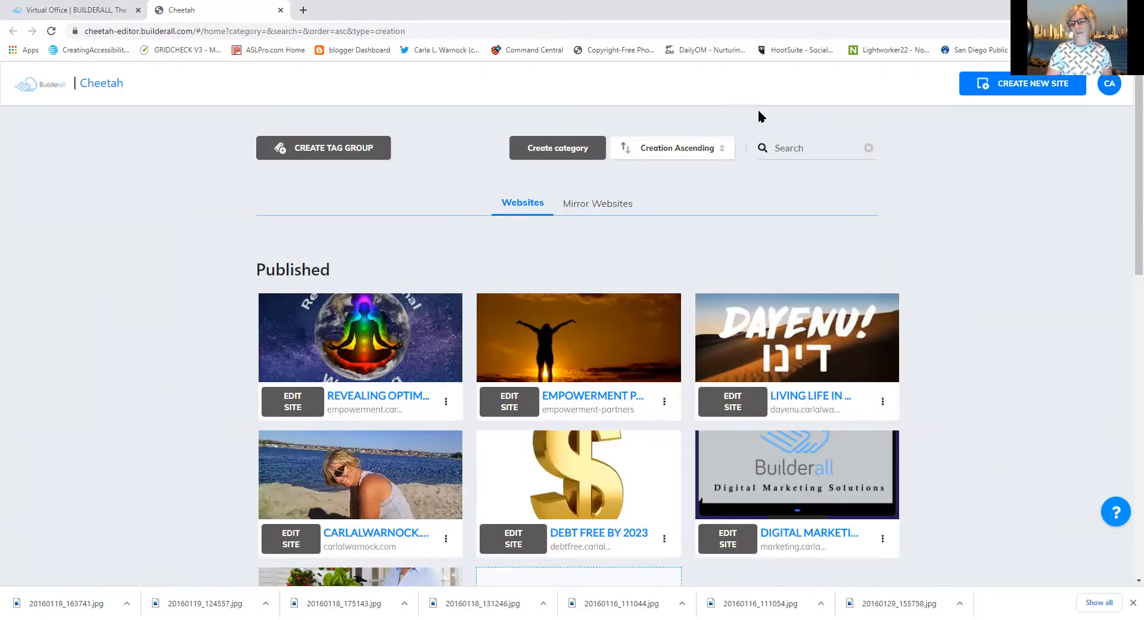
Scroll the websites list down to the Unpublished group showing New Test Site and Art Studio
{"action": "left_click_drag", "start_coordinate": [1128, 230], "coordinate": [1127, 281]}
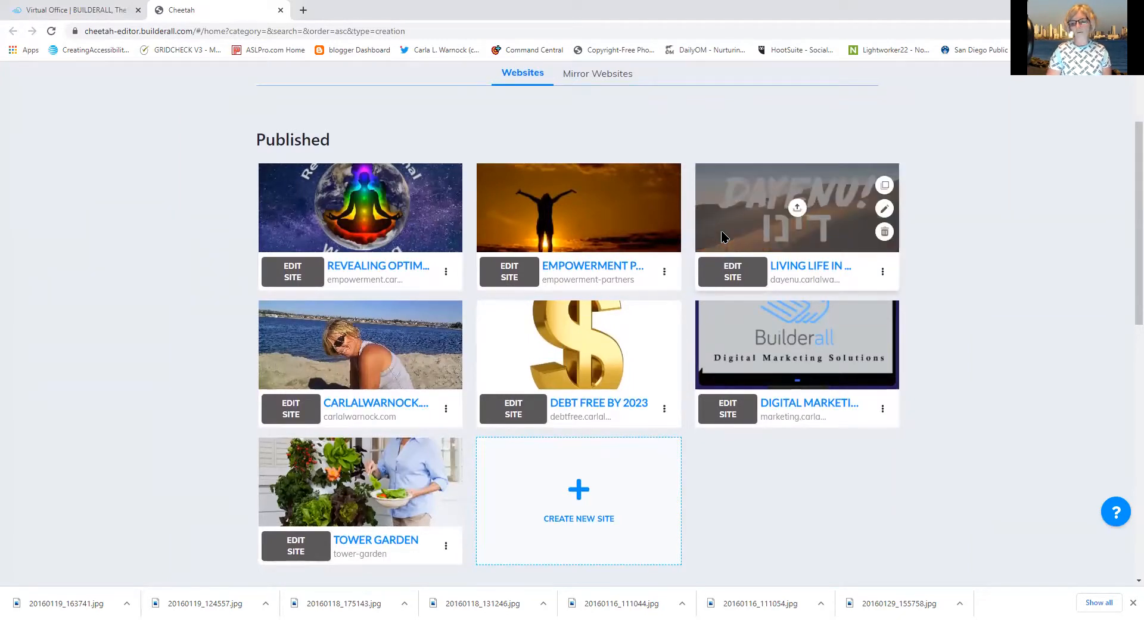
{"action": "left_click_drag", "start_coordinate": [1125, 276], "coordinate": [1116, 327]}
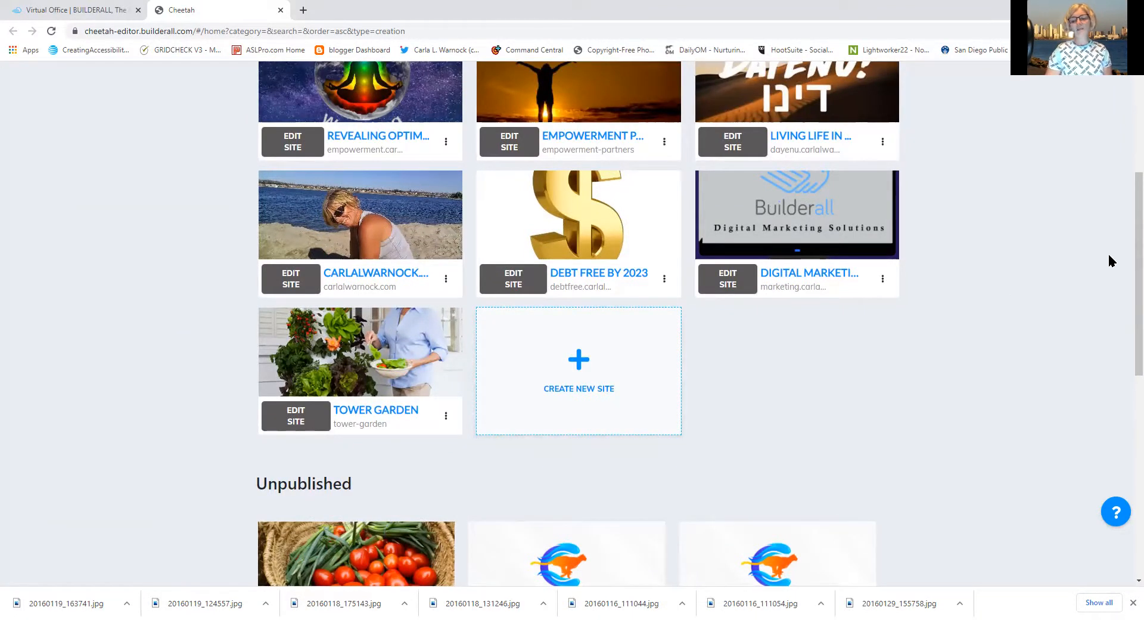
{"action": "left_click_drag", "start_coordinate": [1128, 269], "coordinate": [1128, 319]}
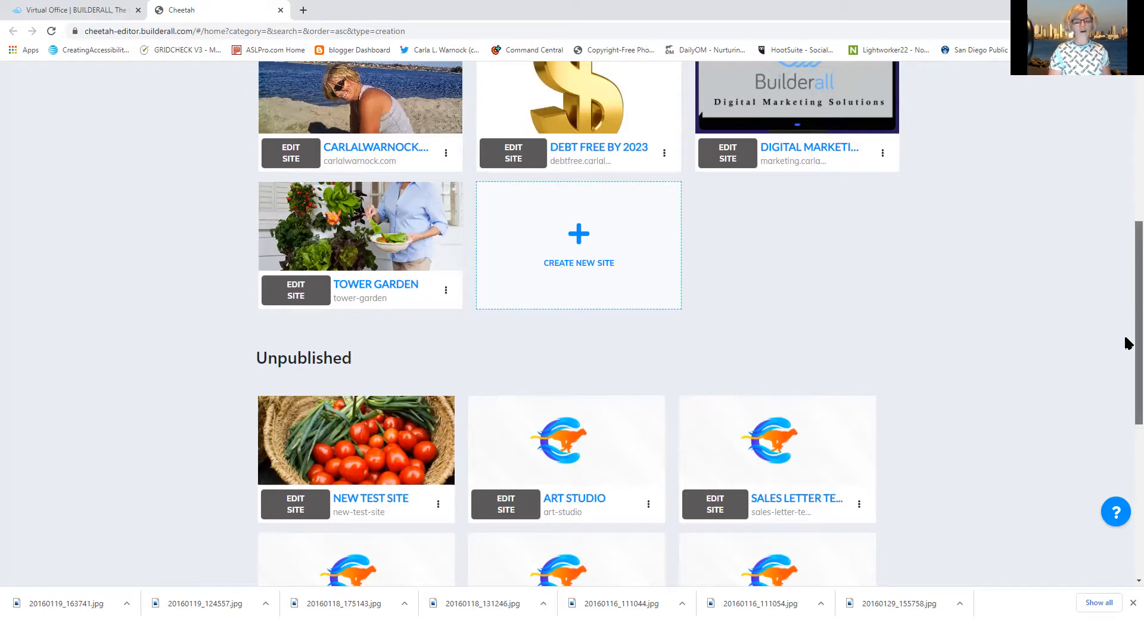
Look through the Unpublished site cards, then scroll back up to Revealing Optimism and Digital Marketing
{"action": "scroll", "coordinate": [1126, 341], "scroll_direction": "down", "scroll_amount": 3}
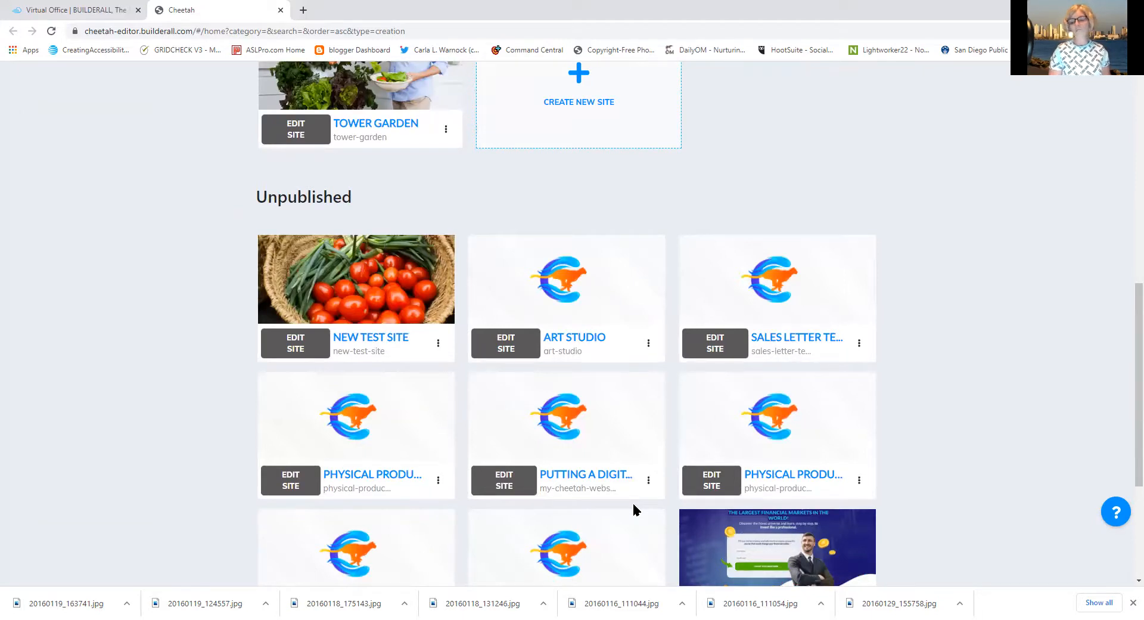
{"action": "mouse_move", "coordinate": [729, 398]}
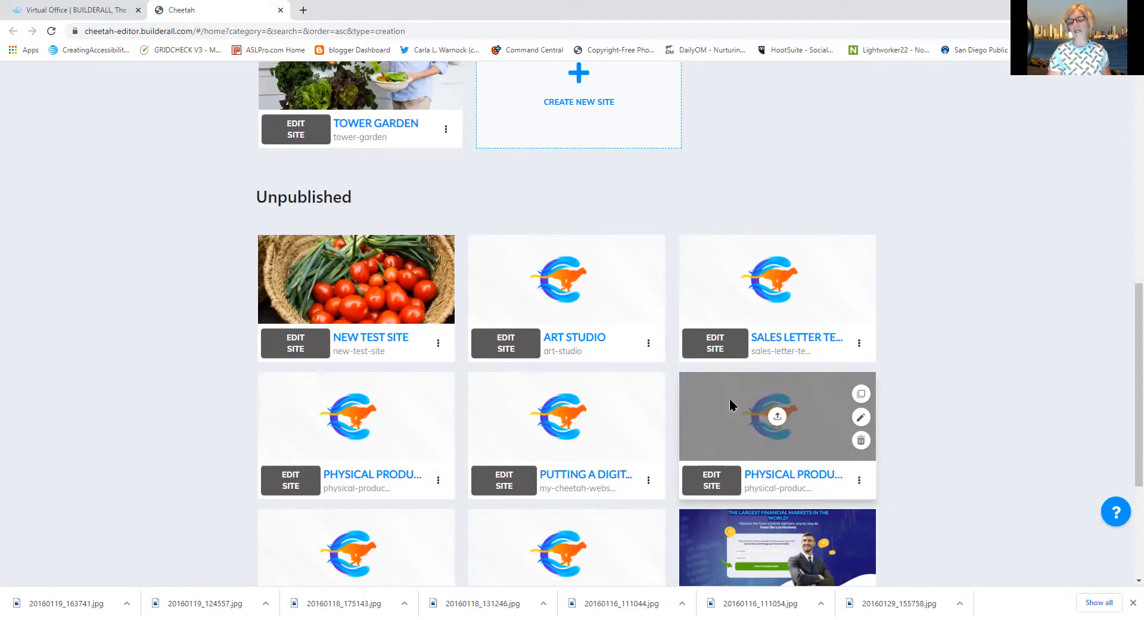
{"action": "left_click_drag", "start_coordinate": [1128, 386], "coordinate": [1127, 206]}
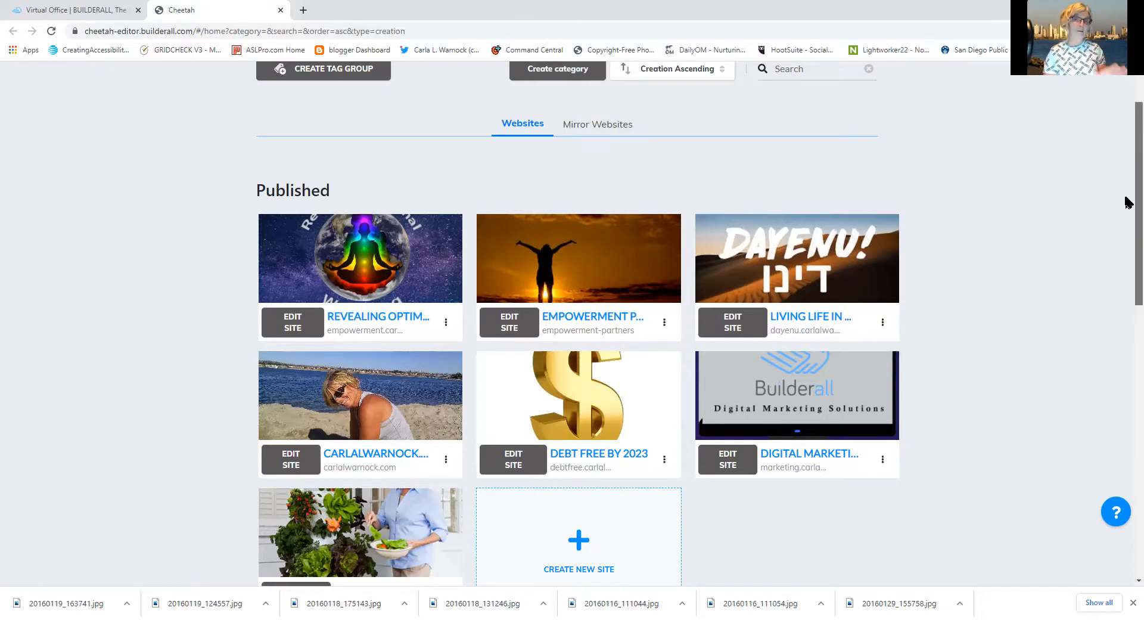
Scroll down so the Tower Garden card and the Unpublished row with New Test Site show together
{"action": "left_click_drag", "start_coordinate": [1128, 202], "coordinate": [1127, 285]}
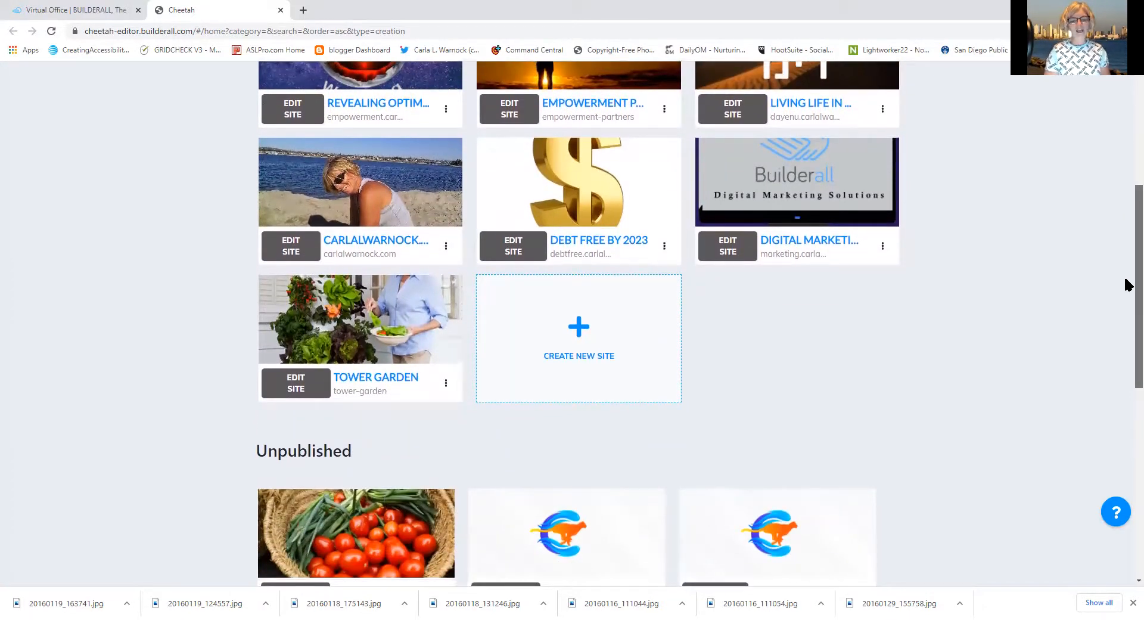
{"action": "left_click_drag", "start_coordinate": [1128, 284], "coordinate": [1119, 324]}
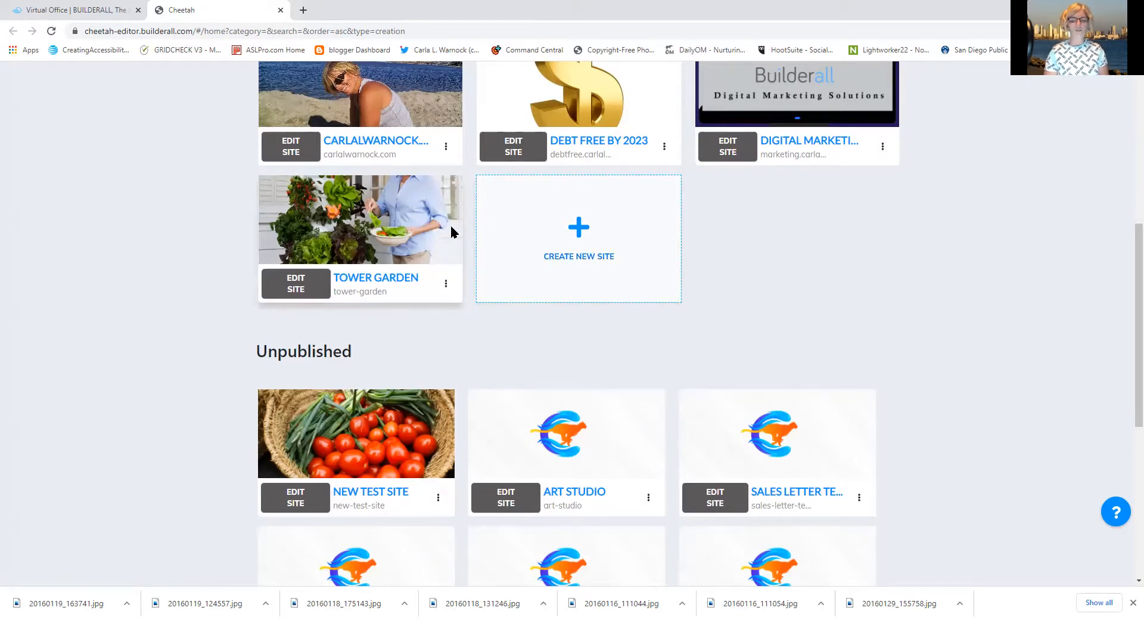
Start a brand-new website from the Create New Site card
{"action": "left_click", "coordinate": [578, 228]}
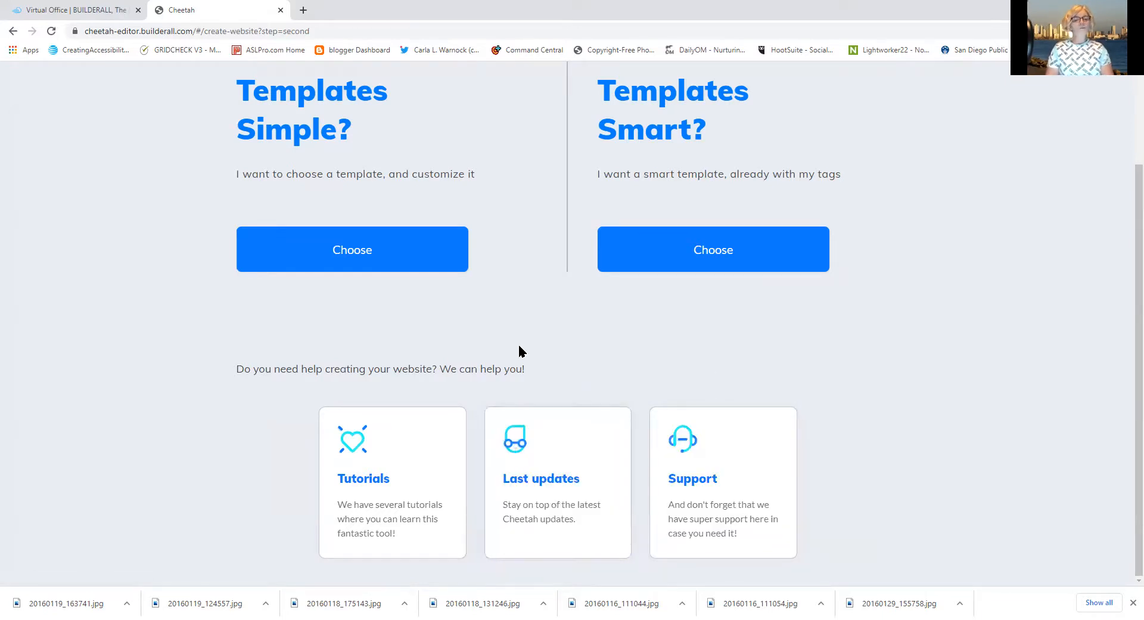
Choose Templates Simple to open the website template gallery
{"action": "left_click", "coordinate": [381, 248]}
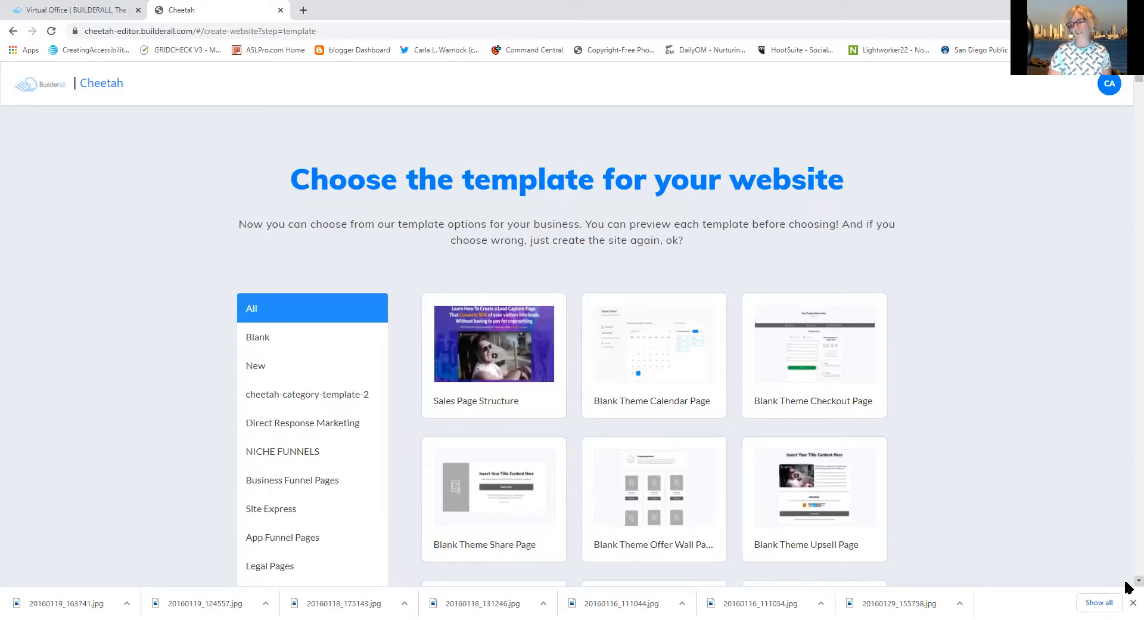
{"action": "scroll", "coordinate": [1126, 587], "scroll_direction": "down", "scroll_amount": 3}
{"action": "scroll", "coordinate": [1125, 583], "scroll_direction": "down", "scroll_amount": 1}
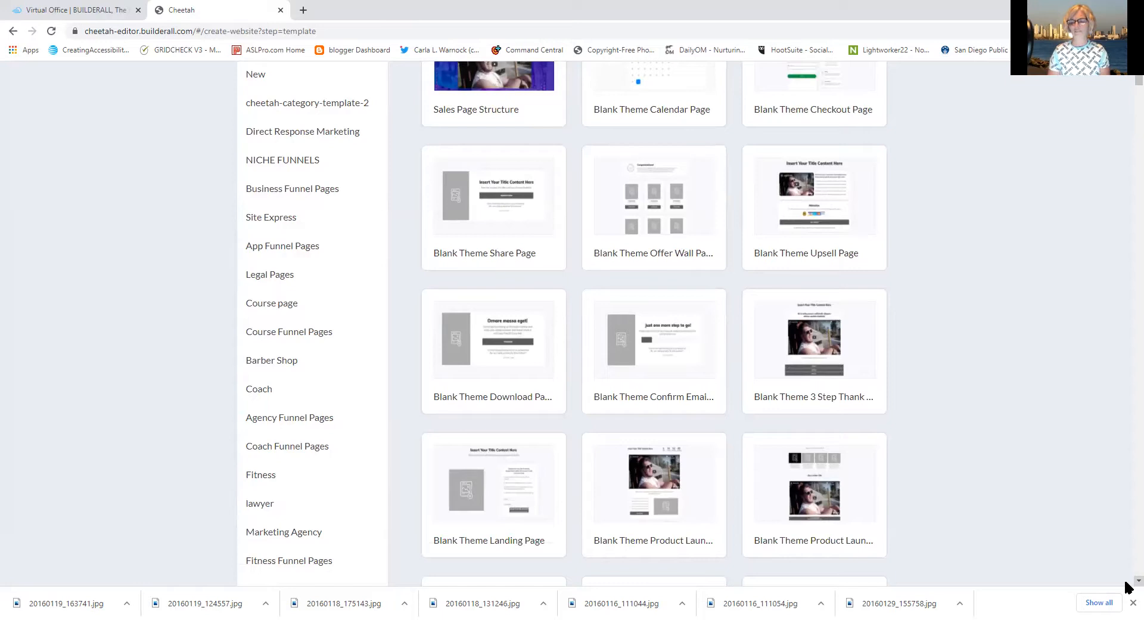
{"action": "scroll", "coordinate": [1128, 587], "scroll_direction": "down", "scroll_amount": 2}
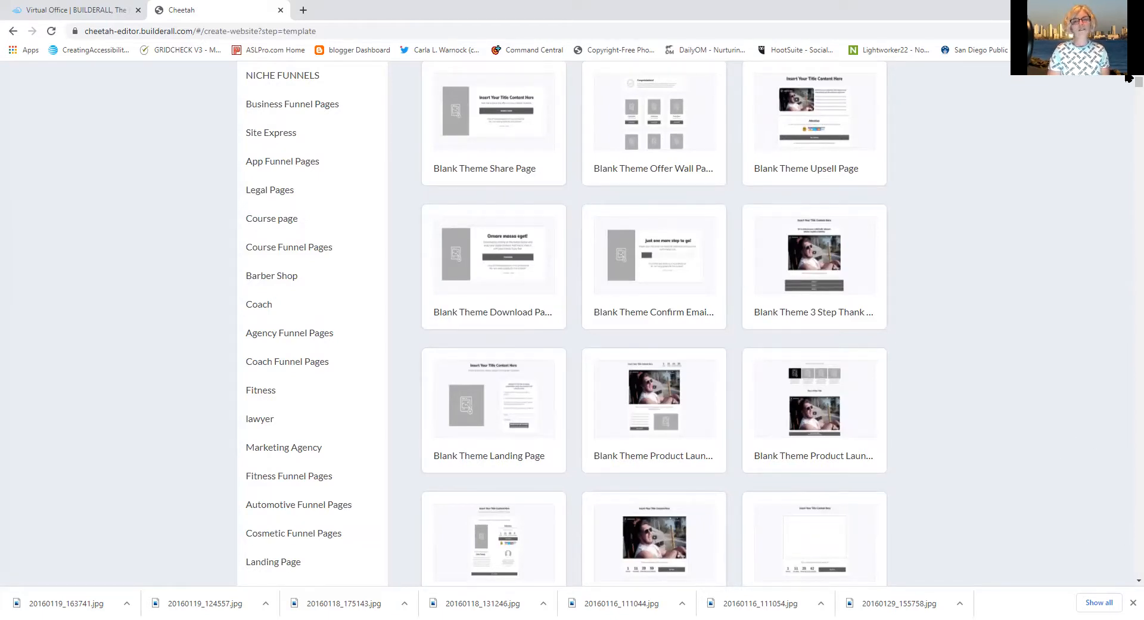
{"action": "scroll", "coordinate": [1128, 77], "scroll_direction": "up", "scroll_amount": 4}
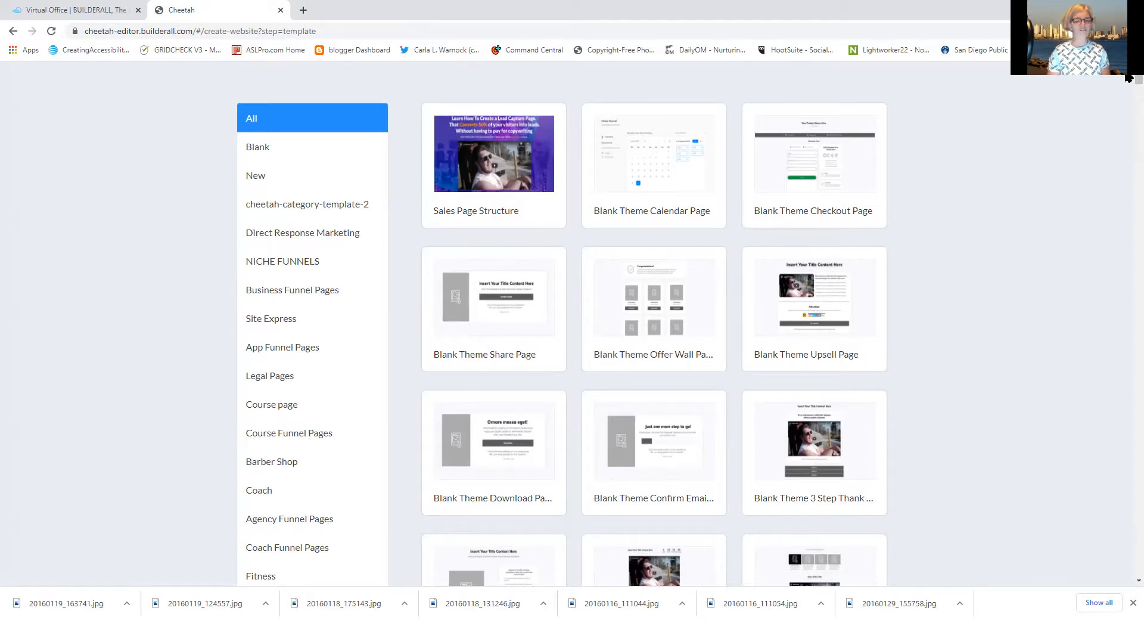
{"action": "mouse_move", "coordinate": [785, 316]}
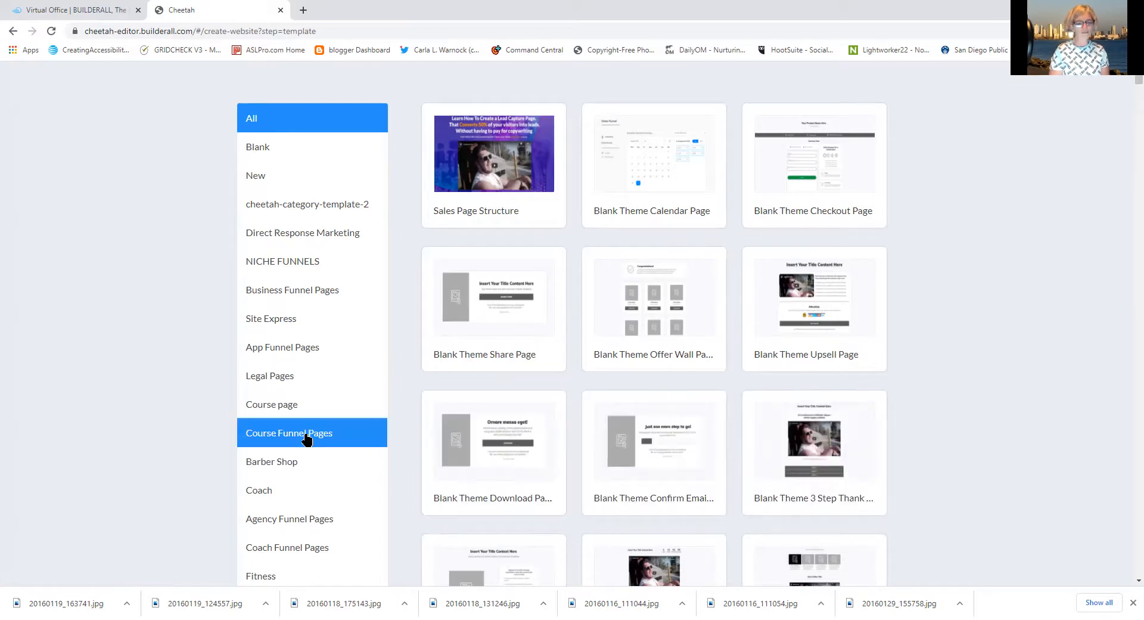
Filter to Course page templates and preview the Memberships Page Flat and Black designs
{"action": "left_click", "coordinate": [277, 410]}
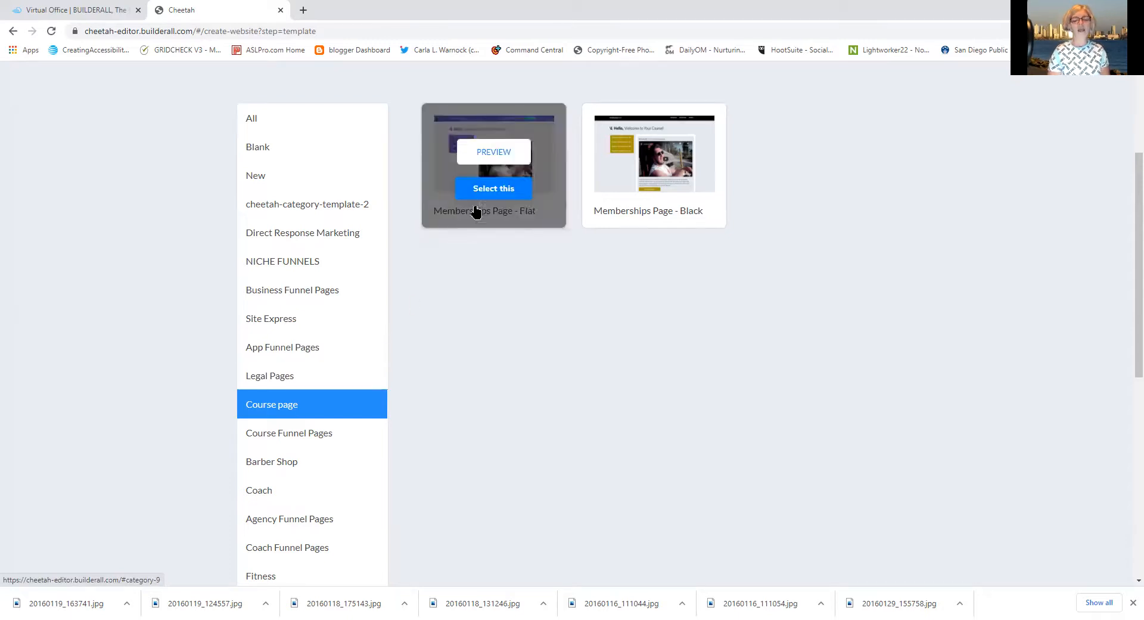
{"action": "mouse_move", "coordinate": [623, 213]}
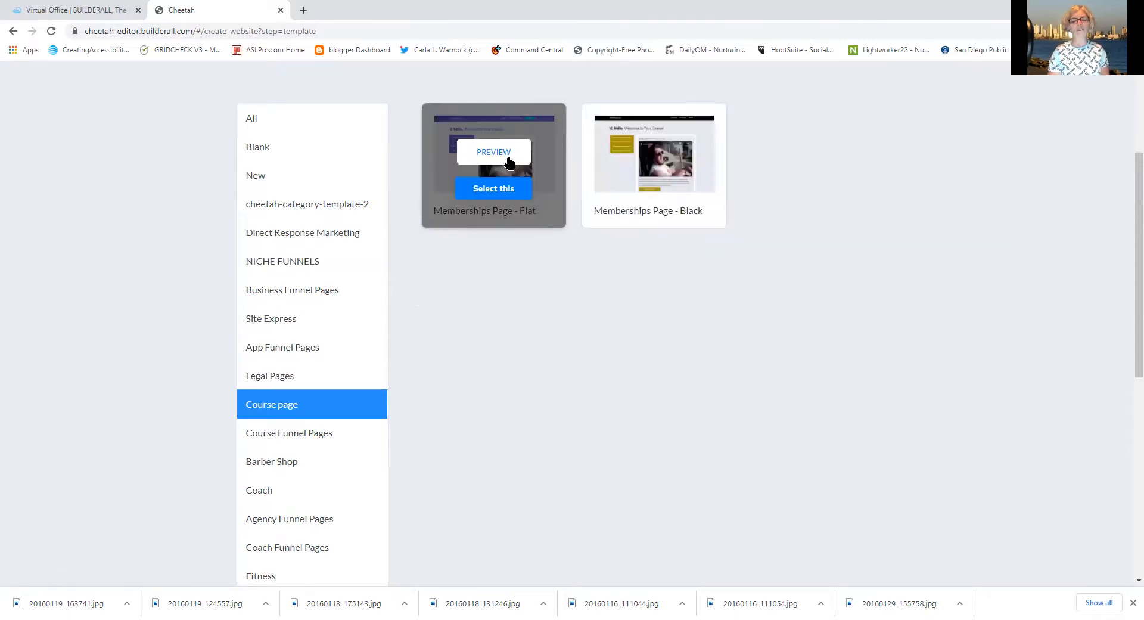
{"action": "left_click", "coordinate": [499, 154]}
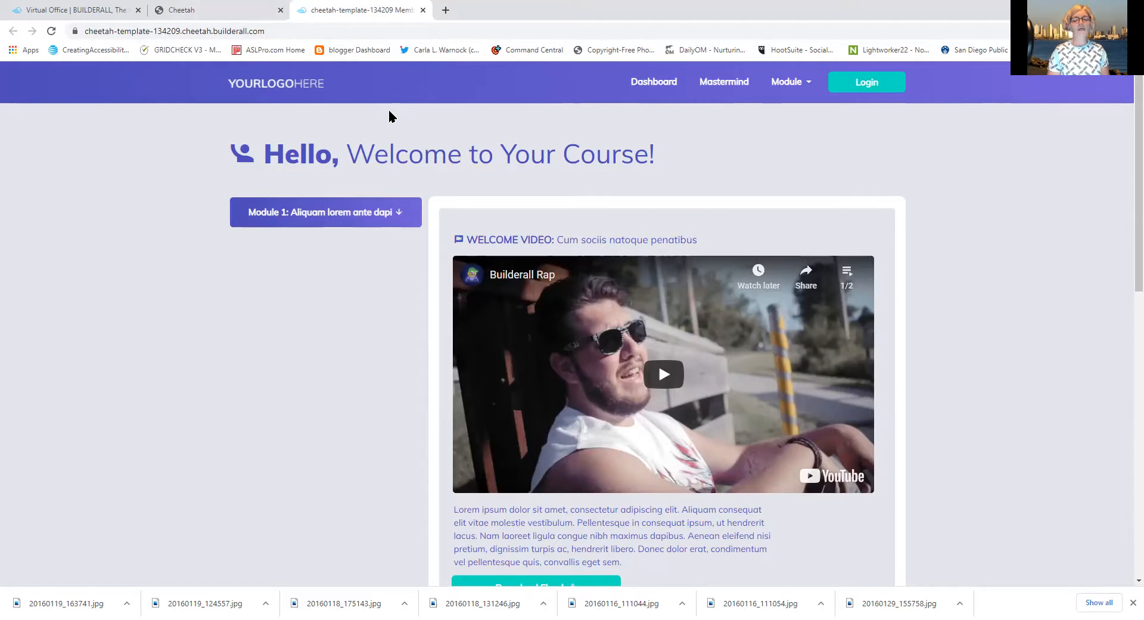
{"action": "left_click", "coordinate": [424, 19]}
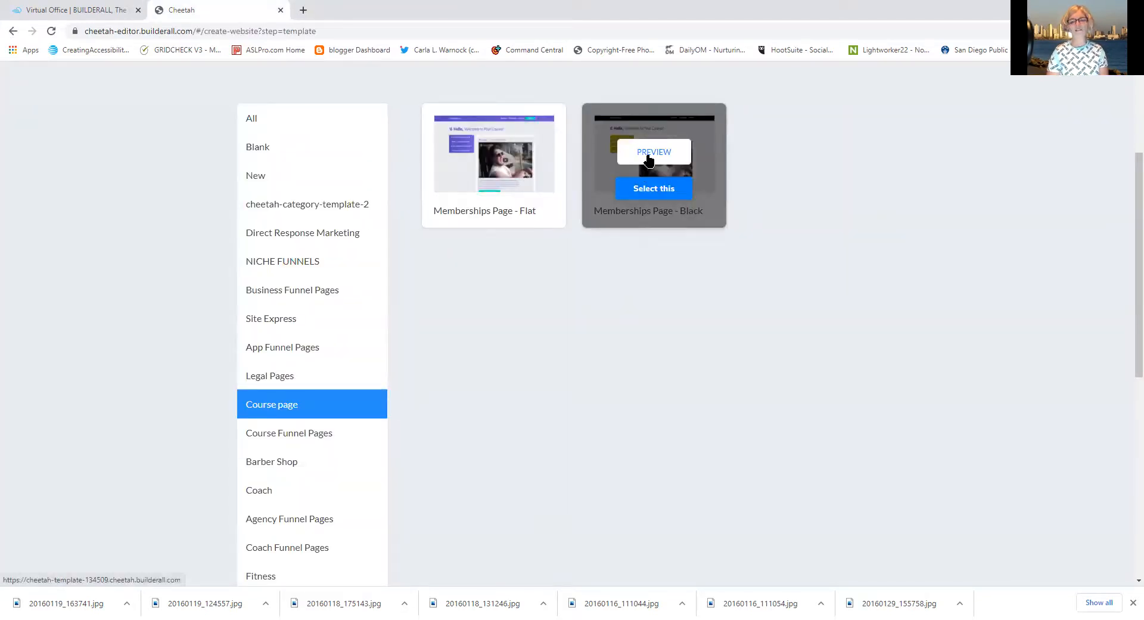
{"action": "left_click", "coordinate": [648, 156]}
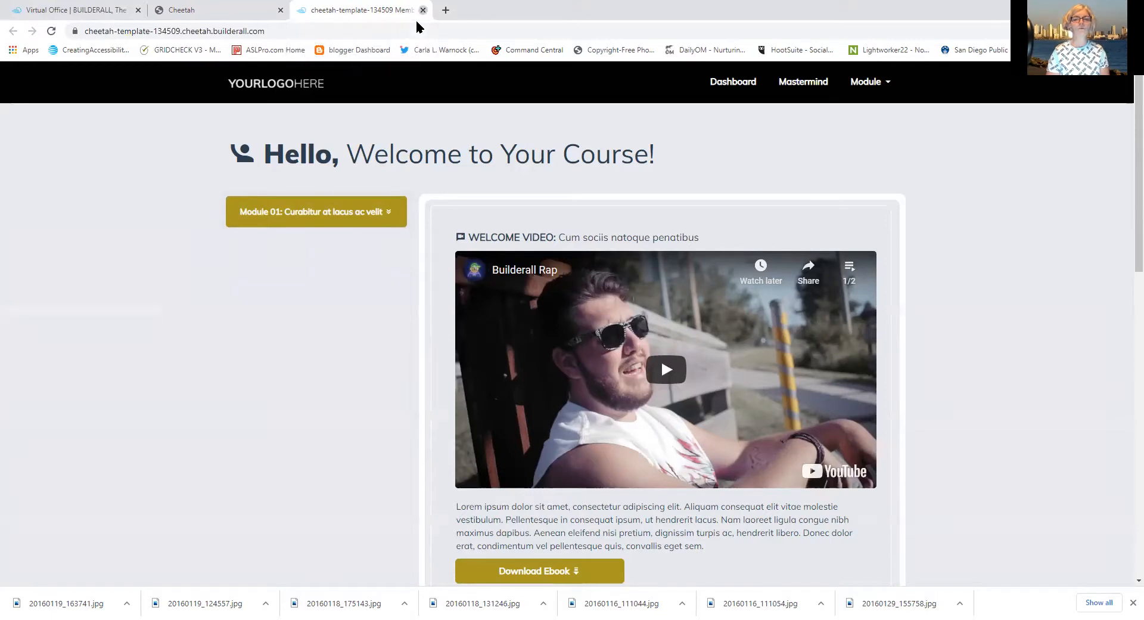
{"action": "key", "text": "ctrl+w"}
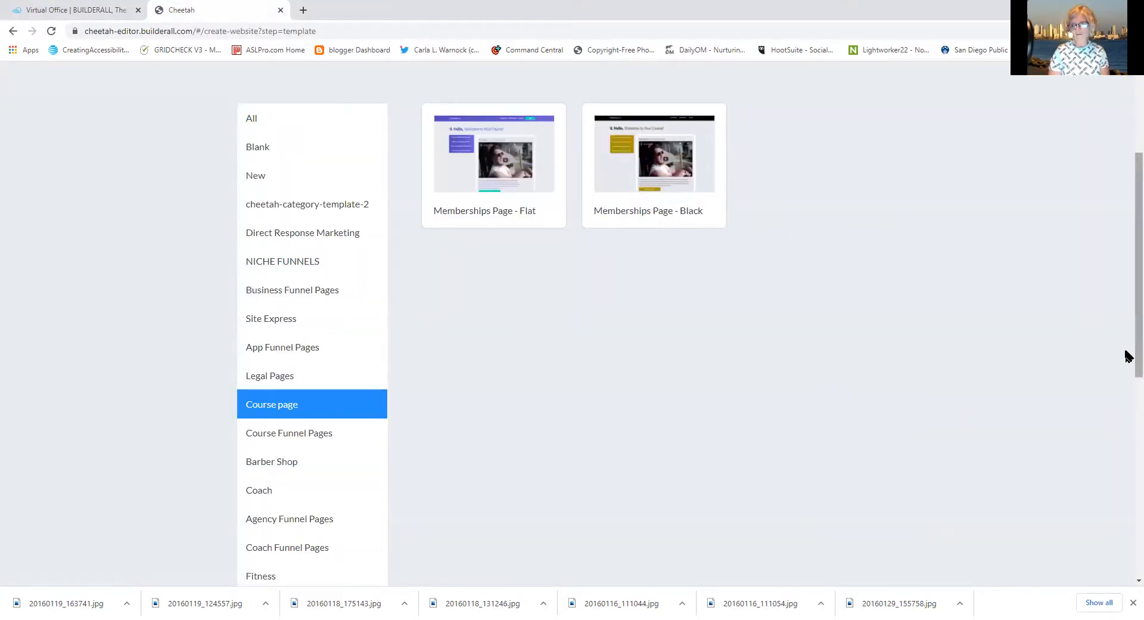
Show the Cosmetic Funnel Pages category and browse its Beard Treatment Squeeze, VSL and Thank You templates
{"action": "left_click_drag", "start_coordinate": [1126, 368], "coordinate": [1128, 523]}
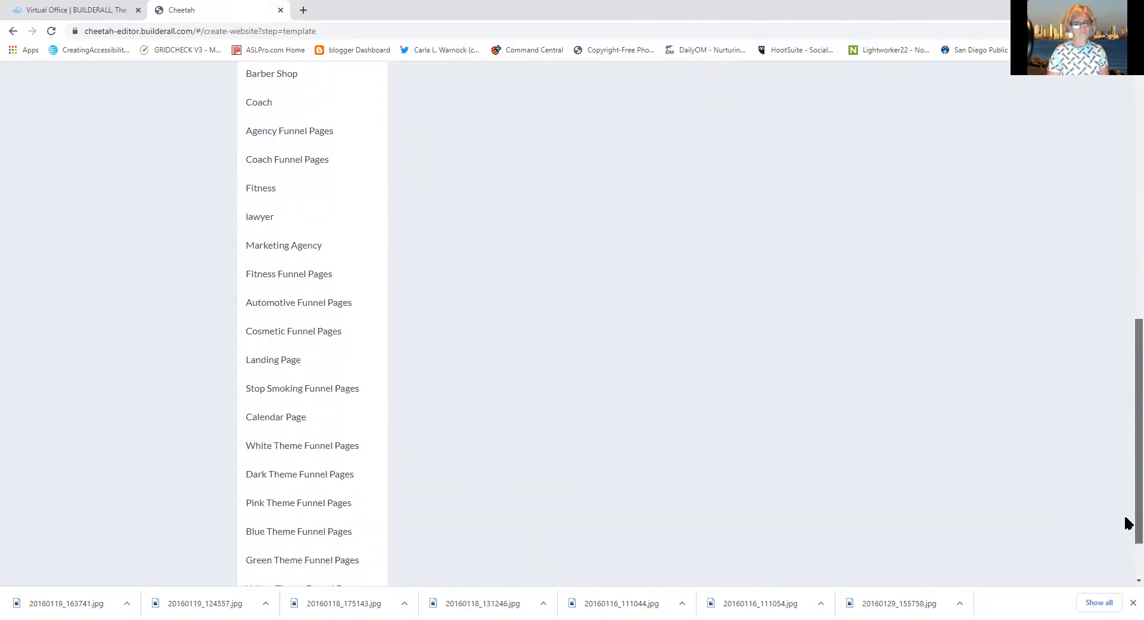
{"action": "left_click", "coordinate": [316, 341]}
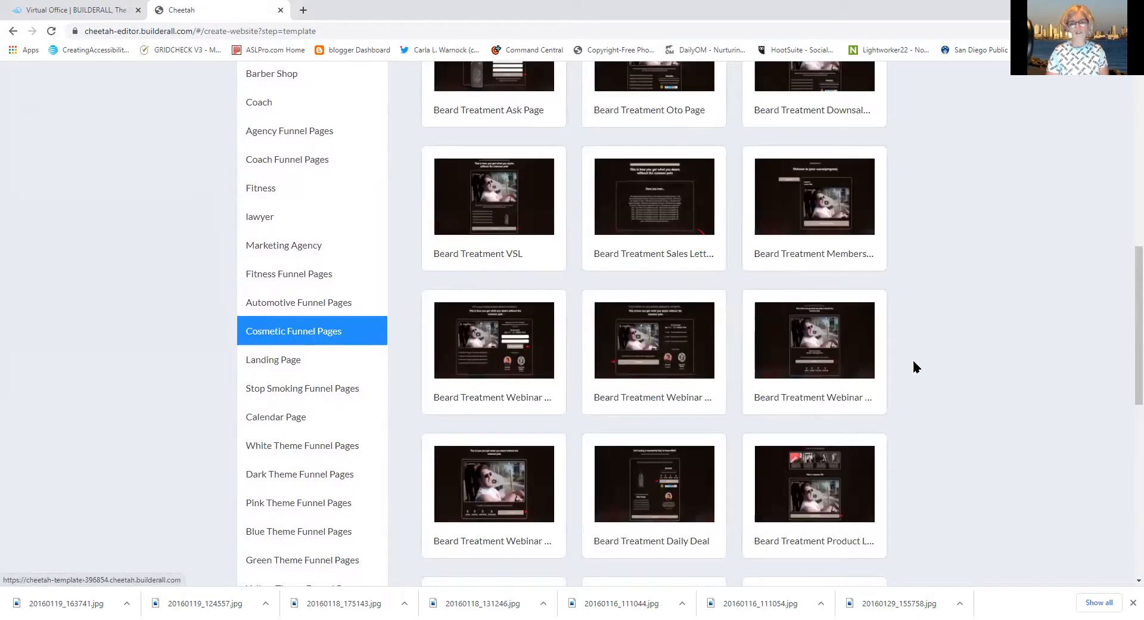
{"action": "scroll", "coordinate": [1128, 350], "scroll_direction": "up", "scroll_amount": 1}
{"action": "scroll", "coordinate": [1128, 350], "scroll_direction": "up", "scroll_amount": 6}
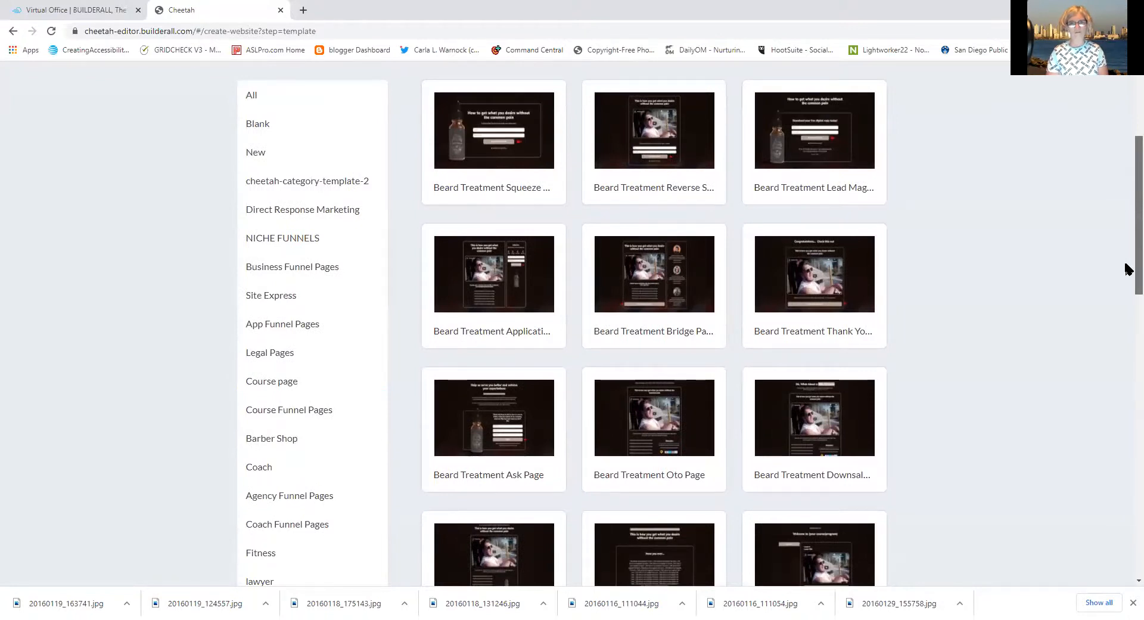
{"action": "left_click_drag", "start_coordinate": [1126, 263], "coordinate": [1106, 250]}
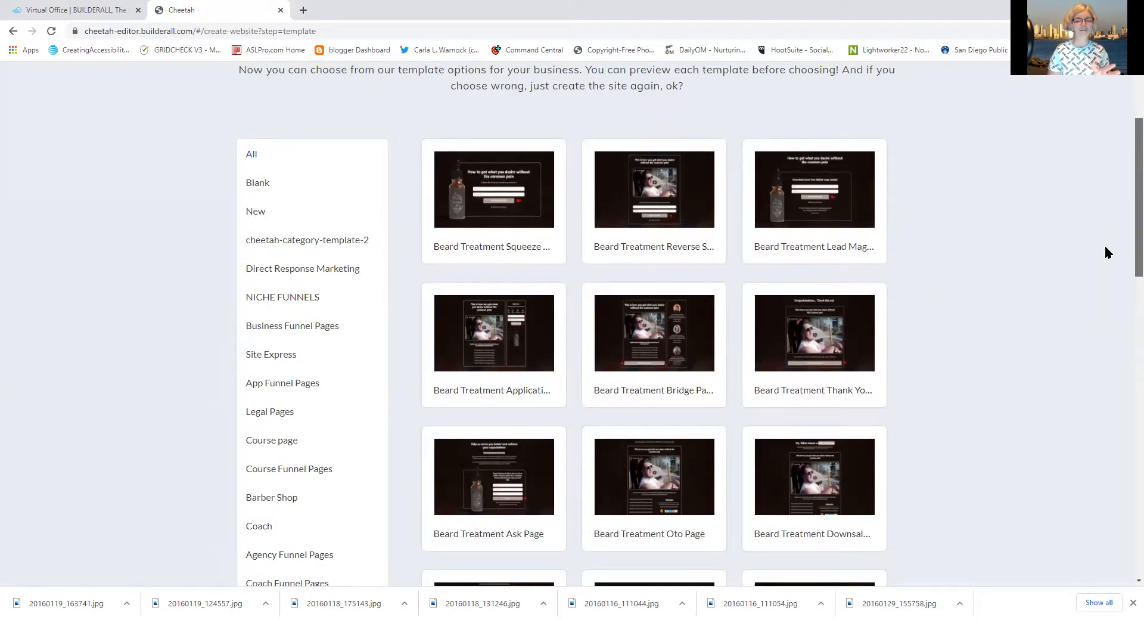
{"action": "scroll", "coordinate": [1107, 252], "scroll_direction": "down", "scroll_amount": 4}
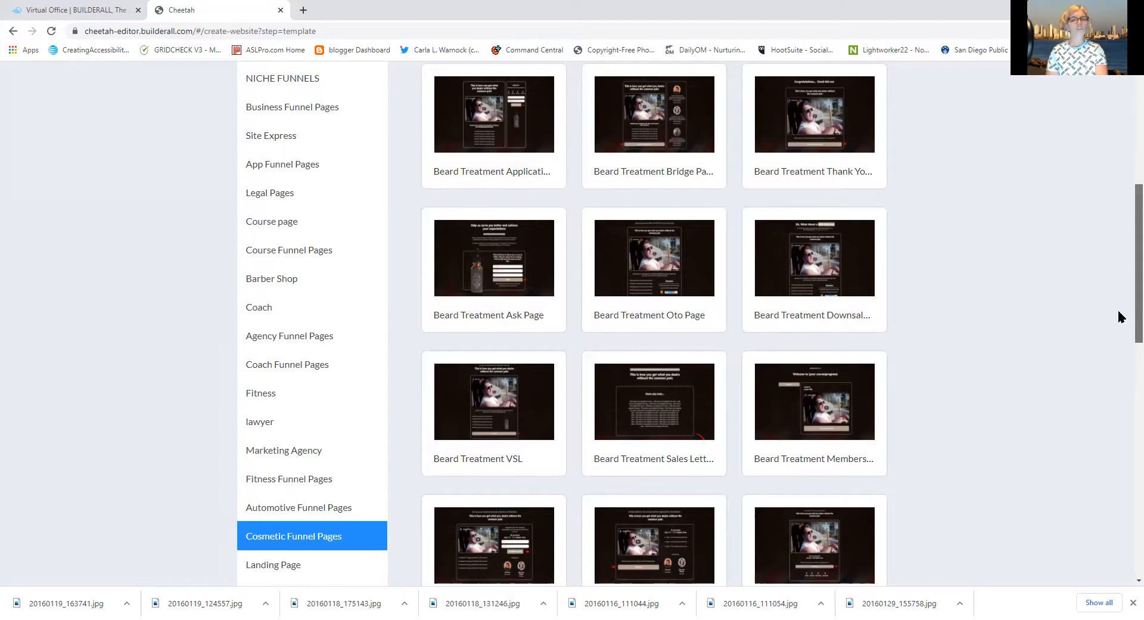
{"action": "scroll", "coordinate": [1118, 316], "scroll_direction": "up", "scroll_amount": 7}
{"action": "scroll", "coordinate": [1126, 225], "scroll_direction": "down", "scroll_amount": 2}
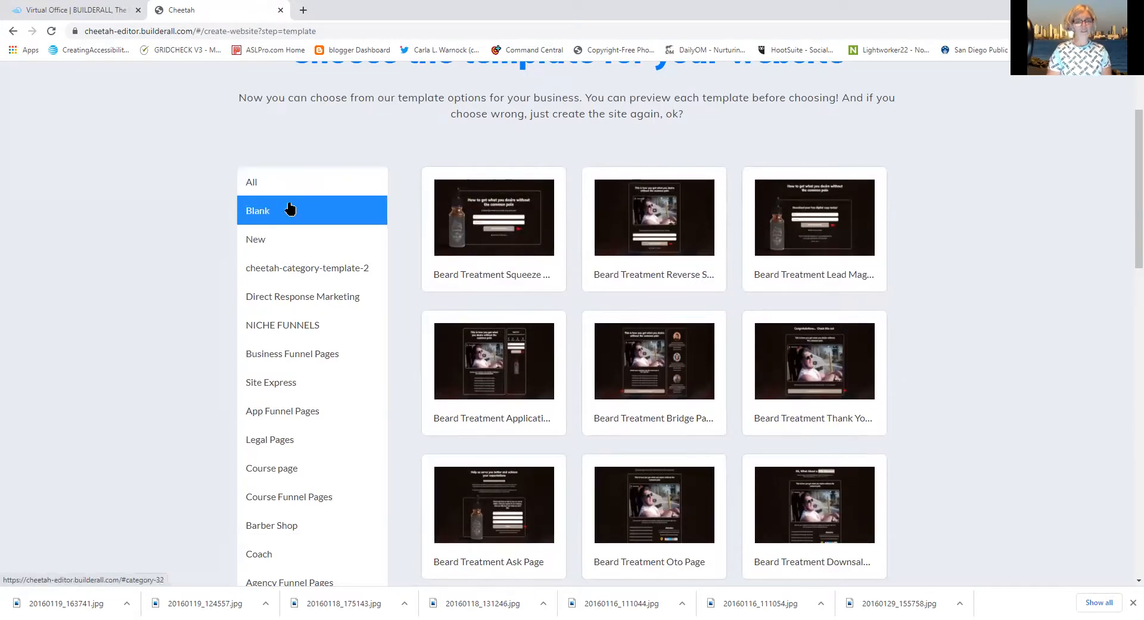
Filter the gallery to the Blank category, bringing up the Blank Template's Preview and Select options
{"action": "left_click", "coordinate": [290, 208]}
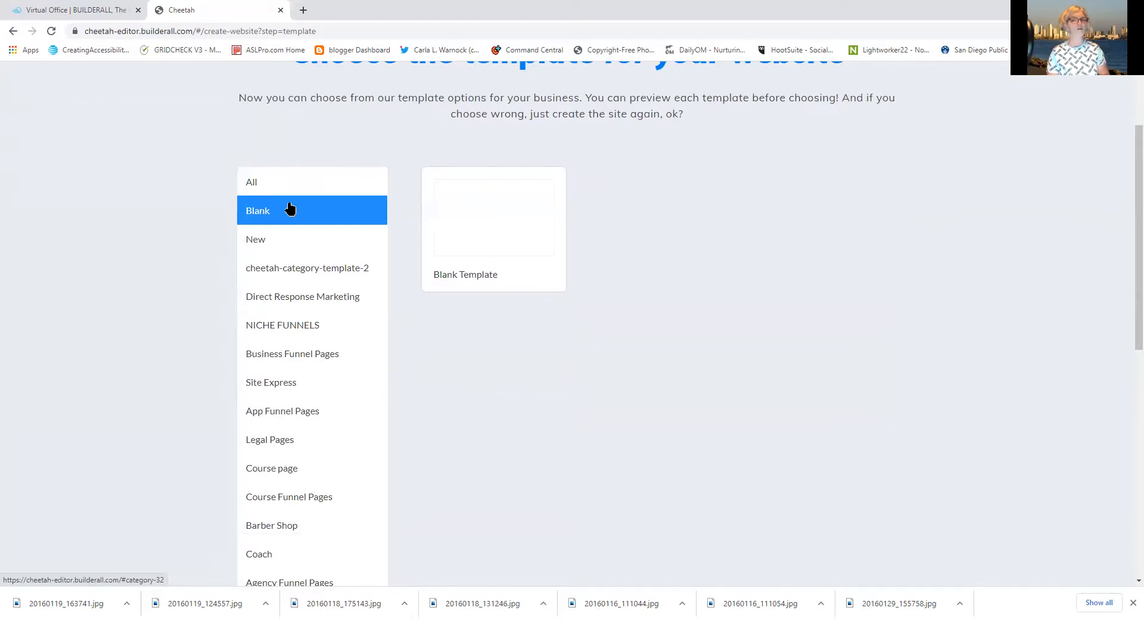
{"action": "mouse_move", "coordinate": [455, 209]}
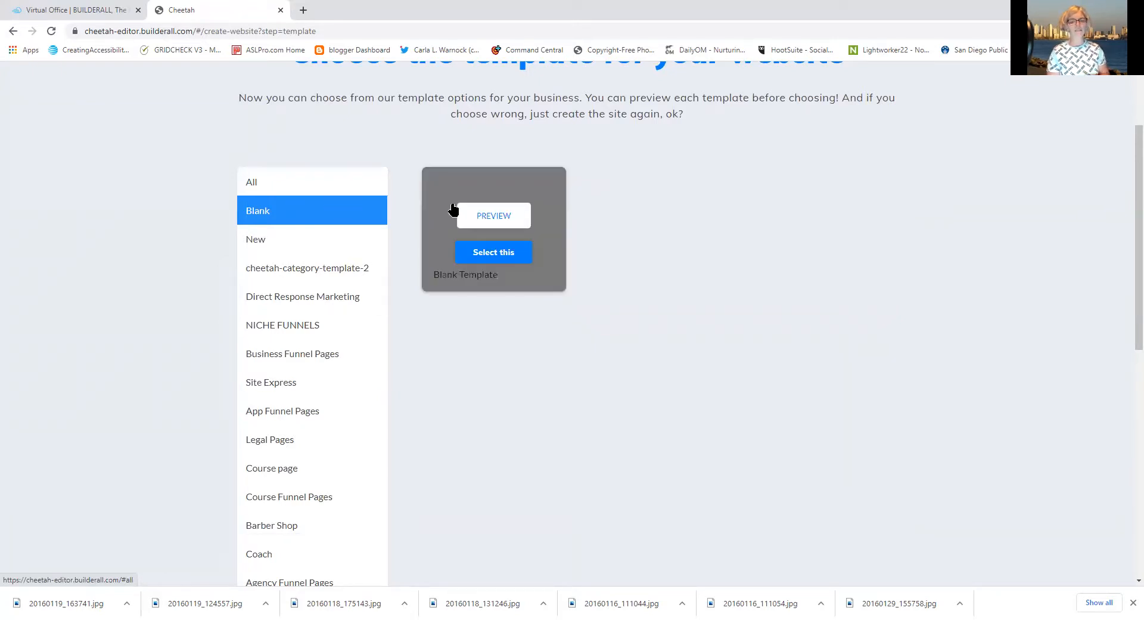
Select the Blank Template and confirm with Save to create 'My Cheetah website'
{"action": "left_click", "coordinate": [489, 254]}
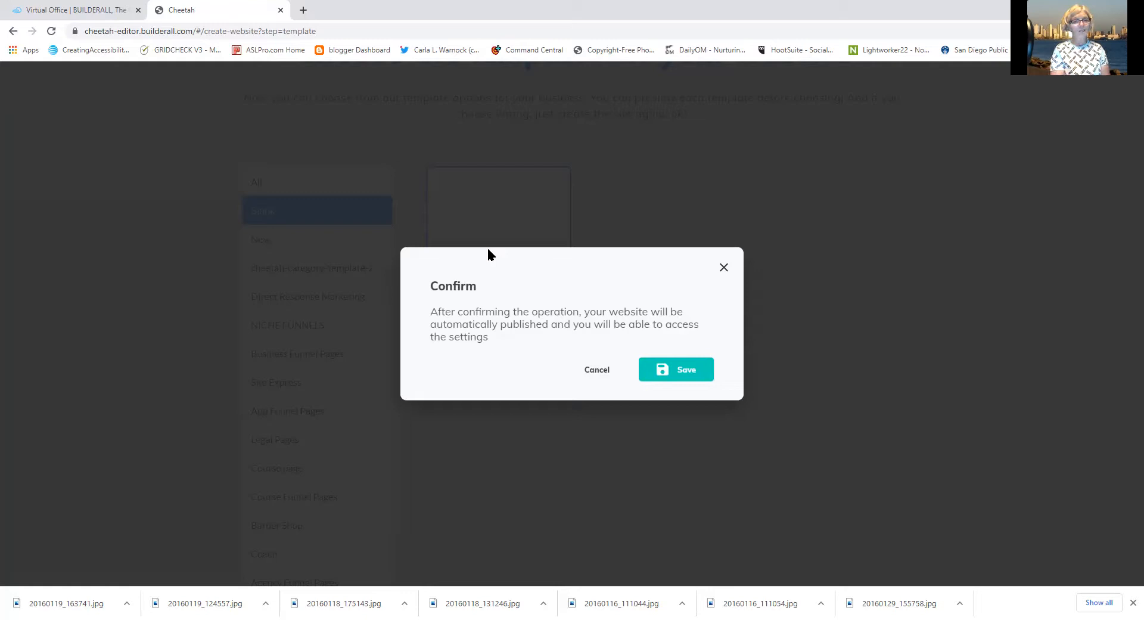
{"action": "left_click", "coordinate": [692, 374]}
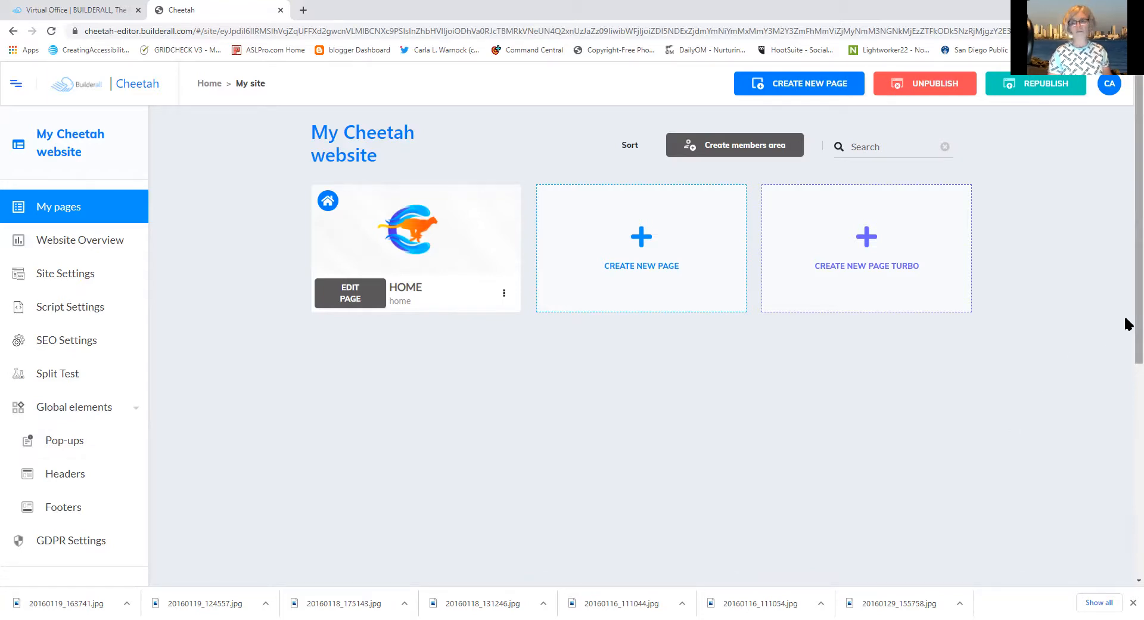
{"action": "left_click_drag", "start_coordinate": [1128, 324], "coordinate": [1128, 415]}
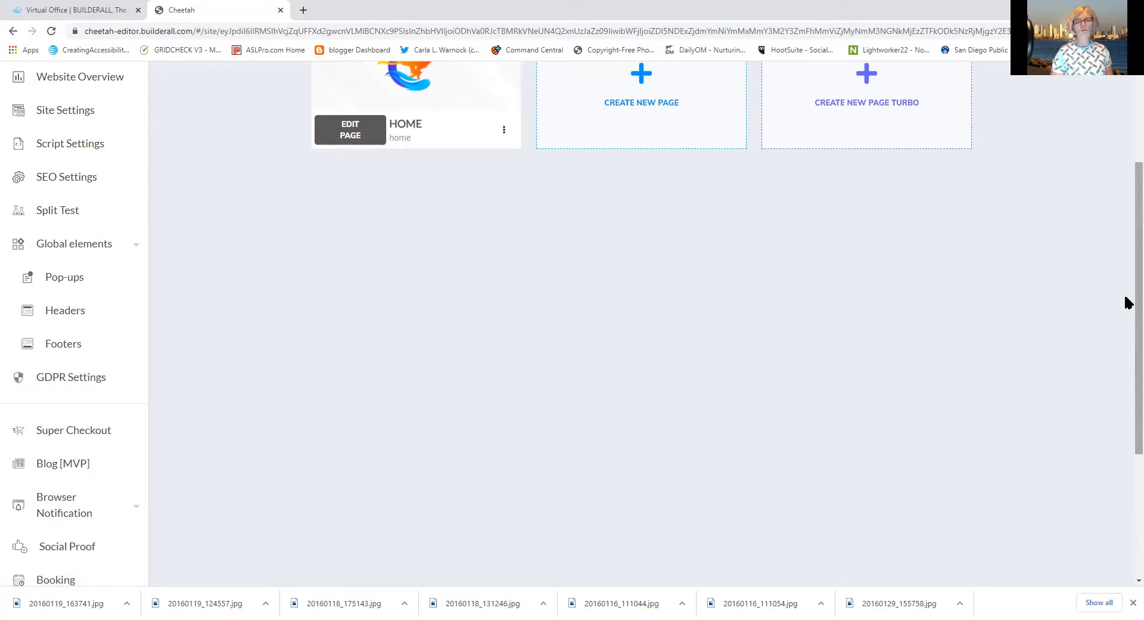
{"action": "left_click_drag", "start_coordinate": [1127, 302], "coordinate": [1122, 401]}
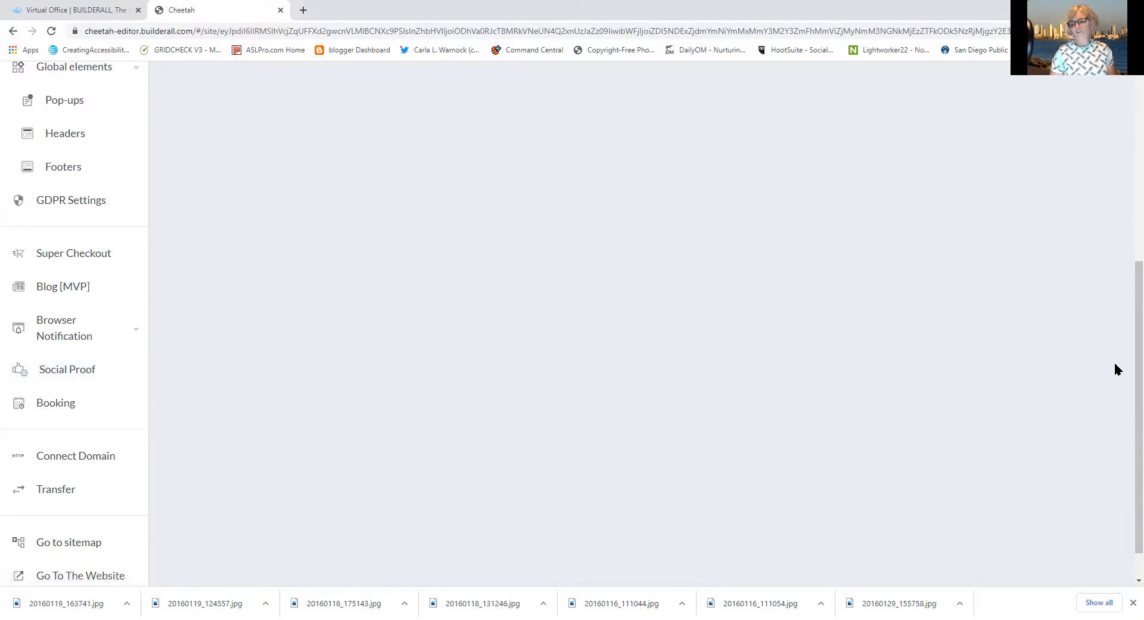
{"action": "left_click_drag", "start_coordinate": [1126, 375], "coordinate": [1126, 423]}
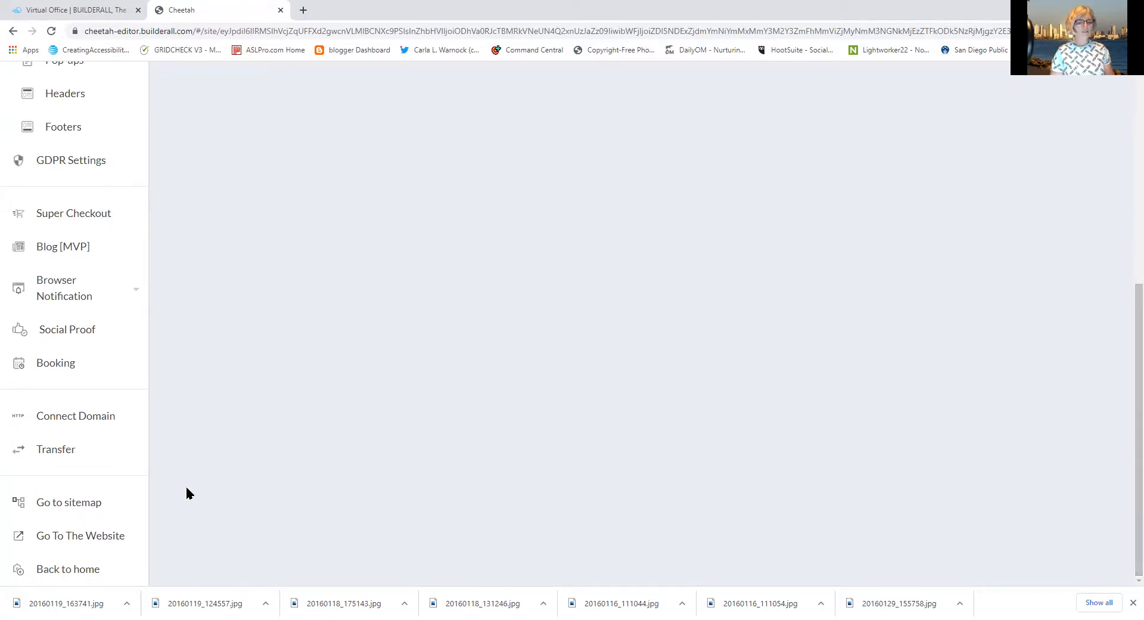
{"action": "left_click", "coordinate": [92, 504]}
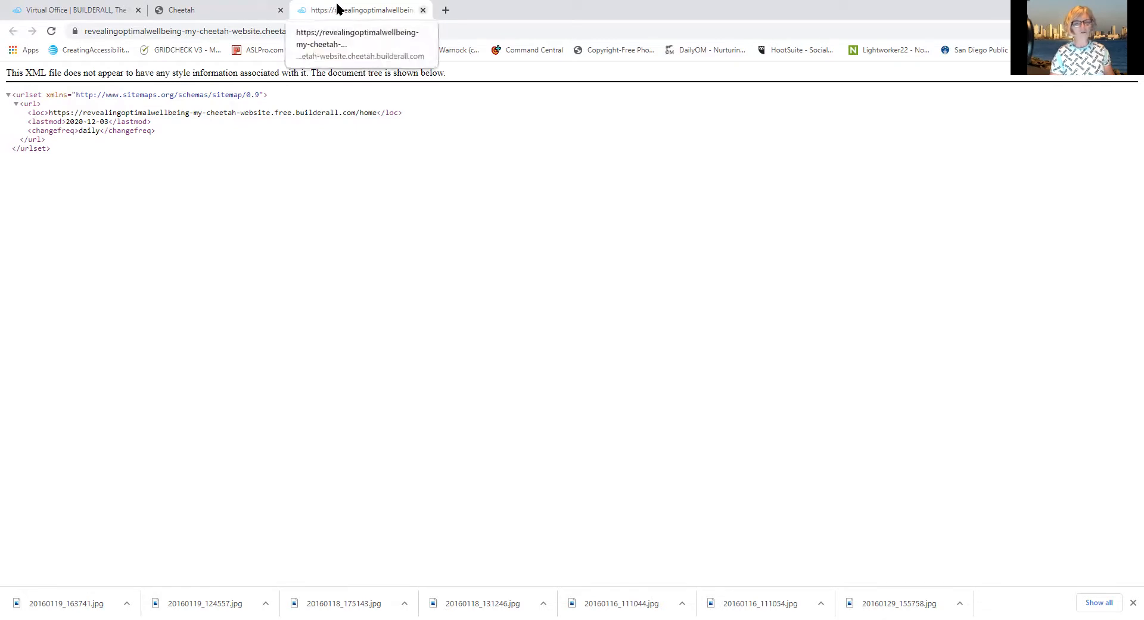
{"action": "left_click", "coordinate": [423, 10]}
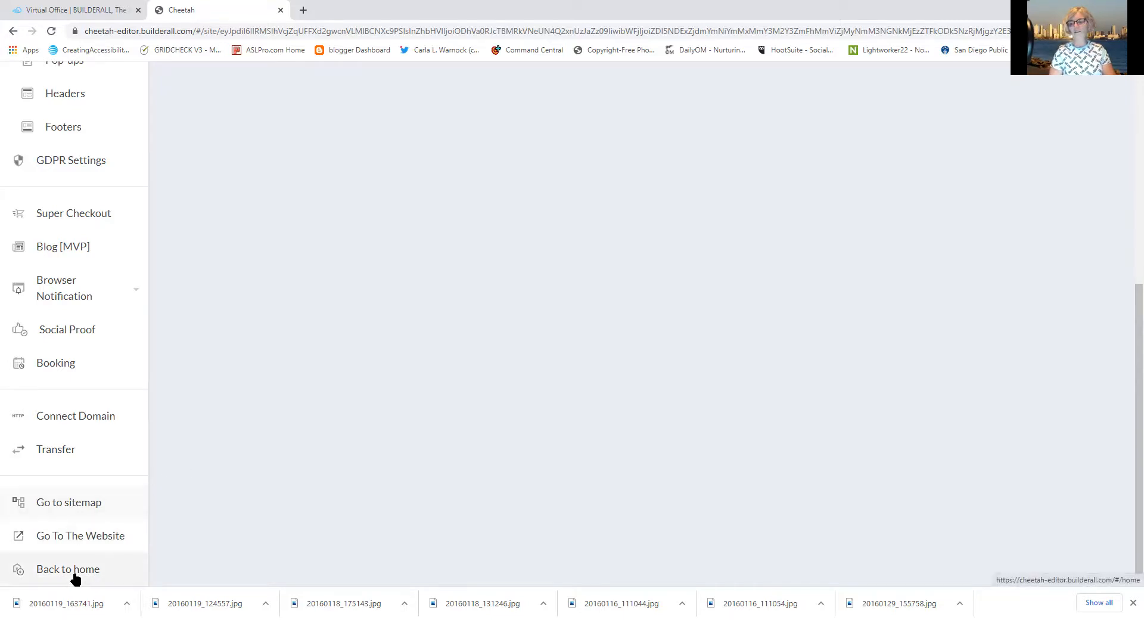
Open Website Overview from the site dashboard sidebar for My Cheetah website
{"action": "left_click_drag", "start_coordinate": [1128, 330], "coordinate": [1128, 118]}
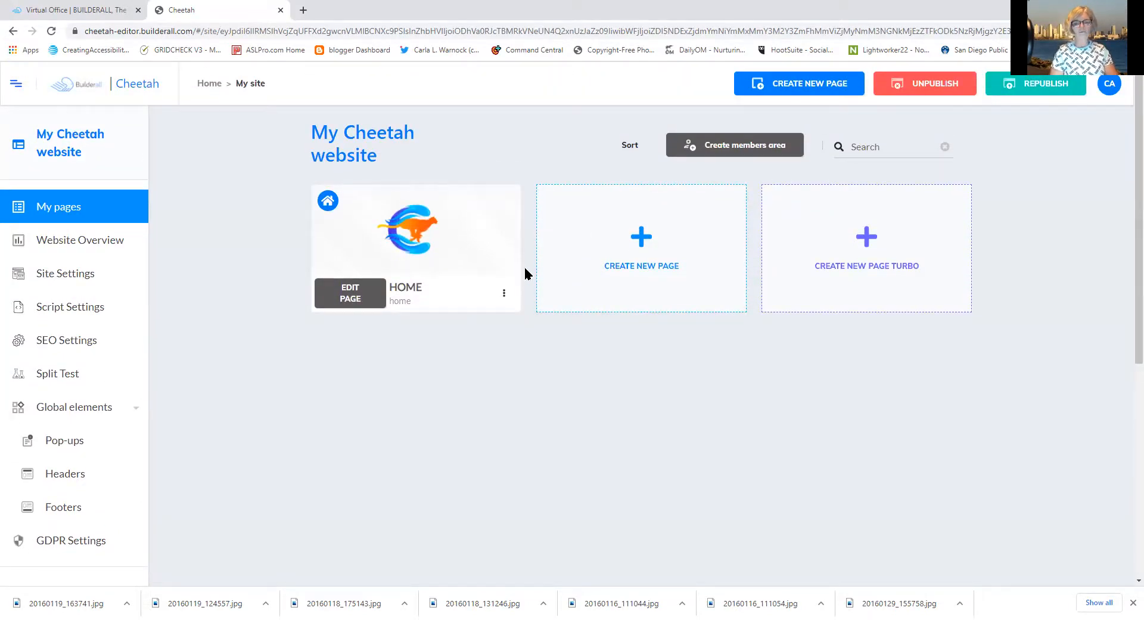
{"action": "mouse_move", "coordinate": [479, 266]}
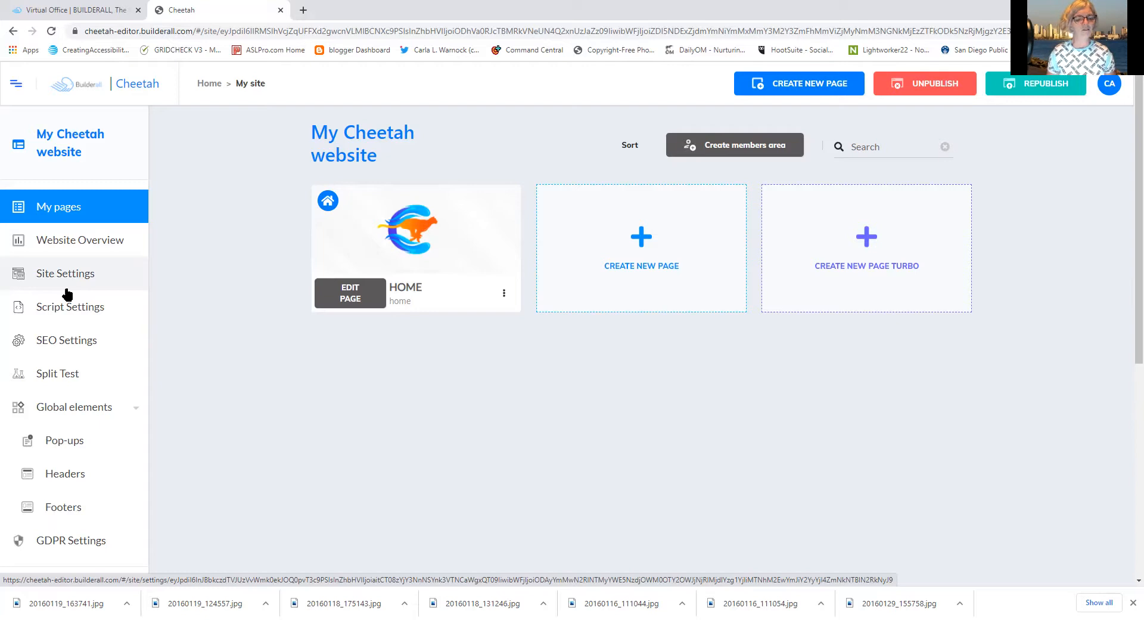
{"action": "left_click", "coordinate": [56, 249]}
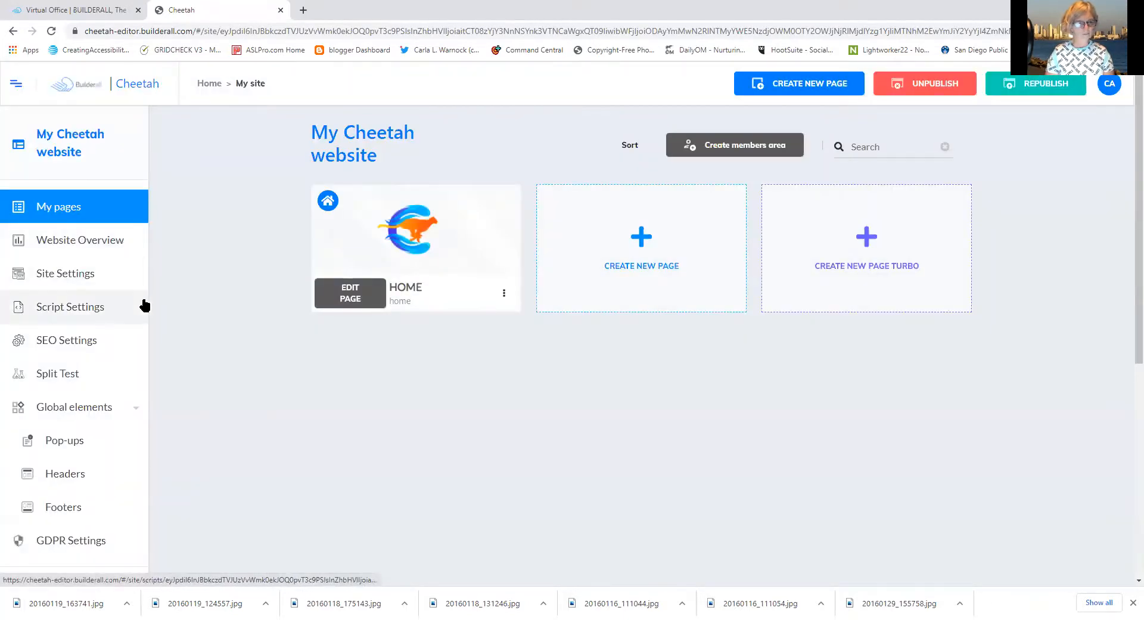
Open Site Settings to show General Settings for 'My Cheetah website'
{"action": "left_click", "coordinate": [77, 274]}
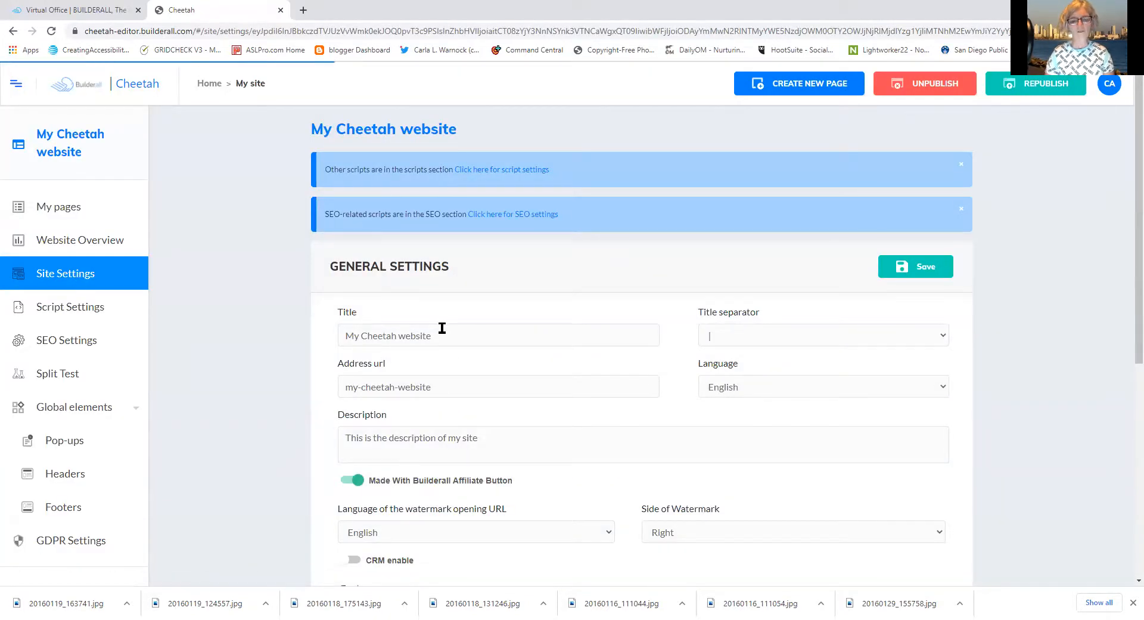
Replace the site title 'My Cheetah website' with 'Tower Garden Test'
{"action": "left_click_drag", "start_coordinate": [437, 326], "coordinate": [283, 320]}
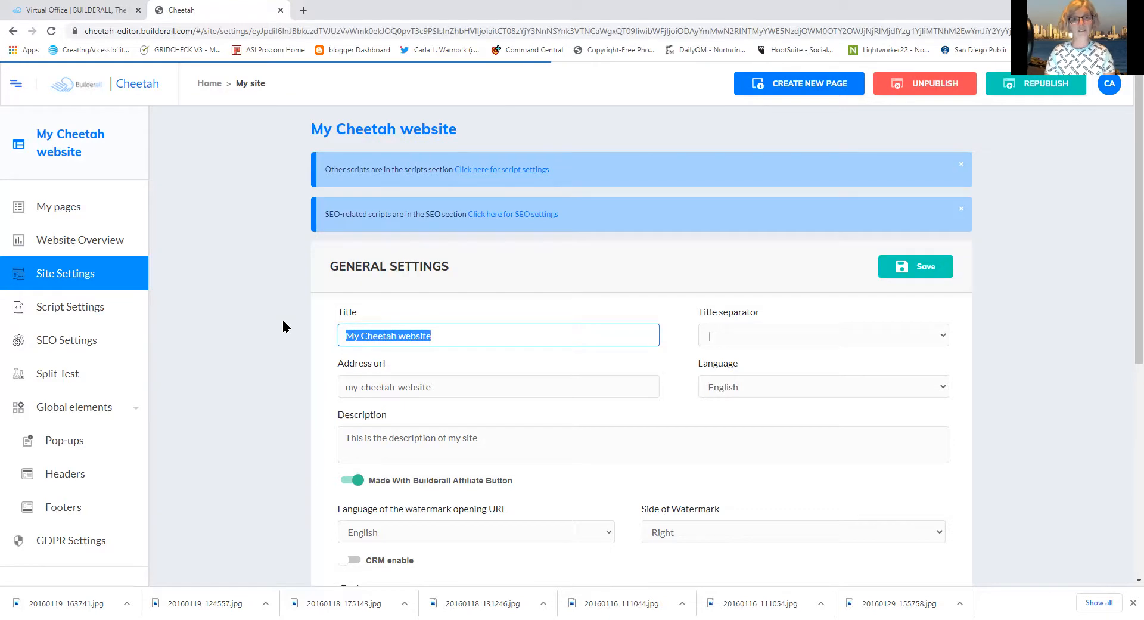
{"action": "type", "text": "T"}
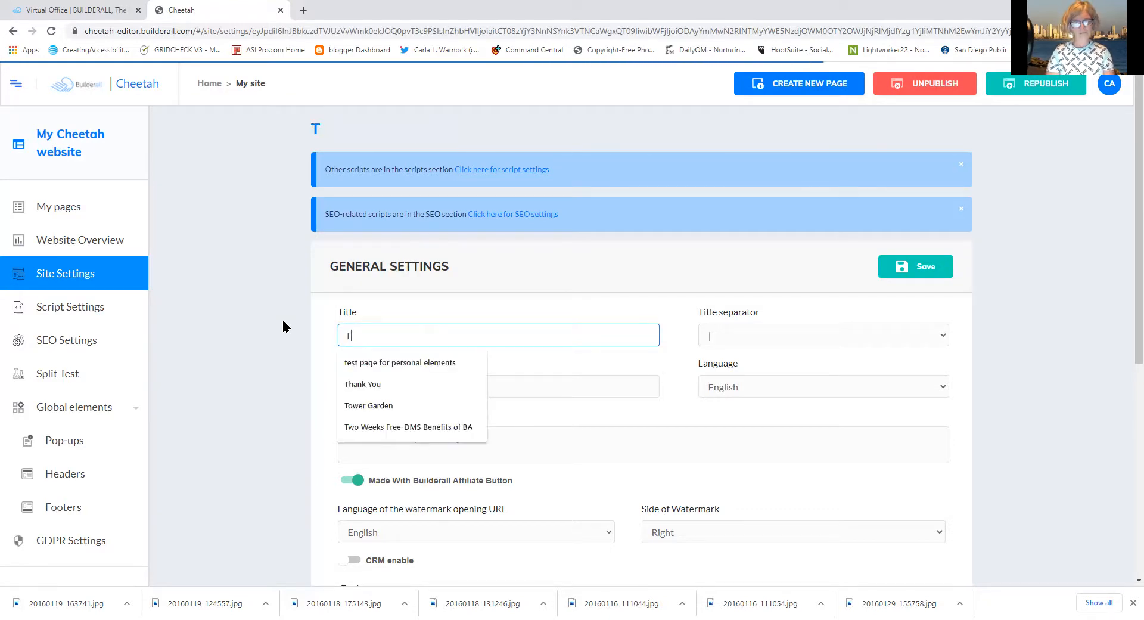
{"action": "left_click", "coordinate": [360, 403]}
{"action": "type", "text": "Test"}
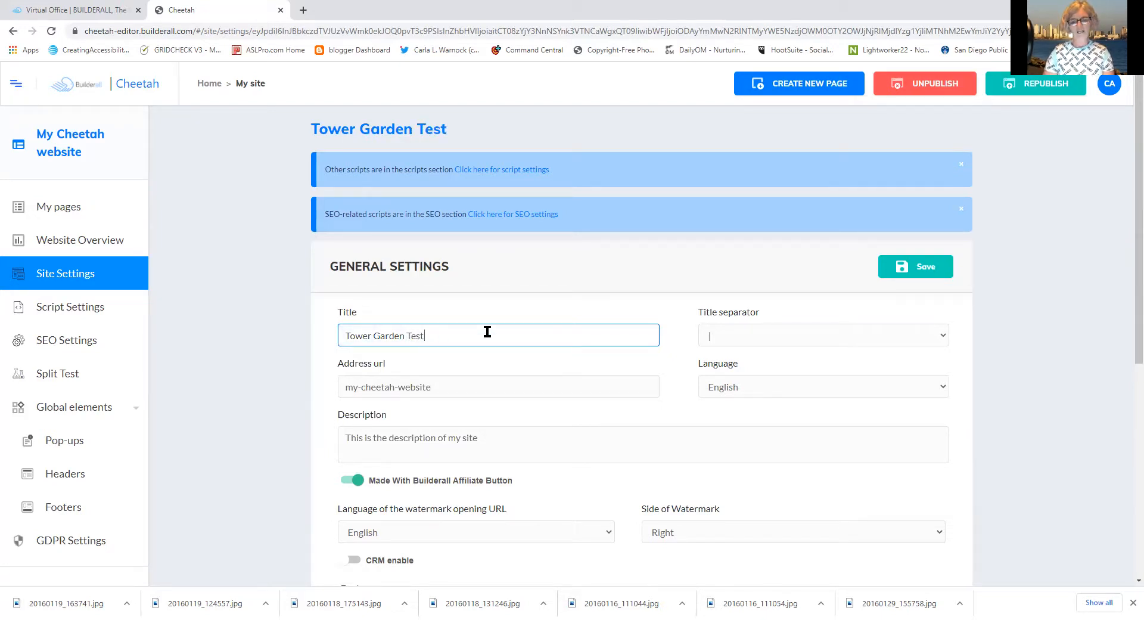
Copy the 'Tower Garden Test' title to the clipboard
{"action": "left_click_drag", "start_coordinate": [425, 334], "coordinate": [267, 327]}
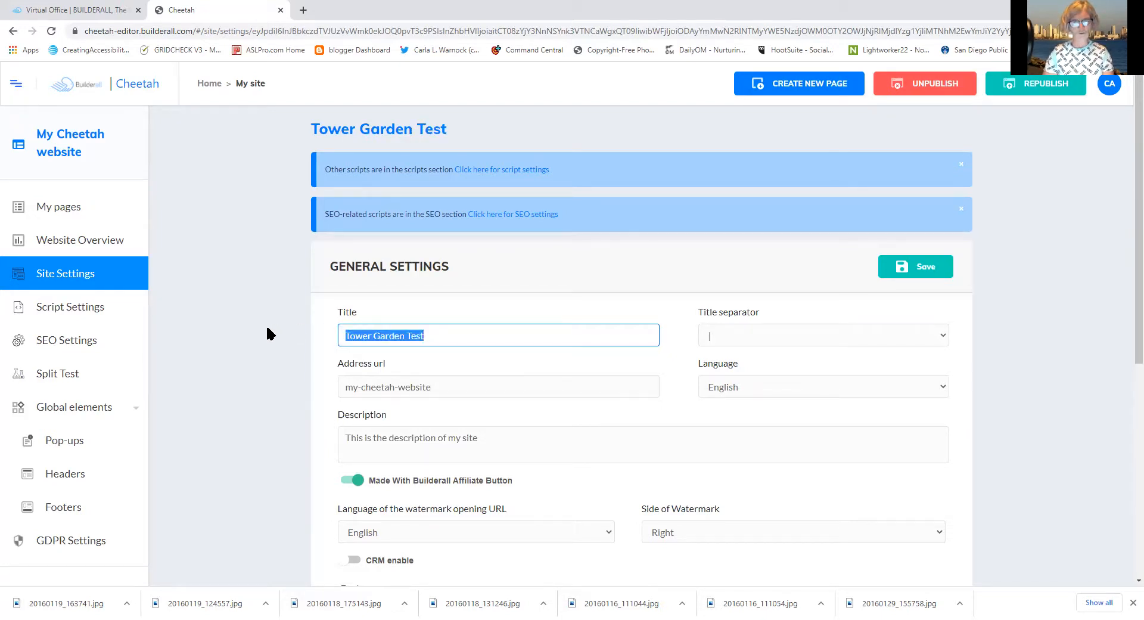
{"action": "right_click", "coordinate": [384, 337]}
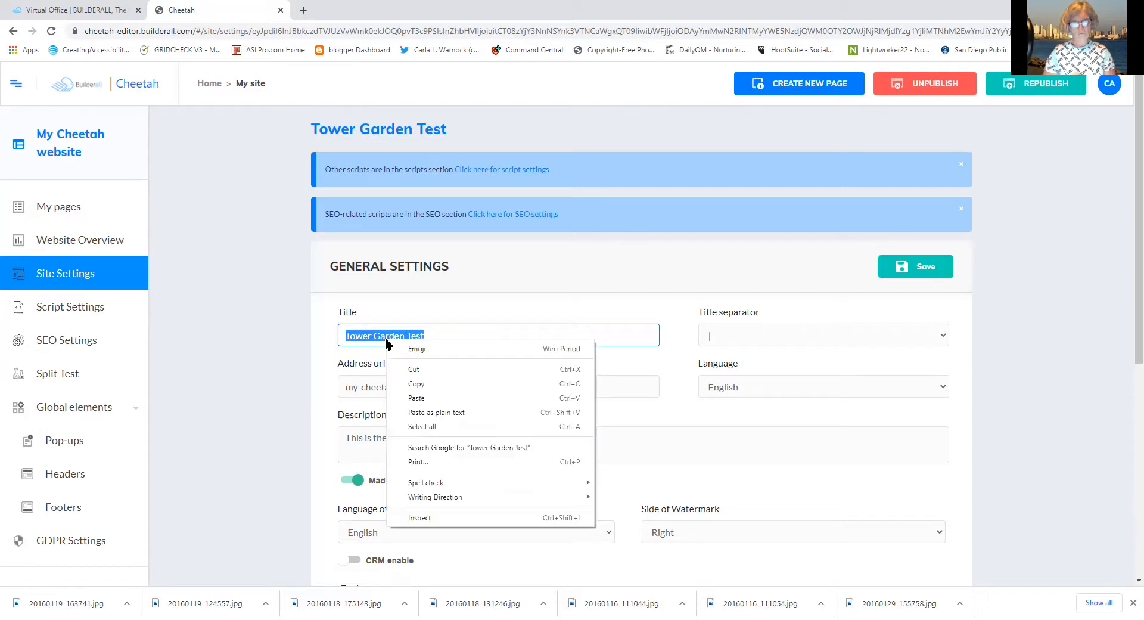
{"action": "left_click", "coordinate": [424, 384]}
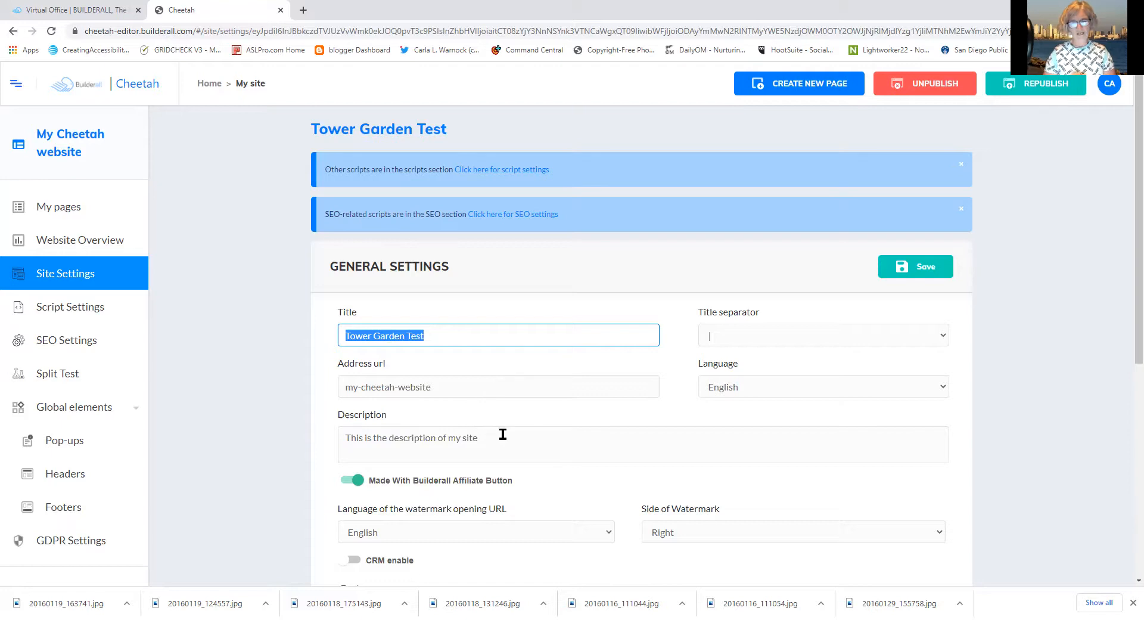
Set the title separator to '-' and save the general settings
{"action": "left_click", "coordinate": [711, 337]}
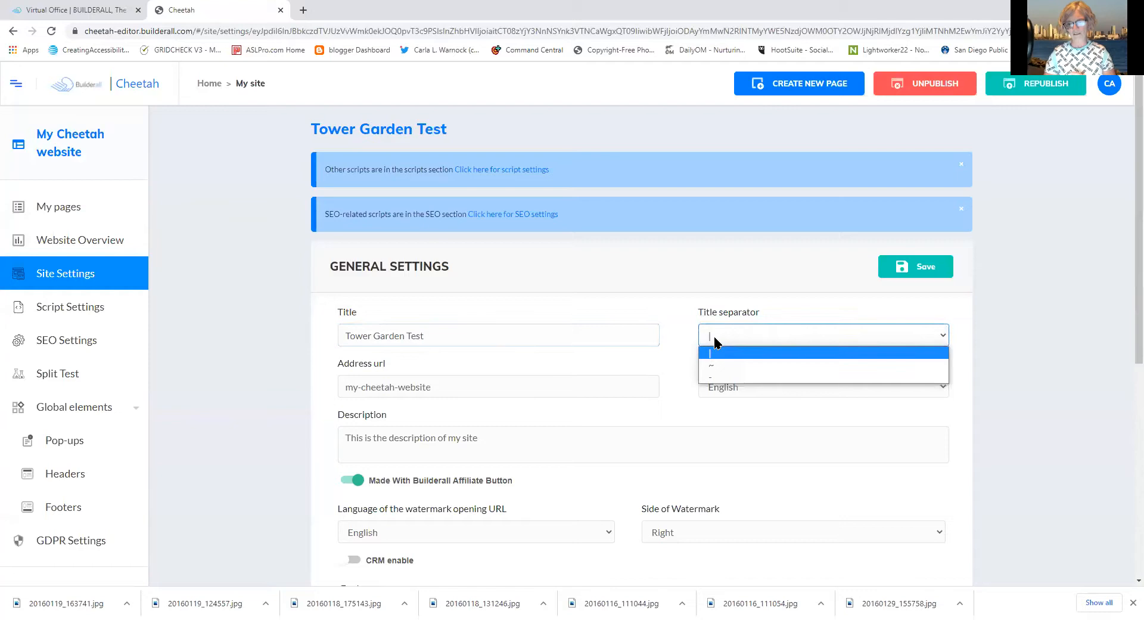
{"action": "left_click", "coordinate": [710, 375]}
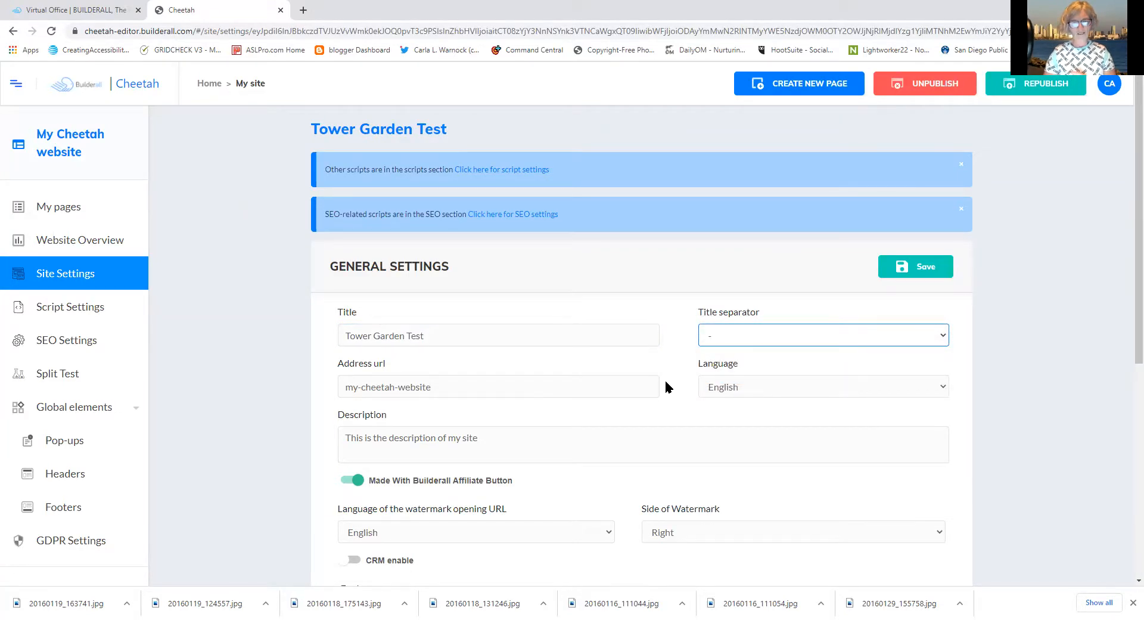
{"action": "left_click", "coordinate": [562, 388]}
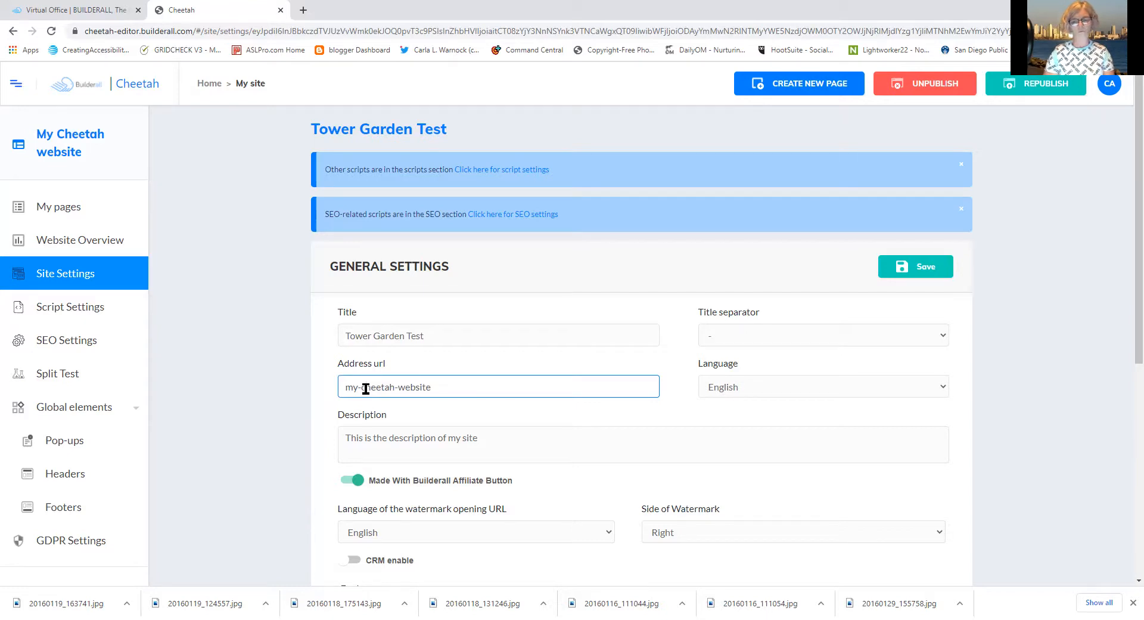
{"action": "left_click", "coordinate": [909, 276]}
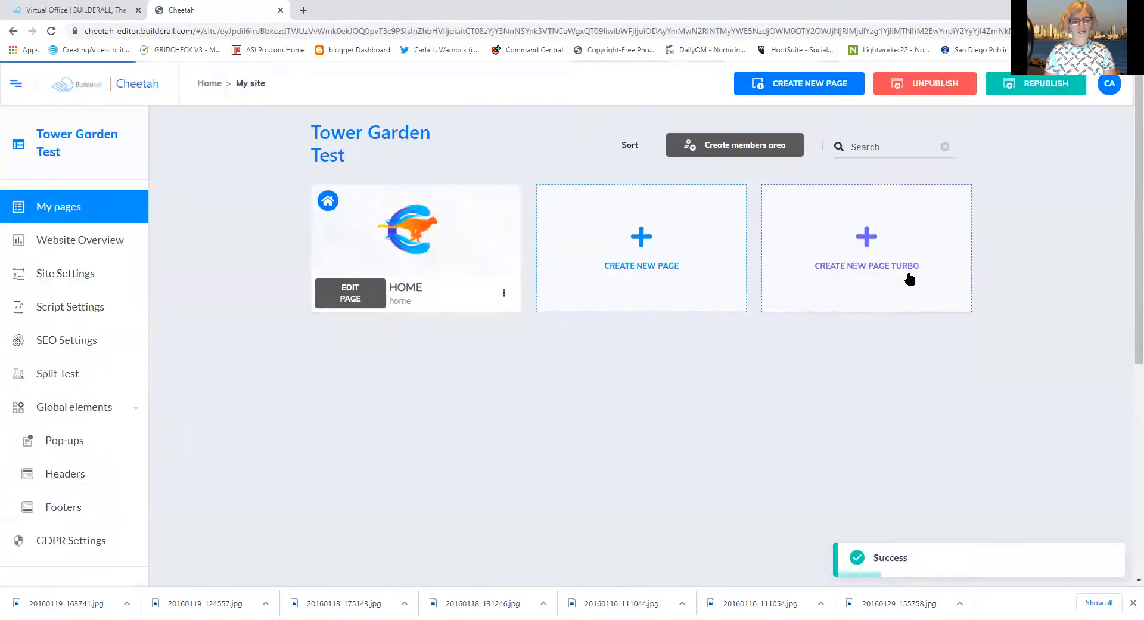
Open the live HOME page, 'Tower Garden Test - Home', in a new tab from the HOME card menu
{"action": "left_click", "coordinate": [503, 295]}
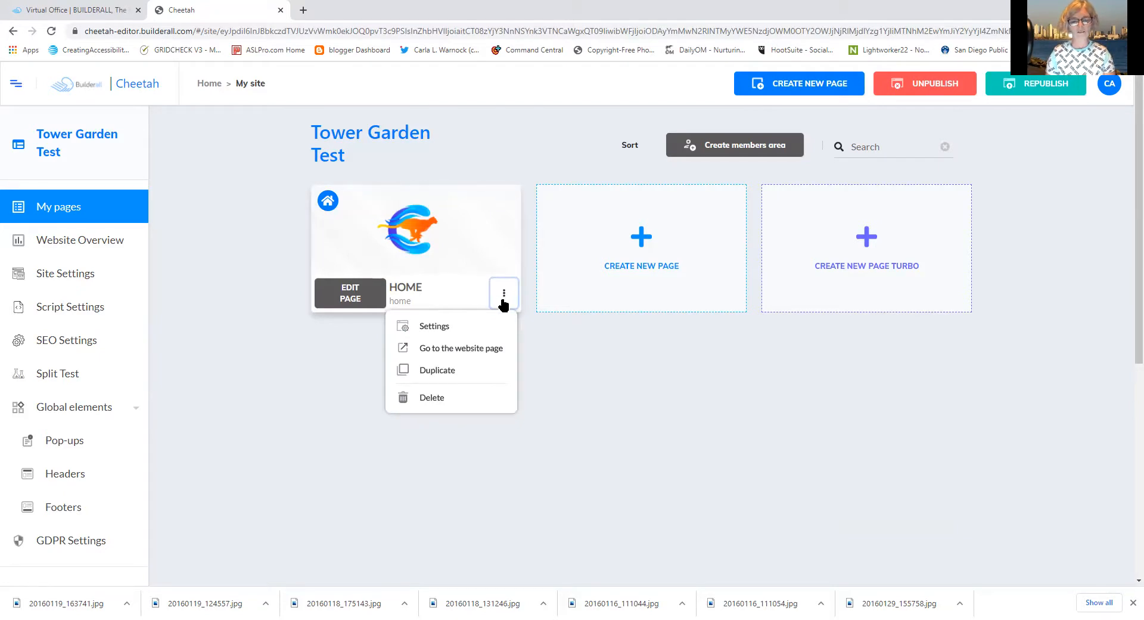
{"action": "left_click", "coordinate": [486, 349]}
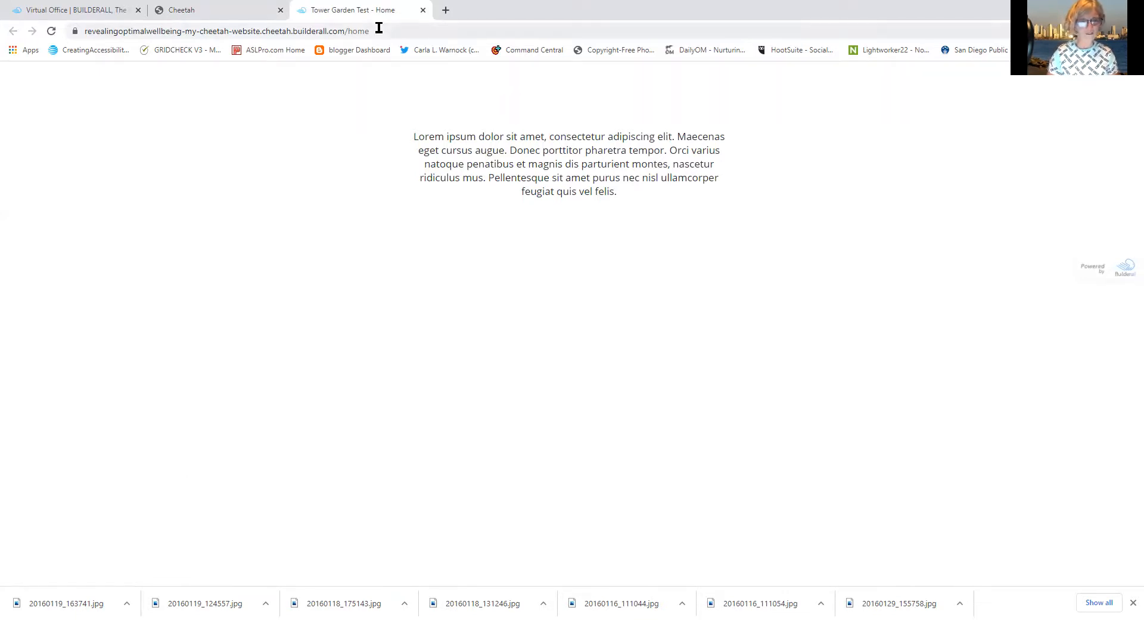
Copy the live site's full URL from the address bar, then close that tab
{"action": "left_click_drag", "start_coordinate": [379, 28], "coordinate": [90, 41]}
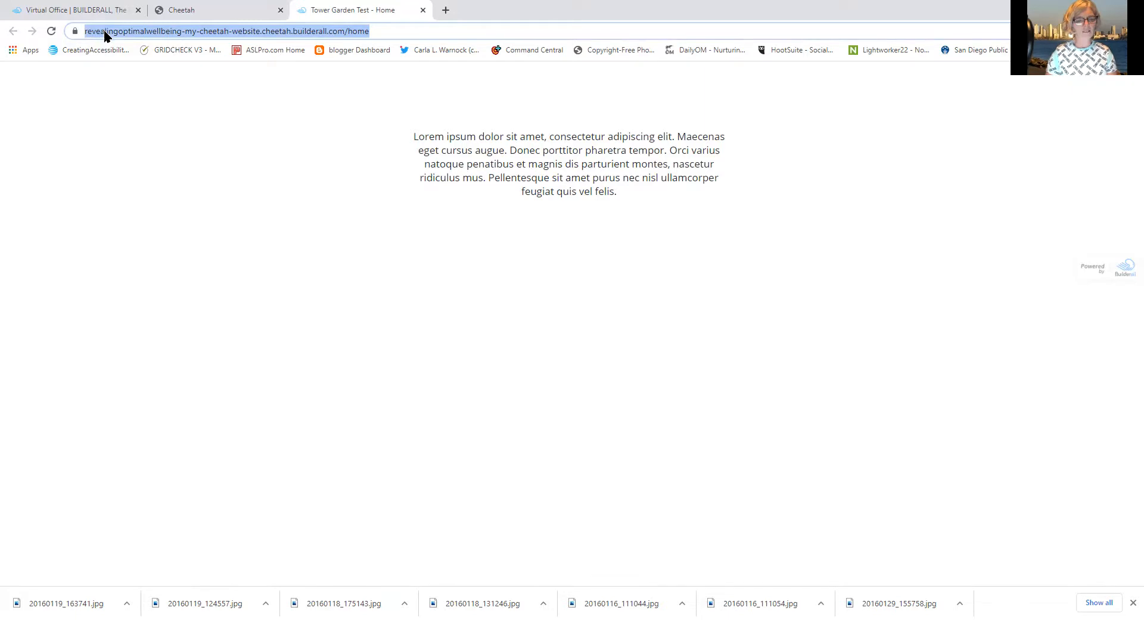
{"action": "right_click", "coordinate": [107, 34]}
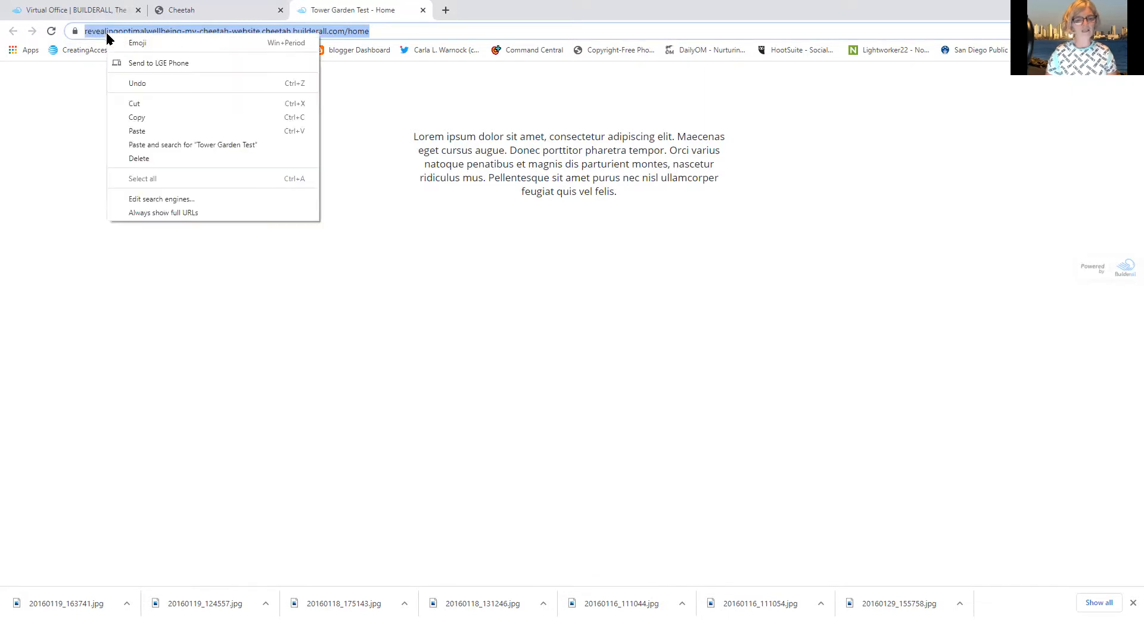
{"action": "left_click", "coordinate": [139, 120]}
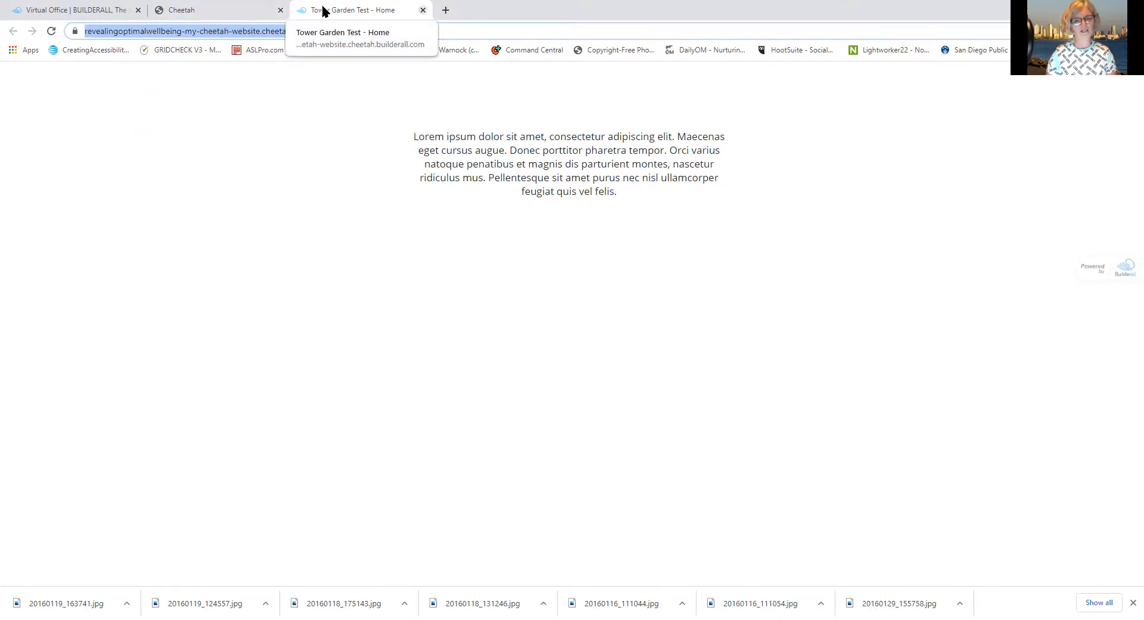
{"action": "left_click", "coordinate": [422, 10]}
Return to the site's General Settings page
{"action": "mouse_move", "coordinate": [365, 205]}
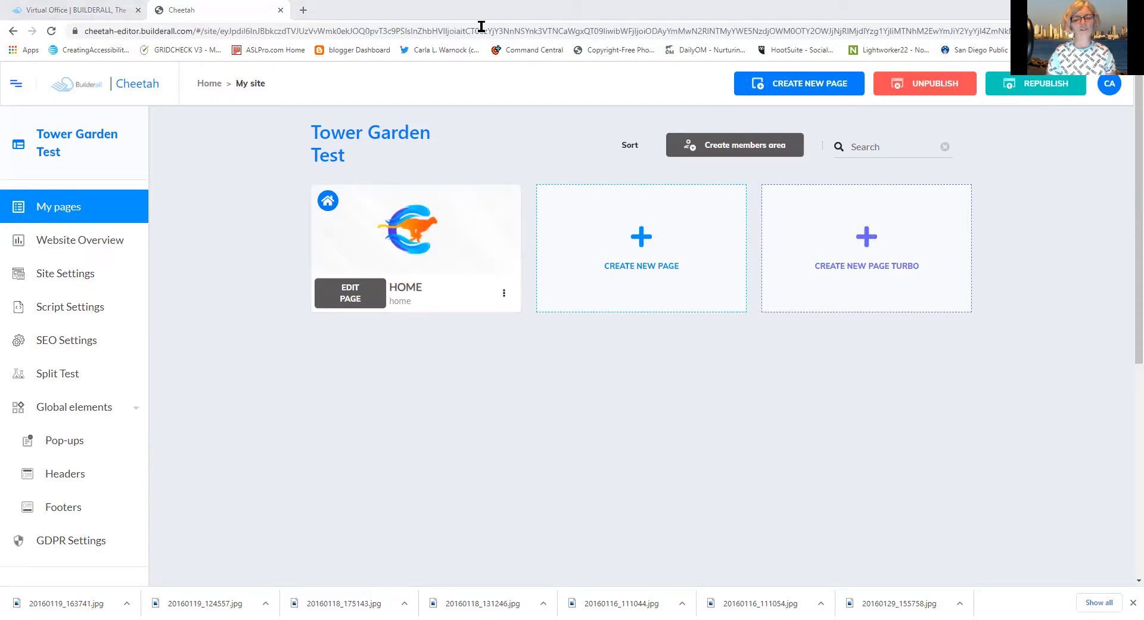
{"action": "mouse_move", "coordinate": [457, 254]}
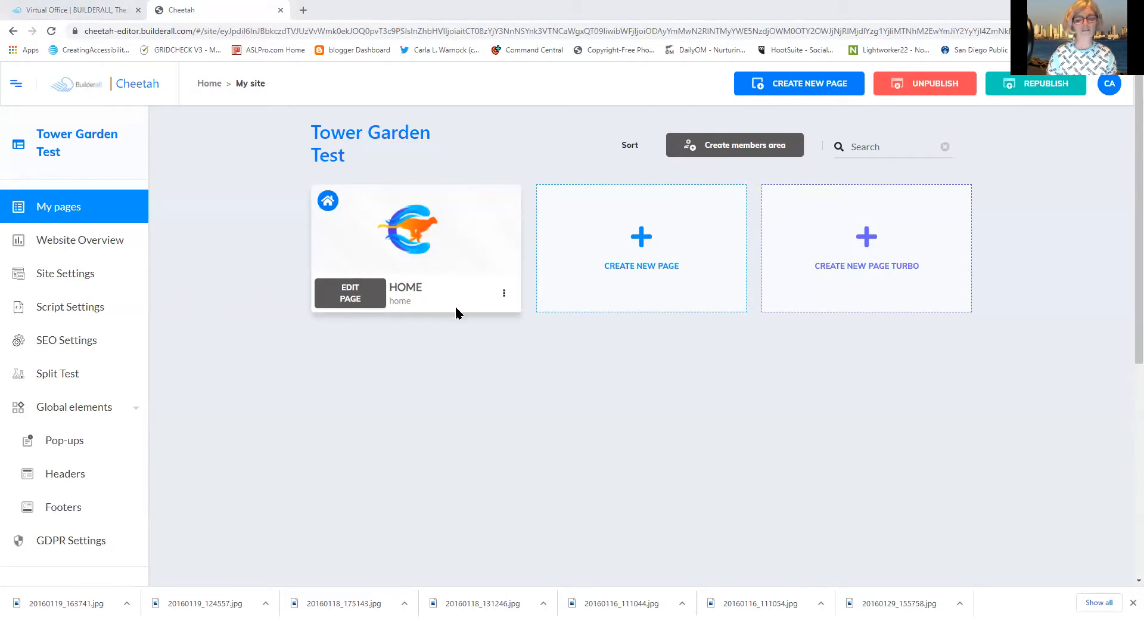
{"action": "left_click", "coordinate": [504, 295]}
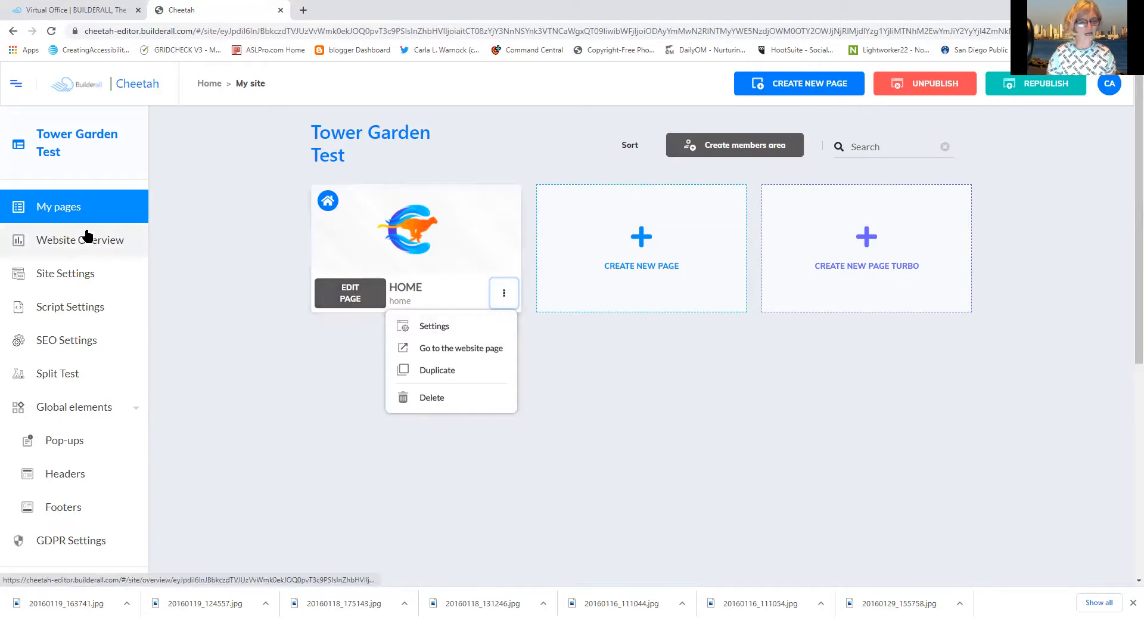
{"action": "left_click", "coordinate": [72, 278]}
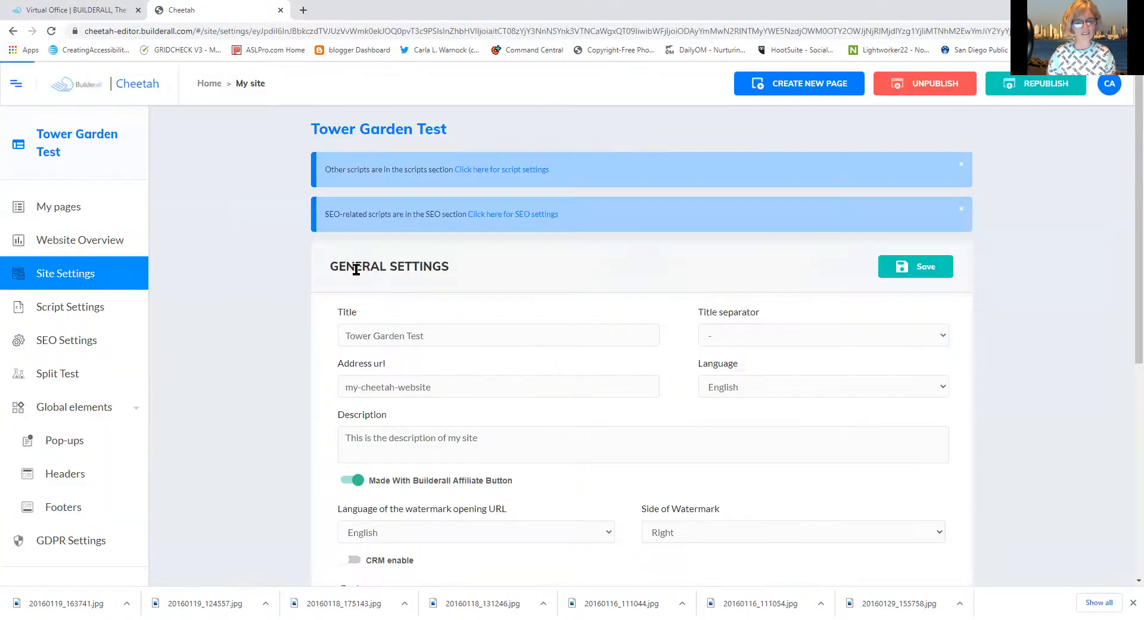
Paste the copied live site URL into the Address url field
{"action": "left_click", "coordinate": [410, 386]}
{"action": "right_click", "coordinate": [410, 387]}
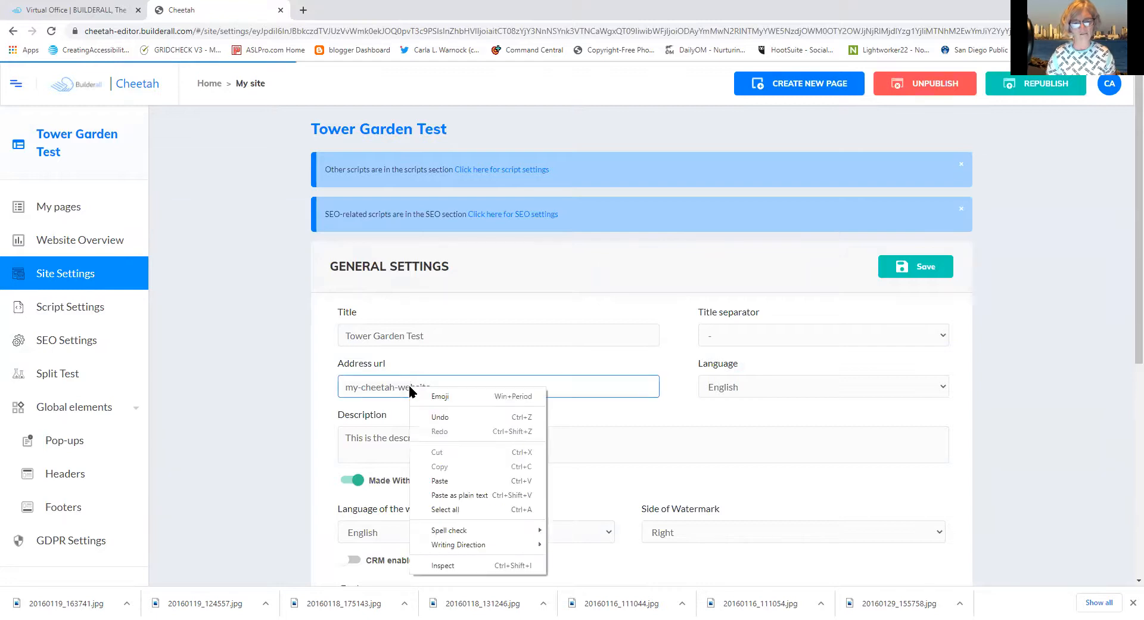
{"action": "left_click", "coordinate": [460, 482]}
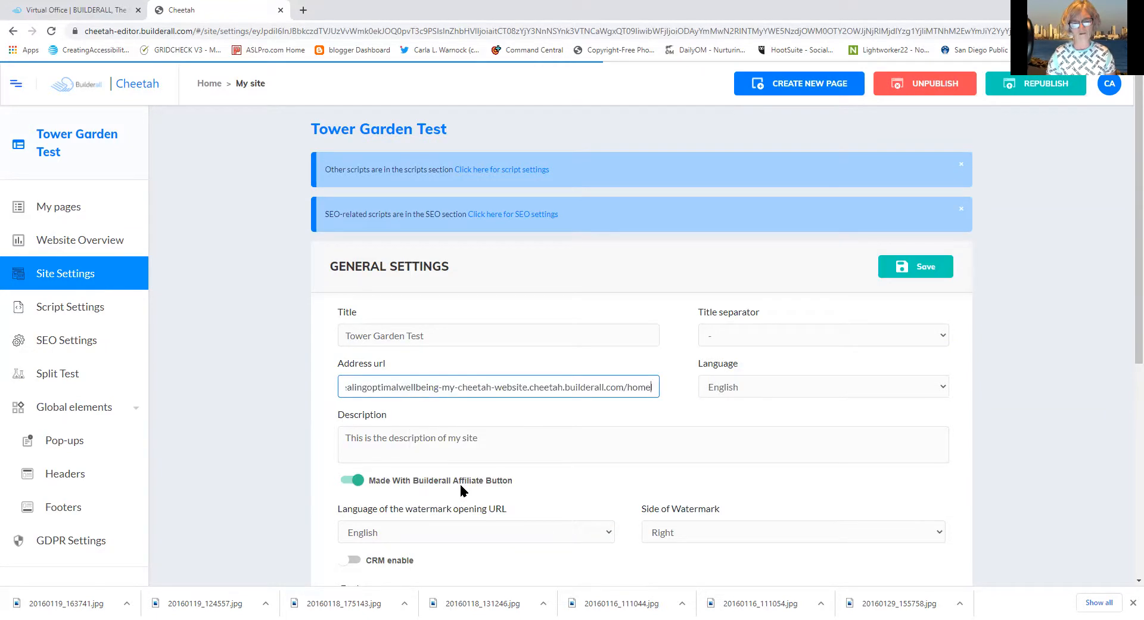
{"action": "left_click", "coordinate": [484, 439]}
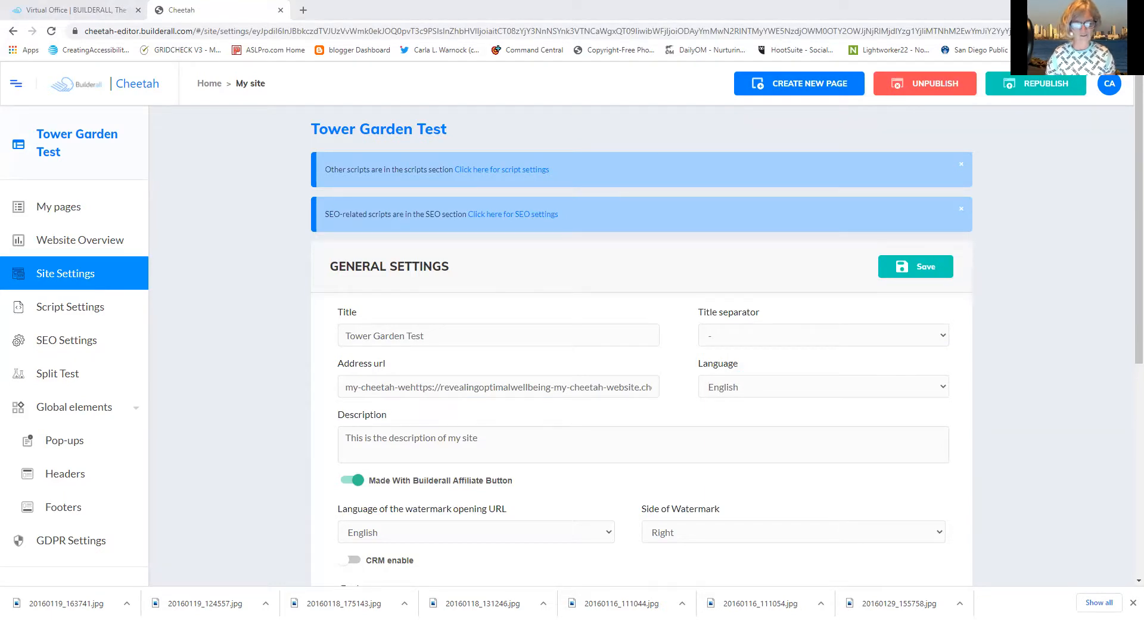
{"action": "left_click", "coordinate": [373, 456]}
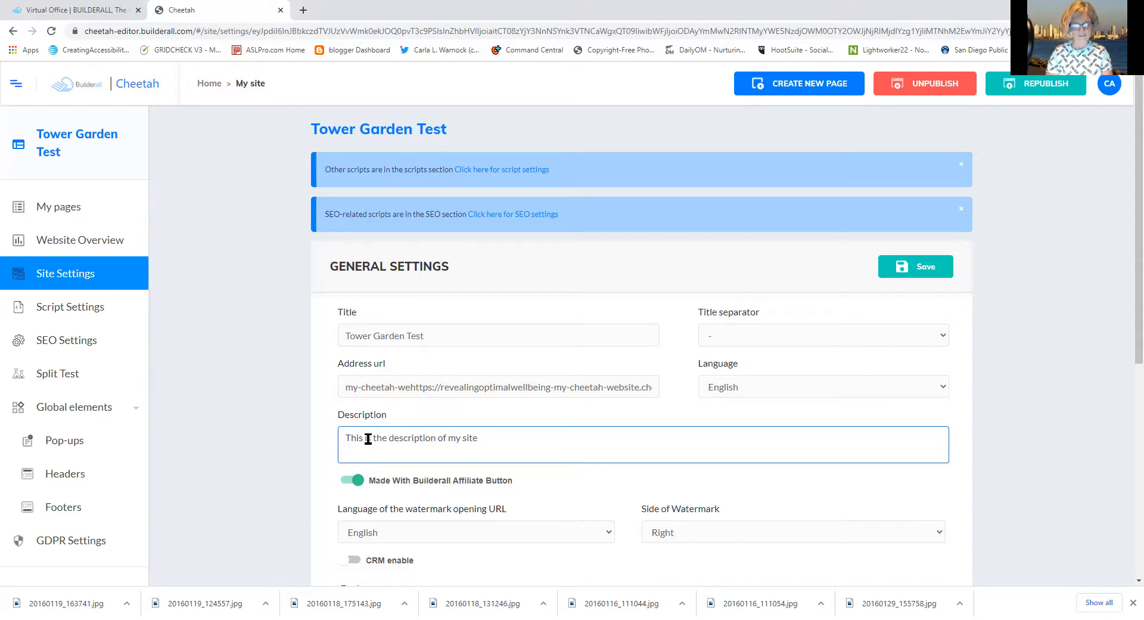
Clear the placeholder text out of the Description field
{"action": "key", "text": "BackSpace"}
{"action": "key", "text": "BackSpace"}
{"action": "key", "text": "BackSpace"}
{"action": "key", "text": "BackSpace"}
{"action": "key", "text": "BackSpace"}
{"action": "key", "text": "BackSpace"}
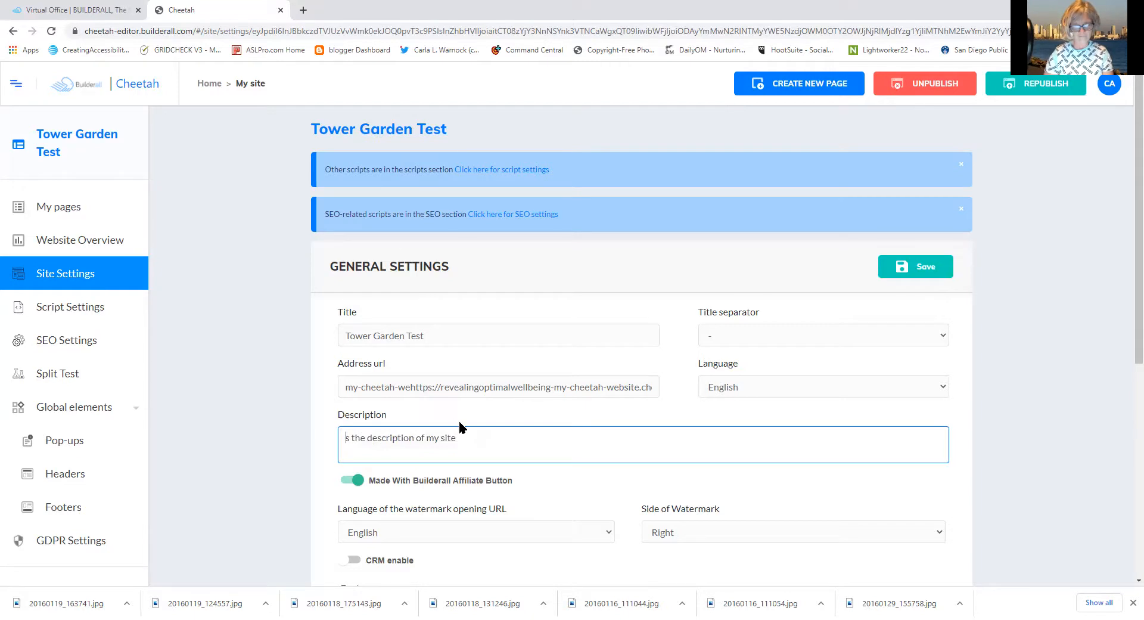
{"action": "left_click_drag", "start_coordinate": [468, 435], "coordinate": [335, 423]}
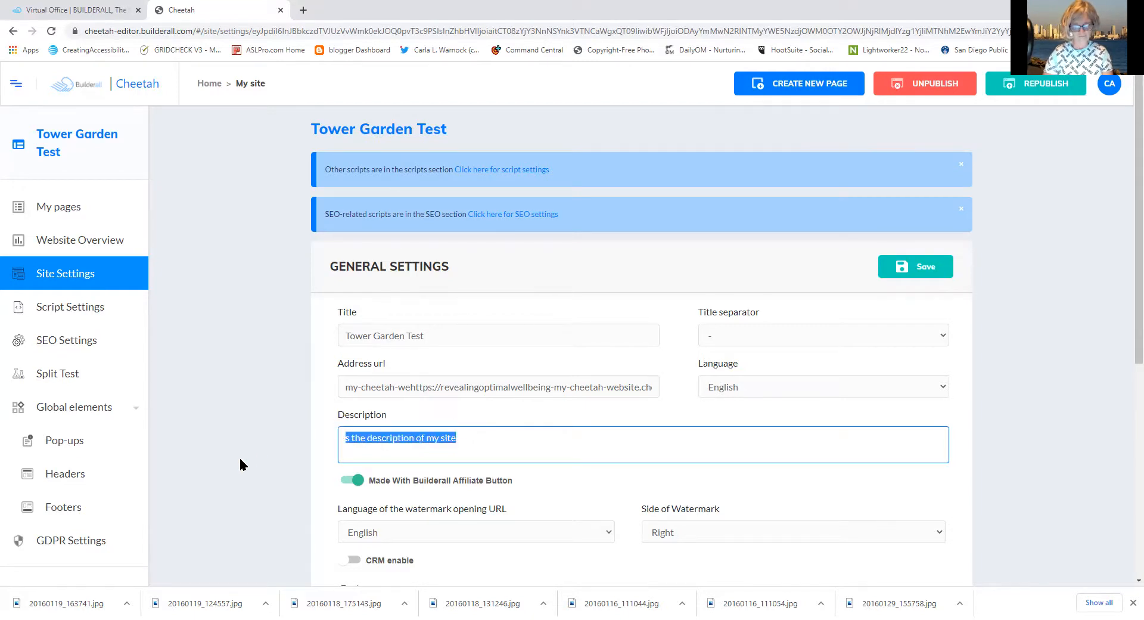
{"action": "type", "text": "Tower"}
{"action": "key", "text": "BackSpace"}
{"action": "key", "text": "BackSpace"}
{"action": "key", "text": "BackSpace"}
{"action": "key", "text": "BackSpace"}
{"action": "key", "text": "BackSpace"}
{"action": "left_click", "coordinate": [528, 364]}
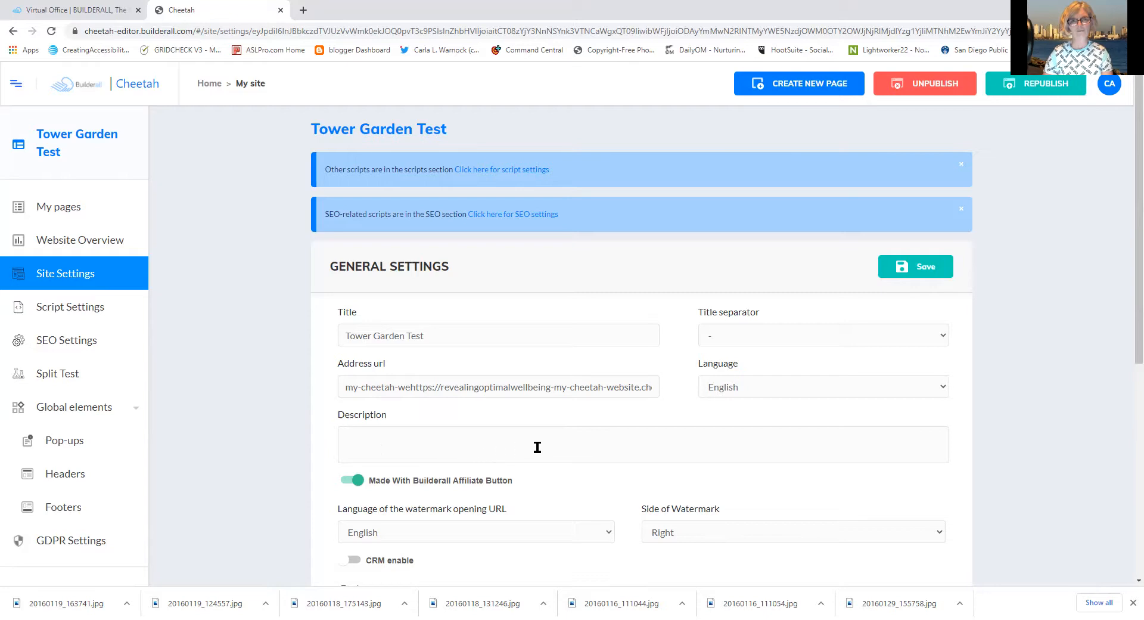
{"action": "left_click", "coordinate": [370, 436]}
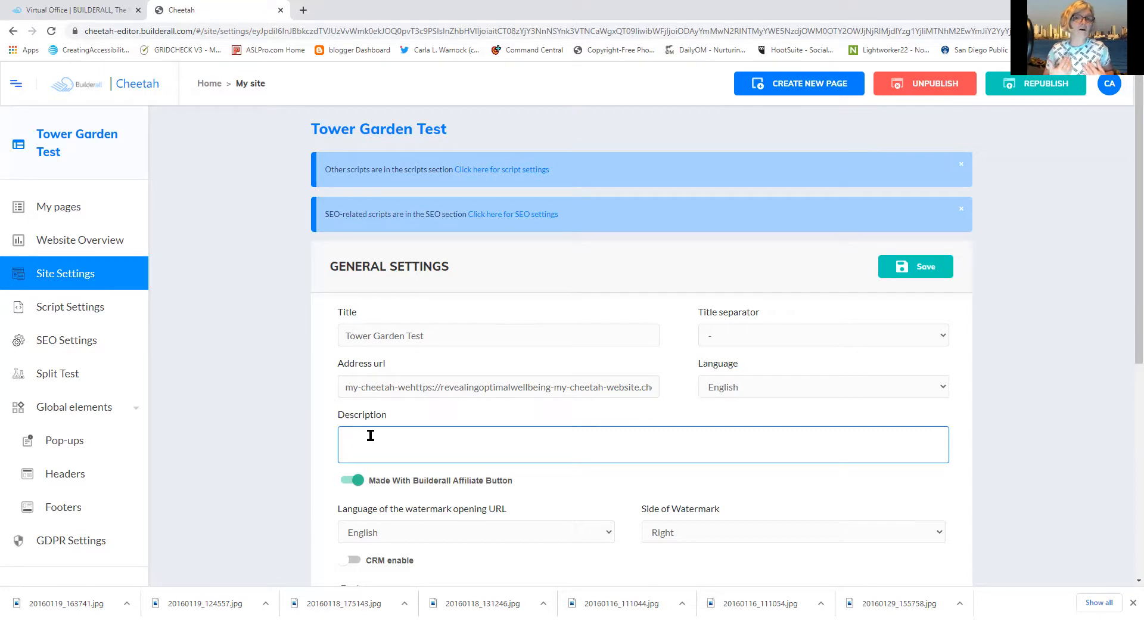
Type 'Tower Garden is a vertical aeroponic gardening system that allows you to grow organic vegetables year round.'
{"action": "type", "text": "Tower Garden"}
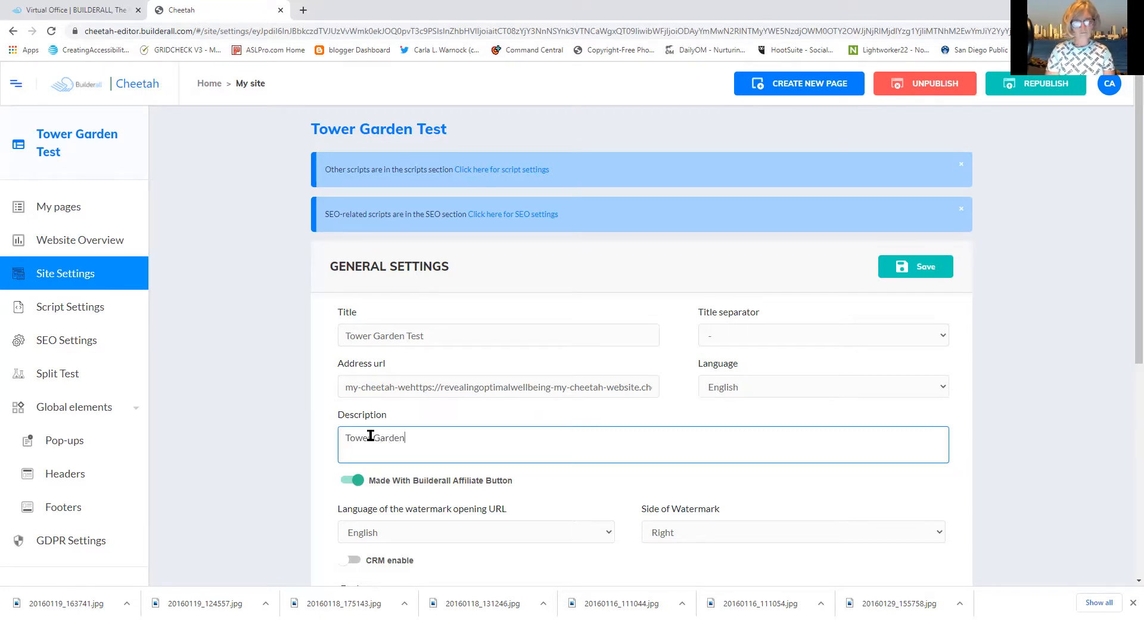
{"action": "type", "text": " is a "}
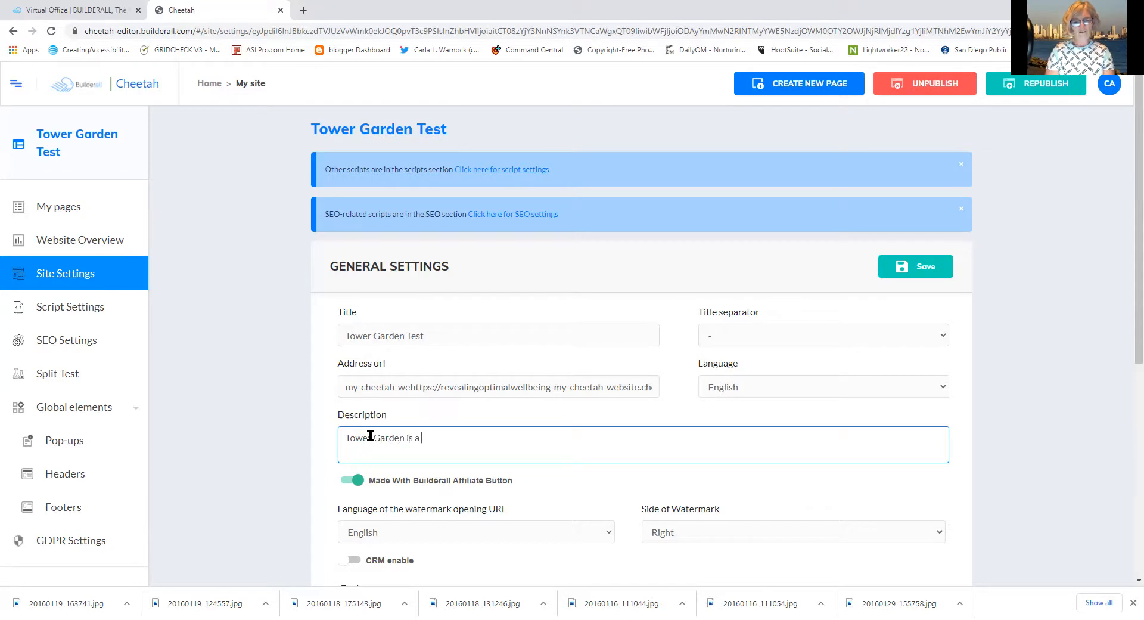
{"action": "type", "text": "vertical "}
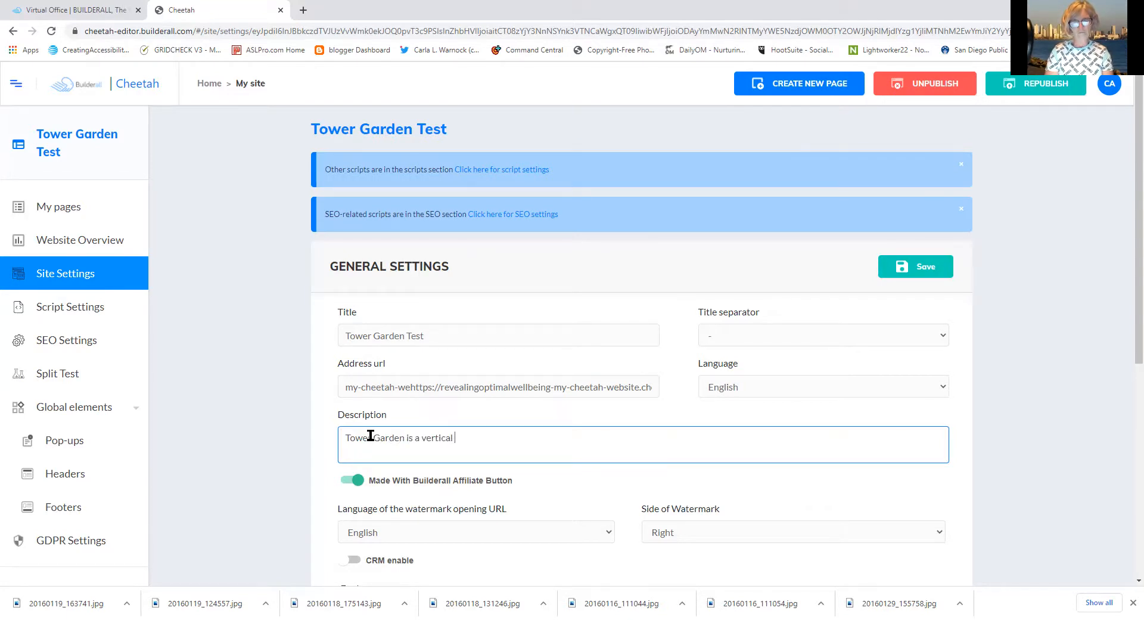
{"action": "type", "text": "aeropoi"}
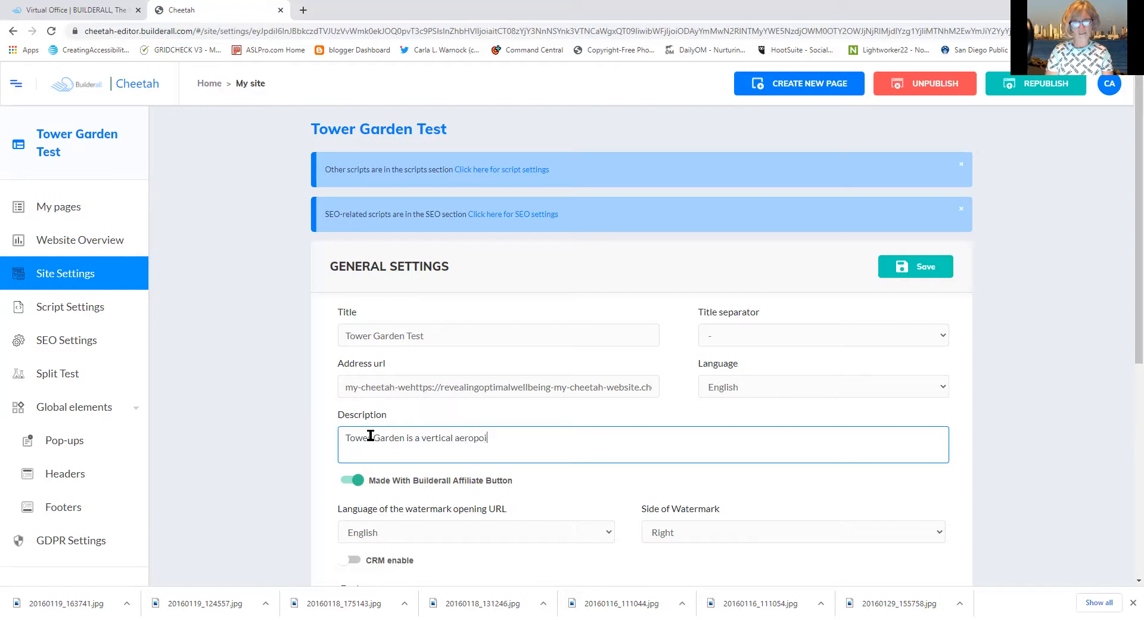
{"action": "type", "text": "nic gardening sys"}
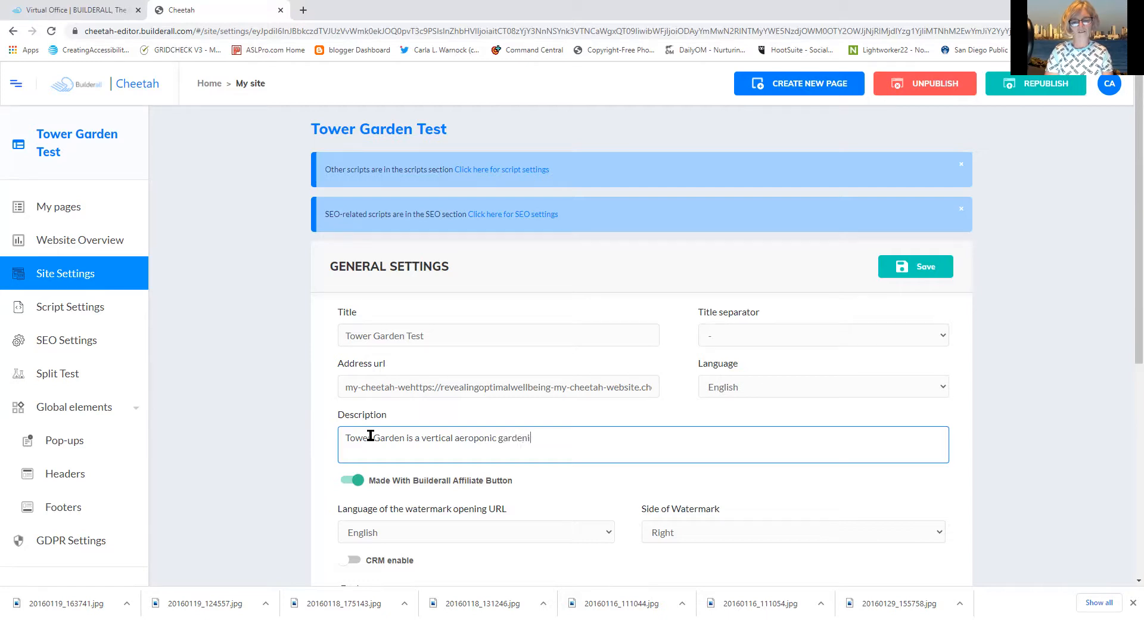
{"action": "type", "text": "tem that allow"}
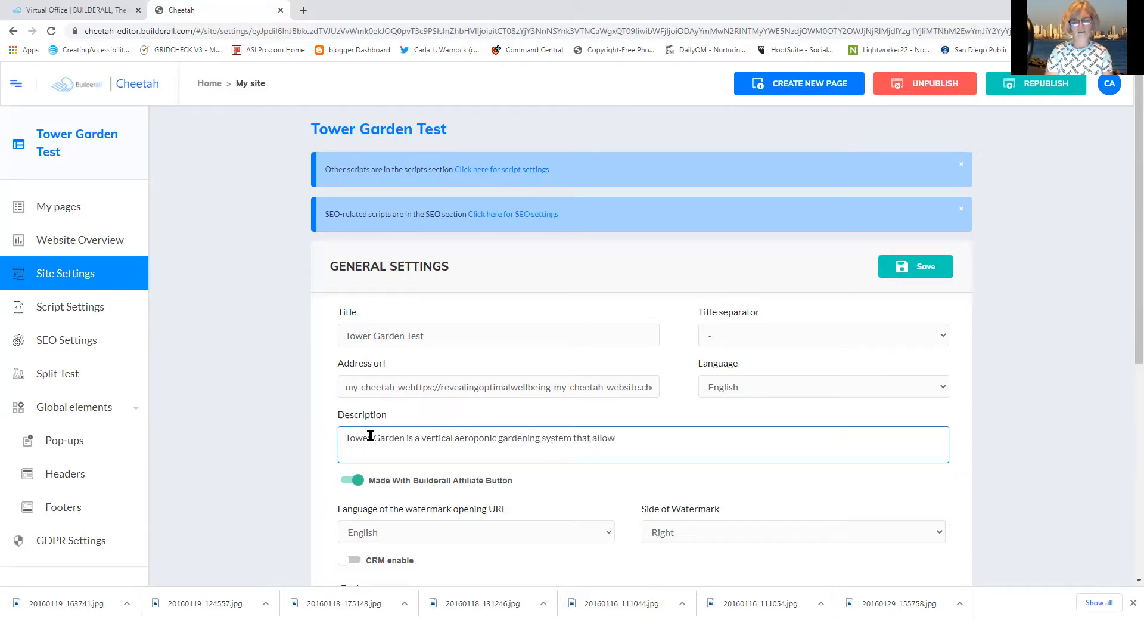
{"action": "type", "text": "s yoru"}
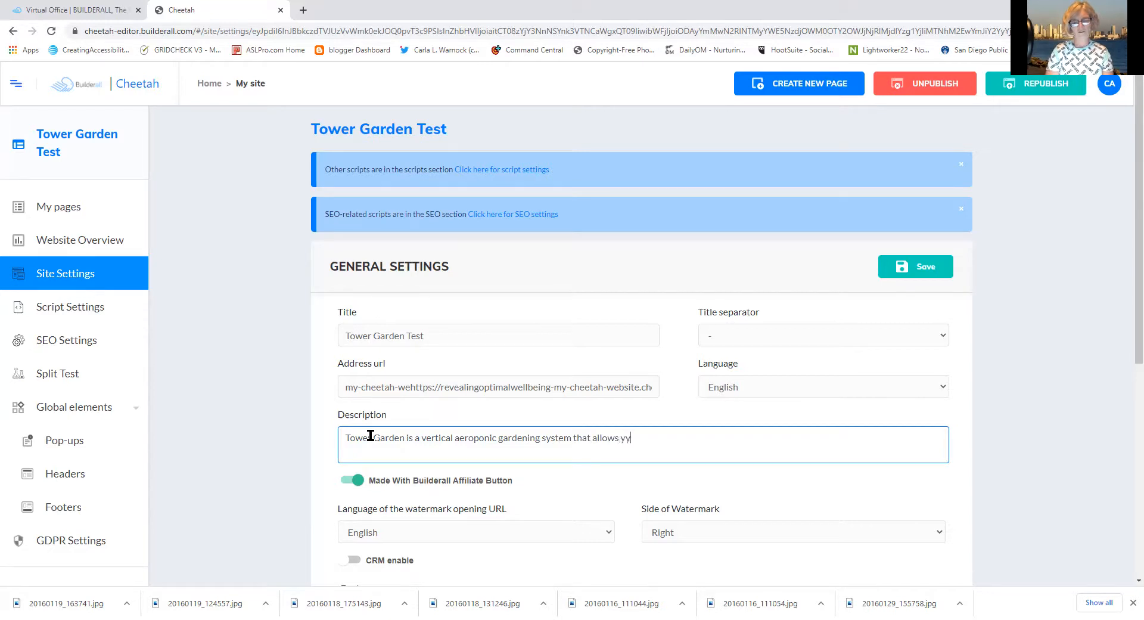
{"action": "key", "text": "BackSpace"}
{"action": "key", "text": "BackSpace"}
{"action": "key", "text": "BackSpace"}
{"action": "key", "text": "BackSpace"}
{"action": "type", "text": "ou to grow "}
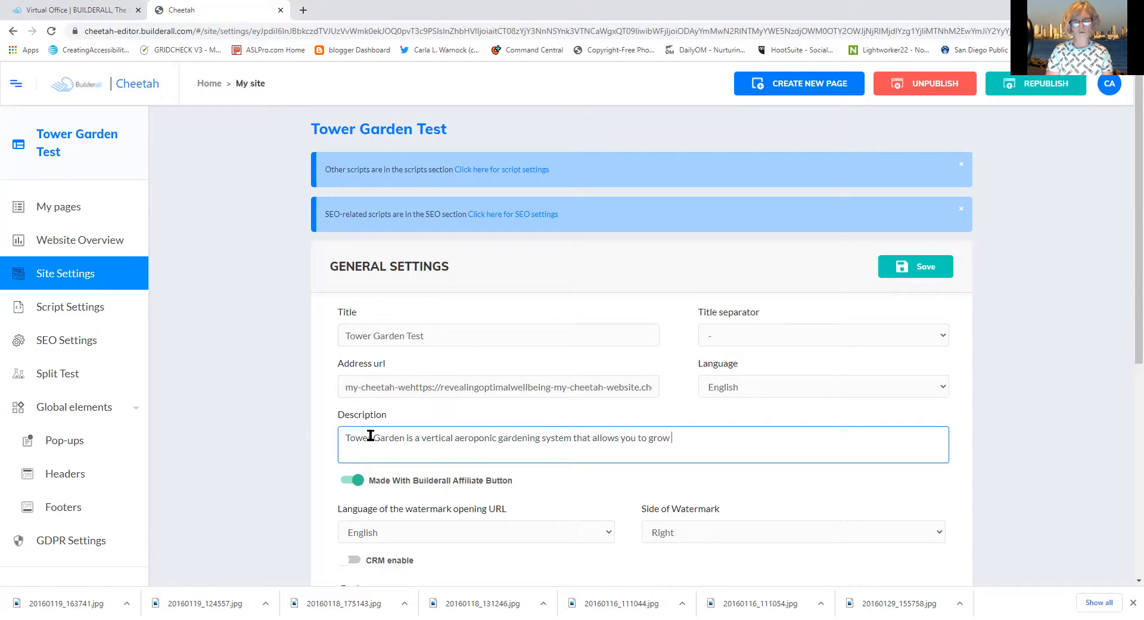
{"action": "type", "text": "organix"}
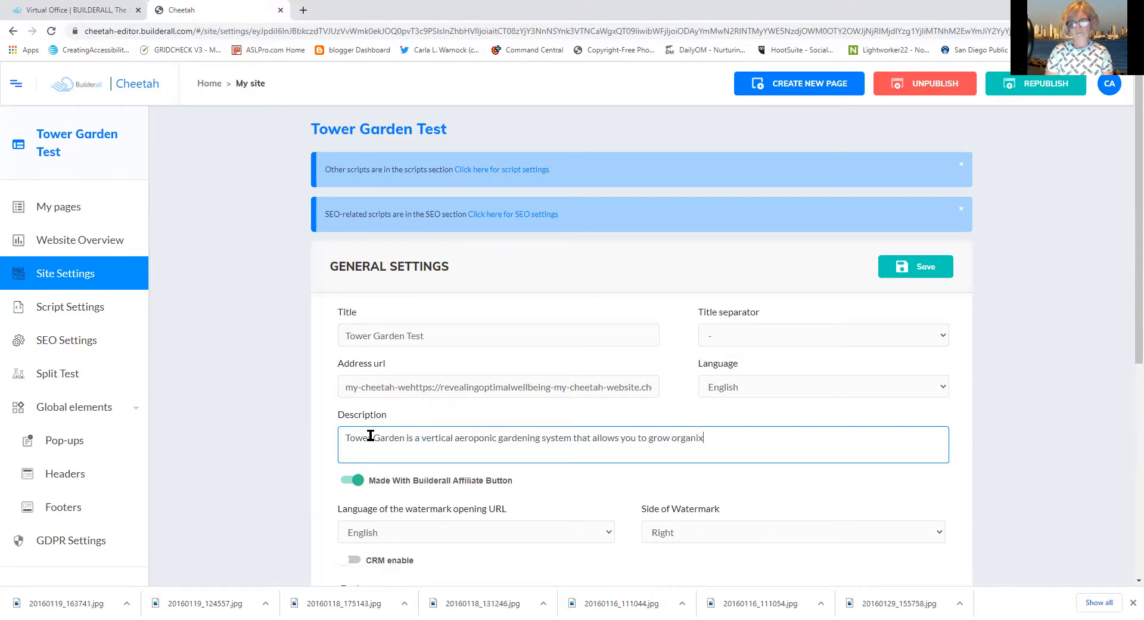
{"action": "key", "text": "BackSpace"}
{"action": "type", "text": "c "}
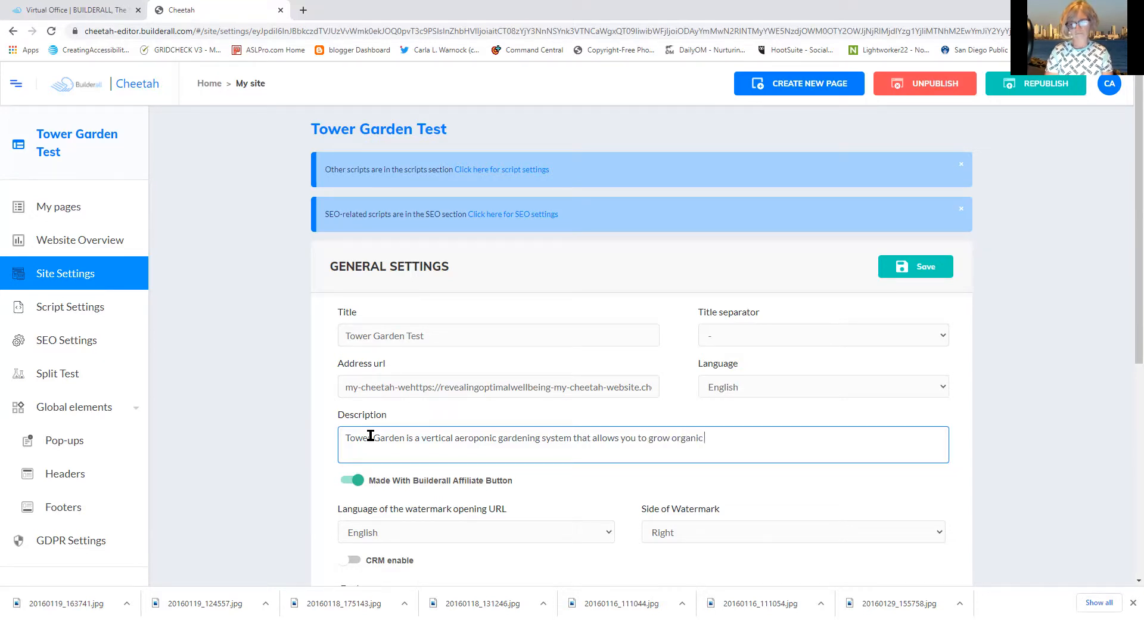
{"action": "type", "text": "vegetabes"}
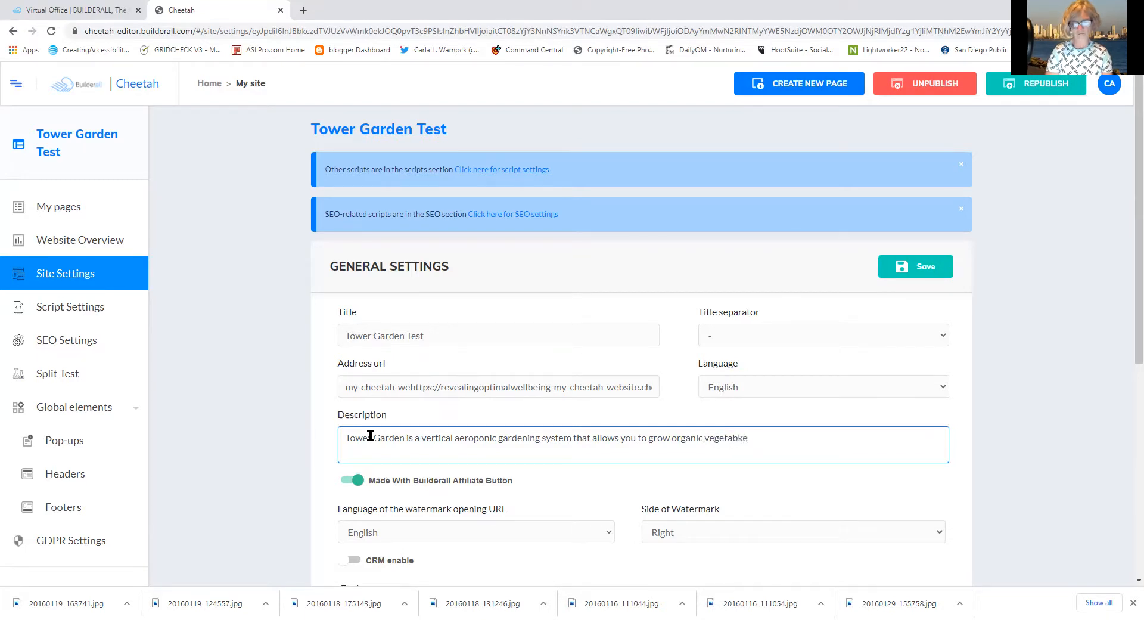
{"action": "key", "text": "BackSpace"}
{"action": "key", "text": "BackSpace"}
{"action": "type", "text": "les year "}
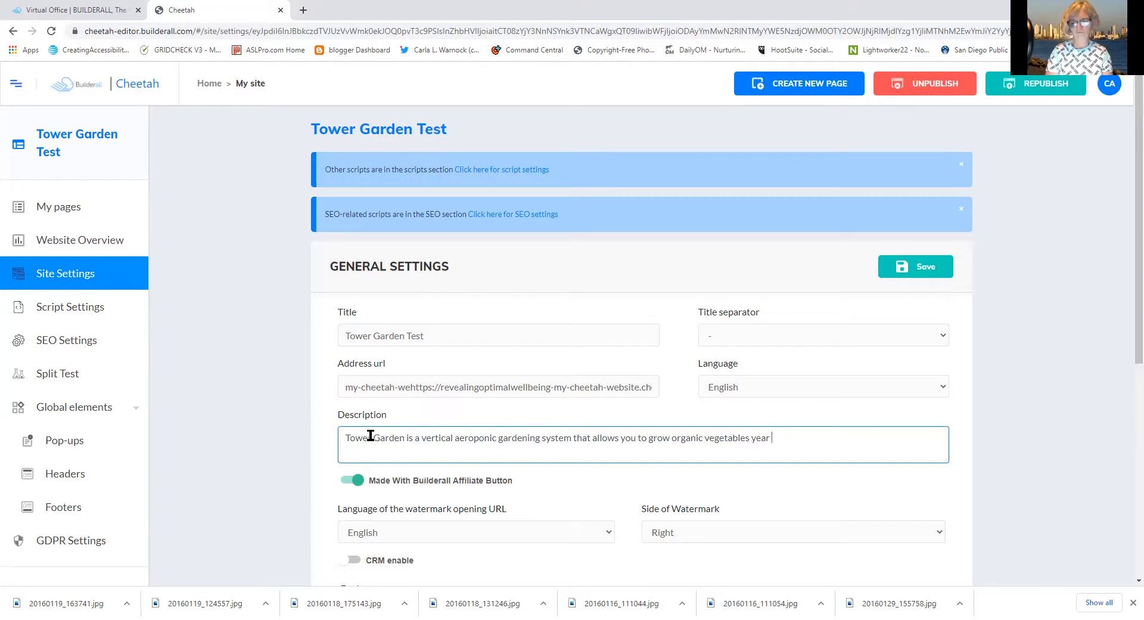
{"action": "type", "text": "round"}
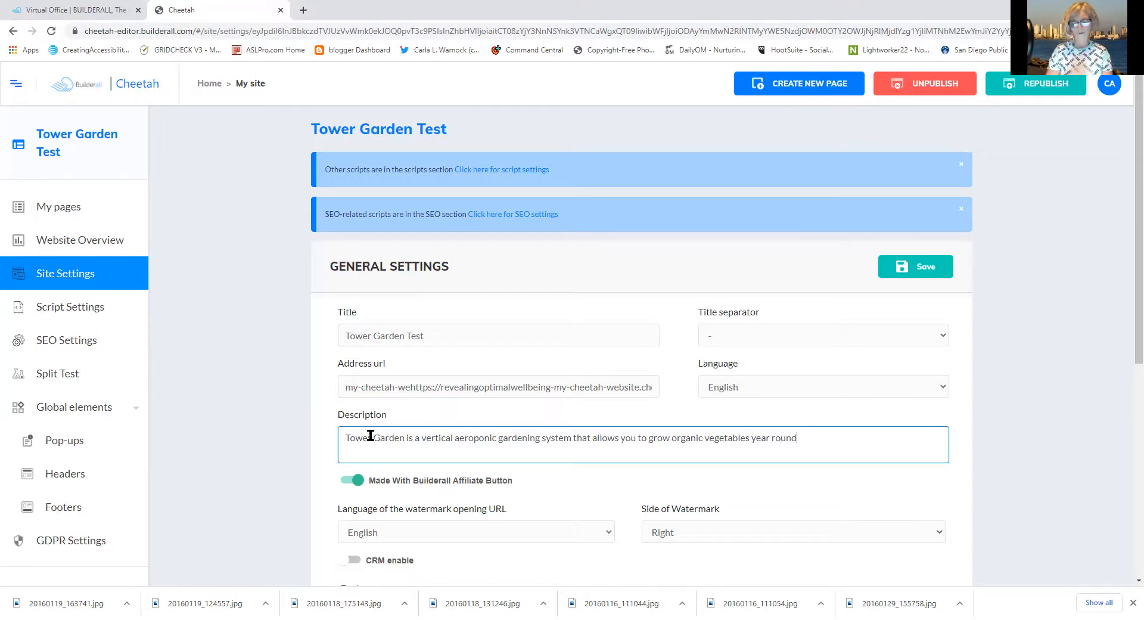
{"action": "type", "text": ". Tow"}
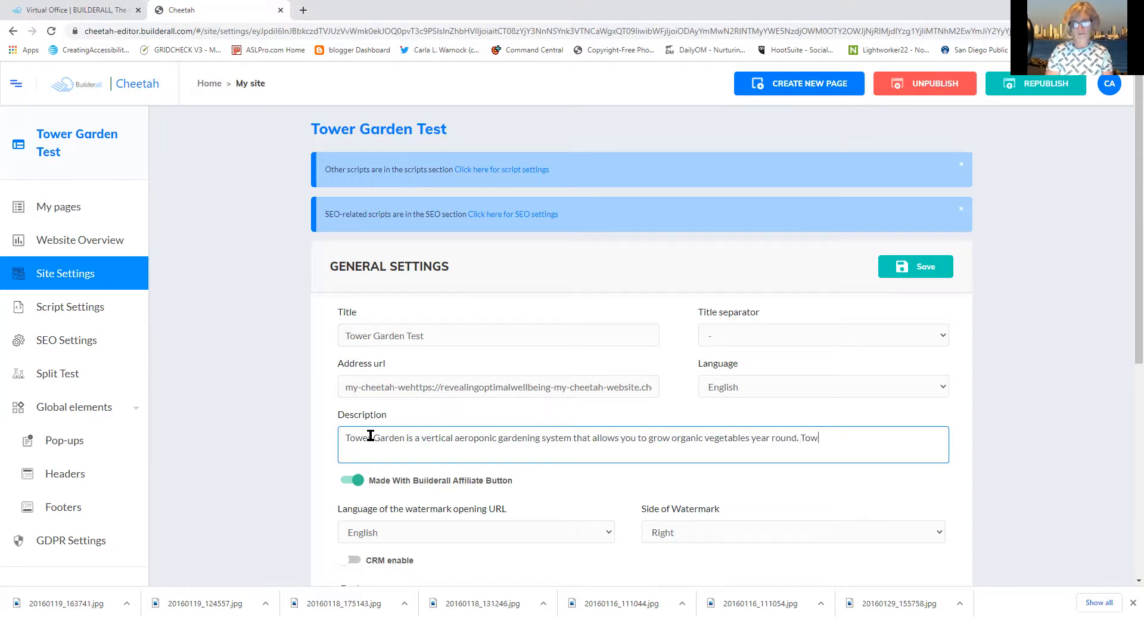
{"action": "type", "text": "er Garde"}
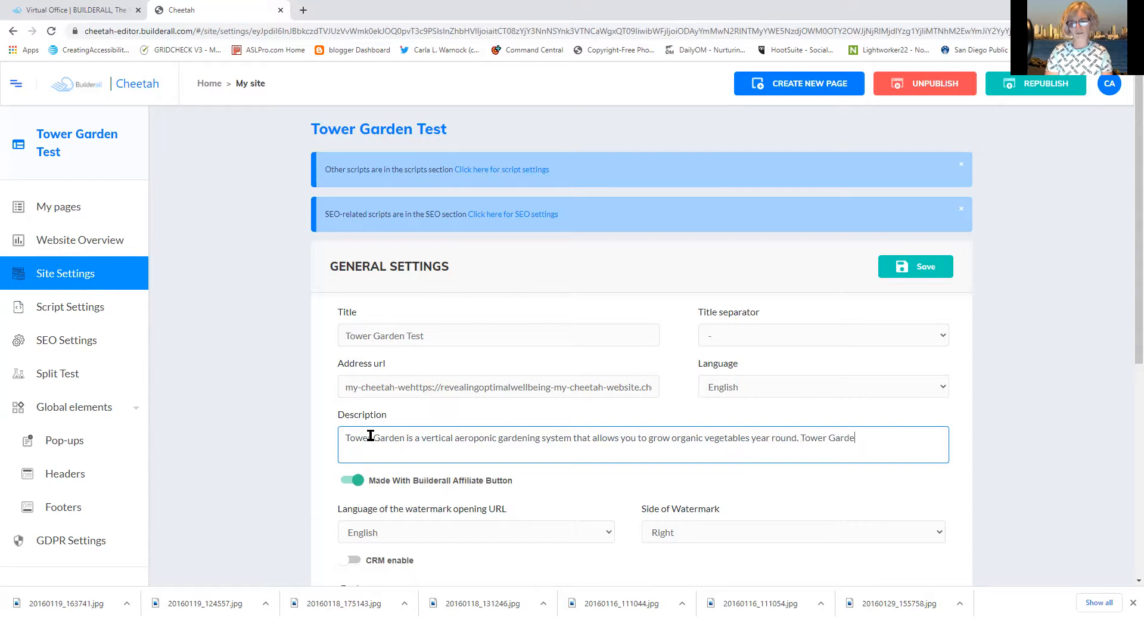
{"action": "type", "text": "n g"}
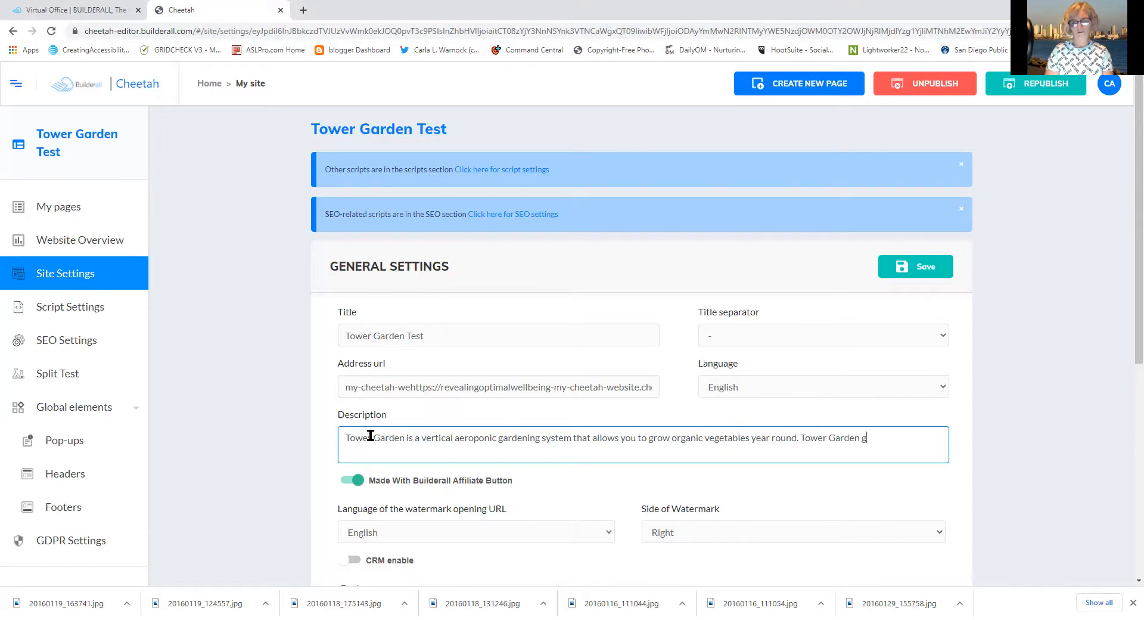
{"action": "type", "text": "rowers yeild"}
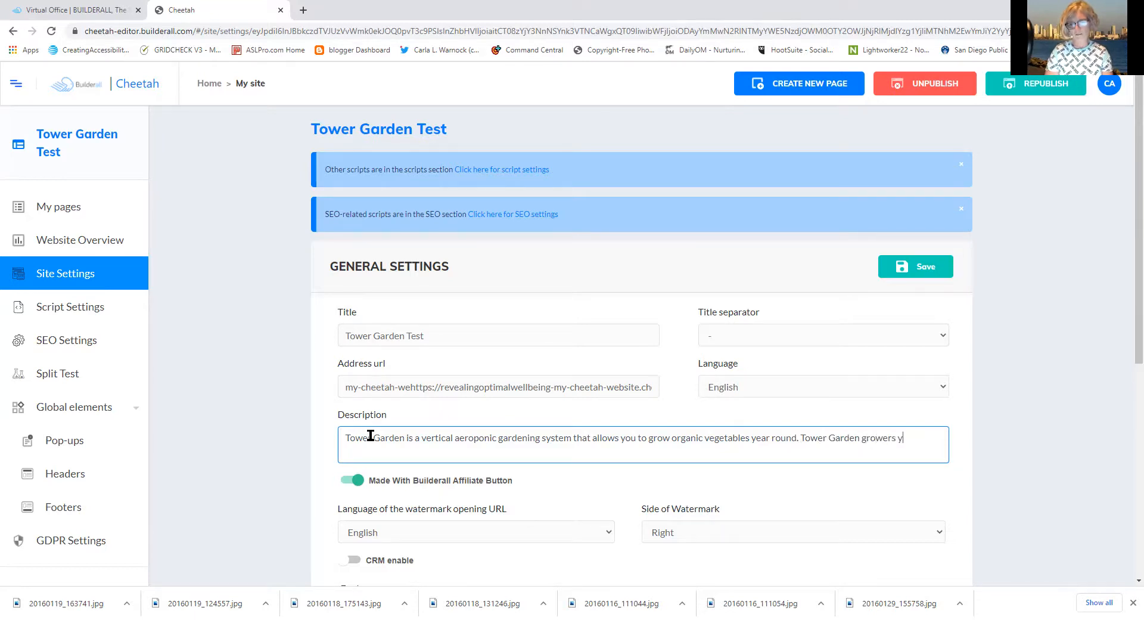
Correct the second sentence's start to read 'Tower Garden growers typically'
{"action": "key", "text": "BackSpace"}
{"action": "key", "text": "BackSpace"}
{"action": "key", "text": "BackSpace"}
{"action": "key", "text": "BackSpace"}
{"action": "key", "text": "BackSpace"}
{"action": "type", "text": "typilcal"}
{"action": "key", "text": "BackSpace"}
{"action": "key", "text": "BackSpace"}
{"action": "key", "text": "BackSpace"}
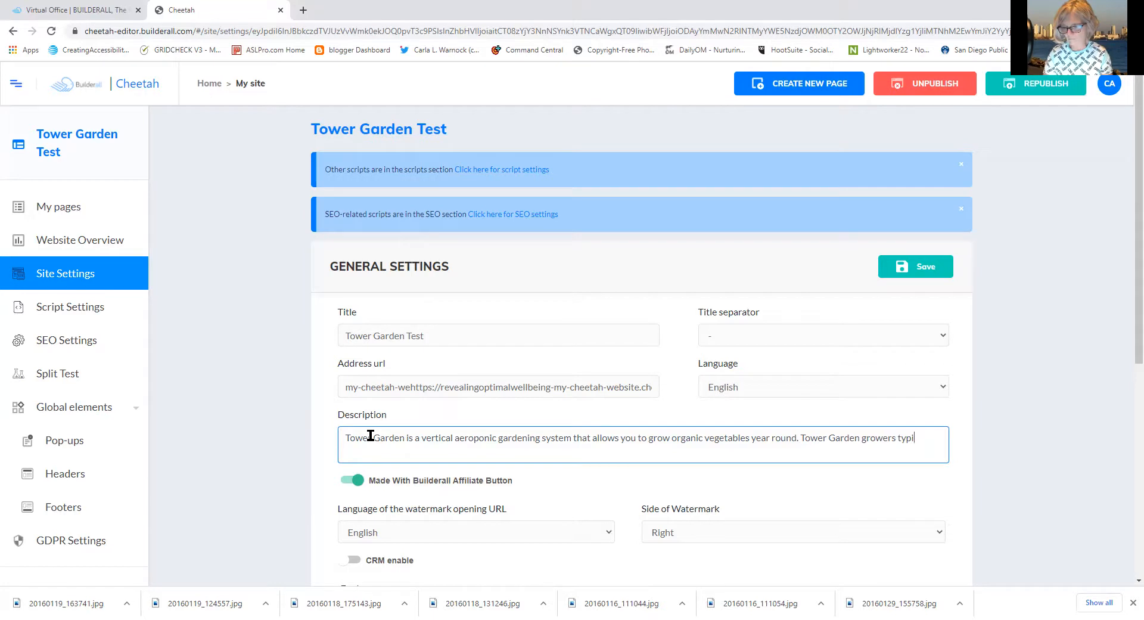
{"action": "type", "text": "cally"}
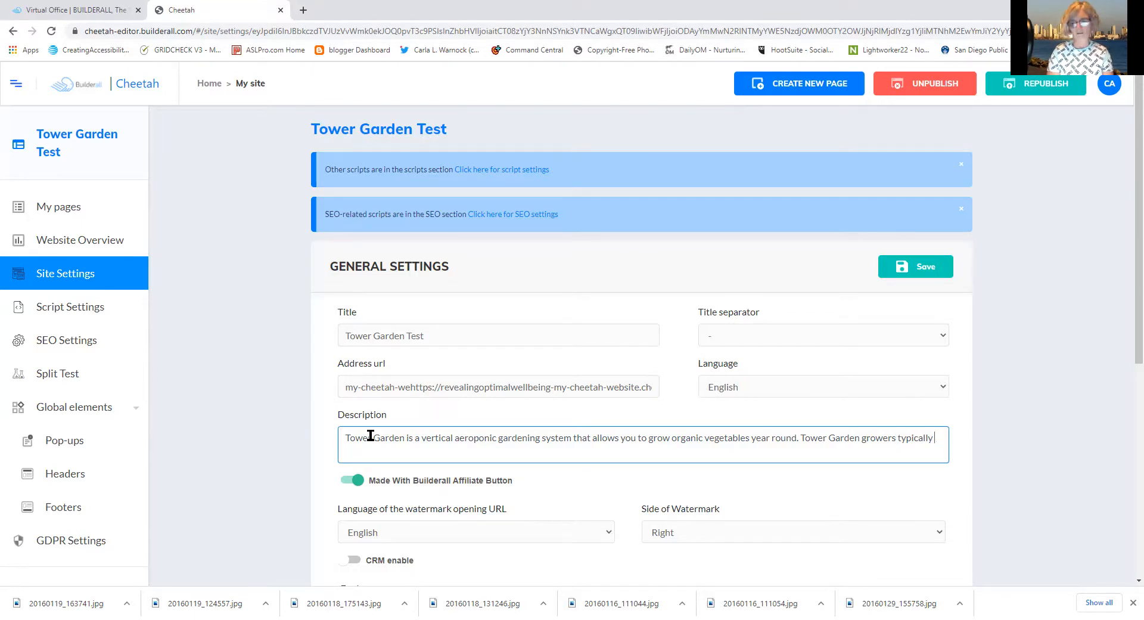
Add 'yield 30 % more vegetables than in ground gardeners.' to the description
{"action": "type", "text": "yield 30 % more "}
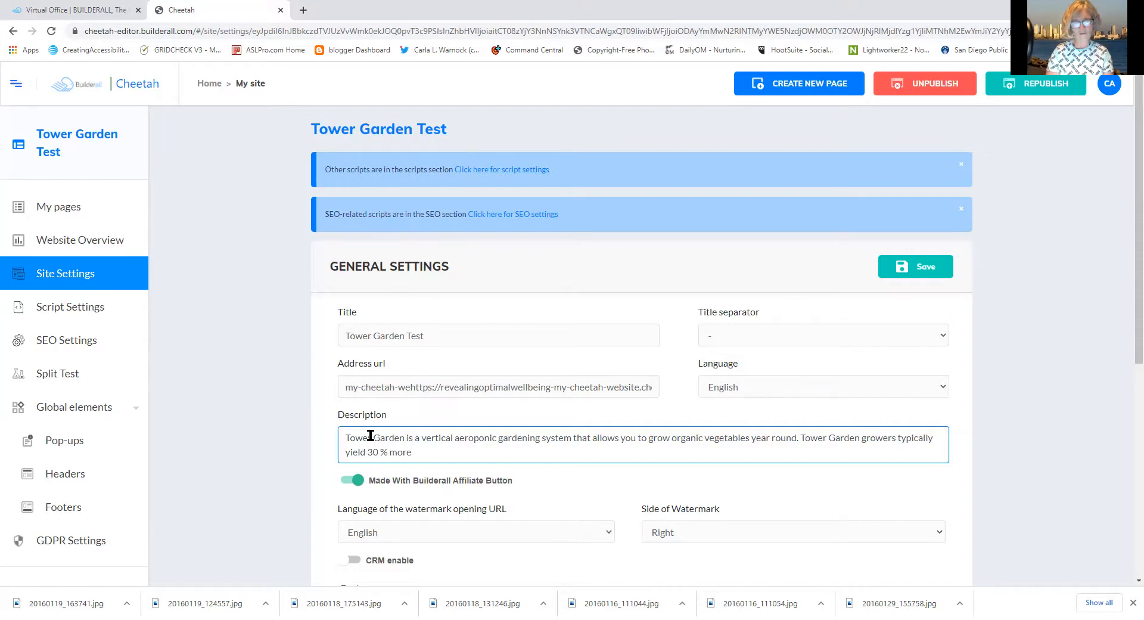
{"action": "type", "text": "vegetabl"}
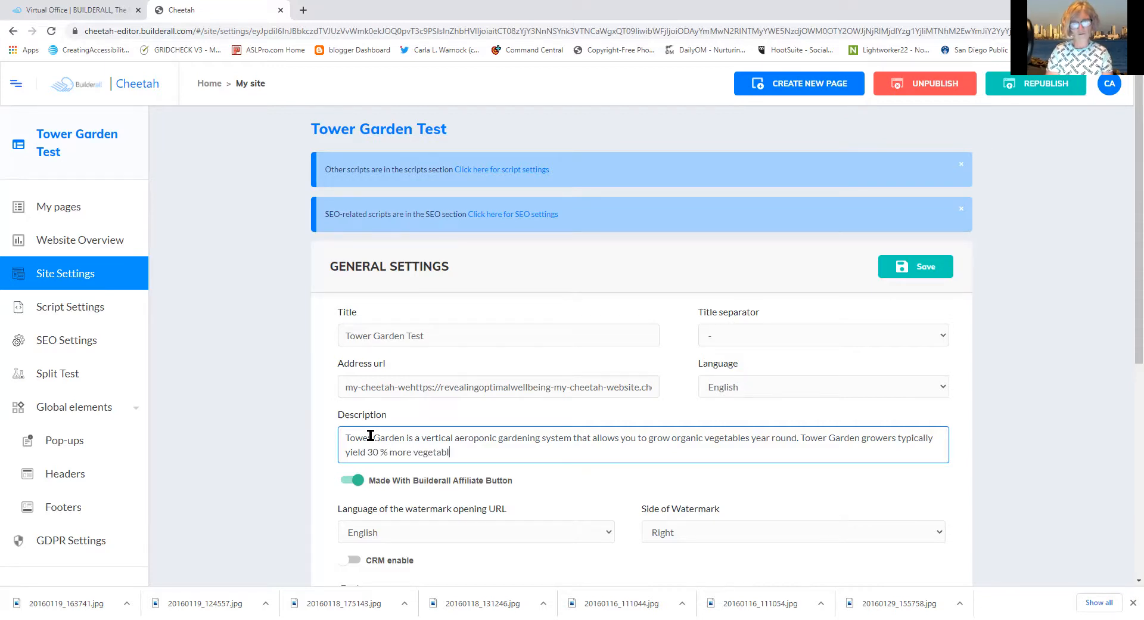
{"action": "type", "text": "es than in"}
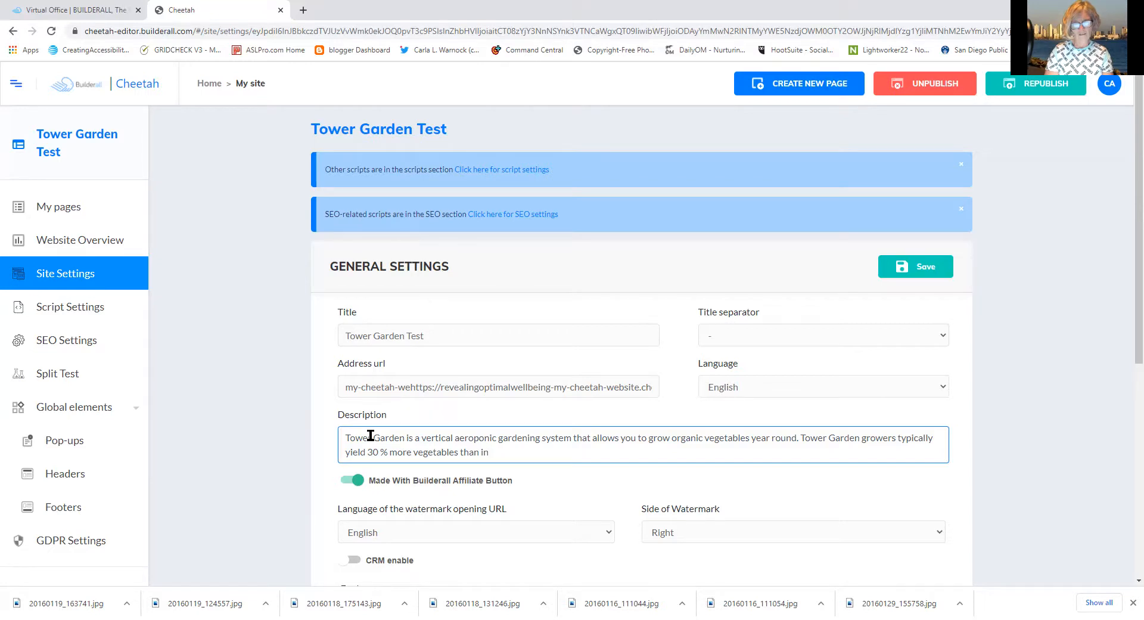
{"action": "type", "text": " gro"}
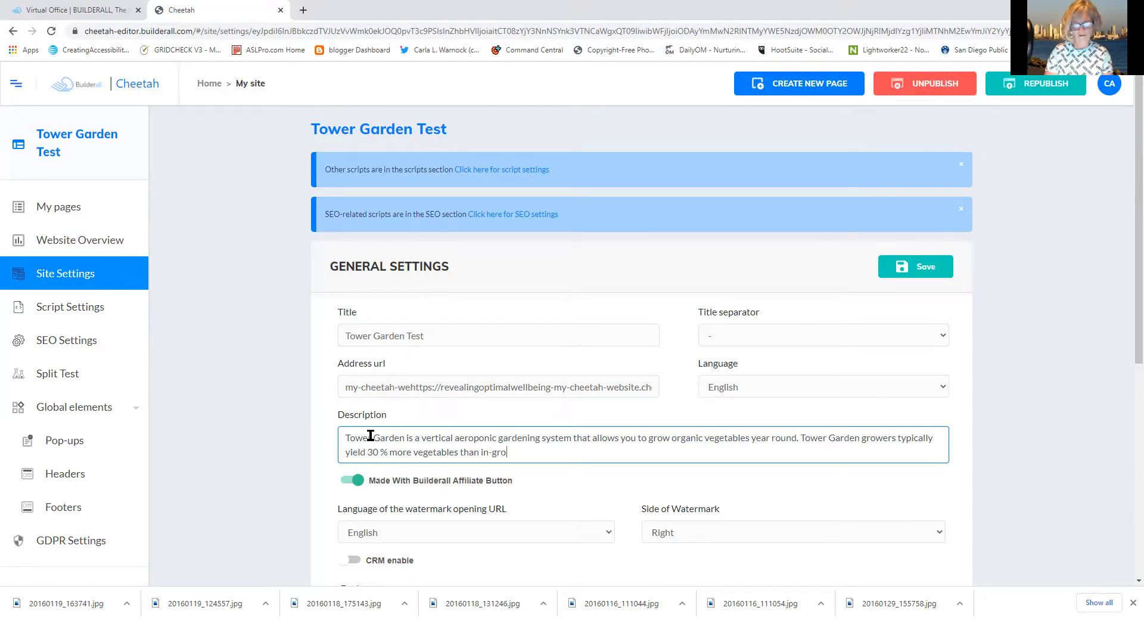
{"action": "type", "text": "und gardeners."}
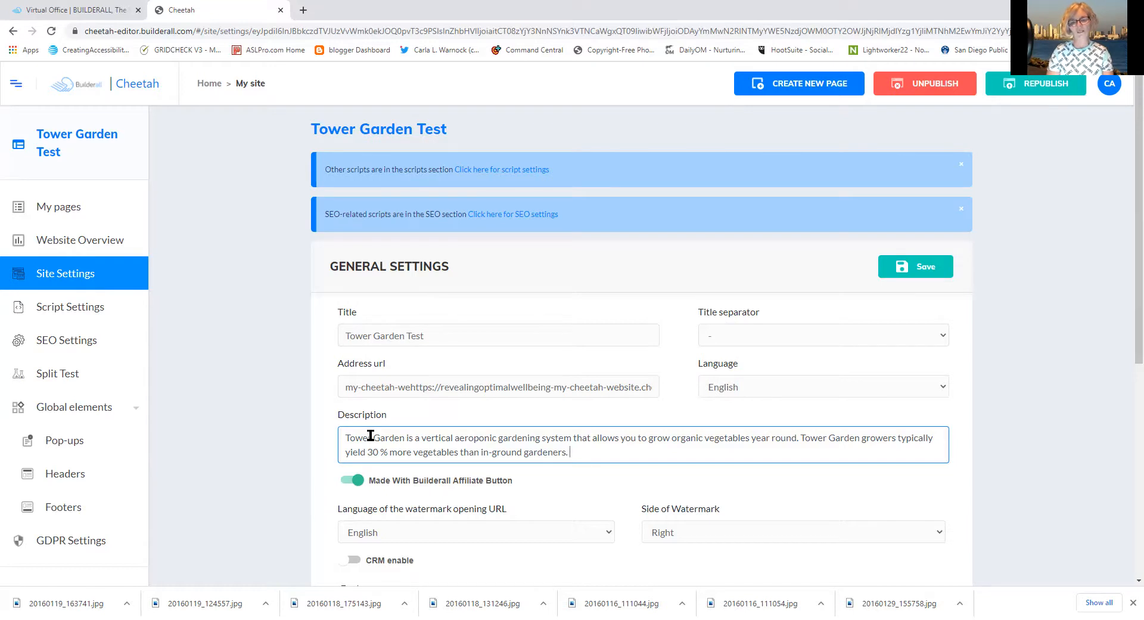
{"action": "type", "text": "B"}
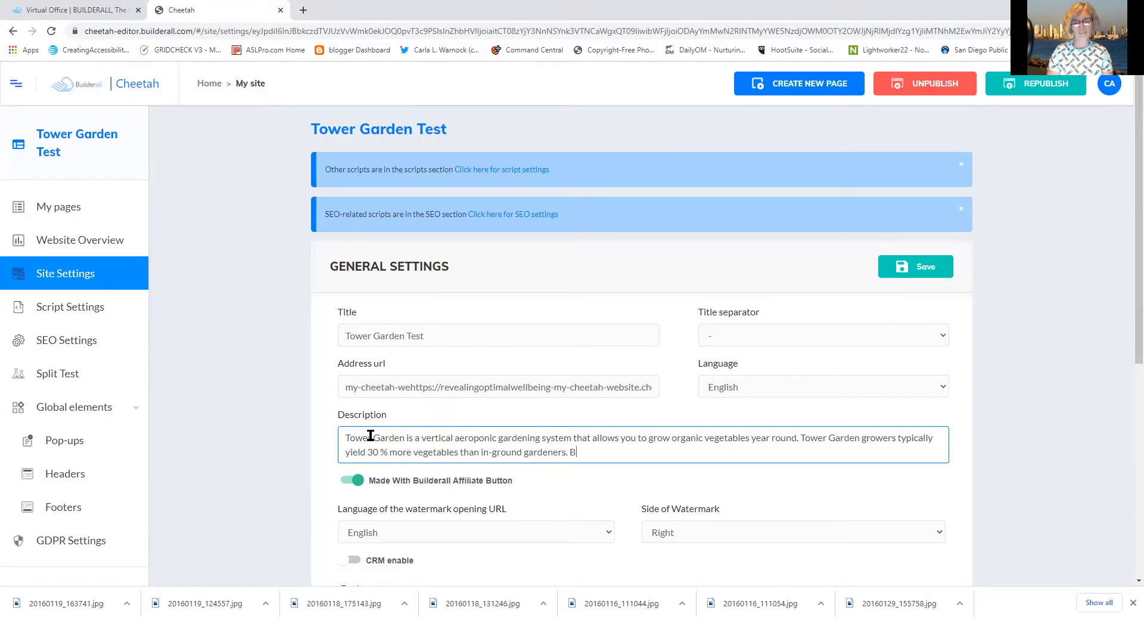
{"action": "key", "text": "BackSpace"}
{"action": "key", "text": "BackSpace"}
{"action": "type", "text": "Gua"}
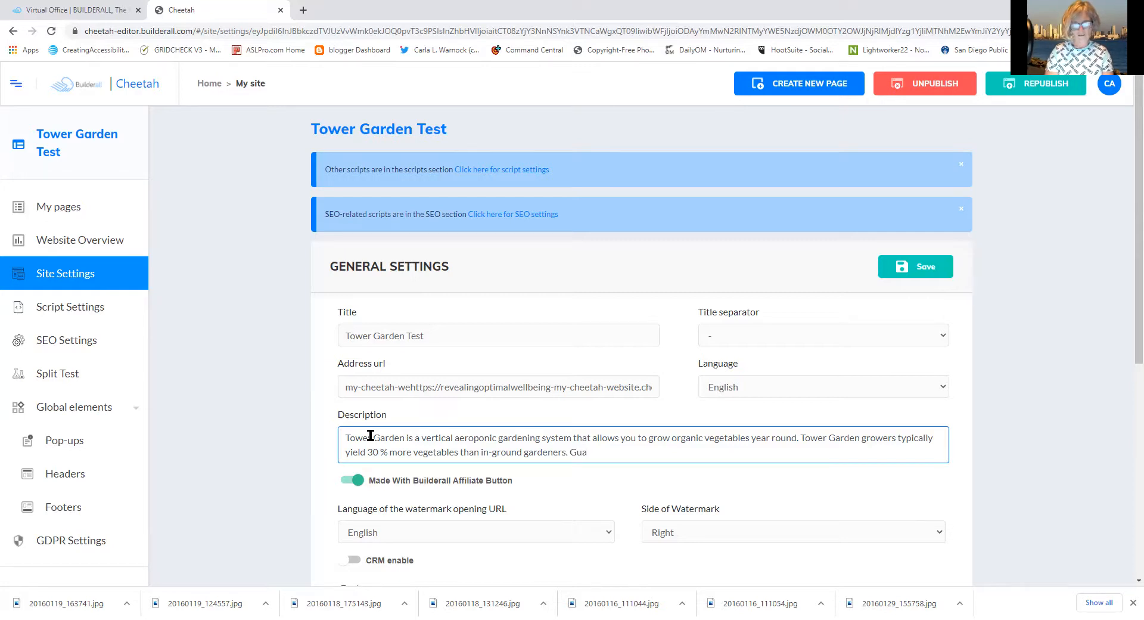
{"action": "key", "text": "BackSpace"}
{"action": "key", "text": "BackSpace"}
{"action": "key", "text": "BackSpace"}
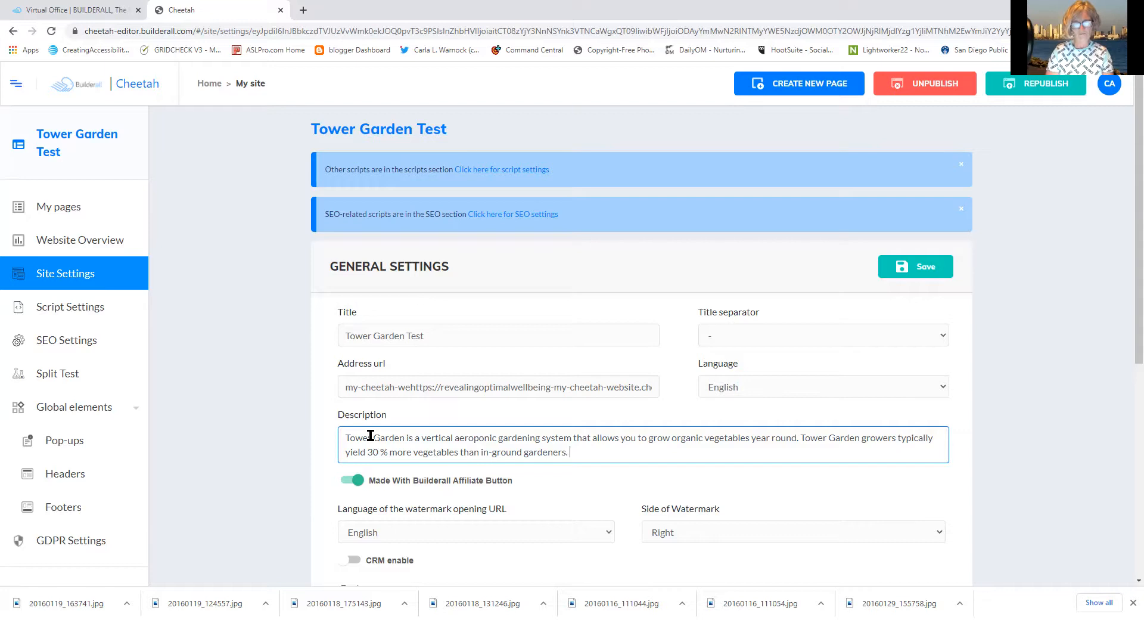
Add 'Great for home schools, public schools, perfect for integrating multiple subject learning.'
{"action": "type", "text": "Great"}
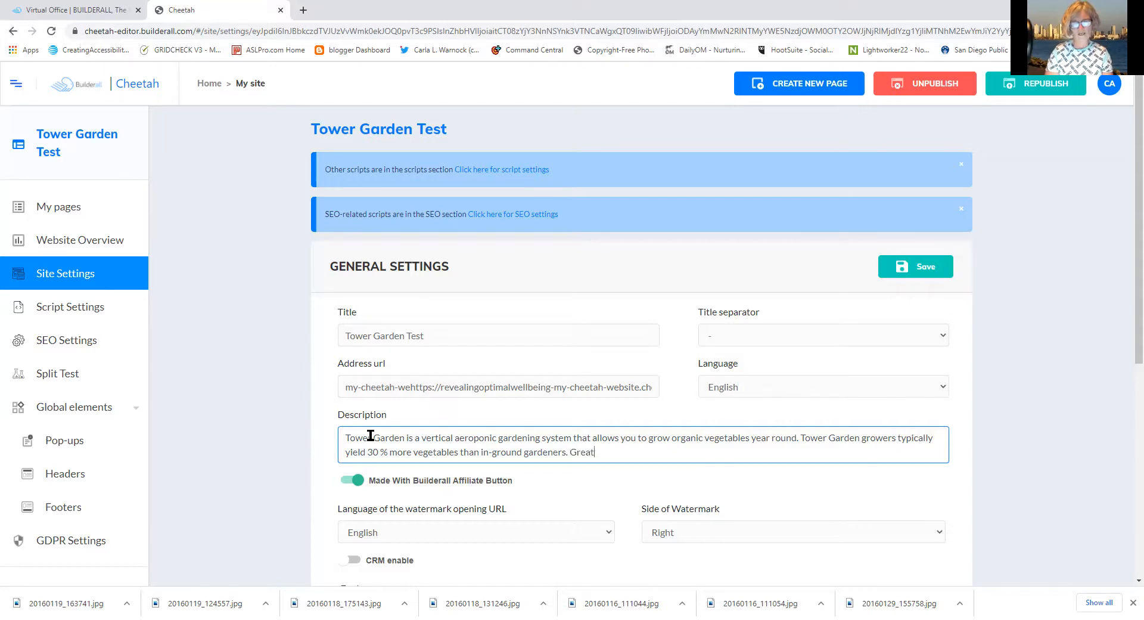
{"action": "type", "text": " for home schools, public s"}
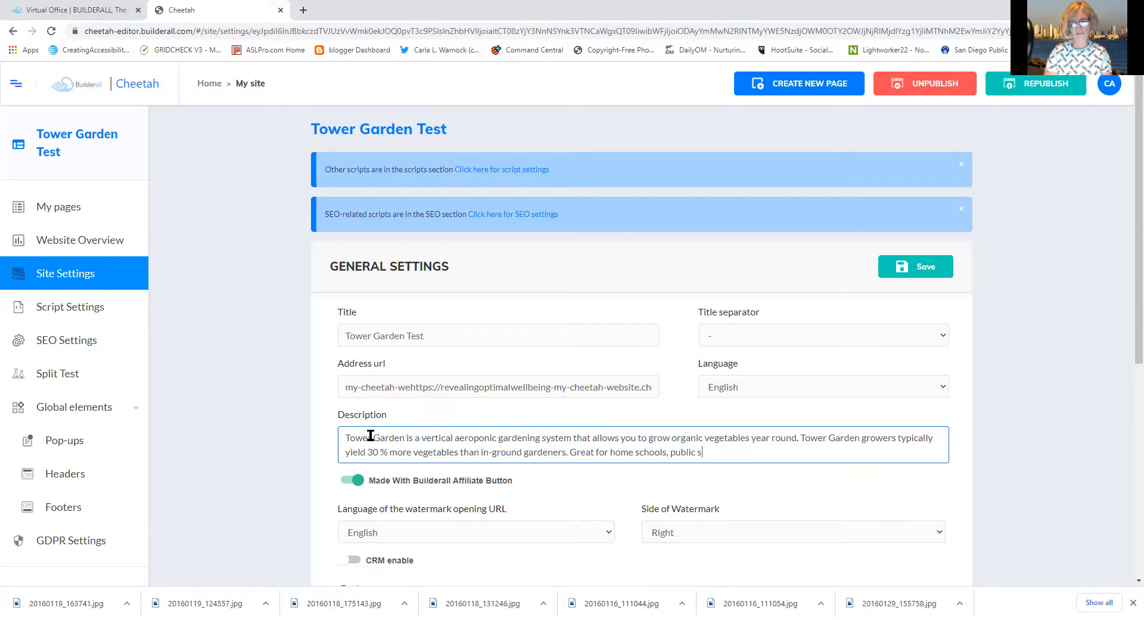
{"action": "type", "text": "chool schienc"}
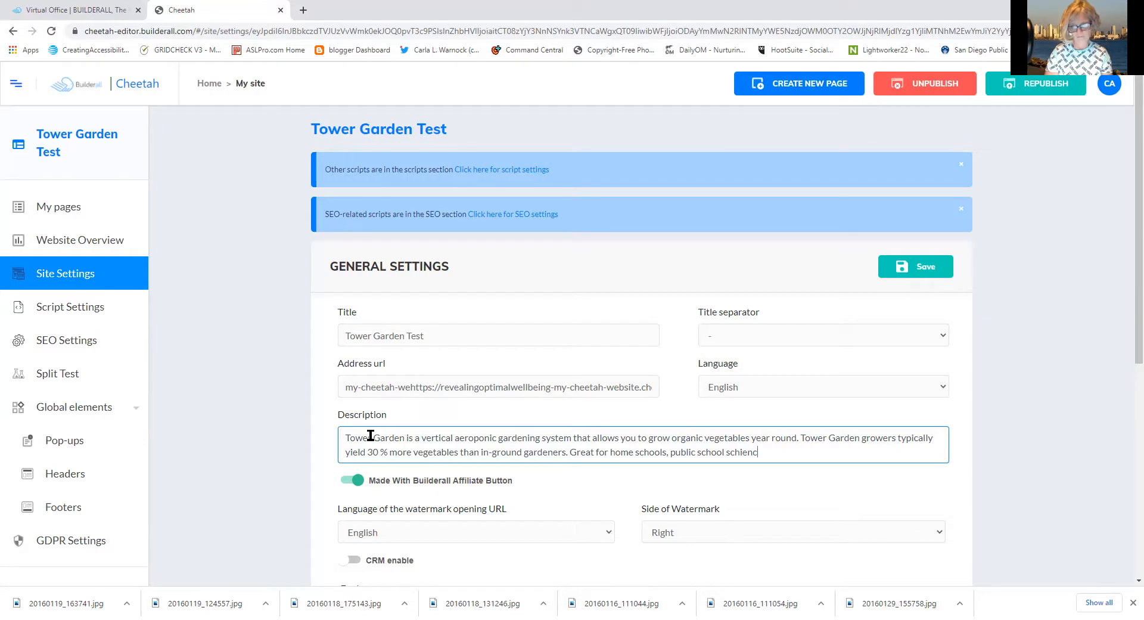
{"action": "key", "text": "BackSpace"}
{"action": "key", "text": "BackSpace"}
{"action": "key", "text": "BackSpace"}
{"action": "key", "text": "BackSpace"}
{"action": "key", "text": "BackSpace"}
{"action": "type", "text": "ie"}
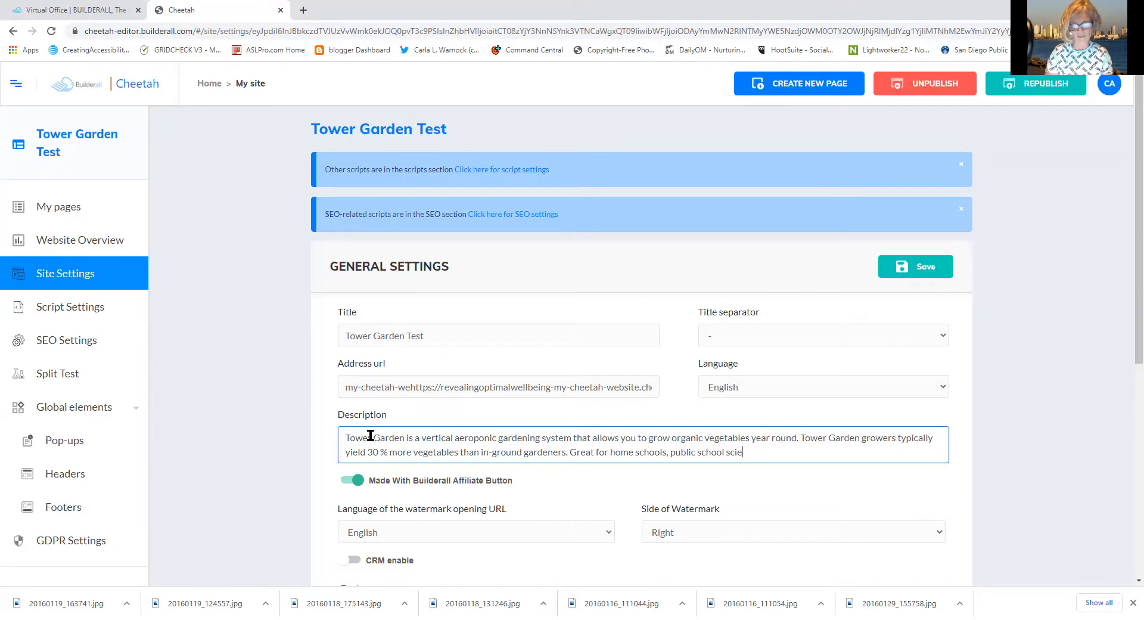
{"action": "type", "text": "nce"}
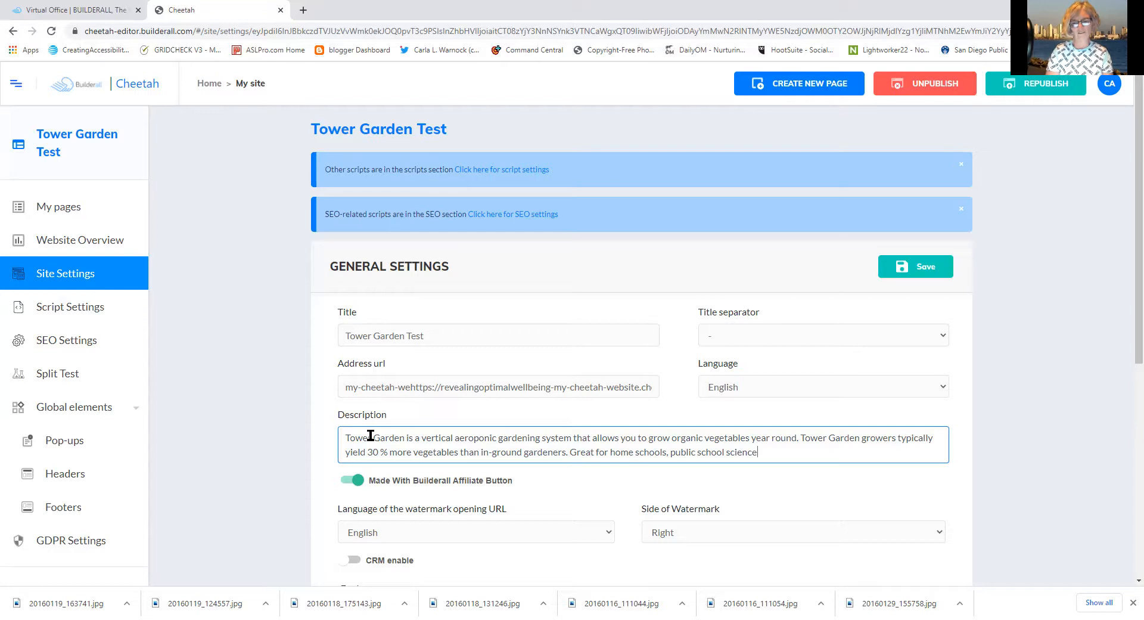
{"action": "key", "text": "BackSpace"}
{"action": "key", "text": "BackSpace"}
{"action": "key", "text": "BackSpace"}
{"action": "key", "text": "BackSpace"}
{"action": "key", "text": "BackSpace"}
{"action": "key", "text": "BackSpace"}
{"action": "key", "text": "BackSpace"}
{"action": "key", "text": "BackSpace"}
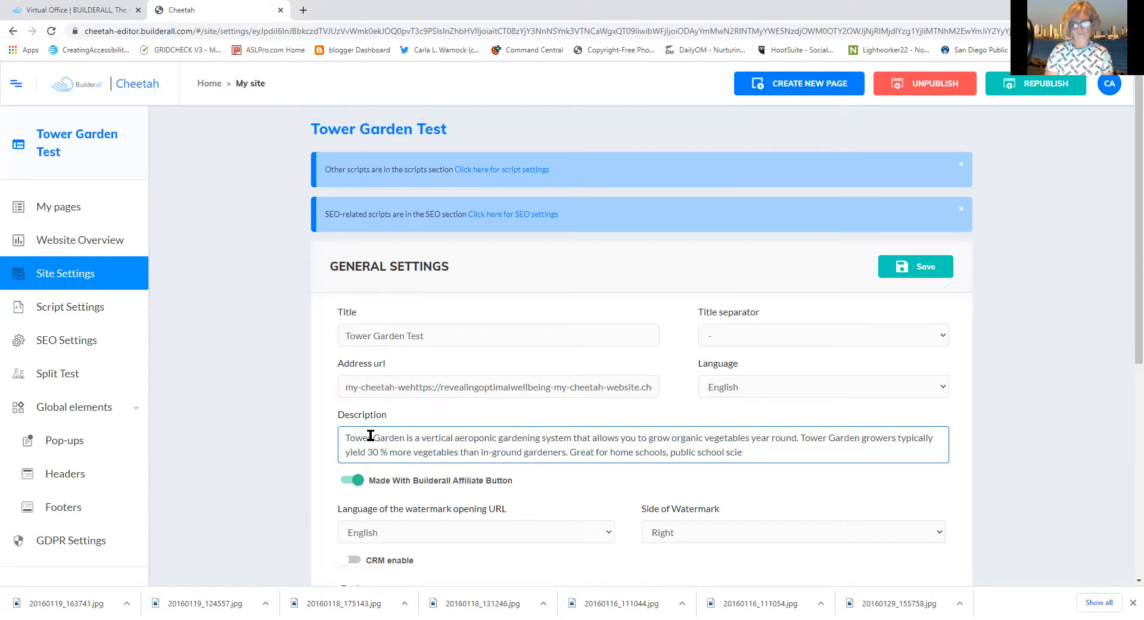
{"action": "type", "text": "s, "}
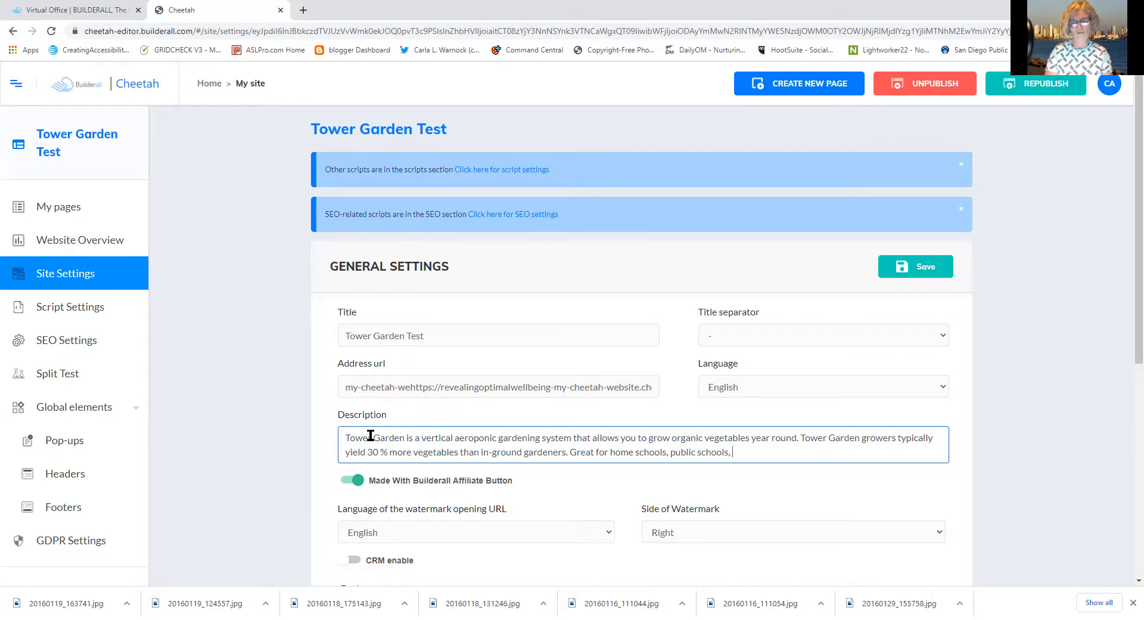
{"action": "type", "text": "pe"}
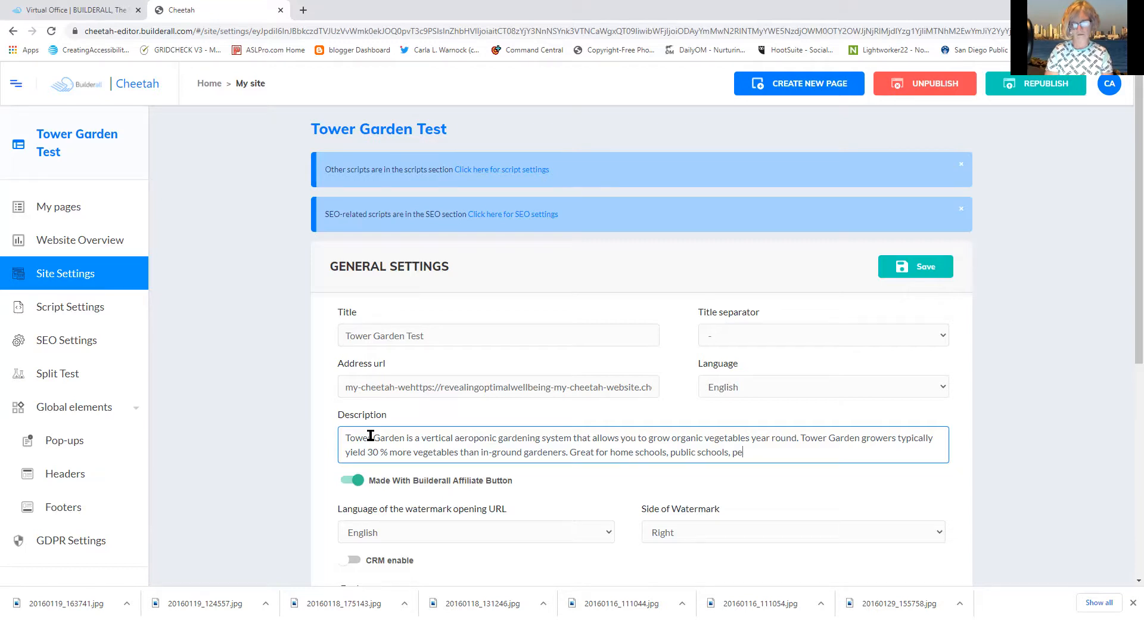
{"action": "type", "text": "rfect for integrating "}
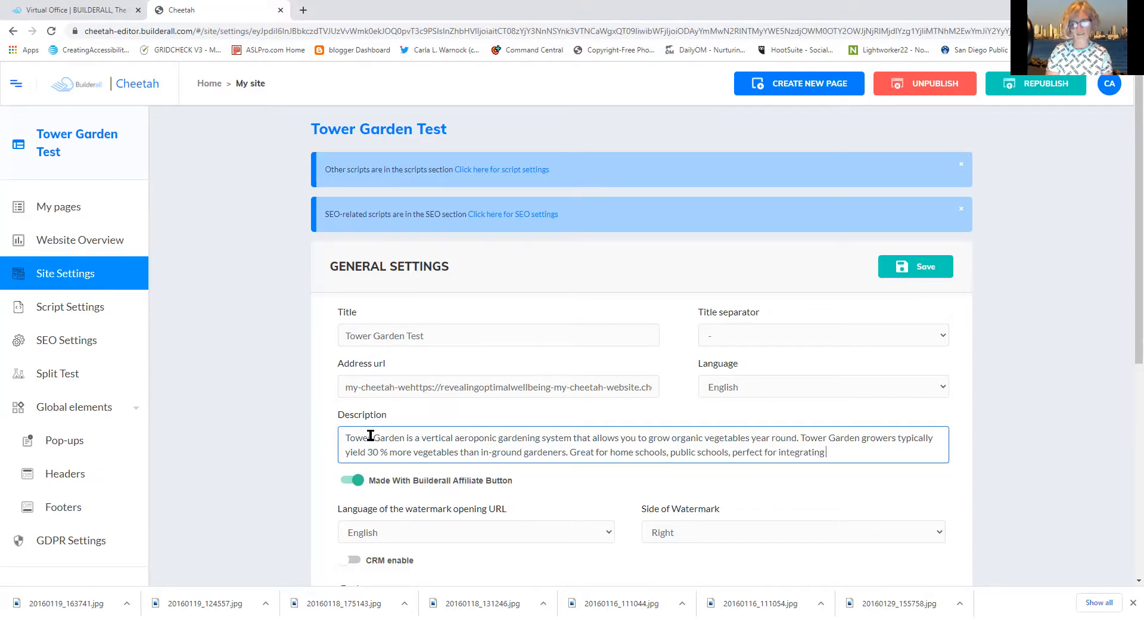
{"action": "type", "text": "multiple s"}
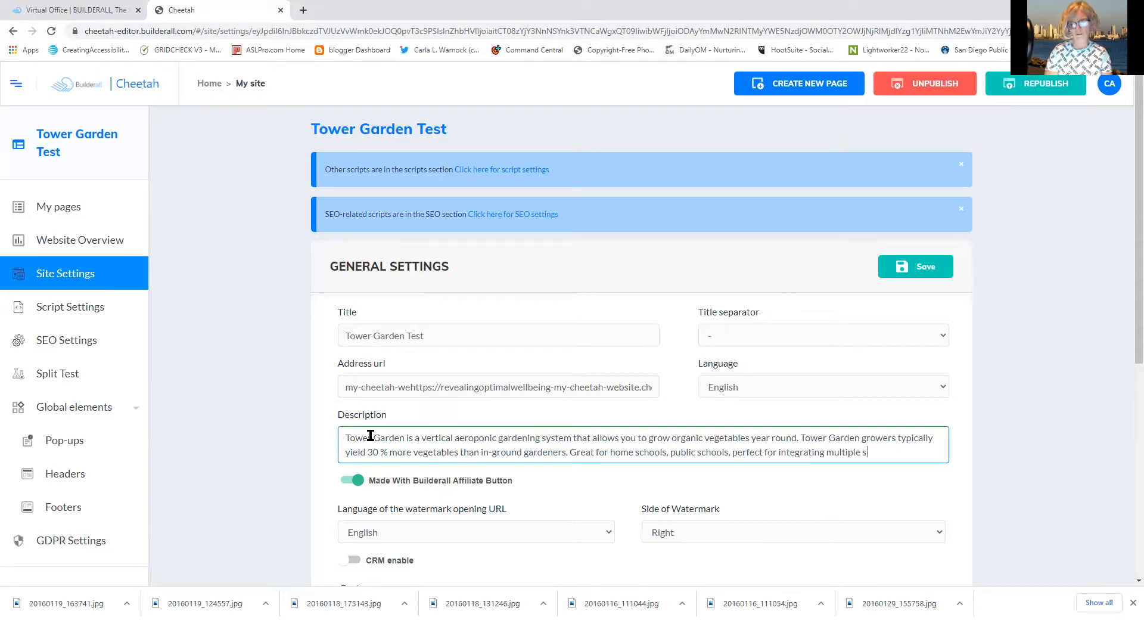
{"action": "type", "text": "ubject learning."}
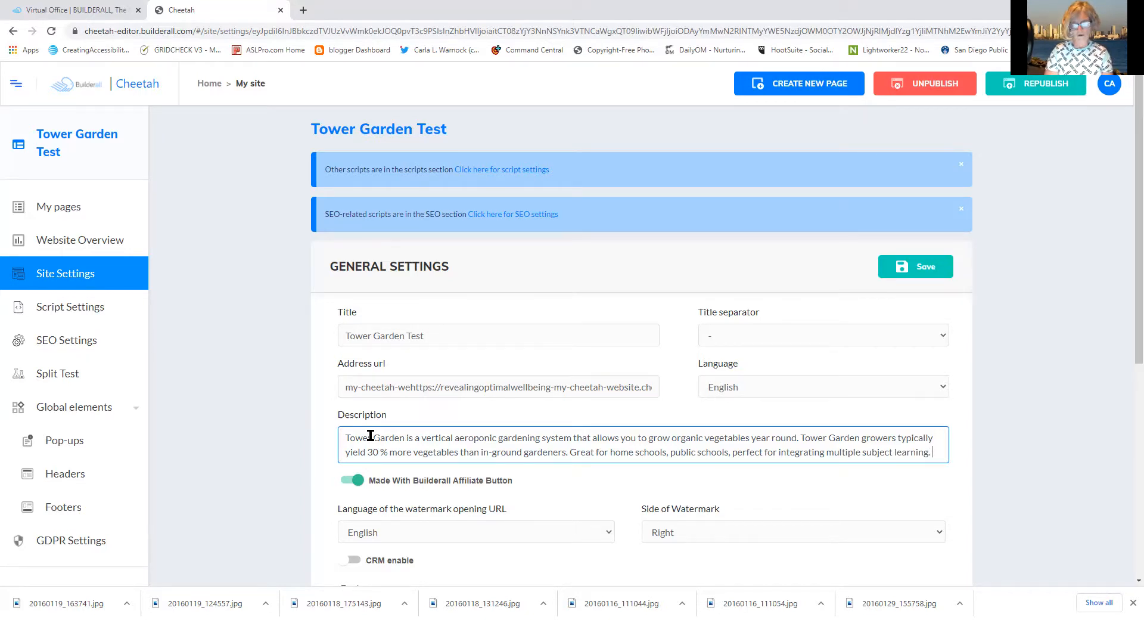
{"action": "type", "text": " Great for"}
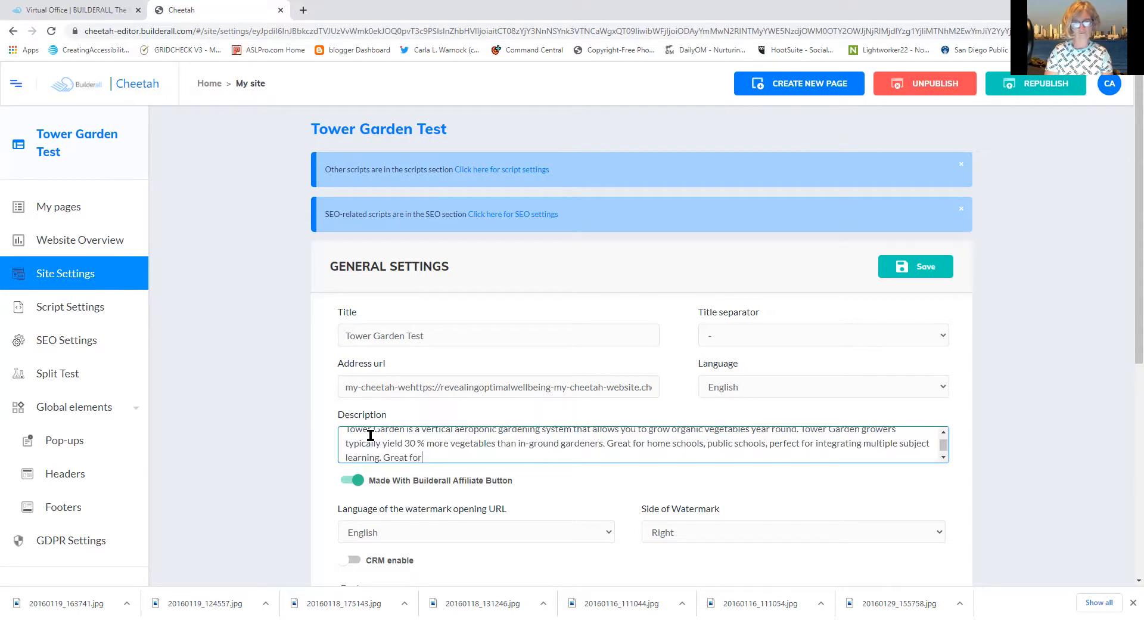
{"action": "type", "text": " restaur"}
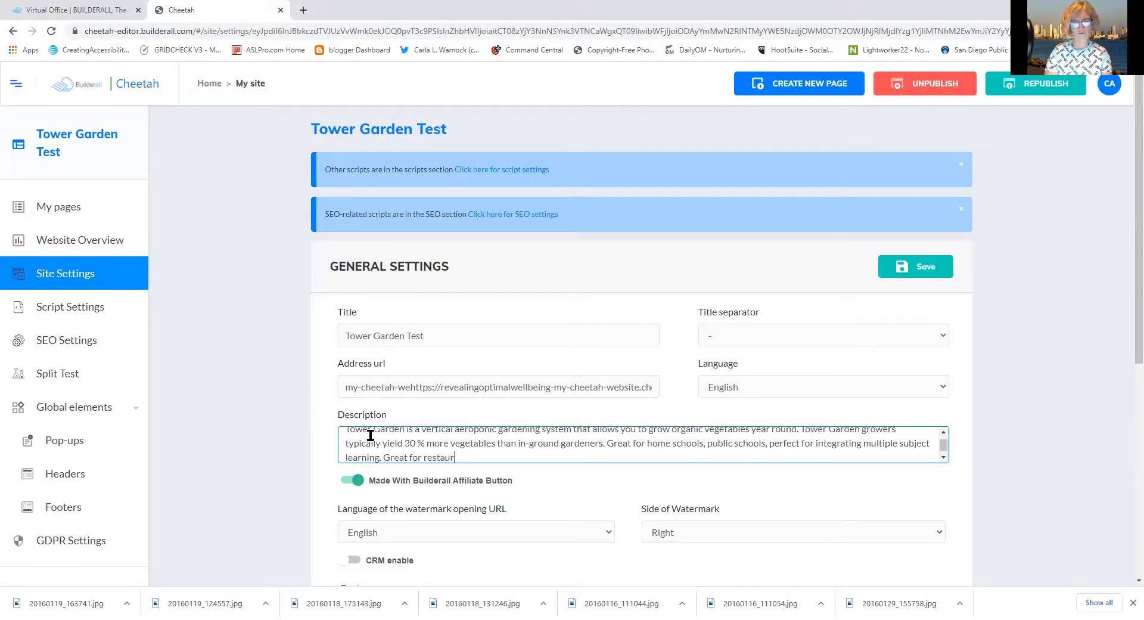
{"action": "type", "text": "ants that wanta to"}
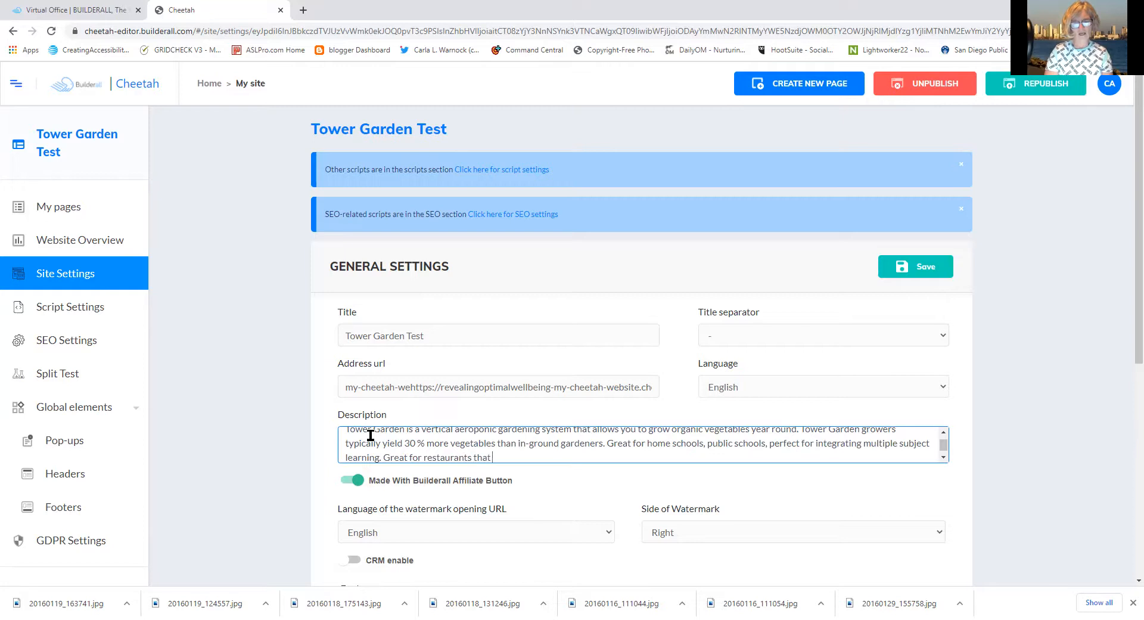
Continue the restaurant sentence with 'to guarantee the availability and quality of produce.'
{"action": "key", "text": "BackSpace"}
{"action": "key", "text": "BackSpace"}
{"action": "key", "text": "BackSpace"}
{"action": "key", "text": "BackSpace"}
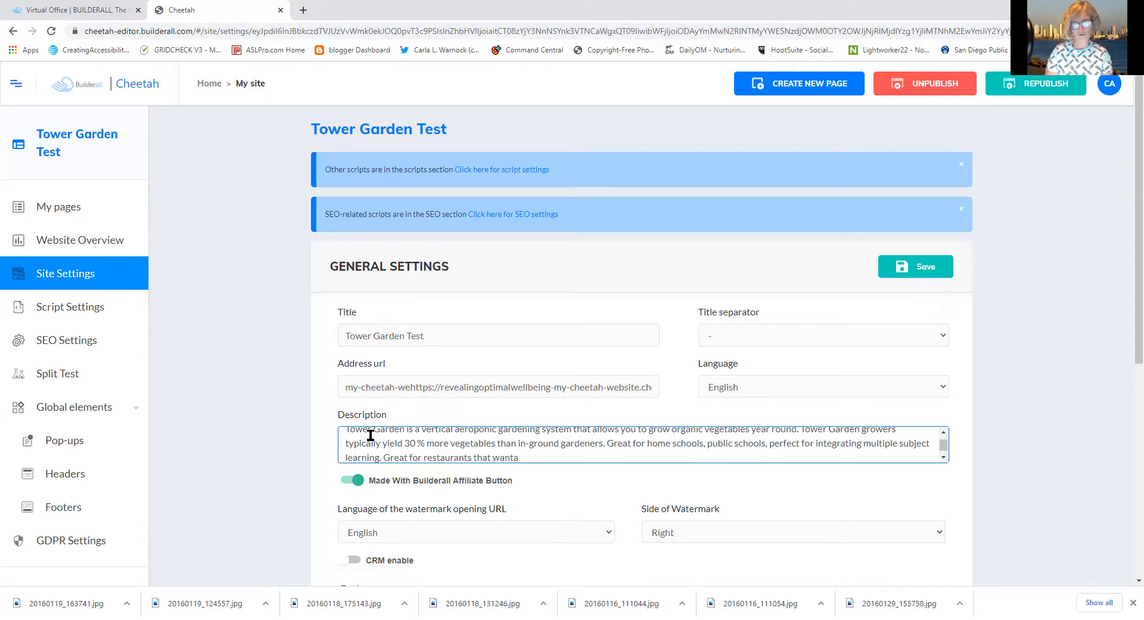
{"action": "type", "text": "to gu"}
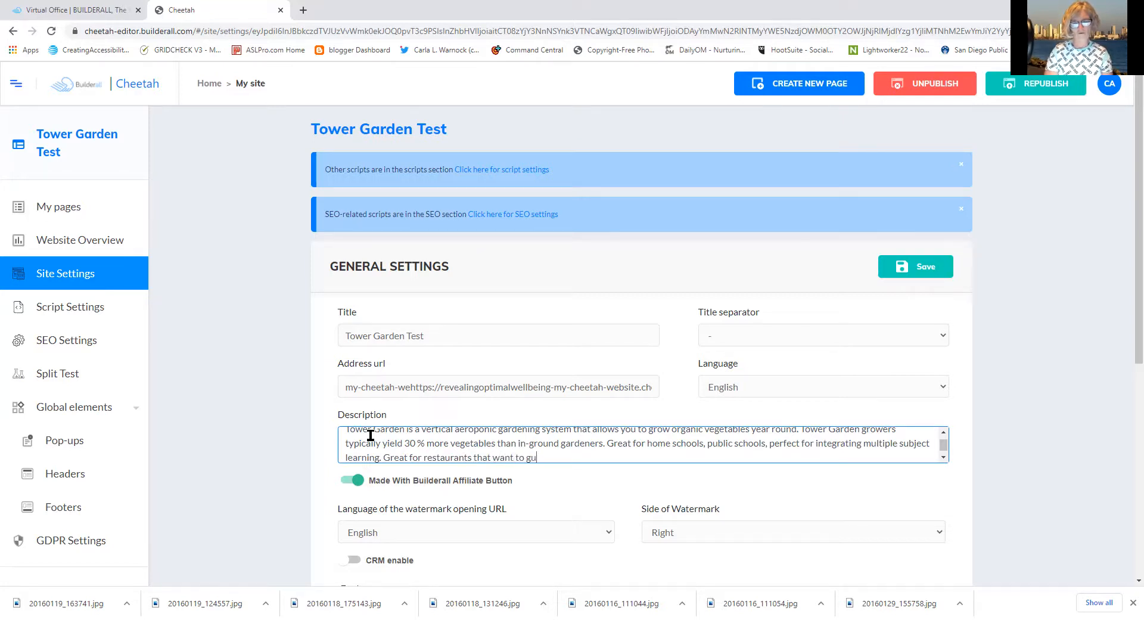
{"action": "type", "text": "arantee th"}
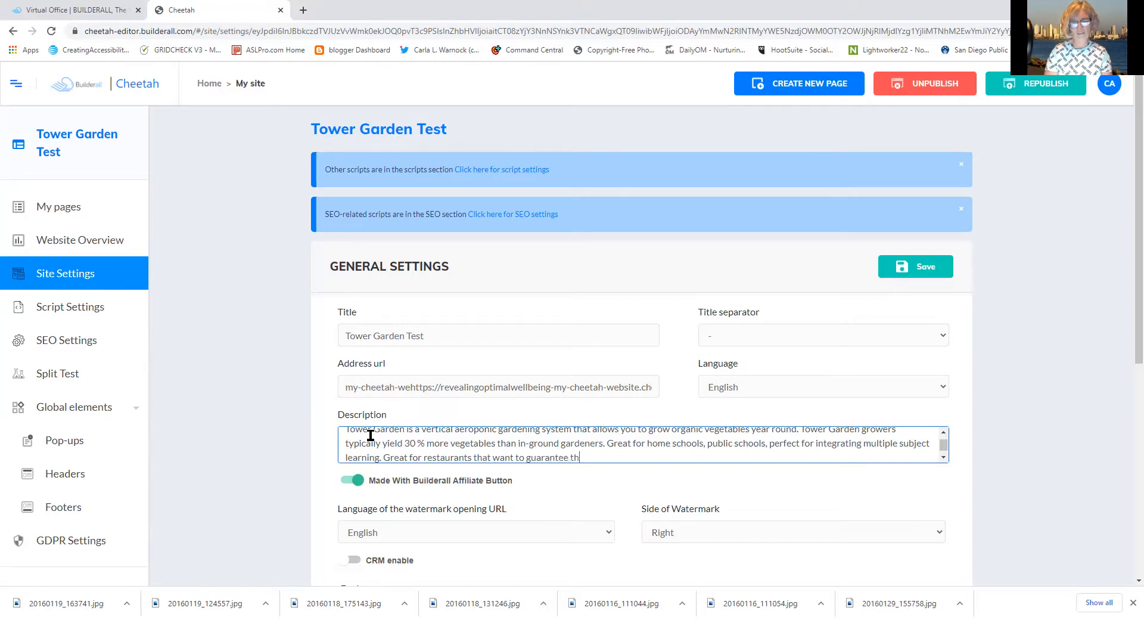
{"action": "type", "text": "e availability and qu"}
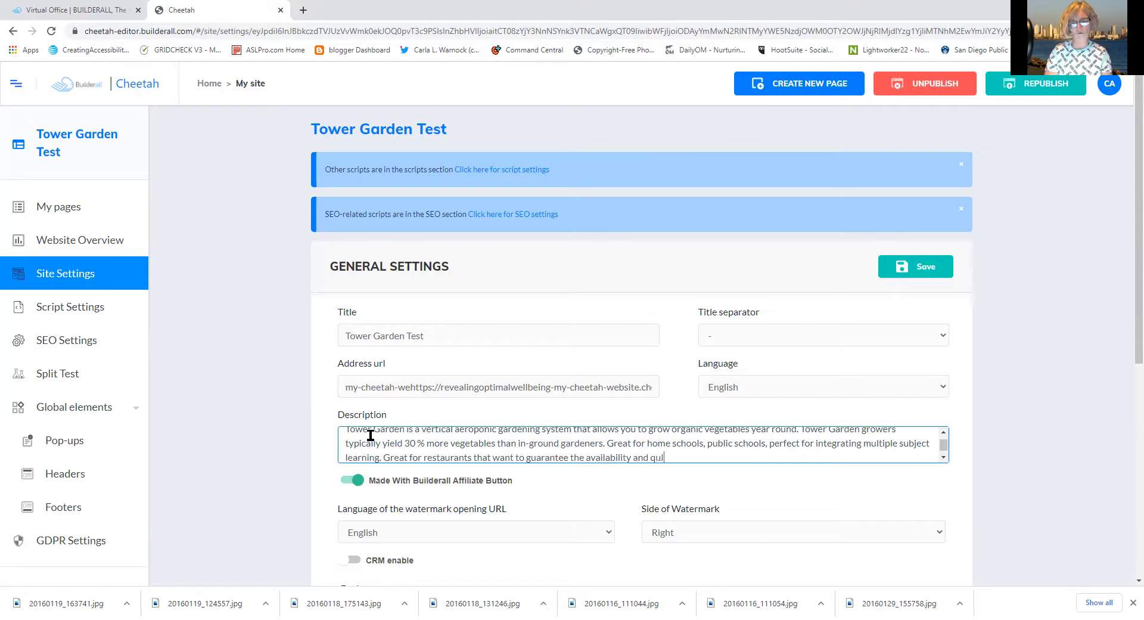
{"action": "type", "text": "ality fo"}
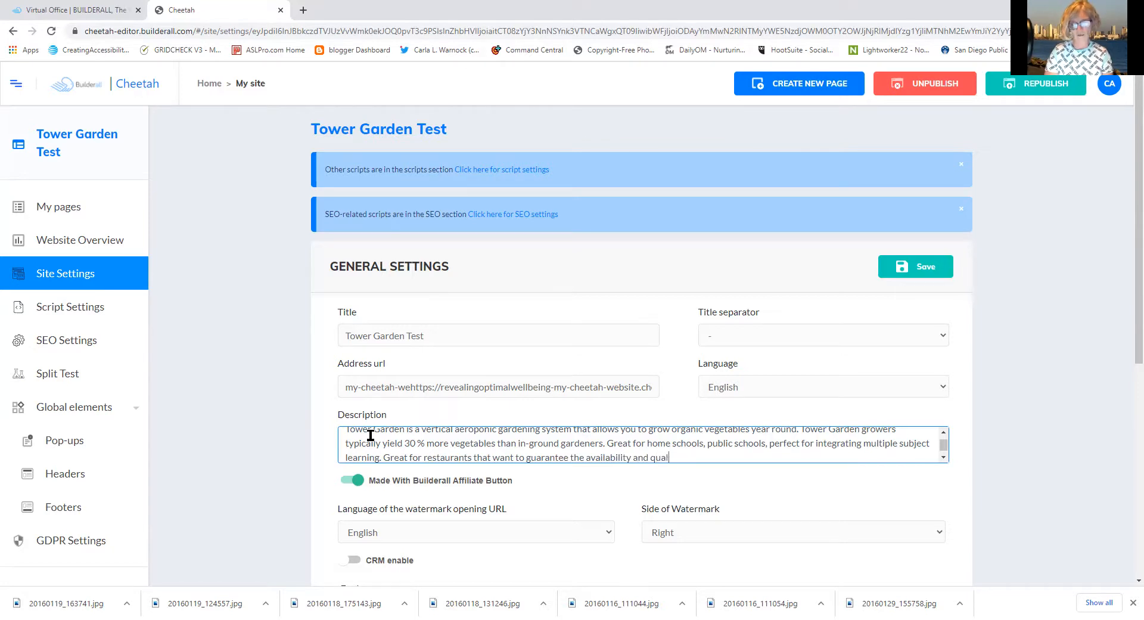
{"action": "key", "text": "BackSpace"}
{"action": "key", "text": "BackSpace"}
{"action": "key", "text": "BackSpace"}
{"action": "type", "text": "of pro"}
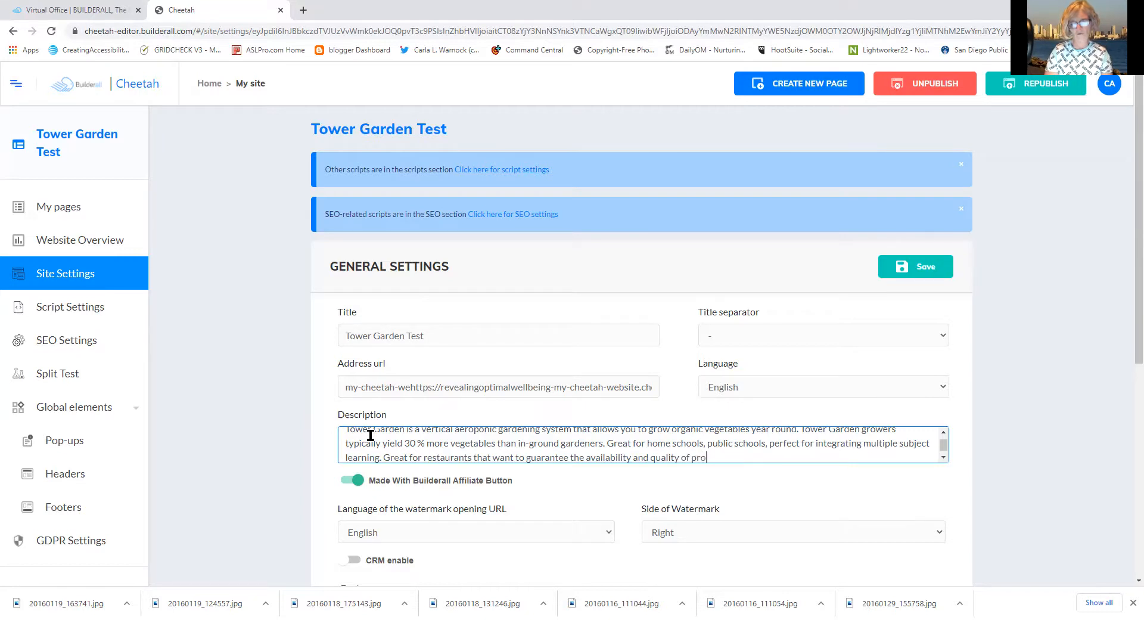
{"action": "type", "text": "duce. Do not"}
{"action": "key", "text": "BackSpace"}
{"action": "key", "text": "BackSpace"}
{"action": "key", "text": "BackSpace"}
{"action": "key", "text": "BackSpace"}
{"action": "key", "text": "BackSpace"}
{"action": "key", "text": "BackSpace"}
Add 'Protect yourself from produce recall by growing your own in Tower Garden or Tower Garden Home.'
{"action": "type", "text": "produce. Prote"}
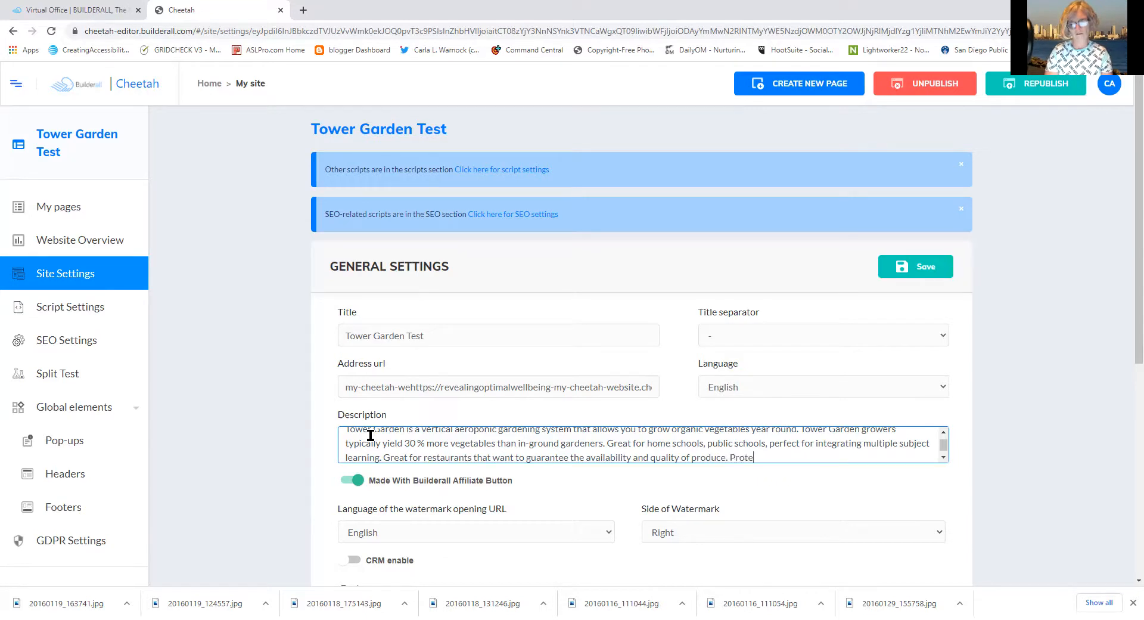
{"action": "type", "text": "ct yourself from produce recall by grw"}
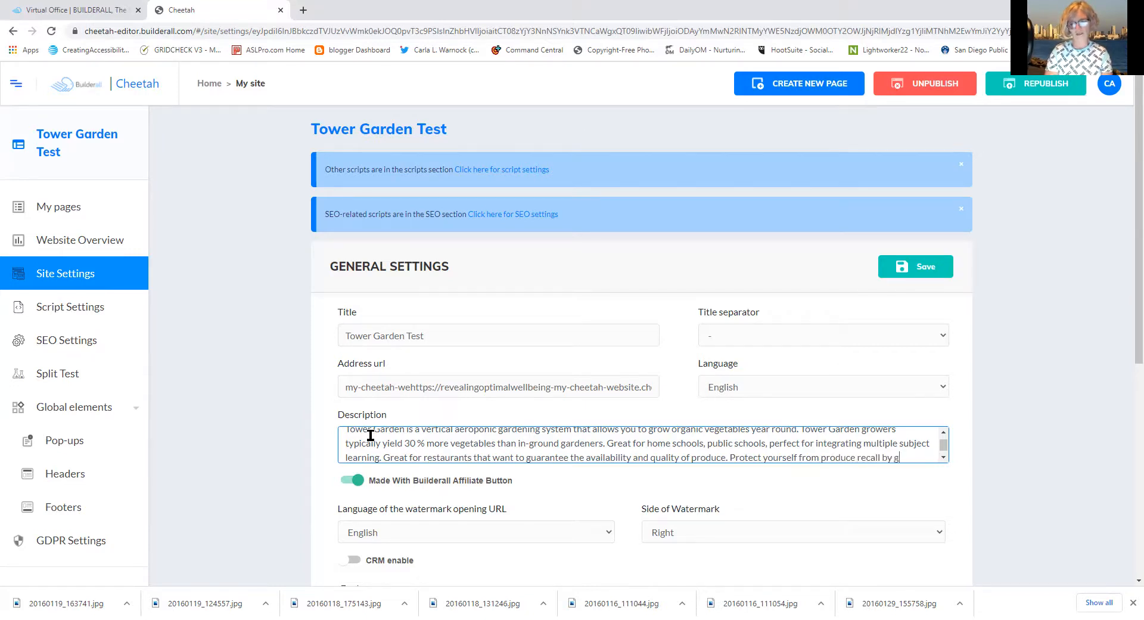
{"action": "key", "text": "BackSpace"}
{"action": "type", "text": "owingyo"}
{"action": "key", "text": "BackSpace"}
{"action": "key", "text": "BackSpace"}
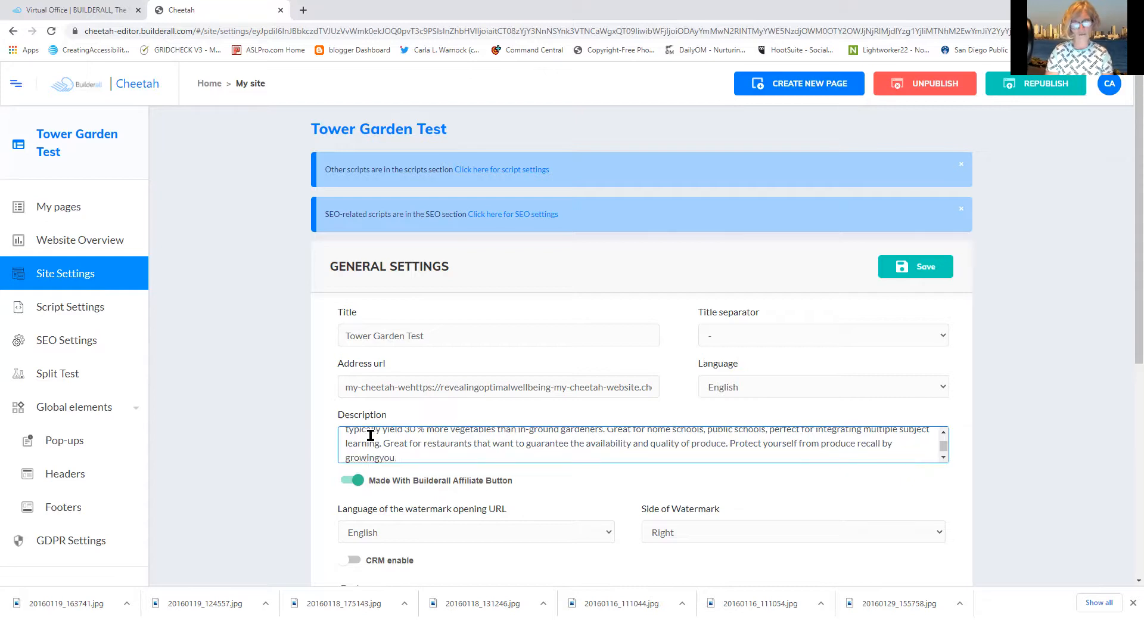
{"action": "type", "text": "your o"}
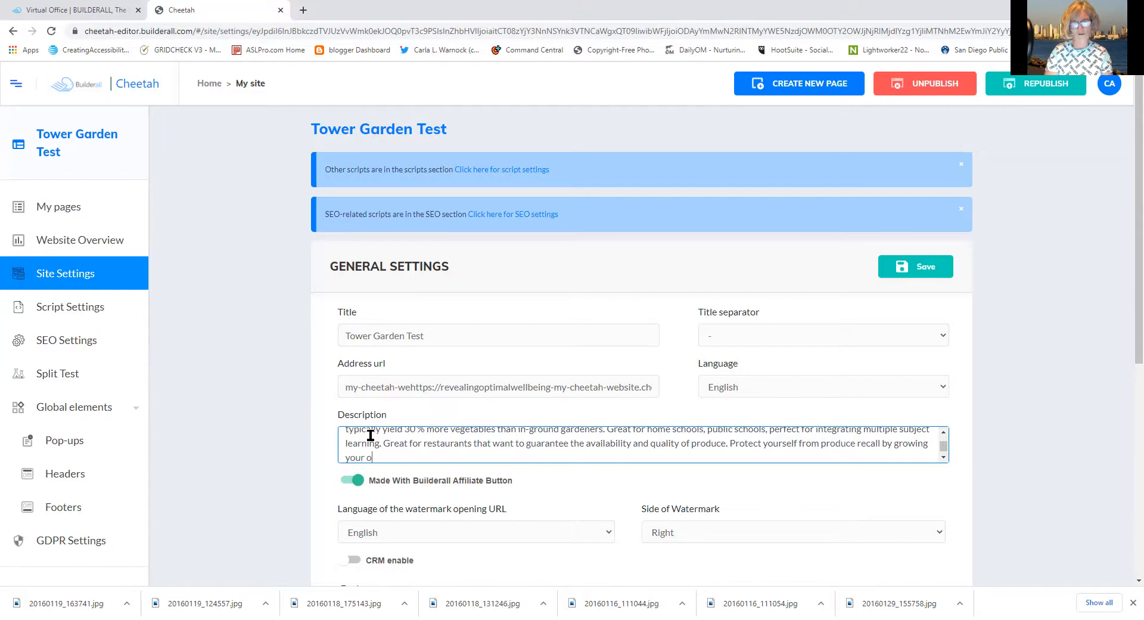
{"action": "type", "text": "wn in Tower Garden or Tower Garden"}
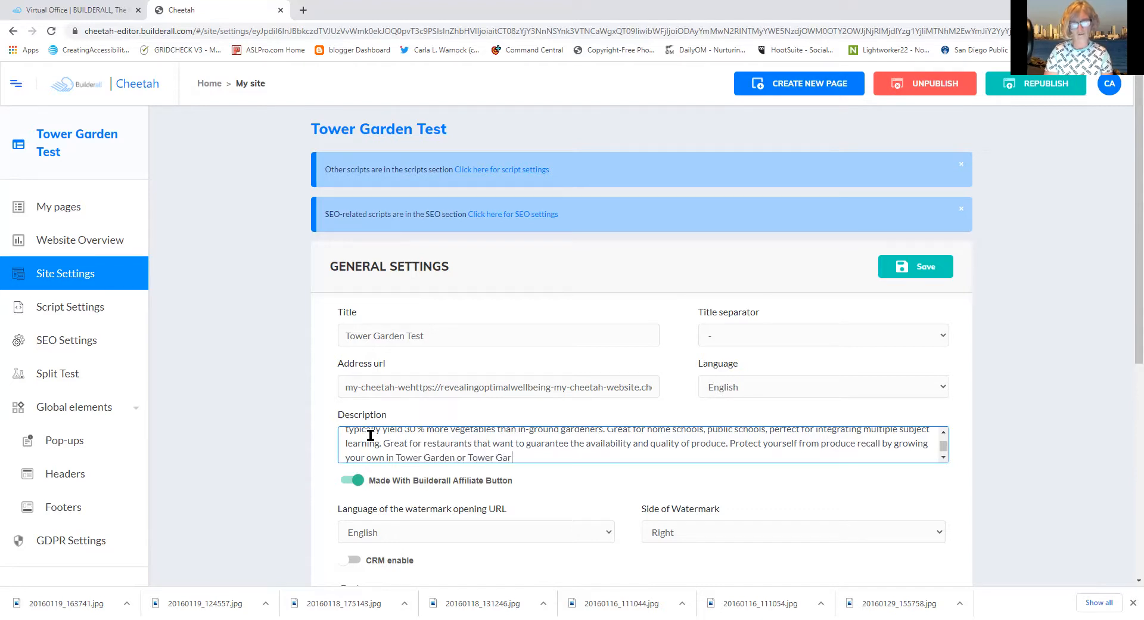
{"action": "type", "text": " Home."}
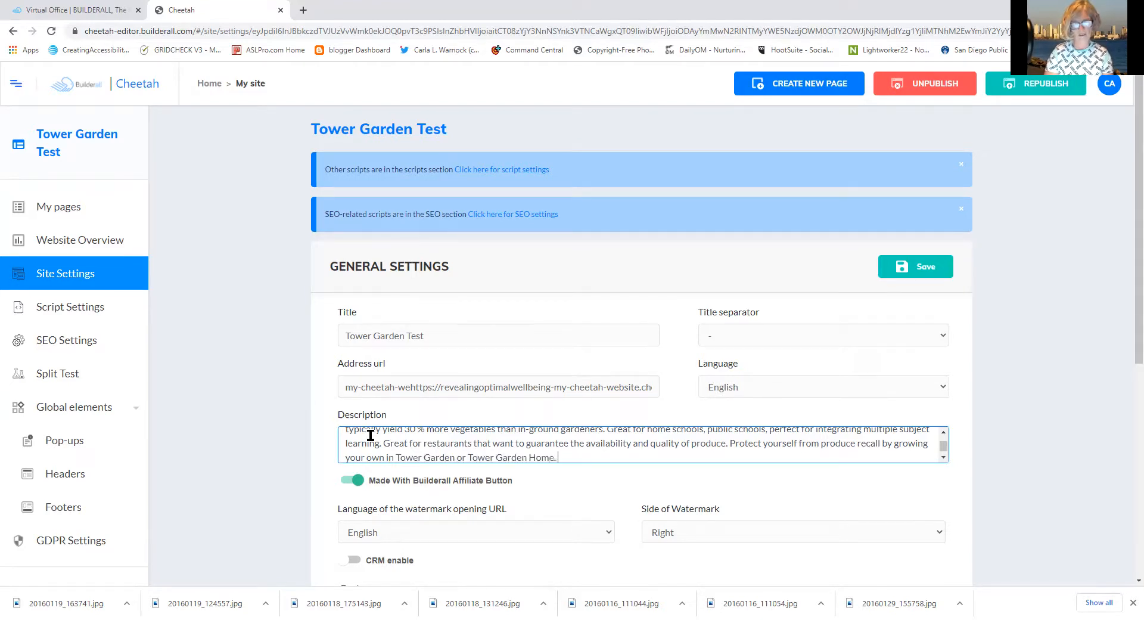
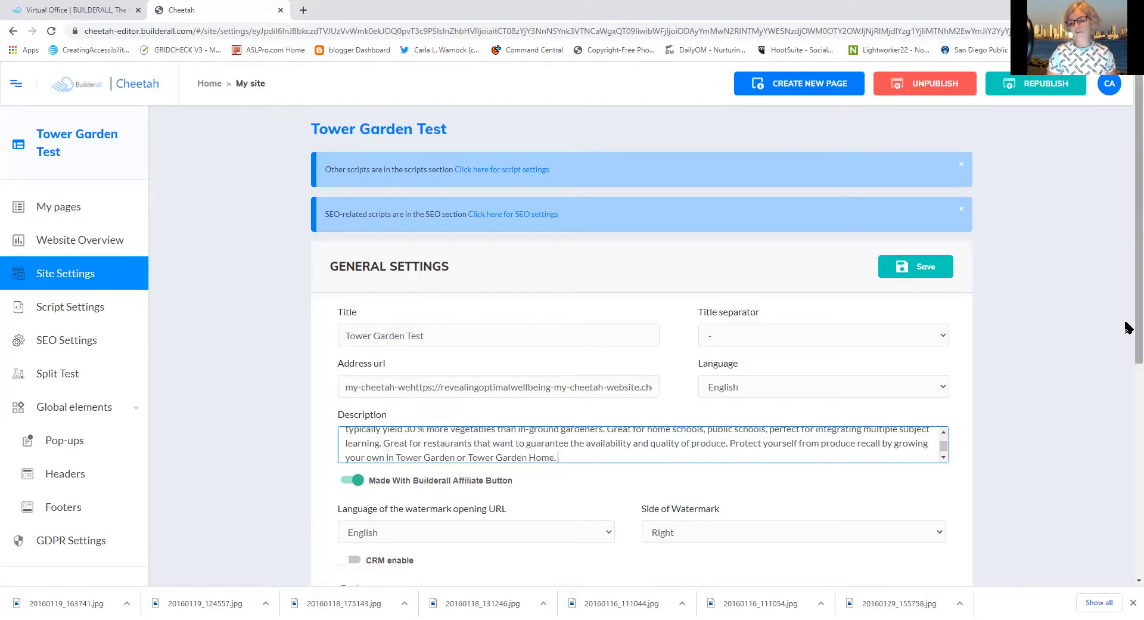
Save the Tower Garden Test site's general settings
{"action": "left_click_drag", "start_coordinate": [1128, 327], "coordinate": [1128, 433]}
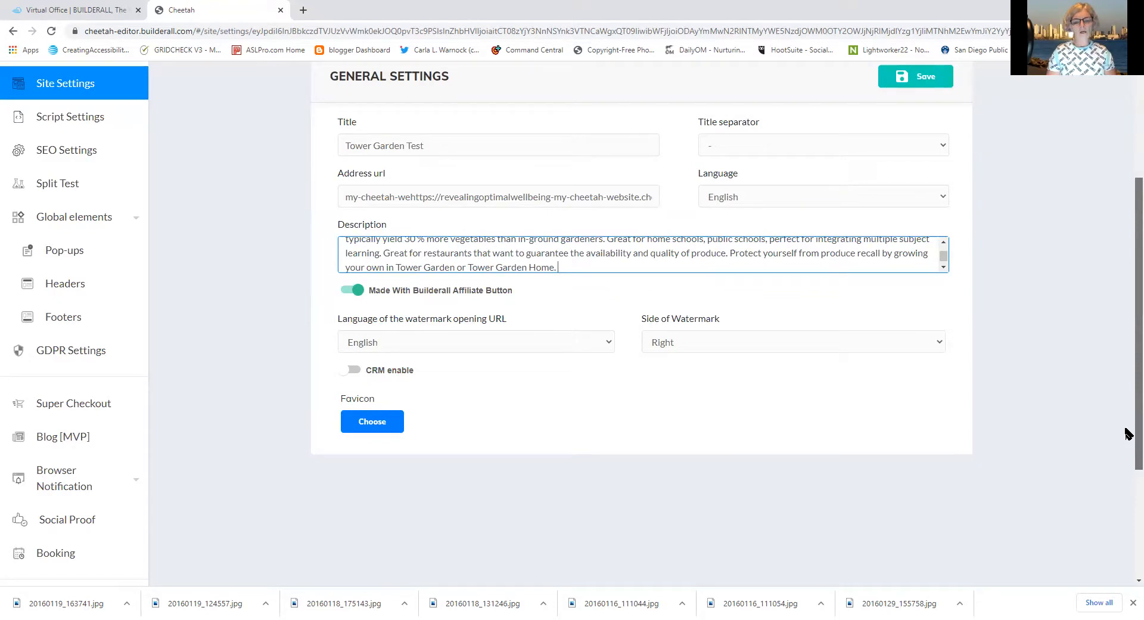
{"action": "mouse_move", "coordinate": [1127, 433]}
{"action": "left_mouse_down"}
{"action": "mouse_move", "coordinate": [1126, 505]}
{"action": "mouse_move", "coordinate": [1115, 417]}
{"action": "left_mouse_up"}
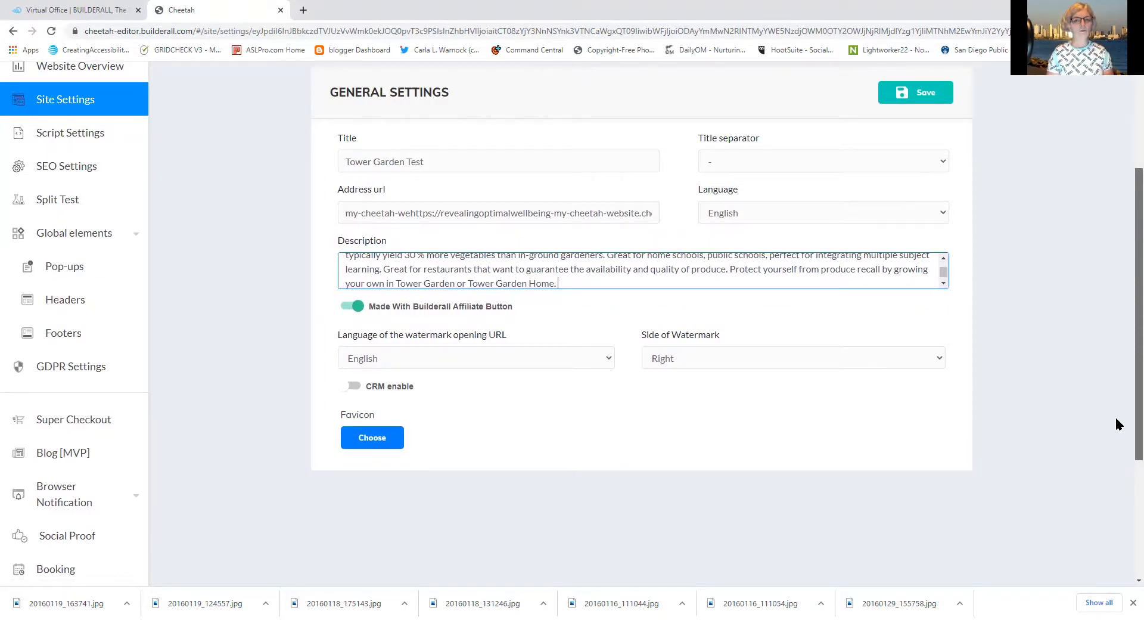
{"action": "left_click_drag", "start_coordinate": [1116, 418], "coordinate": [1116, 426]}
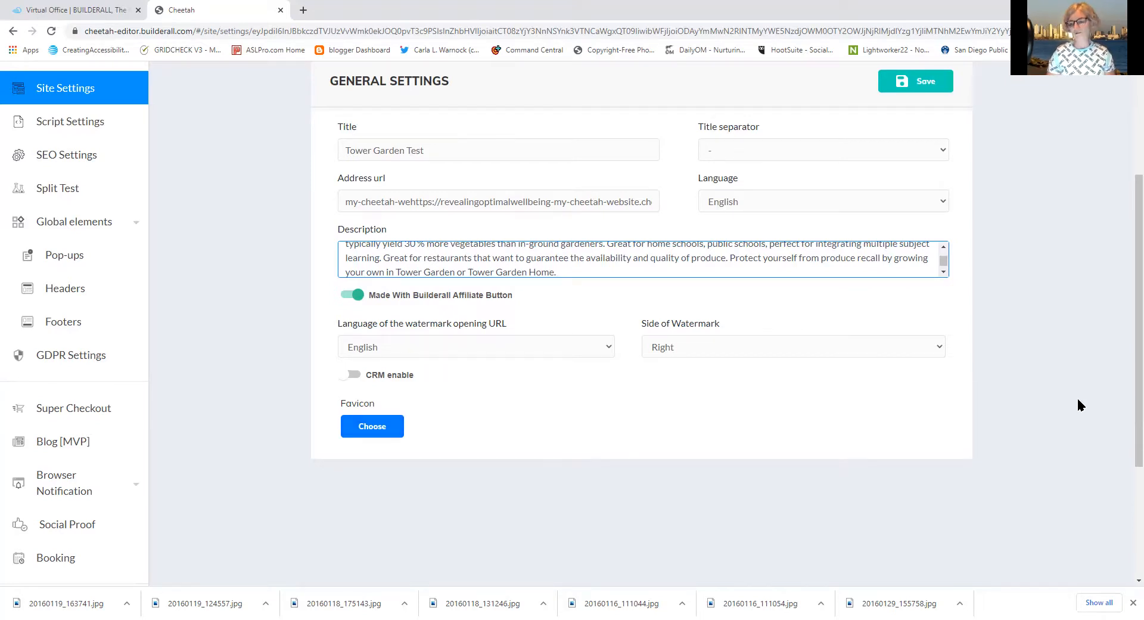
{"action": "left_click_drag", "start_coordinate": [1128, 394], "coordinate": [1119, 338]}
{"action": "scroll", "coordinate": [1105, 313], "scroll_direction": "up", "scroll_amount": 1}
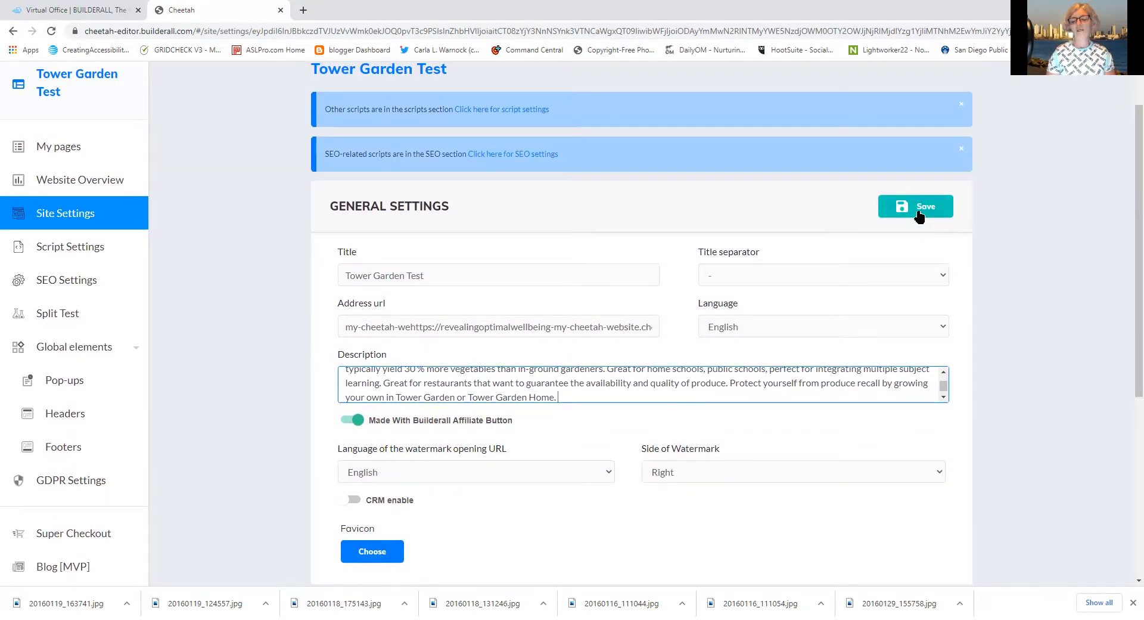
{"action": "left_click", "coordinate": [920, 211]}
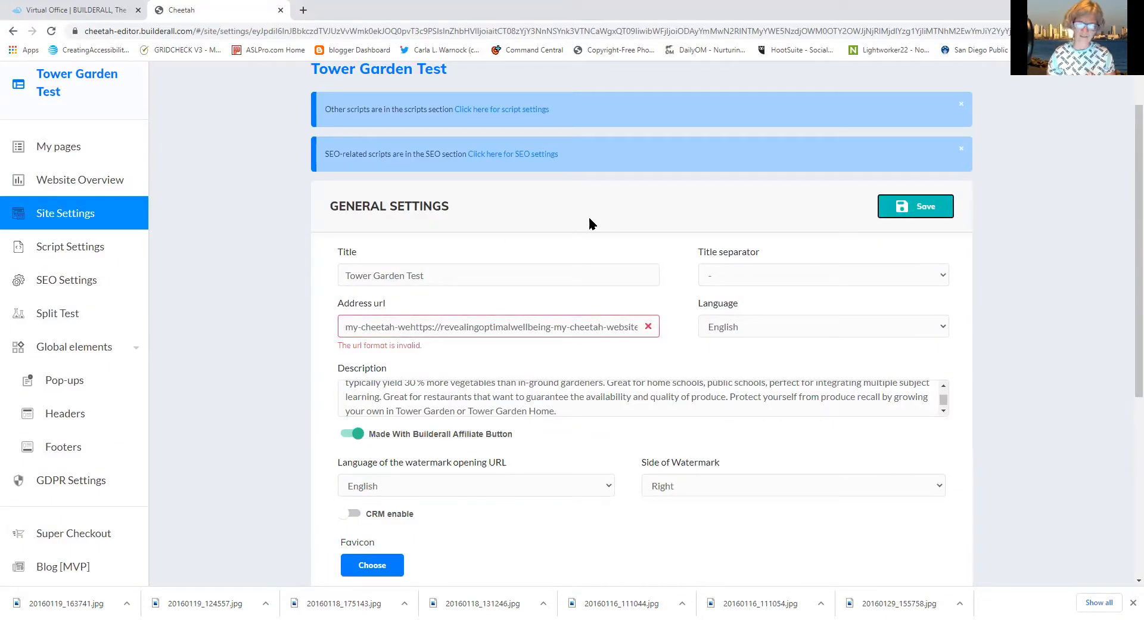
Remove the stray 'my-cheetah-we' prefix from the Address url and try saving
{"action": "left_click", "coordinate": [411, 326]}
{"action": "left_click_drag", "start_coordinate": [411, 327], "coordinate": [358, 317]}
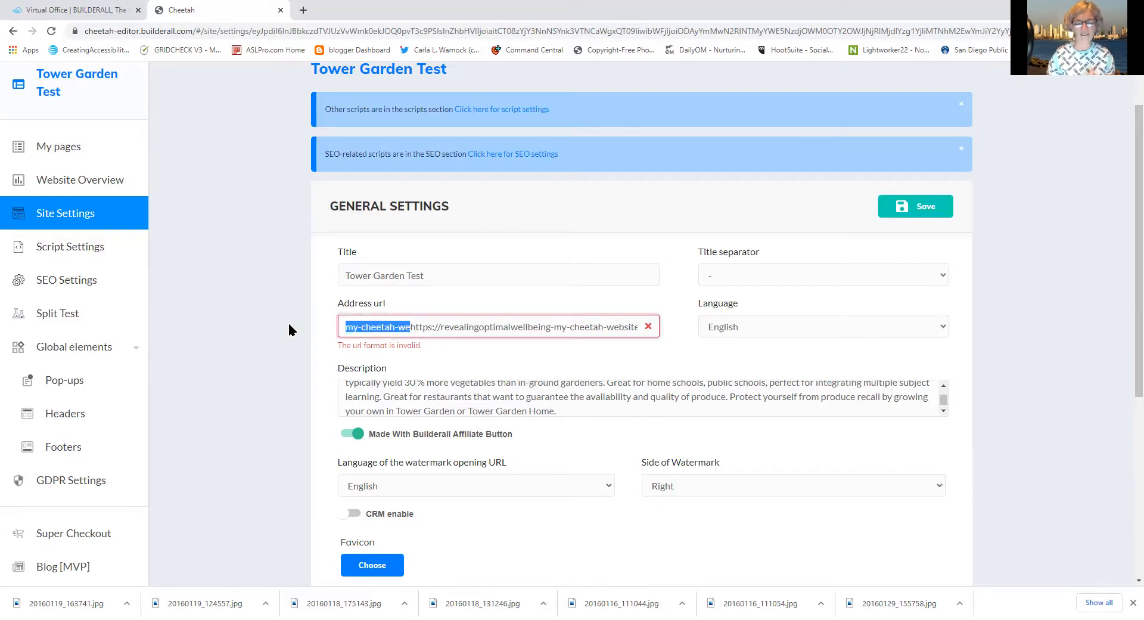
{"action": "key", "text": "BackSpace"}
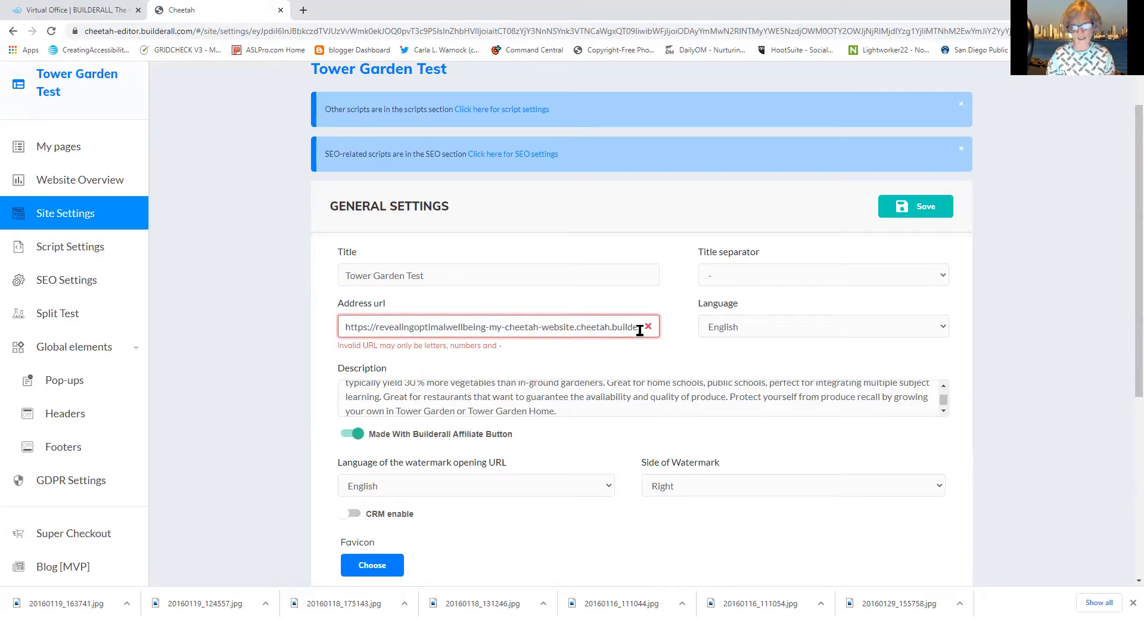
{"action": "key", "text": "Right"}
{"action": "key", "text": "Right"}
{"action": "key", "text": "Right"}
{"action": "key", "text": "Right"}
{"action": "key", "text": "Right"}
{"action": "key", "text": "Right"}
{"action": "key", "text": "Right"}
{"action": "key", "text": "Right"}
{"action": "key", "text": "Right"}
{"action": "key", "text": "Right"}
{"action": "key", "text": "Right"}
{"action": "key", "text": "Right"}
{"action": "key", "text": "Right"}
{"action": "key", "text": "Right"}
{"action": "key", "text": "Right"}
{"action": "key", "text": "Right"}
{"action": "key", "text": "Right"}
{"action": "key", "text": "Right"}
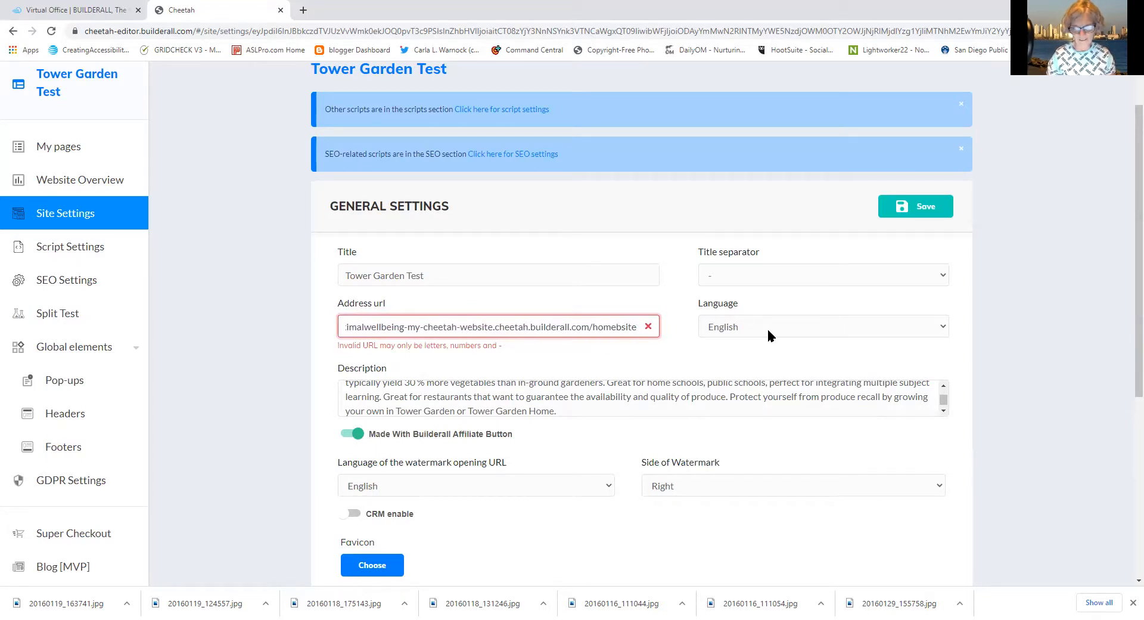
{"action": "left_click", "coordinate": [908, 209]}
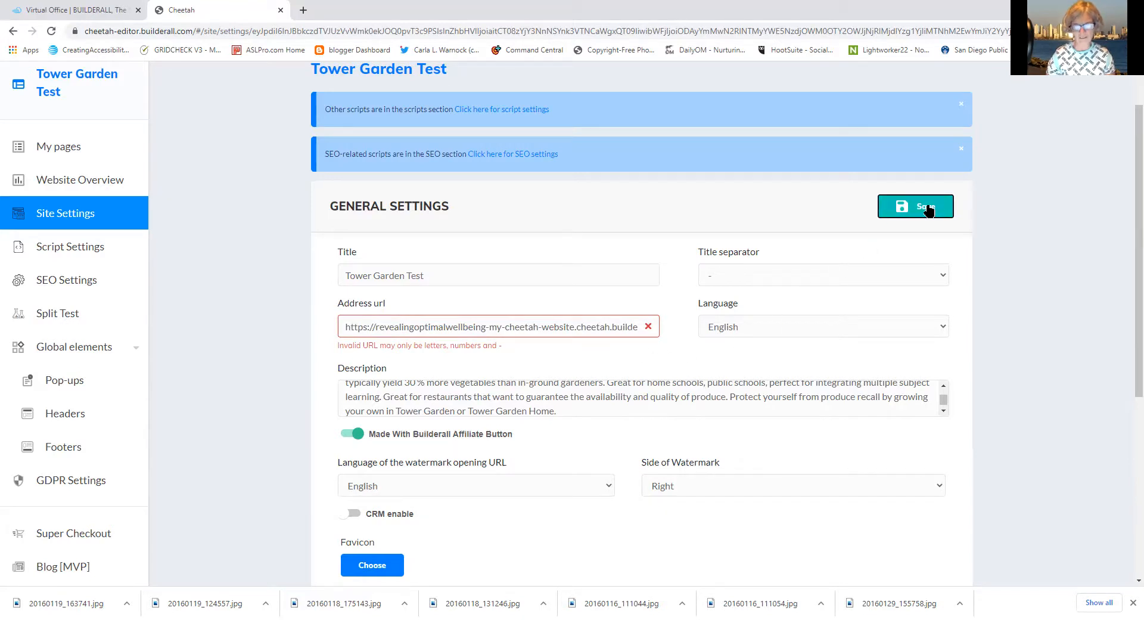
Correct 'homebsite' to 'homesite', save, then erase the entire Address url
{"action": "left_click", "coordinate": [637, 330]}
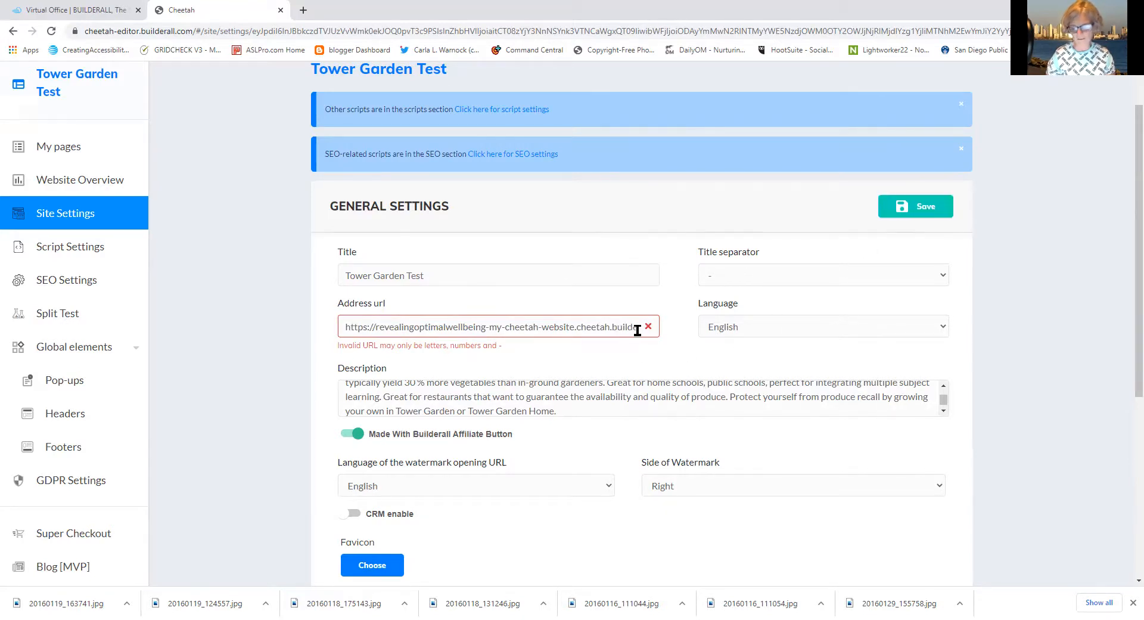
{"action": "key", "text": "Right"}
{"action": "key", "text": "Right"}
{"action": "key", "text": "Right"}
{"action": "key", "text": "Right"}
{"action": "key", "text": "Right"}
{"action": "key", "text": "Right"}
{"action": "key", "text": "Right"}
{"action": "key", "text": "Right"}
{"action": "key", "text": "Right"}
{"action": "key", "text": "Right"}
{"action": "key", "text": "Right"}
{"action": "key", "text": "Right"}
{"action": "key", "text": "Right"}
{"action": "key", "text": "Right"}
{"action": "key", "text": "Right"}
{"action": "key", "text": "Right"}
{"action": "key", "text": "Right"}
{"action": "key", "text": "Right"}
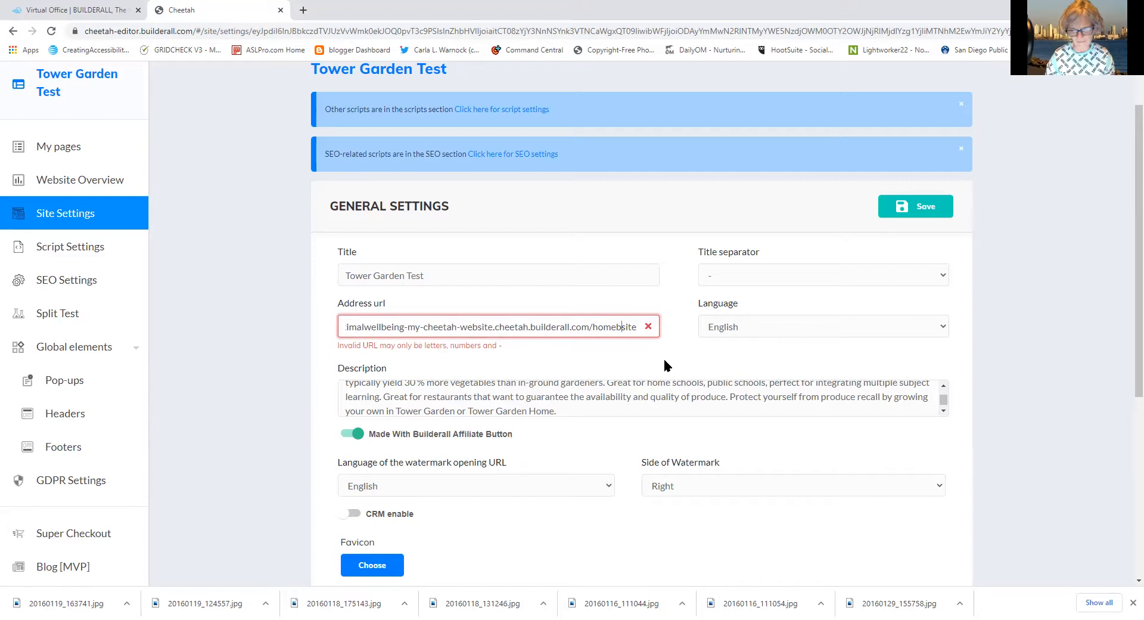
{"action": "key", "text": "BackSpace"}
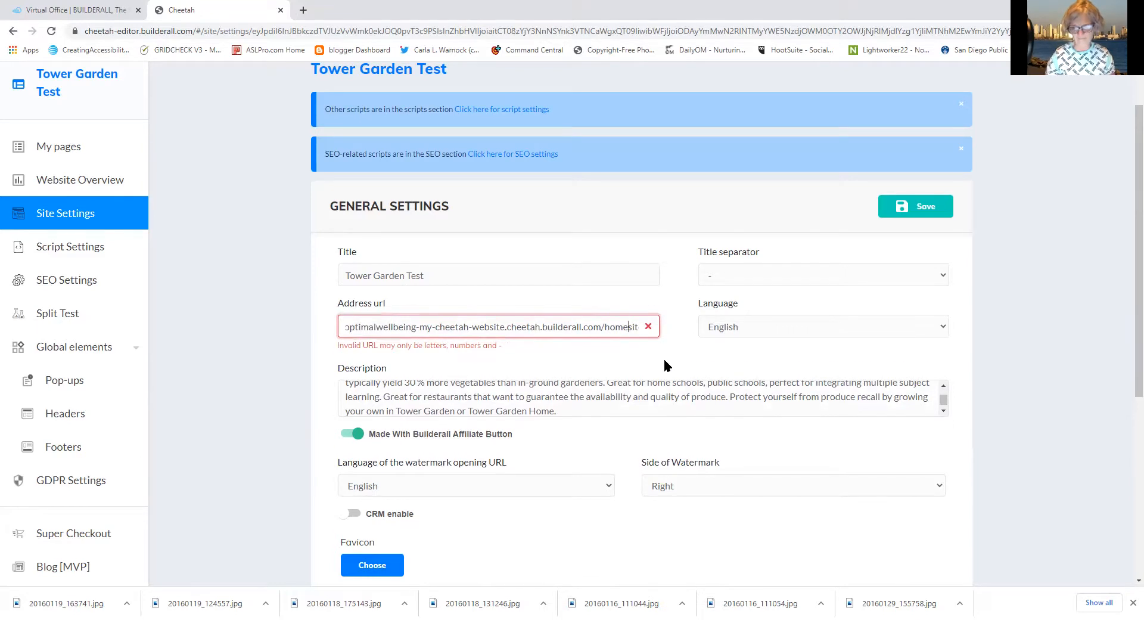
{"action": "left_click", "coordinate": [919, 220]}
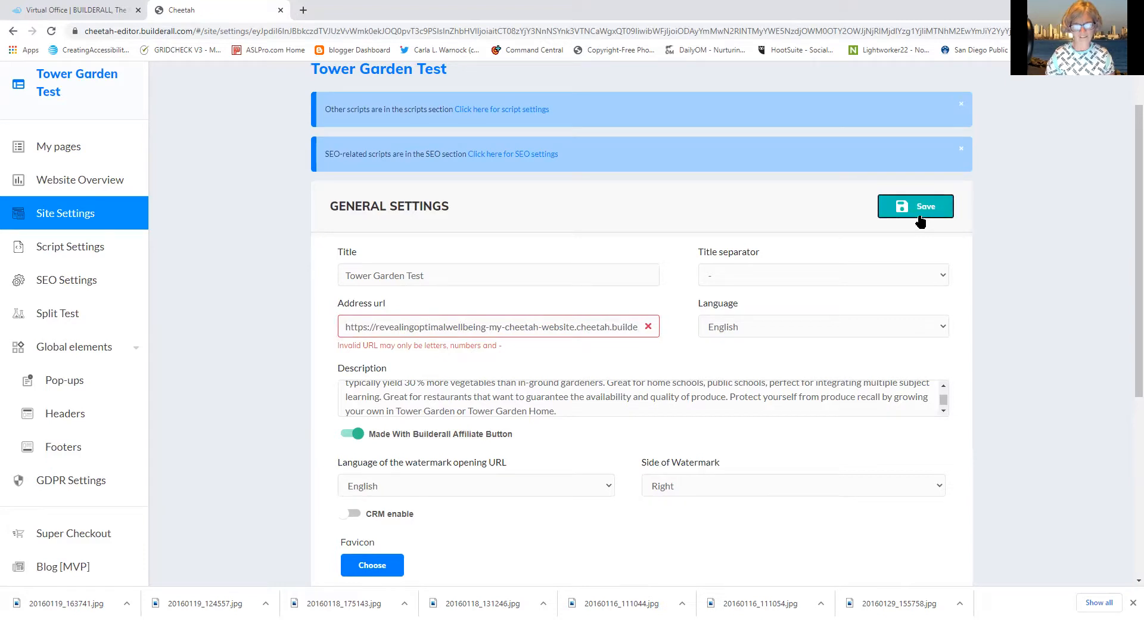
{"action": "left_click_drag", "start_coordinate": [346, 328], "coordinate": [932, 424]}
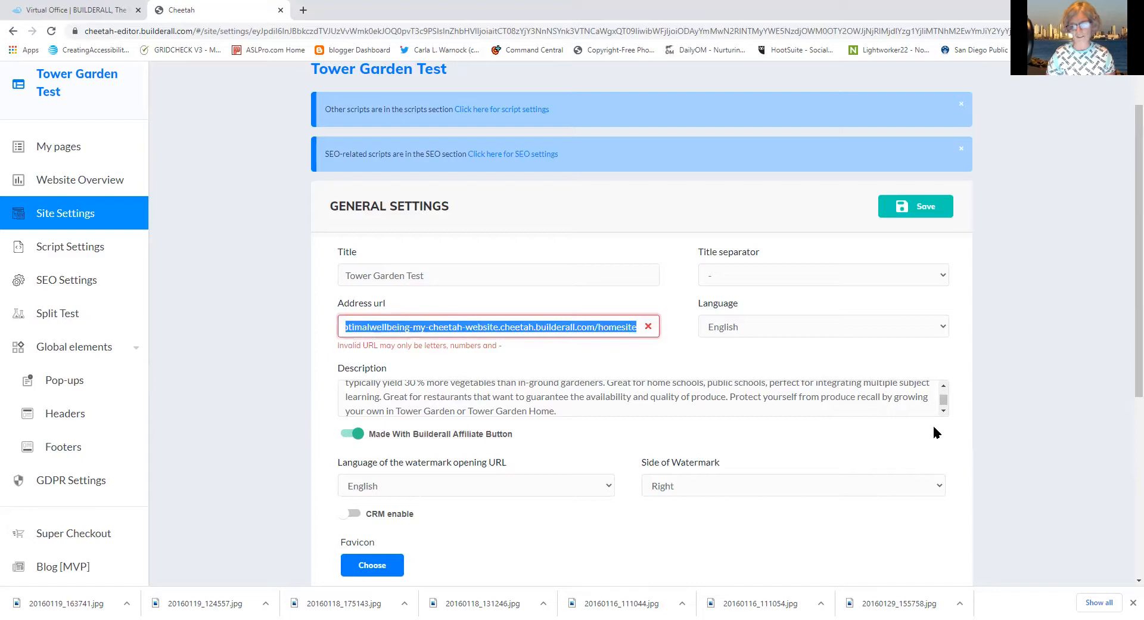
{"action": "key", "text": "BackSpace"}
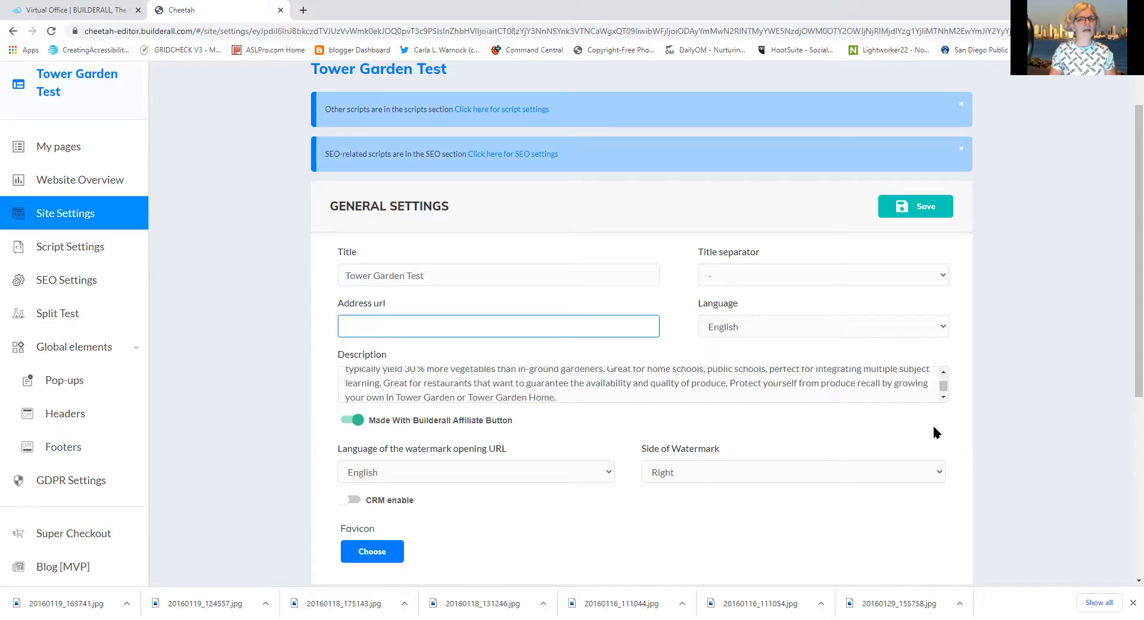
Save the settings with an empty address and open the HOME page card's options menu
{"action": "left_click", "coordinate": [929, 212]}
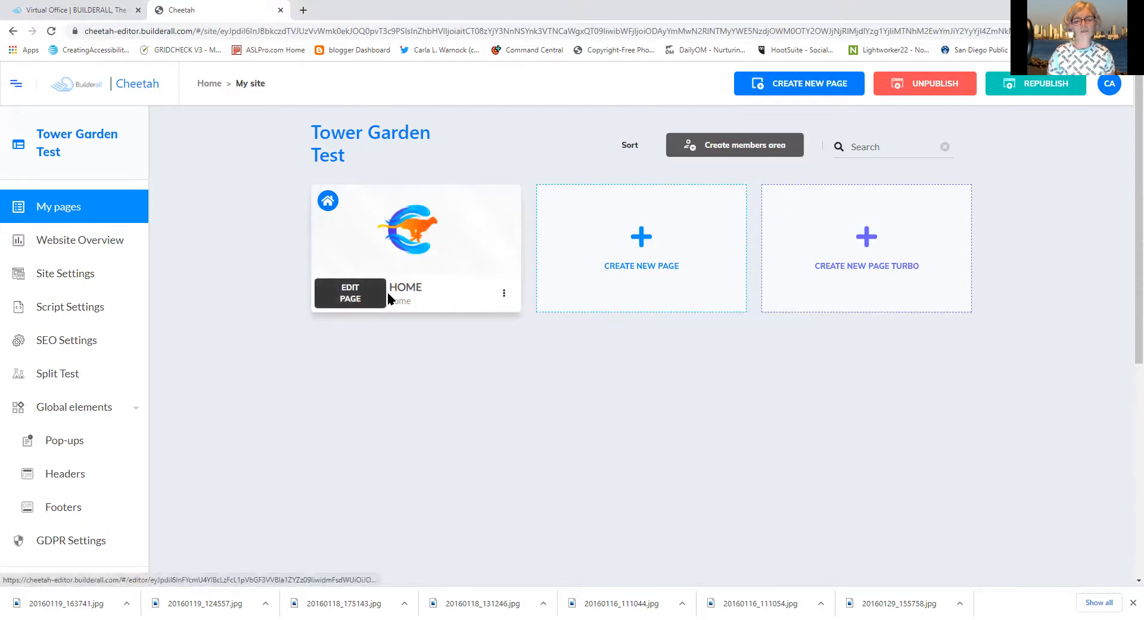
{"action": "left_click", "coordinate": [504, 295]}
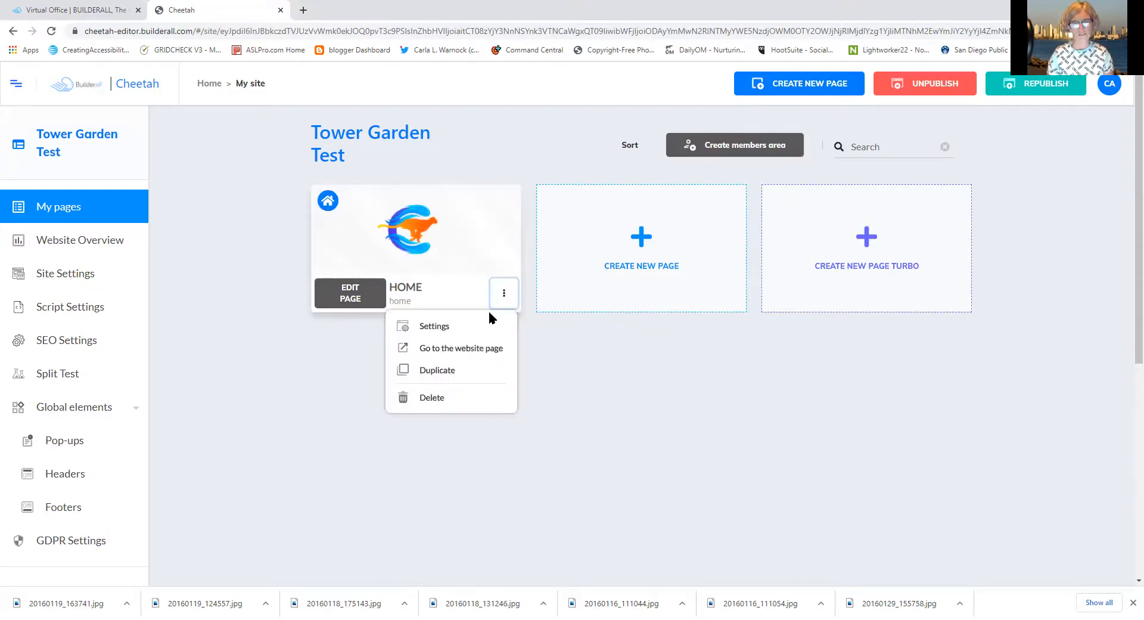
Open the HOME page live in a new tab, copy its URL, and return to Cheetah
{"action": "left_click", "coordinate": [474, 350]}
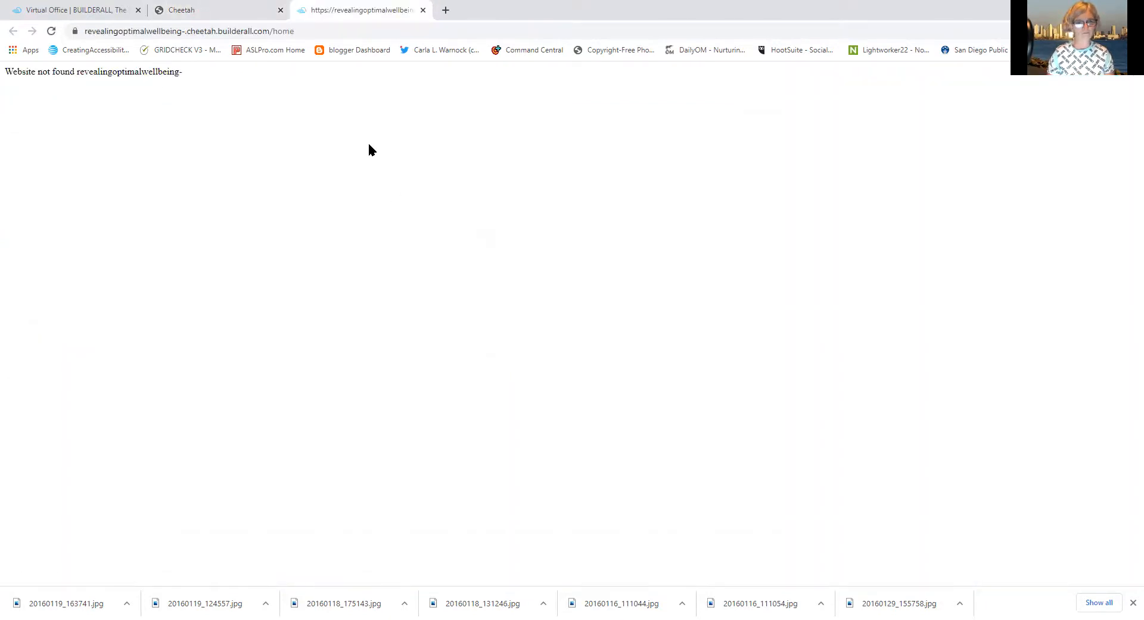
{"action": "left_click_drag", "start_coordinate": [320, 28], "coordinate": [84, 38]}
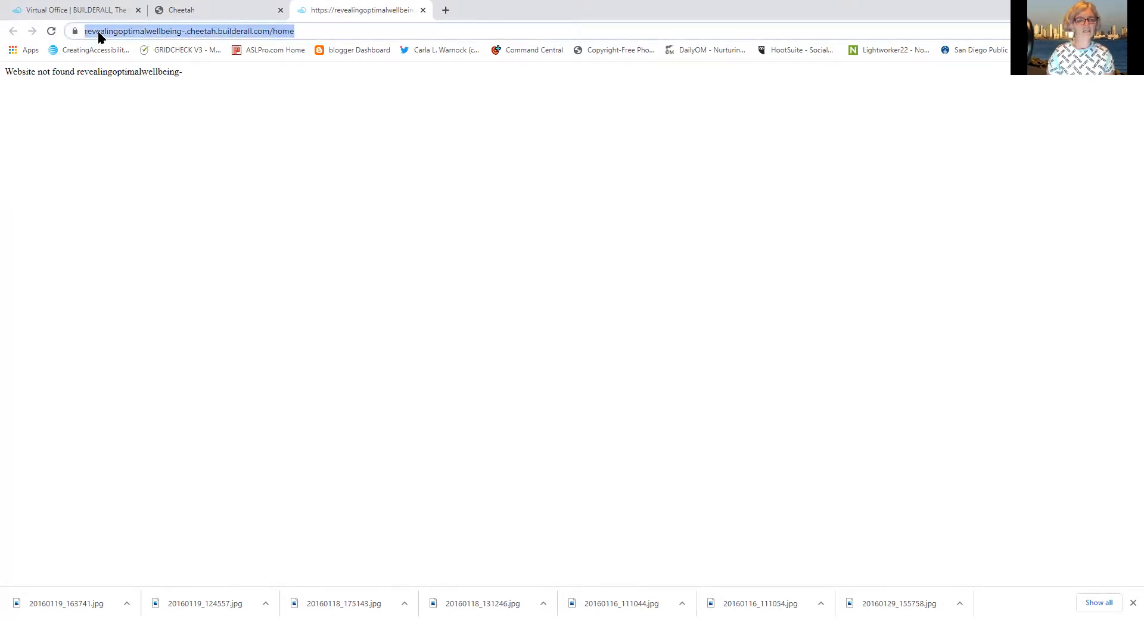
{"action": "right_click", "coordinate": [275, 37]}
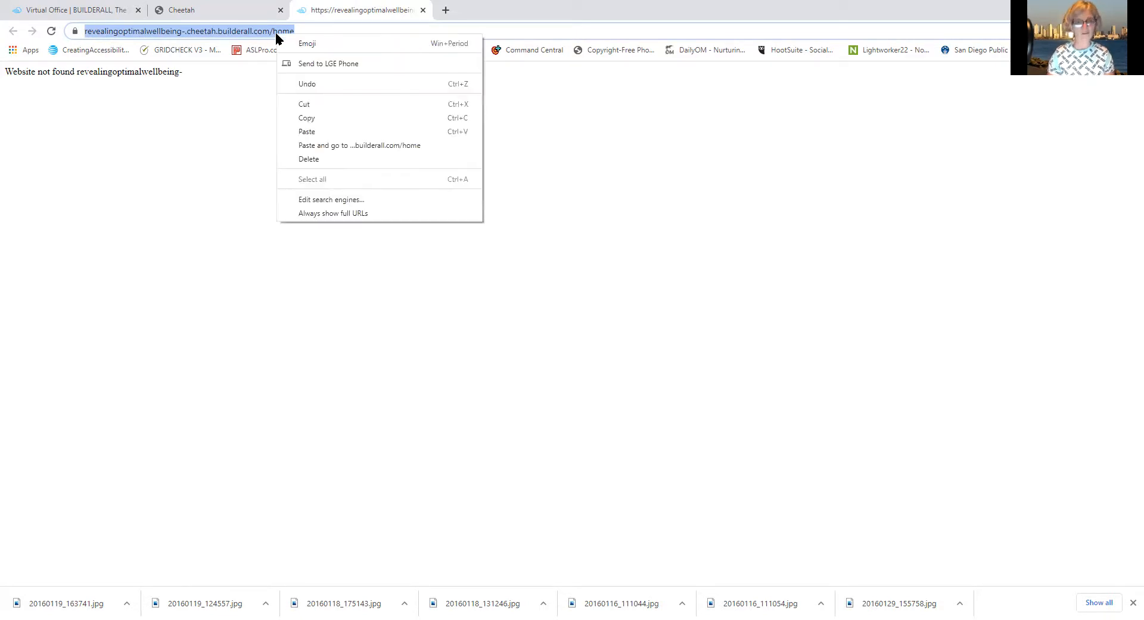
{"action": "left_click", "coordinate": [316, 119]}
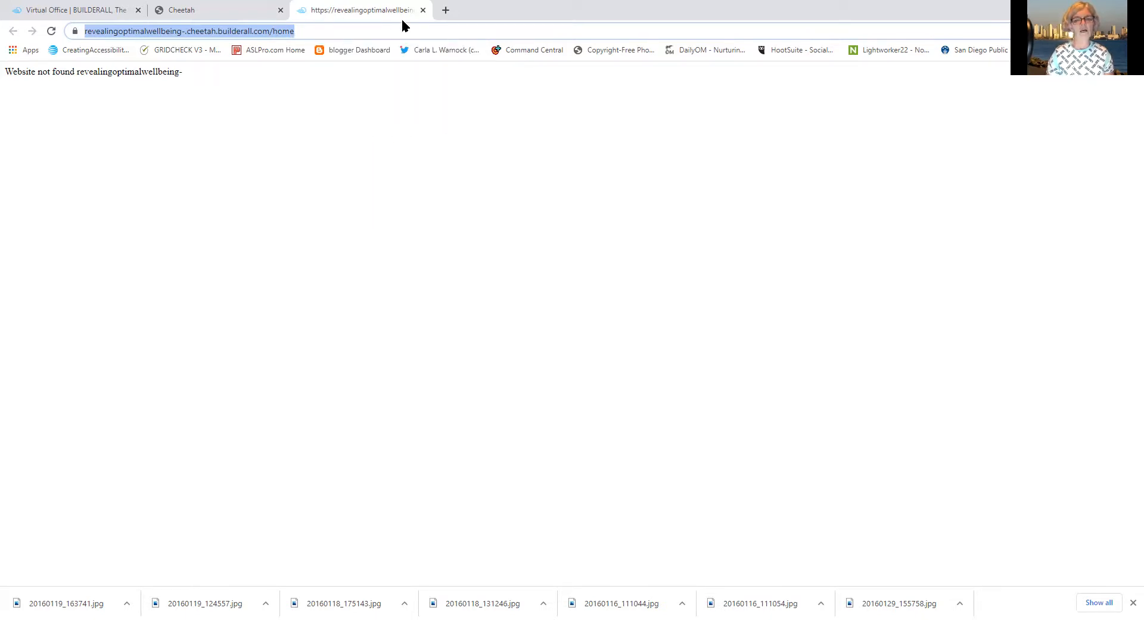
{"action": "left_click", "coordinate": [234, 11]}
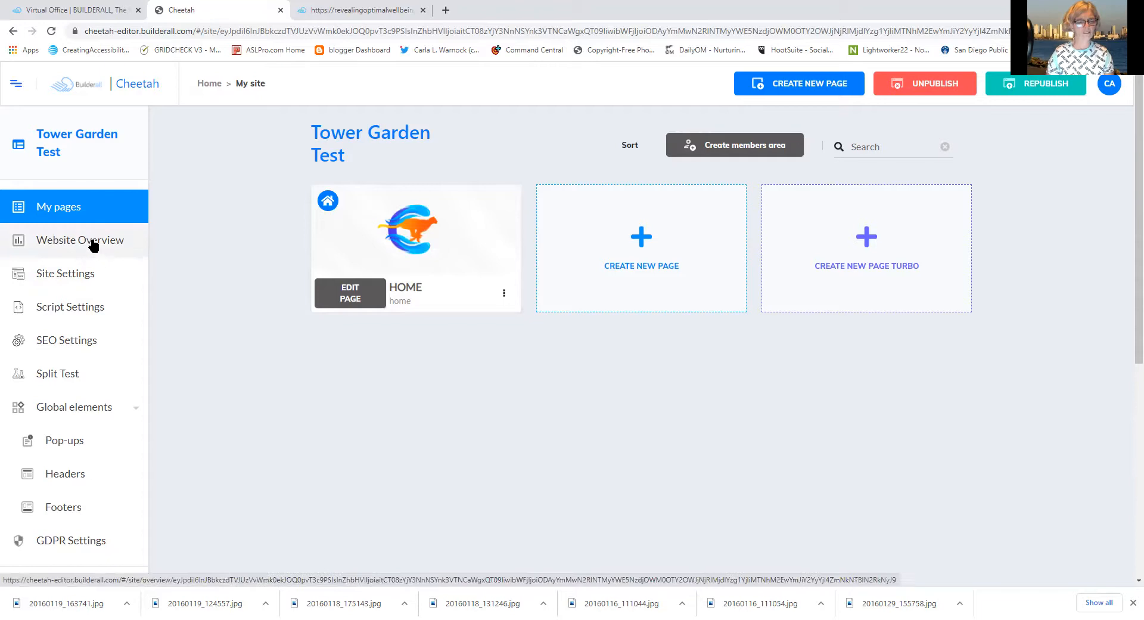
{"action": "left_click", "coordinate": [78, 281]}
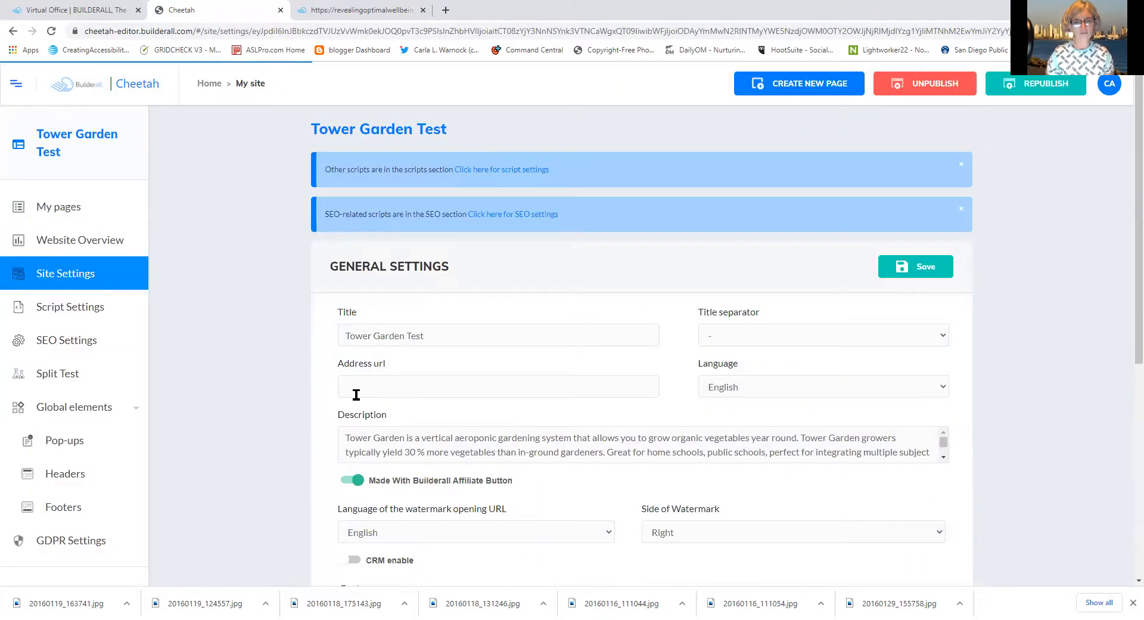
{"action": "left_click", "coordinate": [357, 393]}
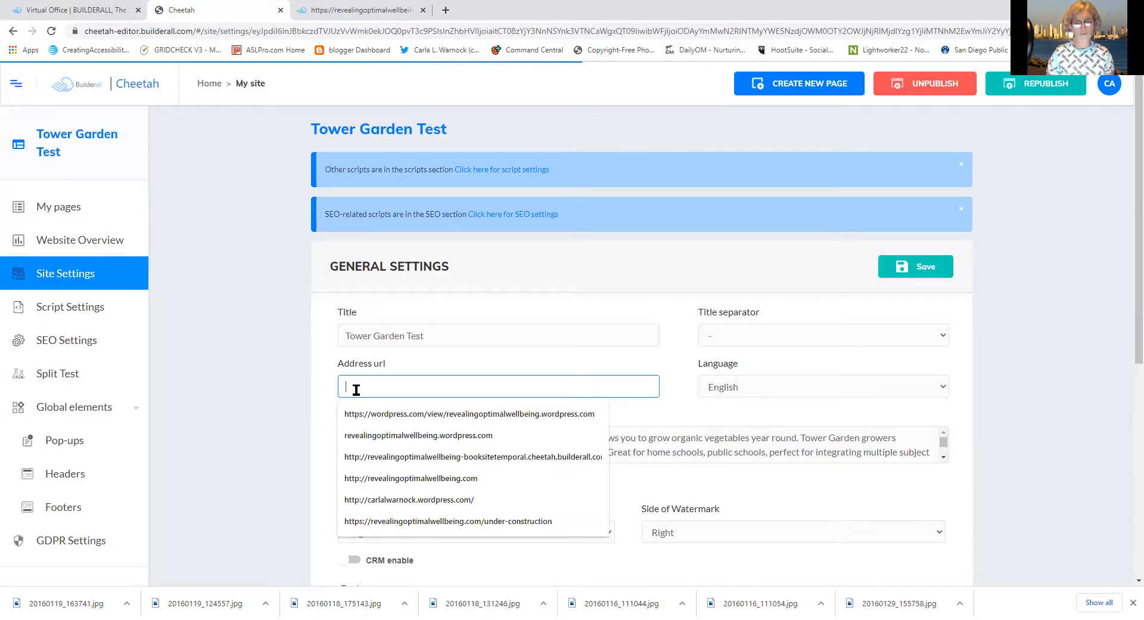
{"action": "right_click", "coordinate": [356, 393]}
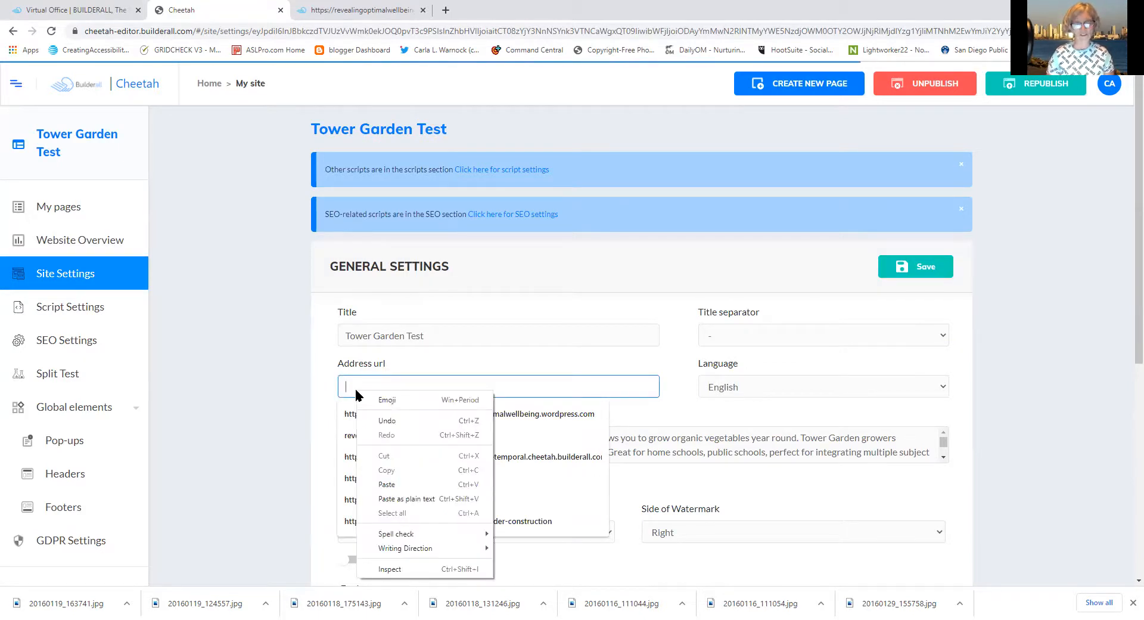
{"action": "left_click", "coordinate": [376, 484]}
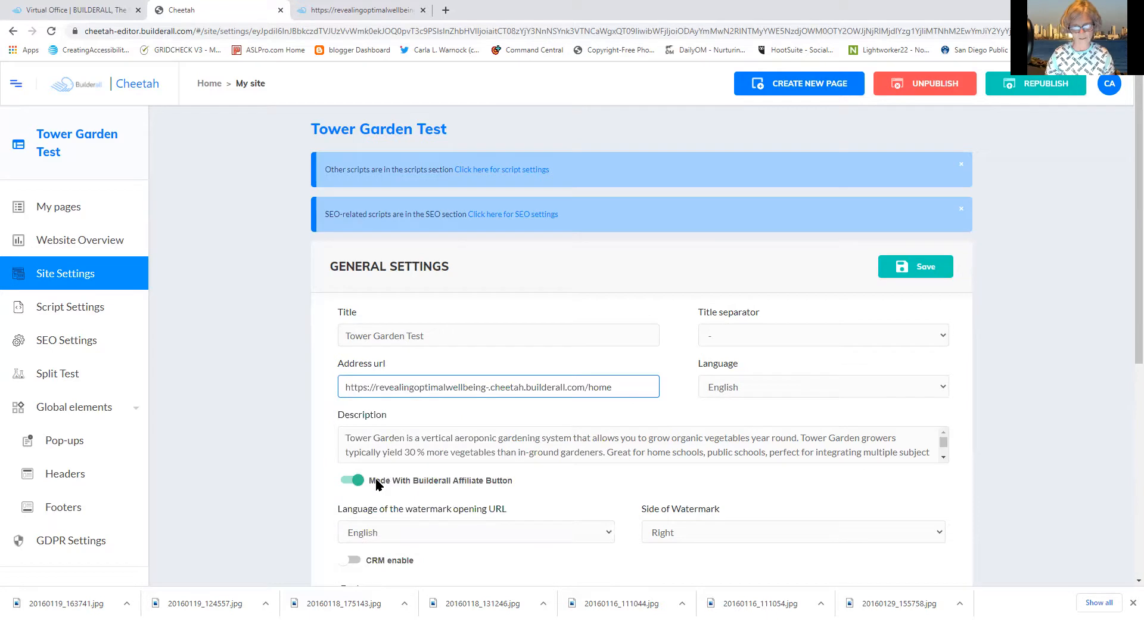
{"action": "left_click", "coordinate": [921, 265]}
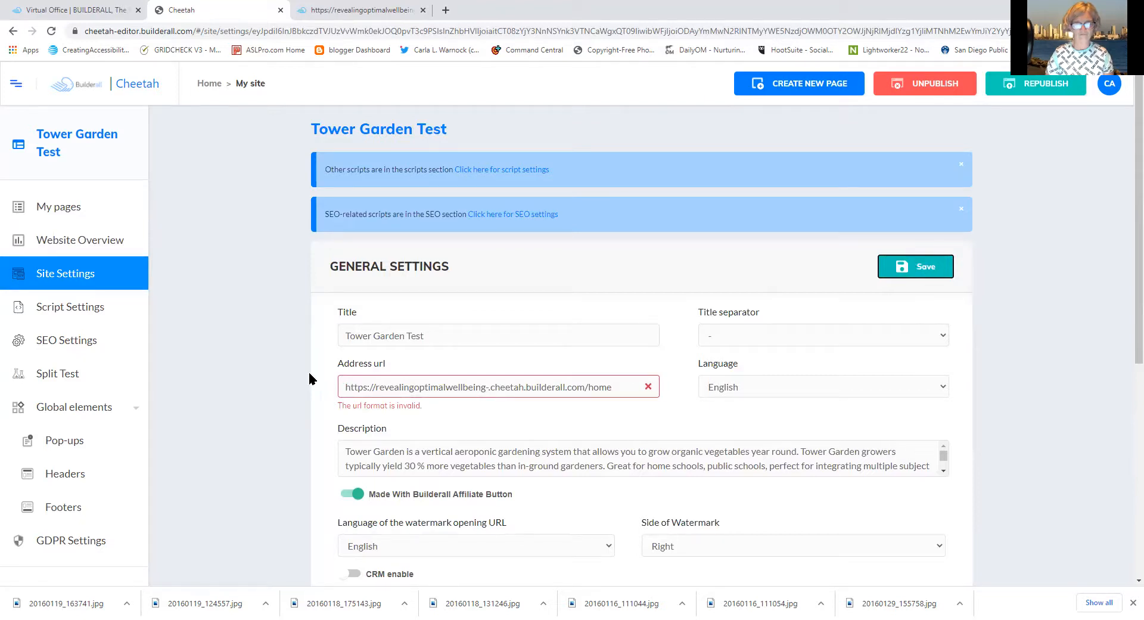
{"action": "left_click", "coordinate": [376, 386]}
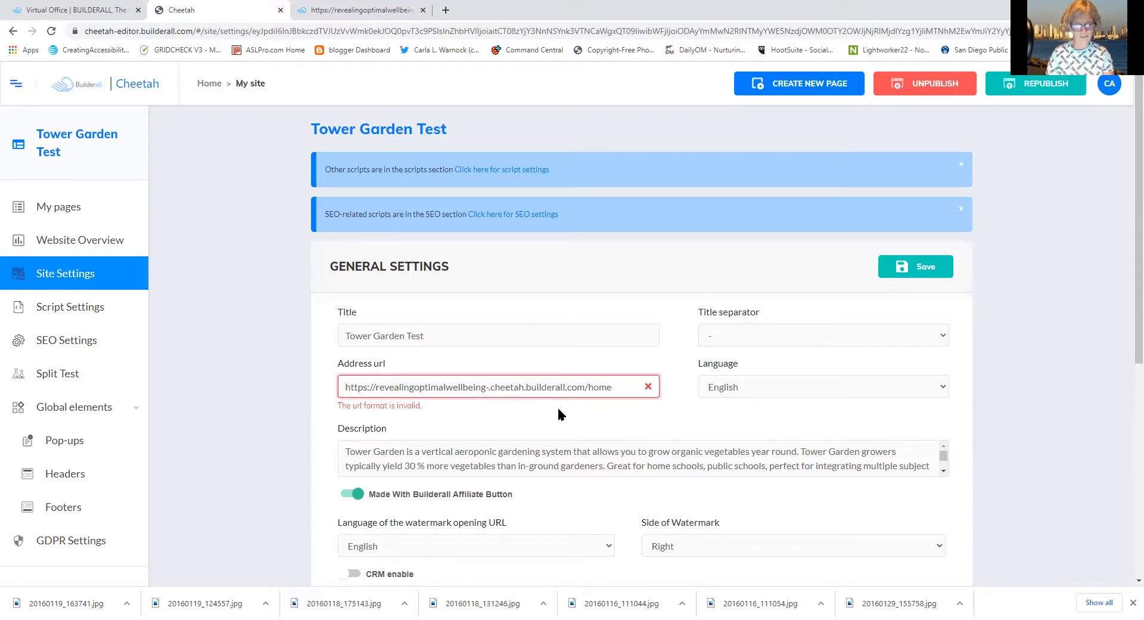
{"action": "type", "text": "www."}
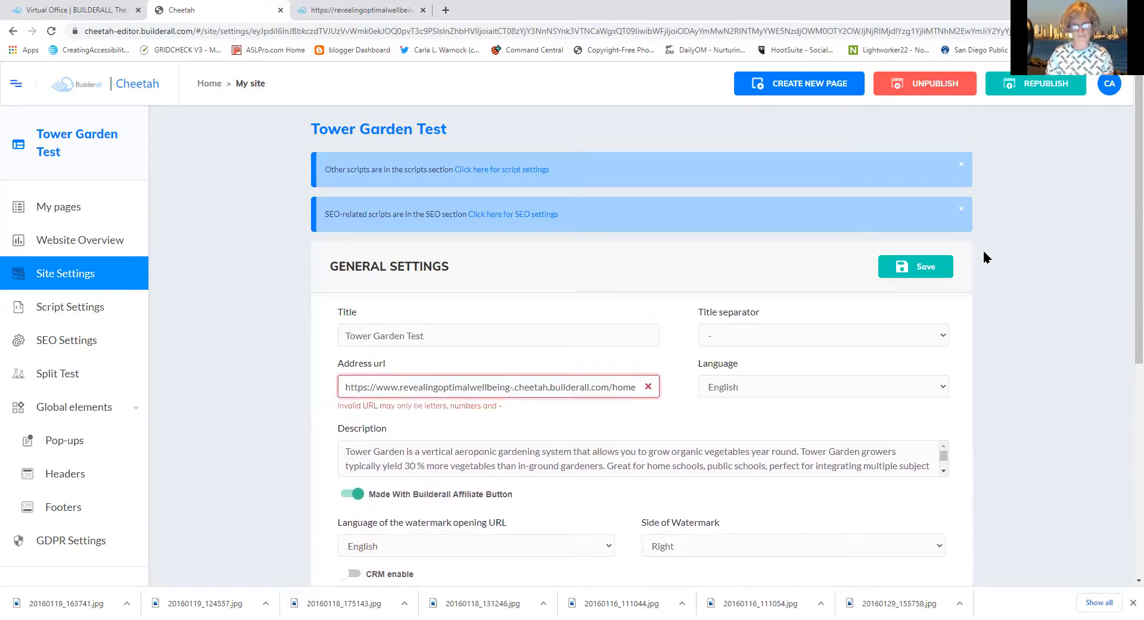
{"action": "left_click", "coordinate": [931, 271]}
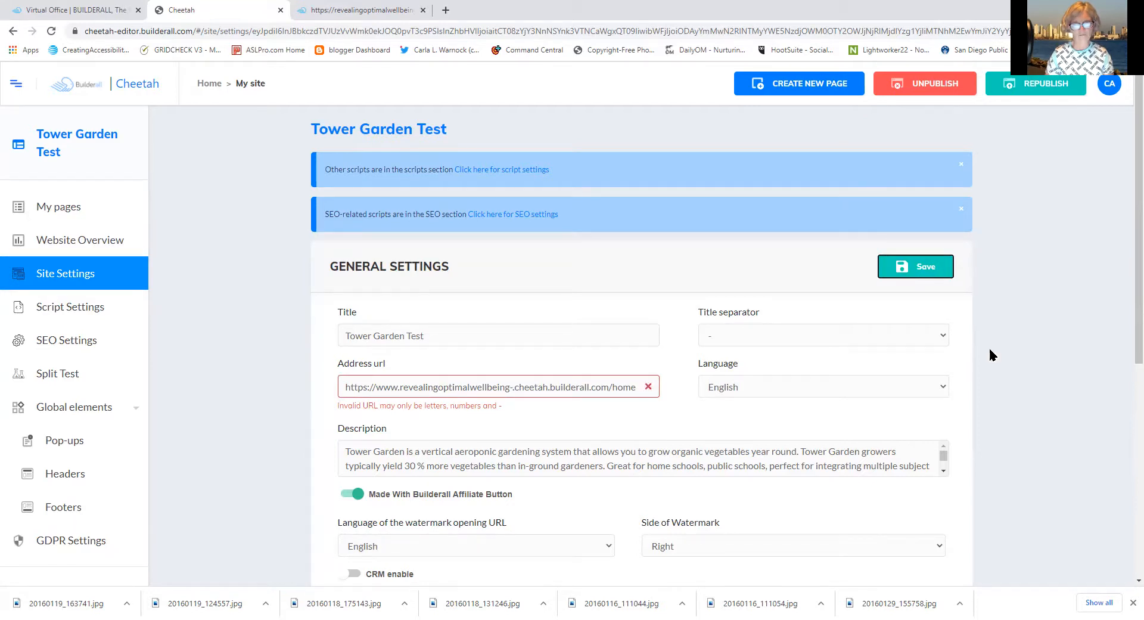
Select and delete the invalid Address url text
{"action": "left_click", "coordinate": [342, 387]}
{"action": "left_click_drag", "start_coordinate": [342, 386], "coordinate": [692, 438]}
{"action": "left_click", "coordinate": [692, 438]}
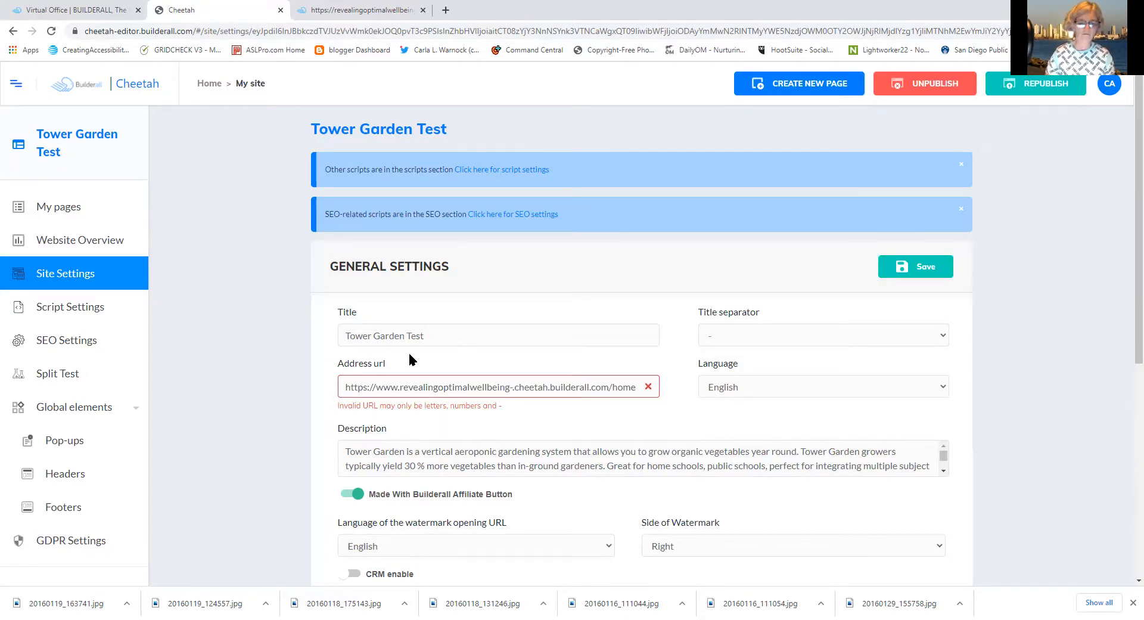
{"action": "left_click_drag", "start_coordinate": [343, 387], "coordinate": [721, 427]}
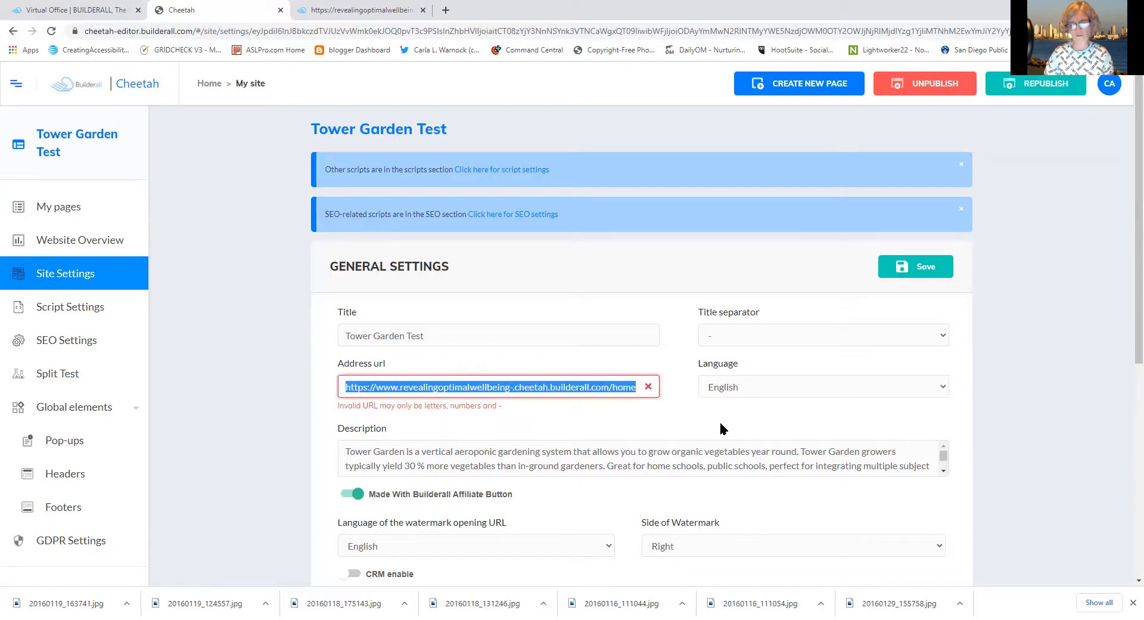
{"action": "key", "text": "BackSpace"}
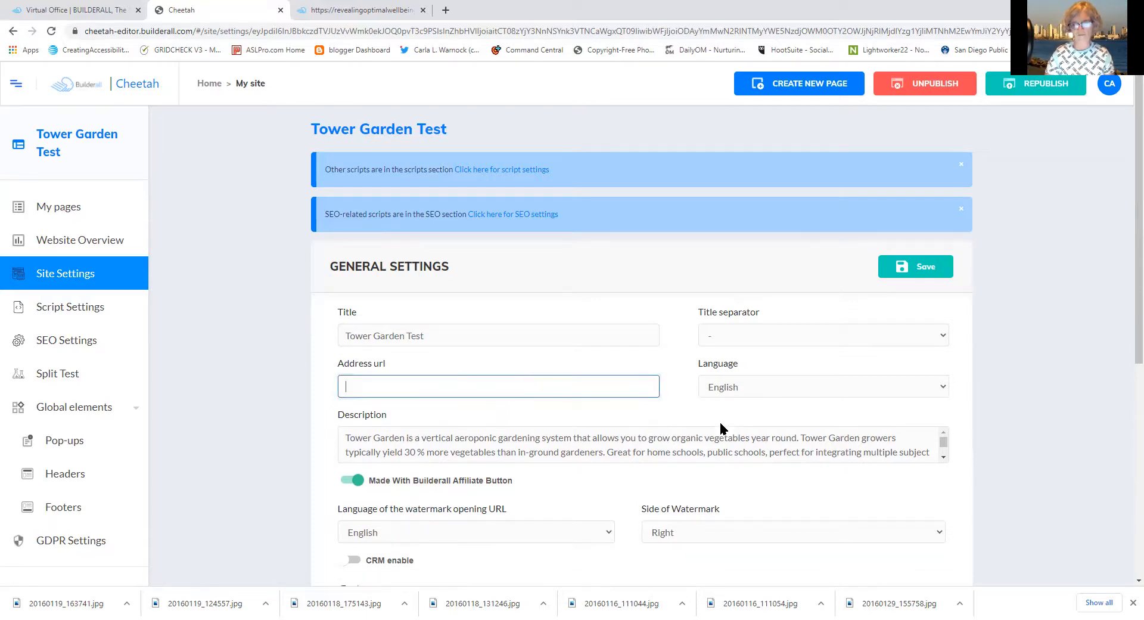
Save with a blank Address url, then return to Site Settings via the HOME page's settings
{"action": "left_click", "coordinate": [933, 272]}
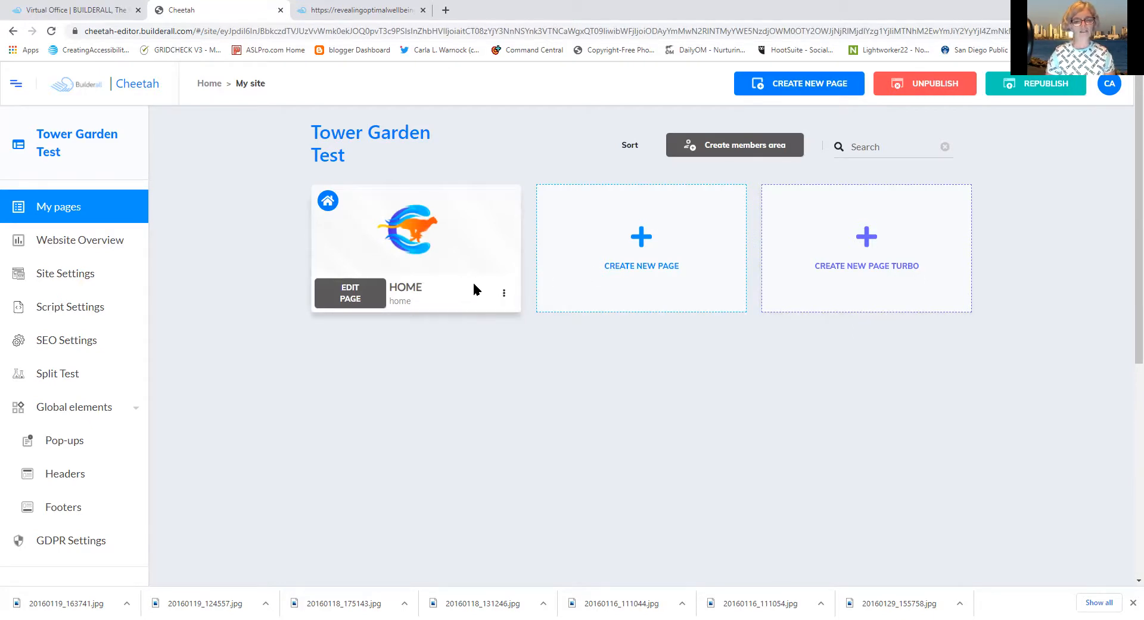
{"action": "mouse_move", "coordinate": [425, 241]}
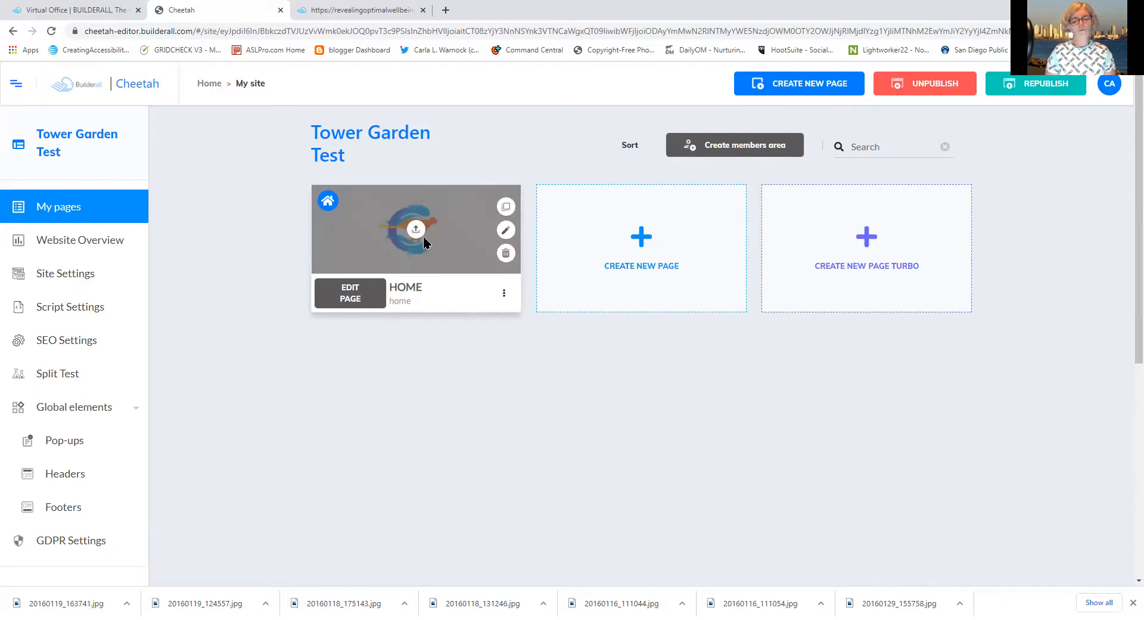
{"action": "left_click", "coordinate": [504, 294]}
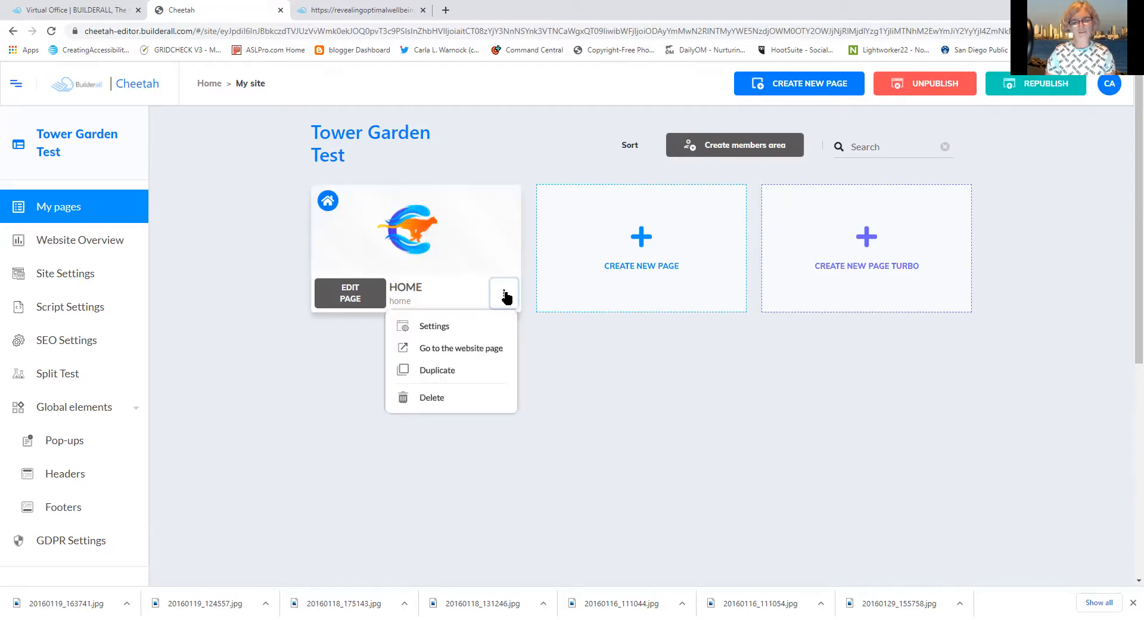
{"action": "left_click", "coordinate": [434, 328]}
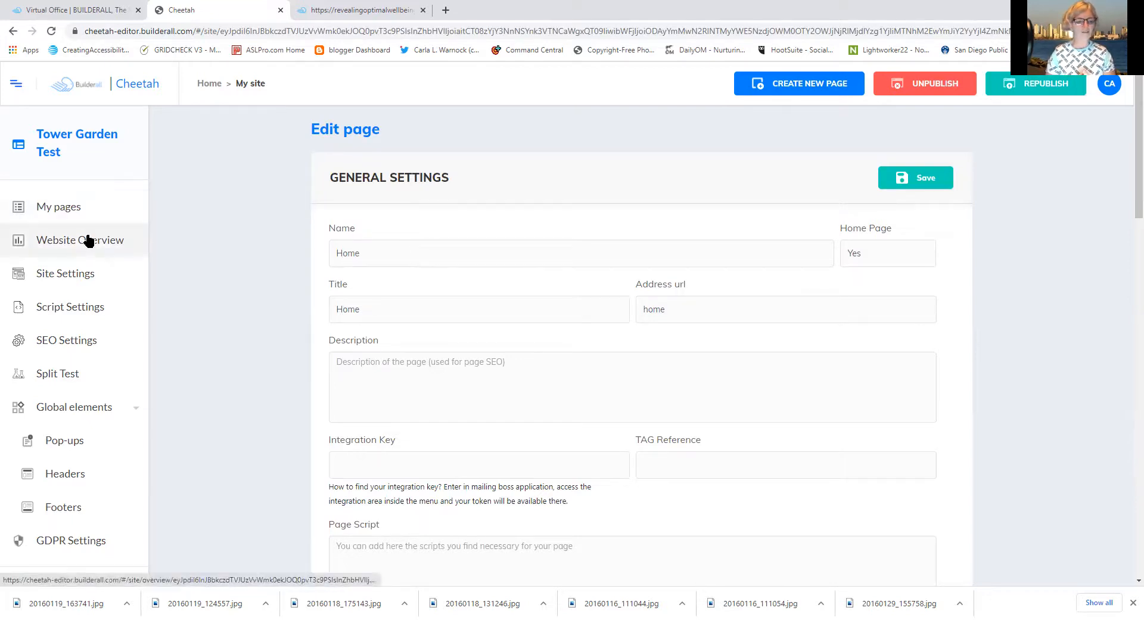
{"action": "left_click", "coordinate": [78, 273]}
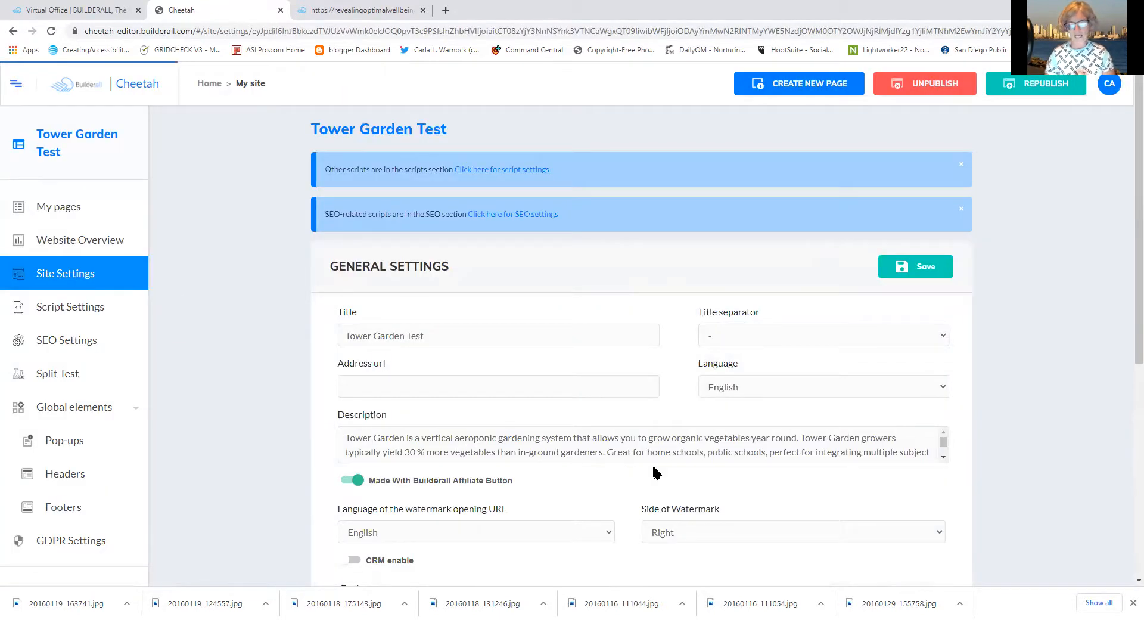
Copy the site's Tower Garden Description text
{"action": "left_click_drag", "start_coordinate": [345, 436], "coordinate": [943, 457]}
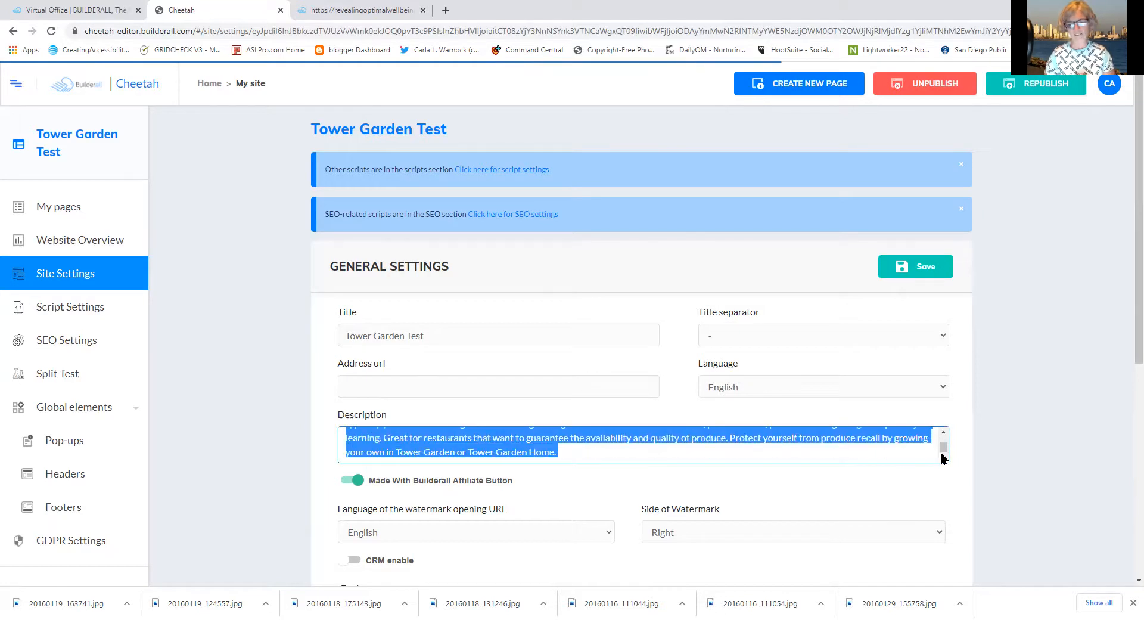
{"action": "right_click", "coordinate": [845, 444]}
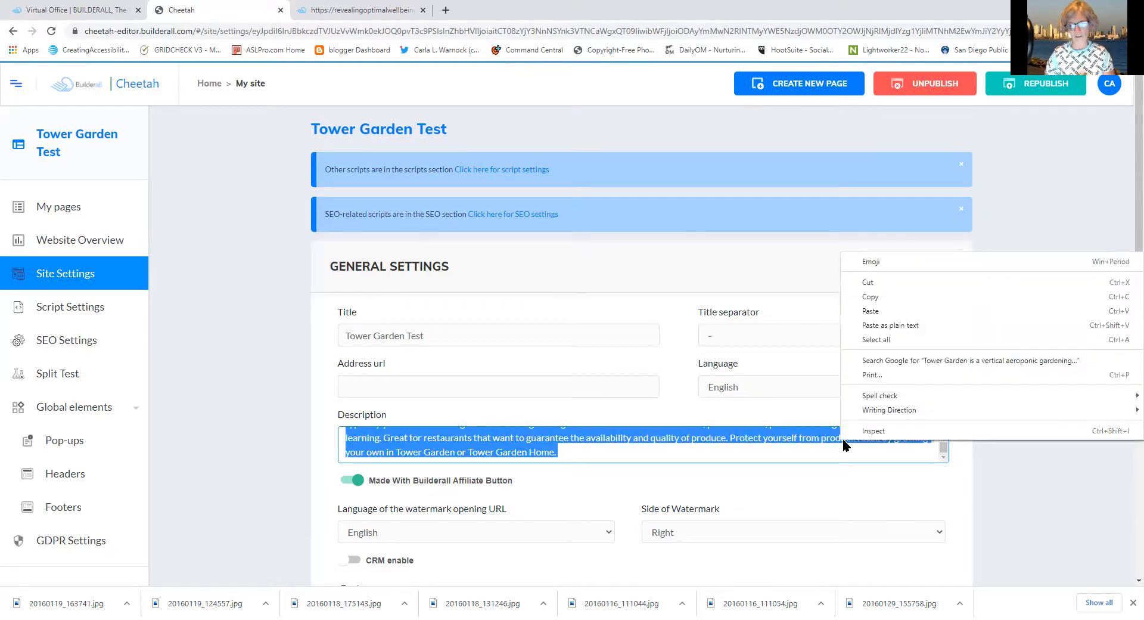
{"action": "left_click", "coordinate": [876, 297]}
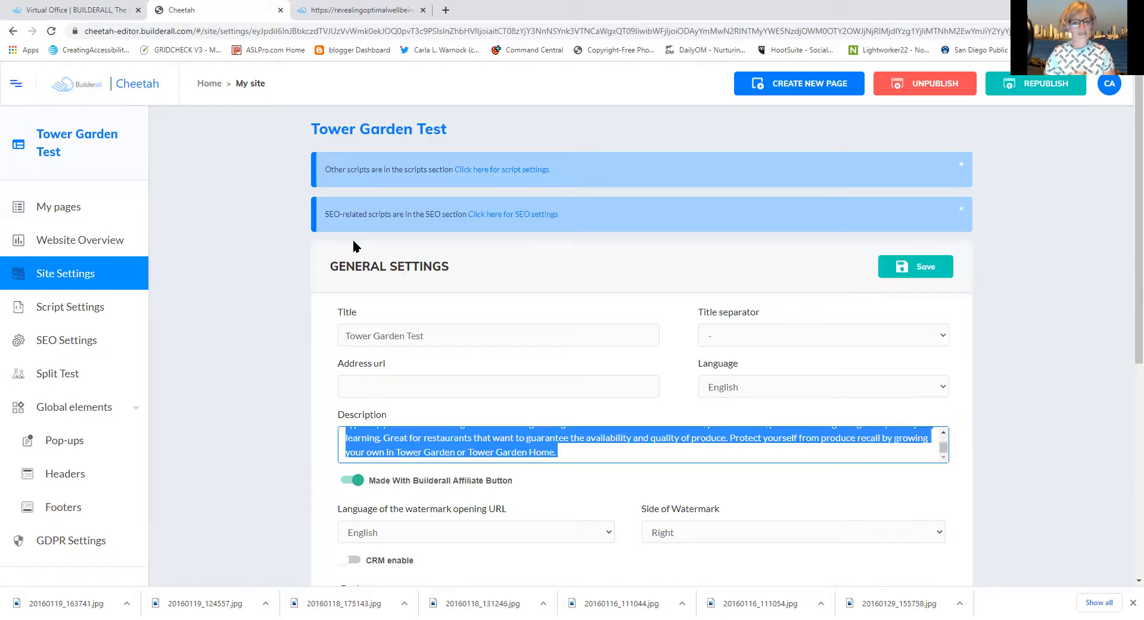
Close the 'Website not found' tab, save the settings, and open the HOME page's settings
{"action": "left_click", "coordinate": [344, 12]}
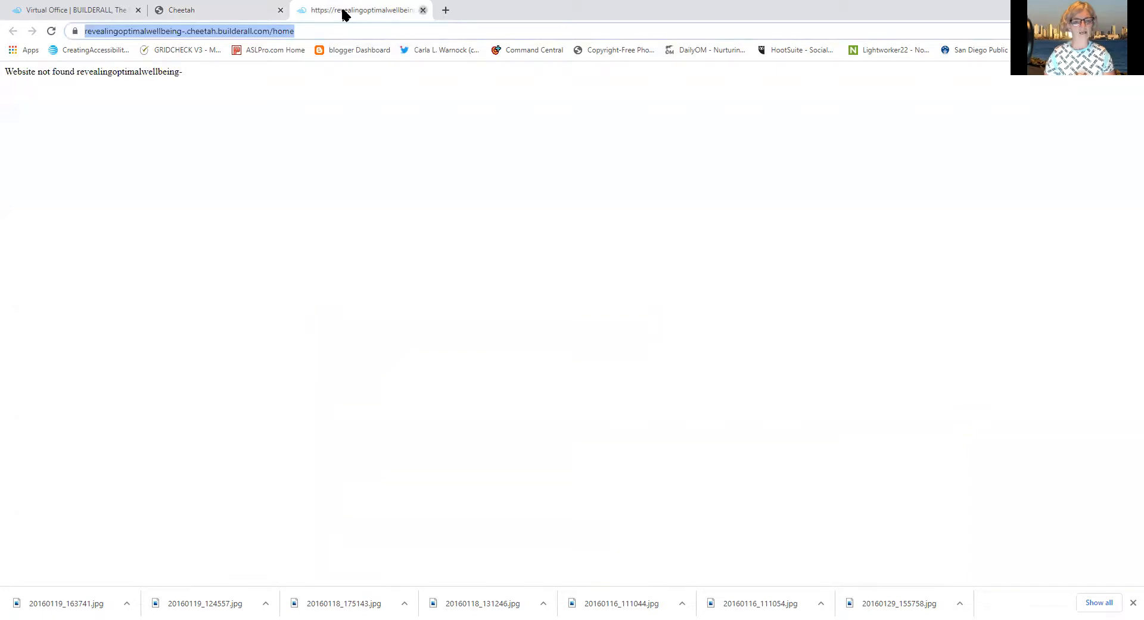
{"action": "key", "text": "ctrl+w"}
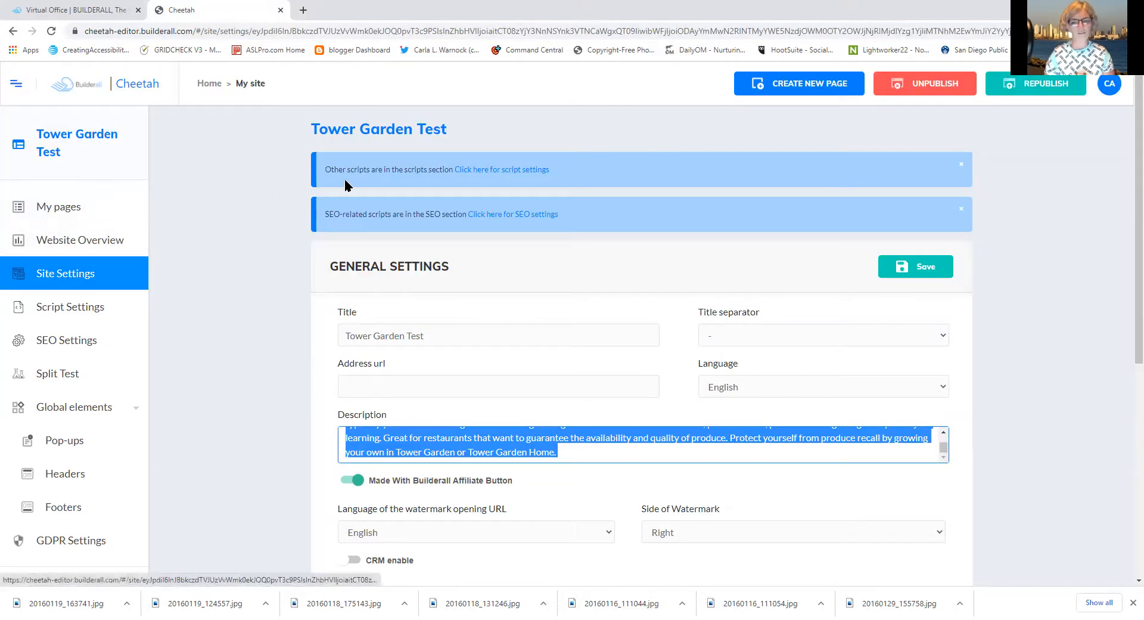
{"action": "left_click", "coordinate": [928, 268]}
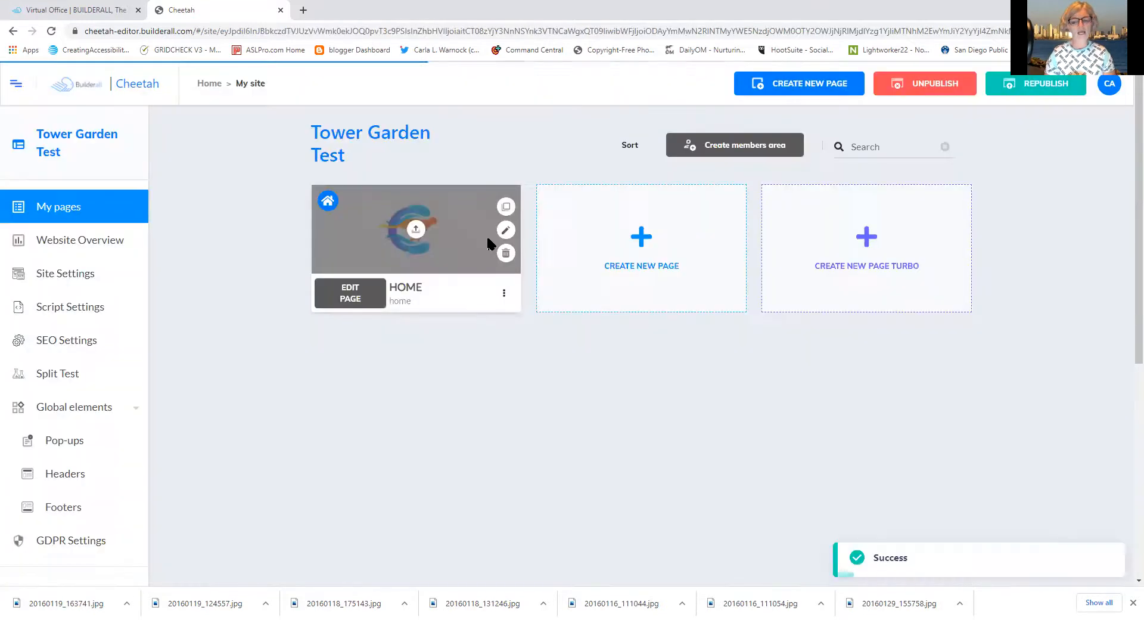
{"action": "left_click", "coordinate": [505, 296]}
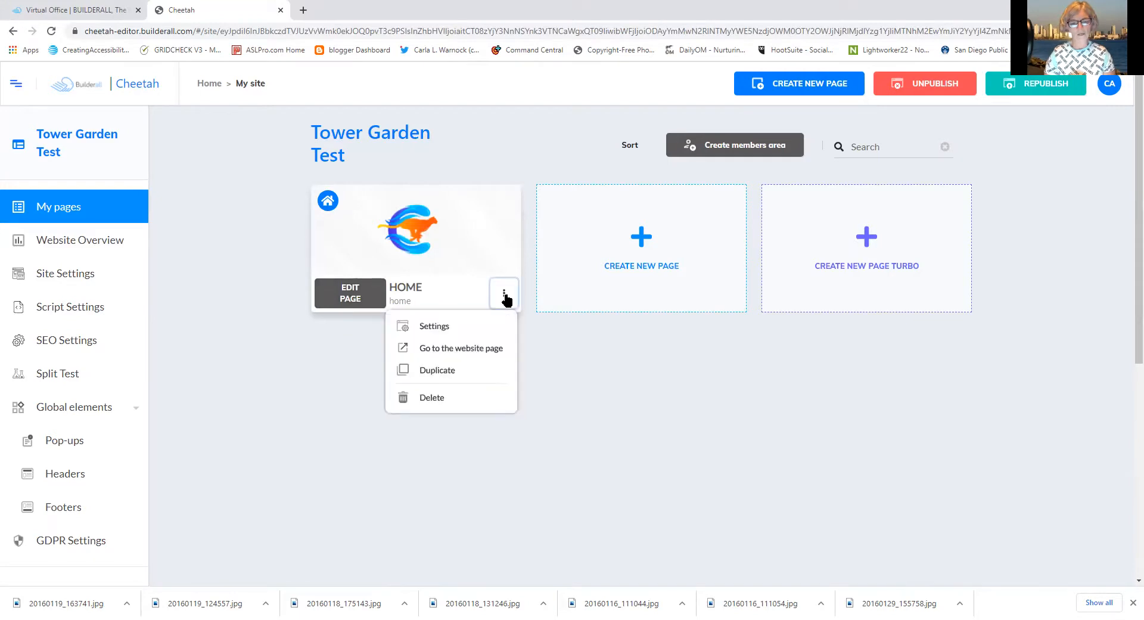
{"action": "left_click", "coordinate": [436, 326]}
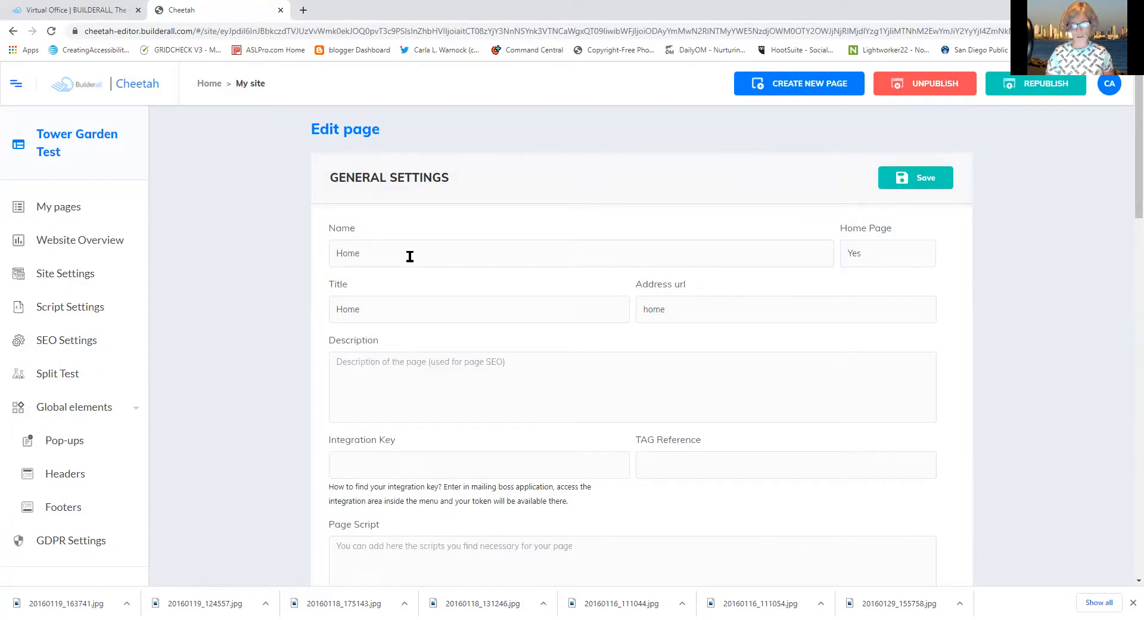
Paste the copied Tower Garden description into the HOME page's Description field
{"action": "left_click", "coordinate": [384, 381]}
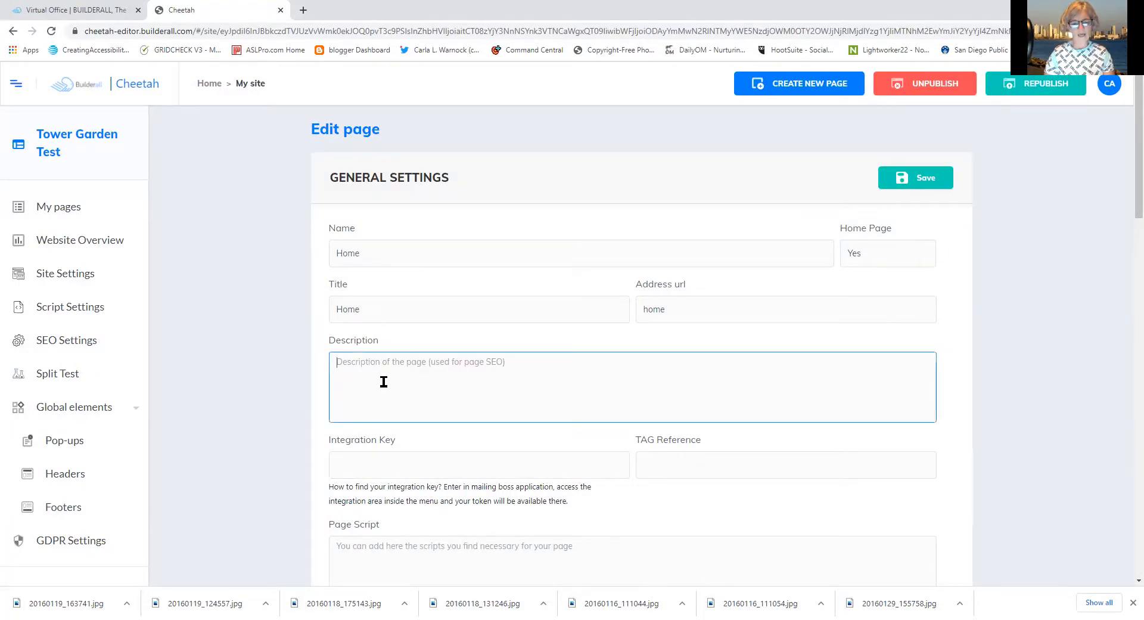
{"action": "right_click", "coordinate": [384, 383]}
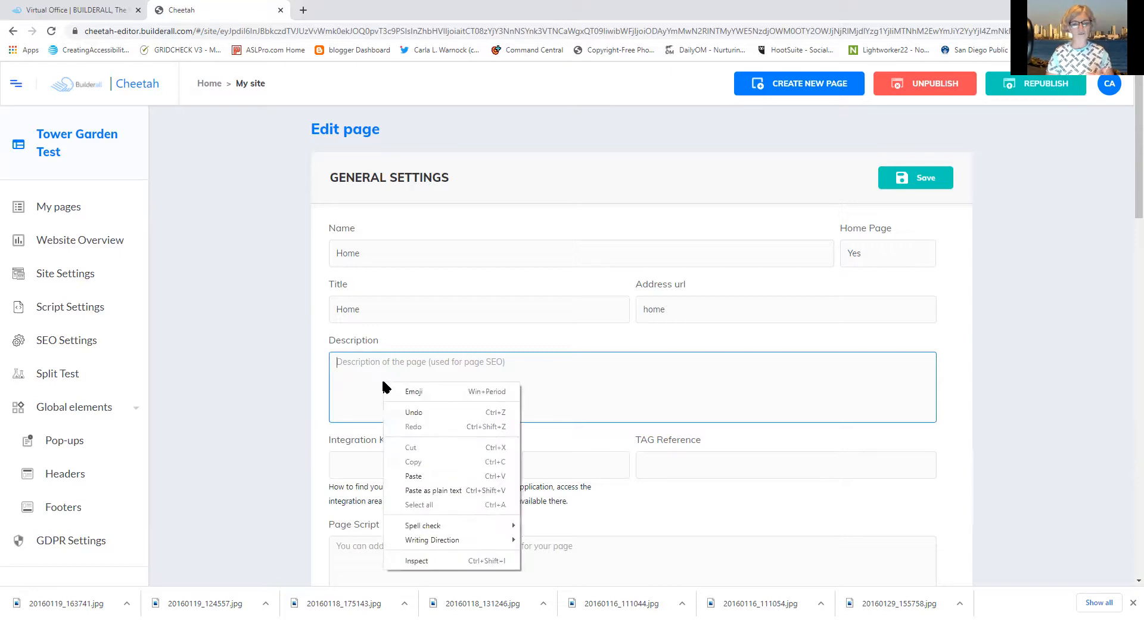
{"action": "left_click", "coordinate": [416, 476]}
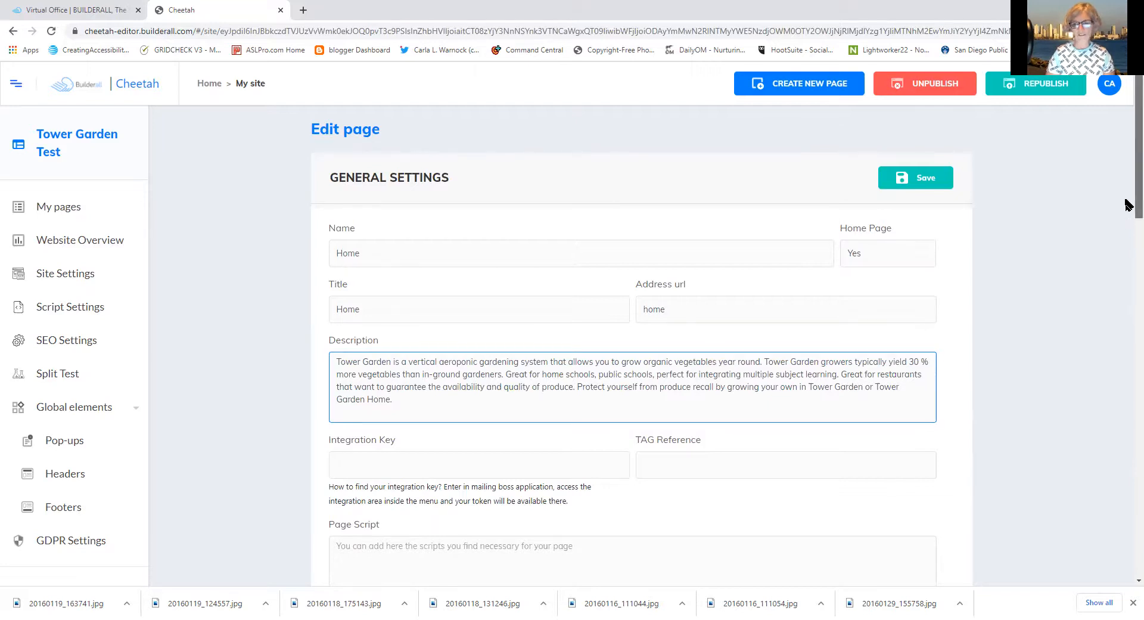
{"action": "scroll", "coordinate": [1128, 231], "scroll_direction": "down", "scroll_amount": 1}
{"action": "scroll", "coordinate": [1128, 231], "scroll_direction": "down", "scroll_amount": 2}
{"action": "left_click_drag", "start_coordinate": [1128, 255], "coordinate": [1126, 396]}
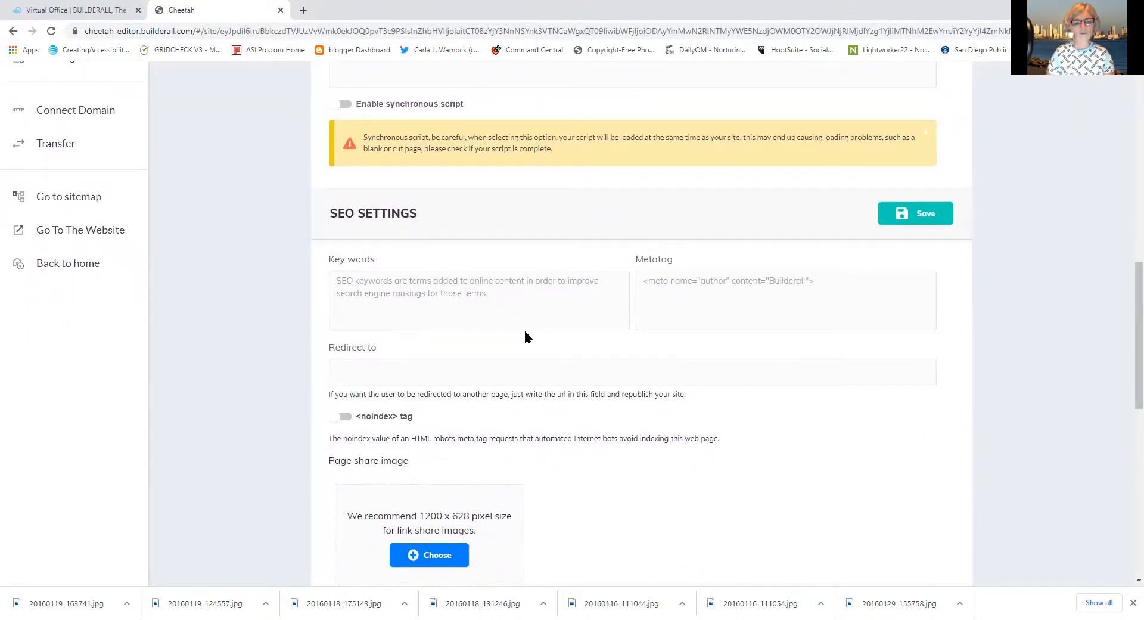
{"action": "left_click", "coordinate": [340, 285]}
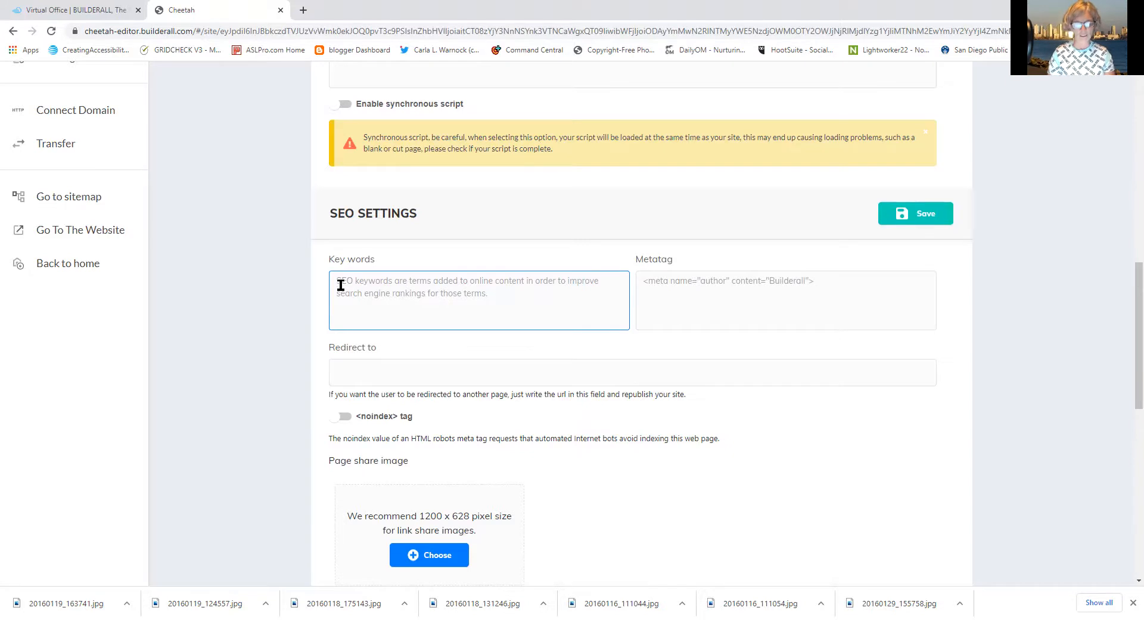
Enter Tower Garden and vertical gardening keywords in the SEO Key words box
{"action": "type", "text": "Twe"}
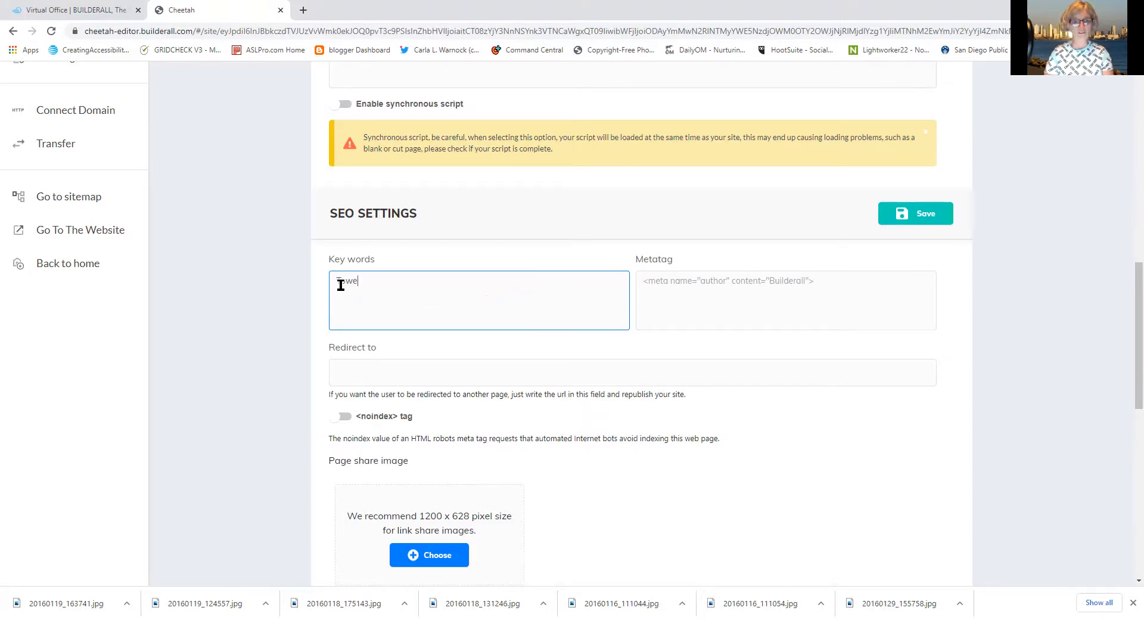
{"action": "type", "text": "er Gard"}
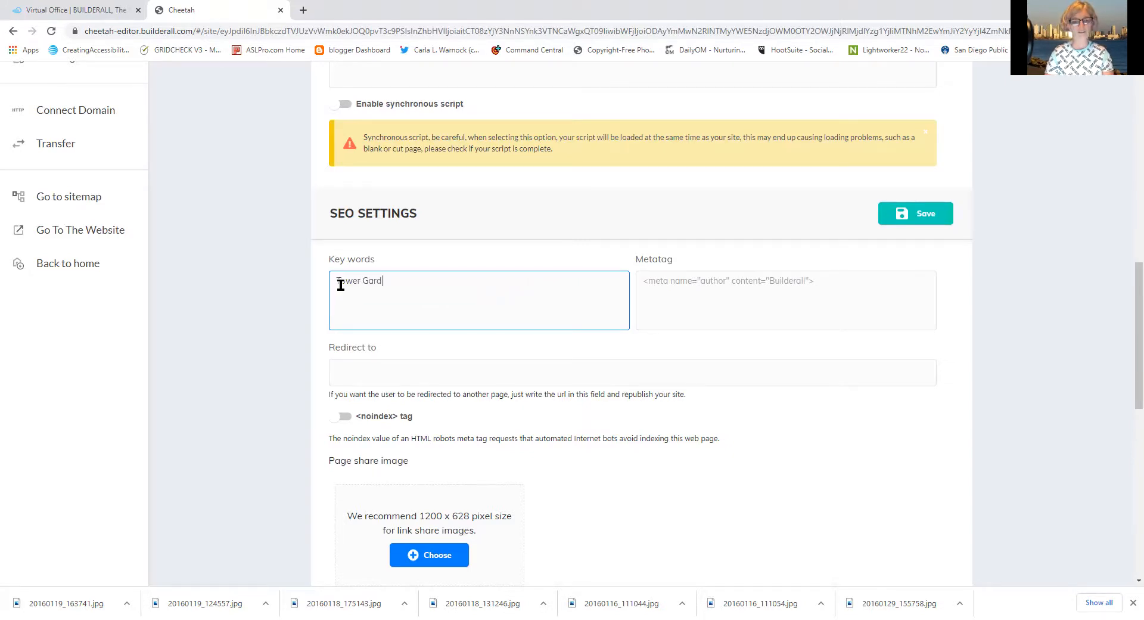
{"action": "type", "text": "ns"}
{"action": "key", "text": "BackSpace"}
{"action": "type", "text": ", Tower Gardens "}
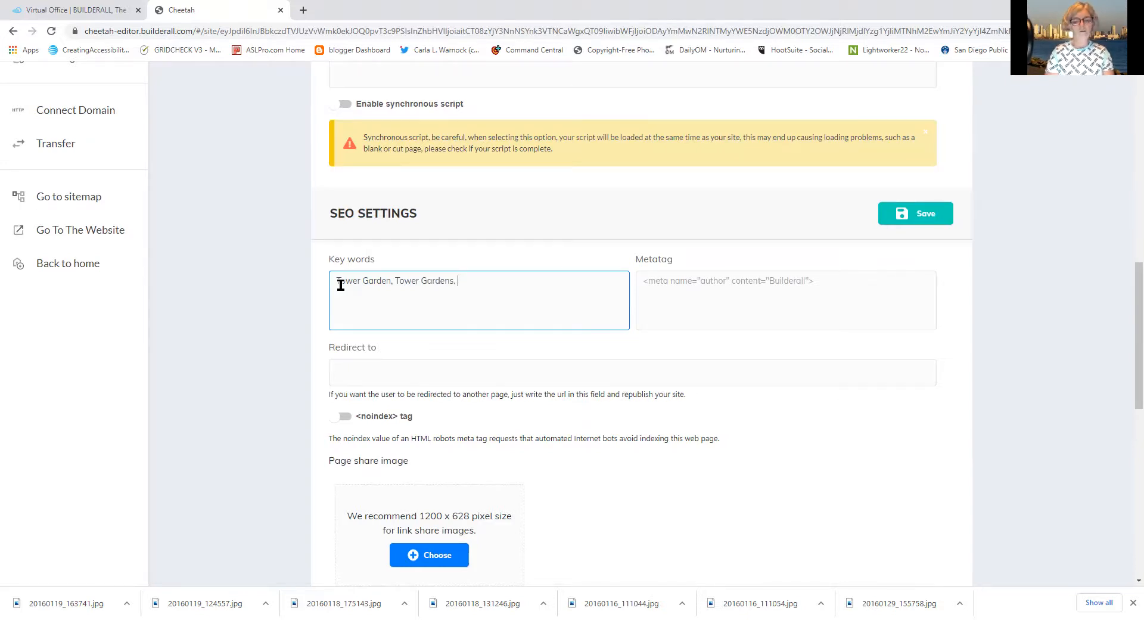
{"action": "type", "text": " ver"}
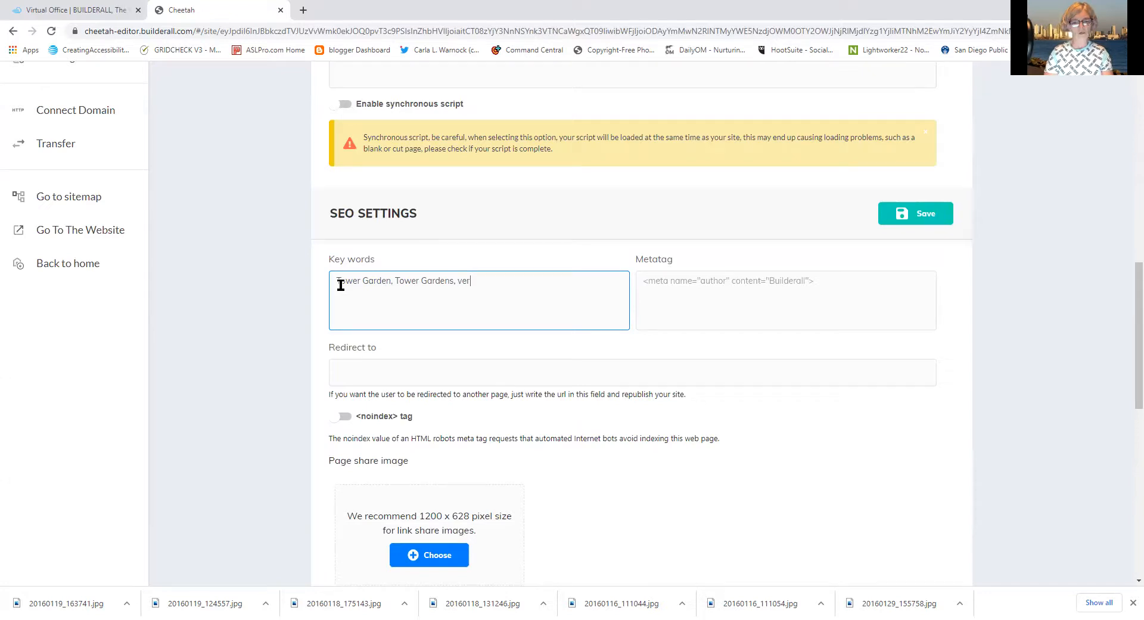
{"action": "type", "text": "tical Garden, Ve"}
{"action": "type", "text": "t"}
{"action": "type", "text": "rtical Ga"}
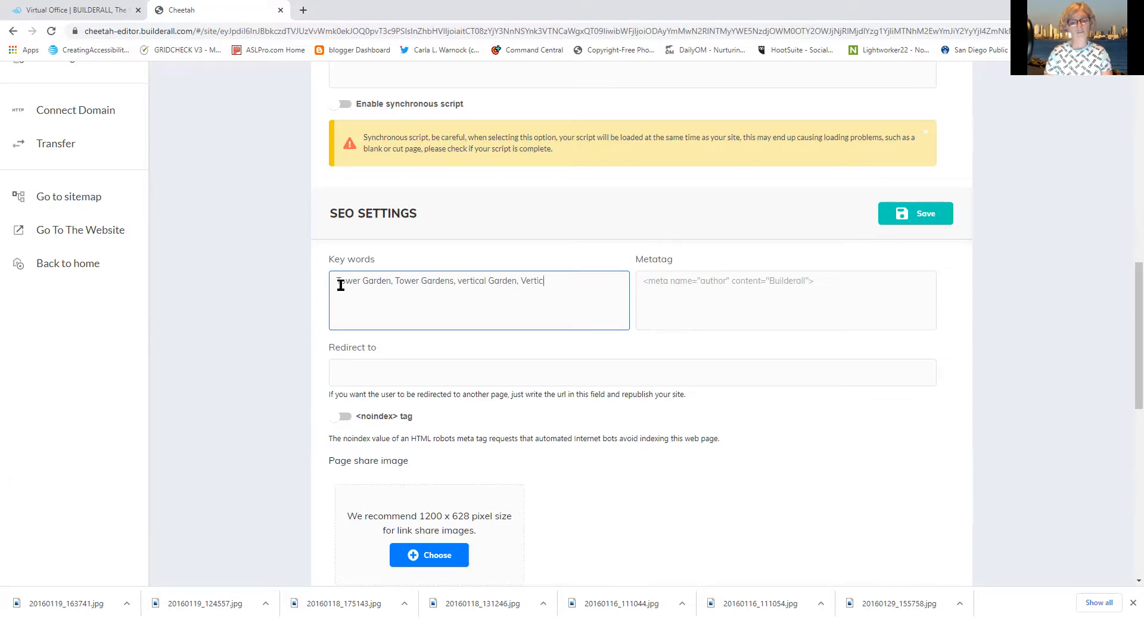
{"action": "type", "text": "rdening"}
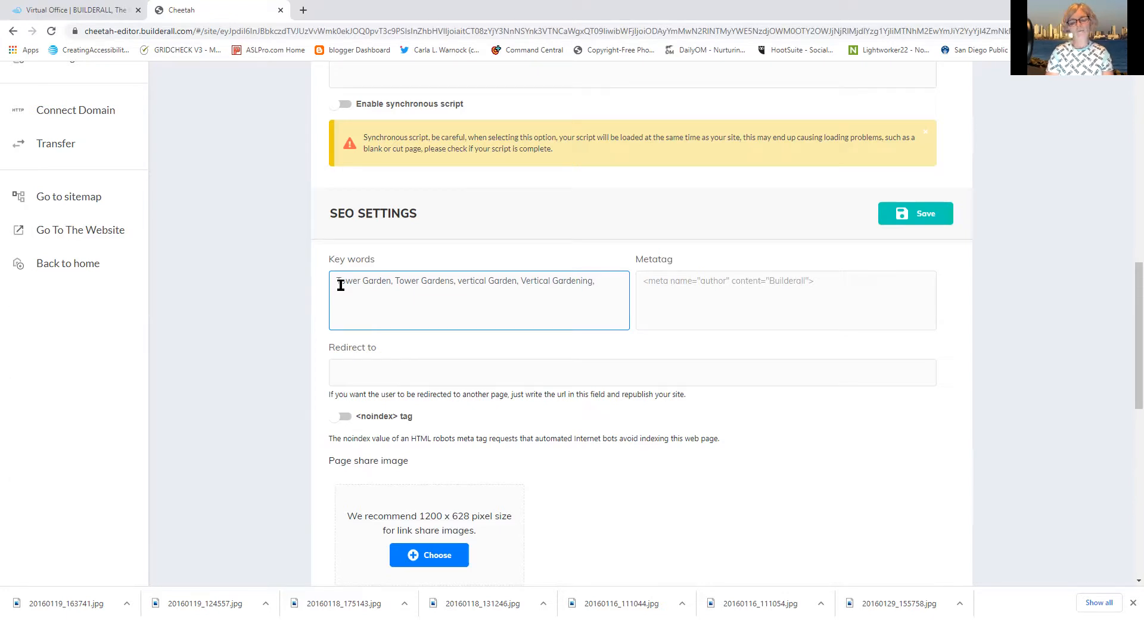
Add Indoor Gardening, Organic gardening, aeroponic garden and aeroponic gardening keywords
{"action": "type", "text": ", Indoo"}
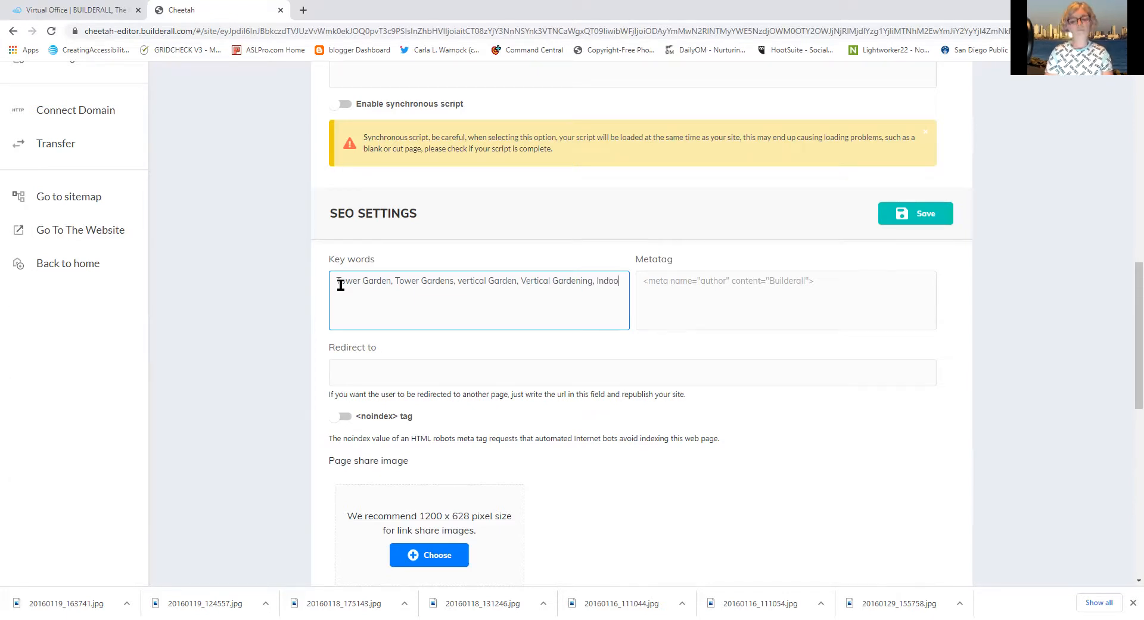
{"action": "type", "text": "r Gar"}
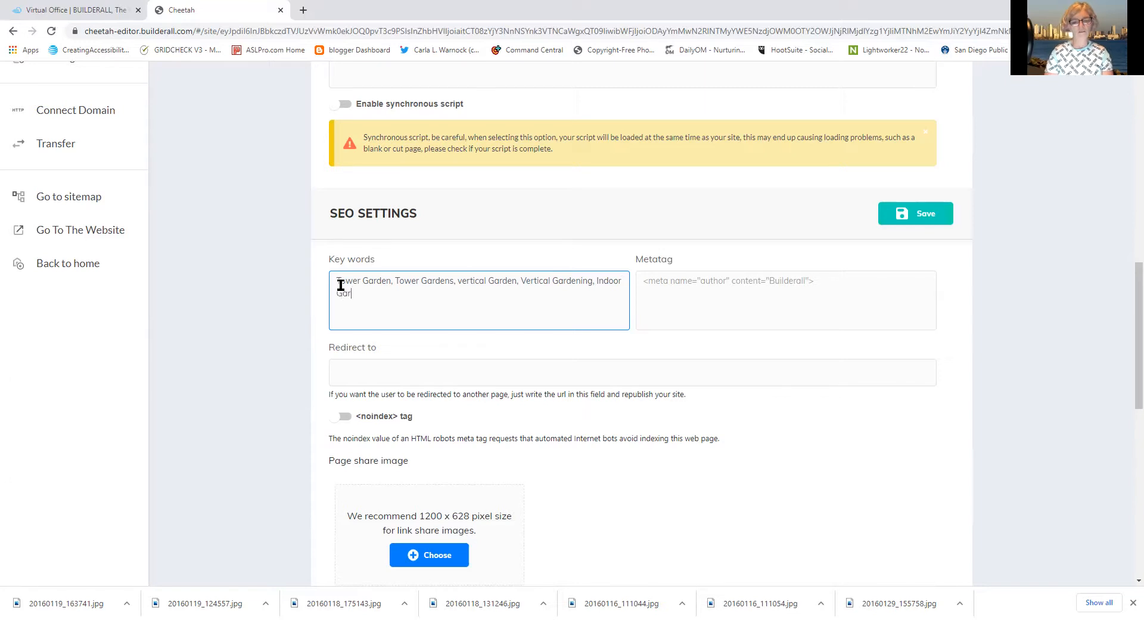
{"action": "type", "text": "dening, Organic "}
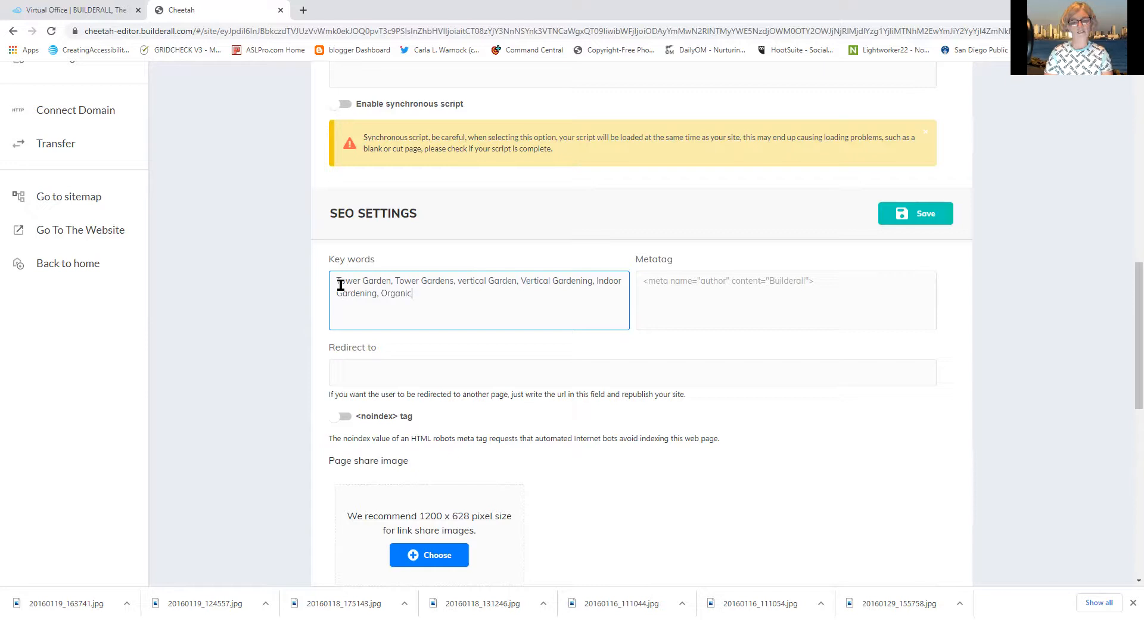
{"action": "type", "text": "gardening, aeropoinic"}
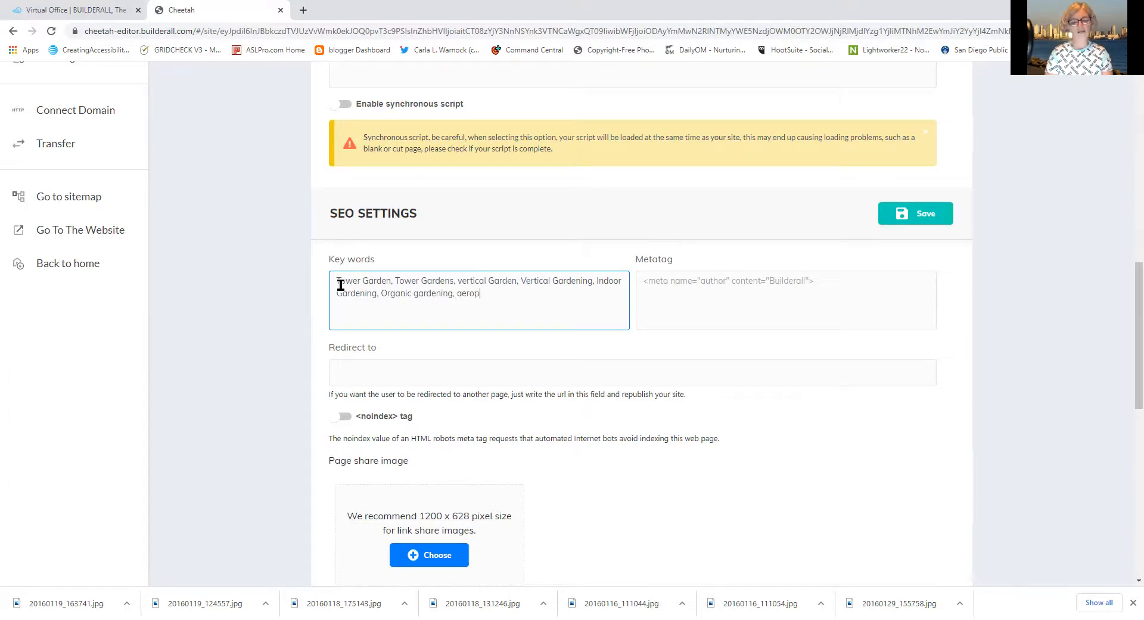
{"action": "key", "text": "BackSpace"}
{"action": "key", "text": "BackSpace"}
{"action": "key", "text": "BackSpace"}
{"action": "key", "text": "BackSpace"}
{"action": "key", "text": "BackSpace"}
{"action": "key", "text": "BackSpace"}
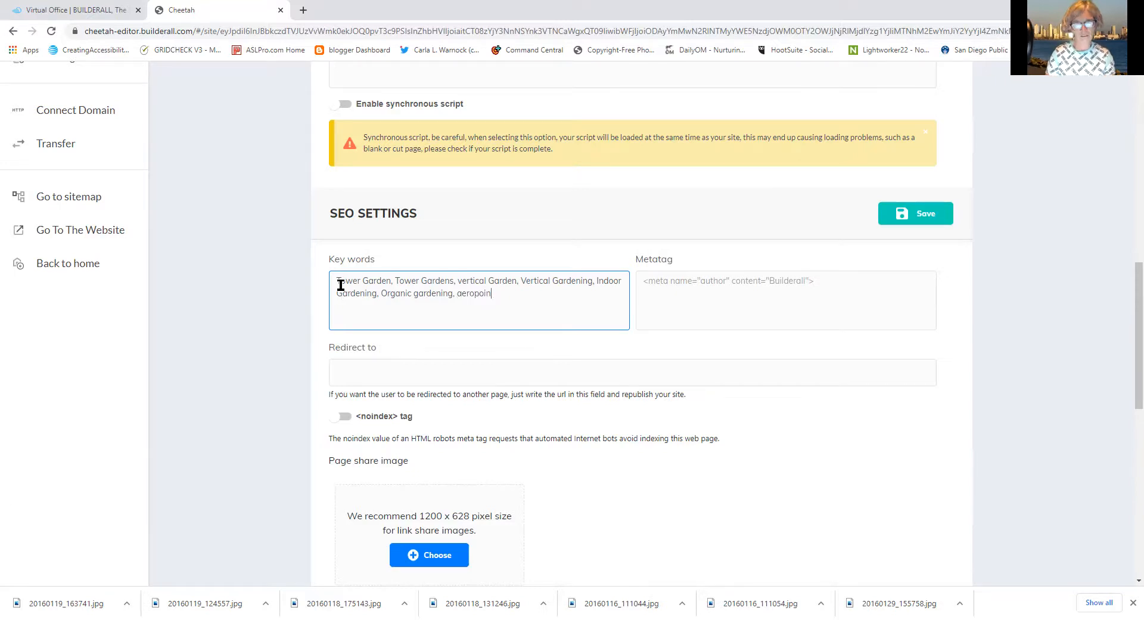
{"action": "type", "text": "onic "}
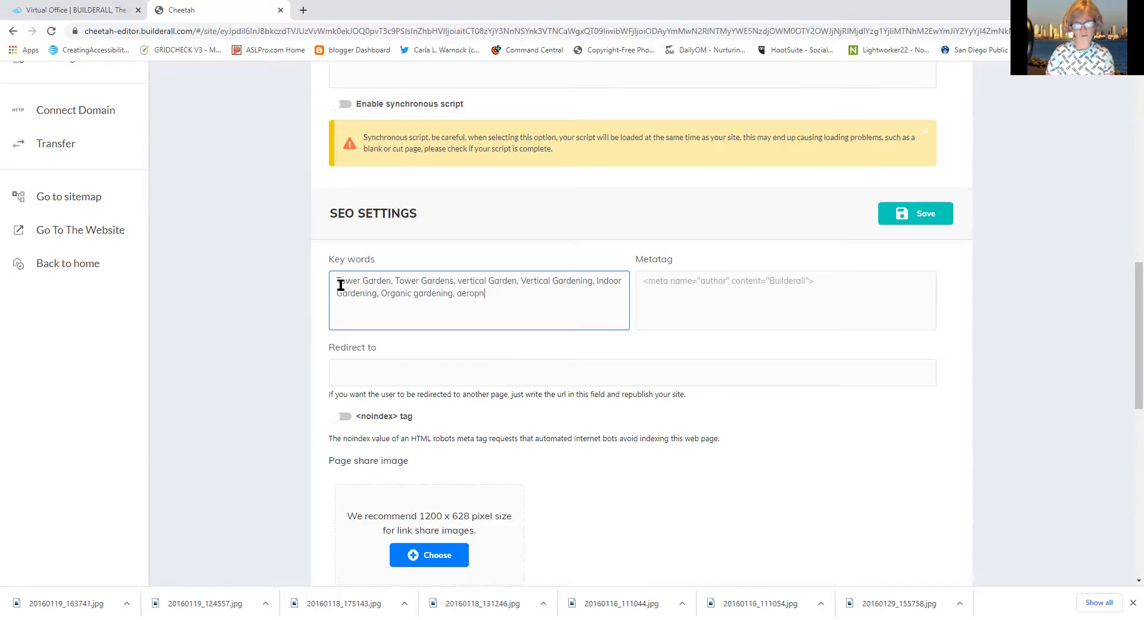
{"action": "type", "text": "gad"}
{"action": "key", "text": "BackSpace"}
{"action": "type", "text": "rden"}
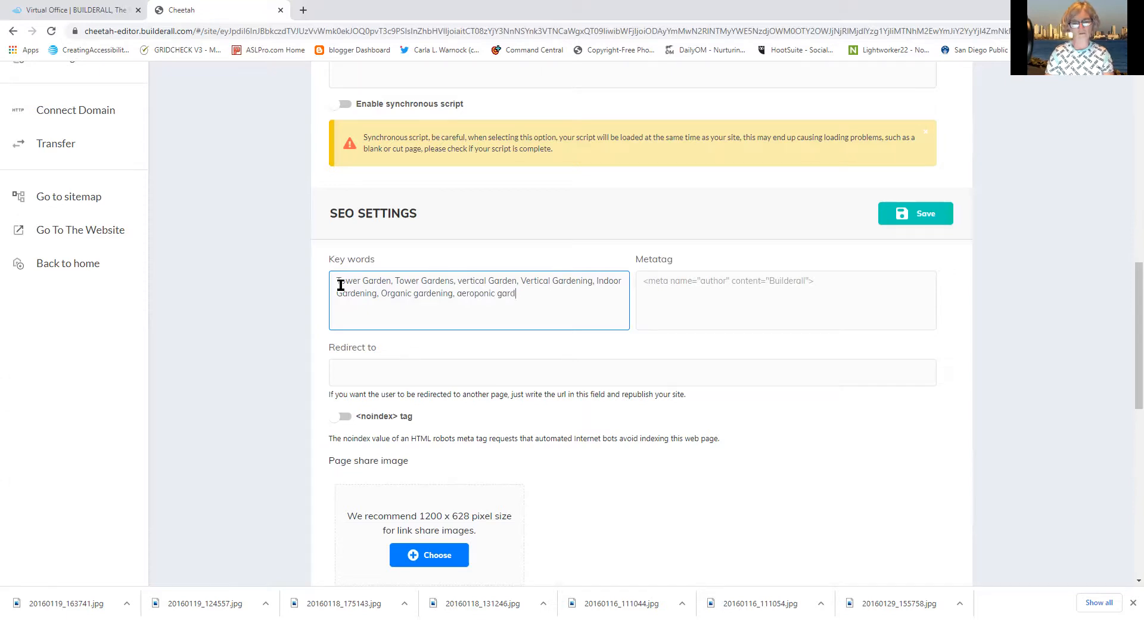
{"action": "type", "text": "Aeropol"}
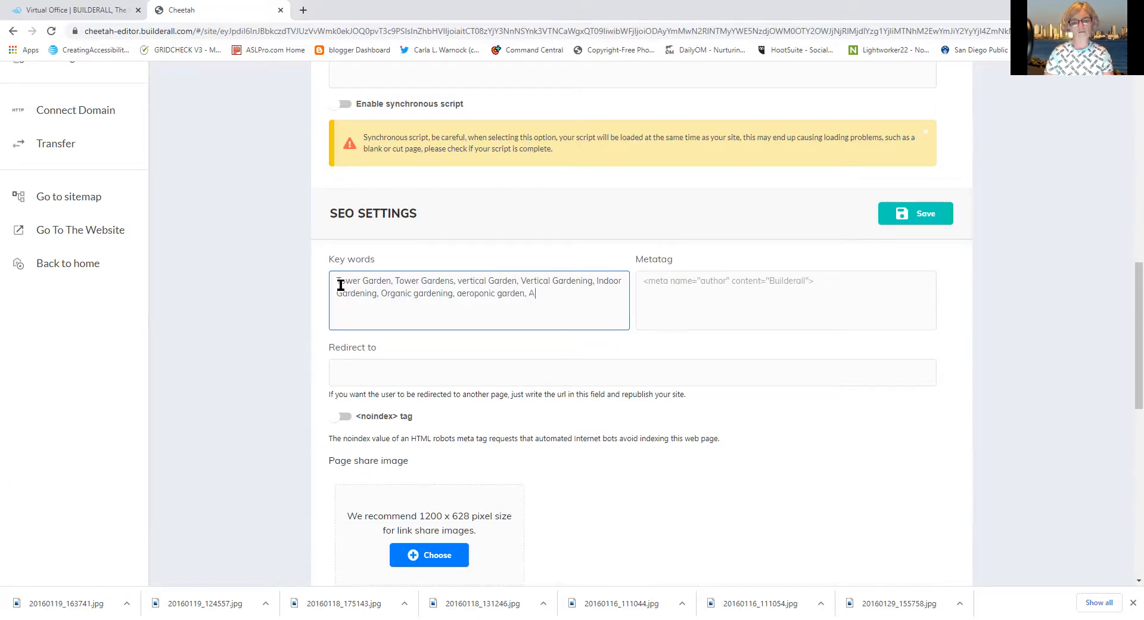
{"action": "type", "text": "n"}
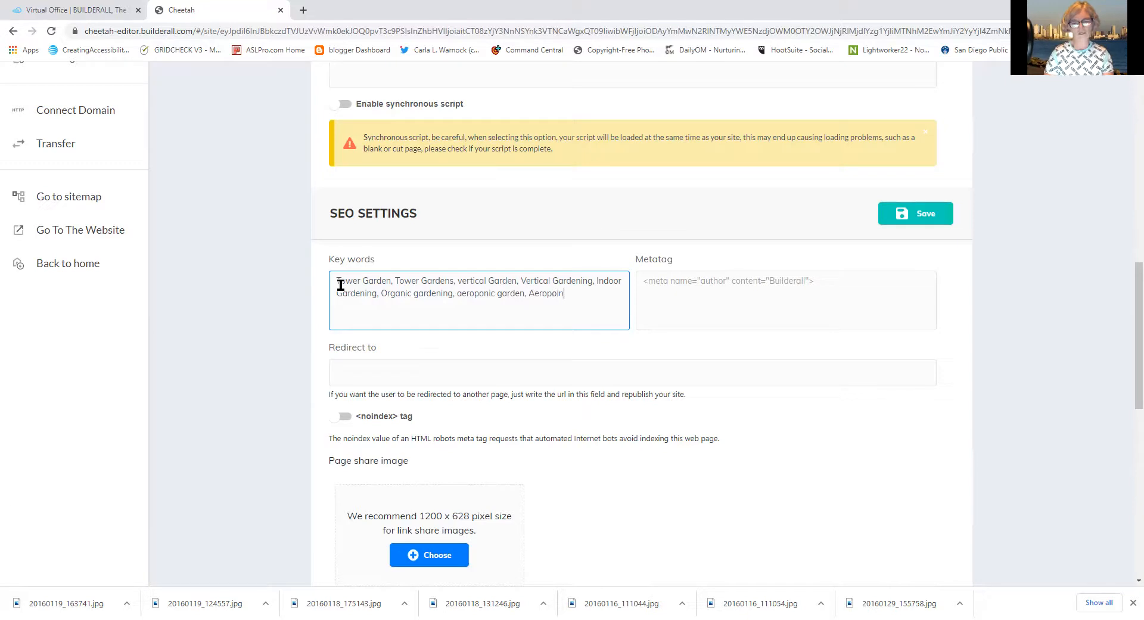
{"action": "key", "text": "BackSpace"}
{"action": "key", "text": "BackSpace"}
{"action": "key", "text": "BackSpace"}
{"action": "type", "text": "onic gardin"}
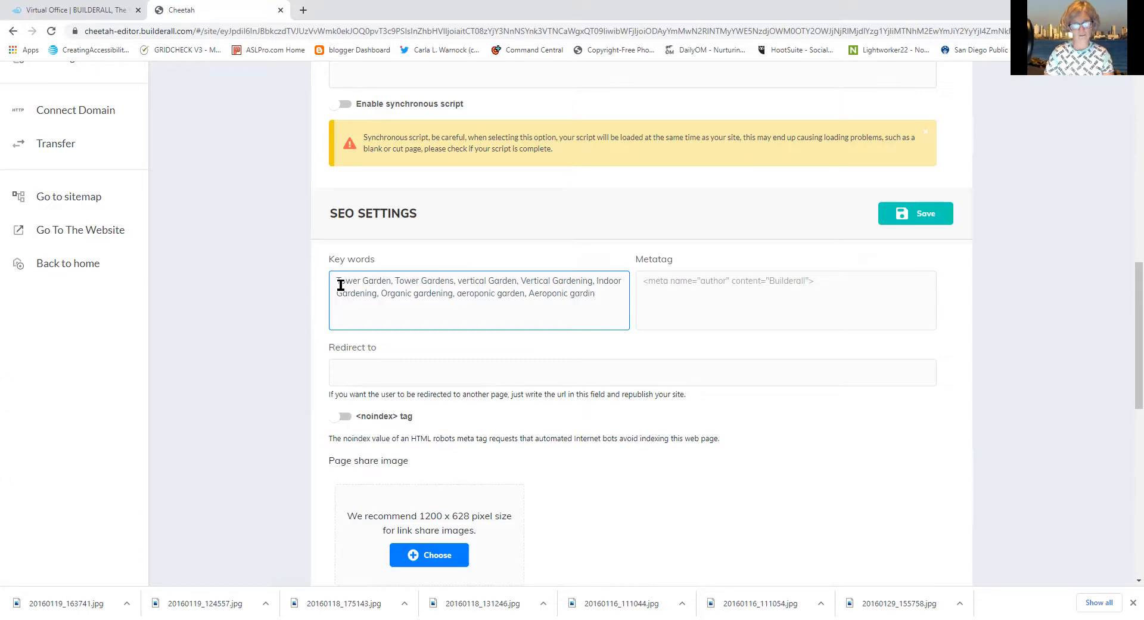
{"action": "key", "text": "BackSpace"}
{"action": "type", "text": "ed"}
{"action": "key", "text": "BackSpace"}
{"action": "key", "text": "BackSpace"}
{"action": "type", "text": "ning"}
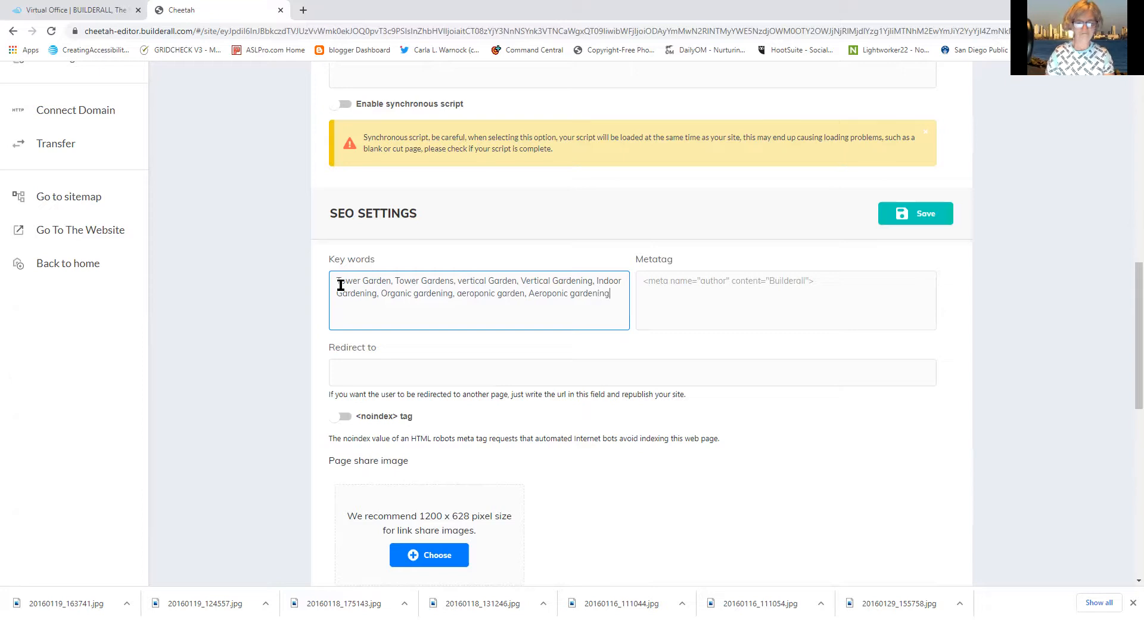
{"action": "left_click", "coordinate": [535, 293]}
{"action": "key", "text": "BackSpace"}
{"action": "type", "text": "a"}
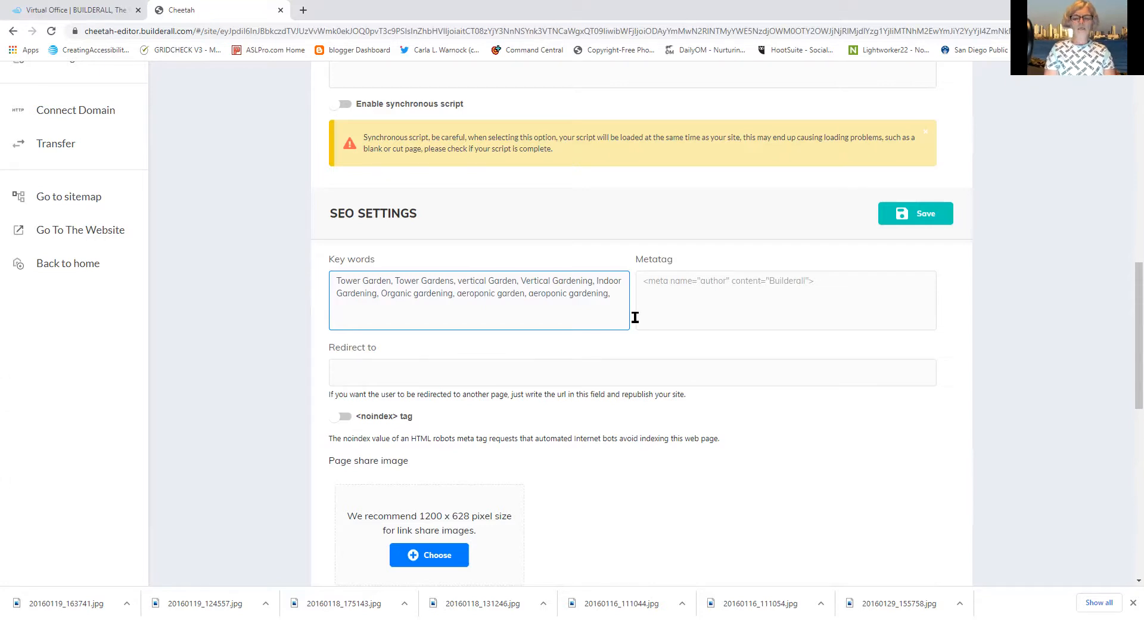
Append 'patio gardening, sustainable gardening,' to the SEO key words
{"action": "type", "text": "pation g"}
{"action": "key", "text": "BackSpace"}
{"action": "key", "text": "BackSpace"}
{"action": "key", "text": "BackSpace"}
{"action": "type", "text": "gardening"}
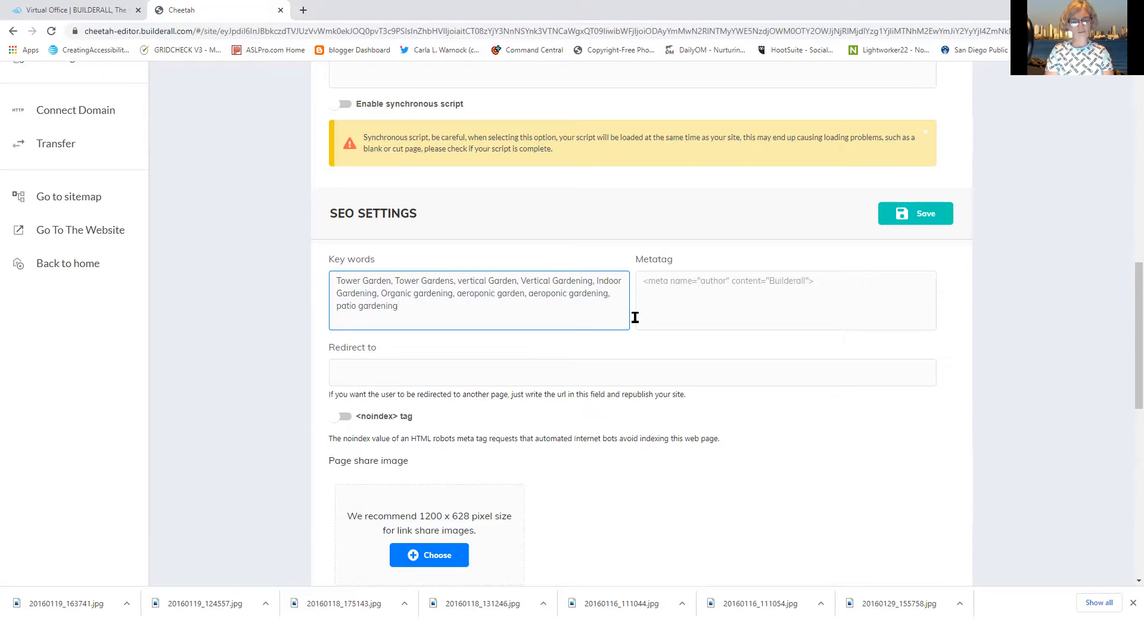
{"action": "type", "text": "gardening, sustainable gardening,"}
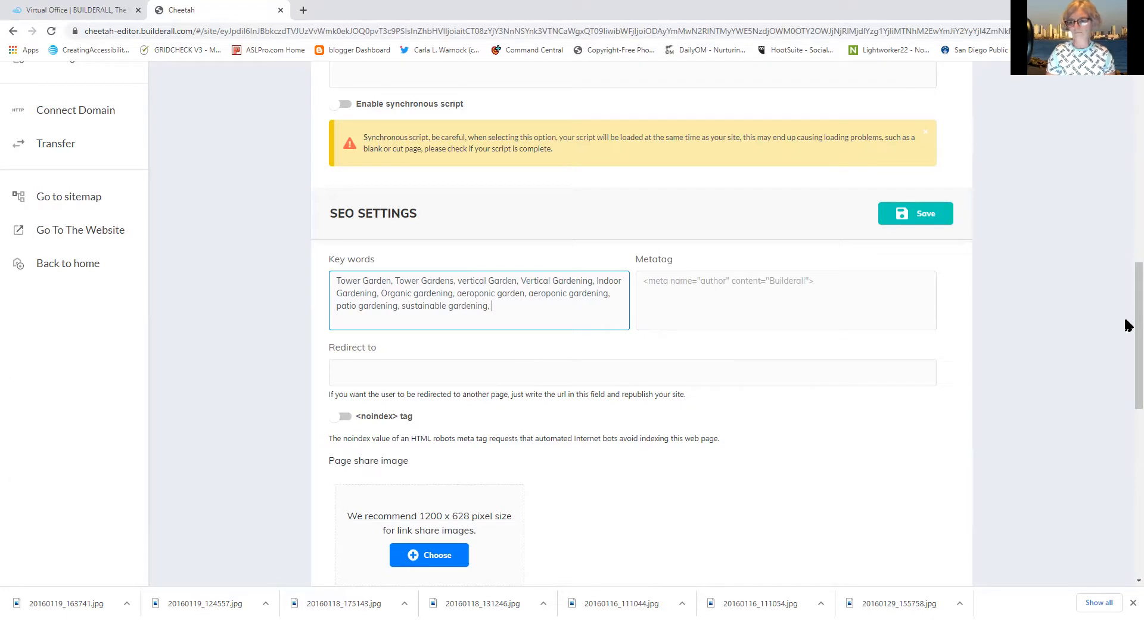
Check the Desktop header dropdown in Header Settings, which offers only No header selected
{"action": "left_click_drag", "start_coordinate": [1126, 327], "coordinate": [1126, 441]}
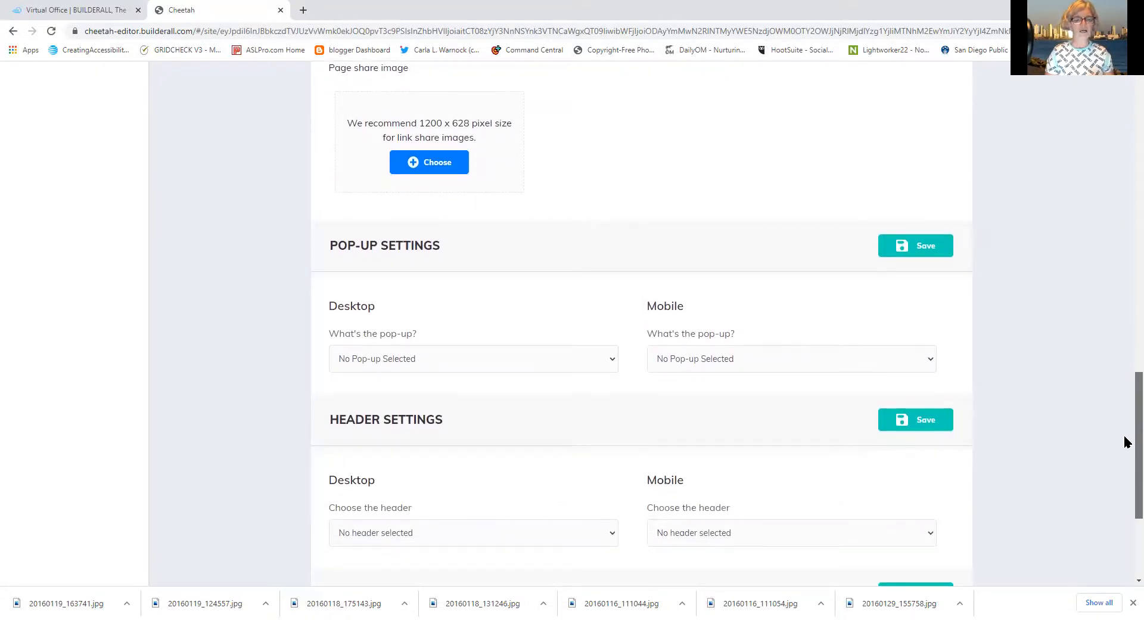
{"action": "left_click_drag", "start_coordinate": [1126, 441], "coordinate": [1121, 466]}
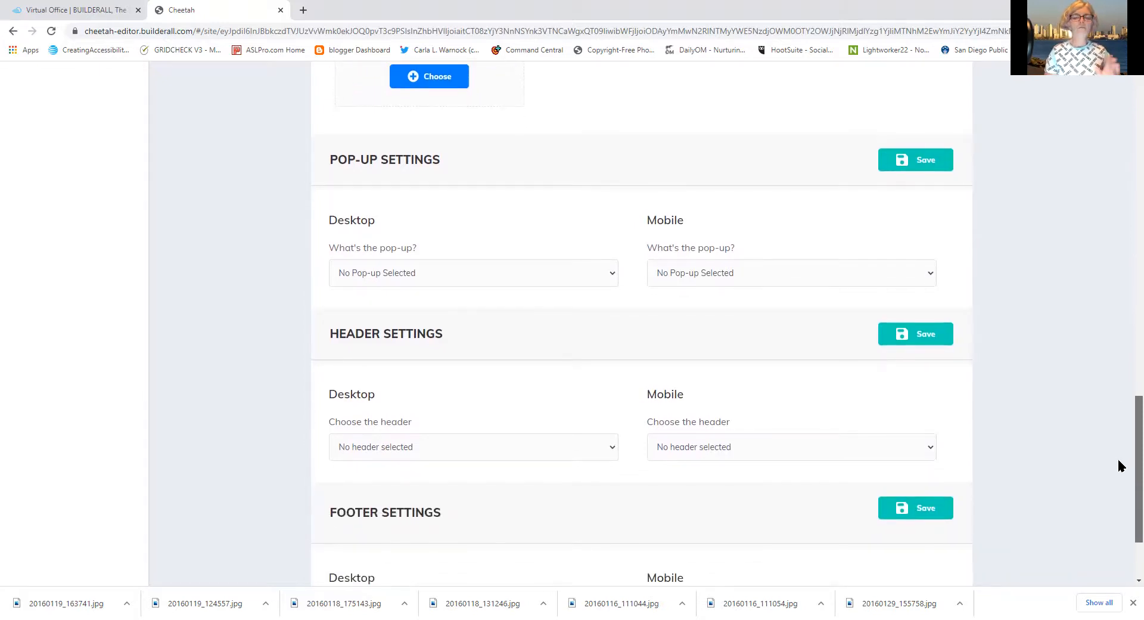
{"action": "scroll", "coordinate": [1117, 458], "scroll_direction": "up", "scroll_amount": 1}
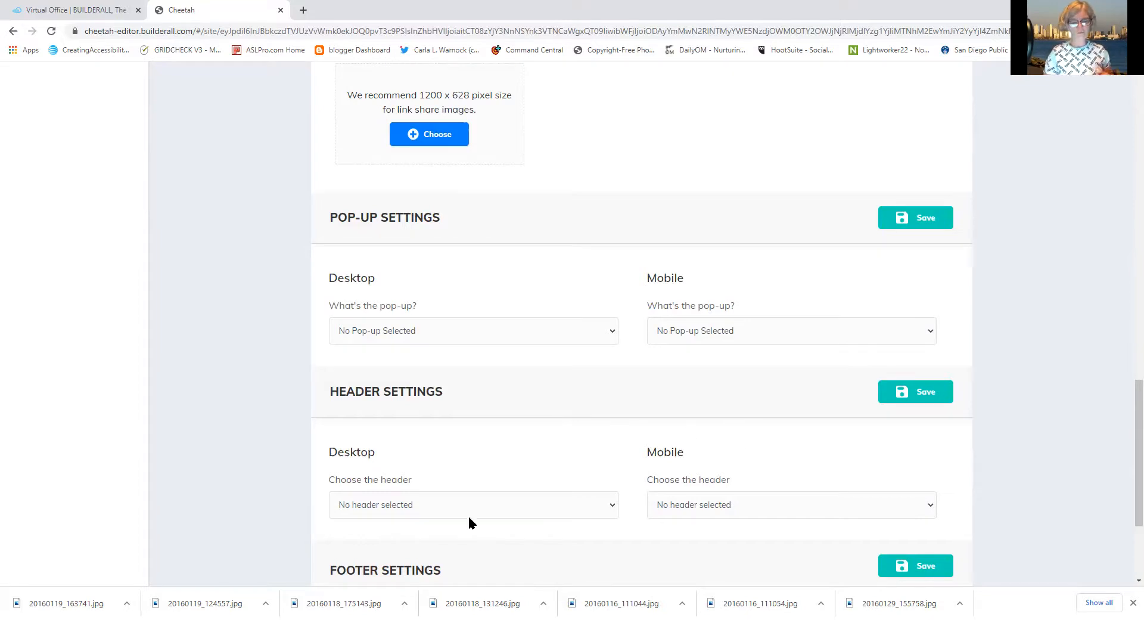
{"action": "left_click", "coordinate": [447, 505]}
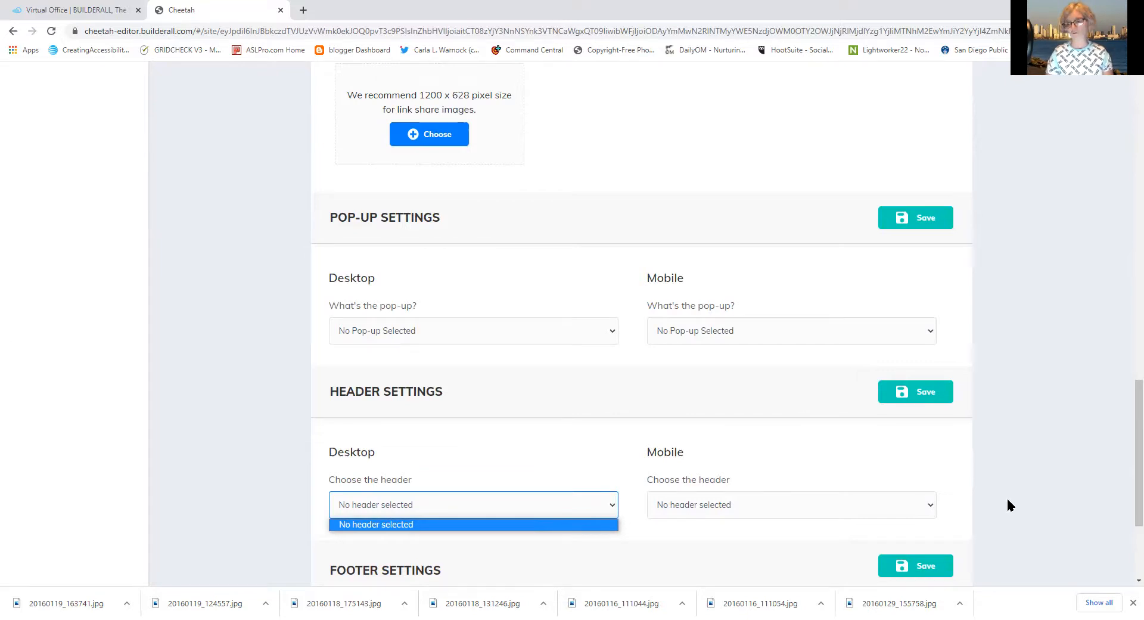
Keep No header for the desktop header and save the page settings
{"action": "left_click", "coordinate": [1126, 475]}
{"action": "left_click_drag", "start_coordinate": [1126, 475], "coordinate": [1126, 530]}
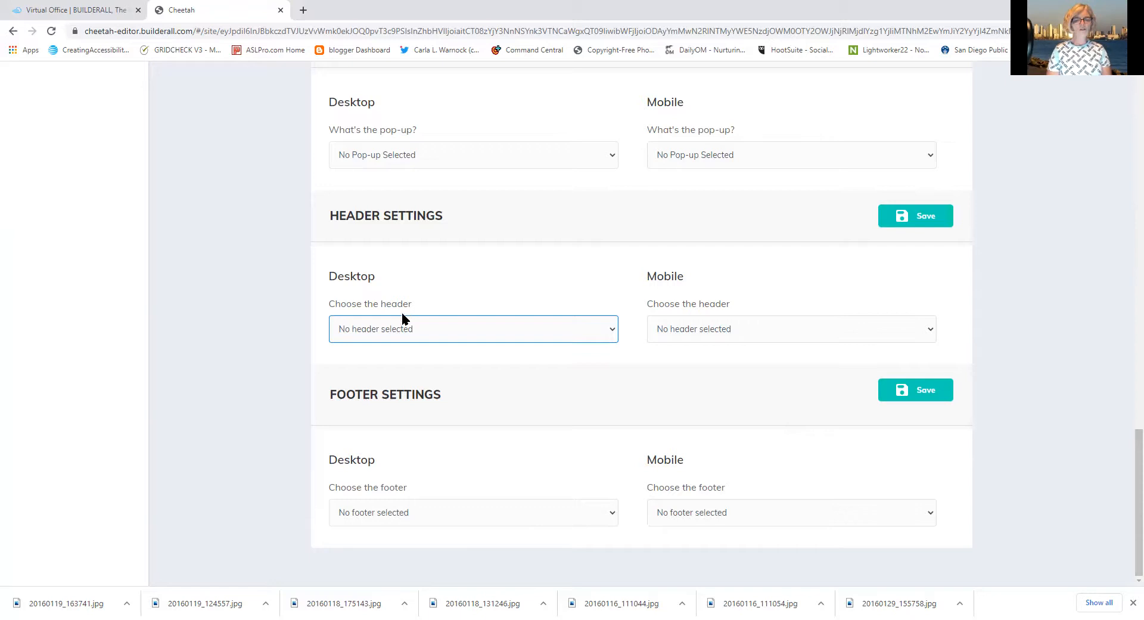
{"action": "left_click", "coordinate": [565, 329]}
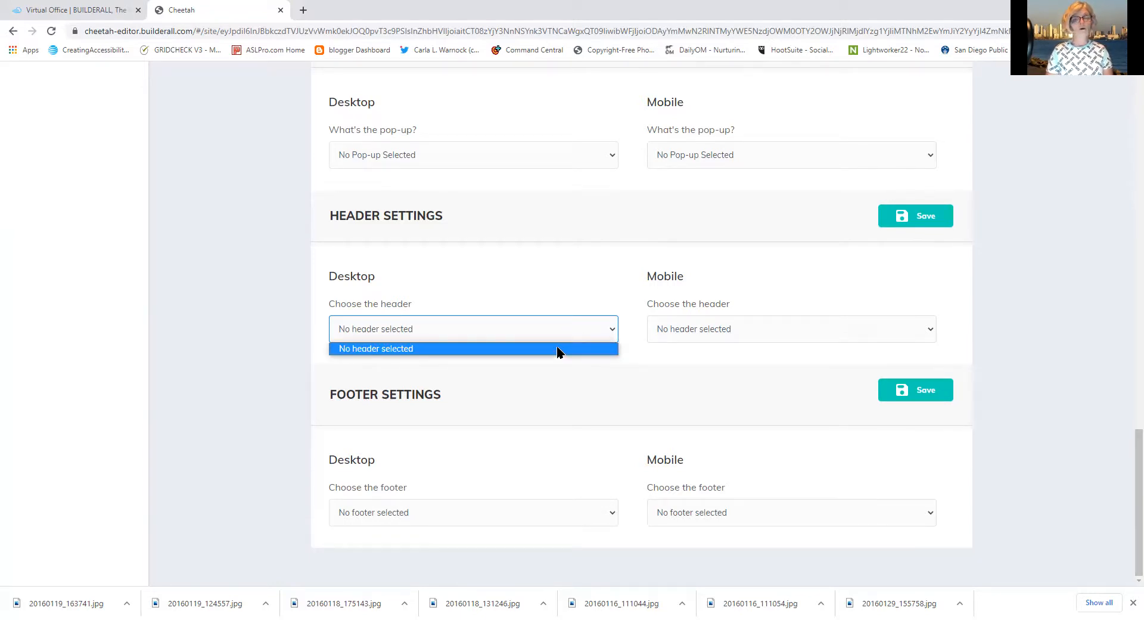
{"action": "left_click", "coordinate": [557, 348]}
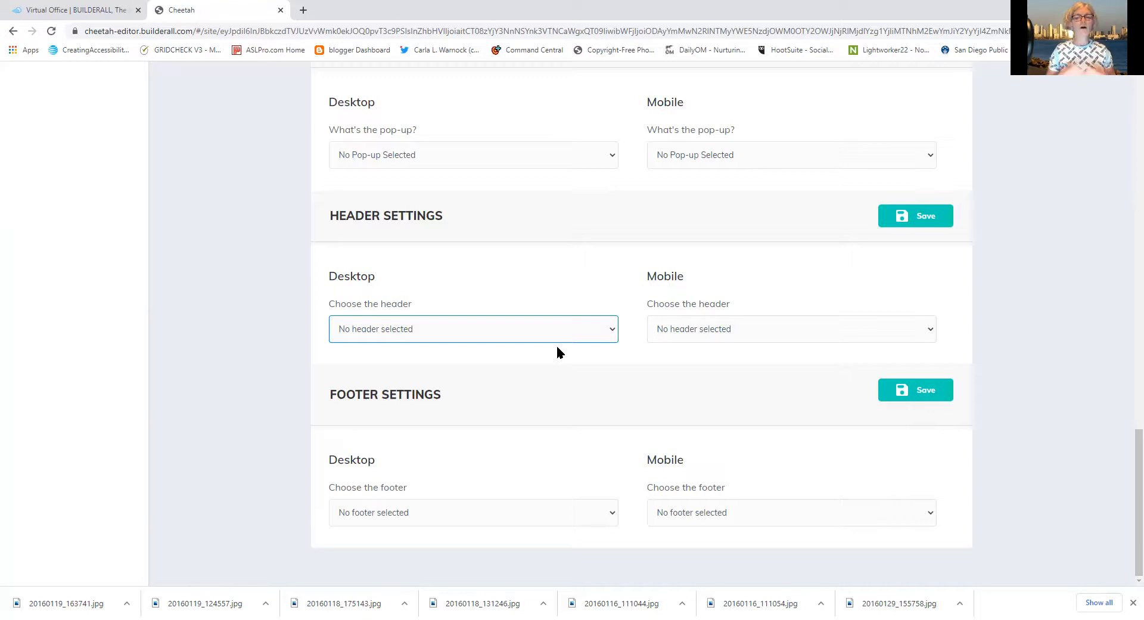
{"action": "left_click", "coordinate": [926, 389]}
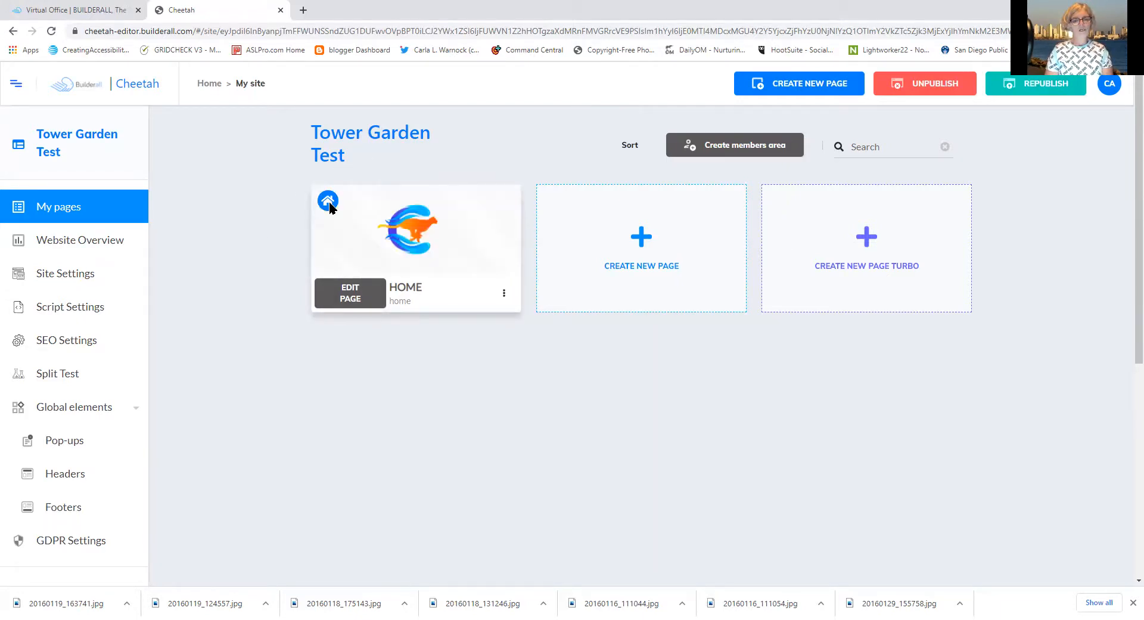
Re-save the HOME page's settings, then open a blank Add New Page form
{"action": "mouse_move", "coordinate": [331, 215]}
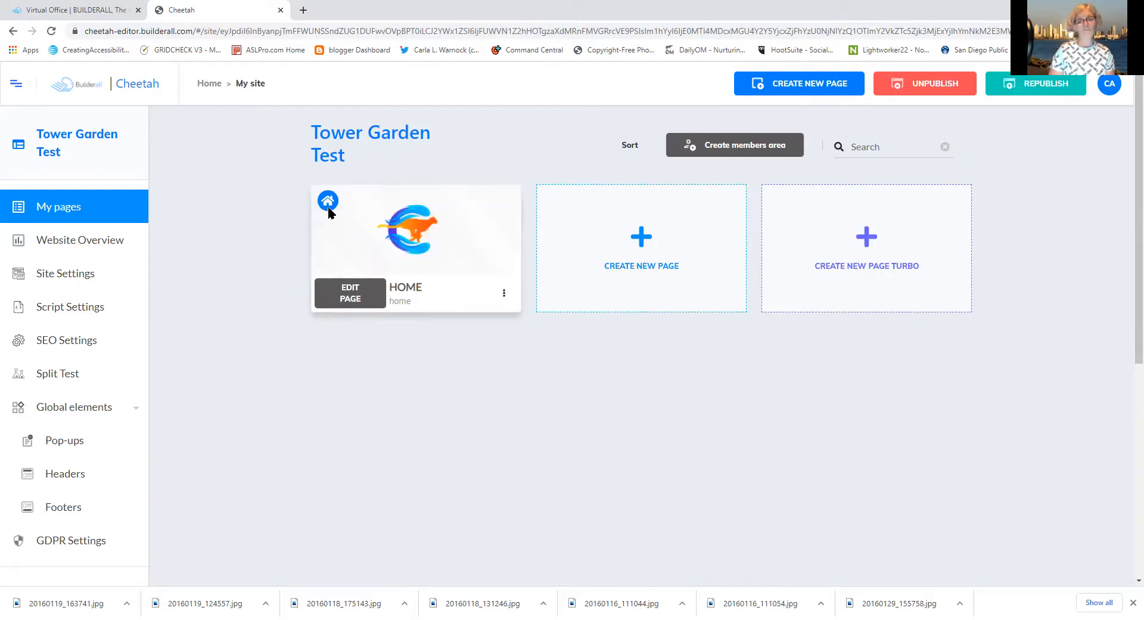
{"action": "left_click", "coordinate": [504, 294]}
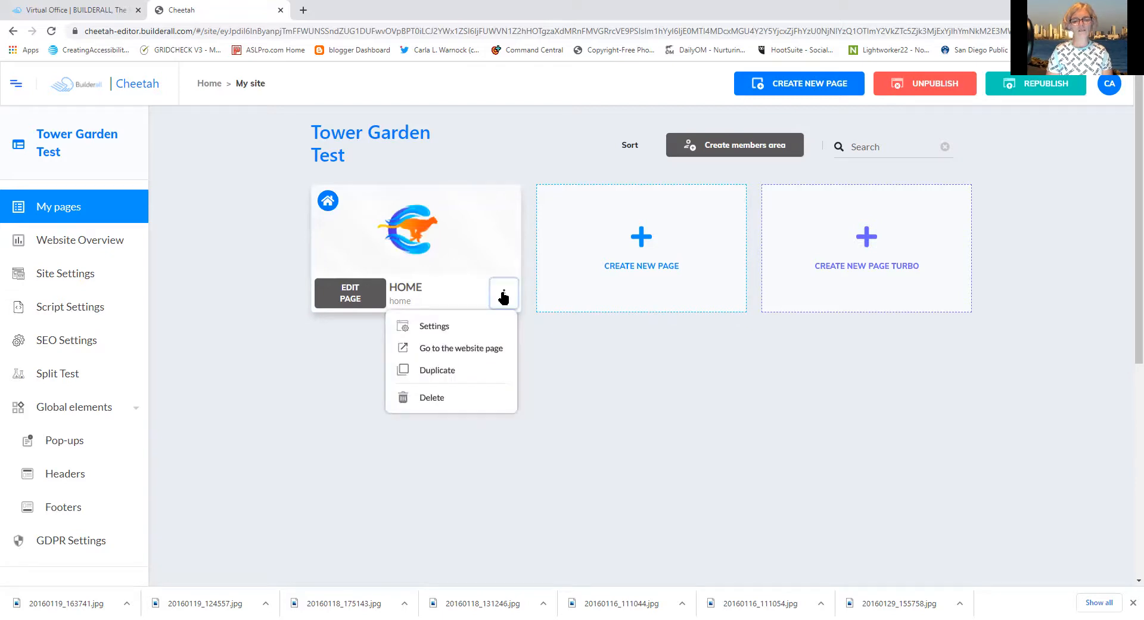
{"action": "left_click", "coordinate": [433, 327]}
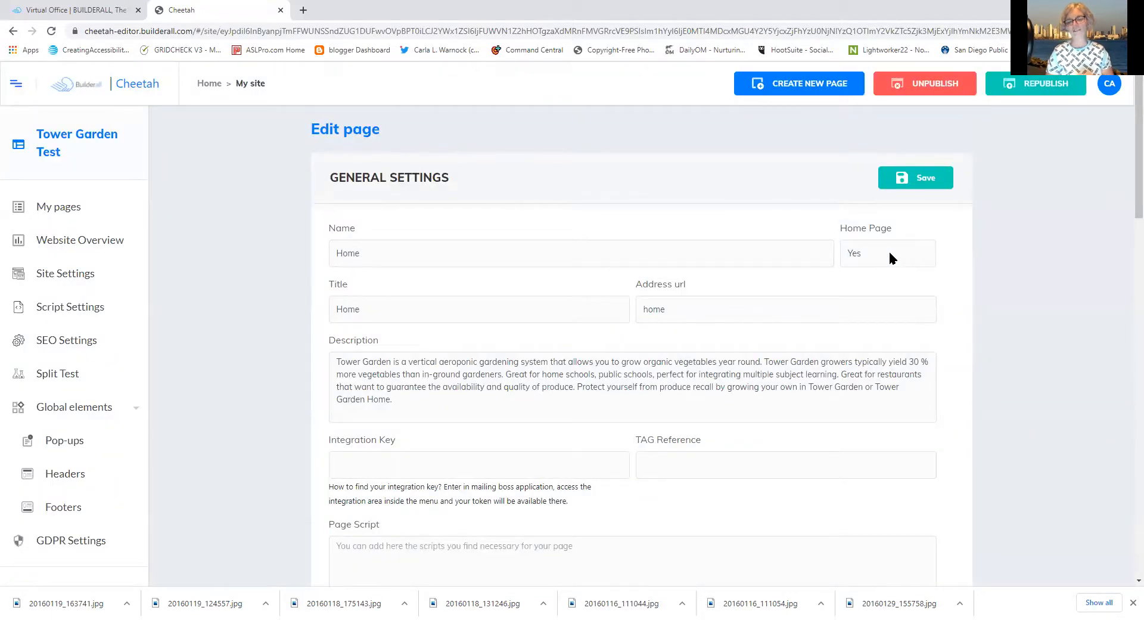
{"action": "left_click", "coordinate": [934, 176]}
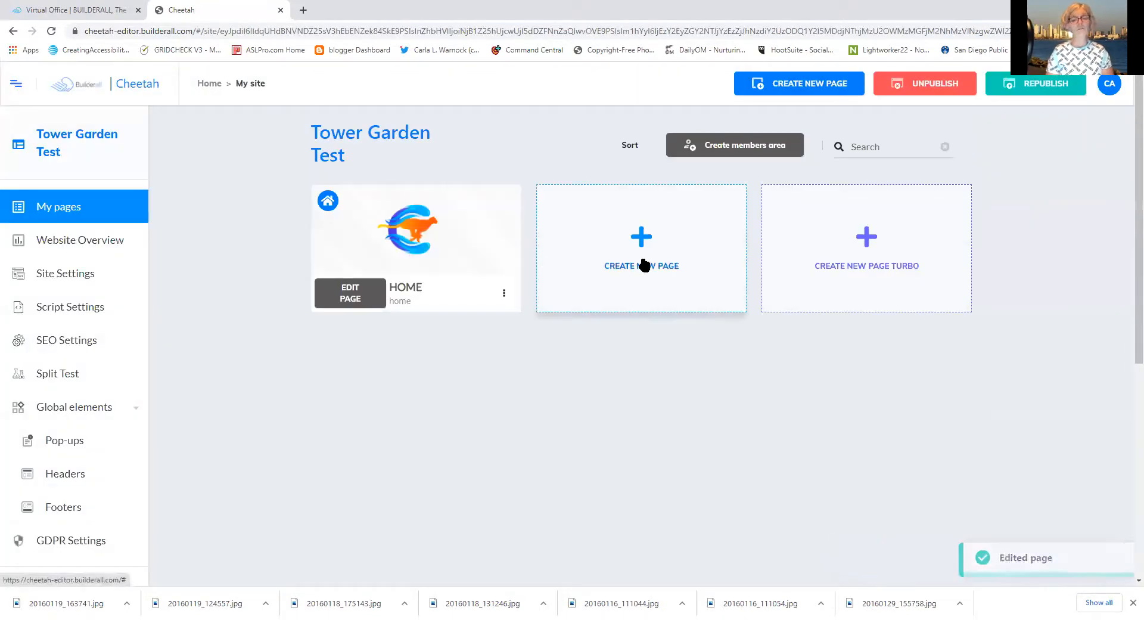
{"action": "left_click", "coordinate": [646, 263]}
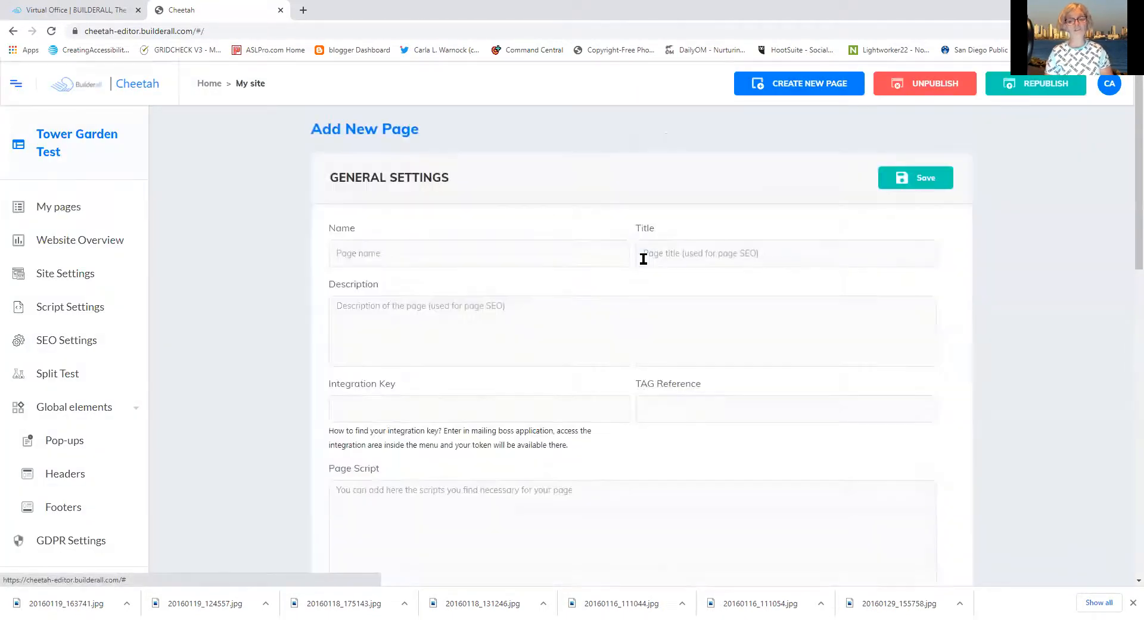
Enter 'Thank You' as the new page's name and scroll to Page Template
{"action": "left_click", "coordinate": [587, 254]}
{"action": "type", "text": "Thank You"}
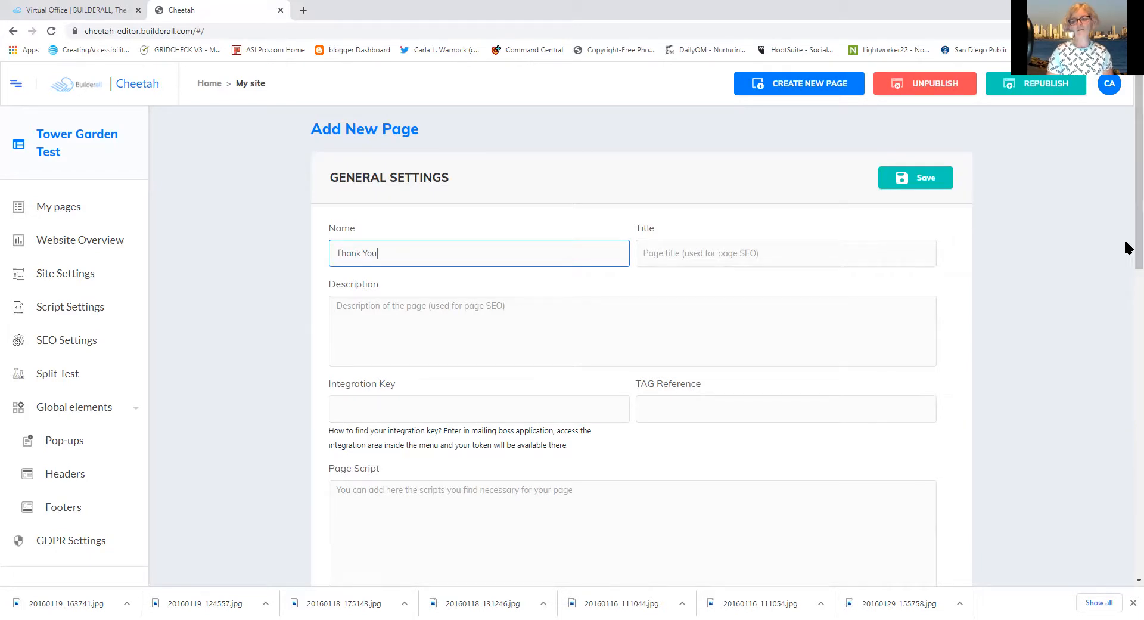
{"action": "left_click_drag", "start_coordinate": [1128, 247], "coordinate": [1126, 484]}
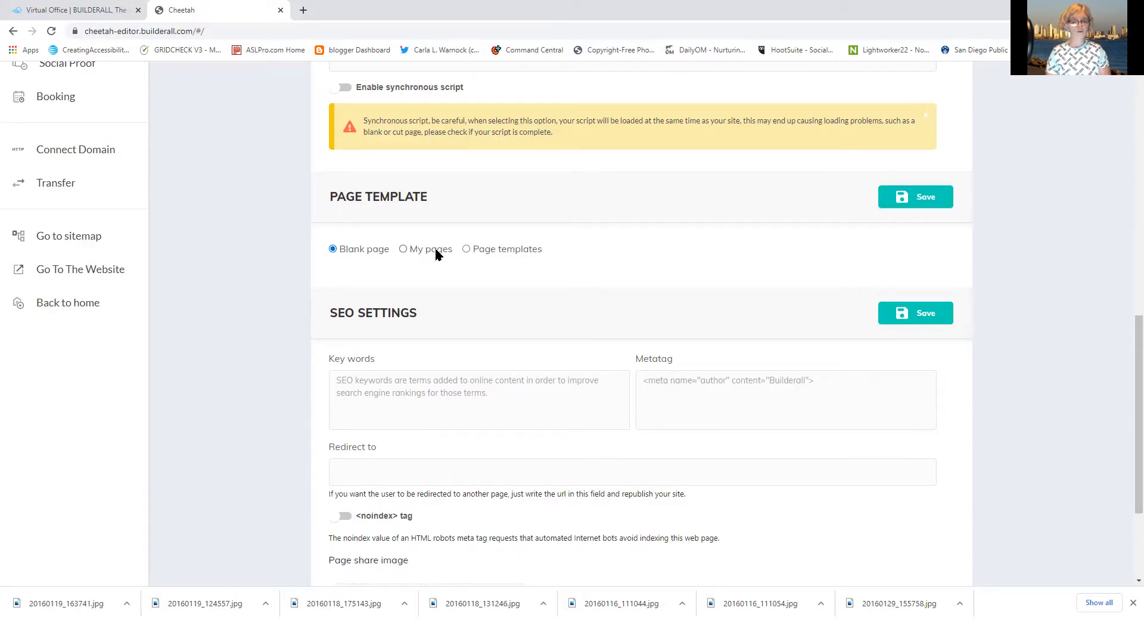
Try the My pages source with the radical gratitude site, then browse Page templates
{"action": "left_click", "coordinate": [404, 248]}
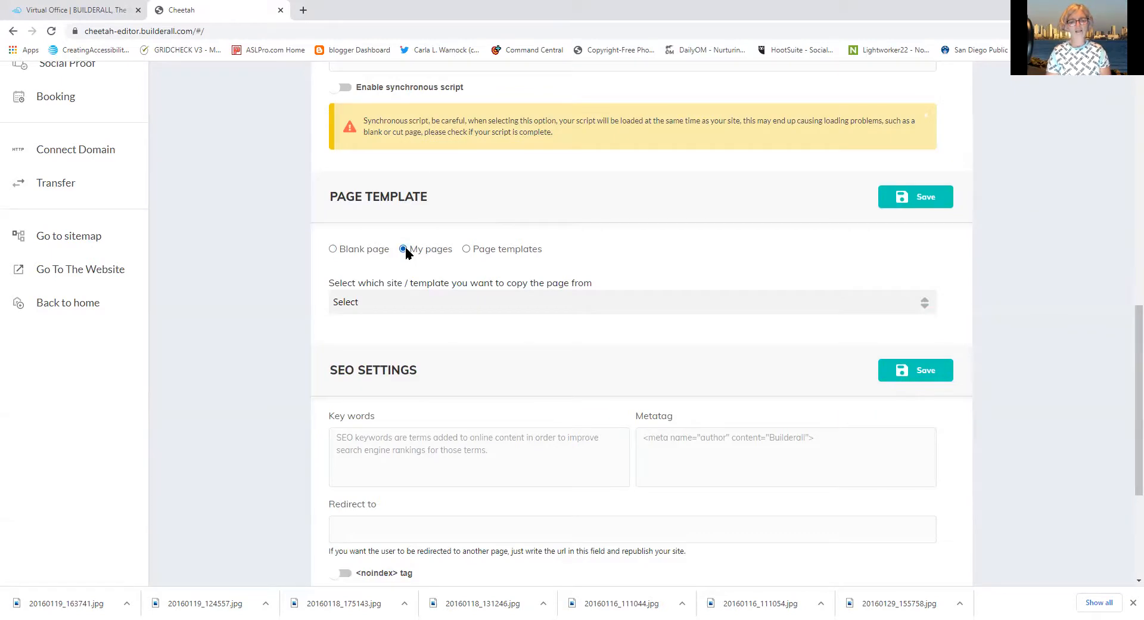
{"action": "left_click", "coordinate": [924, 309]}
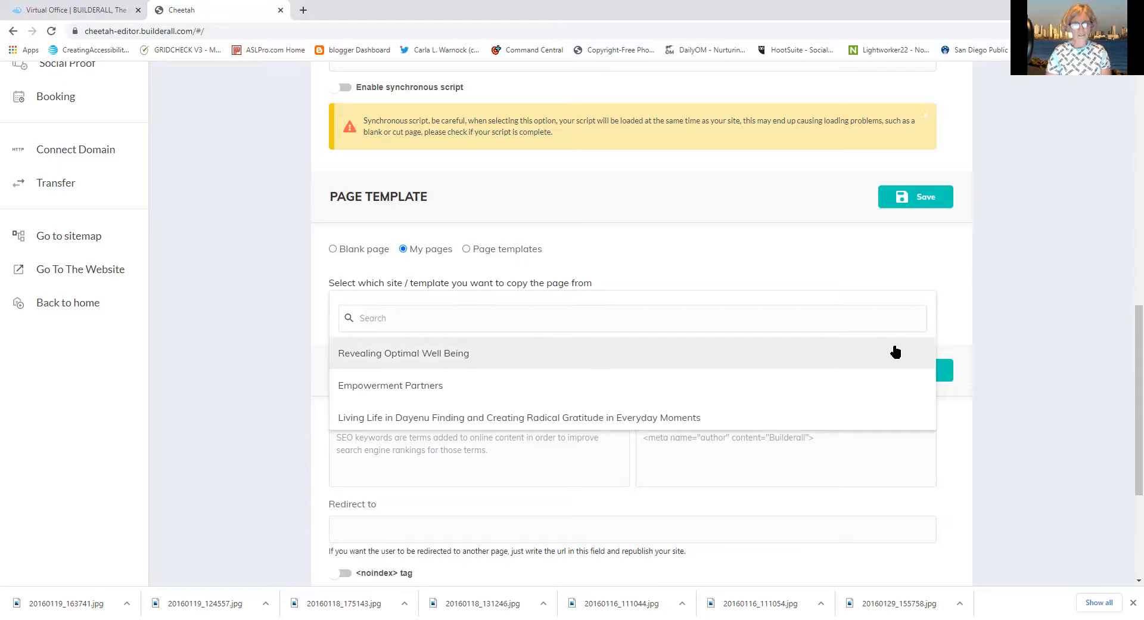
{"action": "left_click", "coordinate": [916, 416]}
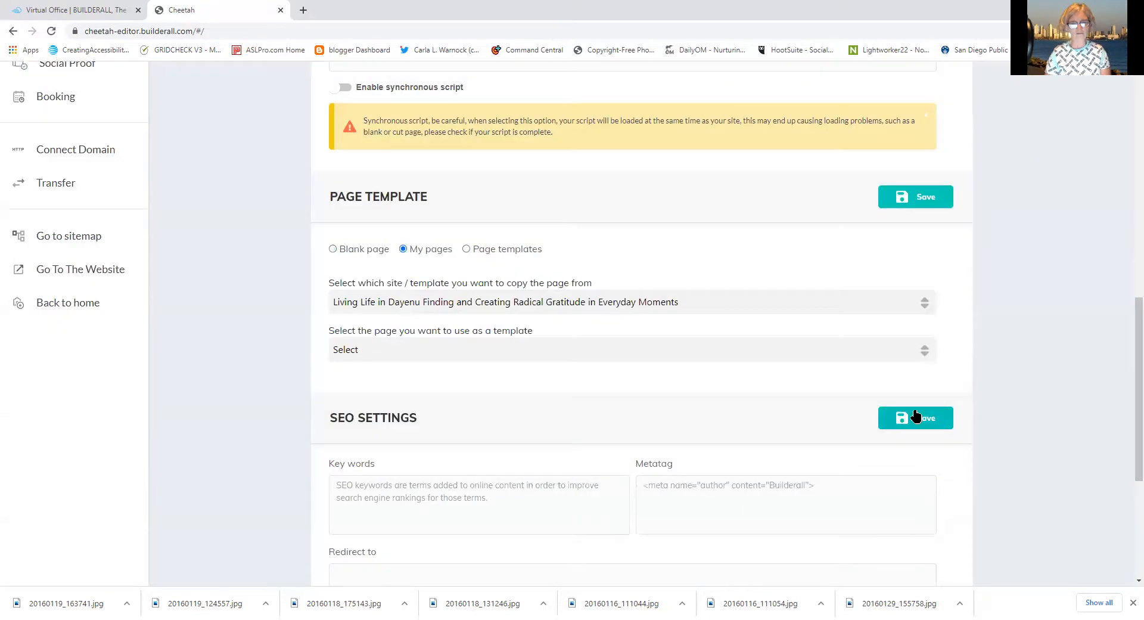
{"action": "left_click", "coordinate": [771, 307]}
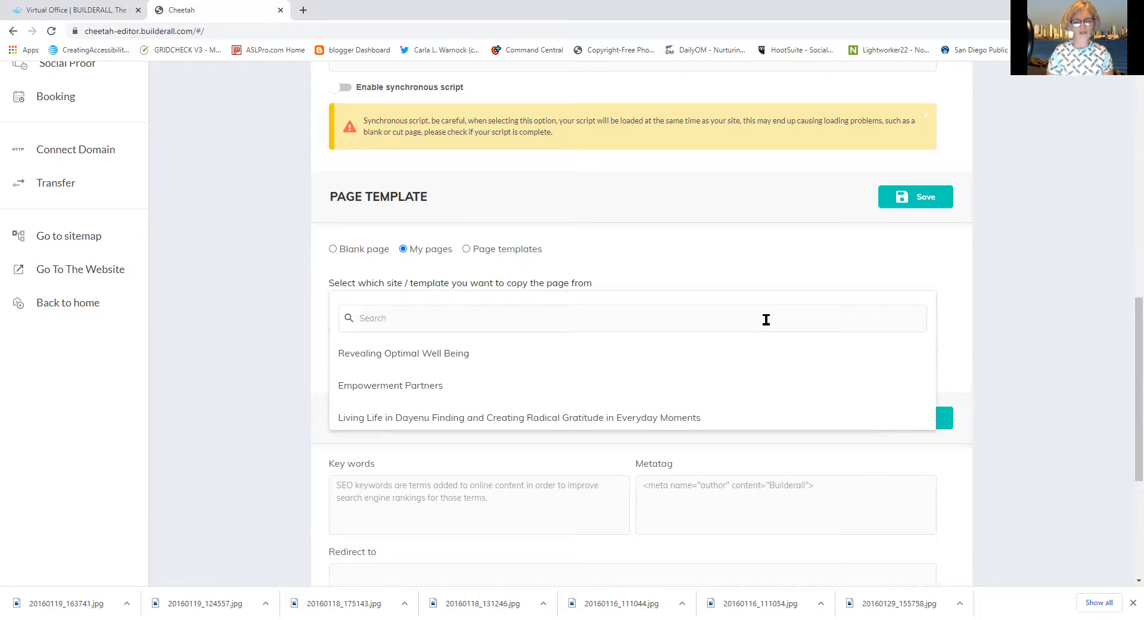
{"action": "left_click", "coordinate": [758, 274]}
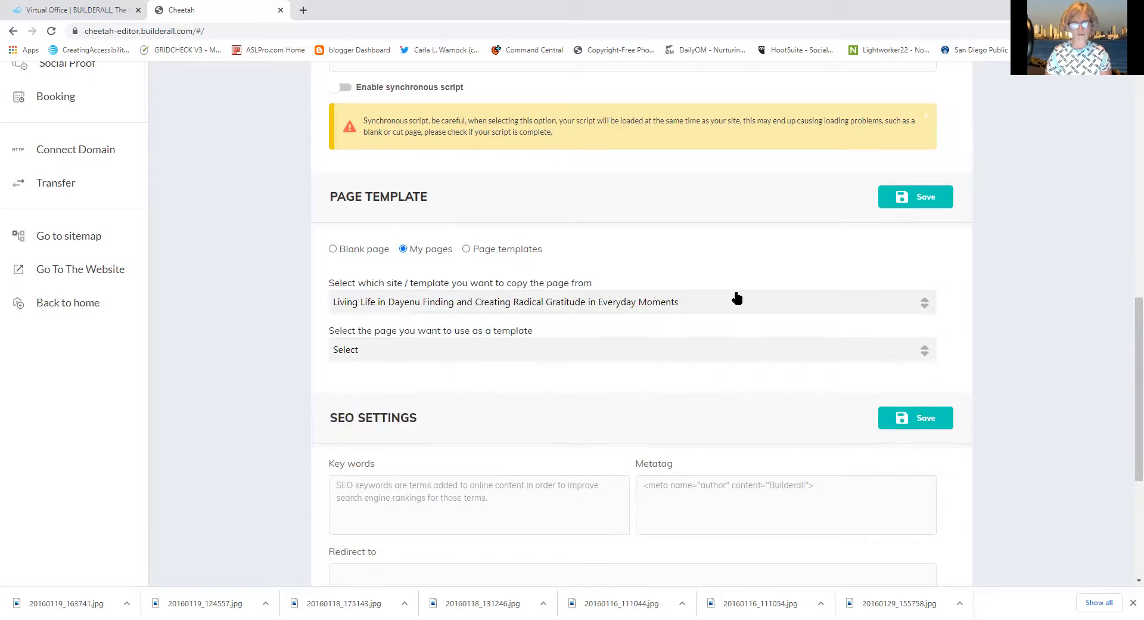
{"action": "left_click", "coordinate": [466, 248]}
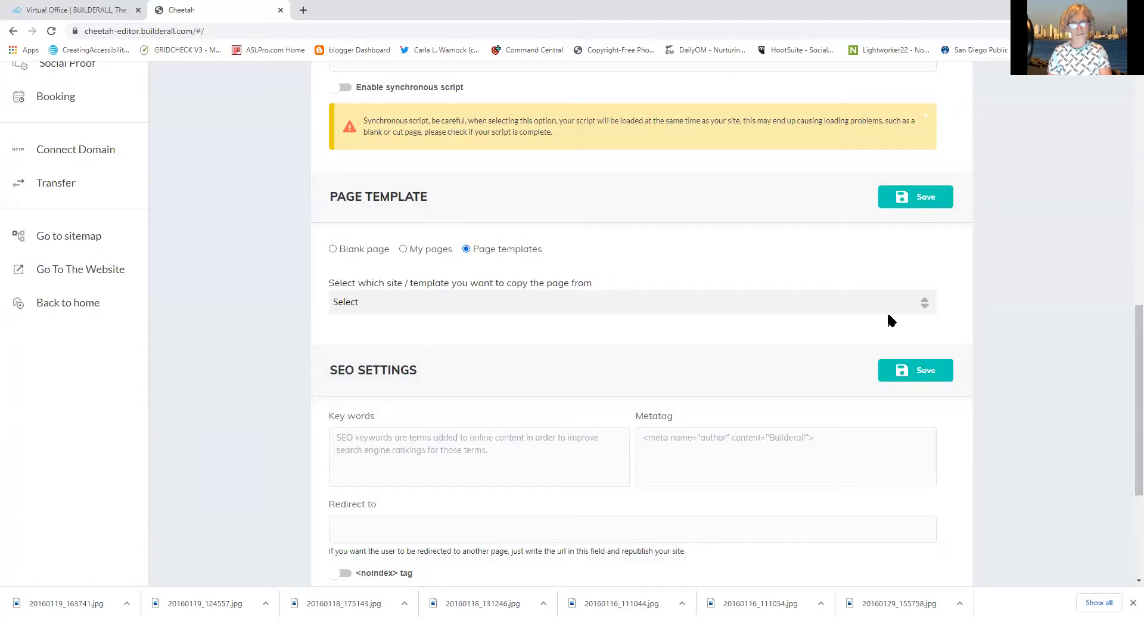
{"action": "left_click", "coordinate": [923, 310]}
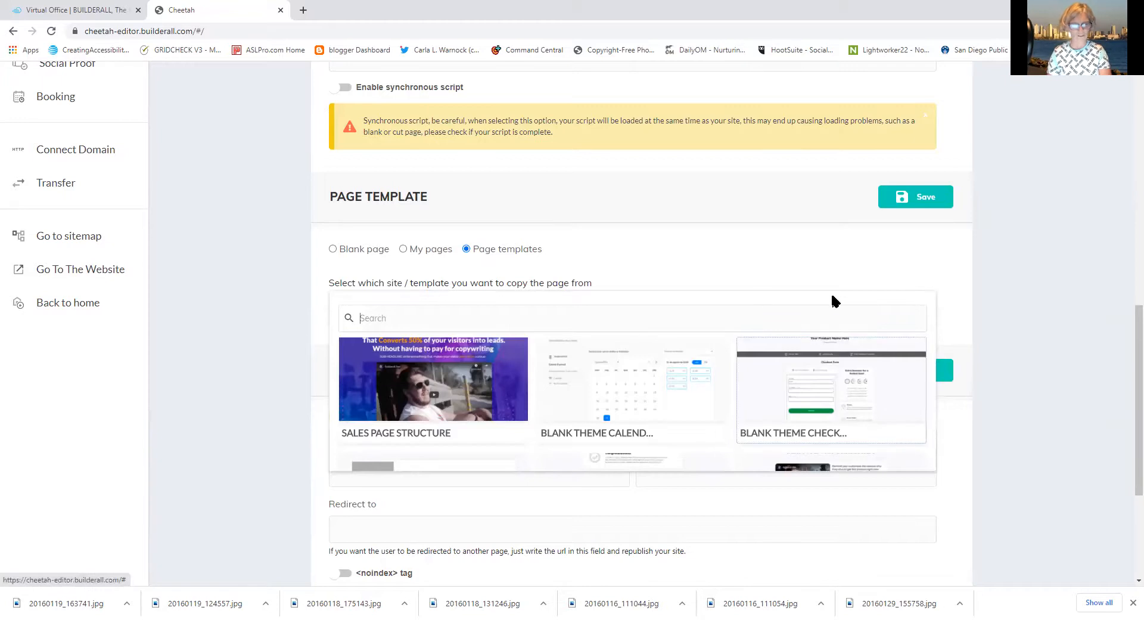
Choose Blank page and save the Page Template and SEO settings
{"action": "left_click", "coordinate": [332, 249]}
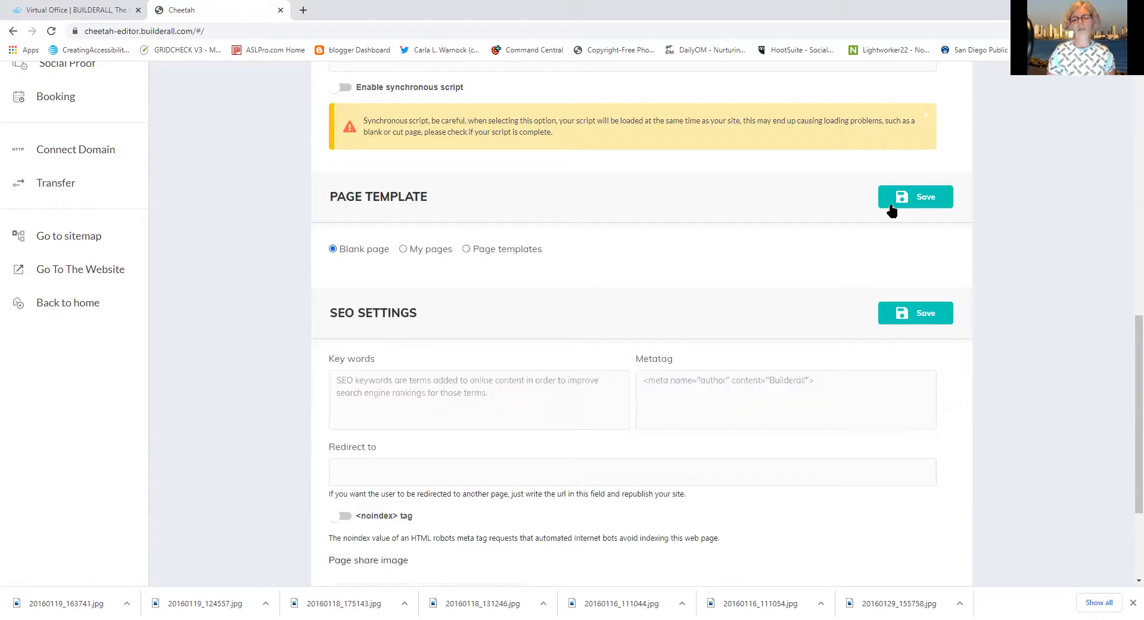
{"action": "left_click", "coordinate": [933, 195]}
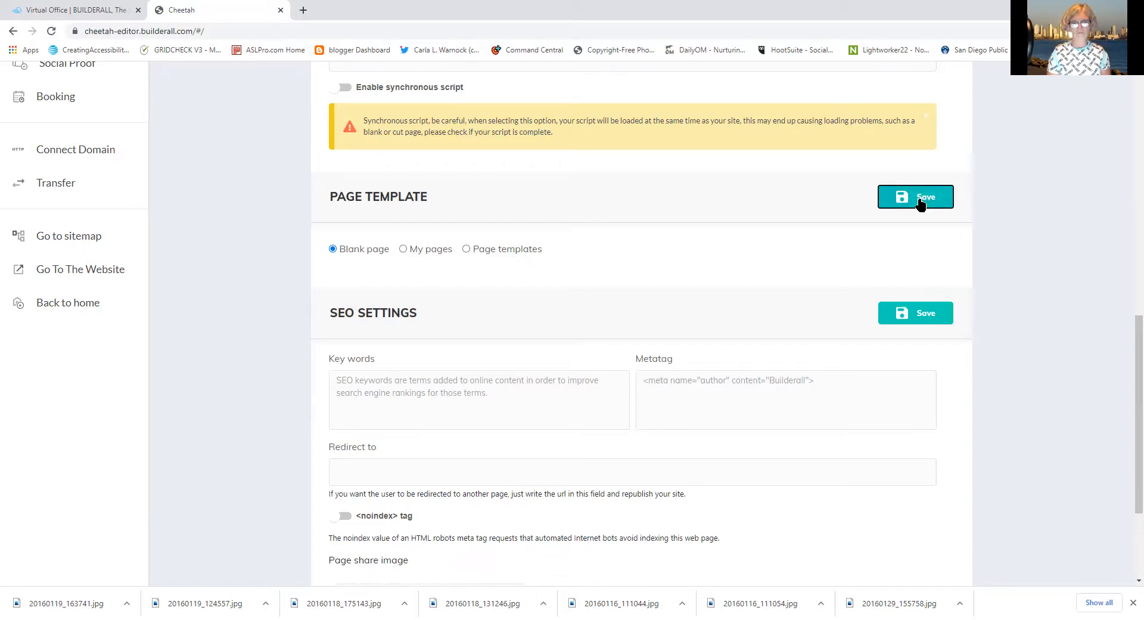
{"action": "left_click", "coordinate": [900, 320]}
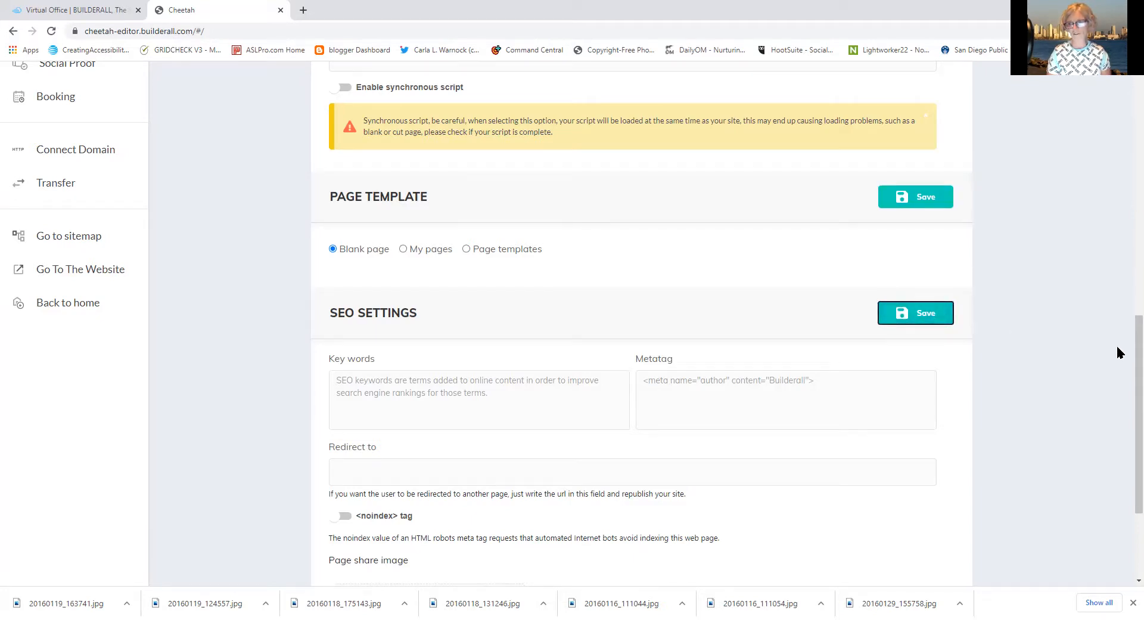
{"action": "left_click_drag", "start_coordinate": [1127, 365], "coordinate": [1126, 84]}
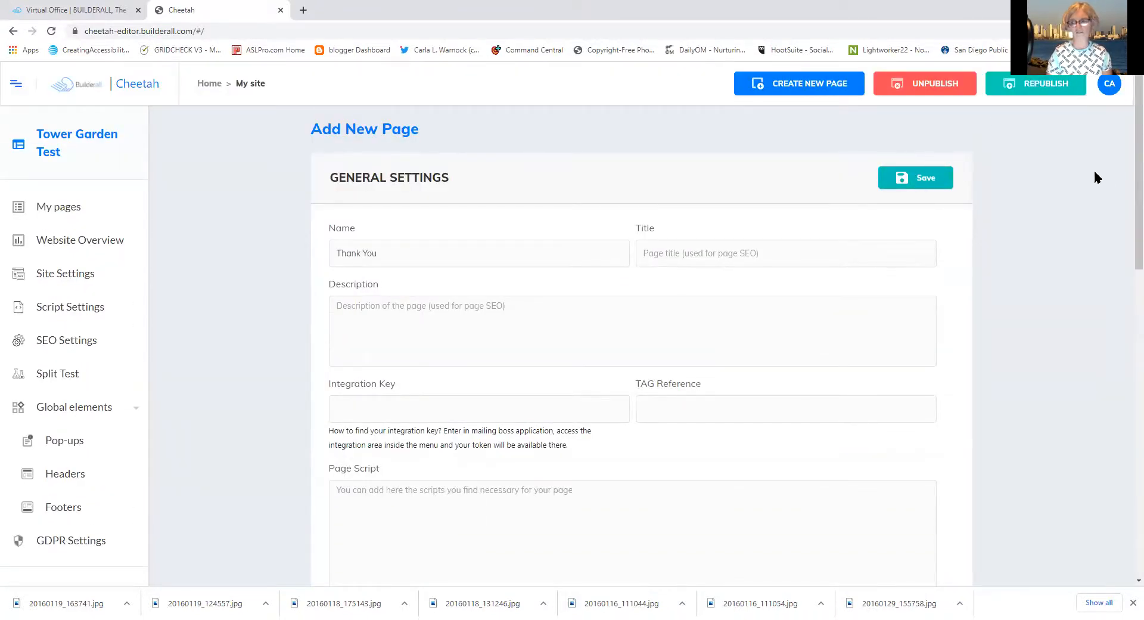
Return to the pages list and start a new page named 'Thank You'
{"action": "left_click_drag", "start_coordinate": [1126, 183], "coordinate": [1123, 268]}
{"action": "scroll", "coordinate": [1069, 427], "scroll_direction": "down", "scroll_amount": 10}
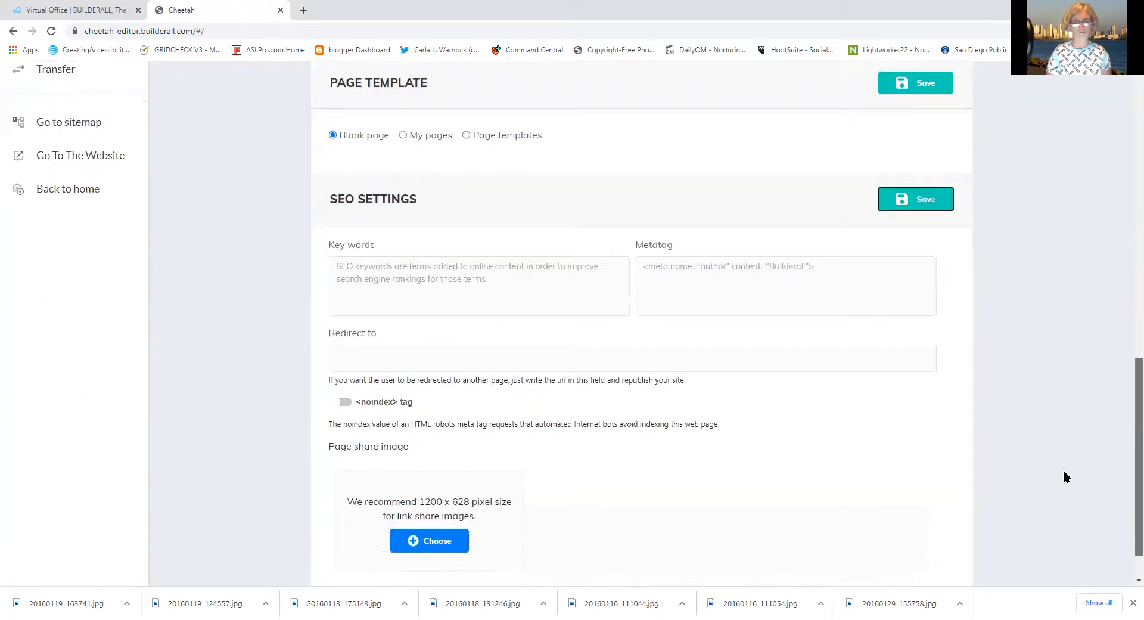
{"action": "scroll", "coordinate": [1063, 464], "scroll_direction": "up", "scroll_amount": 6}
{"action": "scroll", "coordinate": [1093, 340], "scroll_direction": "up", "scroll_amount": 6}
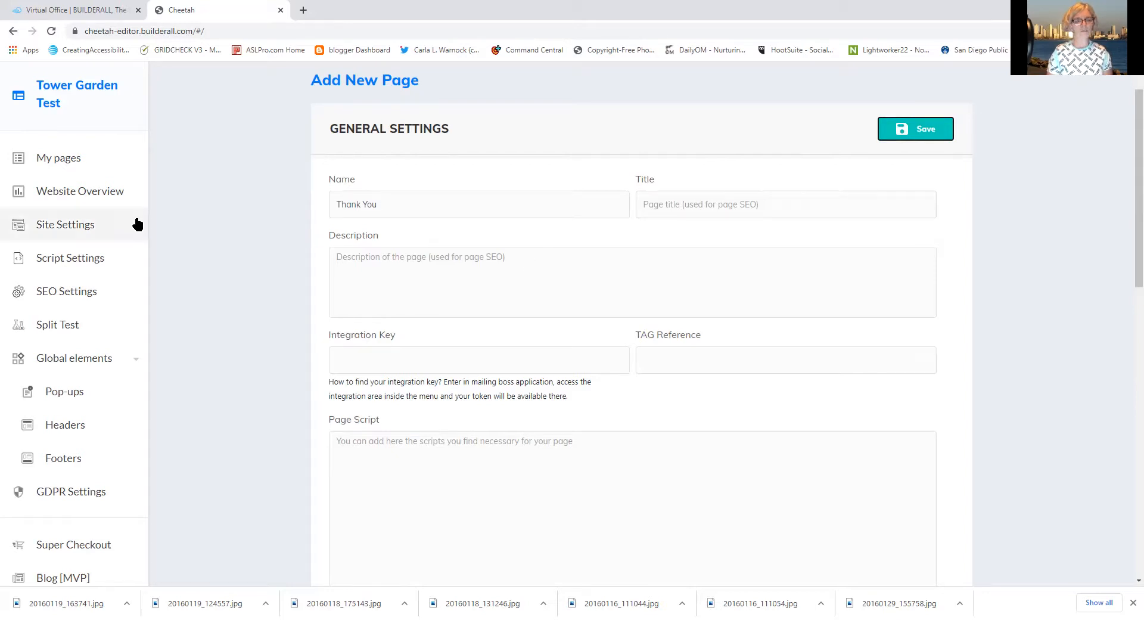
{"action": "left_click", "coordinate": [72, 158]}
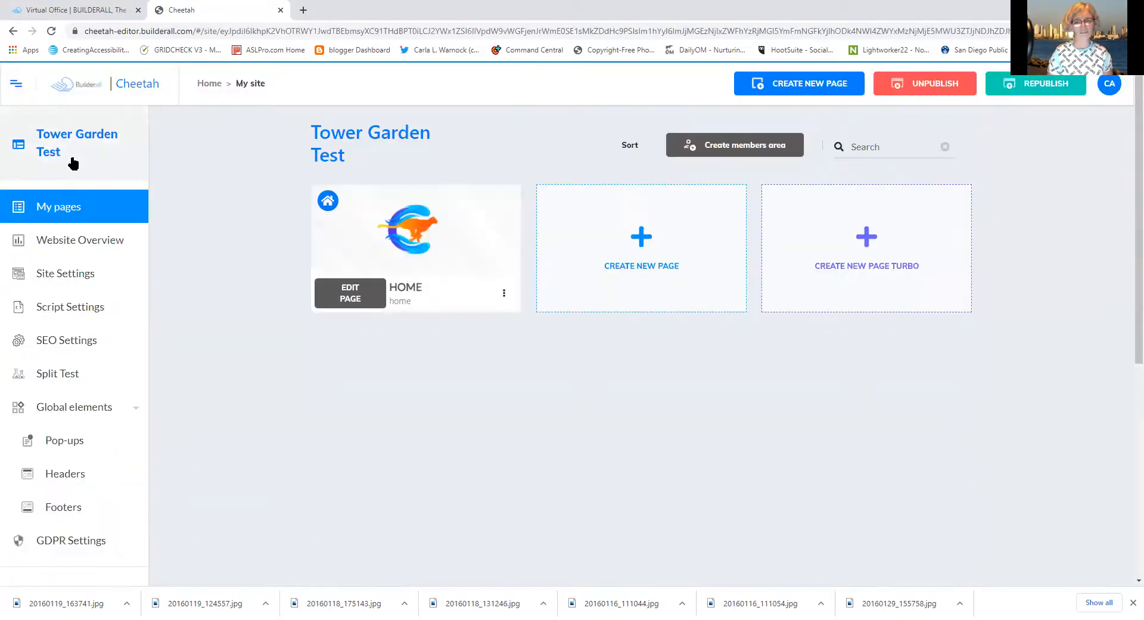
{"action": "left_click", "coordinate": [645, 261]}
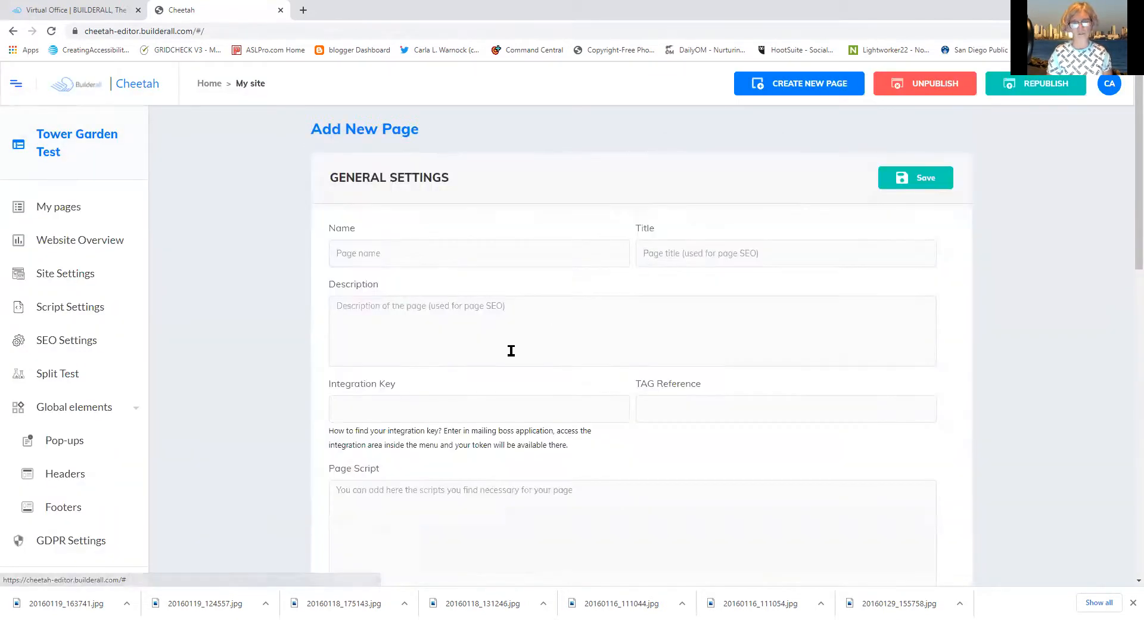
{"action": "left_click", "coordinate": [390, 253]}
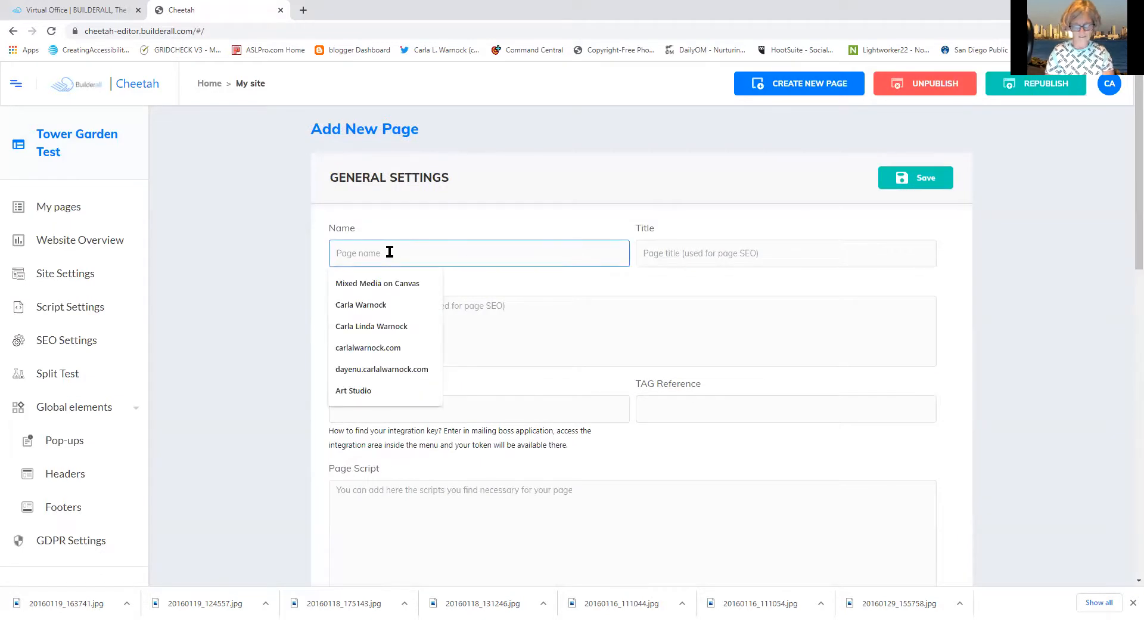
{"action": "type", "text": "Thank you"}
{"action": "key", "text": "BackSpace"}
{"action": "key", "text": "BackSpace"}
{"action": "key", "text": "BackSpace"}
{"action": "key", "text": "BackSpace"}
{"action": "key", "text": "BackSpace"}
{"action": "type", "text": "You"}
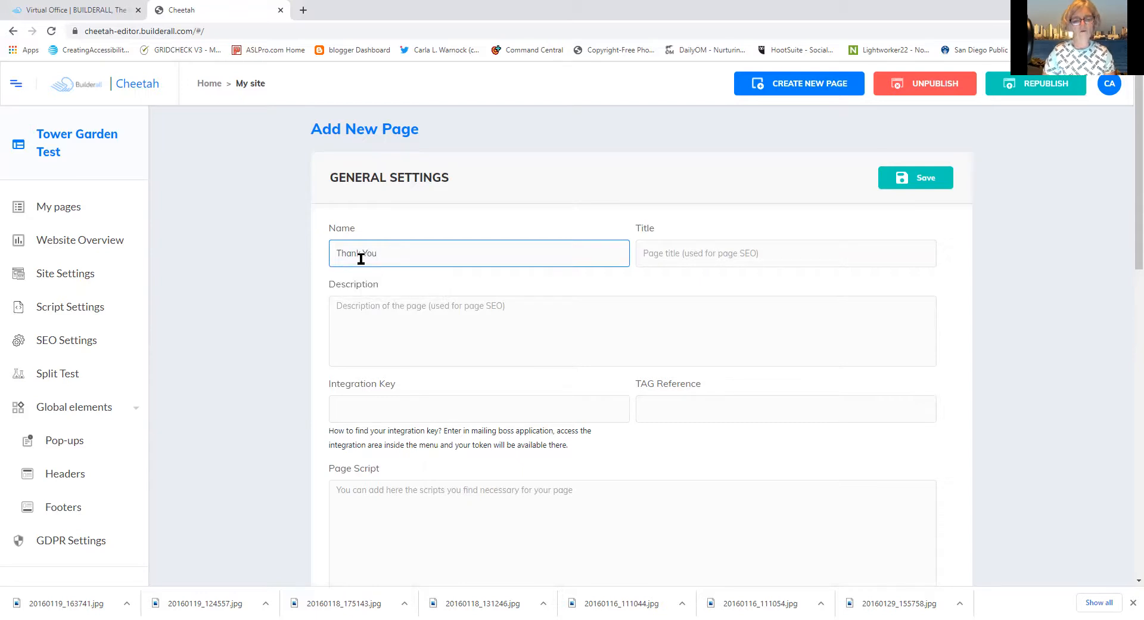
Copy the name 'Thank You' and paste it into the Title field
{"action": "left_click_drag", "start_coordinate": [380, 257], "coordinate": [311, 269]}
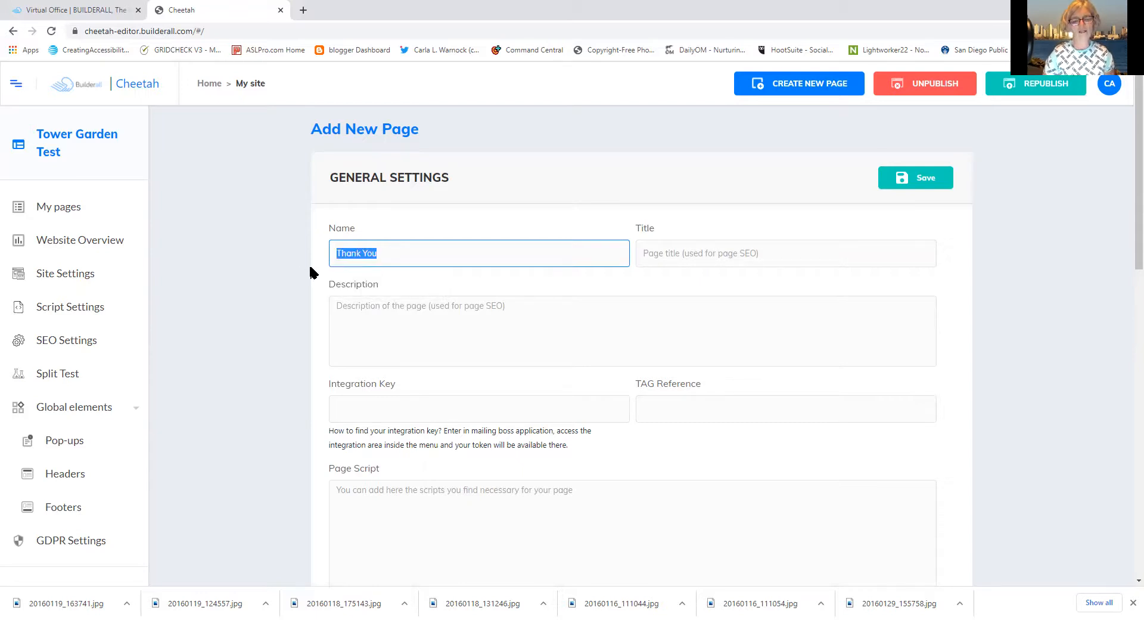
{"action": "left_click", "coordinate": [357, 251]}
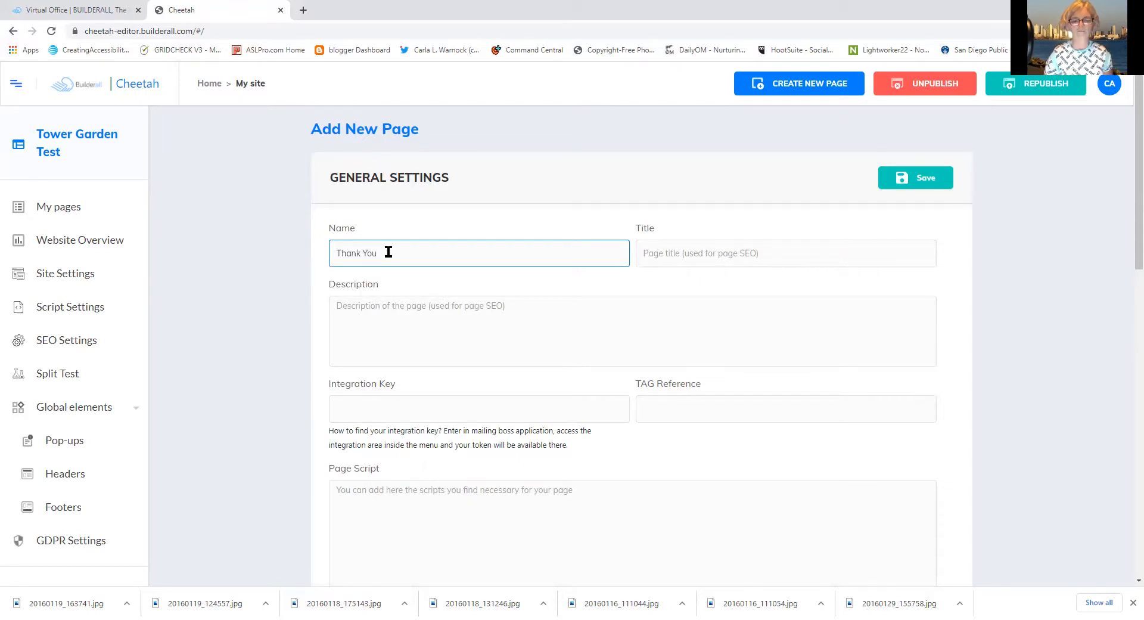
{"action": "left_click_drag", "start_coordinate": [388, 252], "coordinate": [332, 252]}
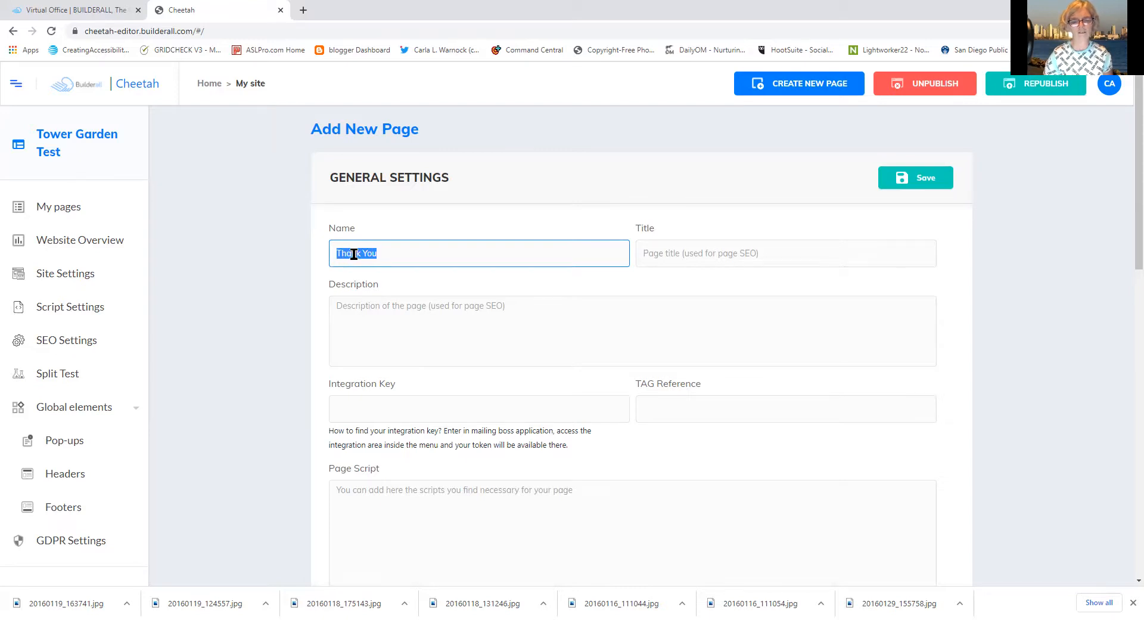
{"action": "right_click", "coordinate": [353, 257]}
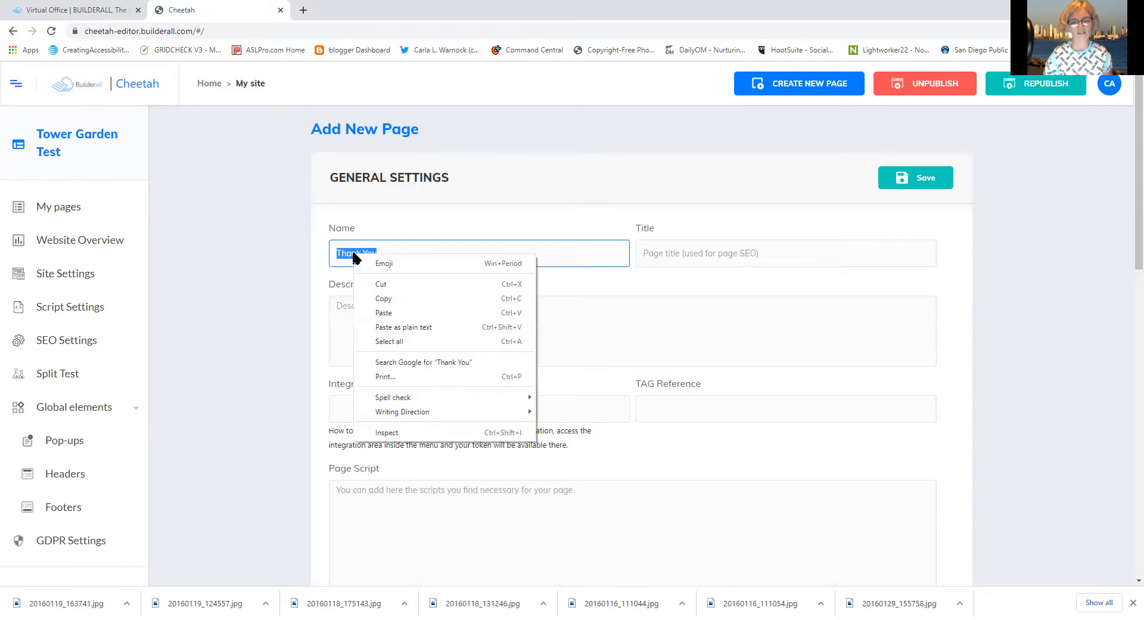
{"action": "left_click", "coordinate": [384, 301]}
{"action": "left_click", "coordinate": [672, 253]}
{"action": "right_click", "coordinate": [672, 253]}
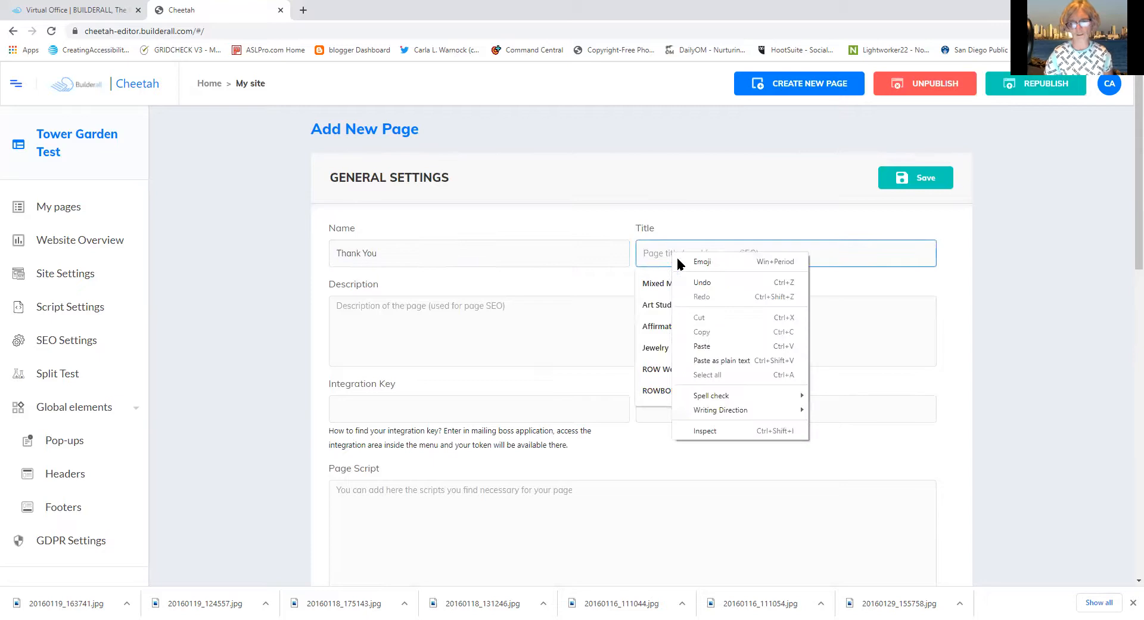
{"action": "left_click", "coordinate": [700, 345]}
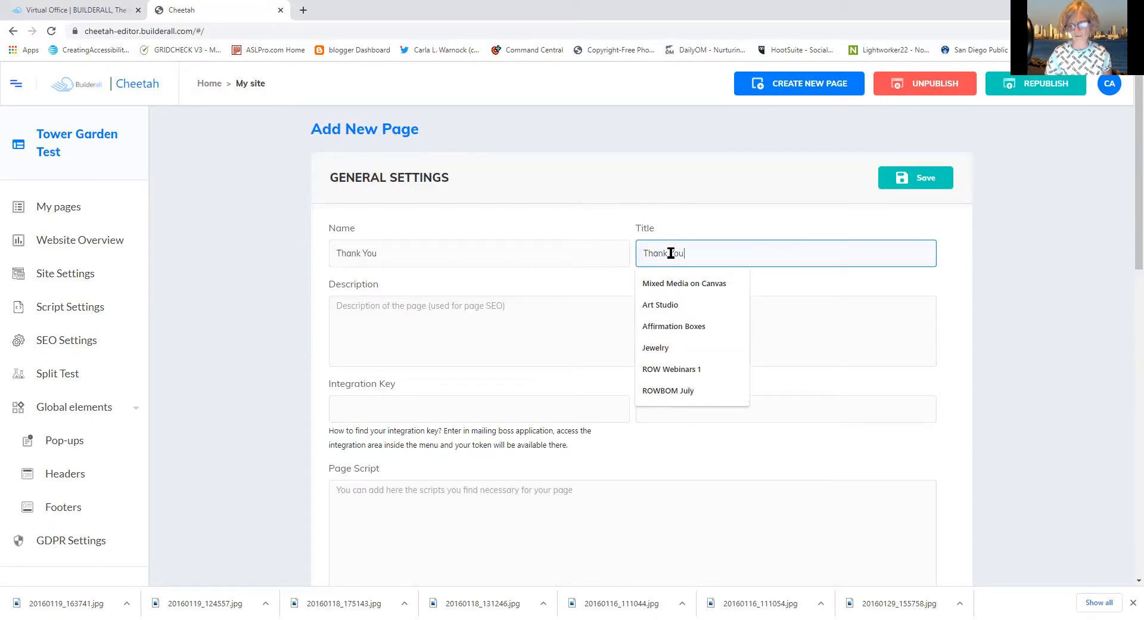
{"action": "key", "text": "Return"}
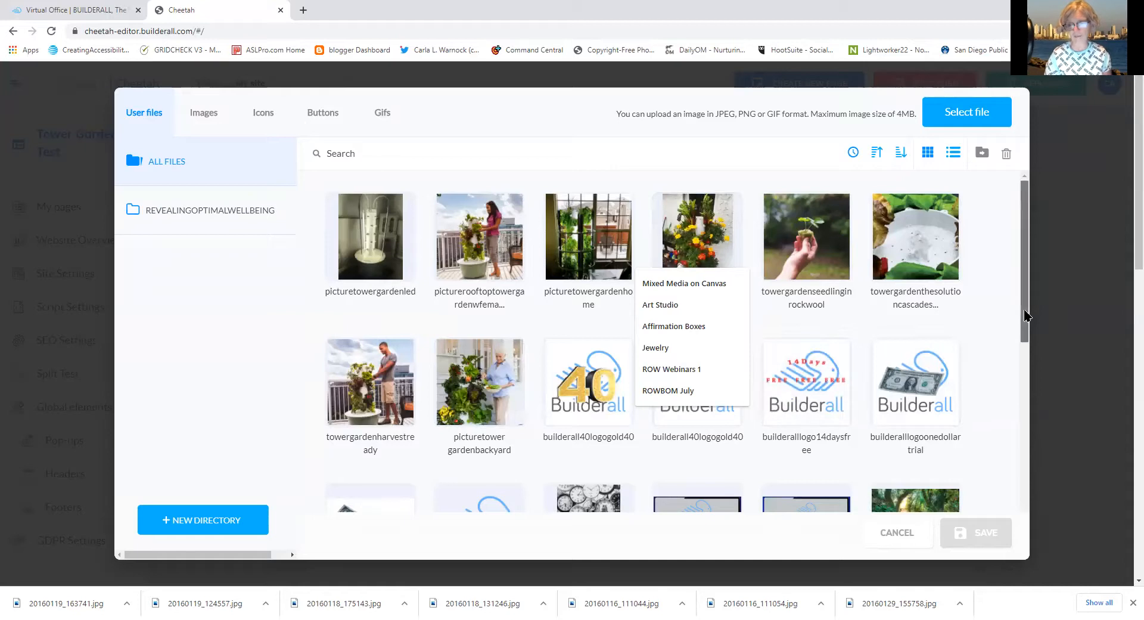
Confirm the rainbowthankyou image from the library, then bring up paste options in Description
{"action": "scroll", "coordinate": [1027, 386], "scroll_direction": "down", "scroll_amount": 2}
{"action": "scroll", "coordinate": [1026, 386], "scroll_direction": "down", "scroll_amount": 5}
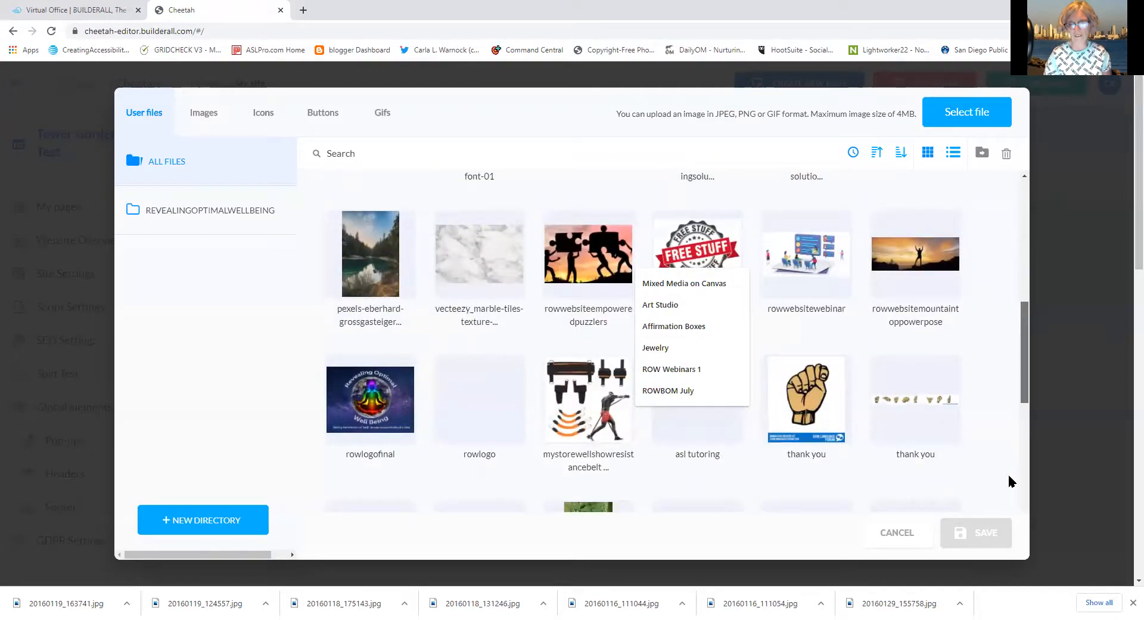
{"action": "scroll", "coordinate": [1011, 481], "scroll_direction": "down", "scroll_amount": 4}
{"action": "scroll", "coordinate": [999, 534], "scroll_direction": "down", "scroll_amount": 5}
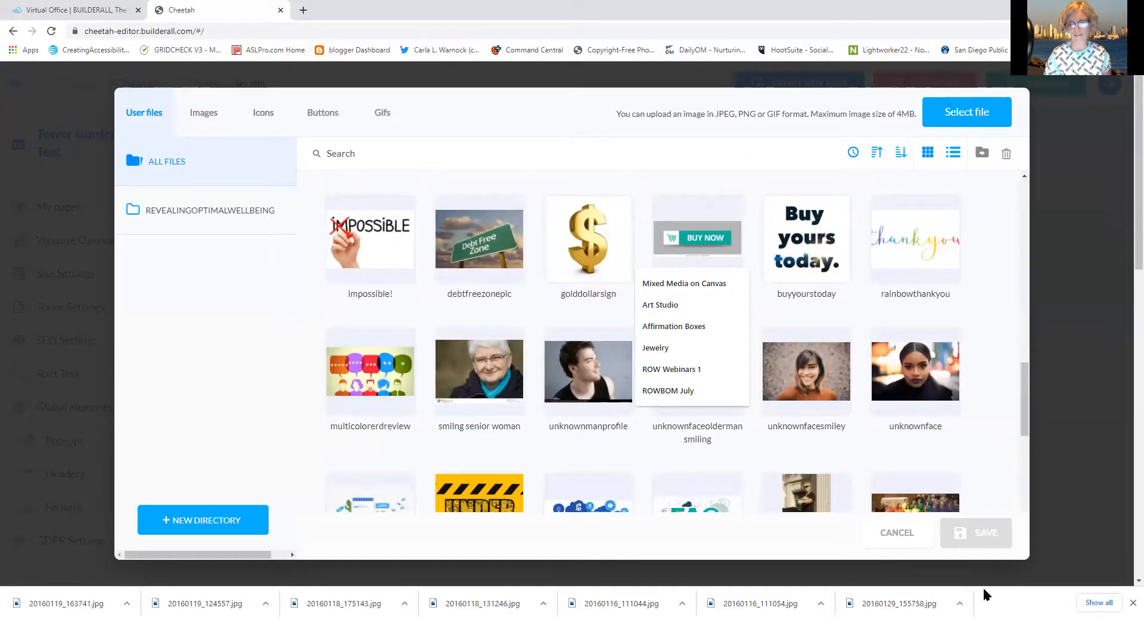
{"action": "left_click", "coordinate": [884, 263]}
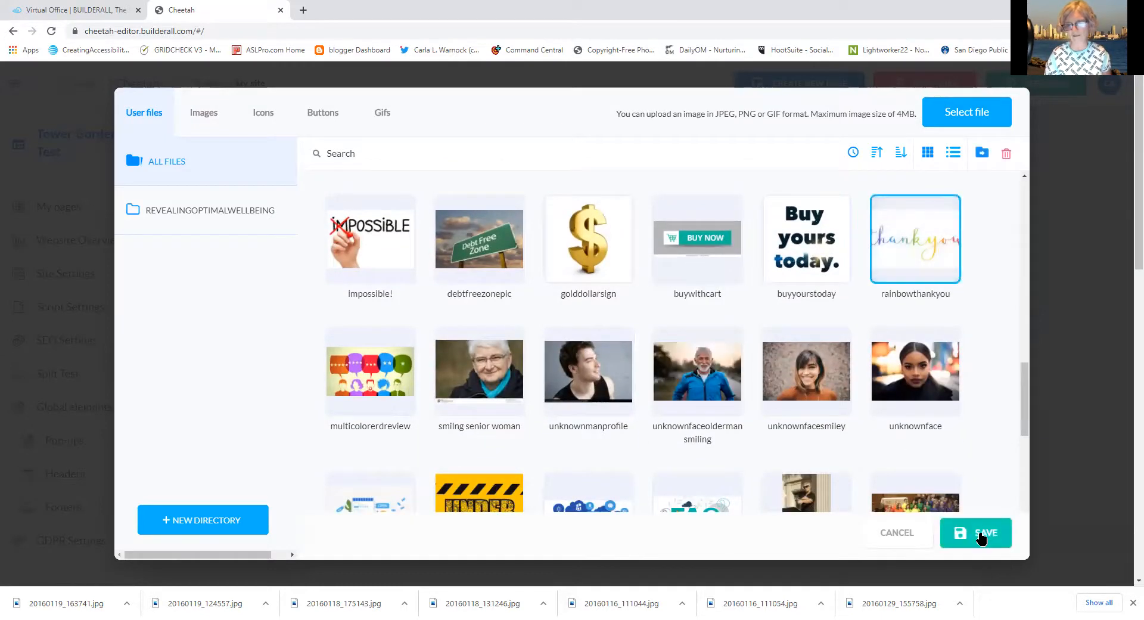
{"action": "left_click", "coordinate": [980, 536]}
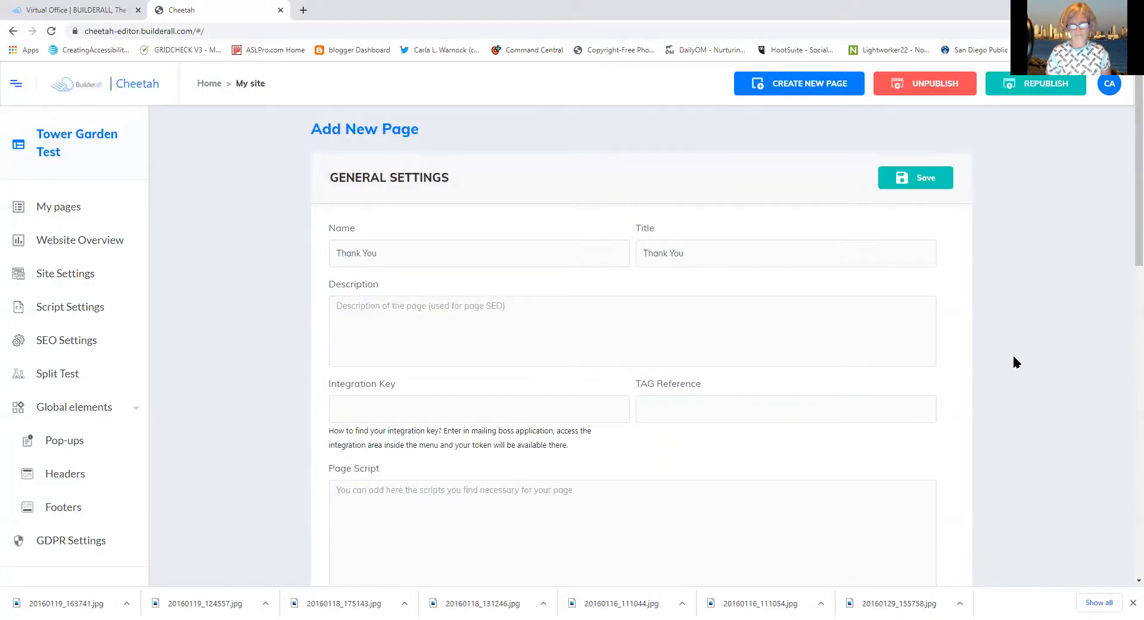
{"action": "left_click", "coordinate": [606, 319]}
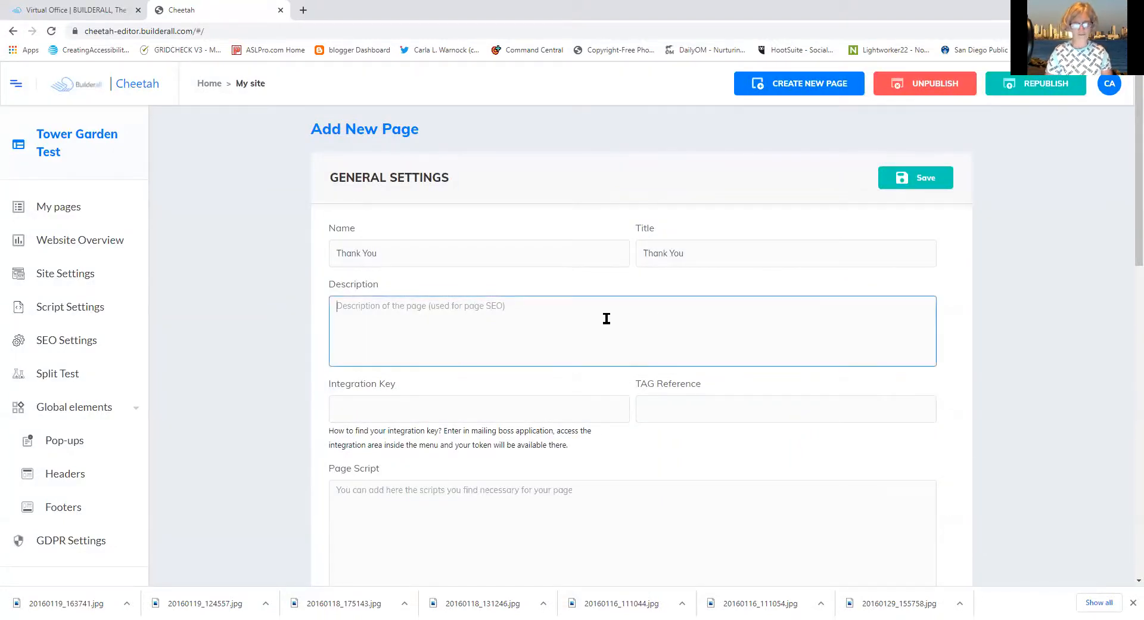
{"action": "right_click", "coordinate": [352, 306]}
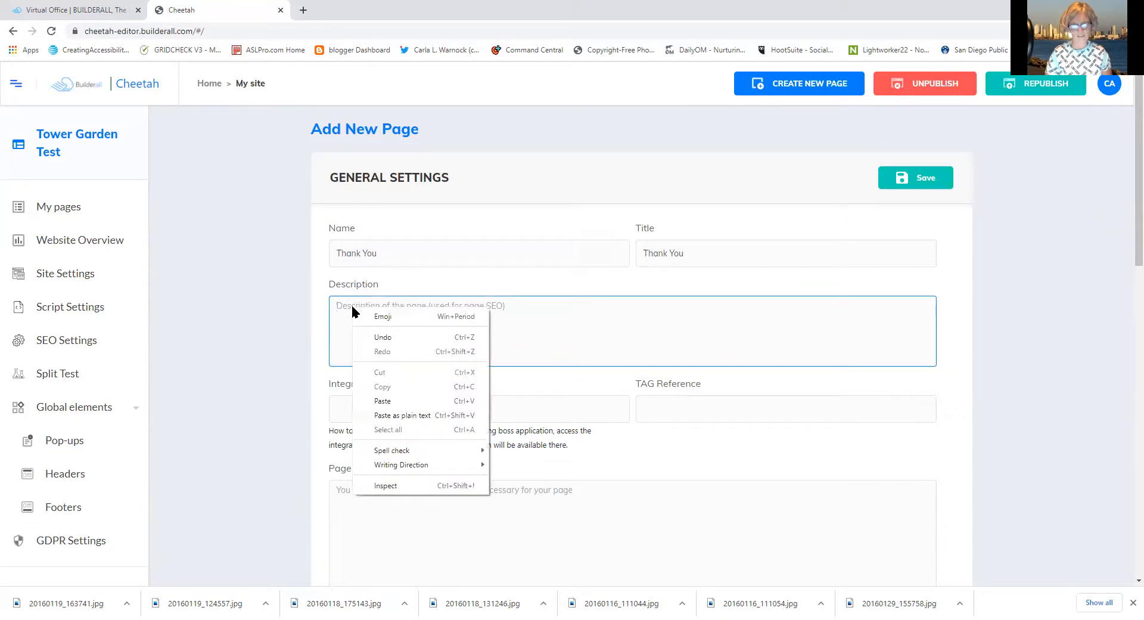
Paste 'Thank You' into the Description and save the new page's general settings
{"action": "left_click", "coordinate": [379, 401]}
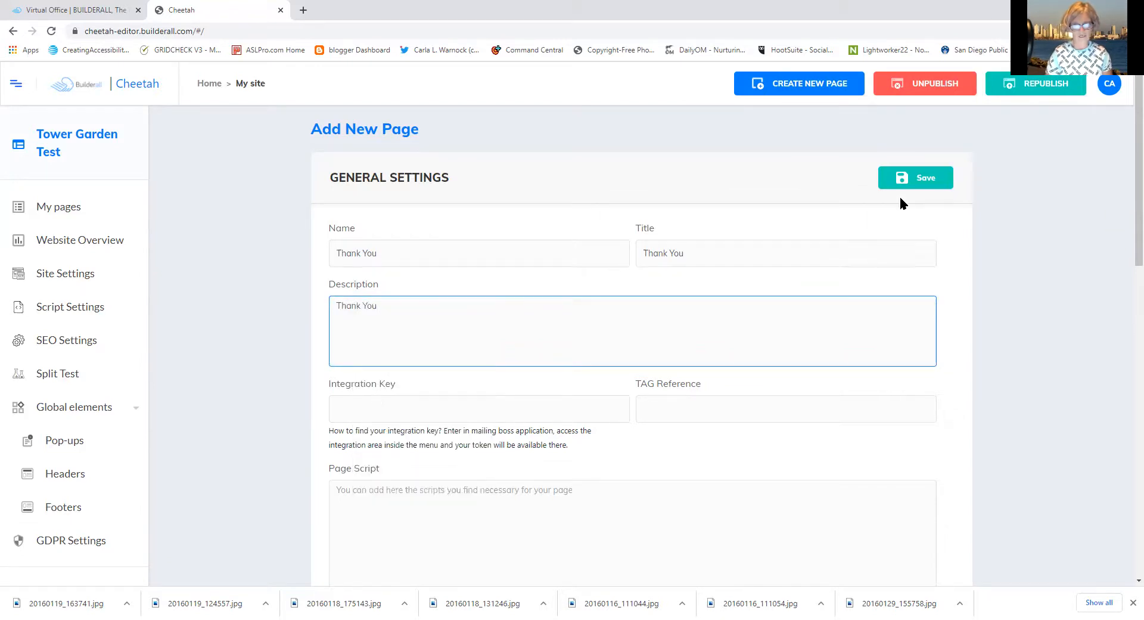
{"action": "left_click", "coordinate": [934, 178]}
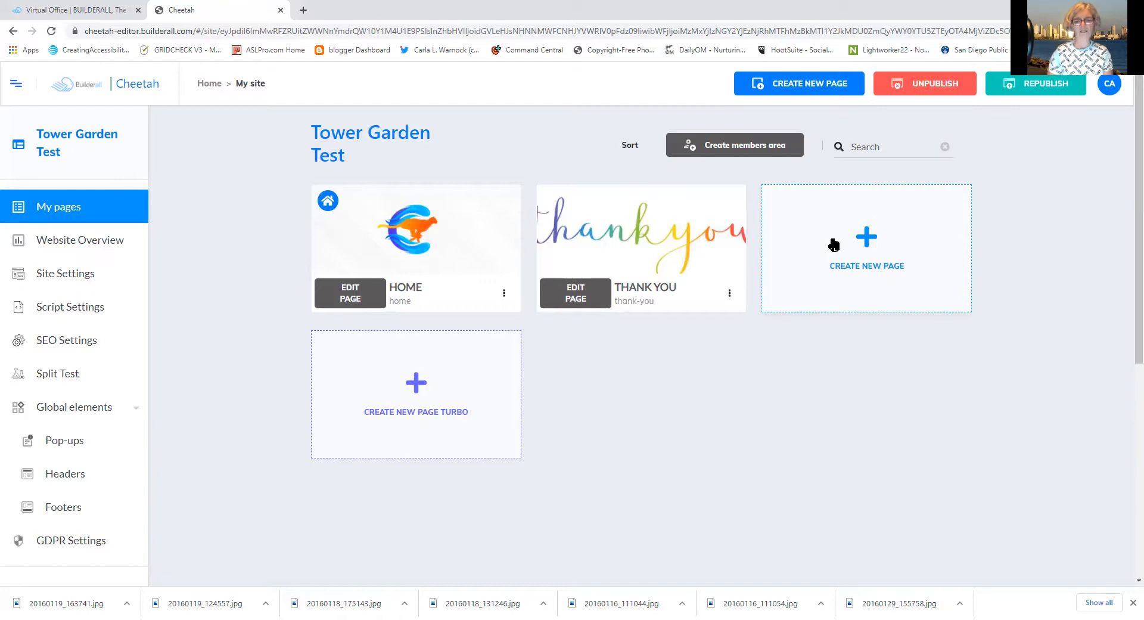
{"action": "mouse_move", "coordinate": [696, 273]}
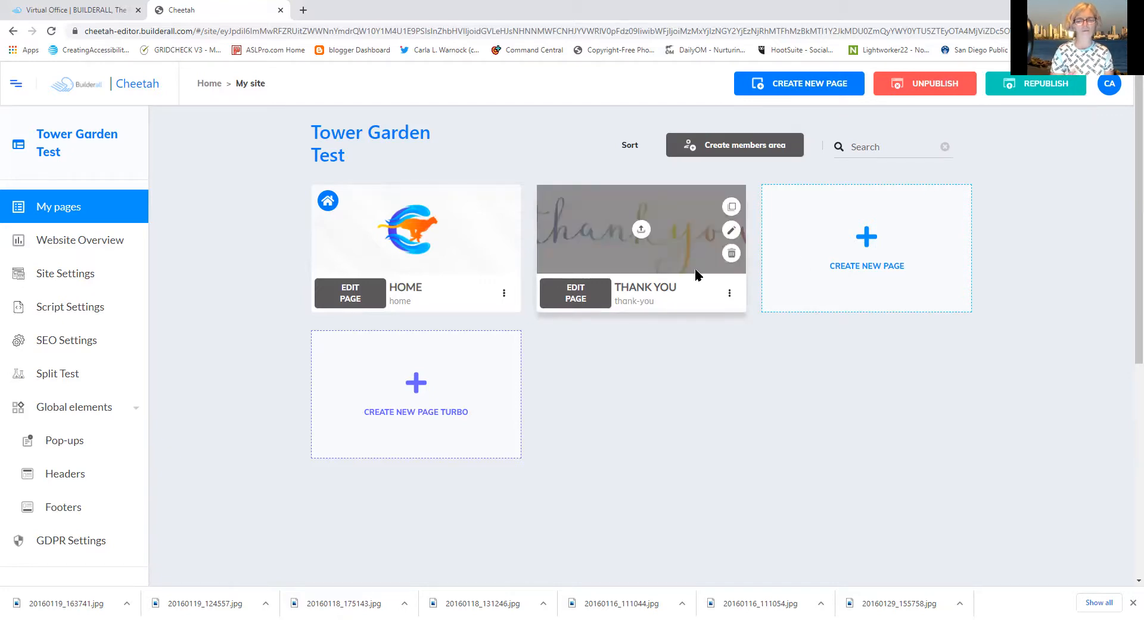
Open the Thank You page's settings and choose a new page share image
{"action": "left_click", "coordinate": [729, 293]}
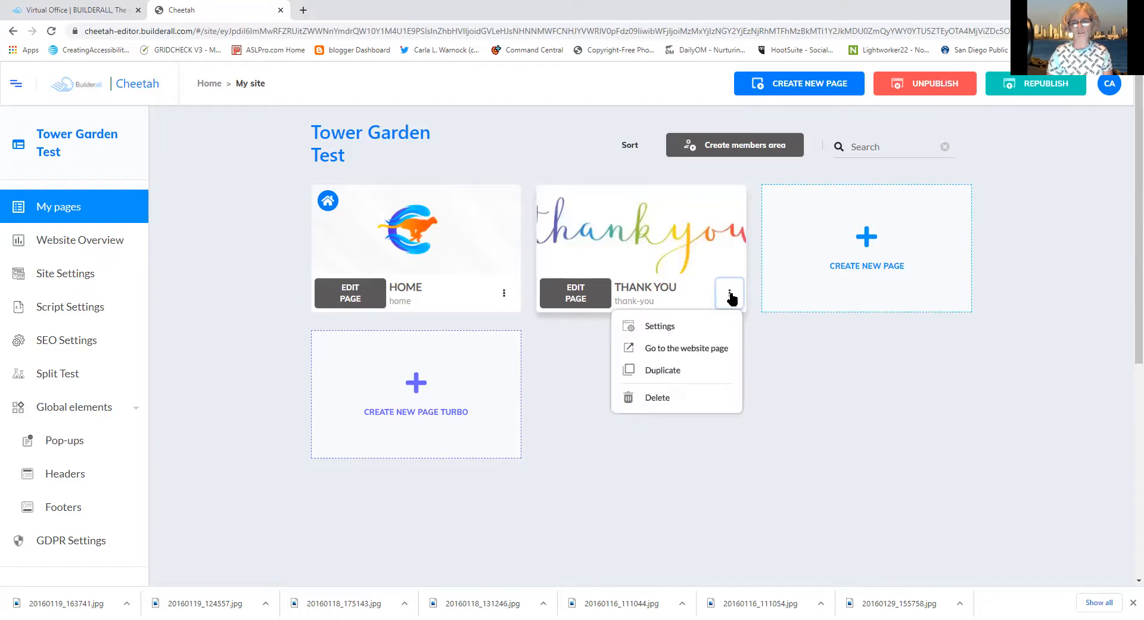
{"action": "left_click", "coordinate": [678, 333]}
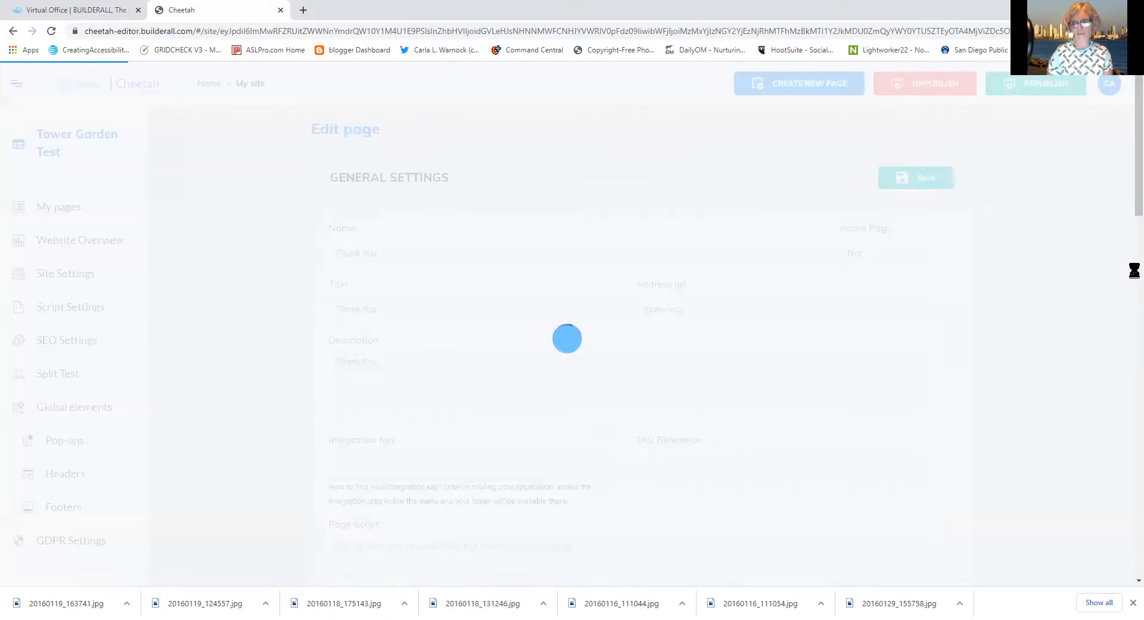
{"action": "left_click_drag", "start_coordinate": [1126, 158], "coordinate": [1087, 397]}
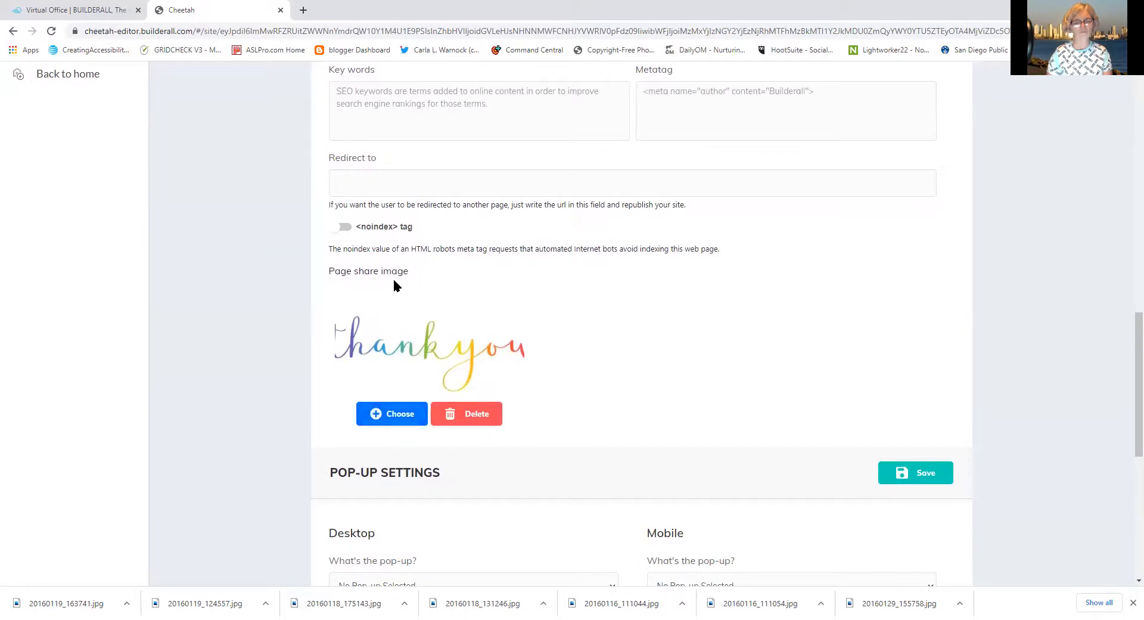
{"action": "left_click", "coordinate": [382, 419]}
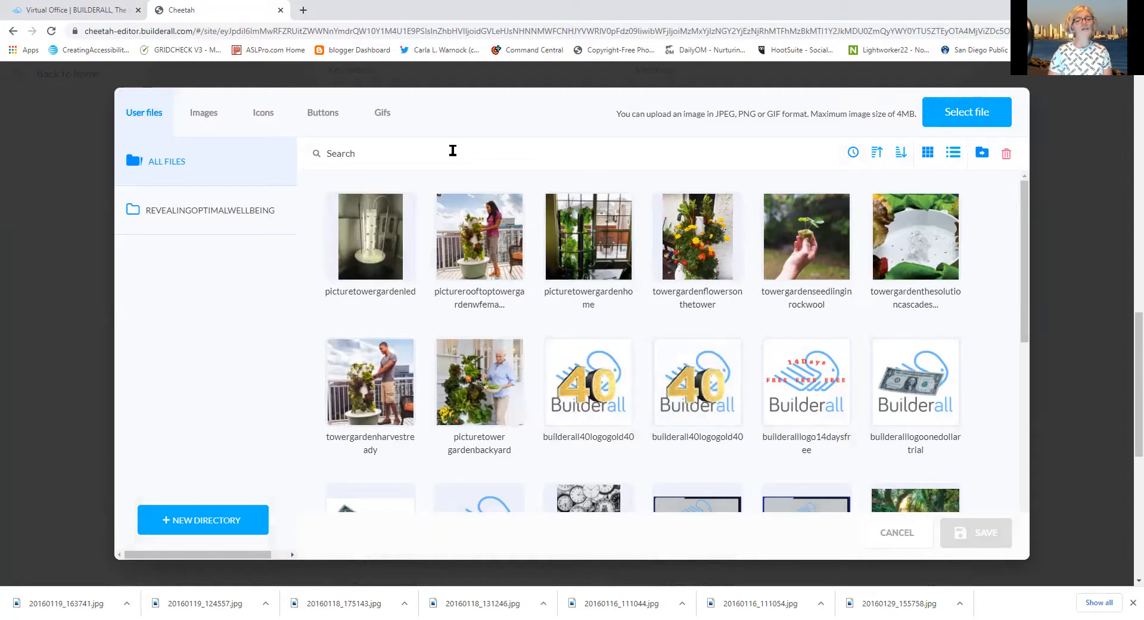
Browse the Images, Icons, Buttons and Gifs libraries
{"action": "left_click", "coordinate": [203, 113]}
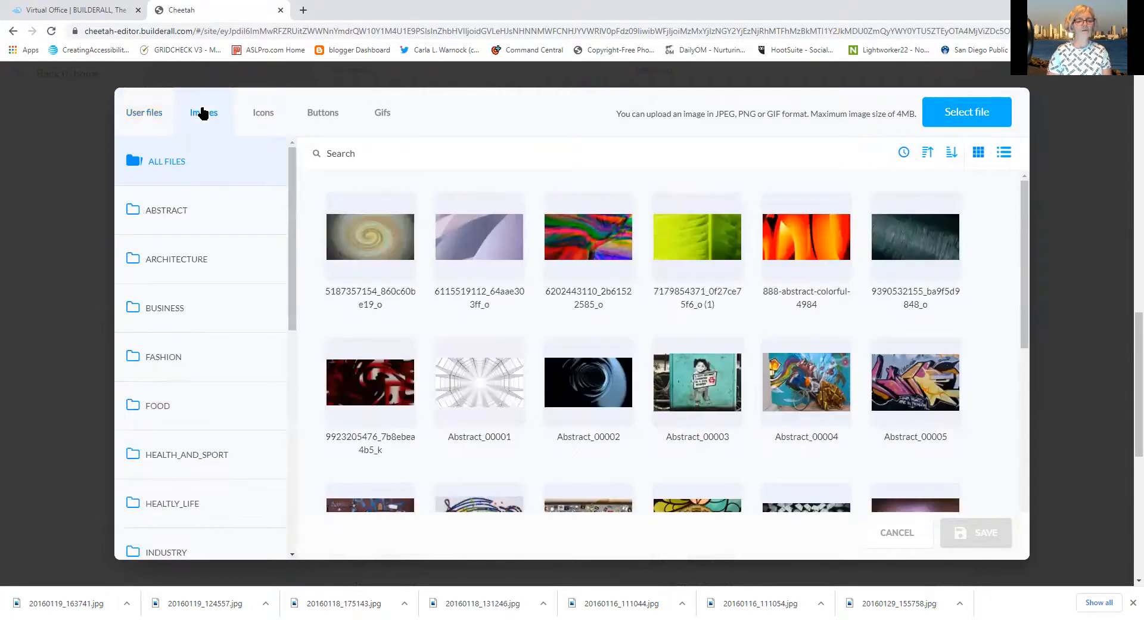
{"action": "mouse_move", "coordinate": [290, 240]}
{"action": "left_mouse_down"}
{"action": "mouse_move", "coordinate": [277, 399]}
{"action": "mouse_move", "coordinate": [261, 224]}
{"action": "left_mouse_up"}
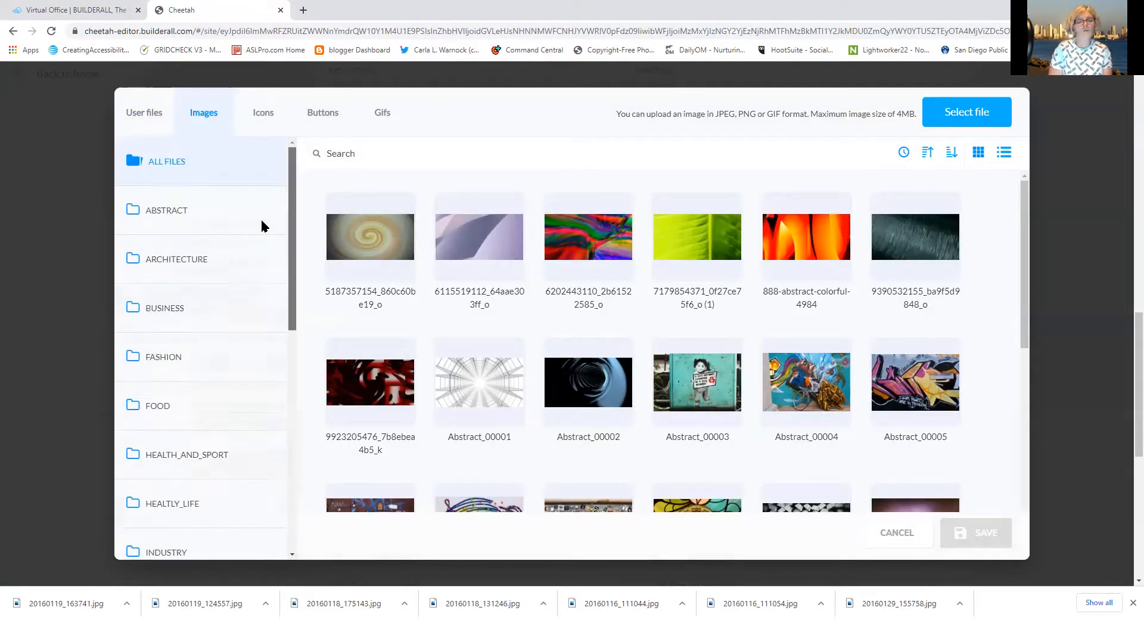
{"action": "left_click", "coordinate": [273, 115]}
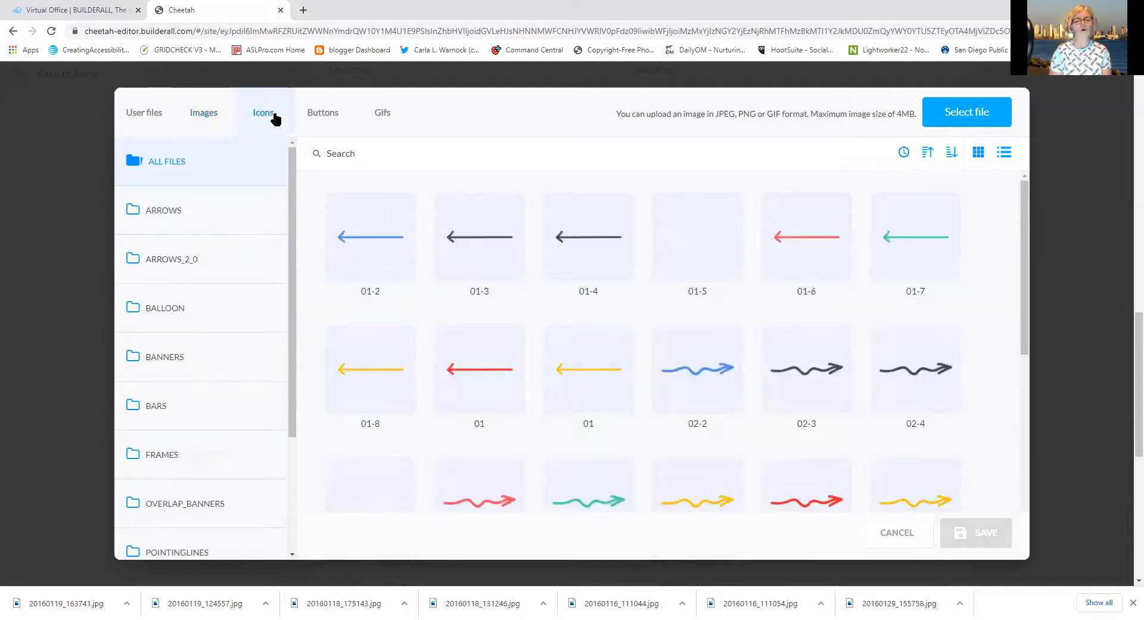
{"action": "left_click", "coordinate": [329, 117]}
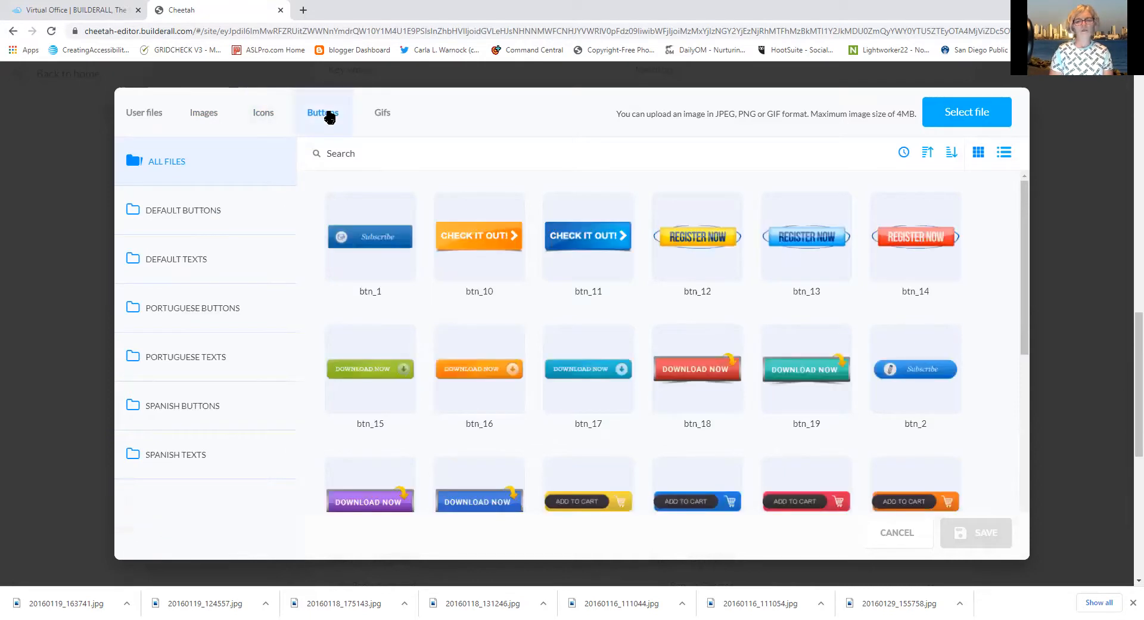
{"action": "left_click", "coordinate": [384, 117]}
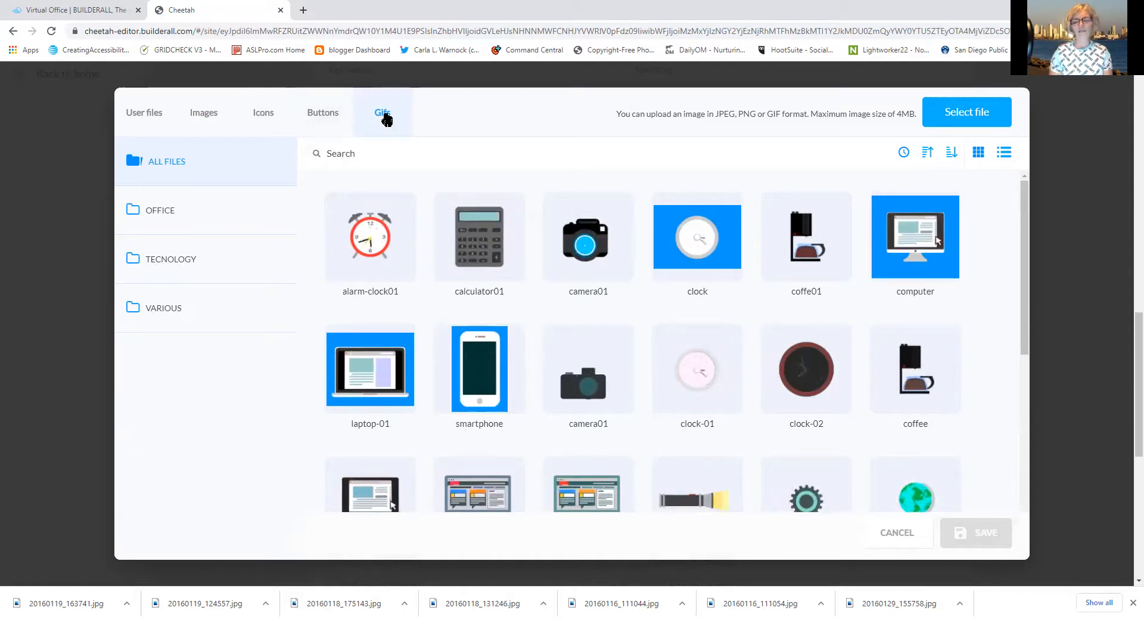
Select rainbowthankyou from User files and save it as the share image
{"action": "left_click", "coordinate": [141, 113]}
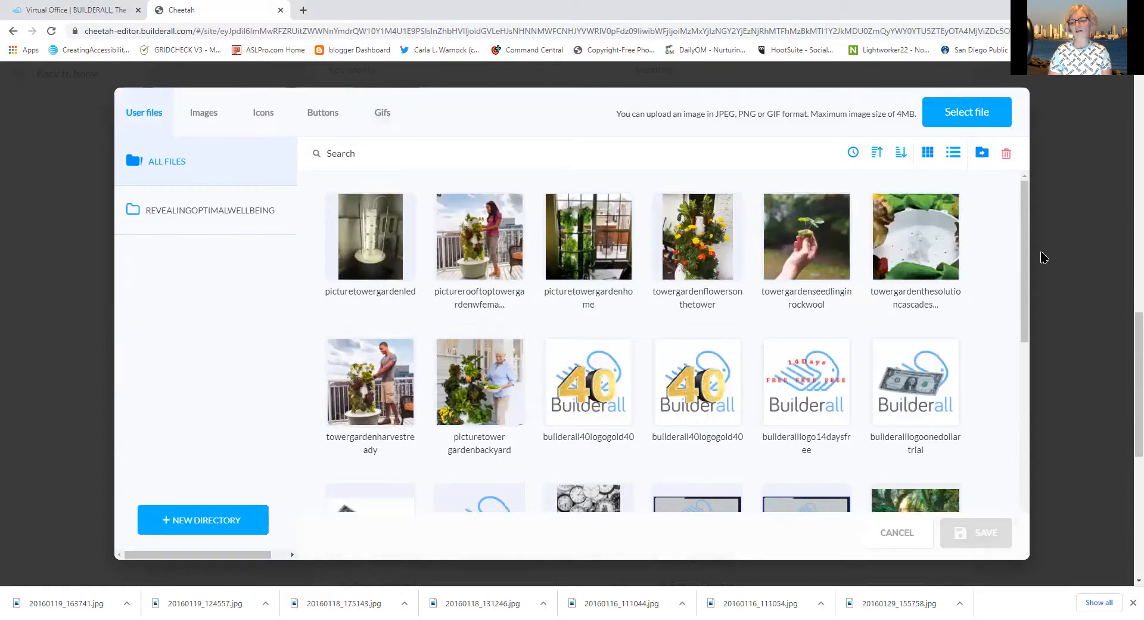
{"action": "scroll", "coordinate": [1025, 298], "scroll_direction": "down", "scroll_amount": 2}
{"action": "left_click_drag", "start_coordinate": [1027, 340], "coordinate": [1016, 532]}
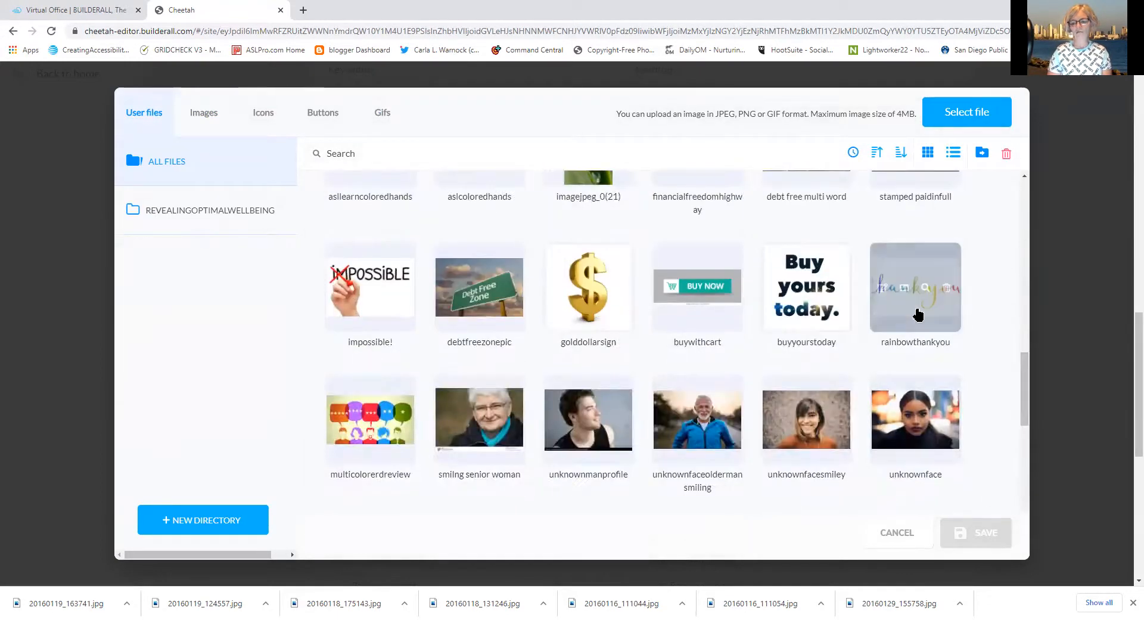
{"action": "left_click", "coordinate": [887, 287]}
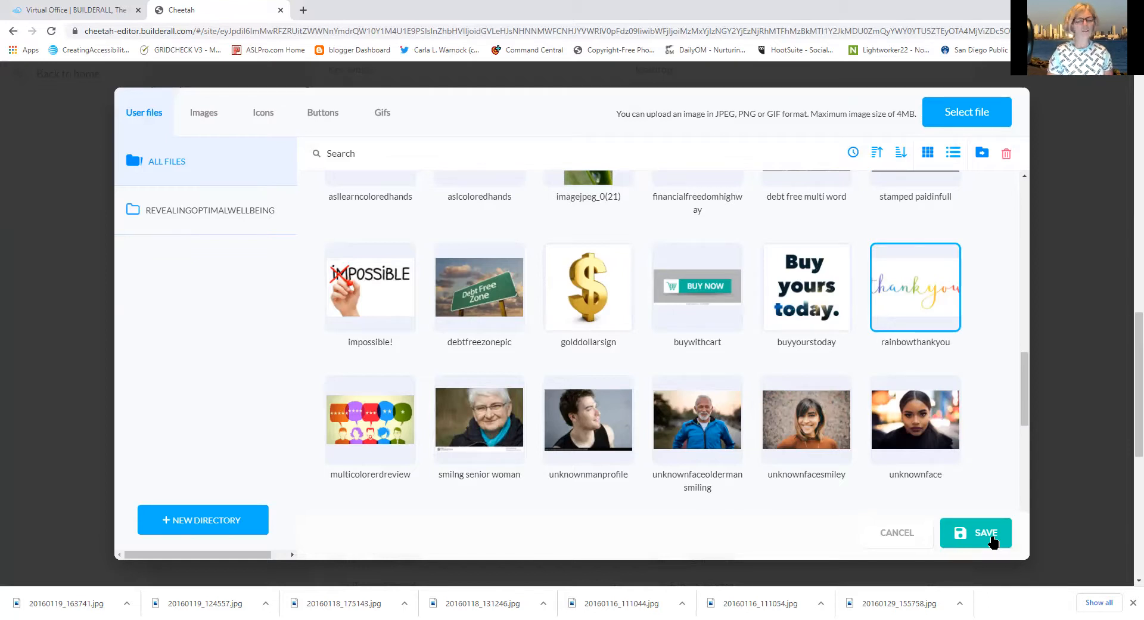
{"action": "left_click", "coordinate": [991, 539]}
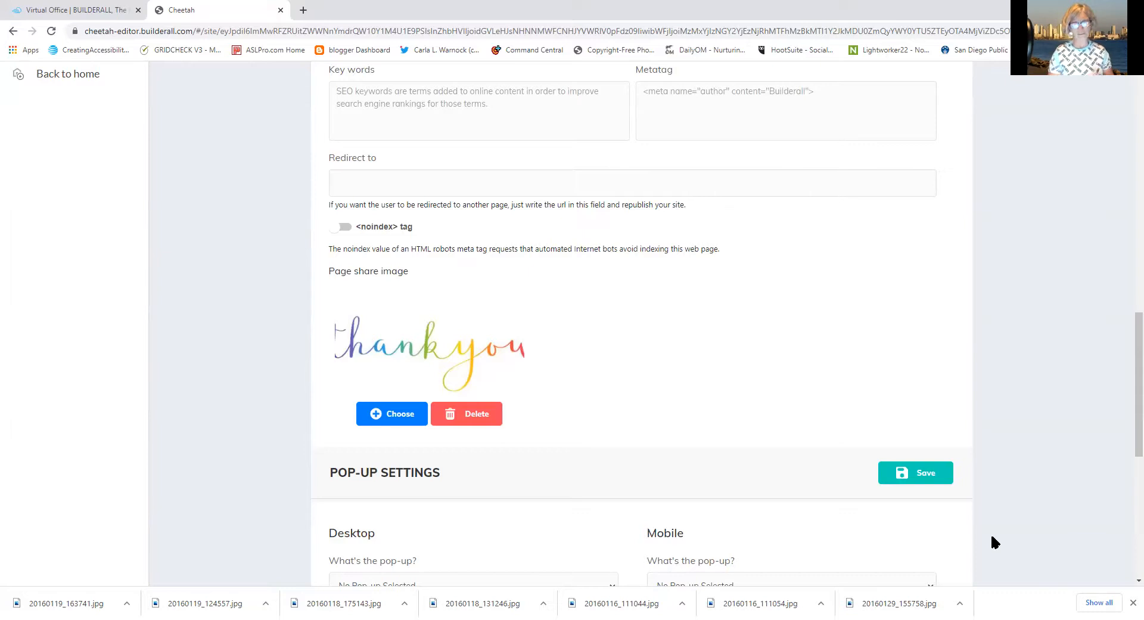
Save the Thank You settings and set Home's share image to picturetowergardenhome
{"action": "left_click", "coordinate": [931, 477]}
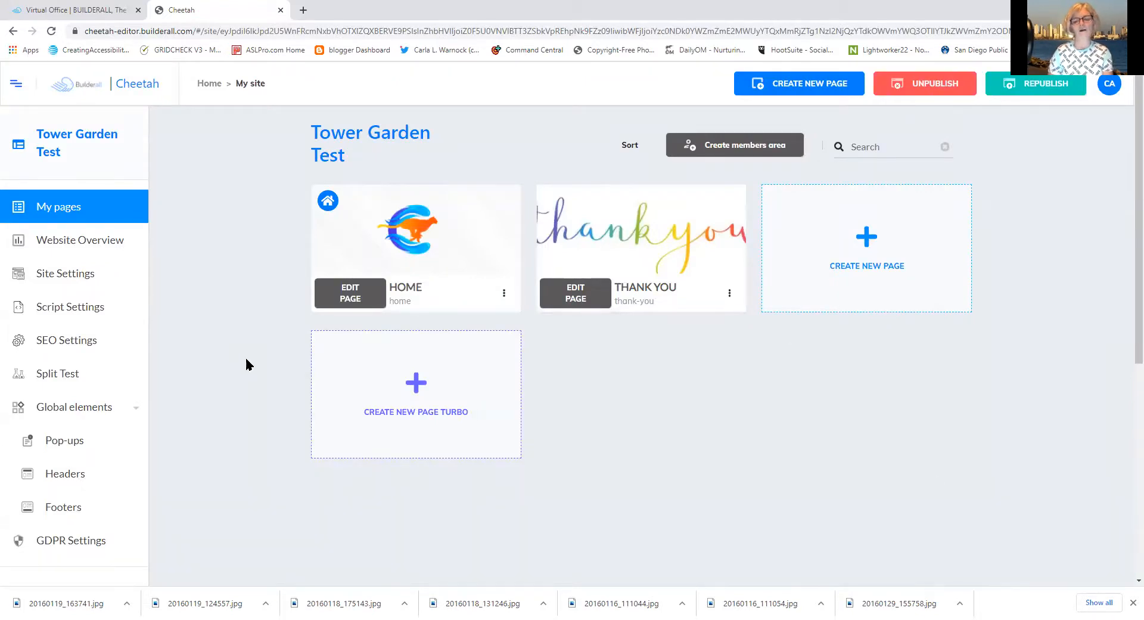
{"action": "mouse_move", "coordinate": [379, 257]}
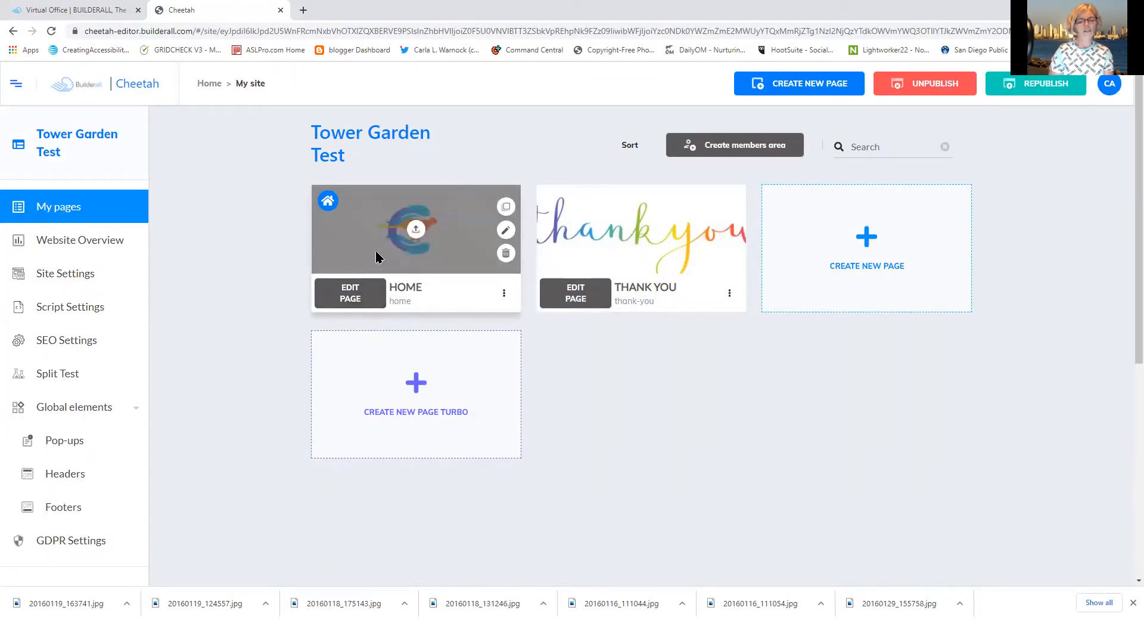
{"action": "left_click", "coordinate": [417, 232]}
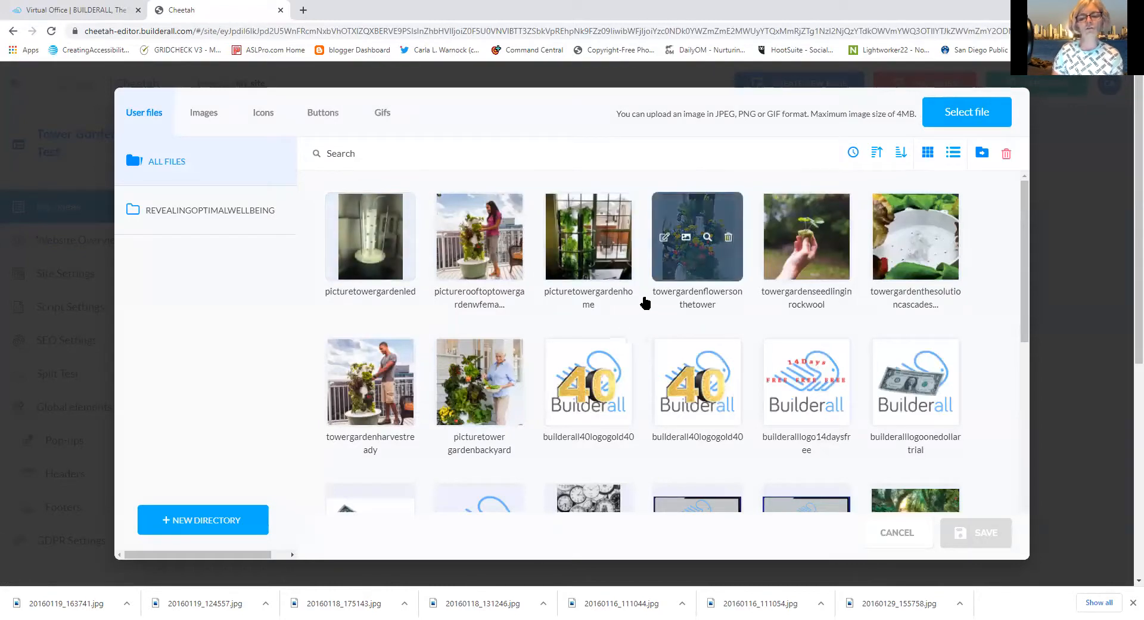
{"action": "left_click", "coordinate": [604, 284]}
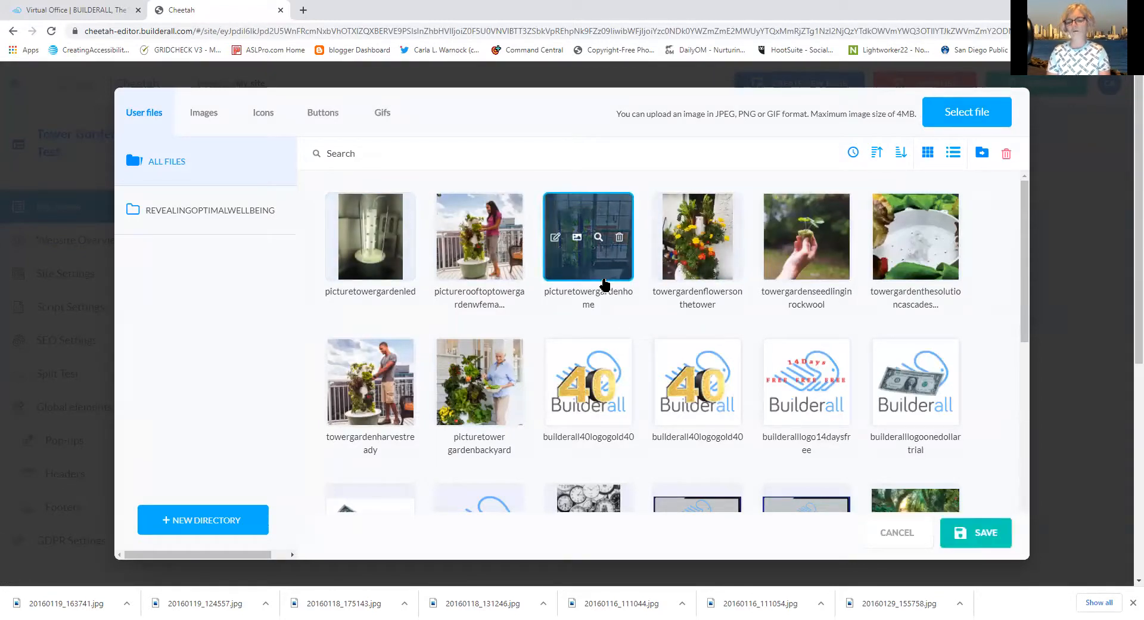
{"action": "left_click", "coordinate": [983, 536]}
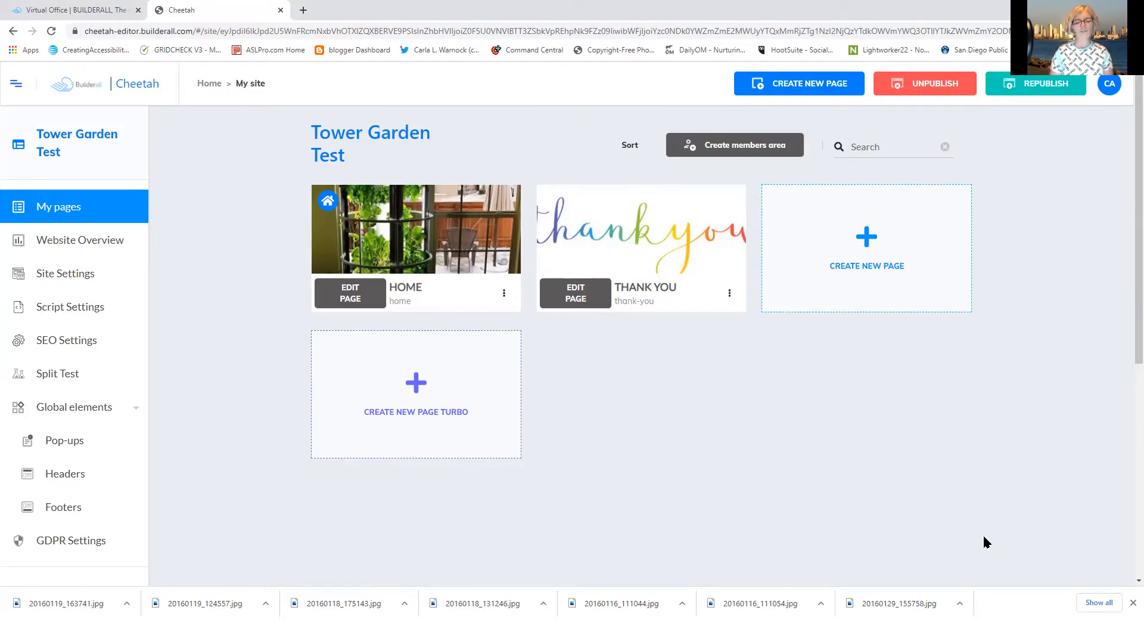
Create a new Turbo page with the orange-wave theme and title 'Tower Gardens Affiliat'
{"action": "left_click", "coordinate": [420, 387]}
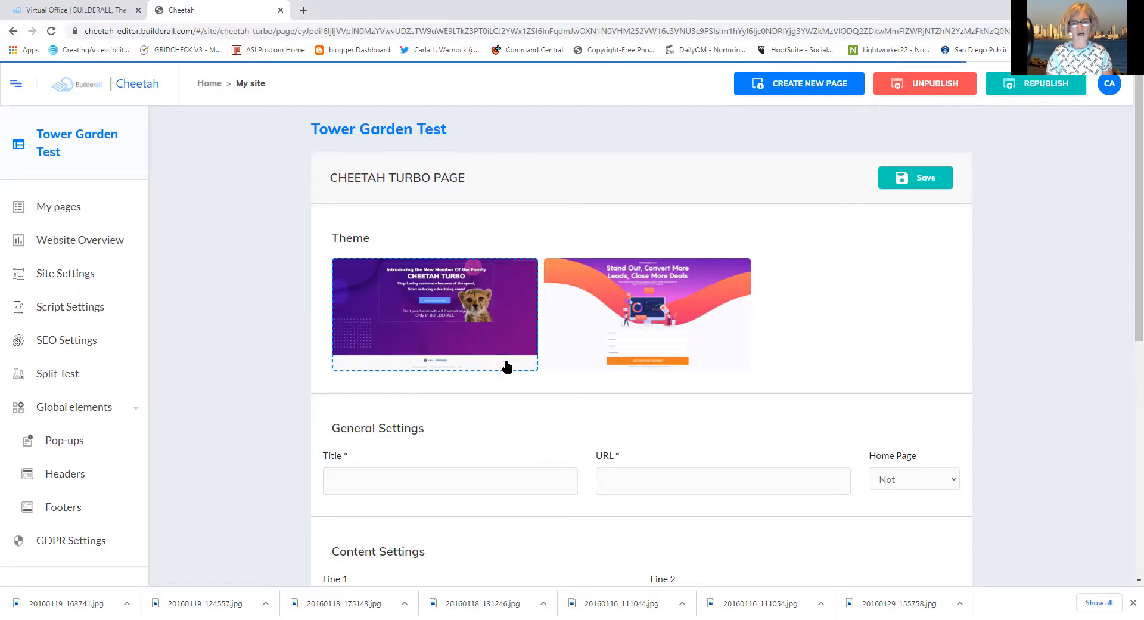
{"action": "left_click", "coordinate": [649, 341]}
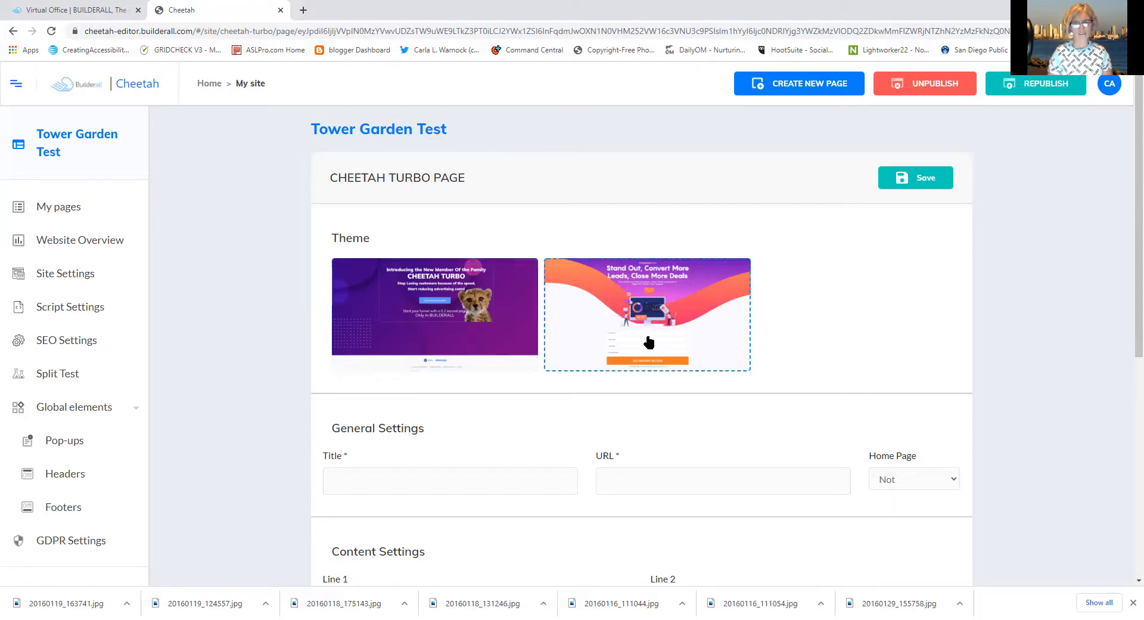
{"action": "left_click", "coordinate": [426, 481]}
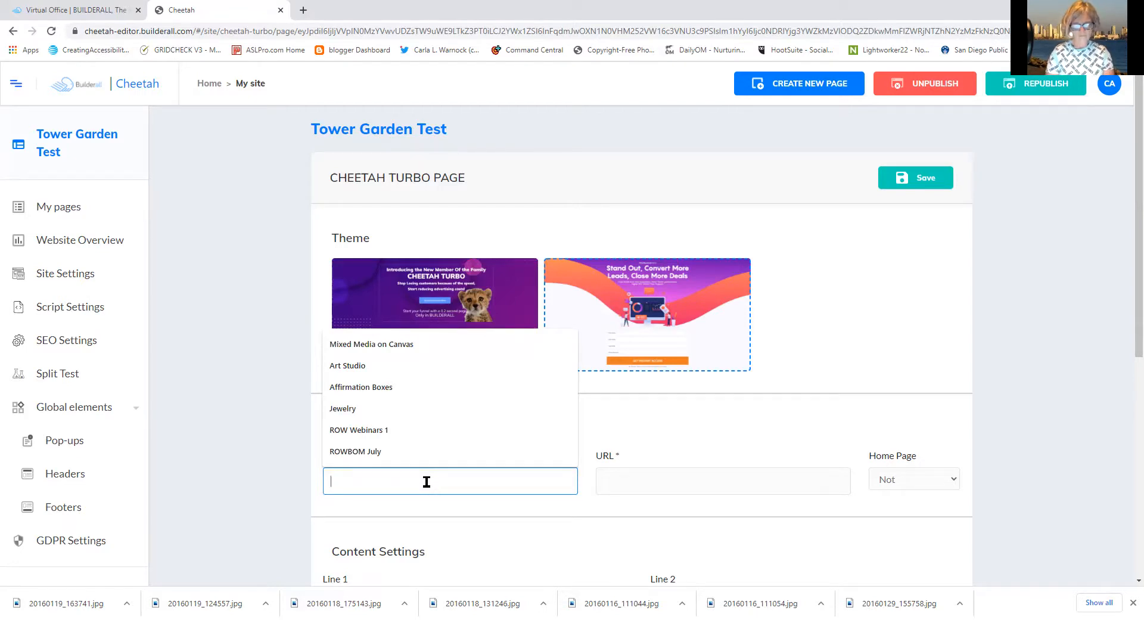
{"action": "type", "text": "T"}
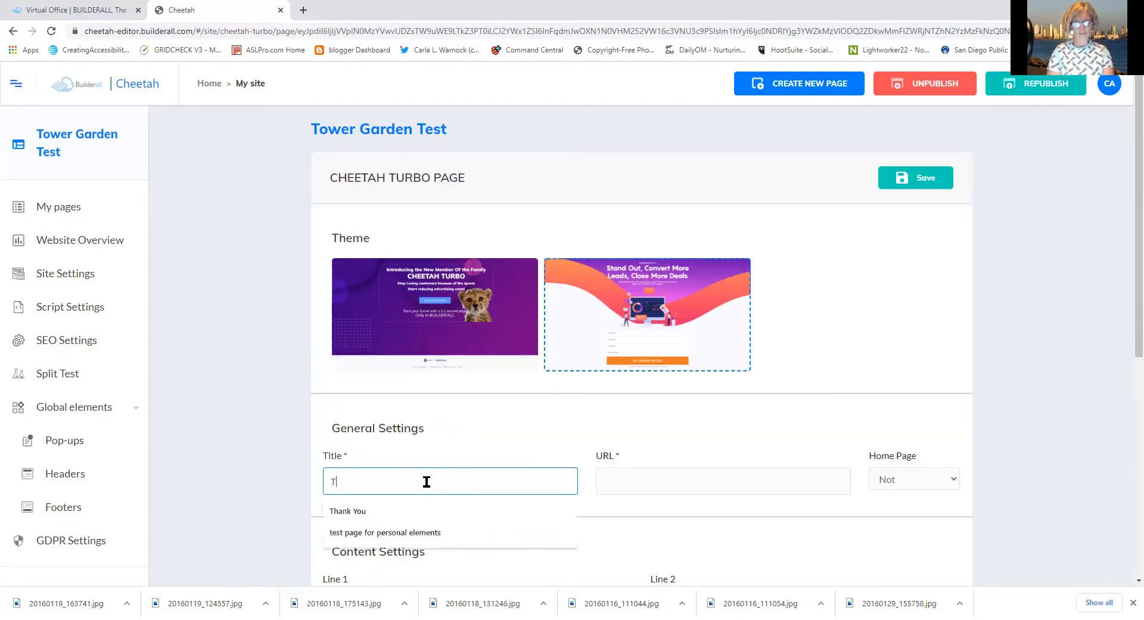
{"action": "type", "text": "ower Gardens"}
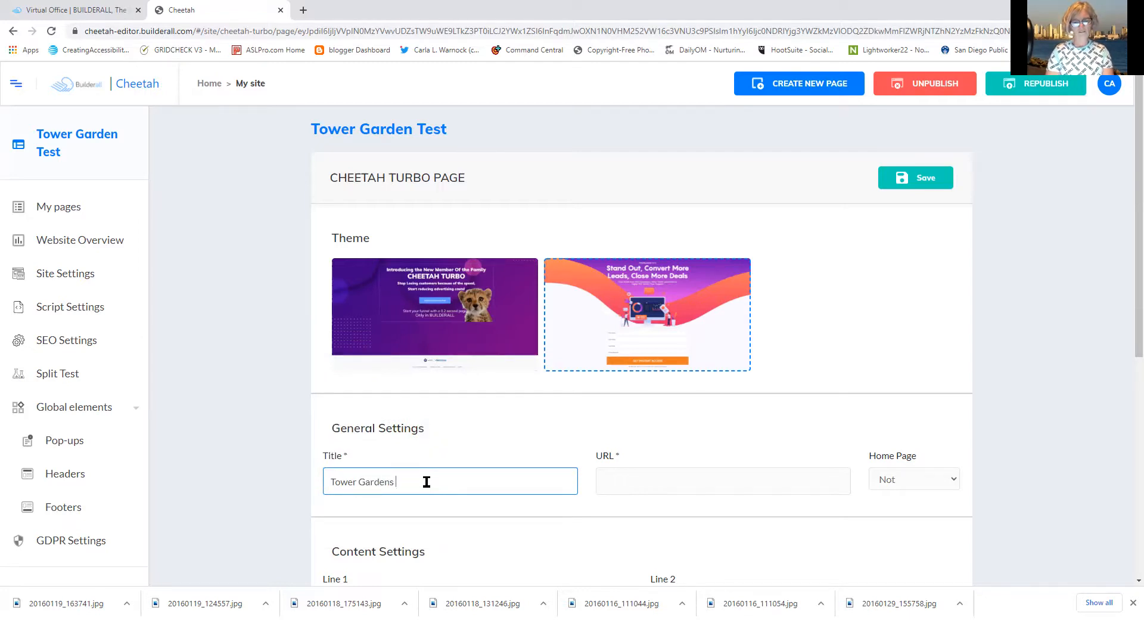
{"action": "type", "text": " Affi"}
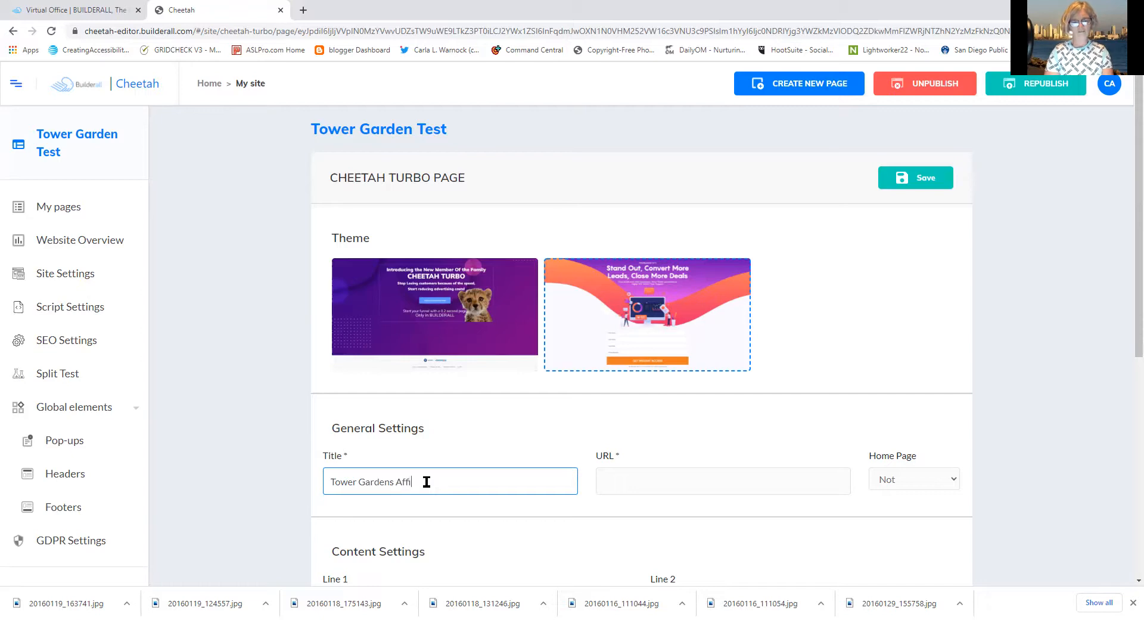
{"action": "type", "text": "liat"}
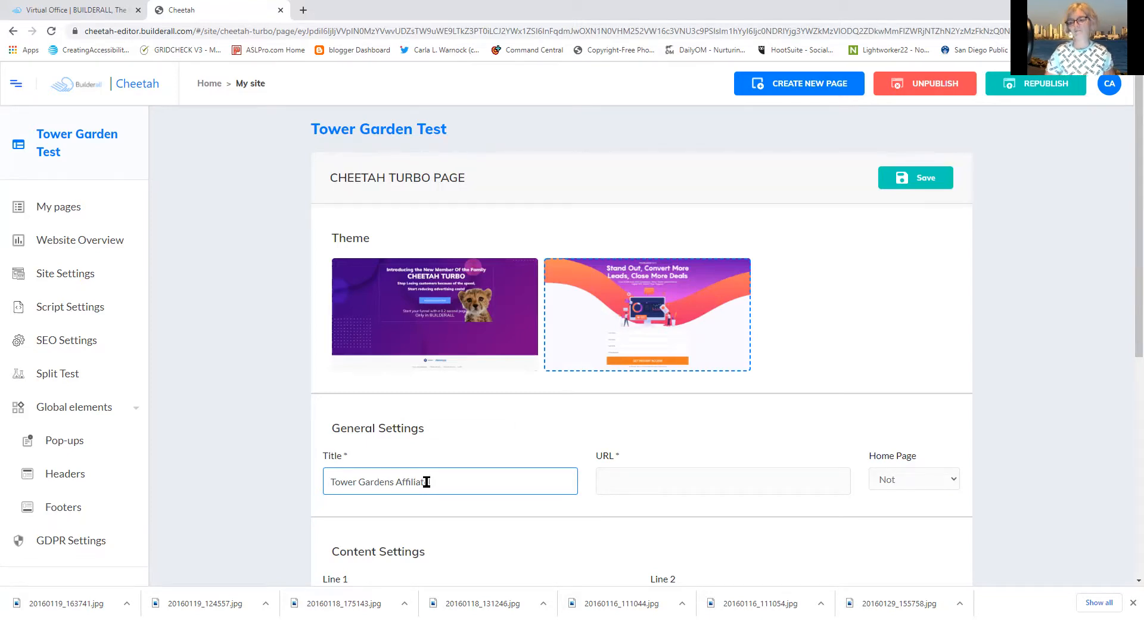
{"action": "scroll", "coordinate": [1127, 352], "scroll_direction": "down", "scroll_amount": 1}
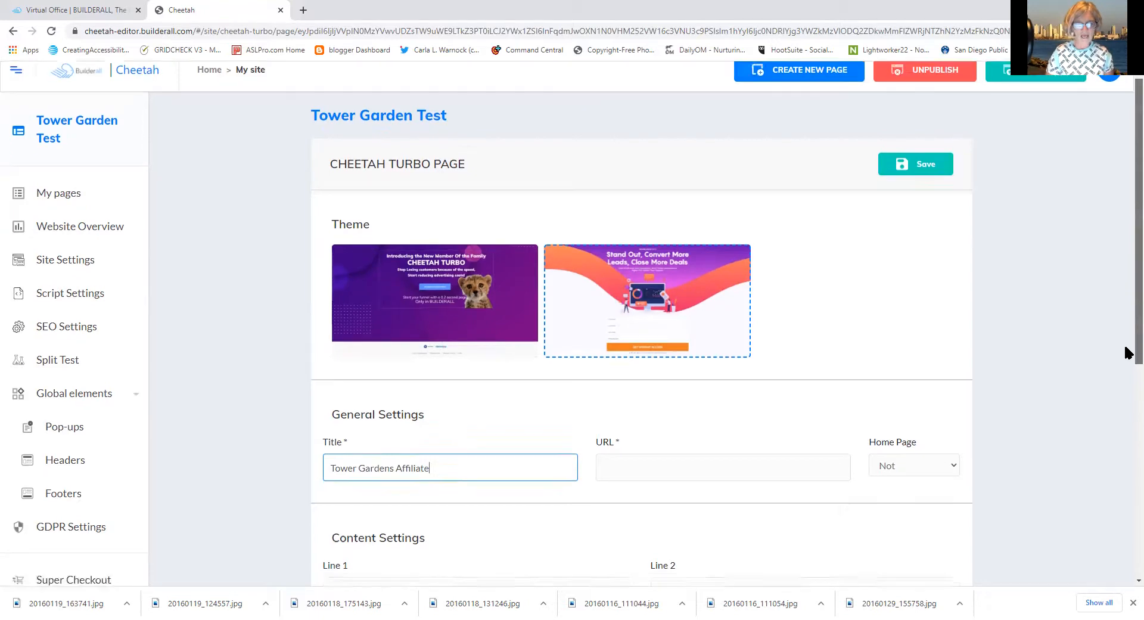
Enter the page URL as a TGaAffilate subdomain of the user's own domain
{"action": "scroll", "coordinate": [1125, 405], "scroll_direction": "down", "scroll_amount": 2}
{"action": "left_click", "coordinate": [694, 320]}
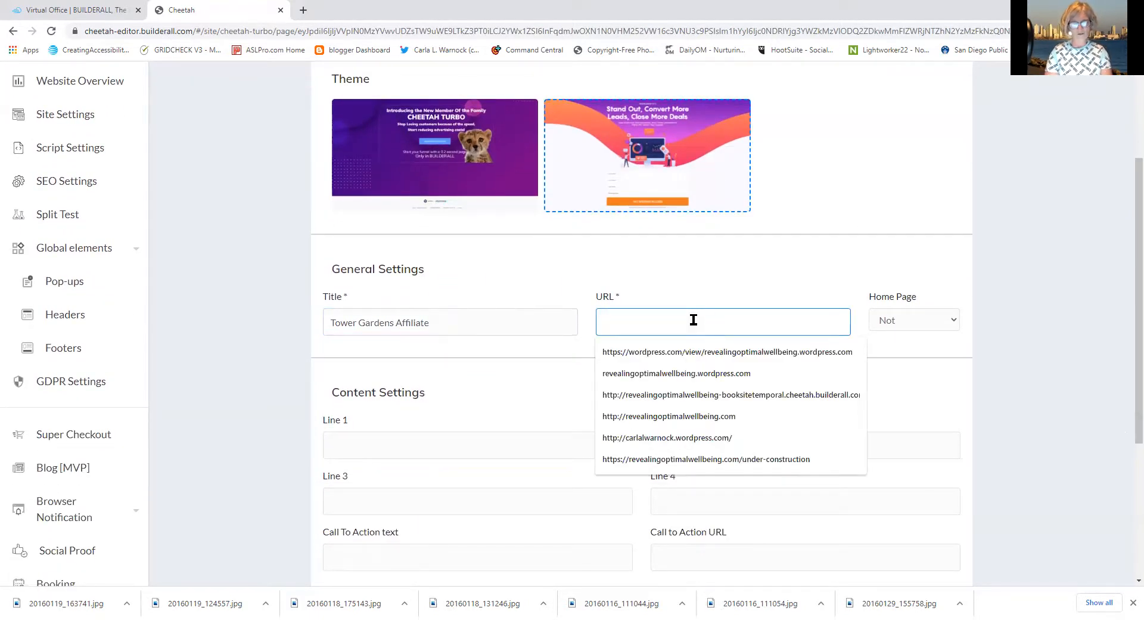
{"action": "type", "text": "T"}
{"action": "type", "text": "Ga"}
{"action": "type", "text": "Affilate"}
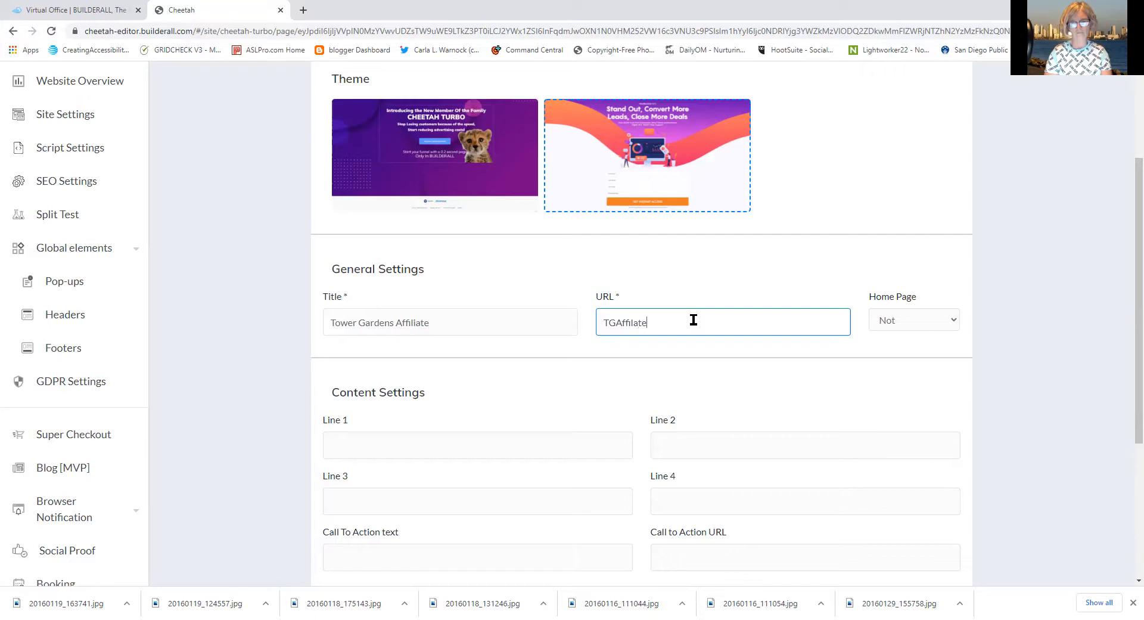
{"action": "type", "text": "."}
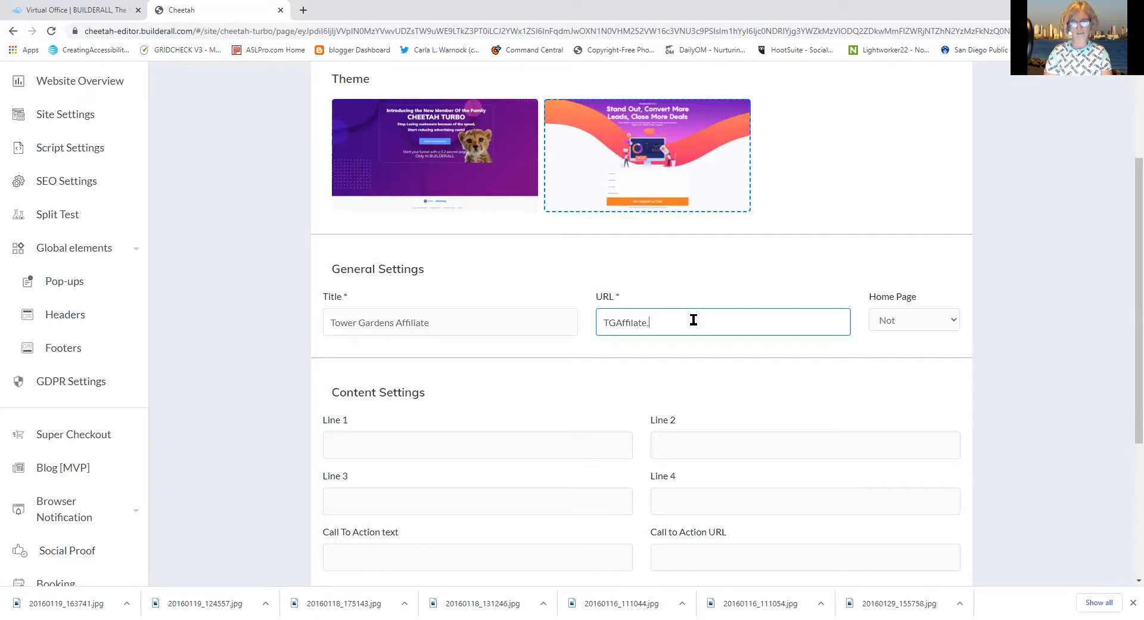
{"action": "type", "text": "carlalwa"}
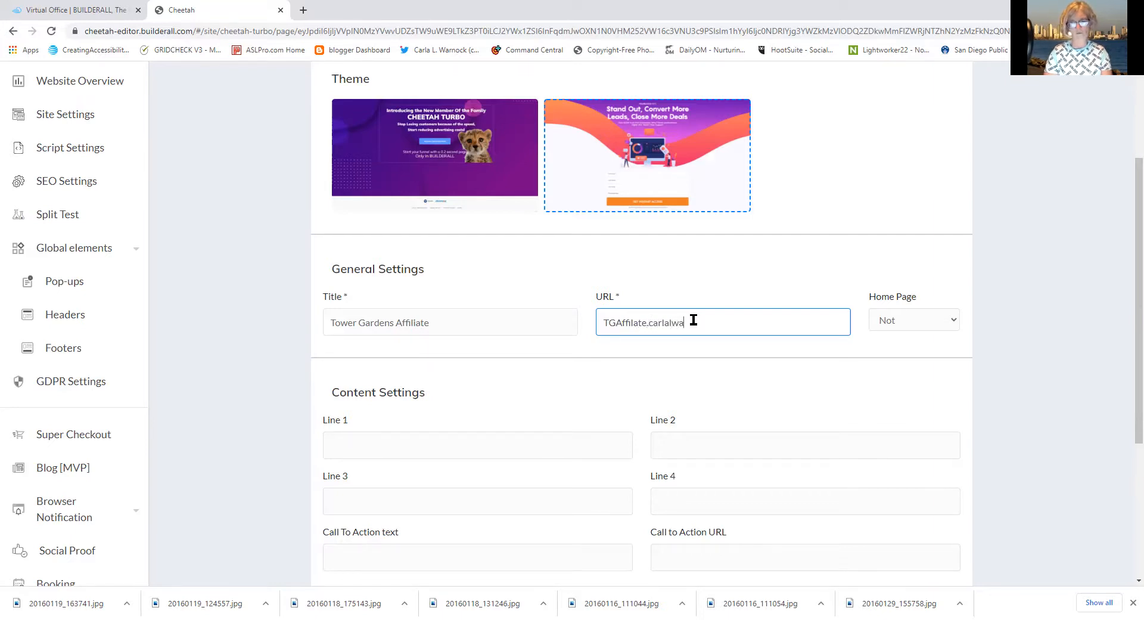
{"action": "type", "text": "rnock.com"}
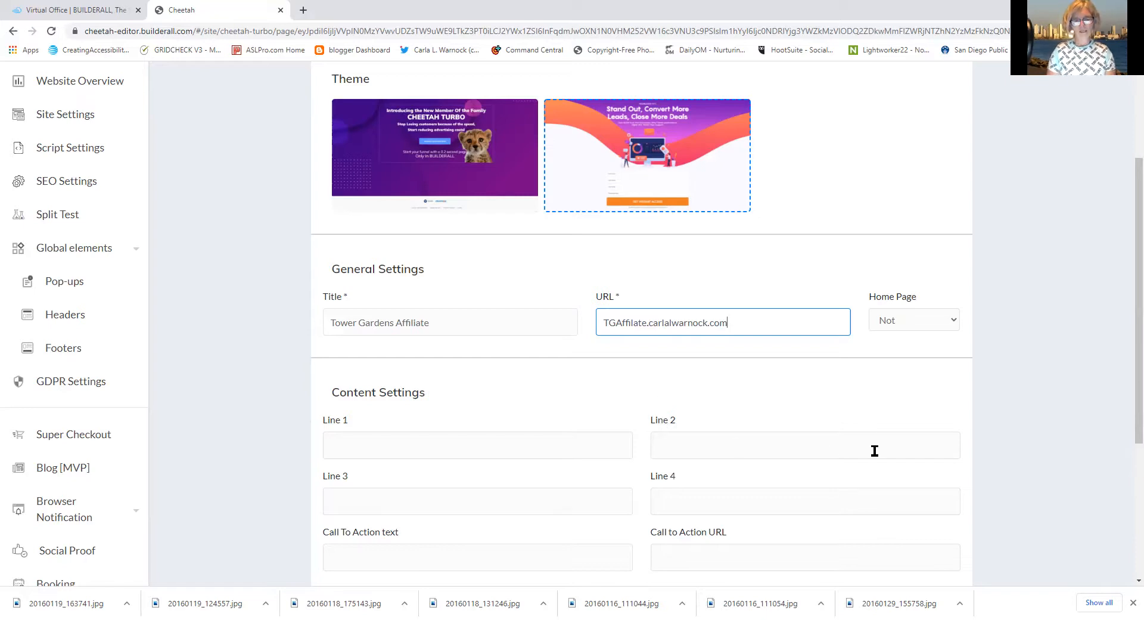
{"action": "left_click_drag", "start_coordinate": [1137, 366], "coordinate": [1098, 477]}
Set the Call To Action text to 'I want to sell Tower Garden'
{"action": "left_click", "coordinate": [338, 338]}
{"action": "type", "text": "I wan"}
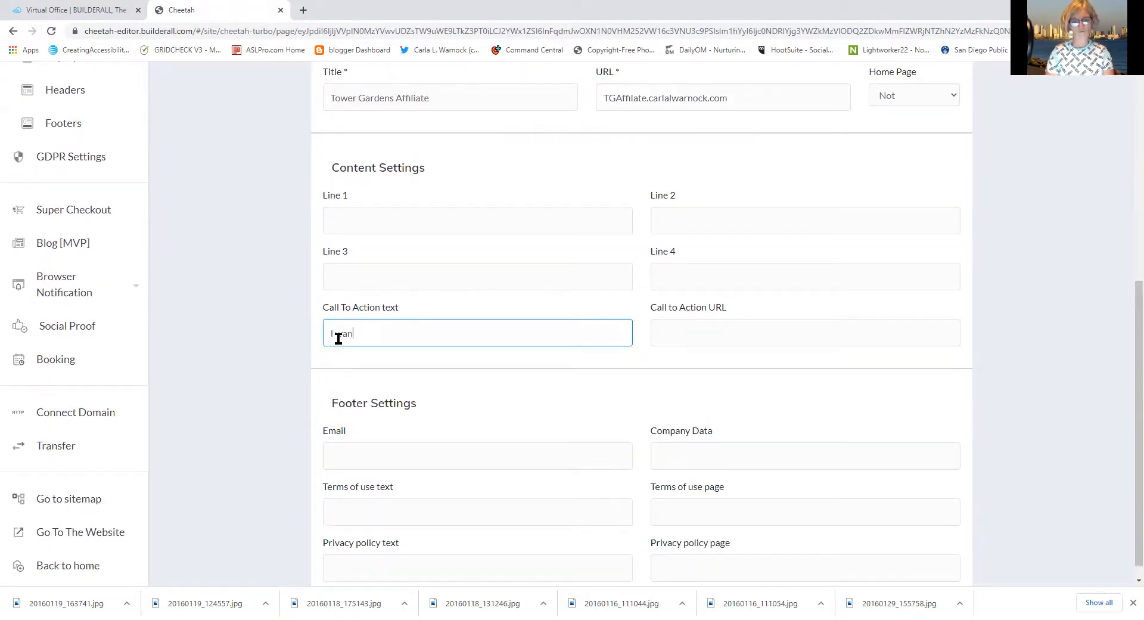
{"action": "type", "text": "t to sell "}
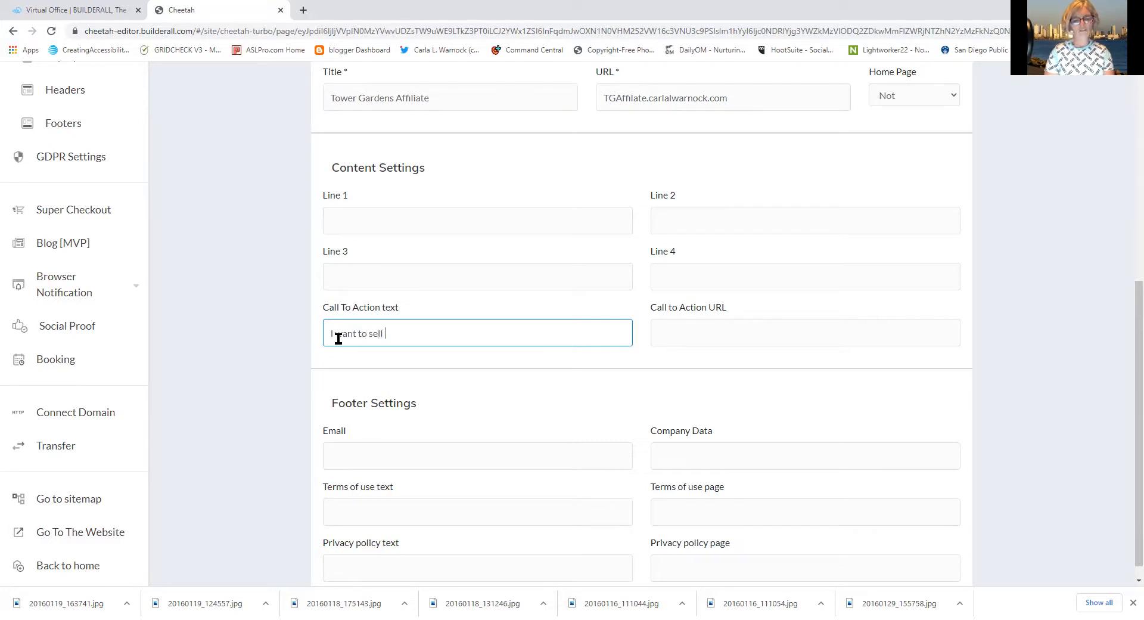
{"action": "type", "text": "Tower G"}
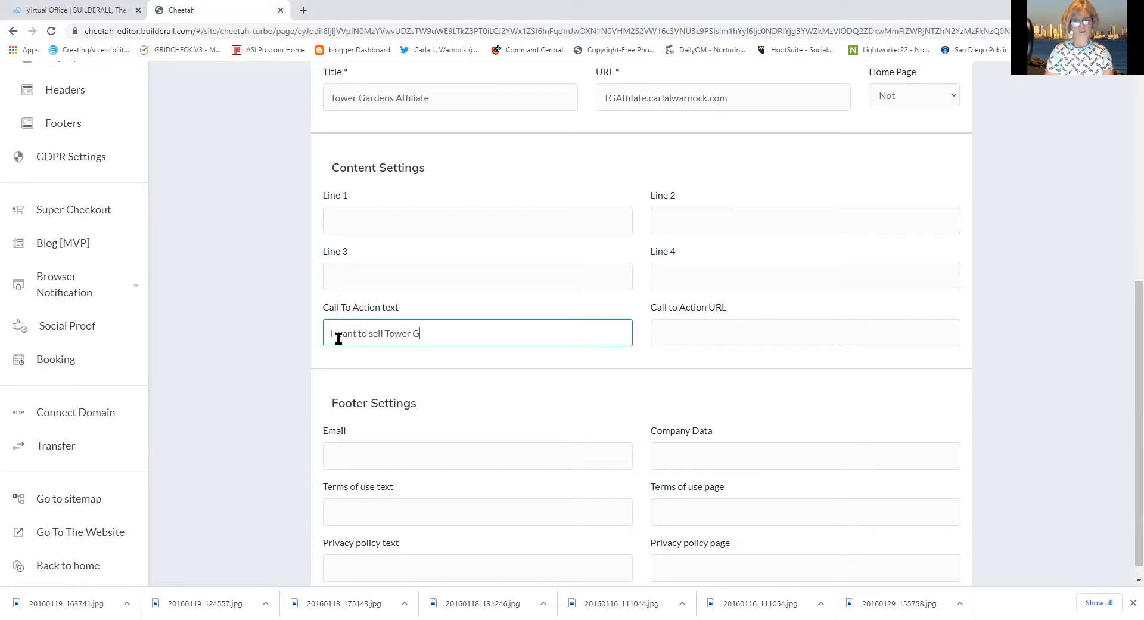
{"action": "type", "text": "arden"}
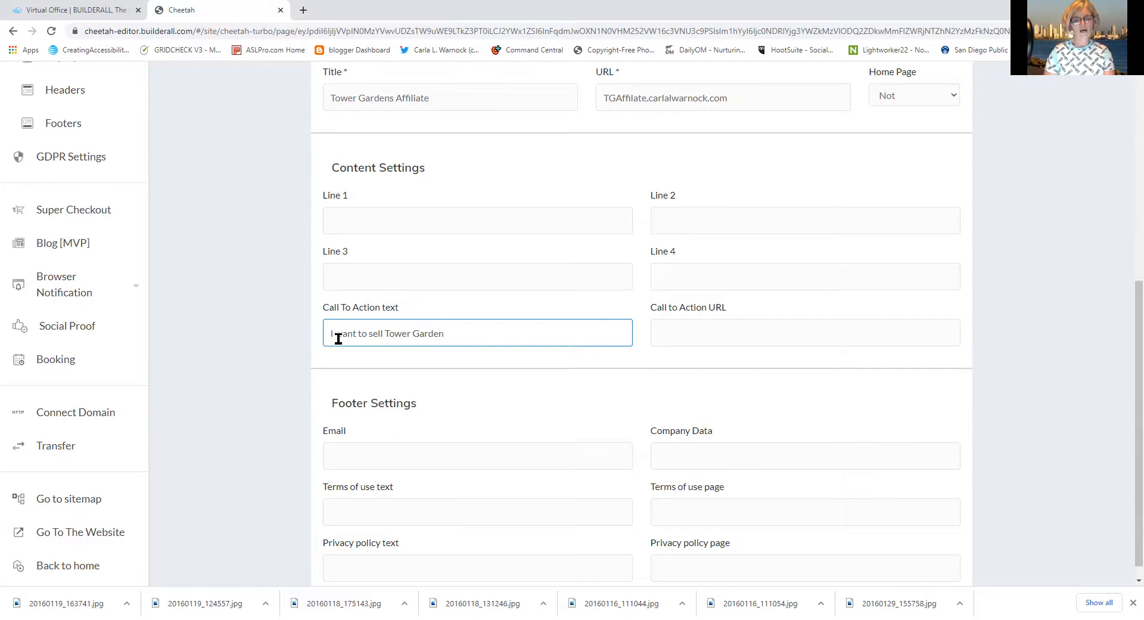
{"action": "left_click", "coordinate": [422, 224]}
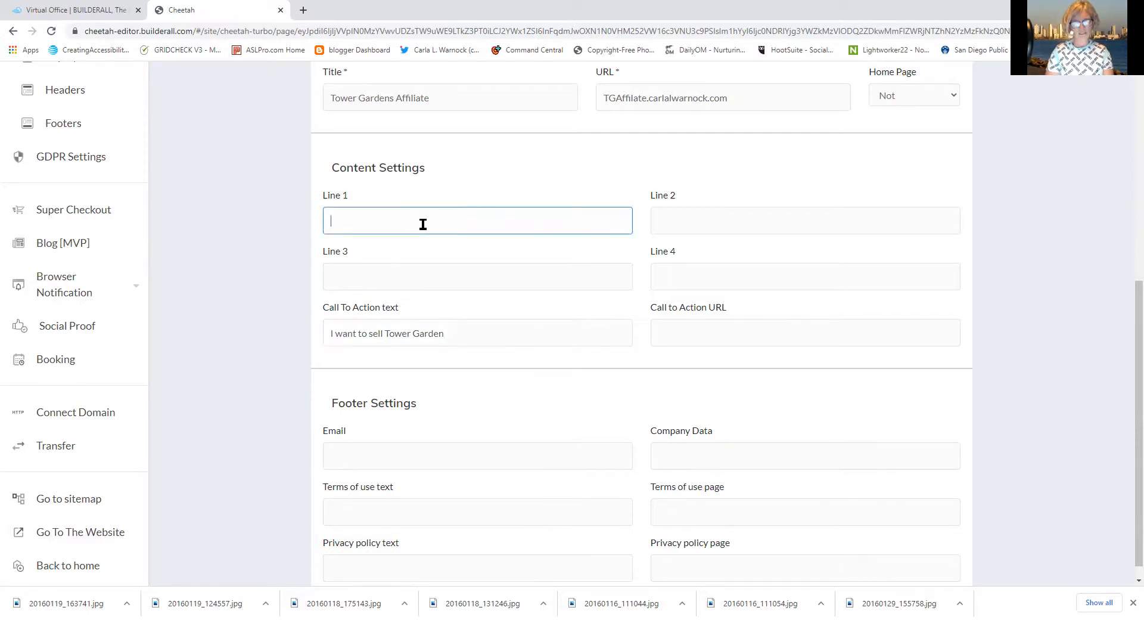
Type Line 1: 'Become a Tower Garden Affiliate and create income promoting something you use and believe in'
{"action": "type", "text": "Be"}
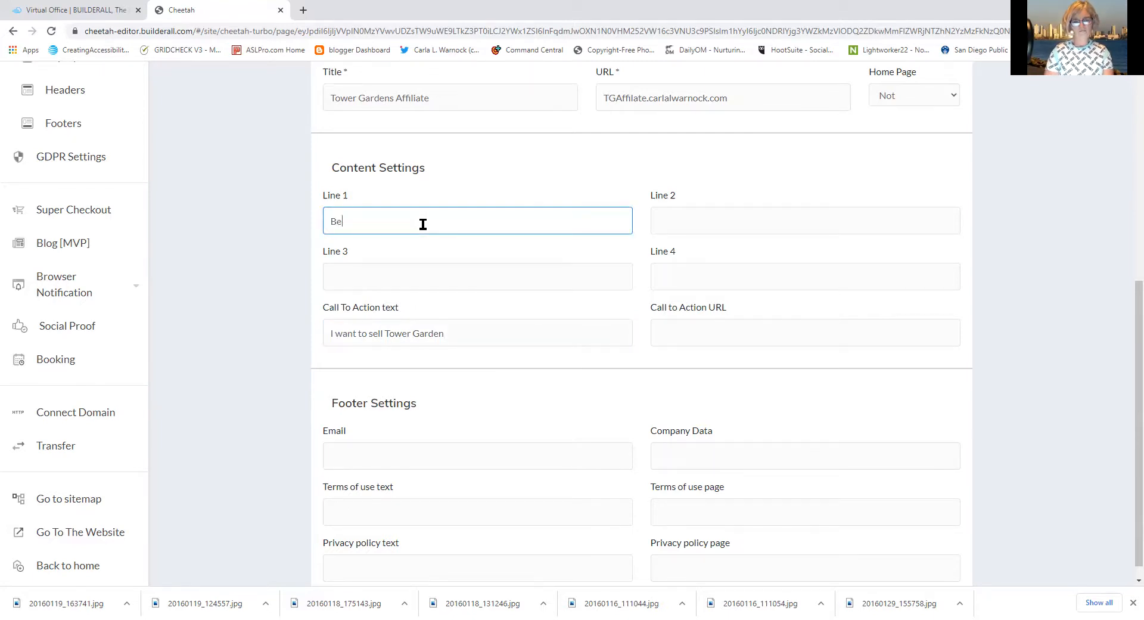
{"action": "type", "text": "come a Tower "}
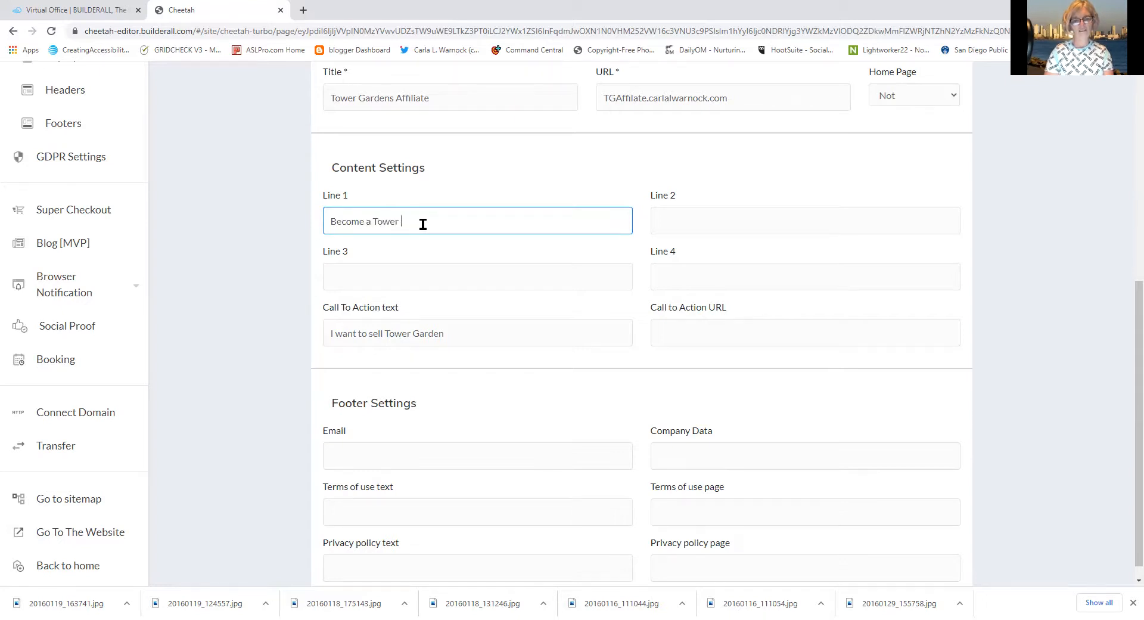
{"action": "type", "text": "Garden Affiliate ad "}
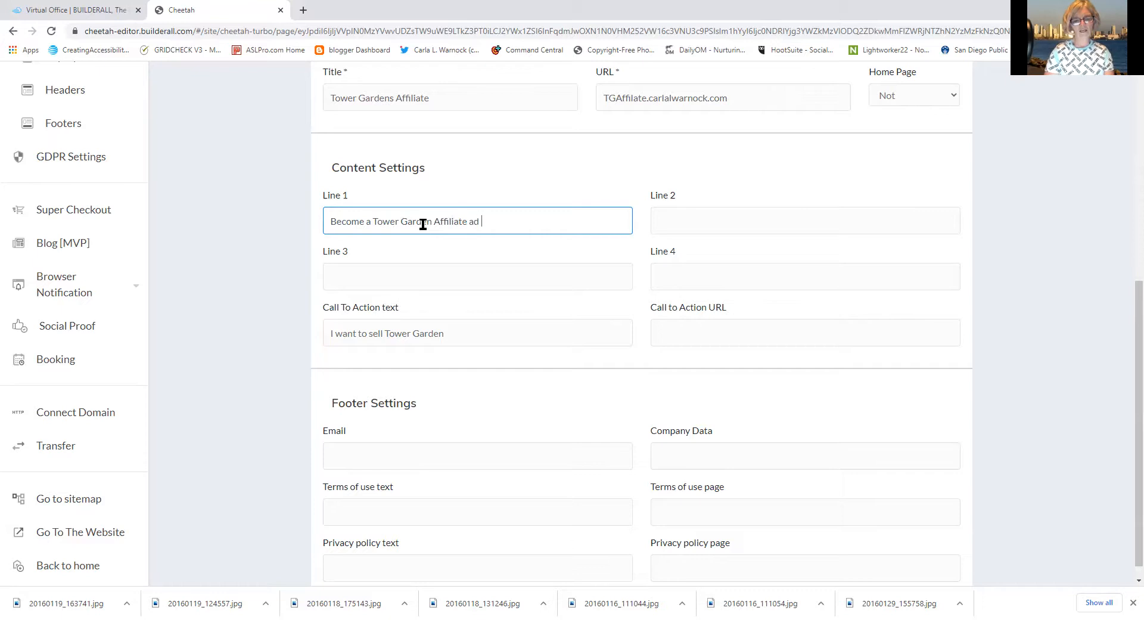
{"action": "key", "text": "BackSpace"}
{"action": "key", "text": "BackSpace"}
{"action": "type", "text": "nd cr"}
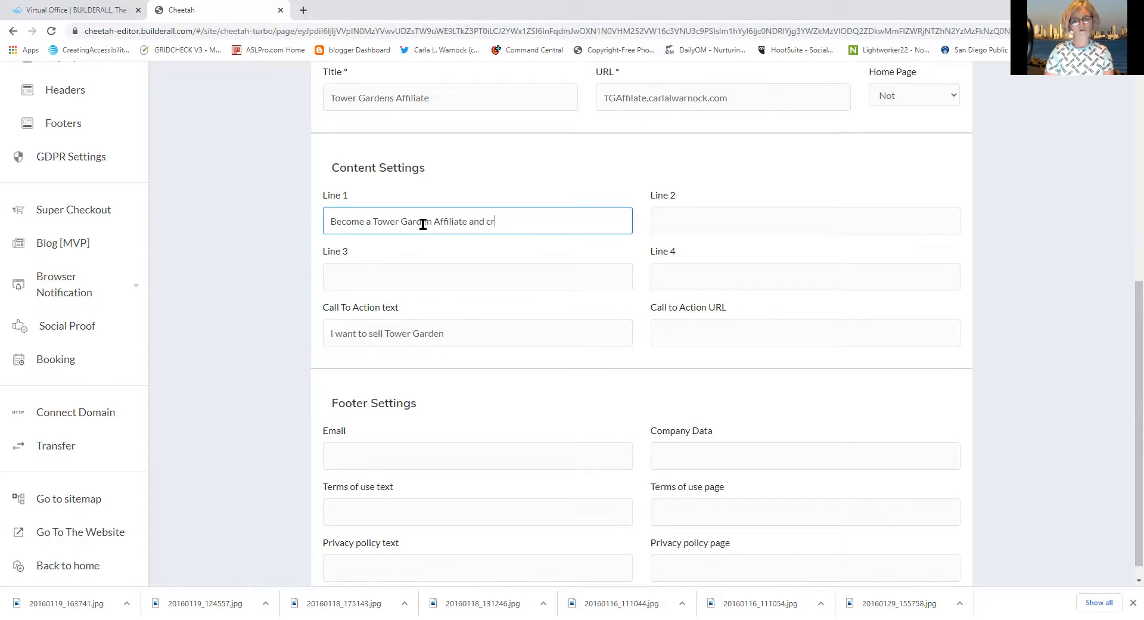
{"action": "type", "text": "eate income "}
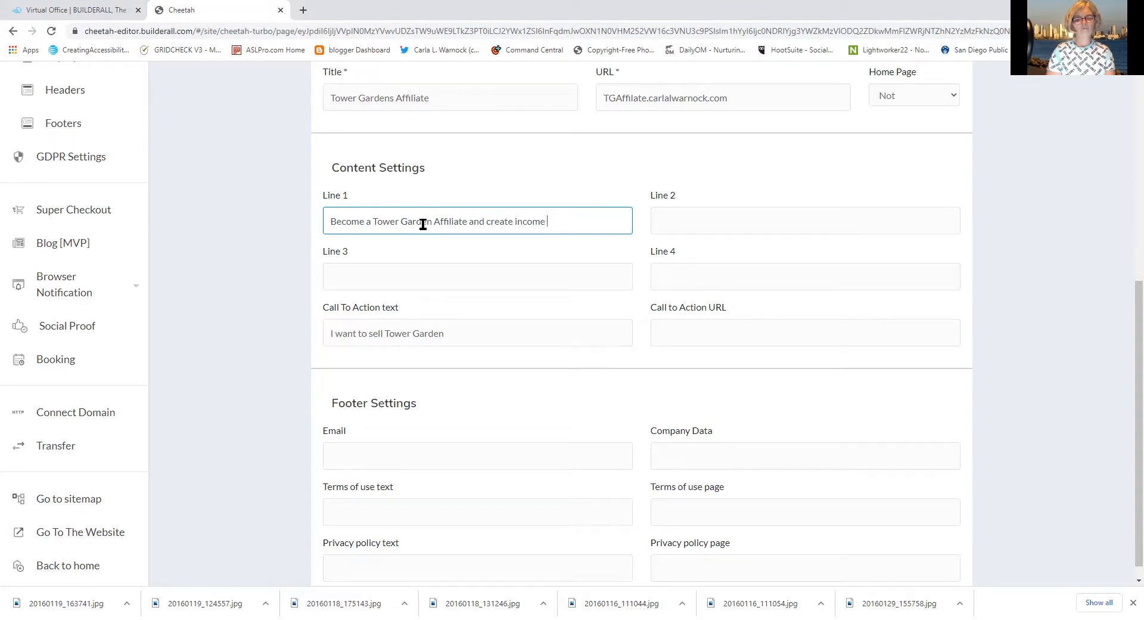
{"action": "type", "text": "promoting"}
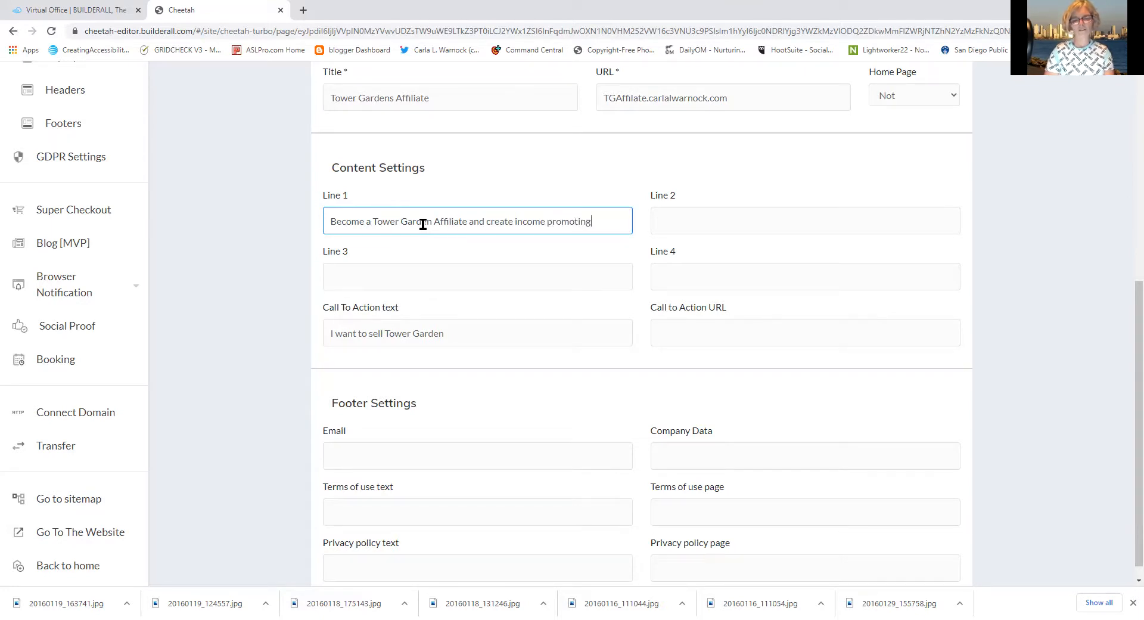
{"action": "type", "text": " something ou b"}
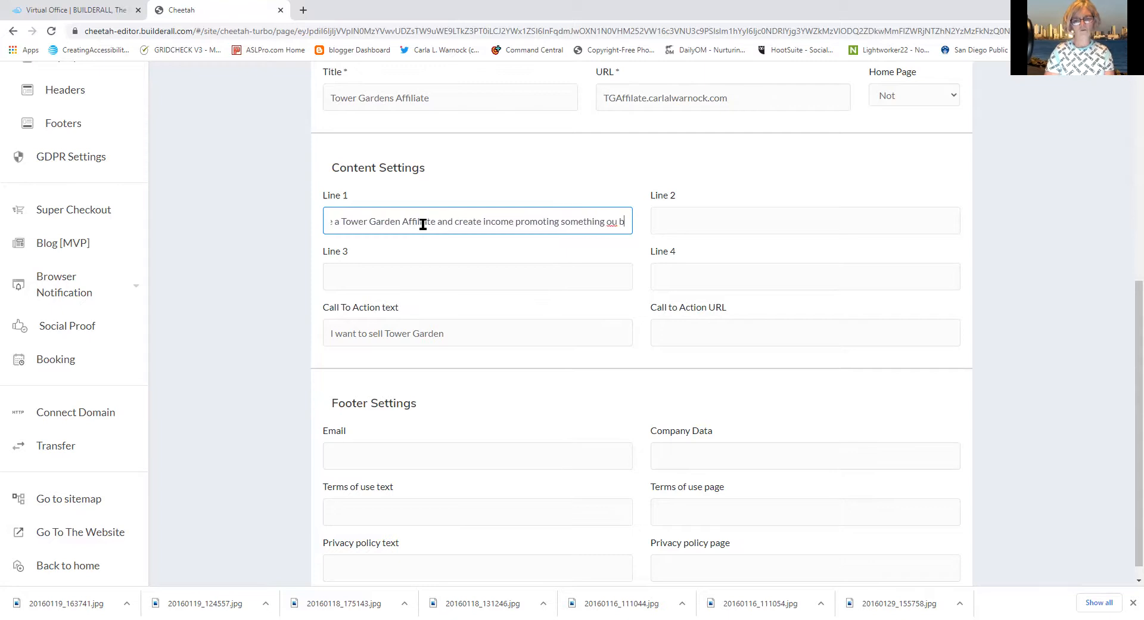
{"action": "type", "text": " us"}
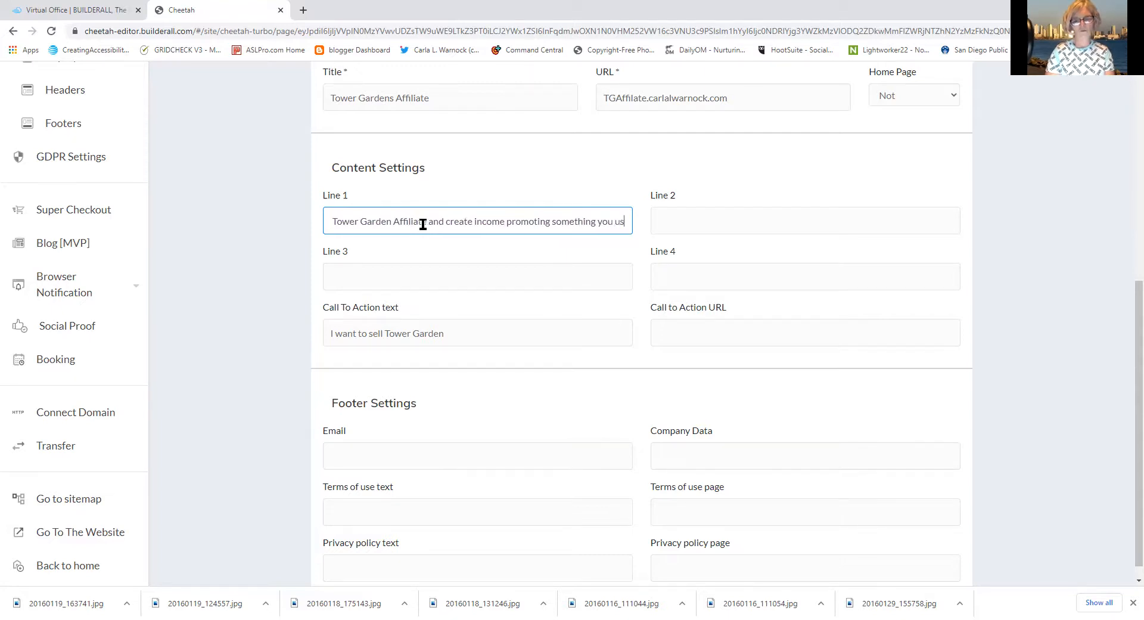
{"action": "type", "text": "e and believe in"}
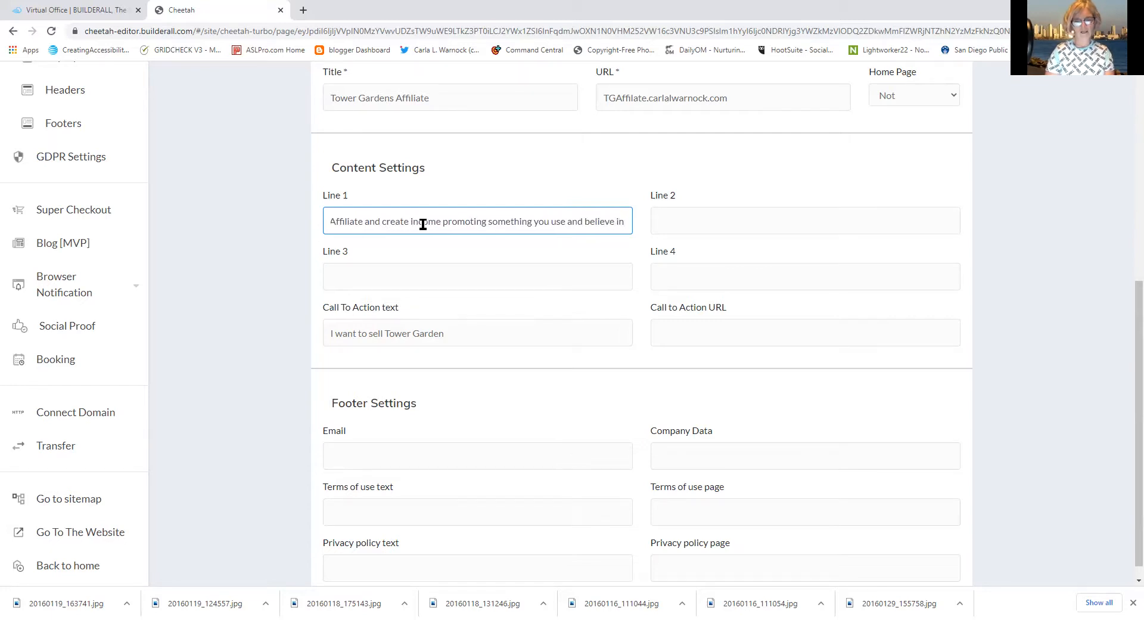
{"action": "left_click", "coordinate": [781, 213]}
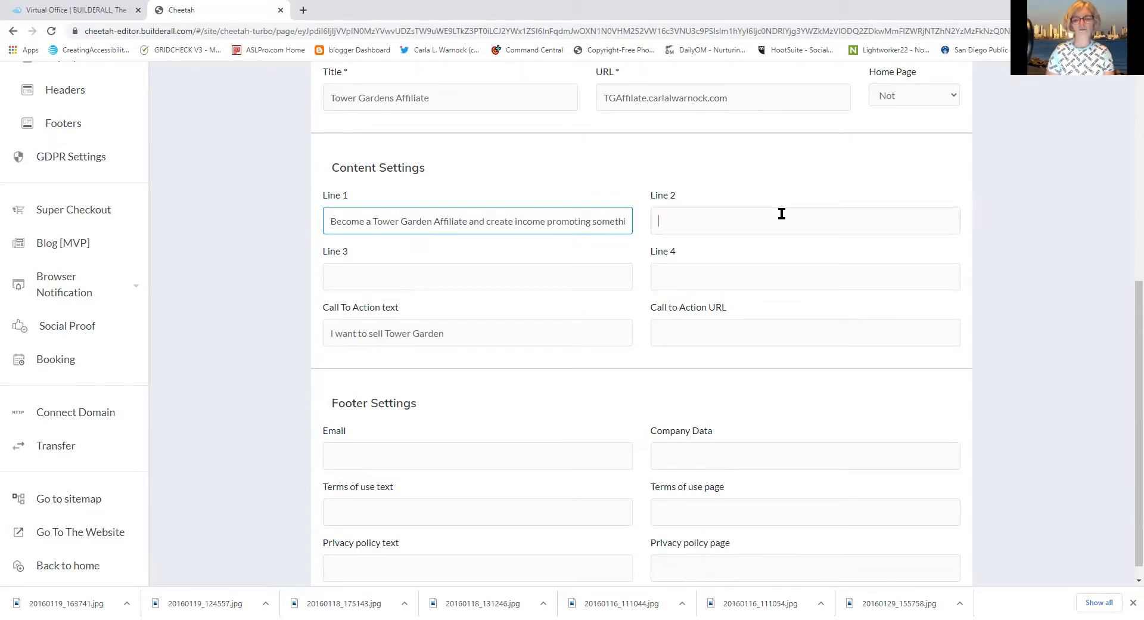
Type Line 2 as 'Help your friends and family take control of the food they eat!', fixing typos
{"action": "type", "text": "Helpyou"}
{"action": "key", "text": "BackSpace"}
{"action": "key", "text": "BackSpace"}
{"action": "key", "text": "BackSpace"}
{"action": "type", "text": "your Friends"}
{"action": "key", "text": "BackSpace"}
{"action": "key", "text": "BackSpace"}
{"action": "key", "text": "BackSpace"}
{"action": "key", "text": "BackSpace"}
{"action": "key", "text": "BackSpace"}
{"action": "key", "text": "BackSpace"}
{"action": "key", "text": "BackSpace"}
{"action": "type", "text": "friends and famimo"}
{"action": "key", "text": "BackSpace"}
{"action": "key", "text": "BackSpace"}
{"action": "type", "text": "ily "}
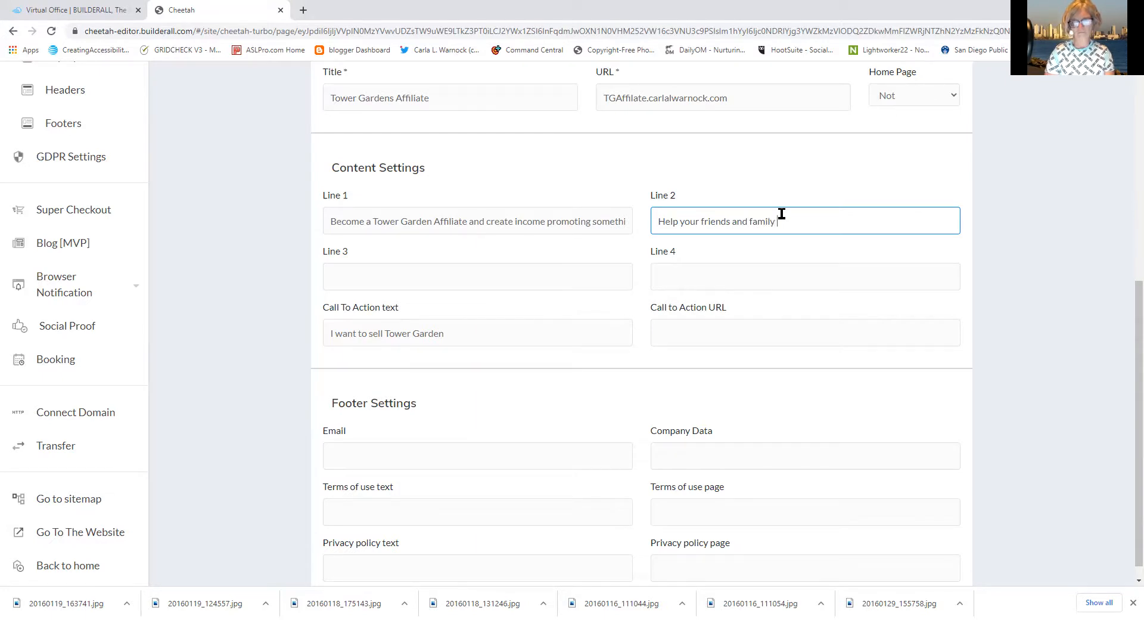
{"action": "type", "text": "taek"}
{"action": "key", "text": "BackSpace"}
{"action": "key", "text": "BackSpace"}
{"action": "key", "text": "BackSpace"}
{"action": "type", "text": "k eca"}
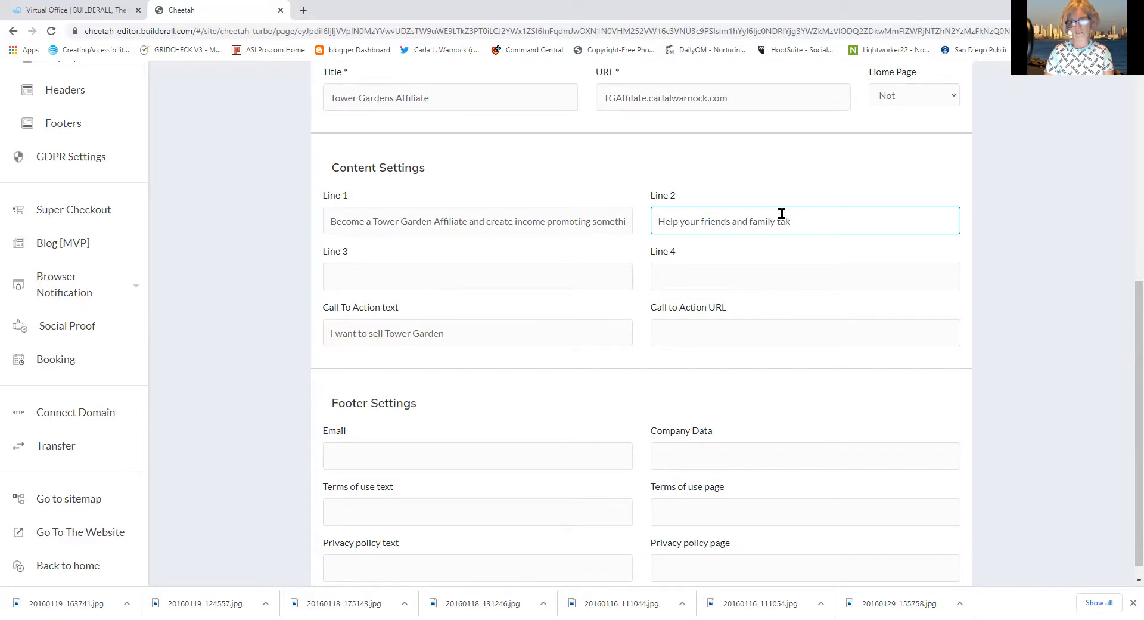
{"action": "key", "text": "BackSpace"}
{"action": "key", "text": "BackSpace"}
{"action": "key", "text": "BackSpace"}
{"action": "key", "text": "BackSpace"}
{"action": "type", "text": "e control of the fo"}
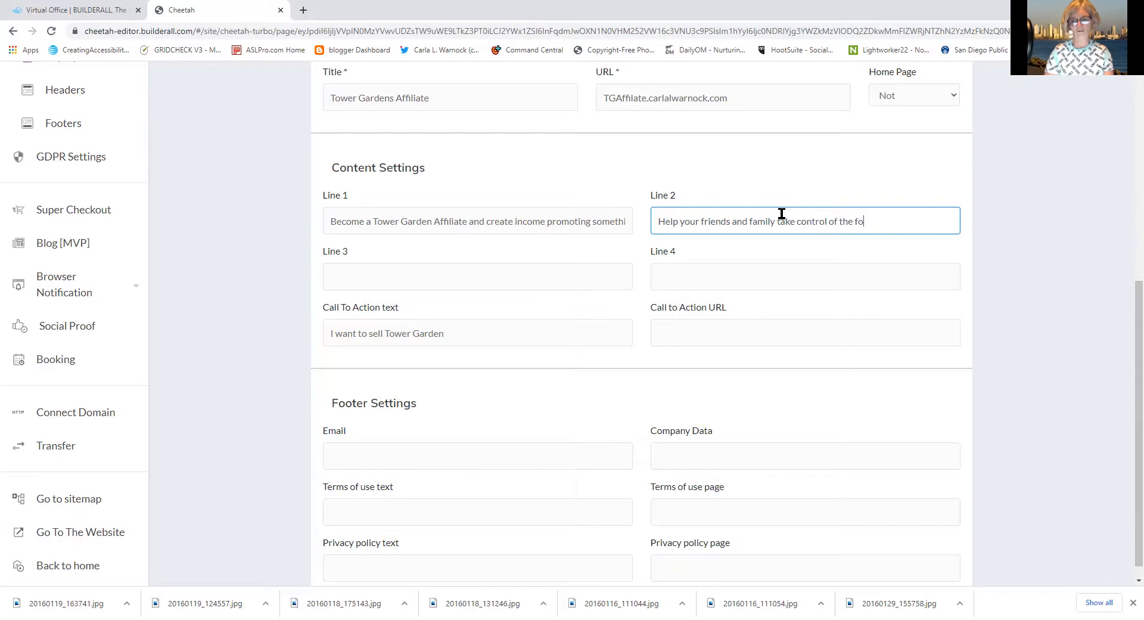
{"action": "type", "text": "od they eat!"}
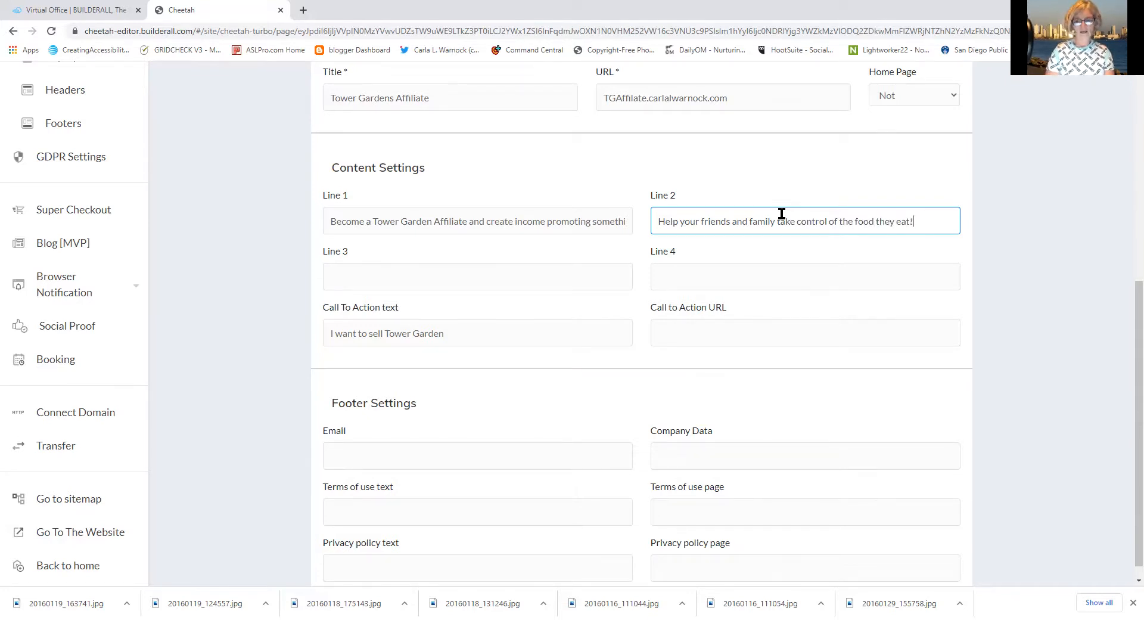
Enter Line 3 as 'Become a trusted source of information about organic aeroponic gardening'
{"action": "left_click", "coordinate": [496, 273]}
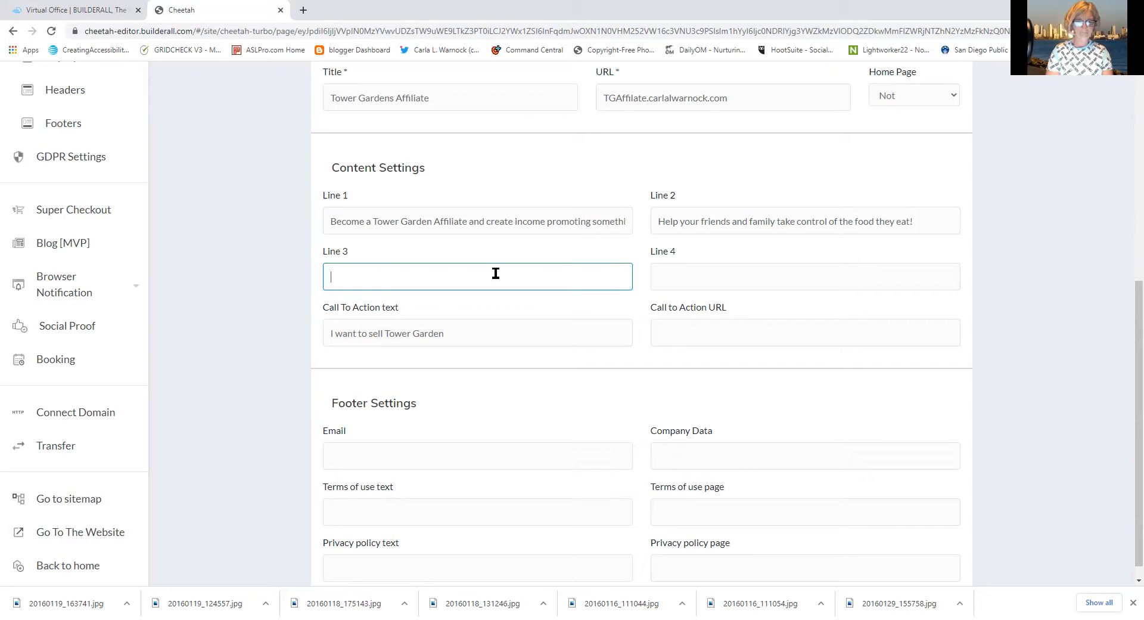
{"action": "type", "text": "Become "}
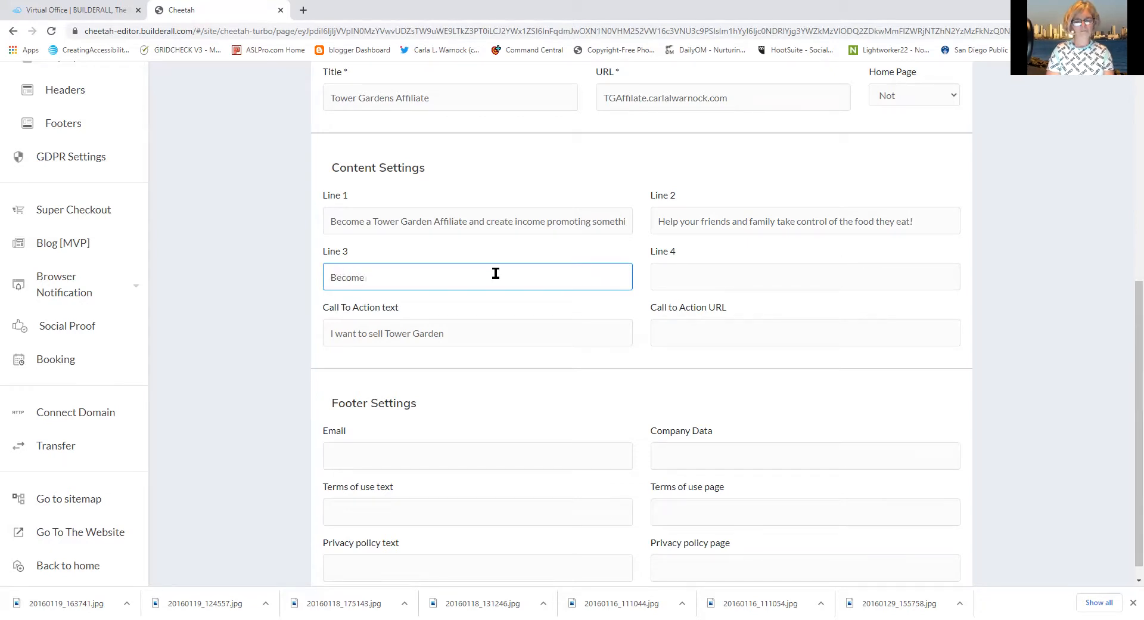
{"action": "type", "text": "an "}
{"action": "type", "text": " trusted "}
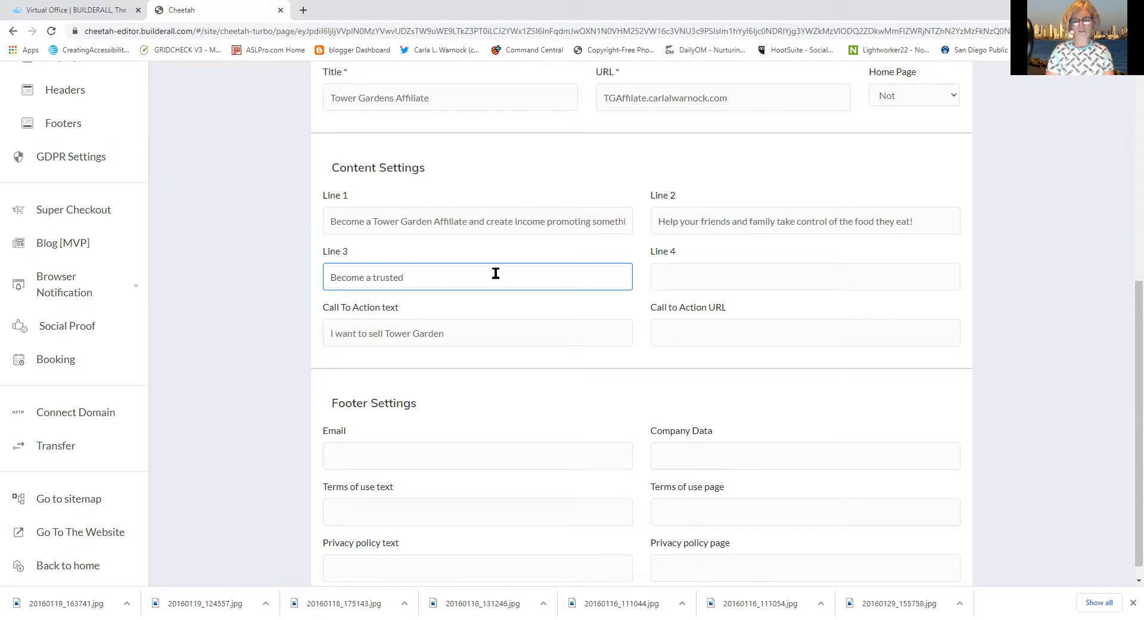
{"action": "type", "text": "source of informa"}
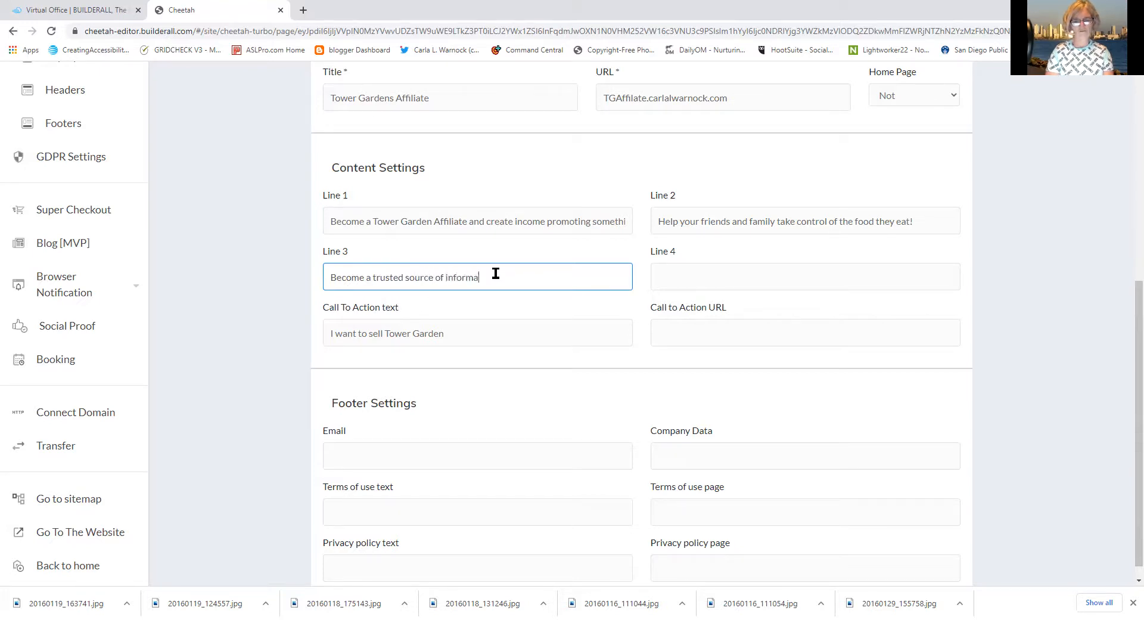
{"action": "type", "text": "tion about "}
{"action": "type", "text": "organic "}
{"action": "type", "text": "gar"}
{"action": "key", "text": "BackSpace"}
{"action": "key", "text": "BackSpace"}
{"action": "key", "text": "BackSpace"}
{"action": "type", "text": "aerop"}
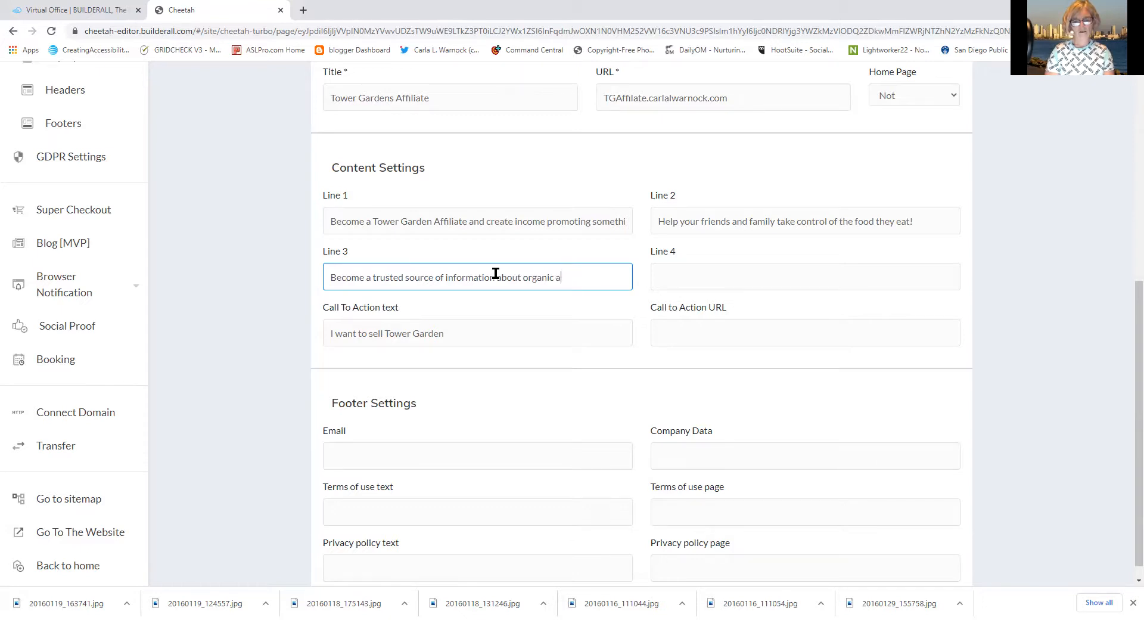
{"action": "type", "text": "o"}
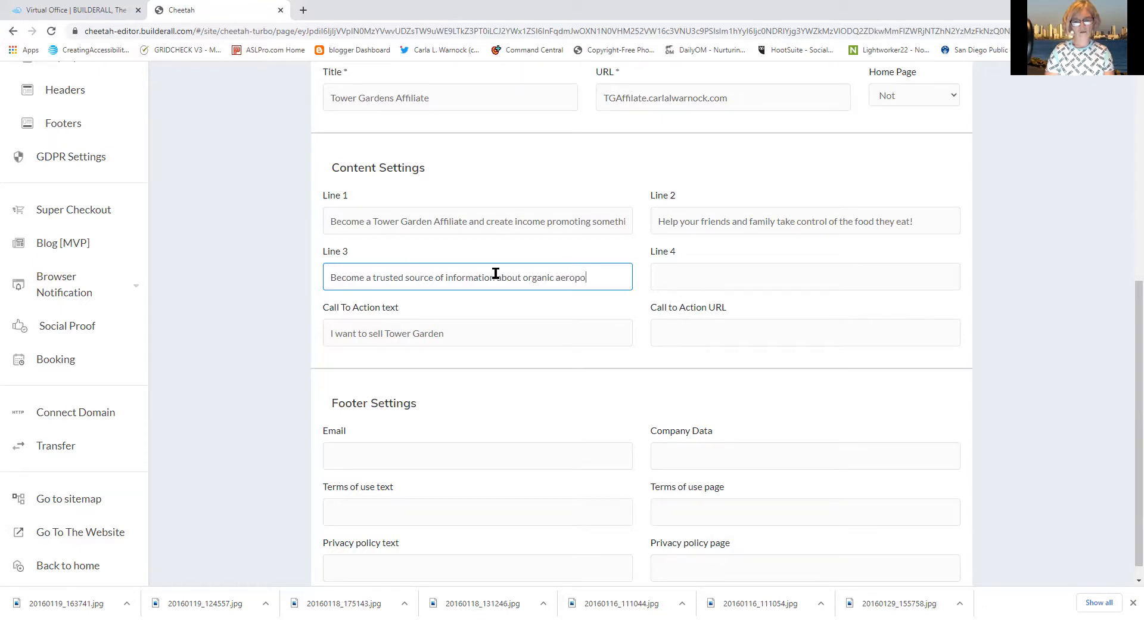
{"action": "type", "text": "nic gardening"}
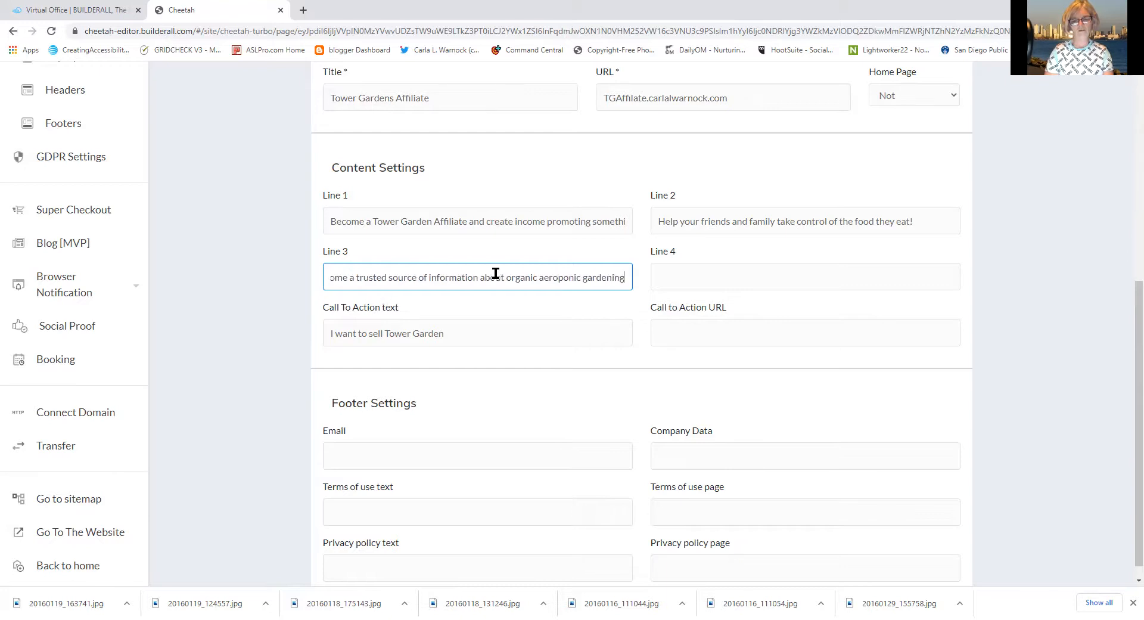
{"action": "left_click", "coordinate": [710, 282]}
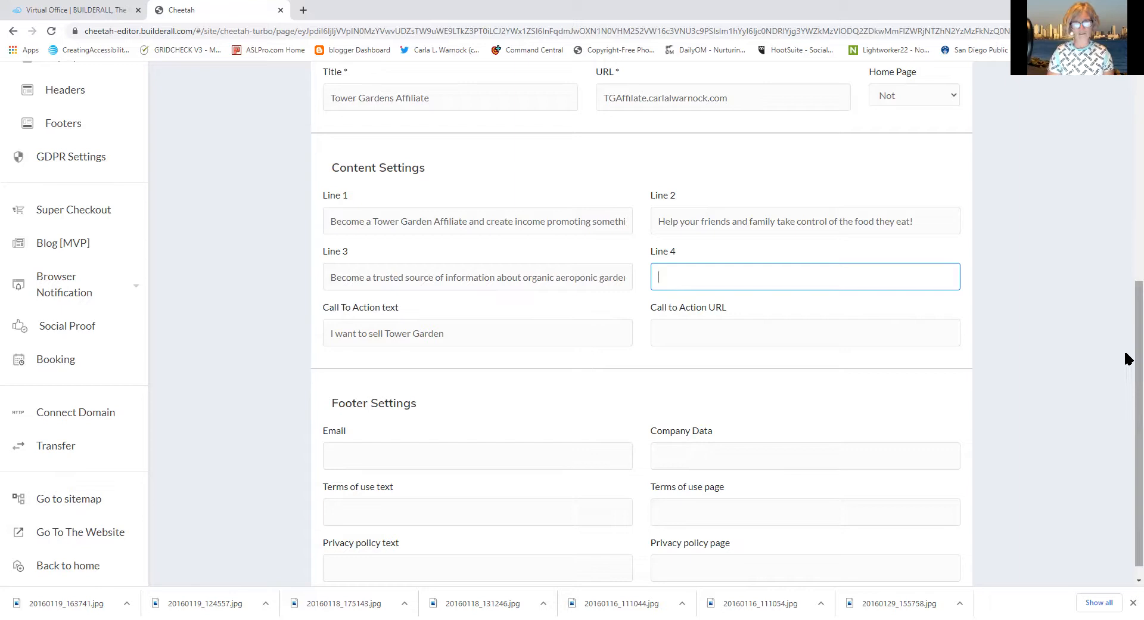
{"action": "scroll", "coordinate": [1126, 364], "scroll_direction": "down", "scroll_amount": 1}
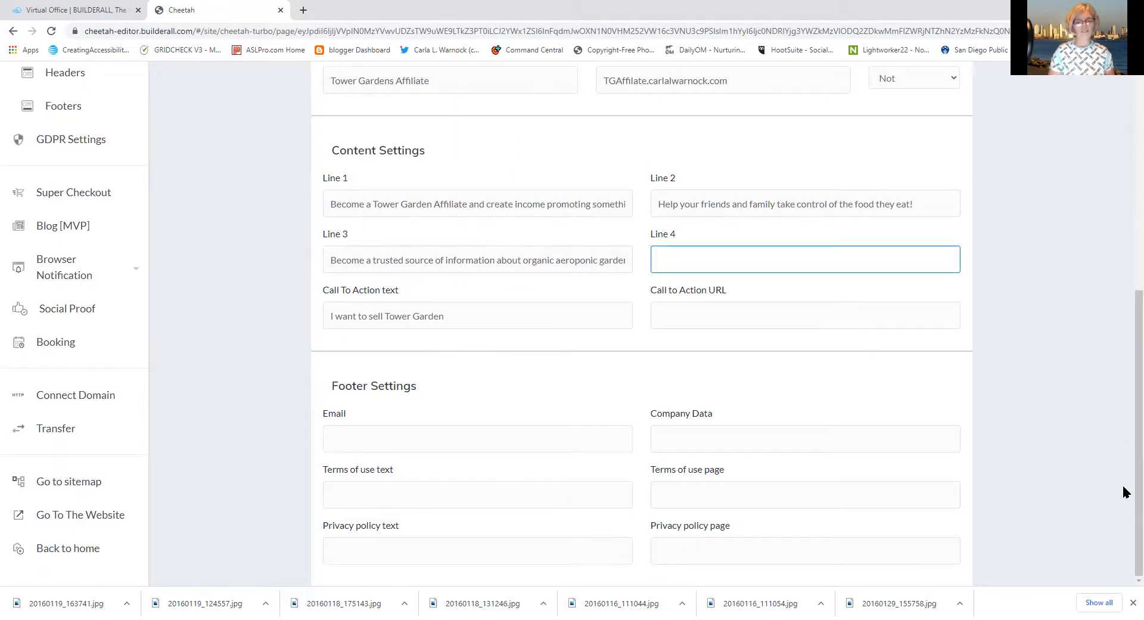
Enter the contact's e-mail address in the footer Email field, correcting the misspelled domain
{"action": "left_click", "coordinate": [456, 448]}
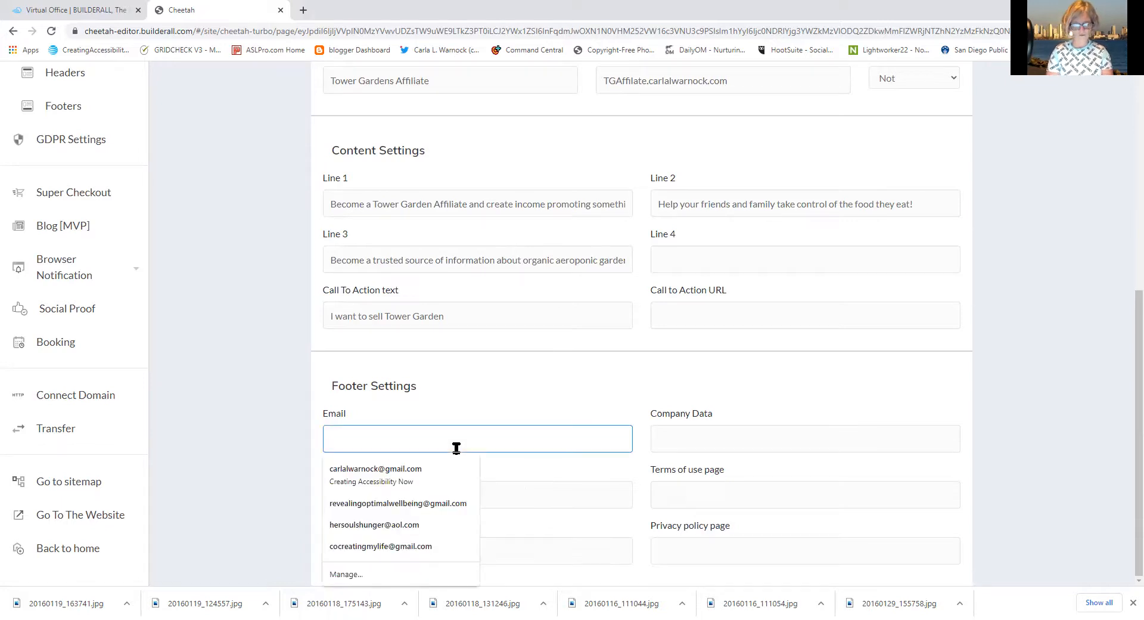
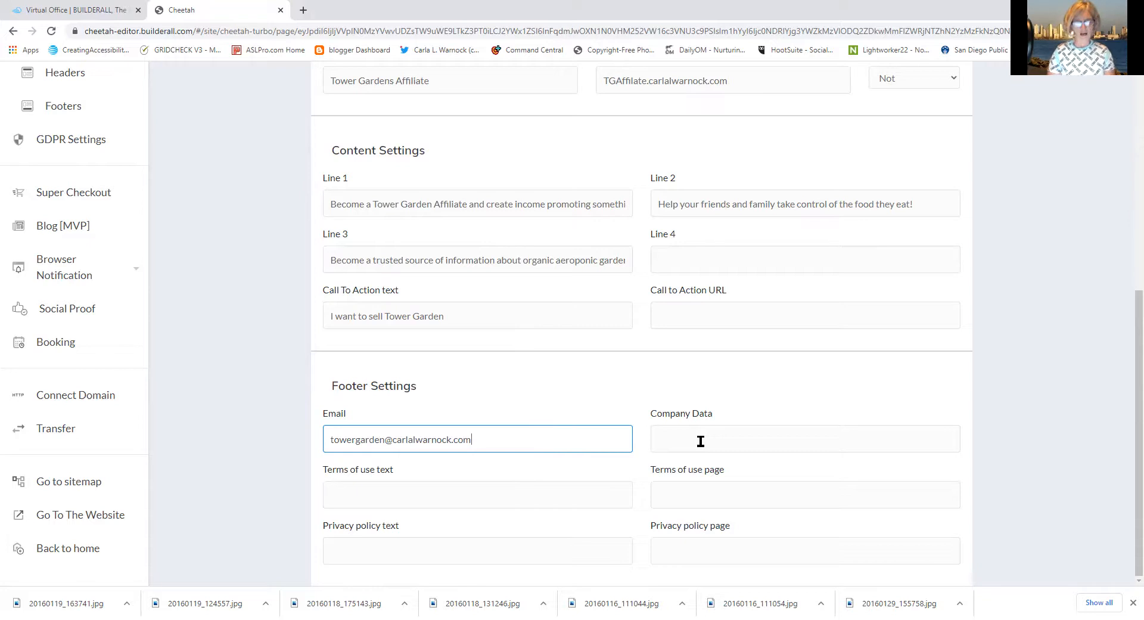
Enter 'Good Health is Empowering' as the footer Company Data
{"action": "left_click", "coordinate": [701, 441]}
{"action": "type", "text": "G"}
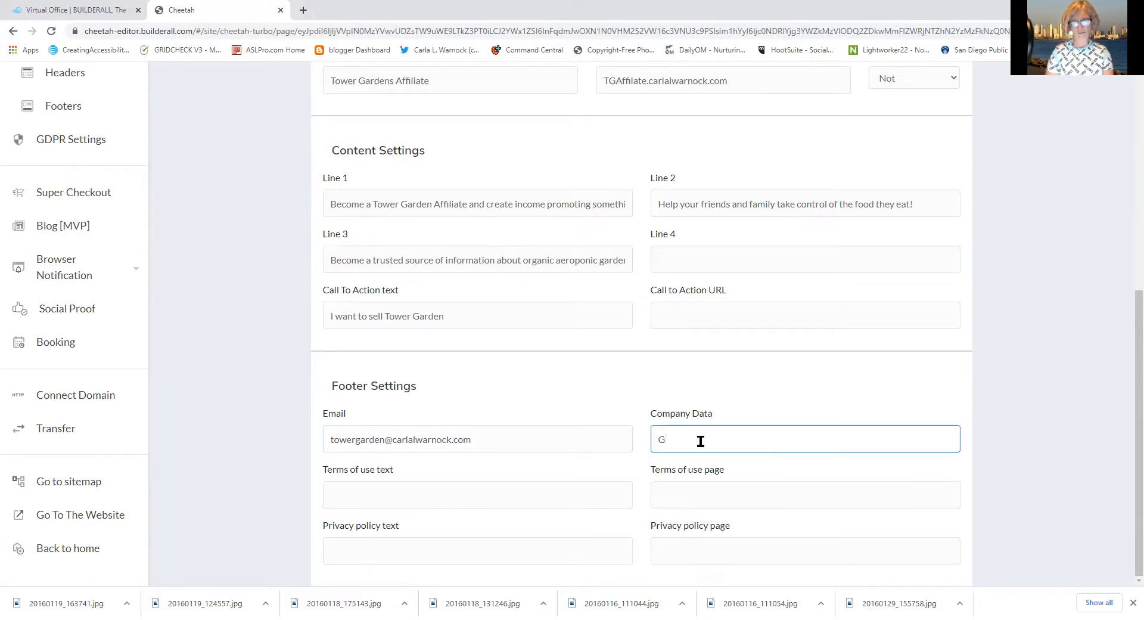
{"action": "type", "text": "ood Health is E"}
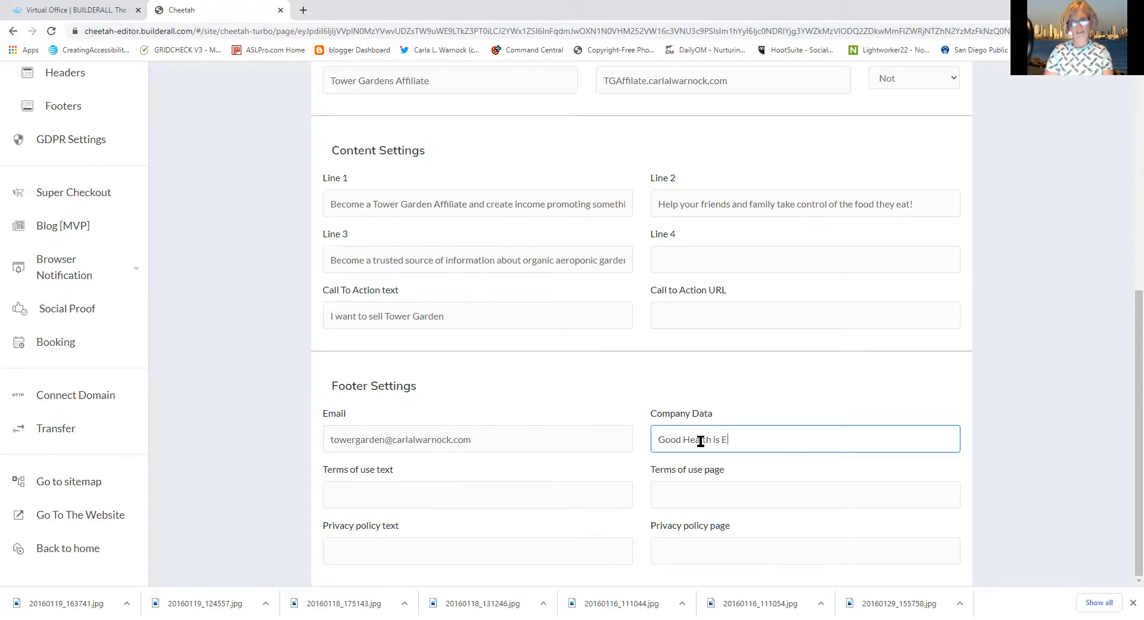
{"action": "type", "text": "mpowering"}
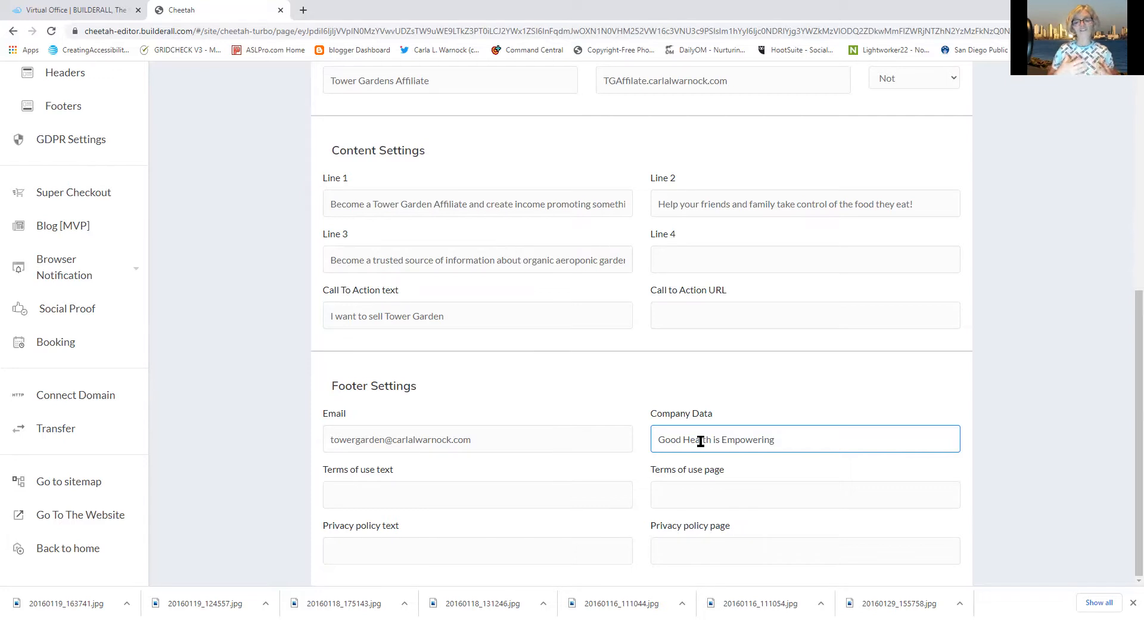
{"action": "left_click", "coordinate": [505, 492]}
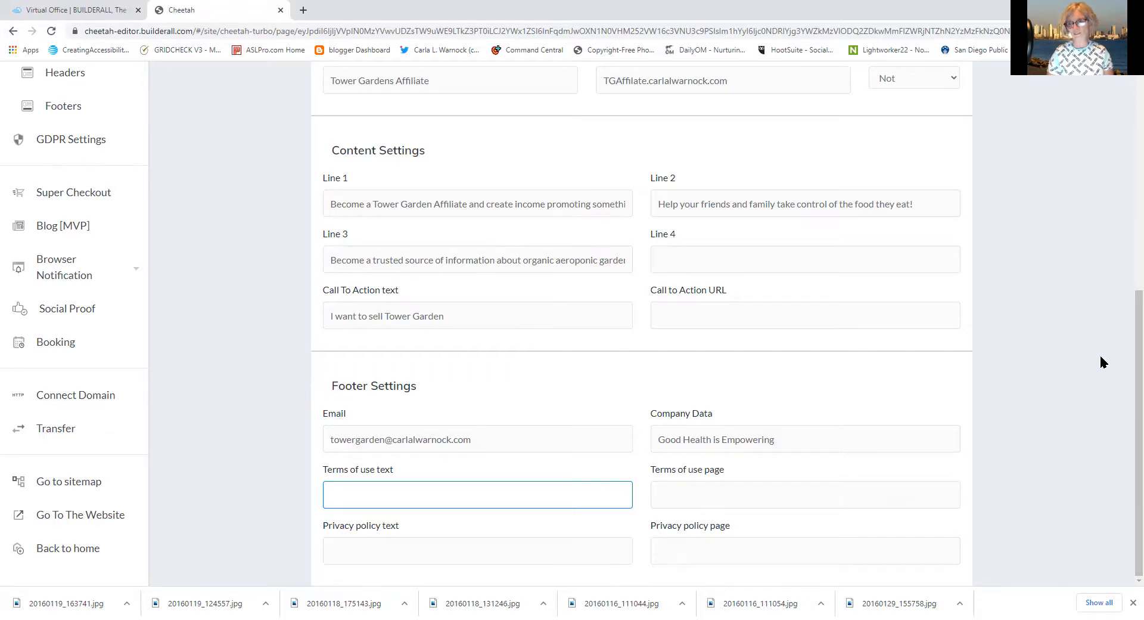
Save the Tower Gardens Affiliate Turbo page settings
{"action": "left_click_drag", "start_coordinate": [1128, 423], "coordinate": [1106, 212]}
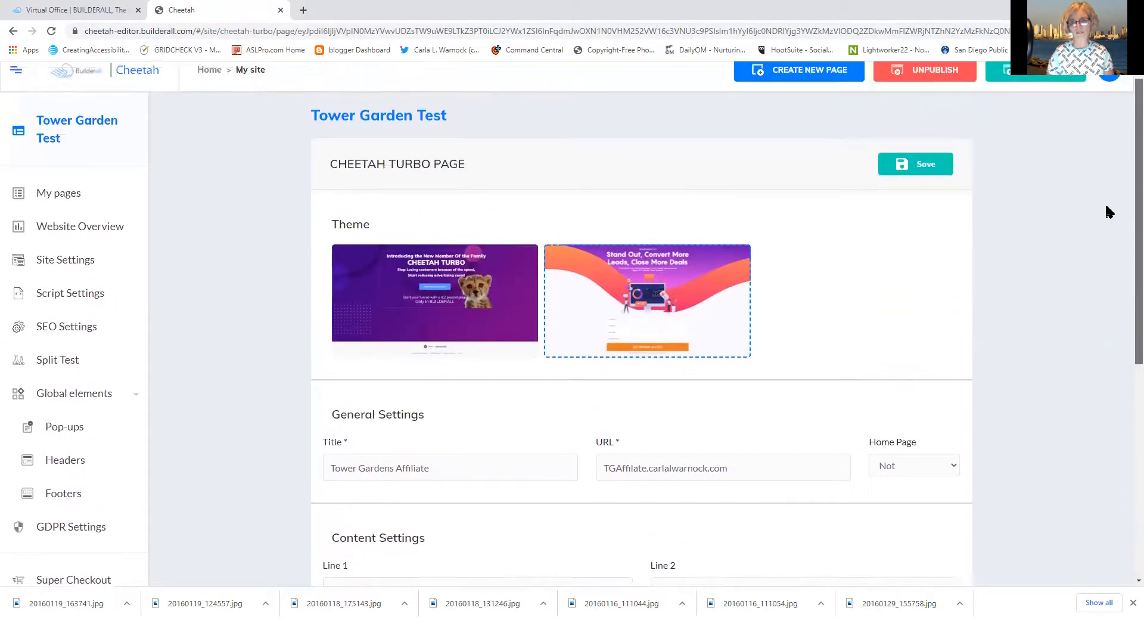
{"action": "left_click", "coordinate": [923, 170]}
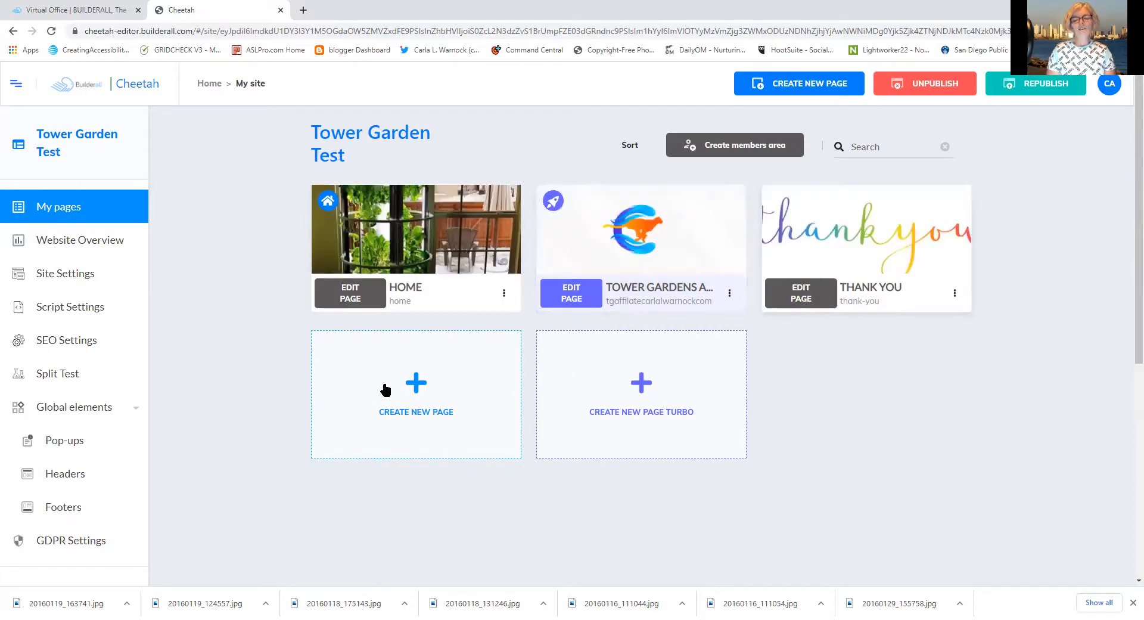
Open the HOME page of Tower Garden Test in the page editor
{"action": "mouse_move", "coordinate": [863, 265]}
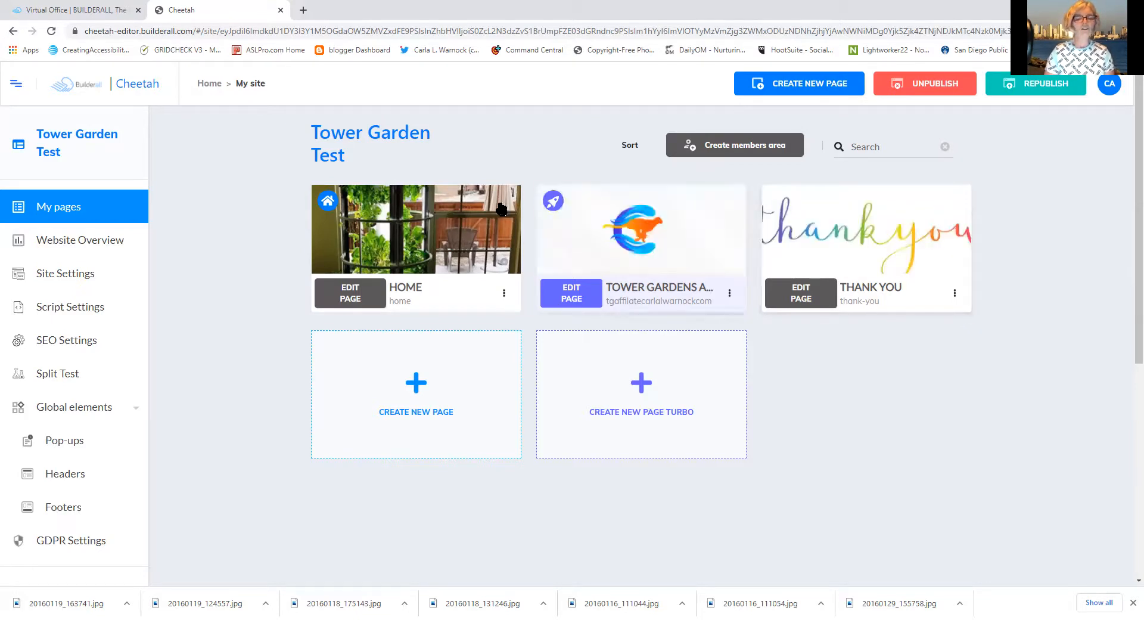
{"action": "left_click", "coordinate": [348, 301]}
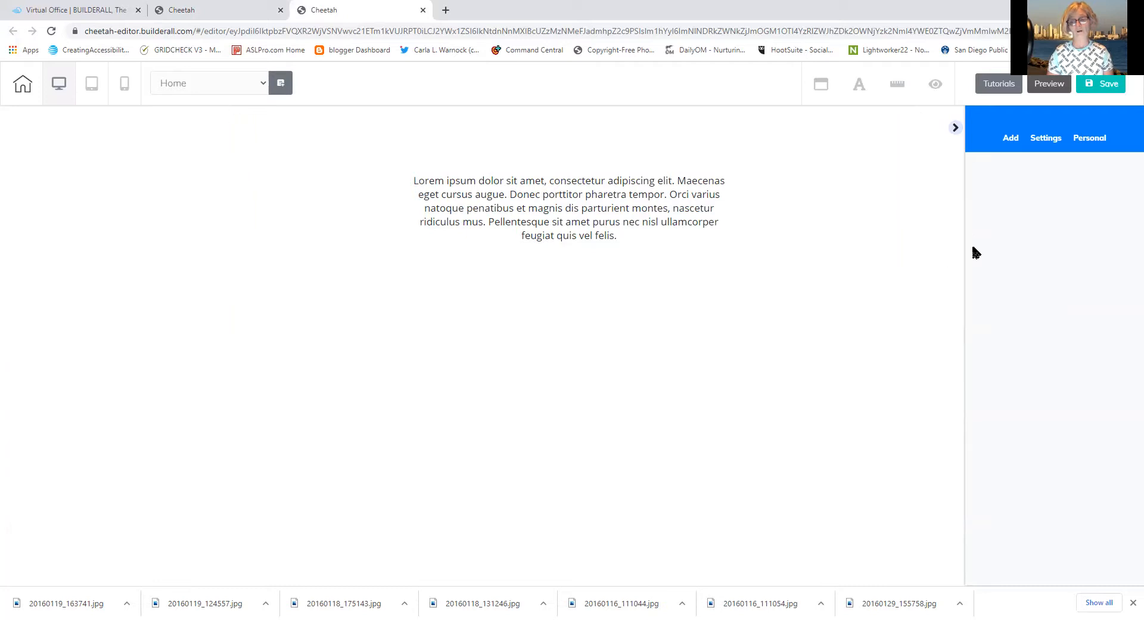
Show the 1st Fold panel templates from the Add > Panels library
{"action": "left_click", "coordinate": [955, 128]}
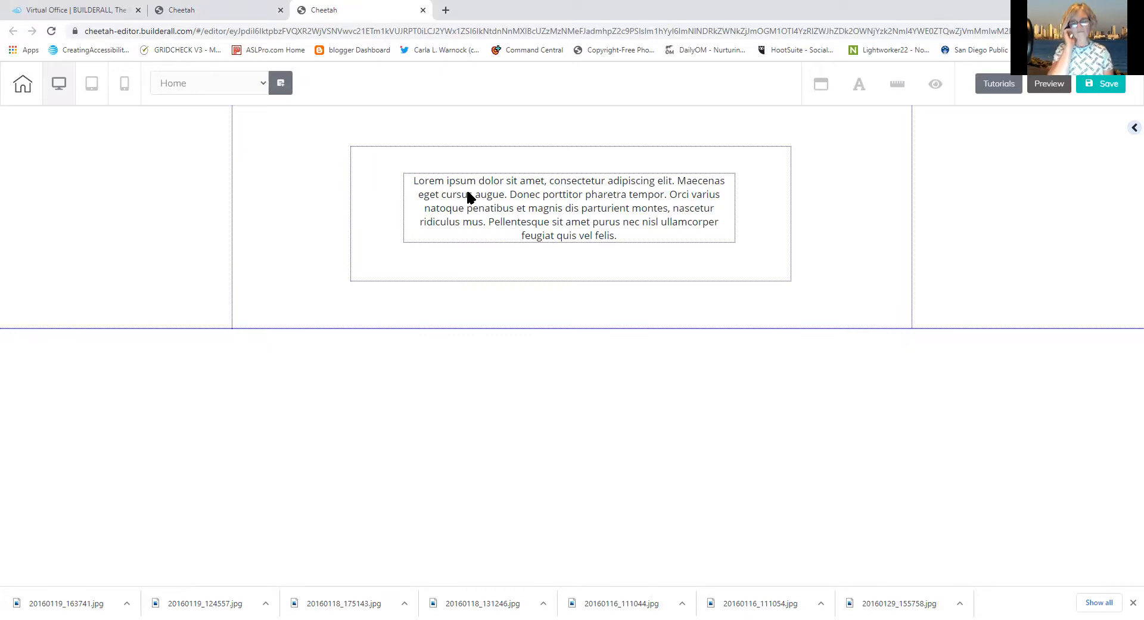
{"action": "left_click", "coordinate": [1132, 132]}
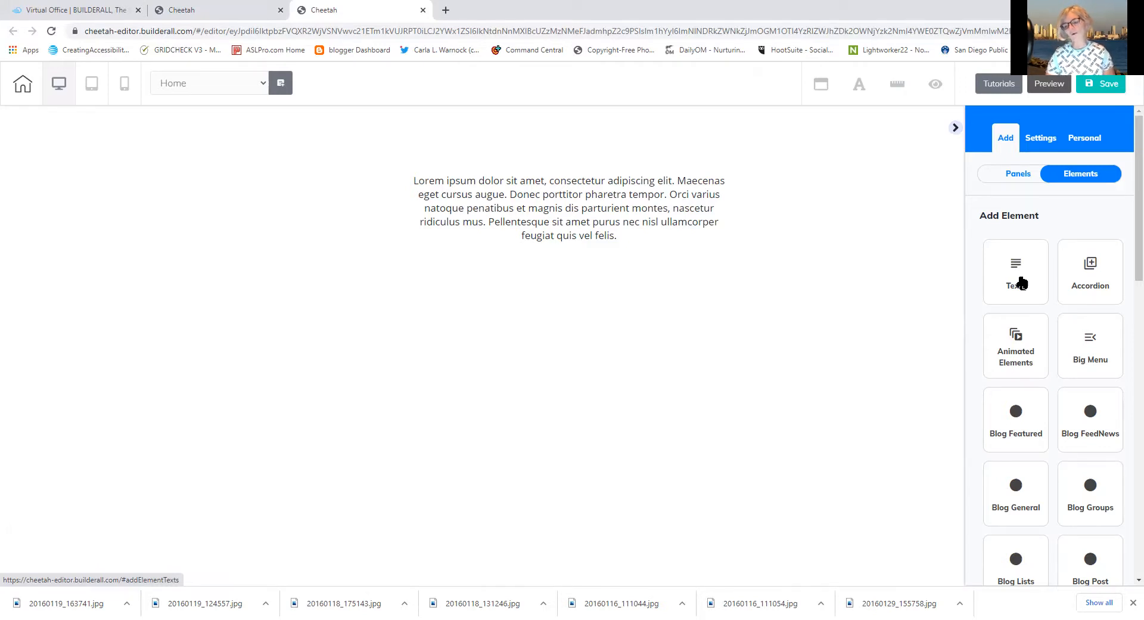
{"action": "left_click", "coordinate": [1003, 176]}
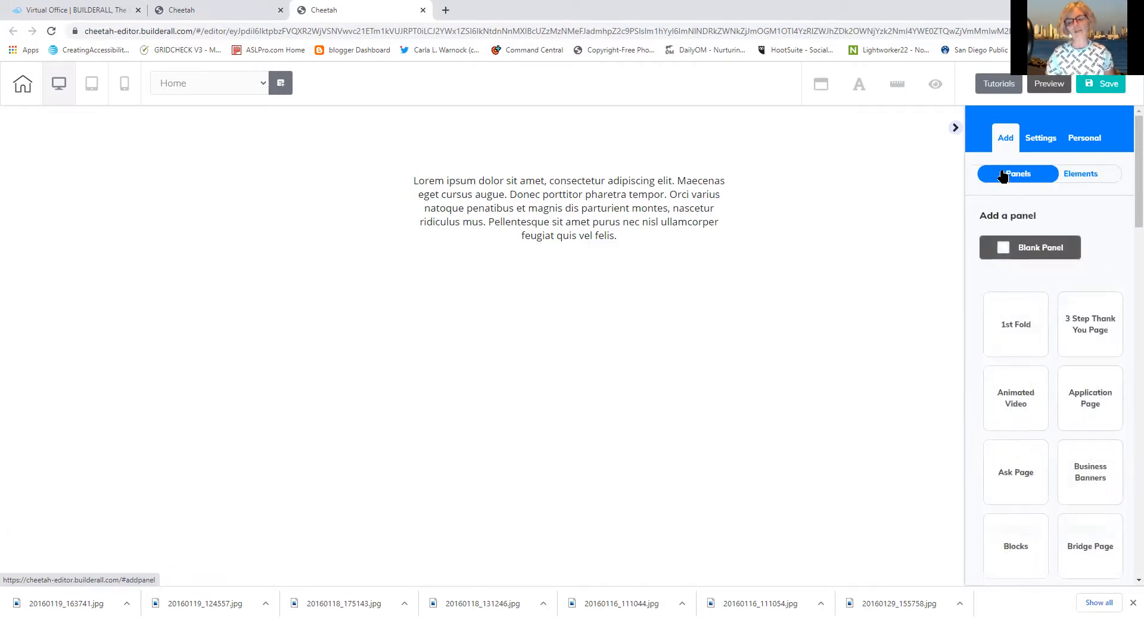
{"action": "left_click", "coordinate": [996, 326]}
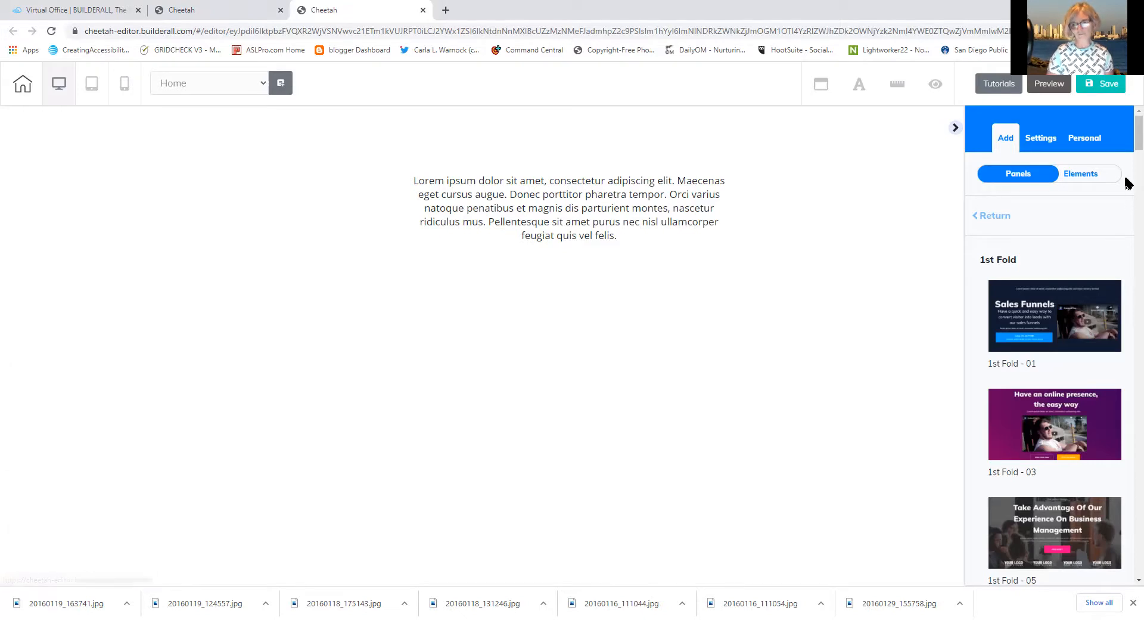
Leave the 1st Fold designs and browse the Header panel designs, Header - 01 through Header Ecommerce - 01
{"action": "scroll", "coordinate": [1128, 161], "scroll_direction": "down", "scroll_amount": 3}
{"action": "scroll", "coordinate": [1128, 164], "scroll_direction": "up", "scroll_amount": 3}
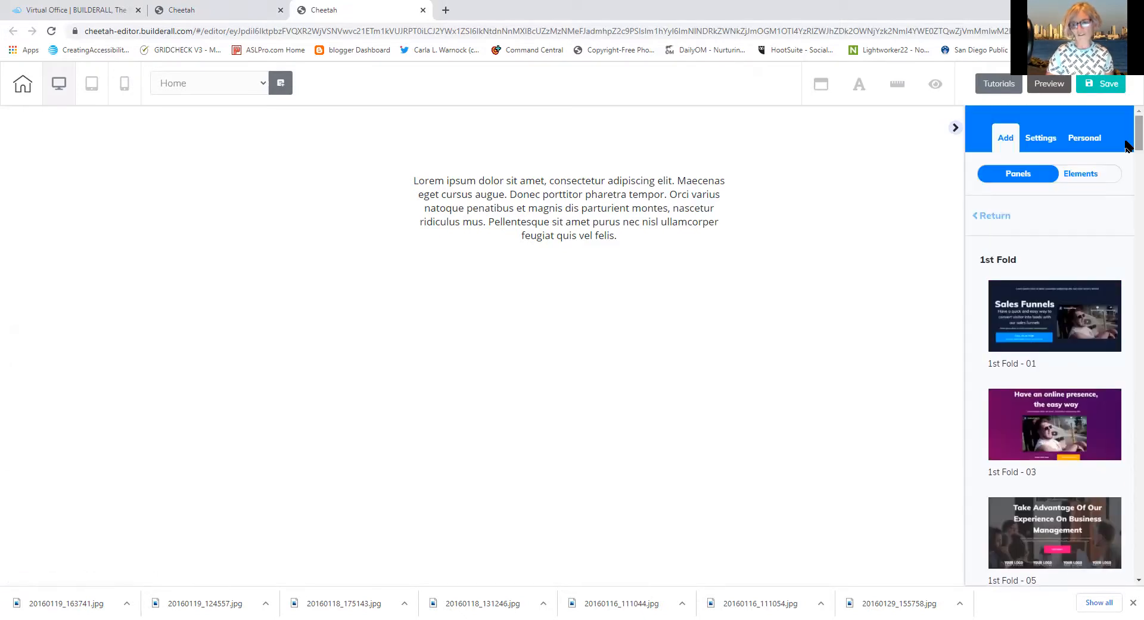
{"action": "left_click", "coordinate": [985, 215]}
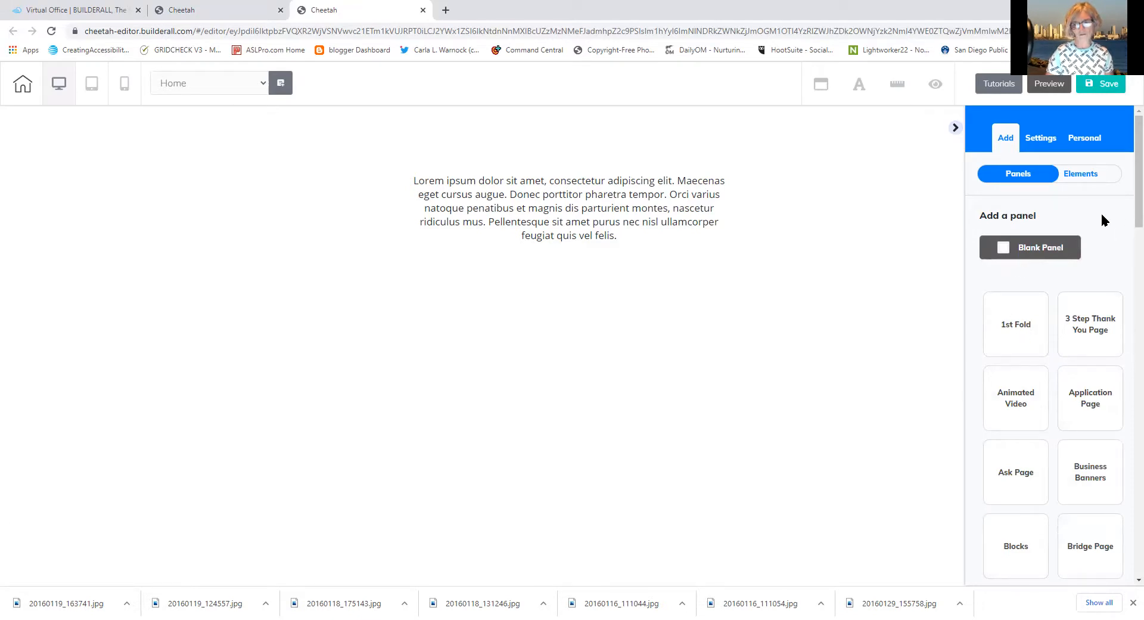
{"action": "scroll", "coordinate": [1126, 253], "scroll_direction": "down", "scroll_amount": 3}
{"action": "scroll", "coordinate": [1128, 257], "scroll_direction": "down", "scroll_amount": 9}
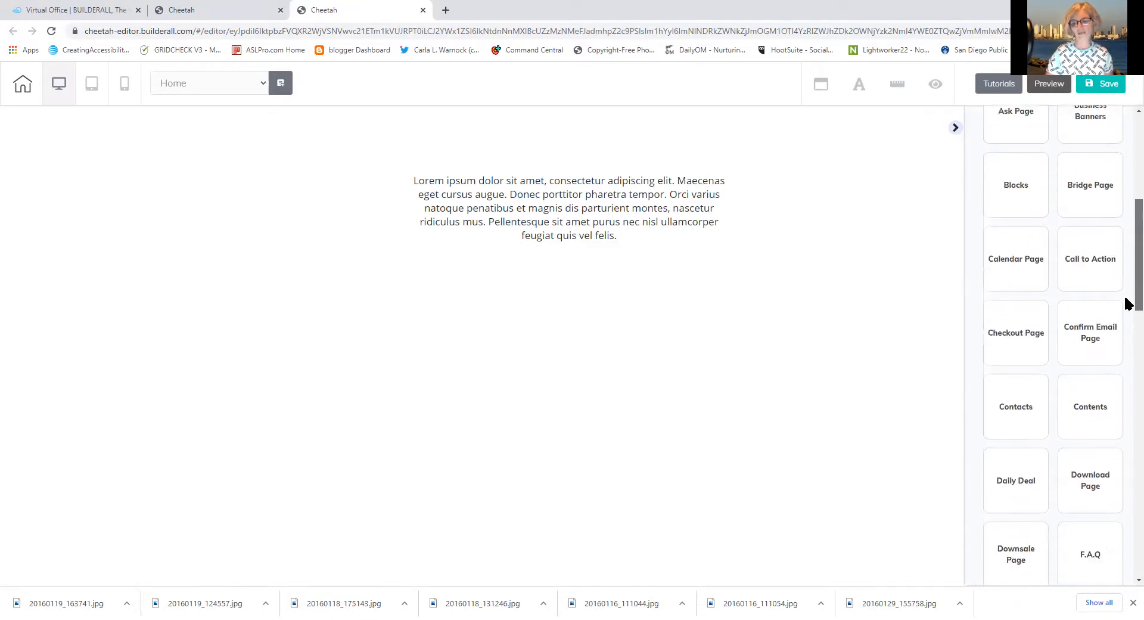
{"action": "scroll", "coordinate": [1122, 379], "scroll_direction": "down", "scroll_amount": 1}
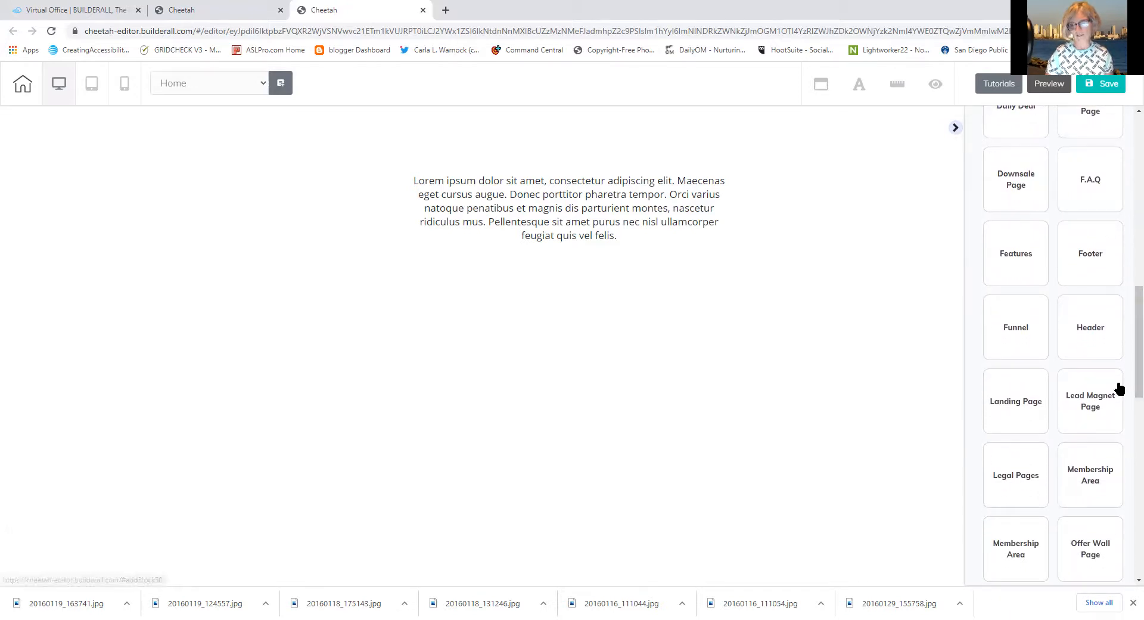
{"action": "left_click", "coordinate": [1100, 331]}
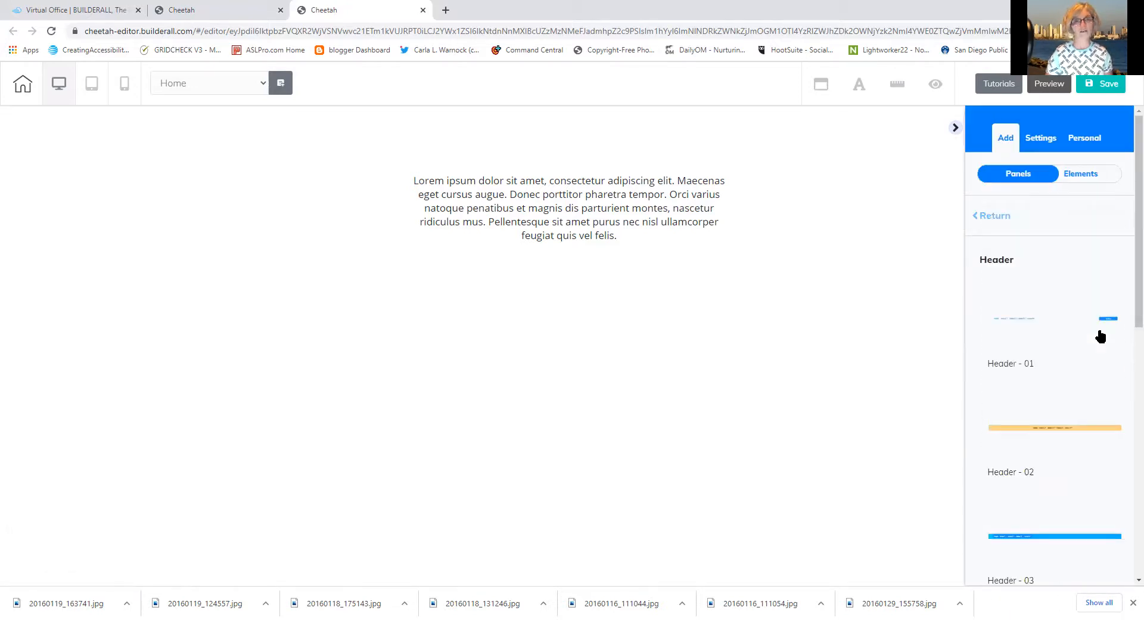
{"action": "left_click_drag", "start_coordinate": [1127, 293], "coordinate": [1117, 429]}
{"action": "scroll", "coordinate": [1116, 423], "scroll_direction": "down", "scroll_amount": 3}
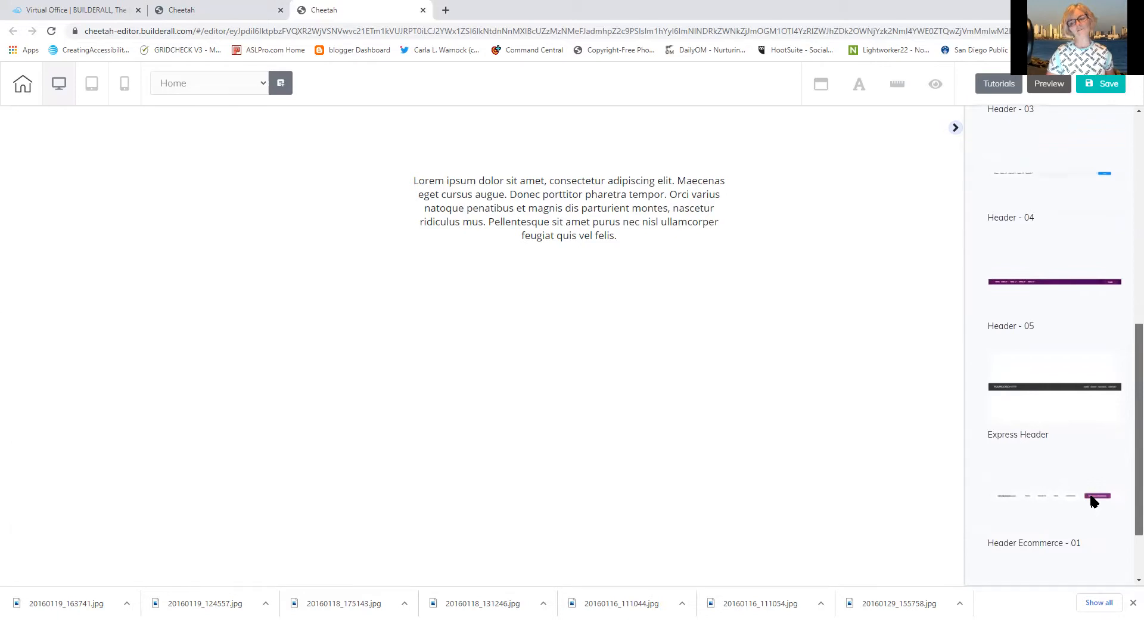
{"action": "scroll", "coordinate": [1093, 502], "scroll_direction": "down", "scroll_amount": 1}
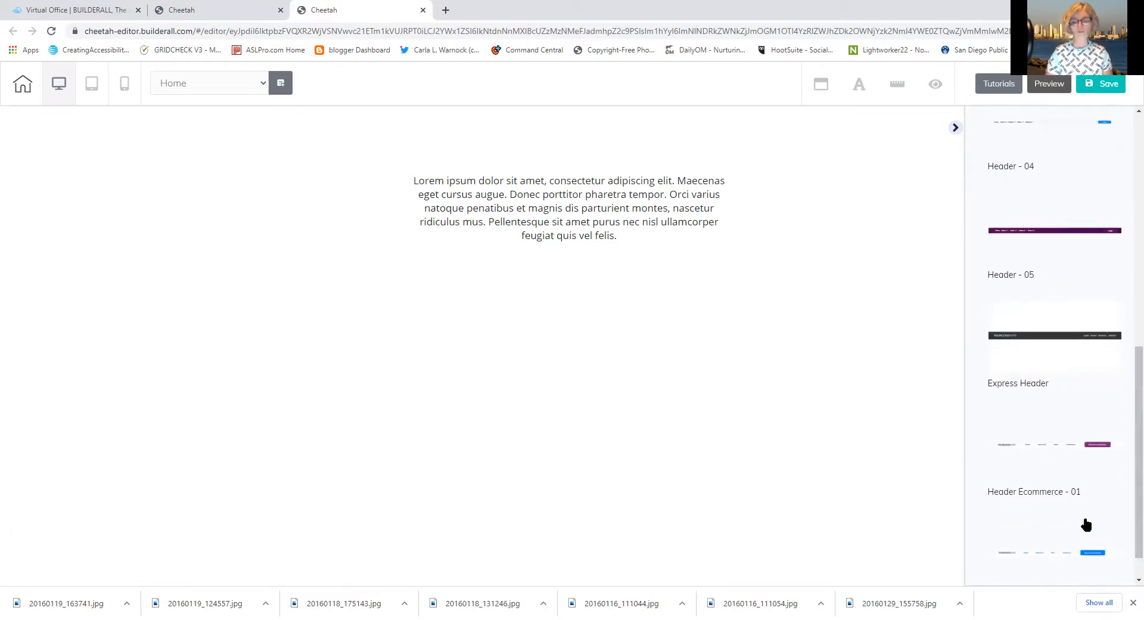
Insert a dark header panel into the page and hide the settings side panel
{"action": "left_click", "coordinate": [1017, 337]}
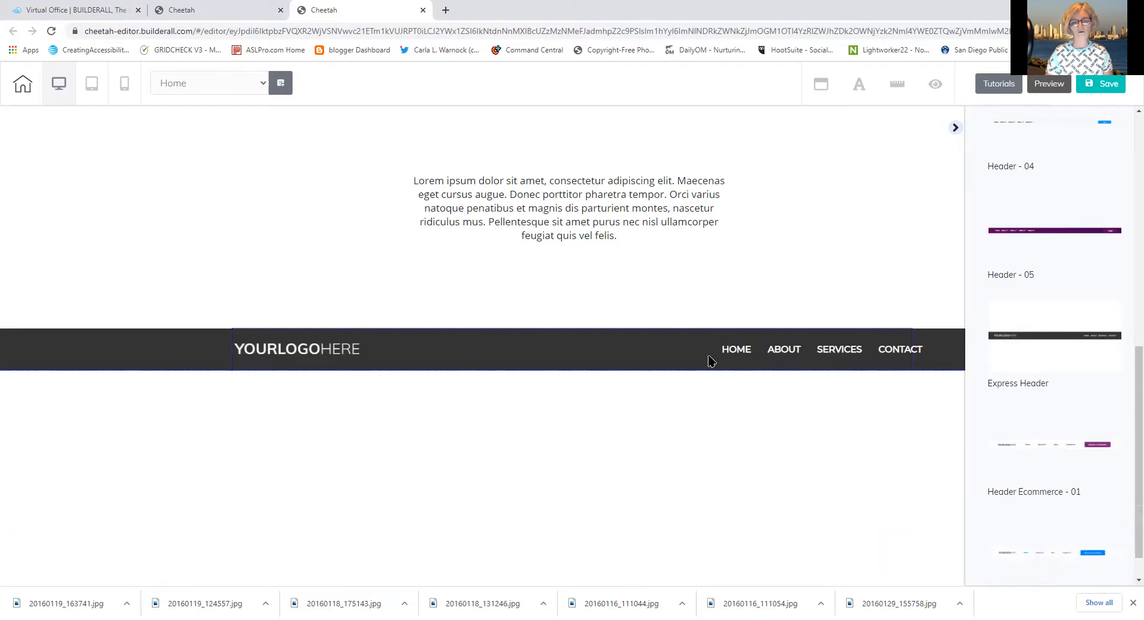
{"action": "left_click", "coordinate": [709, 360]}
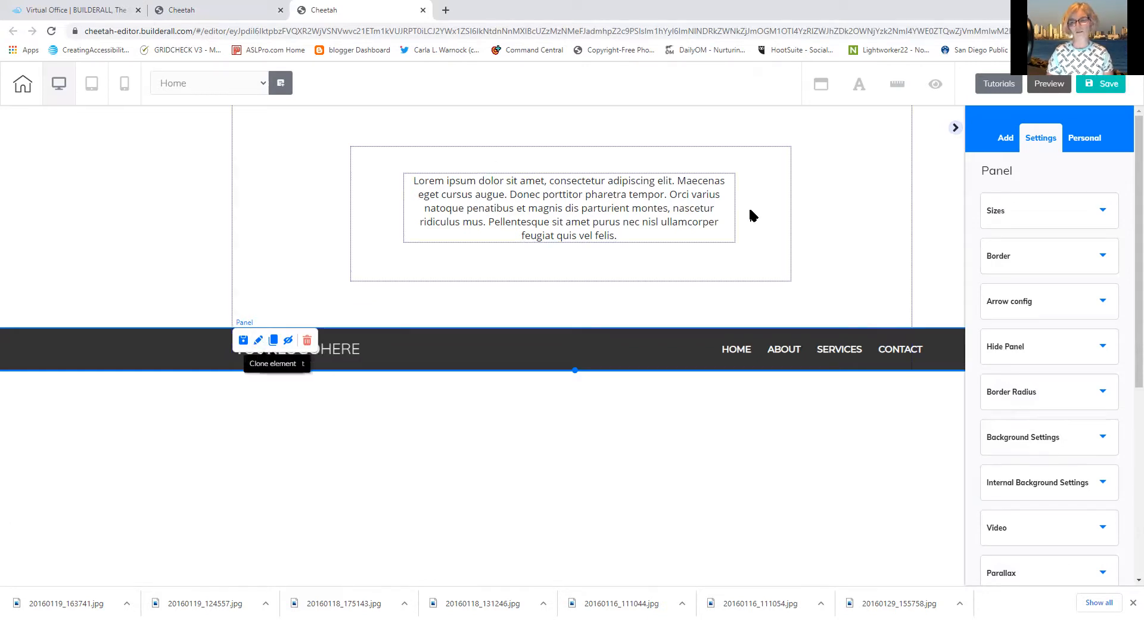
{"action": "left_click", "coordinate": [953, 128]}
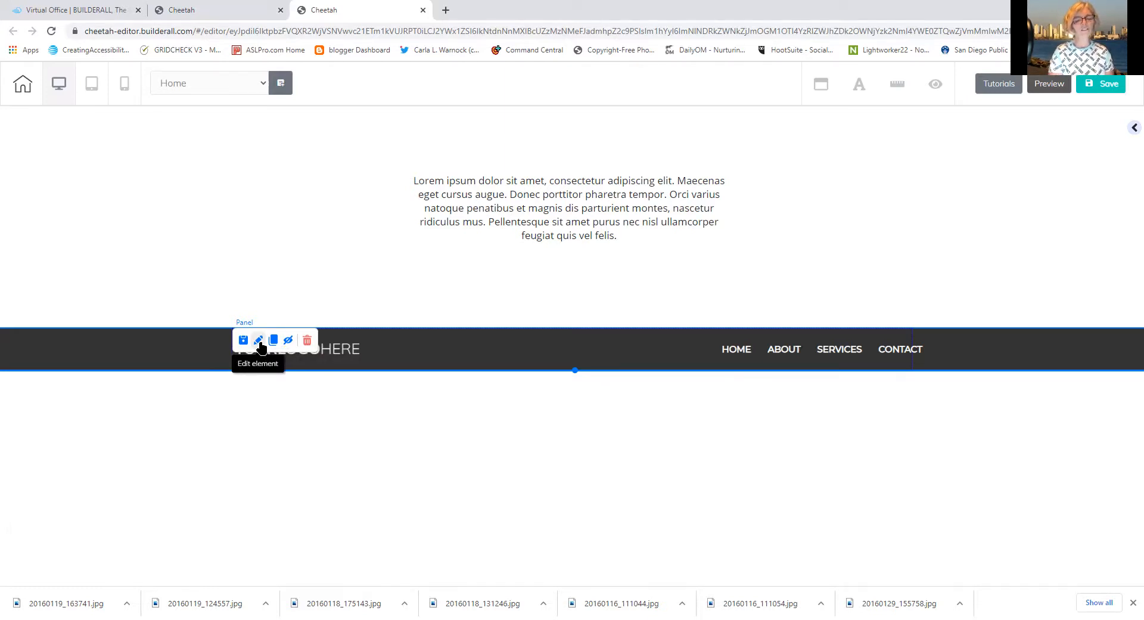
Select the Lorem ipsum text, its box, the whole text section, then the dark header
{"action": "left_click", "coordinate": [475, 201]}
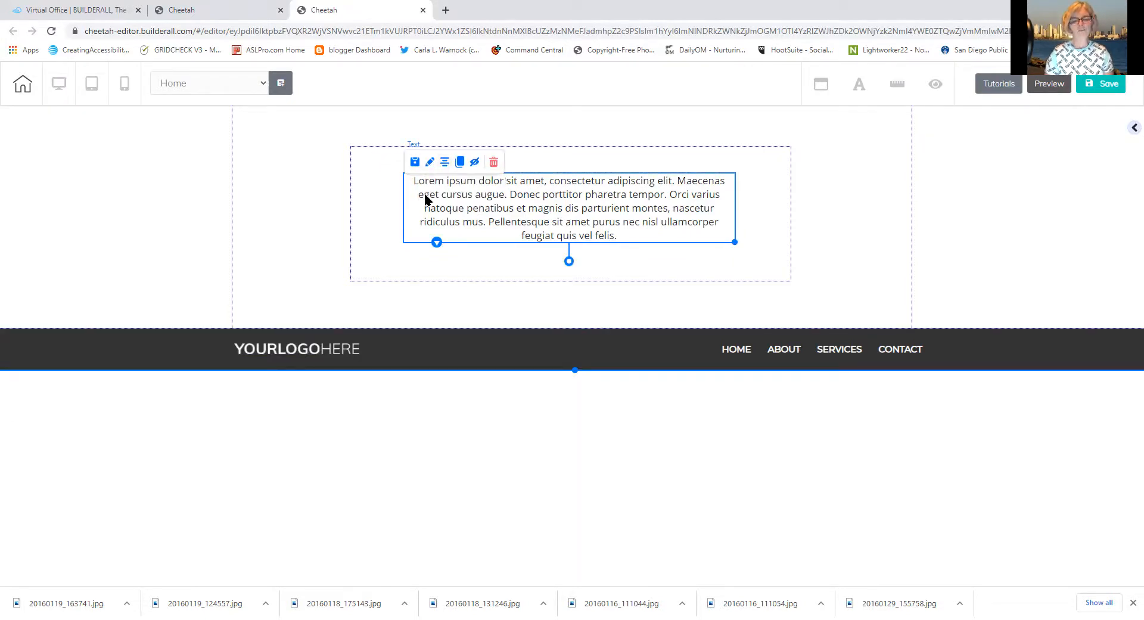
{"action": "left_click", "coordinate": [370, 174]}
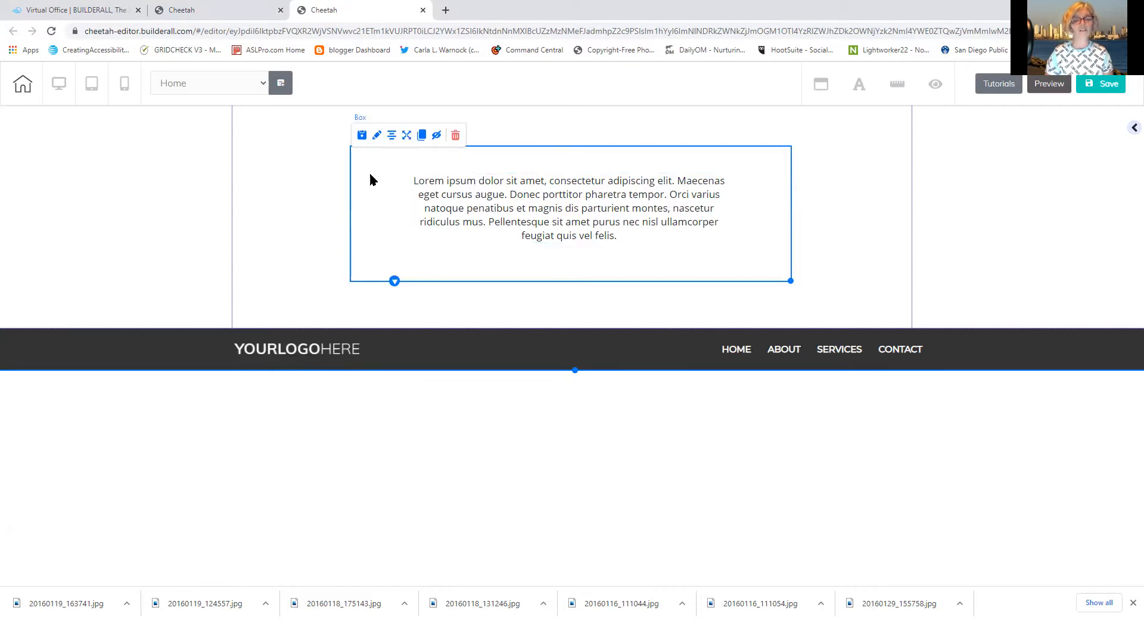
{"action": "left_click", "coordinate": [309, 162]}
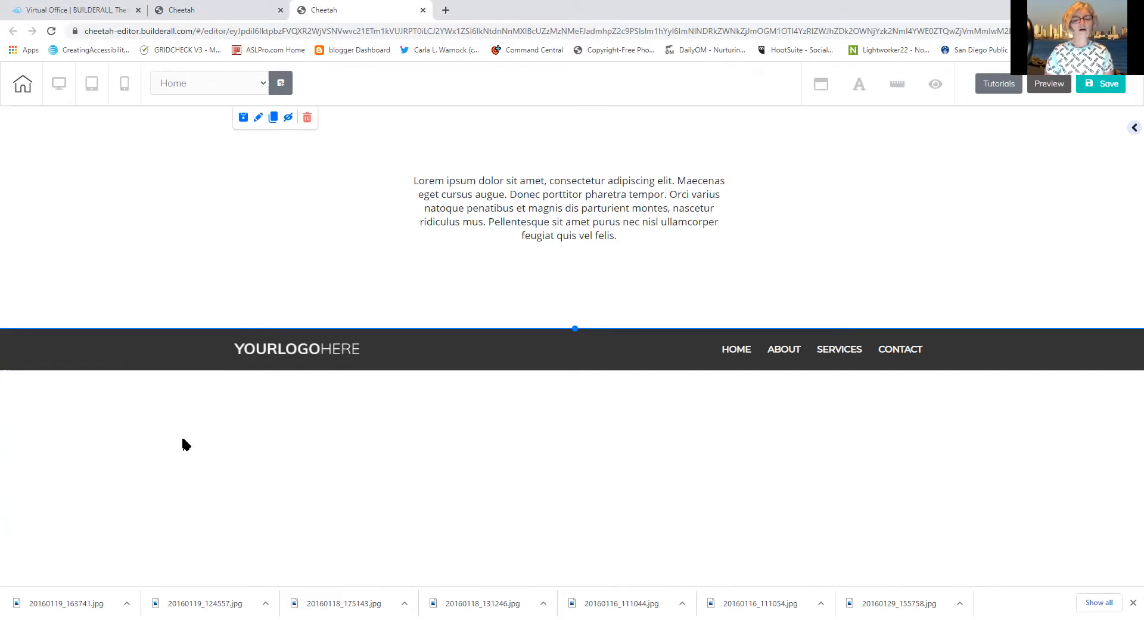
{"action": "left_click", "coordinate": [383, 353]}
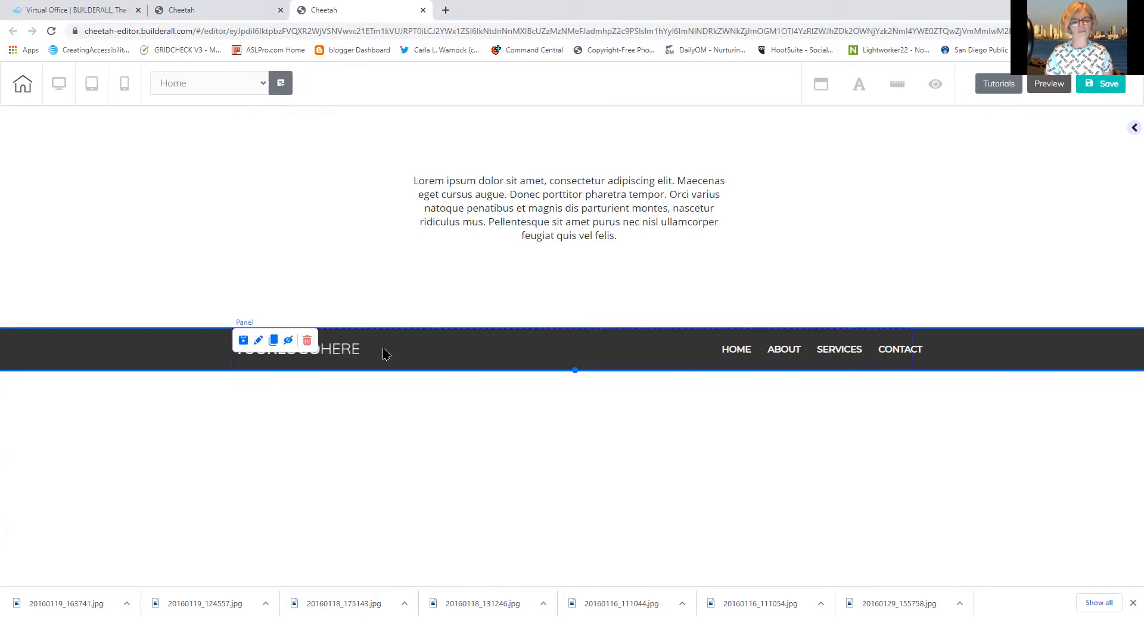
{"action": "left_click", "coordinate": [258, 342]}
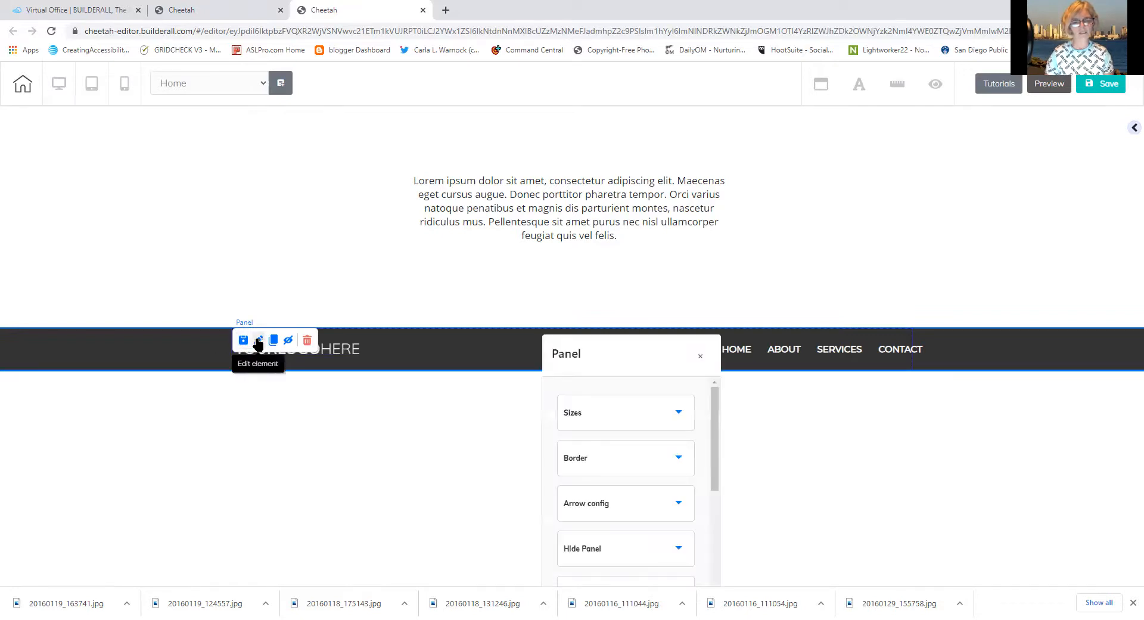
{"action": "left_click_drag", "start_coordinate": [611, 350], "coordinate": [578, 167]}
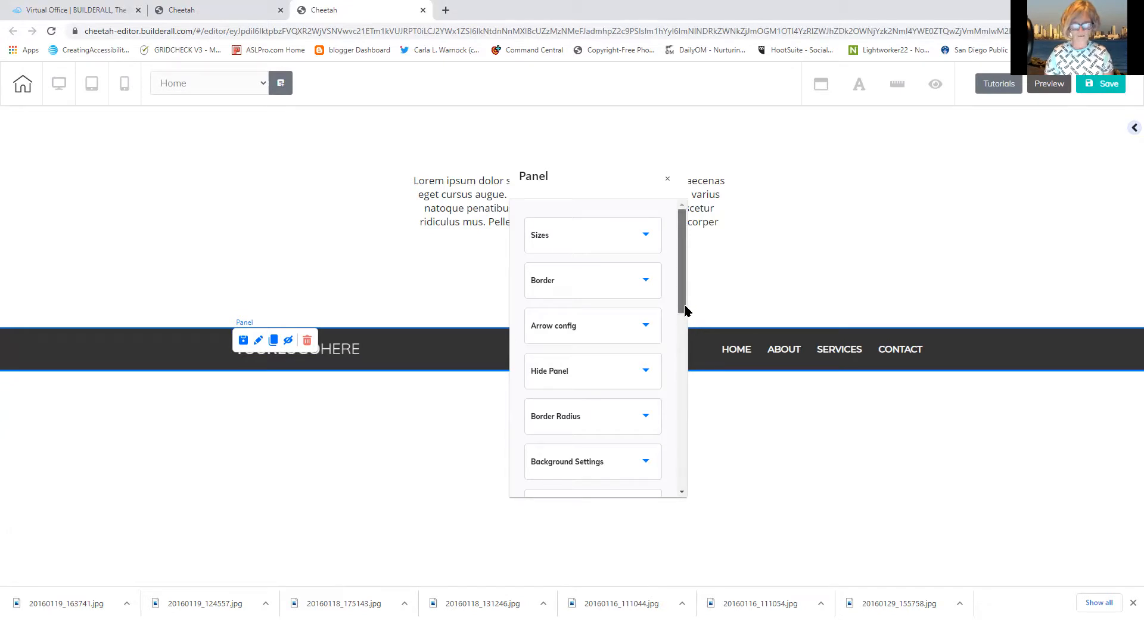
{"action": "left_click_drag", "start_coordinate": [684, 304], "coordinate": [667, 437]}
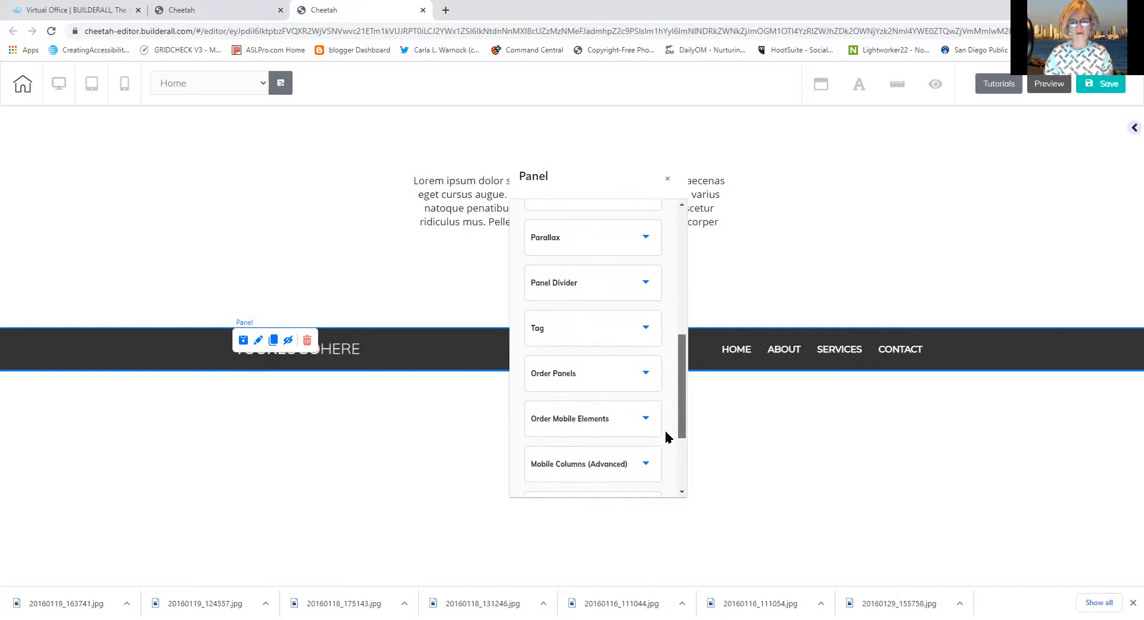
{"action": "left_click", "coordinate": [572, 374]}
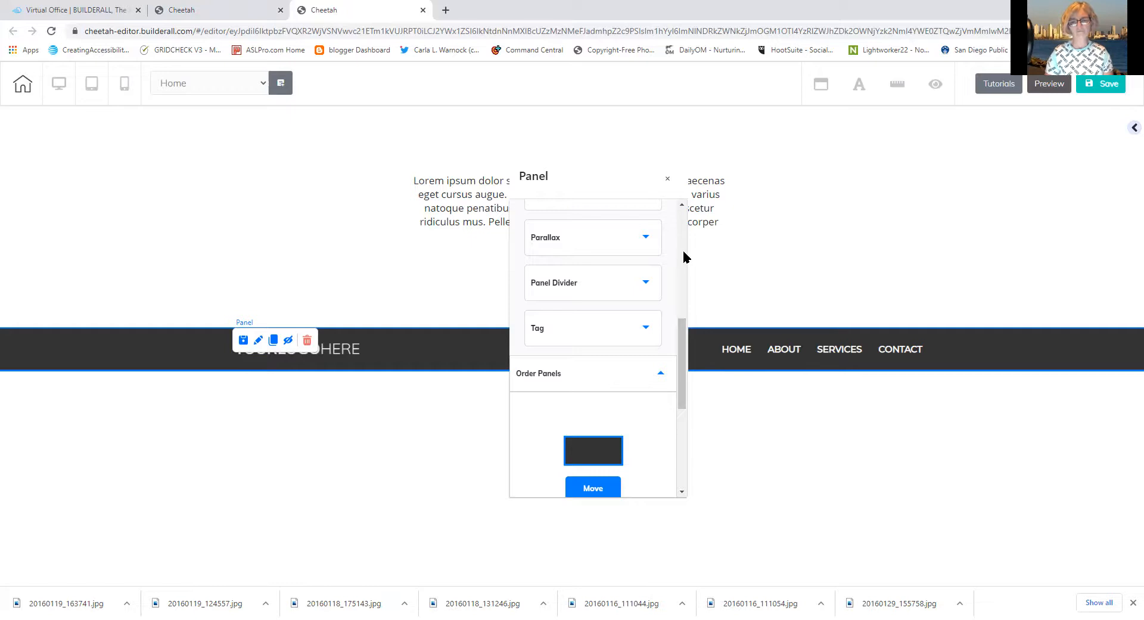
{"action": "left_click", "coordinate": [667, 179]}
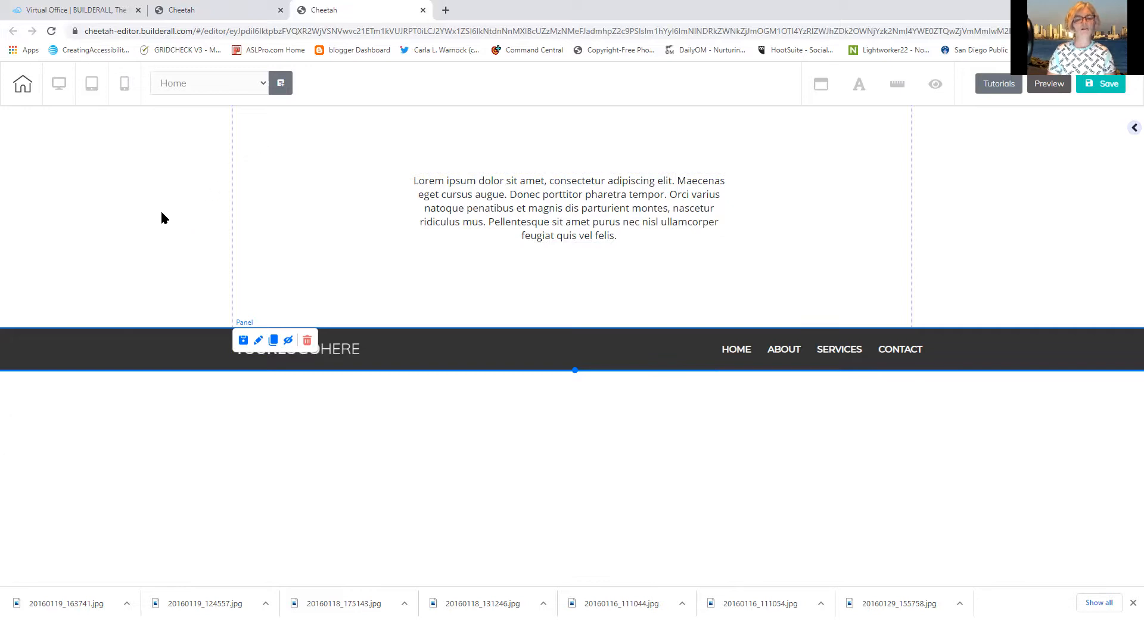
Drag the Lorem ipsum text block around, then delete the whole text section
{"action": "left_click", "coordinate": [375, 179]}
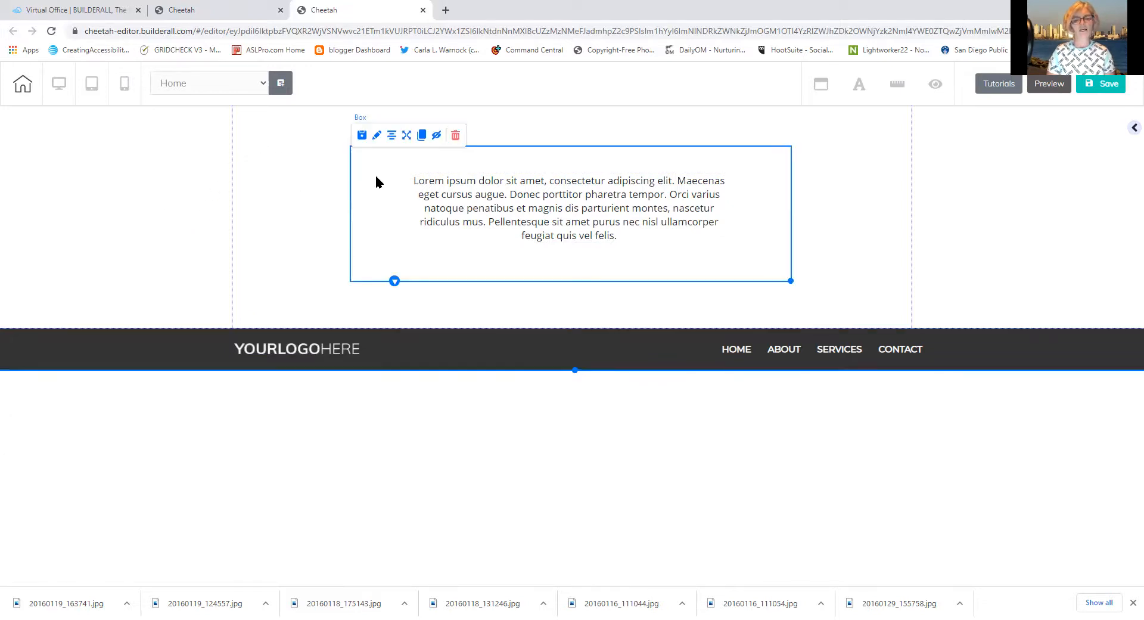
{"action": "left_click", "coordinate": [428, 196]}
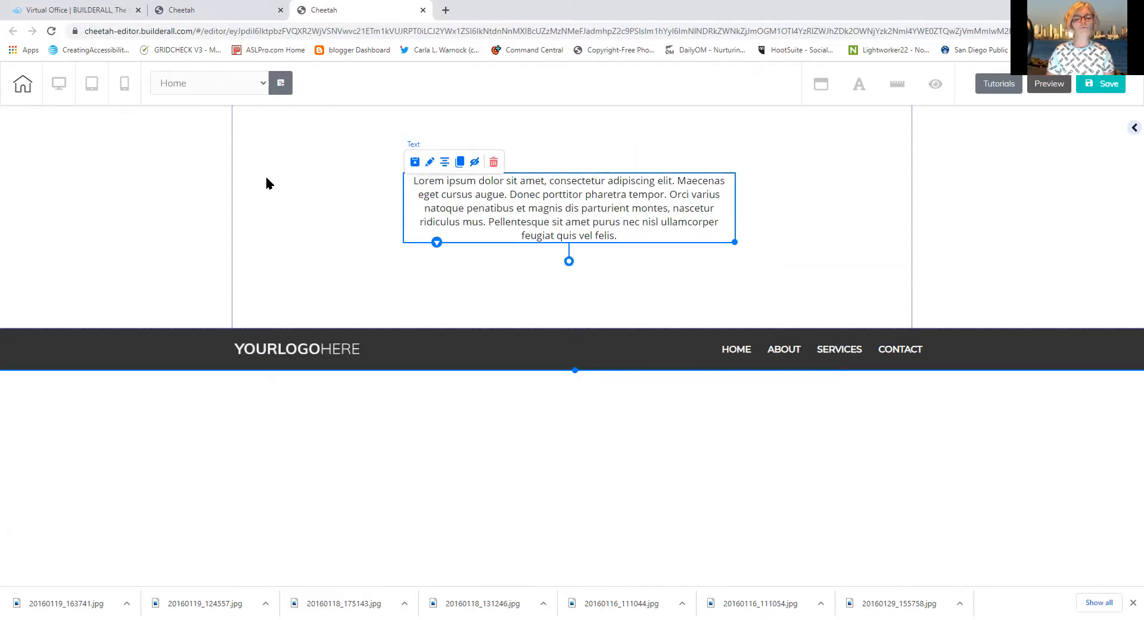
{"action": "left_click", "coordinate": [295, 193]}
{"action": "left_click_drag", "start_coordinate": [398, 195], "coordinate": [841, 256]}
{"action": "mouse_move", "coordinate": [639, 222]}
{"action": "left_mouse_down"}
{"action": "mouse_move", "coordinate": [585, 177]}
{"action": "mouse_move", "coordinate": [618, 221]}
{"action": "left_mouse_up"}
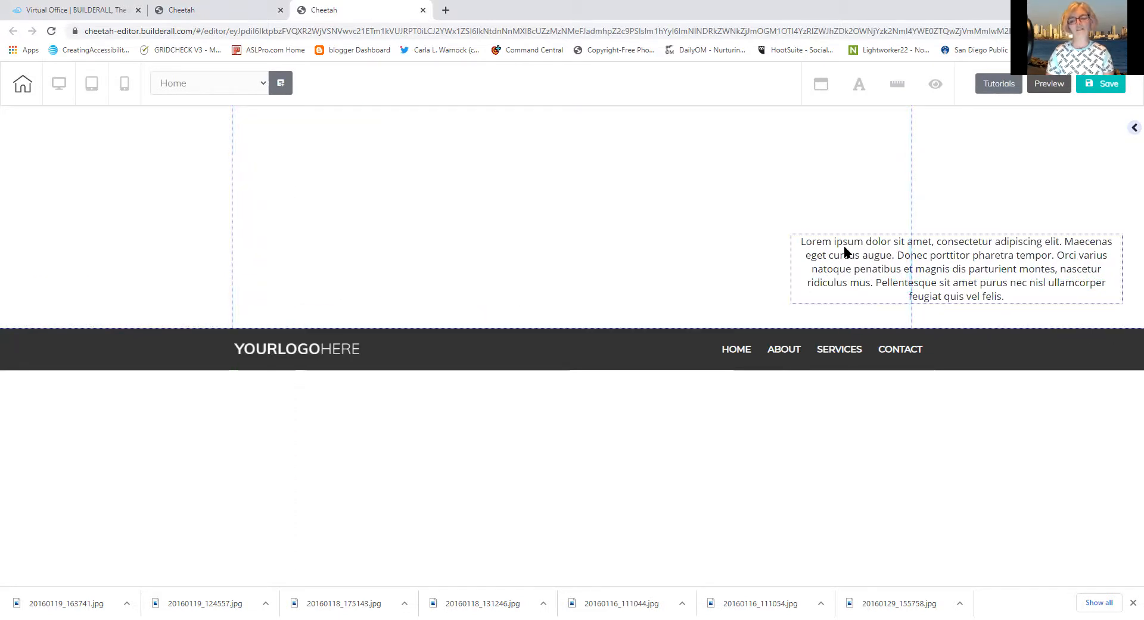
{"action": "left_click_drag", "start_coordinate": [846, 252], "coordinate": [807, 264]}
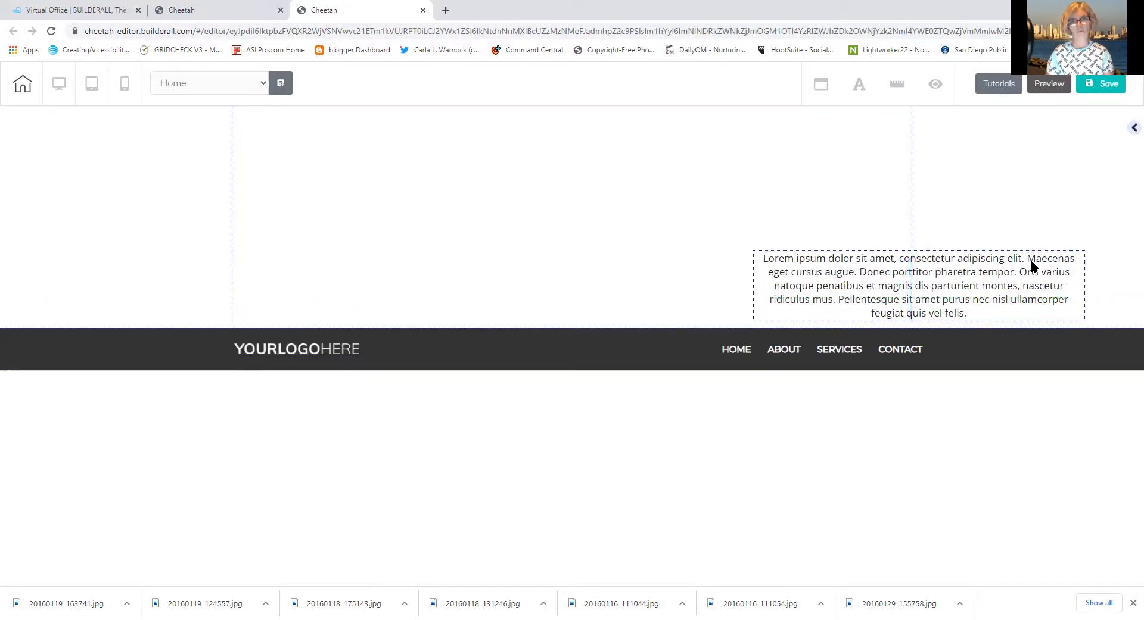
{"action": "left_click_drag", "start_coordinate": [878, 288], "coordinate": [454, 243]}
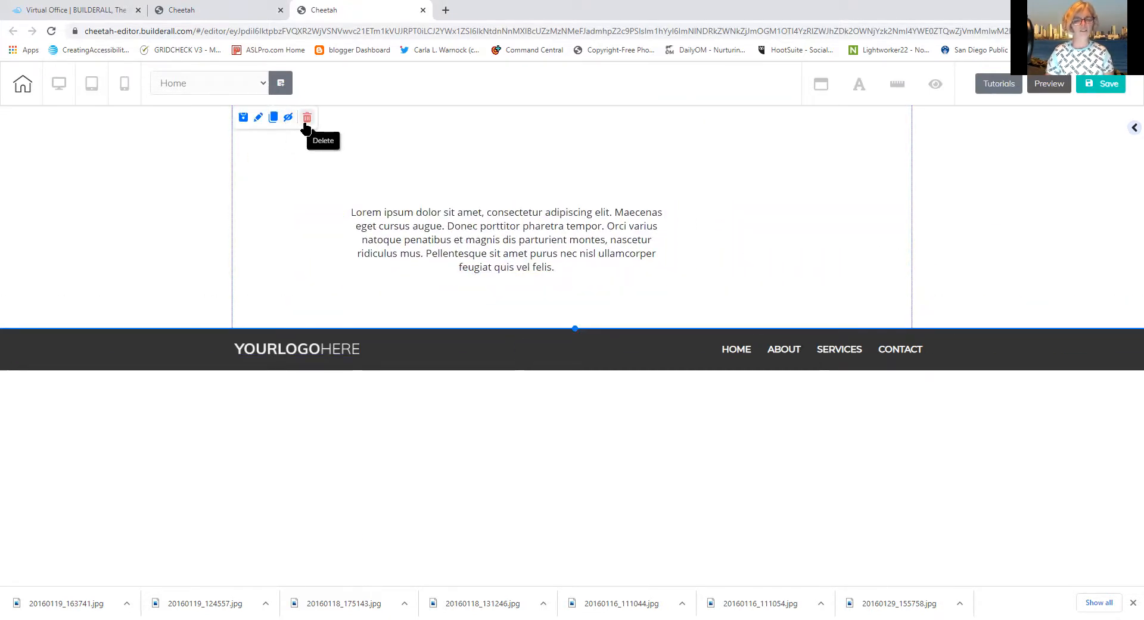
{"action": "left_click", "coordinate": [305, 121]}
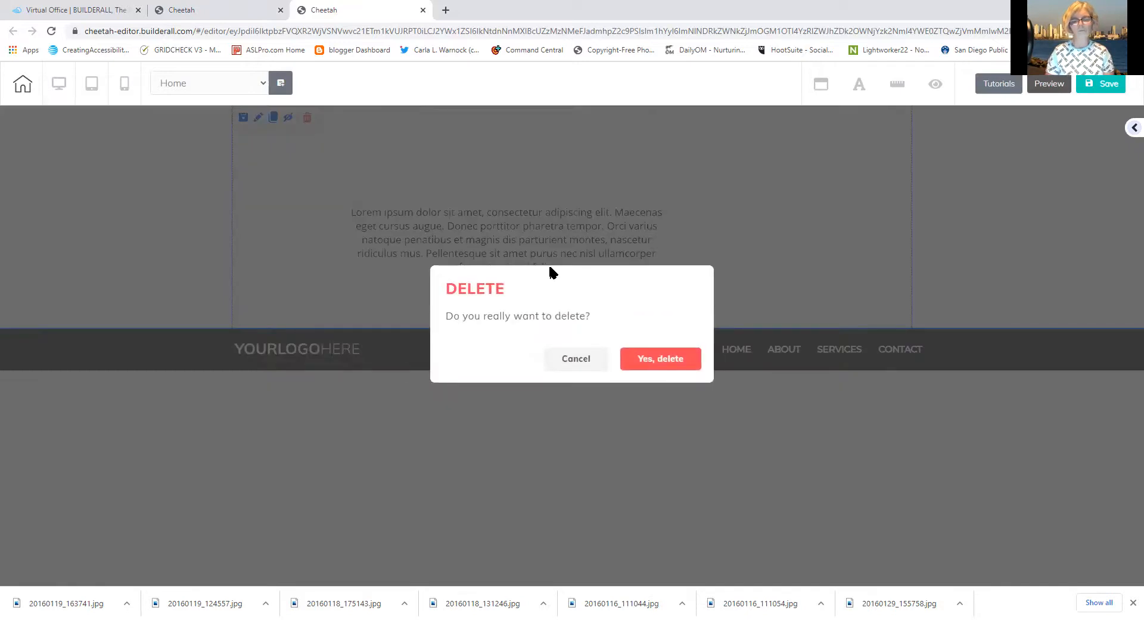
{"action": "left_click", "coordinate": [648, 362]}
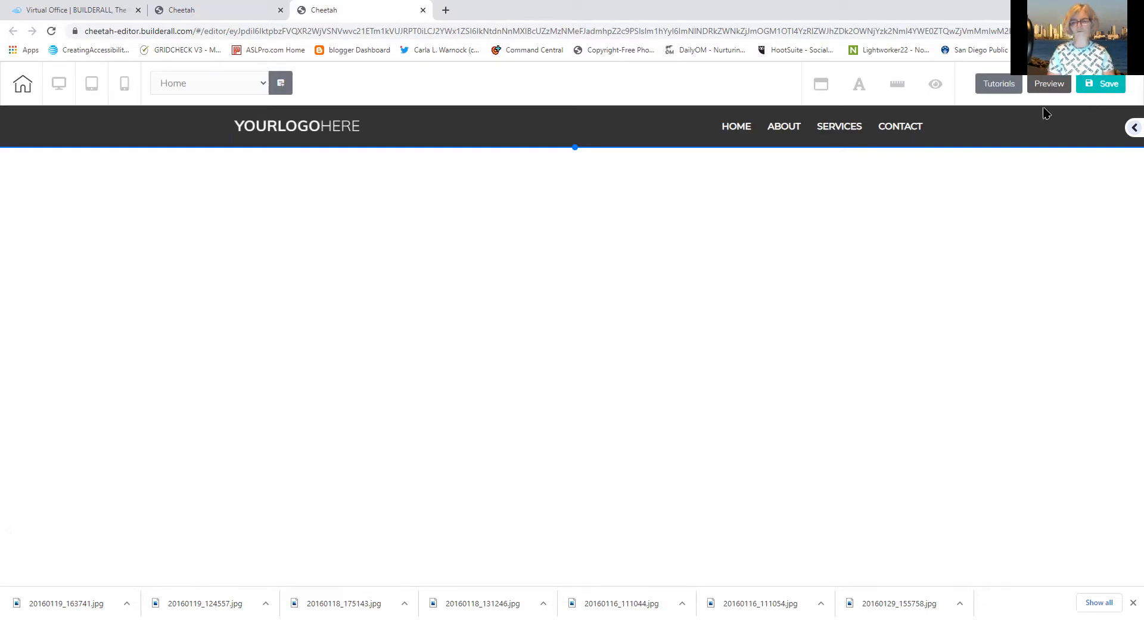
Drag the 1st Fold - 01 Sales Funnels template from Panels > 1st Fold under the header, then hide the sidebar
{"action": "left_click", "coordinate": [1132, 131]}
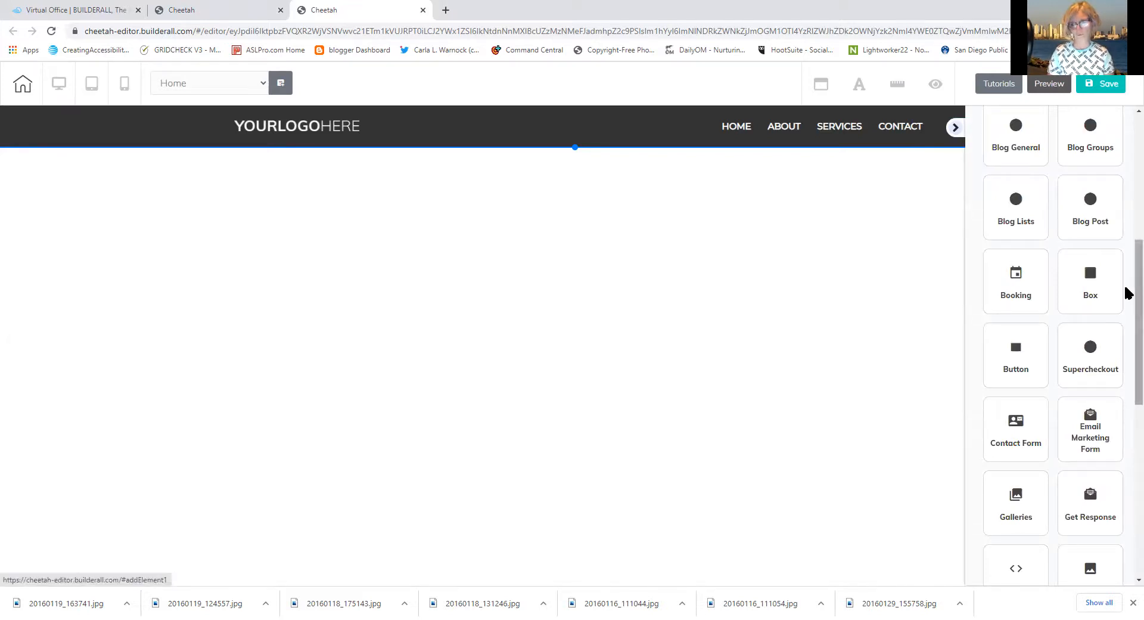
{"action": "scroll", "coordinate": [1126, 289], "scroll_direction": "up", "scroll_amount": 6}
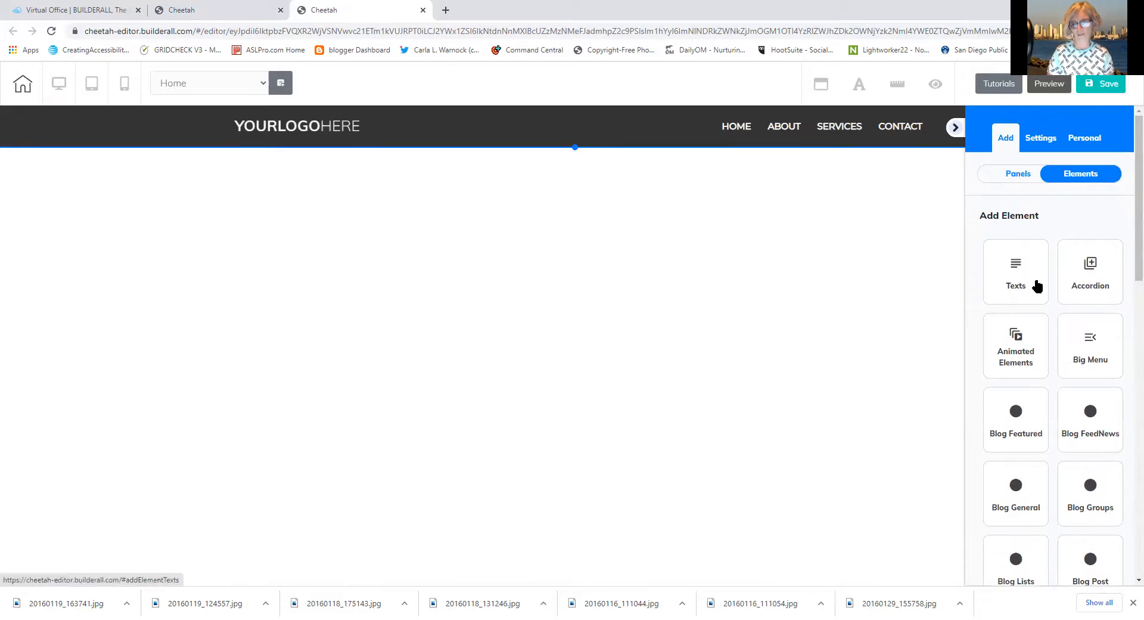
{"action": "left_click", "coordinate": [1004, 183]}
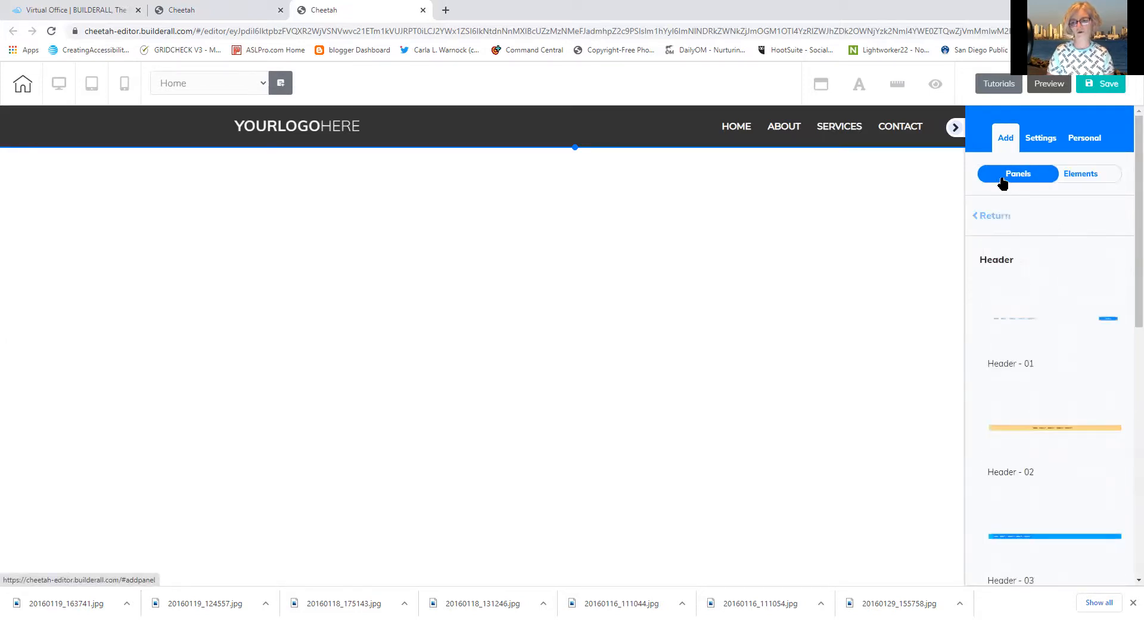
{"action": "left_click", "coordinate": [989, 219]}
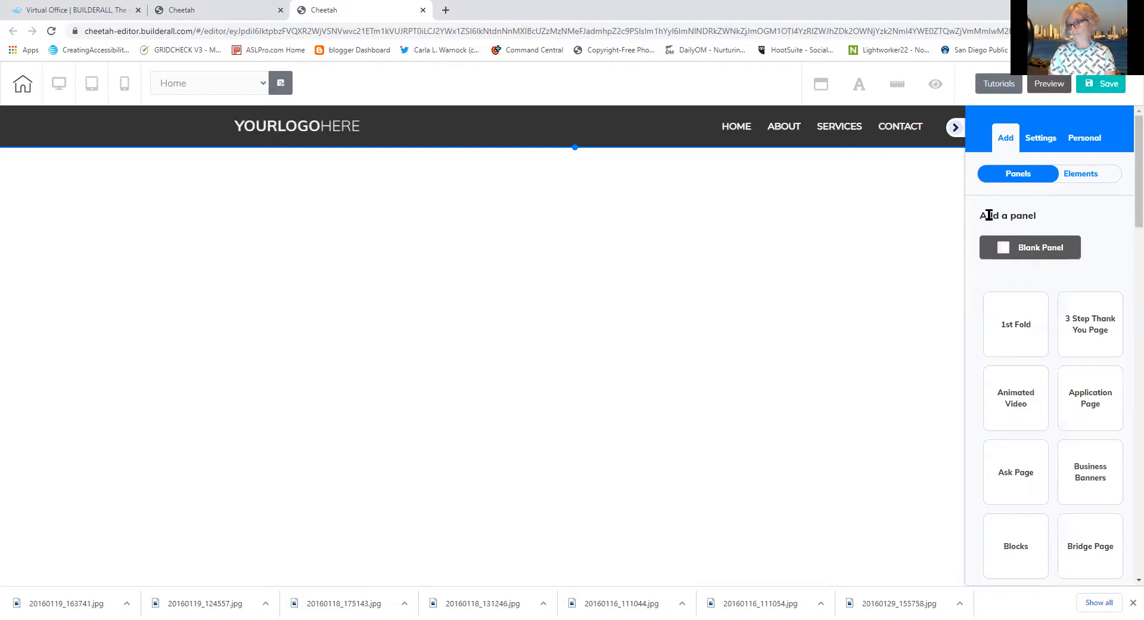
{"action": "mouse_move", "coordinate": [1136, 205]}
{"action": "left_mouse_down"}
{"action": "mouse_move", "coordinate": [1125, 267]}
{"action": "mouse_move", "coordinate": [1114, 206]}
{"action": "left_mouse_up"}
{"action": "left_click", "coordinate": [1001, 334]}
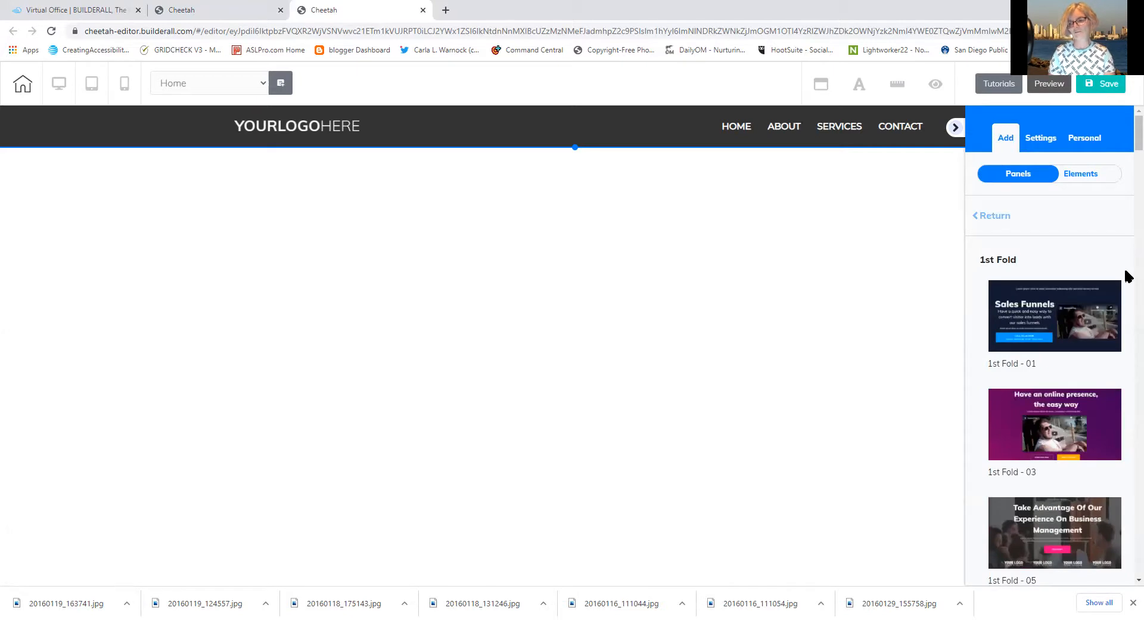
{"action": "scroll", "coordinate": [1128, 156], "scroll_direction": "down", "scroll_amount": 3}
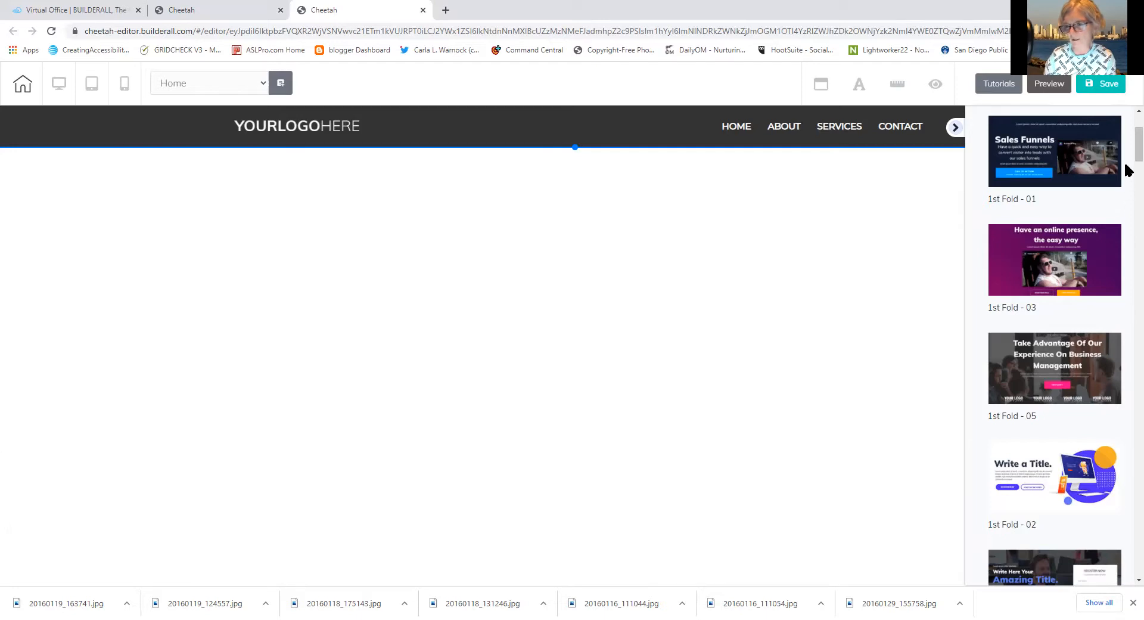
{"action": "scroll", "coordinate": [1127, 159], "scroll_direction": "up", "scroll_amount": 1}
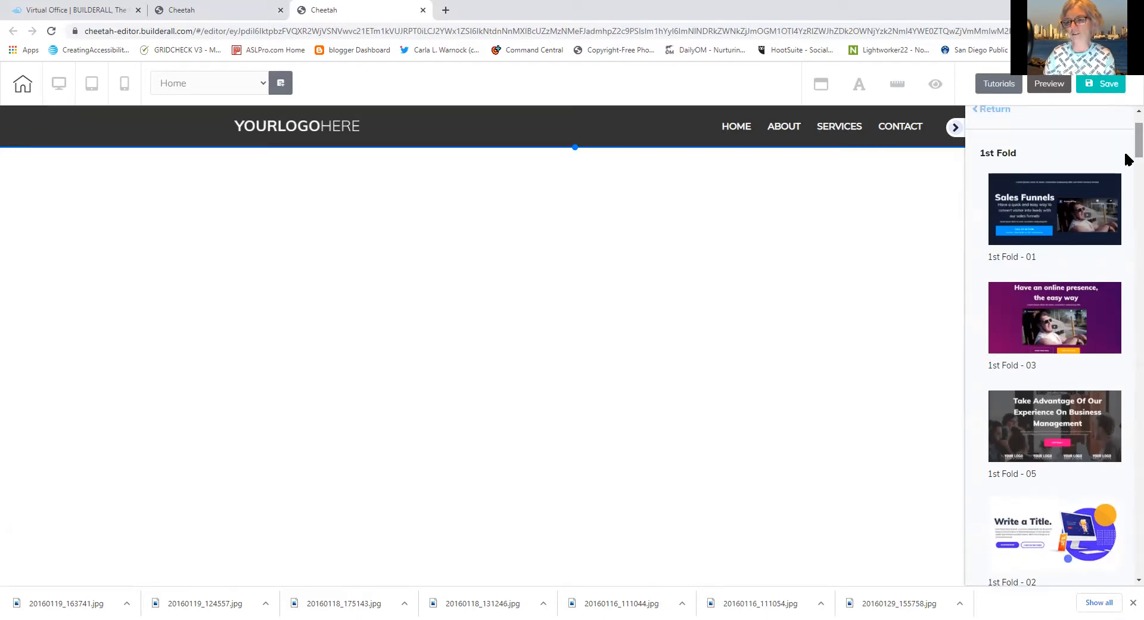
{"action": "left_click_drag", "start_coordinate": [1097, 195], "coordinate": [971, 182]}
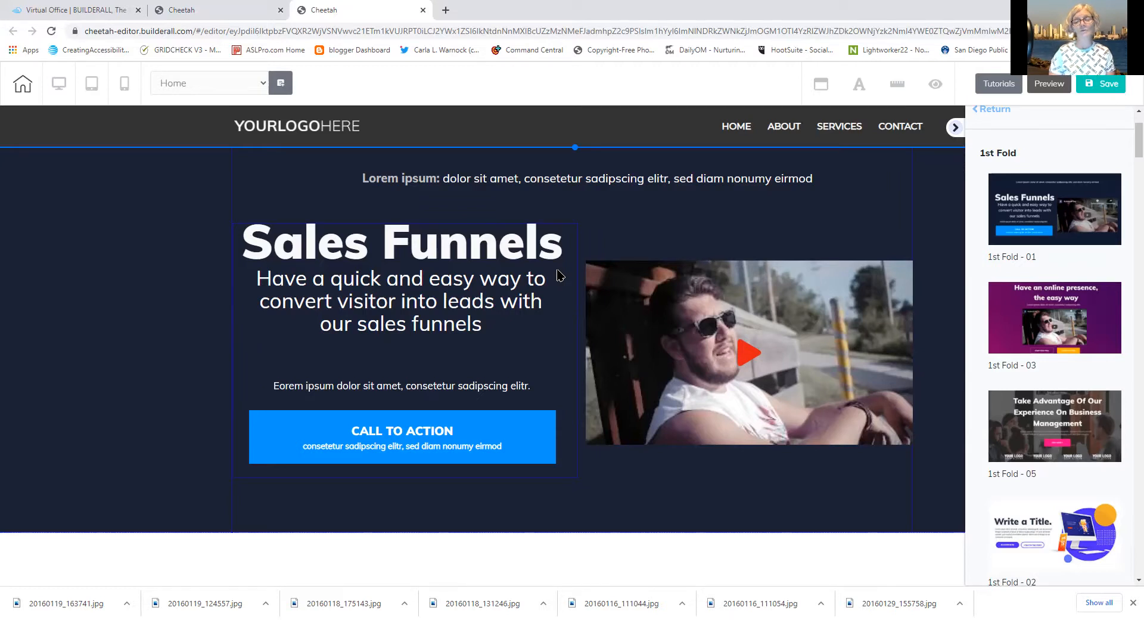
{"action": "left_click", "coordinate": [955, 128]}
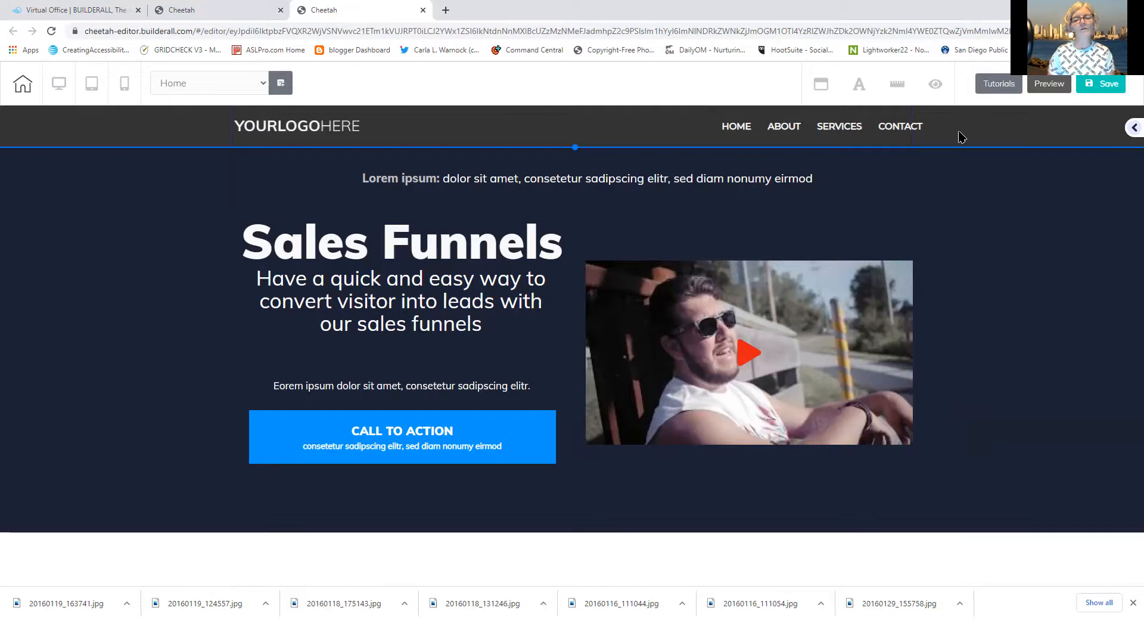
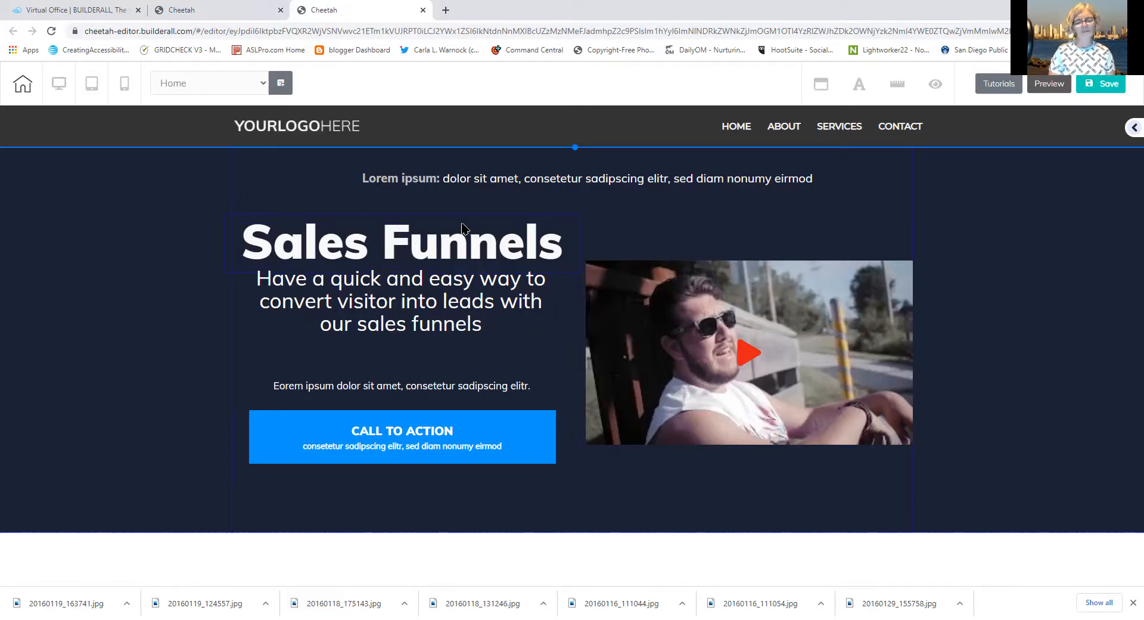
Stretch the dark Sales Funnels hero section slightly taller from its bottom edge
{"action": "left_click", "coordinate": [572, 529]}
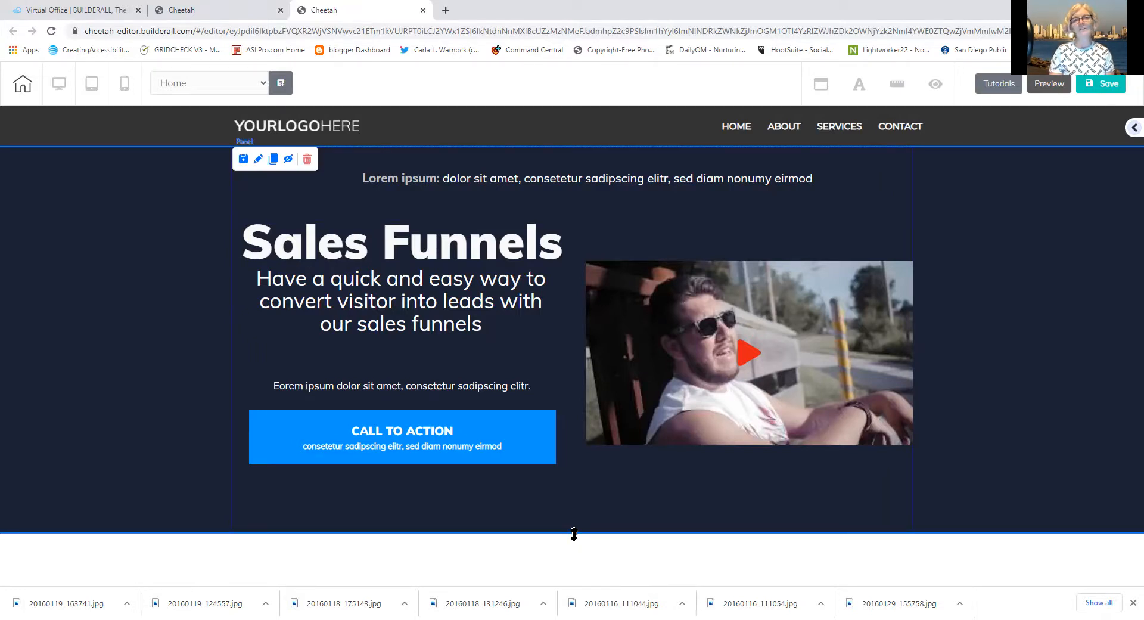
{"action": "mouse_move", "coordinate": [574, 533]}
{"action": "left_mouse_down"}
{"action": "mouse_move", "coordinate": [576, 596]}
{"action": "mouse_move", "coordinate": [568, 530]}
{"action": "left_mouse_up"}
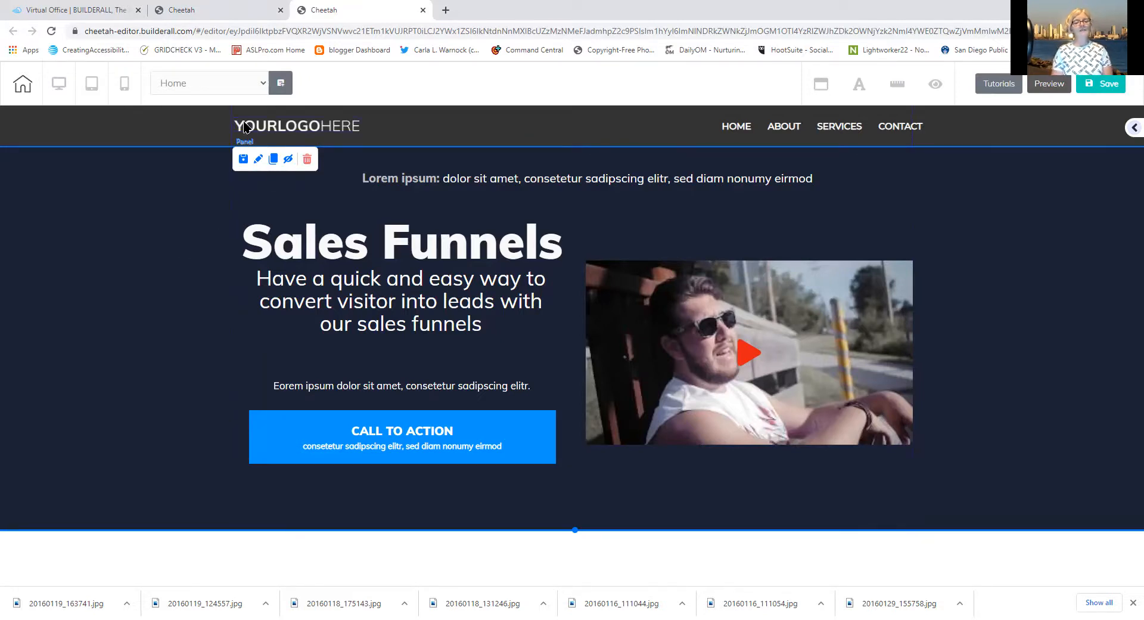
{"action": "left_click", "coordinate": [205, 121]}
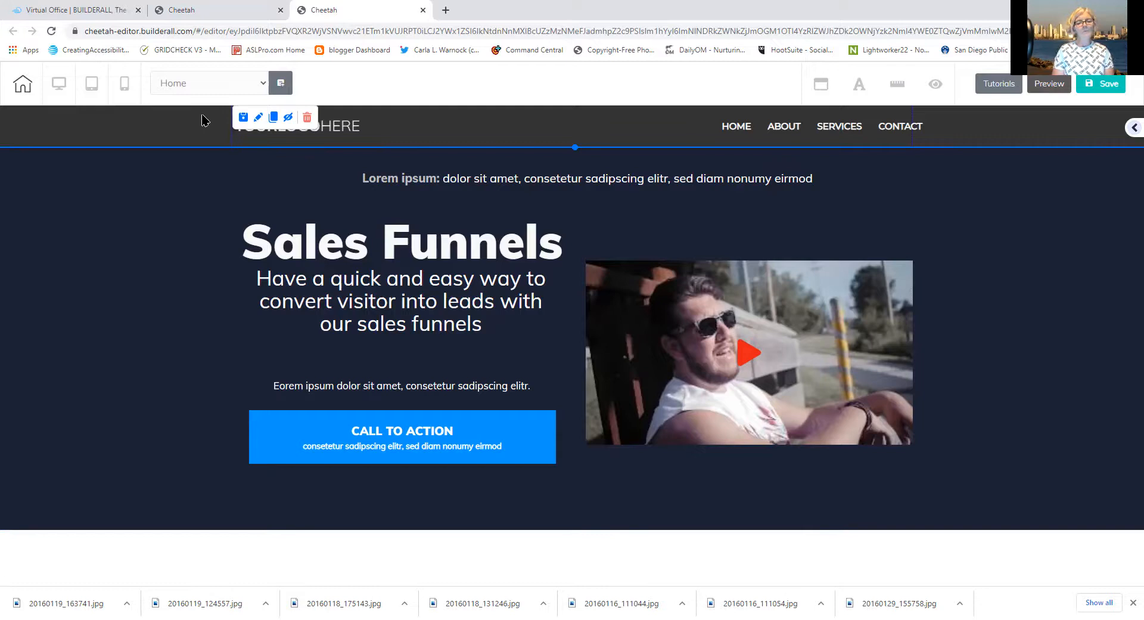
{"action": "left_click", "coordinate": [259, 117]}
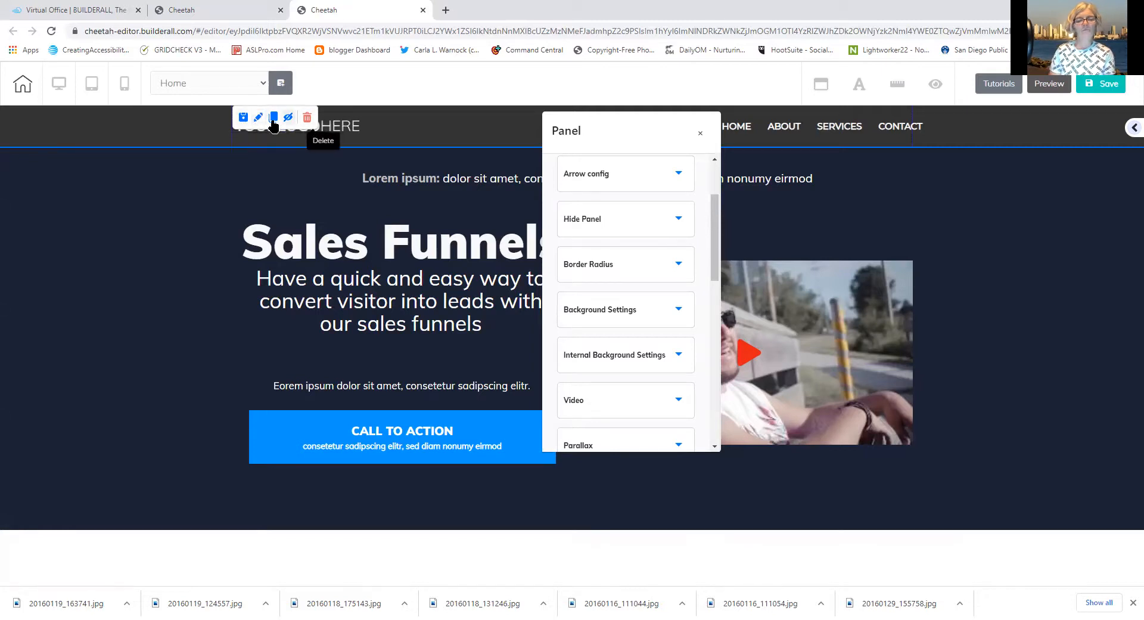
{"action": "left_click", "coordinate": [178, 136]}
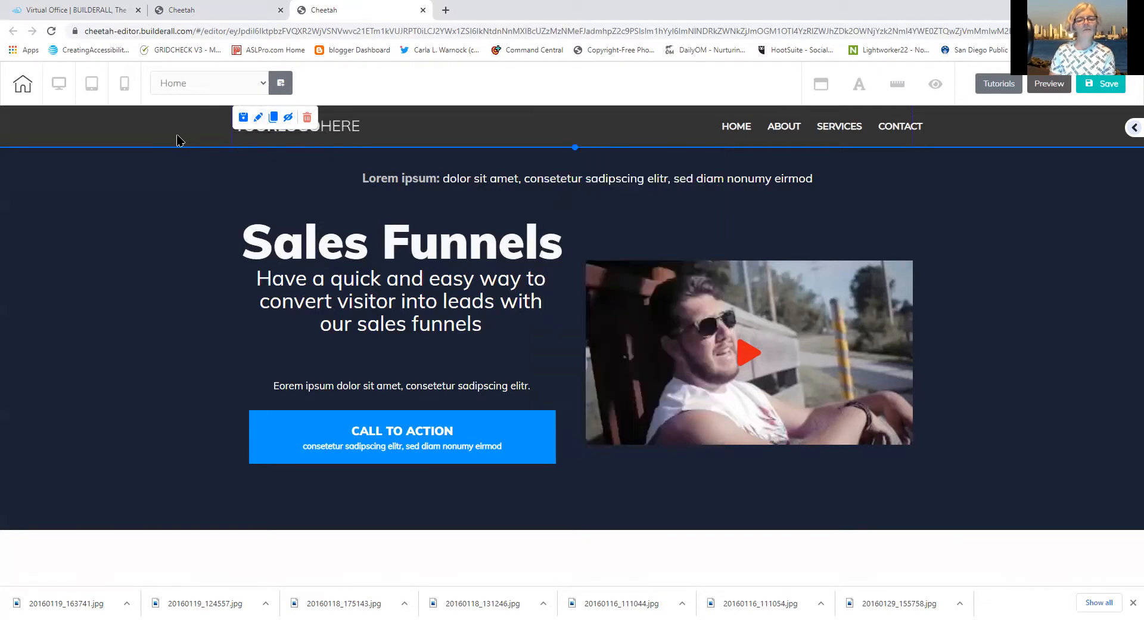
{"action": "left_click", "coordinate": [244, 118]}
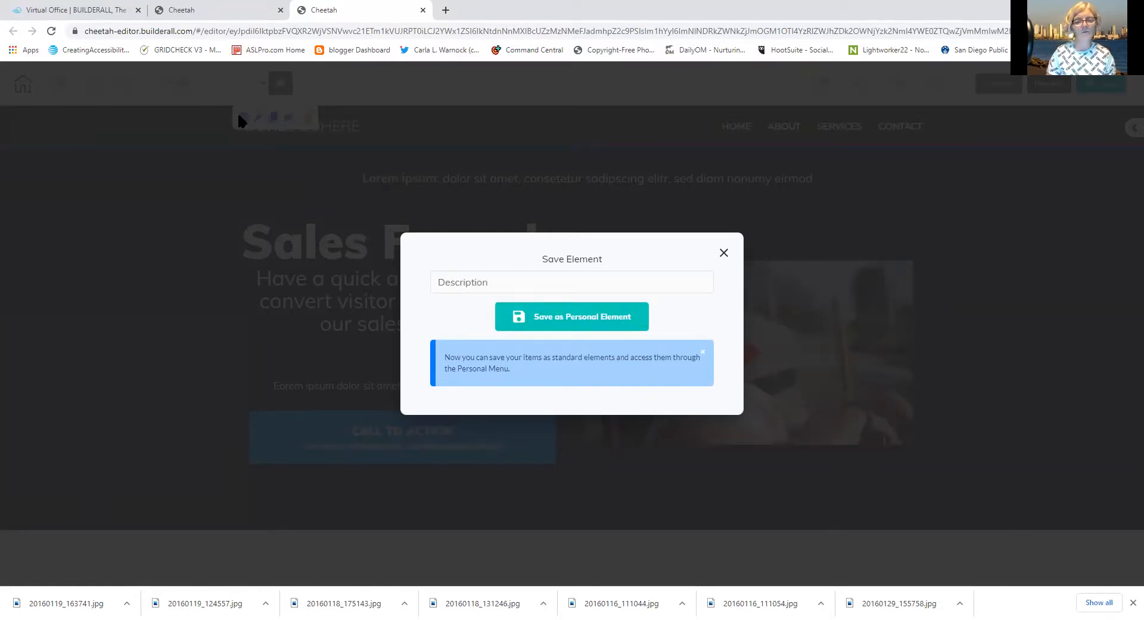
{"action": "left_click", "coordinate": [724, 255]}
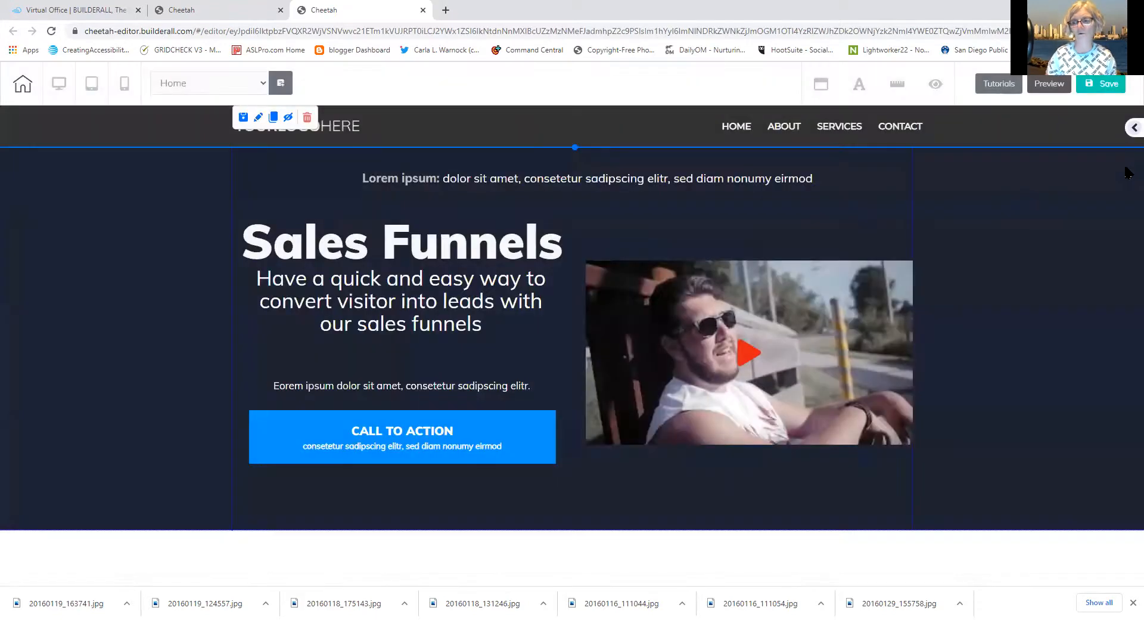
{"action": "left_click", "coordinate": [1131, 128]}
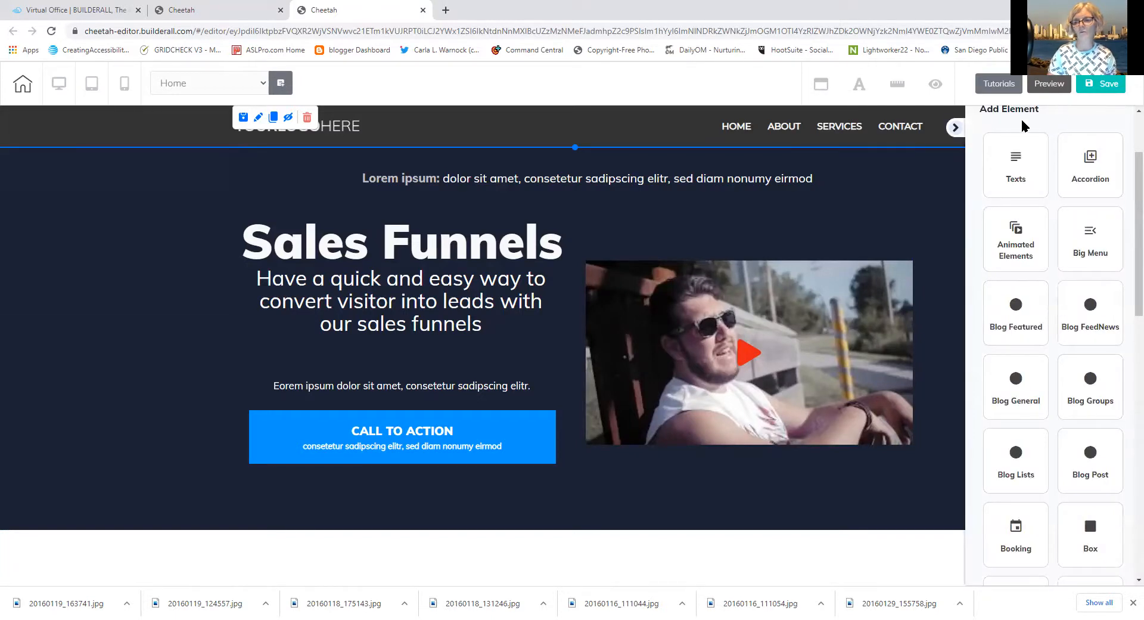
{"action": "scroll", "coordinate": [1127, 230], "scroll_direction": "up", "scroll_amount": 2}
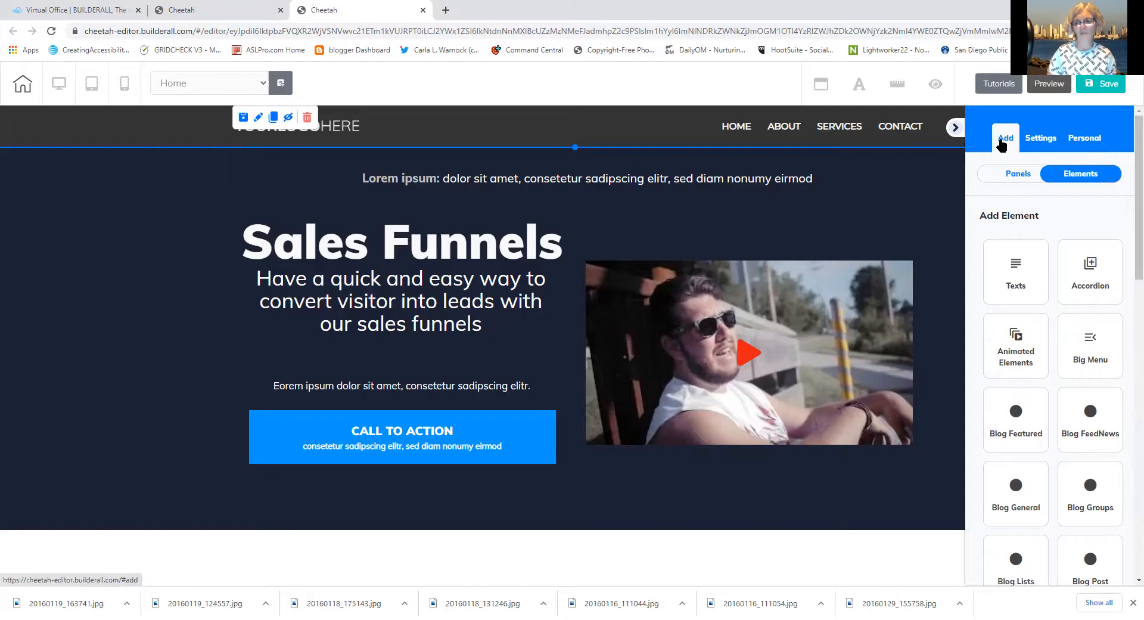
{"action": "left_click", "coordinate": [1084, 142]}
{"action": "left_click", "coordinate": [1023, 175]}
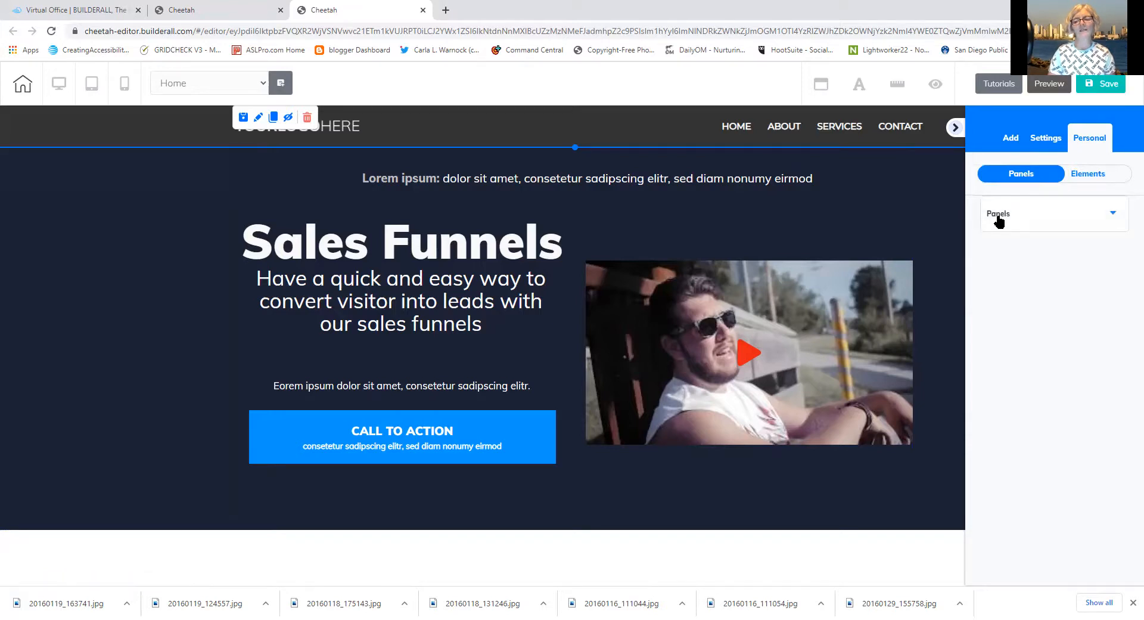
{"action": "left_click", "coordinate": [999, 218]}
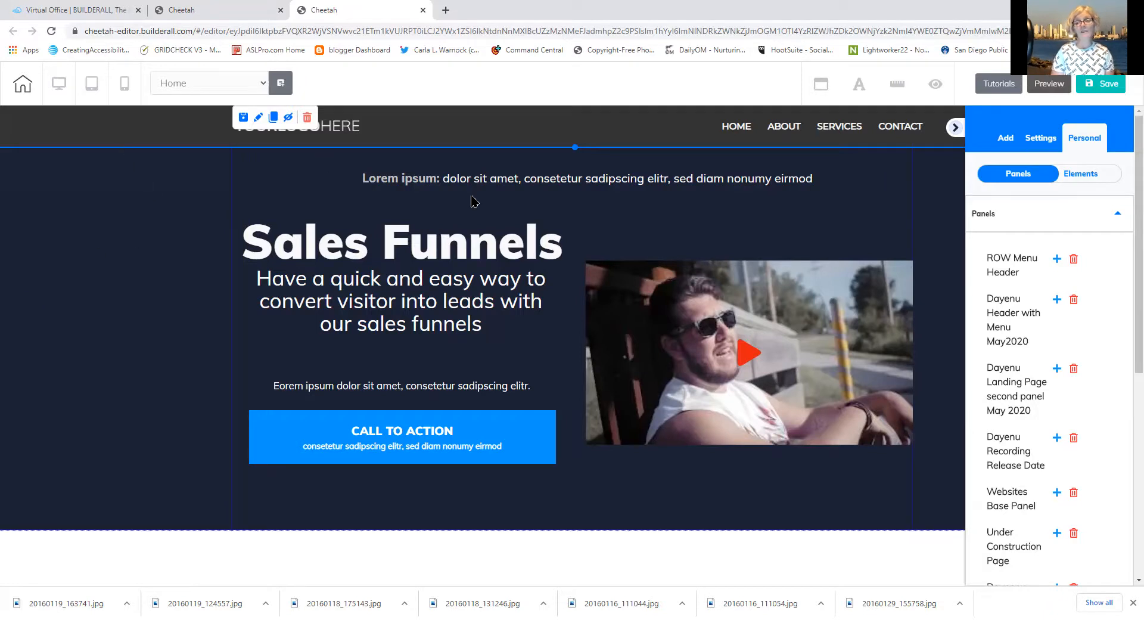
{"action": "left_click", "coordinate": [954, 130]}
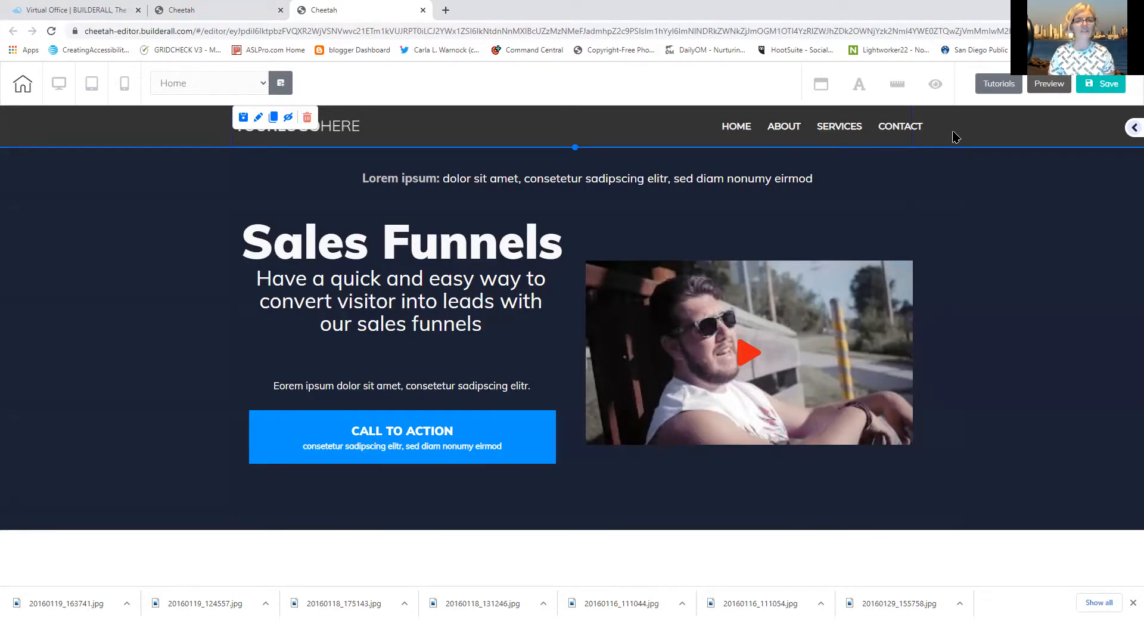
Duplicate the header panel, then delete the extra copy at the page bottom
{"action": "left_click", "coordinate": [274, 119]}
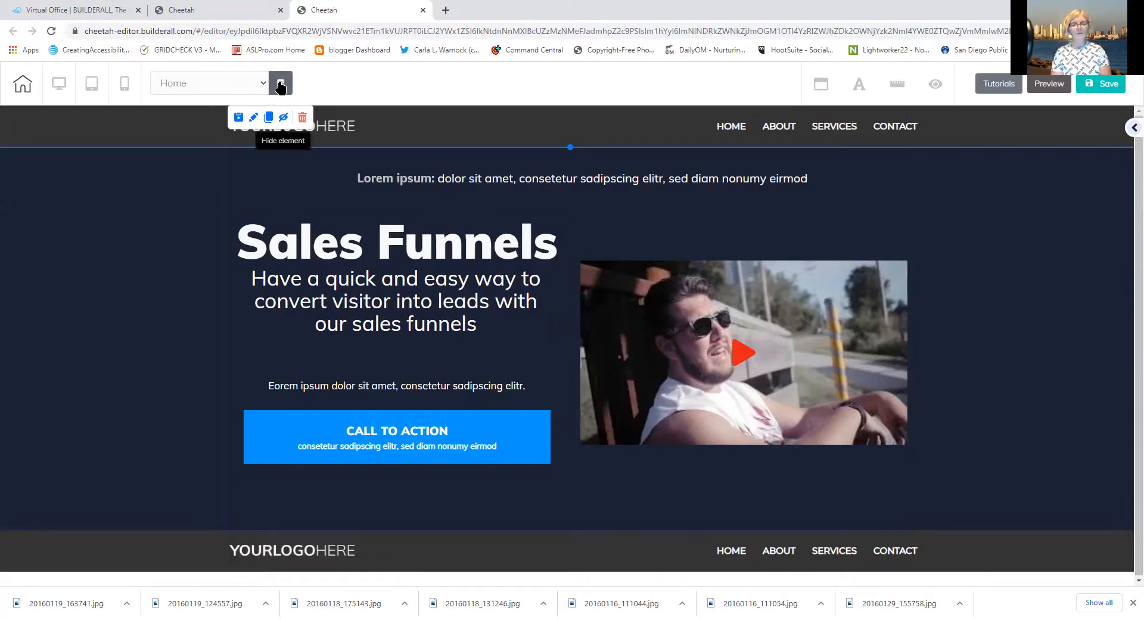
{"action": "left_click", "coordinate": [446, 551]}
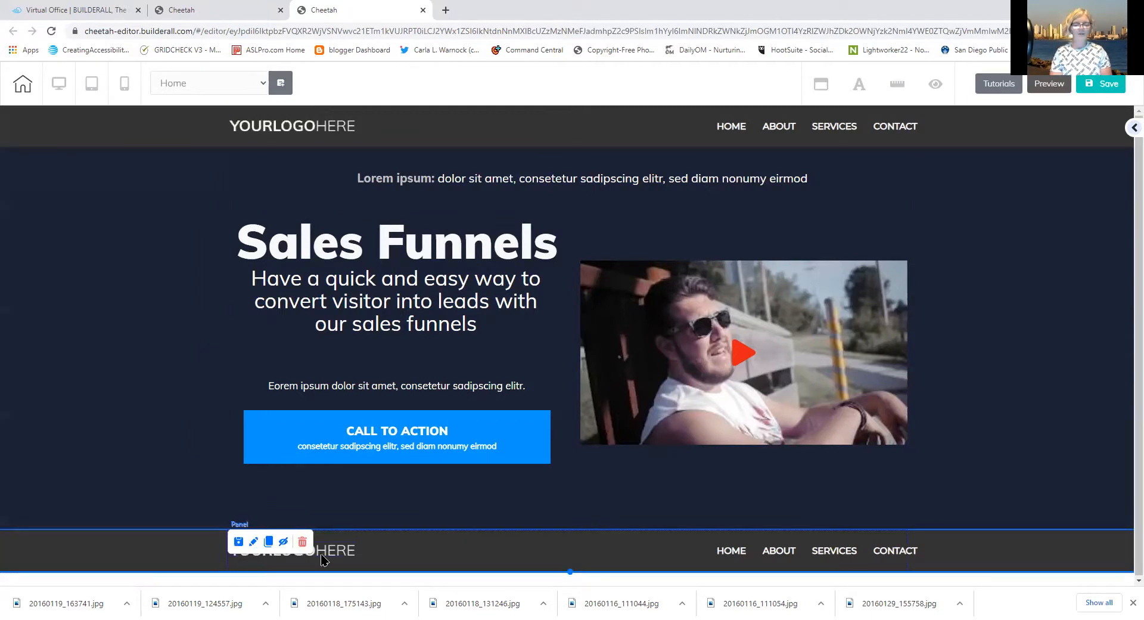
{"action": "left_click", "coordinate": [303, 543]}
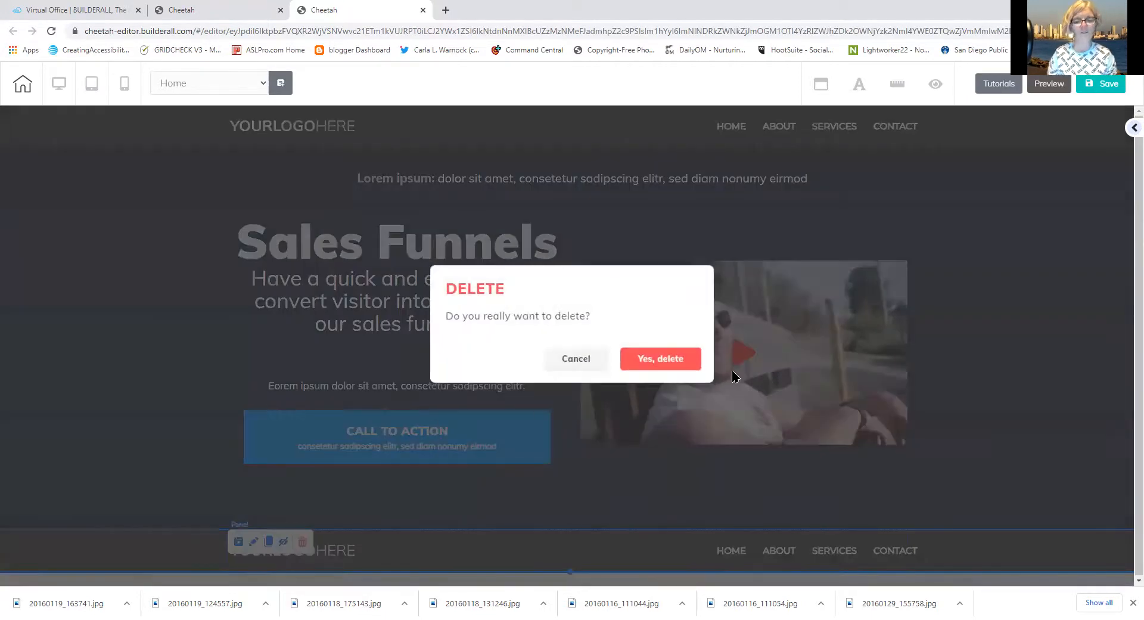
{"action": "left_click", "coordinate": [659, 360]}
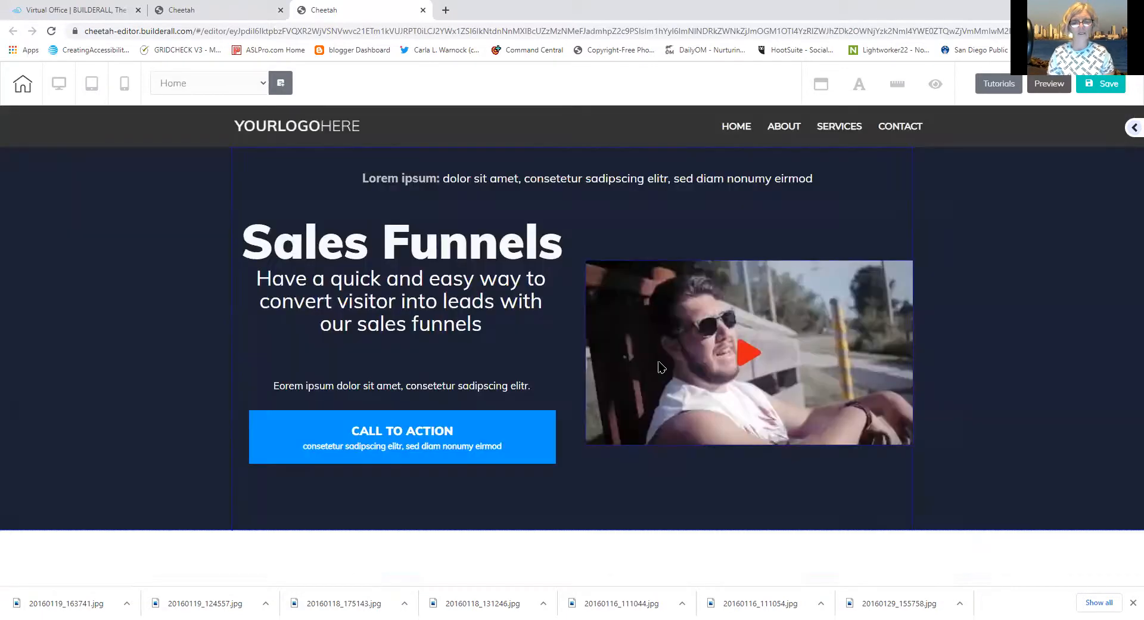
Select the whole top header panel and open its Edit element settings
{"action": "left_click", "coordinate": [315, 127]}
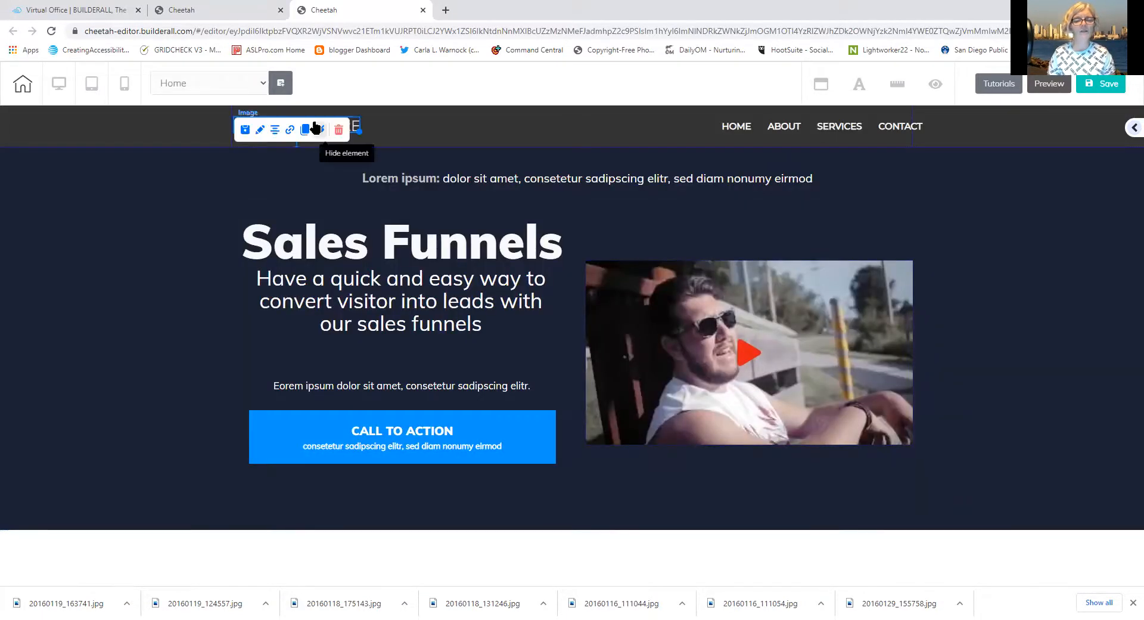
{"action": "left_click", "coordinate": [185, 127]}
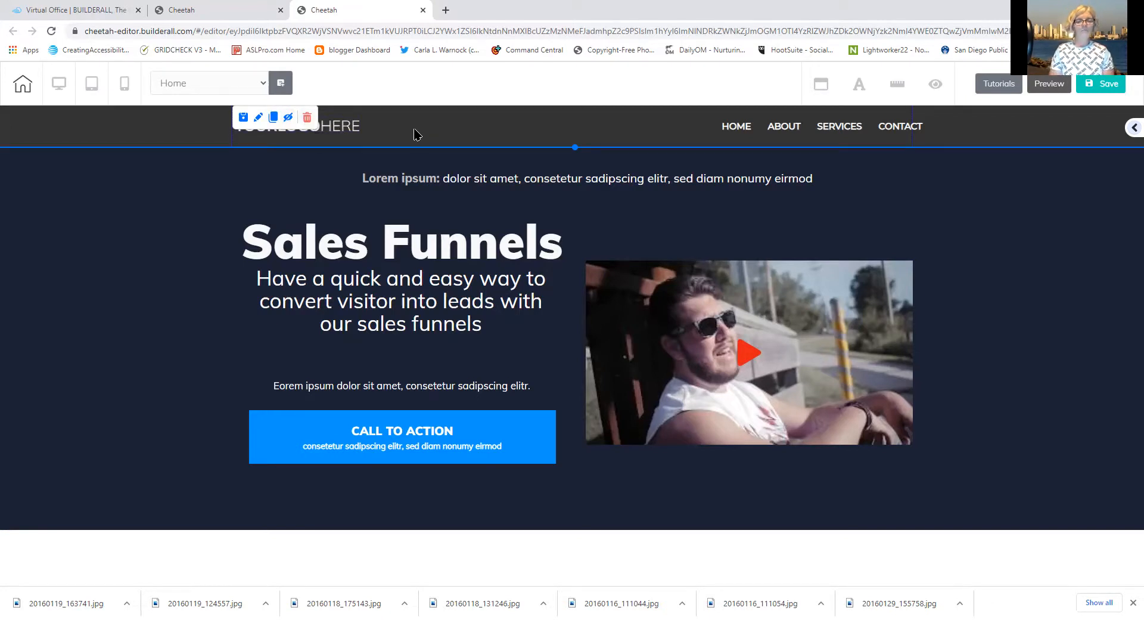
{"action": "left_click", "coordinate": [260, 118]}
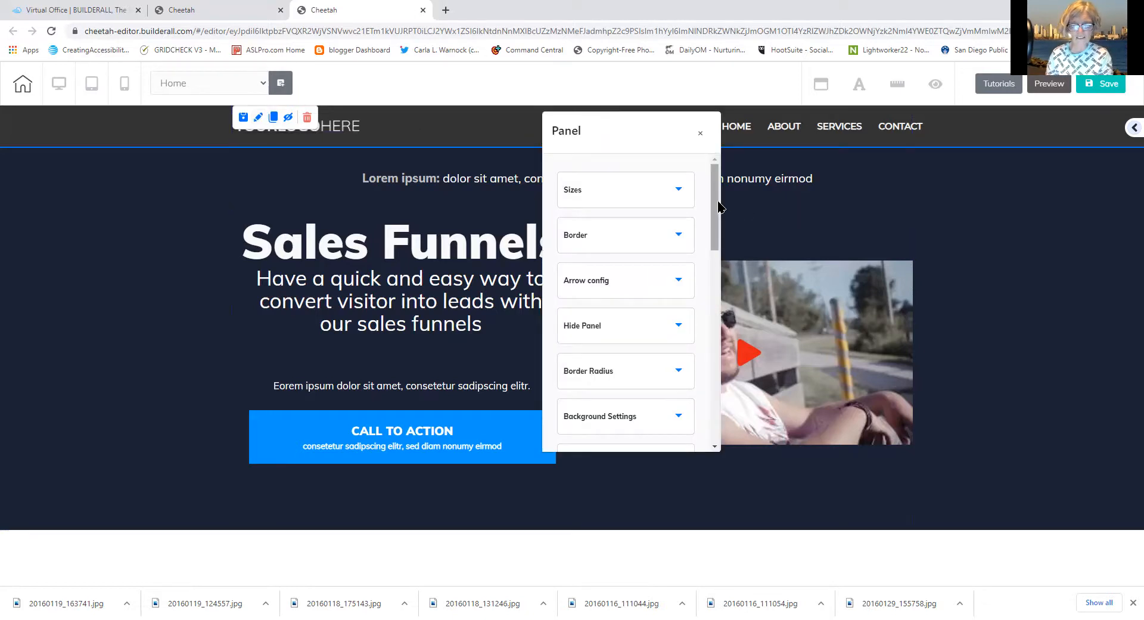
Set the header panel's background colour to a very dark green (0C2205)
{"action": "left_click_drag", "start_coordinate": [718, 208], "coordinate": [715, 228]}
{"action": "left_click_drag", "start_coordinate": [713, 236], "coordinate": [684, 186]}
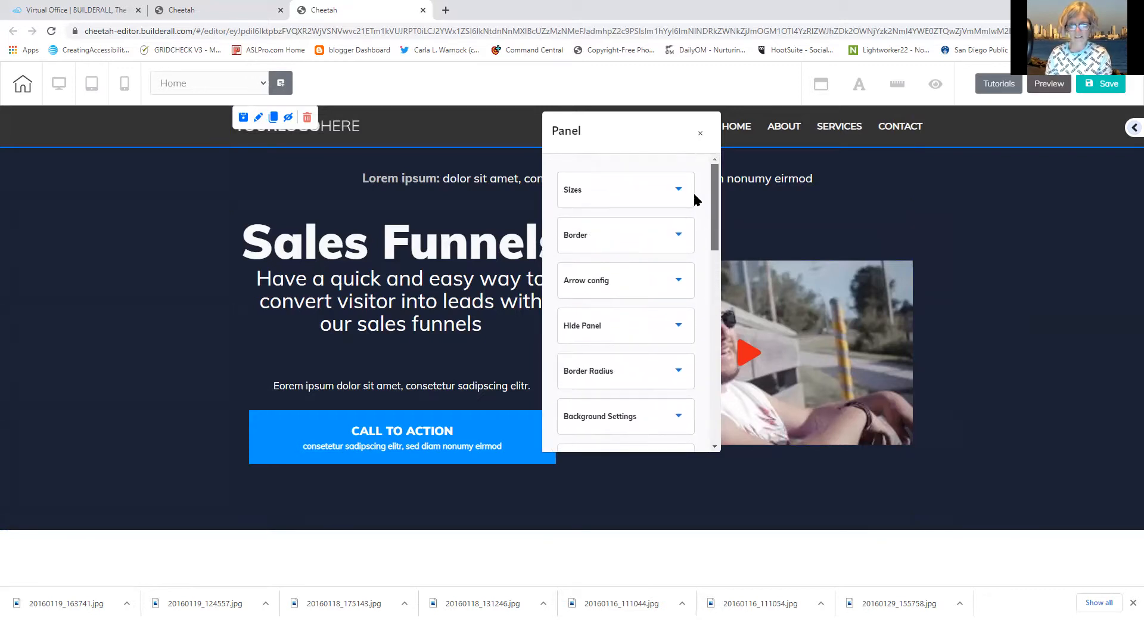
{"action": "left_click", "coordinate": [599, 412]}
{"action": "left_click_drag", "start_coordinate": [715, 223], "coordinate": [706, 301]}
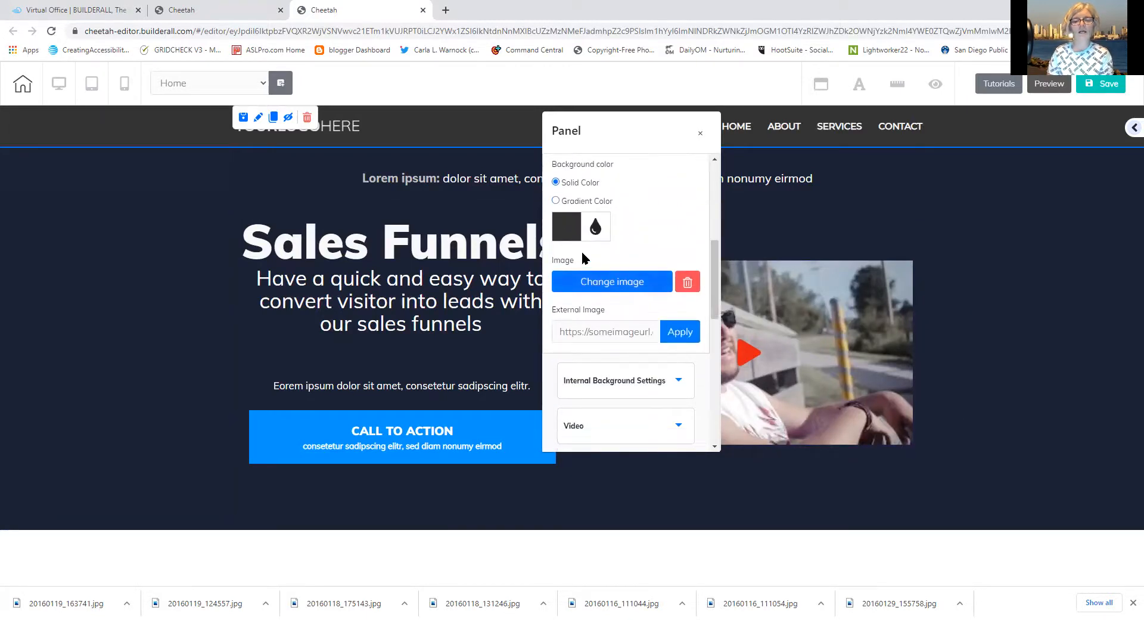
{"action": "left_click", "coordinate": [566, 226]}
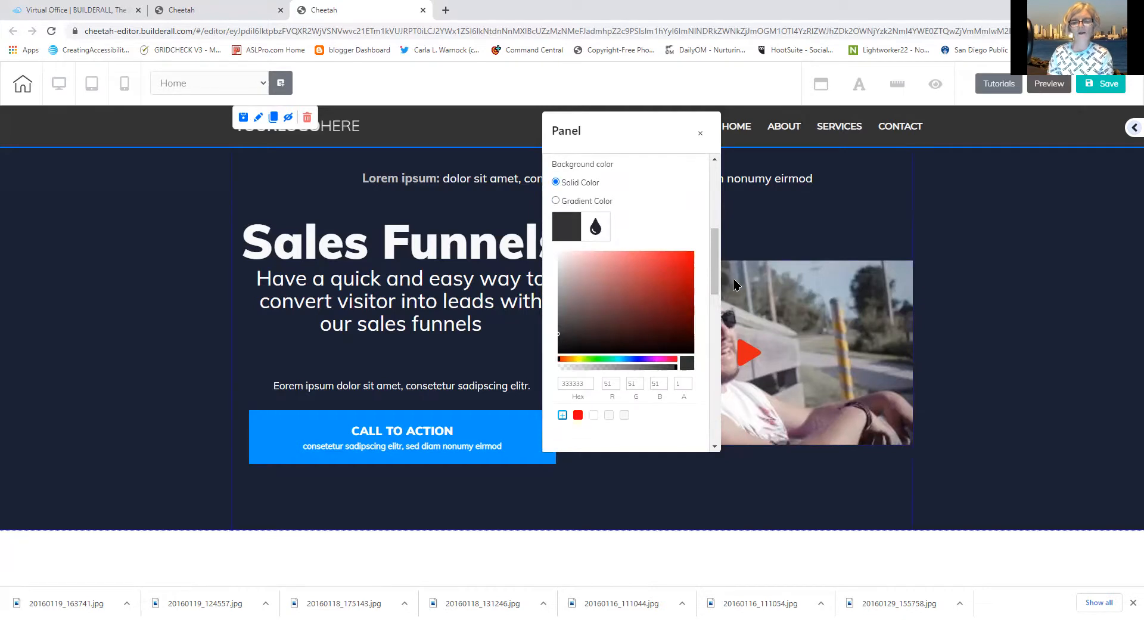
{"action": "left_click", "coordinate": [590, 360]}
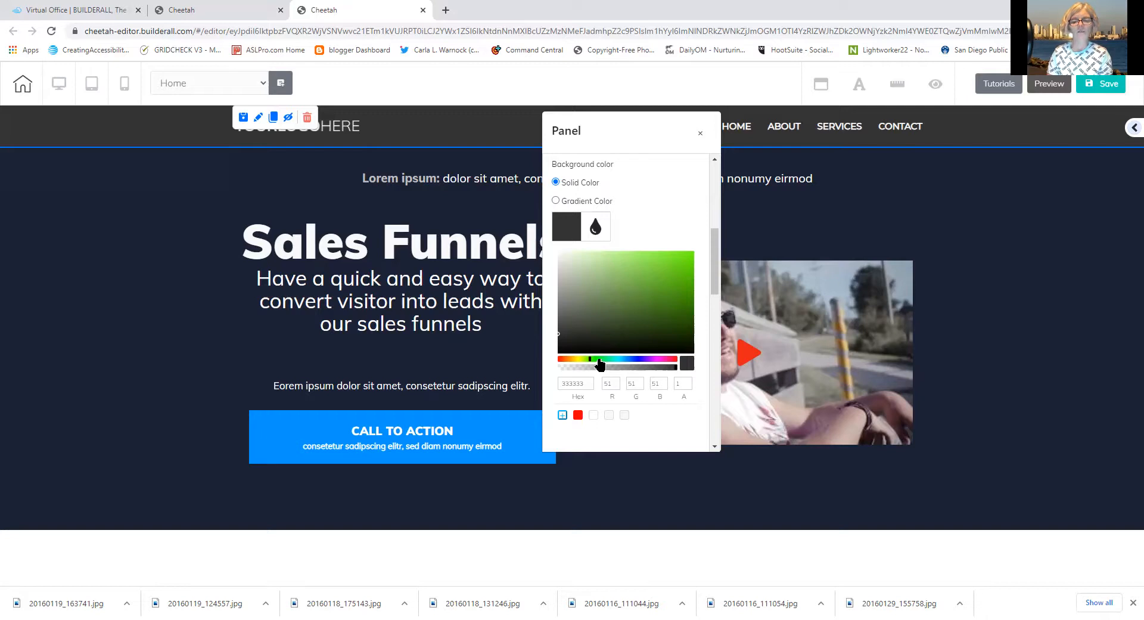
{"action": "left_click_drag", "start_coordinate": [592, 362], "coordinate": [608, 364]}
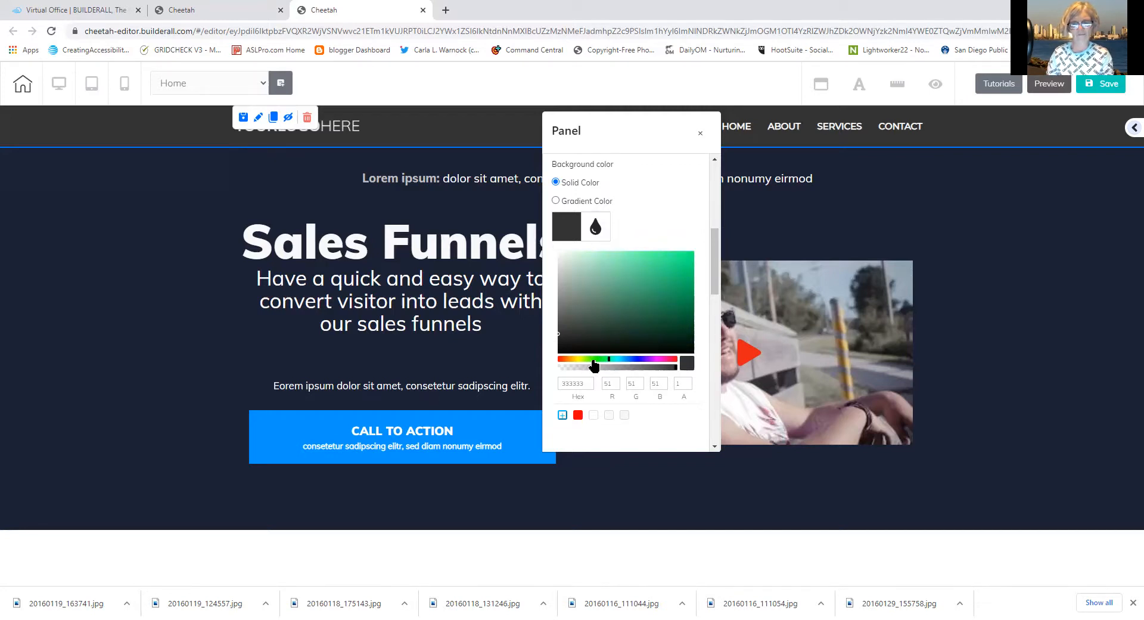
{"action": "left_click", "coordinate": [679, 335]}
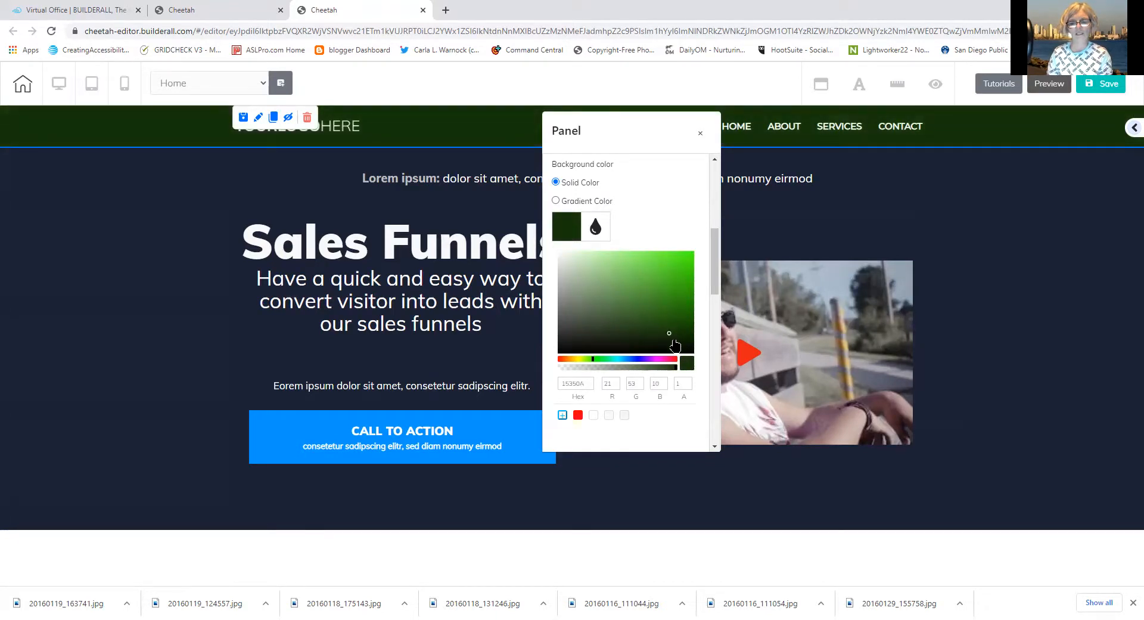
{"action": "left_click", "coordinate": [676, 345]}
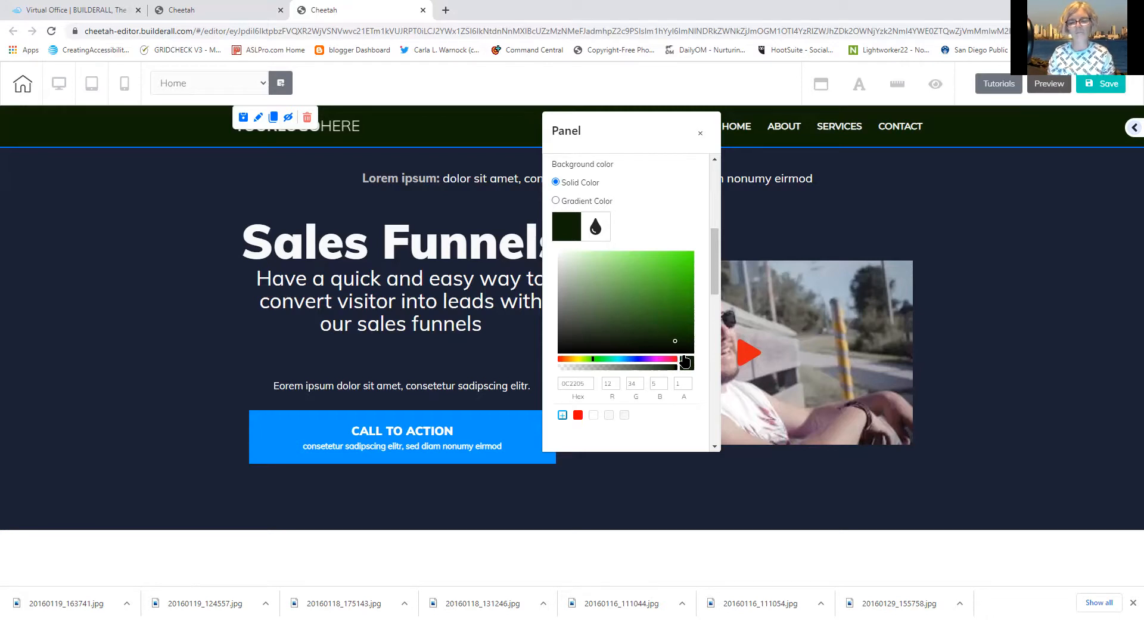
Remove the red saved colour swatch from the header's colour settings and close them
{"action": "left_click", "coordinate": [563, 416]}
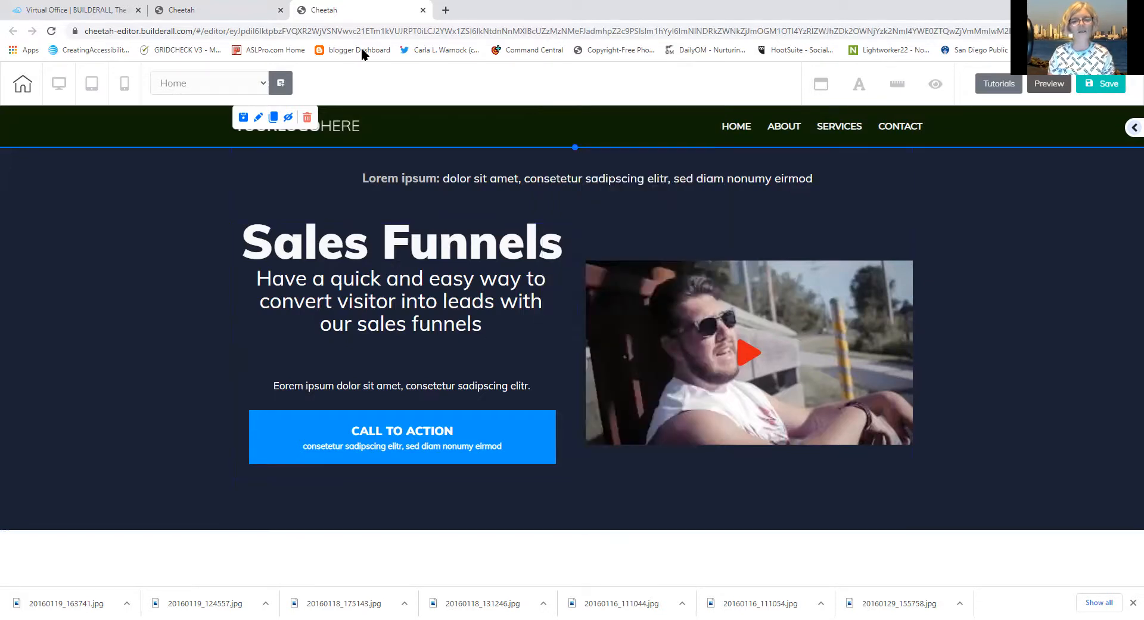
{"action": "left_click", "coordinate": [263, 116]}
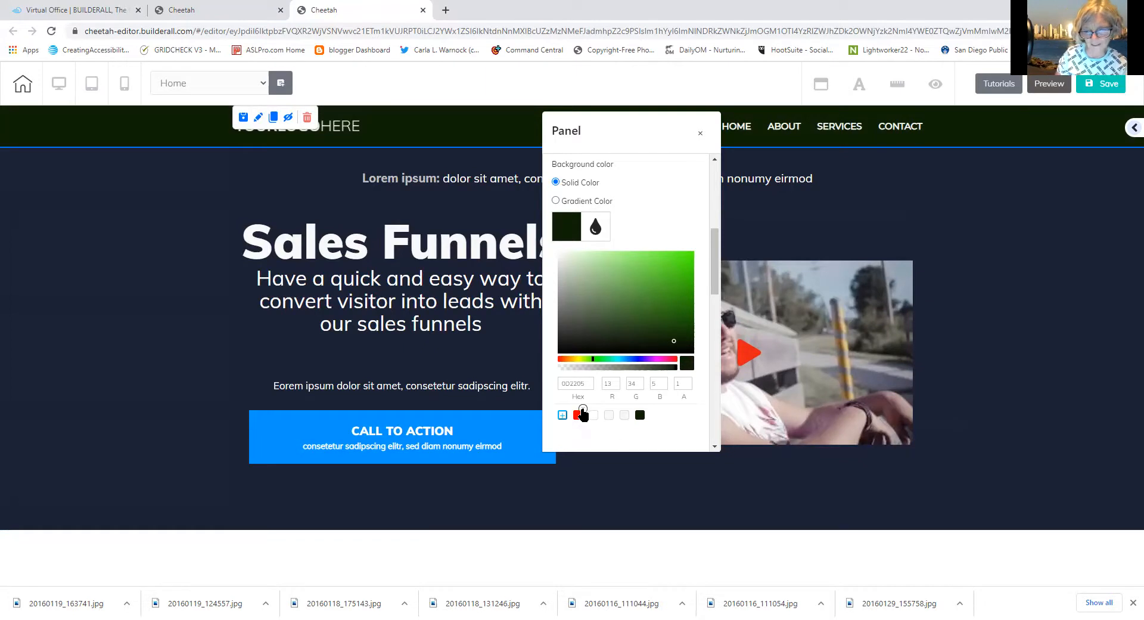
{"action": "left_click", "coordinate": [580, 409]}
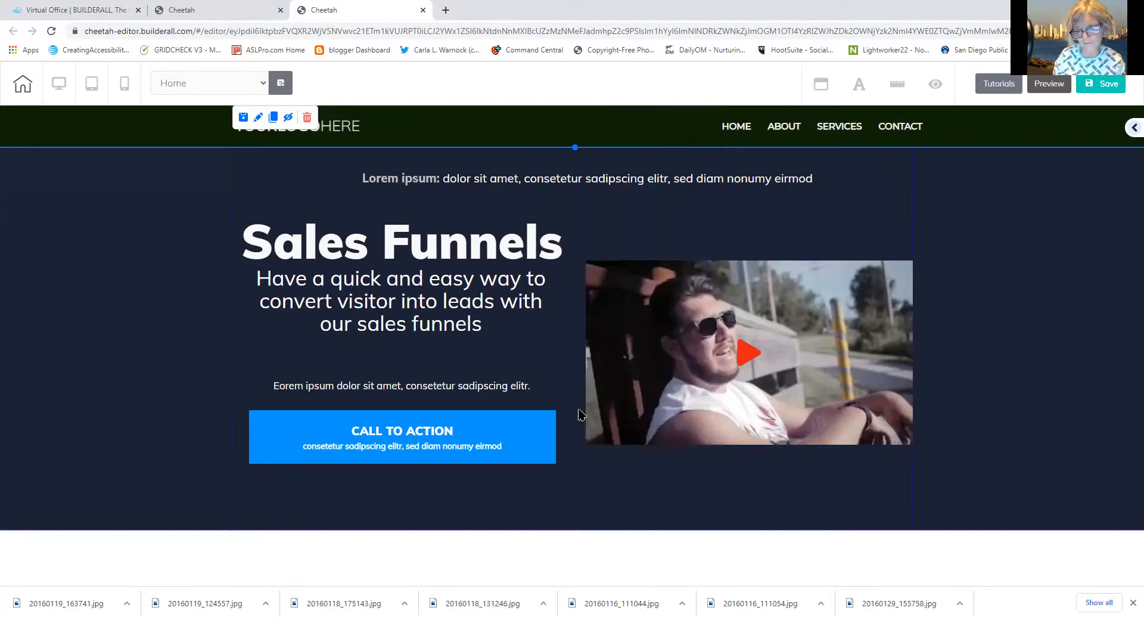
{"action": "left_click", "coordinate": [259, 119]}
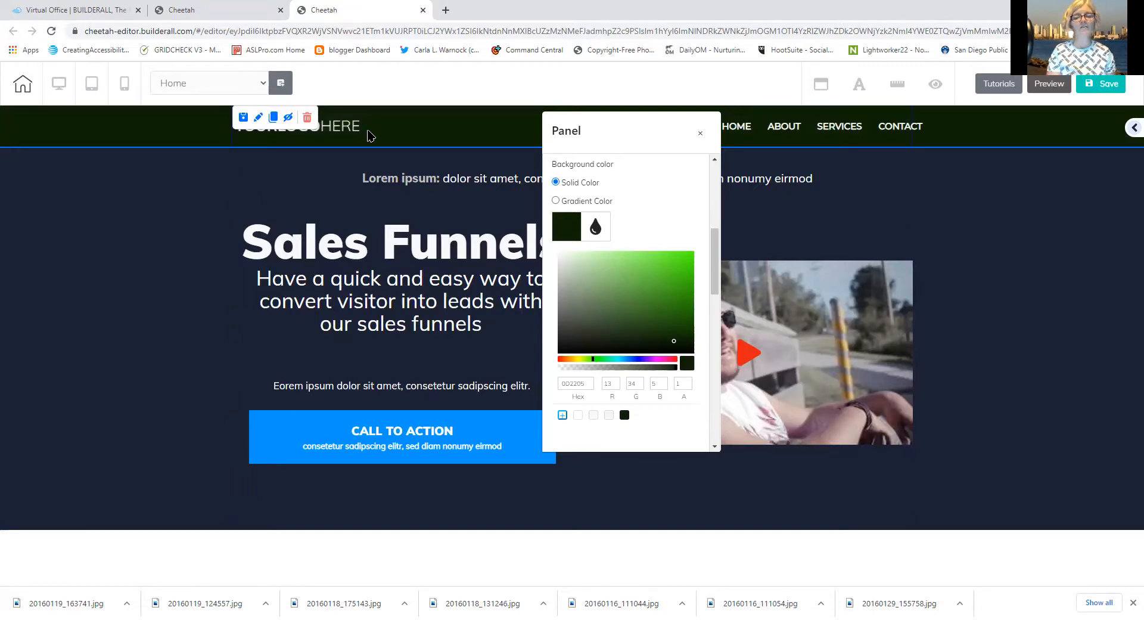
{"action": "left_click", "coordinate": [369, 135]}
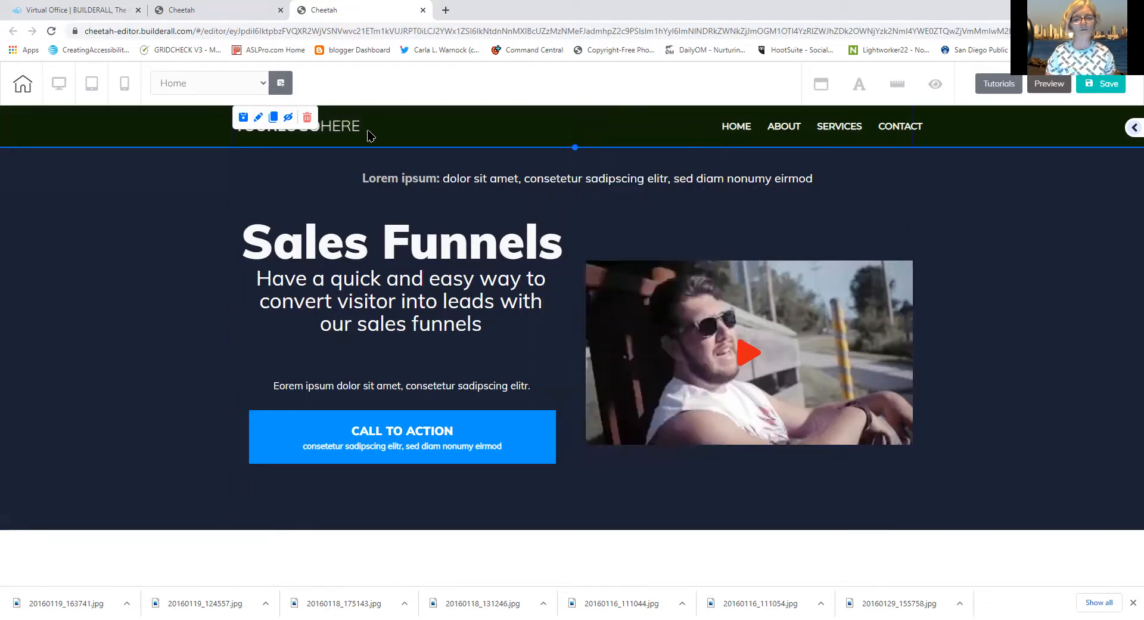
{"action": "left_click", "coordinate": [351, 126]}
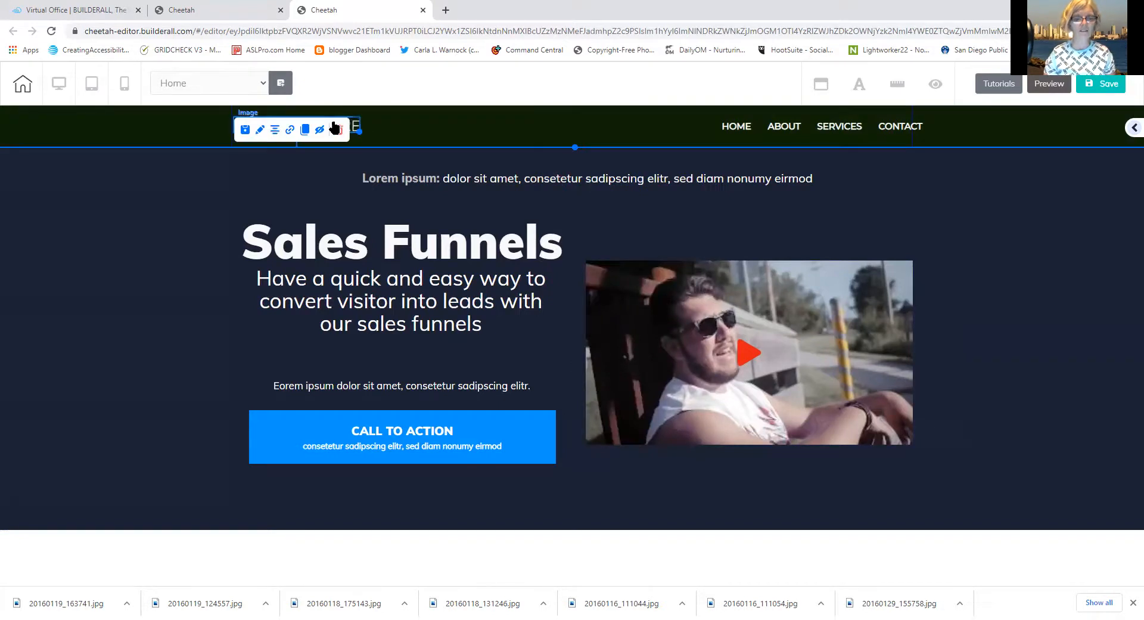
{"action": "left_click", "coordinate": [275, 130]}
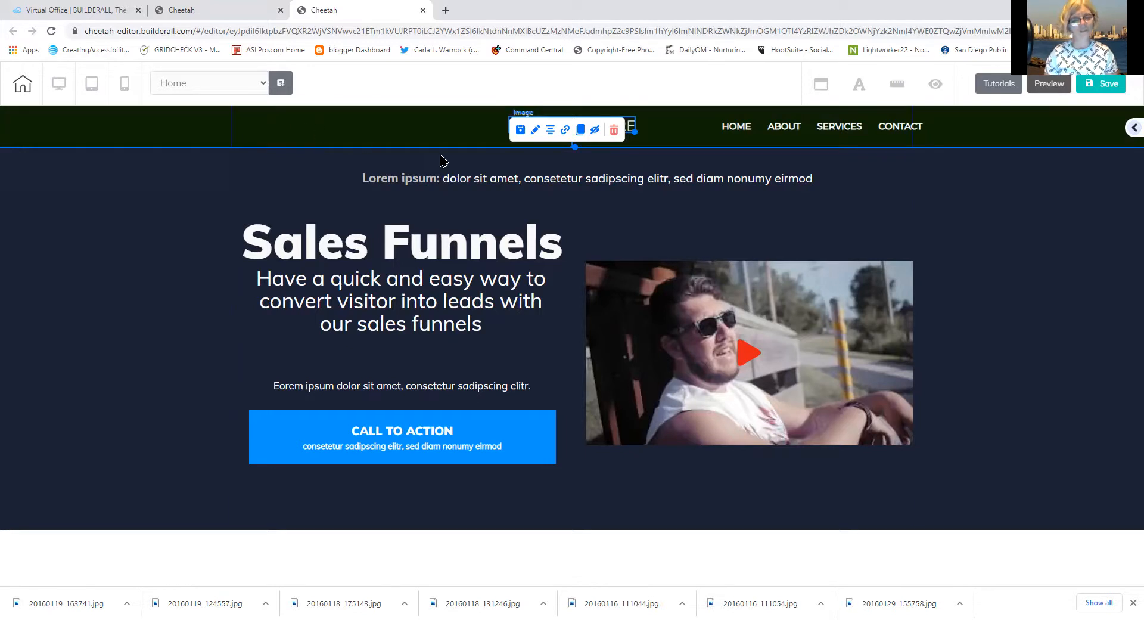
{"action": "left_click_drag", "start_coordinate": [513, 122], "coordinate": [241, 125]}
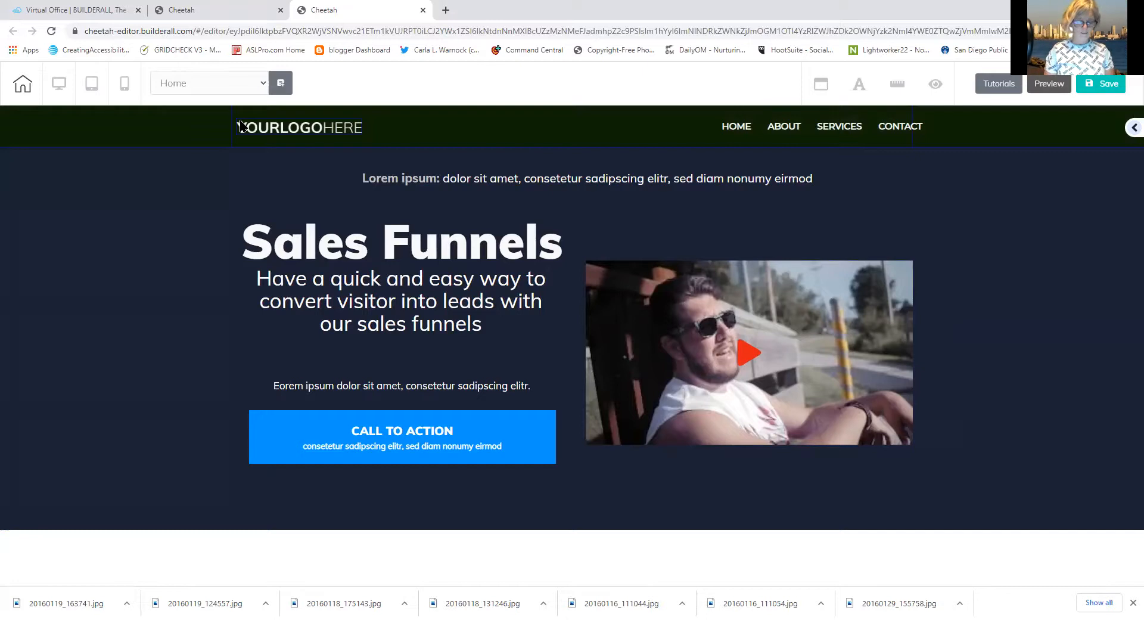
{"action": "left_click", "coordinate": [291, 132]}
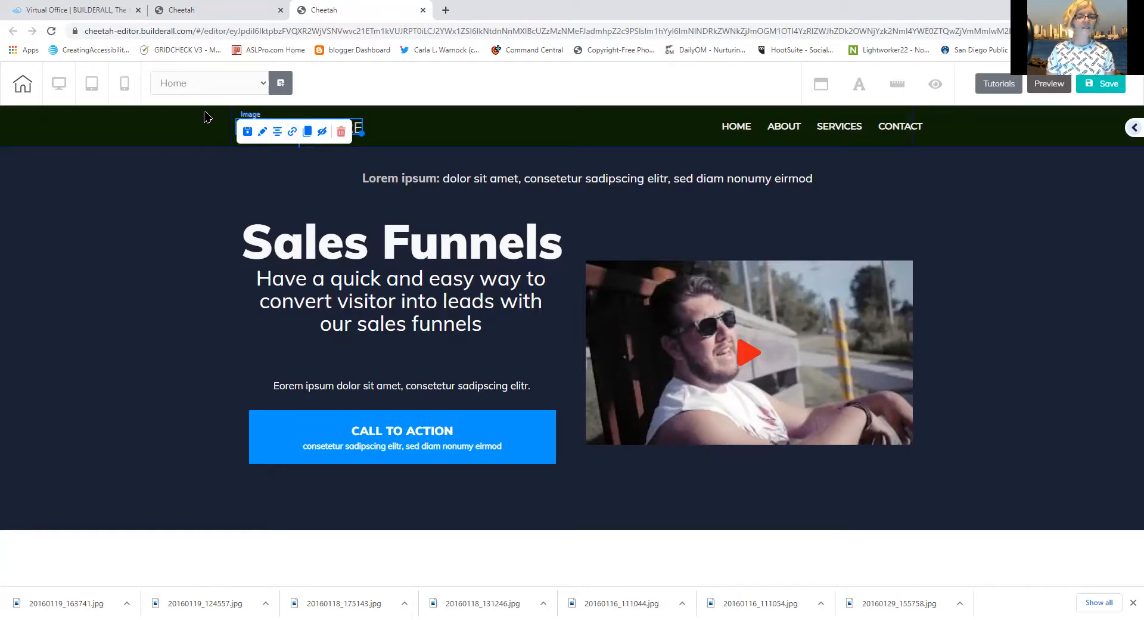
Change the logo image under General Settings to the uploaded rowlogofinal file
{"action": "left_click", "coordinate": [263, 132]}
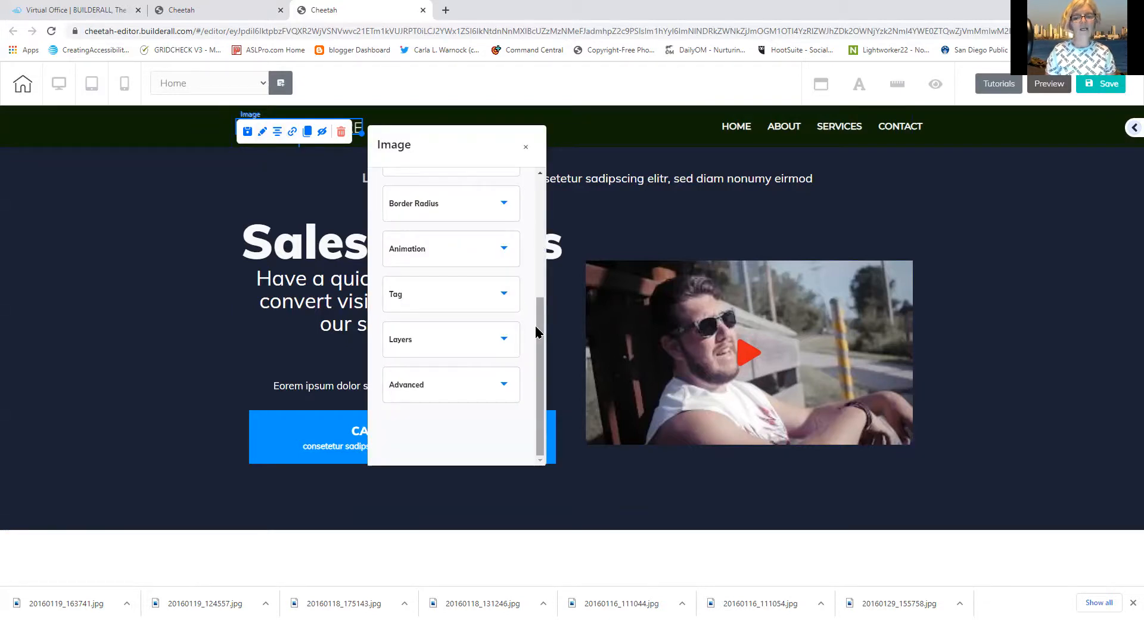
{"action": "left_click_drag", "start_coordinate": [537, 329], "coordinate": [528, 213]}
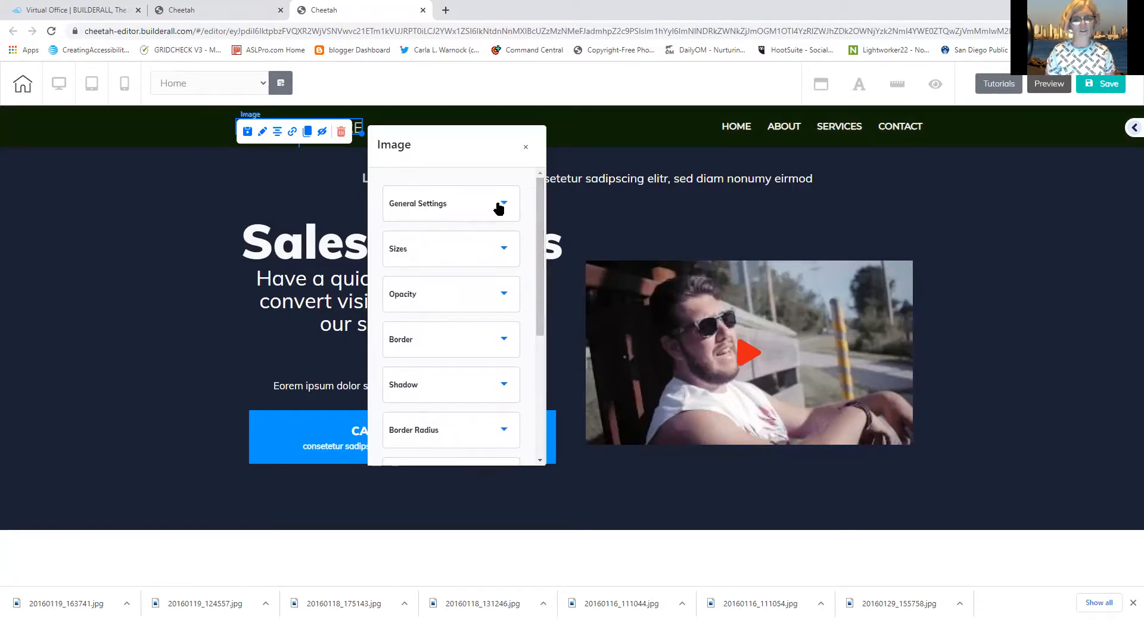
{"action": "left_click", "coordinate": [464, 204]}
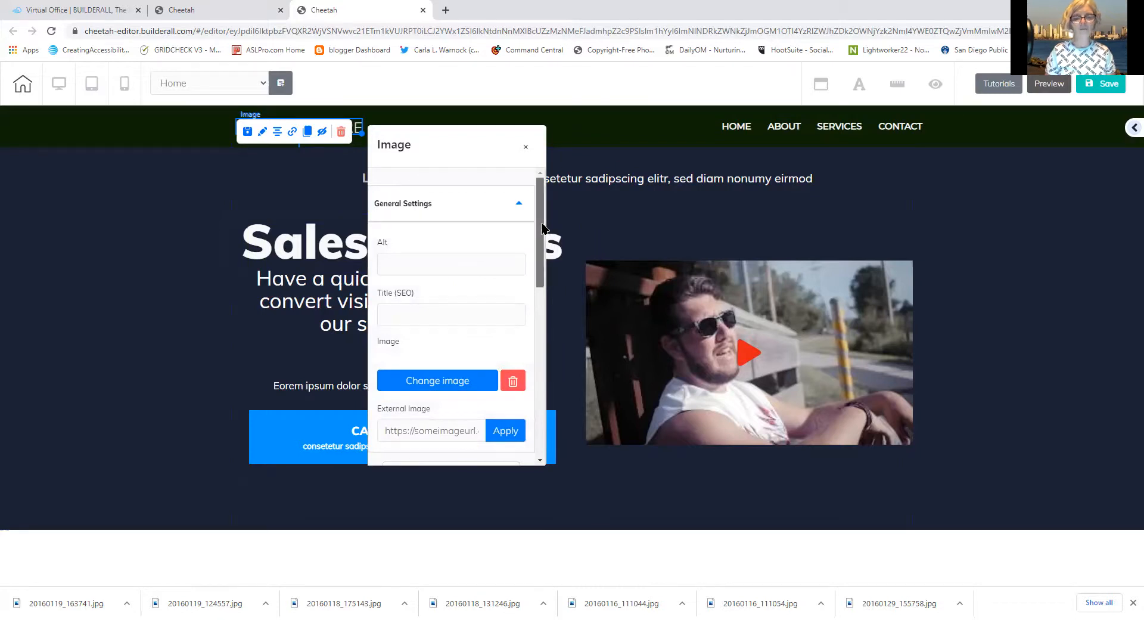
{"action": "scroll", "coordinate": [540, 230], "scroll_direction": "down", "scroll_amount": 2}
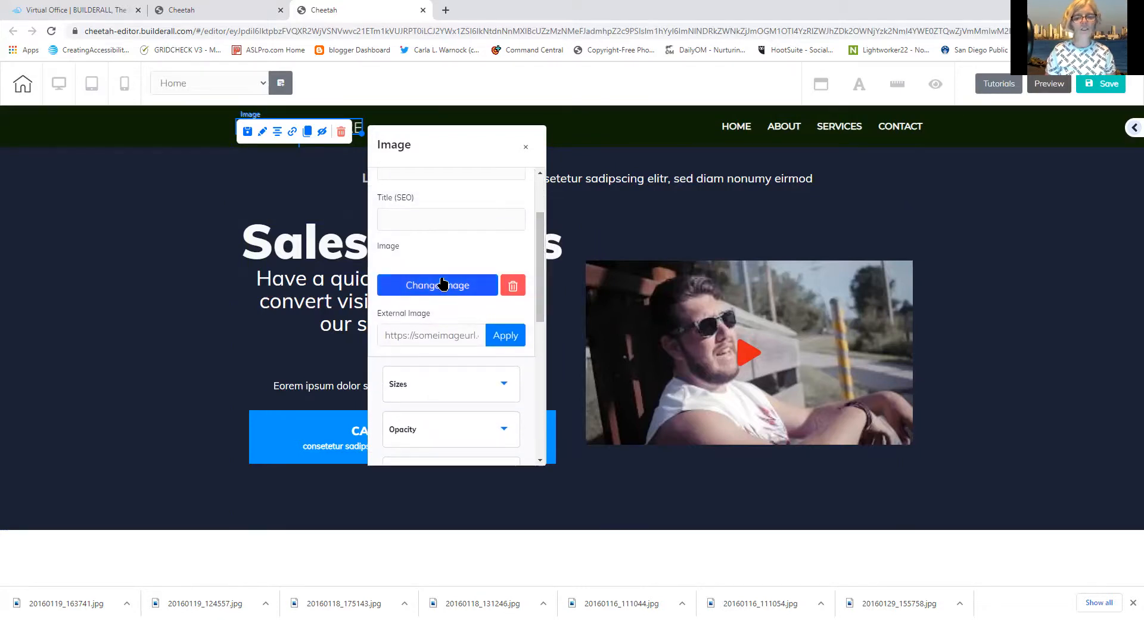
{"action": "left_click", "coordinate": [442, 285]}
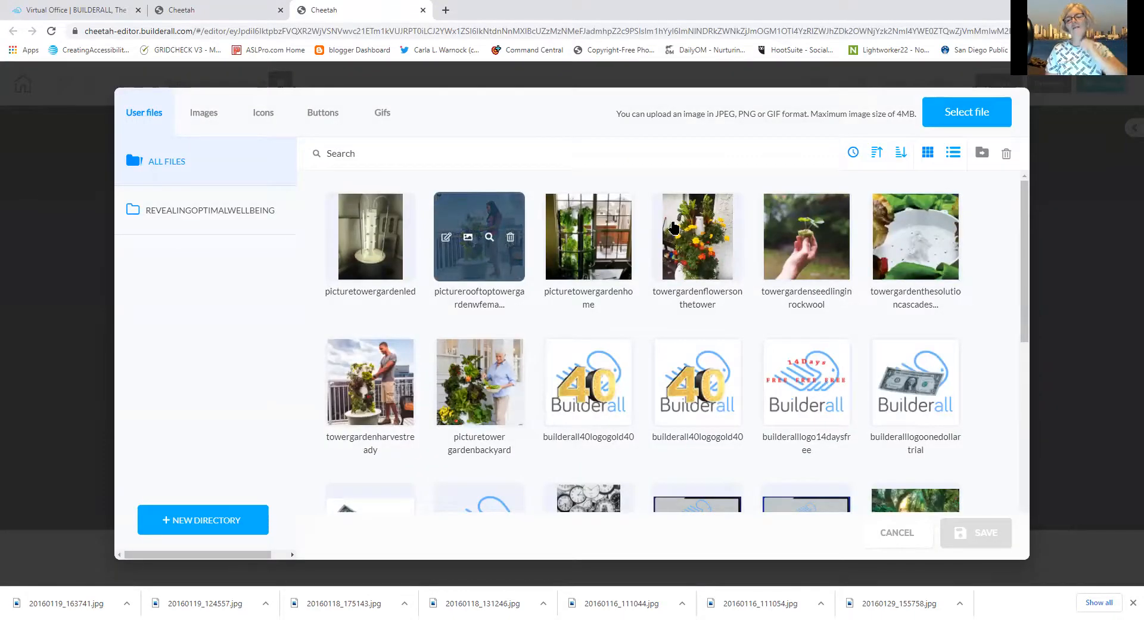
{"action": "left_click_drag", "start_coordinate": [1025, 254], "coordinate": [983, 447]}
{"action": "left_click", "coordinate": [377, 318]}
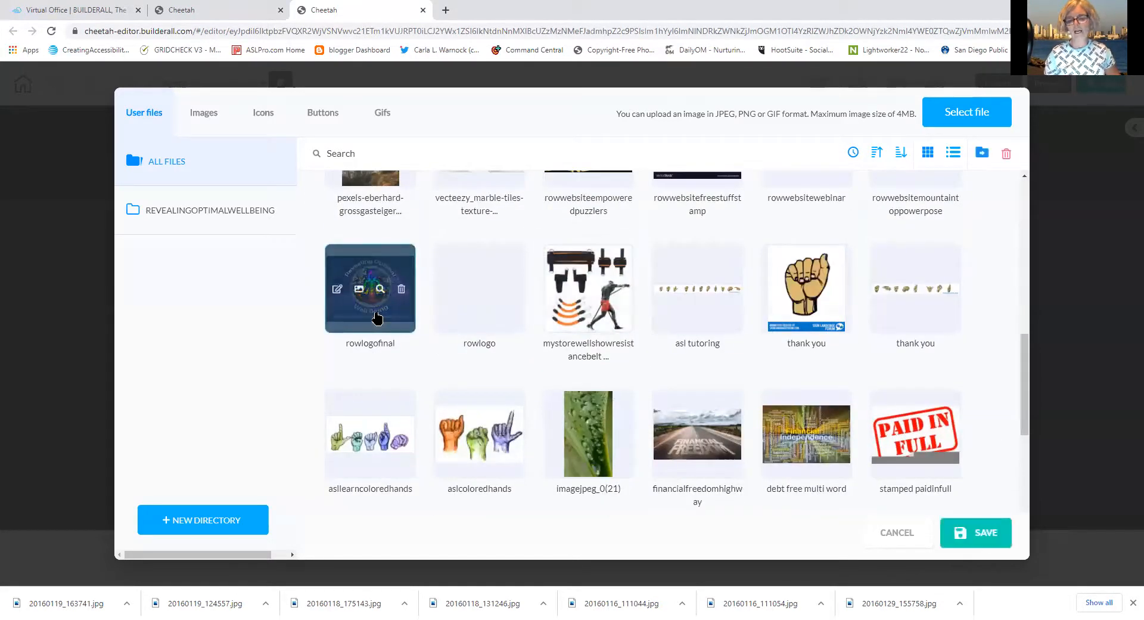
{"action": "left_click", "coordinate": [985, 539]}
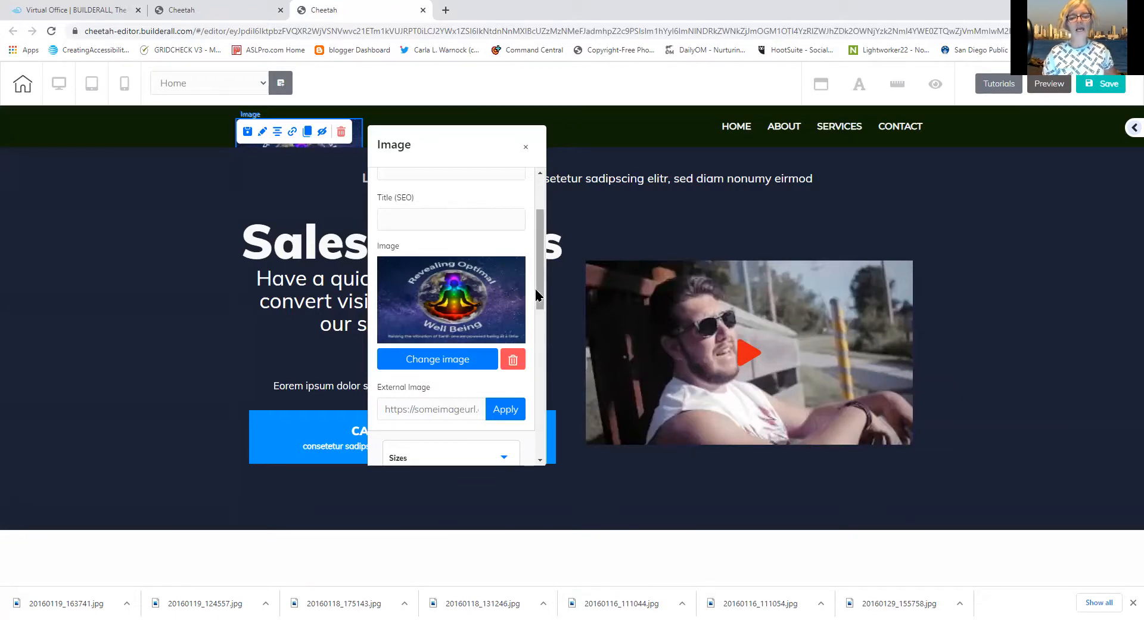
Try lower opacity values on the logo image, leaving it at 100
{"action": "left_click_drag", "start_coordinate": [541, 300], "coordinate": [528, 360]}
{"action": "scroll", "coordinate": [513, 323], "scroll_direction": "up", "scroll_amount": 2}
{"action": "scroll", "coordinate": [510, 336], "scroll_direction": "down", "scroll_amount": 1}
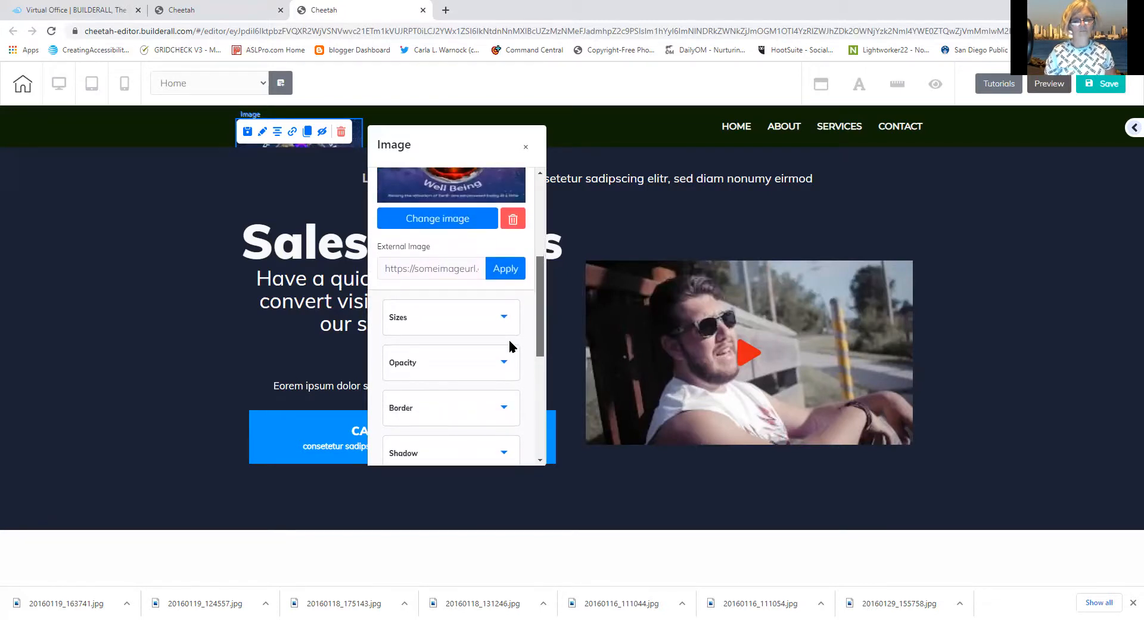
{"action": "scroll", "coordinate": [510, 342], "scroll_direction": "down", "scroll_amount": 1}
{"action": "scroll", "coordinate": [510, 351], "scroll_direction": "down", "scroll_amount": 1}
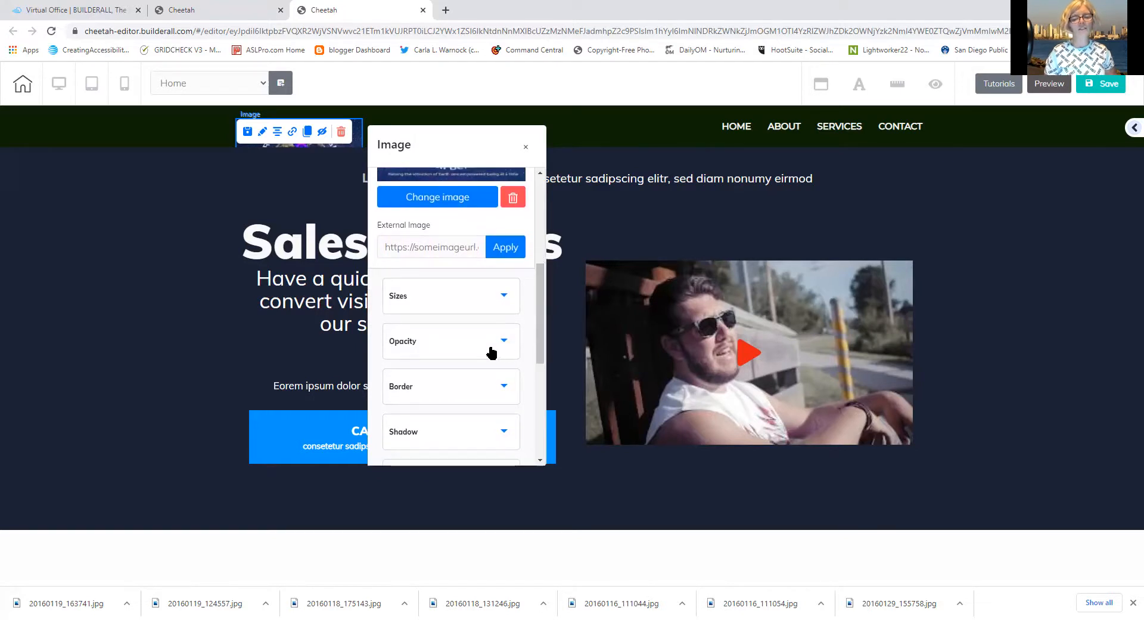
{"action": "scroll", "coordinate": [490, 353], "scroll_direction": "down", "scroll_amount": 5}
{"action": "left_click_drag", "start_coordinate": [536, 385], "coordinate": [530, 325]}
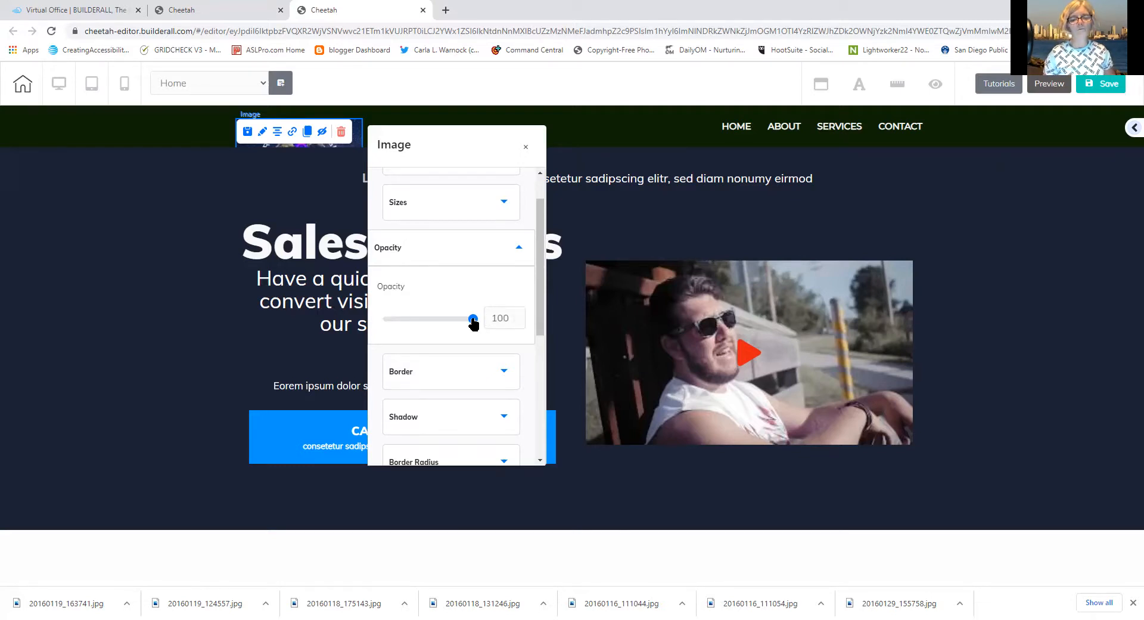
{"action": "mouse_move", "coordinate": [473, 322]}
{"action": "left_mouse_down"}
{"action": "mouse_move", "coordinate": [397, 299]}
{"action": "mouse_move", "coordinate": [472, 319]}
{"action": "left_mouse_up"}
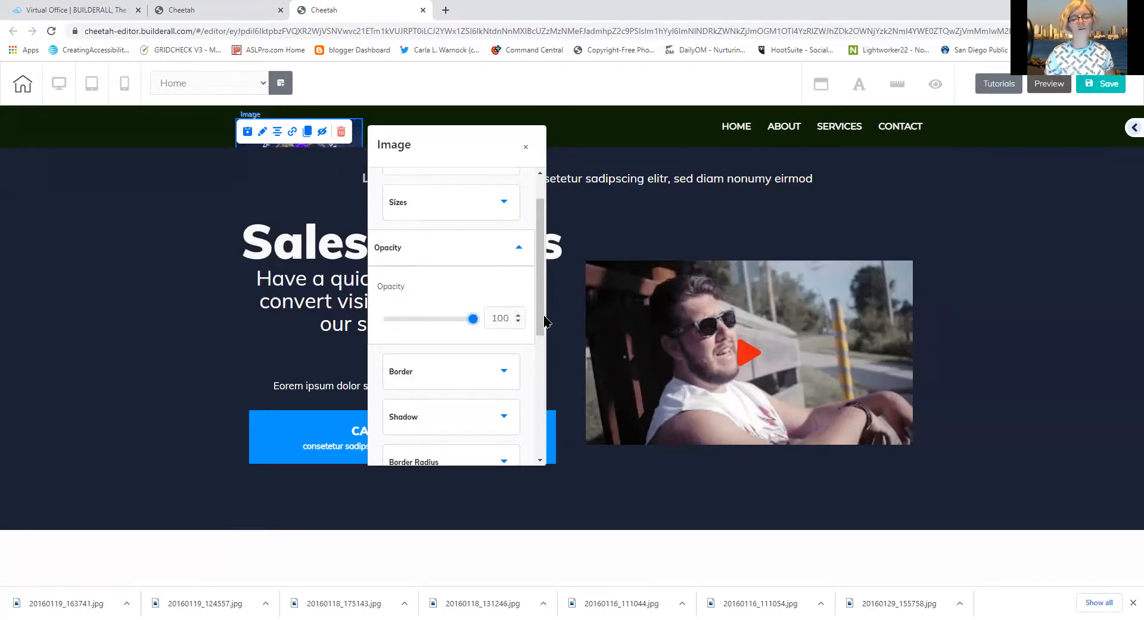
{"action": "scroll", "coordinate": [538, 261], "scroll_direction": "down", "scroll_amount": 2}
{"action": "left_click_drag", "start_coordinate": [536, 255], "coordinate": [523, 153]}
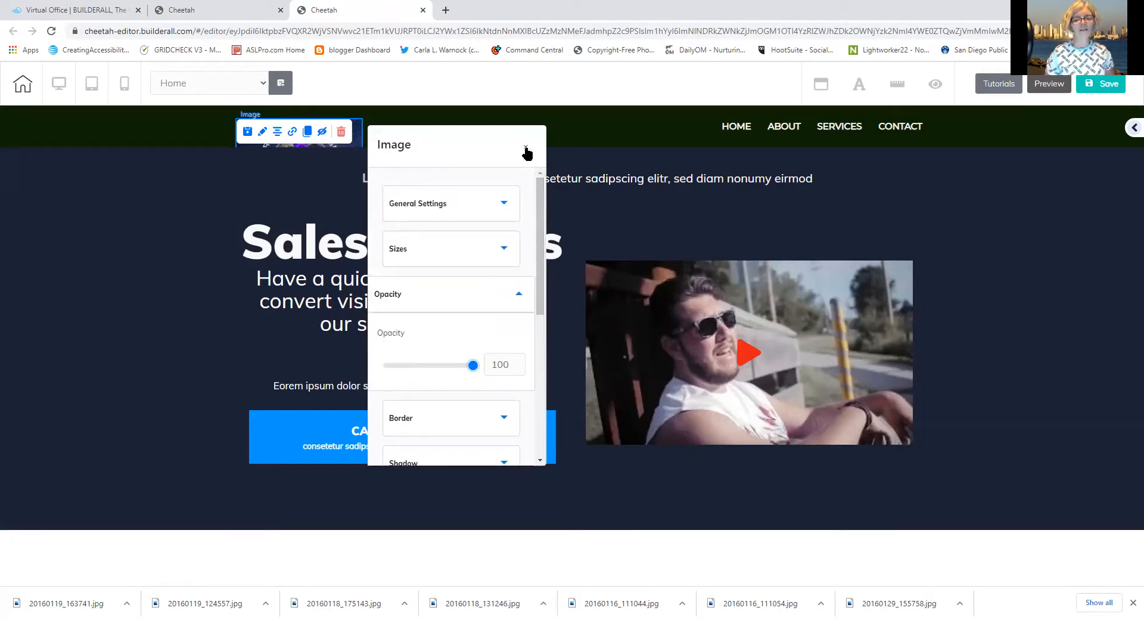
Place the rowlogofinal logo in the hero's upper-left corner and shrink it with the corner handle
{"action": "left_click", "coordinate": [525, 147]}
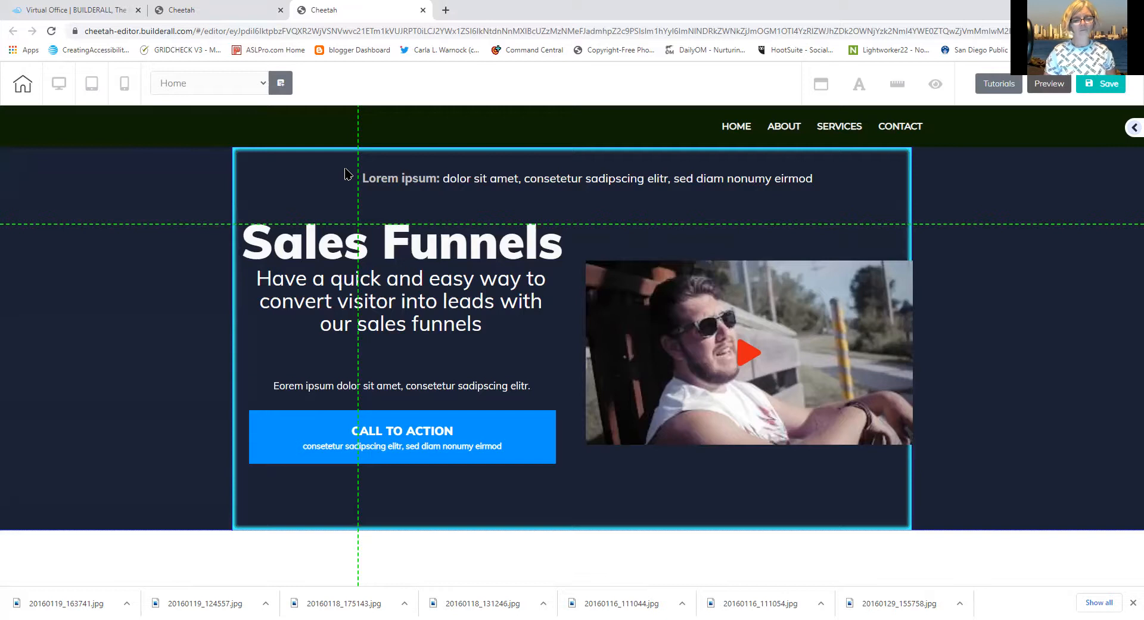
{"action": "left_click_drag", "start_coordinate": [345, 169], "coordinate": [345, 170]}
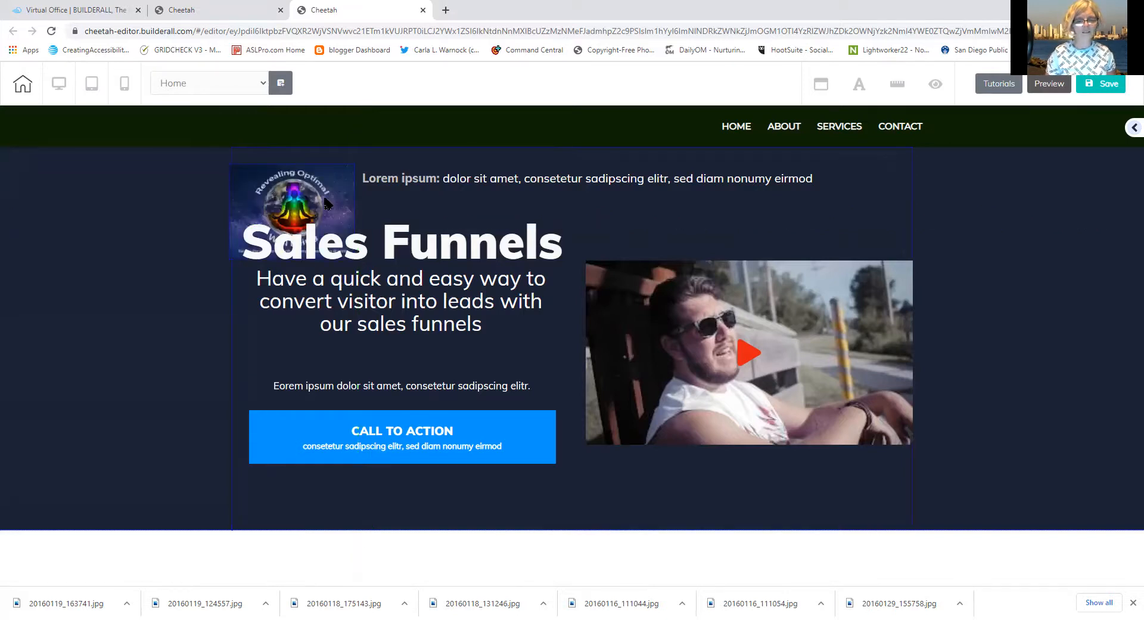
{"action": "left_click_drag", "start_coordinate": [327, 203], "coordinate": [292, 160]}
{"action": "left_click", "coordinate": [339, 195]}
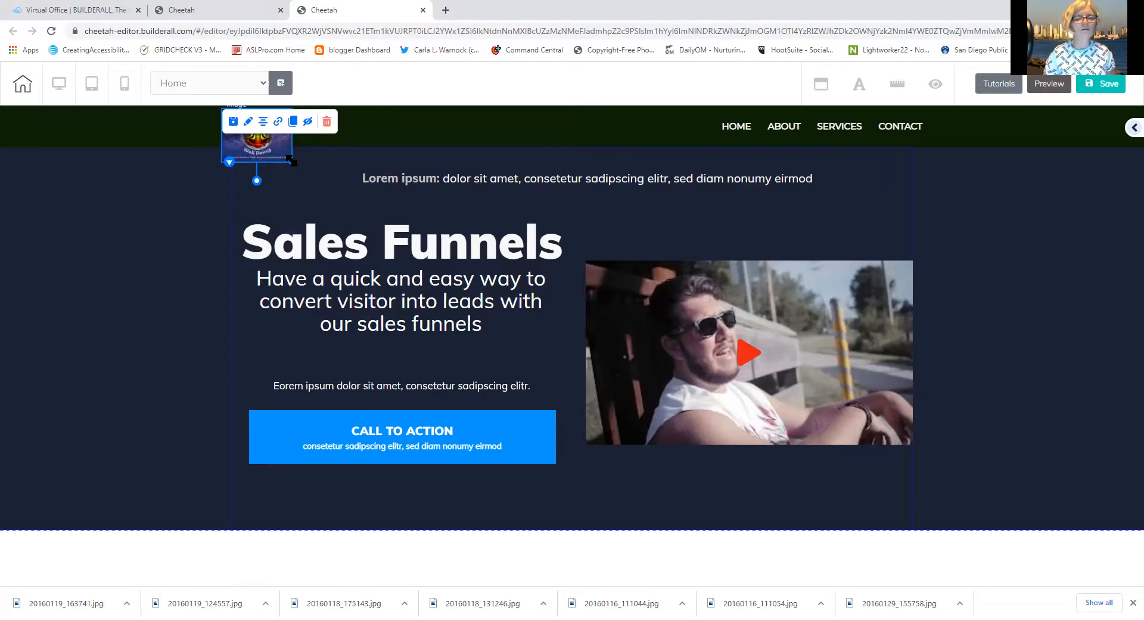
{"action": "left_click_drag", "start_coordinate": [292, 161], "coordinate": [289, 157]}
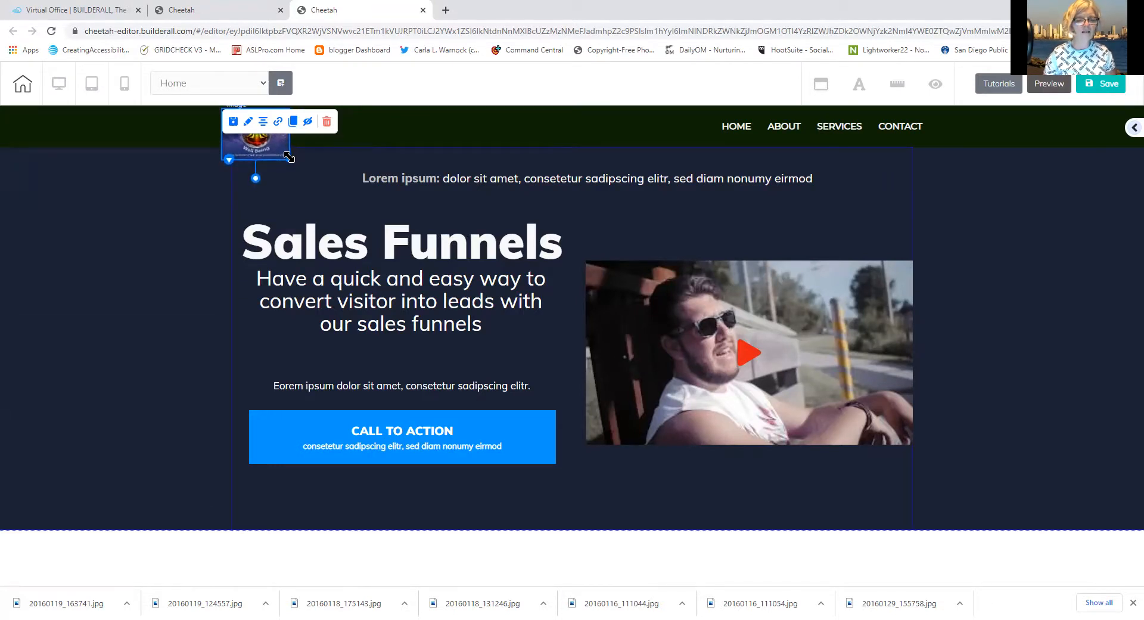
{"action": "left_click_drag", "start_coordinate": [260, 145], "coordinate": [275, 137]}
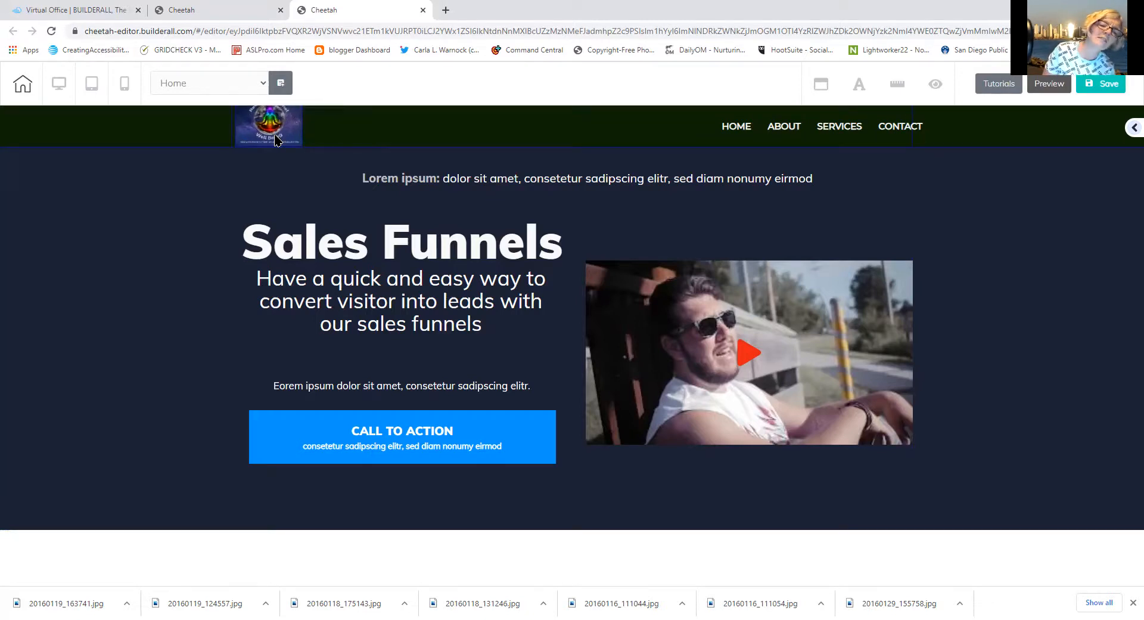
{"action": "left_click_drag", "start_coordinate": [275, 138], "coordinate": [289, 196]}
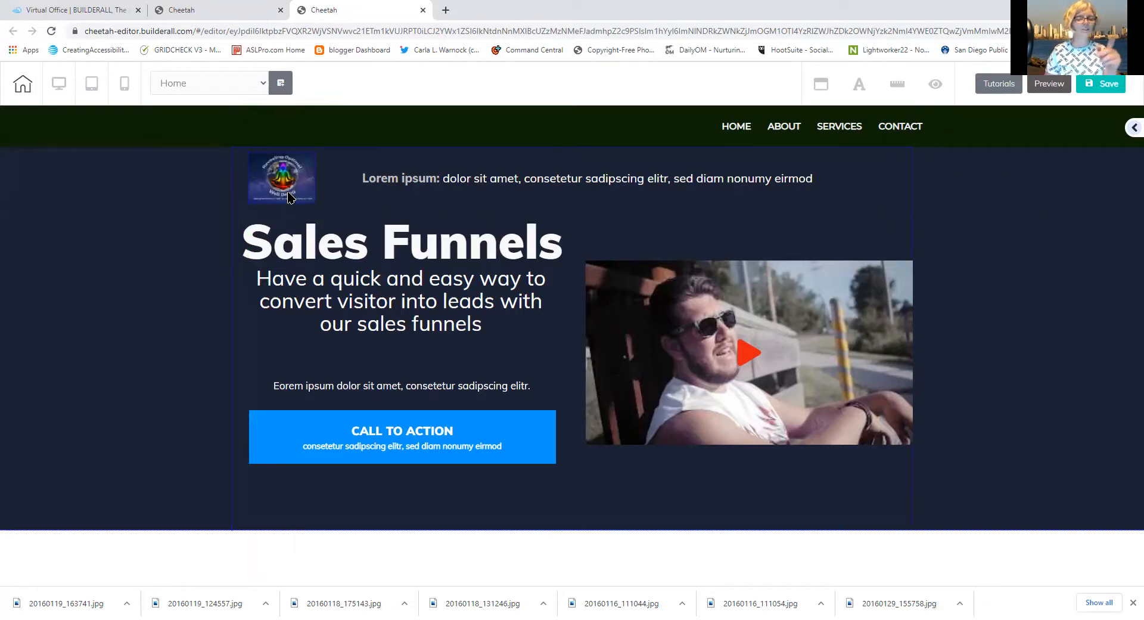
{"action": "left_click", "coordinate": [282, 180]}
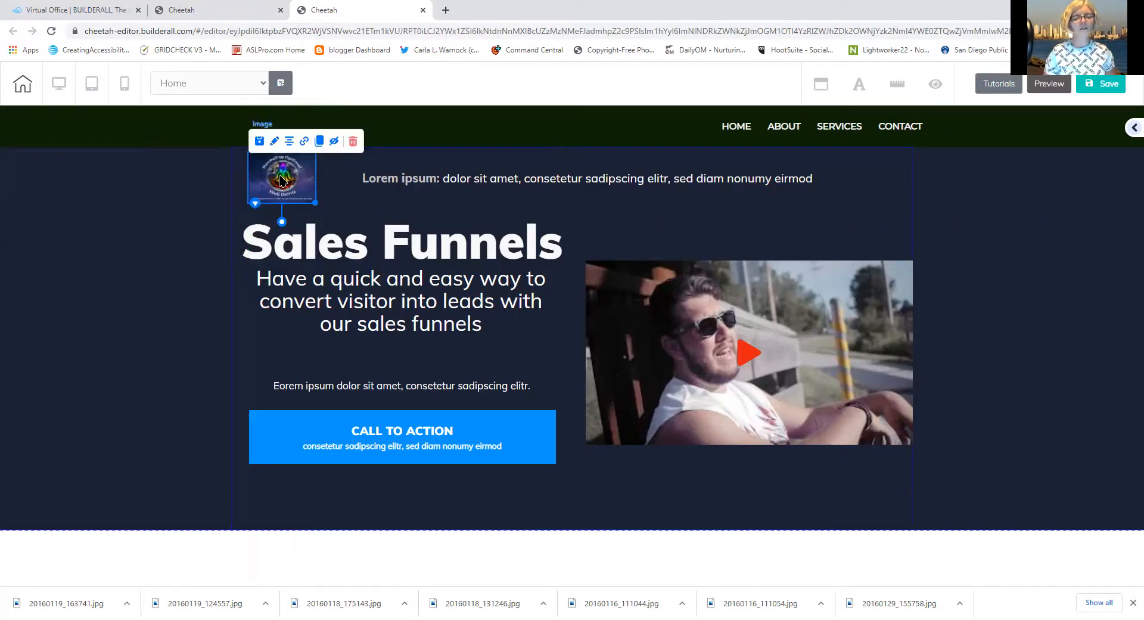
Link the logo to the owner's empowerment website URL as a Web link opening in a new tab
{"action": "left_click", "coordinate": [305, 143]}
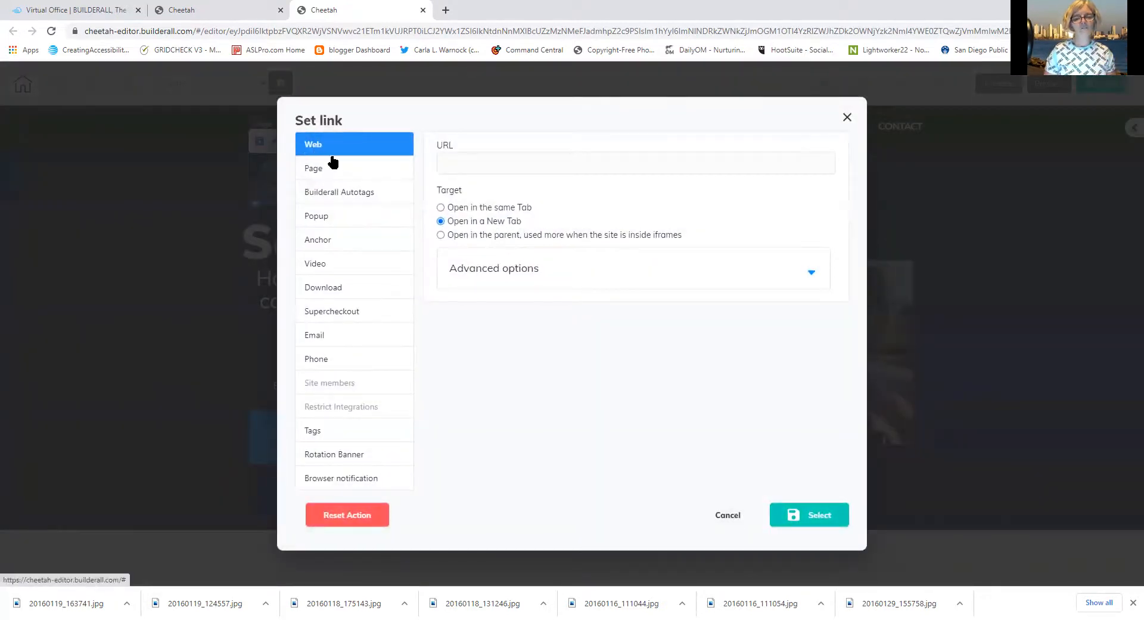
{"action": "left_click", "coordinate": [455, 166]}
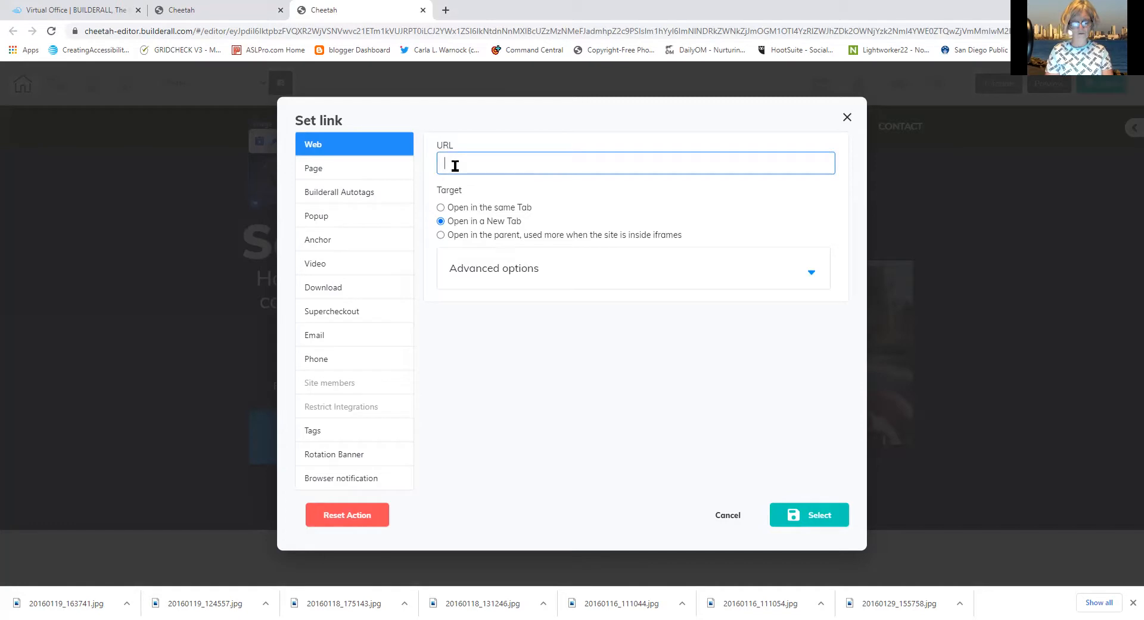
{"action": "type", "text": "empowerment.carl"}
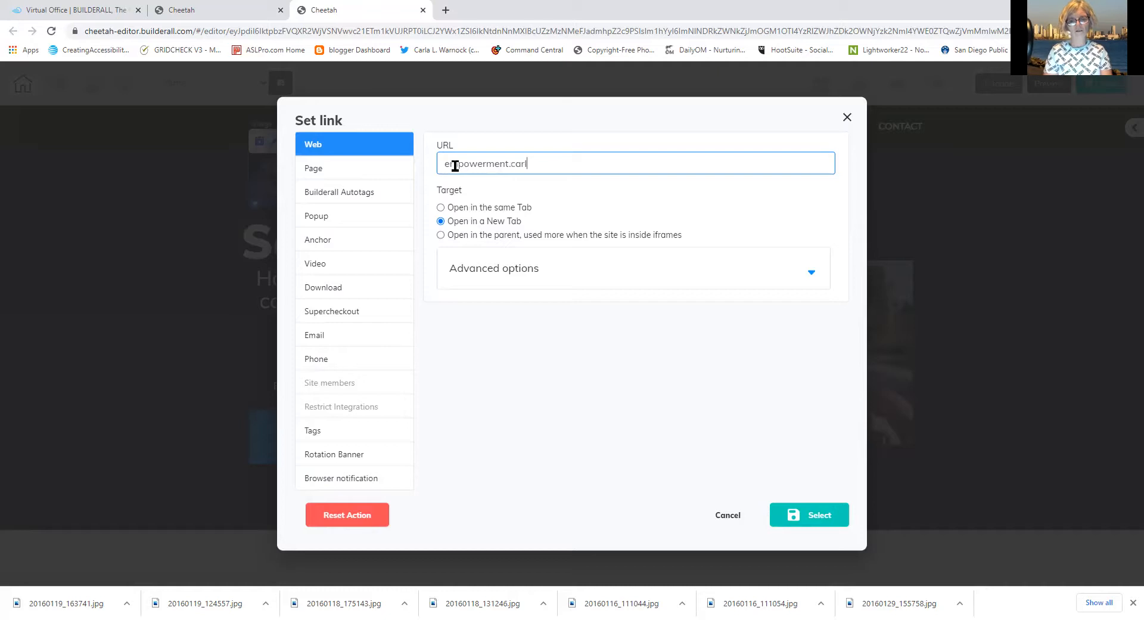
{"action": "type", "text": "alwarnock.com"}
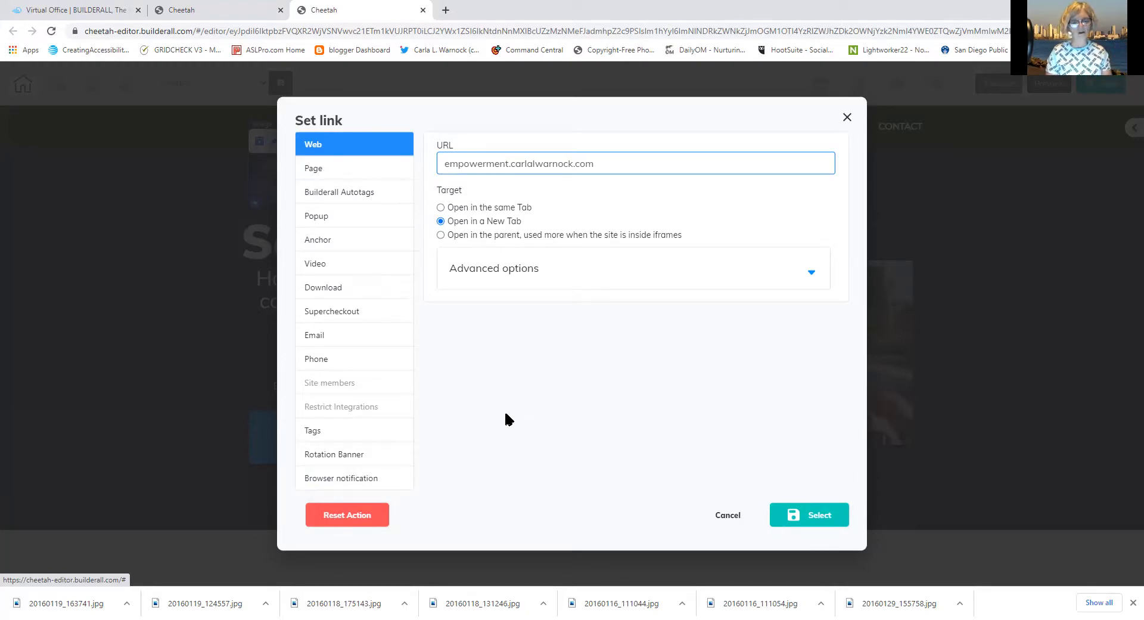
{"action": "left_click", "coordinate": [828, 519]}
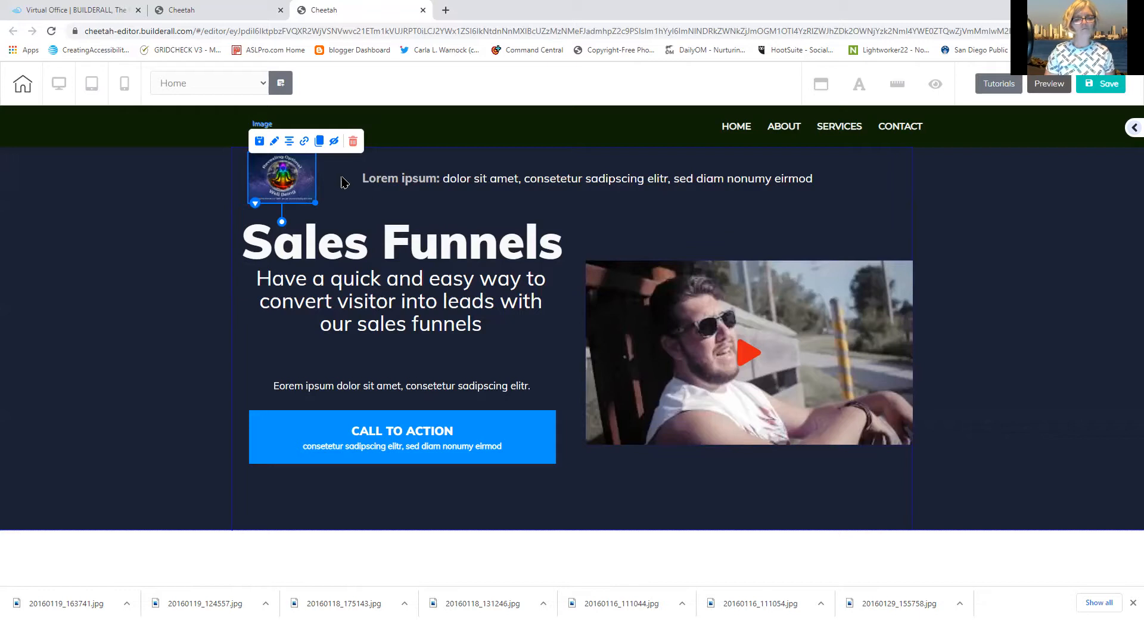
Move the linked logo into the header bar, shrink it to fit, and save the page
{"action": "mouse_move", "coordinate": [290, 171]}
{"action": "left_mouse_down"}
{"action": "mouse_move", "coordinate": [267, 109]}
{"action": "mouse_move", "coordinate": [292, 190]}
{"action": "left_mouse_up"}
{"action": "left_click", "coordinate": [307, 204]}
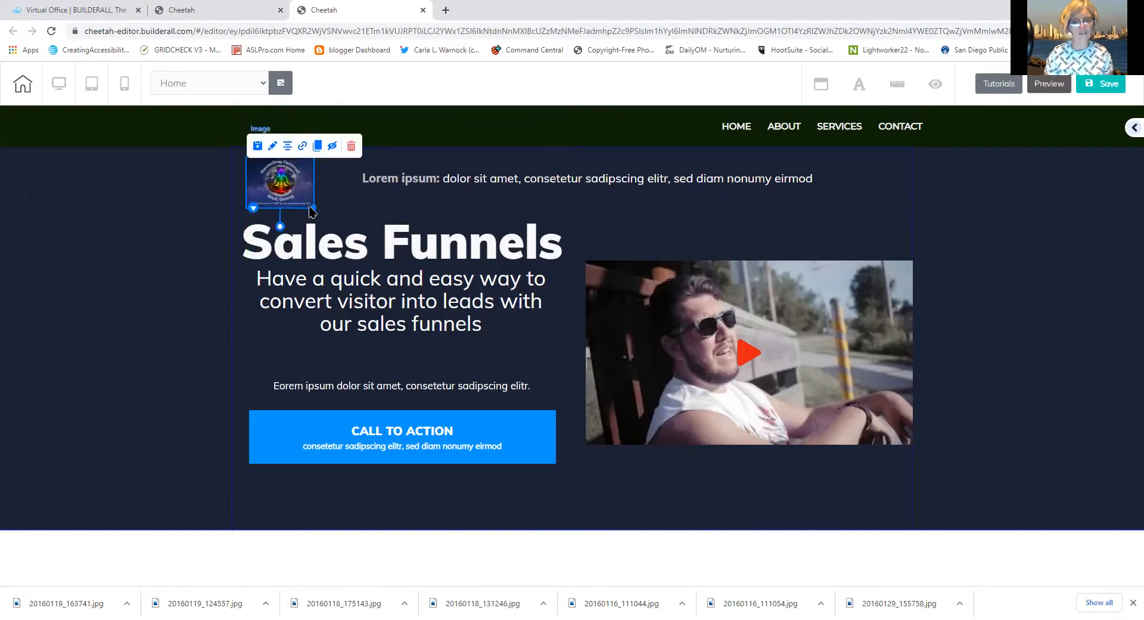
{"action": "left_click_drag", "start_coordinate": [314, 208], "coordinate": [267, 132]}
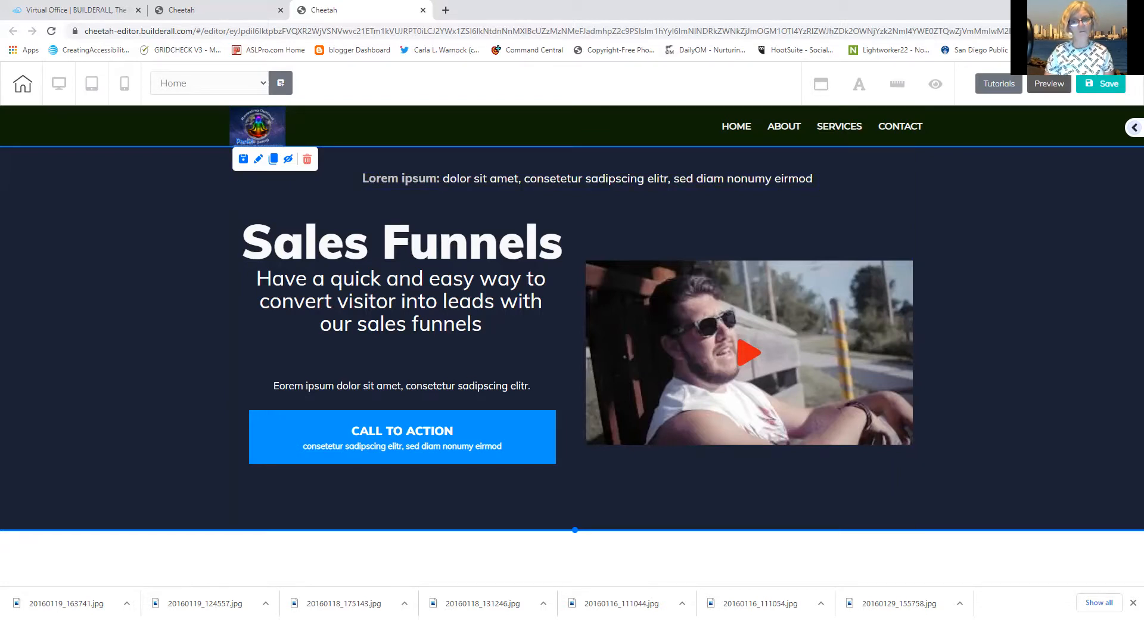
{"action": "left_click", "coordinate": [1103, 83]}
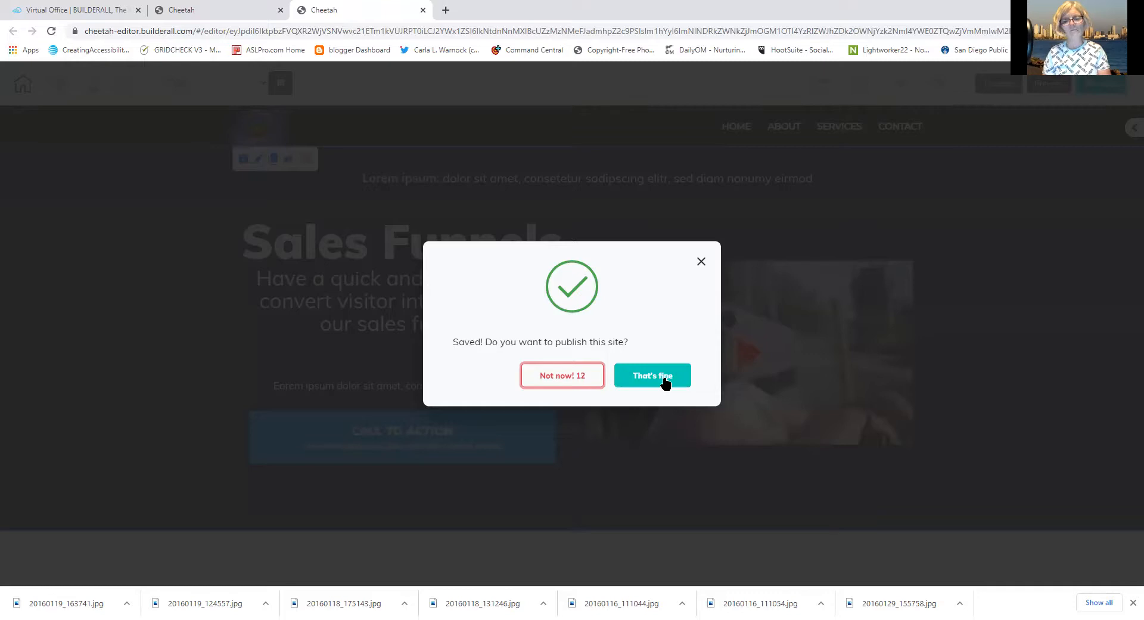
Choose Not now on the 'Saved! Do you want to publish this site?' prompt
{"action": "left_click", "coordinate": [565, 381]}
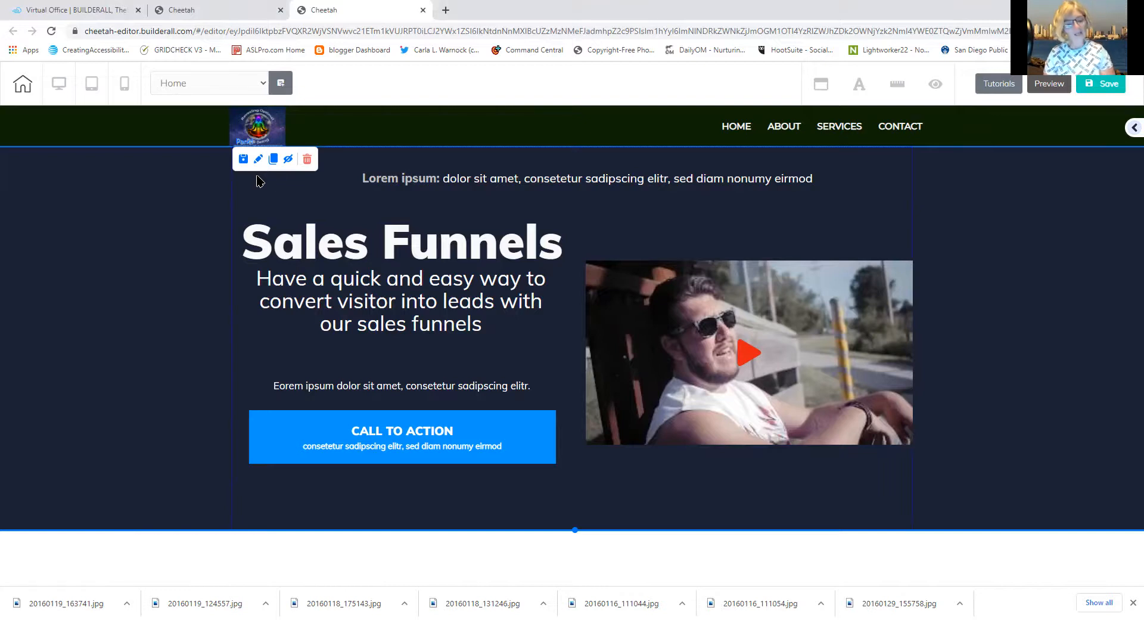
Replace the top lorem line with the pasted budget question, deleting its 'TOWER GARDEN: ' prefix
{"action": "left_click", "coordinate": [372, 177]}
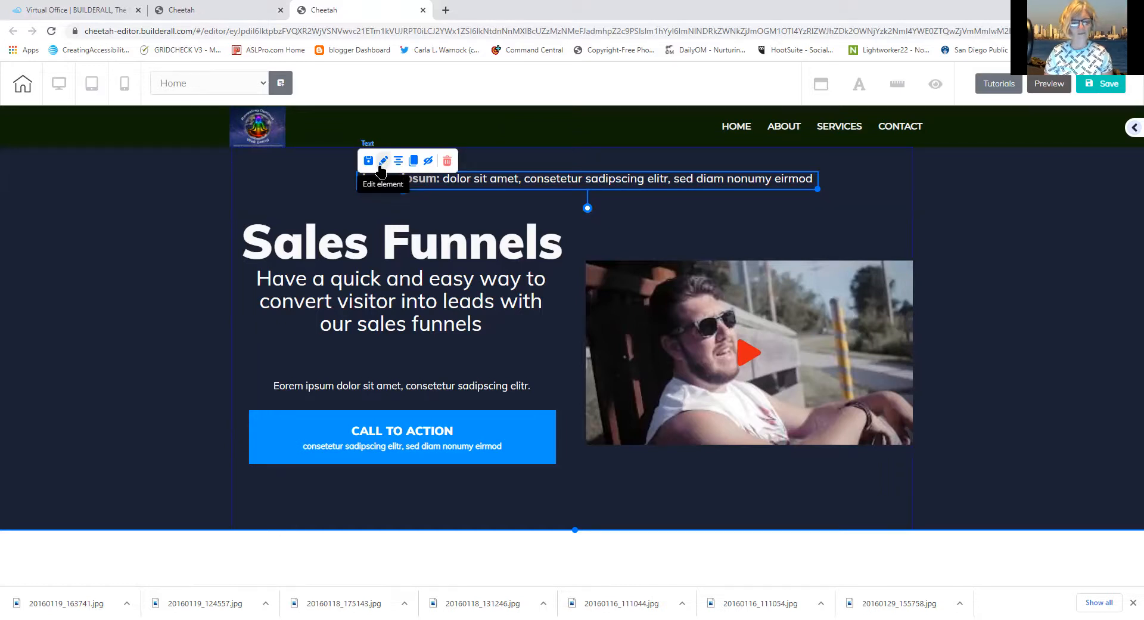
{"action": "left_click", "coordinate": [297, 183]}
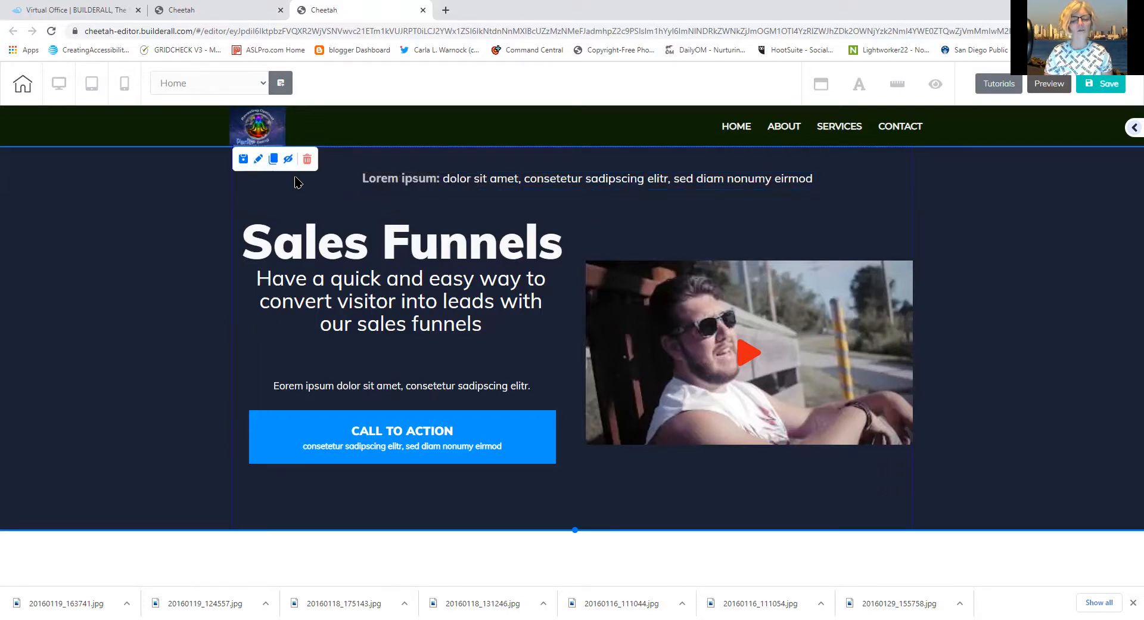
{"action": "left_click", "coordinate": [411, 181]}
{"action": "triple_click", "coordinate": [411, 177]}
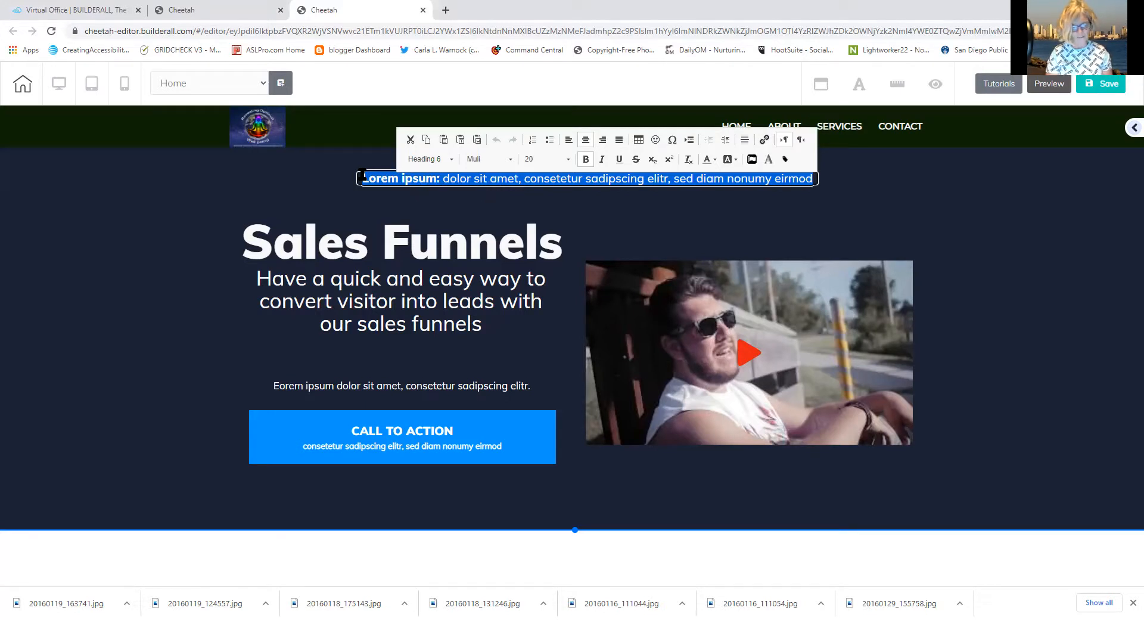
{"action": "type", "text": "TOWER GARDEN: Are you looking for a way to eat organically AND stay on budget?"}
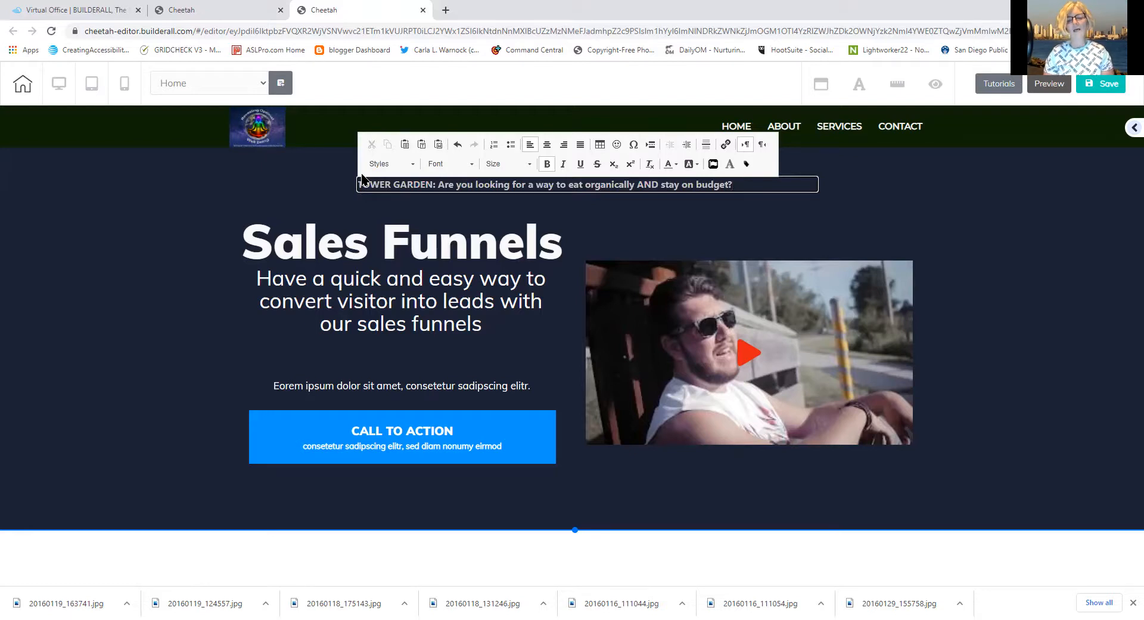
{"action": "left_click", "coordinate": [437, 185]}
{"action": "left_click_drag", "start_coordinate": [437, 185], "coordinate": [318, 194]}
{"action": "key", "text": "BackSpace"}
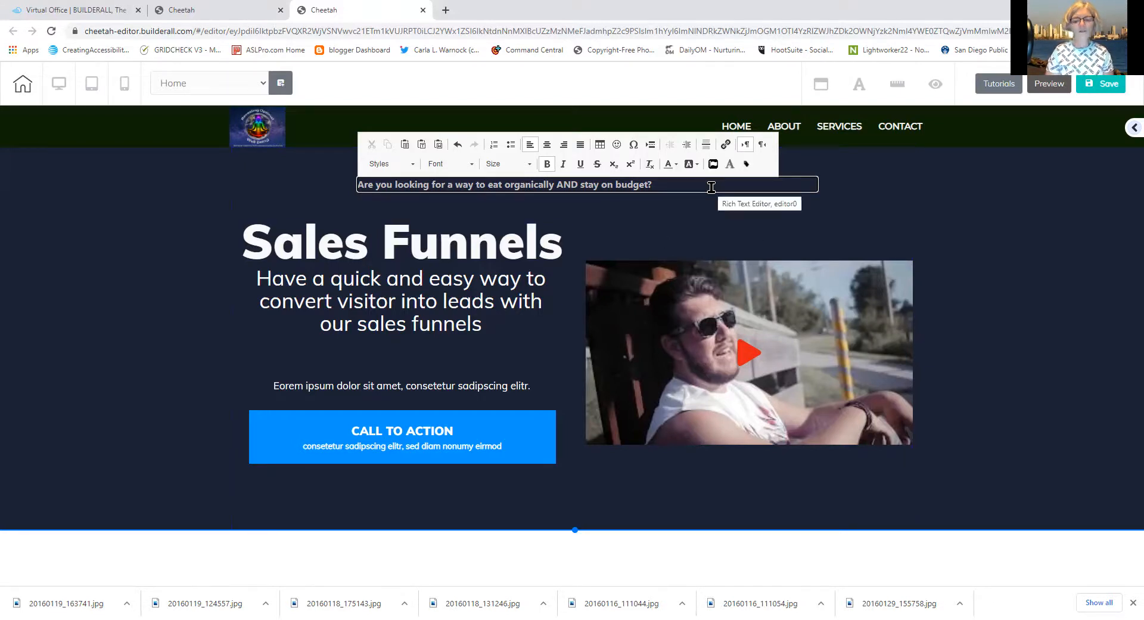
{"action": "left_click", "coordinate": [827, 208]}
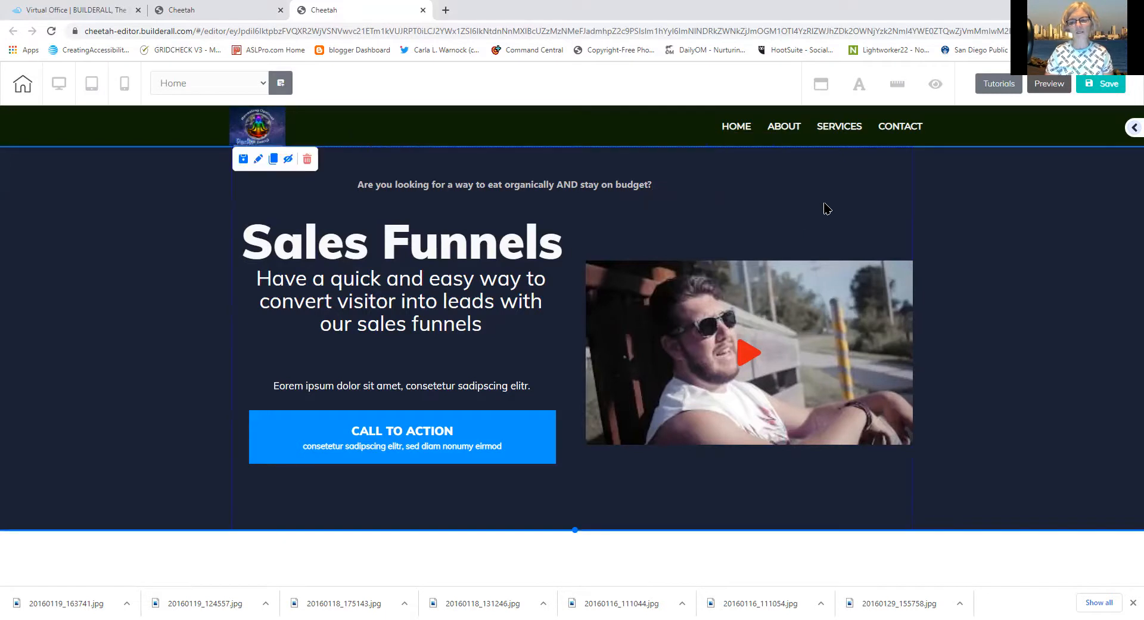
Narrow the budget question's text box to fit its line and centre it on the page
{"action": "left_click", "coordinate": [796, 194]}
{"action": "left_click_drag", "start_coordinate": [824, 194], "coordinate": [654, 204]}
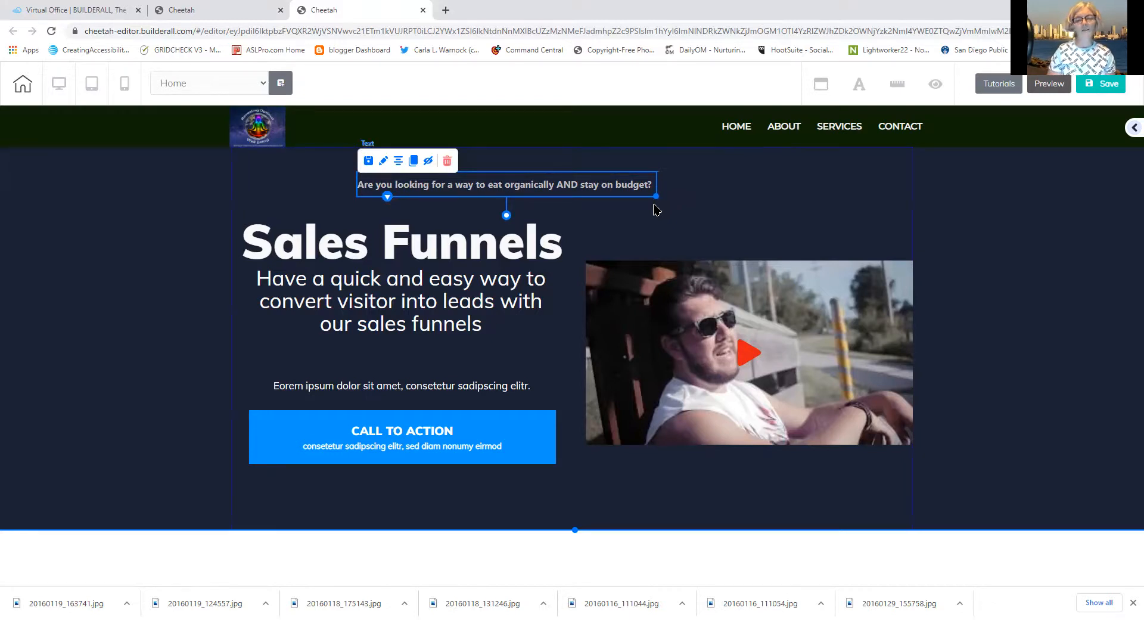
{"action": "left_click", "coordinate": [656, 209]}
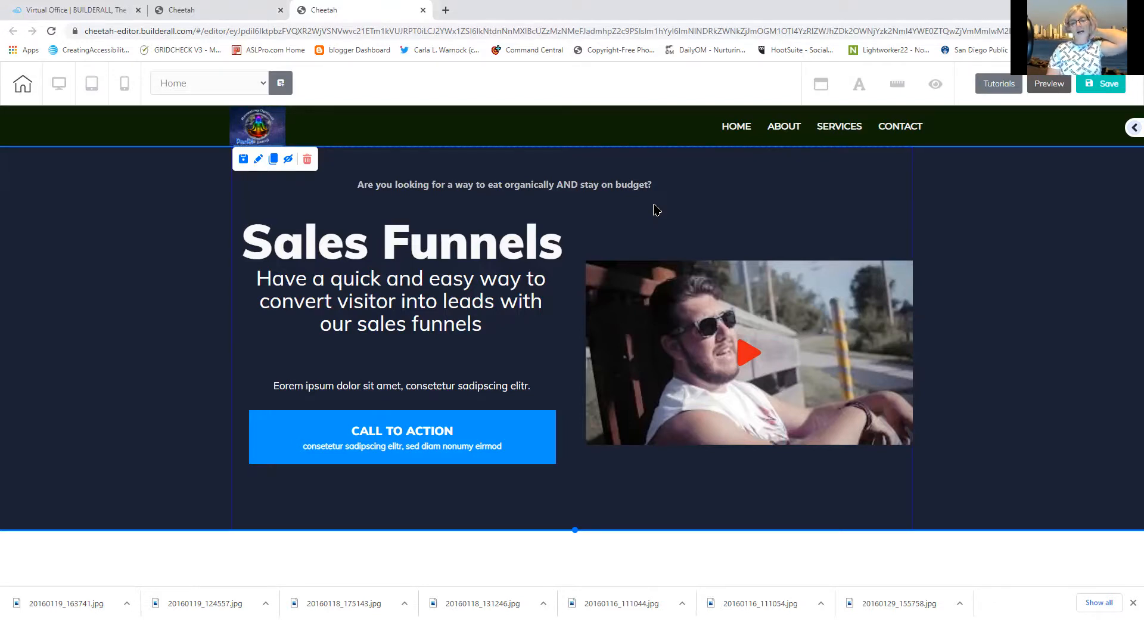
{"action": "left_click_drag", "start_coordinate": [625, 187], "coordinate": [653, 192]}
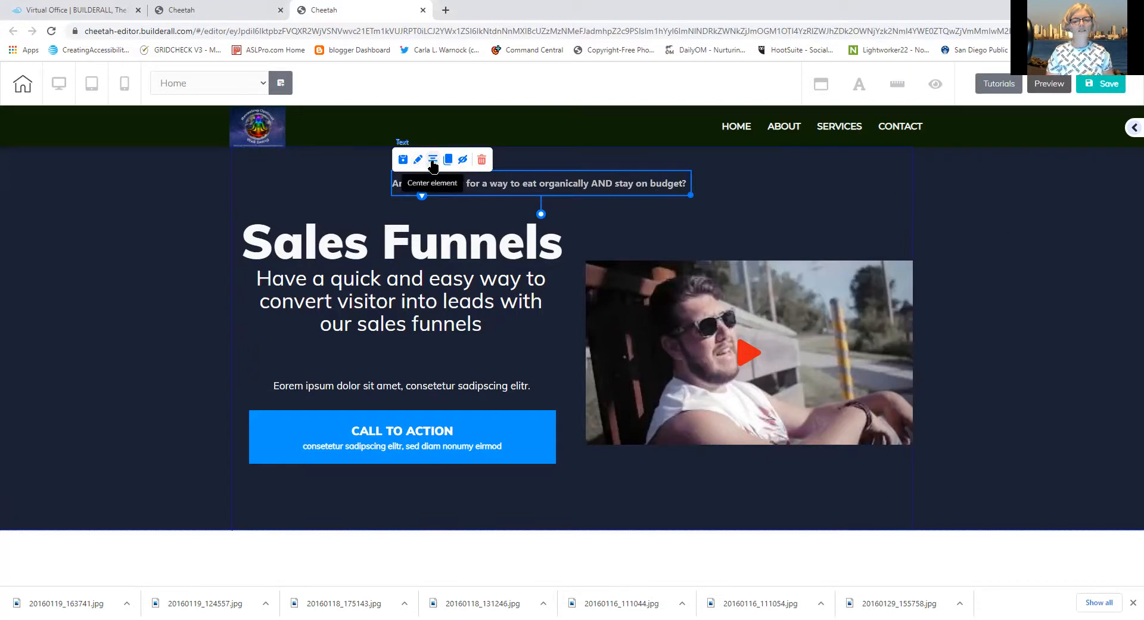
{"action": "left_click", "coordinate": [433, 160]}
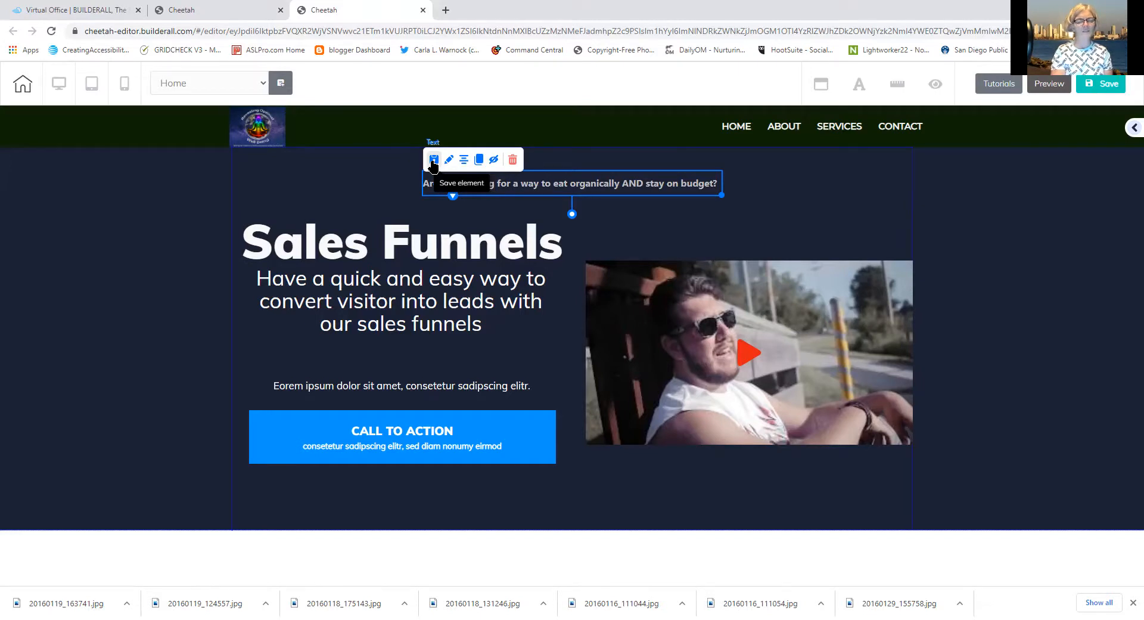
{"action": "left_click", "coordinate": [403, 239]}
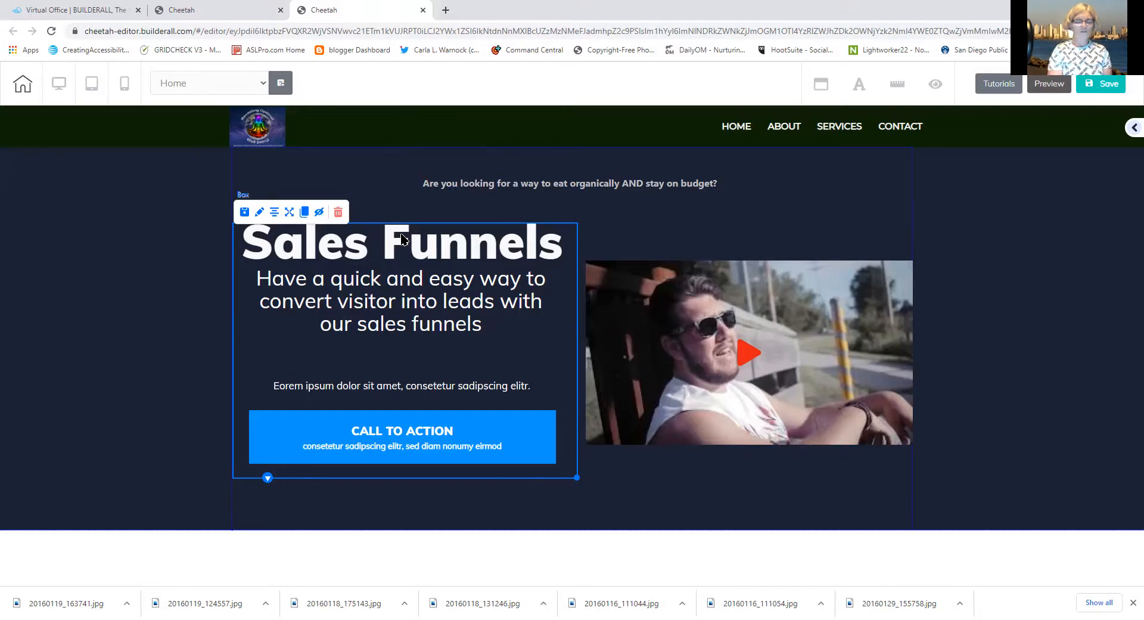
Nudge the question line down and shift the text-and-button column up and left
{"action": "left_click", "coordinate": [352, 289]}
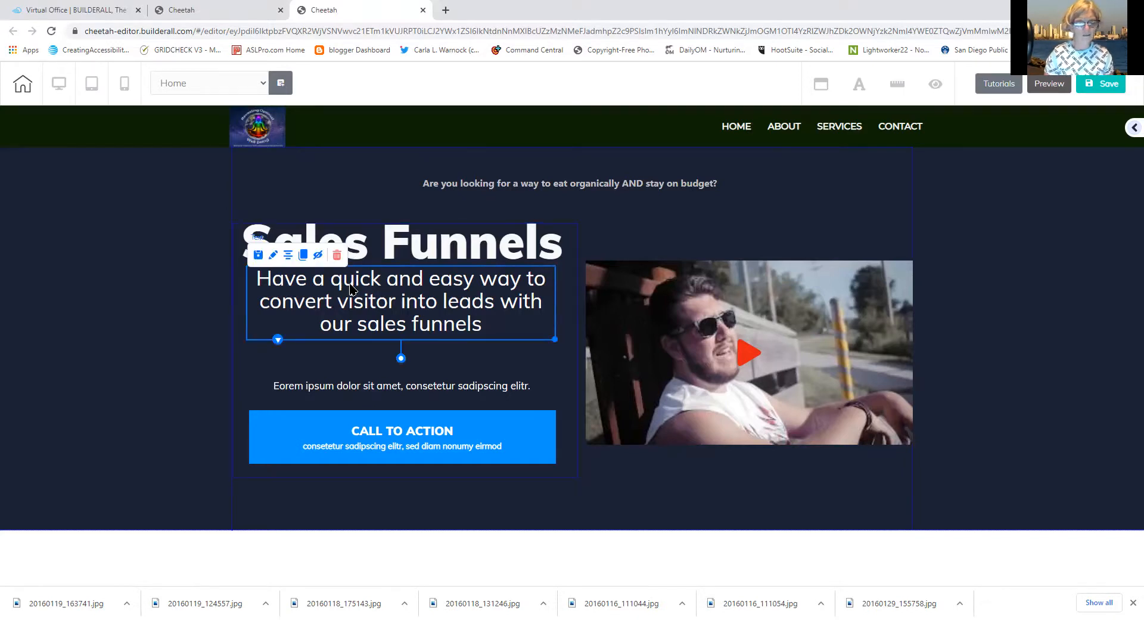
{"action": "mouse_move", "coordinate": [352, 288]}
{"action": "left_mouse_down"}
{"action": "mouse_move", "coordinate": [327, 286]}
{"action": "mouse_move", "coordinate": [348, 296]}
{"action": "left_mouse_up"}
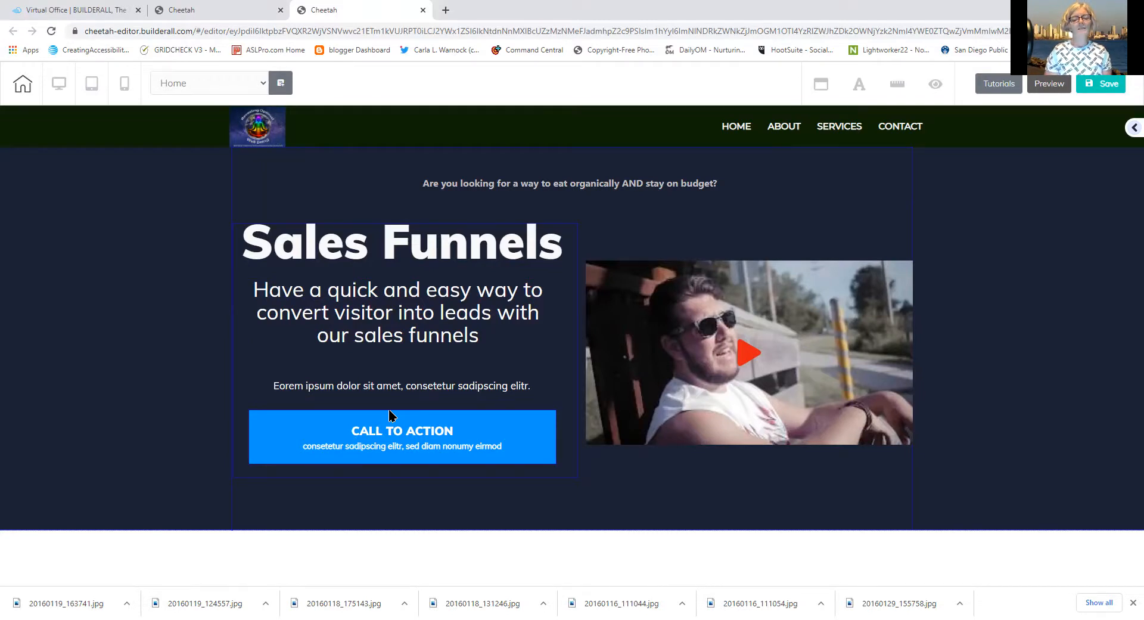
{"action": "left_click_drag", "start_coordinate": [561, 338], "coordinate": [580, 383]}
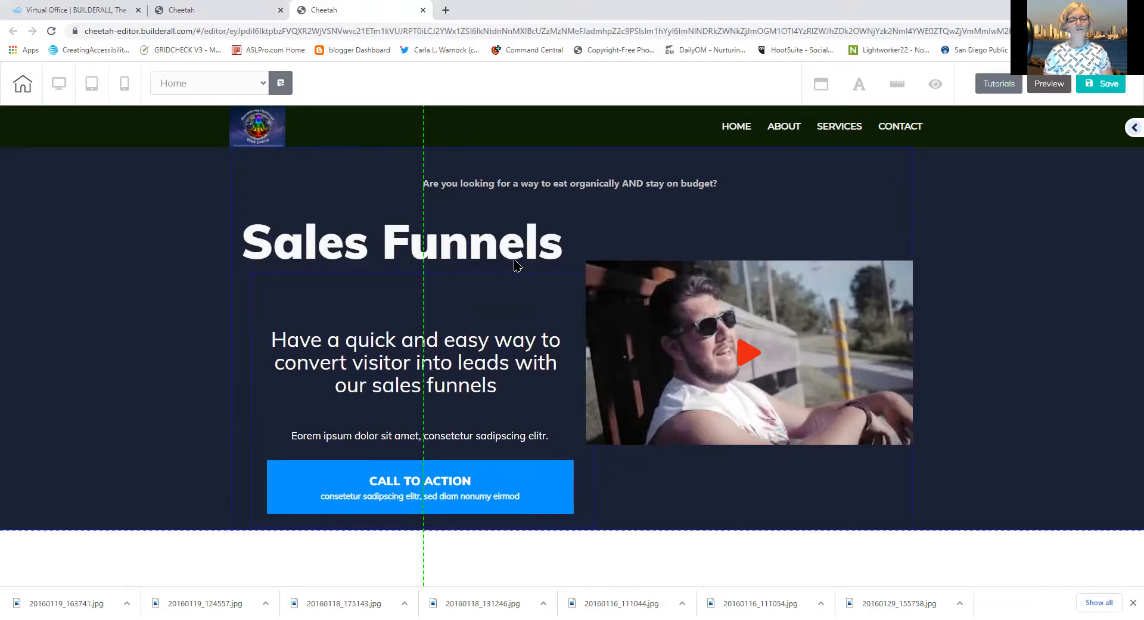
Place the Sales Funnels heading at the top with the text and CTA column lowered beneath it
{"action": "left_click_drag", "start_coordinate": [516, 264], "coordinate": [533, 327]}
{"action": "mouse_move", "coordinate": [581, 464]}
{"action": "left_mouse_down"}
{"action": "mouse_move", "coordinate": [572, 438]}
{"action": "mouse_move", "coordinate": [558, 469]}
{"action": "mouse_move", "coordinate": [541, 384]}
{"action": "mouse_move", "coordinate": [582, 406]}
{"action": "mouse_move", "coordinate": [573, 482]}
{"action": "left_mouse_up"}
{"action": "left_click_drag", "start_coordinate": [503, 334], "coordinate": [503, 253]}
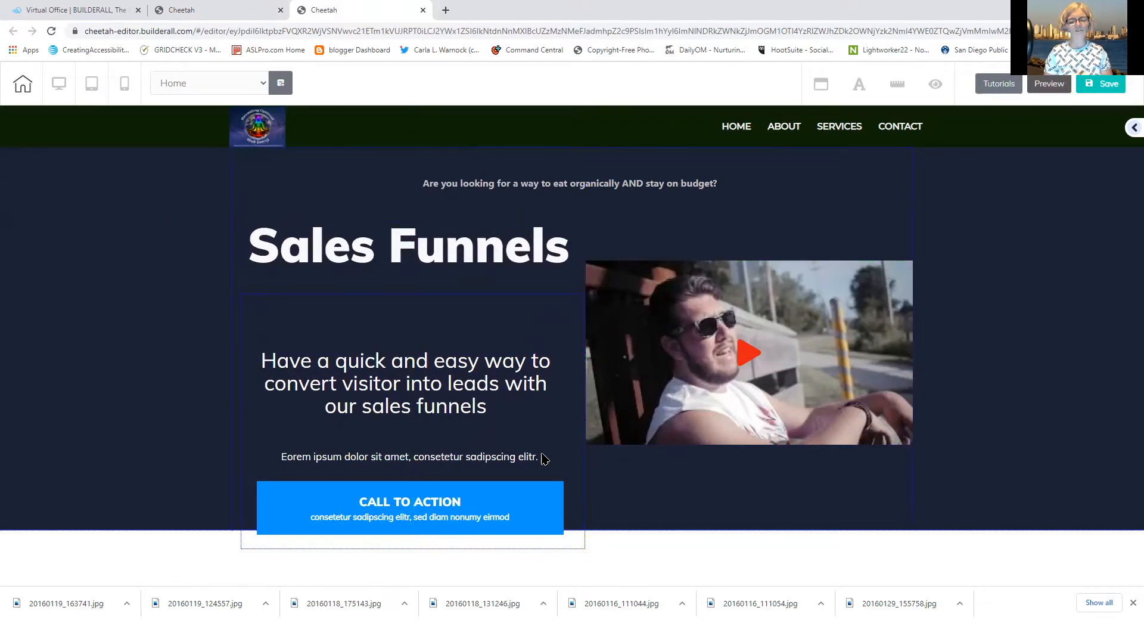
{"action": "left_click_drag", "start_coordinate": [565, 469], "coordinate": [569, 382]}
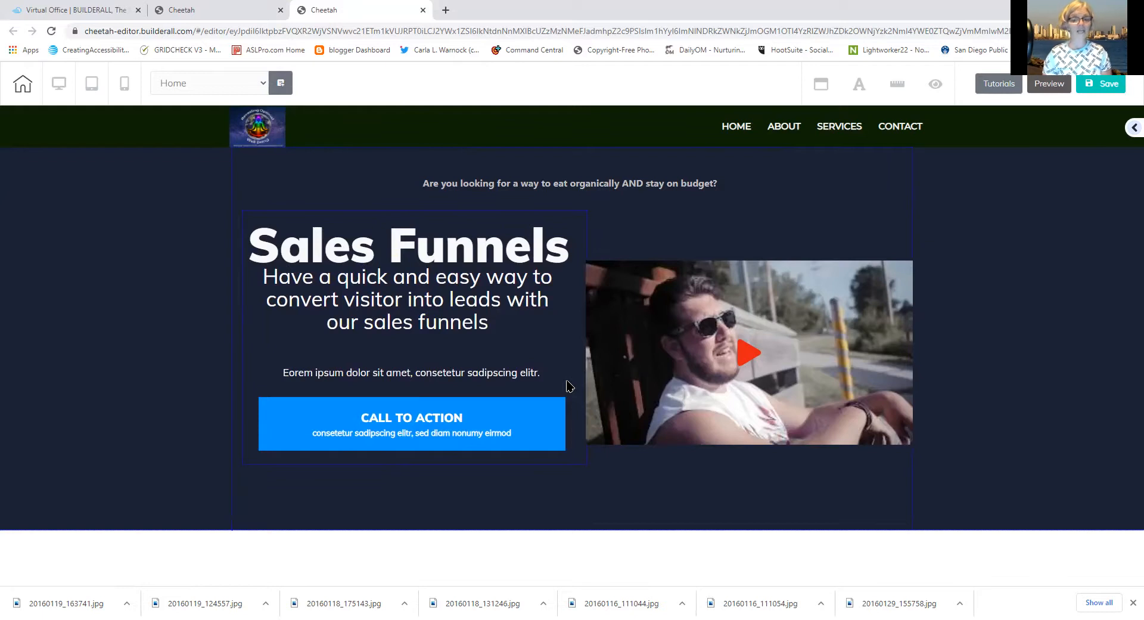
{"action": "left_click_drag", "start_coordinate": [556, 362], "coordinate": [572, 449]}
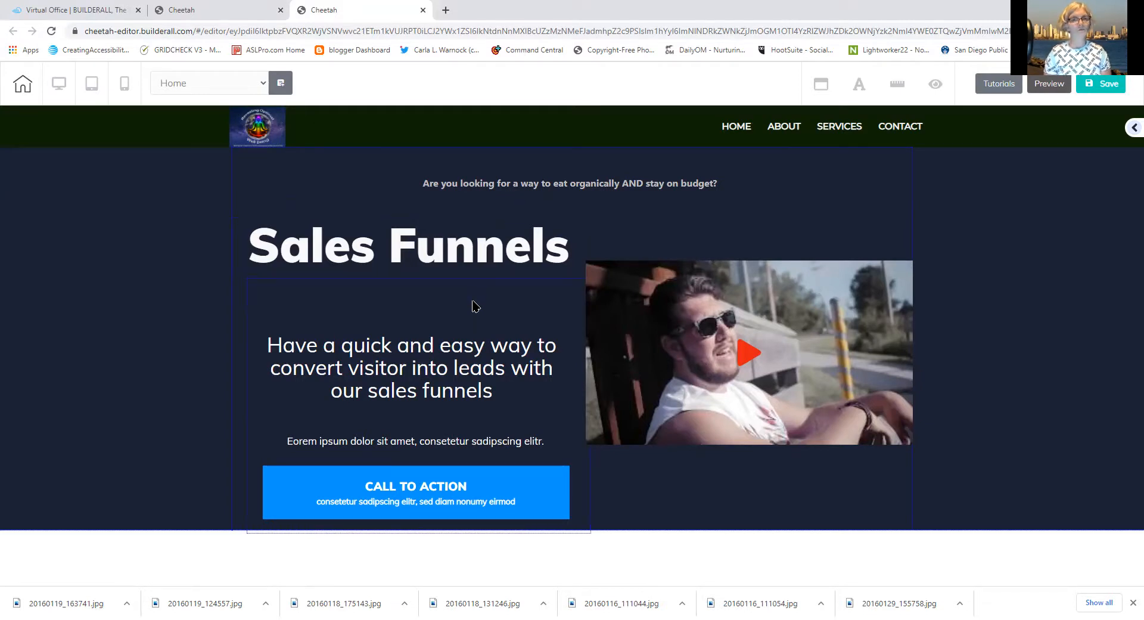
{"action": "left_click", "coordinate": [496, 253]}
{"action": "left_click", "coordinate": [566, 260]}
Replace the heading text 'Sales Funnels' with 'Tower Garden'
{"action": "left_click_drag", "start_coordinate": [568, 260], "coordinate": [181, 271]}
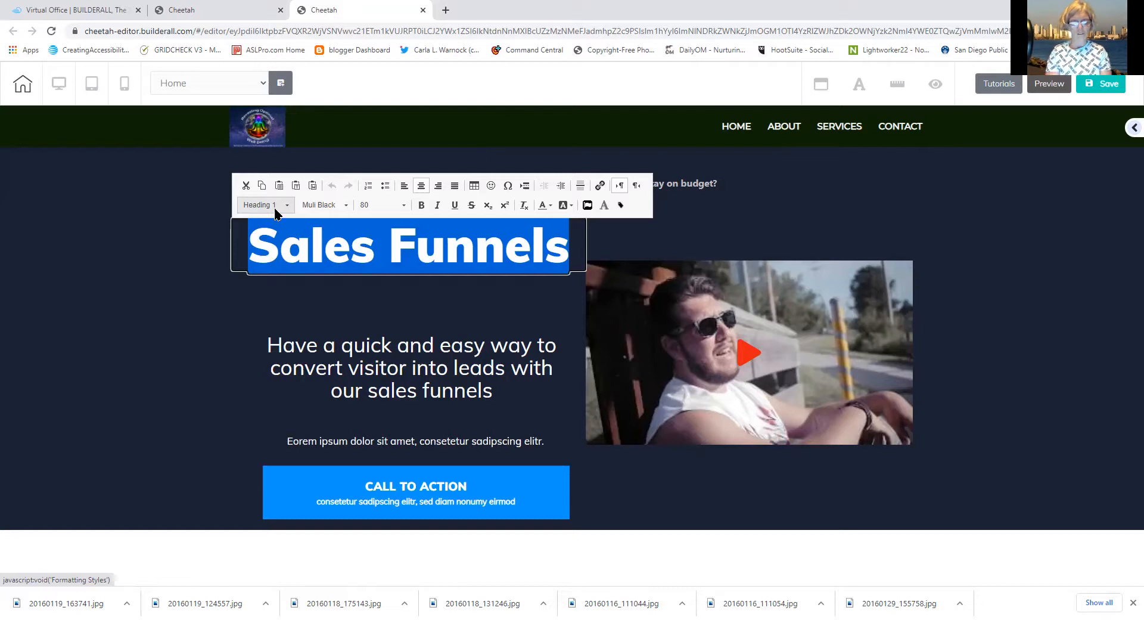
{"action": "type", "text": "T"}
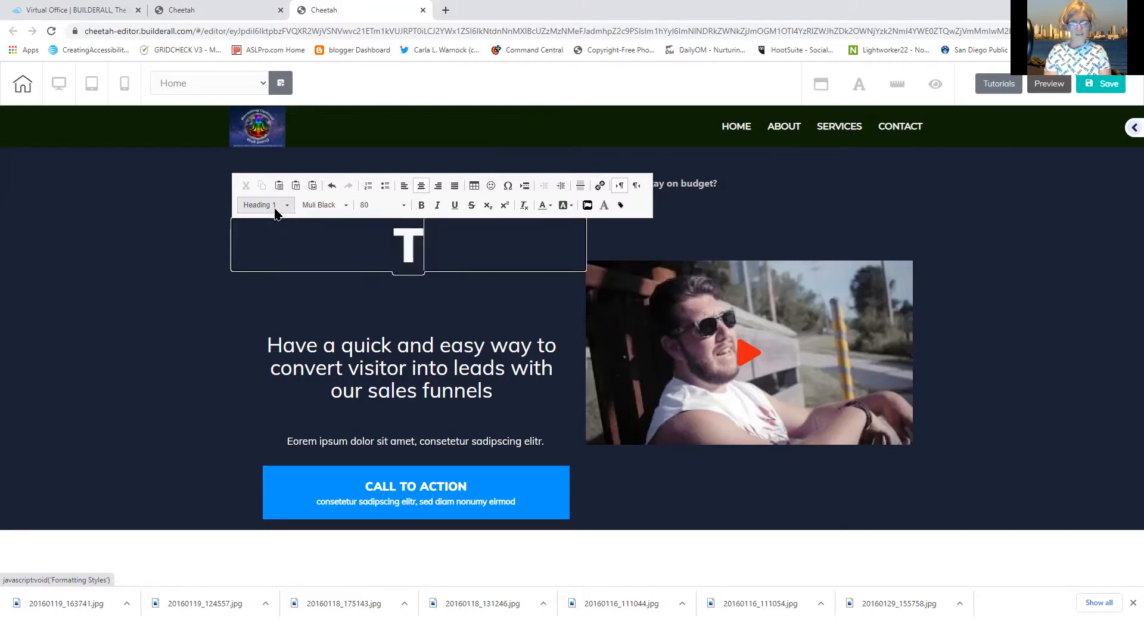
{"action": "type", "text": "owerGar"}
{"action": "key", "text": "BackSpace"}
{"action": "key", "text": "BackSpace"}
{"action": "key", "text": "BackSpace"}
{"action": "key", "text": "BackSpace"}
{"action": "type", "text": "r G"}
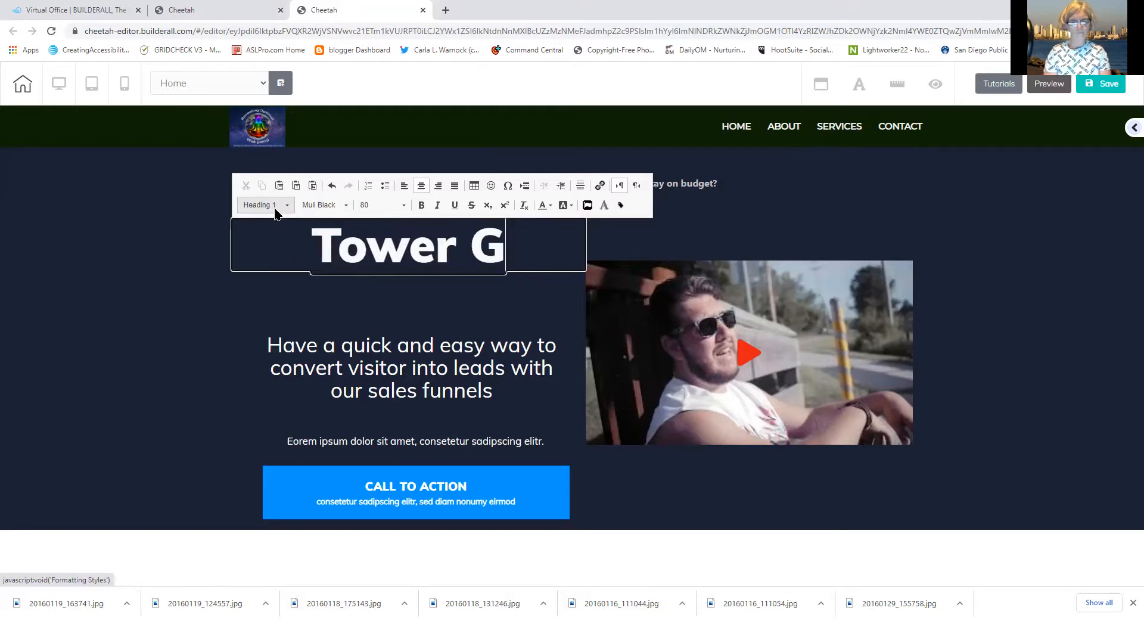
{"action": "type", "text": "arden"}
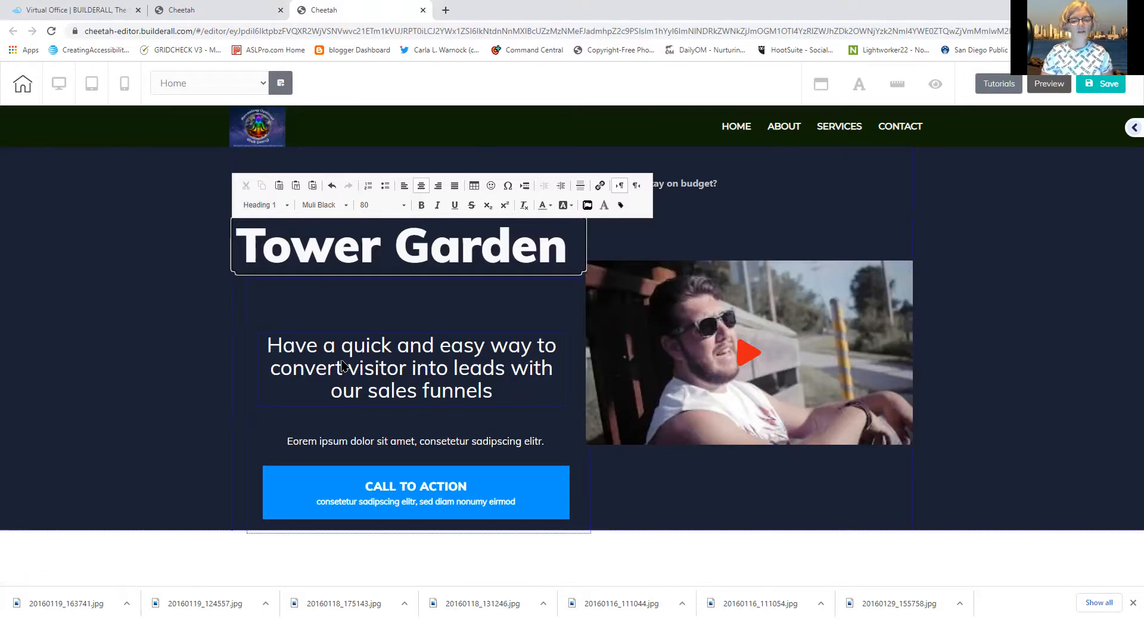
Move the hero text block up and clear the subheading's old wording
{"action": "left_click", "coordinate": [581, 459]}
{"action": "left_click_drag", "start_coordinate": [581, 459], "coordinate": [573, 399]}
{"action": "left_click", "coordinate": [480, 316]}
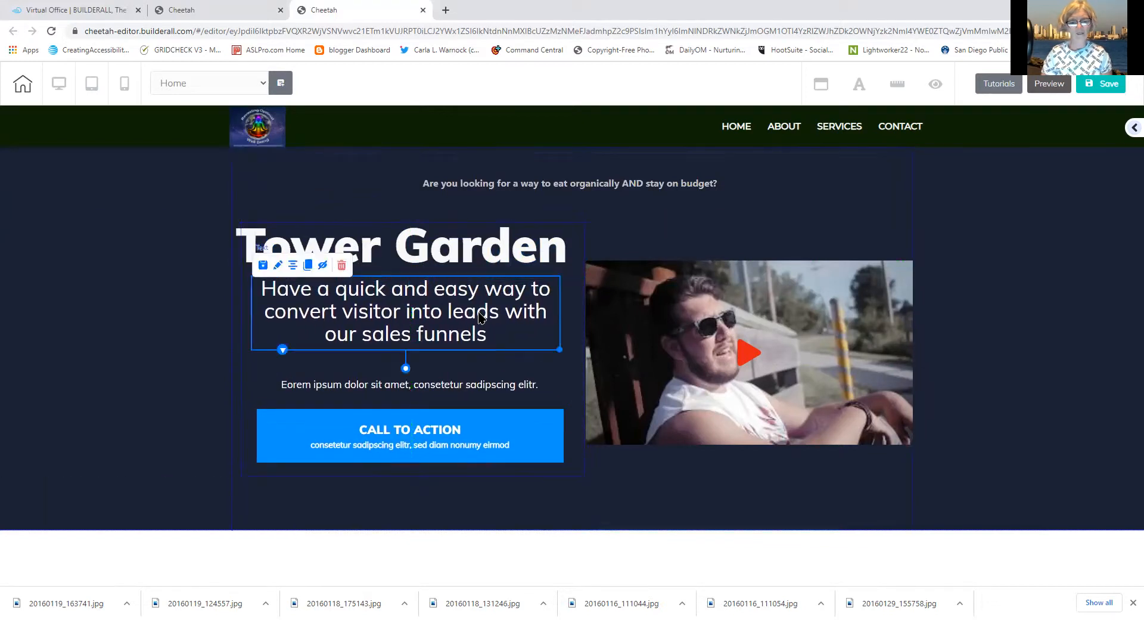
{"action": "double_click", "coordinate": [481, 318]}
{"action": "left_click_drag", "start_coordinate": [501, 334], "coordinate": [222, 296]}
{"action": "key", "text": "BackSpace"}
Write the subheading 'Offers you a way to insure the quality of produce … at a price that can't be beat!'
{"action": "type", "text": "Offers you a way to "}
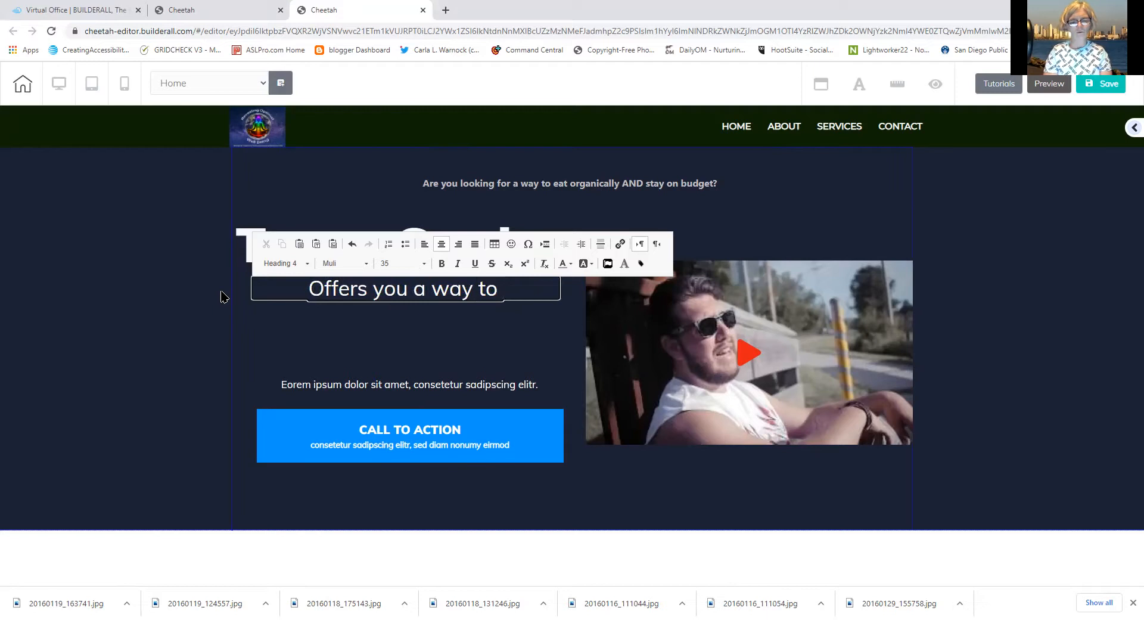
{"action": "type", "text": "insure"}
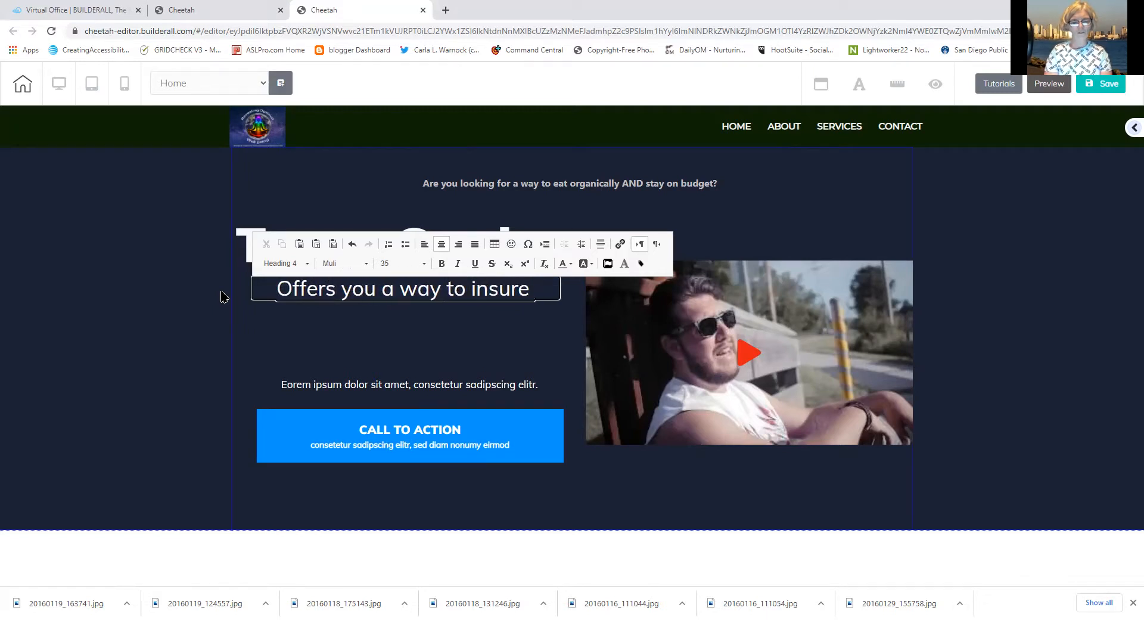
{"action": "type", "text": " the "}
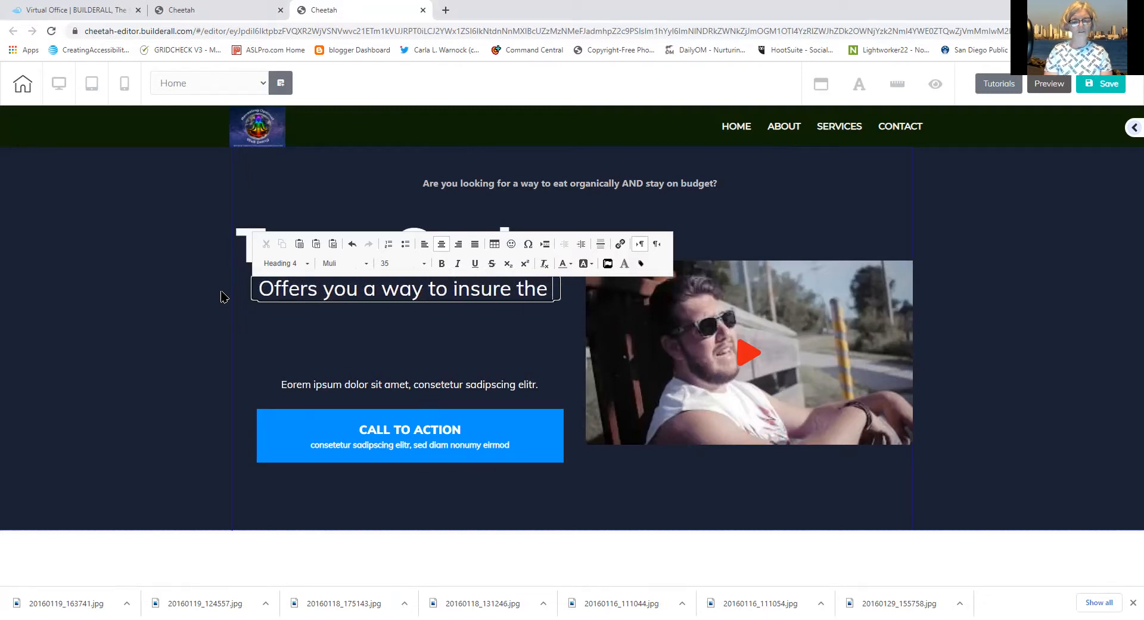
{"action": "type", "text": "q"}
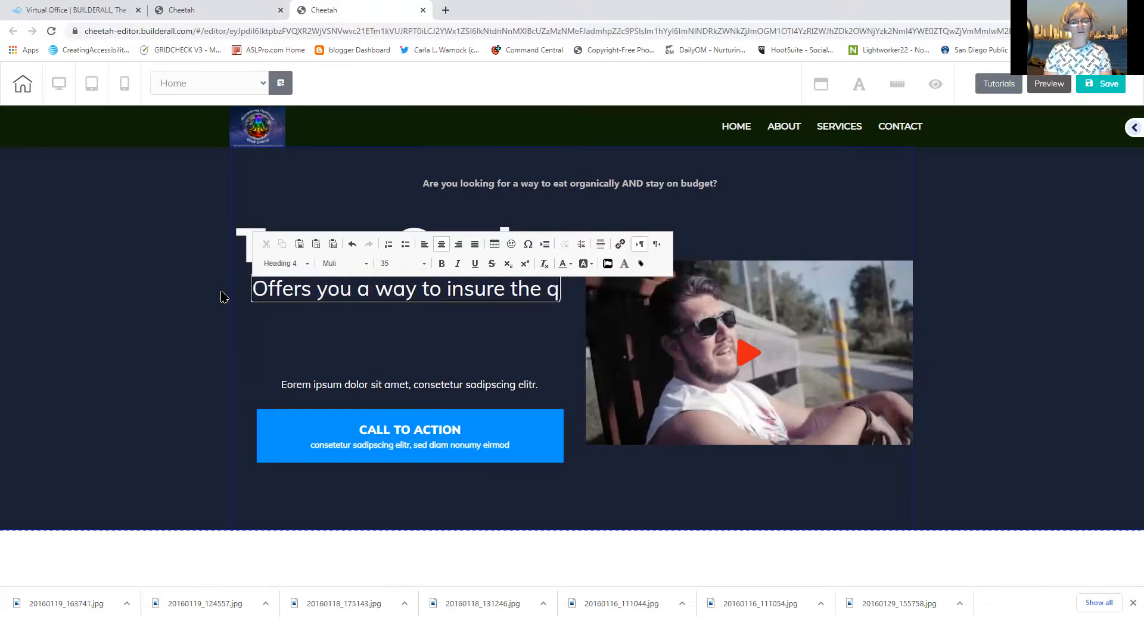
{"action": "type", "text": "uality of p"}
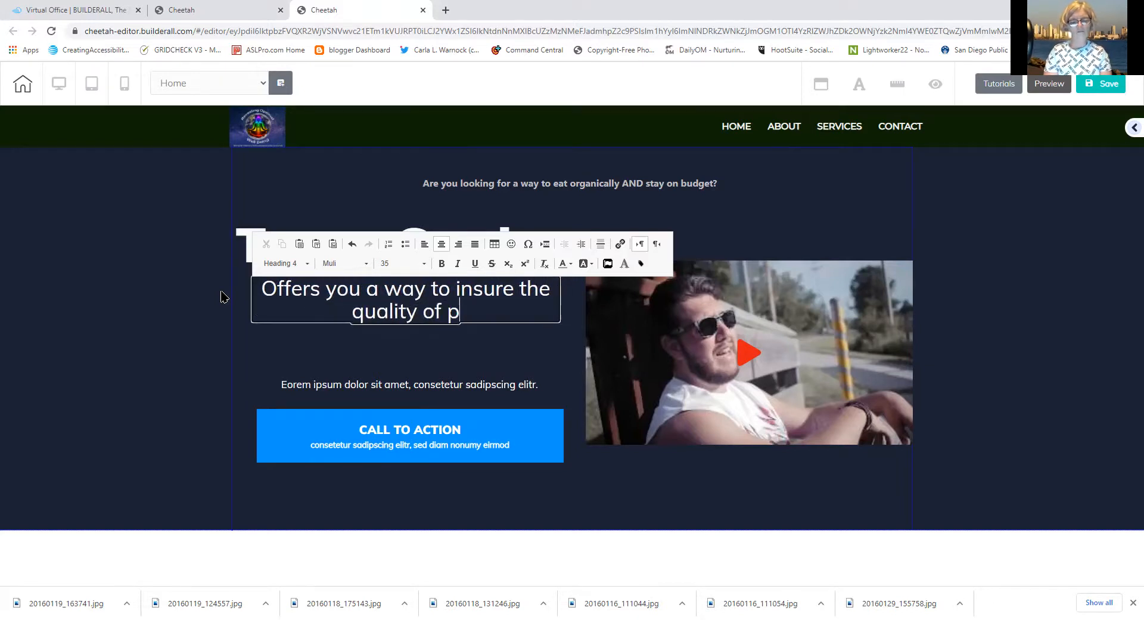
{"action": "type", "text": "roduce that your "}
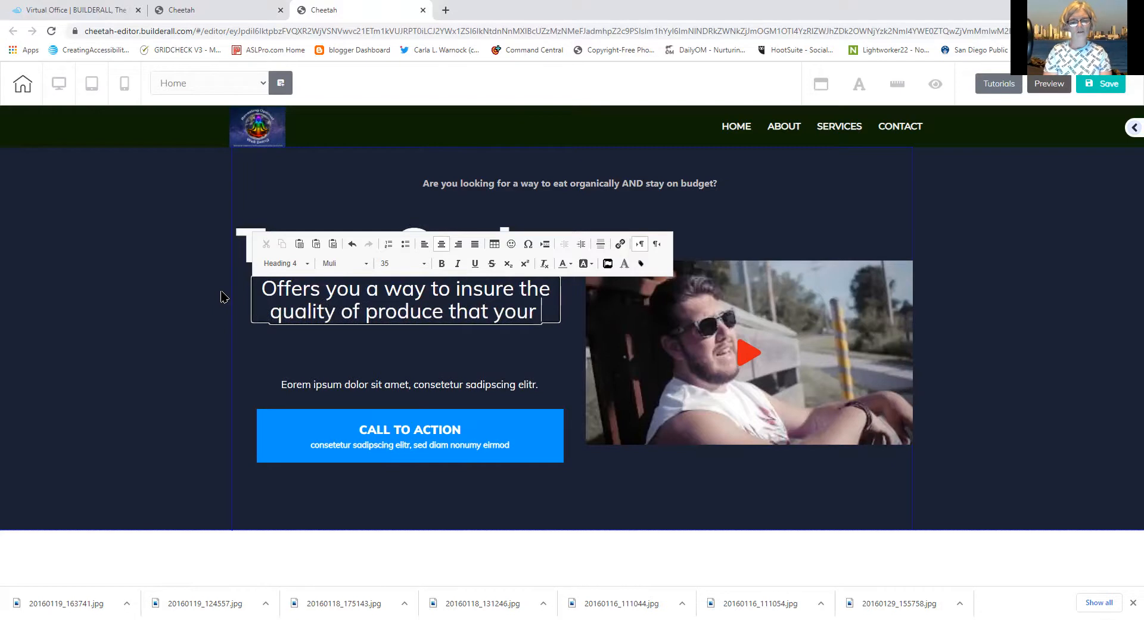
{"action": "type", "text": "family eats"}
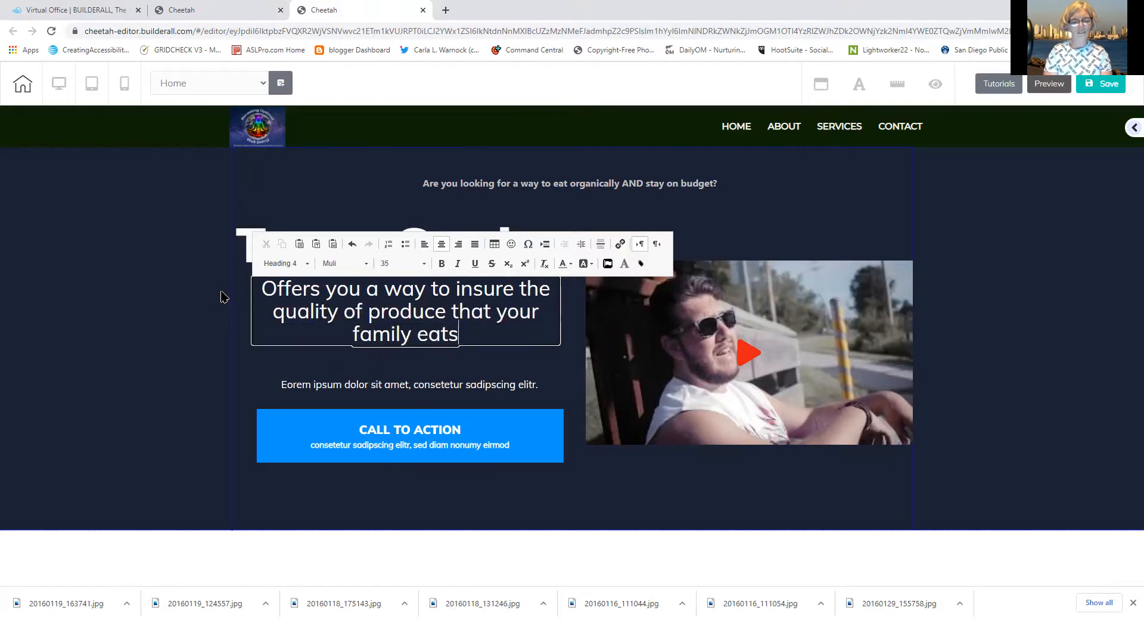
{"action": "type", "text": " on a bude"}
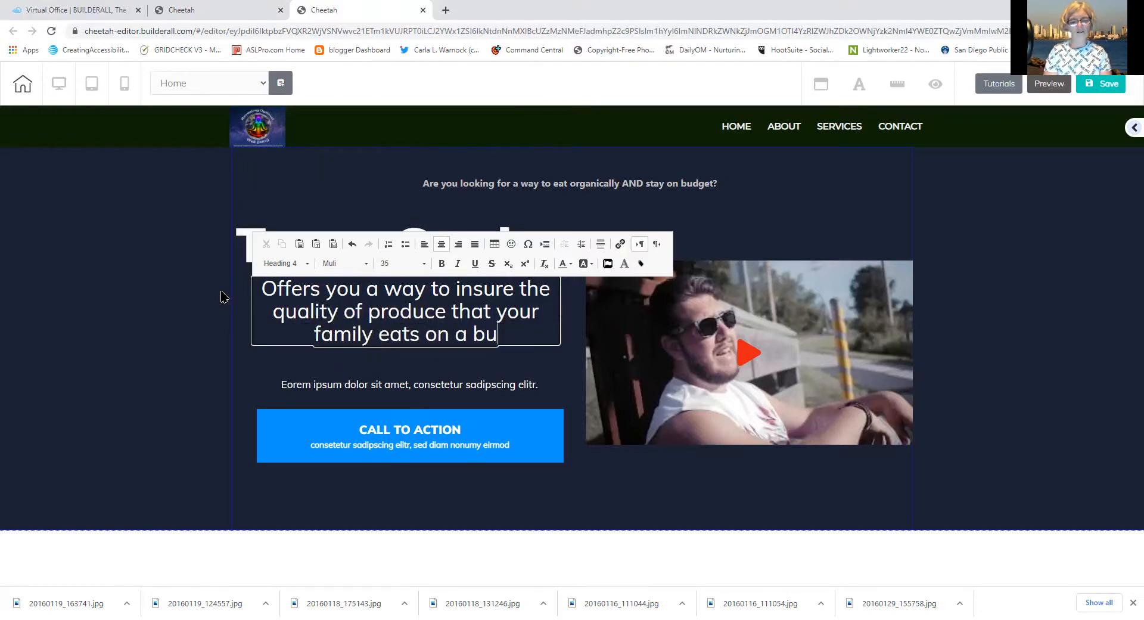
{"action": "key", "text": "BackSpace"}
{"action": "key", "text": "BackSpace"}
{"action": "key", "text": "BackSpace"}
{"action": "key", "text": "BackSpace"}
{"action": "key", "text": "BackSpace"}
{"action": "key", "text": "BackSpace"}
{"action": "key", "text": "BackSpace"}
{"action": "key", "text": "BackSpace"}
{"action": "key", "text": "BackSpace"}
{"action": "key", "text": "BackSpace"}
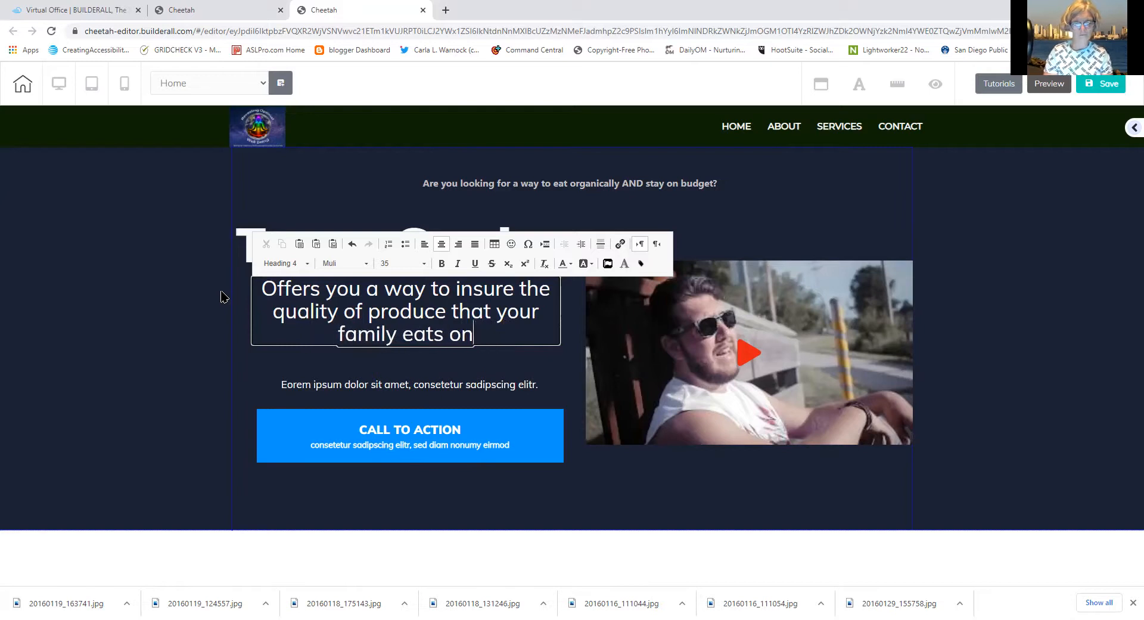
{"action": "type", "text": ","}
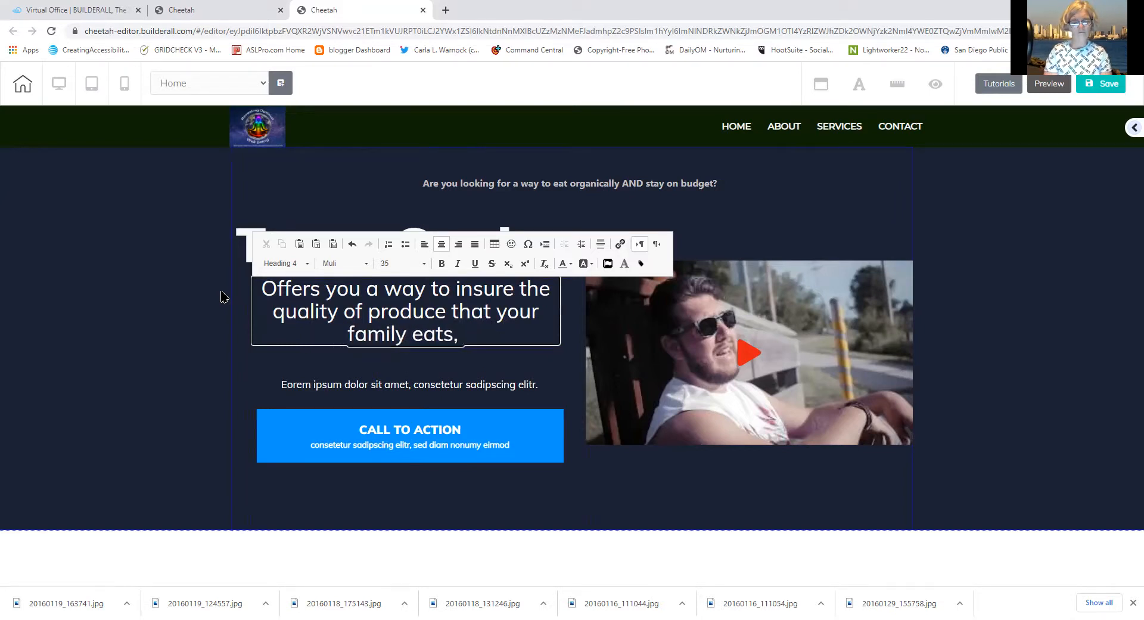
{"action": "key", "text": "BackSpace"}
{"action": "key", "text": "BackSpace"}
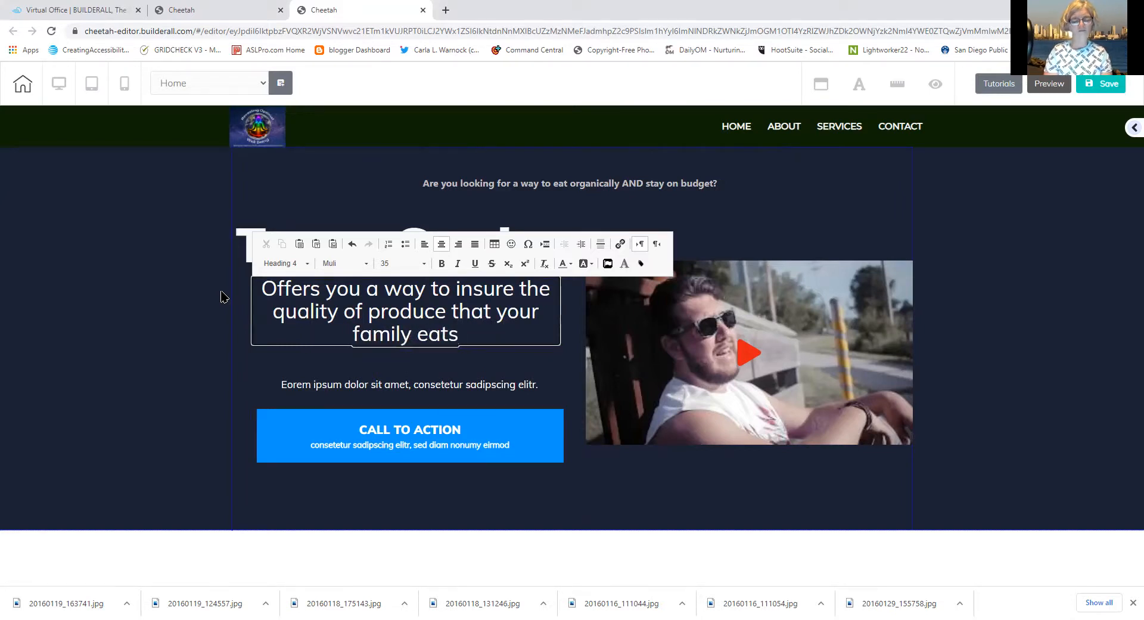
{"action": "type", "text": "."}
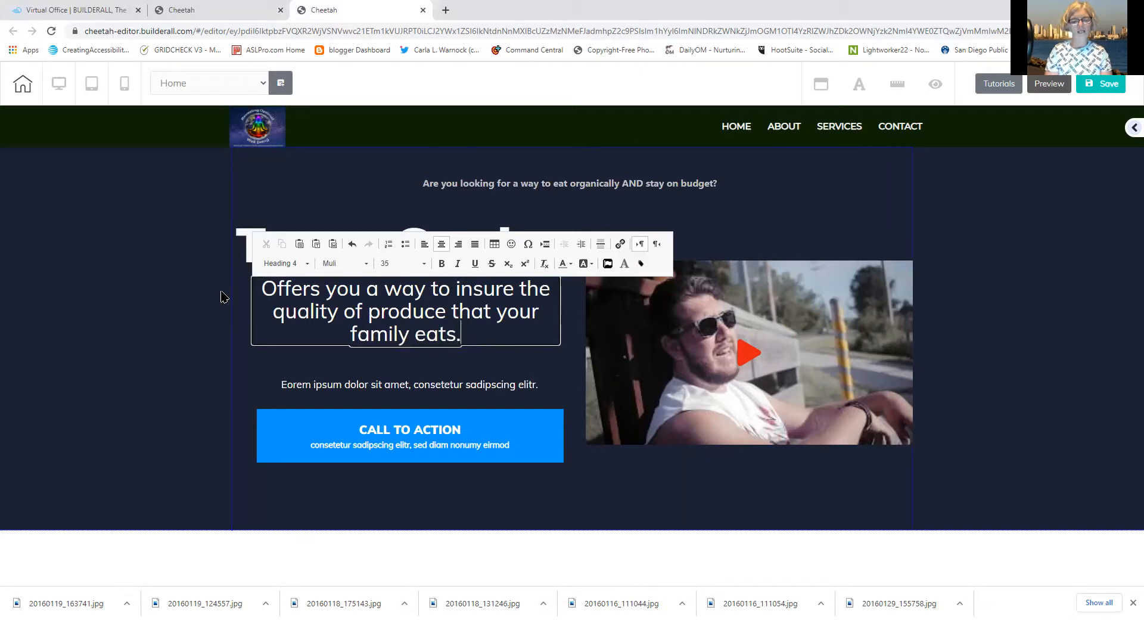
{"action": "key", "text": "BackSpace"}
{"action": "type", "text": "at a price"}
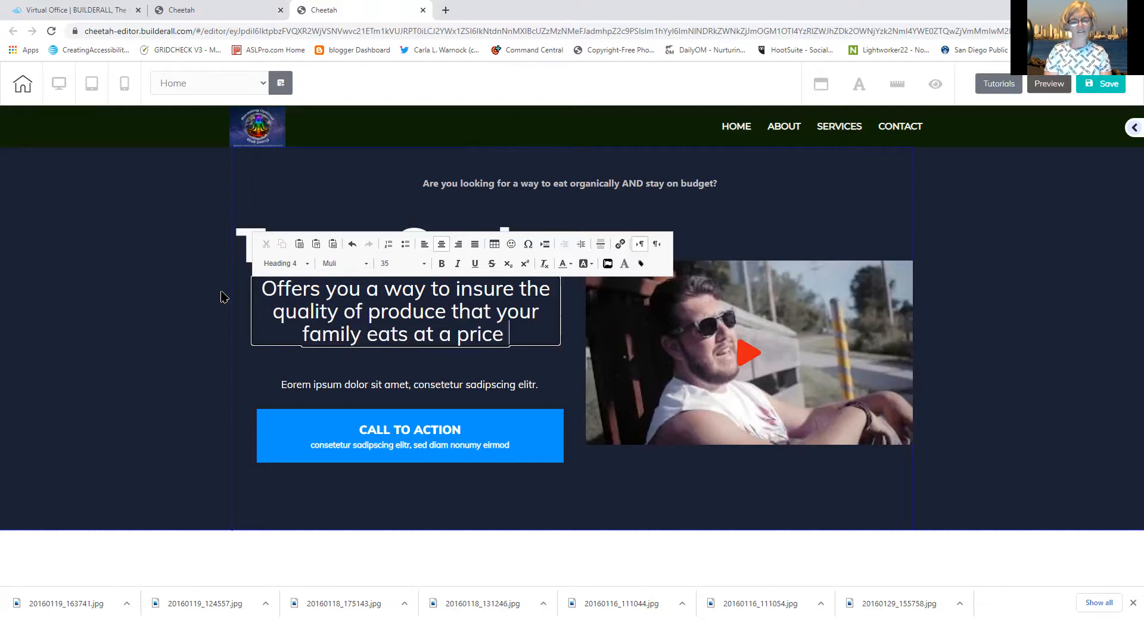
{"action": "type", "text": " that can't"}
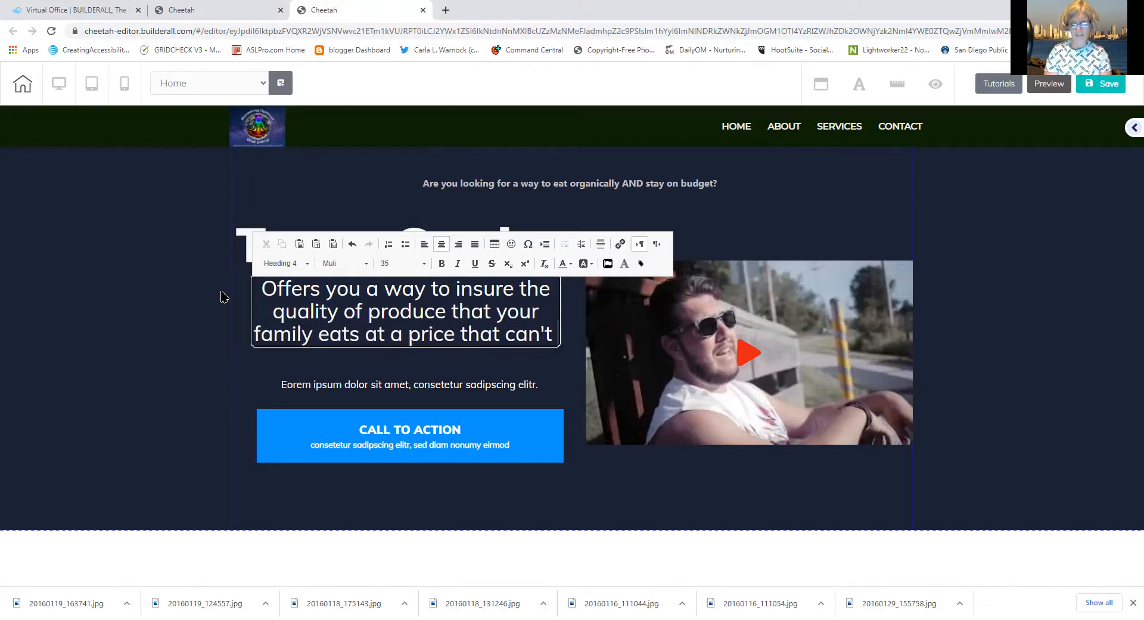
{"action": "type", "text": " be beat!"}
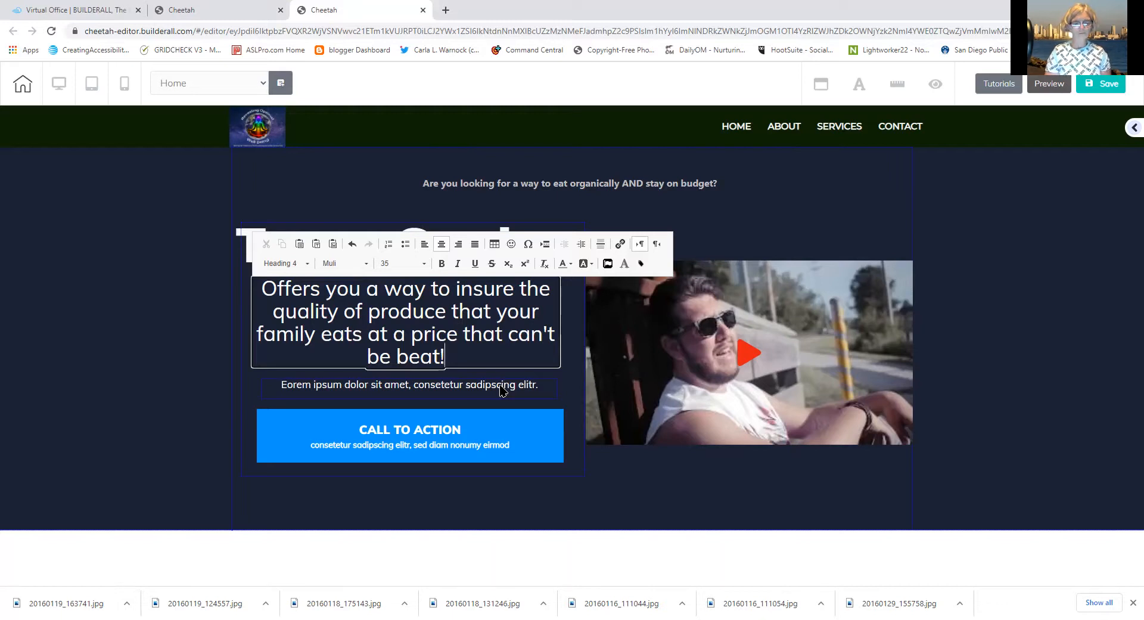
Delete the CALL TO ACTION button, confirming with 'Yes, delete'
{"action": "left_click", "coordinate": [506, 447]}
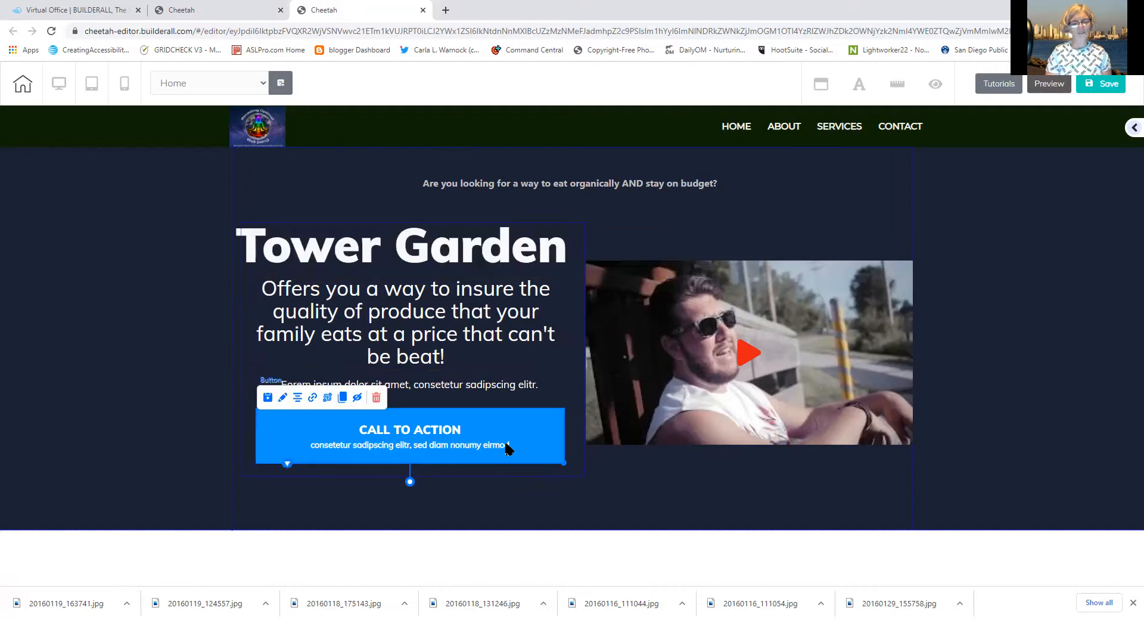
{"action": "left_click", "coordinate": [376, 400]}
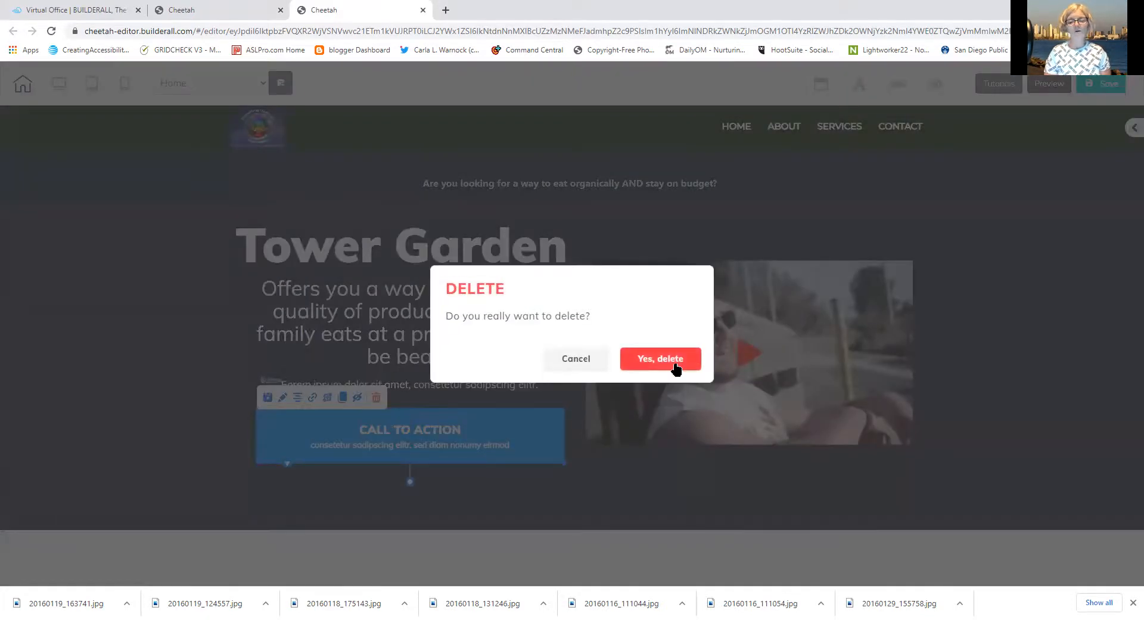
{"action": "left_click", "coordinate": [676, 369]}
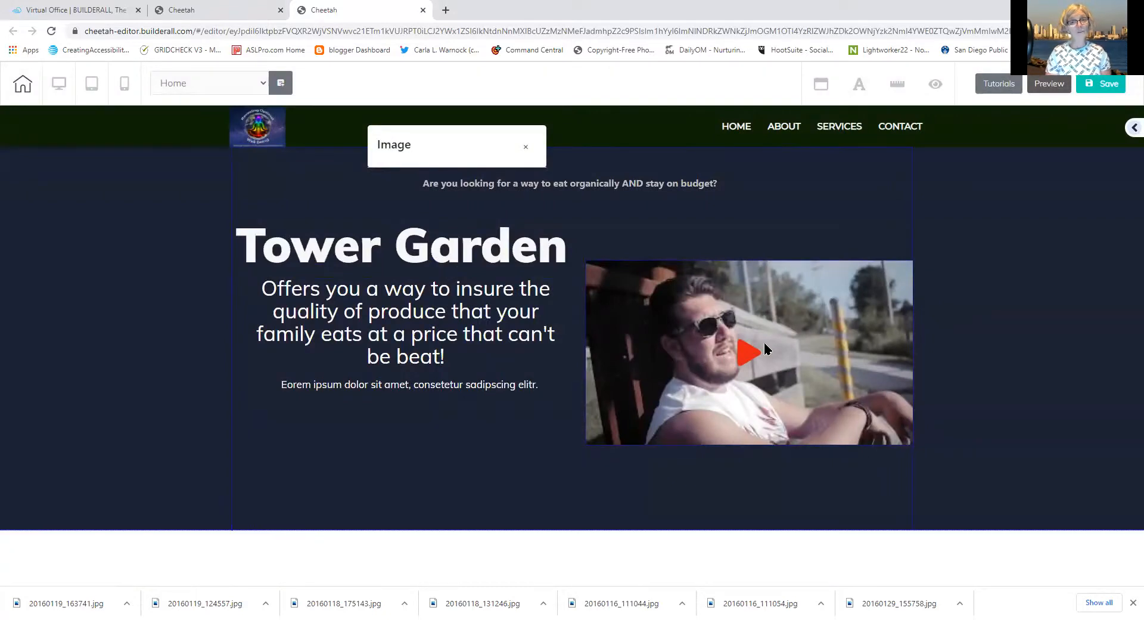
{"action": "left_click", "coordinate": [578, 525]}
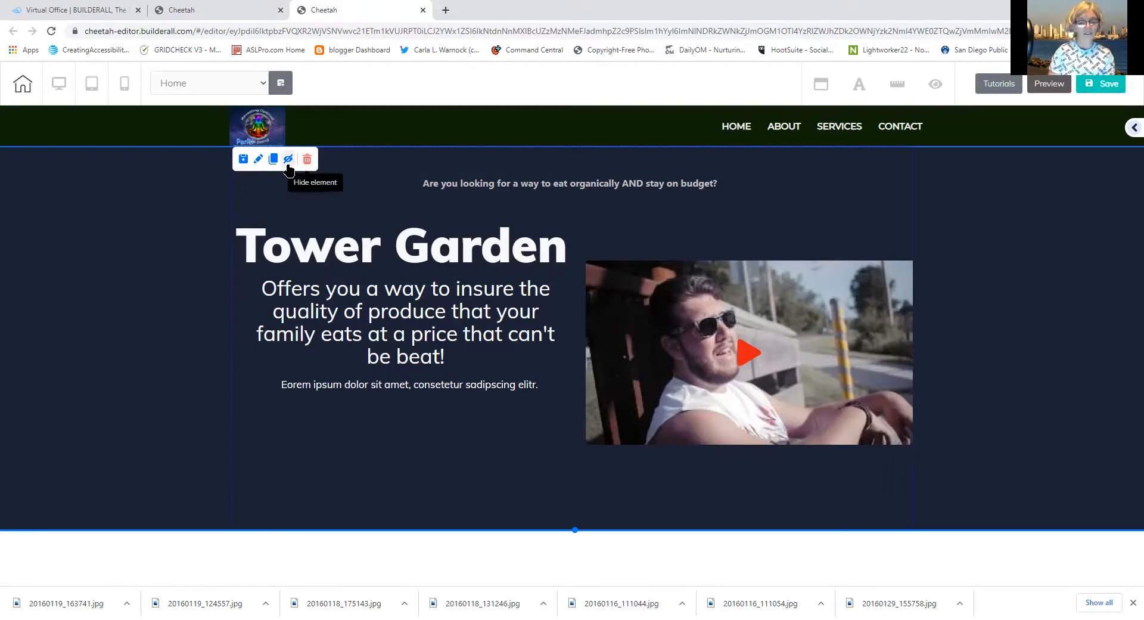
{"action": "left_click", "coordinate": [259, 159]}
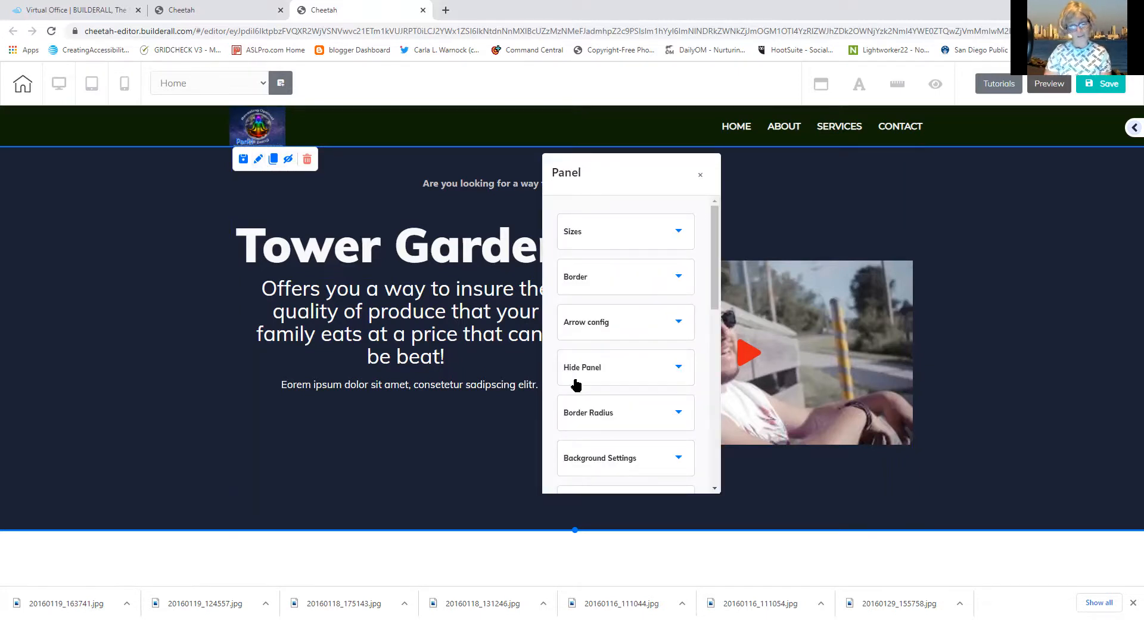
Give the hero section a dark green background, then switch it to Gradient Color
{"action": "left_click", "coordinate": [607, 458]}
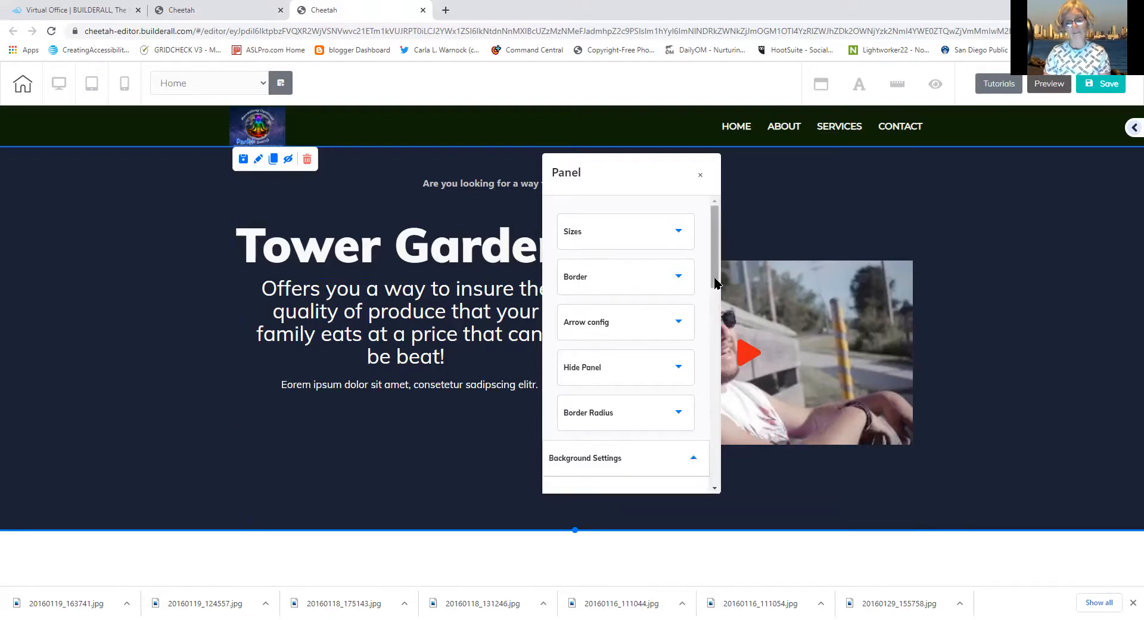
{"action": "left_click_drag", "start_coordinate": [717, 280], "coordinate": [717, 353]}
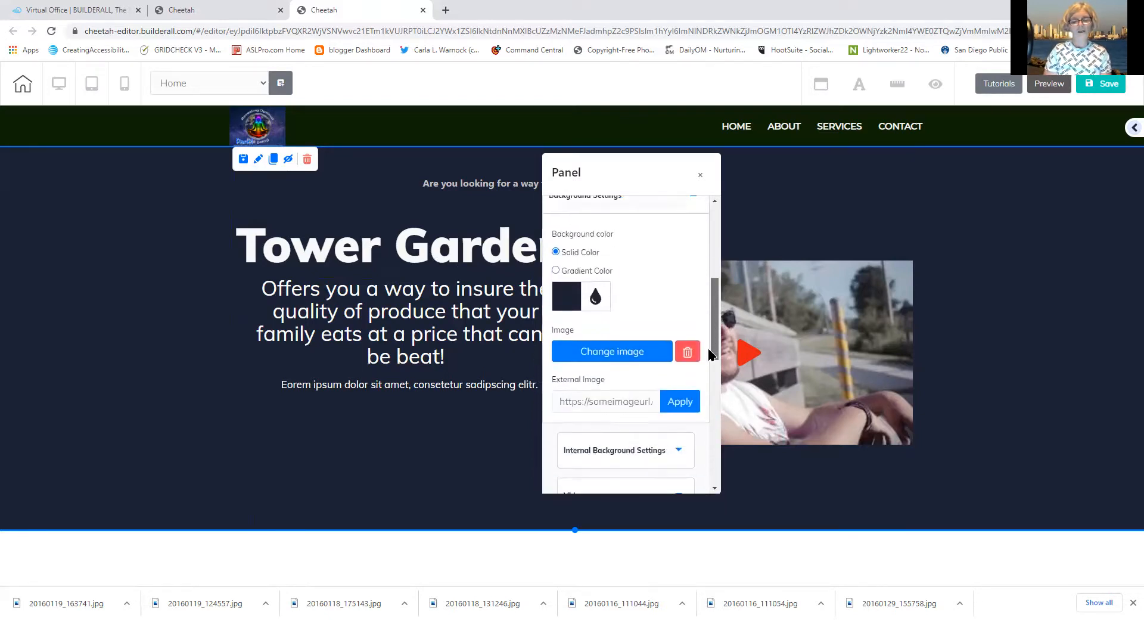
{"action": "left_click", "coordinate": [575, 298]}
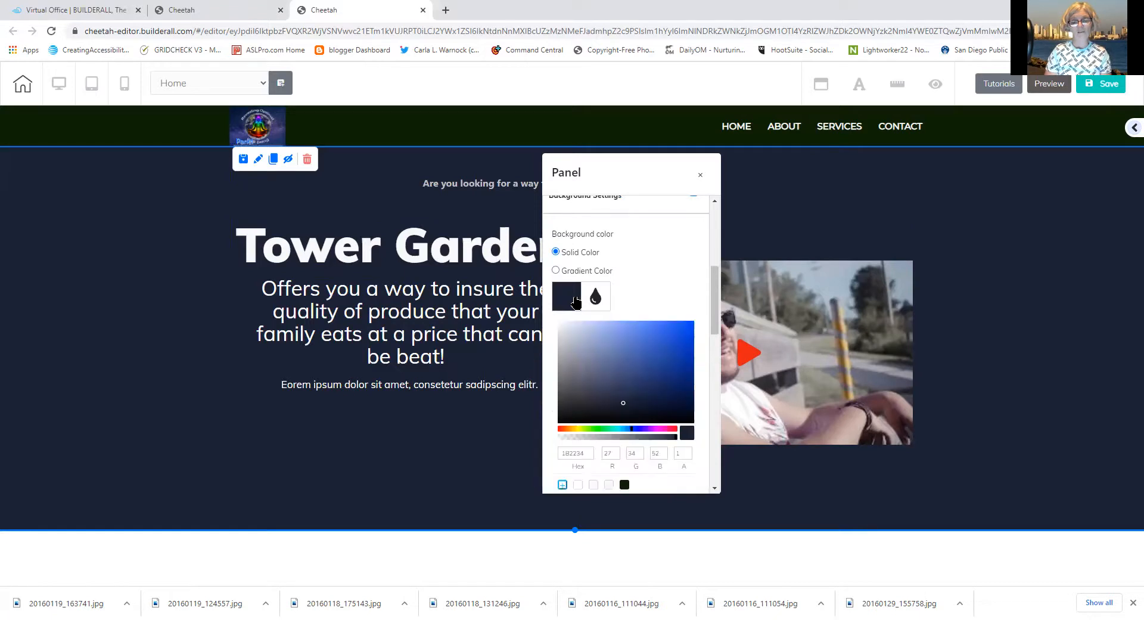
{"action": "left_click", "coordinate": [606, 429]}
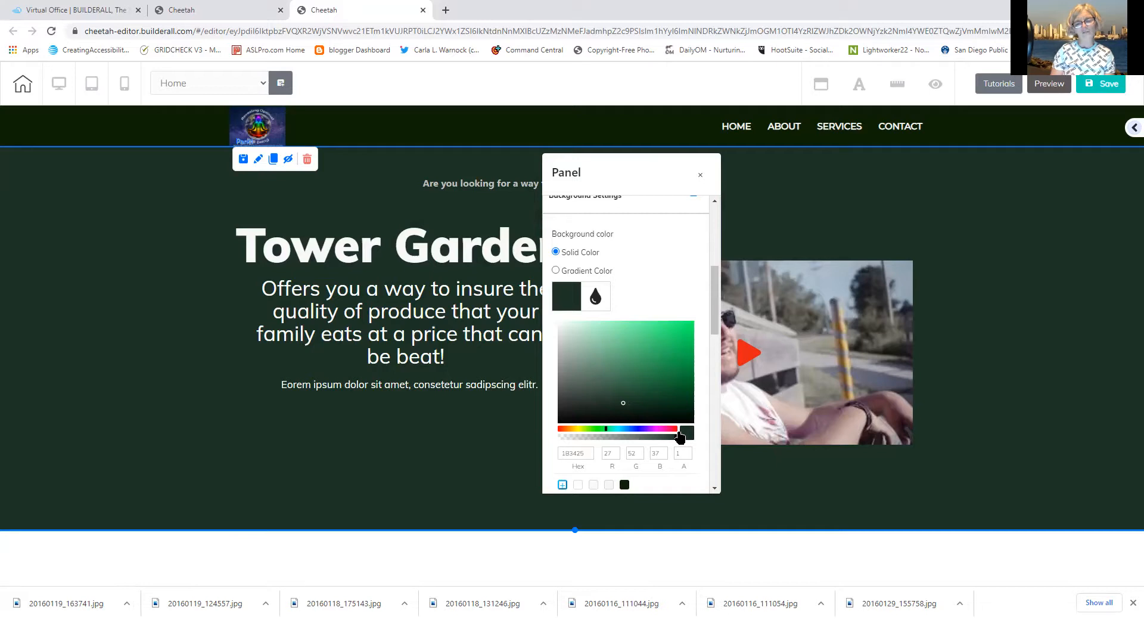
{"action": "left_click", "coordinate": [556, 271]}
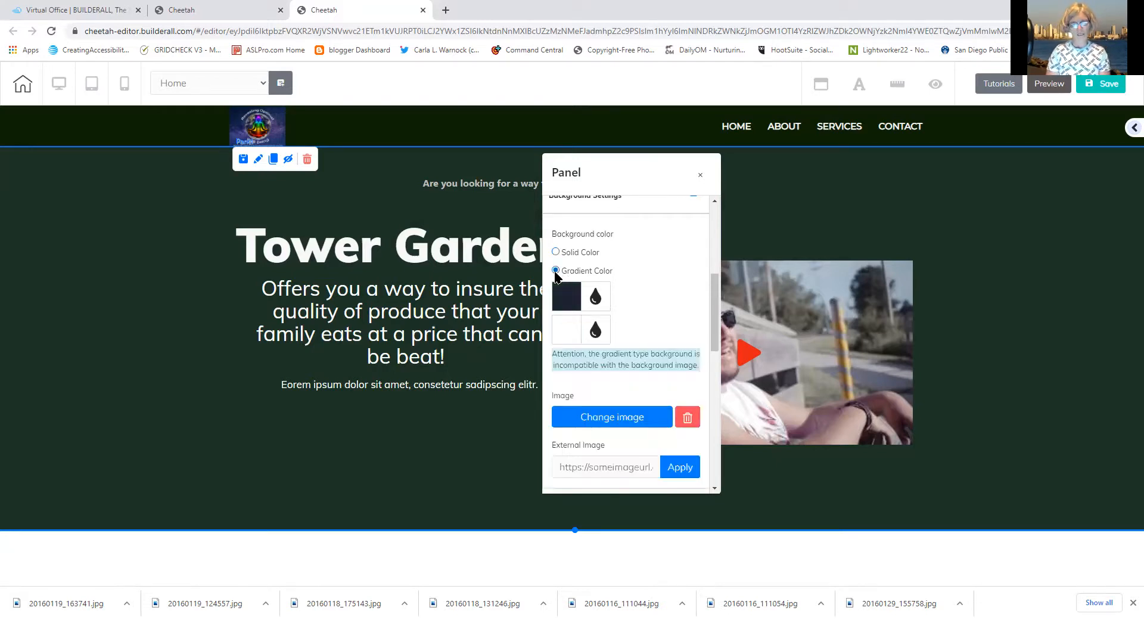
Set the gradient's first colour to a medium green, hex 1A8525
{"action": "left_click", "coordinate": [563, 309]}
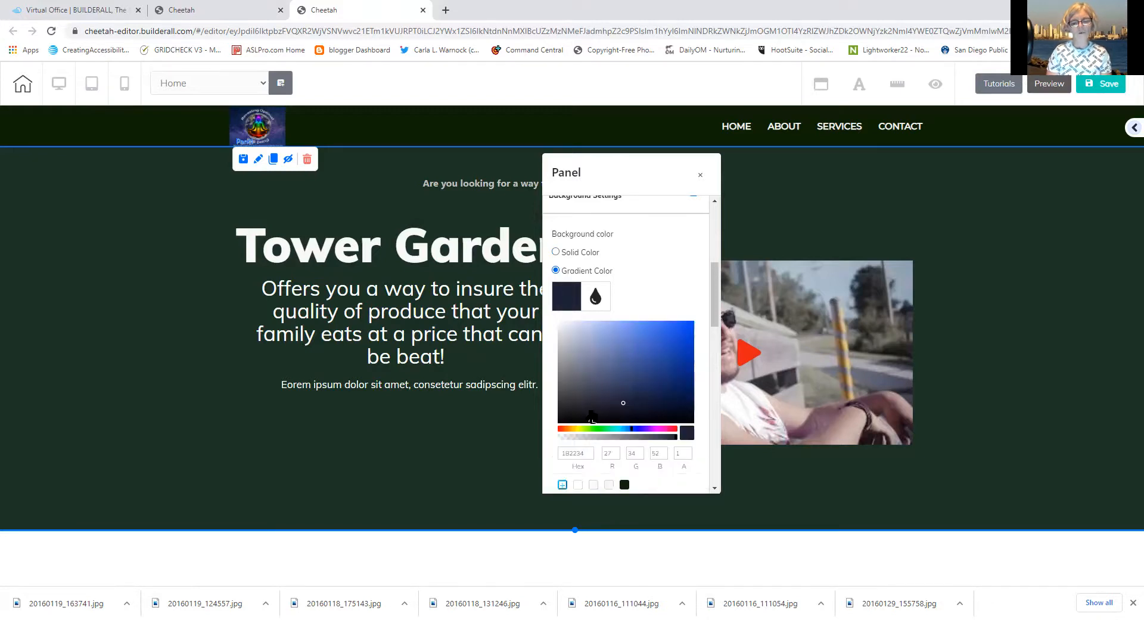
{"action": "left_click", "coordinate": [600, 429]}
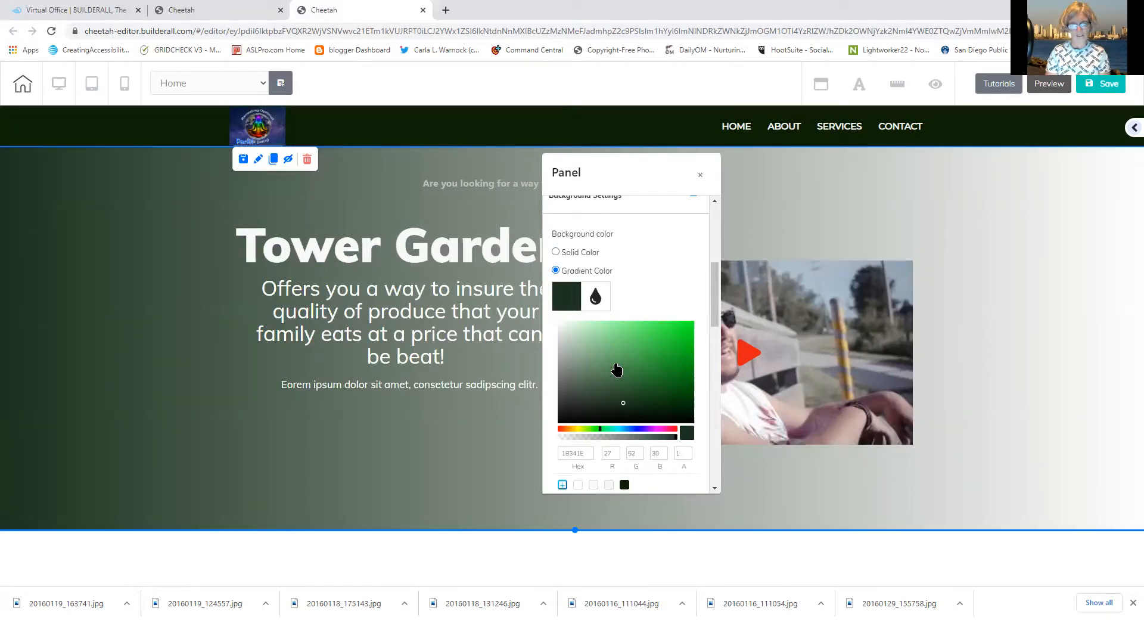
{"action": "left_click", "coordinate": [655, 376]}
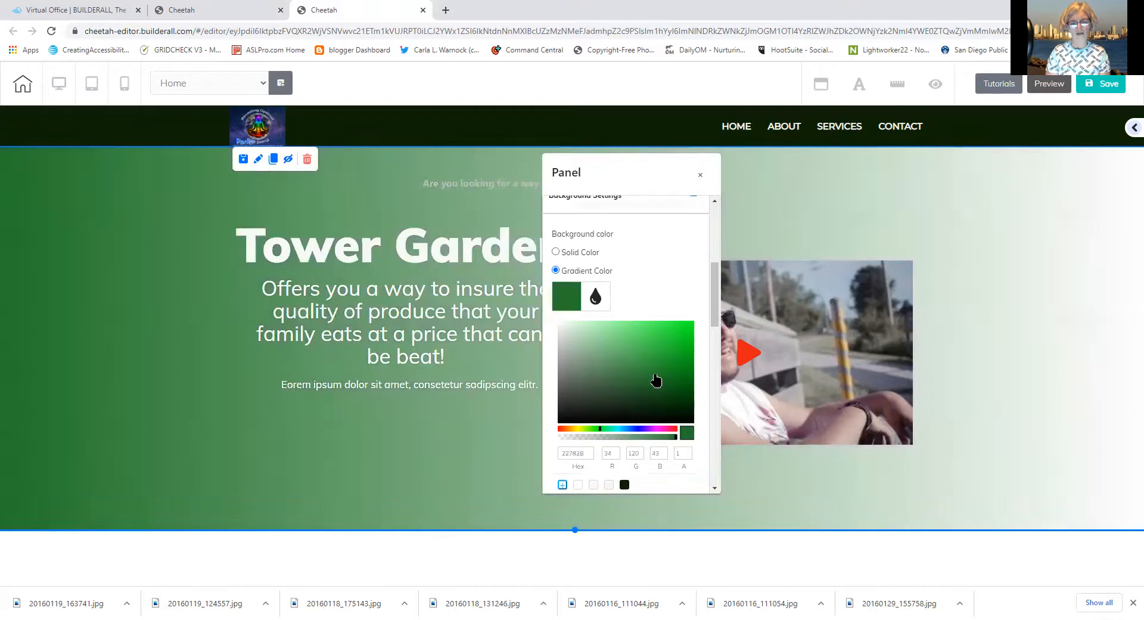
{"action": "left_click", "coordinate": [677, 395]}
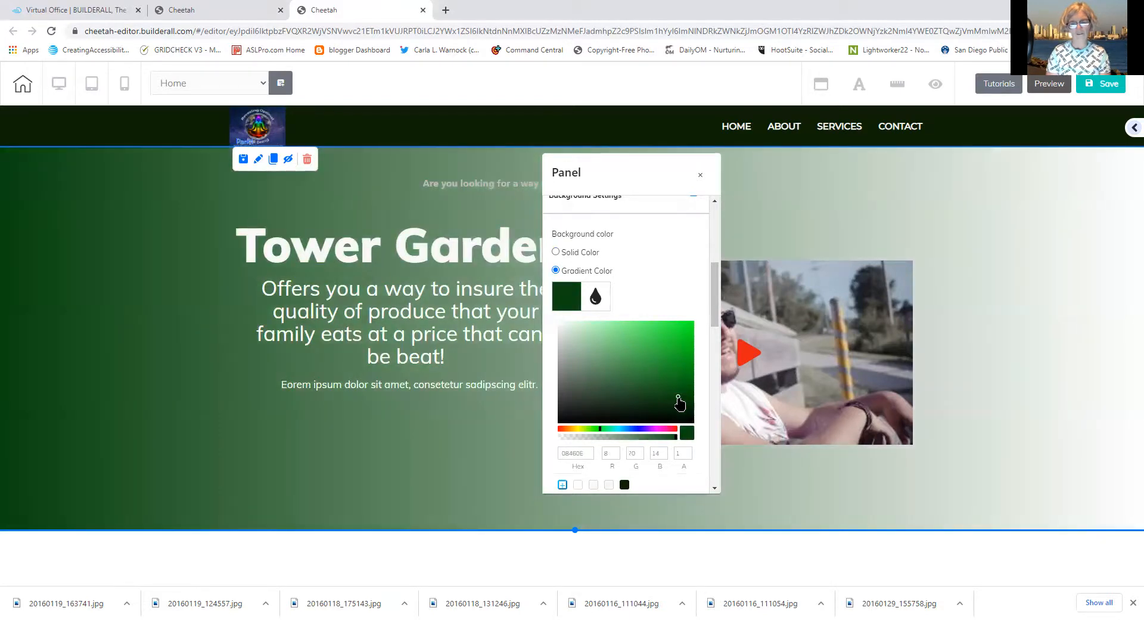
{"action": "left_click", "coordinate": [659, 403]}
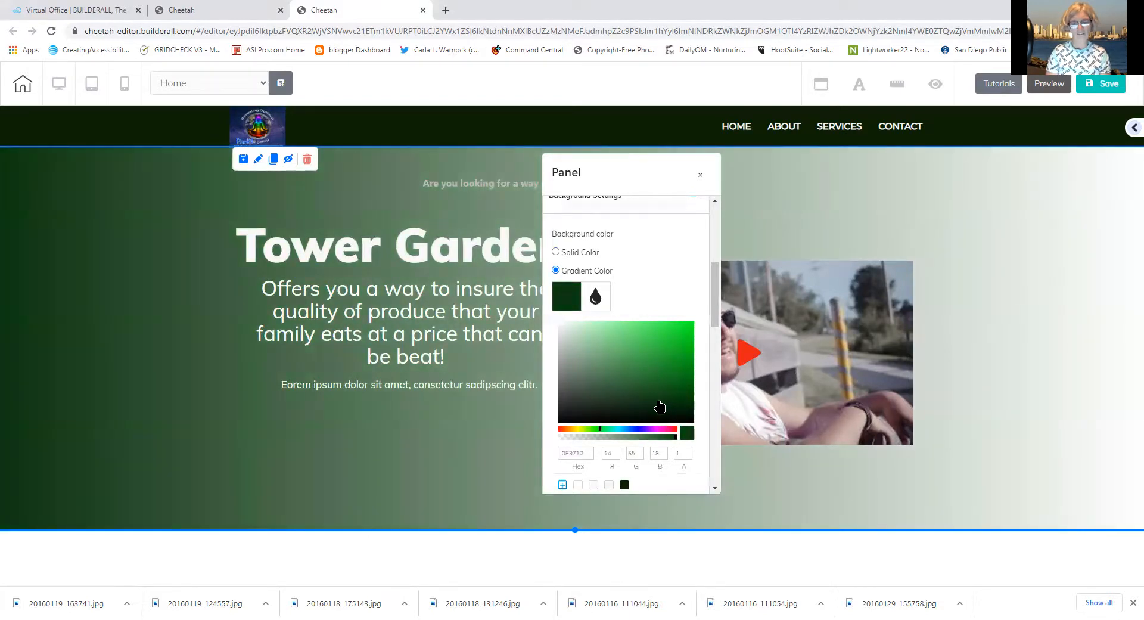
{"action": "left_click", "coordinate": [677, 359]}
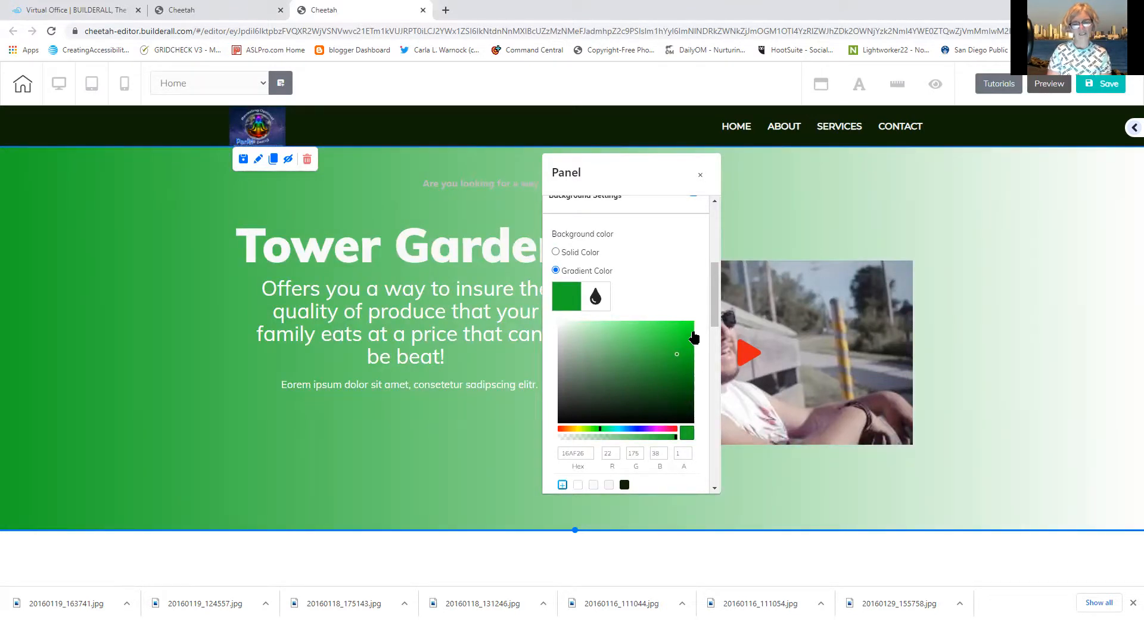
{"action": "left_click", "coordinate": [668, 369]}
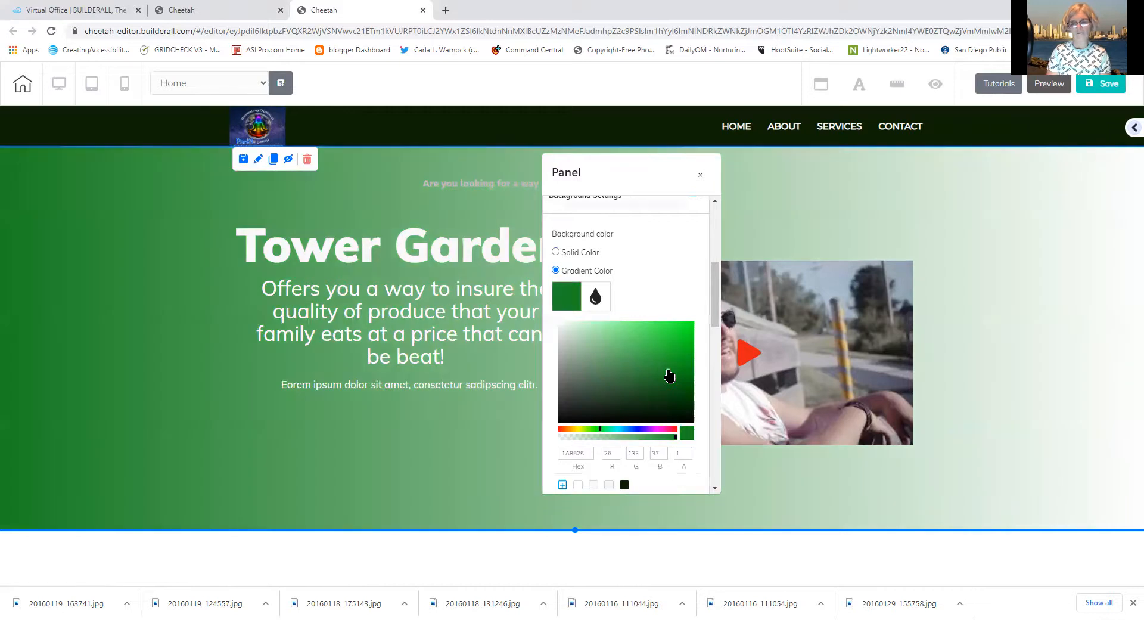
{"action": "left_click_drag", "start_coordinate": [715, 319], "coordinate": [714, 347]}
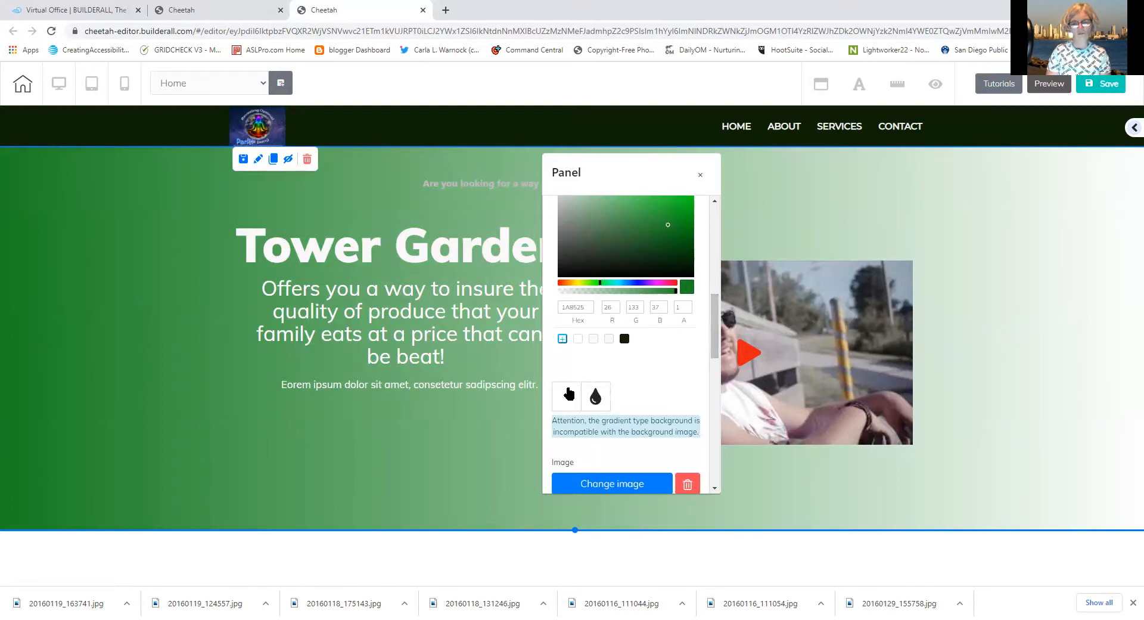
Darken the gradient start to hex 16301A and pick a light green for the end colour
{"action": "left_click", "coordinate": [640, 252]}
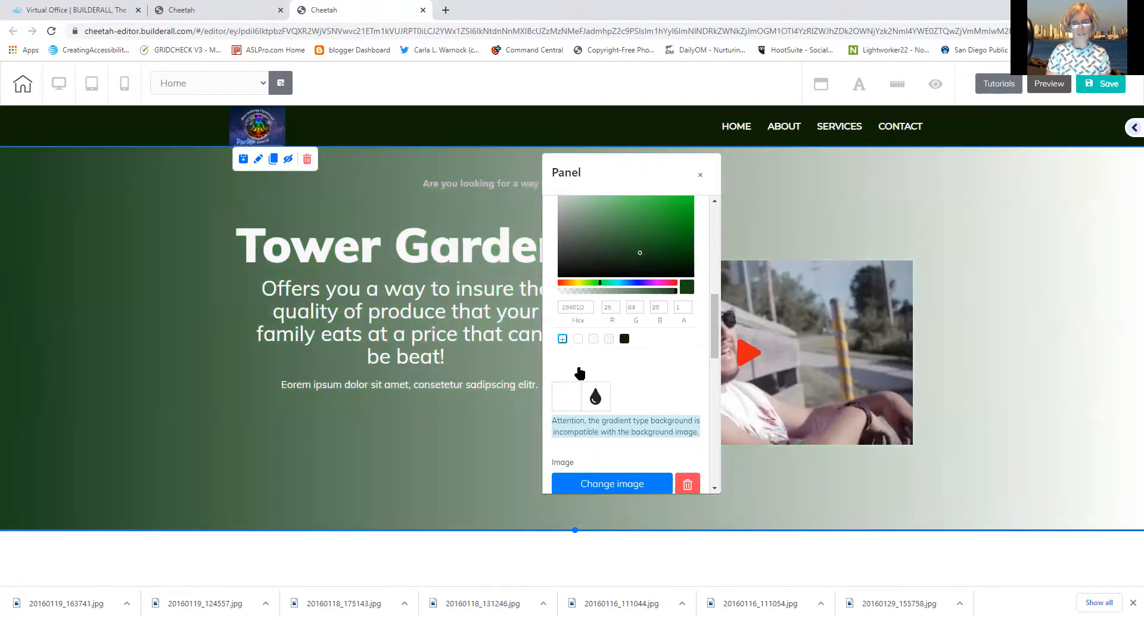
{"action": "left_click", "coordinate": [572, 394]}
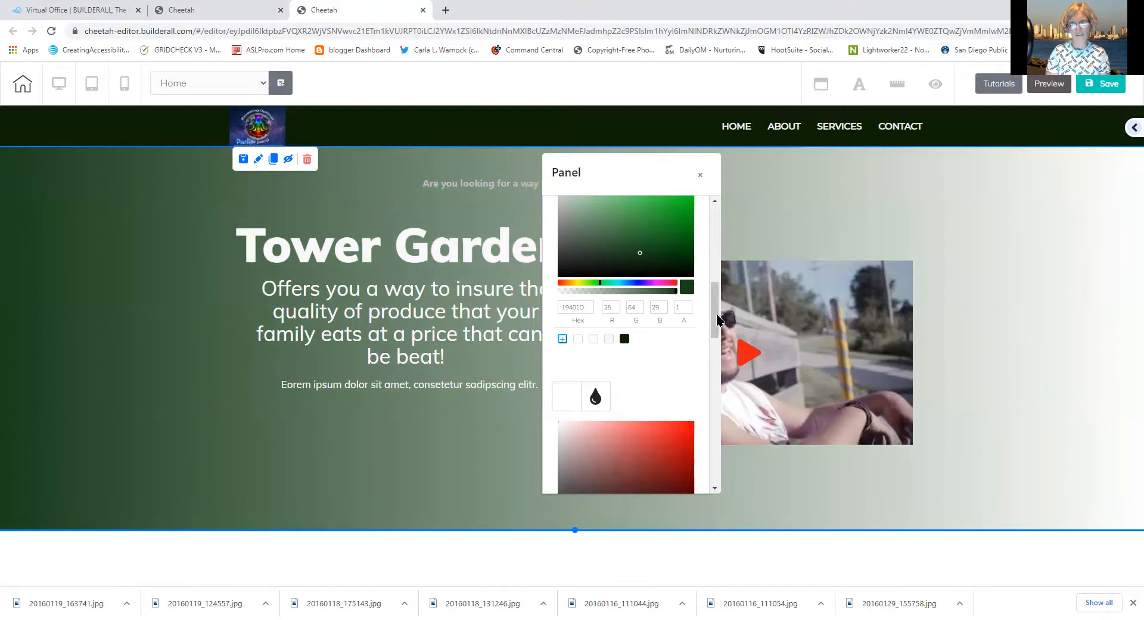
{"action": "scroll", "coordinate": [717, 321], "scroll_direction": "down", "scroll_amount": 3}
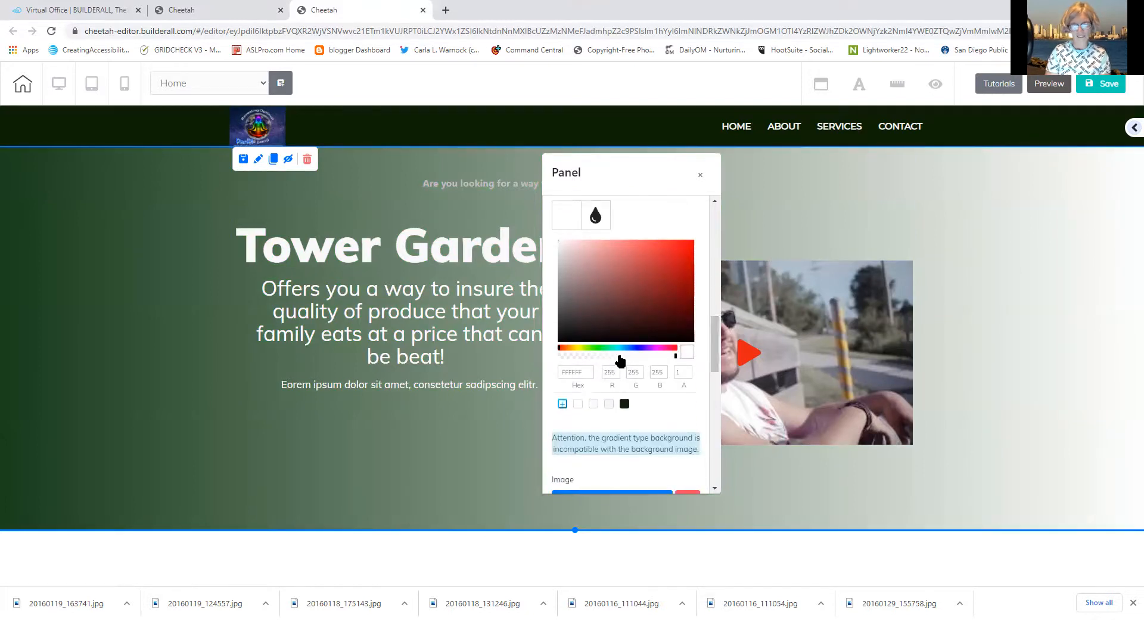
{"action": "left_click", "coordinate": [604, 348]}
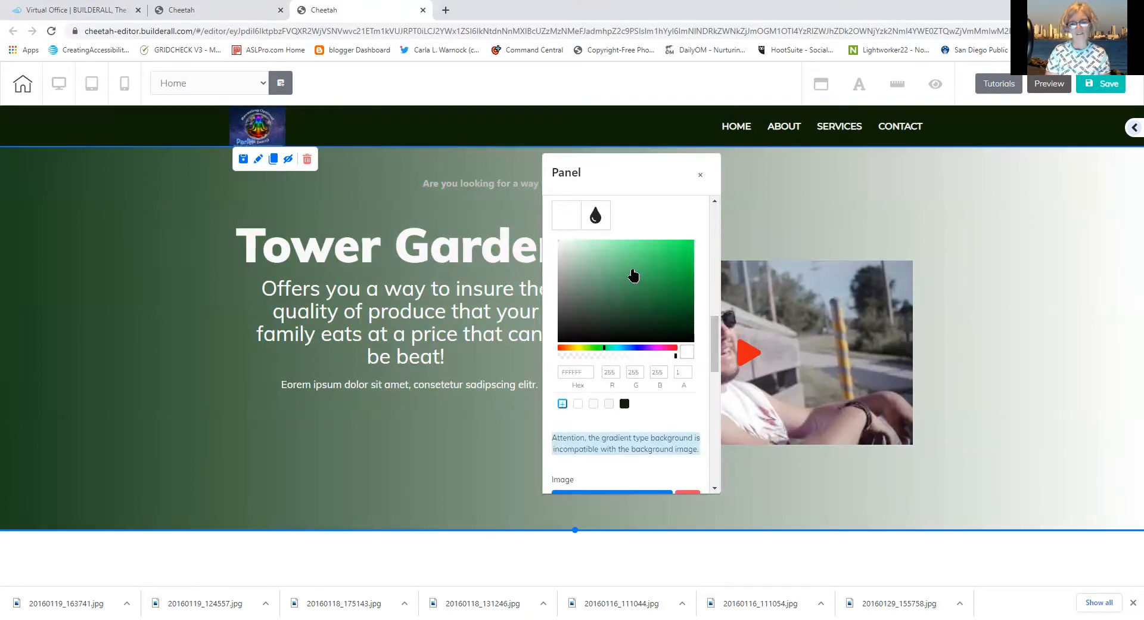
{"action": "left_click", "coordinate": [633, 274]}
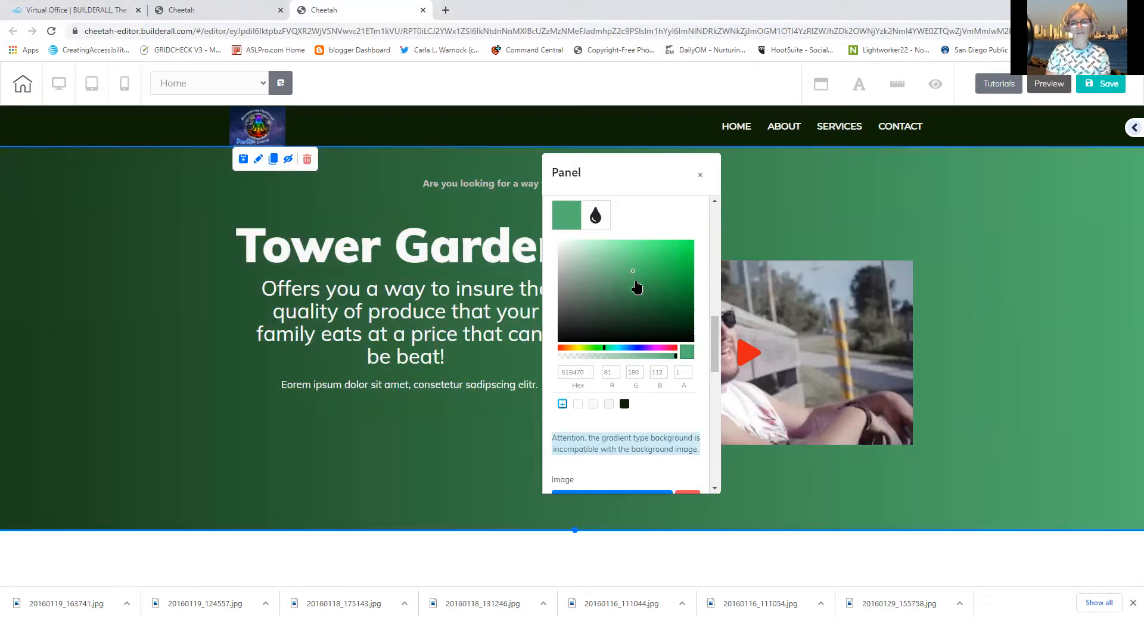
{"action": "left_click", "coordinate": [636, 288]}
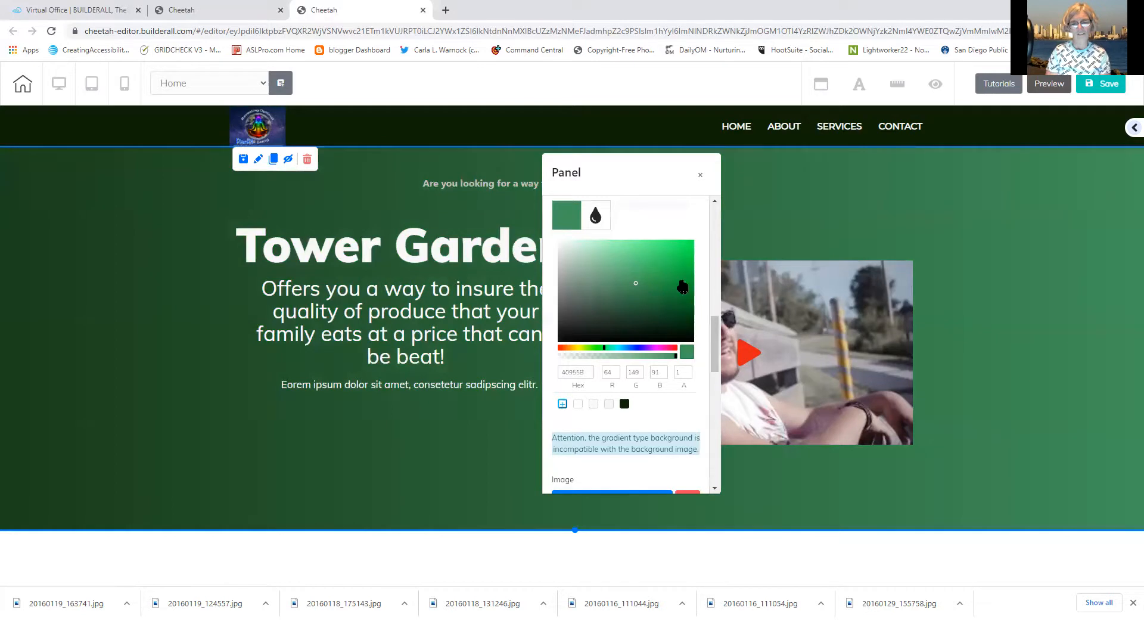
{"action": "mouse_move", "coordinate": [715, 336]}
{"action": "left_mouse_down"}
{"action": "mouse_move", "coordinate": [712, 305]}
{"action": "mouse_move", "coordinate": [709, 325]}
{"action": "left_mouse_up"}
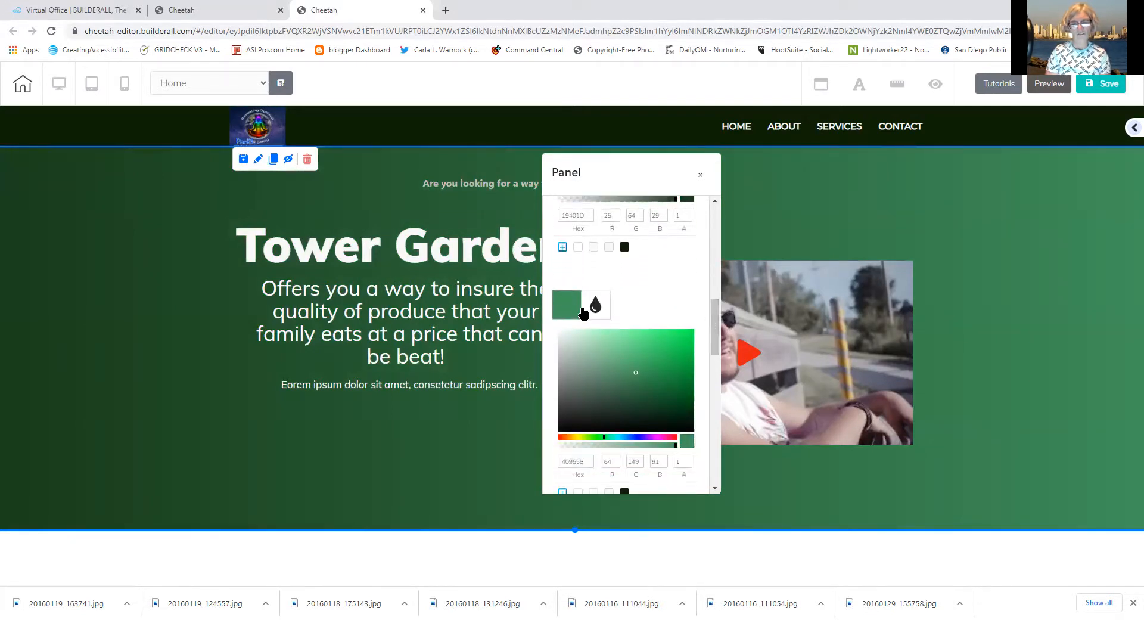
{"action": "left_click", "coordinate": [565, 308]}
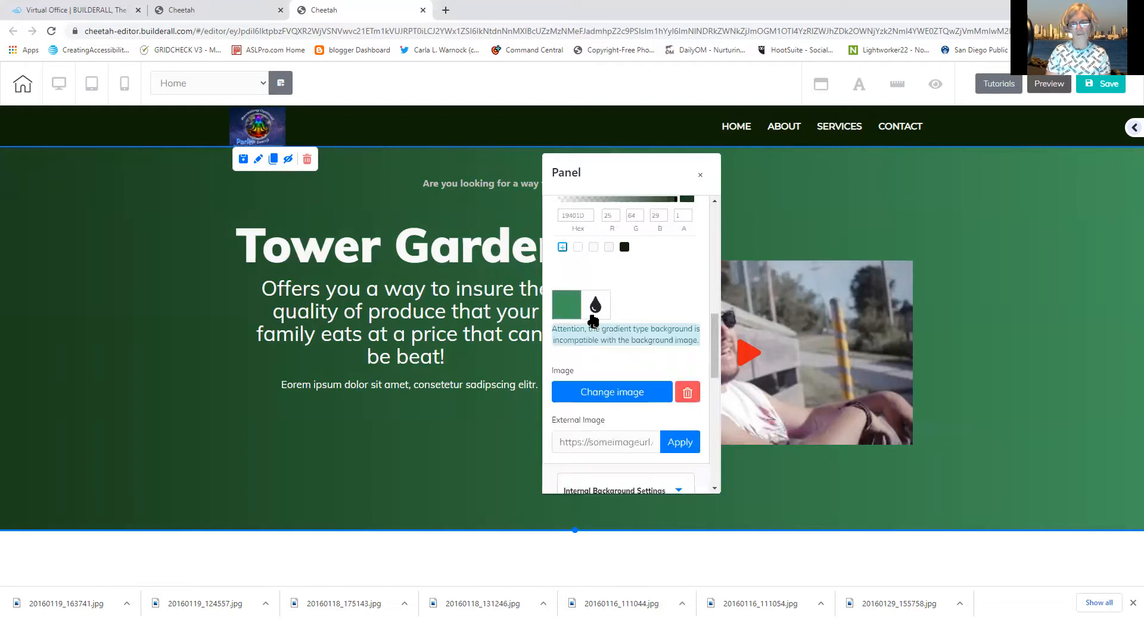
Brighten the gradient's end colour to hex 3AC869
{"action": "left_click_drag", "start_coordinate": [718, 361], "coordinate": [701, 316]}
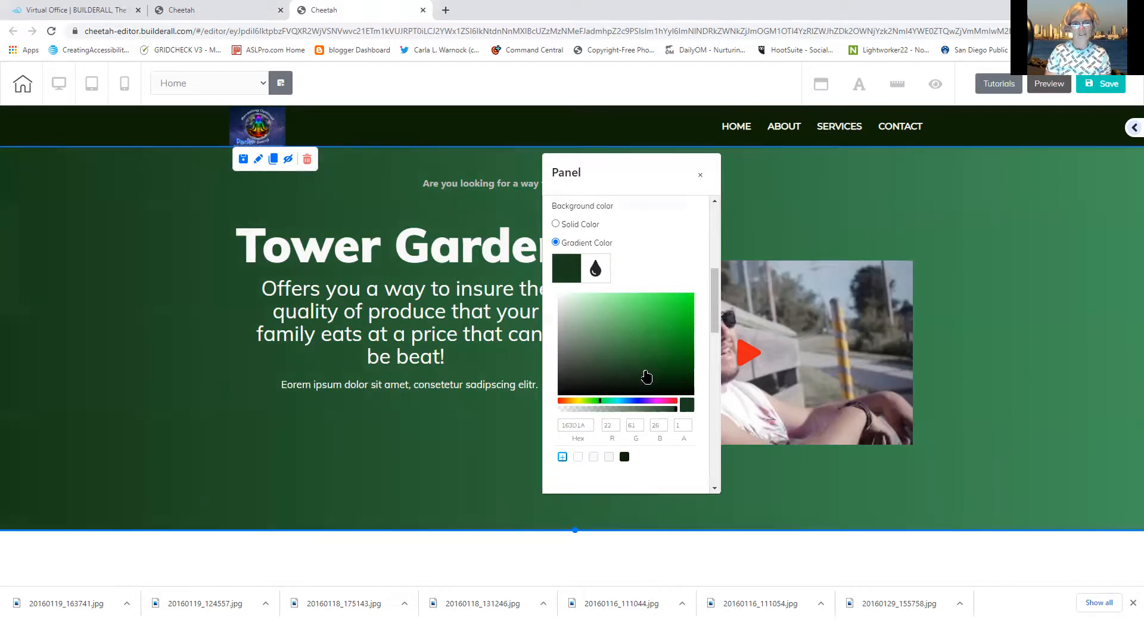
{"action": "left_click_drag", "start_coordinate": [715, 330], "coordinate": [715, 363]}
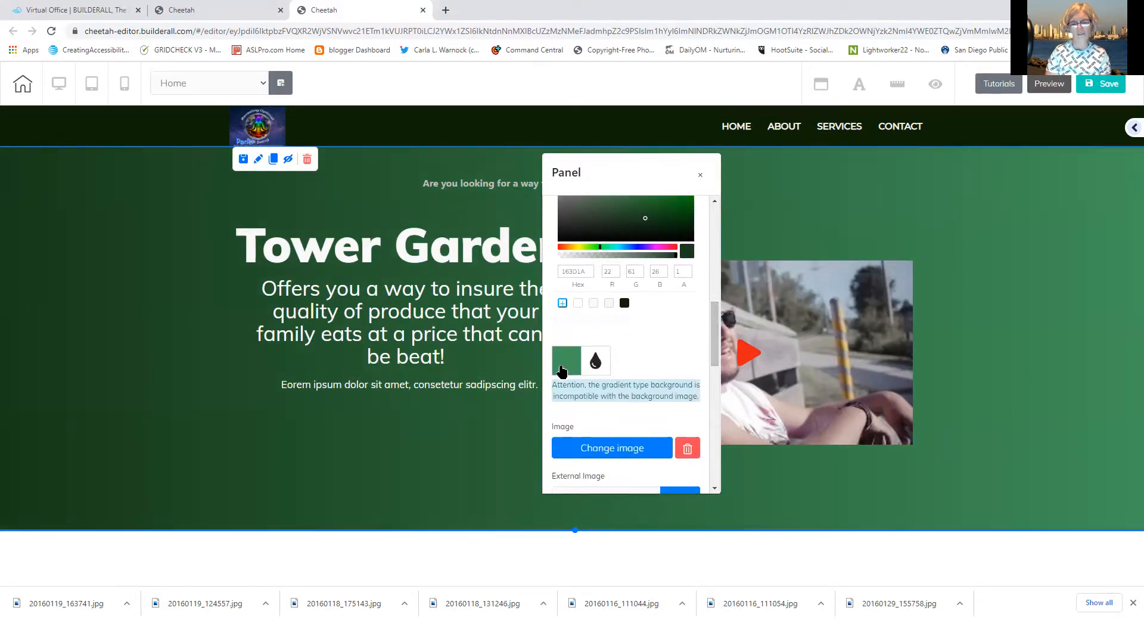
{"action": "left_click", "coordinate": [556, 367]}
{"action": "left_click", "coordinate": [656, 410]}
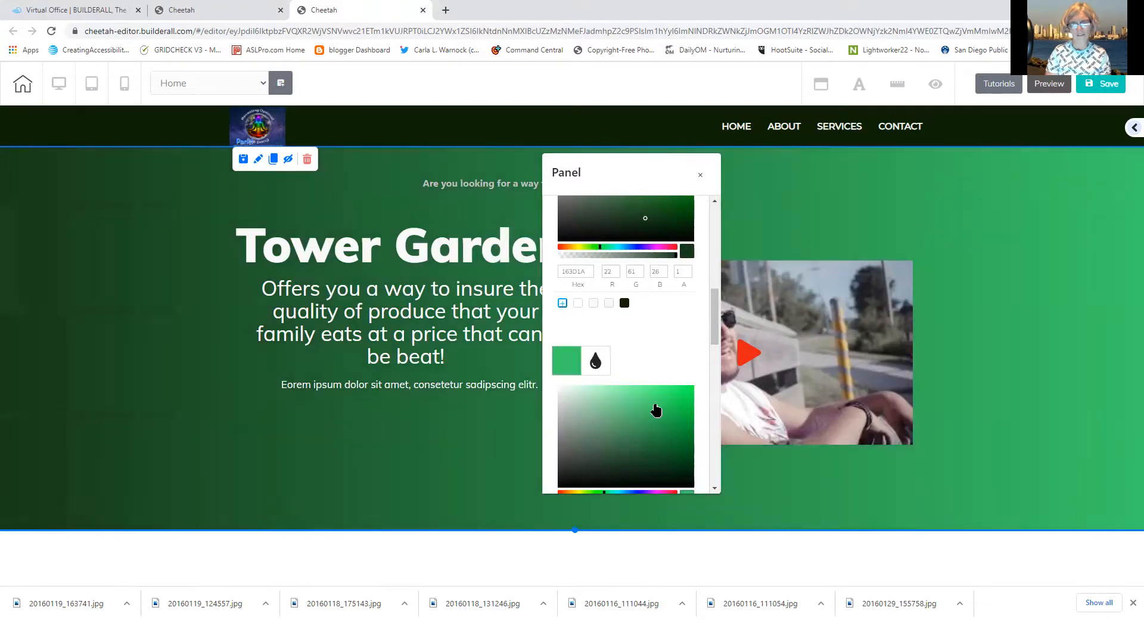
{"action": "left_click_drag", "start_coordinate": [712, 329], "coordinate": [701, 309]}
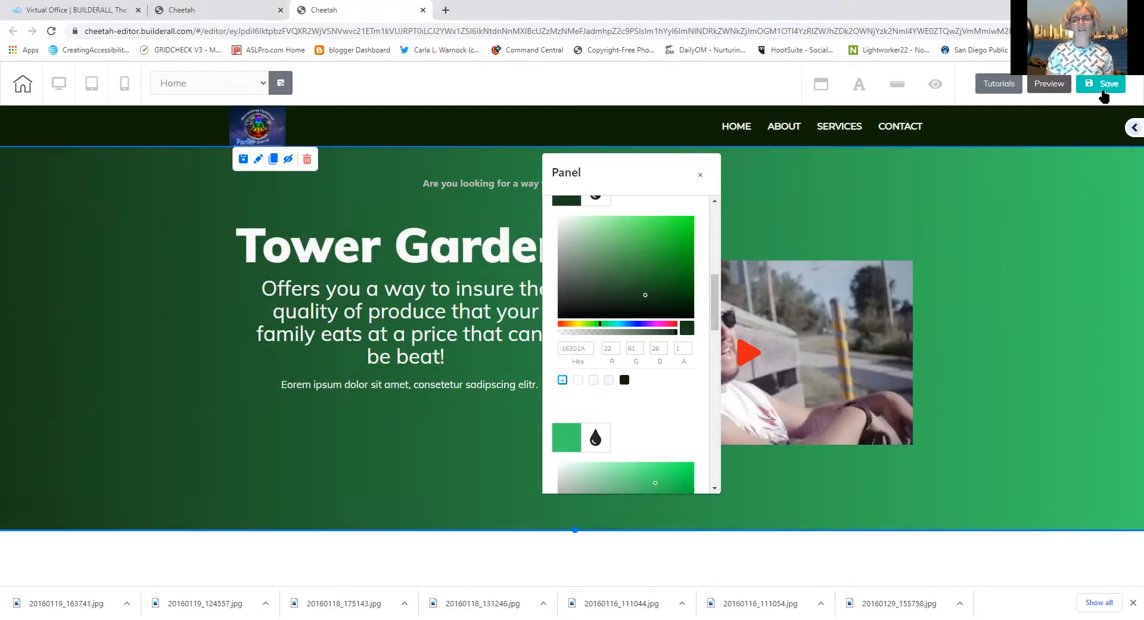
Save the page and decline publishing with 'Not now!'
{"action": "left_click", "coordinate": [1099, 87]}
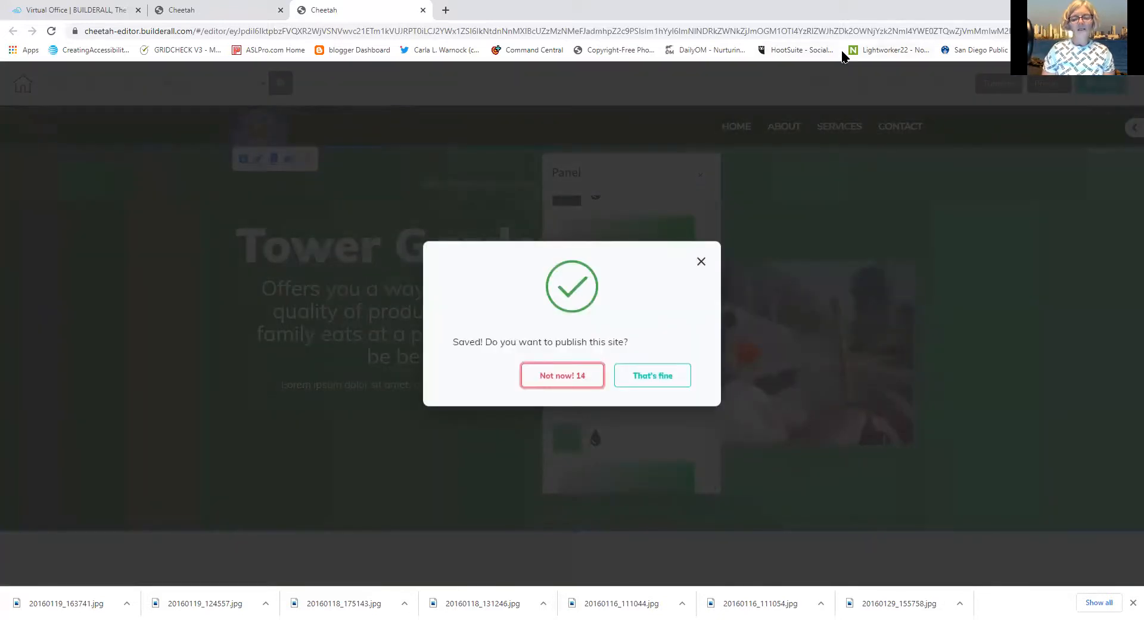
{"action": "left_click", "coordinate": [582, 378]}
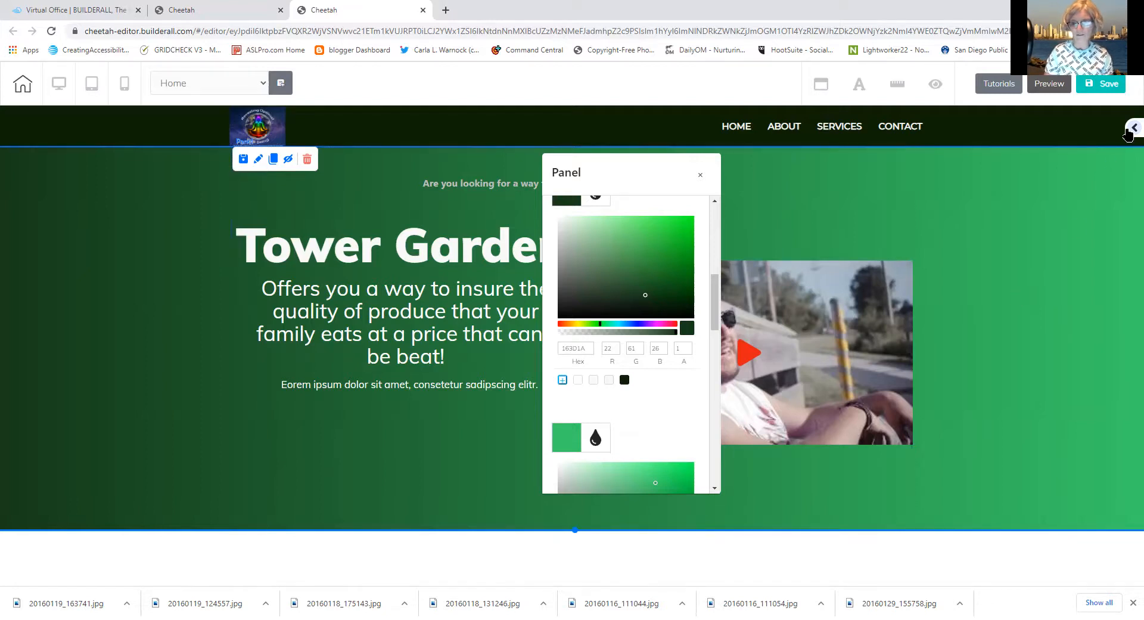
Close the hero Panel settings and browse the ready-made 1st Fold panel templates
{"action": "left_click", "coordinate": [1127, 133]}
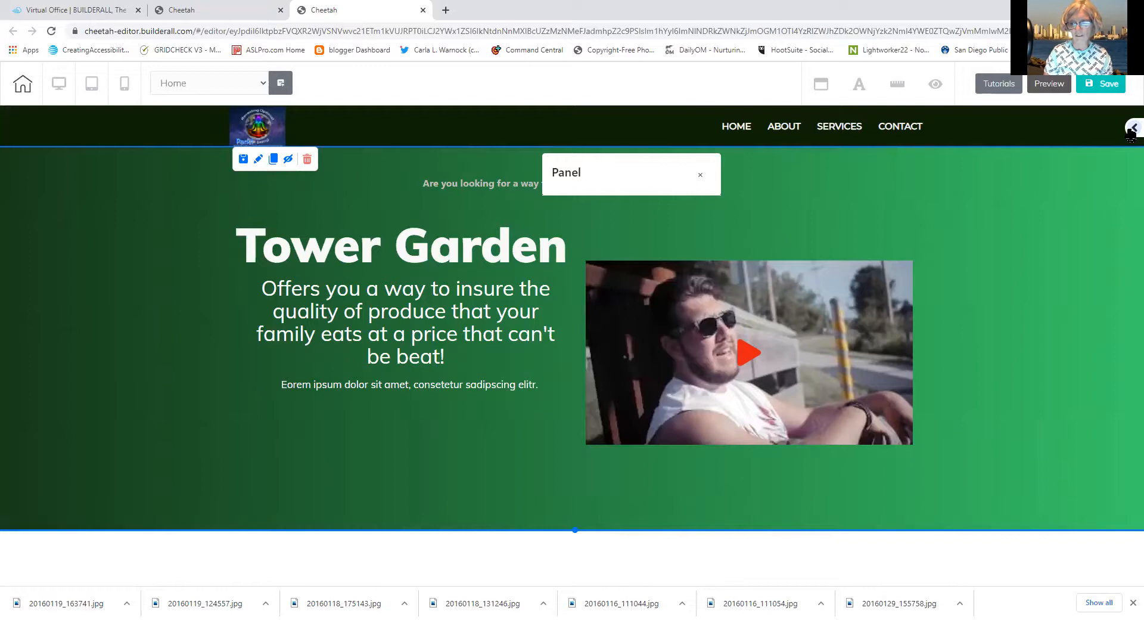
{"action": "left_click", "coordinate": [1131, 130]}
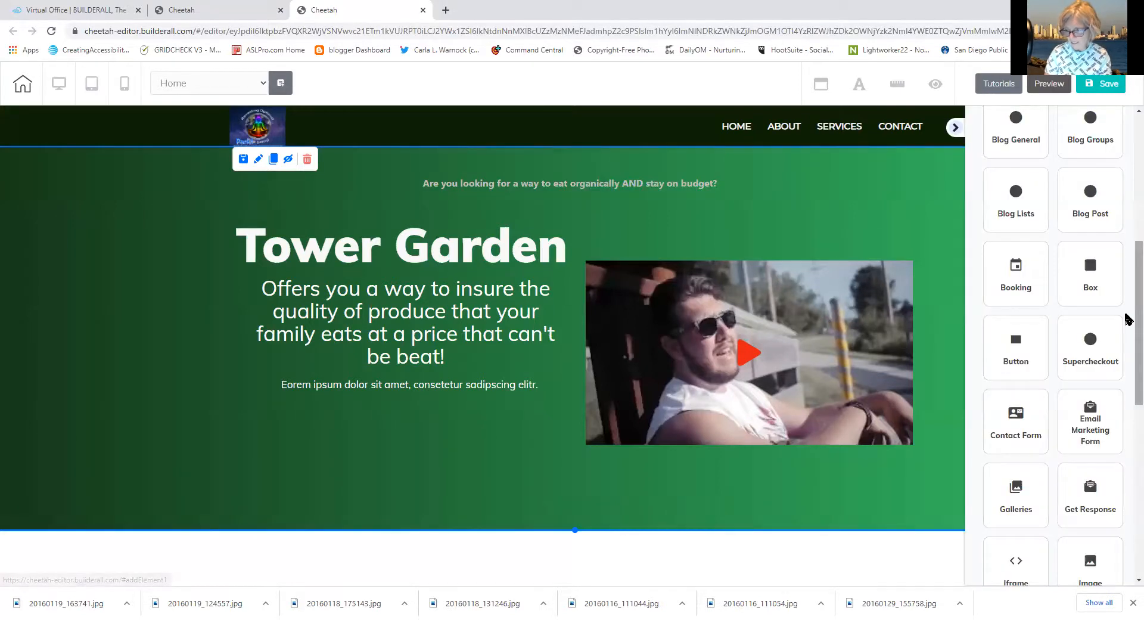
{"action": "scroll", "coordinate": [1128, 321], "scroll_direction": "down", "scroll_amount": 5}
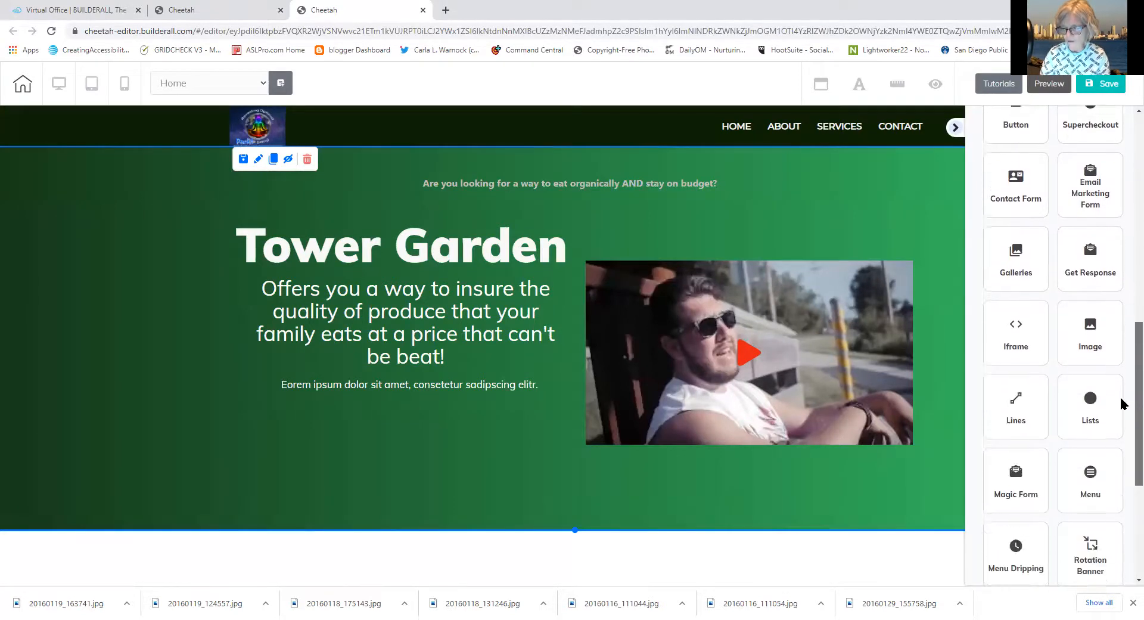
{"action": "scroll", "coordinate": [1118, 415], "scroll_direction": "down", "scroll_amount": 4}
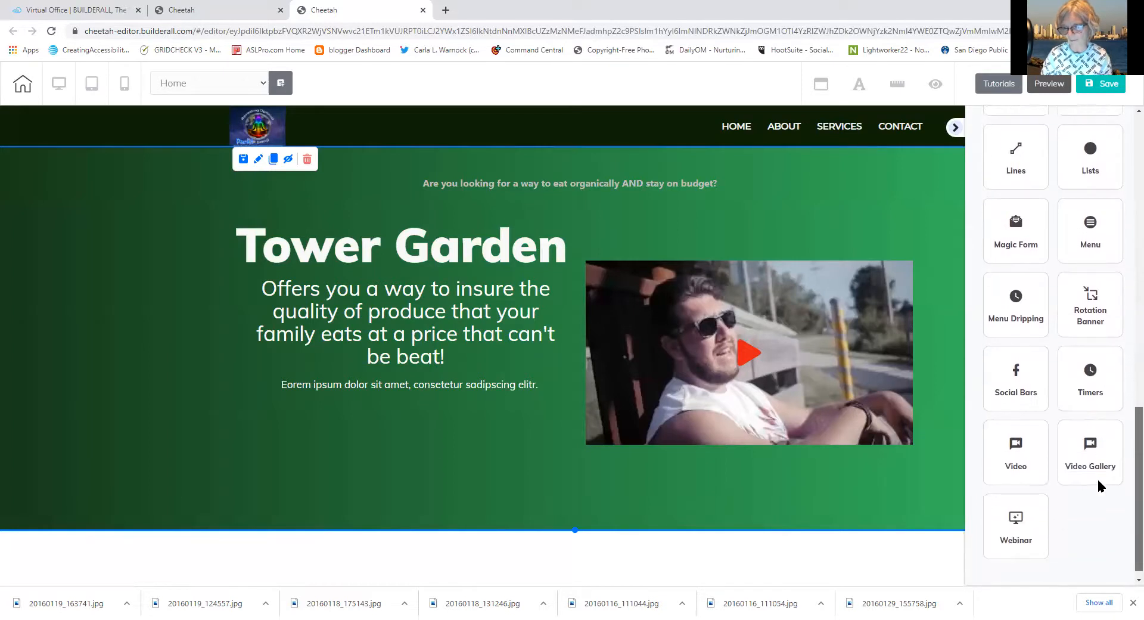
{"action": "scroll", "coordinate": [1098, 479], "scroll_direction": "up", "scroll_amount": 10}
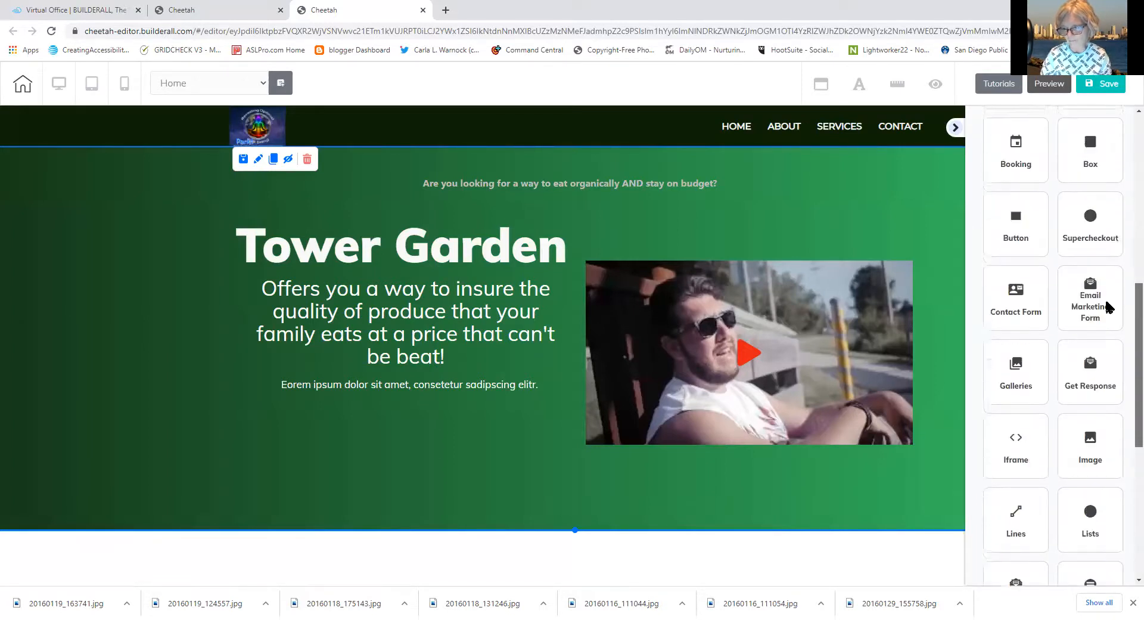
{"action": "left_click", "coordinate": [1003, 179]}
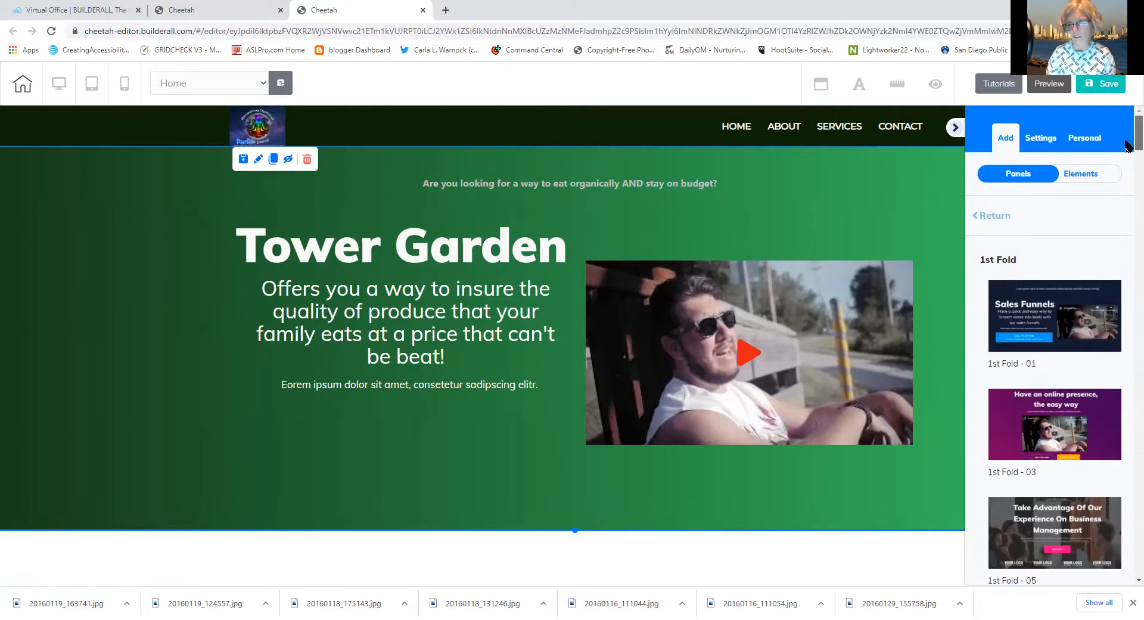
{"action": "scroll", "coordinate": [1128, 146], "scroll_direction": "down", "scroll_amount": 5}
{"action": "scroll", "coordinate": [1128, 143], "scroll_direction": "up", "scroll_amount": 5}
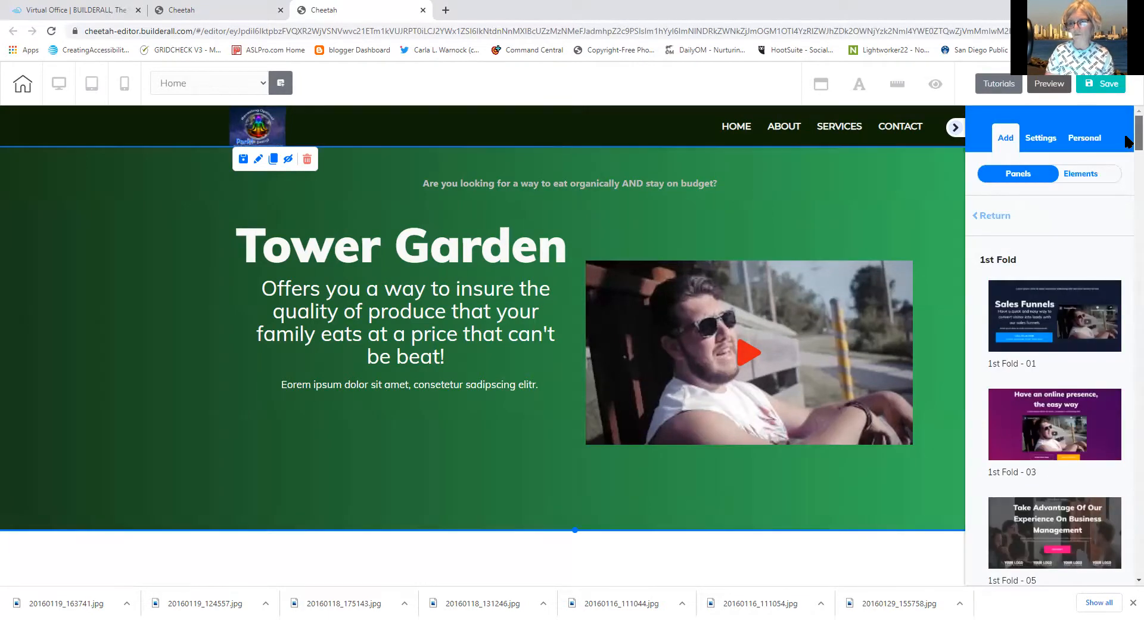
From the Footer panel category, add the Footers - 10 template below the hero
{"action": "left_click", "coordinate": [991, 215]}
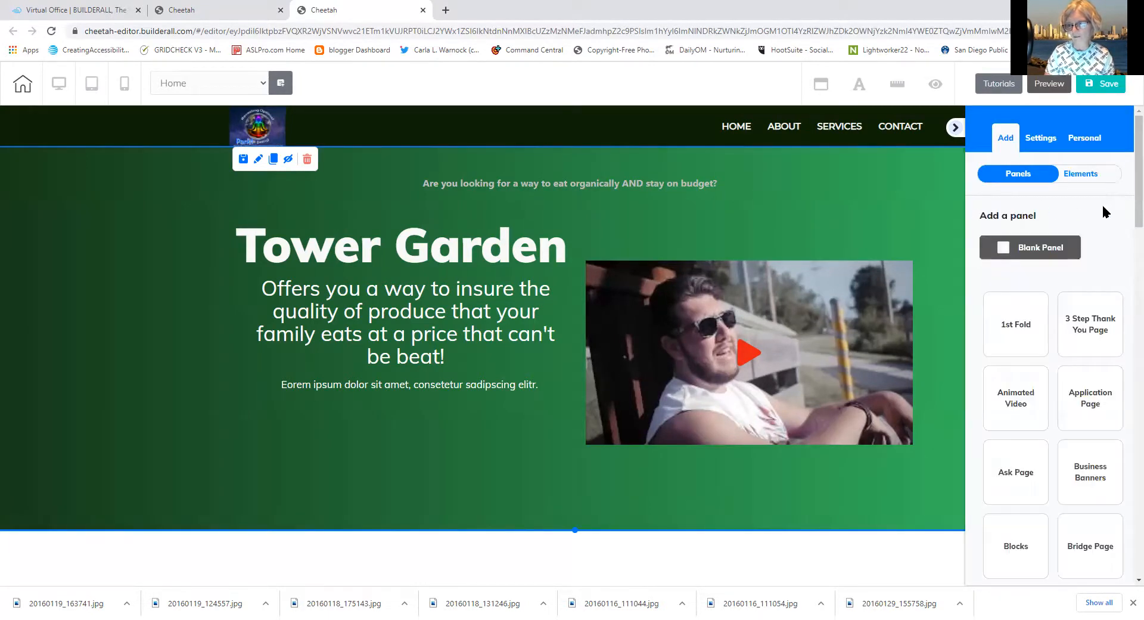
{"action": "left_click_drag", "start_coordinate": [1129, 204], "coordinate": [1126, 370]}
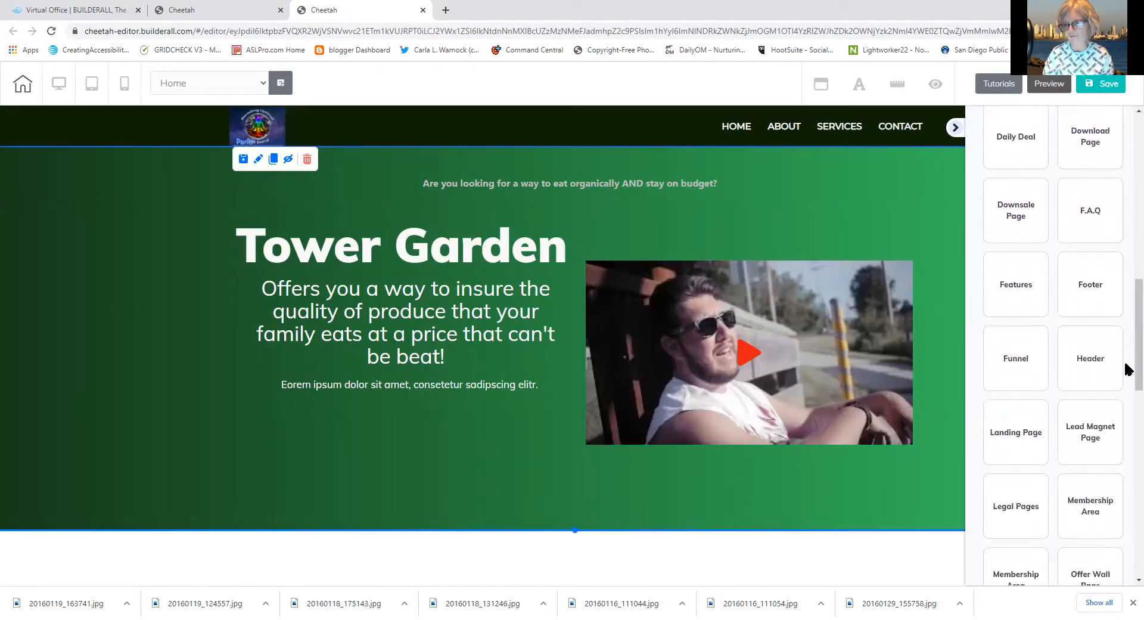
{"action": "left_click", "coordinate": [1106, 305]}
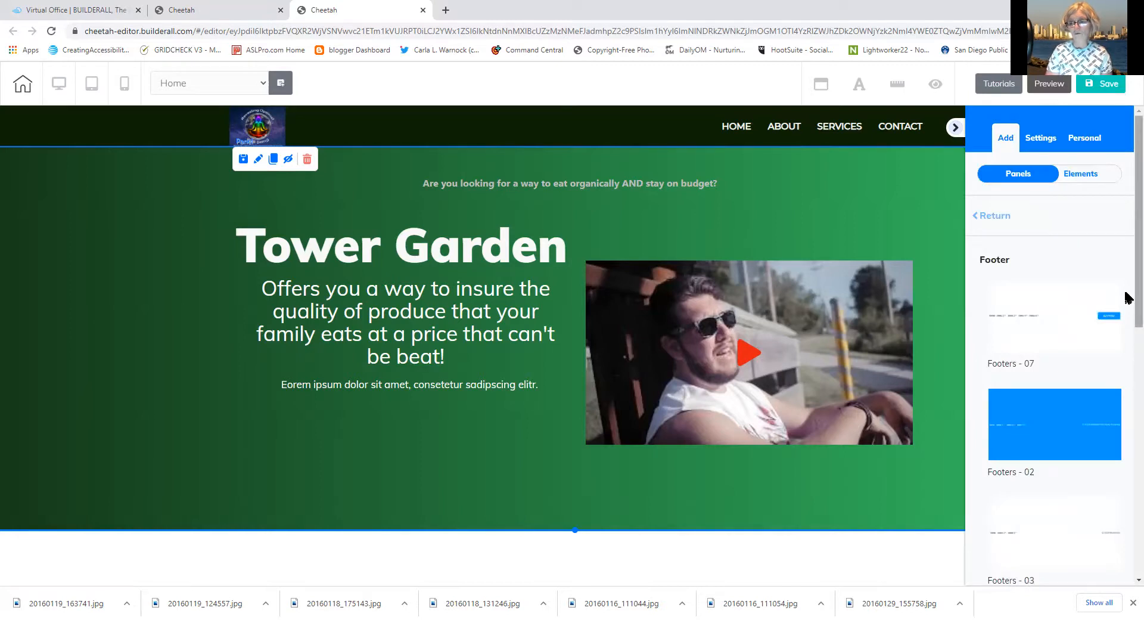
{"action": "left_click_drag", "start_coordinate": [1126, 296], "coordinate": [1121, 327]}
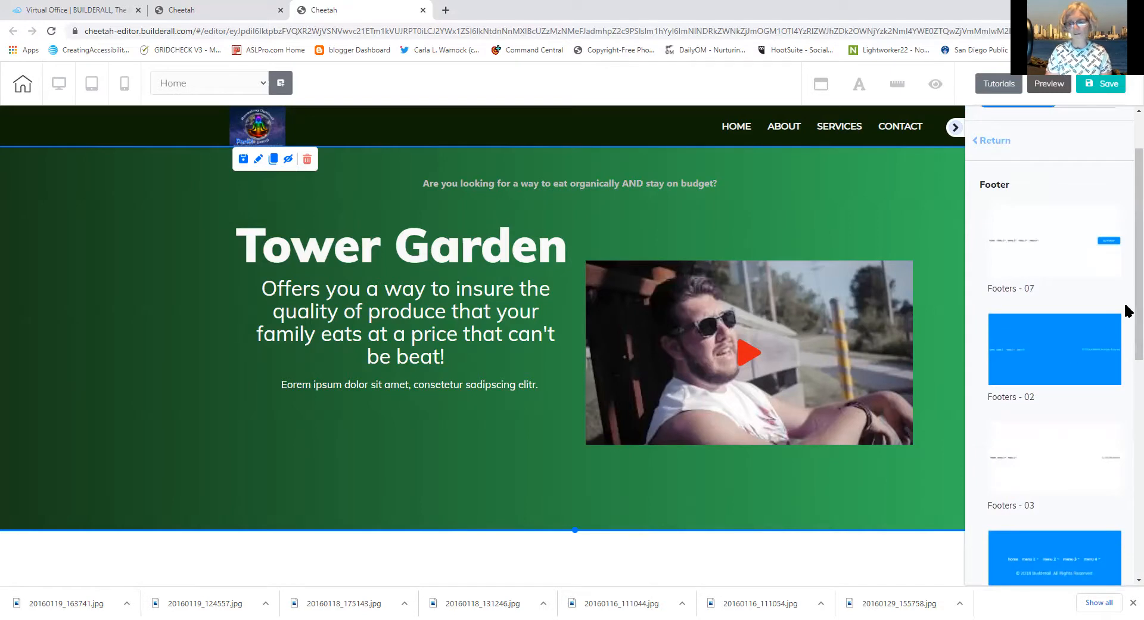
{"action": "left_click_drag", "start_coordinate": [1126, 311], "coordinate": [1123, 489]}
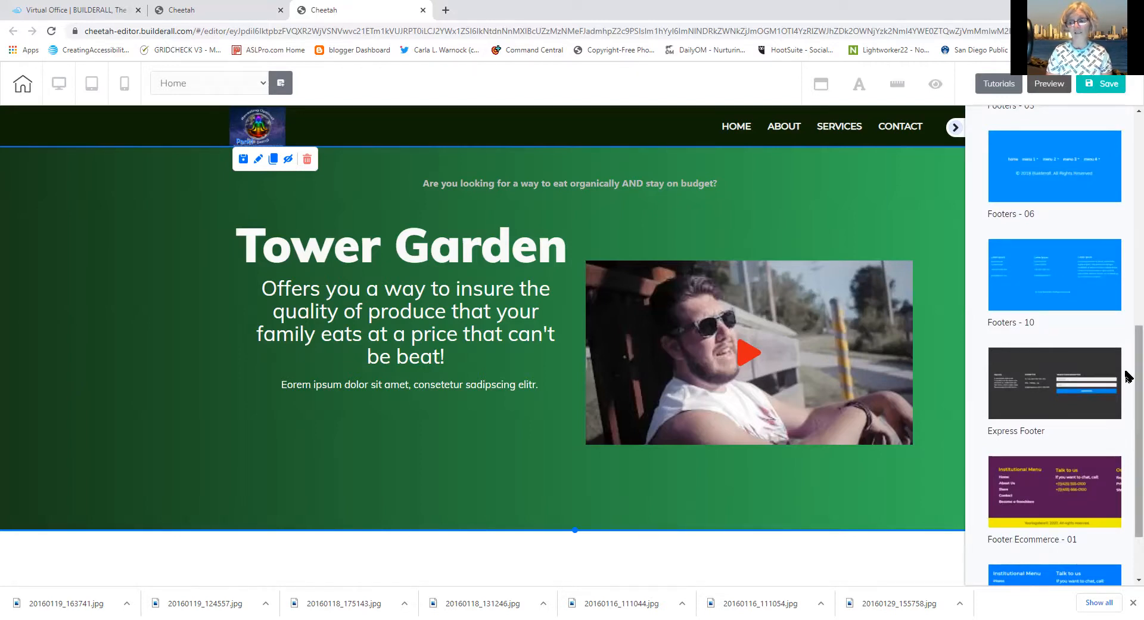
{"action": "scroll", "coordinate": [1126, 390], "scroll_direction": "down", "scroll_amount": 2}
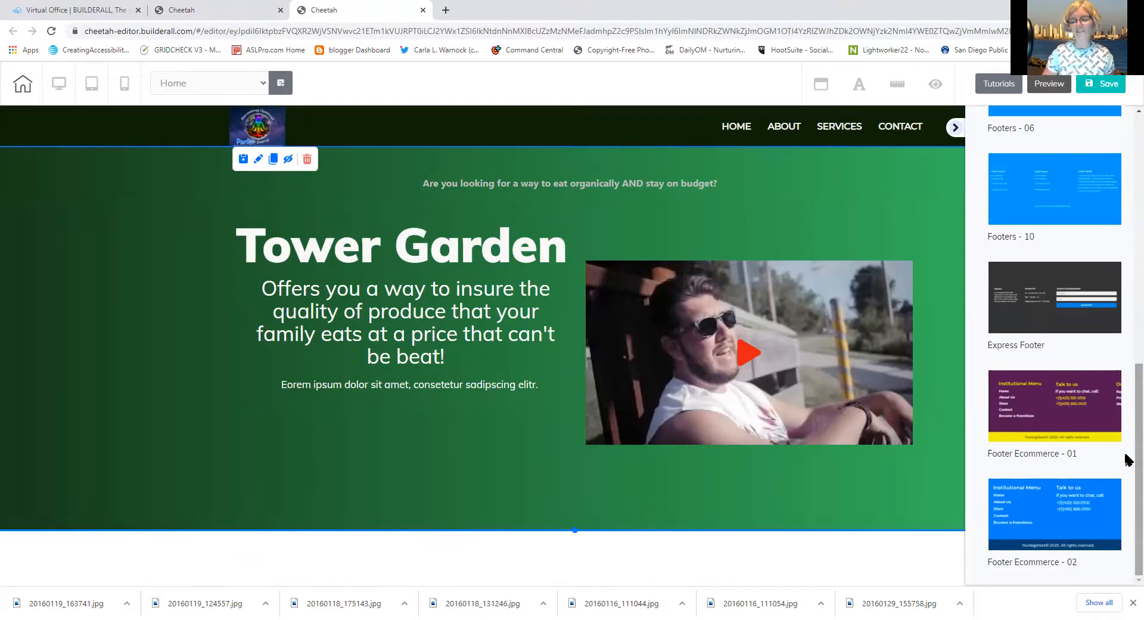
{"action": "scroll", "coordinate": [1128, 417], "scroll_direction": "up", "scroll_amount": 2}
{"action": "scroll", "coordinate": [1128, 405], "scroll_direction": "up", "scroll_amount": 2}
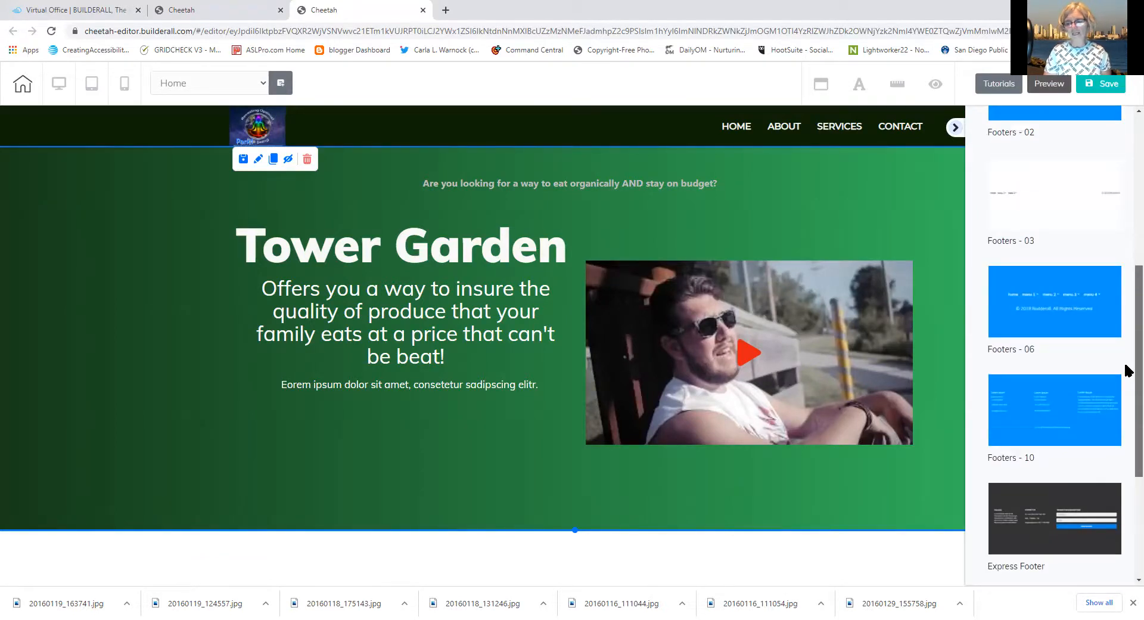
{"action": "scroll", "coordinate": [1125, 351], "scroll_direction": "up", "scroll_amount": 2}
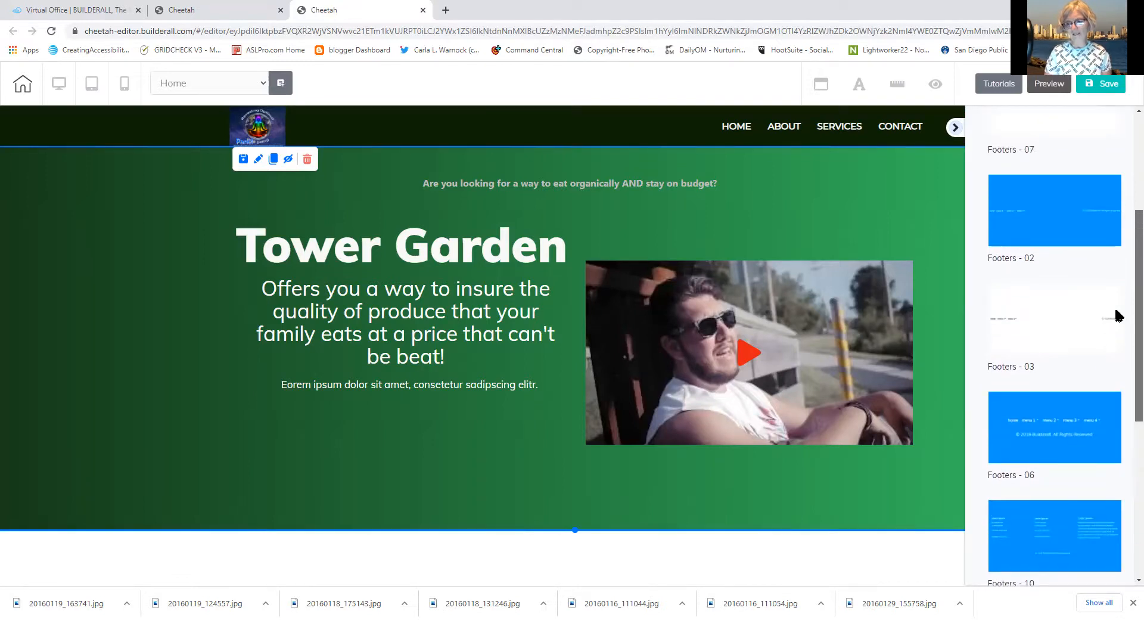
{"action": "scroll", "coordinate": [1116, 357], "scroll_direction": "down", "scroll_amount": 3}
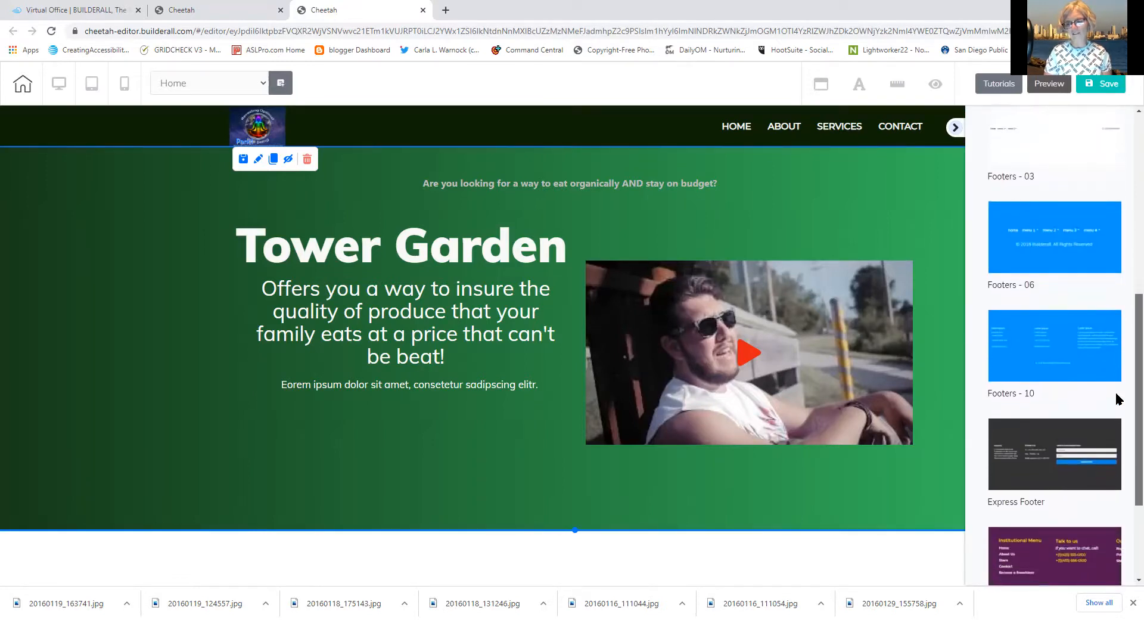
{"action": "scroll", "coordinate": [1108, 357], "scroll_direction": "up", "scroll_amount": 2}
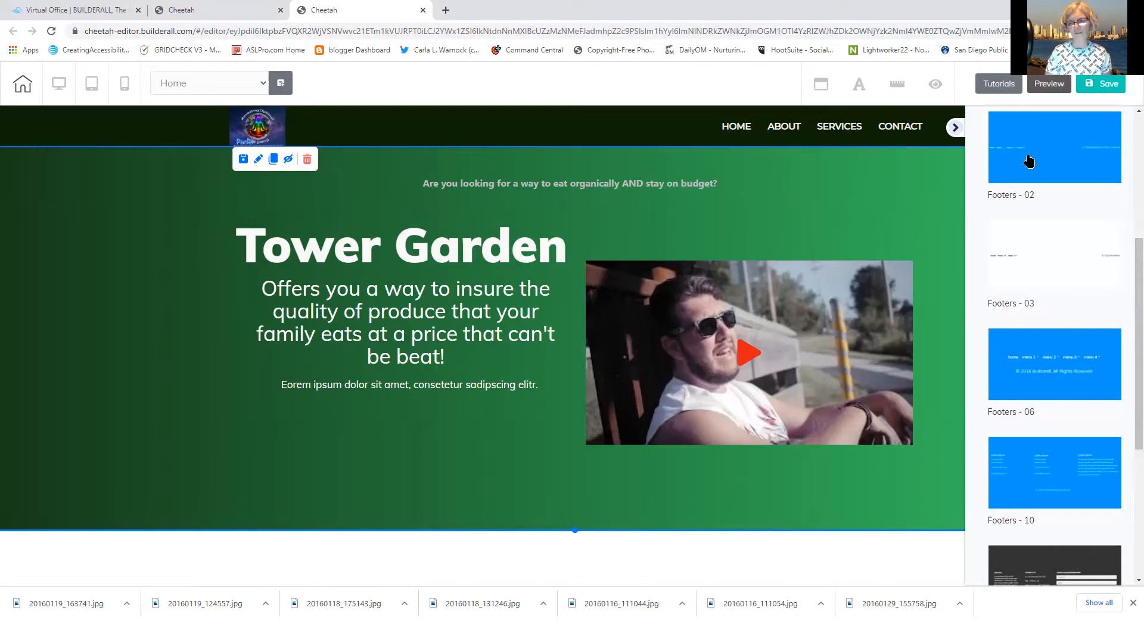
{"action": "left_click", "coordinate": [1011, 474]}
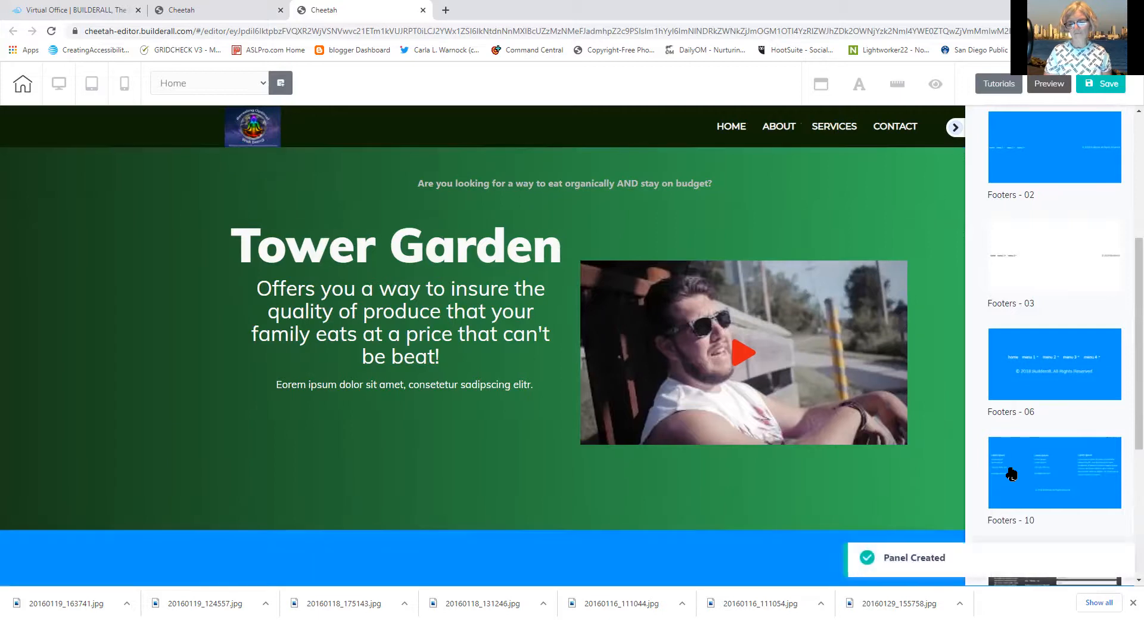
Collapse the template sidebar and scroll down to the footer's Lorem Ipsum contact text
{"action": "left_click", "coordinate": [955, 127]}
{"action": "scroll", "coordinate": [1128, 295], "scroll_direction": "down", "scroll_amount": 5}
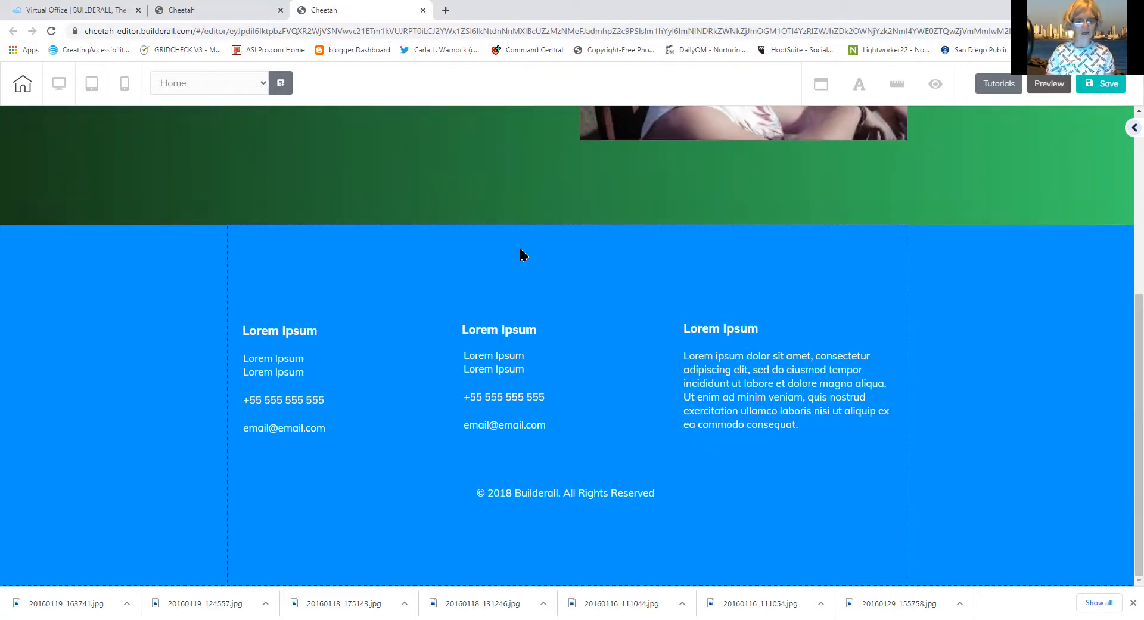
{"action": "double_click", "coordinate": [283, 401]}
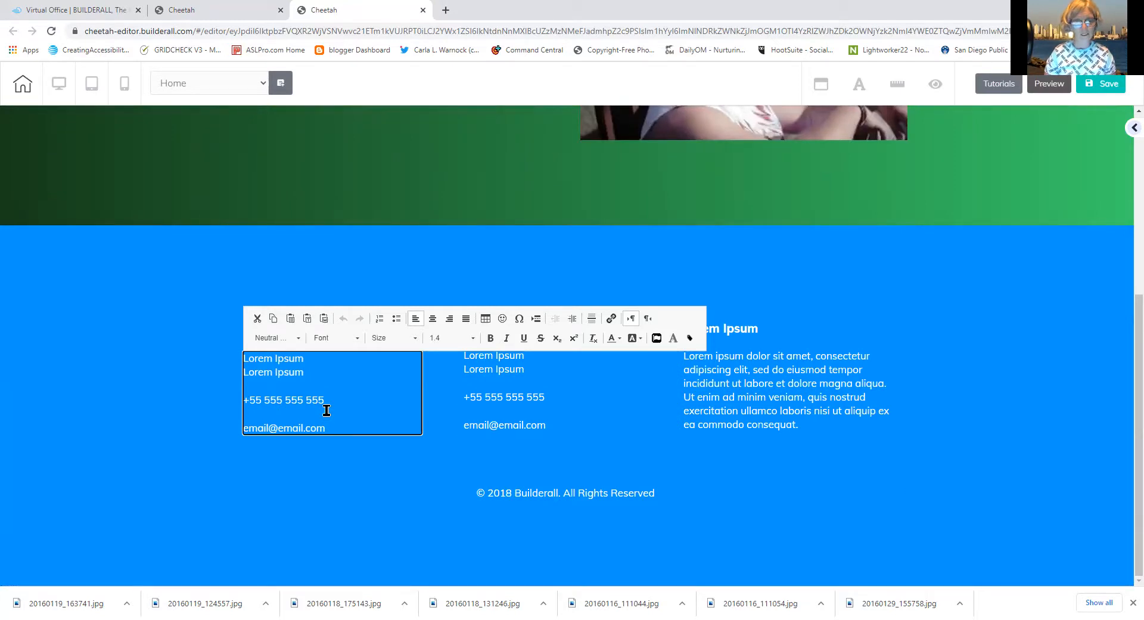
{"action": "left_click", "coordinate": [308, 502]}
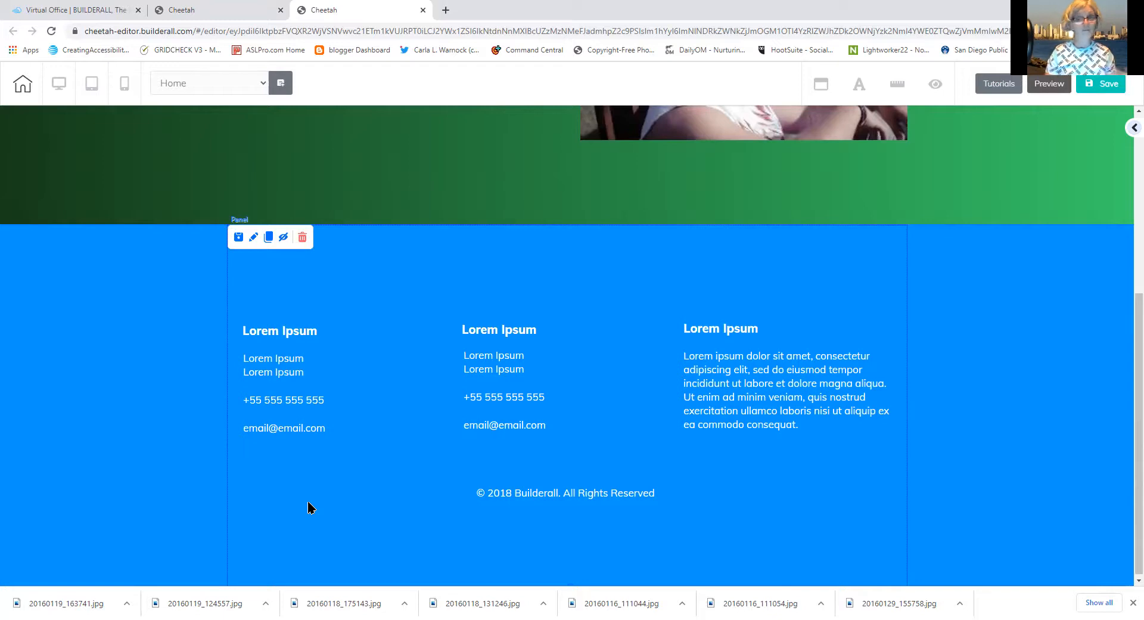
Set the footer background to dark green 0D2205 and drag its bottom edge up to shorten it
{"action": "left_click", "coordinate": [253, 238]}
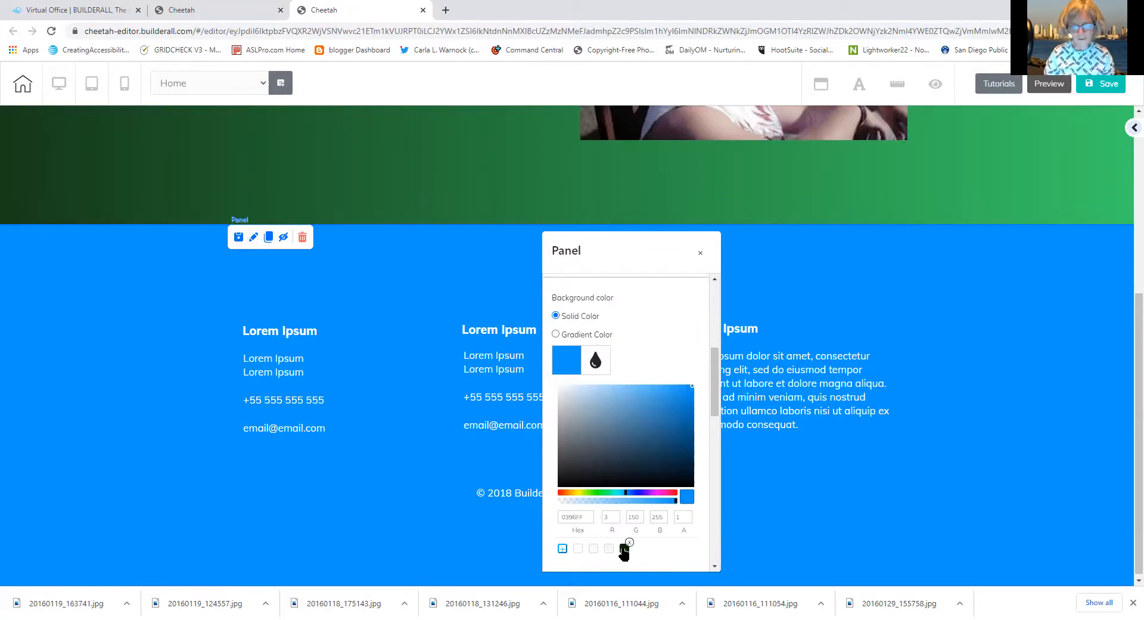
{"action": "left_click", "coordinate": [624, 548]}
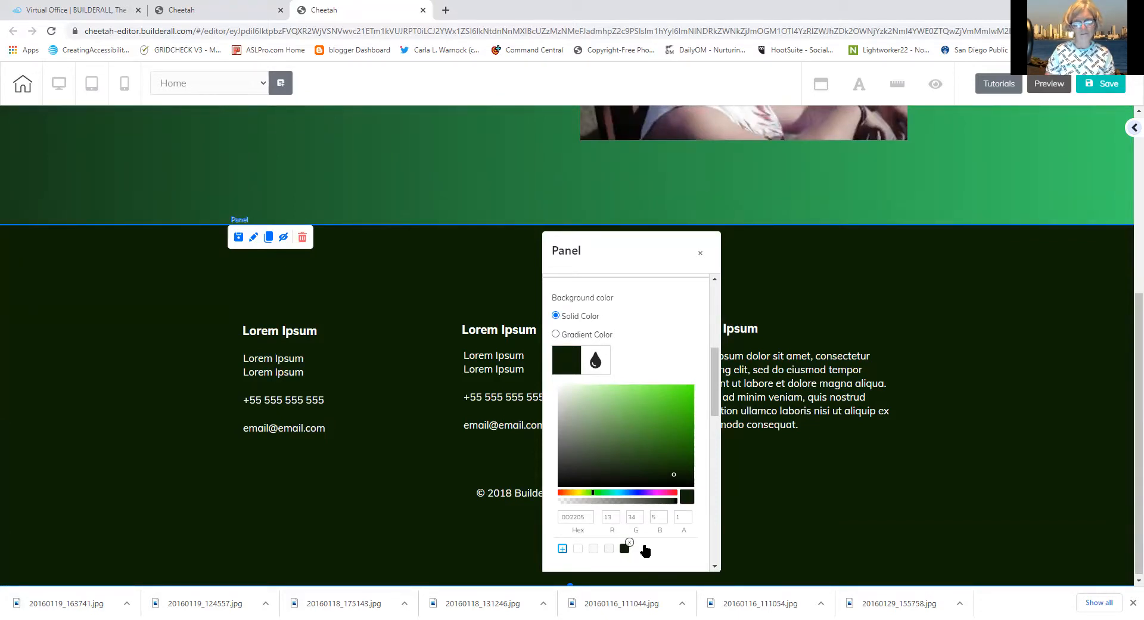
{"action": "left_click", "coordinate": [968, 511]}
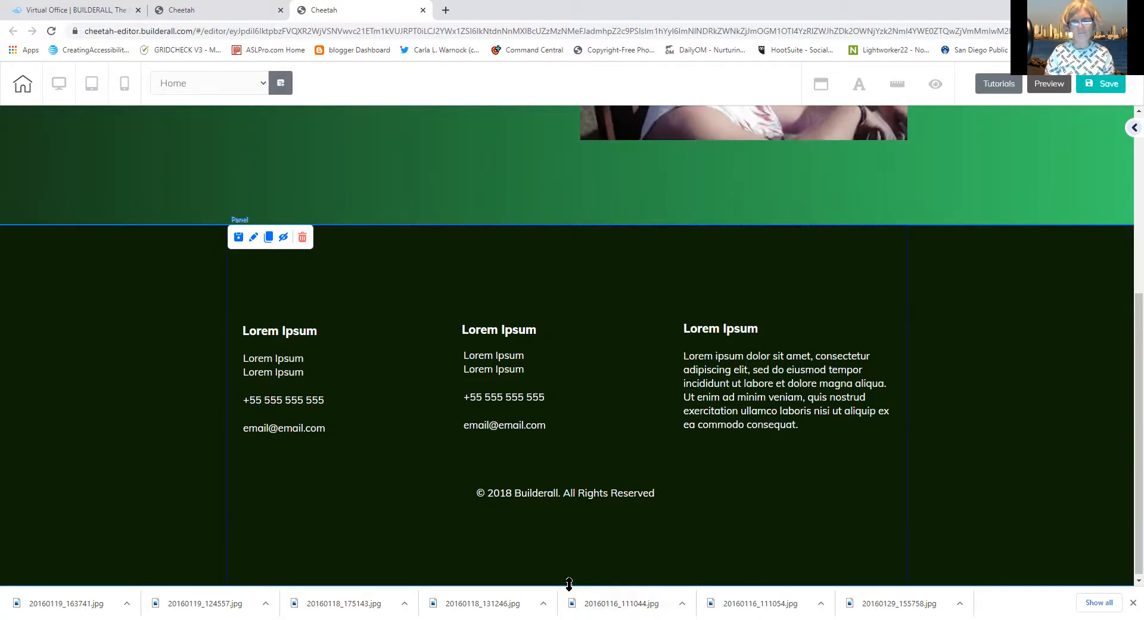
{"action": "left_click_drag", "start_coordinate": [569, 581], "coordinate": [556, 513]}
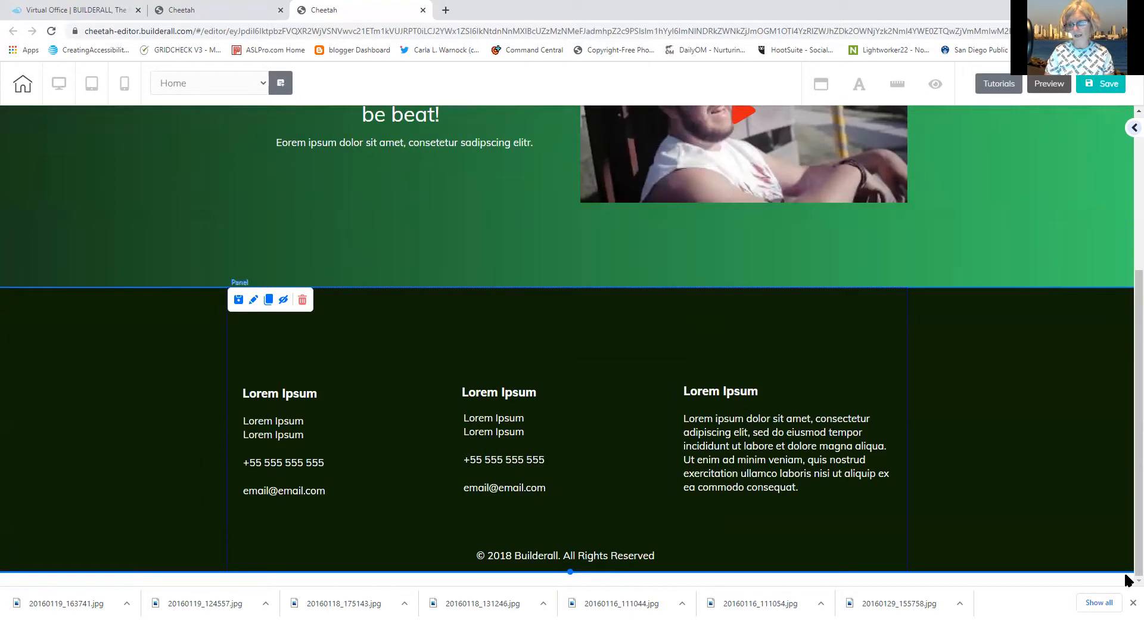
Adjust the footer panel's Height slider to exactly 464, then close the panel settings
{"action": "left_click", "coordinate": [253, 308]}
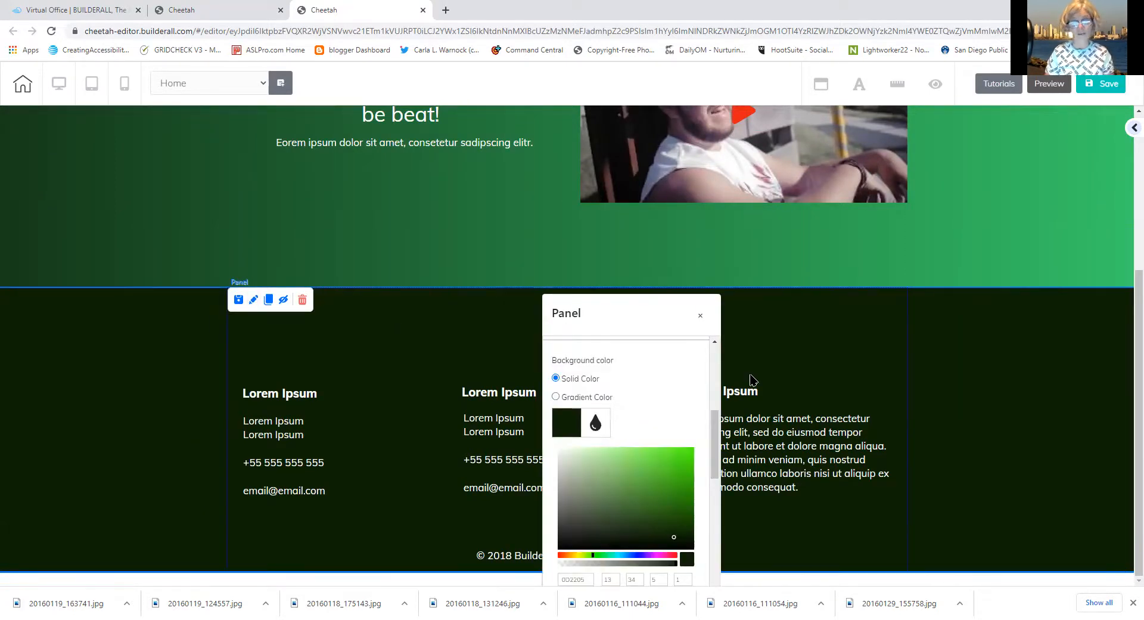
{"action": "left_click_drag", "start_coordinate": [713, 448], "coordinate": [706, 372]}
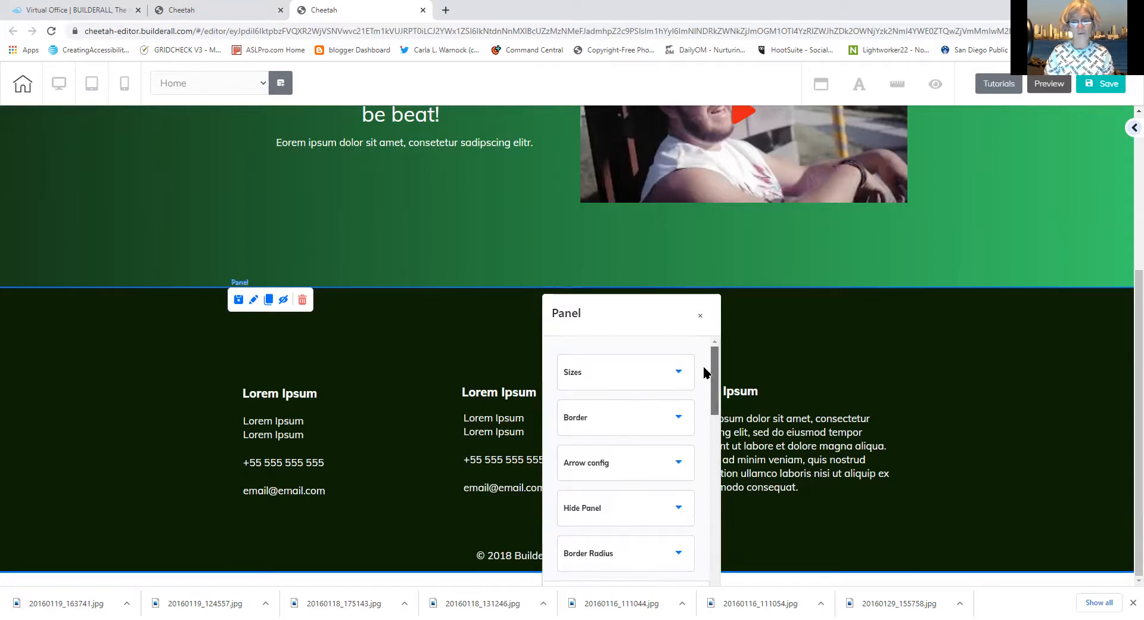
{"action": "left_click", "coordinate": [633, 377]}
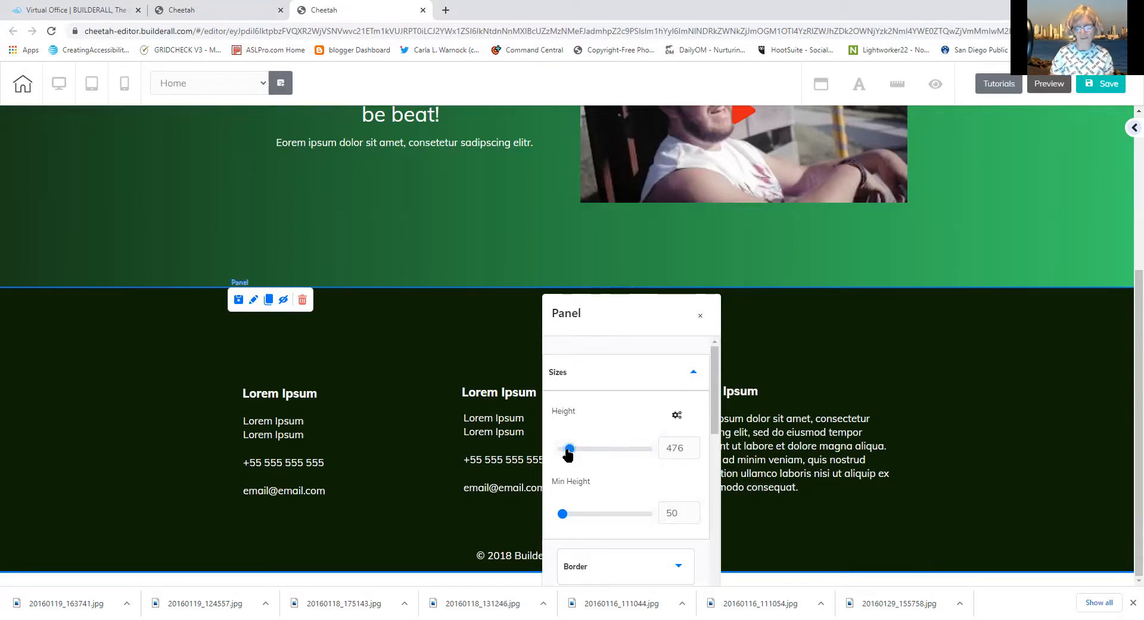
{"action": "key", "text": "Right"}
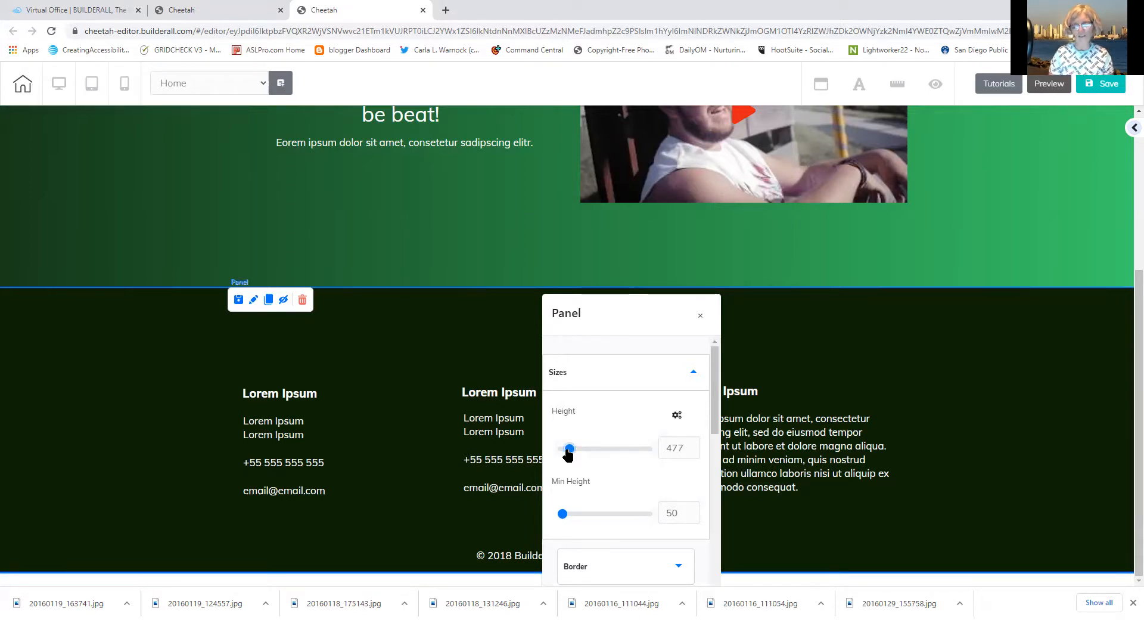
{"action": "key", "text": "Right"}
{"action": "key", "text": "Right"}
{"action": "key", "text": "Right"}
{"action": "key", "text": "Right"}
{"action": "key", "text": "Right"}
{"action": "key", "text": "Right"}
{"action": "key", "text": "Right"}
{"action": "key", "text": "Right"}
{"action": "key", "text": "Right"}
{"action": "key", "text": "Right"}
{"action": "key", "text": "Right"}
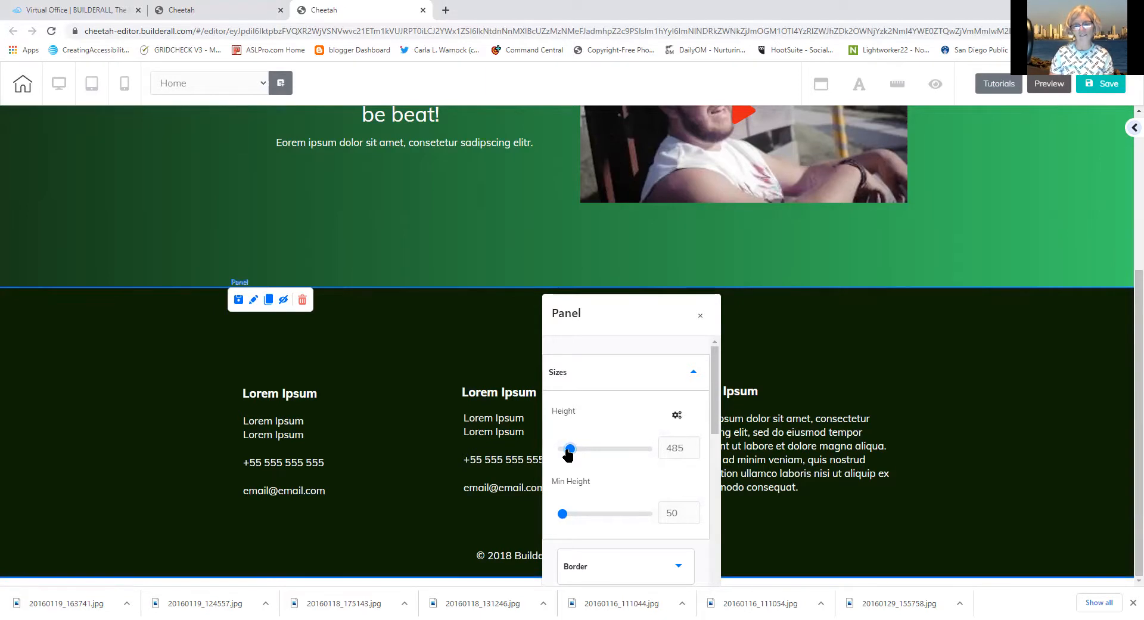
{"action": "key", "text": "Right"}
{"action": "key", "text": "Right"}
{"action": "key", "text": "Right"}
{"action": "key", "text": "Right"}
{"action": "key", "text": "Right"}
{"action": "key", "text": "Right"}
{"action": "key", "text": "Right"}
{"action": "key", "text": "Right"}
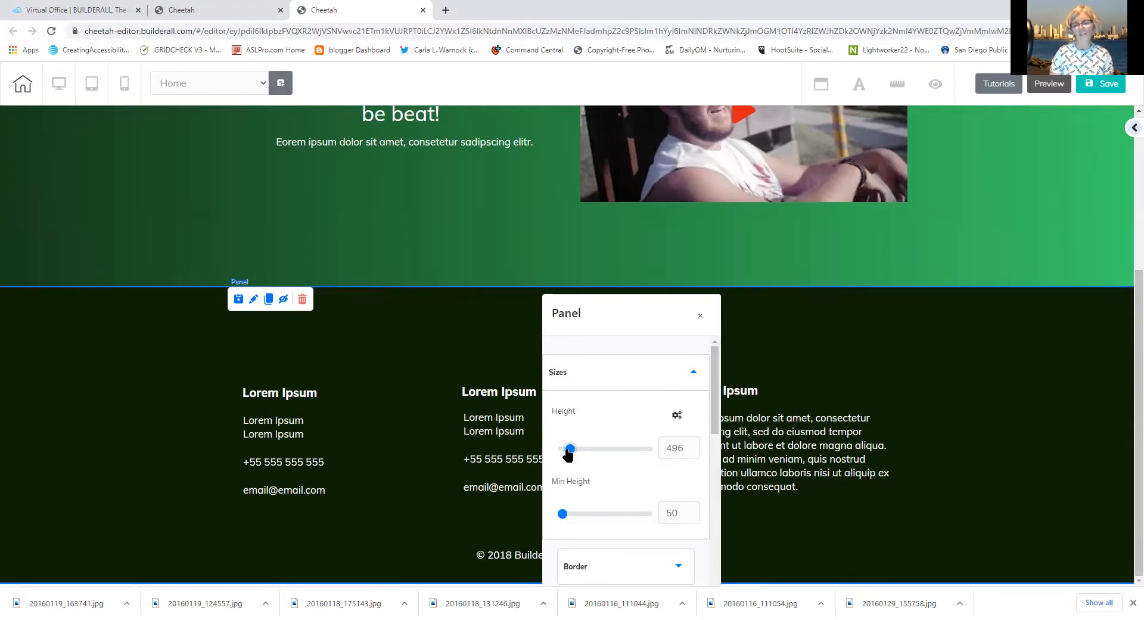
{"action": "key", "text": "Left"}
{"action": "key", "text": "Left"}
{"action": "key", "text": "Left"}
{"action": "key", "text": "Left"}
{"action": "key", "text": "Left"}
{"action": "key", "text": "Left"}
{"action": "key", "text": "Left"}
{"action": "key", "text": "Left"}
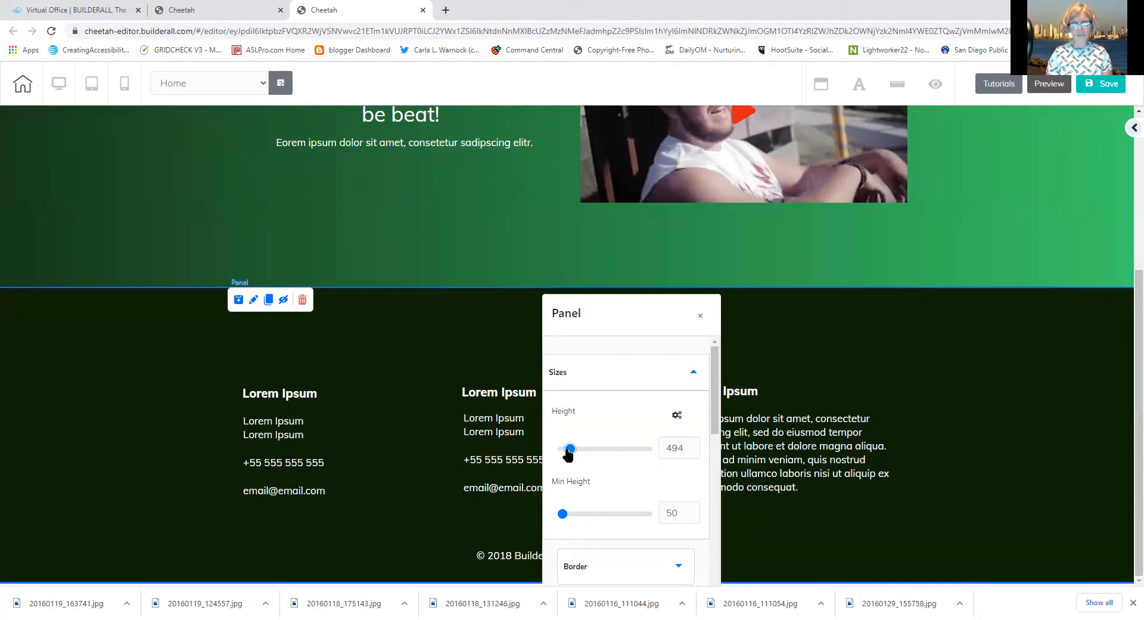
{"action": "key", "text": "Left"}
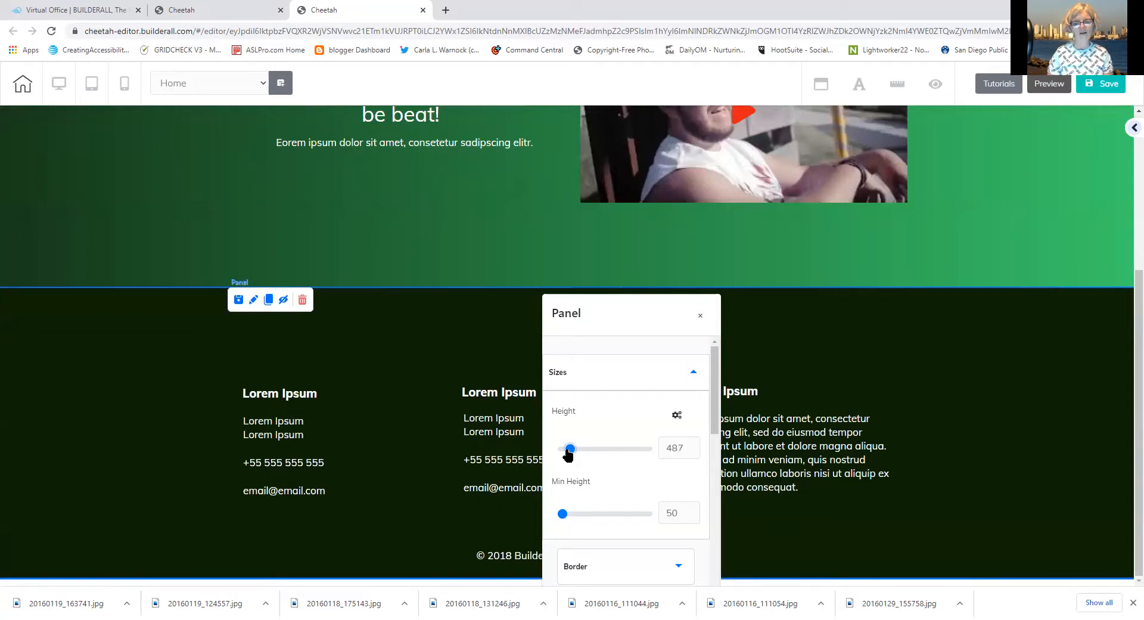
{"action": "key", "text": "Left"}
{"action": "key", "text": "Left"}
{"action": "key", "text": "Left"}
{"action": "key", "text": "Left"}
{"action": "key", "text": "Left"}
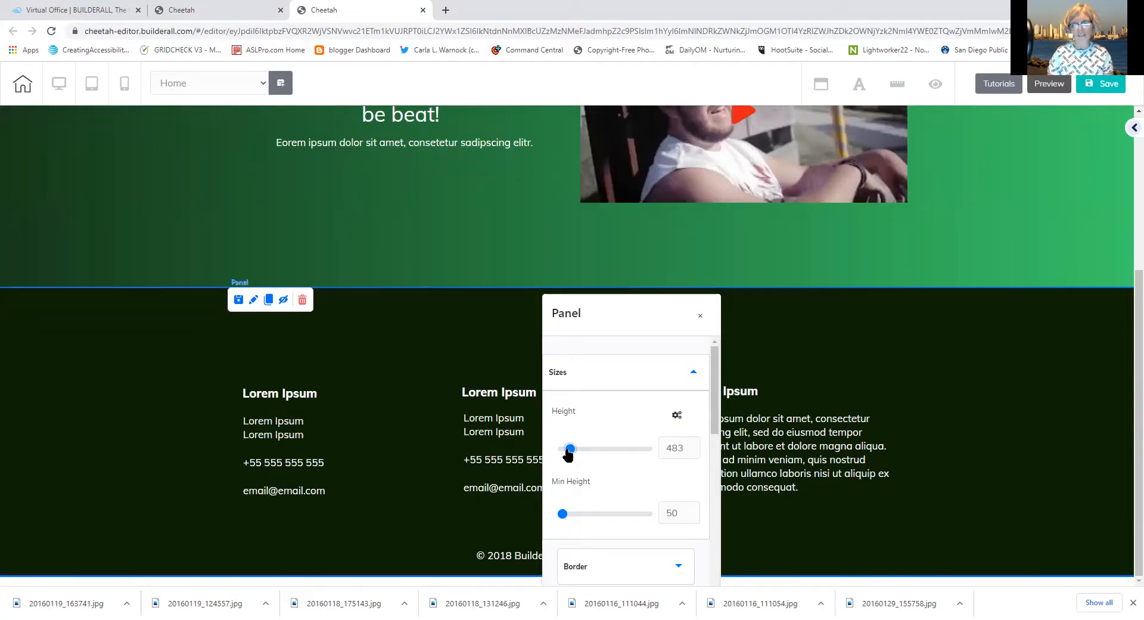
{"action": "key", "text": "Left"}
{"action": "key", "text": "Left"}
{"action": "key", "text": "Left"}
{"action": "key", "text": "Left"}
{"action": "key", "text": "Left"}
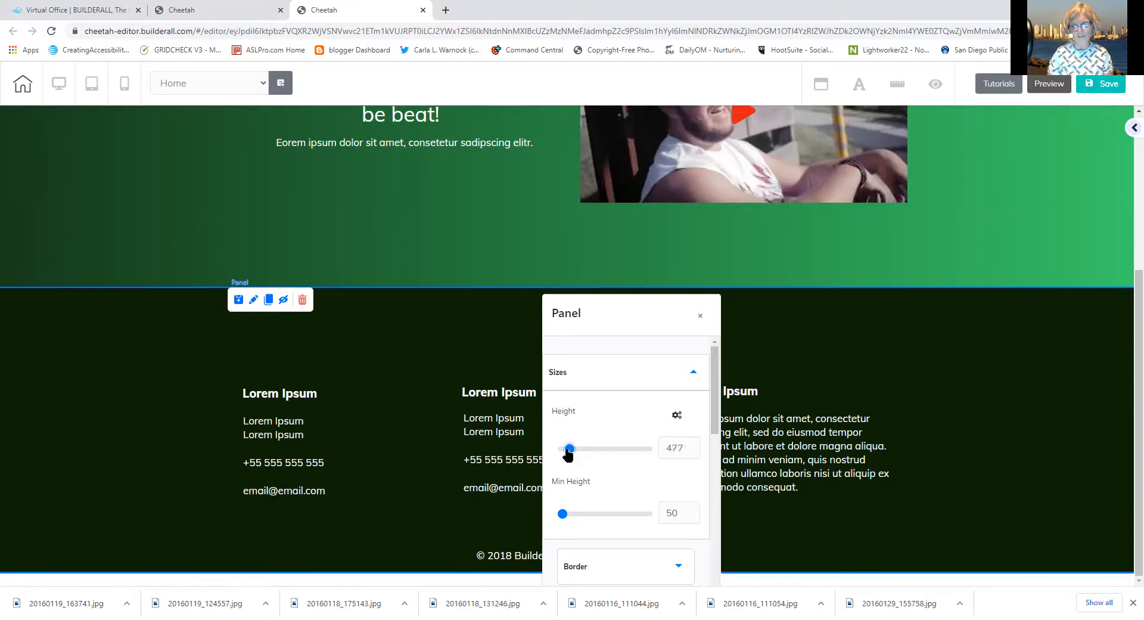
{"action": "key", "text": "Left"}
{"action": "key", "text": "Left"}
{"action": "key", "text": "Left"}
{"action": "key", "text": "Left"}
{"action": "key", "text": "Left"}
{"action": "key", "text": "Left"}
{"action": "key", "text": "Left"}
{"action": "key", "text": "Left"}
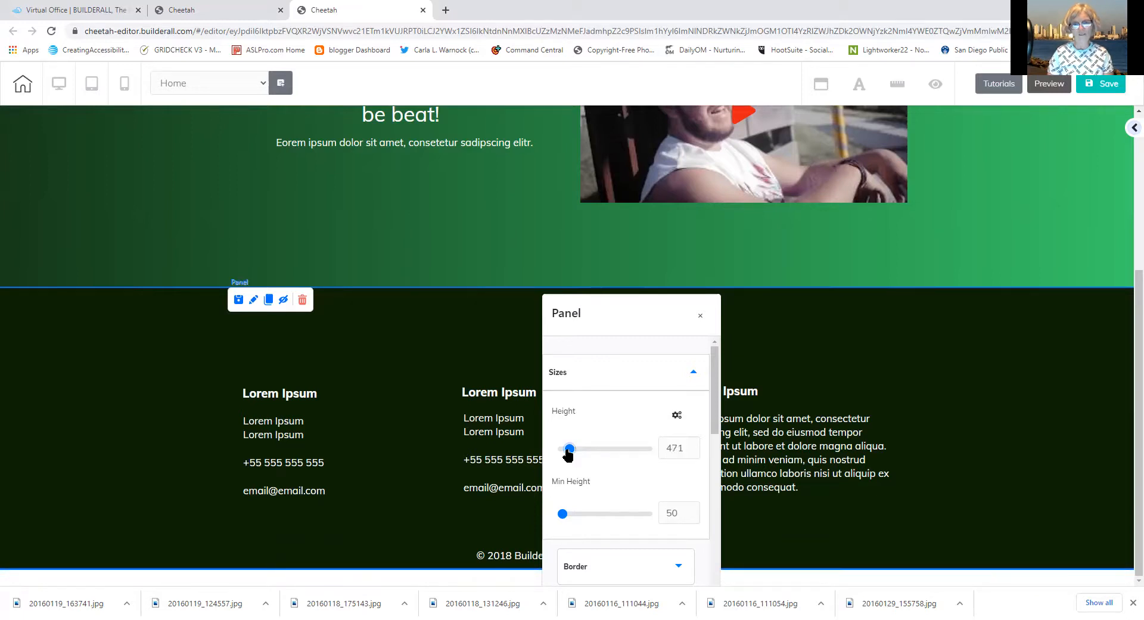
{"action": "key", "text": "Left"}
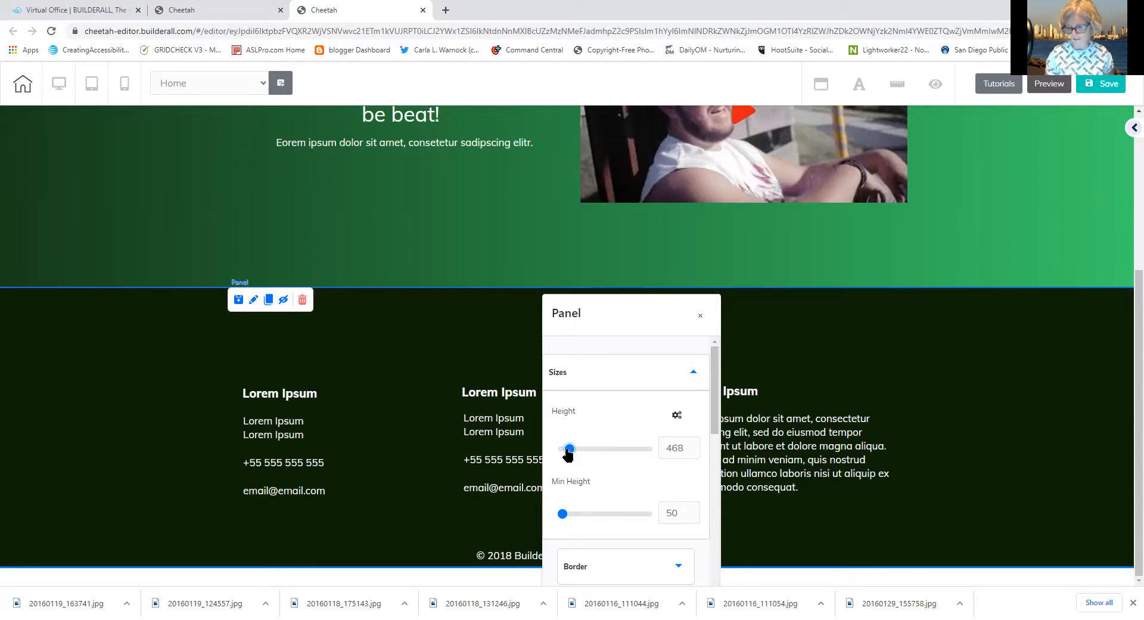
{"action": "key", "text": "Left"}
{"action": "key", "text": "Left"}
{"action": "key", "text": "Left"}
{"action": "key", "text": "Left"}
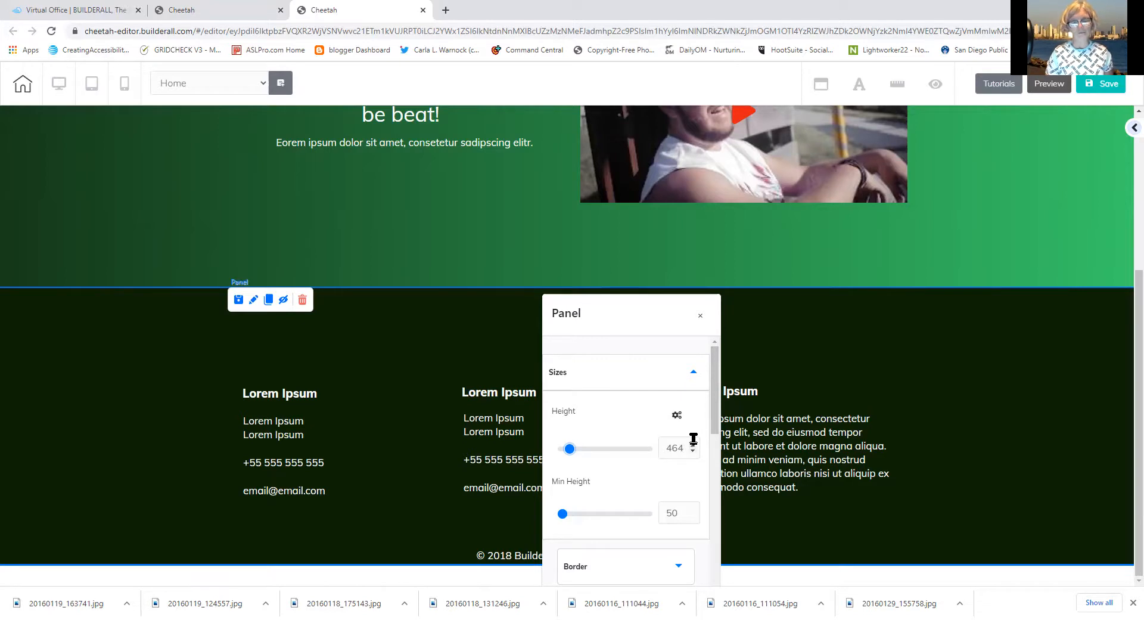
{"action": "left_click", "coordinate": [699, 316]}
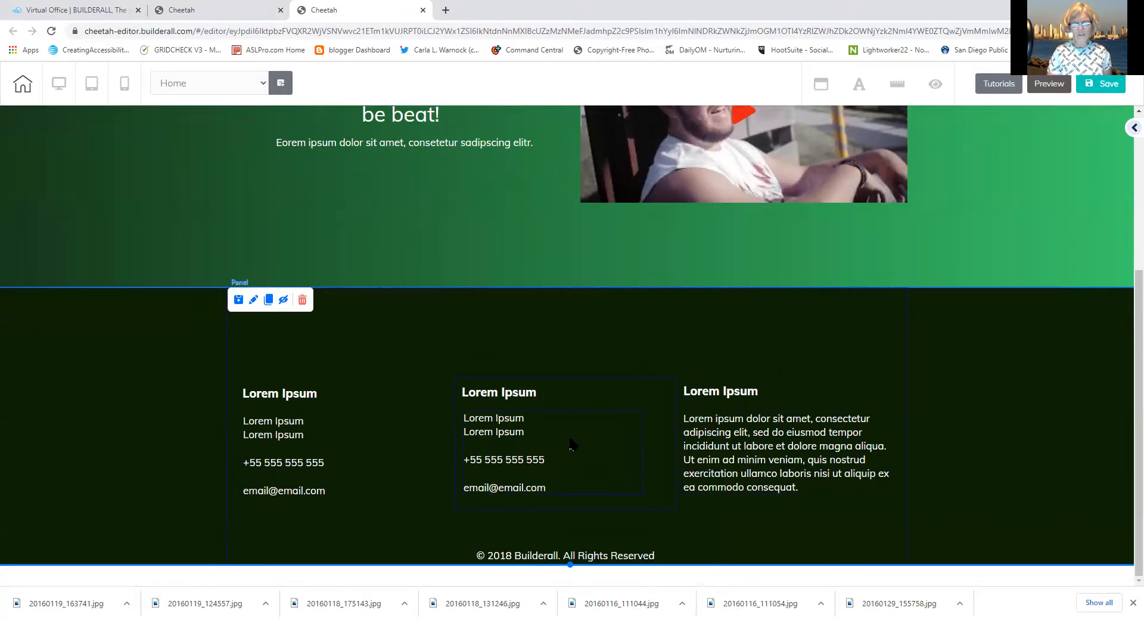
Rename the left footer column's heading to 'Tower Garden'
{"action": "left_click", "coordinate": [283, 398]}
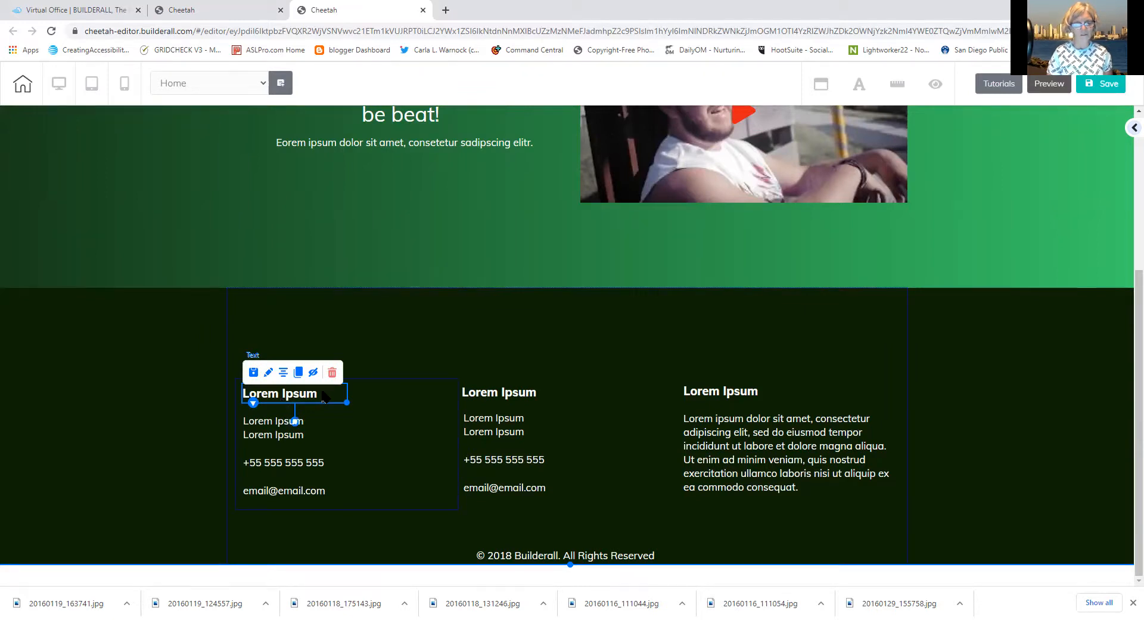
{"action": "double_click", "coordinate": [322, 394]}
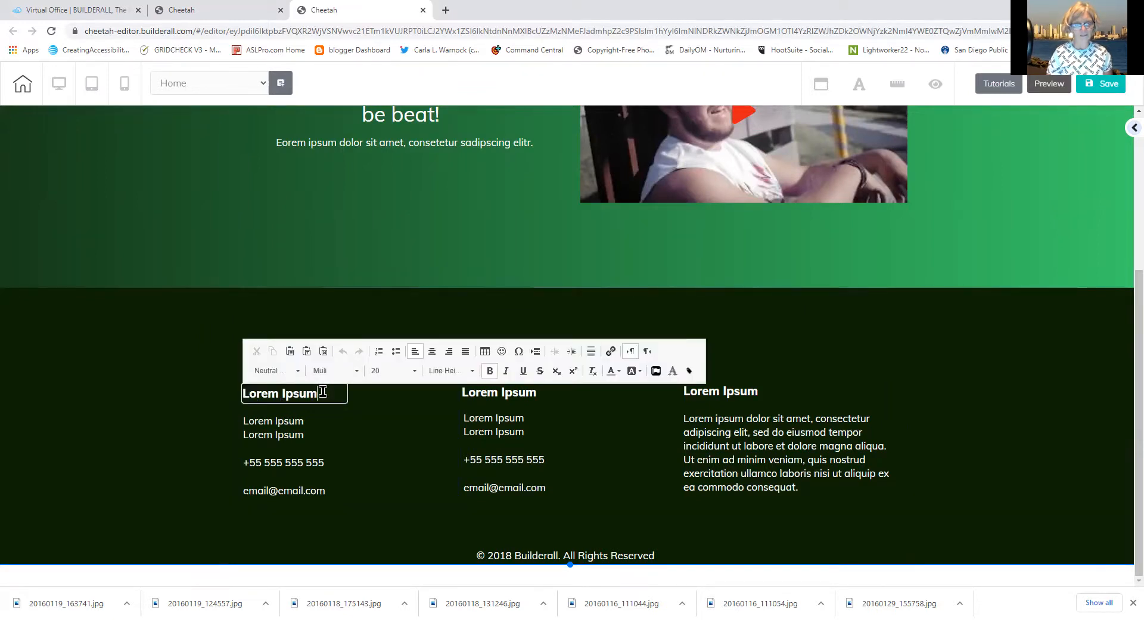
{"action": "left_click_drag", "start_coordinate": [322, 393], "coordinate": [184, 396]}
{"action": "type", "text": "Tower"}
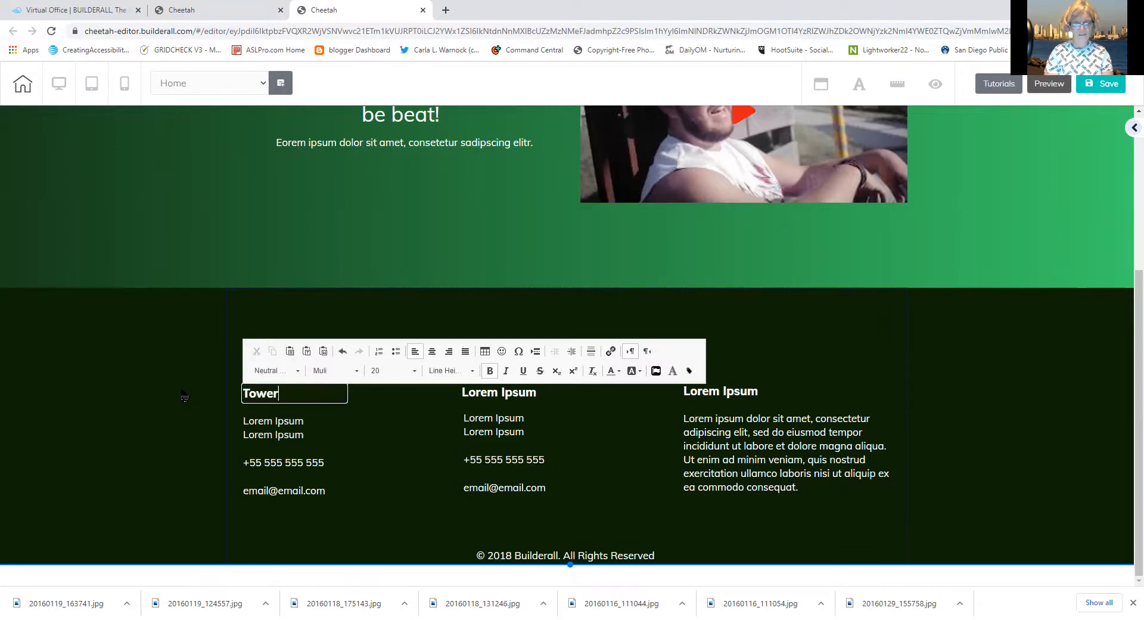
{"action": "type", "text": " Garden"}
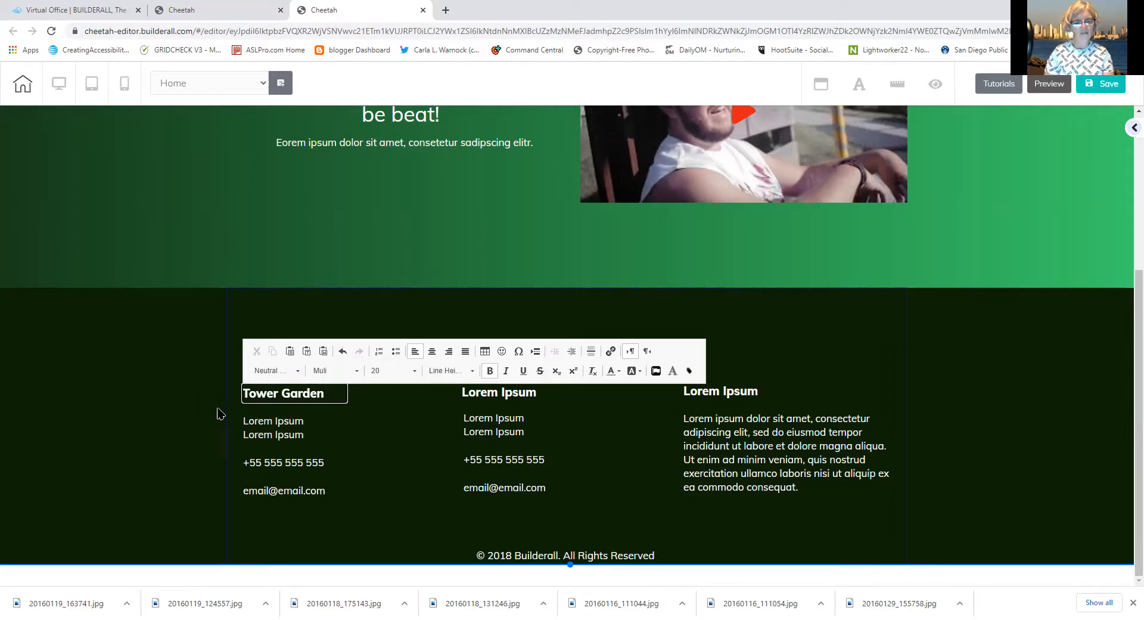
Replace the Lorem Ipsum lines below it with 'A healthy lifestyle is empowering'
{"action": "left_click", "coordinate": [255, 426]}
{"action": "left_click", "coordinate": [304, 434]}
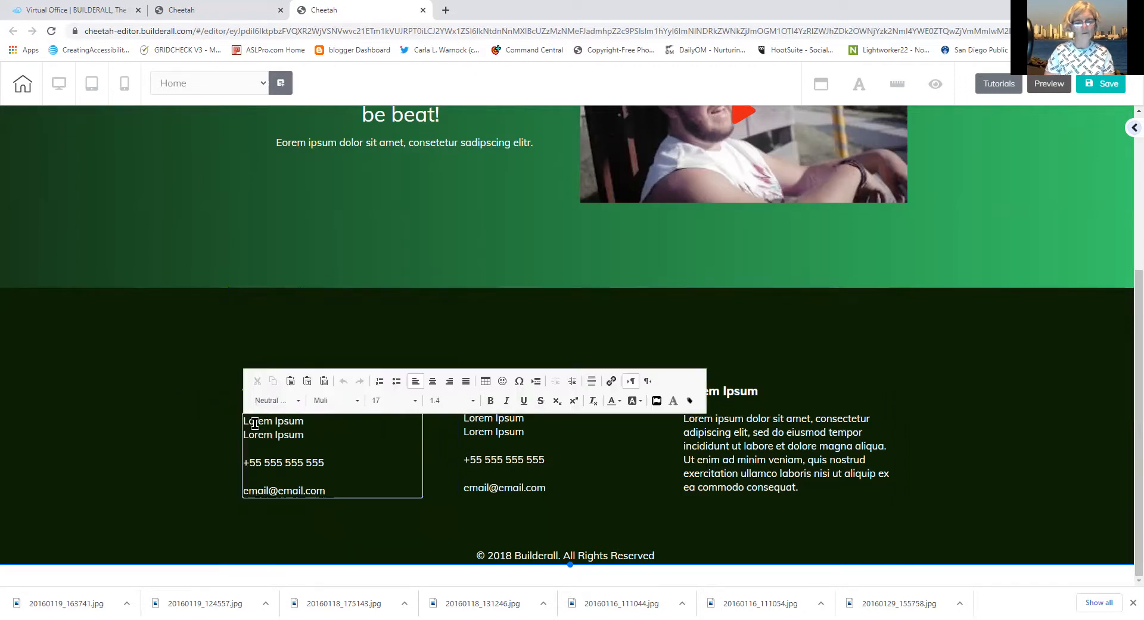
{"action": "left_click_drag", "start_coordinate": [304, 435], "coordinate": [221, 417]}
{"action": "key", "text": "Delete"}
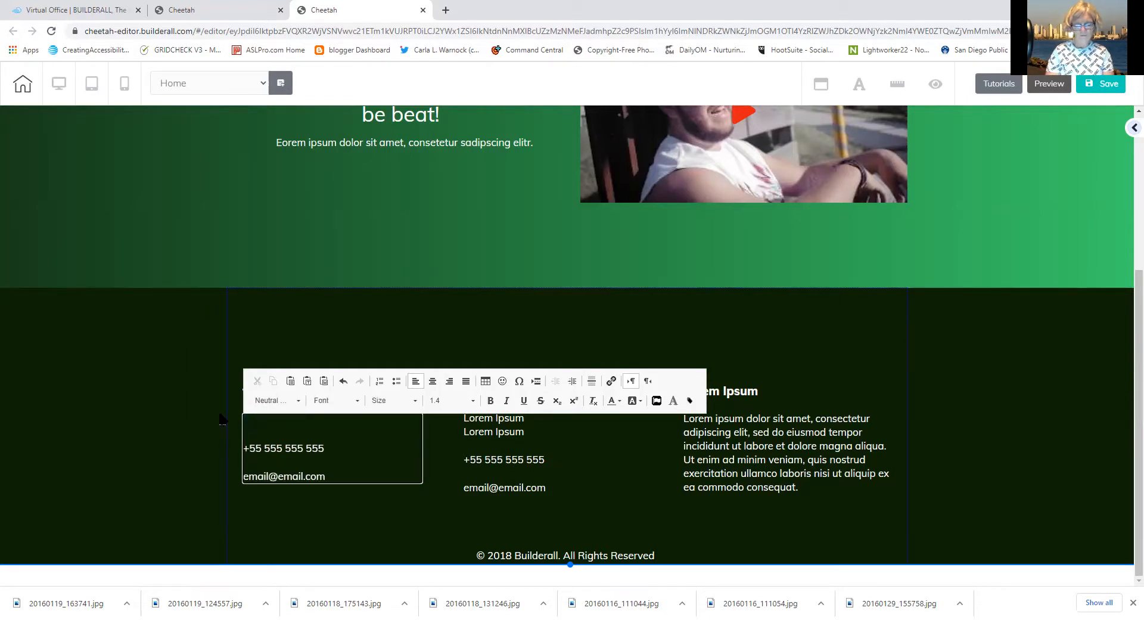
{"action": "type", "text": "H"}
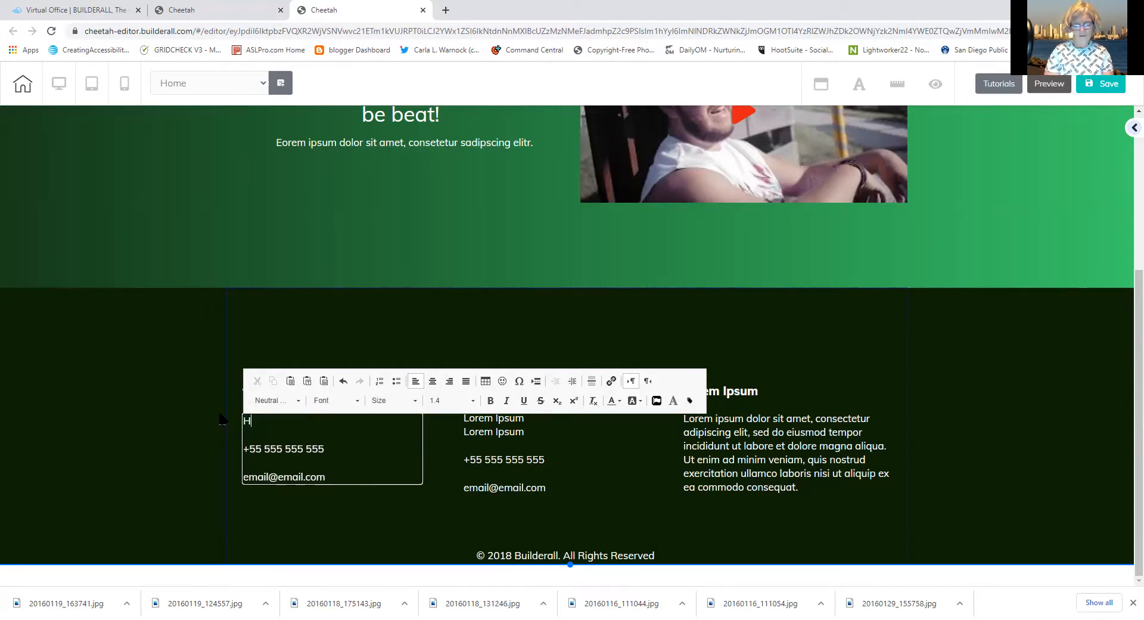
{"action": "type", "text": "ealthy"}
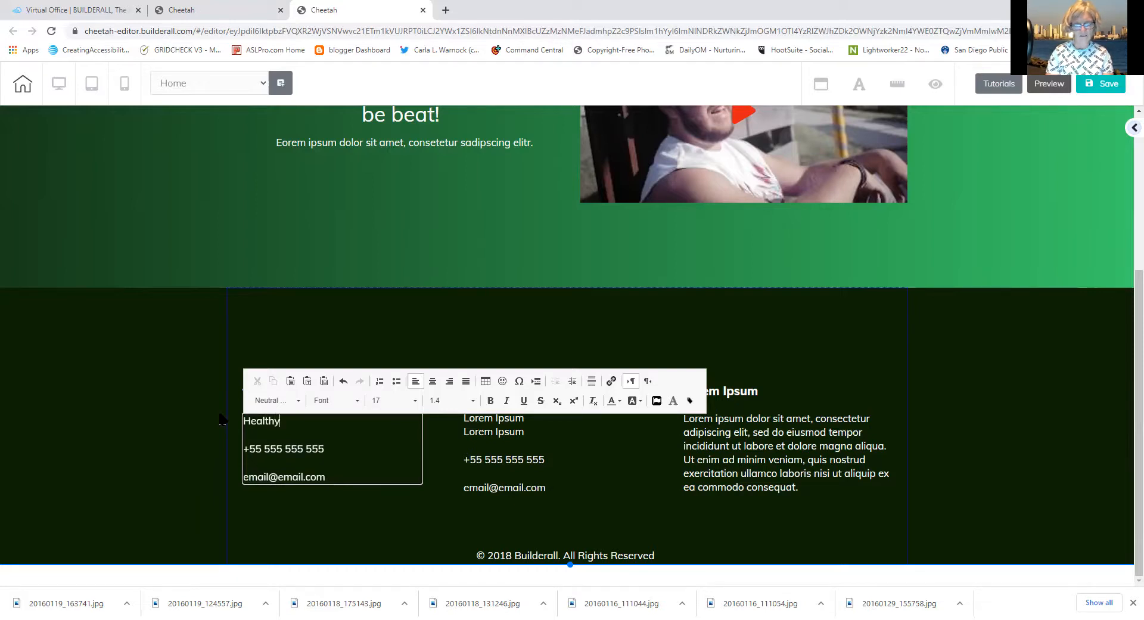
{"action": "key", "text": "BackSpace"}
{"action": "key", "text": "BackSpace"}
{"action": "key", "text": "BackSpace"}
{"action": "key", "text": "BackSpace"}
{"action": "key", "text": "BackSpace"}
{"action": "key", "text": "BackSpace"}
{"action": "key", "text": "BackSpace"}
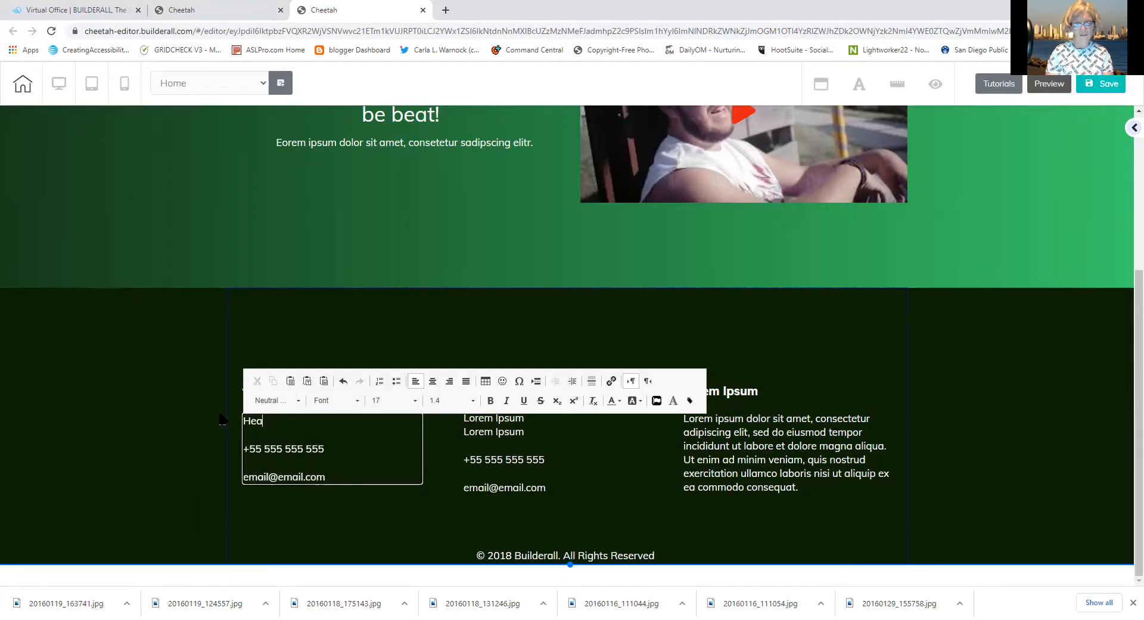
{"action": "type", "text": "A D="}
{"action": "key", "text": "BackSpace"}
{"action": "key", "text": "BackSpace"}
{"action": "type", "text": "healthy lifestyle is empowering"}
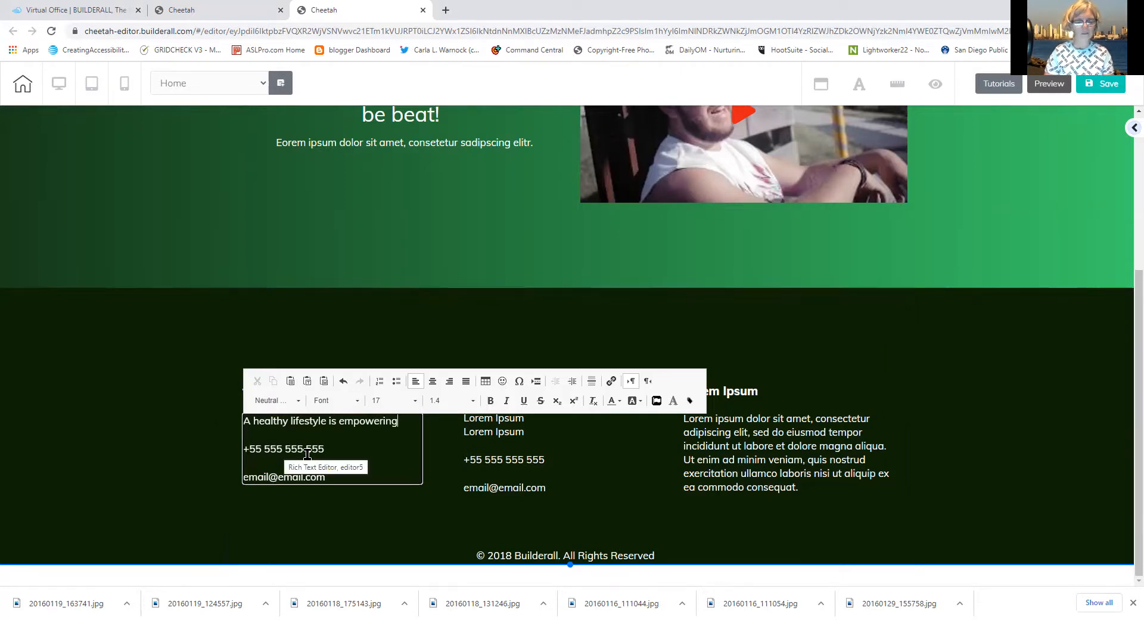
Replace the sample e-mail address with the site's contact e-mail
{"action": "left_click_drag", "start_coordinate": [327, 476], "coordinate": [200, 493]}
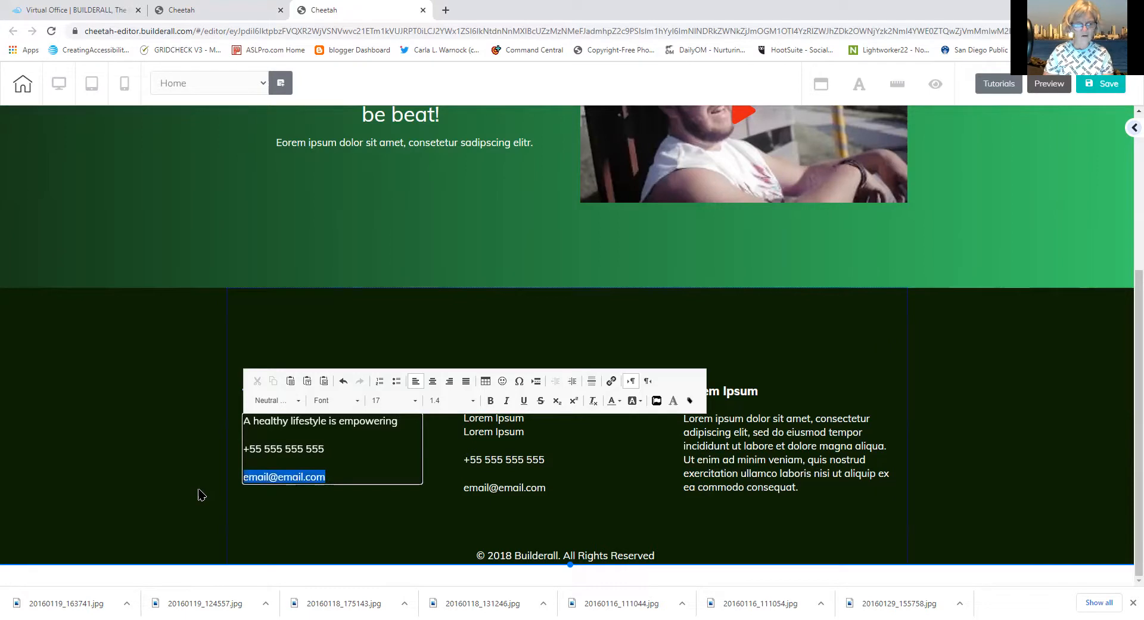
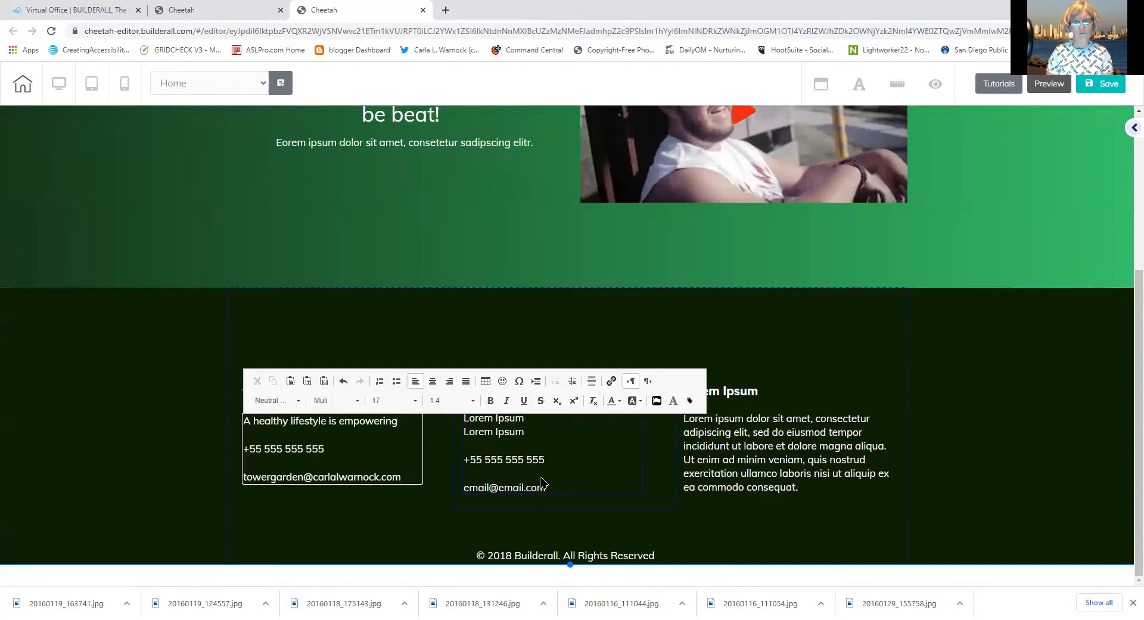
Delete the middle footer column's Lorem Ipsum heading and contact text box
{"action": "left_click", "coordinate": [662, 335]}
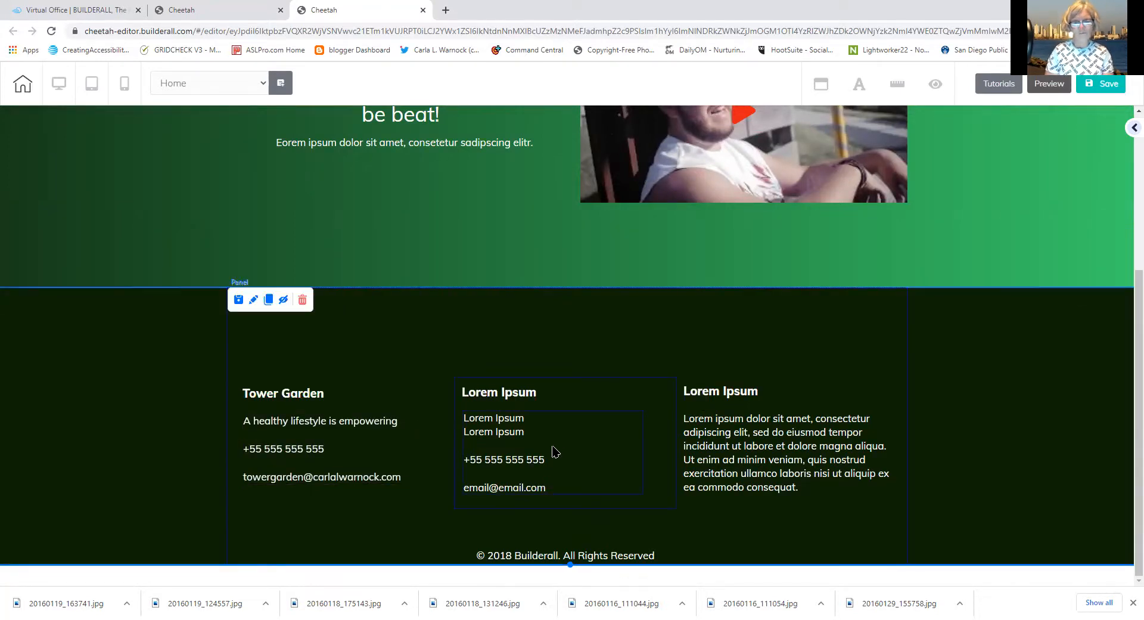
{"action": "left_click", "coordinate": [573, 405]}
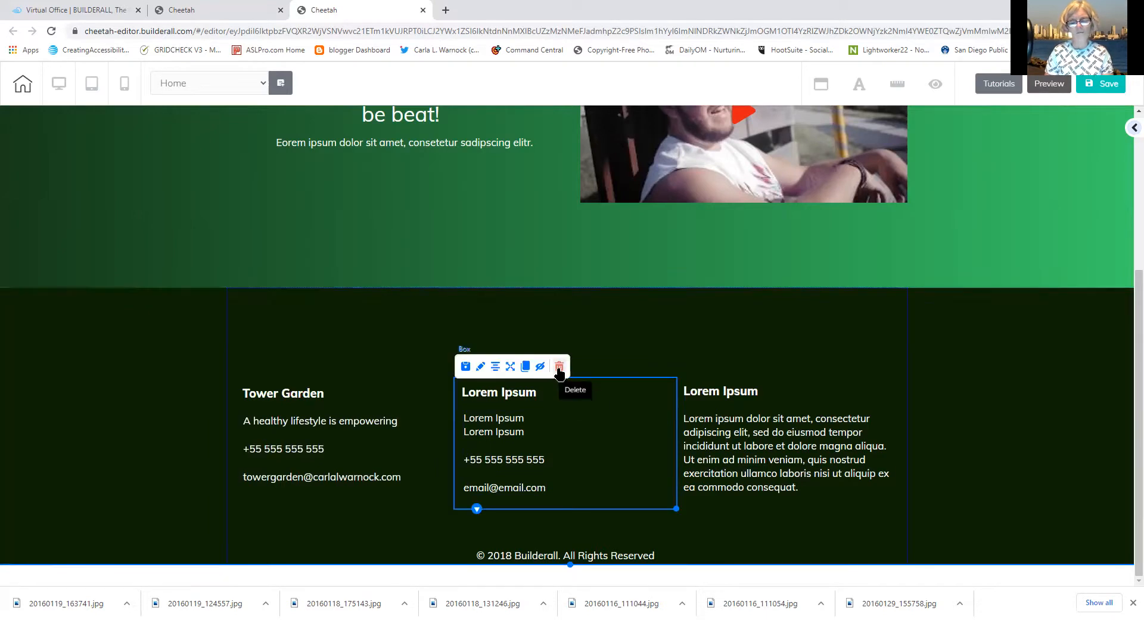
{"action": "left_click_drag", "start_coordinate": [559, 371], "coordinate": [502, 408]}
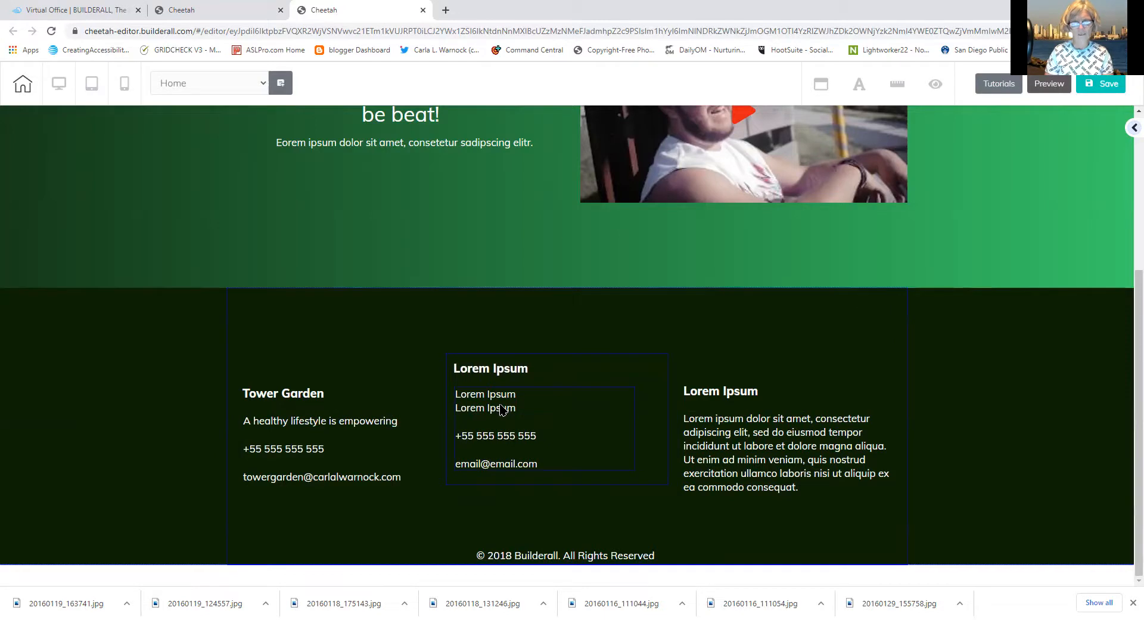
{"action": "left_click", "coordinate": [555, 375]}
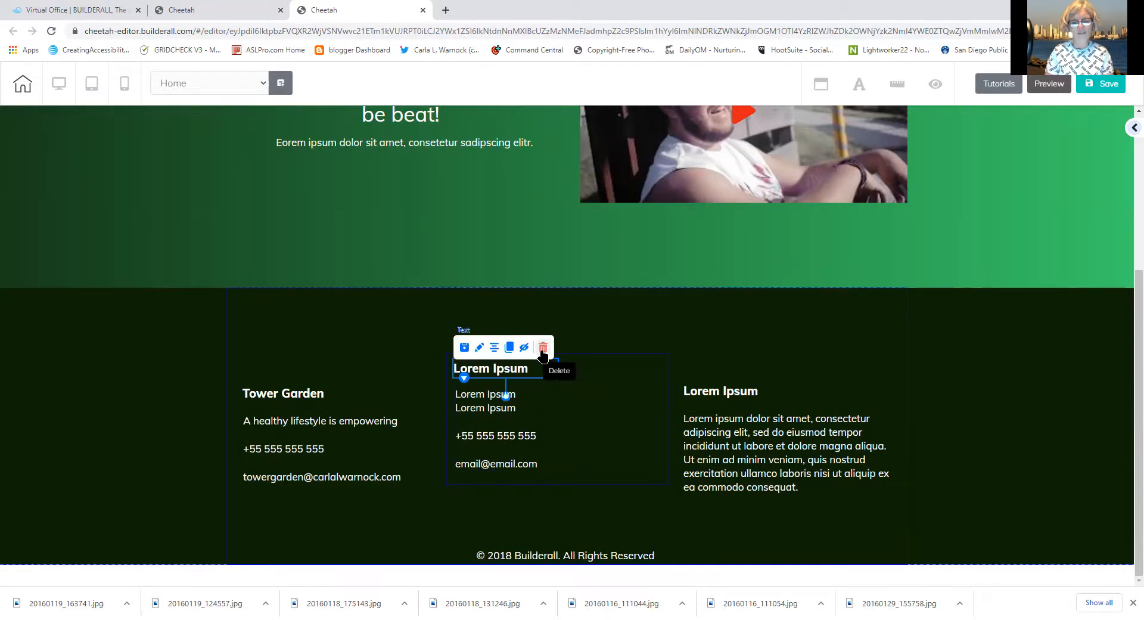
{"action": "left_click", "coordinate": [542, 349]}
{"action": "left_click", "coordinate": [652, 359]}
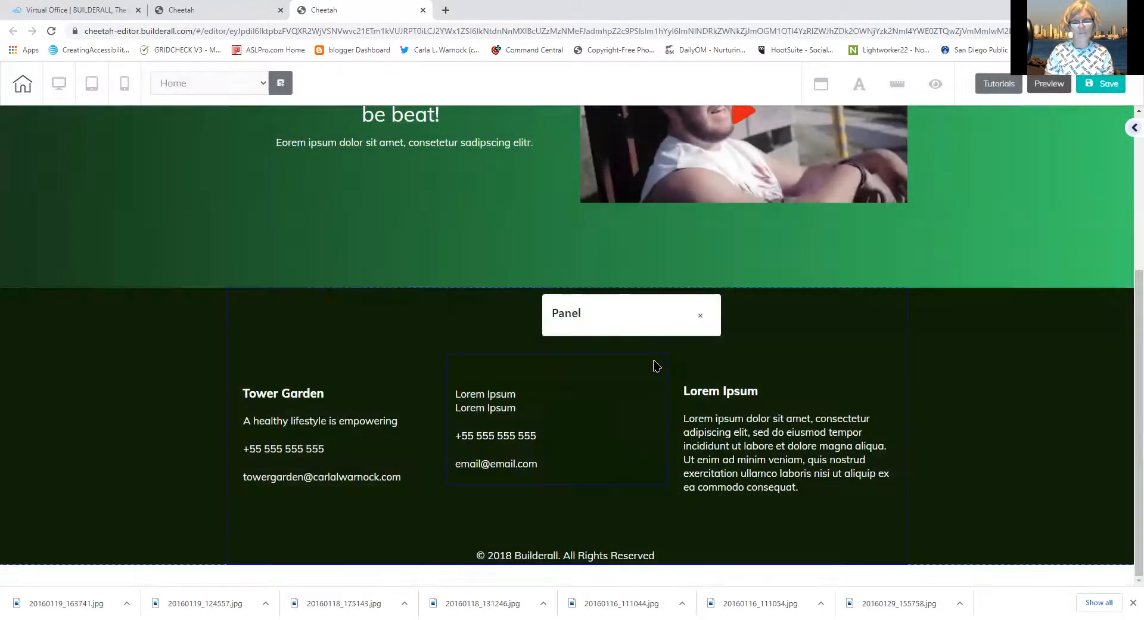
{"action": "left_click", "coordinate": [636, 370]}
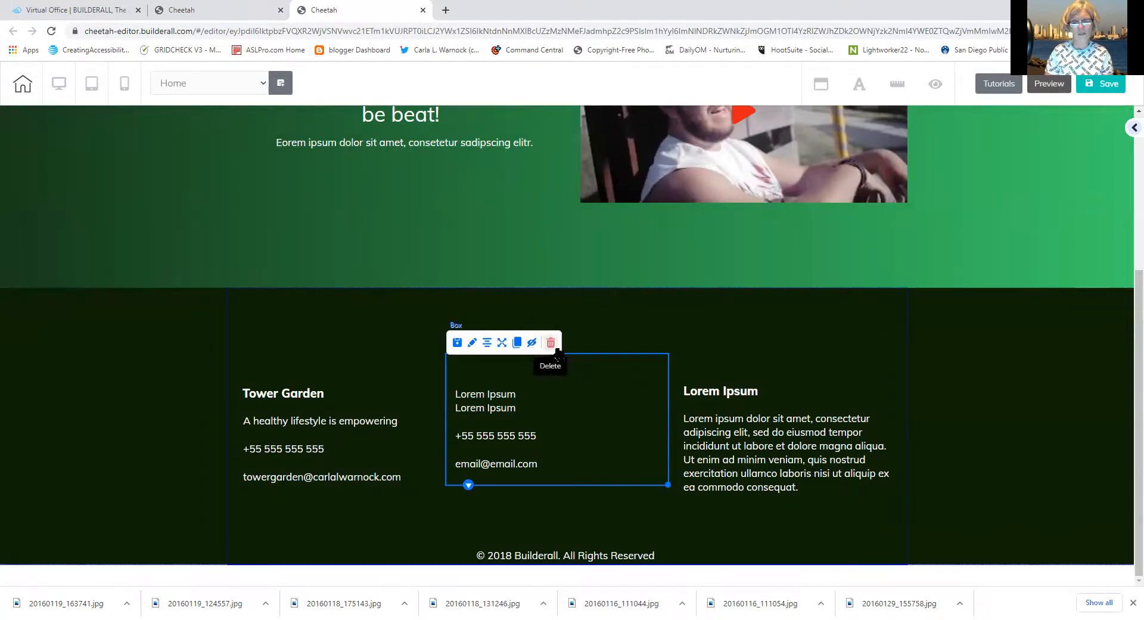
{"action": "left_click", "coordinate": [544, 343]}
{"action": "left_click", "coordinate": [653, 366]}
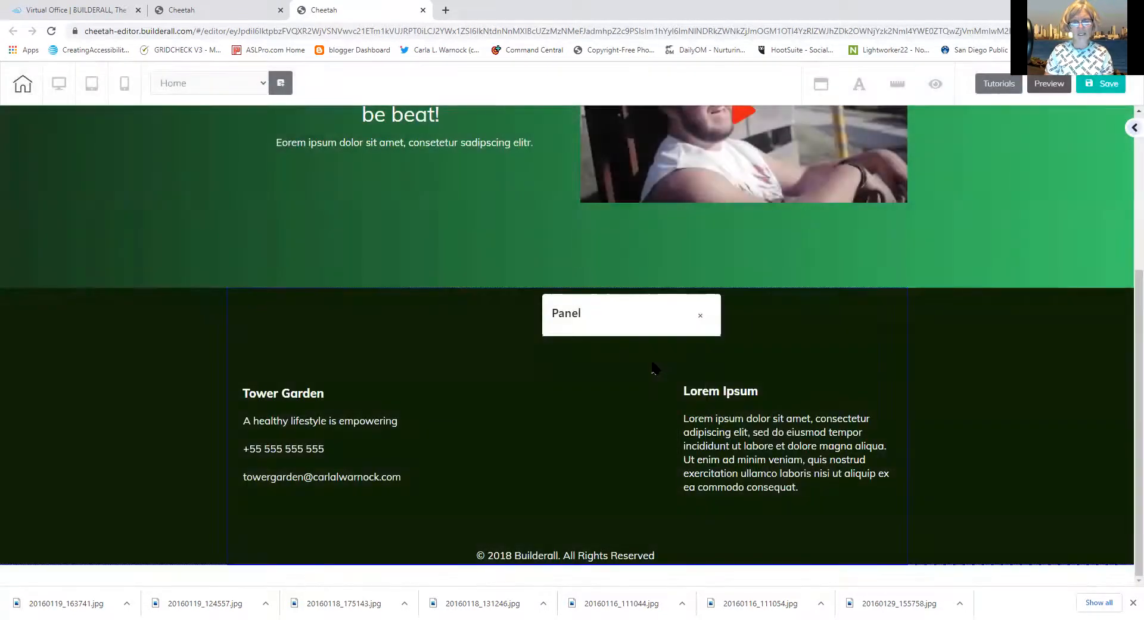
{"action": "left_click", "coordinate": [1131, 132]}
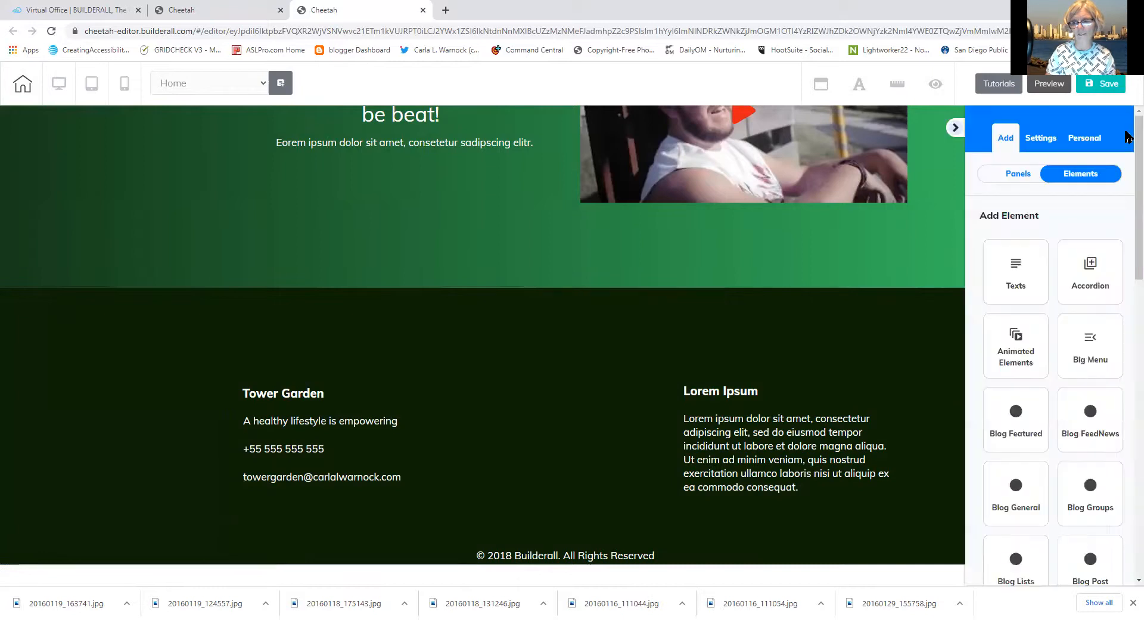
Add the saved Linkedsocialbar (Facebook, Twitter, Instagram, LinkedIn) to the footer's middle, shrunk and centred
{"action": "left_click", "coordinate": [1089, 140]}
{"action": "left_click", "coordinate": [1088, 173]}
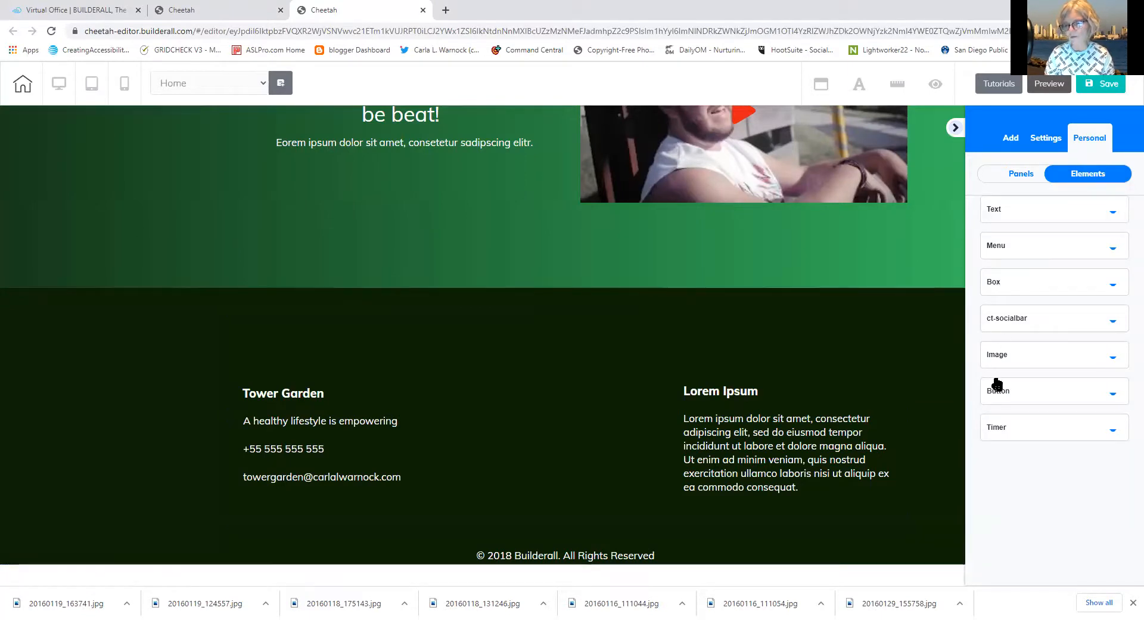
{"action": "left_click", "coordinate": [996, 322]}
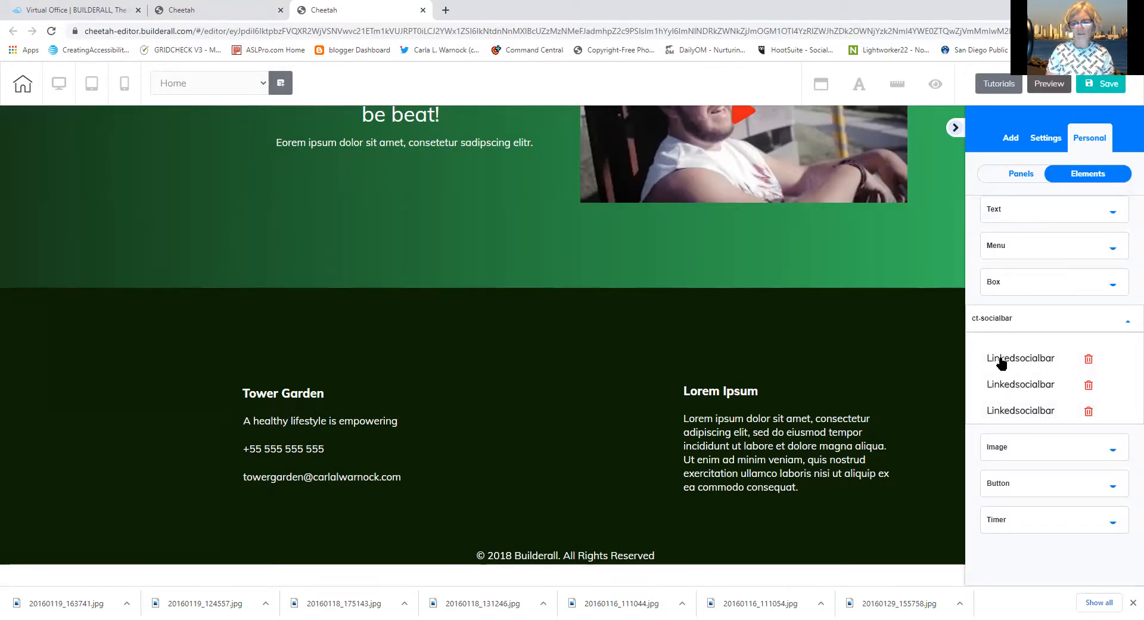
{"action": "left_click_drag", "start_coordinate": [1002, 360], "coordinate": [501, 412]}
{"action": "left_click_drag", "start_coordinate": [534, 462], "coordinate": [447, 423]}
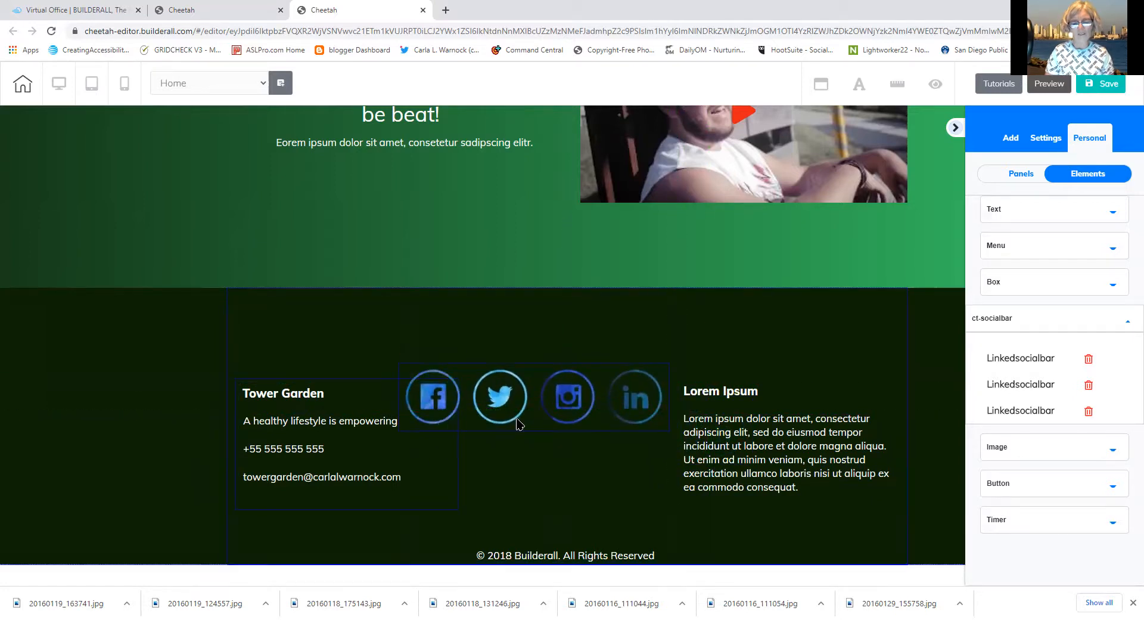
{"action": "left_click", "coordinate": [651, 424]}
{"action": "left_click_drag", "start_coordinate": [667, 427], "coordinate": [573, 410]}
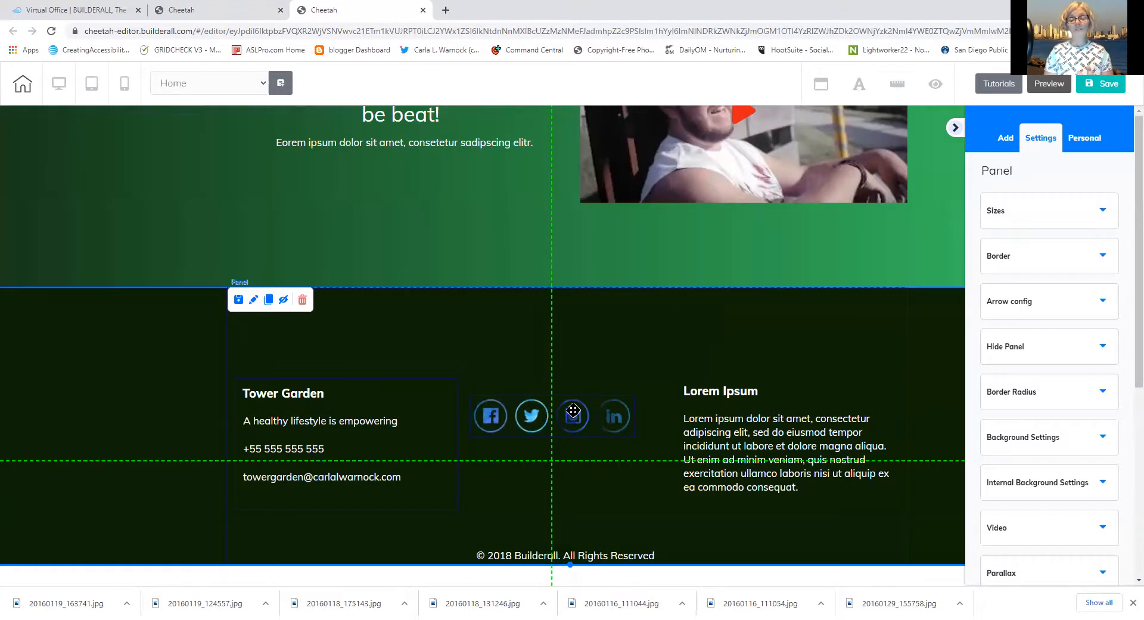
{"action": "left_click_drag", "start_coordinate": [573, 411], "coordinate": [574, 411]}
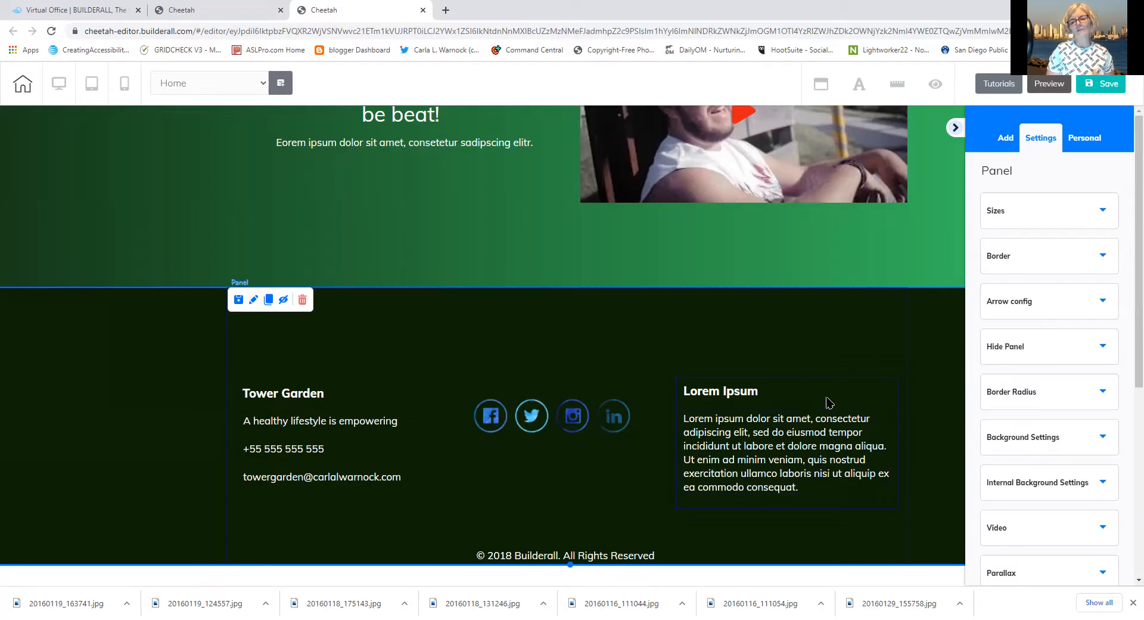
Shrink the hero's YouTube video and move it up beside the Tower Garden heading
{"action": "left_click", "coordinate": [956, 129]}
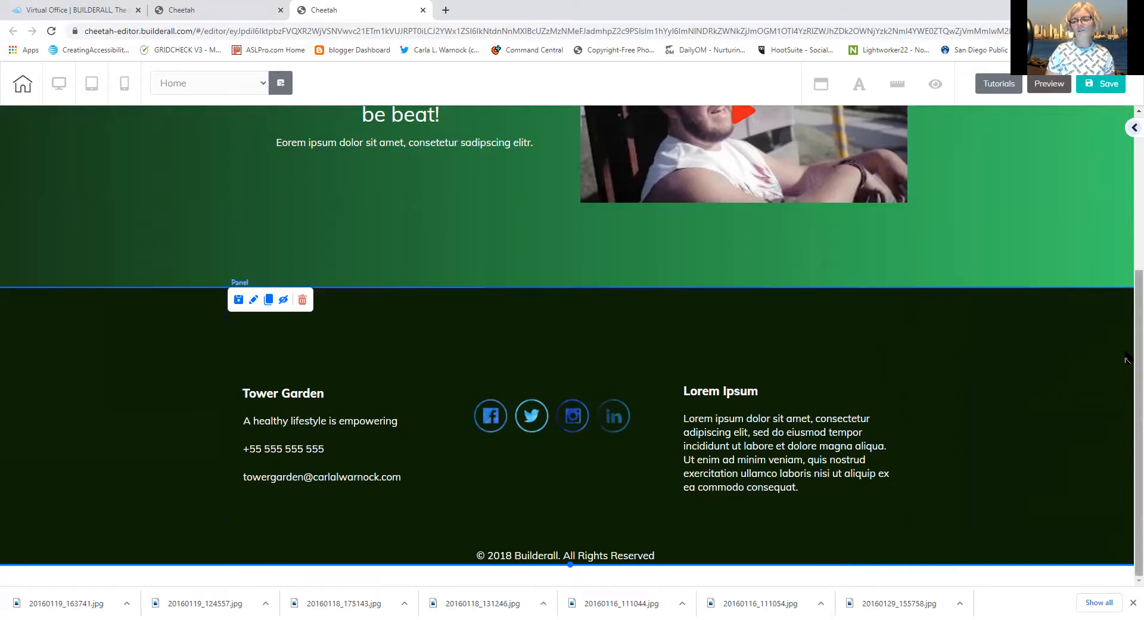
{"action": "scroll", "coordinate": [1126, 359], "scroll_direction": "up", "scroll_amount": 4}
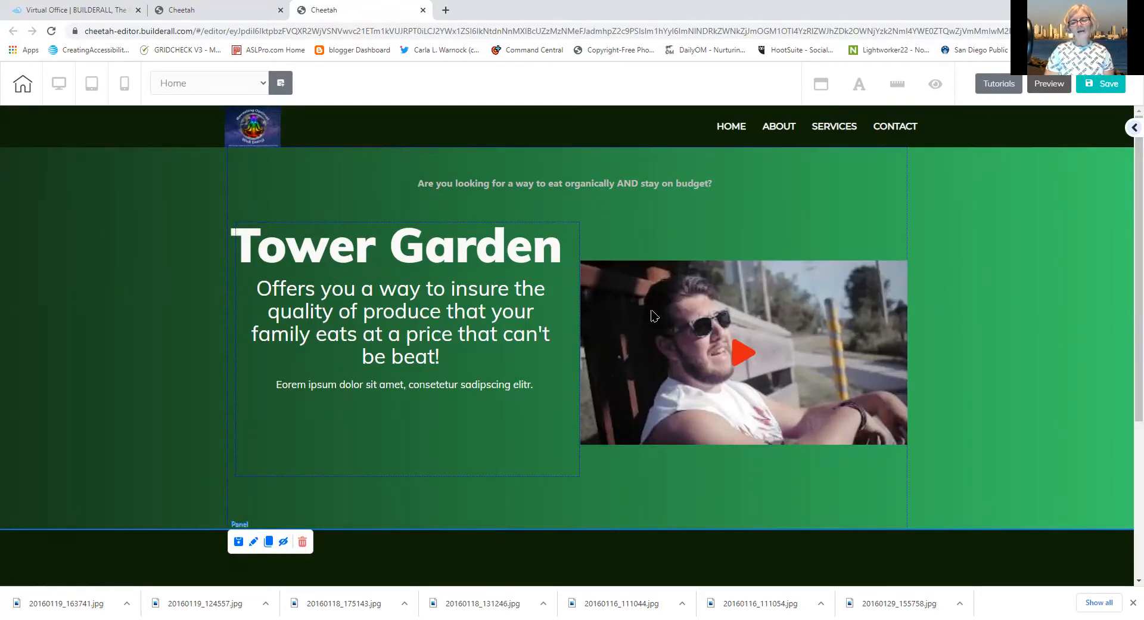
{"action": "left_click", "coordinate": [814, 339]}
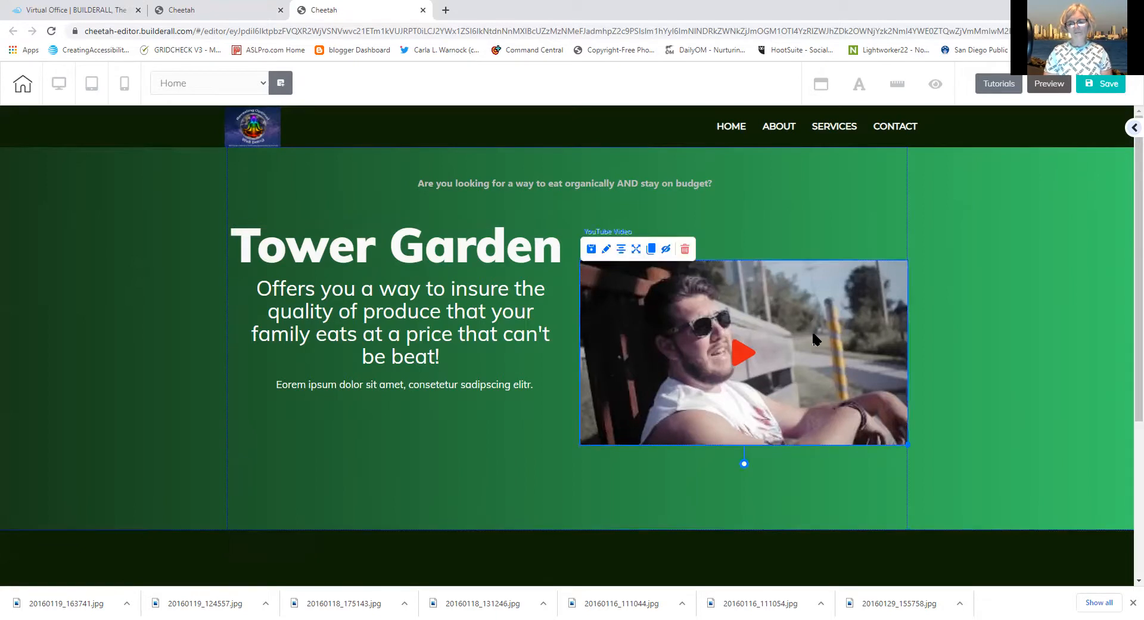
{"action": "left_click_drag", "start_coordinate": [906, 442], "coordinate": [756, 359]}
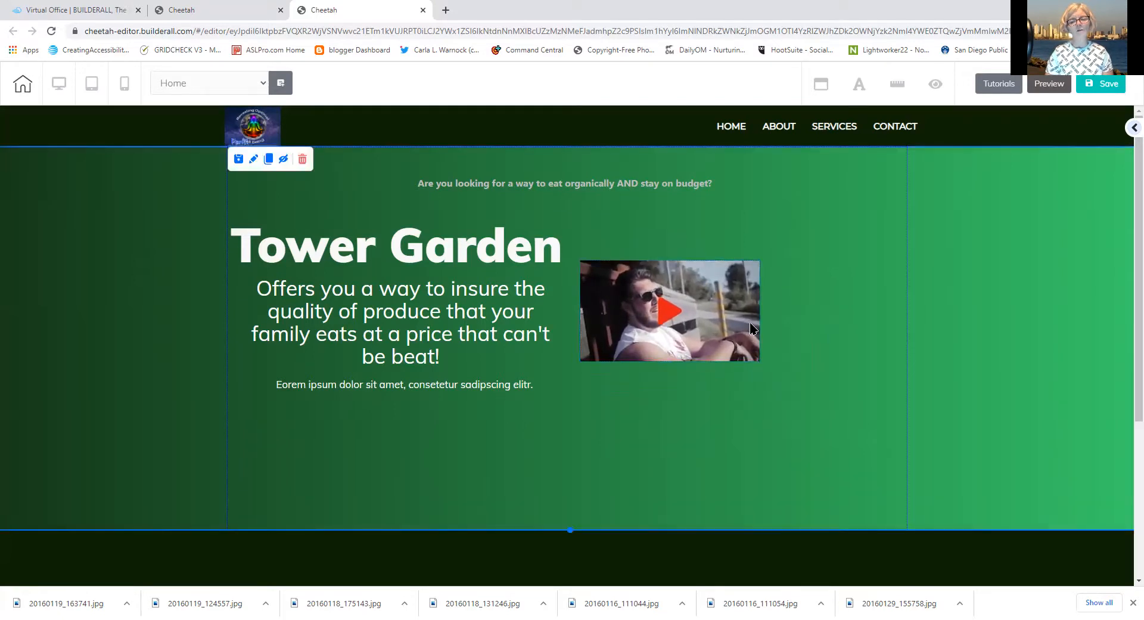
{"action": "left_click_drag", "start_coordinate": [740, 278], "coordinate": [880, 214]}
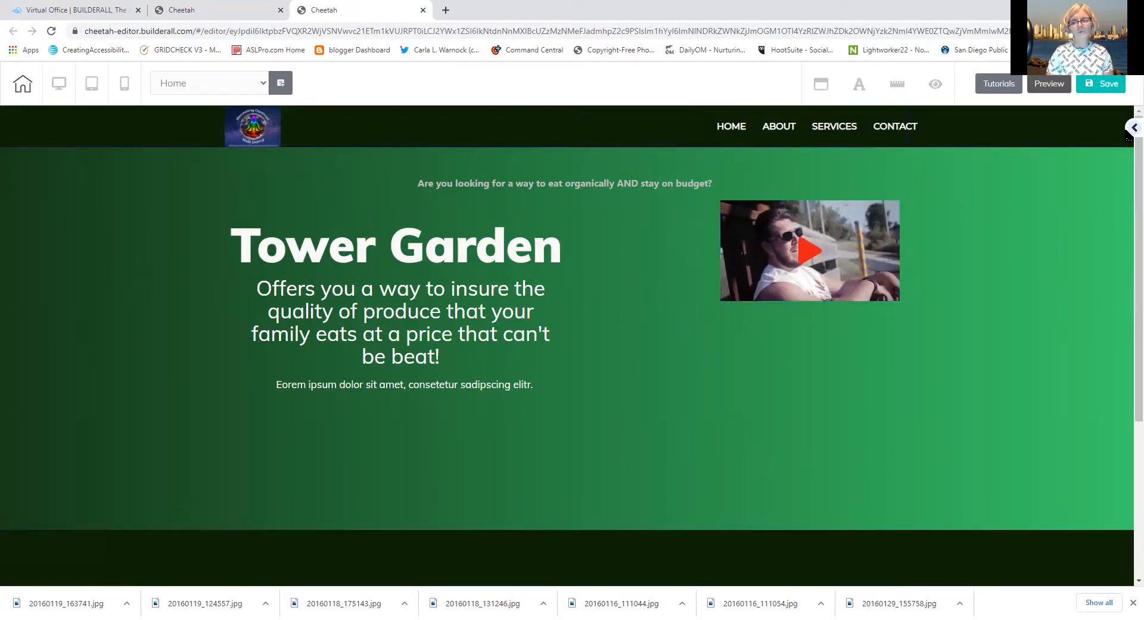
Place a Shadow image element in the hero between the Tower Garden text and the video
{"action": "left_click", "coordinate": [1132, 128]}
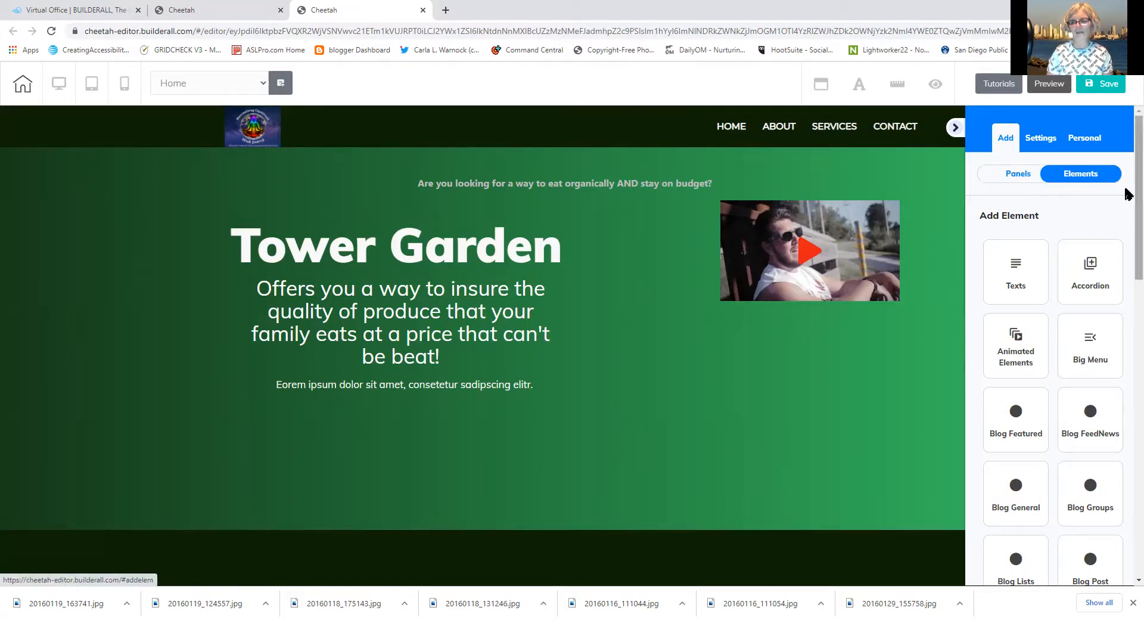
{"action": "left_click_drag", "start_coordinate": [1128, 194], "coordinate": [1127, 375]}
{"action": "left_click", "coordinate": [1110, 394]}
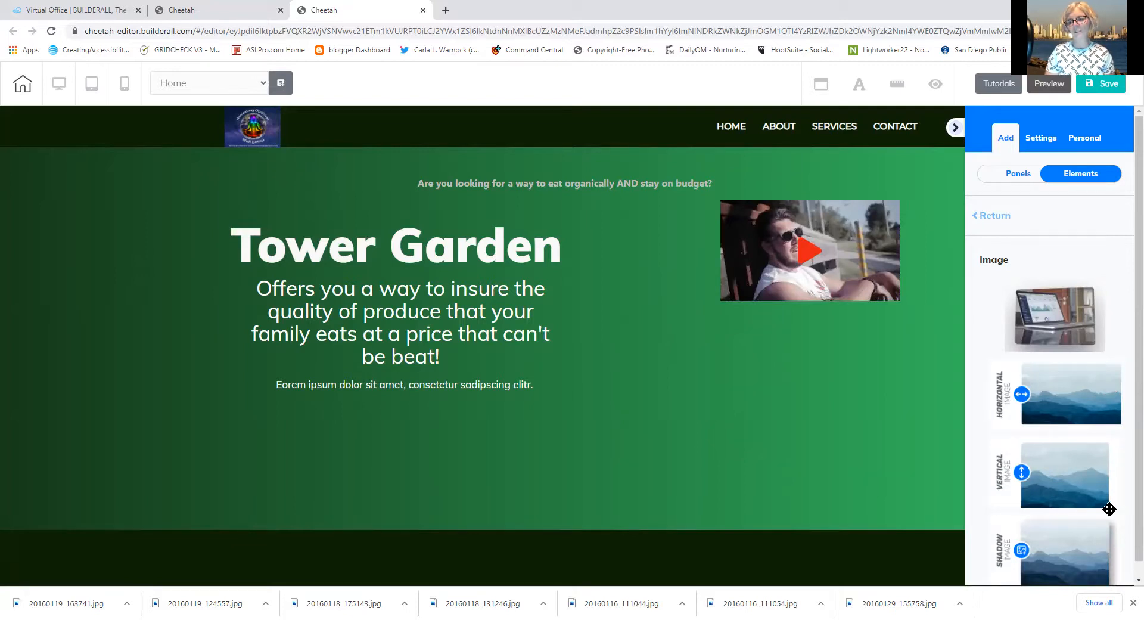
{"action": "scroll", "coordinate": [1127, 382], "scroll_direction": "down", "scroll_amount": 1}
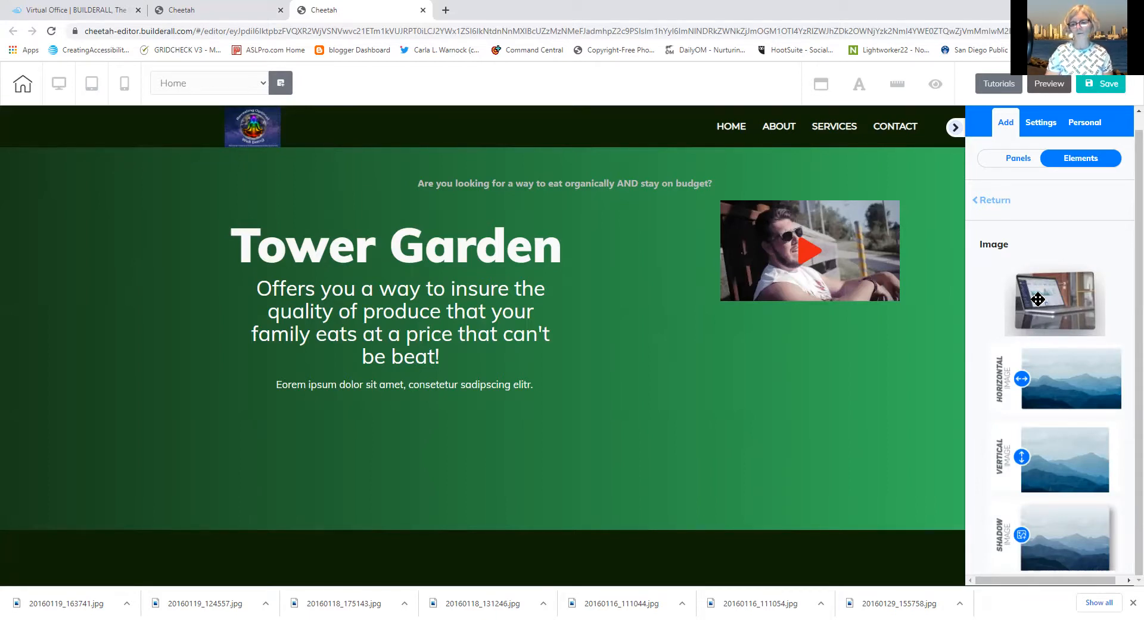
{"action": "left_click_drag", "start_coordinate": [1065, 553], "coordinate": [660, 340]}
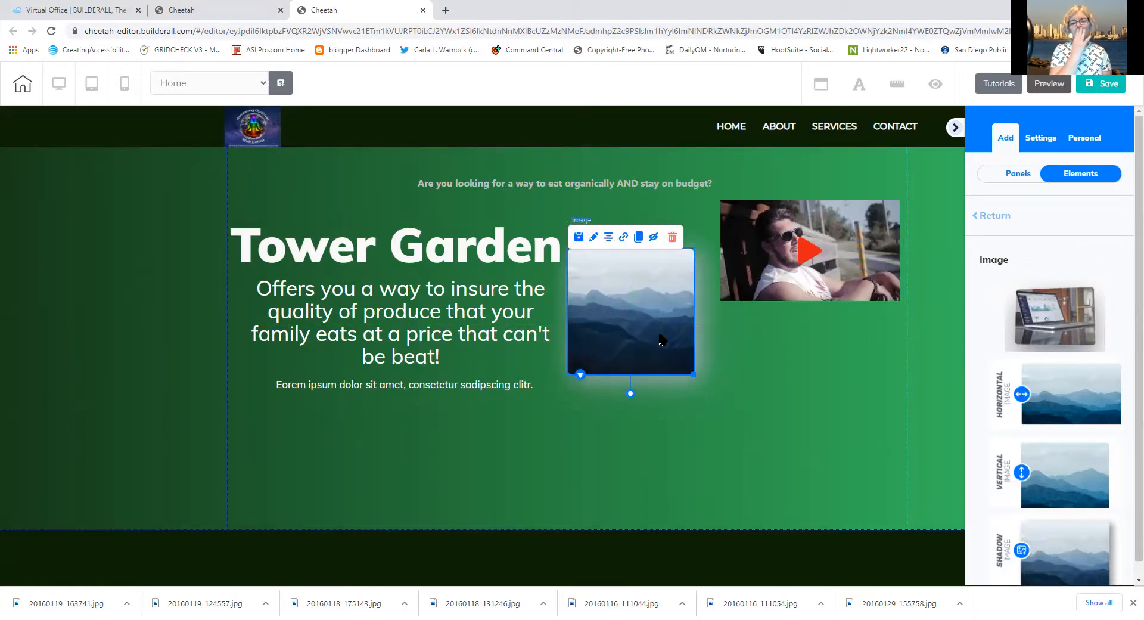
{"action": "left_click", "coordinate": [593, 242]}
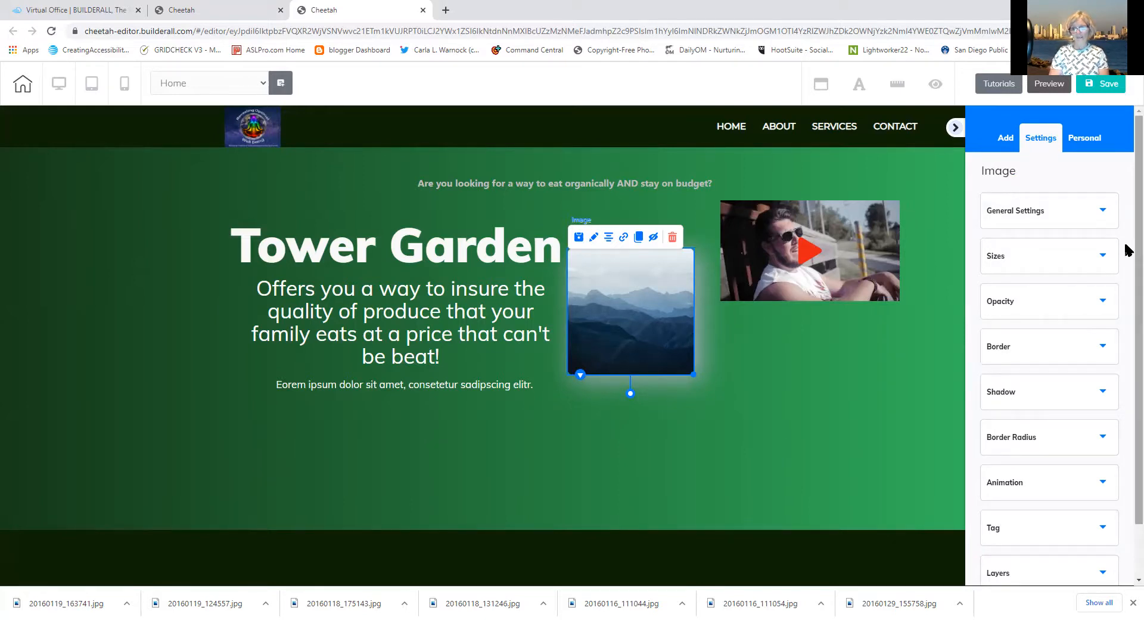
Swap the placeholder image for the picturetowergardenhome photo
{"action": "left_click", "coordinate": [1002, 224]}
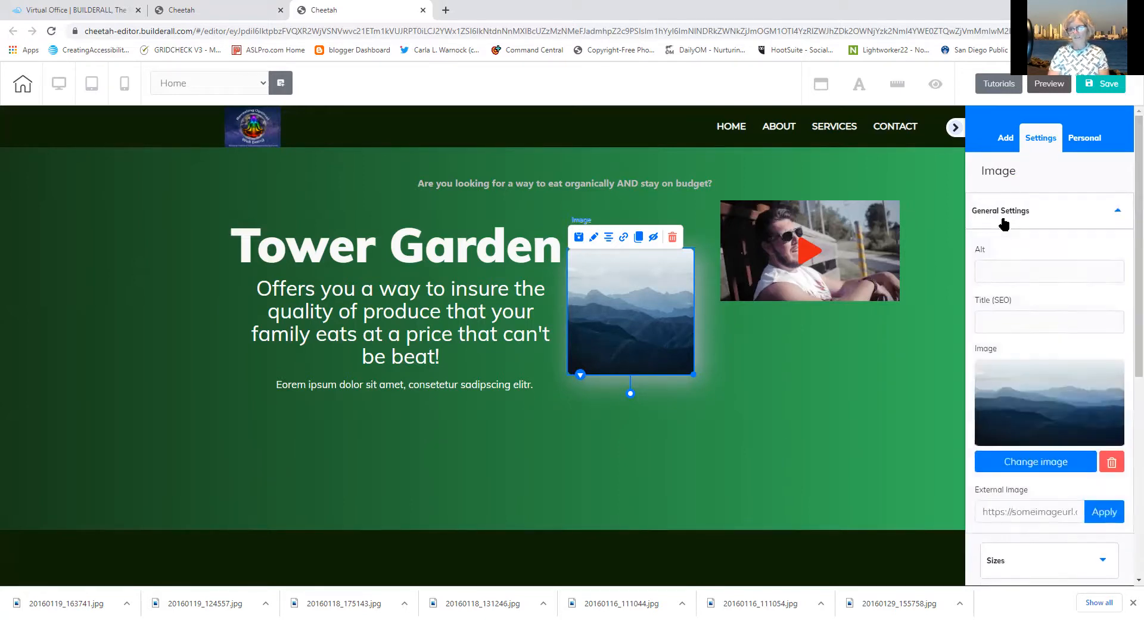
{"action": "left_click", "coordinate": [1021, 456]}
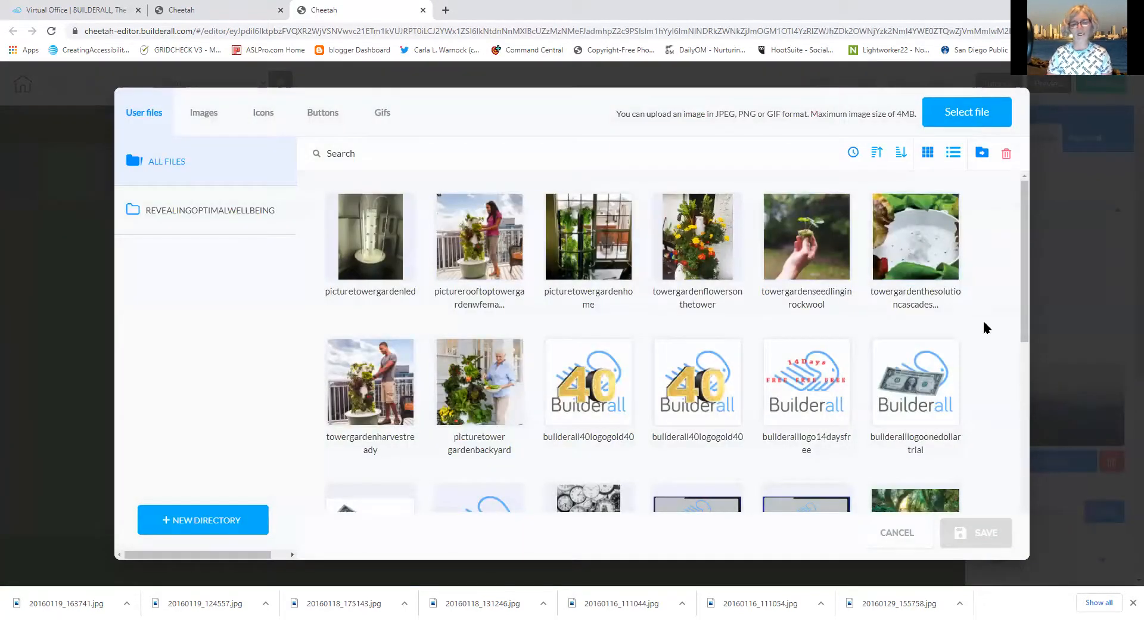
{"action": "mouse_move", "coordinate": [833, 273]}
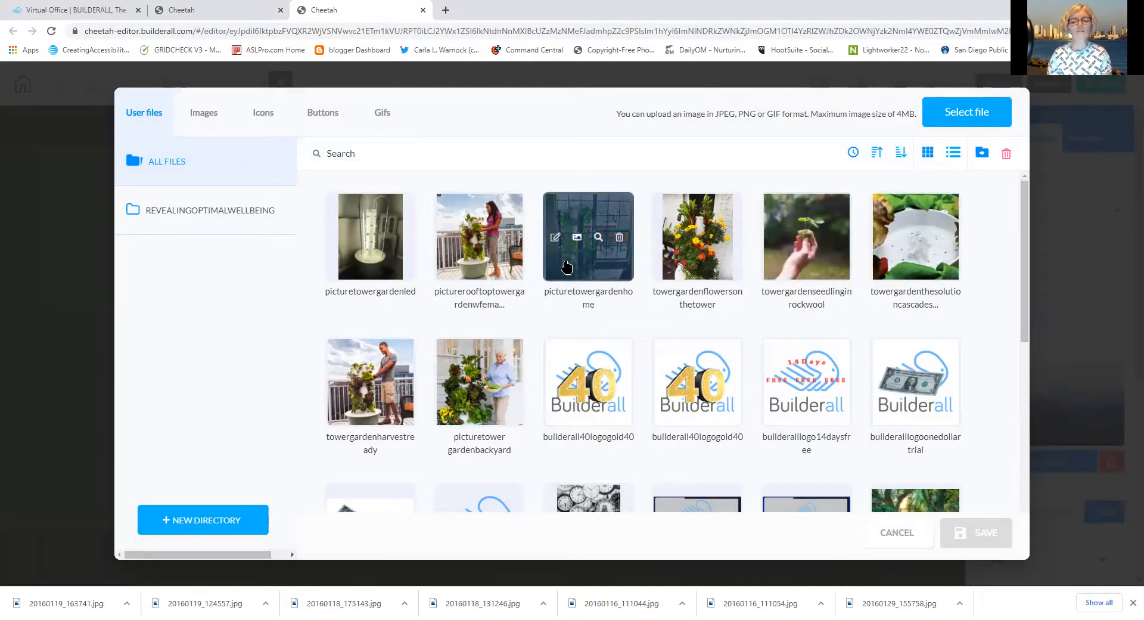
{"action": "left_click", "coordinate": [567, 267]}
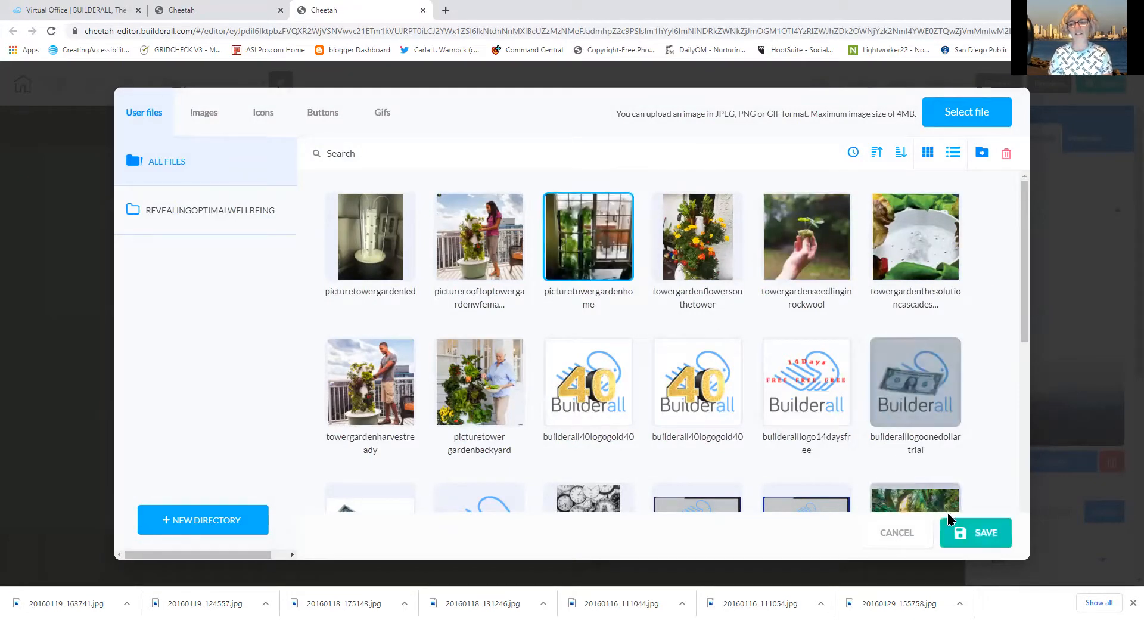
{"action": "left_click", "coordinate": [984, 537]}
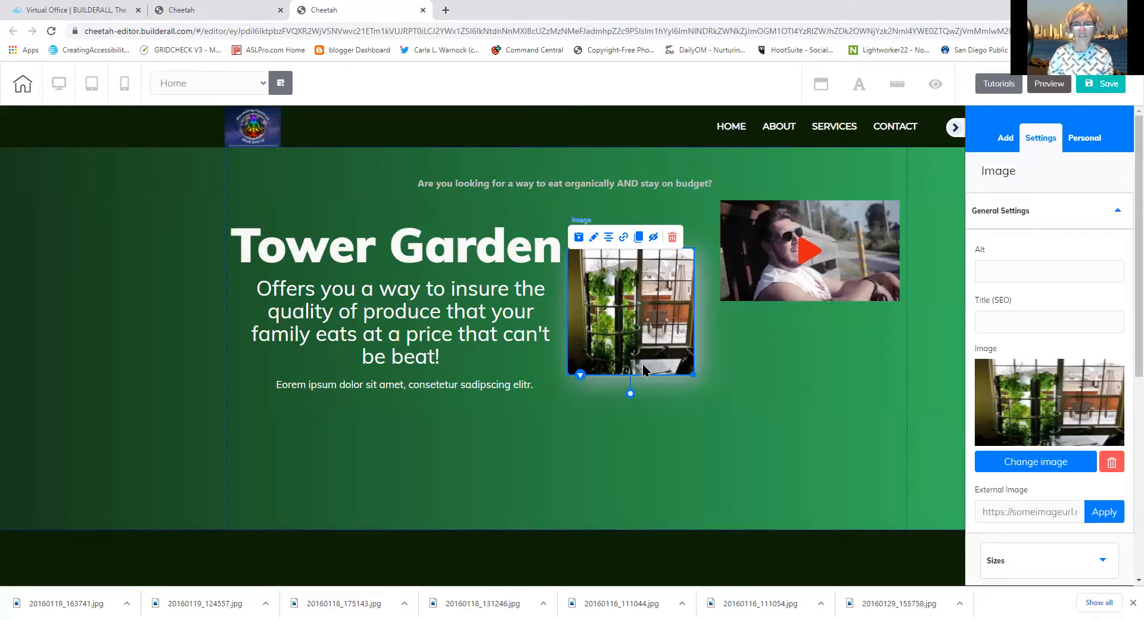
Enlarge and nudge the tower garden photo, and move the video below the hero text
{"action": "left_click_drag", "start_coordinate": [693, 374], "coordinate": [737, 440]}
{"action": "left_click_drag", "start_coordinate": [675, 358], "coordinate": [658, 329]}
{"action": "left_click_drag", "start_coordinate": [772, 224], "coordinate": [482, 453]}
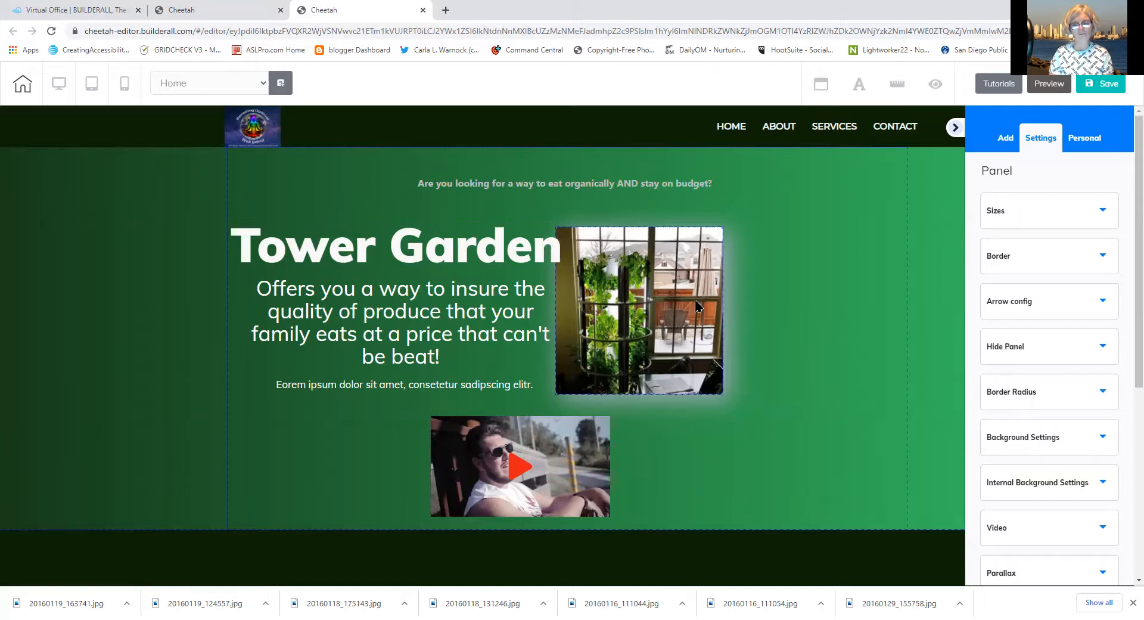
Move the YouTube video to the hero's lower left, just beneath the paragraph text
{"action": "left_click_drag", "start_coordinate": [576, 447], "coordinate": [813, 248]}
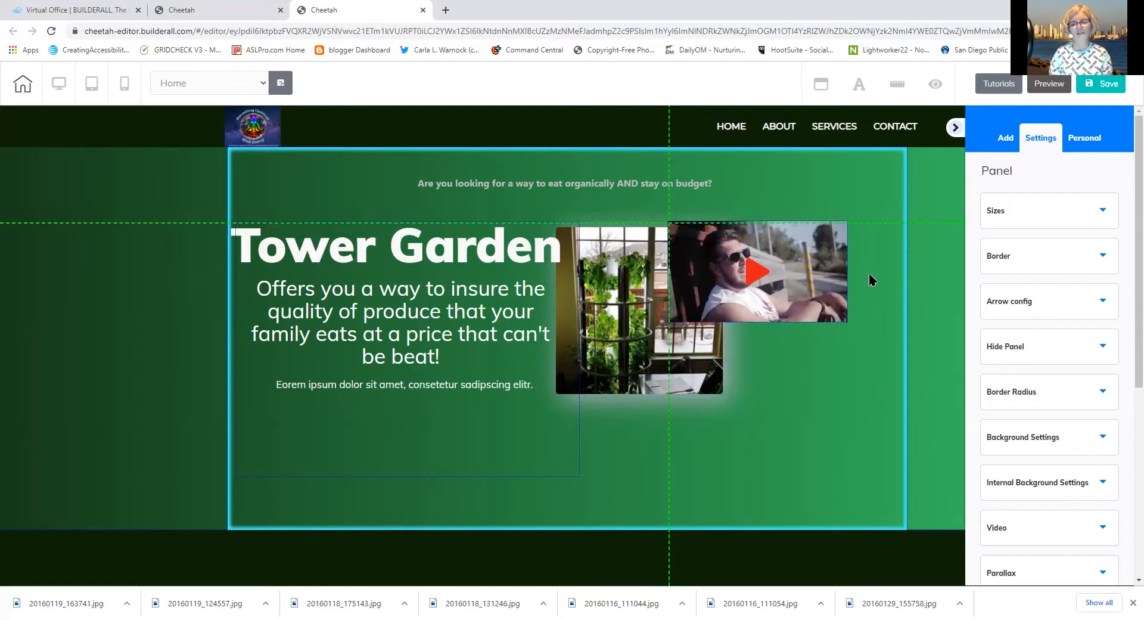
{"action": "left_click", "coordinate": [818, 292]}
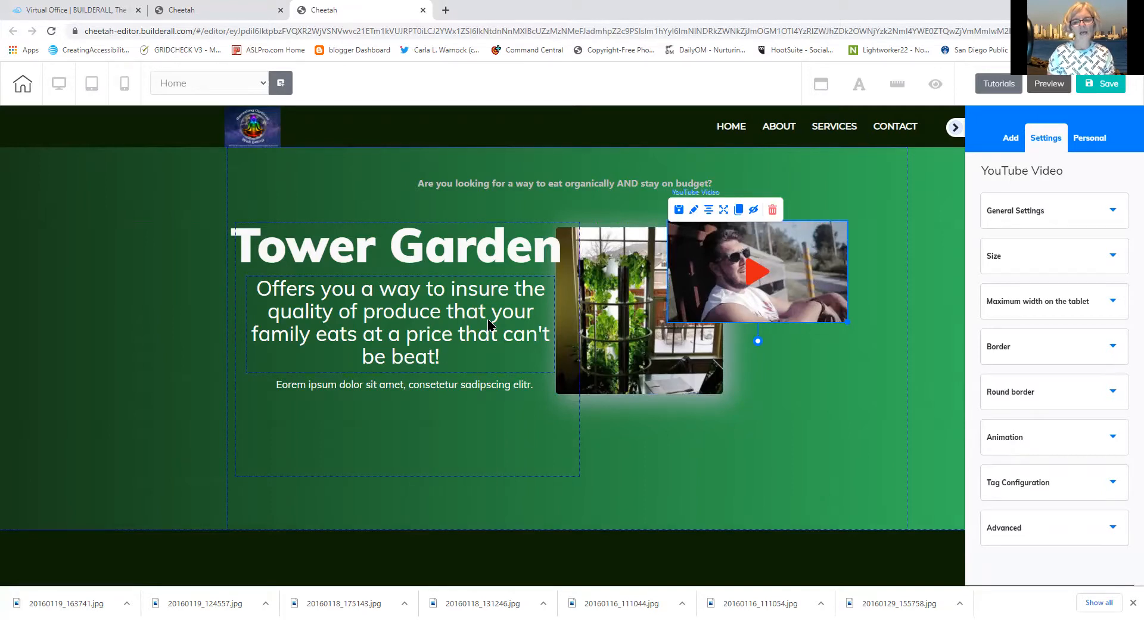
{"action": "left_click_drag", "start_coordinate": [821, 303], "coordinate": [404, 490]}
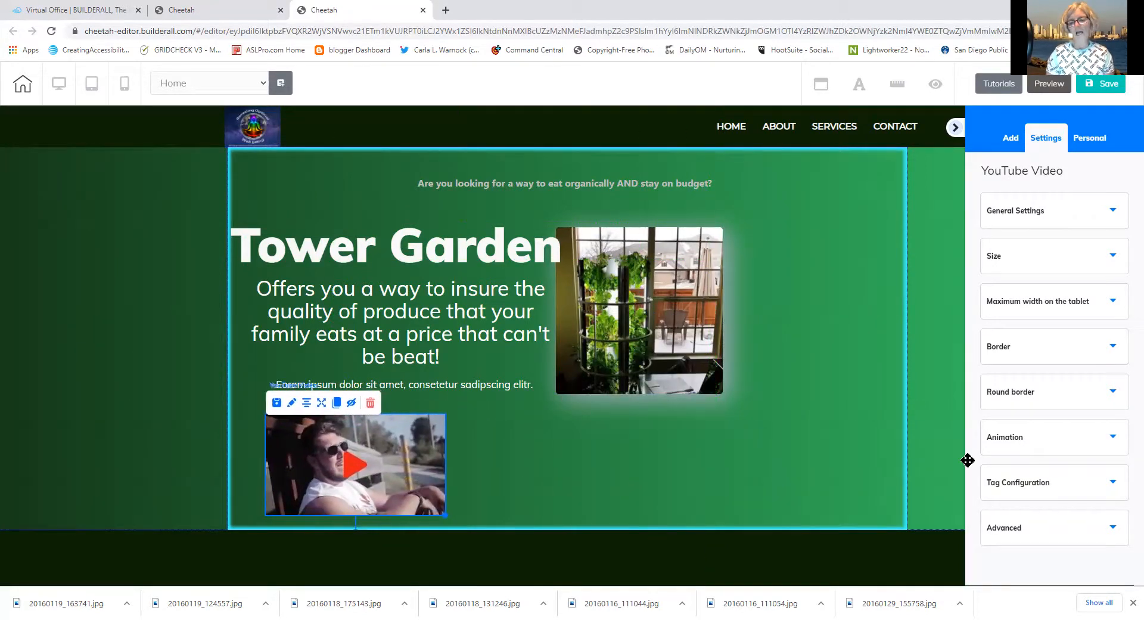
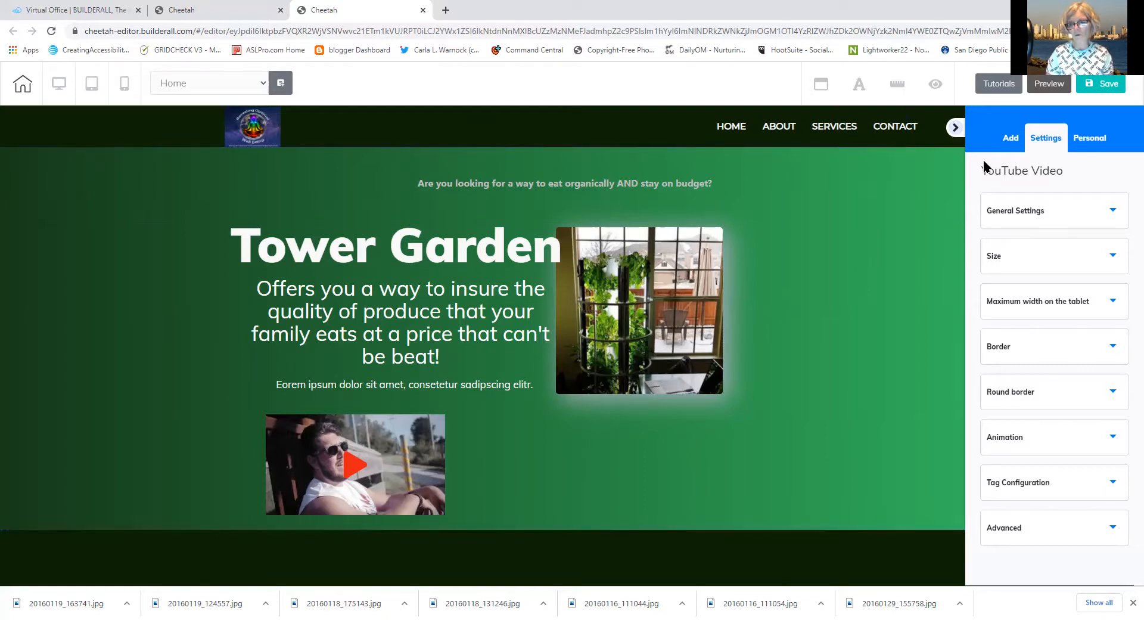
Drag a Lists element into the Tower Garden hero and place it to the right of the video
{"action": "left_click", "coordinate": [1009, 141]}
{"action": "left_click", "coordinate": [1070, 174]}
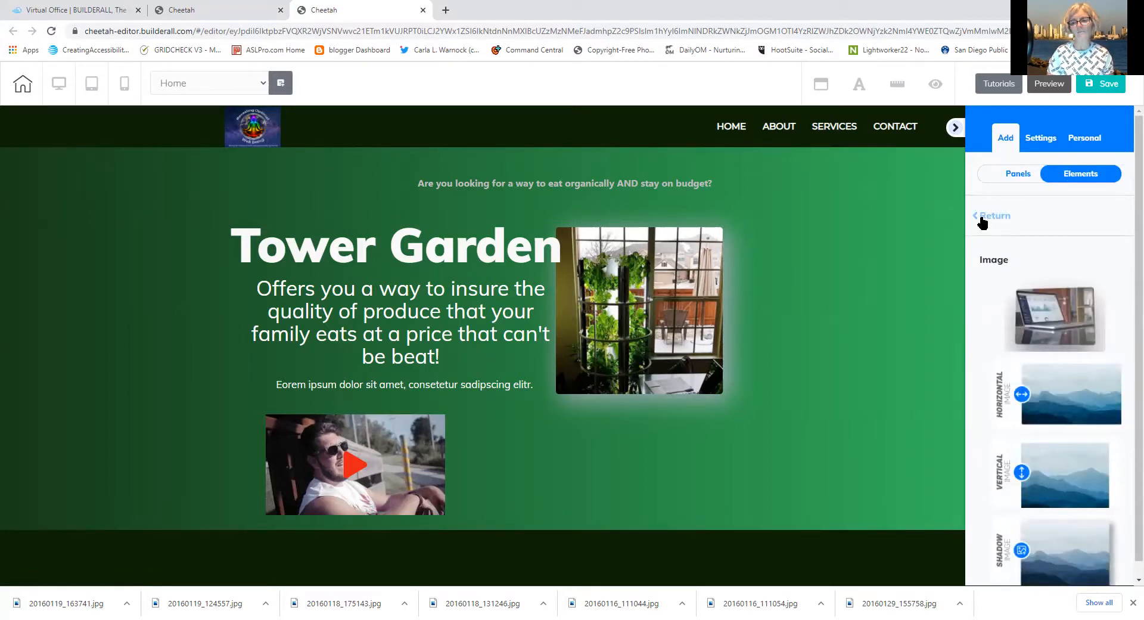
{"action": "left_click", "coordinate": [989, 216]}
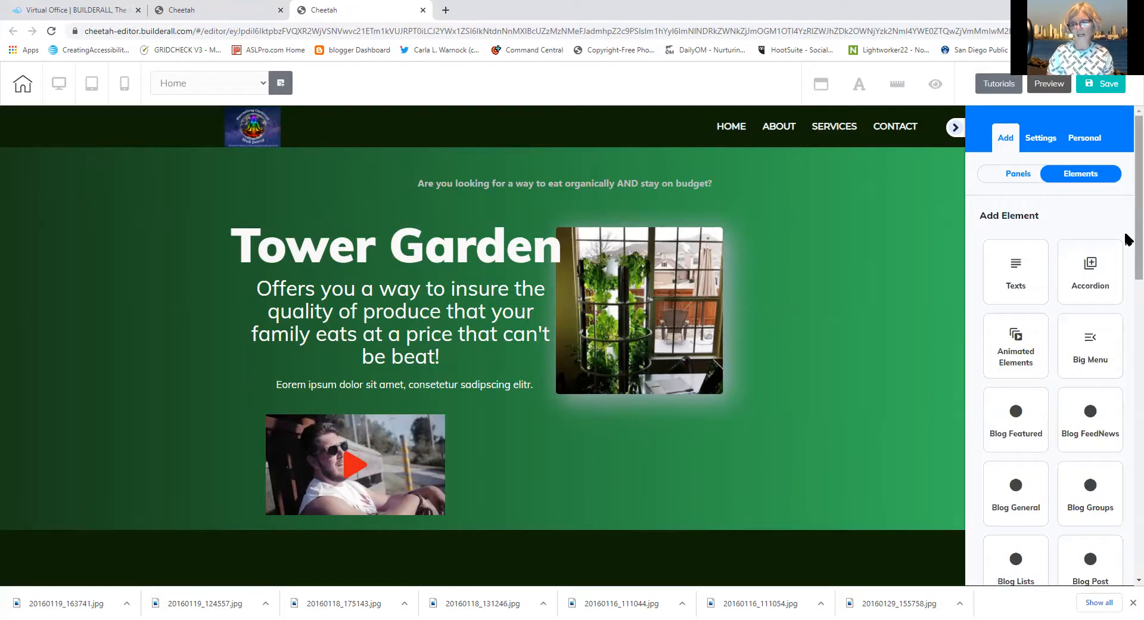
{"action": "scroll", "coordinate": [1126, 238], "scroll_direction": "down", "scroll_amount": 7}
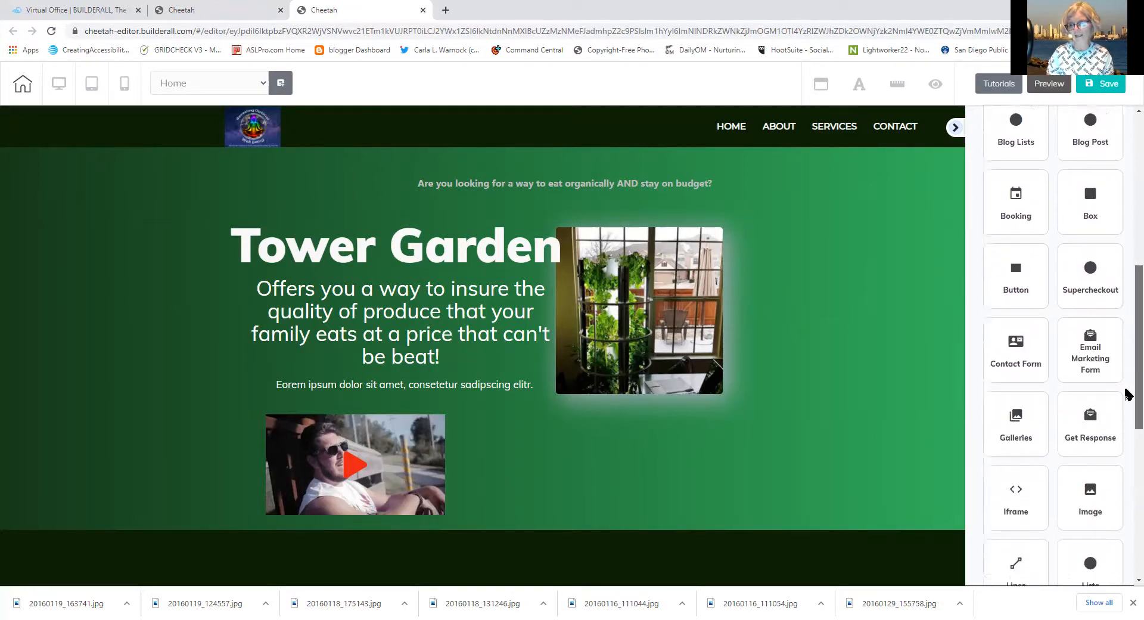
{"action": "scroll", "coordinate": [1126, 393], "scroll_direction": "down", "scroll_amount": 3}
{"action": "scroll", "coordinate": [1126, 451], "scroll_direction": "down", "scroll_amount": 1}
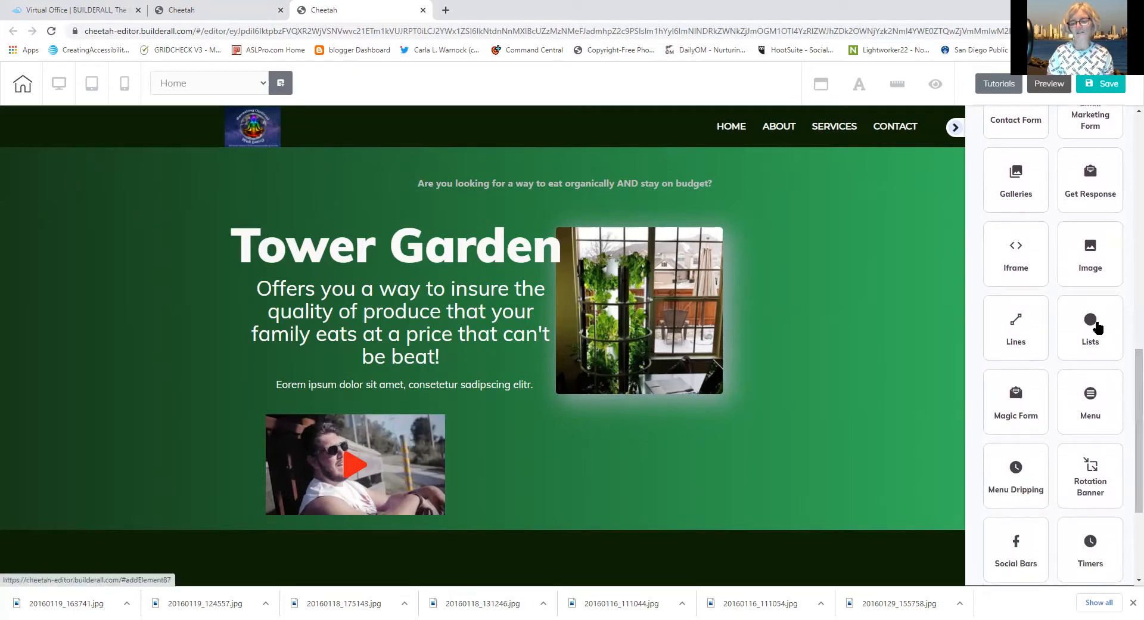
{"action": "left_click", "coordinate": [1097, 327]}
{"action": "left_click_drag", "start_coordinate": [1098, 319], "coordinate": [638, 454]}
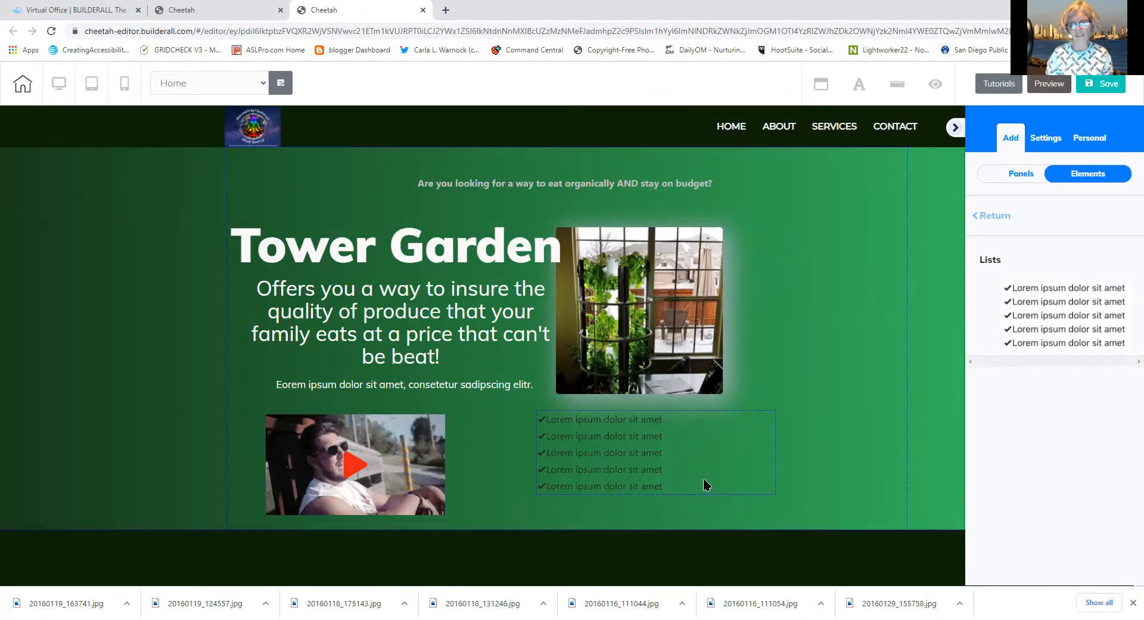
{"action": "left_click_drag", "start_coordinate": [703, 479], "coordinate": [900, 469]}
Collapse the sidebar, drag the checklist up next to the garden photo, and narrow its box
{"action": "left_click", "coordinate": [956, 128]}
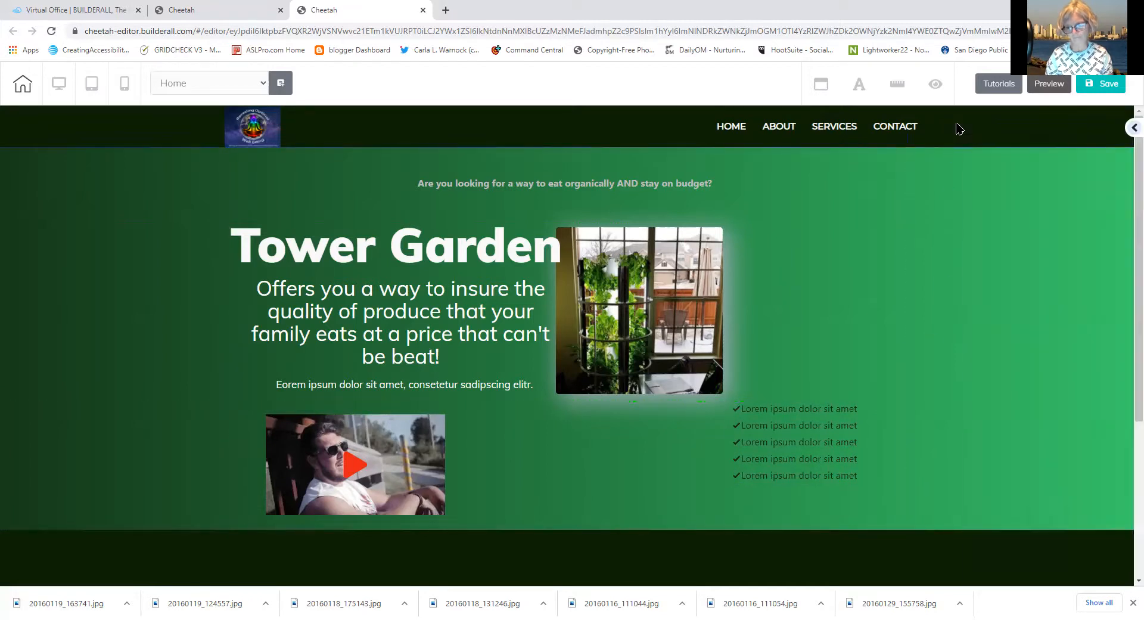
{"action": "left_click_drag", "start_coordinate": [882, 459], "coordinate": [919, 454]}
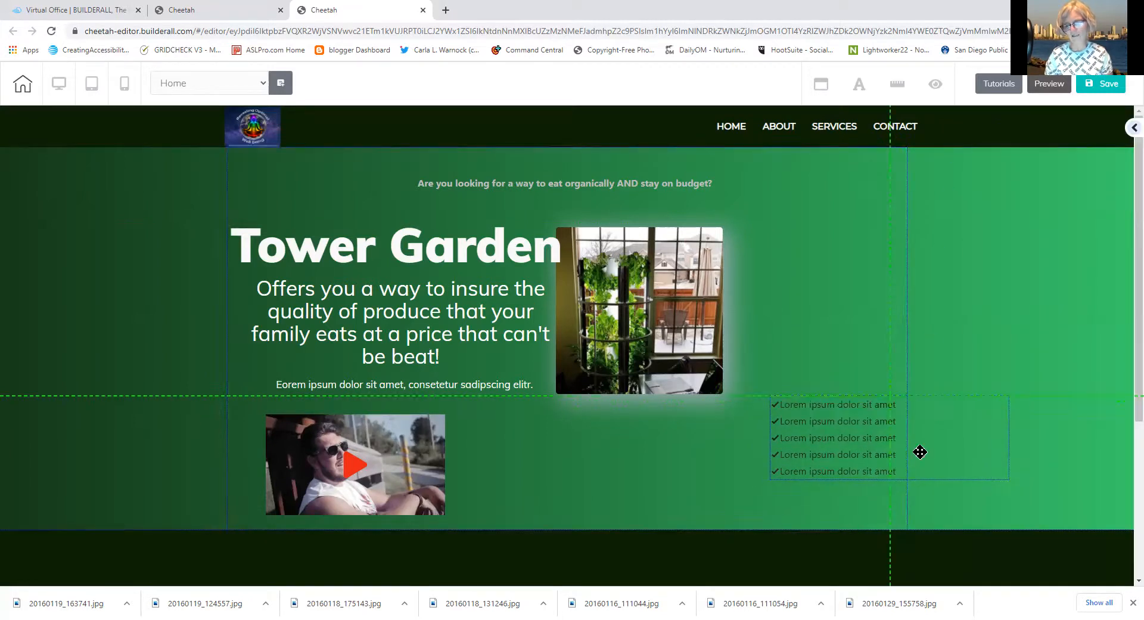
{"action": "left_click_drag", "start_coordinate": [1008, 480], "coordinate": [903, 290]}
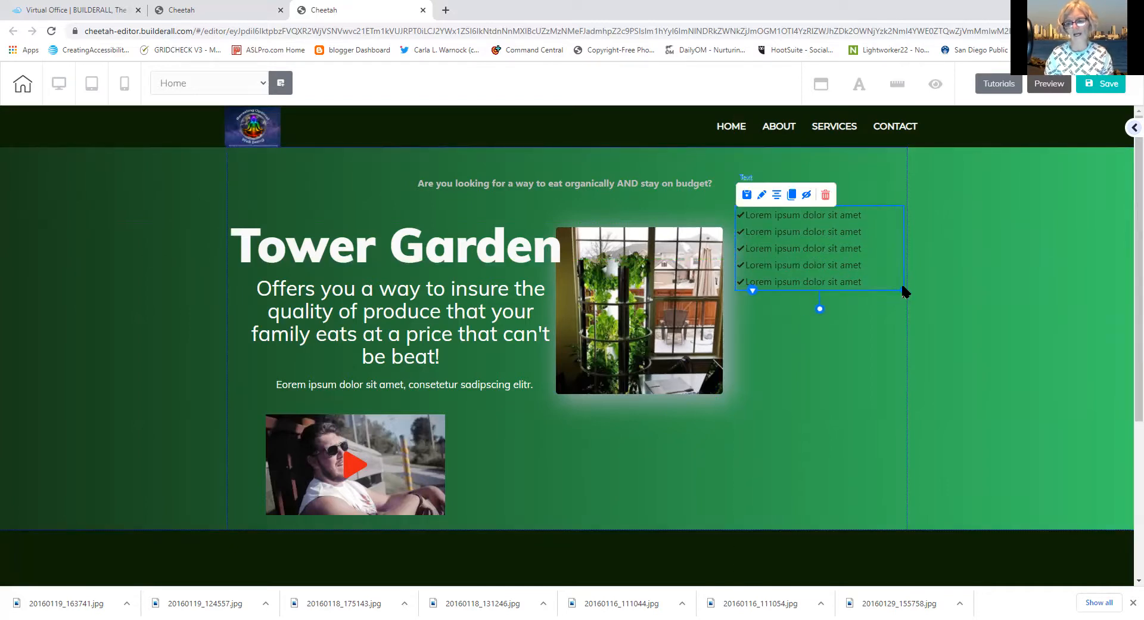
Change the first two list items to 'Great for family projects' and 'Wonderful Home School activity'
{"action": "triple_click", "coordinate": [868, 264]}
{"action": "left_click_drag", "start_coordinate": [866, 214], "coordinate": [745, 213]}
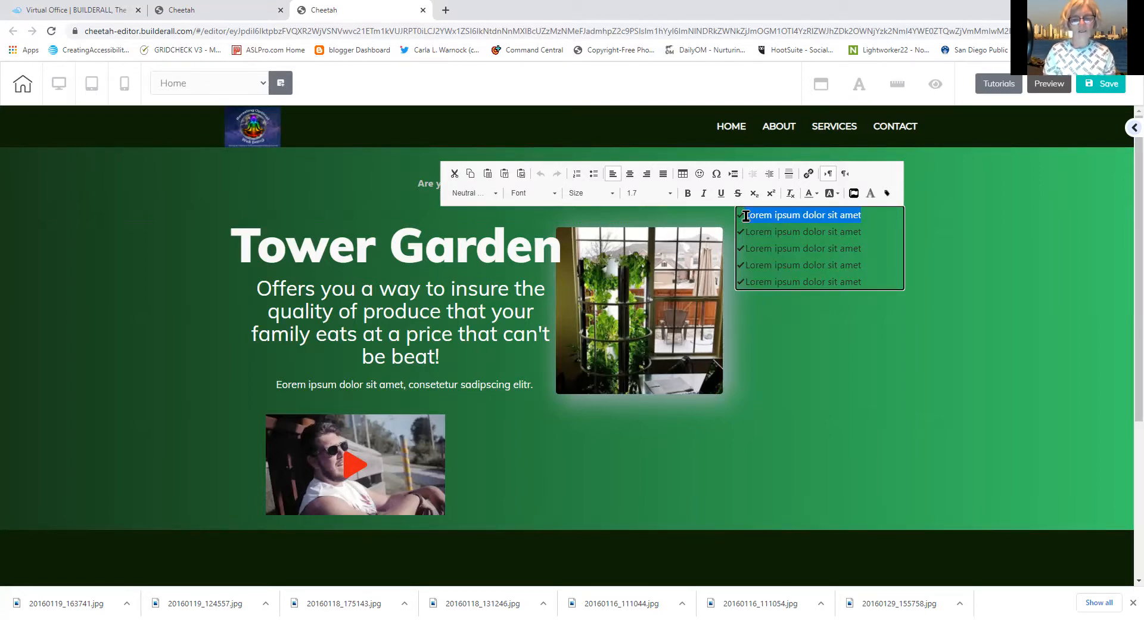
{"action": "type", "text": "Great"}
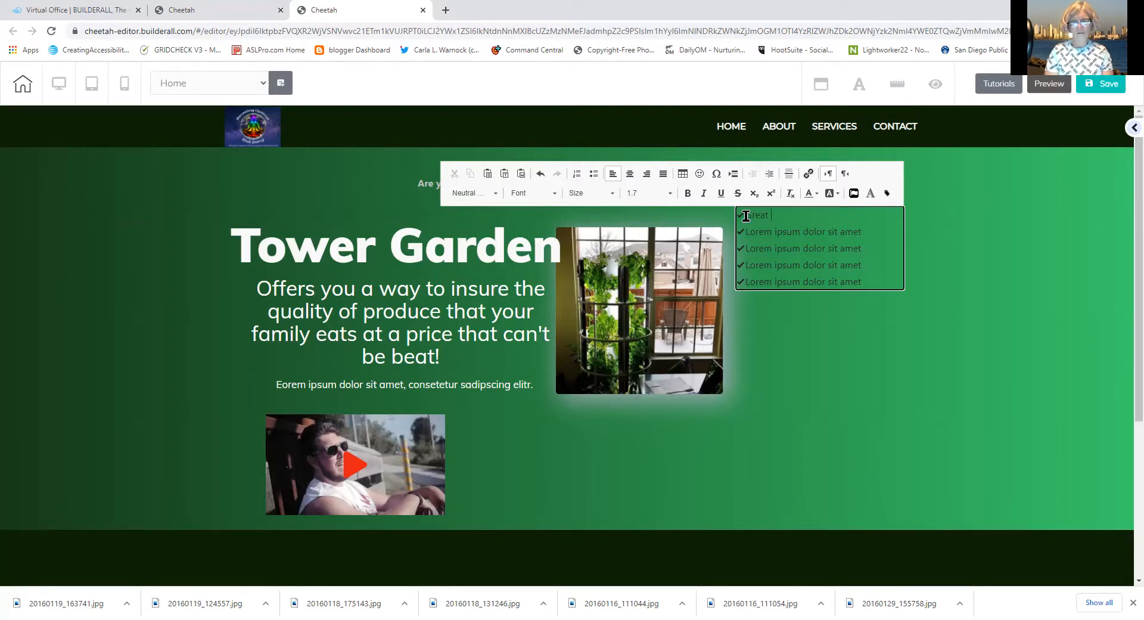
{"action": "type", "text": " F"}
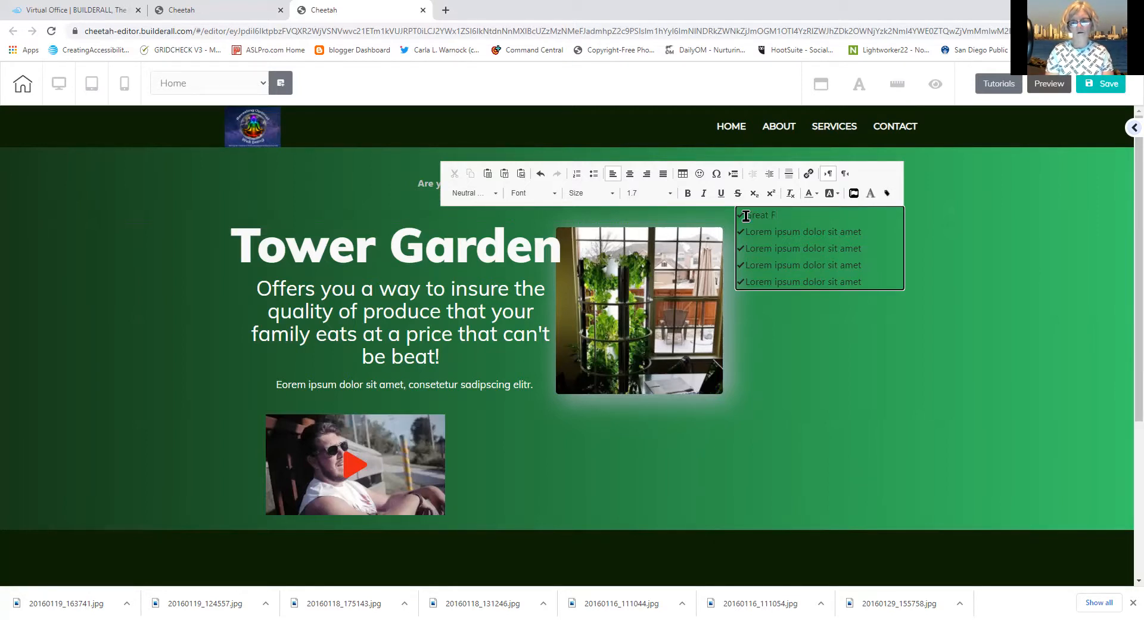
{"action": "type", "text": "for insure"}
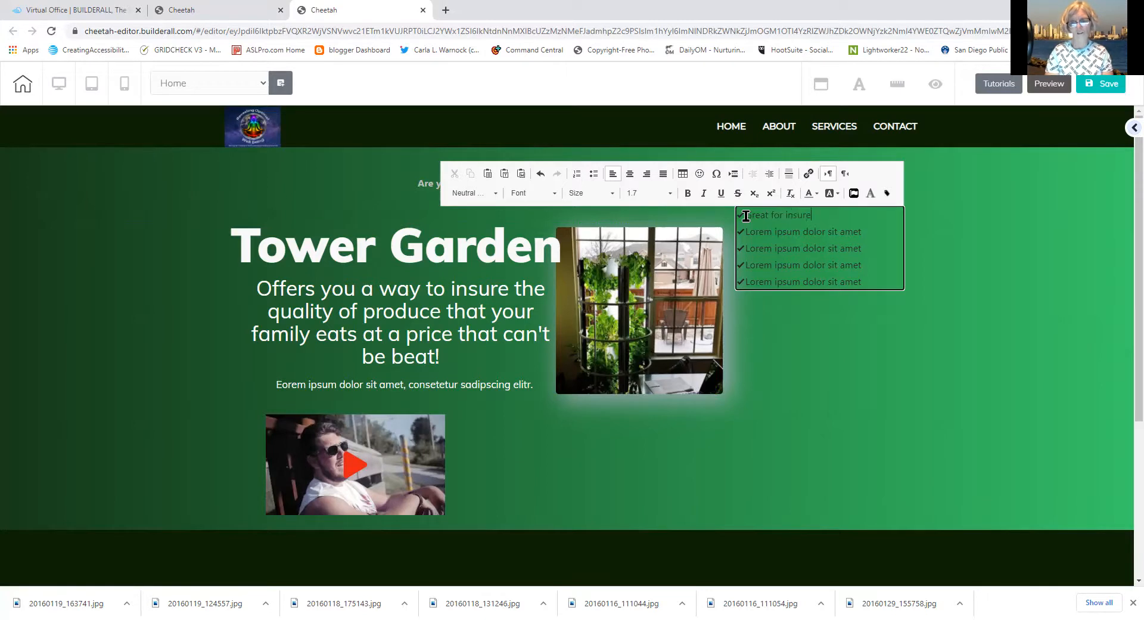
{"action": "key", "text": "BackSpace"}
{"action": "type", "text": "ing quality prod"}
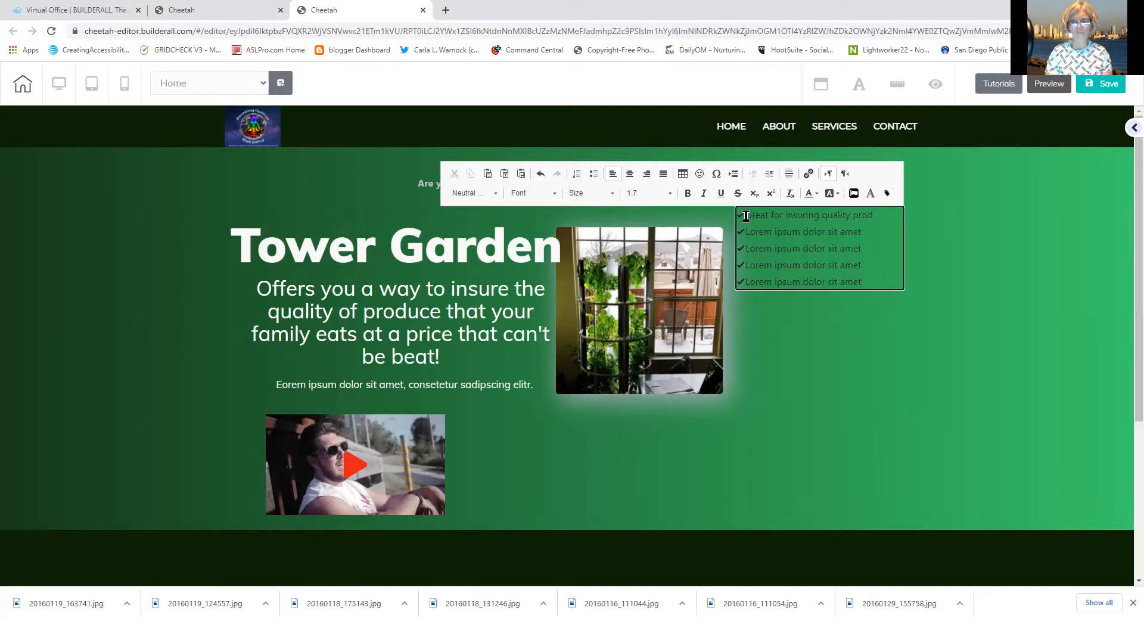
{"action": "key", "text": "BackSpace"}
{"action": "key", "text": "BackSpace"}
{"action": "key", "text": "BackSpace"}
{"action": "key", "text": "BackSpace"}
{"action": "key", "text": "BackSpace"}
{"action": "key", "text": "BackSpace"}
{"action": "key", "text": "BackSpace"}
{"action": "key", "text": "BackSpace"}
{"action": "key", "text": "BackSpace"}
{"action": "key", "text": "BackSpace"}
{"action": "key", "text": "BackSpace"}
{"action": "key", "text": "BackSpace"}
{"action": "key", "text": "BackSpace"}
{"action": "key", "text": "BackSpace"}
{"action": "key", "text": "BackSpace"}
{"action": "key", "text": "BackSpace"}
{"action": "key", "text": "BackSpace"}
{"action": "key", "text": "BackSpace"}
{"action": "key", "text": "BackSpace"}
{"action": "key", "text": "BackSpace"}
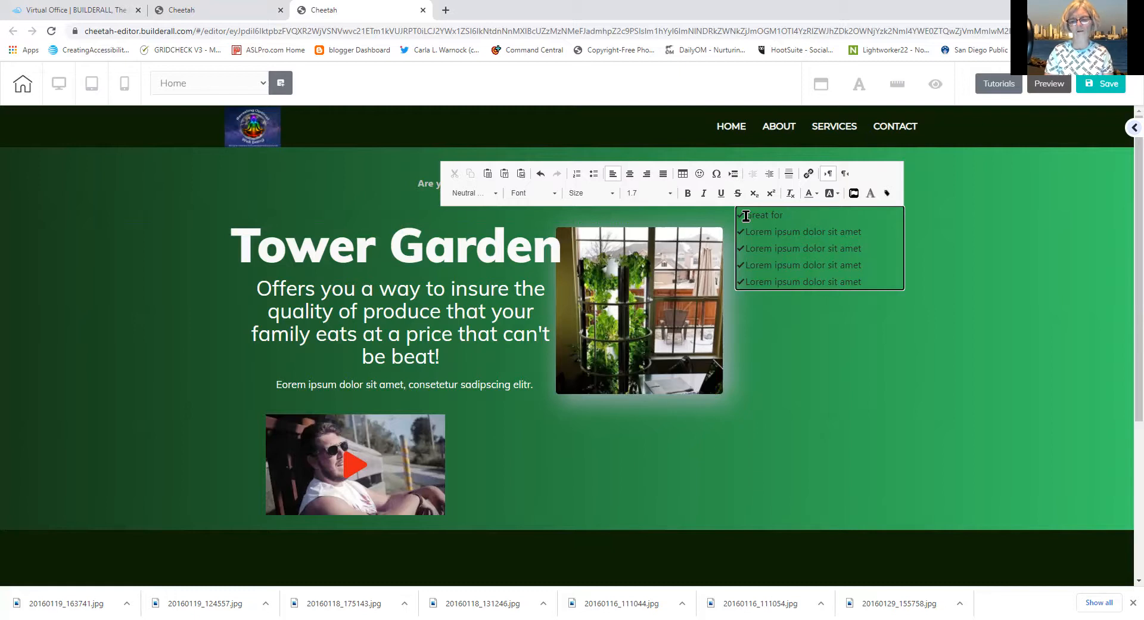
{"action": "type", "text": "family"}
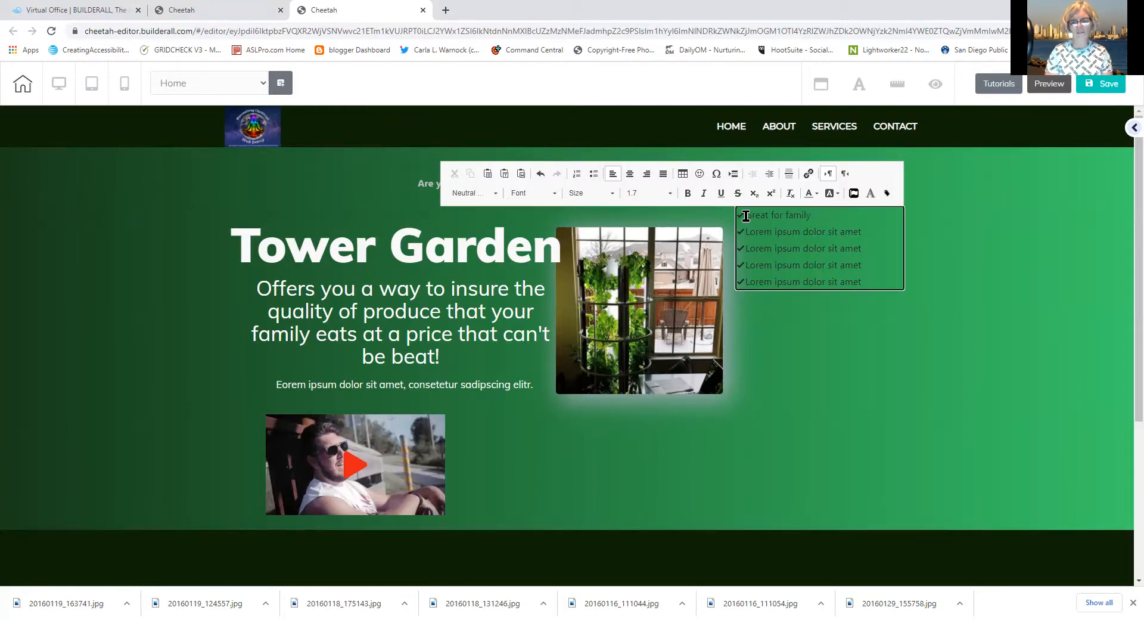
{"action": "type", "text": " por"}
{"action": "type", "text": "jects"}
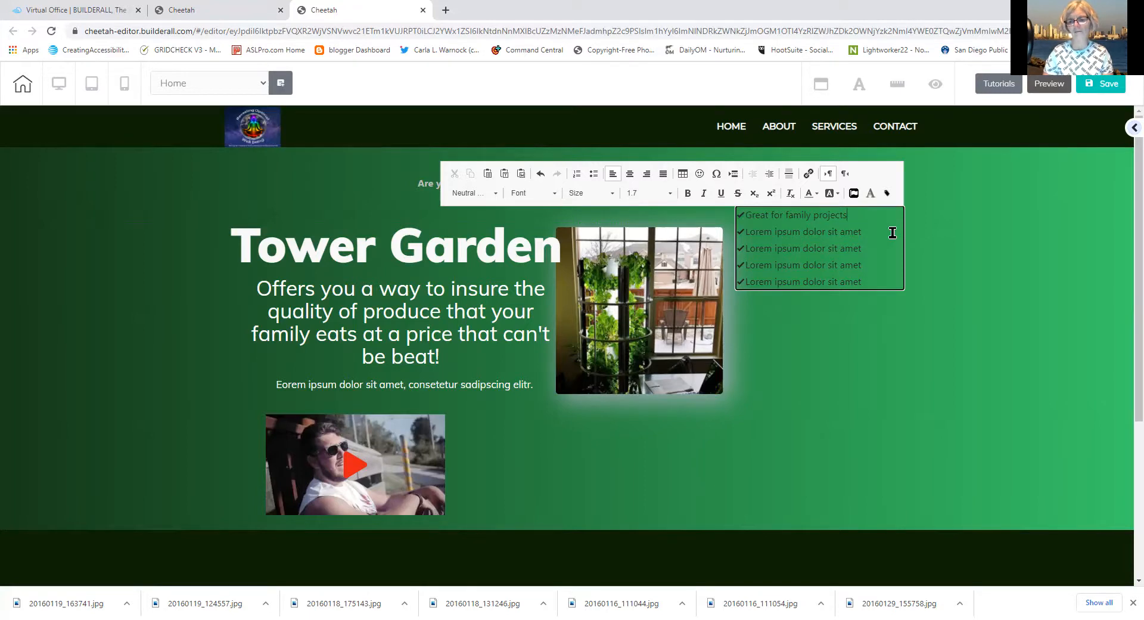
{"action": "left_click_drag", "start_coordinate": [871, 231], "coordinate": [747, 234]}
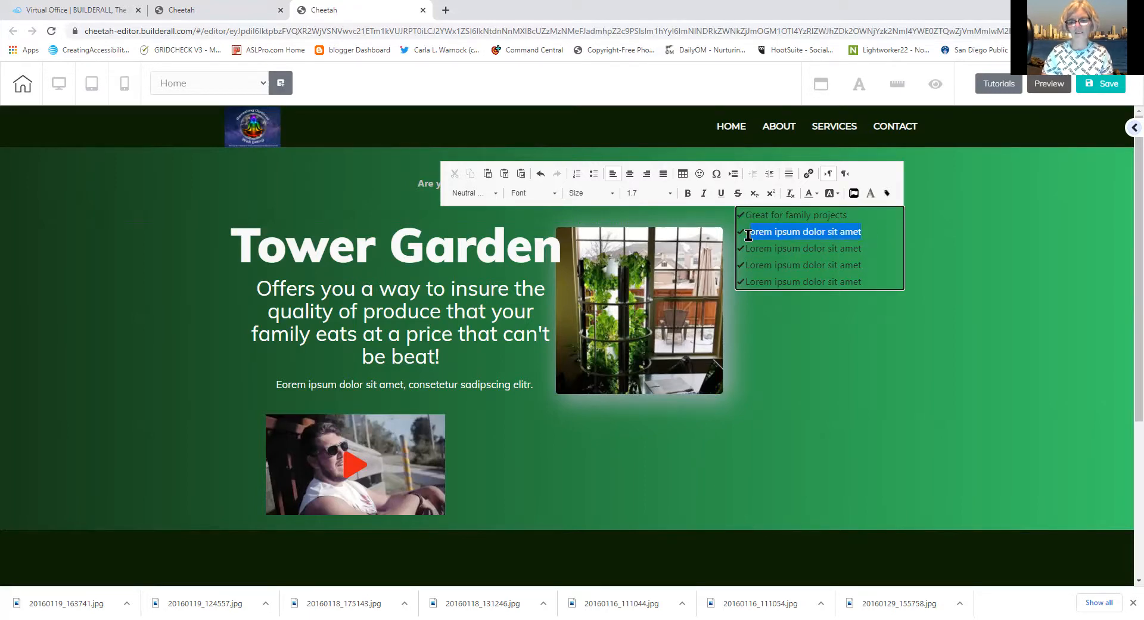
{"action": "type", "text": "Wonderful hom"}
{"action": "key", "text": "BackSpace"}
{"action": "type", "text": "Home "}
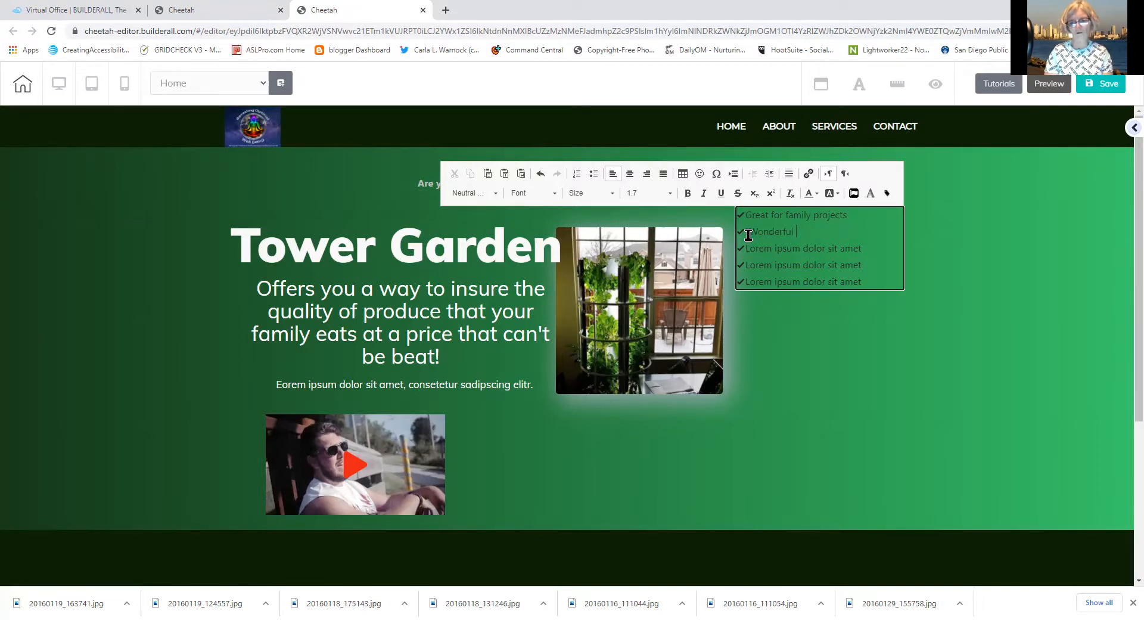
{"action": "type", "text": "School Ac"}
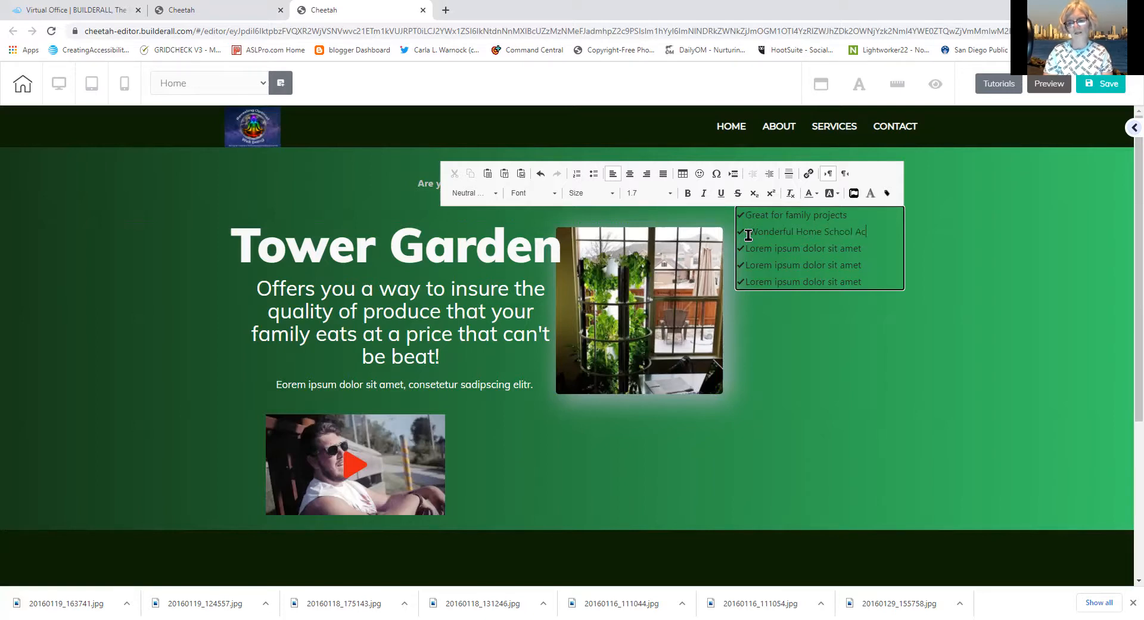
{"action": "key", "text": "BackSpace"}
{"action": "type", "text": "activ"}
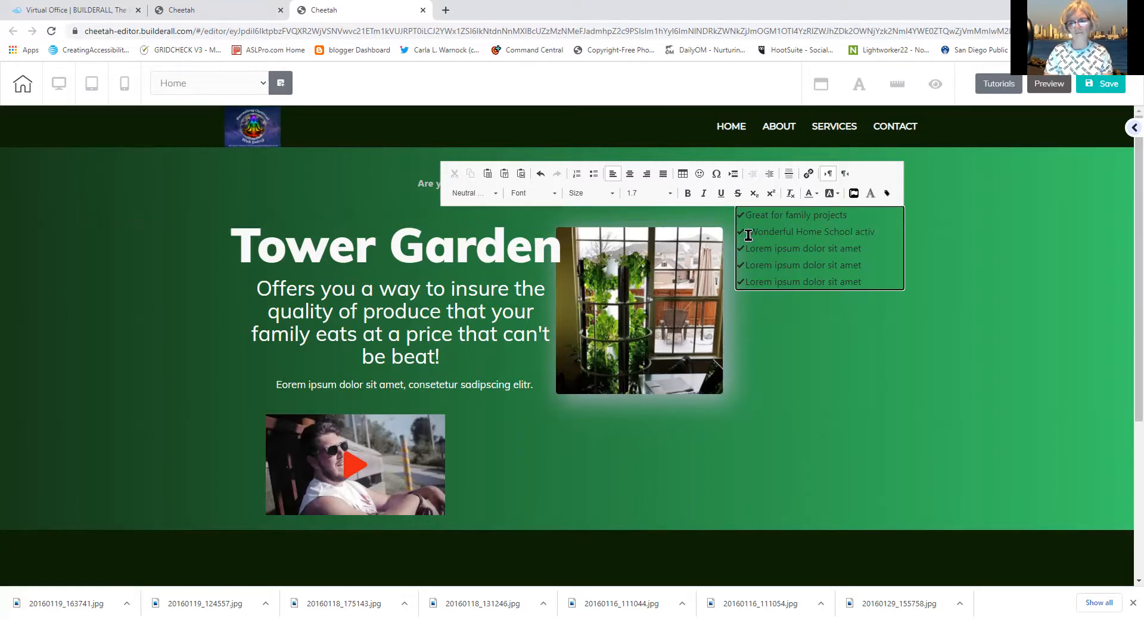
{"action": "type", "text": "ity"}
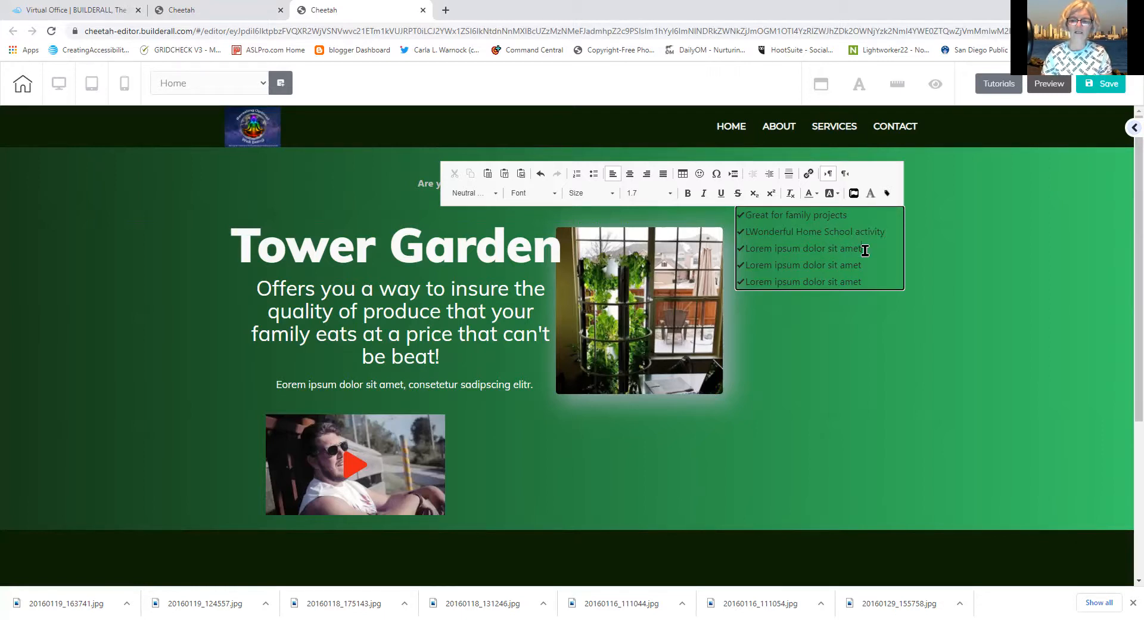
Make items three and four 'Organic produce year round' and 'Easy to maintain mess free', and clear the fifth
{"action": "left_click_drag", "start_coordinate": [862, 250], "coordinate": [746, 257]}
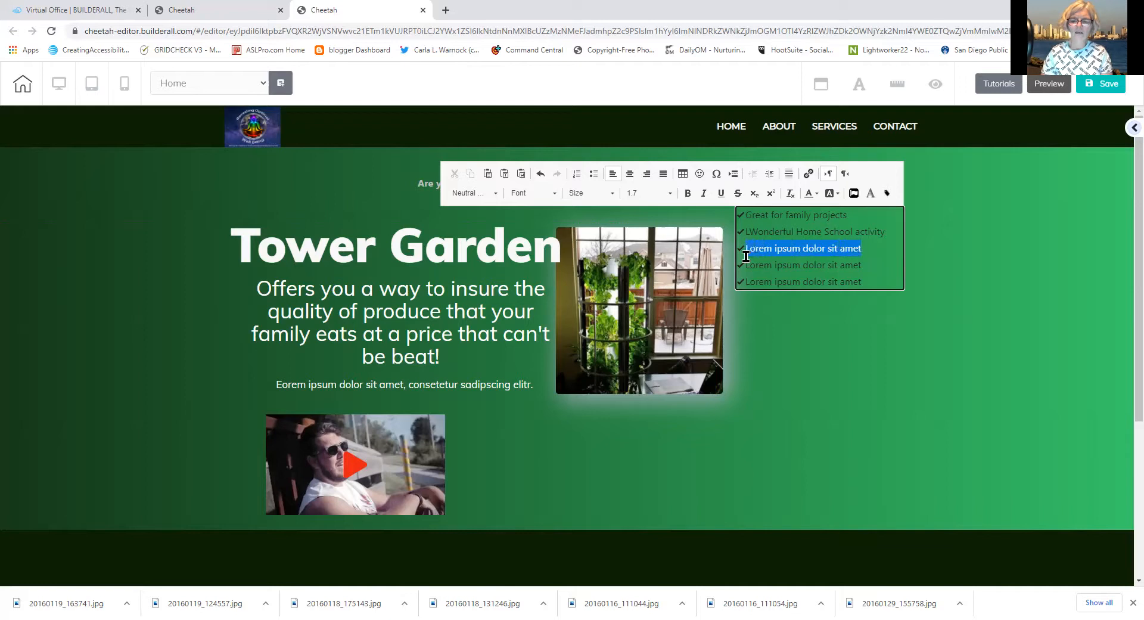
{"action": "type", "text": "Or"}
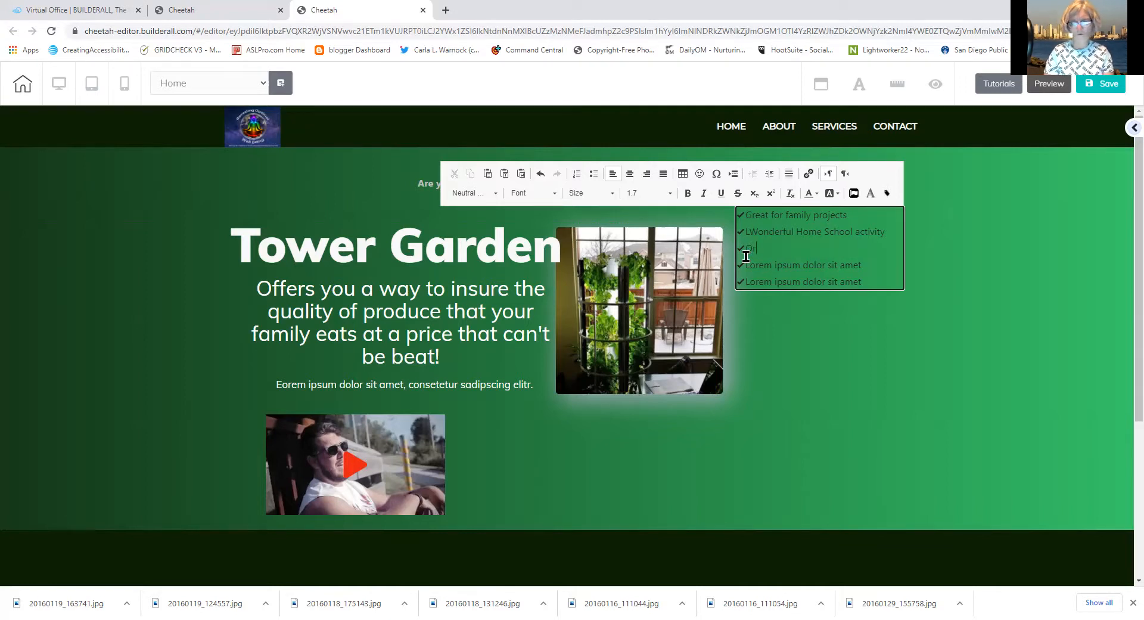
{"action": "type", "text": "ganic pro"}
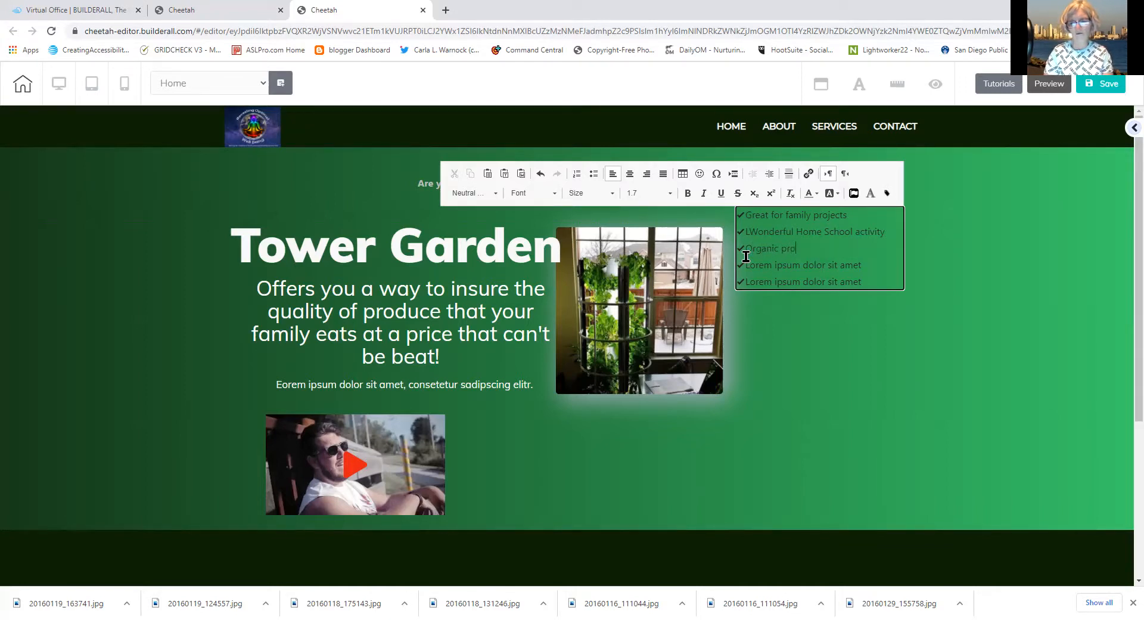
{"action": "type", "text": "duce year round"}
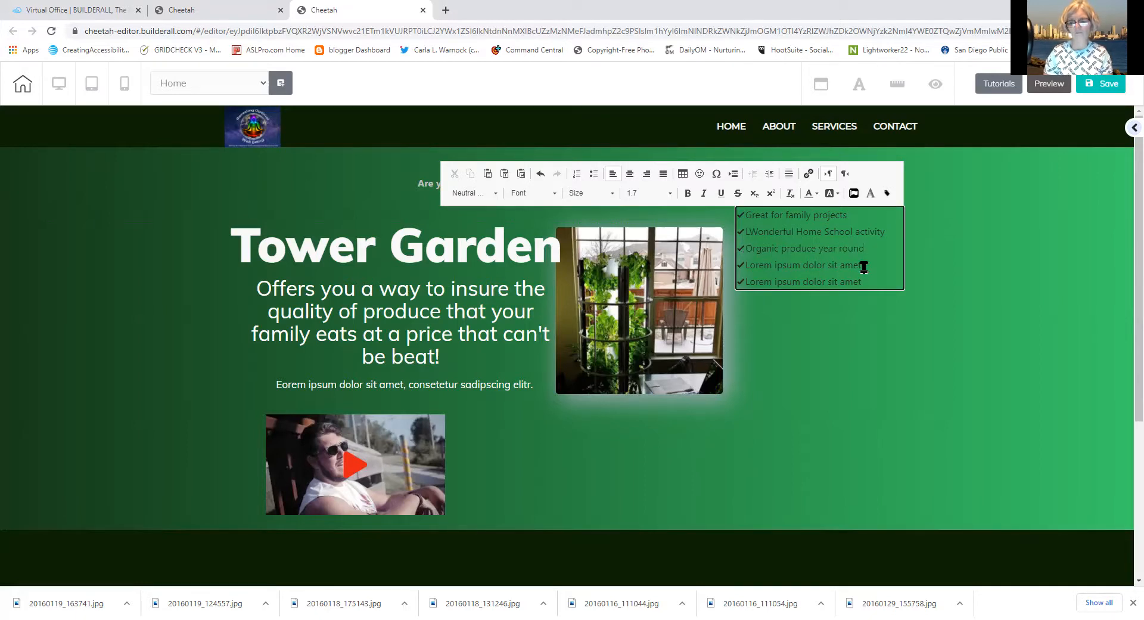
{"action": "left_click_drag", "start_coordinate": [865, 265], "coordinate": [745, 268]}
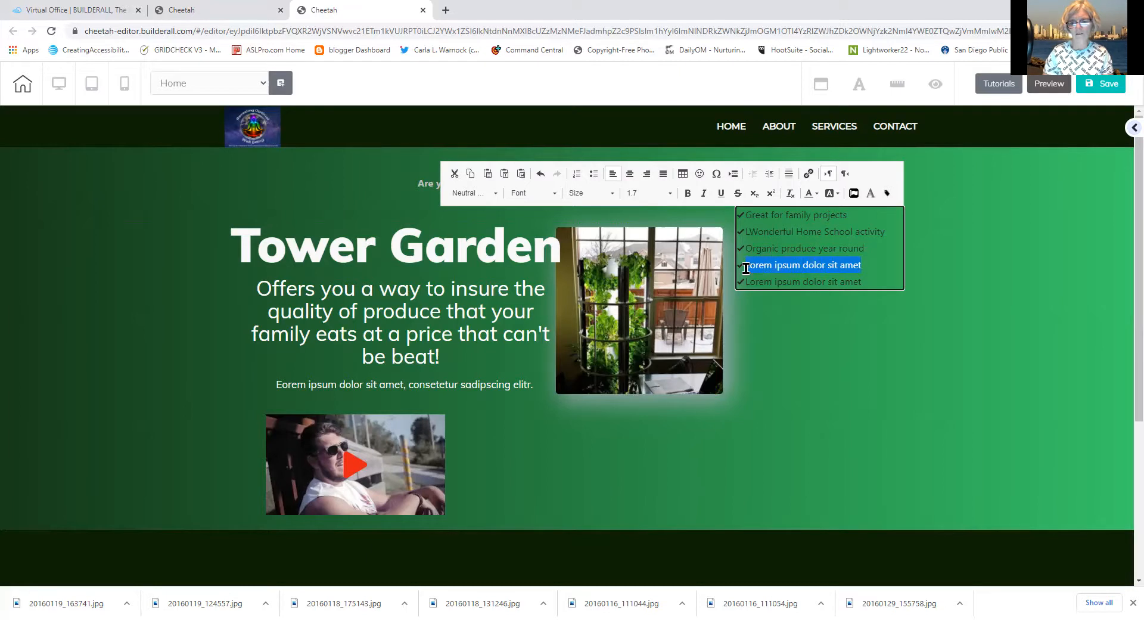
{"action": "type", "text": "Just"}
{"action": "key", "text": "BackSpace"}
{"action": "key", "text": "BackSpace"}
{"action": "key", "text": "BackSpace"}
{"action": "key", "text": "BackSpace"}
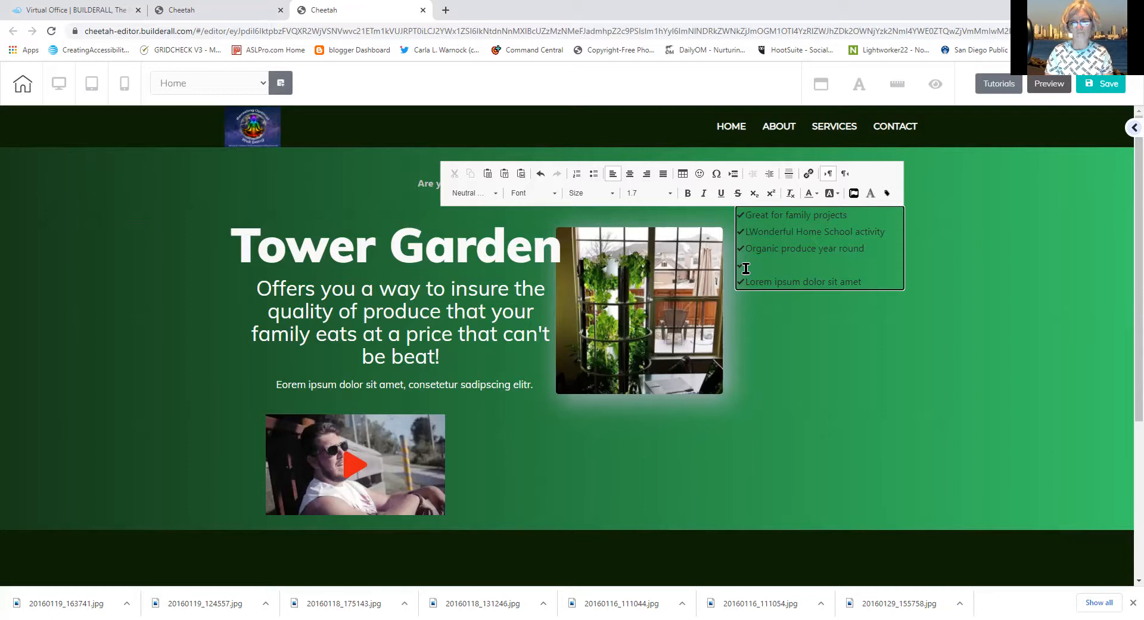
{"action": "type", "text": "Easy to main"}
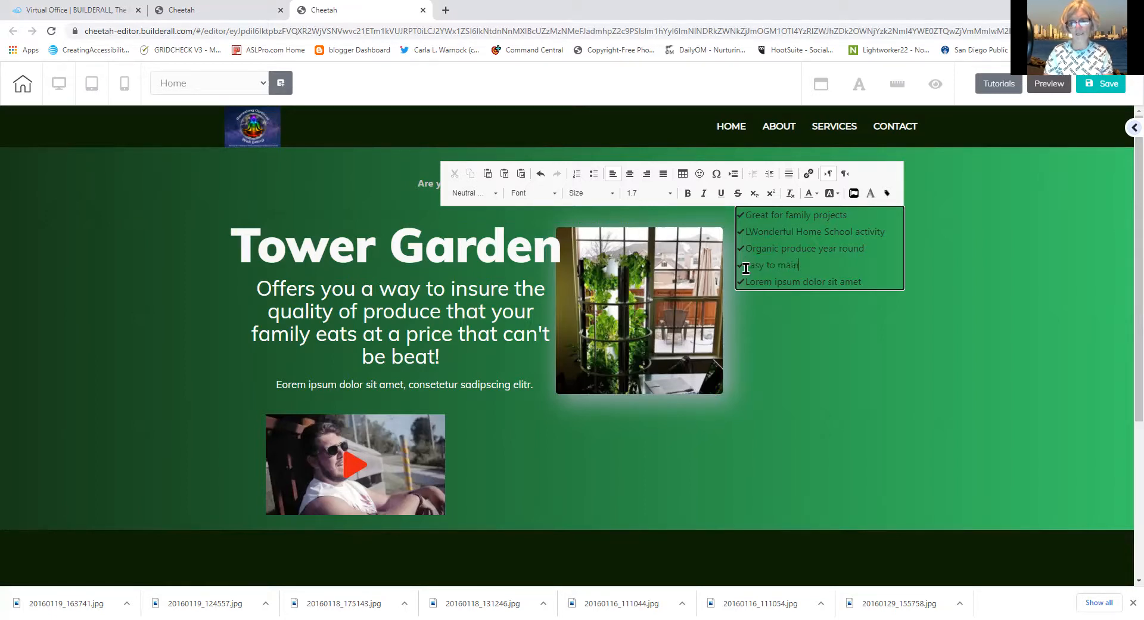
{"action": "type", "text": "tain"}
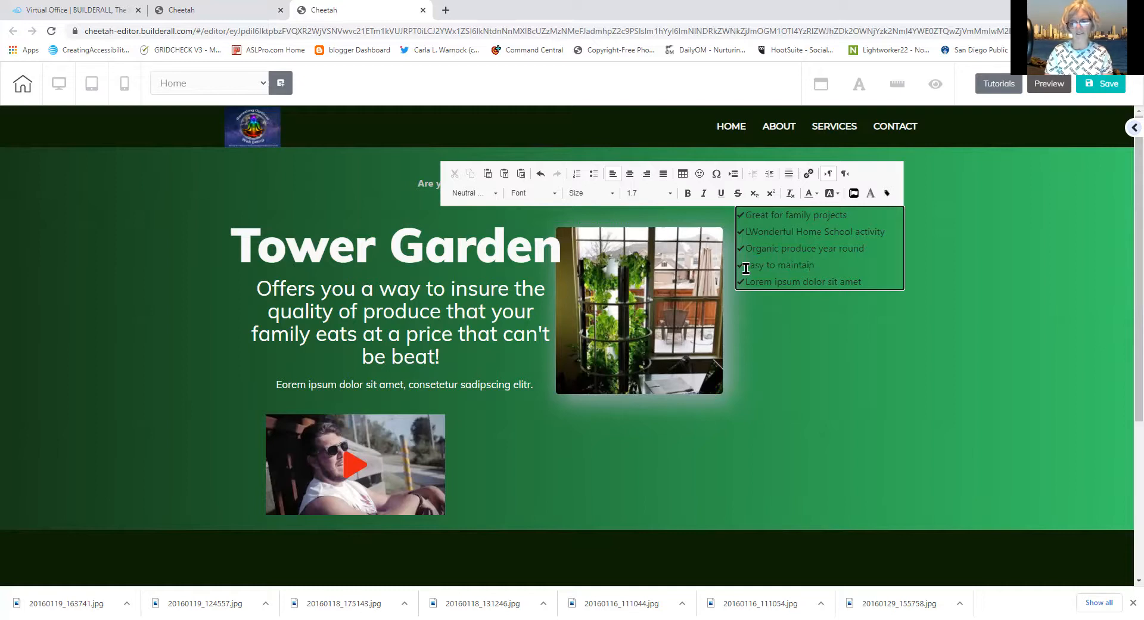
{"action": "type", "text": " mess free"}
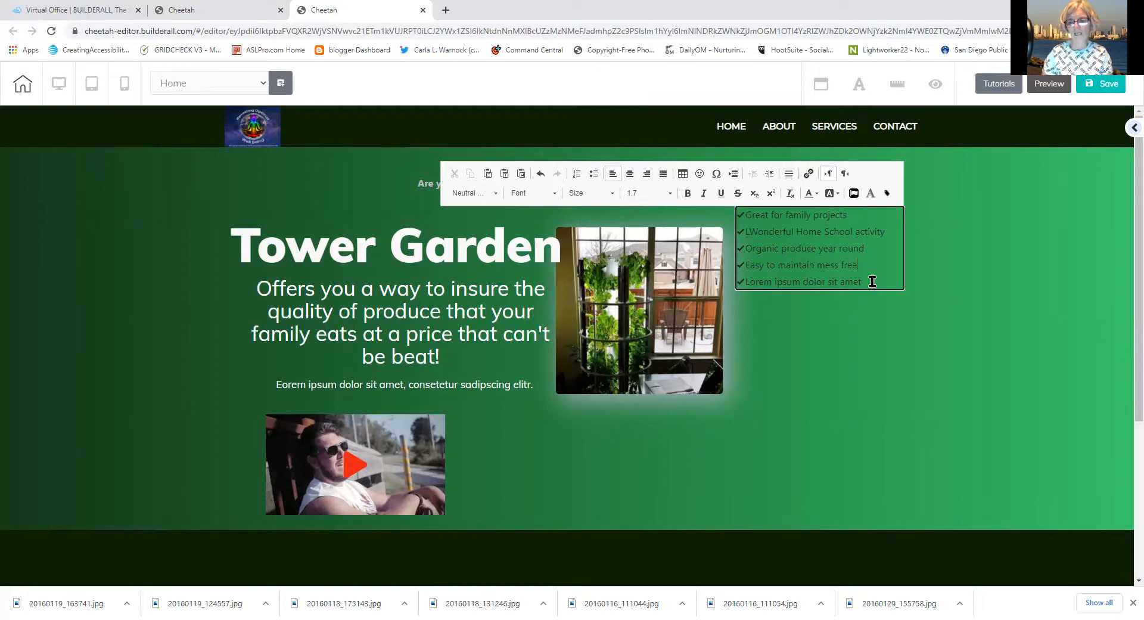
{"action": "left_click_drag", "start_coordinate": [866, 280], "coordinate": [821, 298]}
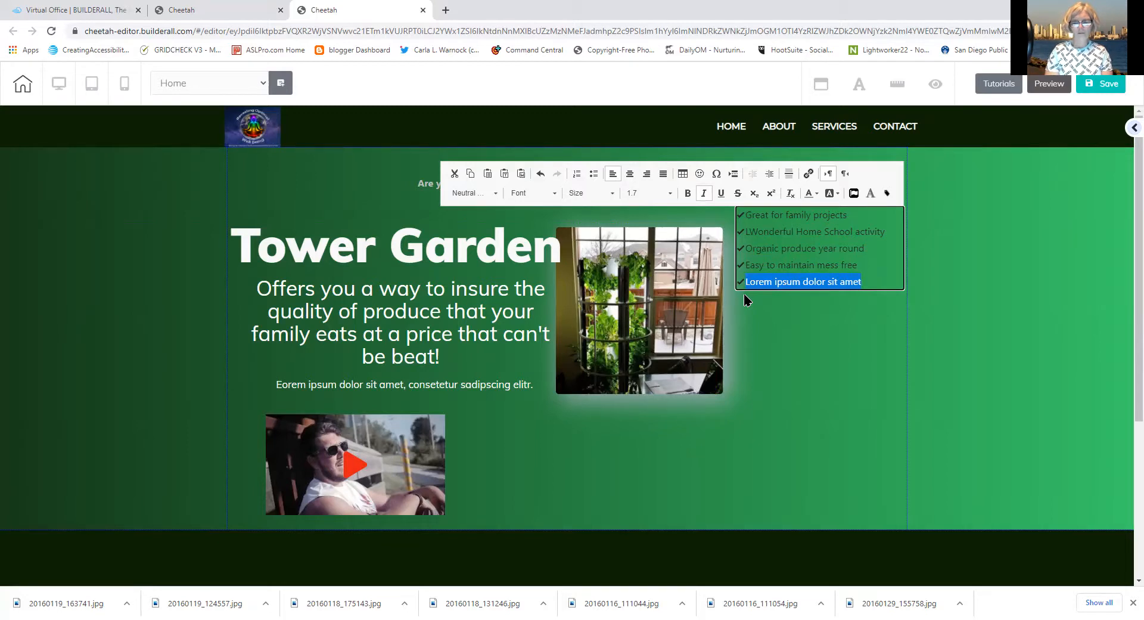
{"action": "type", "text": "sav"}
{"action": "key", "text": "BackSpace"}
{"action": "key", "text": "BackSpace"}
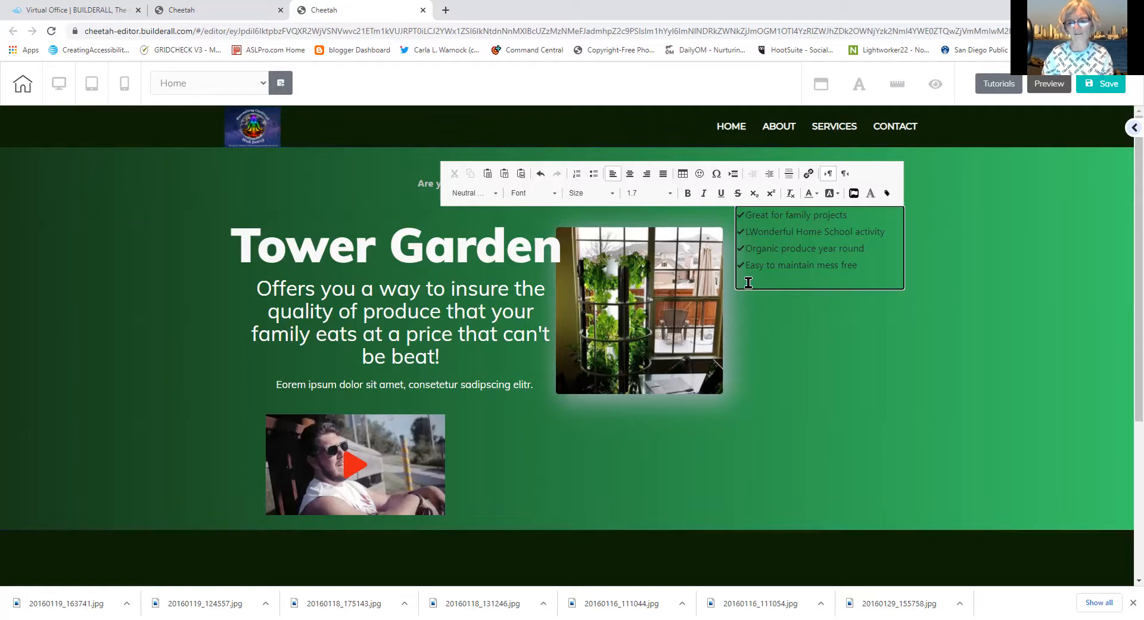
Narrow the benefits list slightly, clone it, and stack the copy below the original beside the photo
{"action": "left_click", "coordinate": [856, 339]}
{"action": "left_click", "coordinate": [882, 272]}
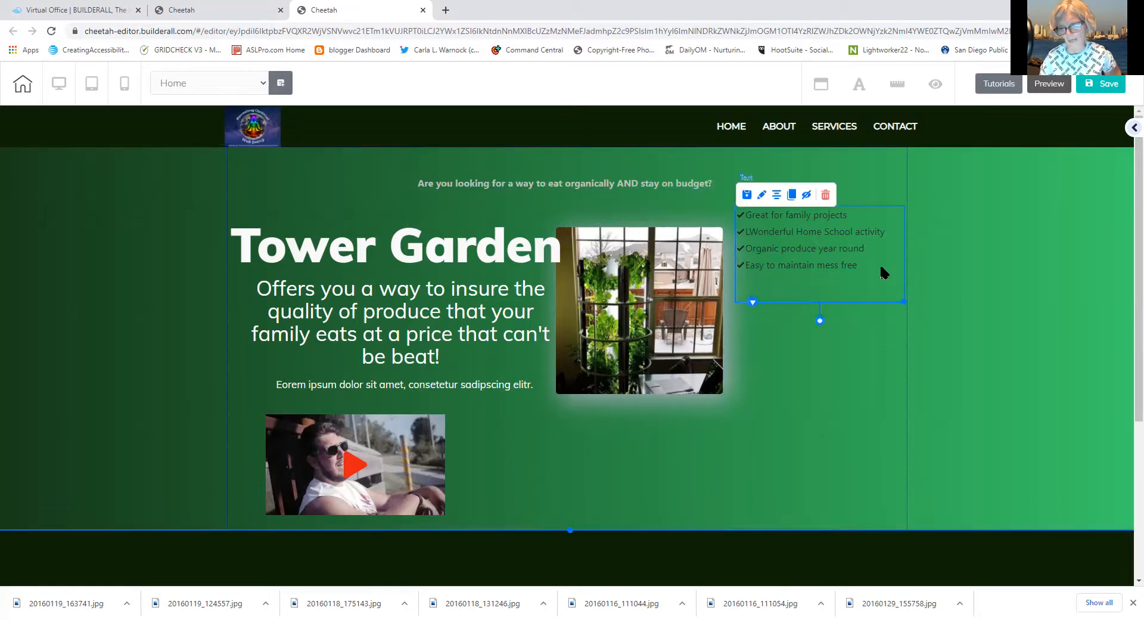
{"action": "mouse_move", "coordinate": [904, 302]}
{"action": "left_mouse_down"}
{"action": "mouse_move", "coordinate": [878, 286]}
{"action": "mouse_move", "coordinate": [903, 299]}
{"action": "left_mouse_up"}
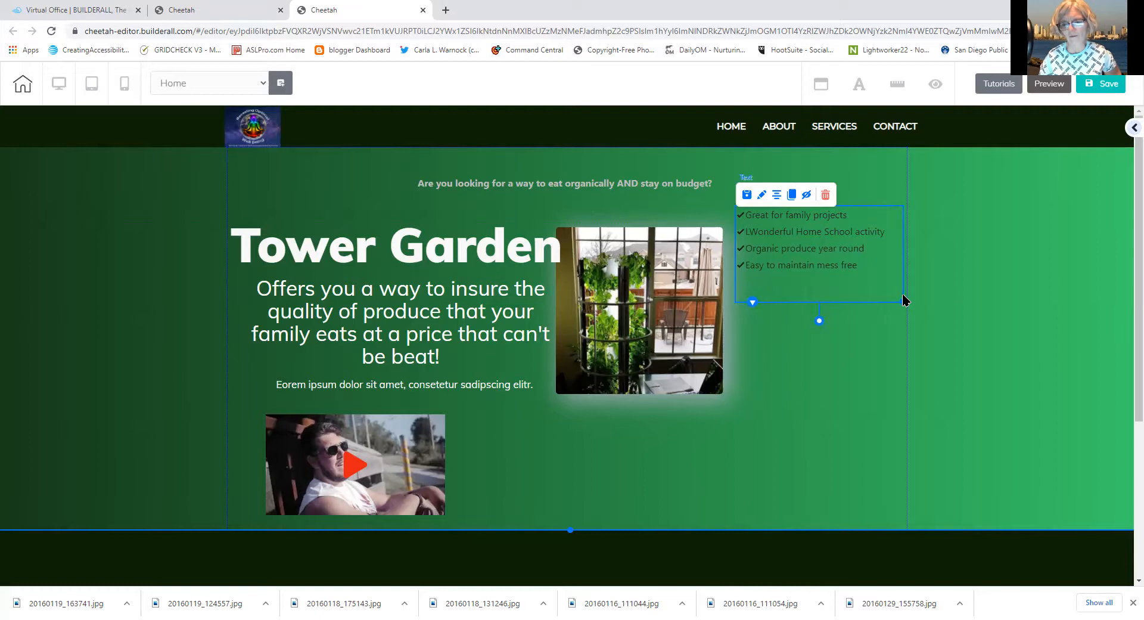
{"action": "left_click", "coordinate": [790, 199]}
{"action": "mouse_move", "coordinate": [782, 286]}
{"action": "left_mouse_down"}
{"action": "mouse_move", "coordinate": [762, 350]}
{"action": "mouse_move", "coordinate": [749, 350]}
{"action": "mouse_move", "coordinate": [752, 476]}
{"action": "left_mouse_up"}
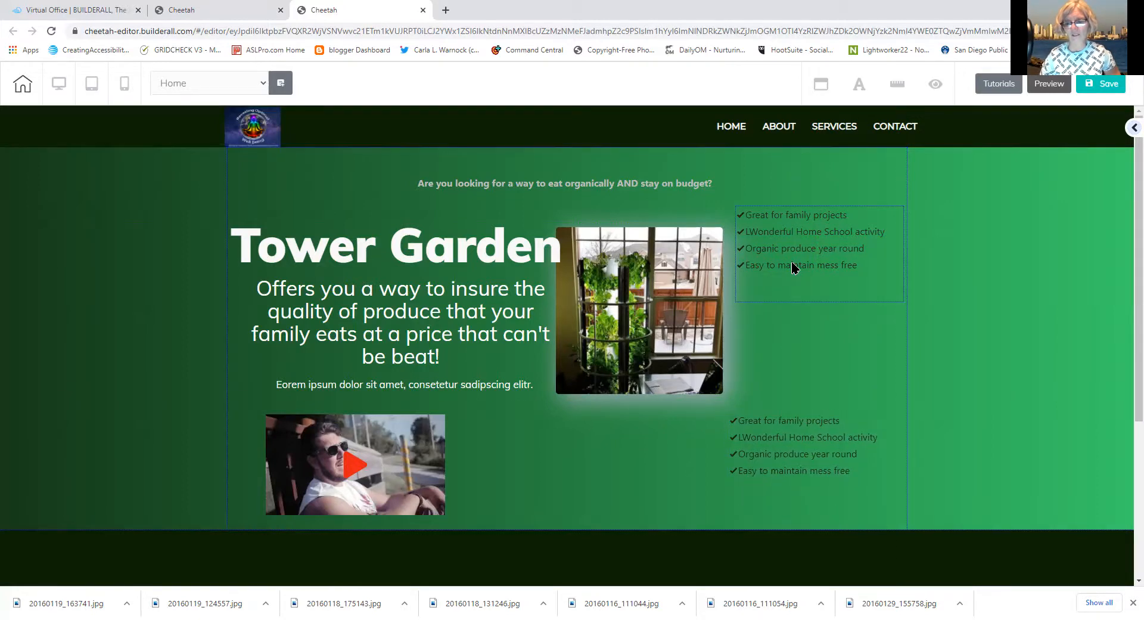
{"action": "left_click_drag", "start_coordinate": [791, 268], "coordinate": [784, 368]}
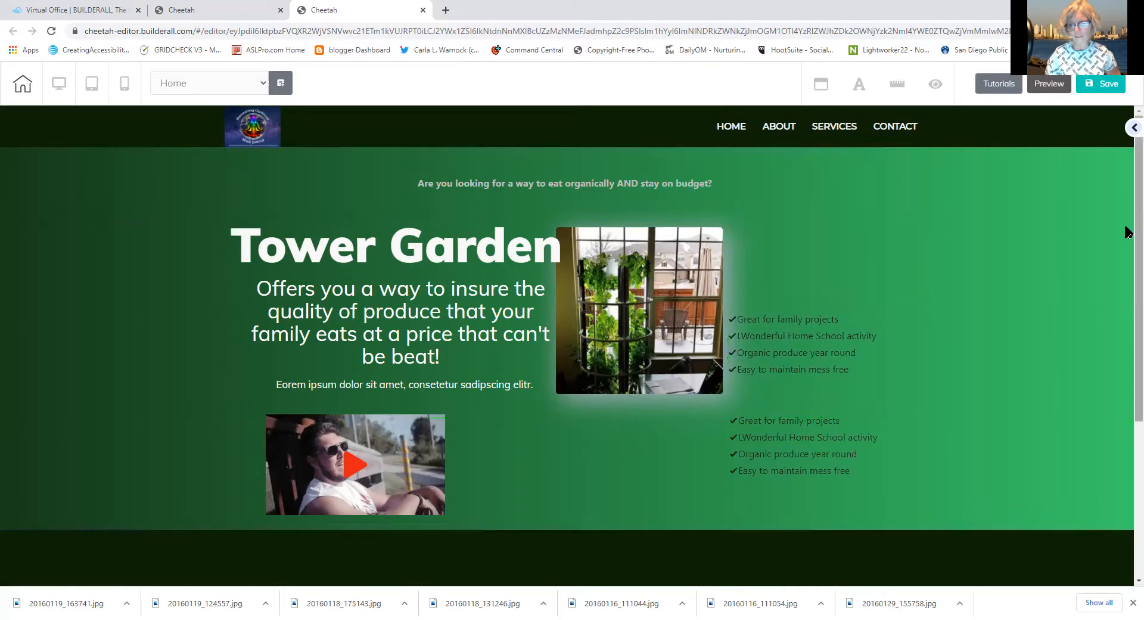
{"action": "left_click", "coordinate": [1131, 127]}
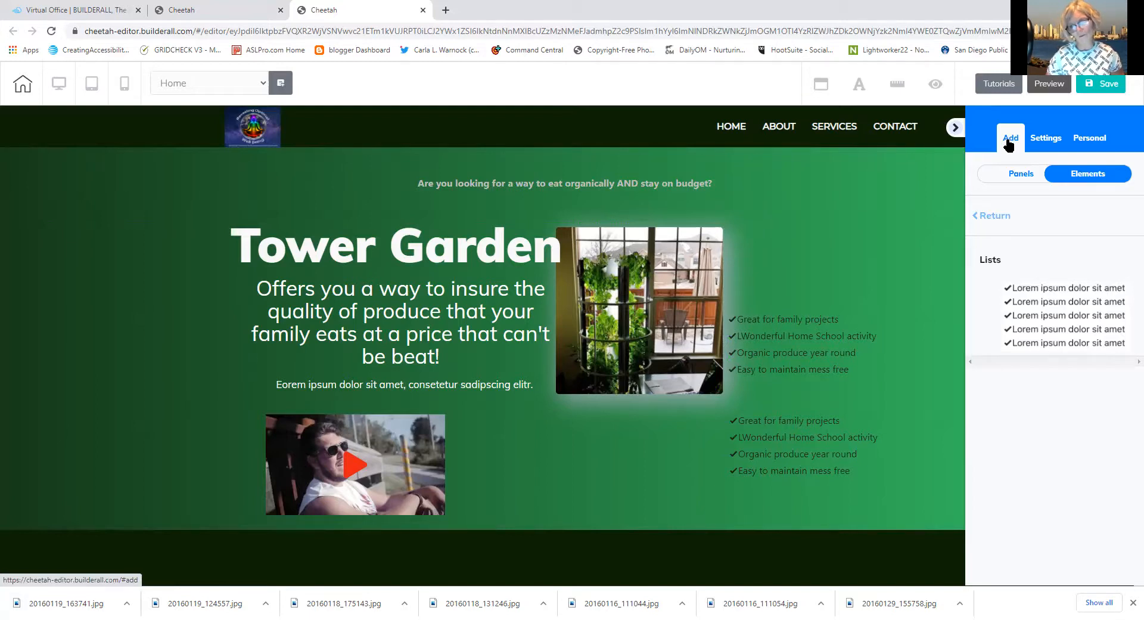
Add a Title H5 heading above the checklists reading 'Benefits of Buying Tower Garden'
{"action": "left_click", "coordinate": [990, 218]}
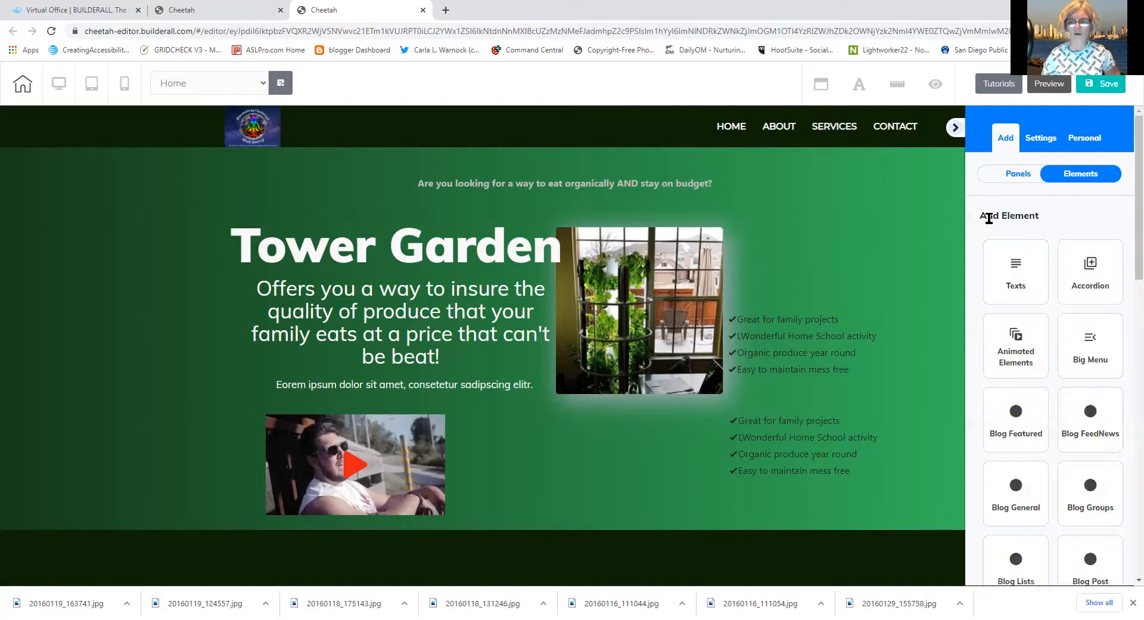
{"action": "left_click", "coordinate": [1007, 281]}
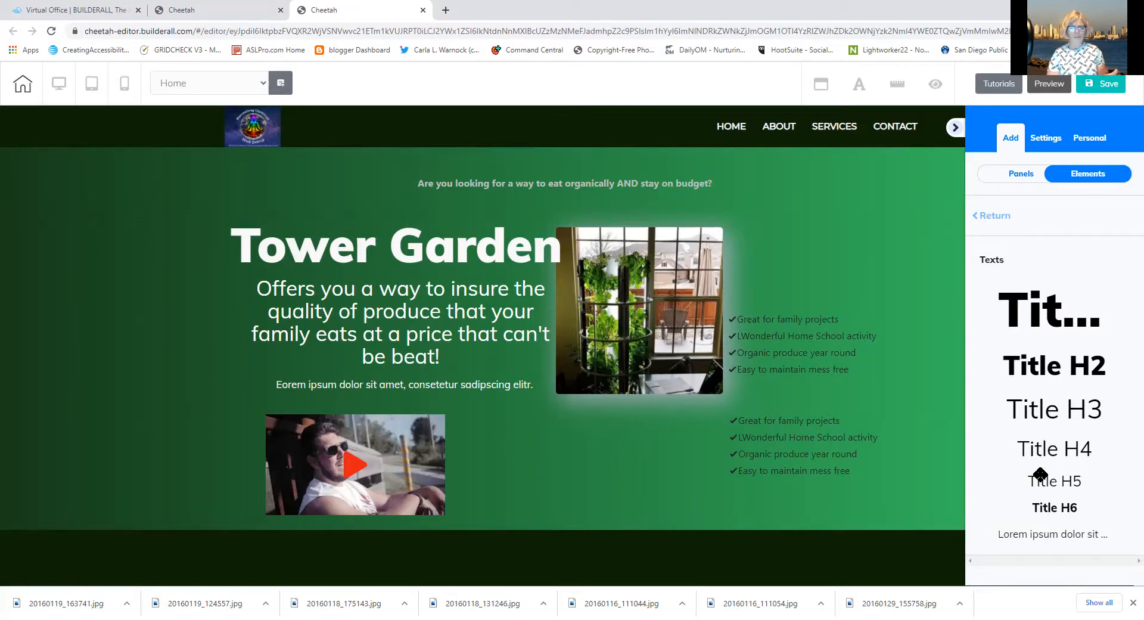
{"action": "left_click_drag", "start_coordinate": [1040, 481], "coordinate": [773, 236]}
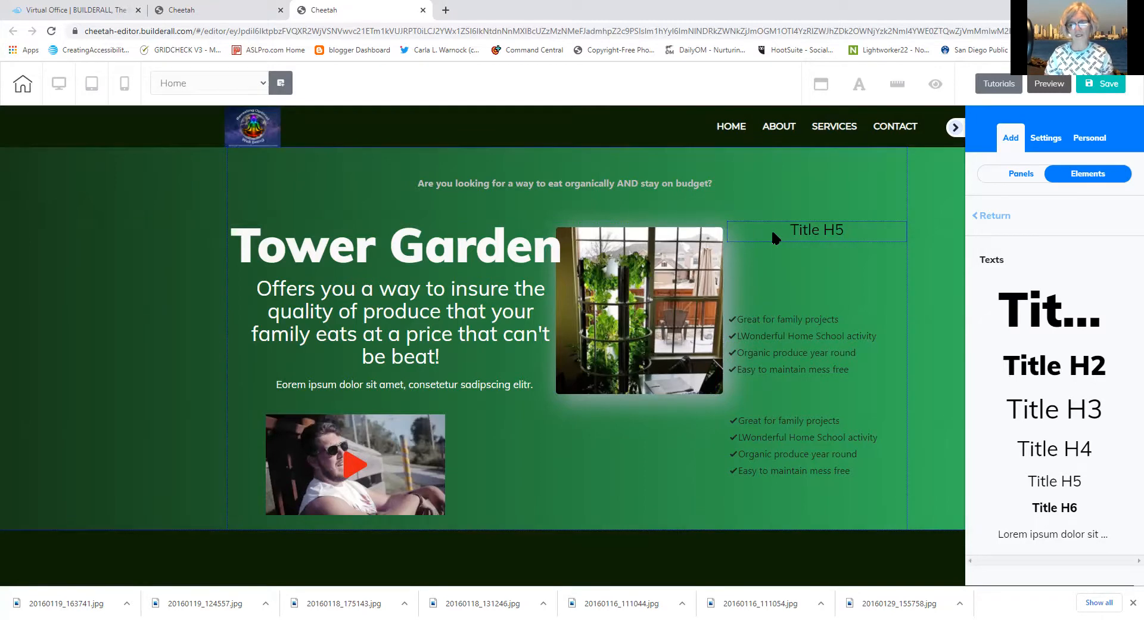
{"action": "left_click", "coordinate": [828, 230]}
{"action": "left_click_drag", "start_coordinate": [846, 229], "coordinate": [752, 228]}
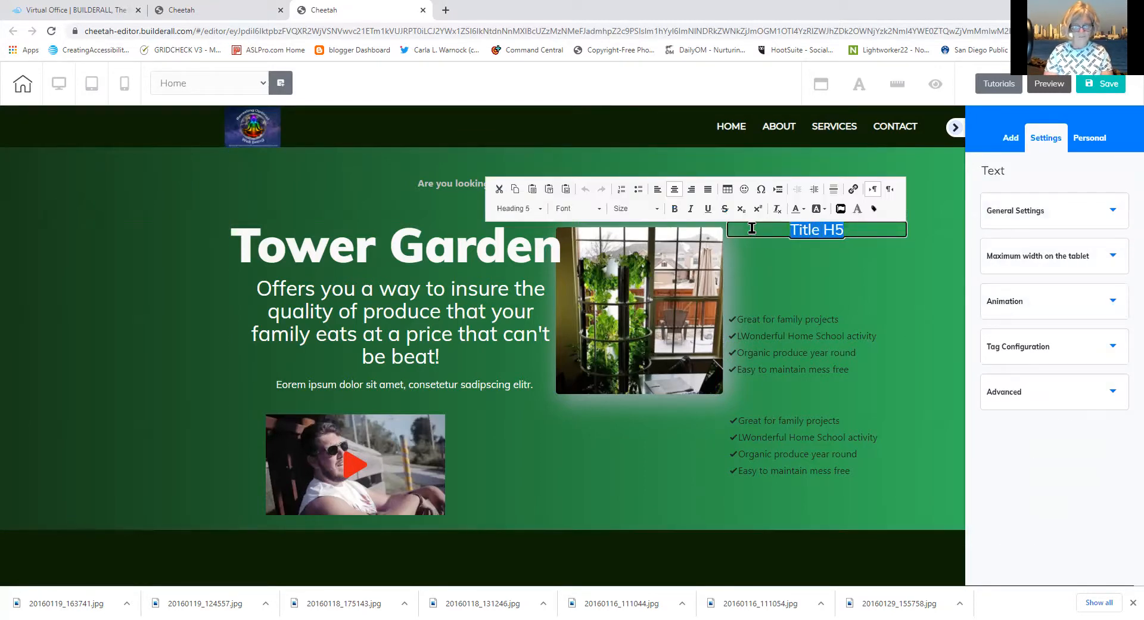
{"action": "type", "text": "Be"}
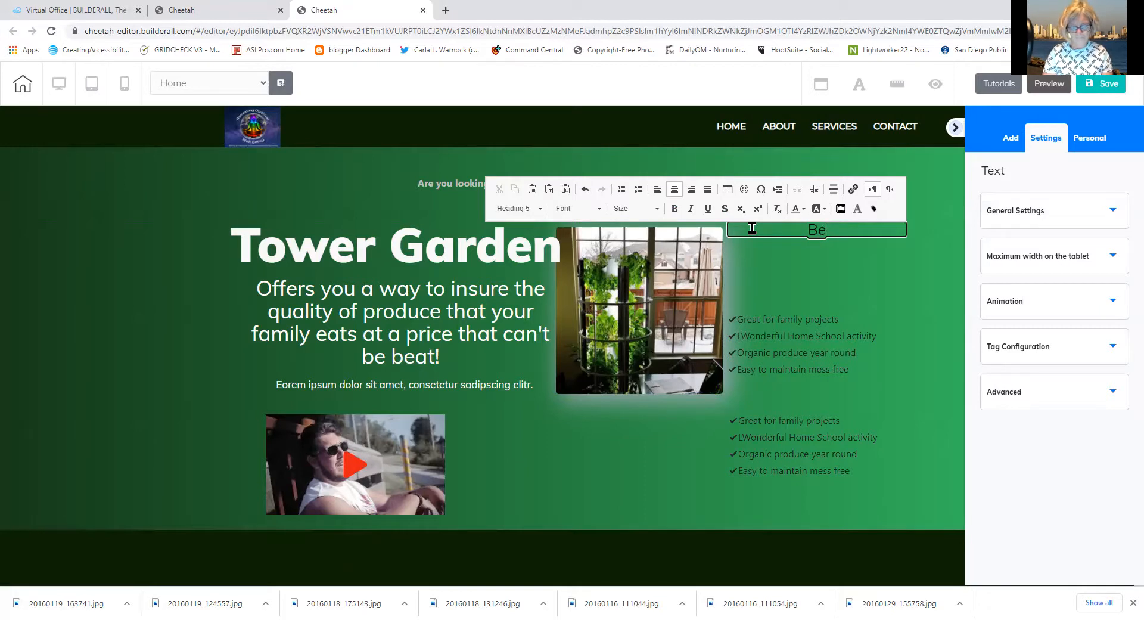
{"action": "type", "text": "nefits"}
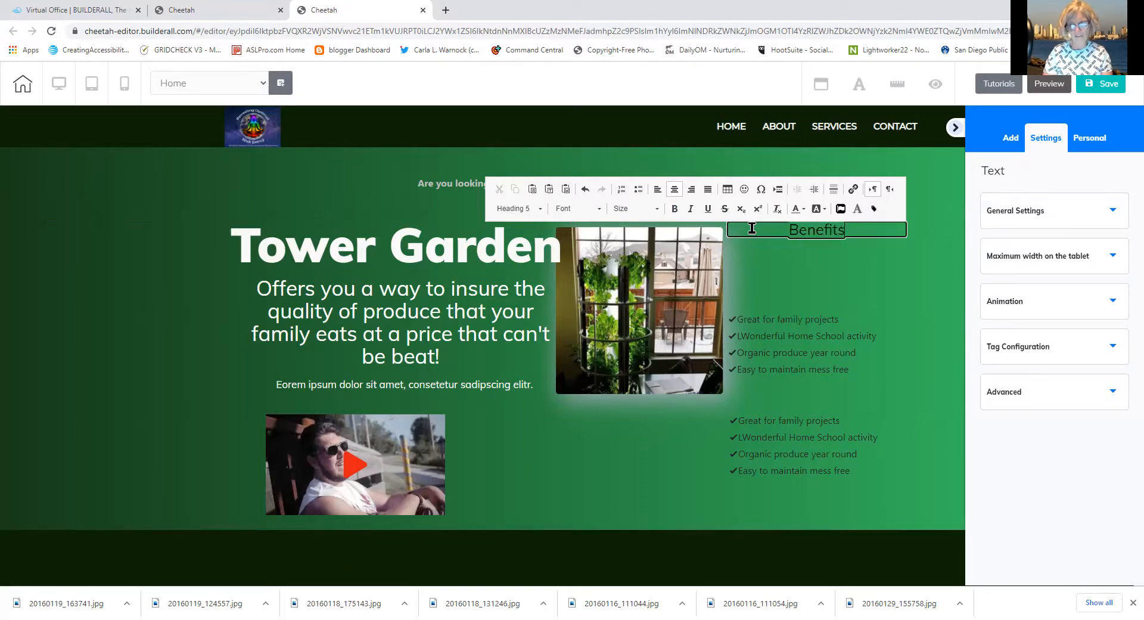
{"action": "type", "text": " of Buying Tower"}
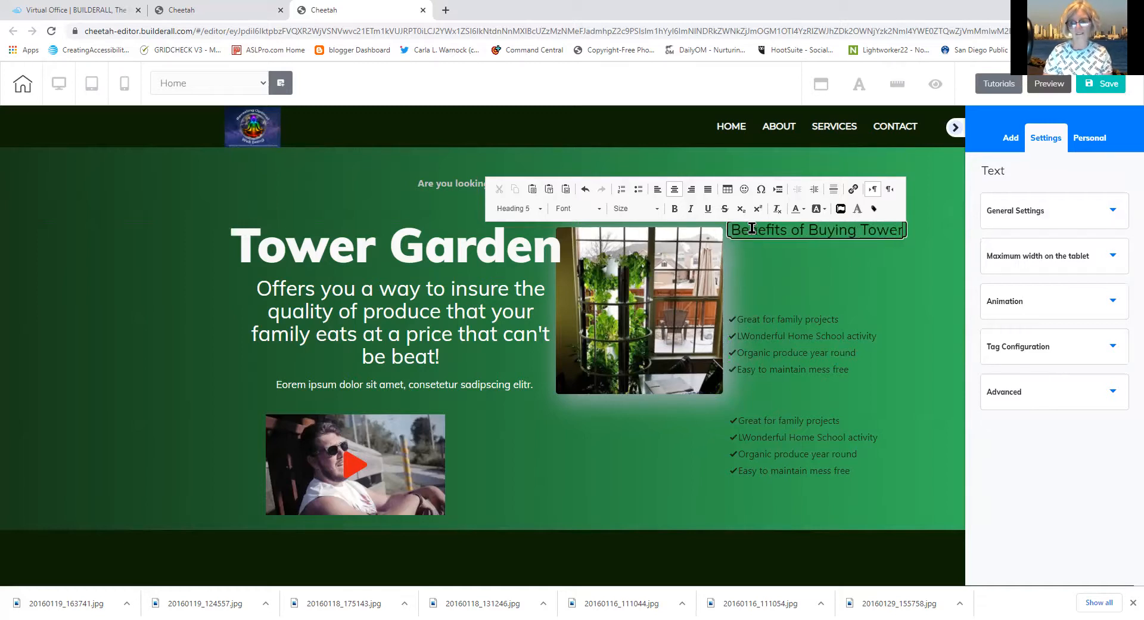
{"action": "type", "text": " Garden"}
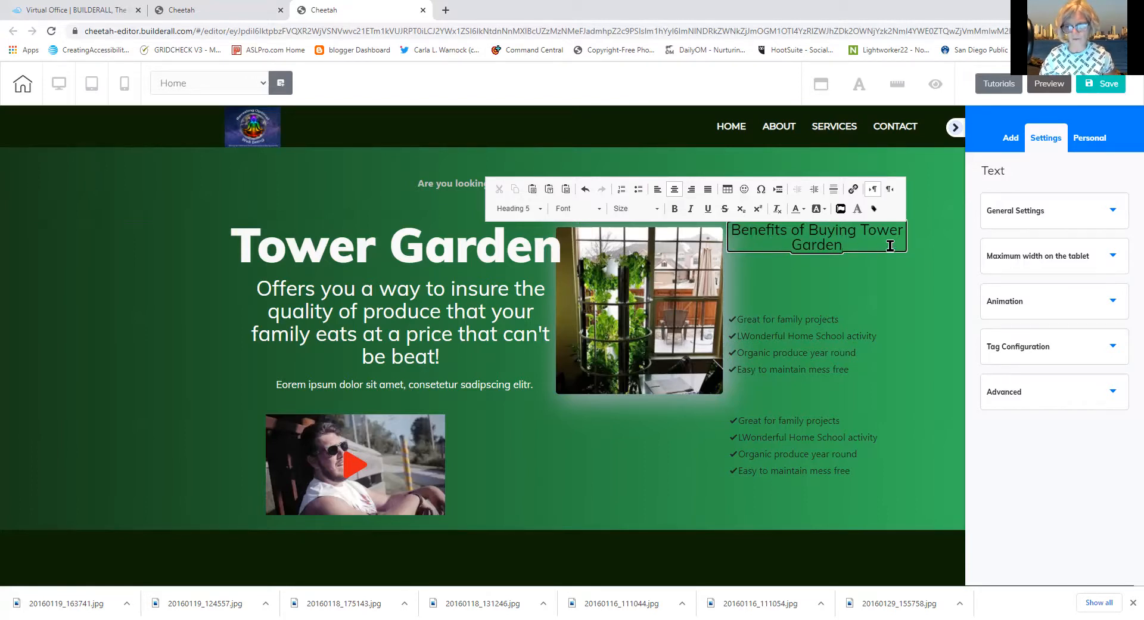
{"action": "left_click", "coordinate": [885, 281]}
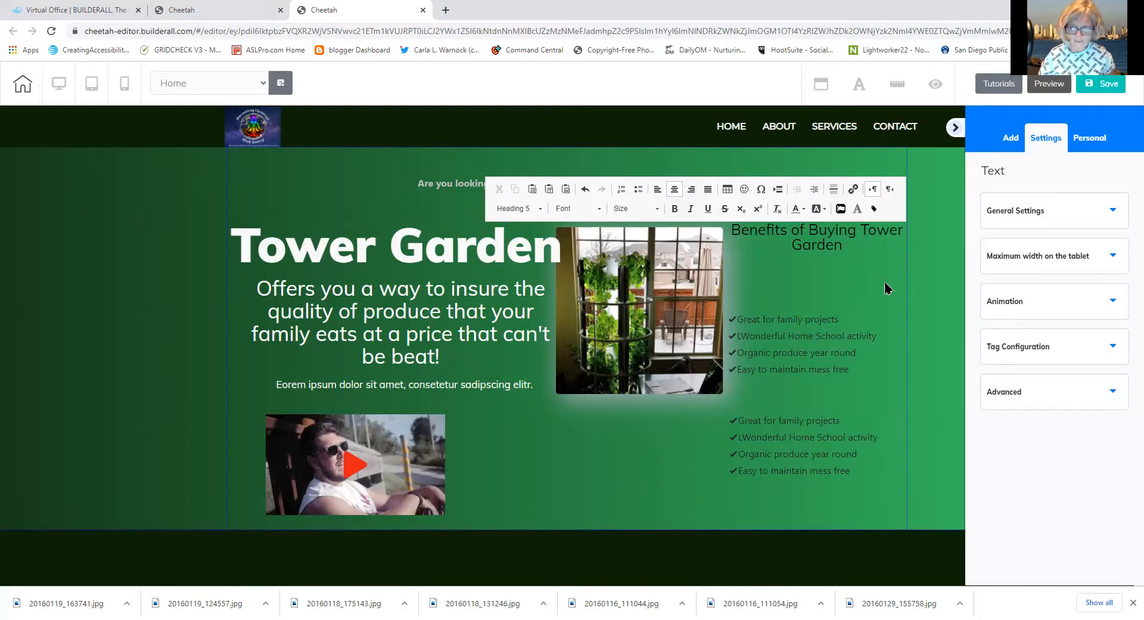
Center-align the heading and move both checklists up directly beneath it
{"action": "left_click", "coordinate": [859, 236]}
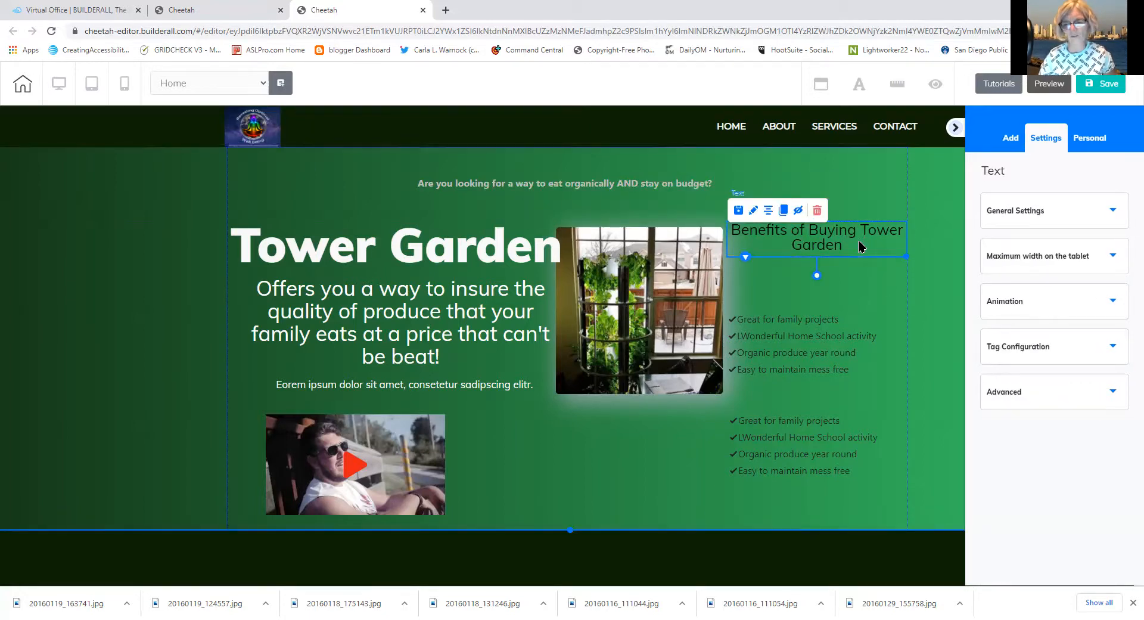
{"action": "double_click", "coordinate": [859, 246]}
{"action": "left_click_drag", "start_coordinate": [858, 243], "coordinate": [730, 229]}
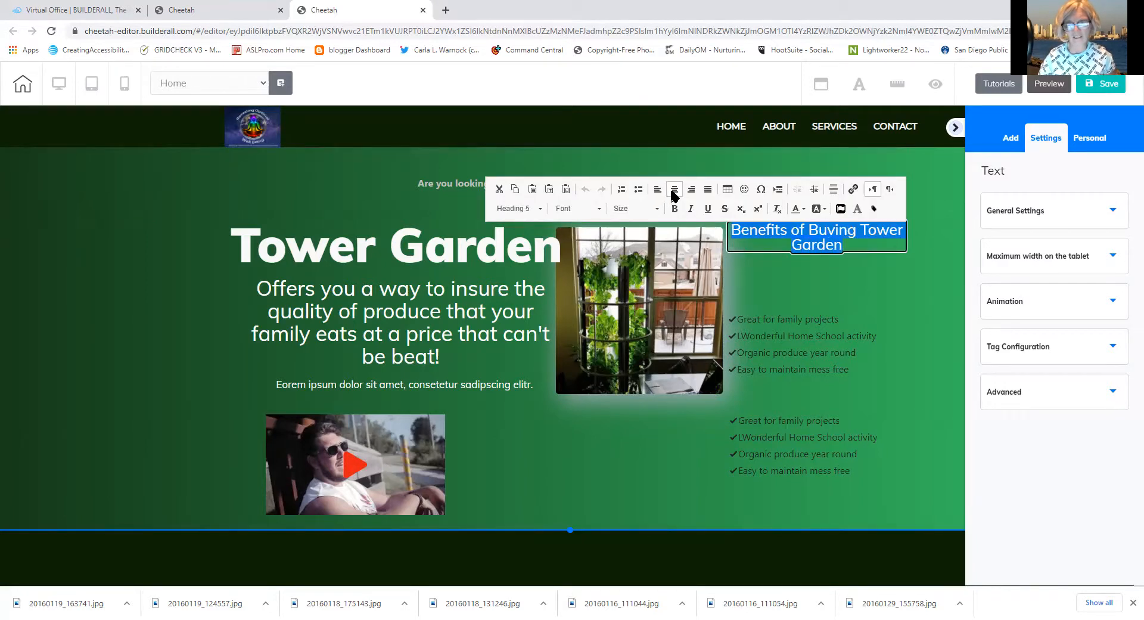
{"action": "left_click", "coordinate": [672, 191]}
{"action": "left_click", "coordinate": [796, 338]}
{"action": "left_click_drag", "start_coordinate": [797, 338], "coordinate": [797, 287]}
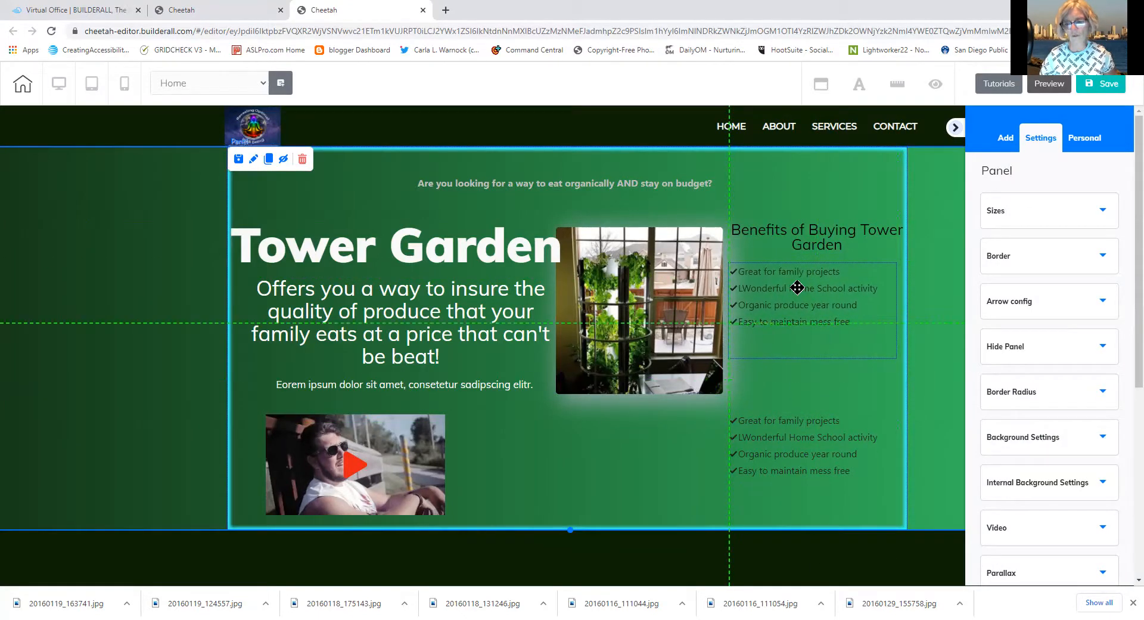
{"action": "left_click_drag", "start_coordinate": [811, 451], "coordinate": [809, 371]}
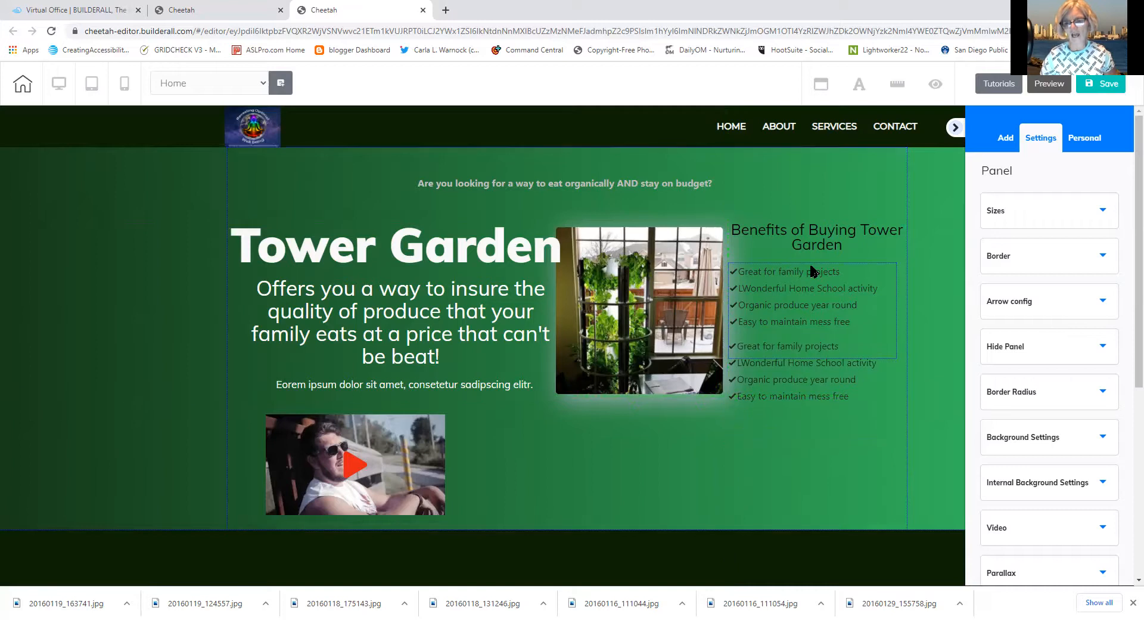
Replace the first benefit with 'Save money on produce'
{"action": "left_click", "coordinate": [812, 271]}
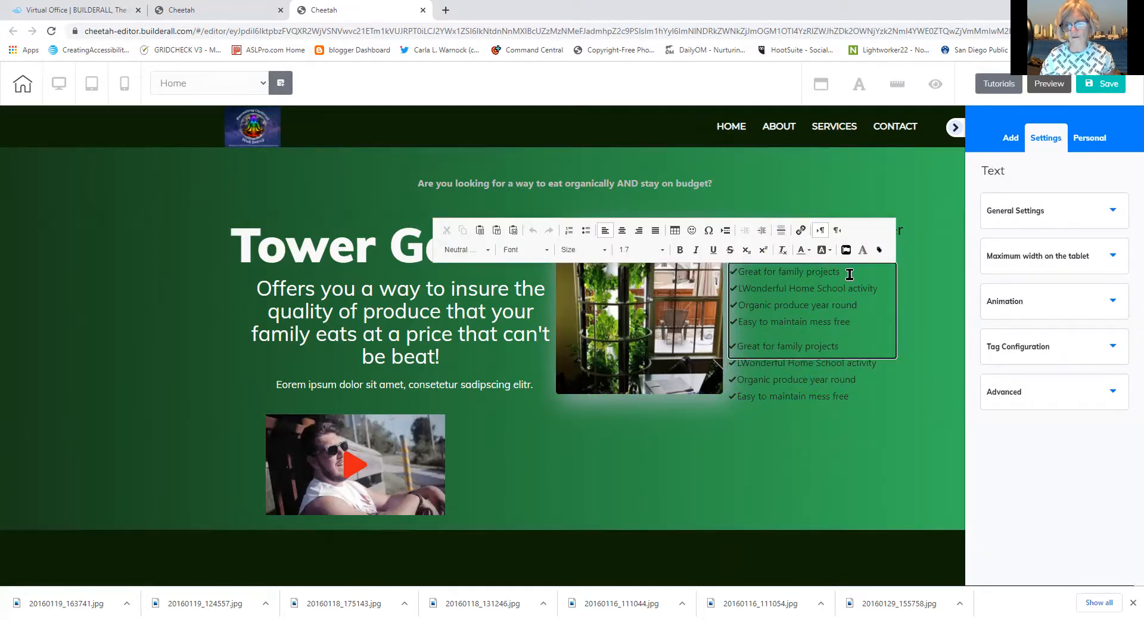
{"action": "left_click_drag", "start_coordinate": [843, 271], "coordinate": [740, 279]}
{"action": "type", "text": "Save"}
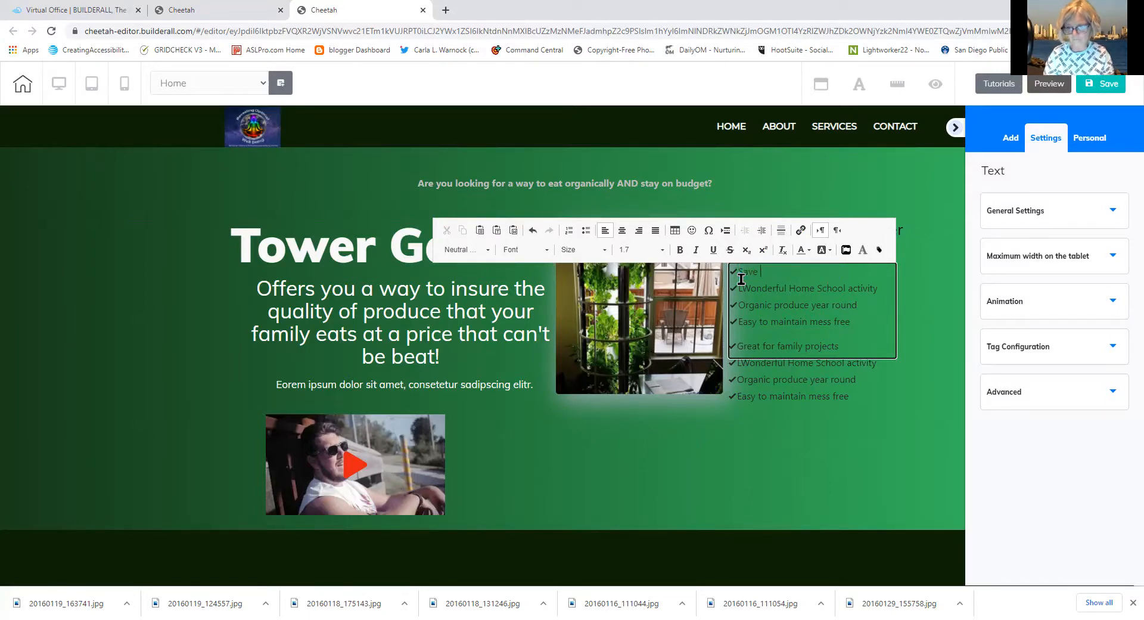
{"action": "type", "text": " money on "}
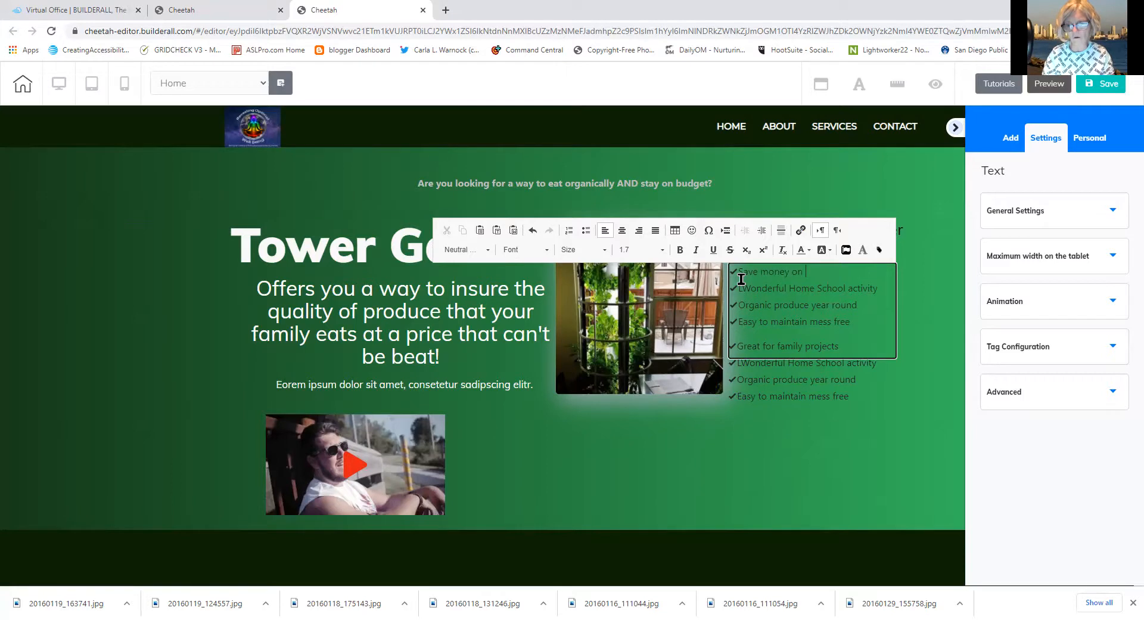
{"action": "type", "text": "por"}
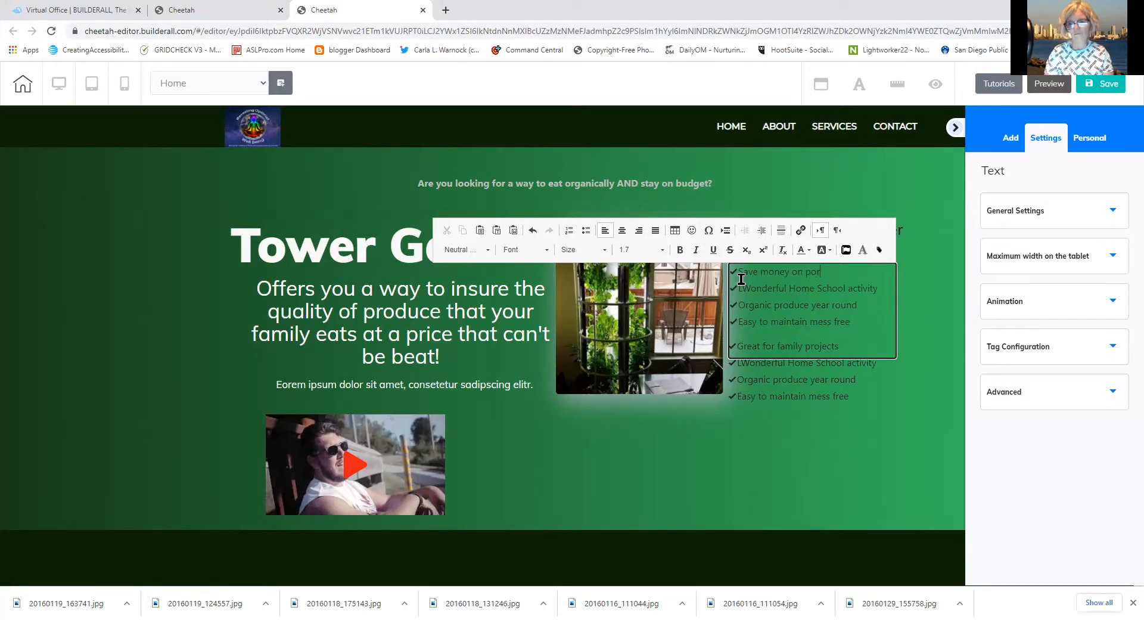
{"action": "key", "text": "BackSpace"}
{"action": "key", "text": "BackSpace"}
{"action": "type", "text": "roduce"}
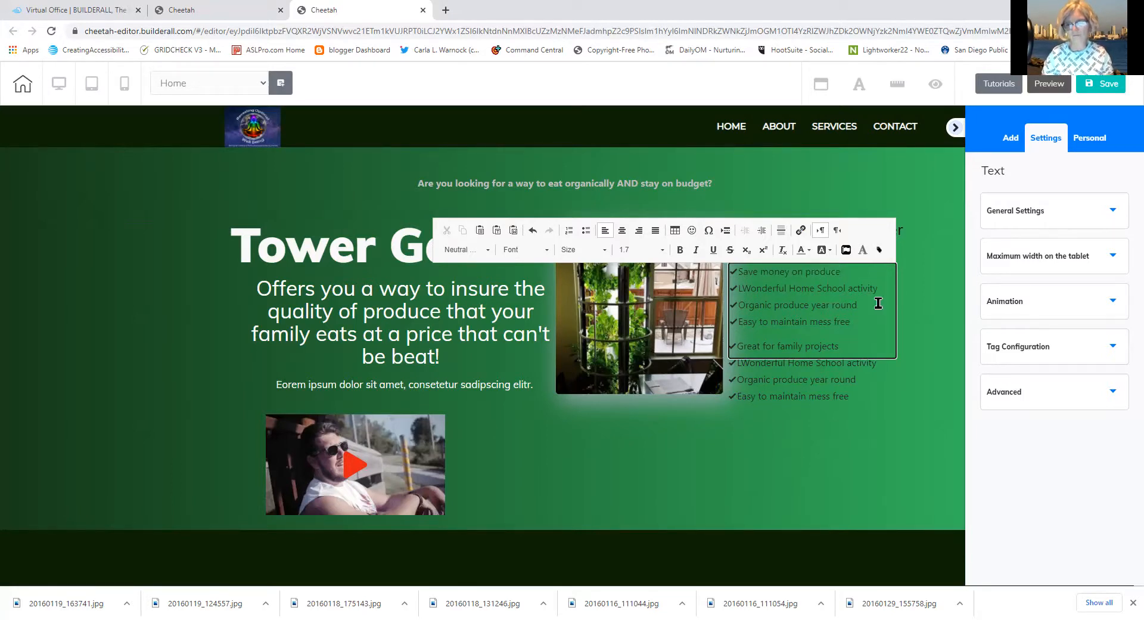
Rewrite the second benefit as 'No more spoiled produce' and select the third line
{"action": "left_click_drag", "start_coordinate": [878, 290], "coordinate": [743, 293]}
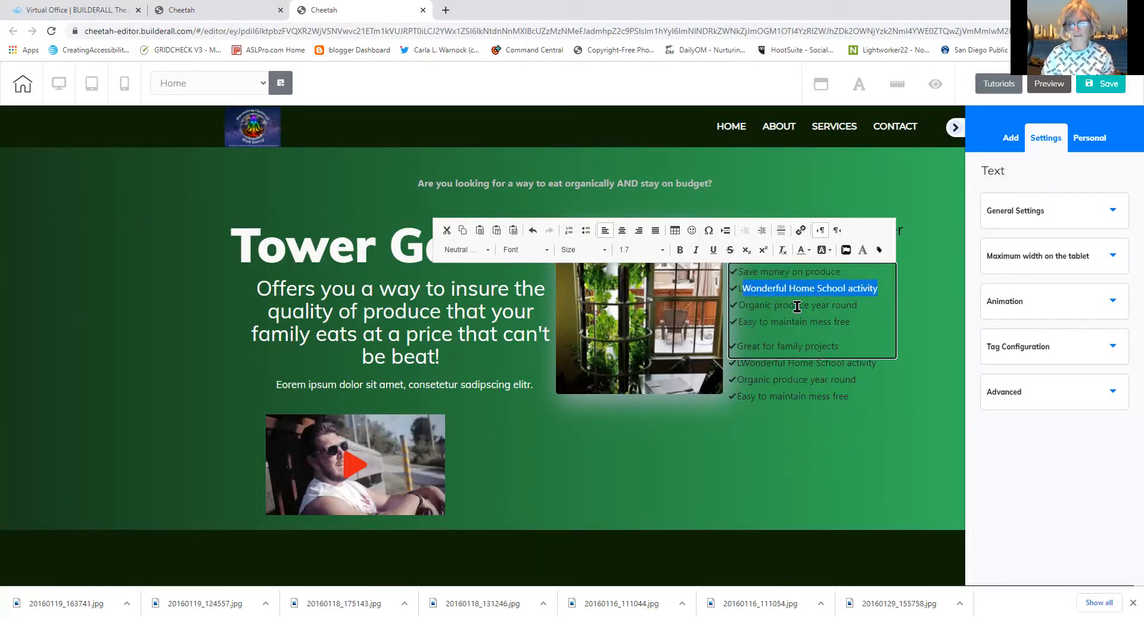
{"action": "left_click", "coordinate": [882, 294]}
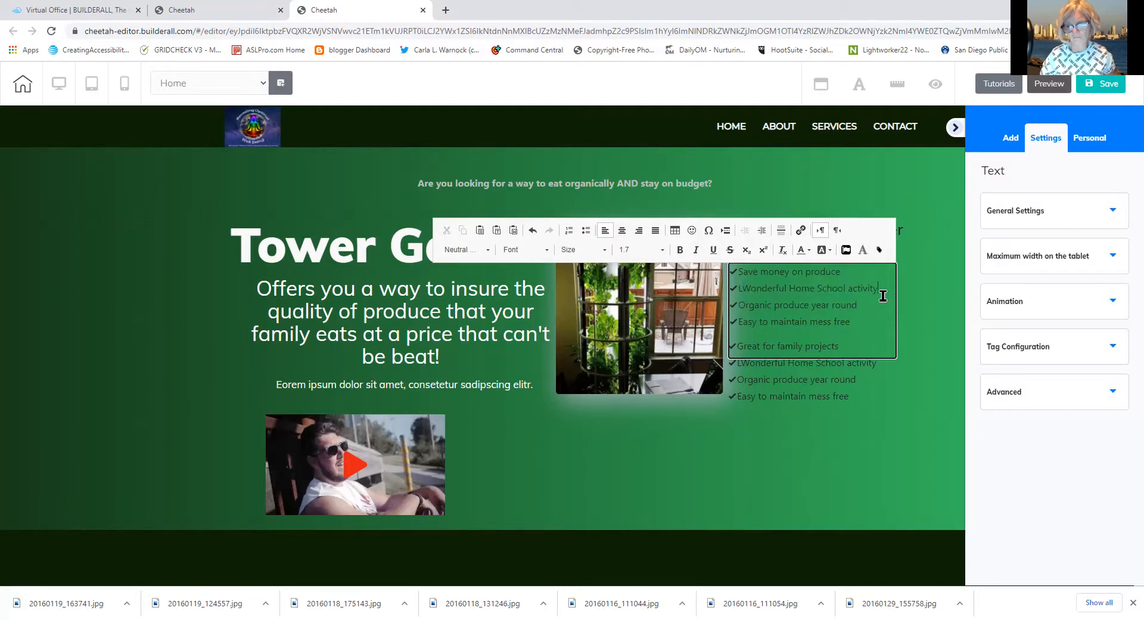
{"action": "left_click_drag", "start_coordinate": [883, 294], "coordinate": [732, 289]}
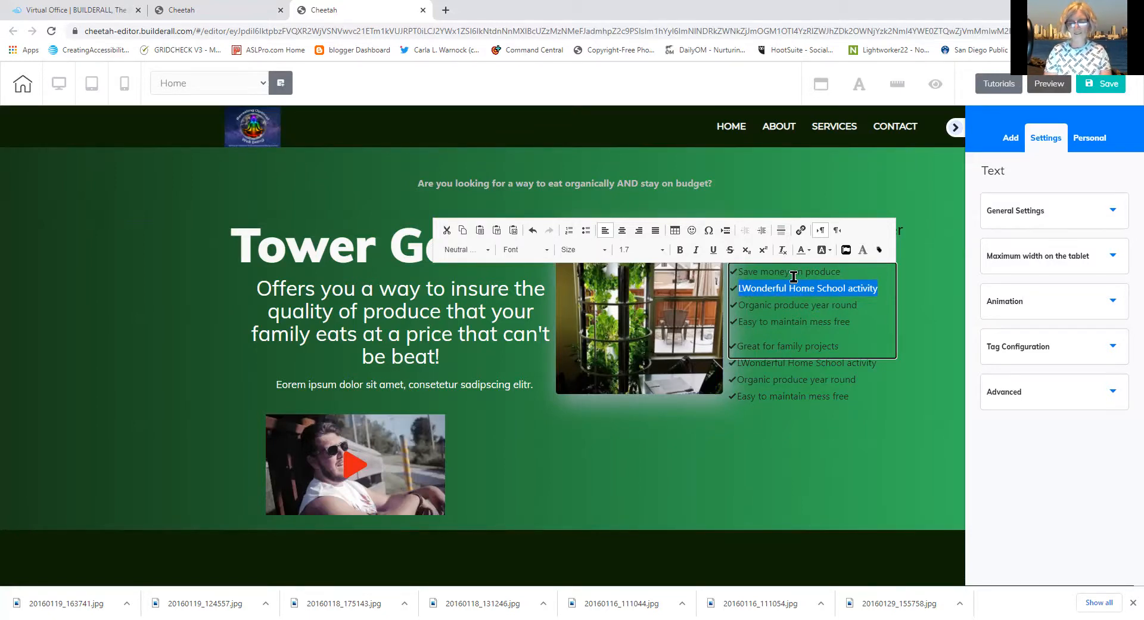
{"action": "type", "text": "No "}
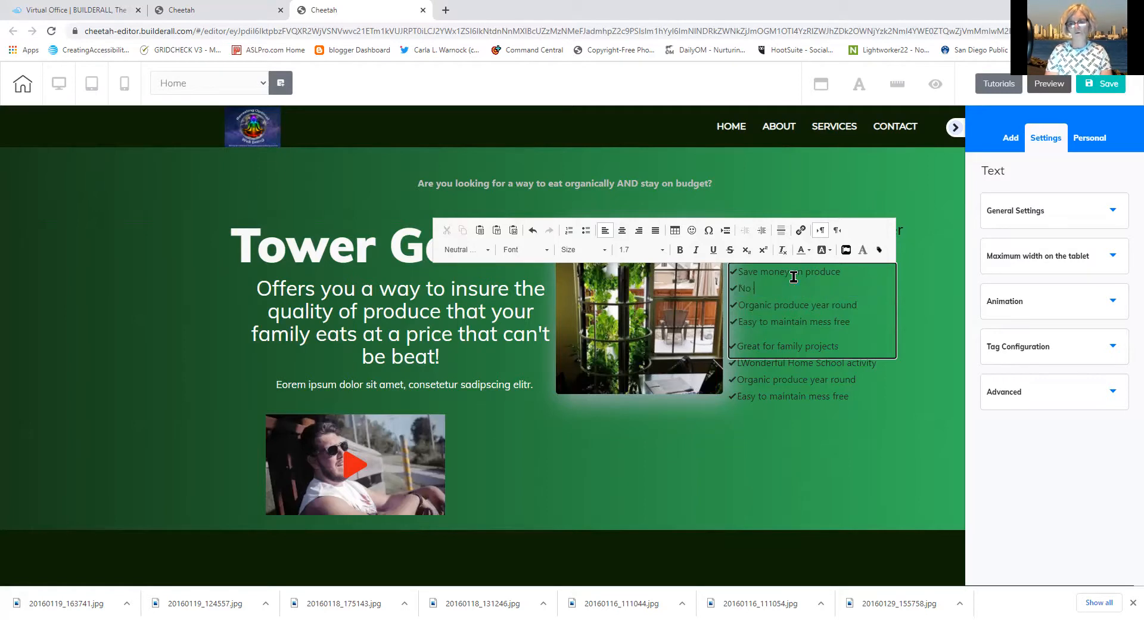
{"action": "type", "text": "more wated produce"}
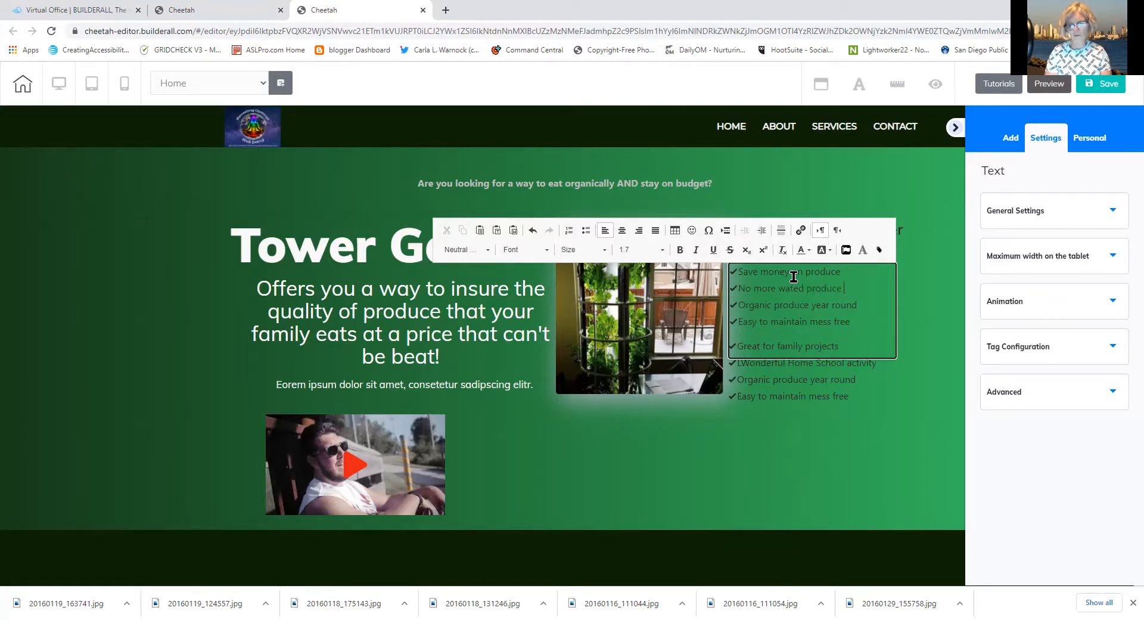
{"action": "key", "text": "BackSpace"}
{"action": "key", "text": "BackSpace"}
{"action": "key", "text": "BackSpace"}
{"action": "key", "text": "BackSpace"}
{"action": "key", "text": "BackSpace"}
{"action": "key", "text": "BackSpace"}
{"action": "key", "text": "BackSpace"}
{"action": "key", "text": "BackSpace"}
{"action": "key", "text": "BackSpace"}
{"action": "key", "text": "BackSpace"}
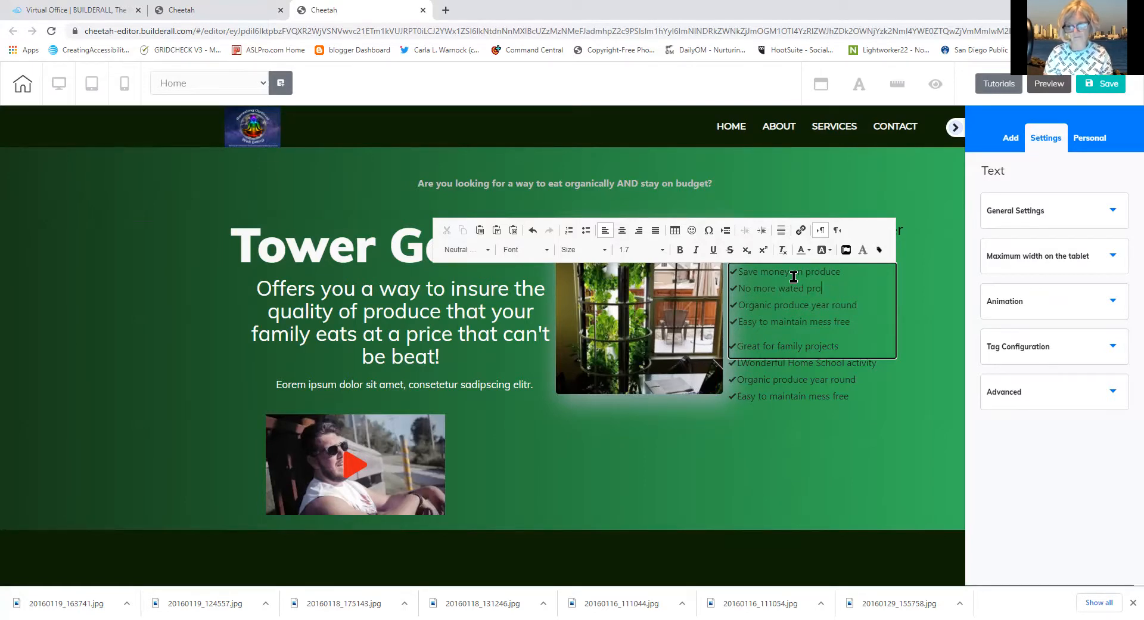
{"action": "key", "text": "BackSpace"}
{"action": "key", "text": "BackSpace"}
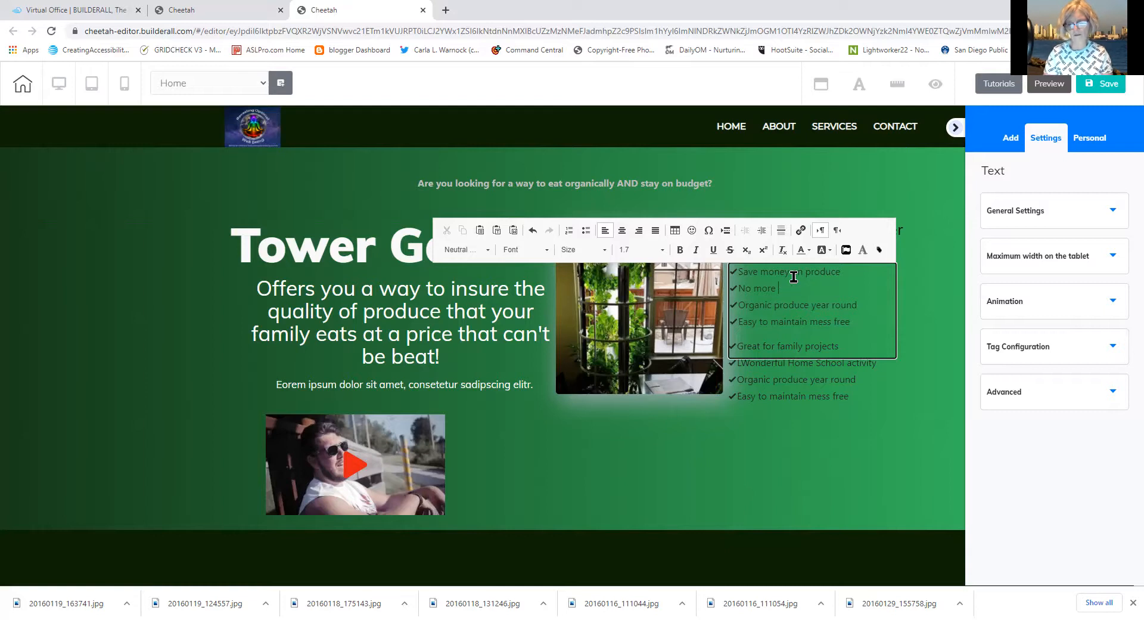
{"action": "type", "text": "spoi"}
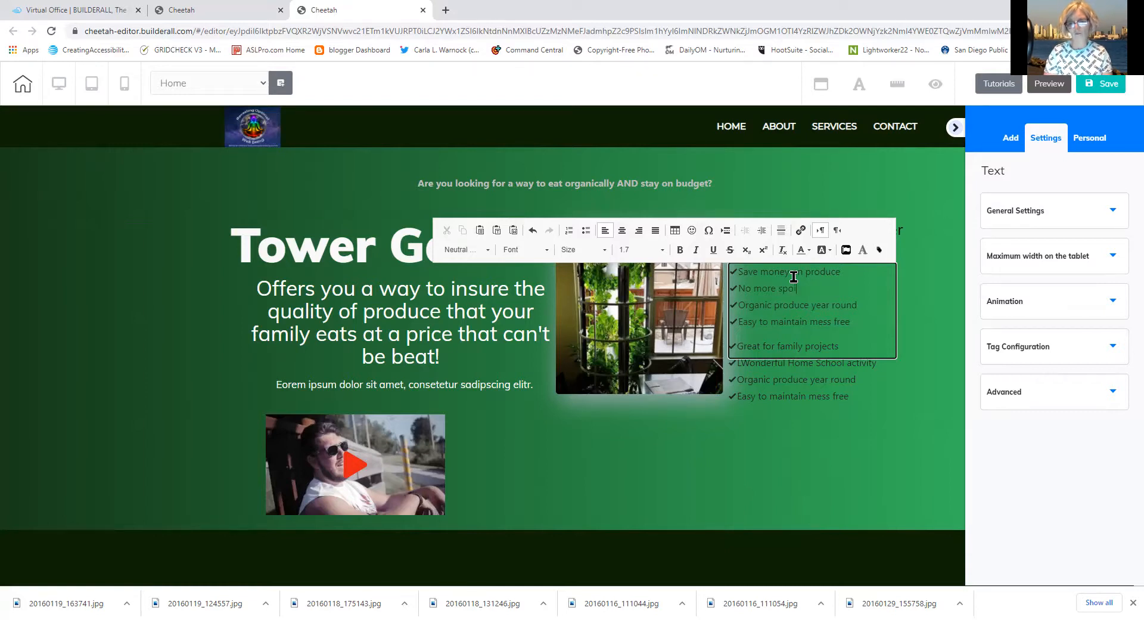
{"action": "type", "text": "led produ"}
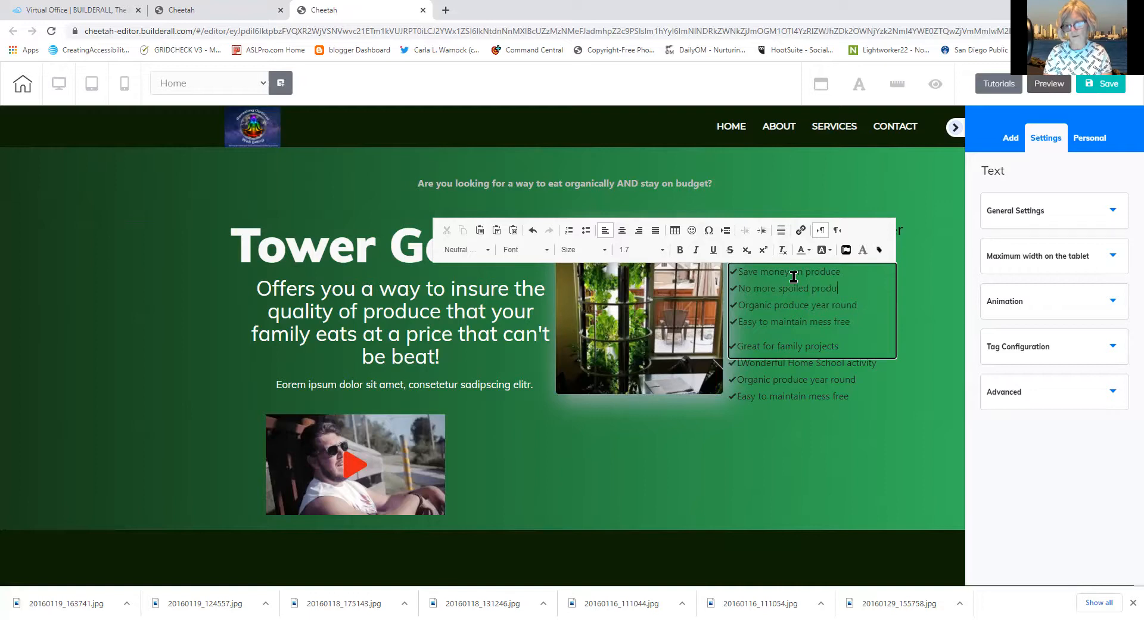
{"action": "type", "text": "ce rotting in"}
{"action": "key", "text": "BackSpace"}
{"action": "key", "text": "BackSpace"}
{"action": "key", "text": "BackSpace"}
{"action": "key", "text": "BackSpace"}
{"action": "key", "text": "BackSpace"}
{"action": "key", "text": "BackSpace"}
{"action": "key", "text": "BackSpace"}
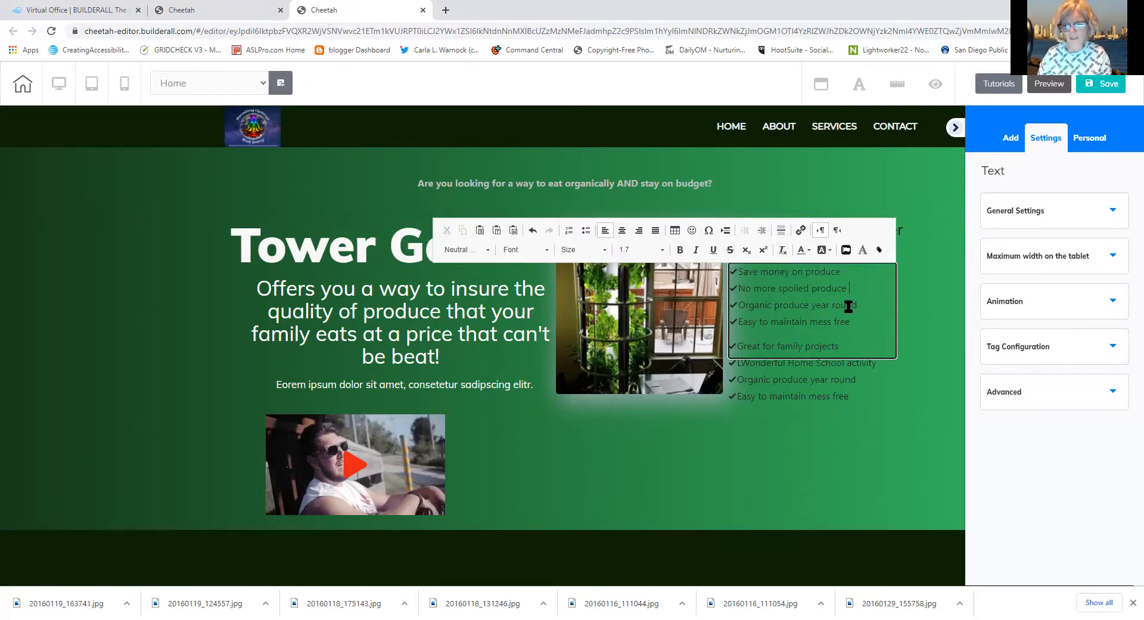
{"action": "left_click_drag", "start_coordinate": [832, 305], "coordinate": [745, 308]}
{"action": "left_click_drag", "start_coordinate": [743, 307], "coordinate": [741, 307]}
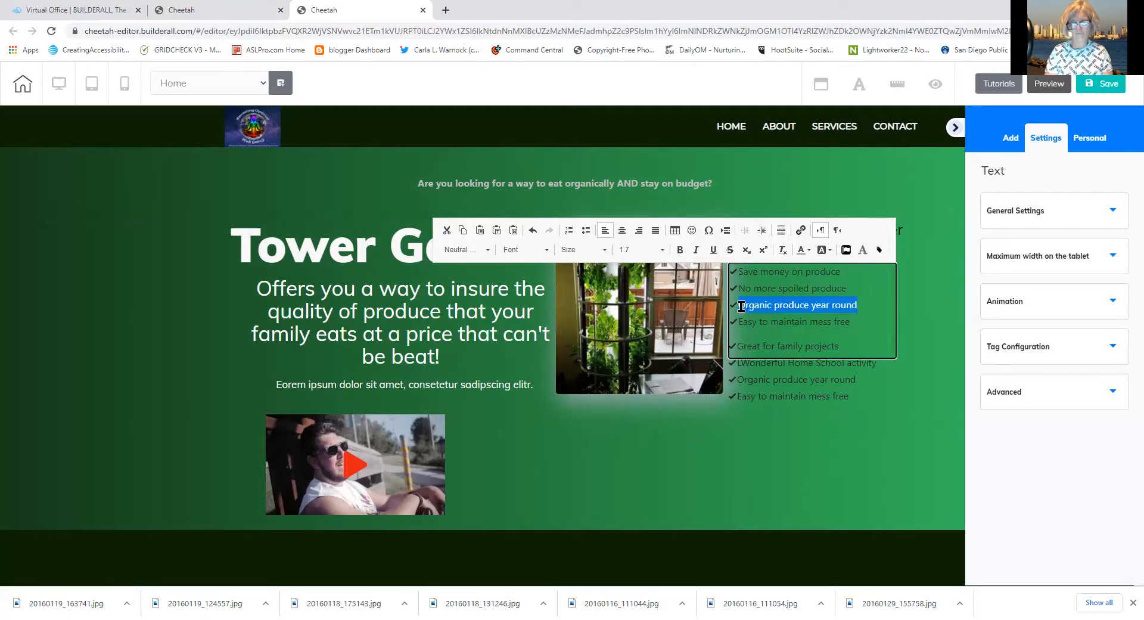
Replace the third benefit with 'No pests with Tower Garden'
{"action": "key", "text": "BackSpace"}
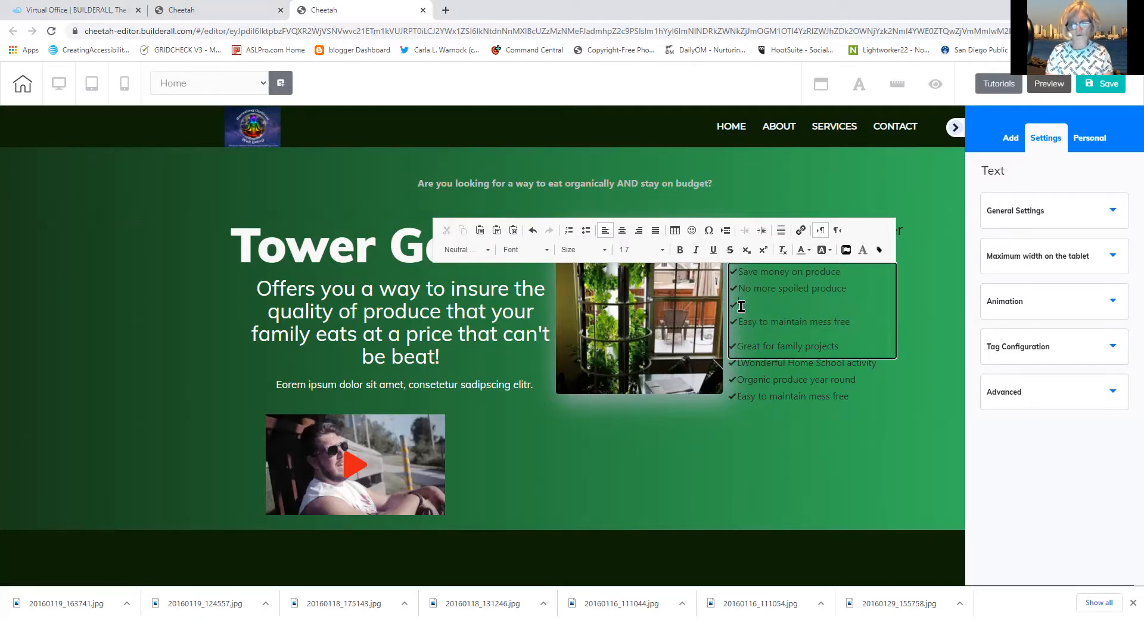
{"action": "type", "text": "No pests"}
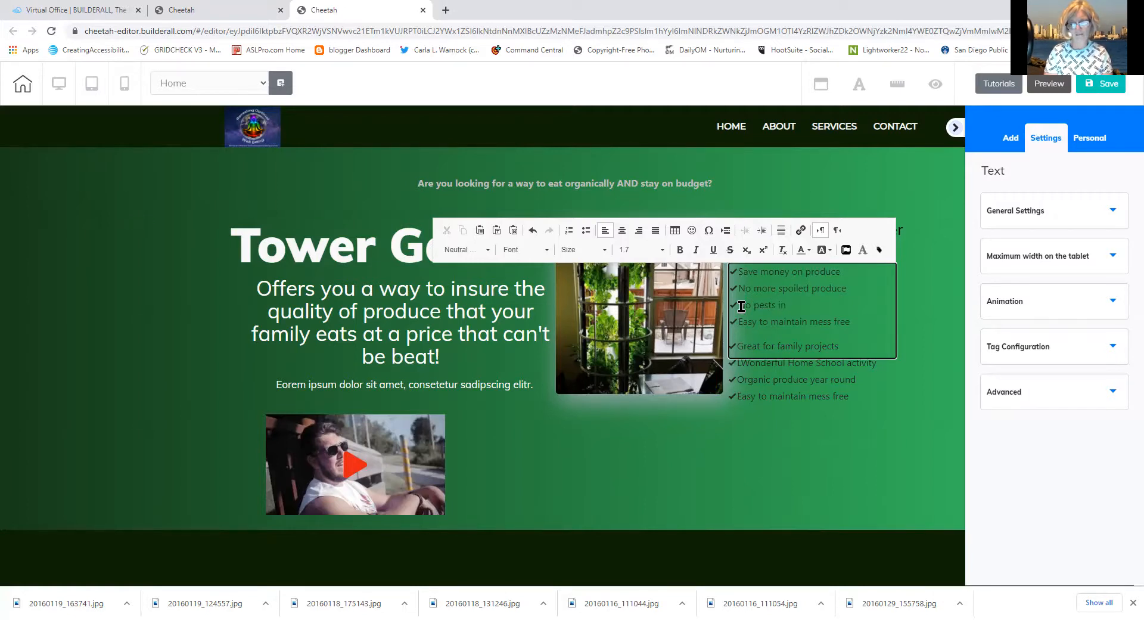
{"action": "type", "text": "in"}
{"action": "key", "text": "BackSpace"}
{"action": "key", "text": "BackSpace"}
{"action": "type", "text": "wih"}
{"action": "key", "text": "BackSpace"}
{"action": "type", "text": "th Tower g"}
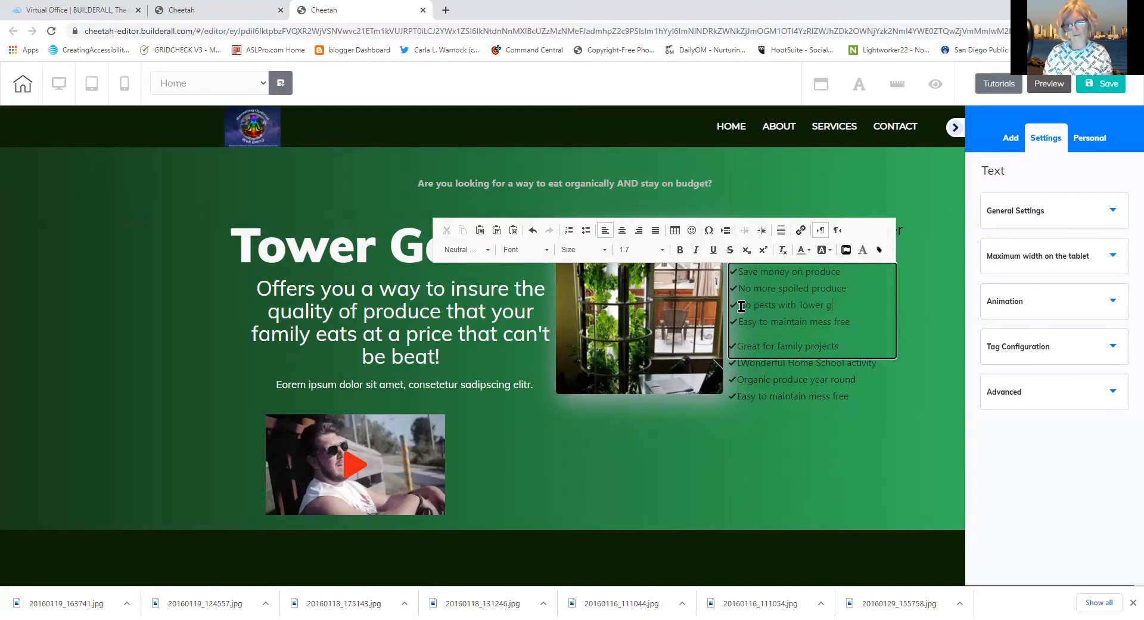
{"action": "key", "text": "BackSpace"}
{"action": "type", "text": "Gardn"}
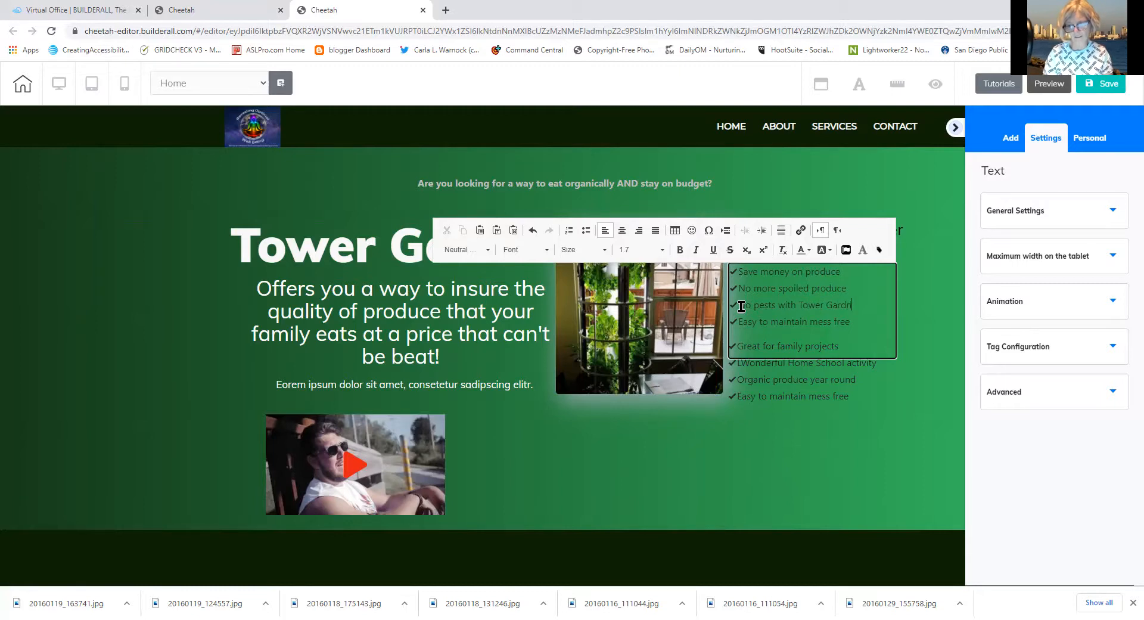
{"action": "key", "text": "BackSpace"}
{"action": "type", "text": "en"}
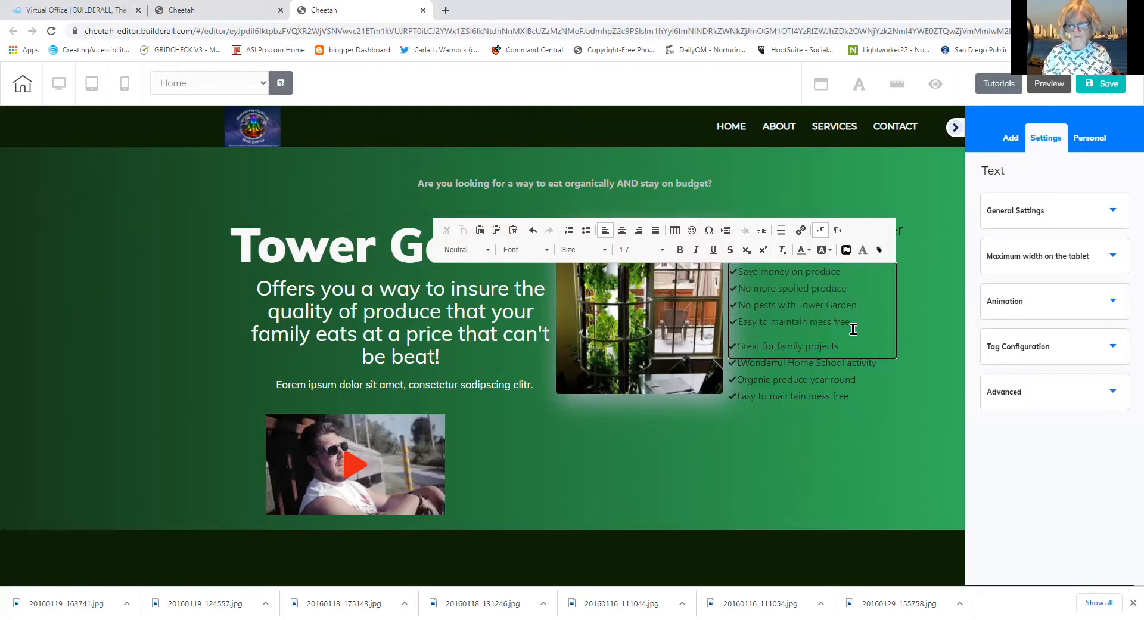
Replace the fourth benefit with 'Reduce impact of produce recalls'
{"action": "left_click_drag", "start_coordinate": [857, 322], "coordinate": [741, 321]}
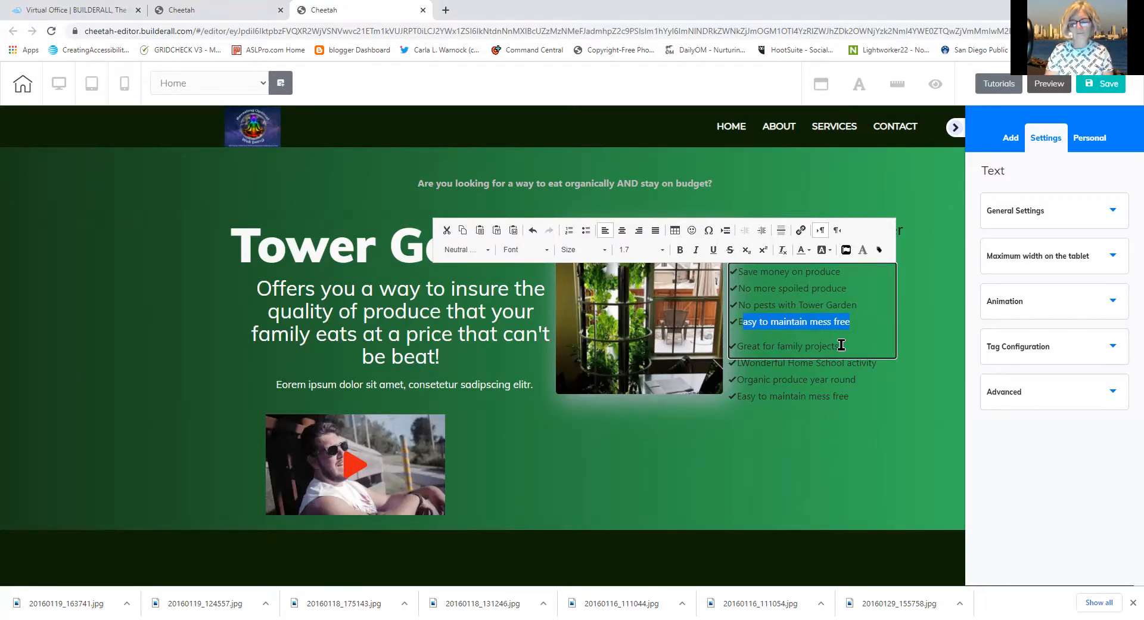
{"action": "left_click", "coordinate": [856, 325]}
{"action": "left_click_drag", "start_coordinate": [856, 322], "coordinate": [741, 329]}
{"action": "type", "text": "Re"}
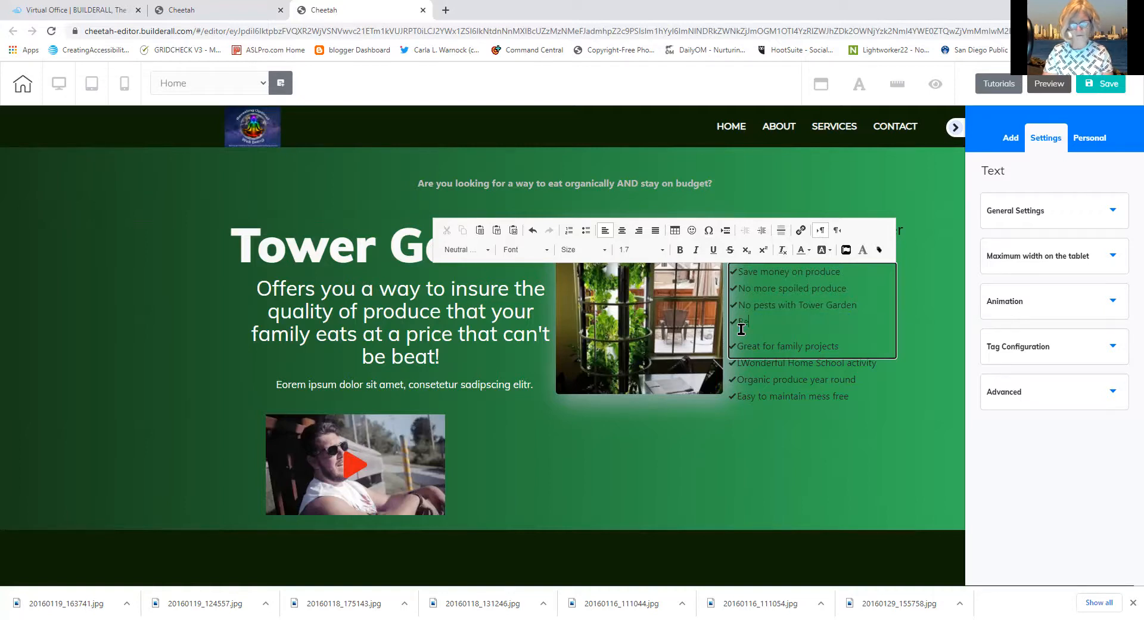
{"action": "type", "text": "duce de"}
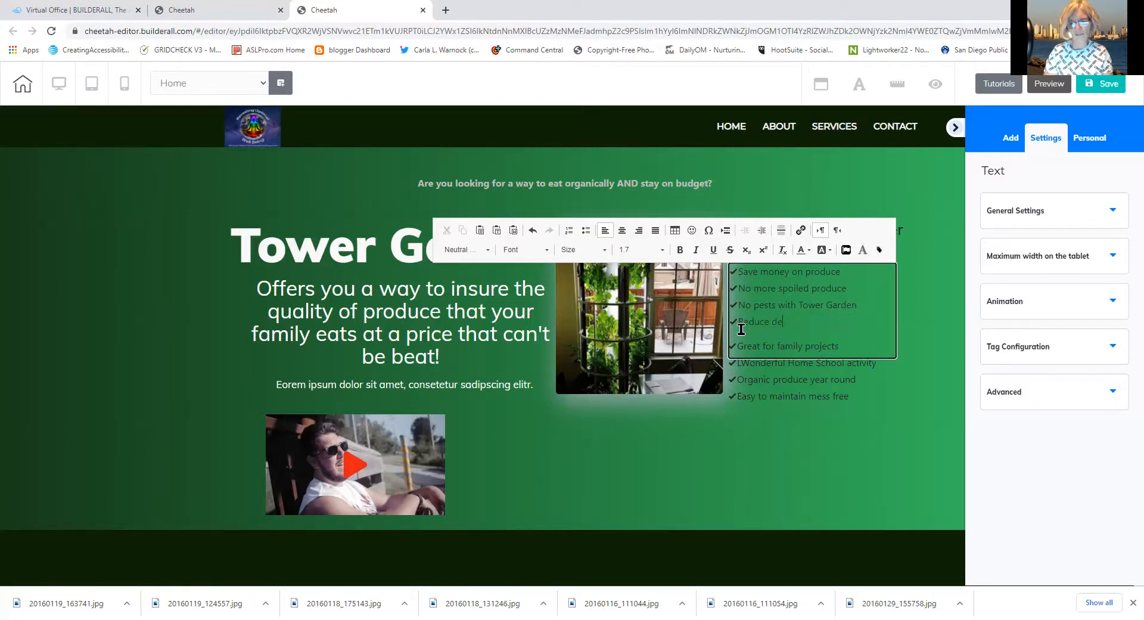
{"action": "type", "text": "pendence on"}
{"action": "key", "text": "ctrl+BackSpace"}
{"action": "key", "text": "ctrl+BackSpace"}
{"action": "type", "text": "impact of "}
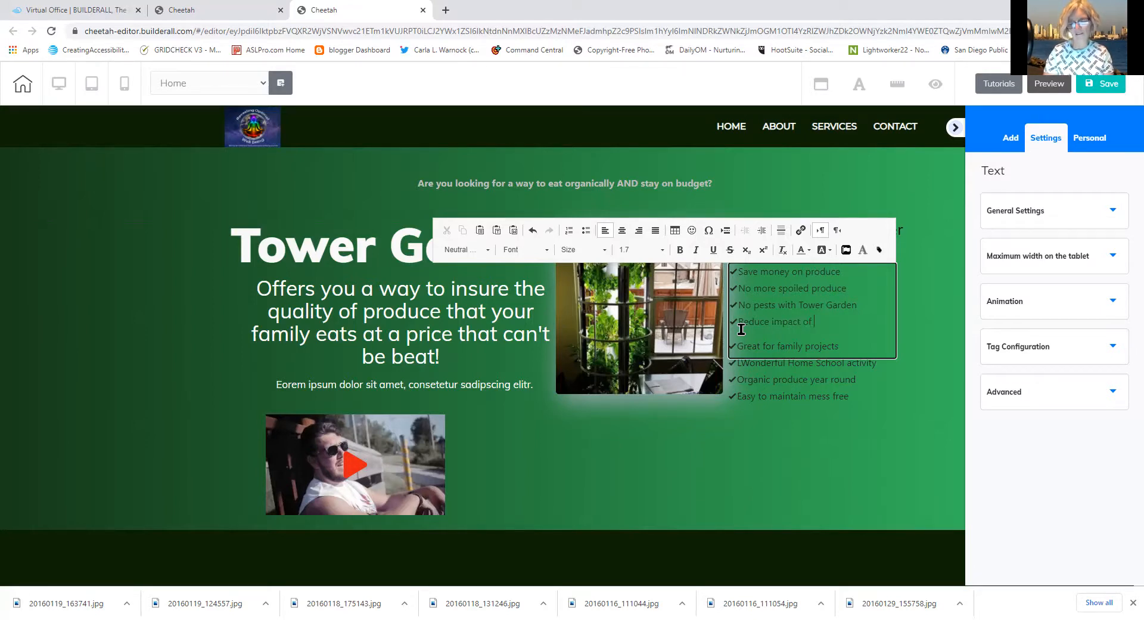
{"action": "type", "text": "pro"}
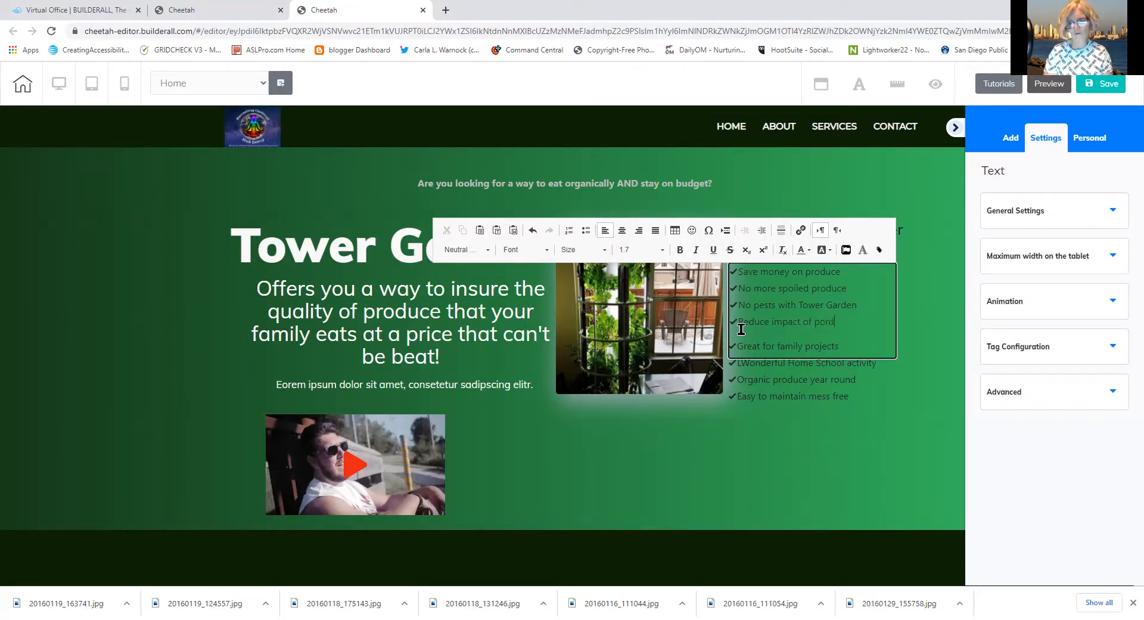
{"action": "type", "text": "duce rec"}
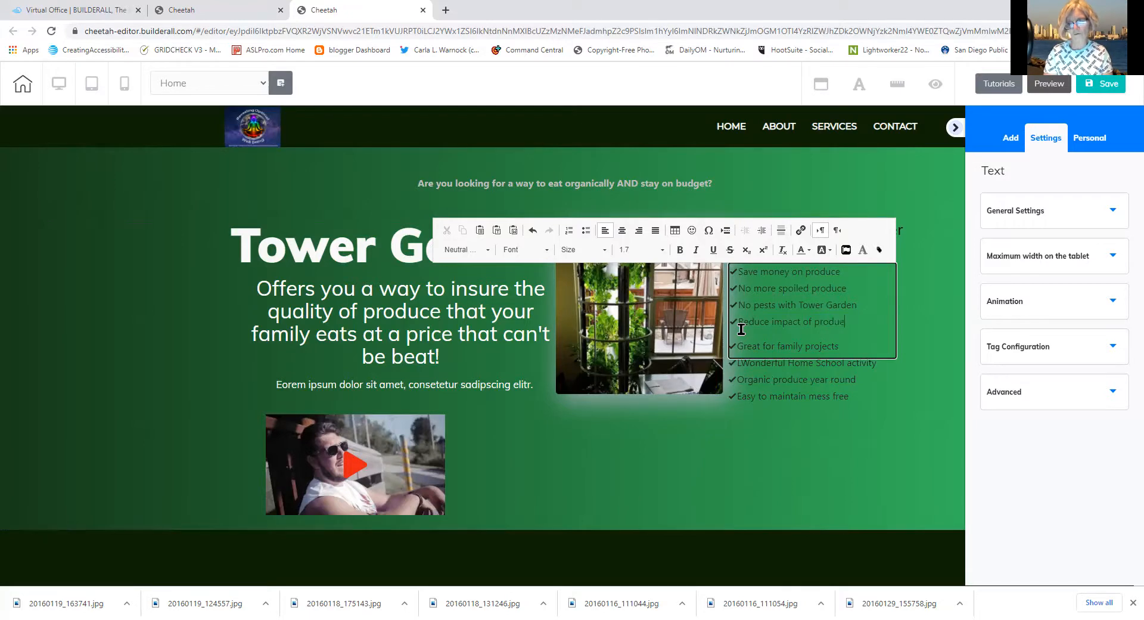
{"action": "type", "text": "alls"}
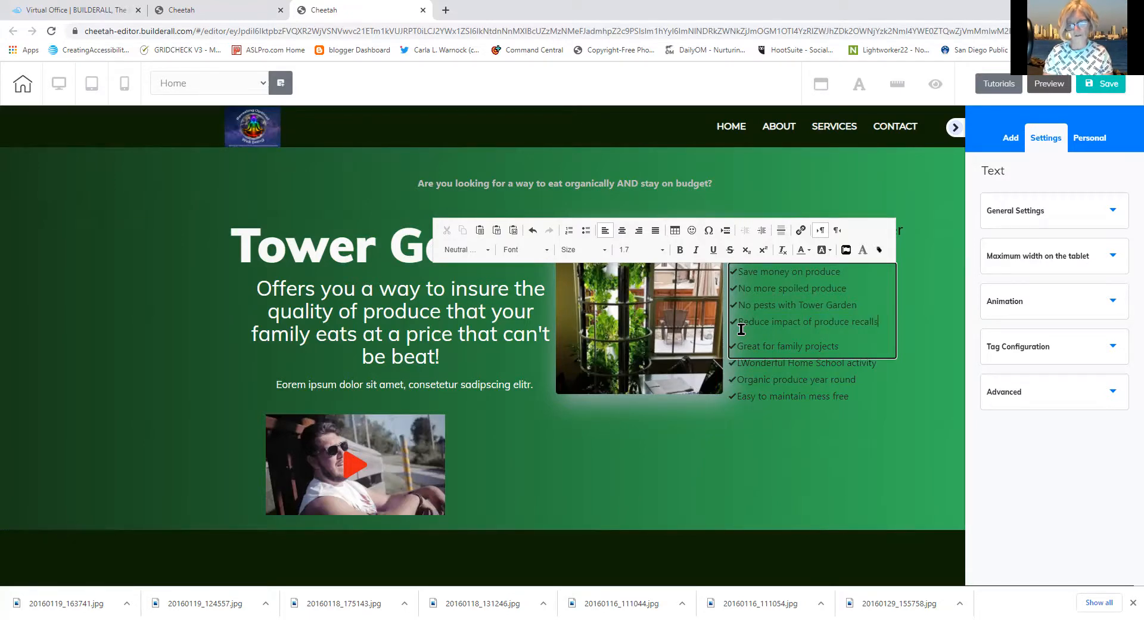
Nudge the lower checklist up to close the gap under the first four benefits
{"action": "left_click", "coordinate": [756, 373]}
{"action": "left_click", "coordinate": [756, 373]}
{"action": "left_click_drag", "start_coordinate": [755, 372], "coordinate": [755, 364]}
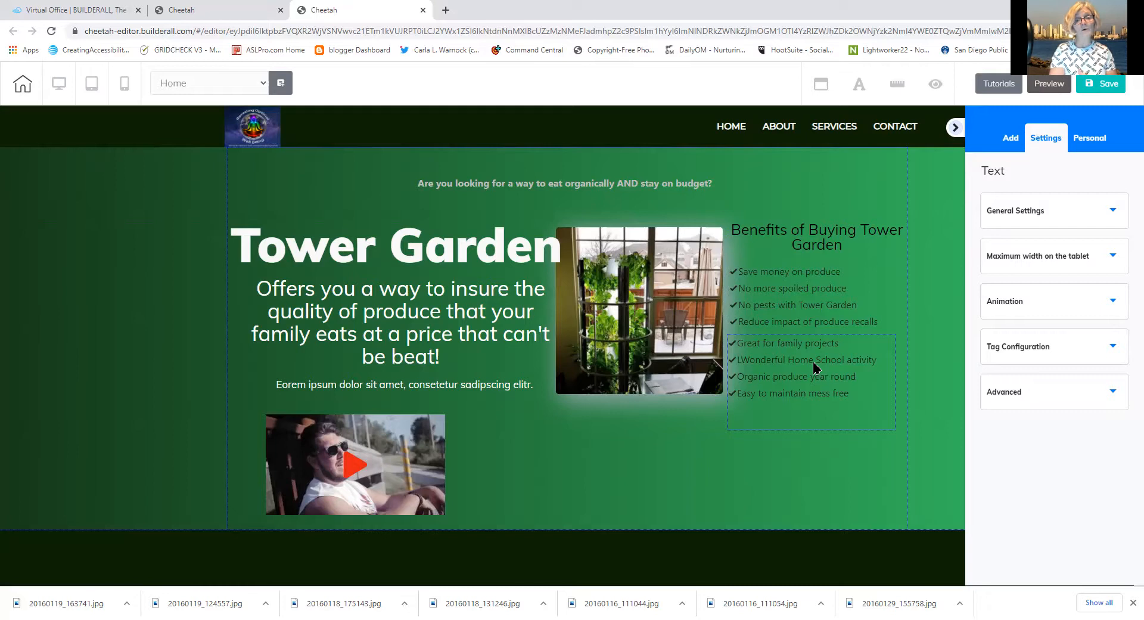
Select all the text of the budget question line for editing
{"action": "left_click", "coordinate": [556, 182]}
{"action": "double_click", "coordinate": [703, 183]}
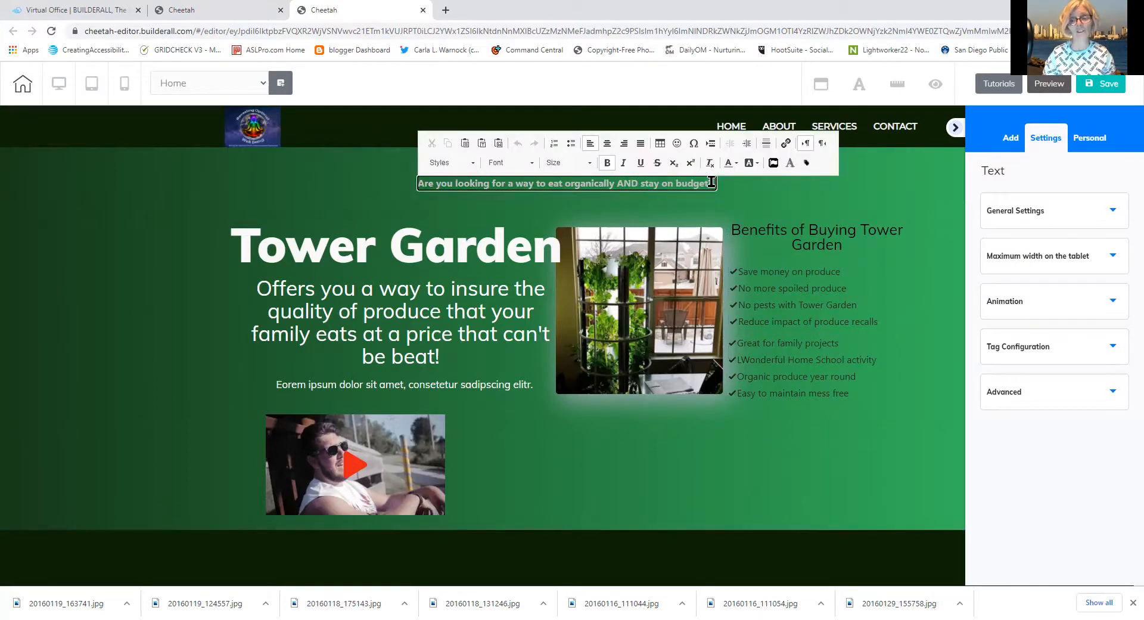
{"action": "left_click_drag", "start_coordinate": [712, 183], "coordinate": [417, 200]}
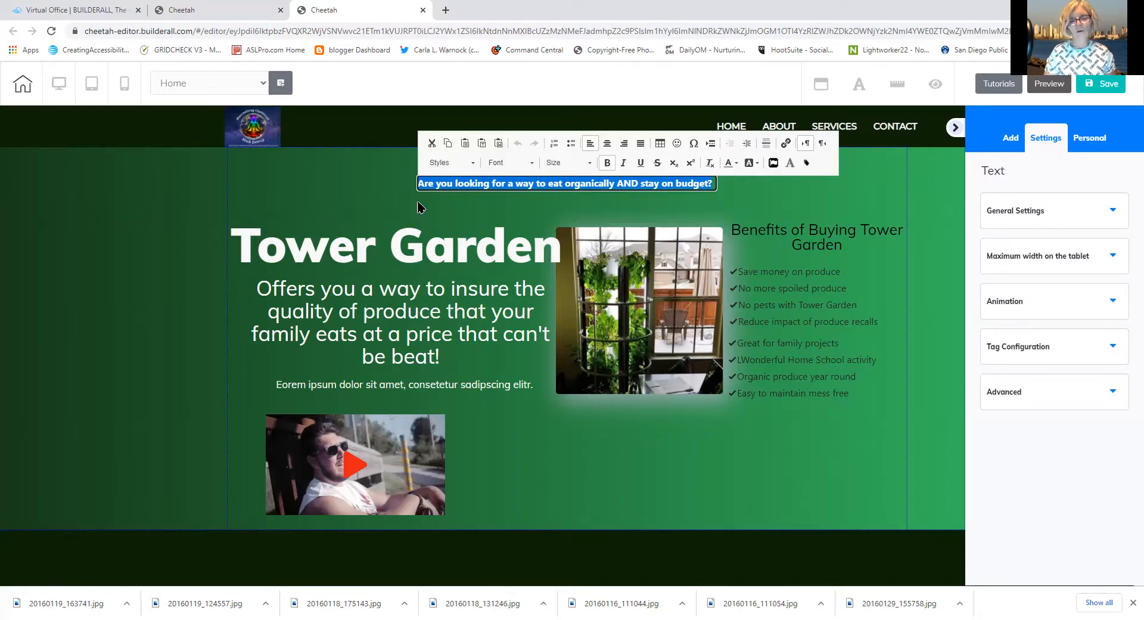
Set the budget question's font size to 28
{"action": "left_click", "coordinate": [590, 167]}
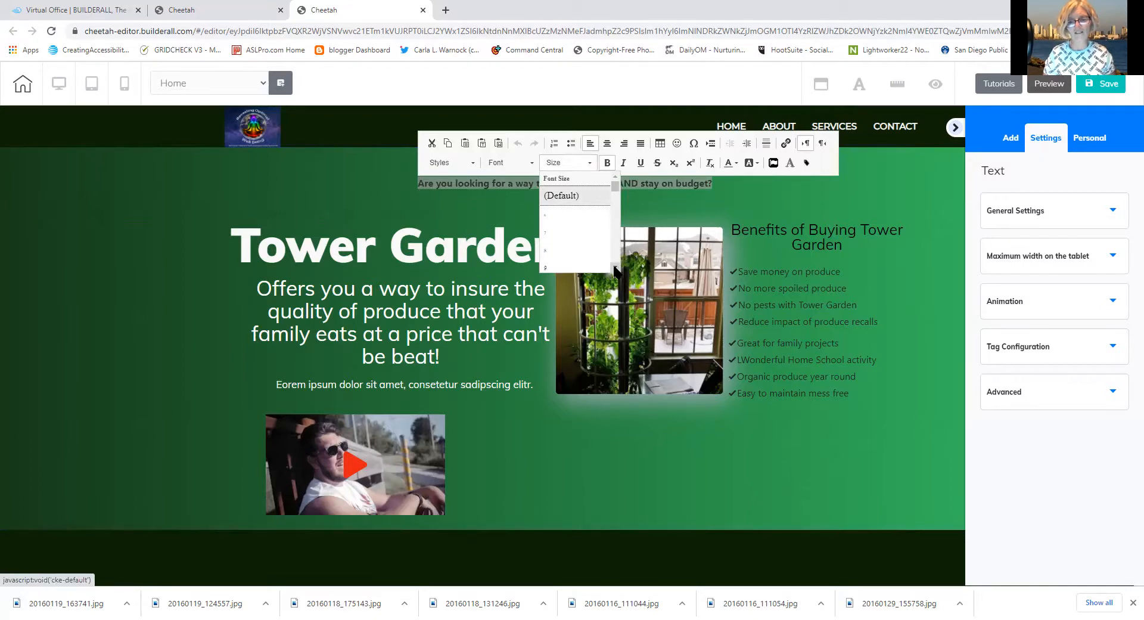
{"action": "scroll", "coordinate": [615, 269], "scroll_direction": "down", "scroll_amount": 5}
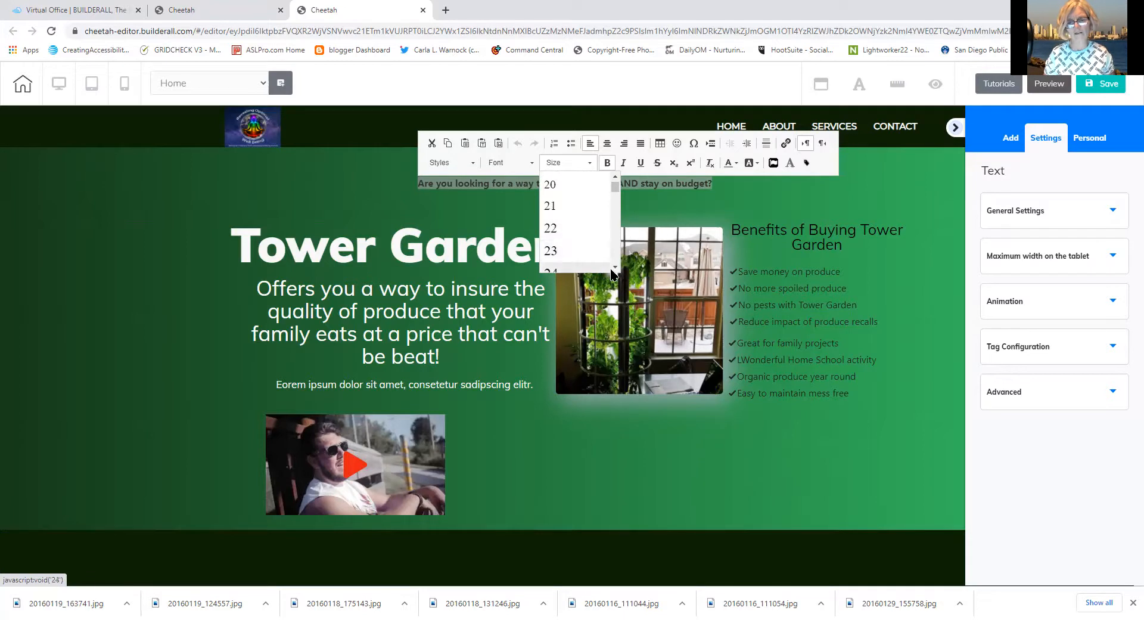
{"action": "scroll", "coordinate": [578, 255], "scroll_direction": "down", "scroll_amount": 2}
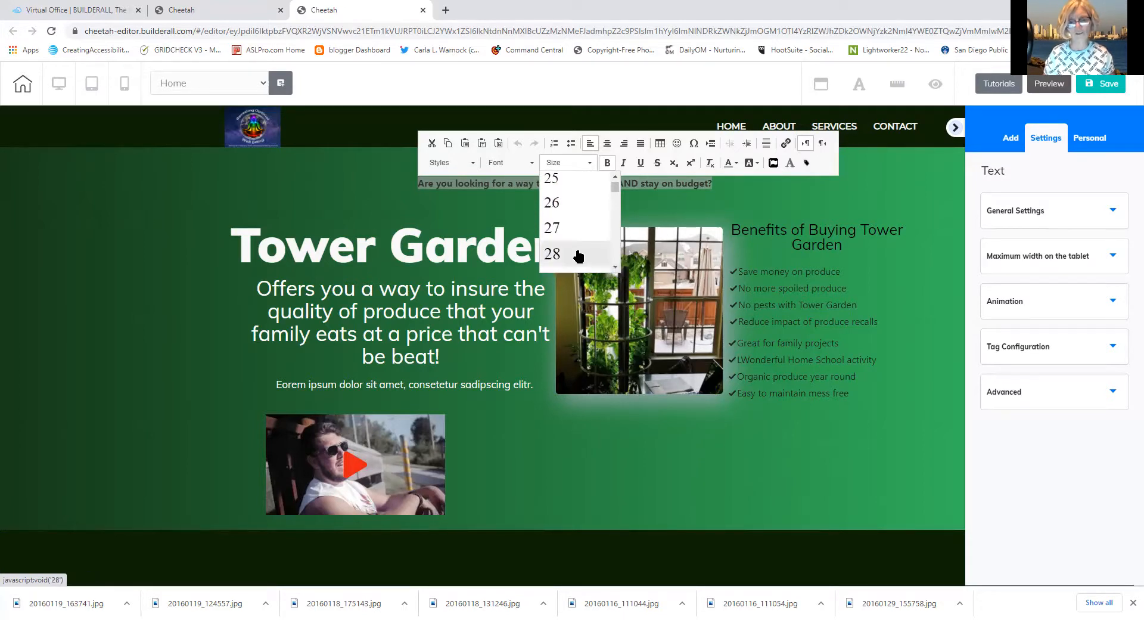
{"action": "left_click", "coordinate": [577, 255]}
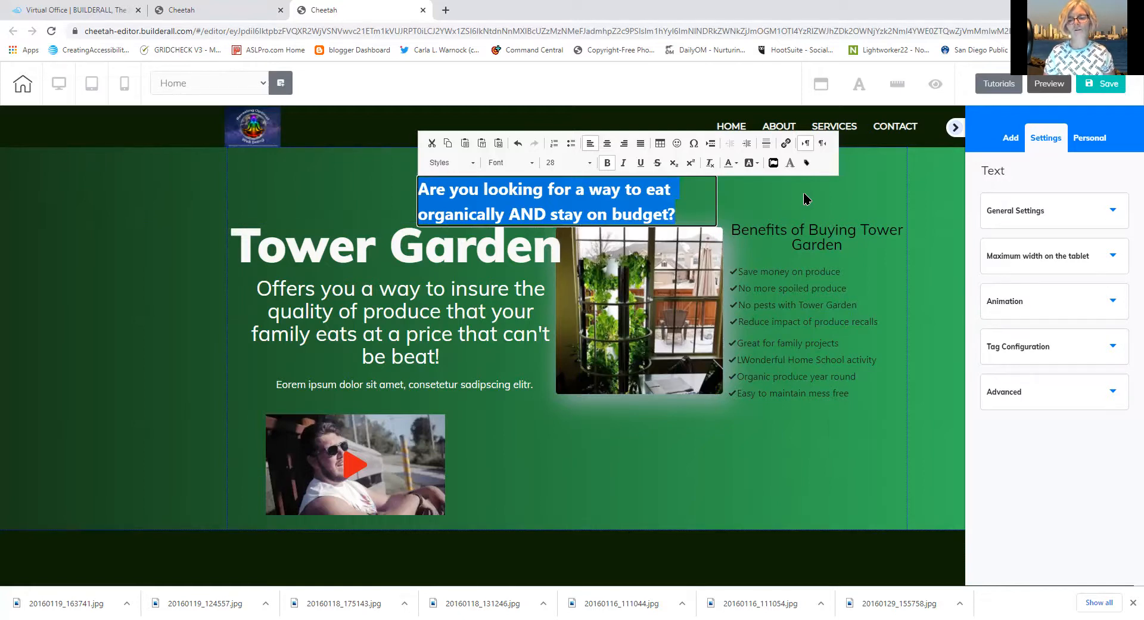
Widen the question box so it fits on one line and position it at the section top
{"action": "left_click", "coordinate": [666, 218]}
{"action": "left_click_drag", "start_coordinate": [665, 218], "coordinate": [898, 180]}
{"action": "left_click", "coordinate": [664, 201]}
{"action": "left_click_drag", "start_coordinate": [801, 180], "coordinate": [726, 178]}
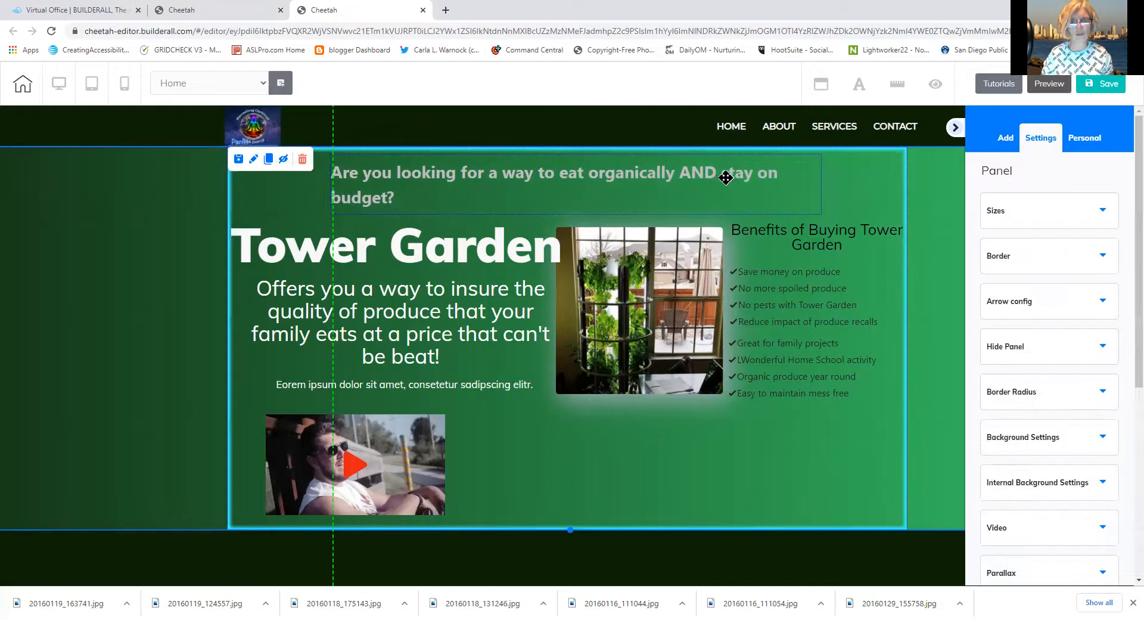
{"action": "left_click", "coordinate": [801, 207]}
{"action": "left_click_drag", "start_coordinate": [820, 216], "coordinate": [857, 206]}
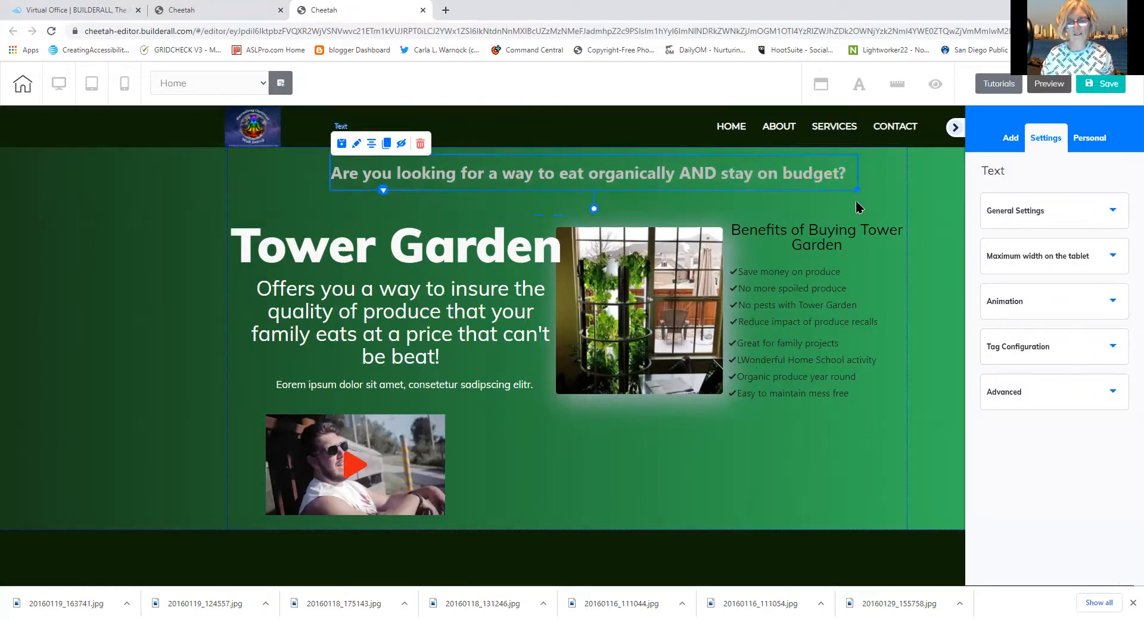
{"action": "left_click", "coordinate": [430, 200]}
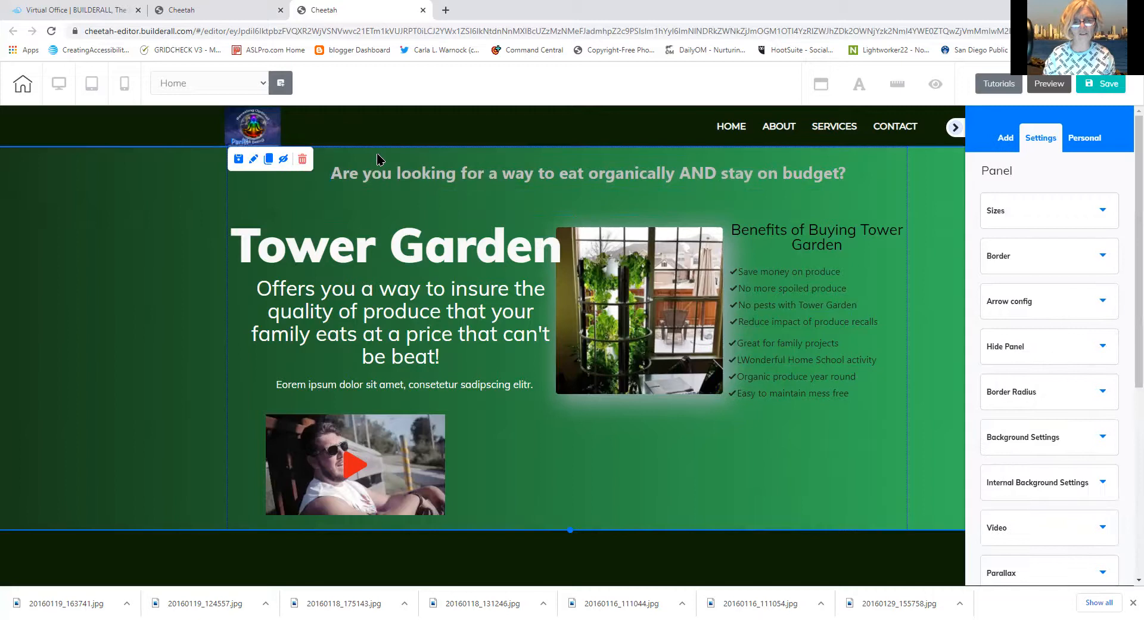
{"action": "left_click", "coordinate": [382, 180]}
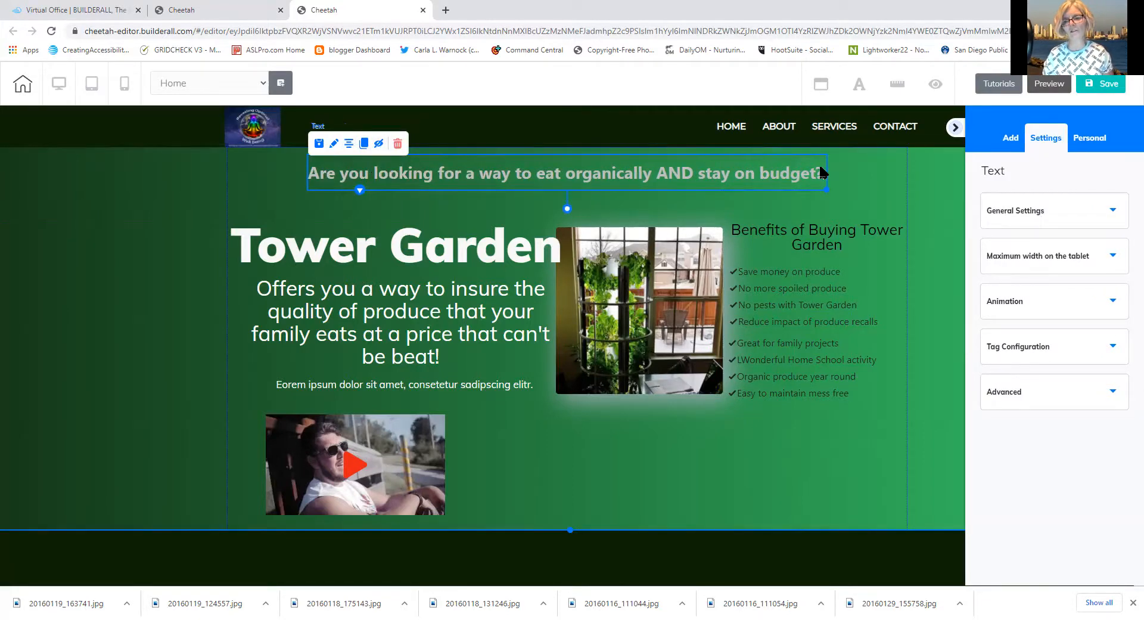
{"action": "mouse_move", "coordinate": [826, 182]}
{"action": "left_mouse_down"}
{"action": "mouse_move", "coordinate": [796, 176]}
{"action": "mouse_move", "coordinate": [836, 183]}
{"action": "left_mouse_up"}
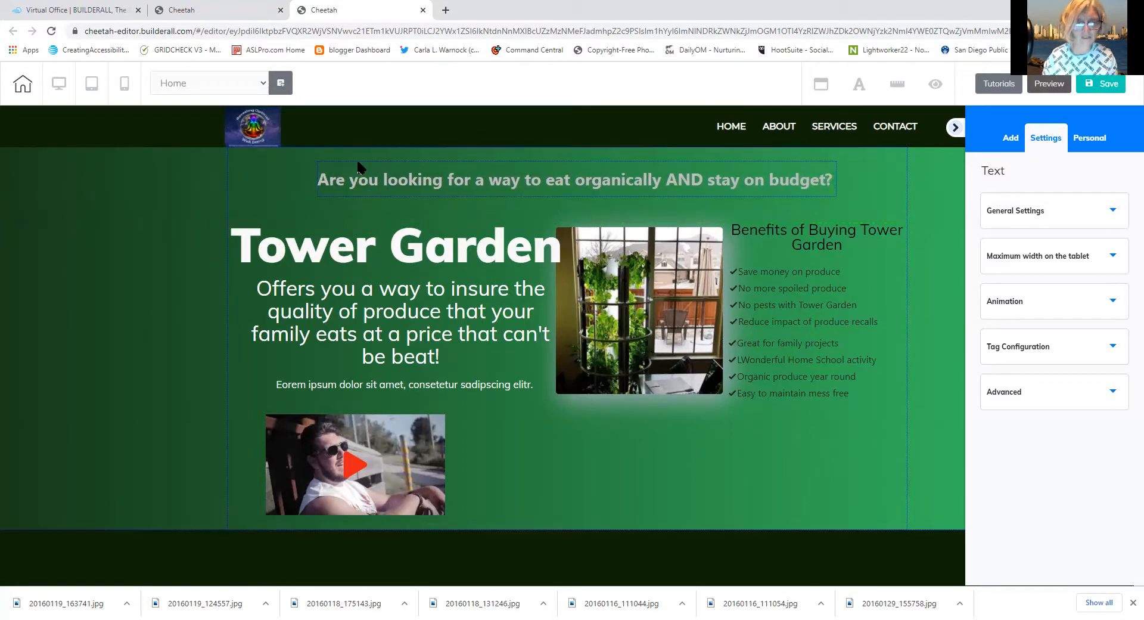
Center the question box and colour its text dark green #003300
{"action": "left_click", "coordinate": [365, 181]}
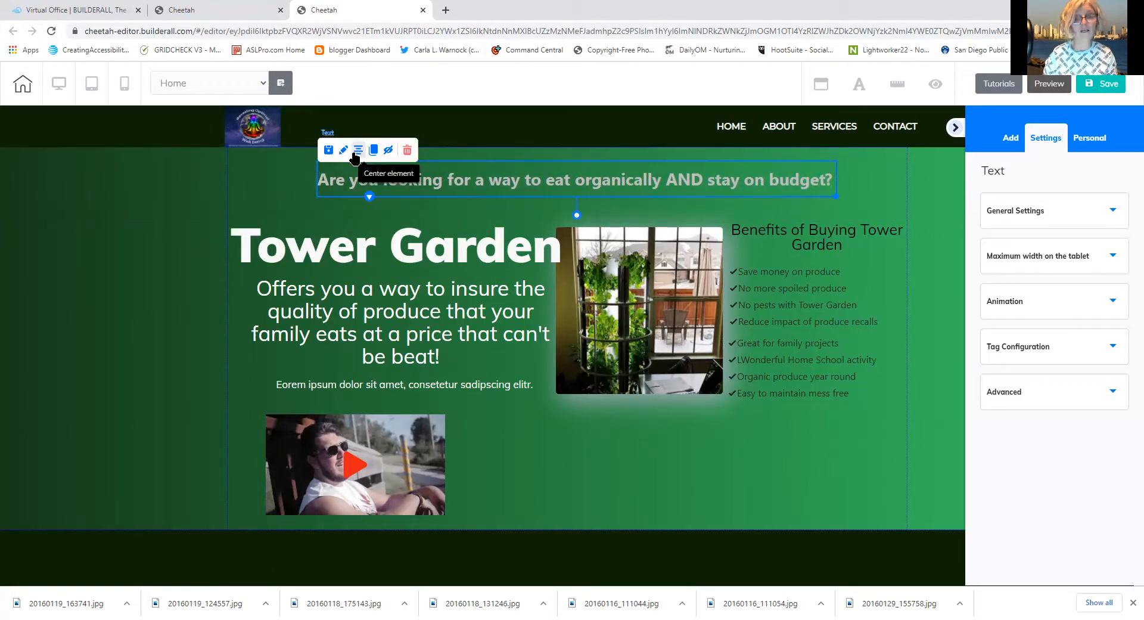
{"action": "left_click", "coordinate": [354, 154]}
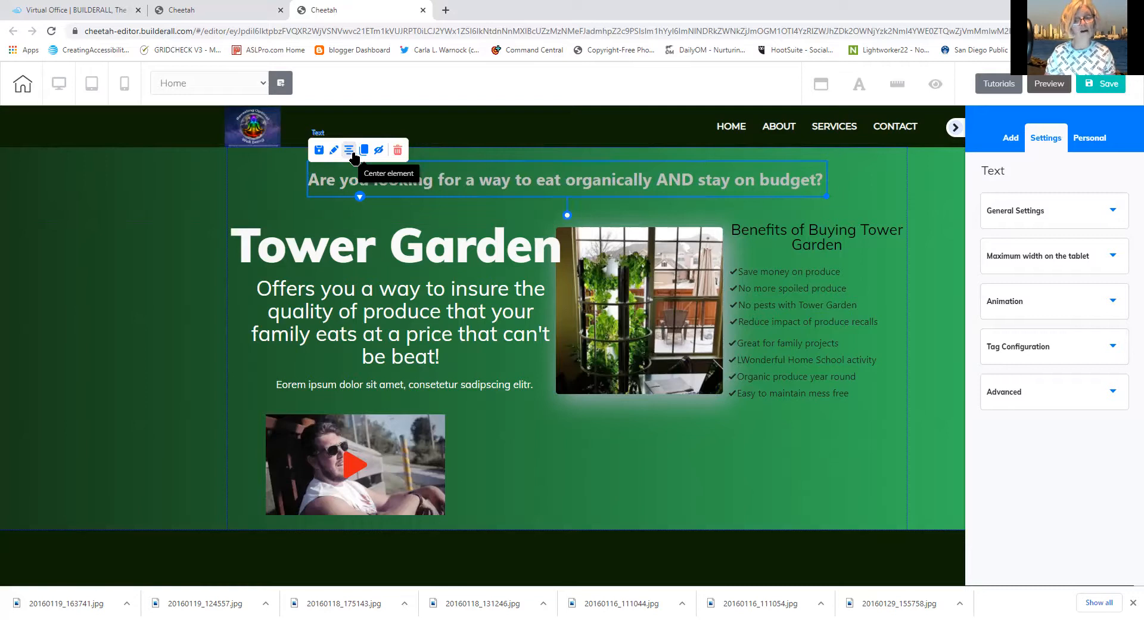
{"action": "double_click", "coordinate": [335, 188]}
{"action": "left_click_drag", "start_coordinate": [311, 180], "coordinate": [836, 186]}
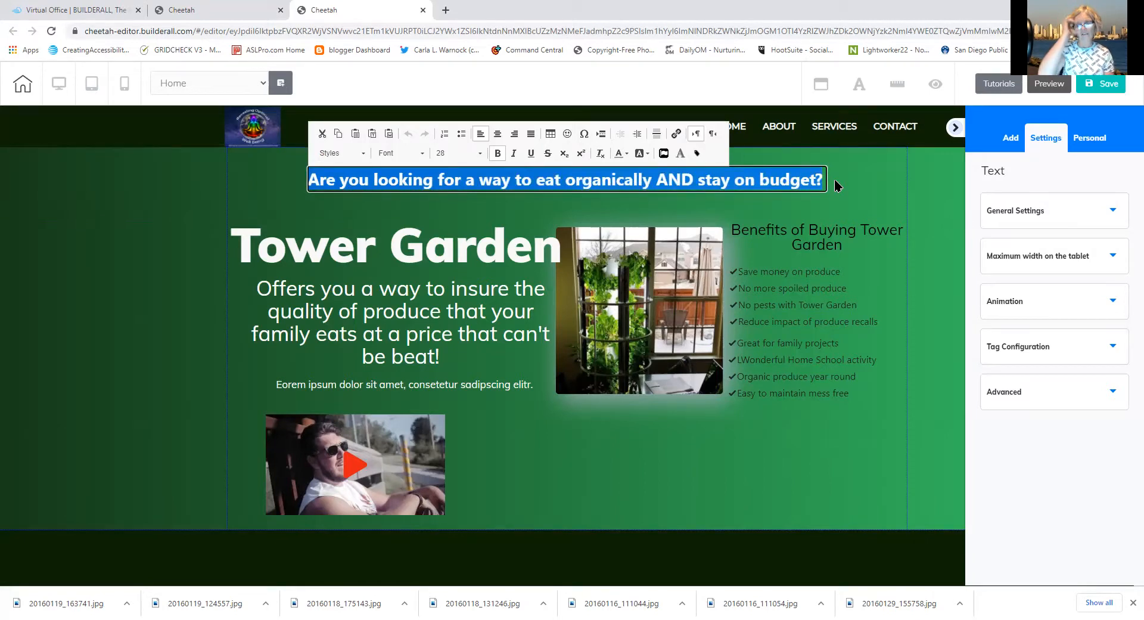
{"action": "left_click", "coordinate": [627, 154]}
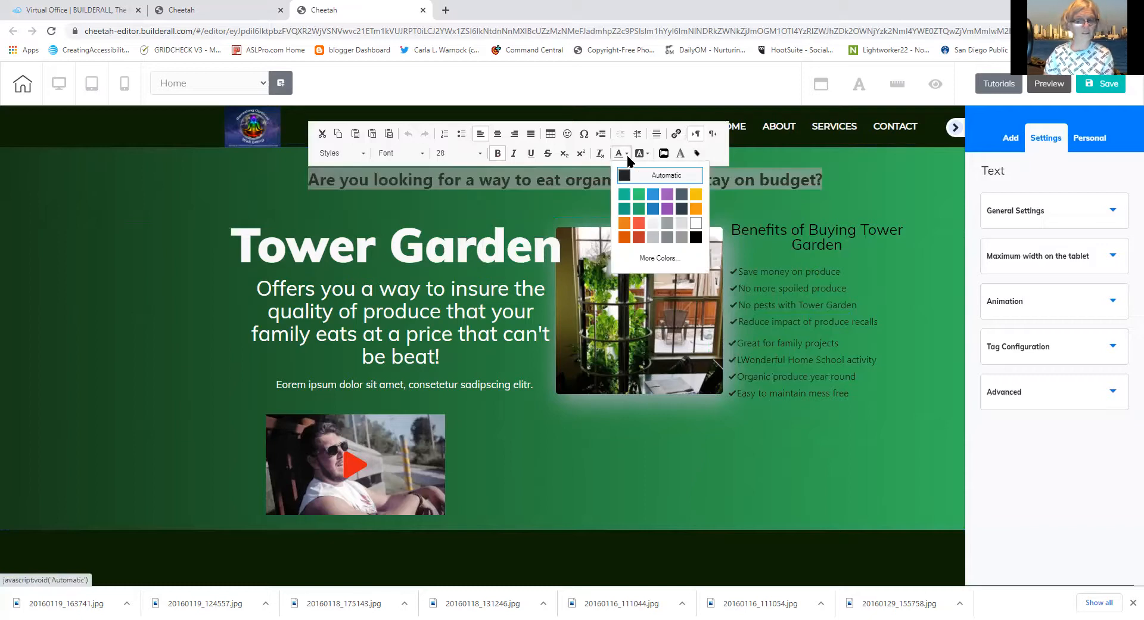
{"action": "left_click", "coordinate": [651, 257]}
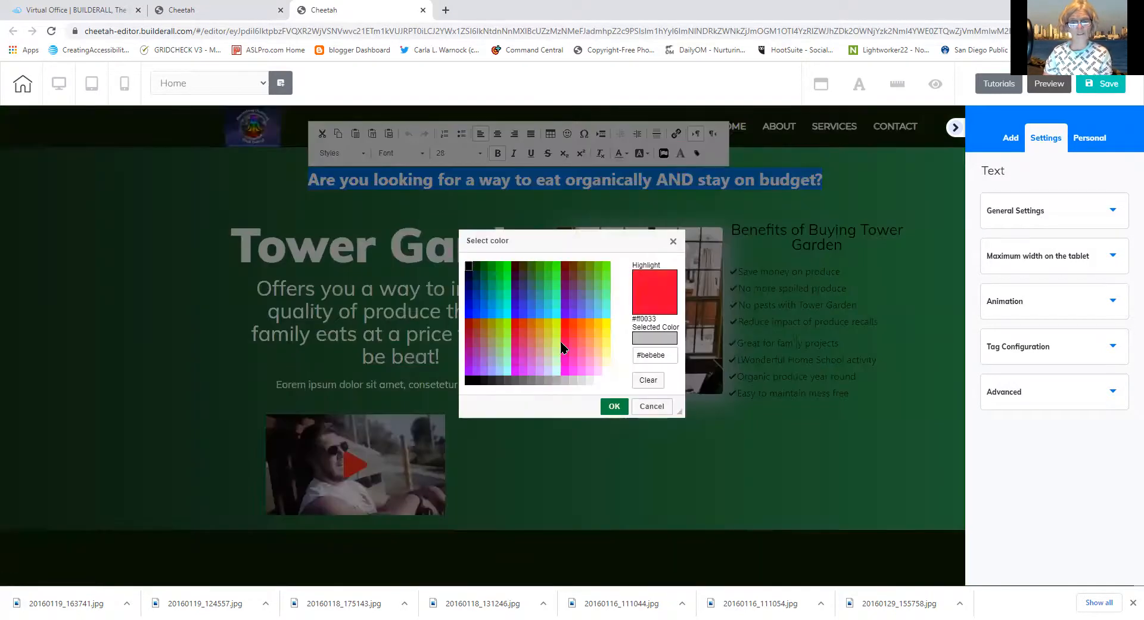
{"action": "left_click", "coordinate": [475, 268]}
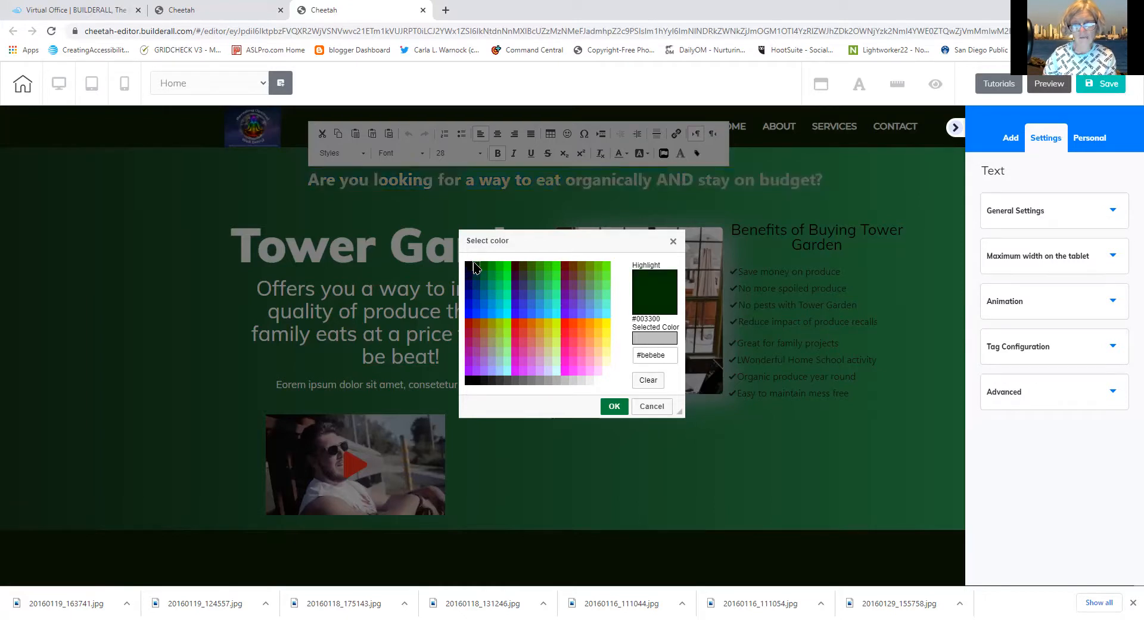
{"action": "left_click", "coordinate": [613, 408]}
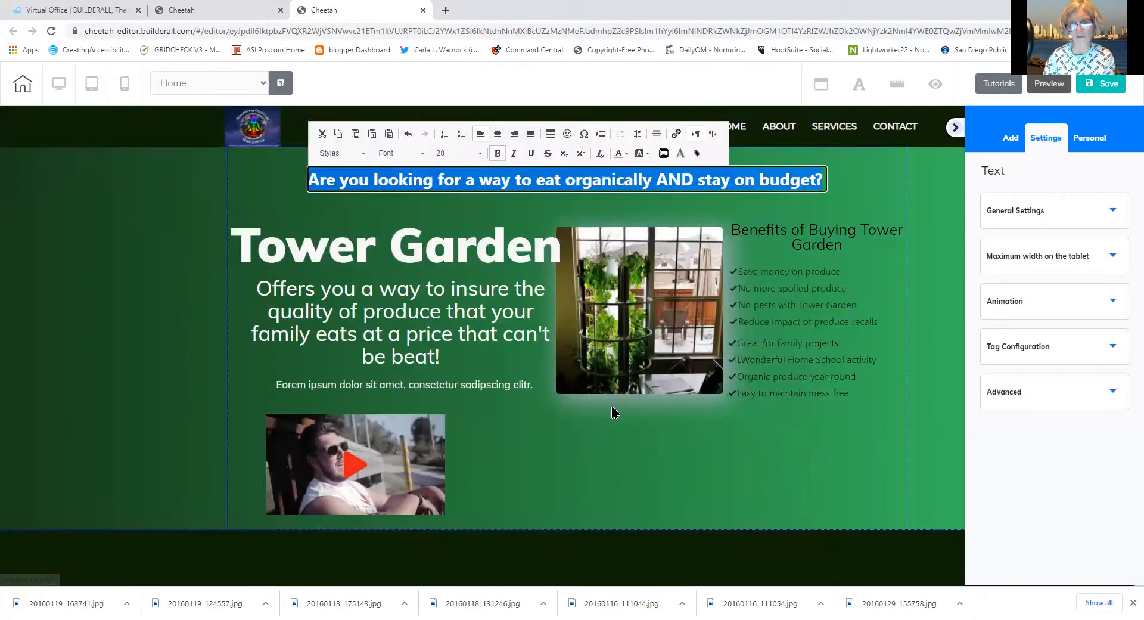
{"action": "left_click", "coordinate": [667, 461]}
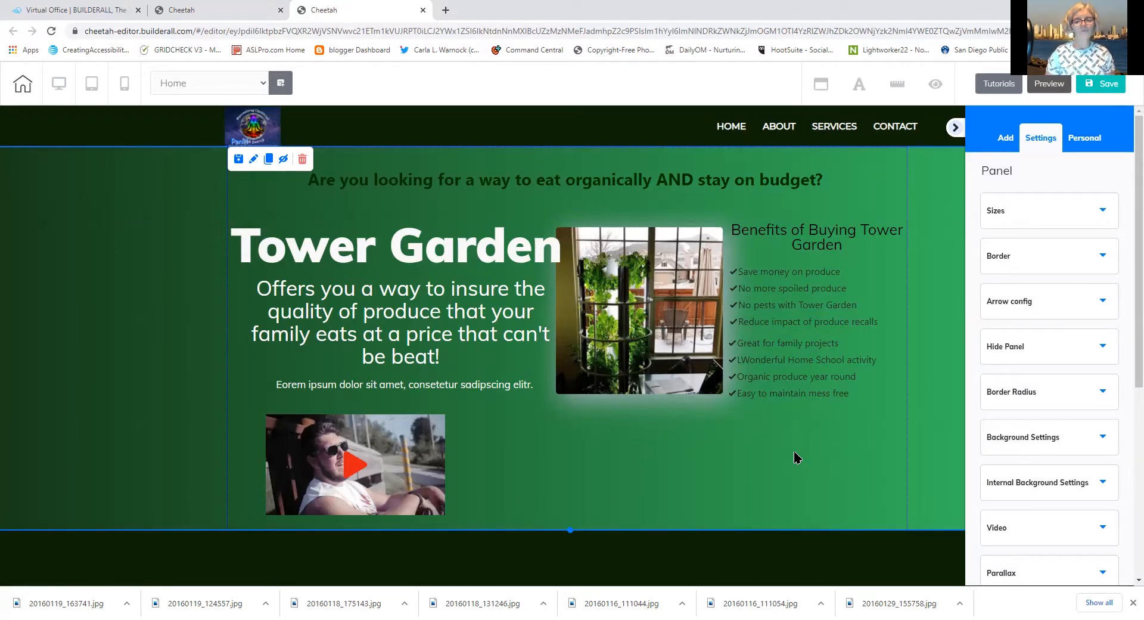
Shrink the tower garden photo, move it lower, then enlarge it slightly beside the benefits list
{"action": "left_click", "coordinate": [688, 331]}
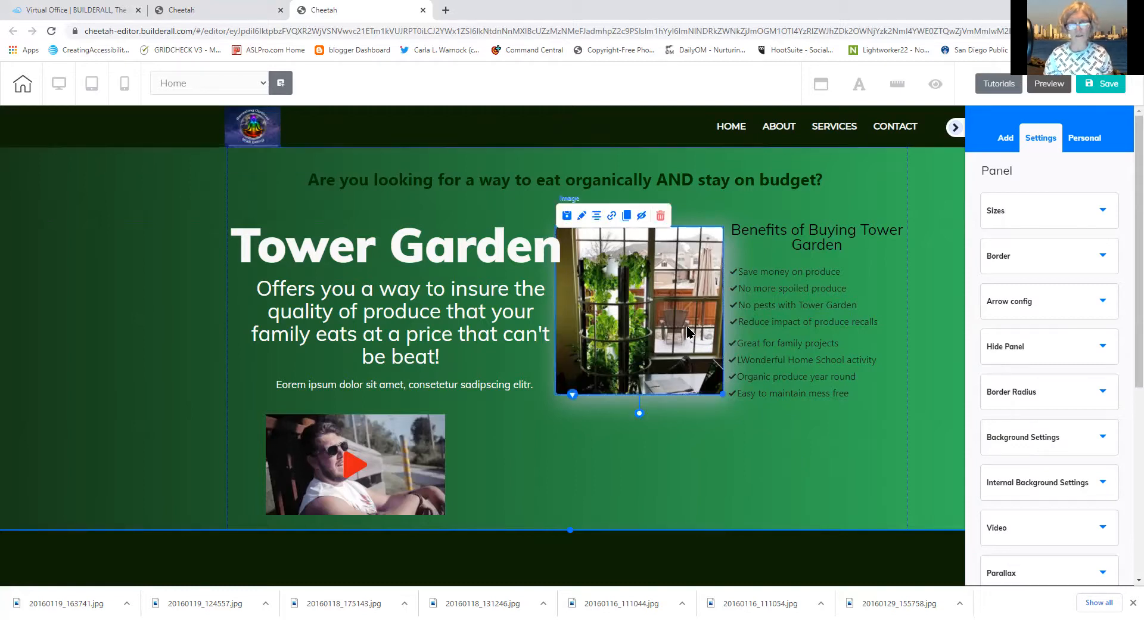
{"action": "left_click_drag", "start_coordinate": [722, 394], "coordinate": [704, 381]}
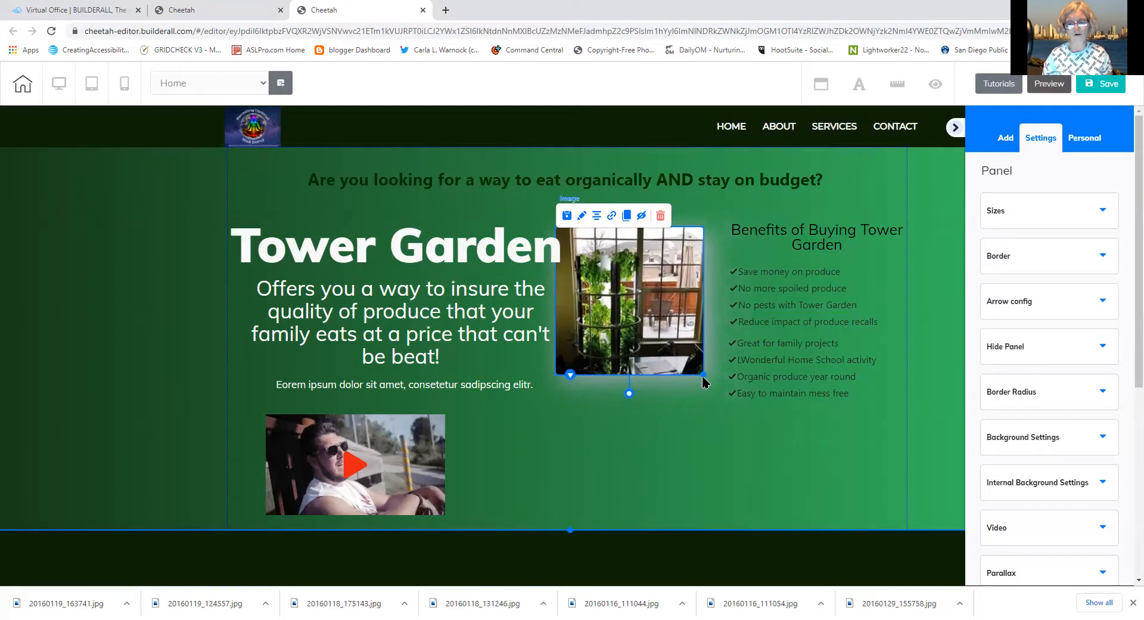
{"action": "left_click_drag", "start_coordinate": [649, 318], "coordinate": [646, 369]}
{"action": "left_click", "coordinate": [685, 415]}
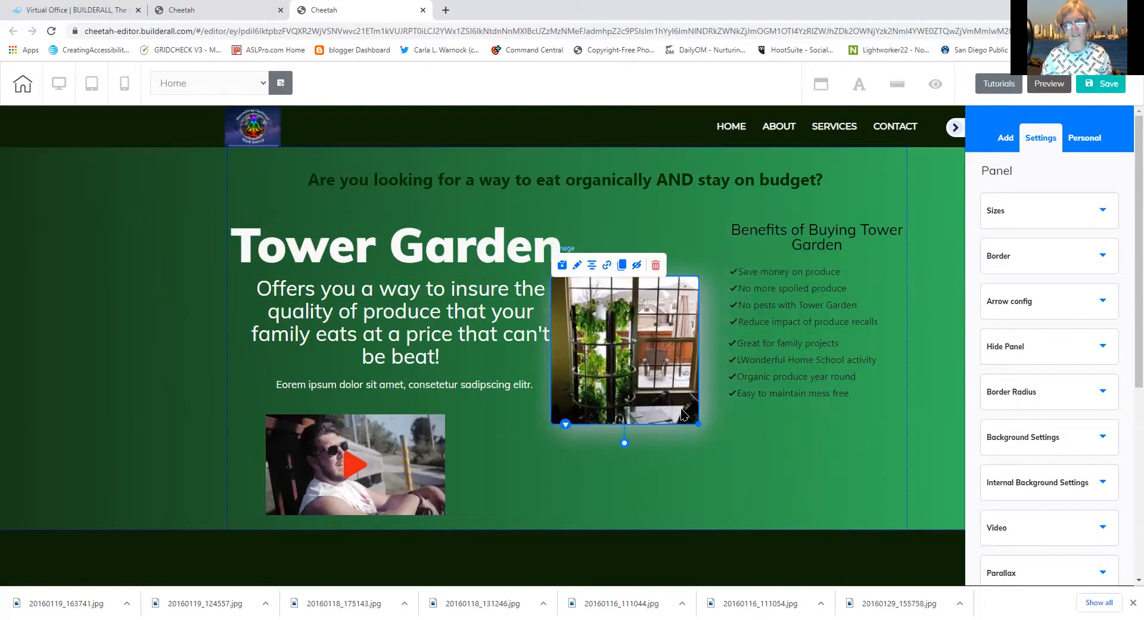
{"action": "left_click_drag", "start_coordinate": [701, 426], "coordinate": [715, 462]}
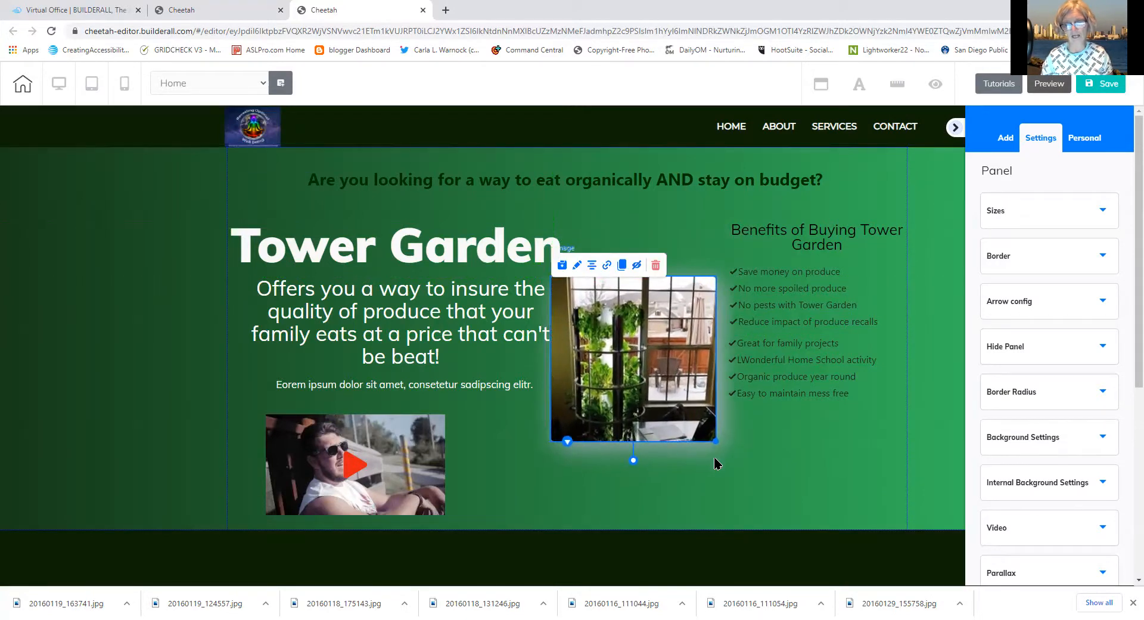
{"action": "left_click", "coordinate": [714, 471]}
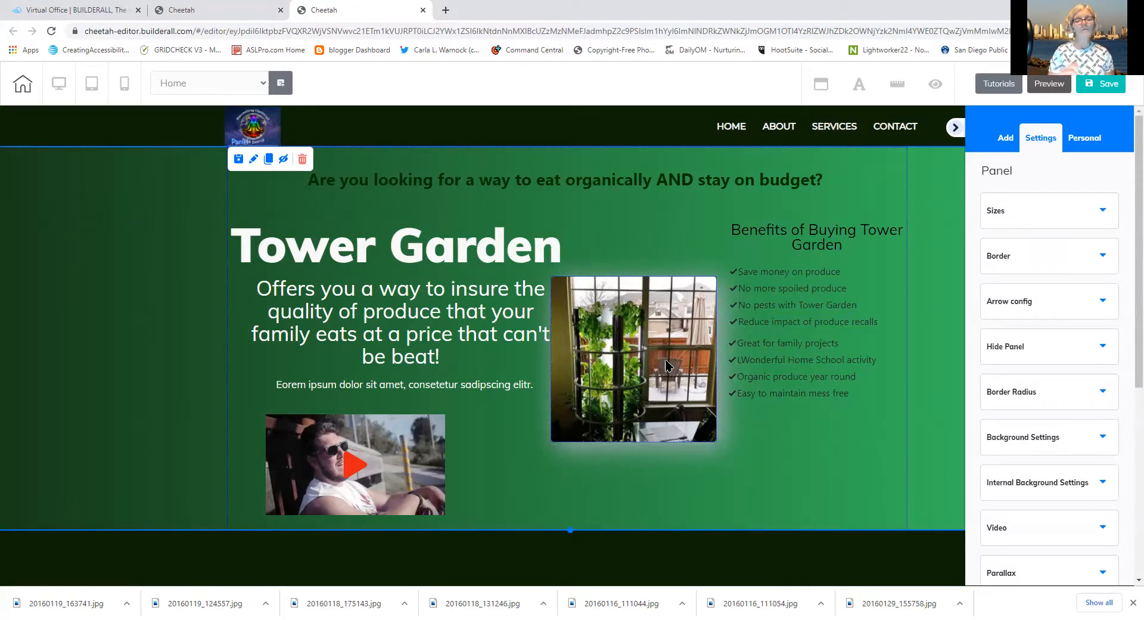
Collapse the right Settings panel using its top arrow toggle
{"action": "left_click", "coordinate": [954, 129]}
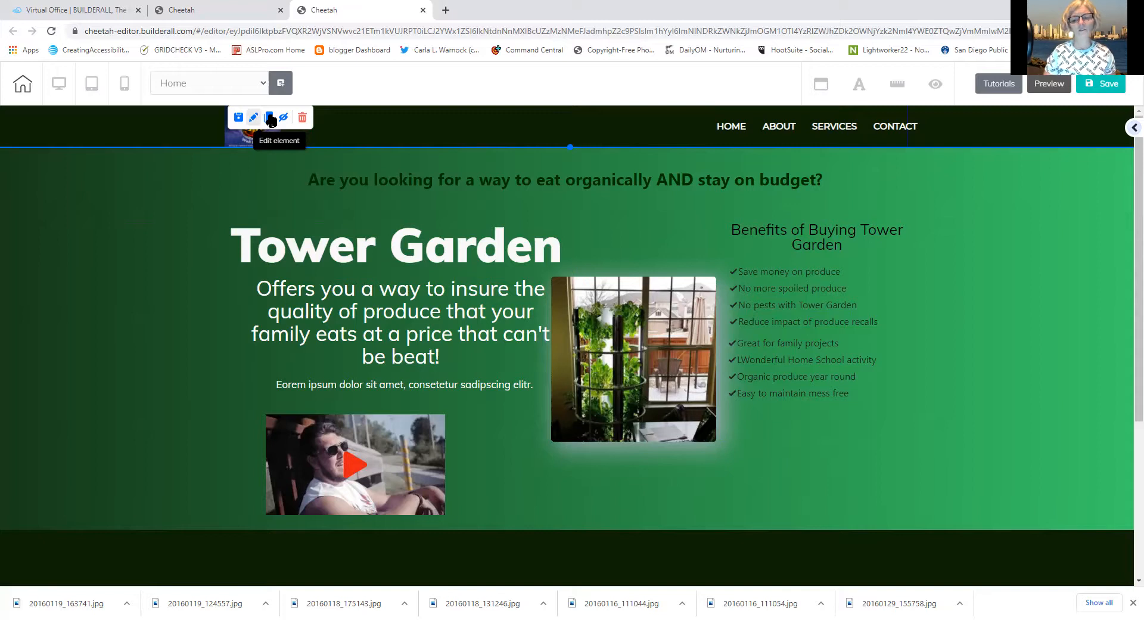
Select the navigation menu and show its Items list: HOME, ABOUT, SERVICES, CONTACT
{"action": "left_click", "coordinate": [744, 128]}
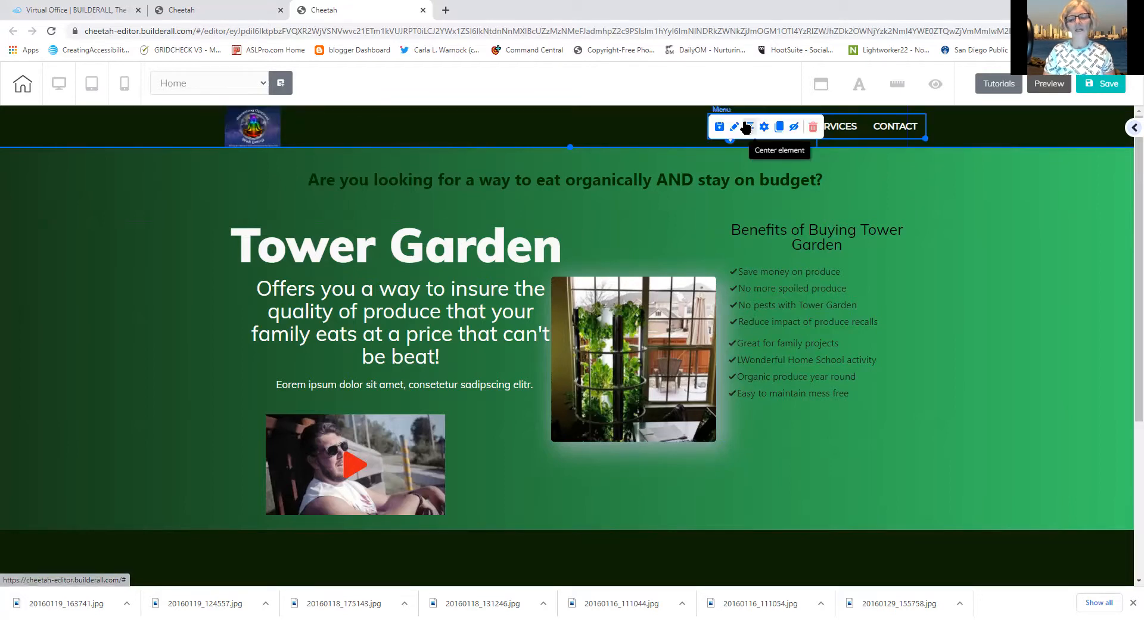
{"action": "left_click", "coordinate": [736, 128]}
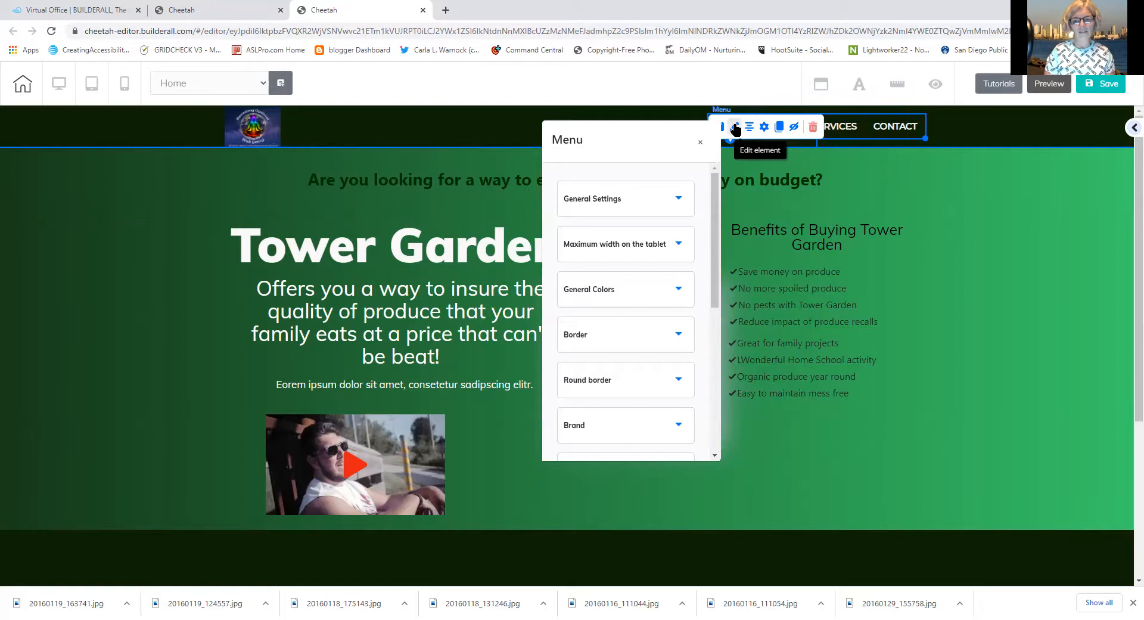
{"action": "left_click", "coordinate": [766, 129]}
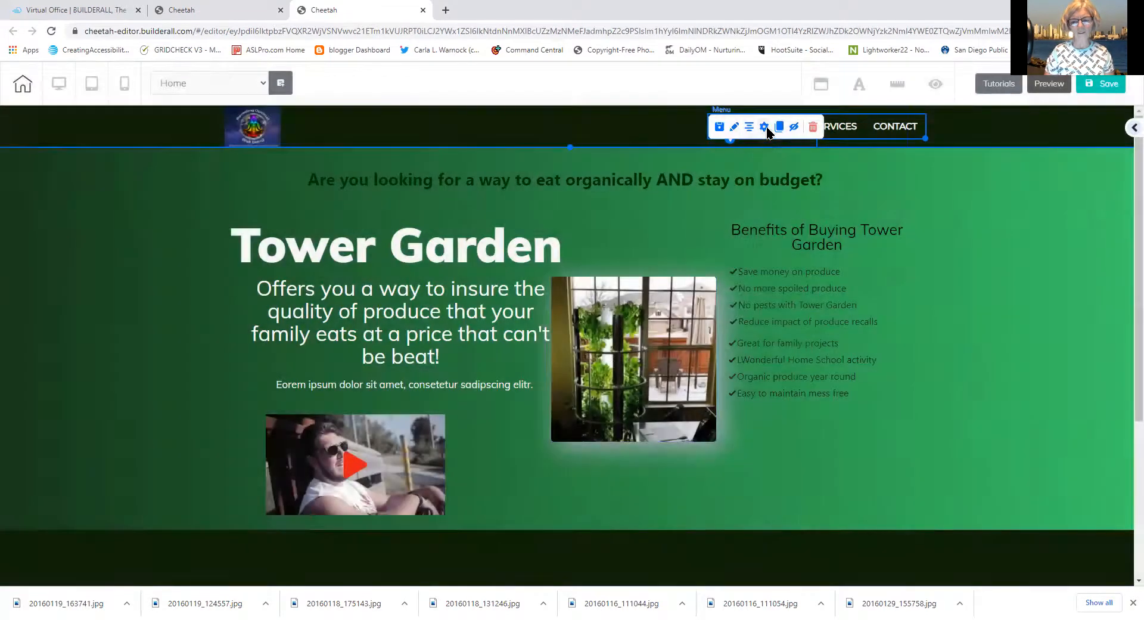
{"action": "left_click", "coordinate": [765, 129]}
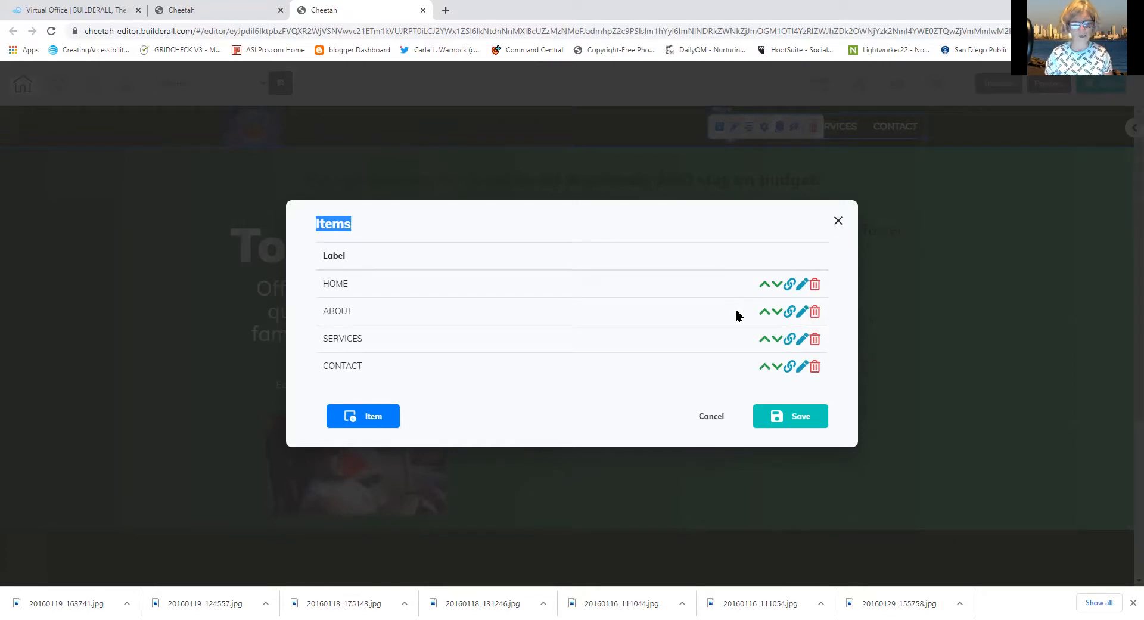
Replace the SERVICES item's label with 'Buy Tower Garden' and save it
{"action": "left_click", "coordinate": [675, 347]}
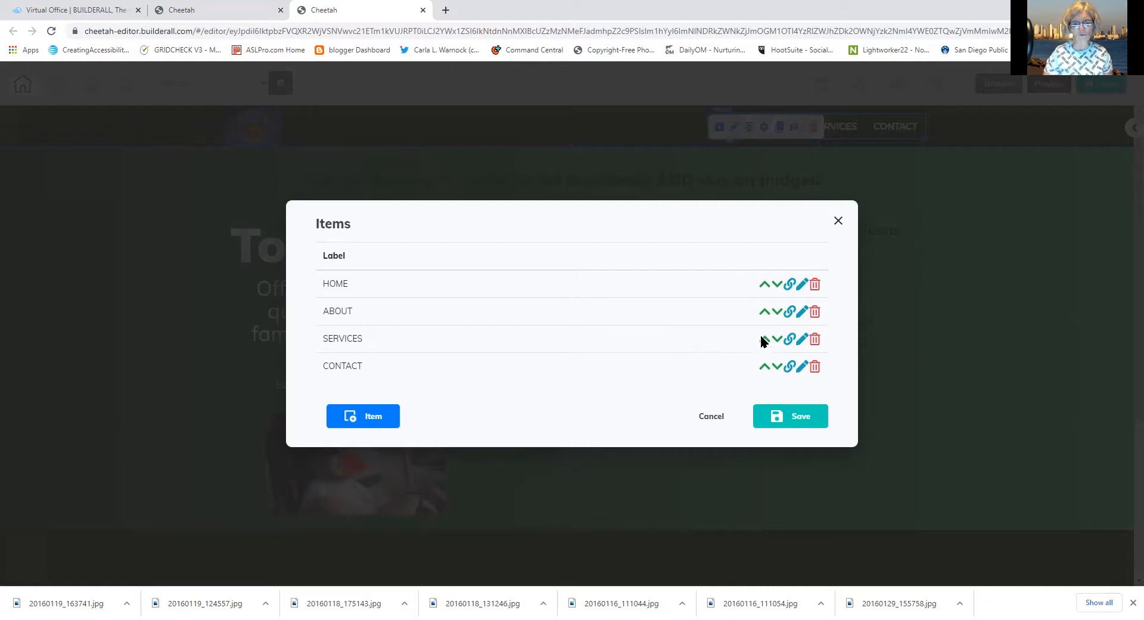
{"action": "left_click", "coordinate": [802, 339]}
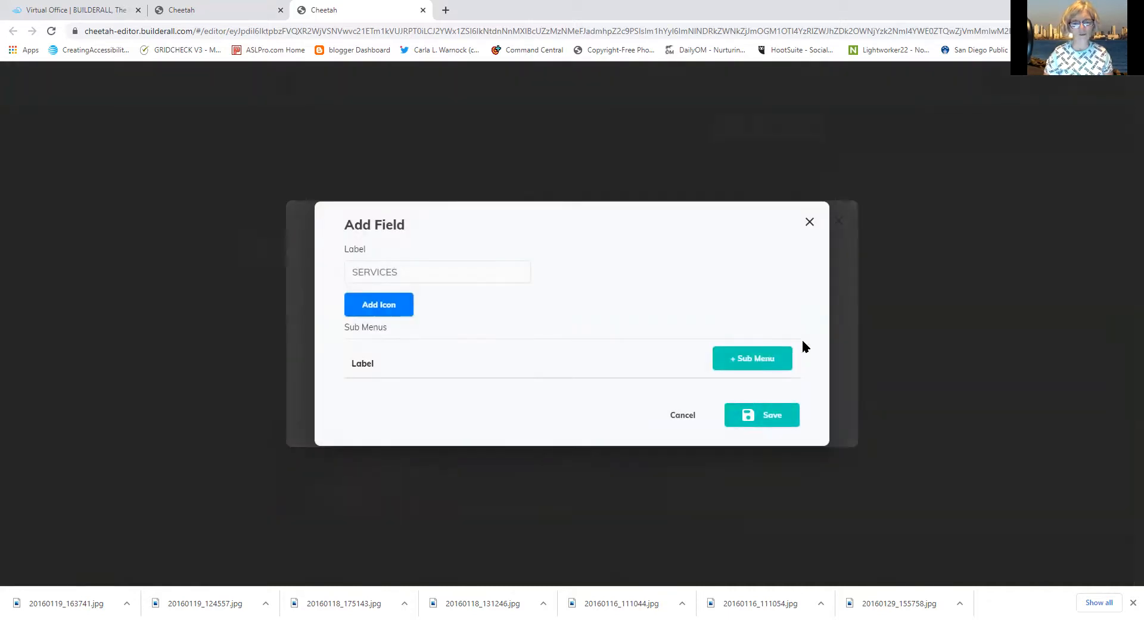
{"action": "left_click_drag", "start_coordinate": [456, 274], "coordinate": [287, 258]}
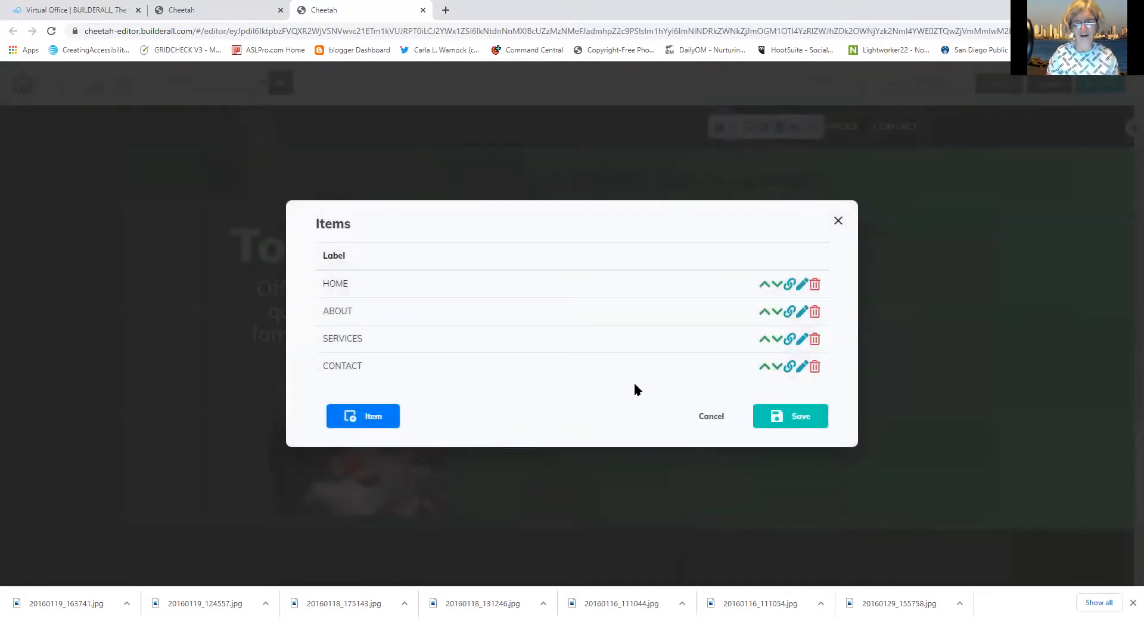
{"action": "left_click", "coordinate": [800, 339]}
{"action": "left_click", "coordinate": [440, 269]}
{"action": "left_click_drag", "start_coordinate": [441, 269], "coordinate": [352, 269]}
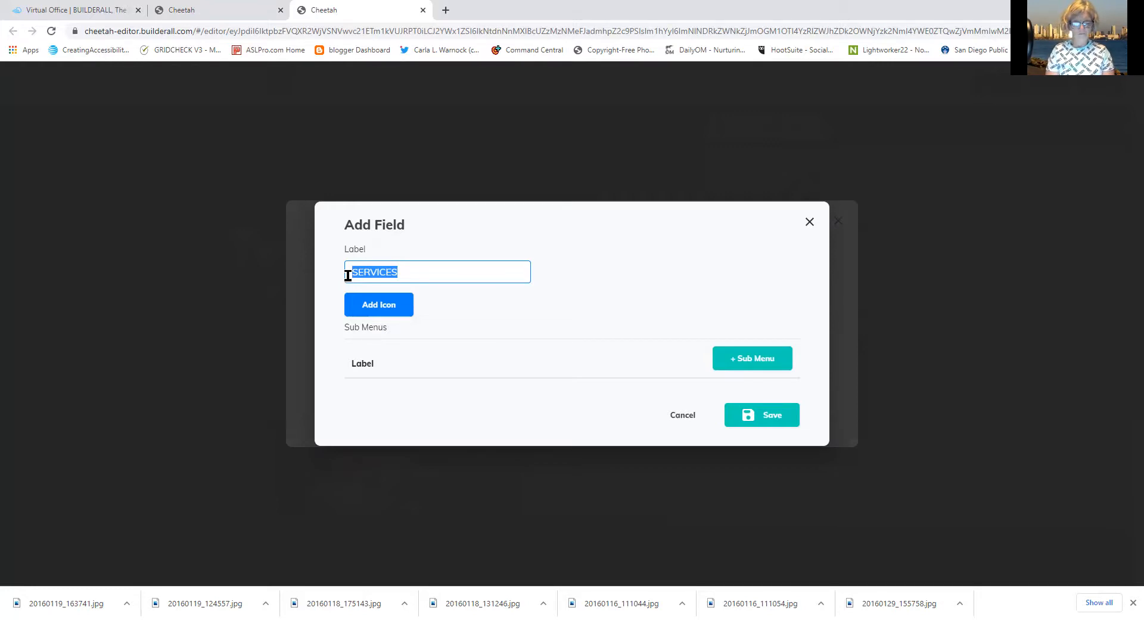
{"action": "type", "text": "S"}
{"action": "key", "text": "BackSpace"}
{"action": "type", "text": "B"}
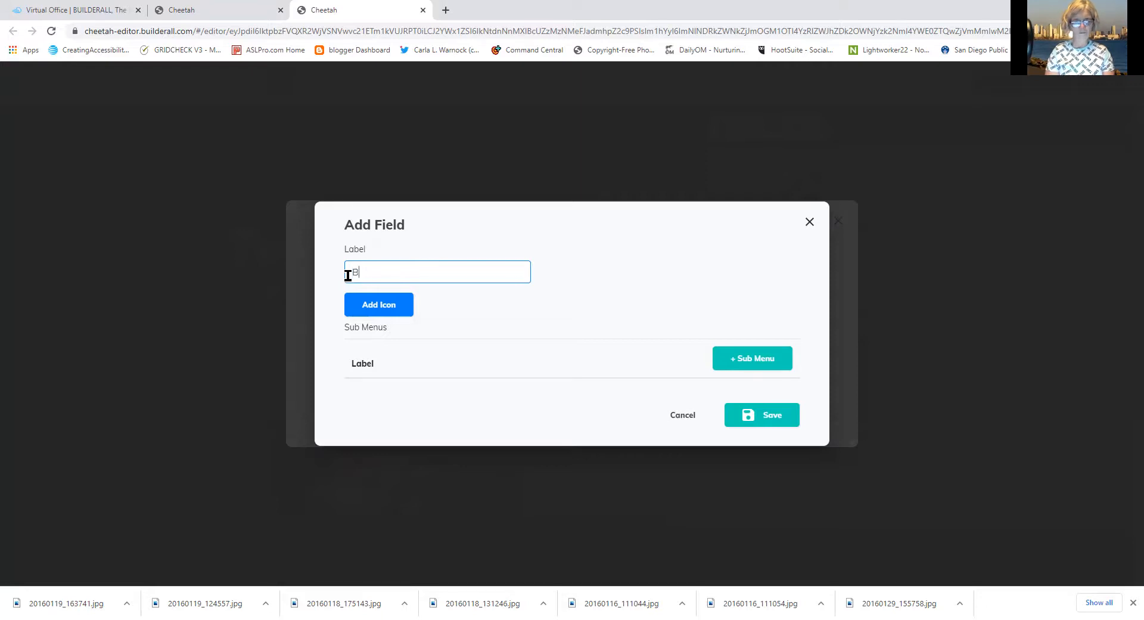
{"action": "type", "text": "uy Towe"}
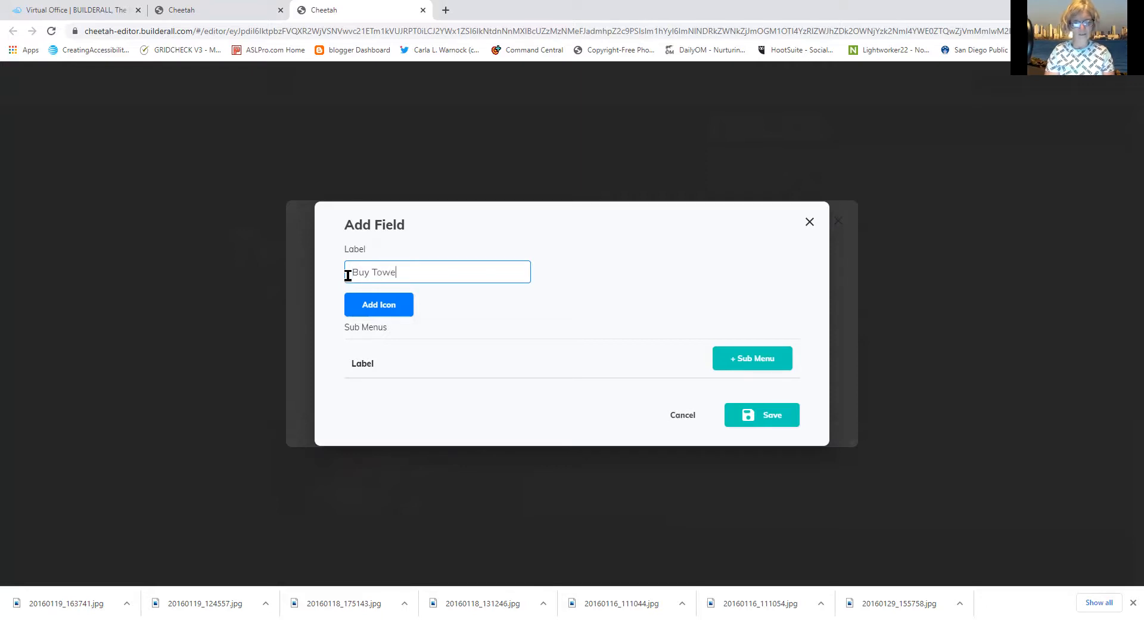
{"action": "type", "text": "r Garden"}
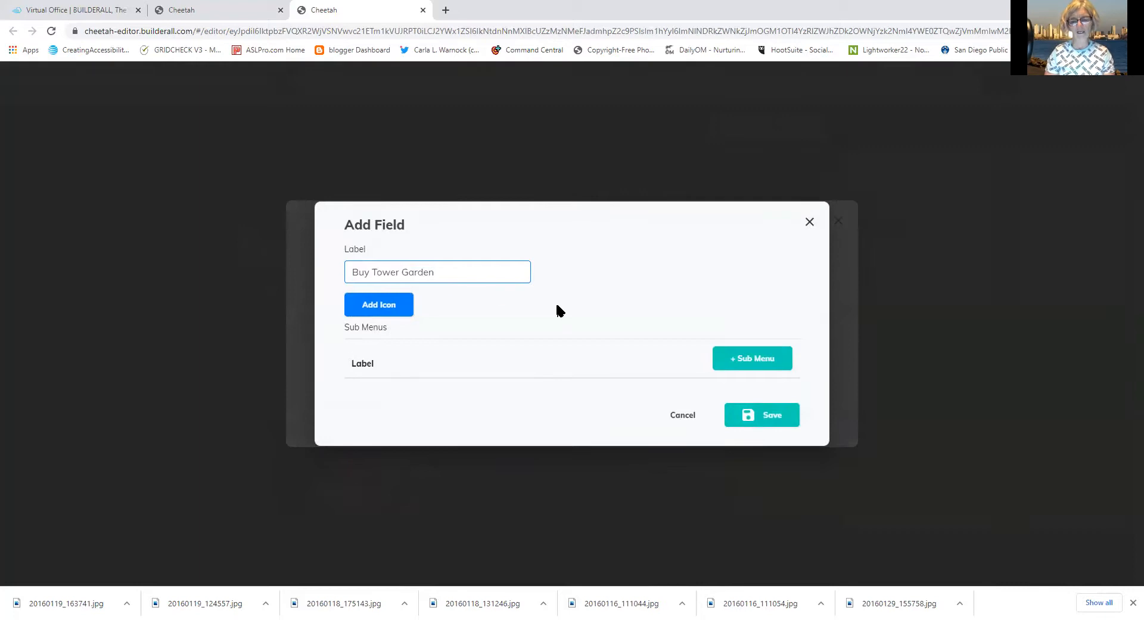
{"action": "left_click", "coordinate": [771, 416]}
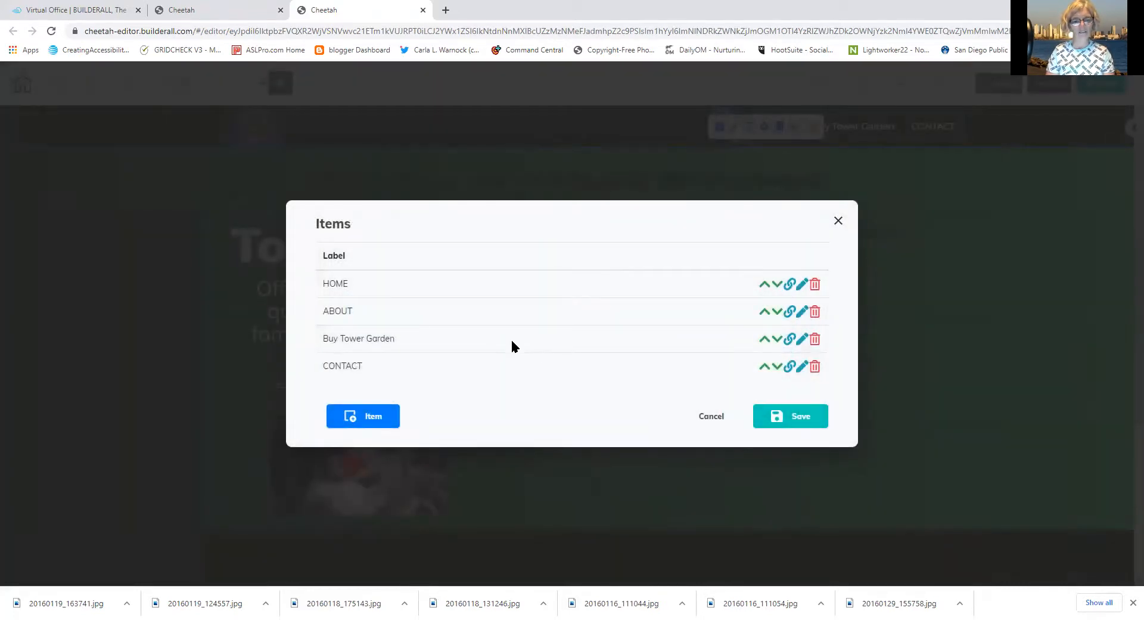
Retype the Buy Tower Garden label in capitals as 'BUY TOWER GARDEN' and save the menu items
{"action": "left_click", "coordinate": [801, 340]}
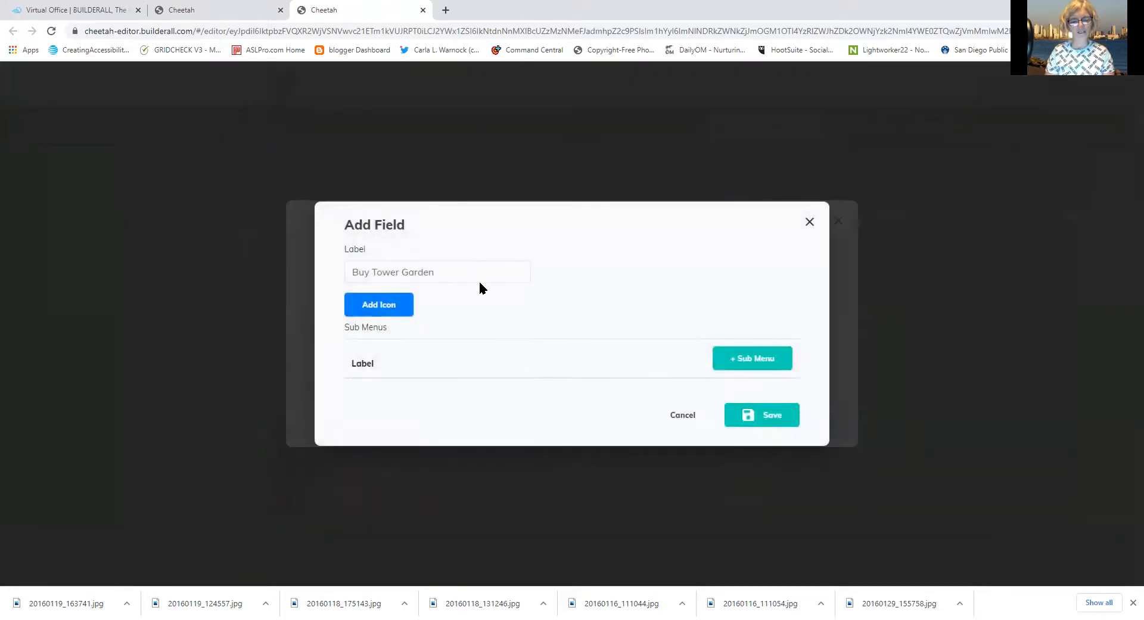
{"action": "left_click_drag", "start_coordinate": [472, 276], "coordinate": [256, 257]}
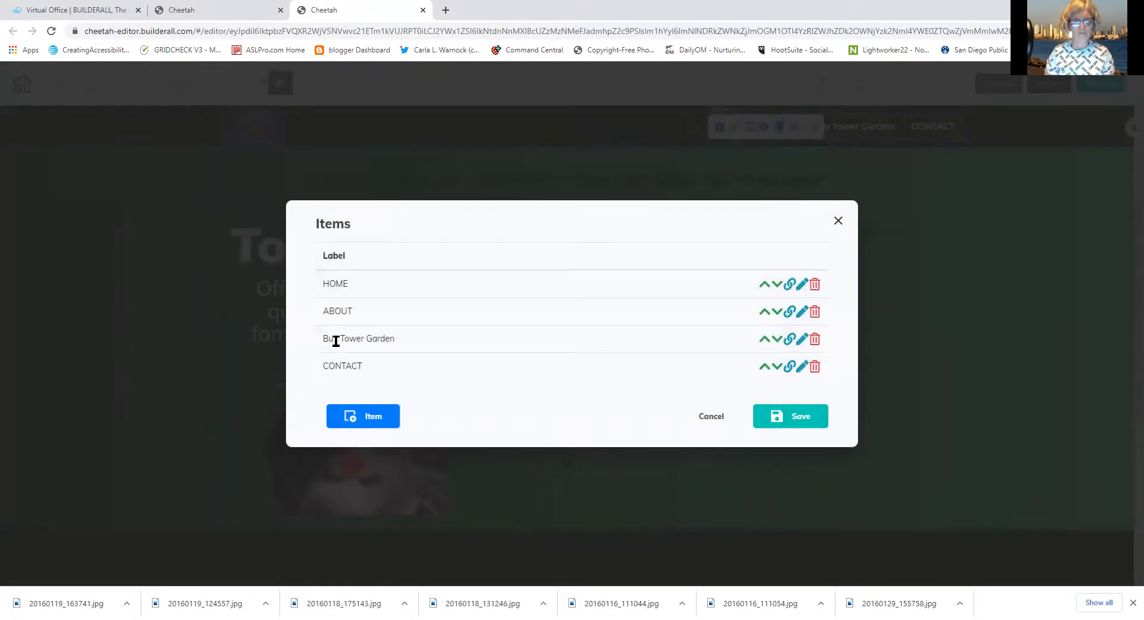
{"action": "left_click", "coordinate": [801, 339]}
{"action": "left_click_drag", "start_coordinate": [472, 275], "coordinate": [346, 262]}
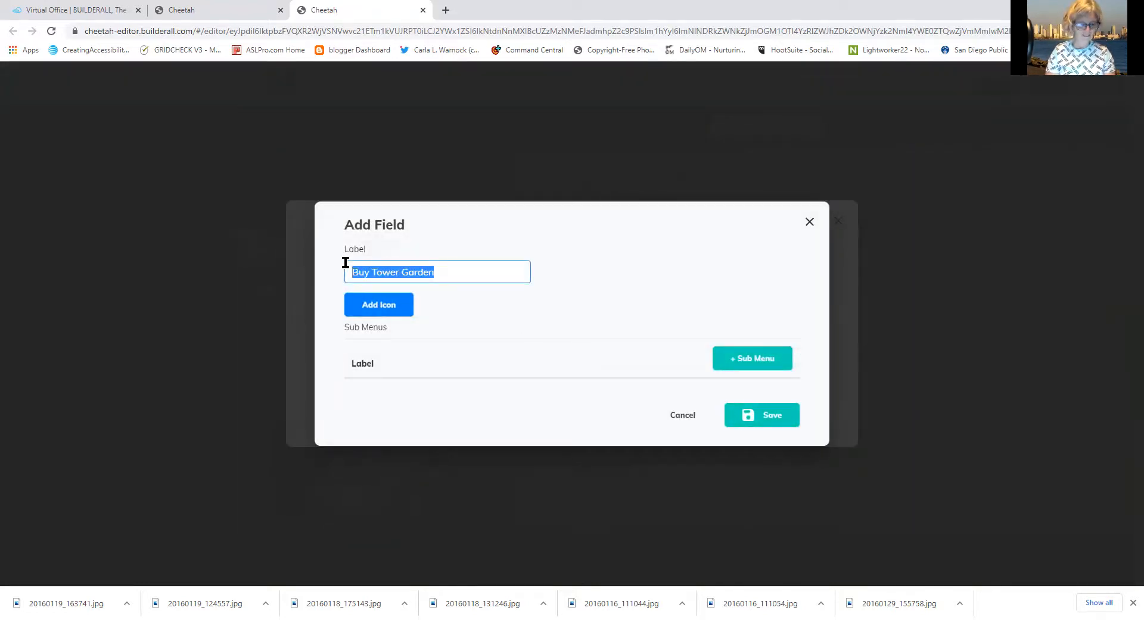
{"action": "type", "text": "bUYt"}
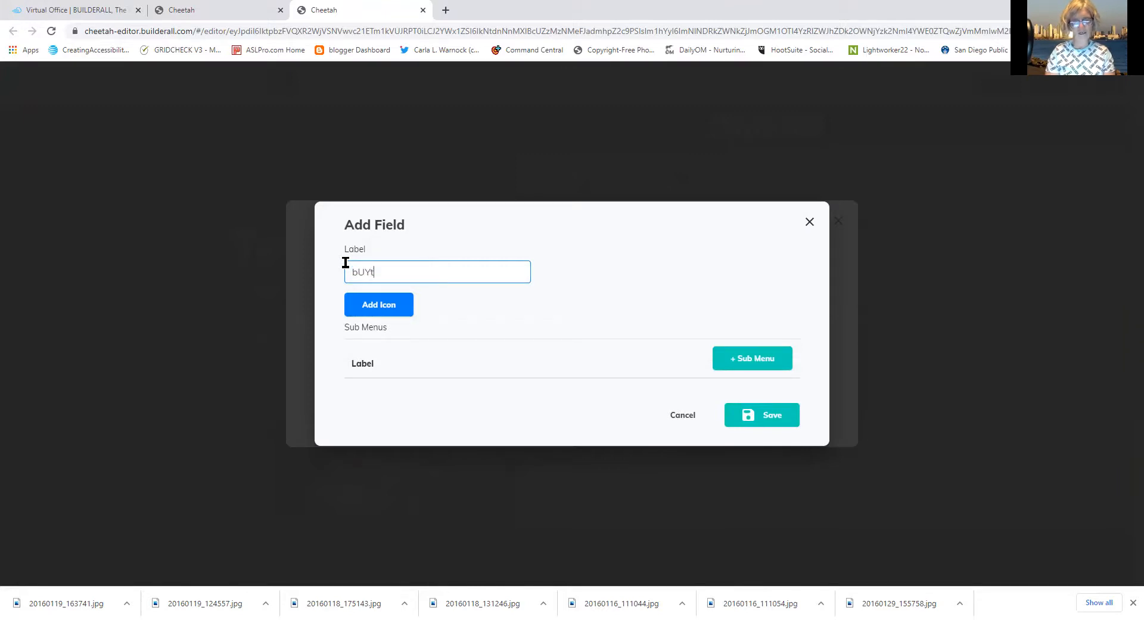
{"action": "key", "text": "BackSpace"}
{"action": "key", "text": "BackSpace"}
{"action": "key", "text": "BackSpace"}
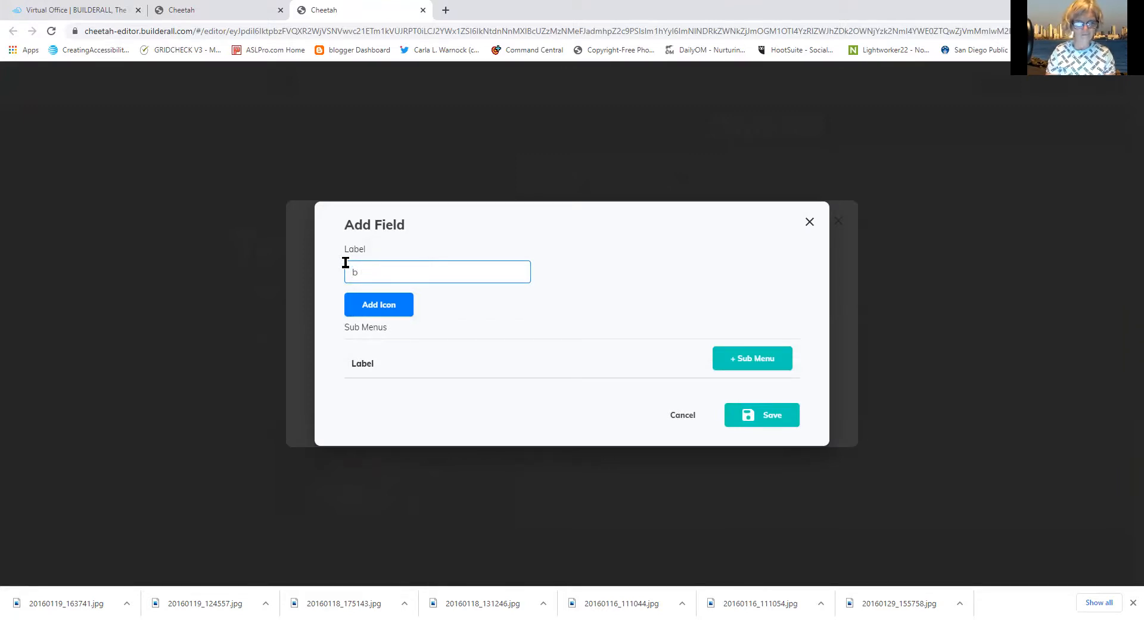
{"action": "type", "text": "BUY TOWER GARDEN"}
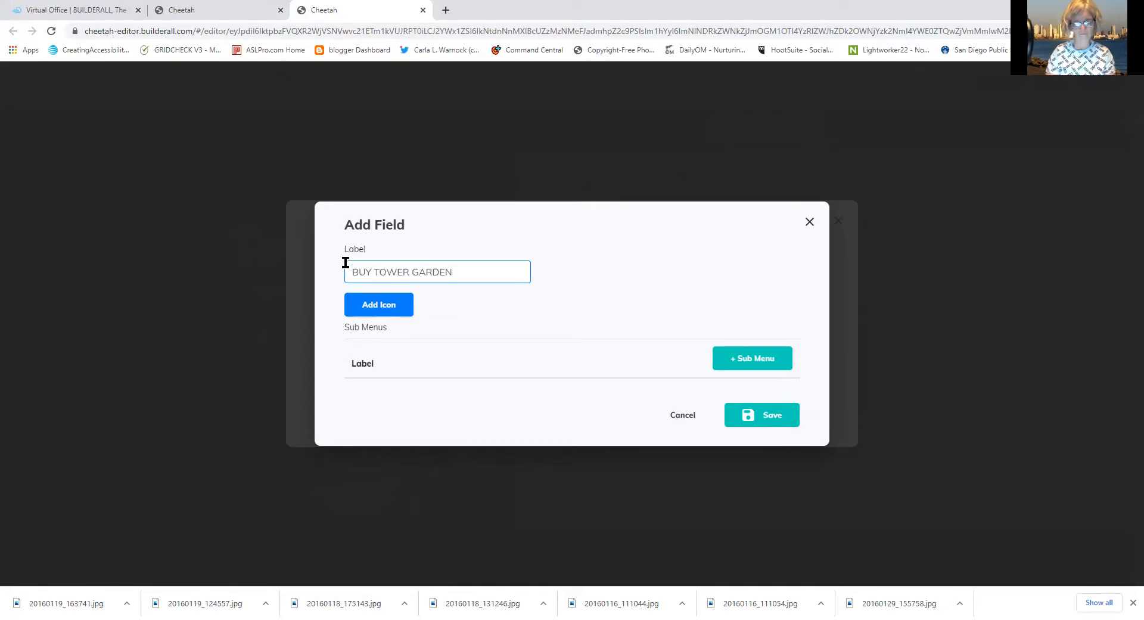
{"action": "left_click", "coordinate": [750, 416]}
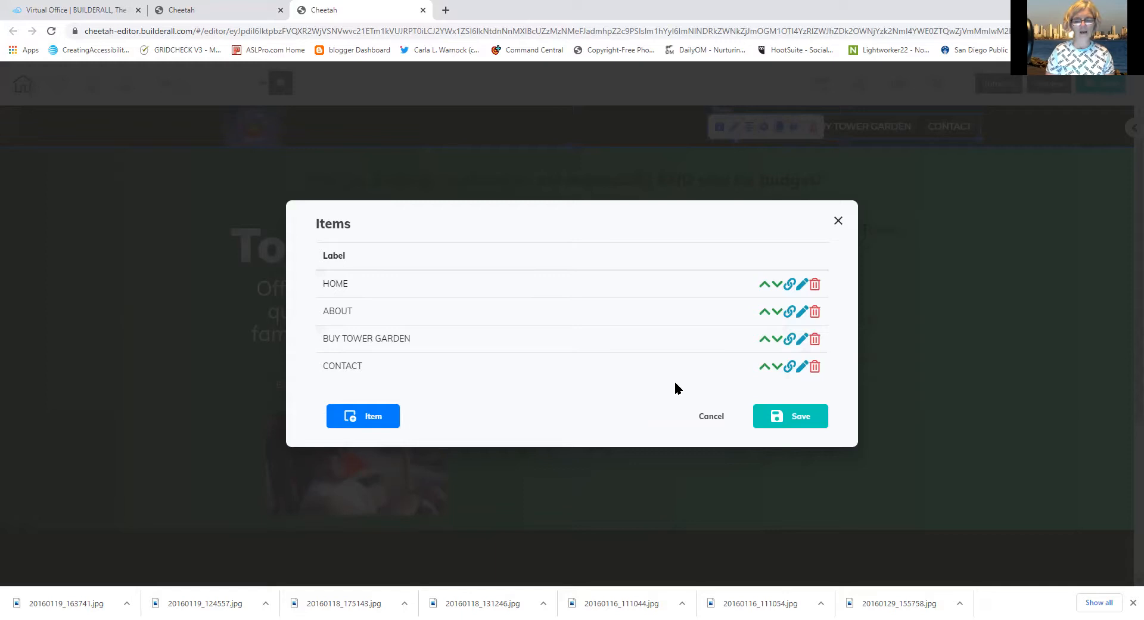
{"action": "left_click", "coordinate": [801, 427]}
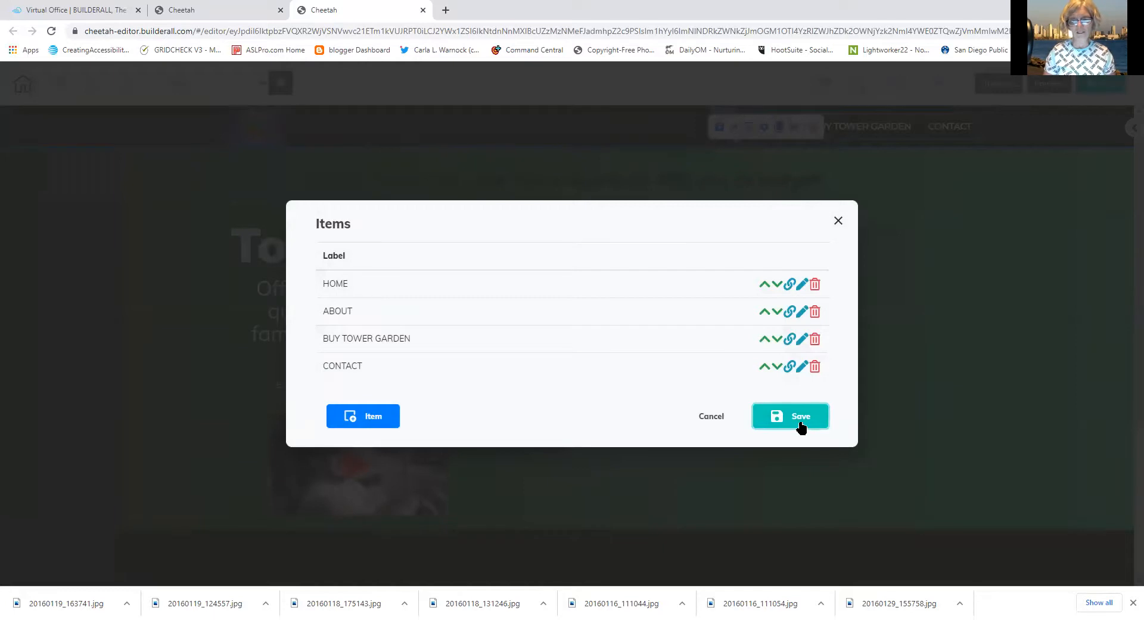
Open the CONTACT item's editor and close it without changes
{"action": "right_click", "coordinate": [684, 463]}
{"action": "left_click", "coordinate": [563, 412]}
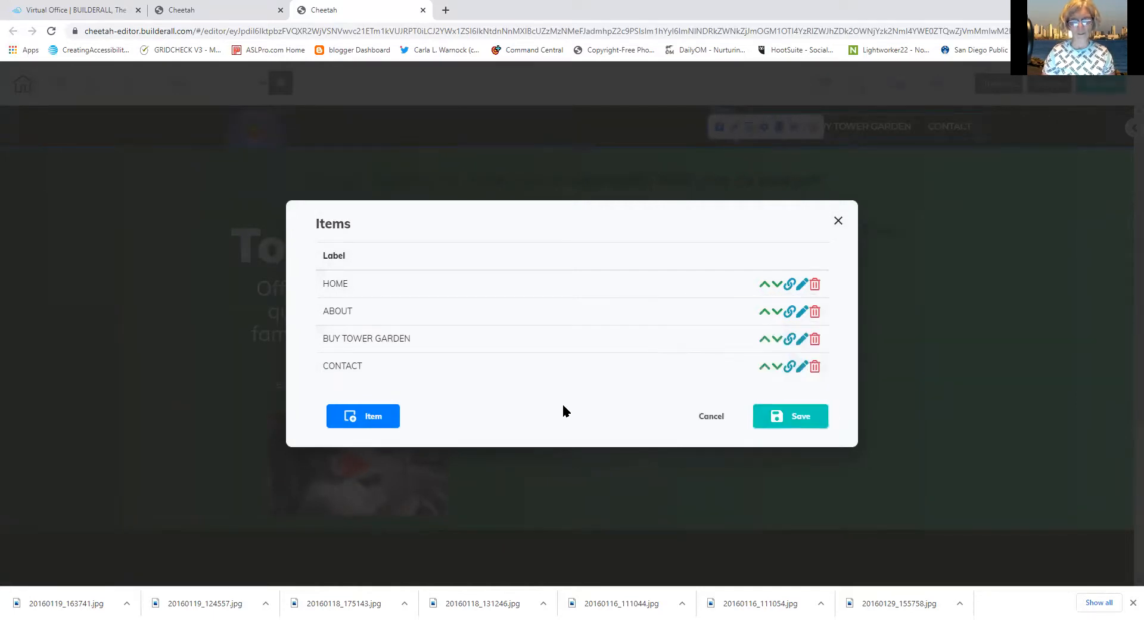
{"action": "left_click", "coordinate": [800, 369]}
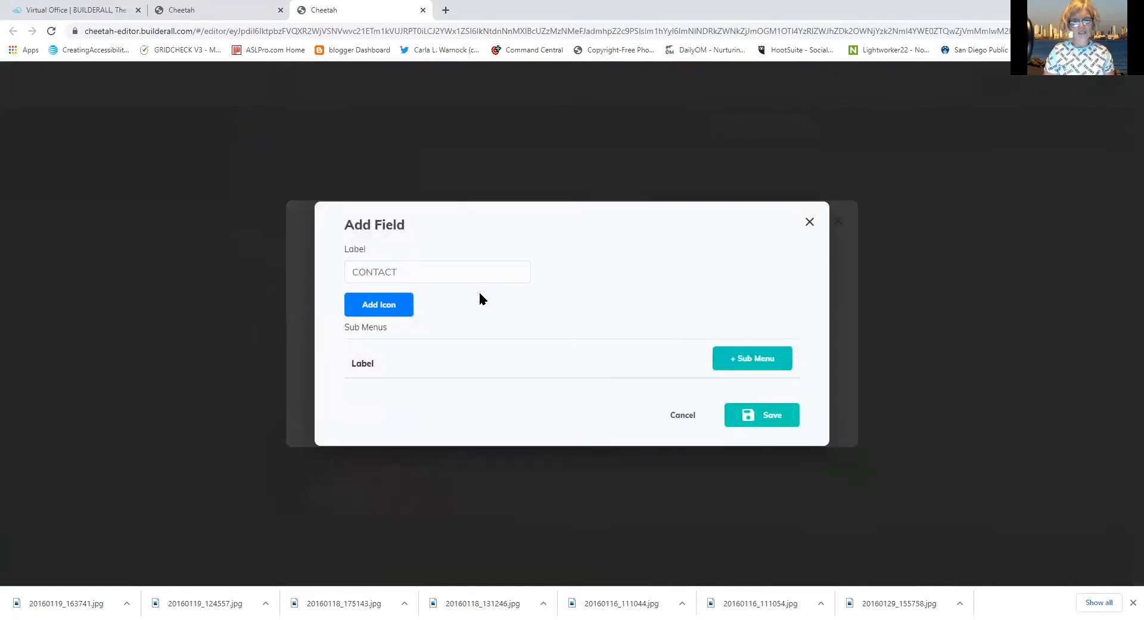
{"action": "left_click", "coordinate": [773, 424]}
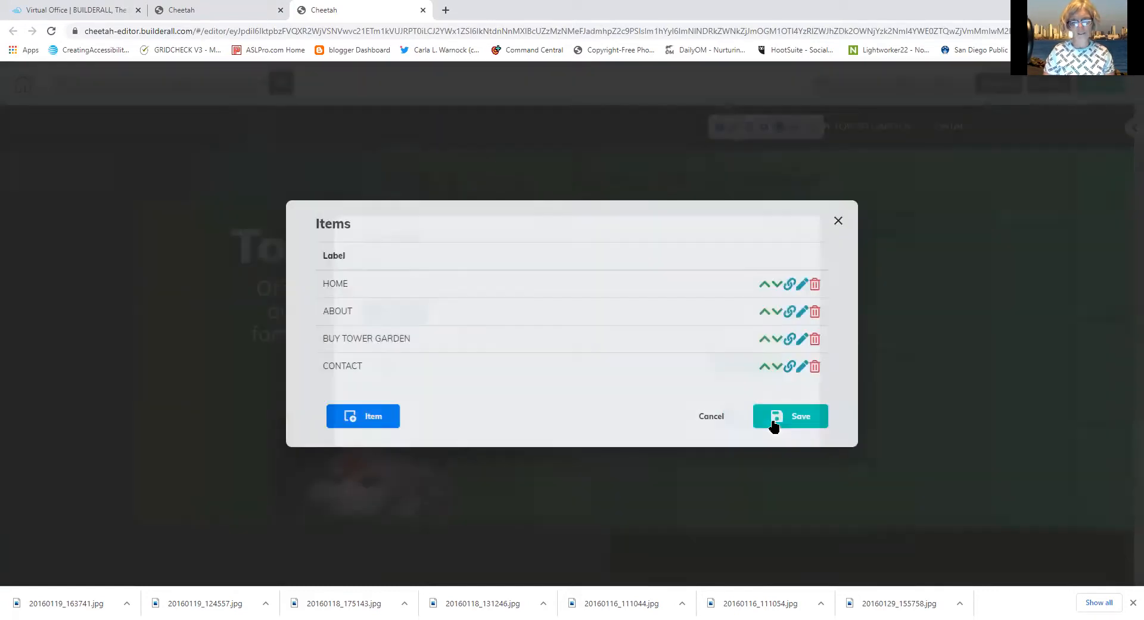
Browse the Web and Page tabs of CONTACT's link settings, then cancel without linking
{"action": "left_click", "coordinate": [787, 369]}
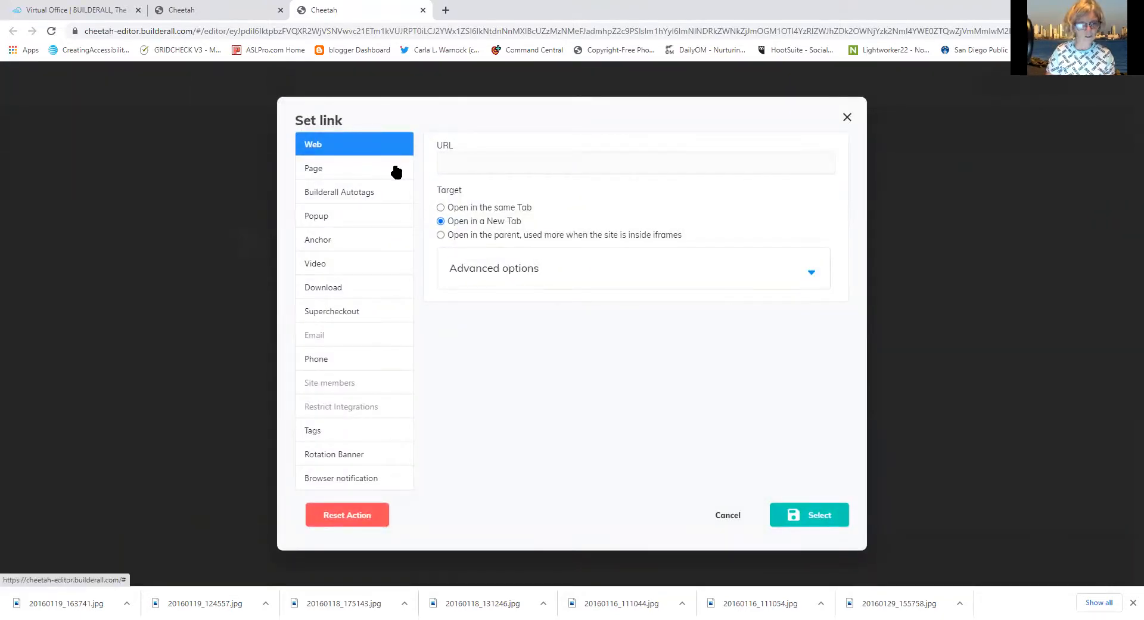
{"action": "left_click", "coordinate": [454, 170]}
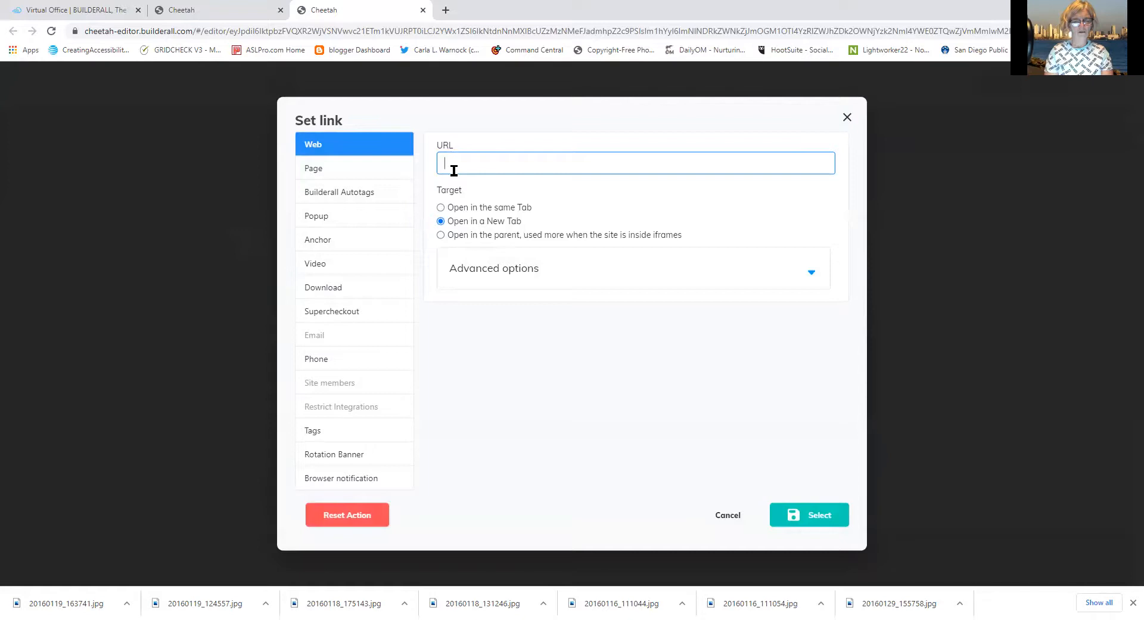
{"action": "left_click", "coordinate": [375, 171]}
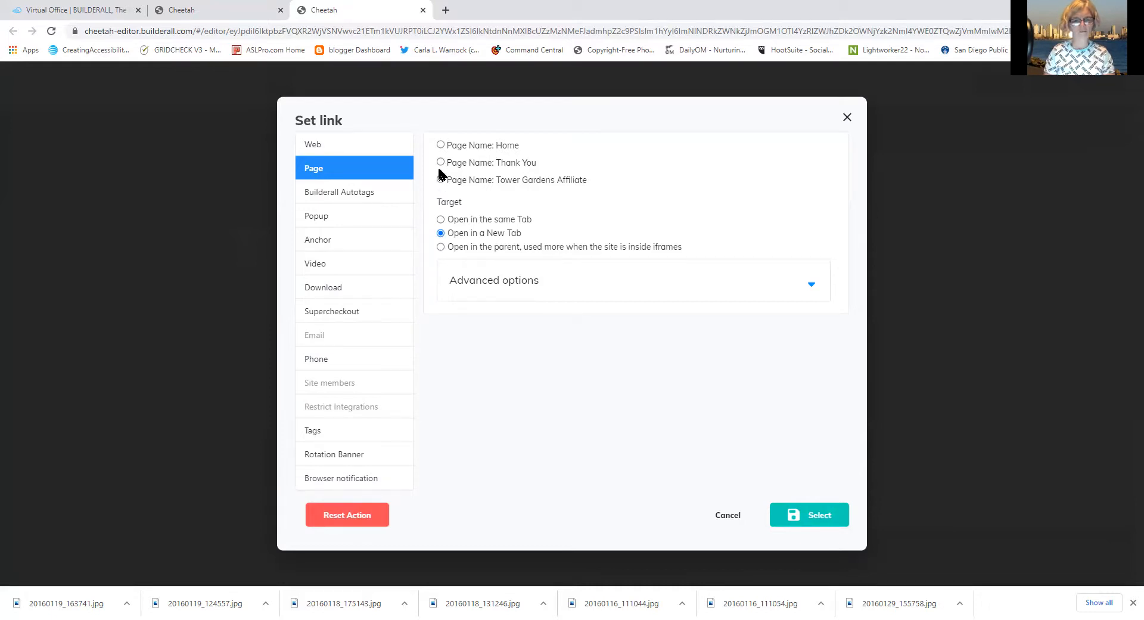
{"action": "left_click", "coordinate": [376, 147]}
{"action": "left_click", "coordinate": [816, 528]}
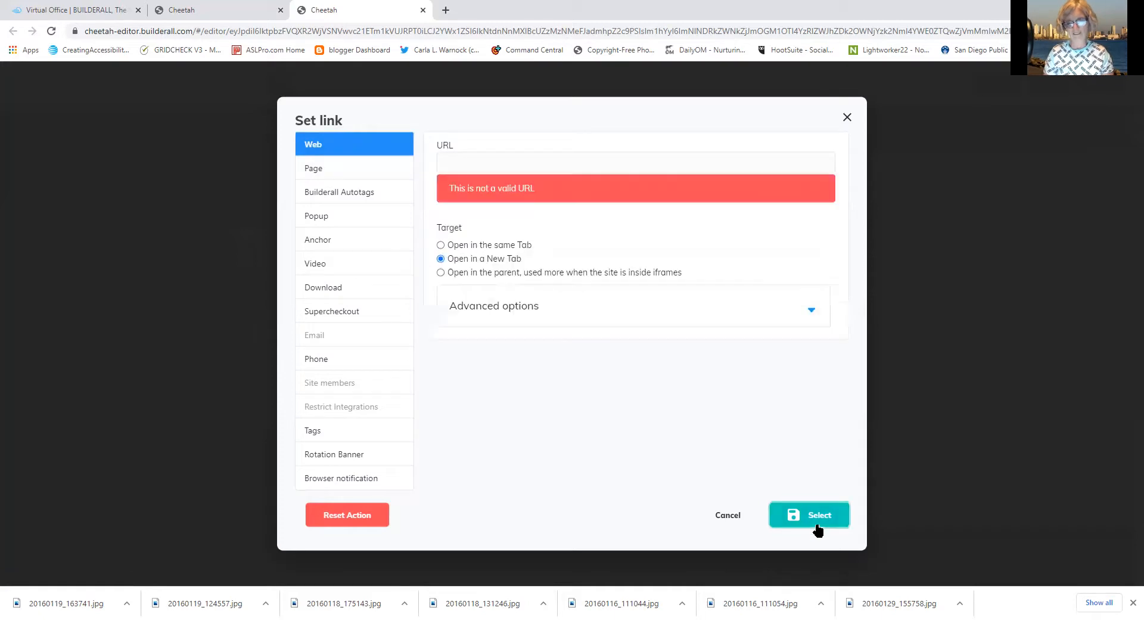
{"action": "left_click", "coordinate": [721, 516]}
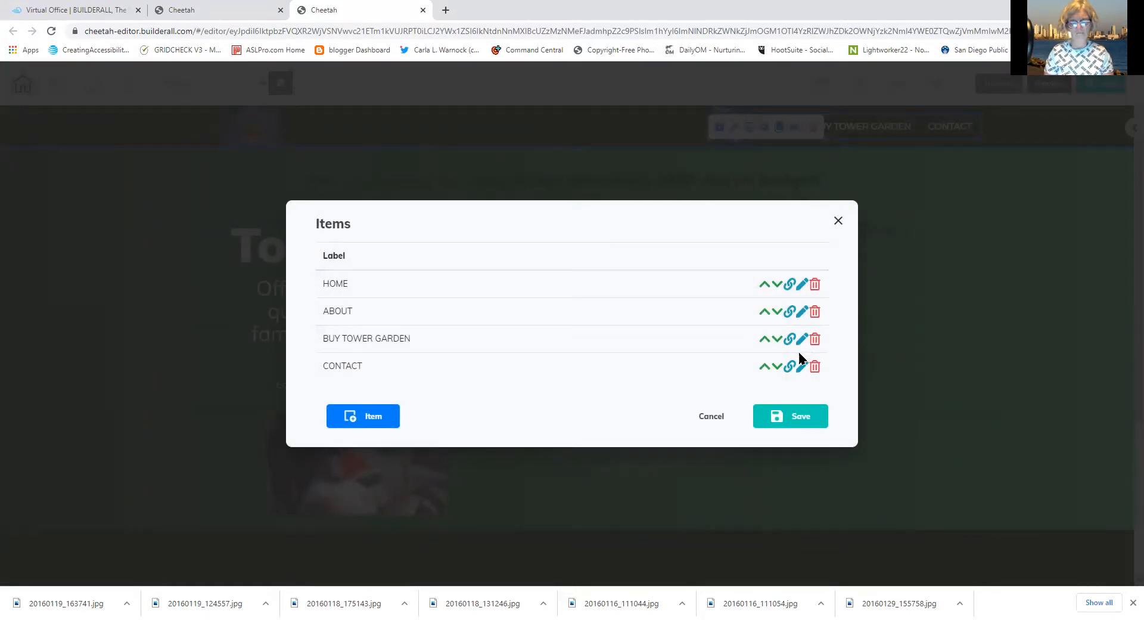
Replace the CONTACT label with 'THANK' and save it
{"action": "left_click", "coordinate": [802, 367]}
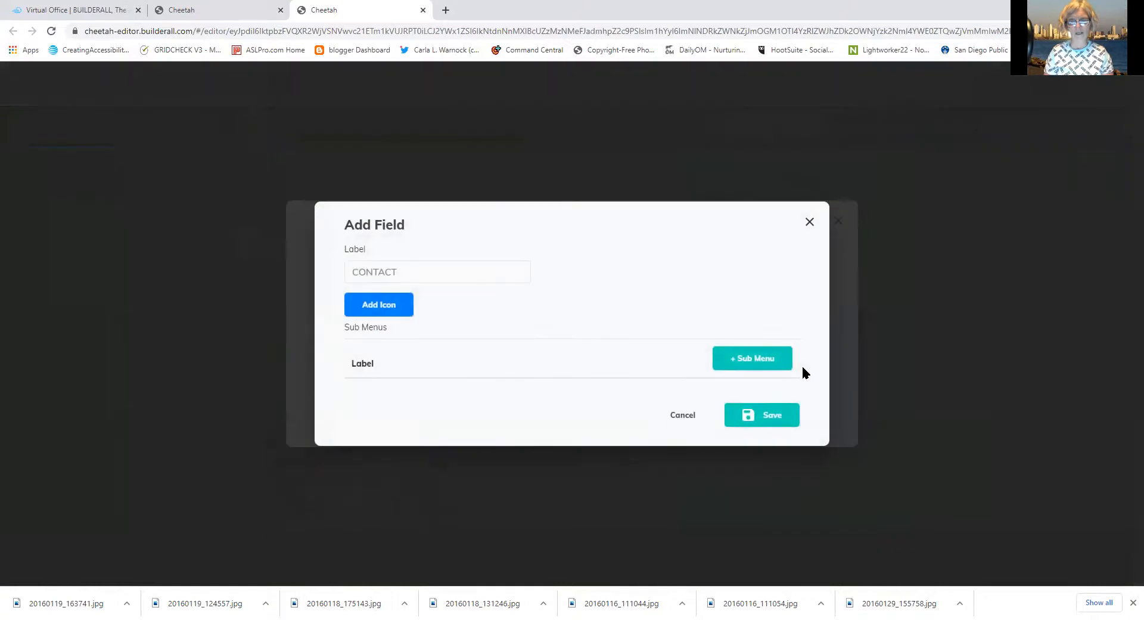
{"action": "left_click", "coordinate": [453, 273]}
{"action": "left_click_drag", "start_coordinate": [362, 263], "coordinate": [301, 257]}
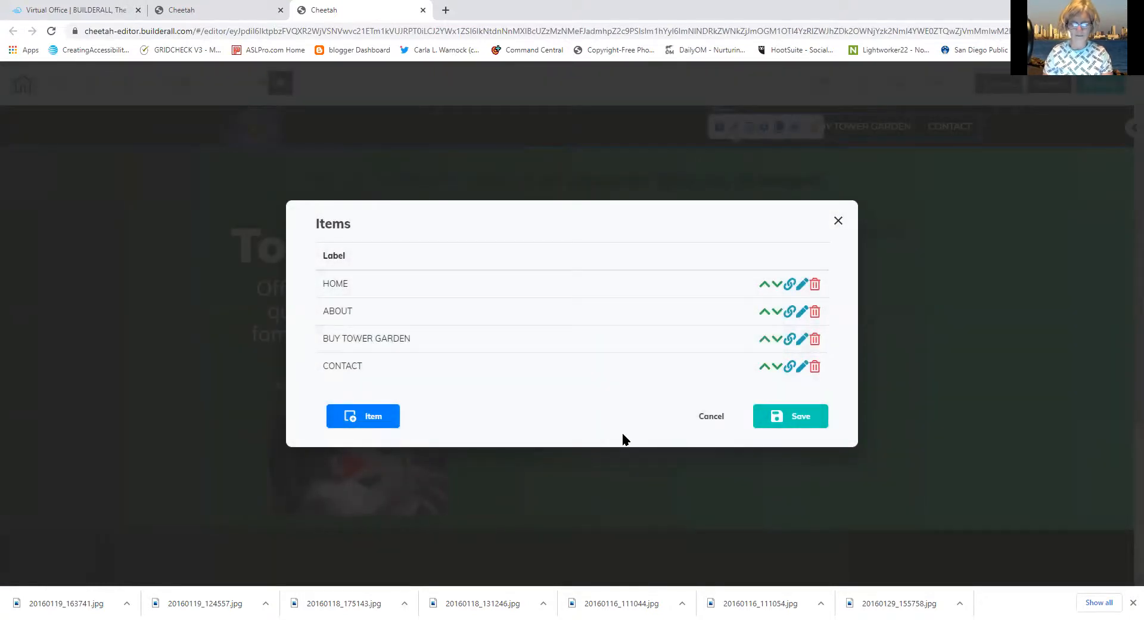
{"action": "left_click", "coordinate": [802, 367]}
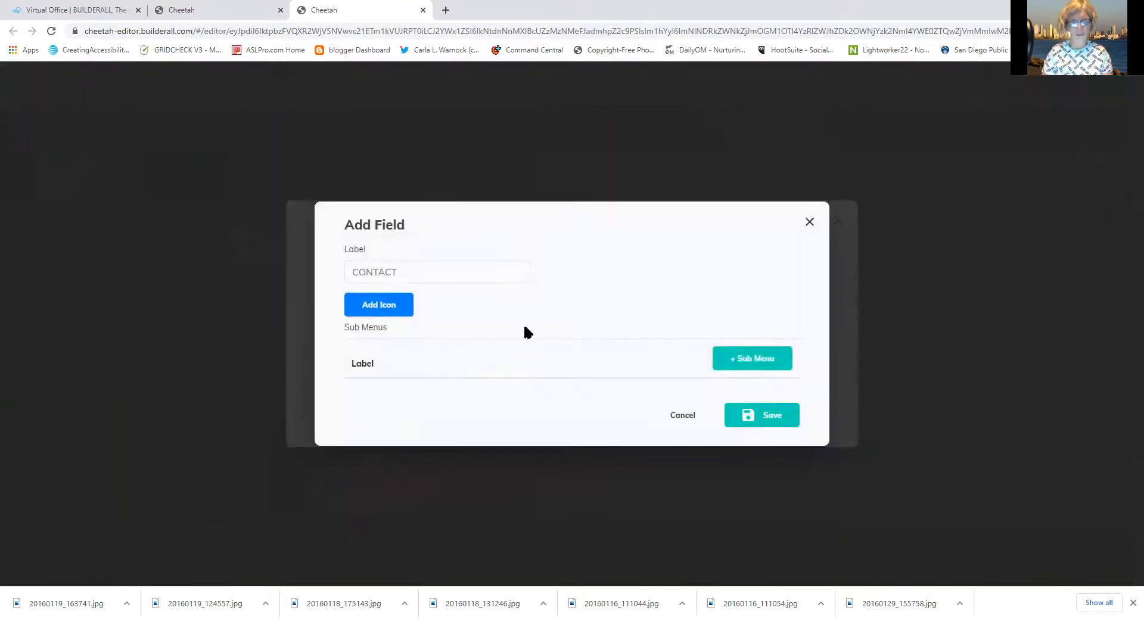
{"action": "left_click_drag", "start_coordinate": [419, 268], "coordinate": [350, 267]}
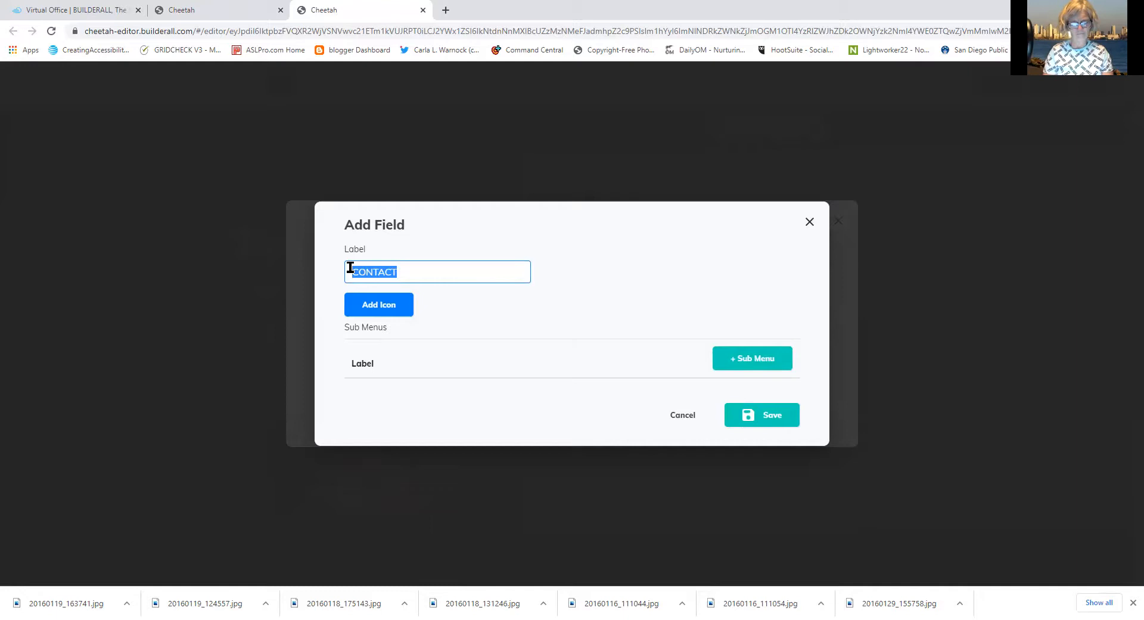
{"action": "key", "text": "BackSpace"}
{"action": "type", "text": "THANK"}
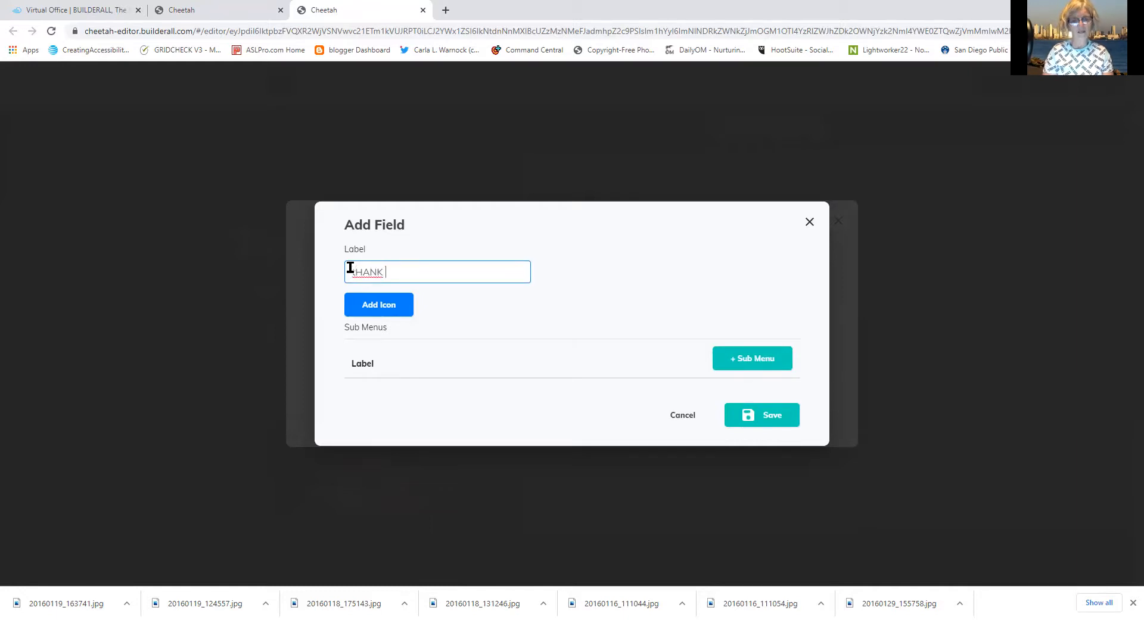
{"action": "key", "text": "BackSpace"}
{"action": "key", "text": "BackSpace"}
{"action": "key", "text": "BackSpace"}
{"action": "key", "text": "BackSpace"}
{"action": "key", "text": "BackSpace"}
{"action": "key", "text": "BackSpace"}
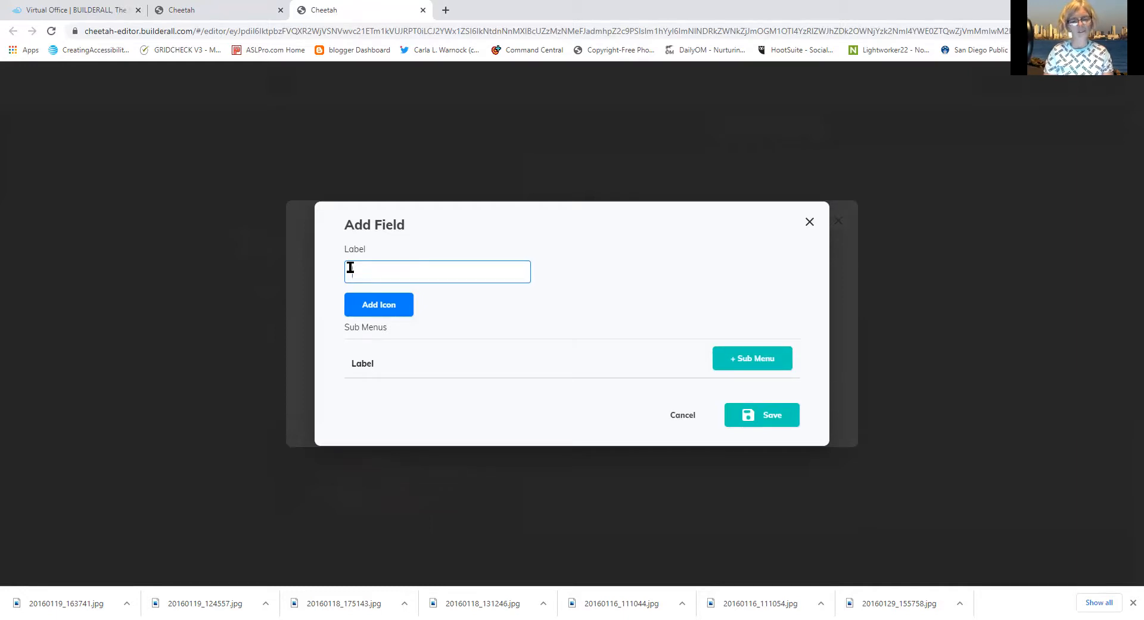
{"action": "type", "text": "THANK"}
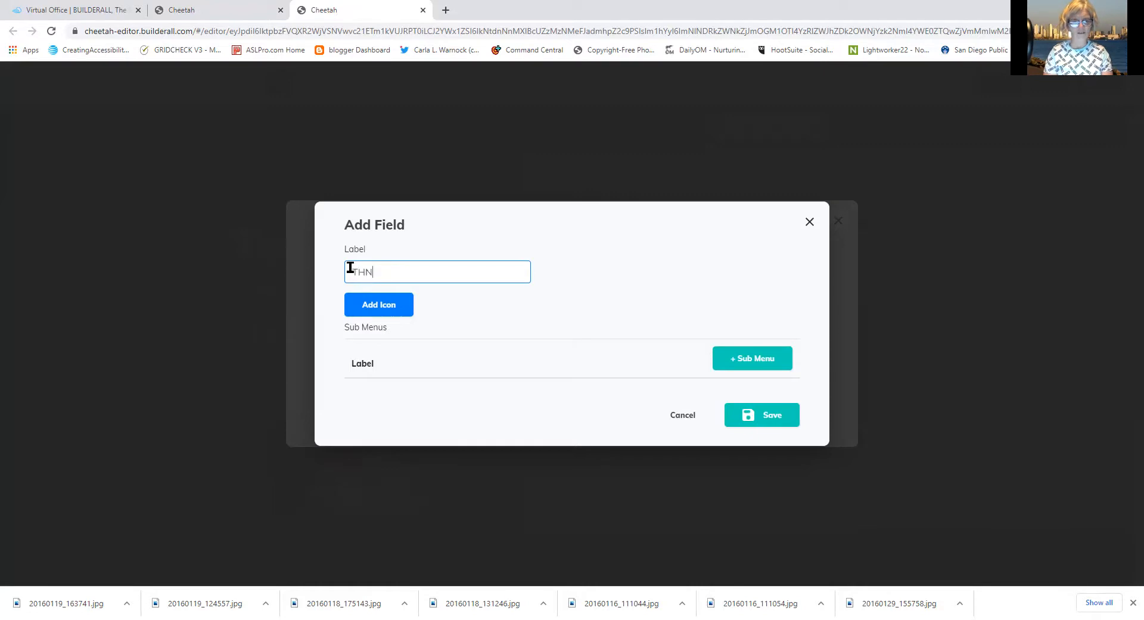
{"action": "key", "text": "BackSpace"}
{"action": "key", "text": "BackSpace"}
{"action": "key", "text": "BackSpace"}
{"action": "type", "text": "ANK"}
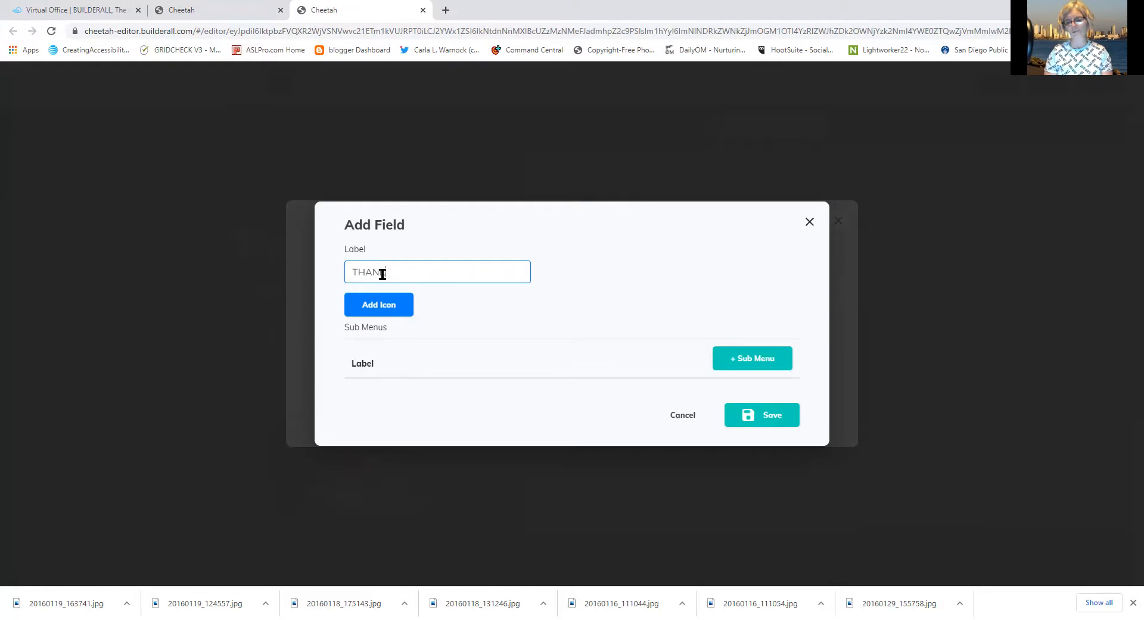
{"action": "left_click", "coordinate": [770, 419]}
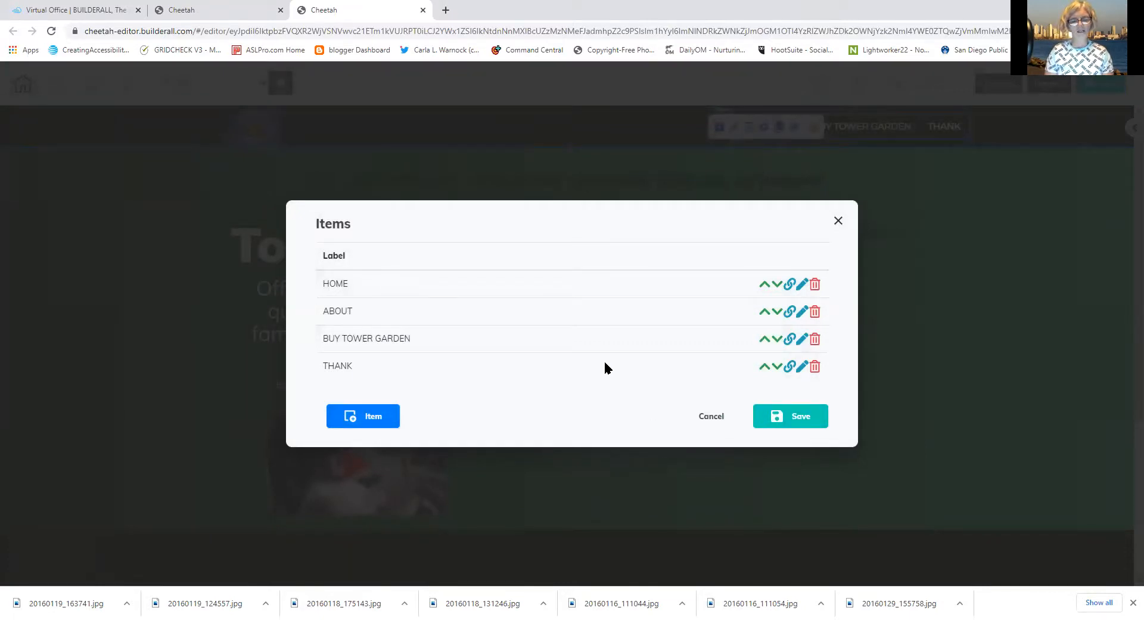
Append 'YOU' so the item reads 'THANK YOU' and save it
{"action": "left_click", "coordinate": [799, 367]}
{"action": "left_click", "coordinate": [434, 272]}
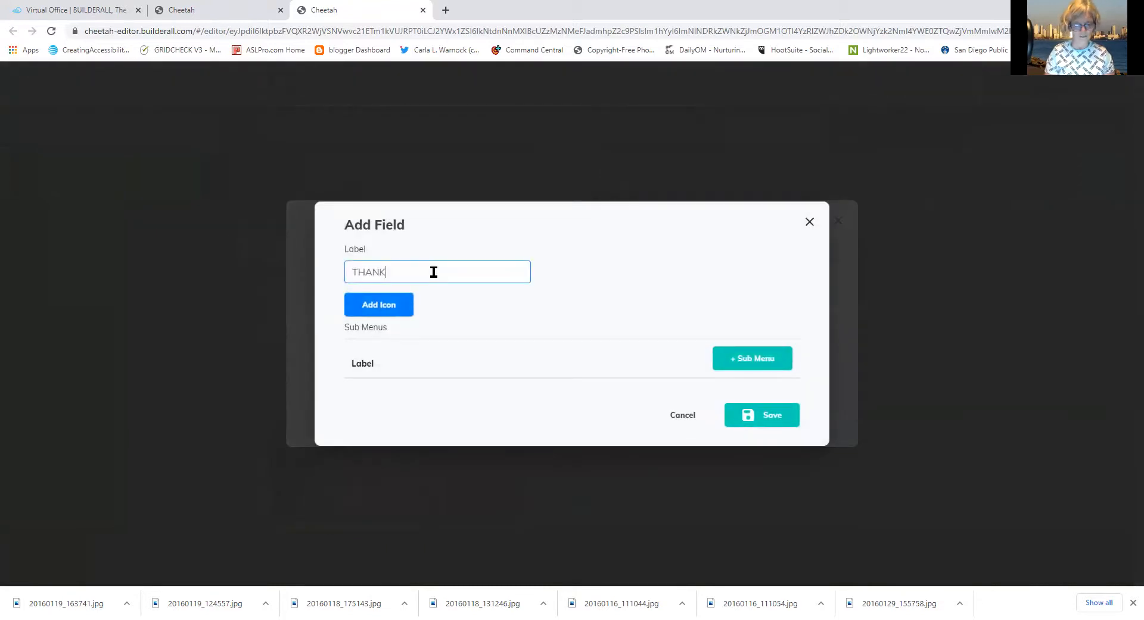
{"action": "type", "text": "YOU"}
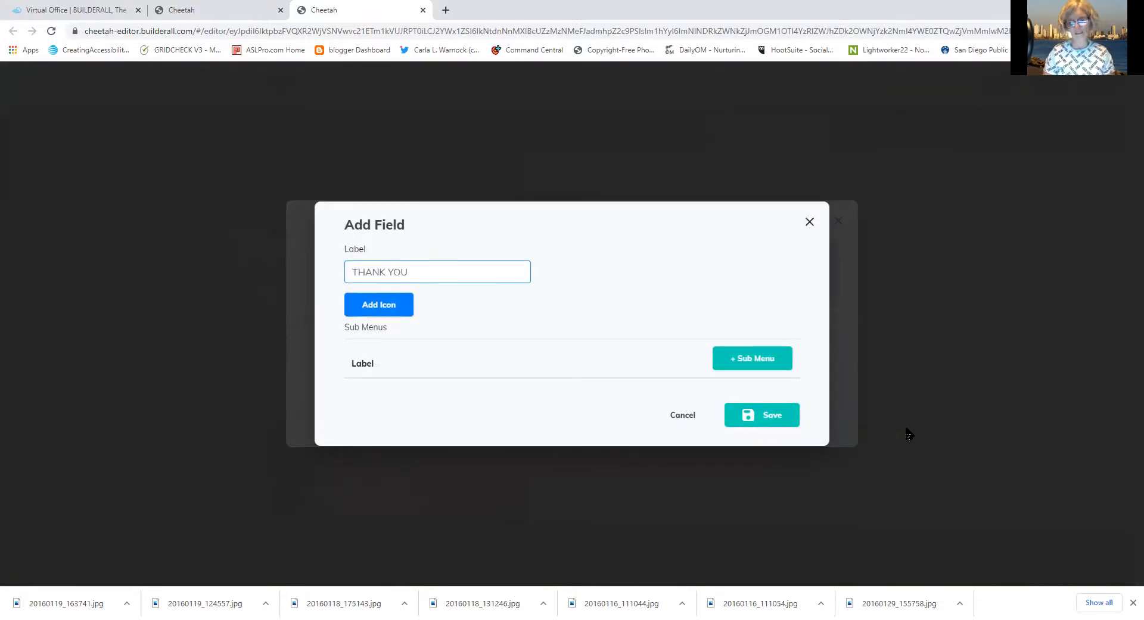
{"action": "left_click", "coordinate": [778, 417]}
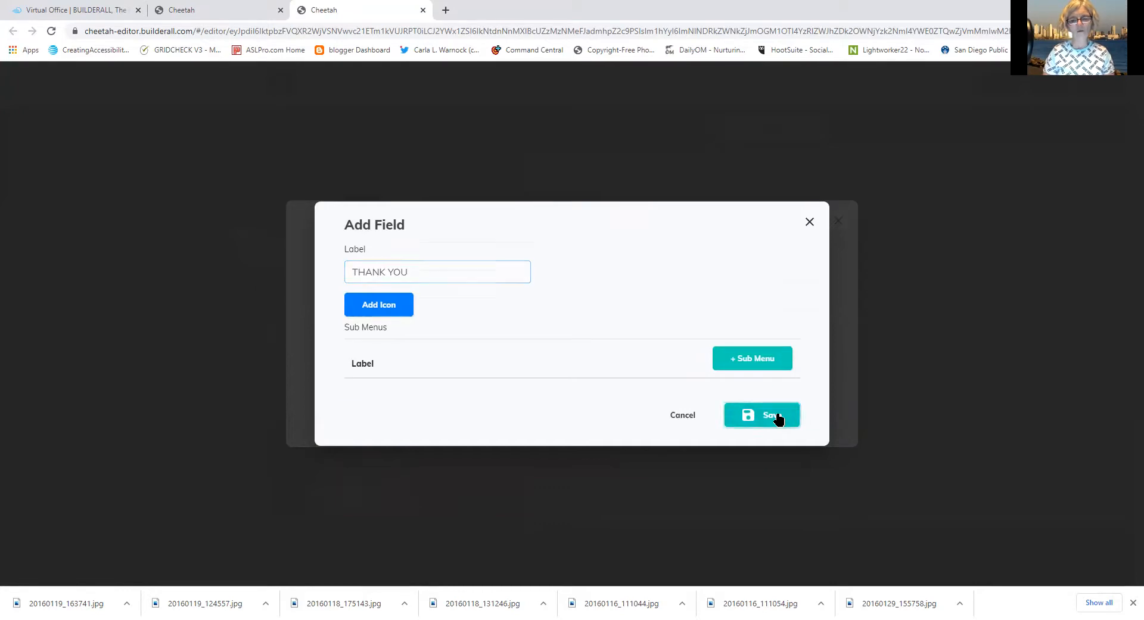
{"action": "left_click", "coordinate": [788, 370]}
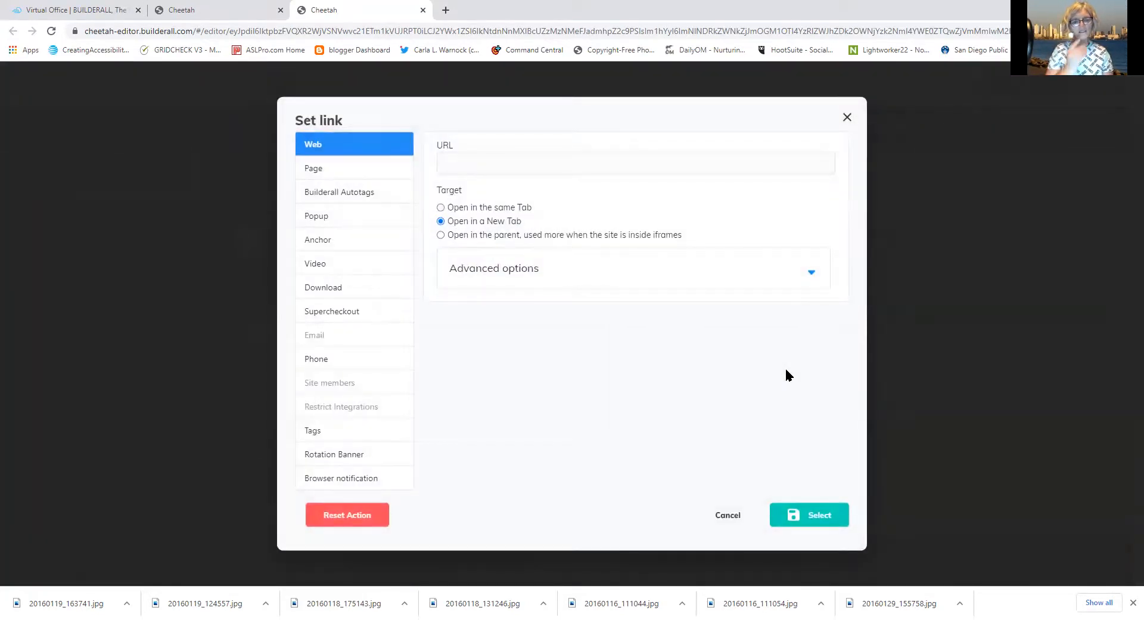
Link the THANK YOU item to the site's Thank You page from the Page tab
{"action": "left_click", "coordinate": [342, 171]}
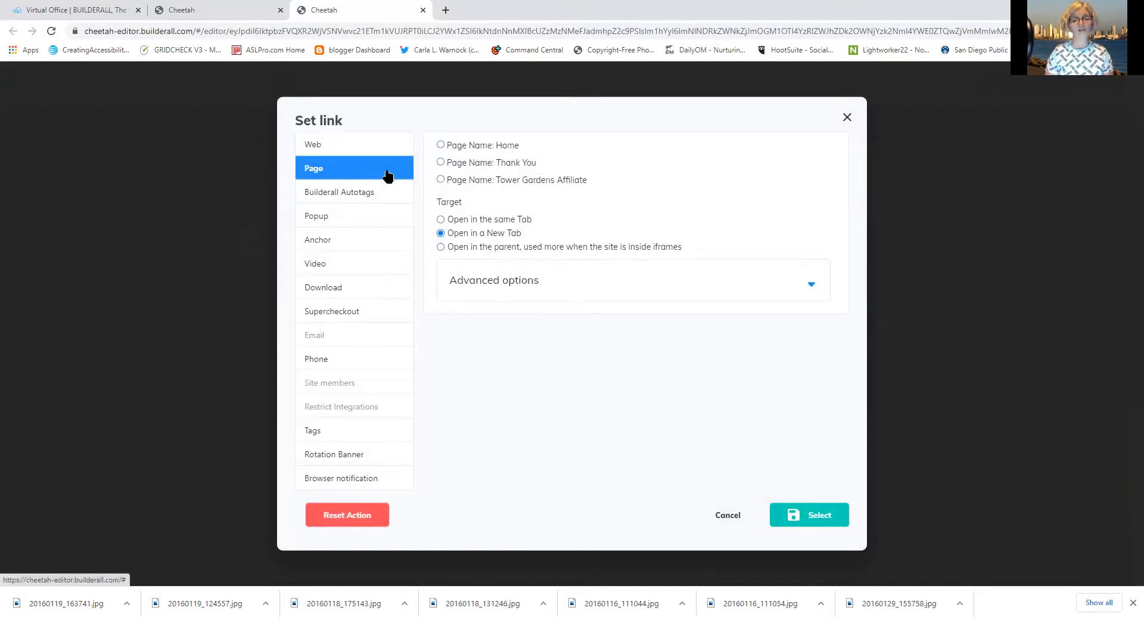
{"action": "left_click", "coordinate": [440, 163]}
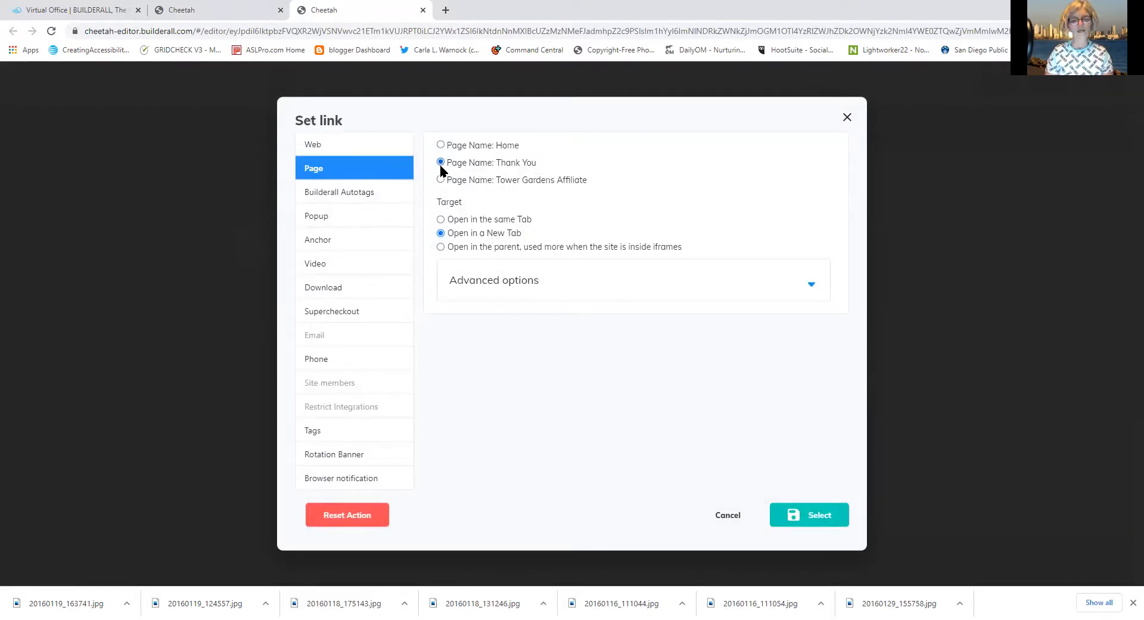
{"action": "left_click", "coordinate": [812, 525]}
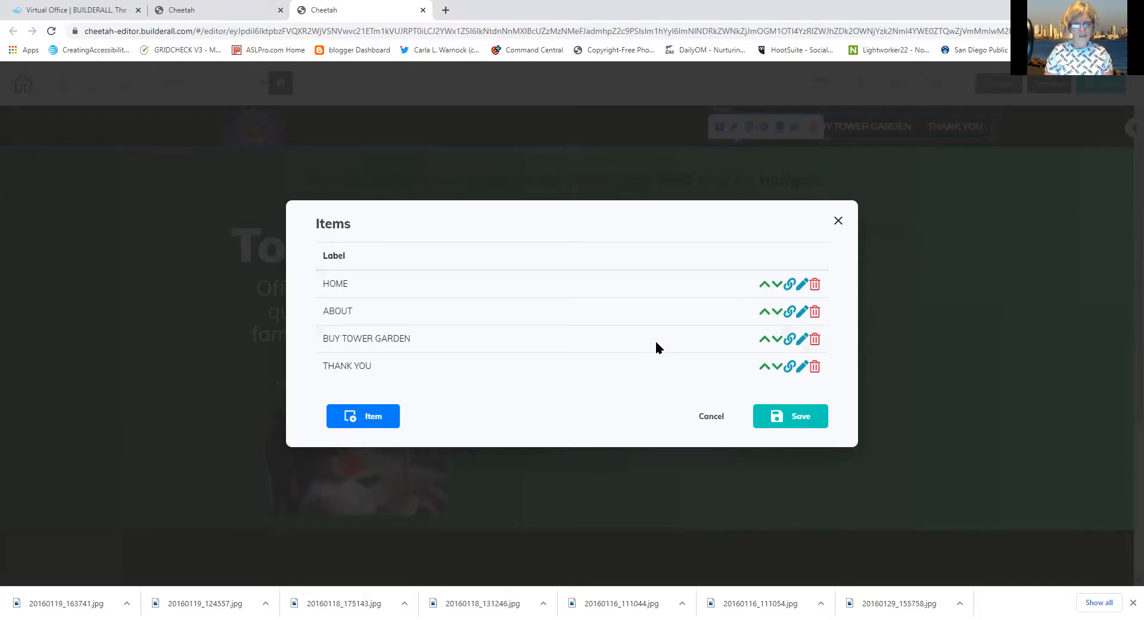
{"action": "left_click", "coordinate": [790, 339]}
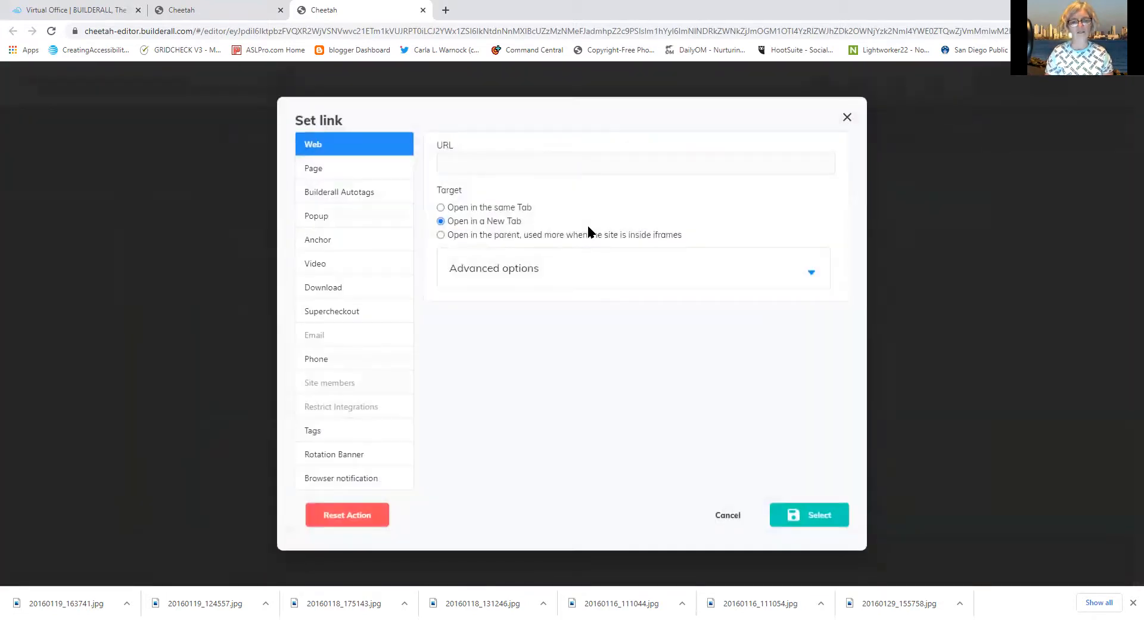
{"action": "left_click_drag", "start_coordinate": [588, 225], "coordinate": [501, 352]}
{"action": "left_click", "coordinate": [502, 351]}
{"action": "left_click", "coordinate": [454, 172]}
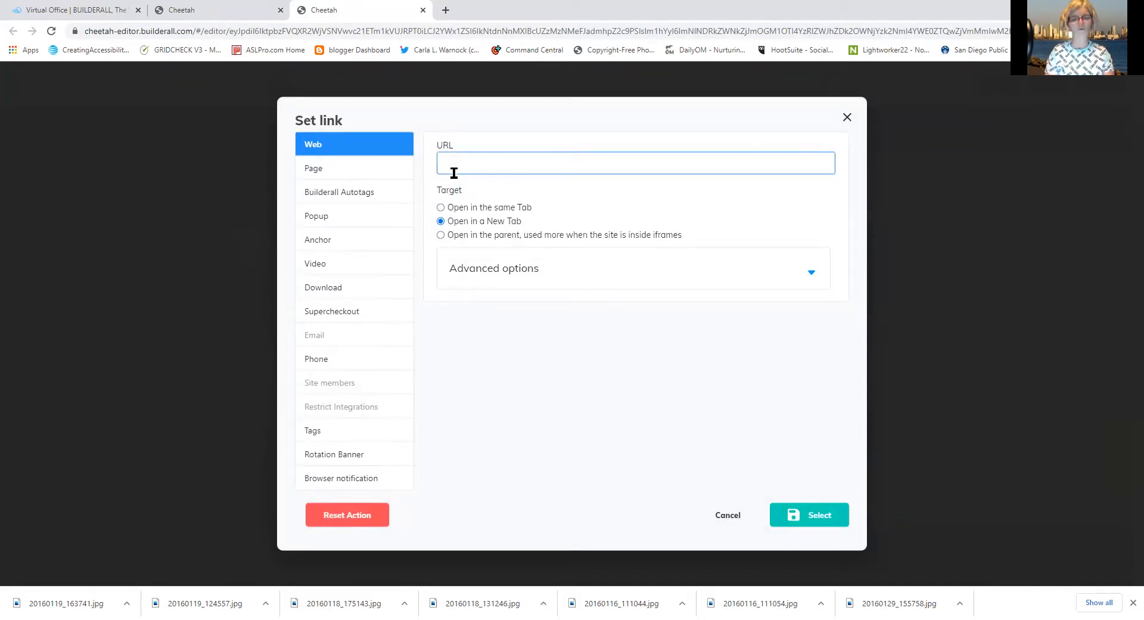
{"action": "type", "text": "www.towergarden.com"}
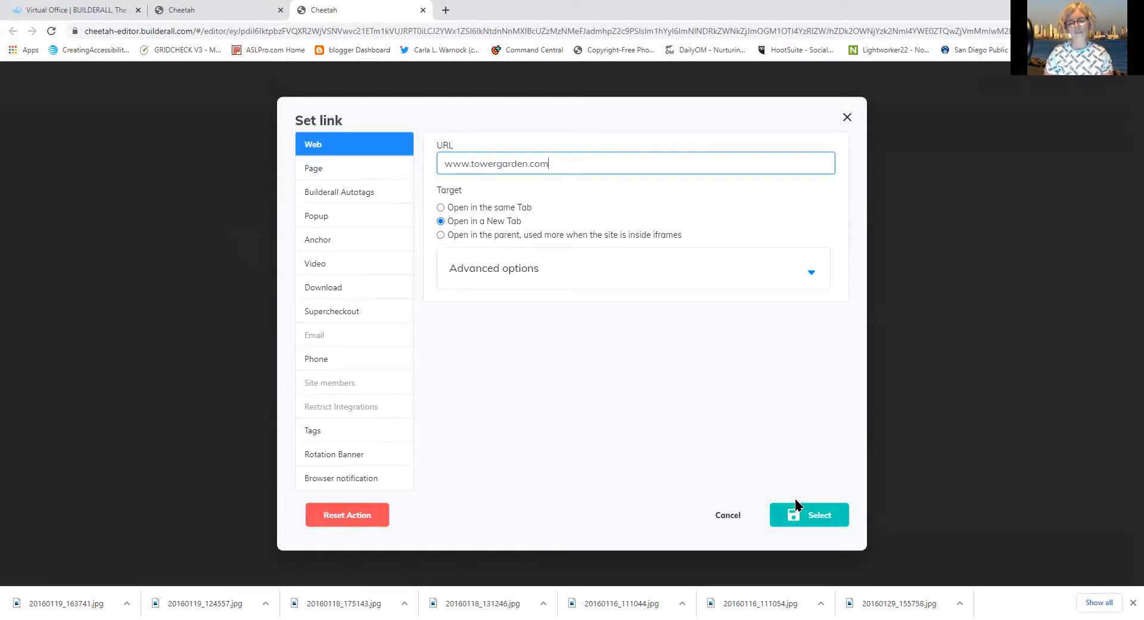
{"action": "left_click", "coordinate": [819, 516]}
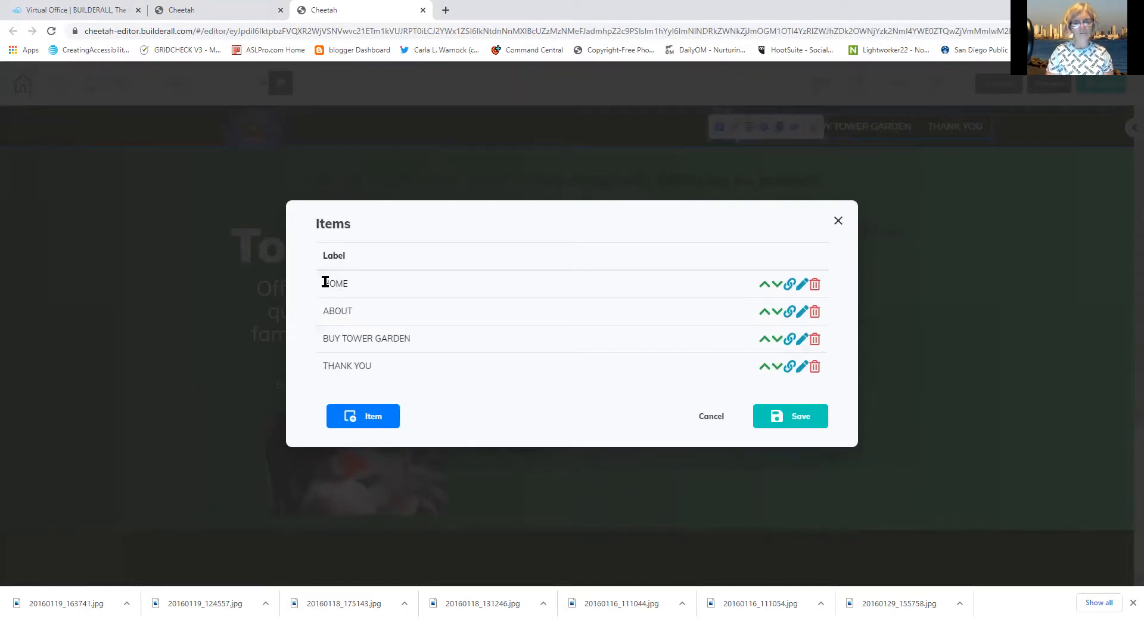
{"action": "left_click", "coordinate": [792, 312]}
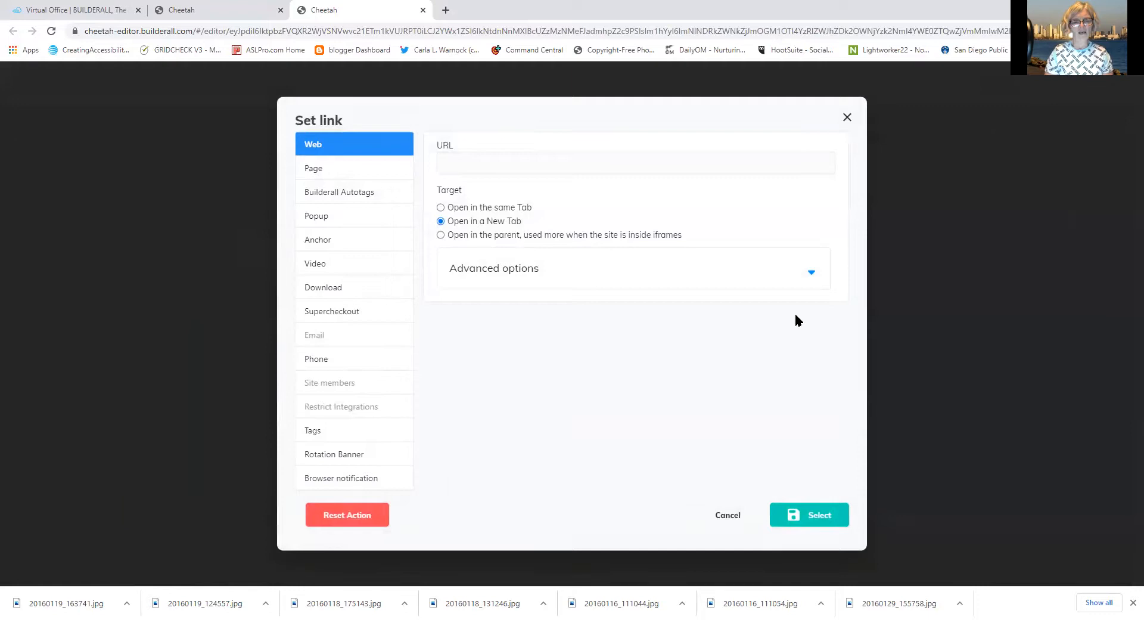
{"action": "left_click", "coordinate": [727, 514]}
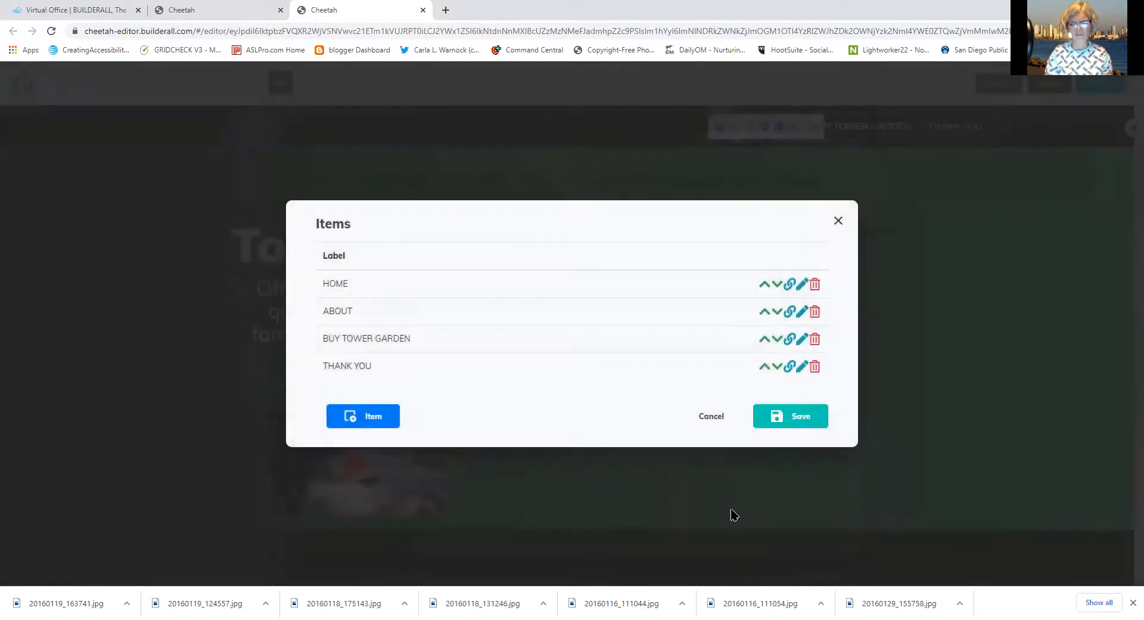
Add a 'Tower Garden' sub-menu entry under the ABOUT item
{"action": "left_click", "coordinate": [798, 311]}
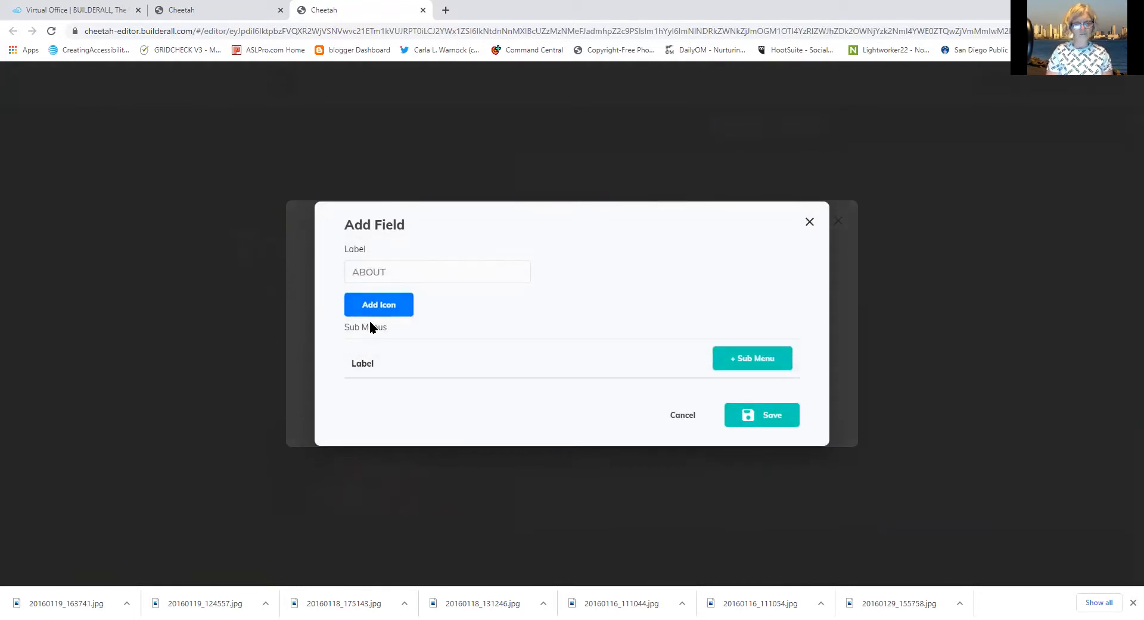
{"action": "left_click", "coordinate": [765, 359]}
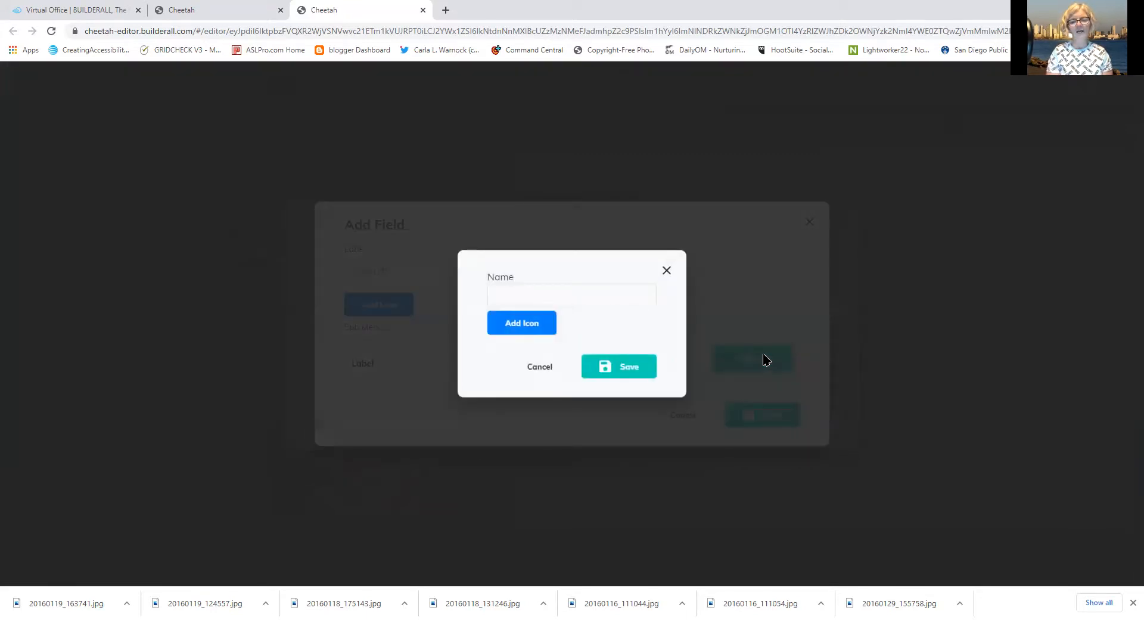
{"action": "left_click", "coordinate": [582, 300]}
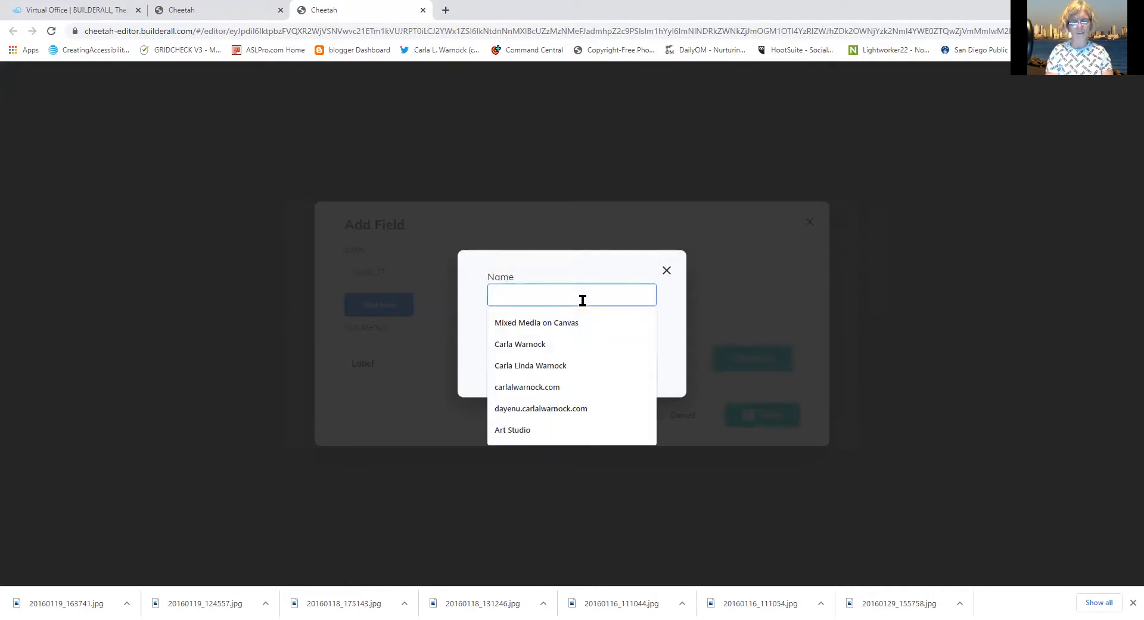
{"action": "type", "text": "Tower Garden"}
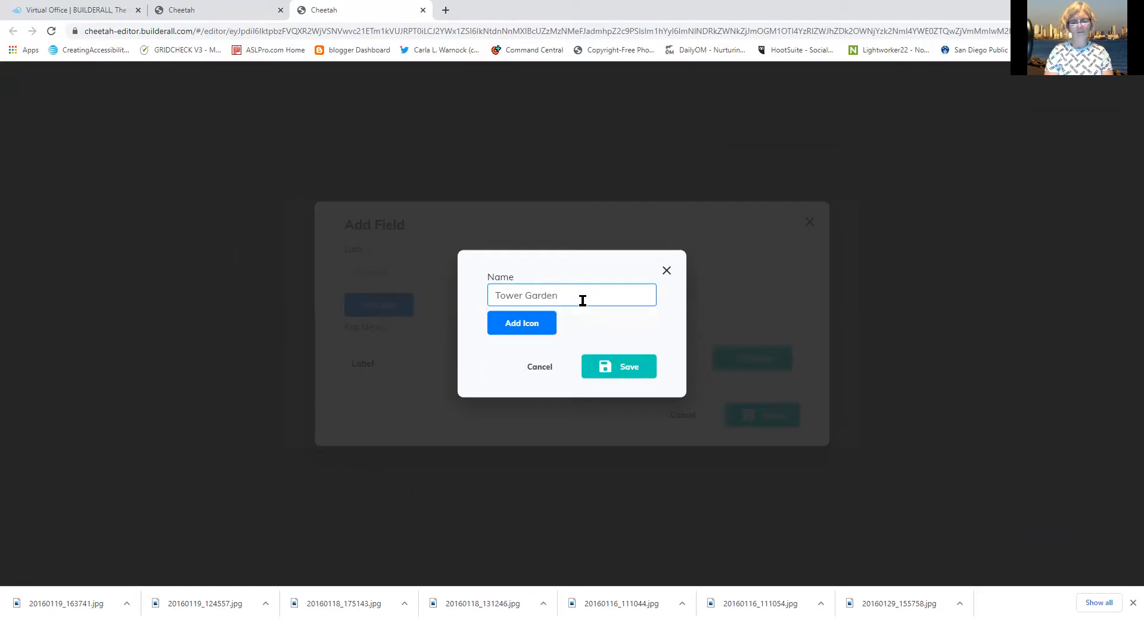
{"action": "left_click", "coordinate": [610, 373]}
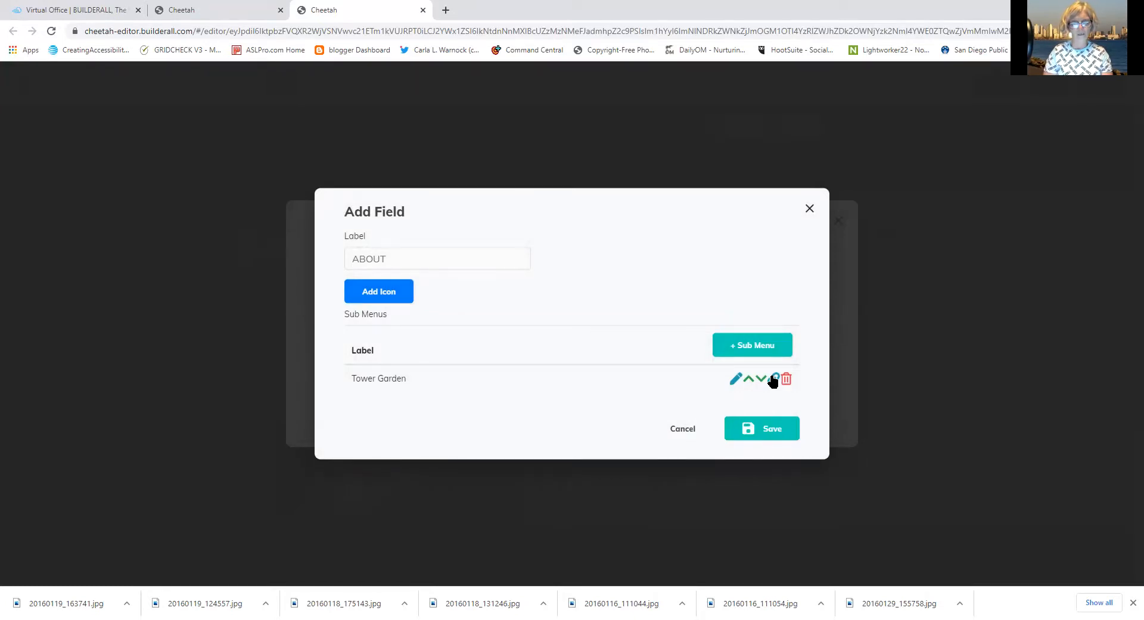
Add a second sub-menu entry named 'Tower Garden Home'
{"action": "left_click", "coordinate": [746, 355]}
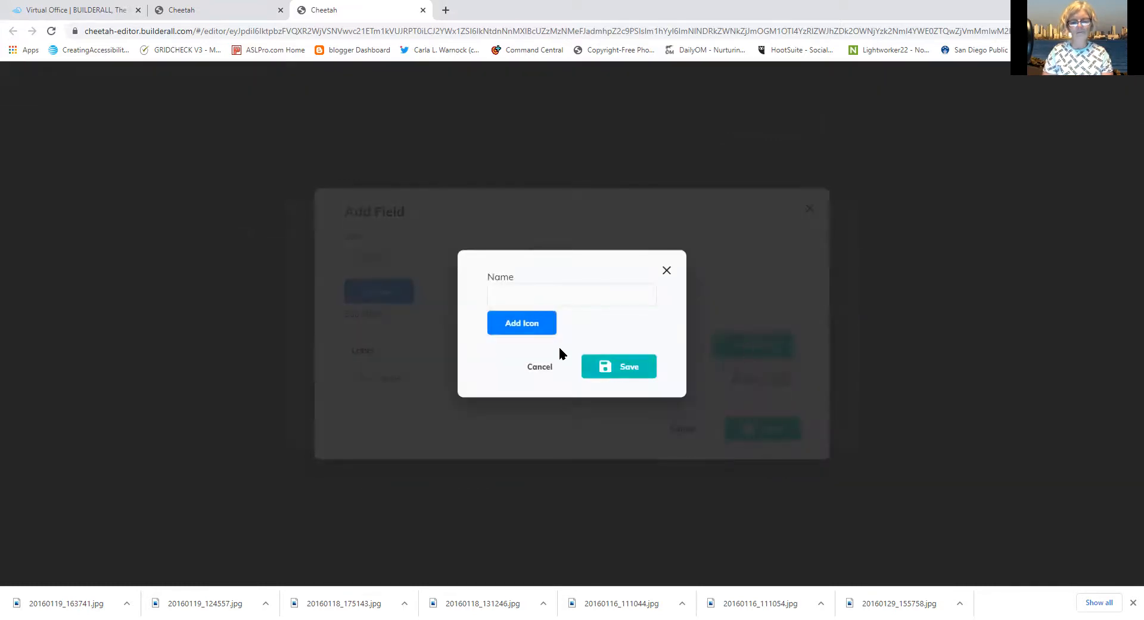
{"action": "left_click", "coordinate": [524, 291]}
{"action": "type", "text": "t"}
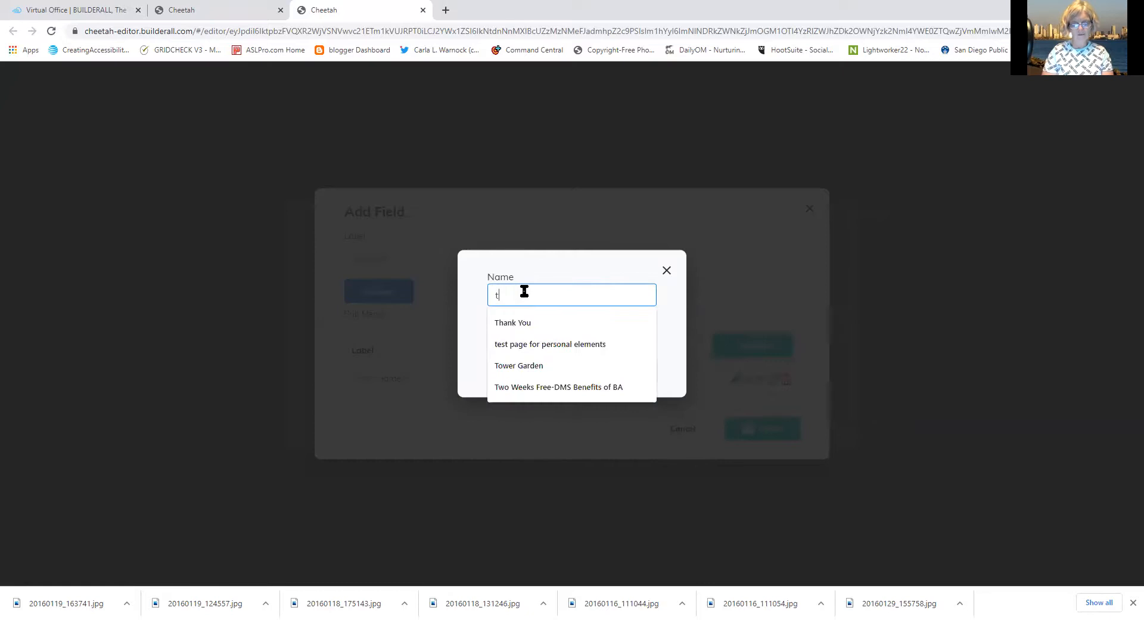
{"action": "key", "text": "BackSpace"}
{"action": "type", "text": "Tower Gad"}
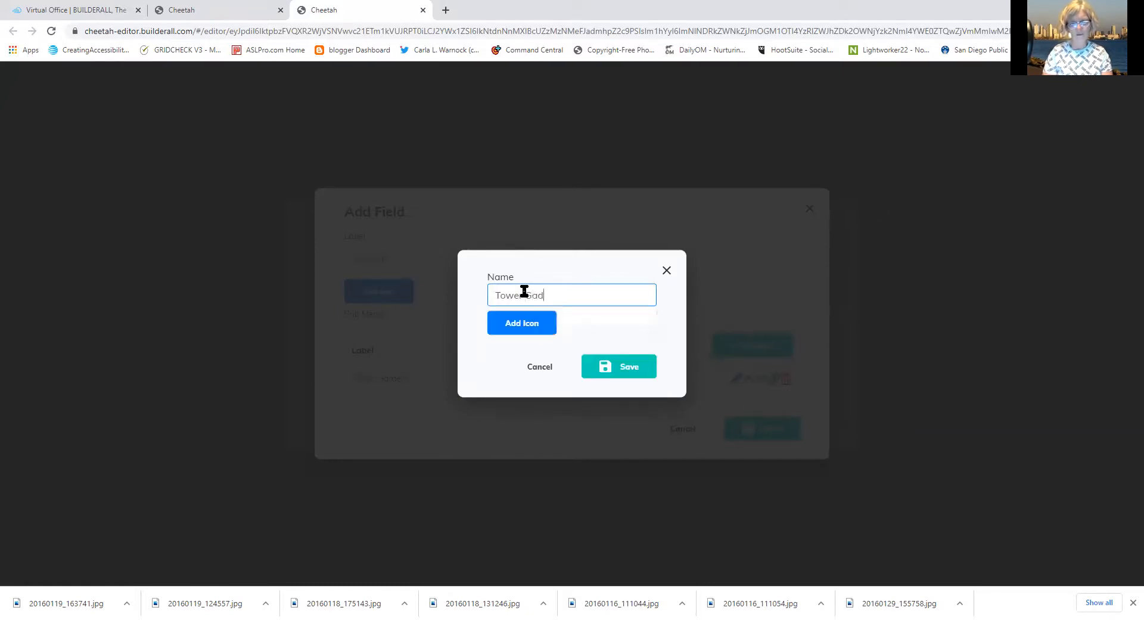
{"action": "key", "text": "BackSpace"}
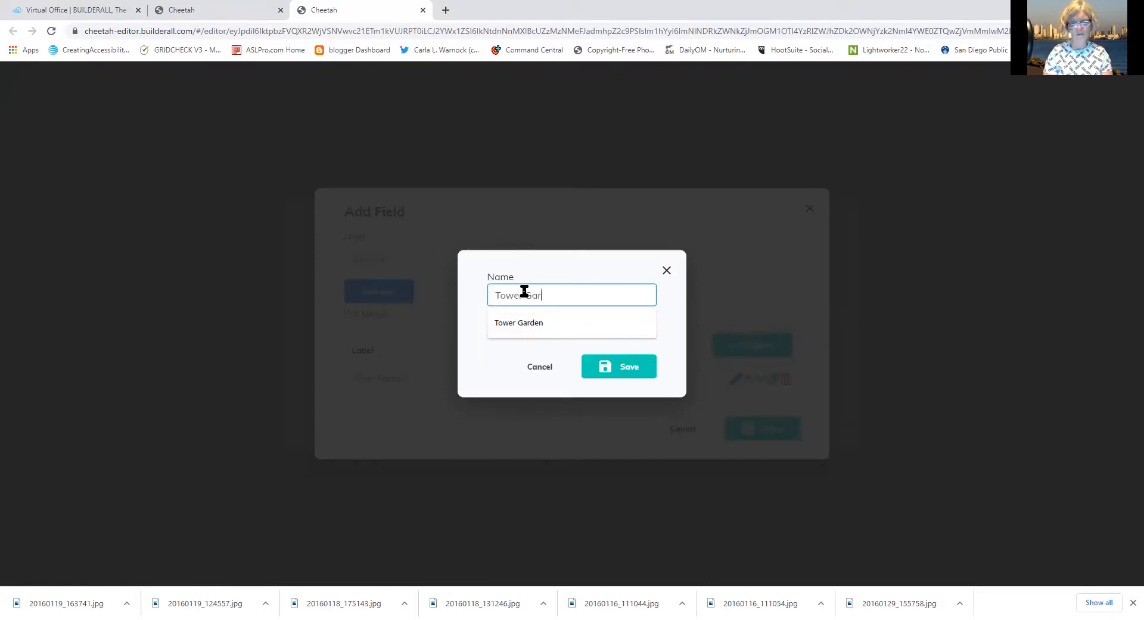
{"action": "type", "text": "rden Home"}
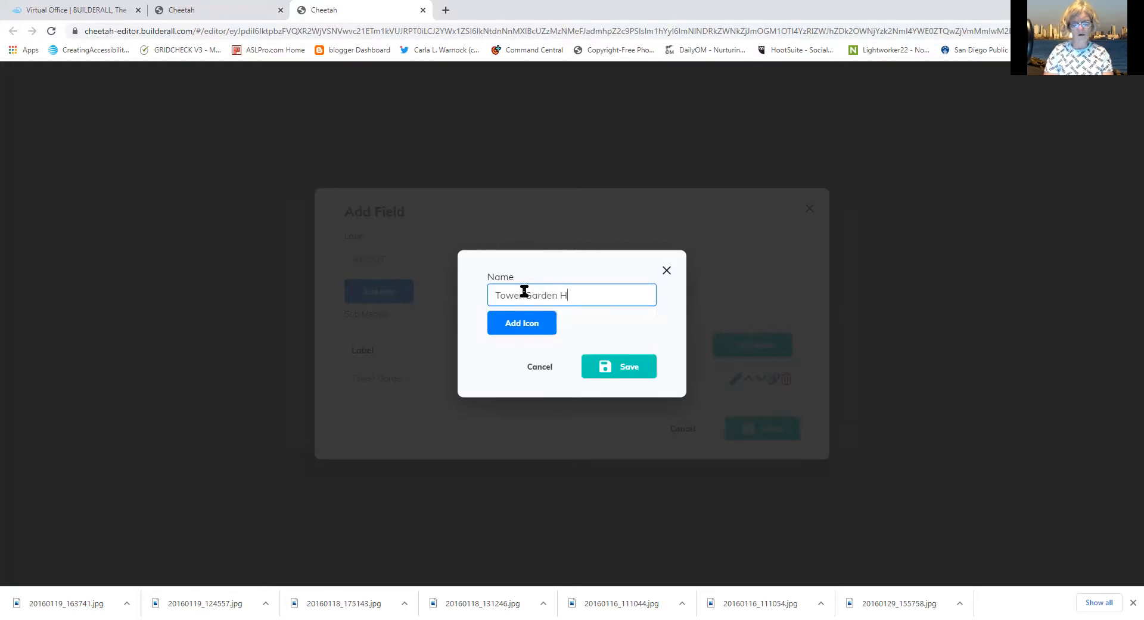
{"action": "left_click", "coordinate": [623, 366]}
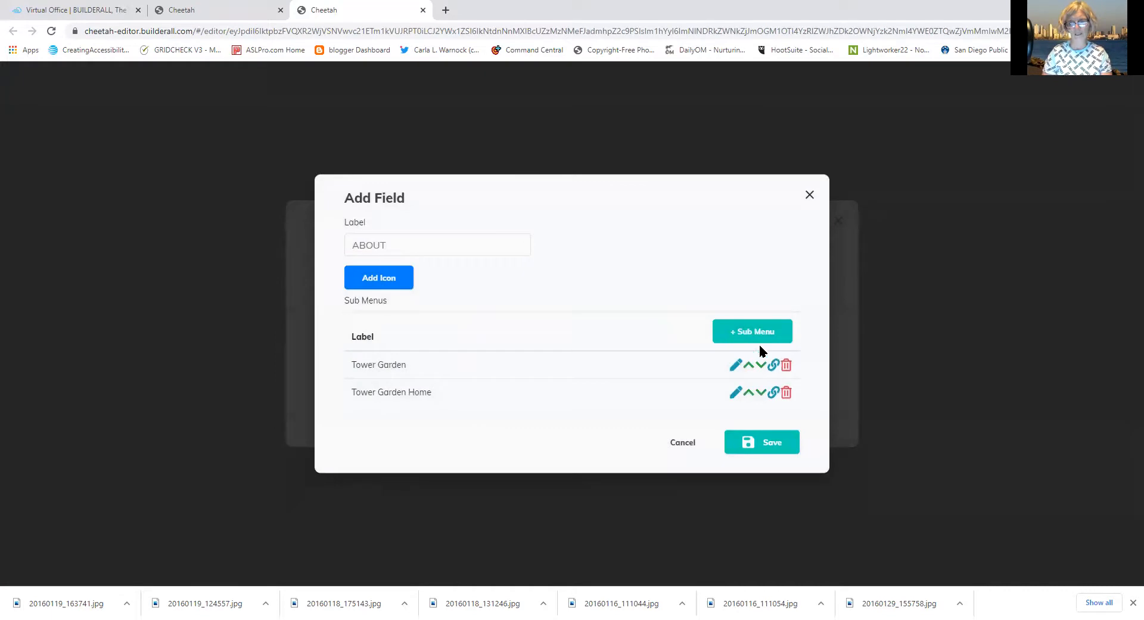
Add a 'Tower Garden Farm' sub-menu entry and save the ABOUT item
{"action": "left_click", "coordinate": [743, 334]}
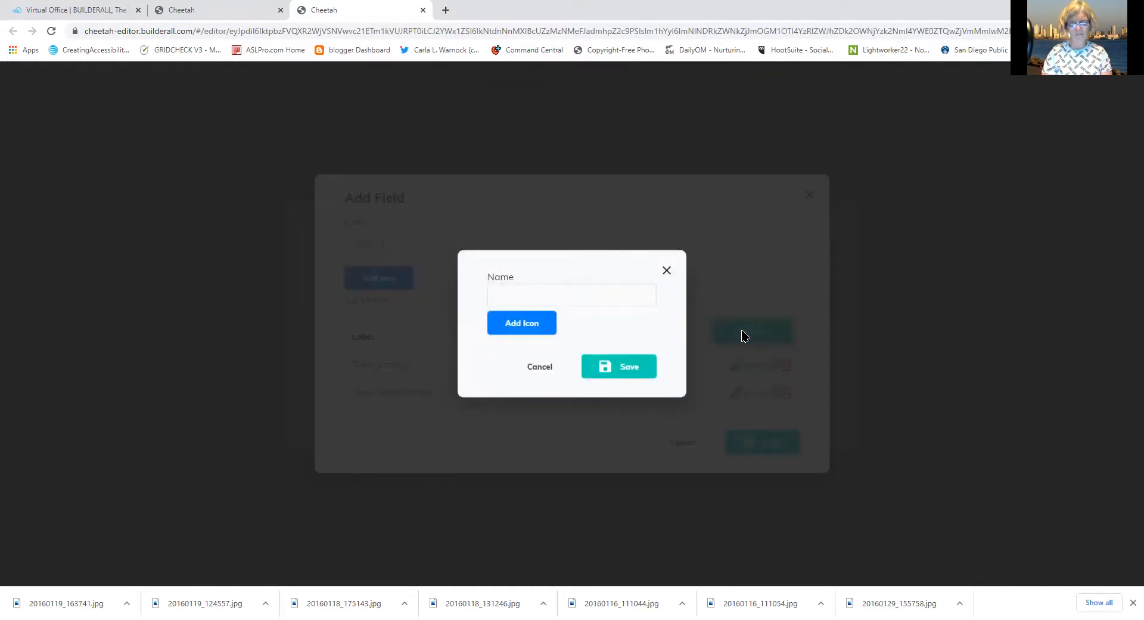
{"action": "left_click", "coordinate": [591, 284]}
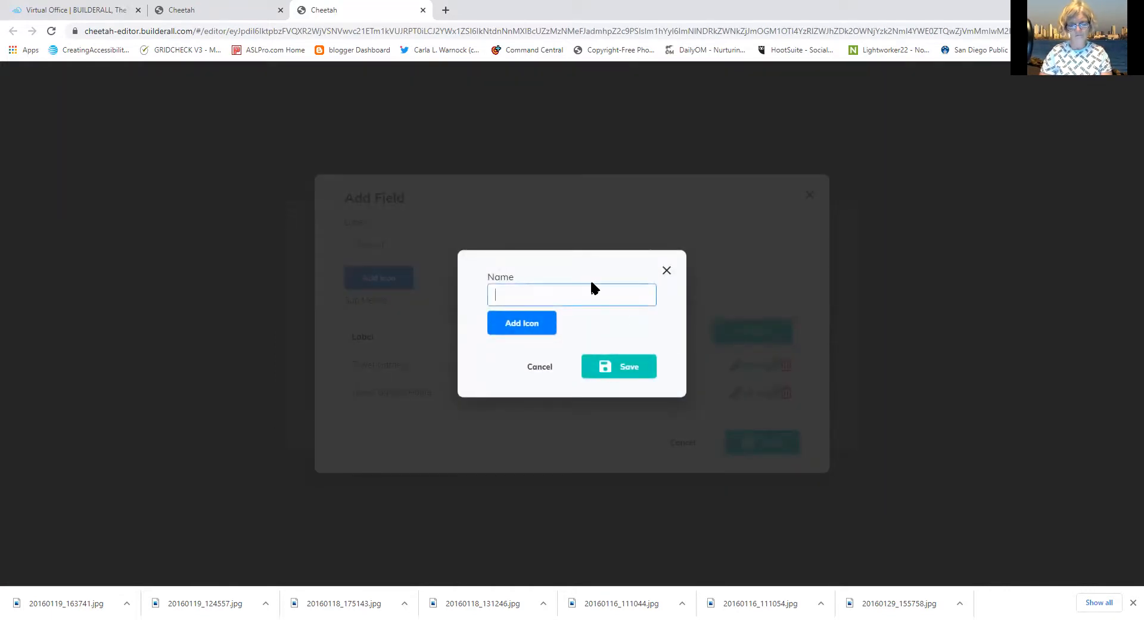
{"action": "type", "text": "Tower"}
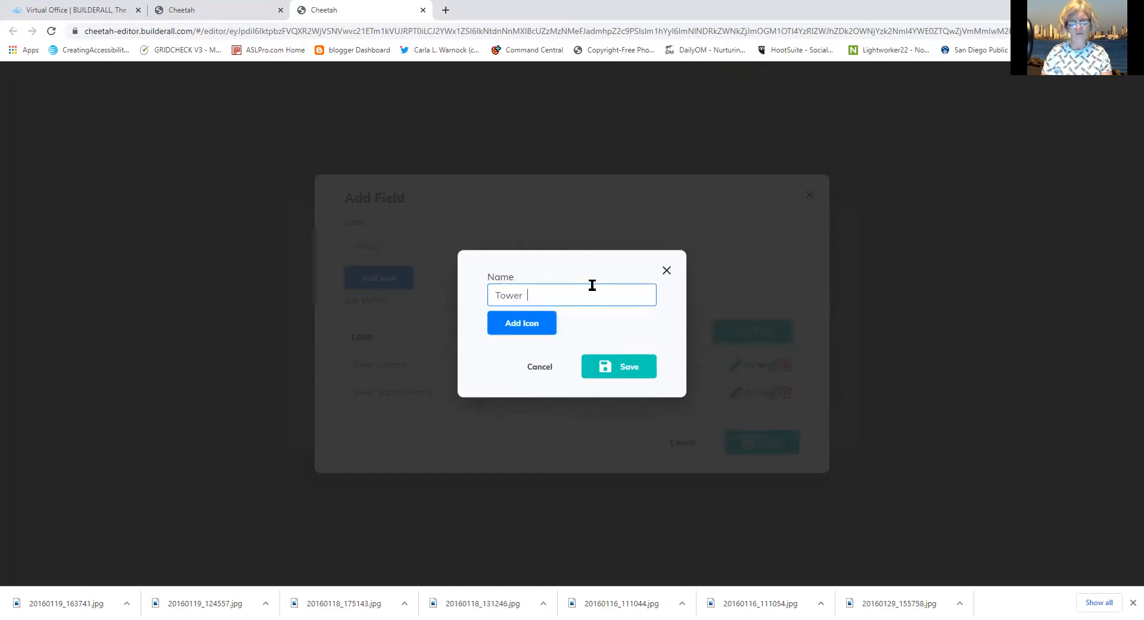
{"action": "type", "text": "  Garedn"}
{"action": "key", "text": "BackSpace"}
{"action": "key", "text": "BackSpace"}
{"action": "key", "text": "BackSpace"}
{"action": "type", "text": "en Farm"}
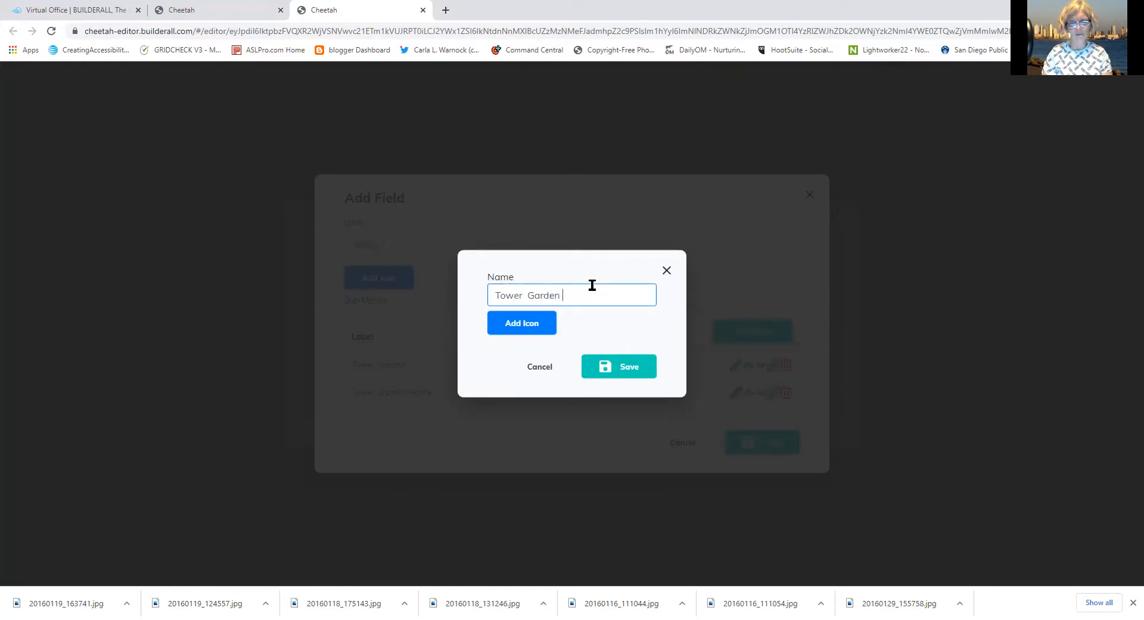
{"action": "left_click", "coordinate": [636, 373]}
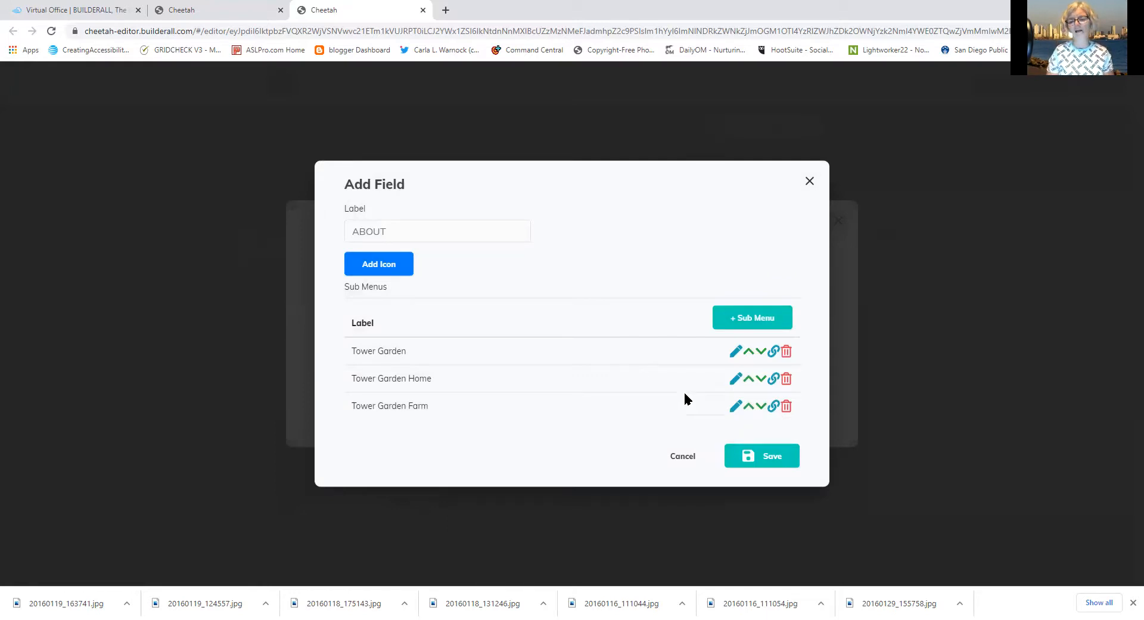
{"action": "left_click", "coordinate": [766, 458]}
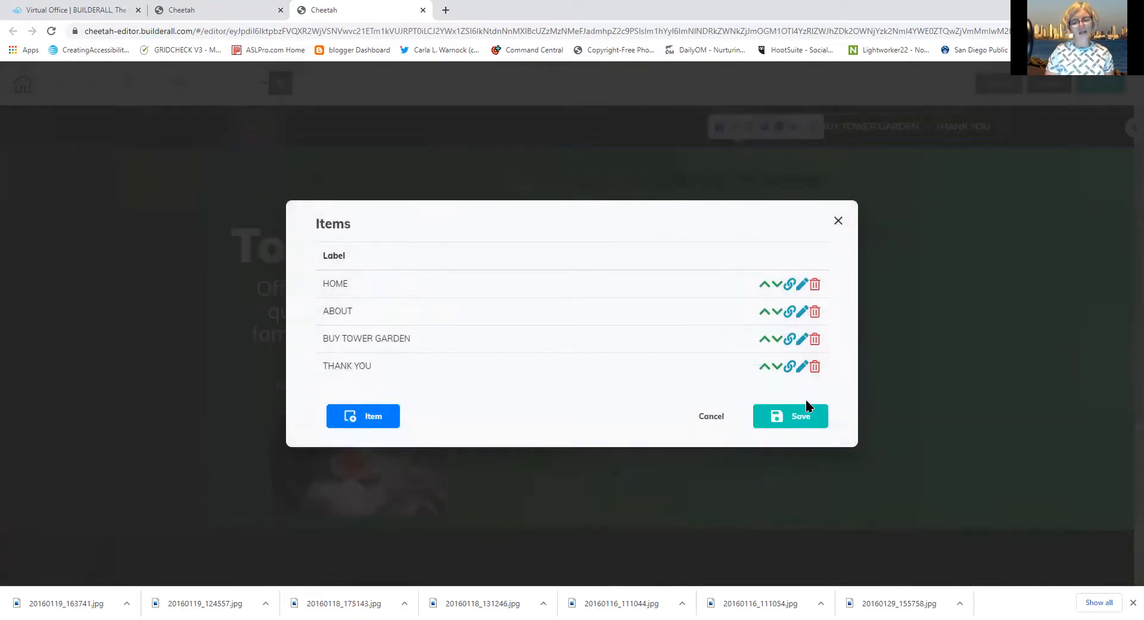
Confirm the updated menu items, then save the site and publish it to its Builderall domain
{"action": "left_click", "coordinate": [808, 417]}
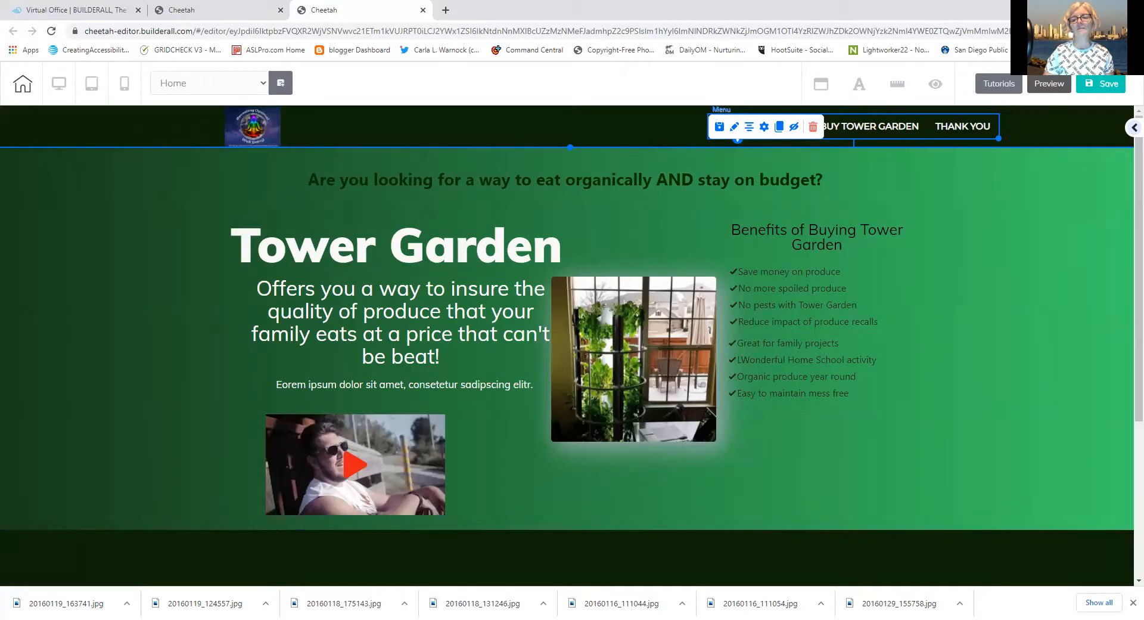
{"action": "left_click", "coordinate": [1101, 87]}
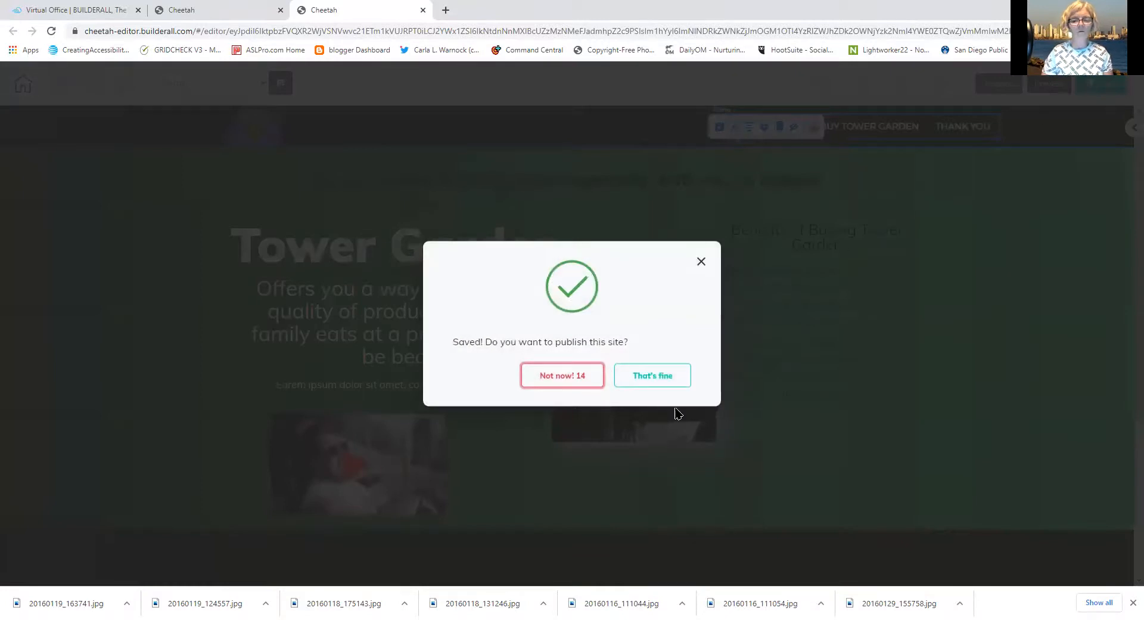
{"action": "left_click", "coordinate": [659, 381]}
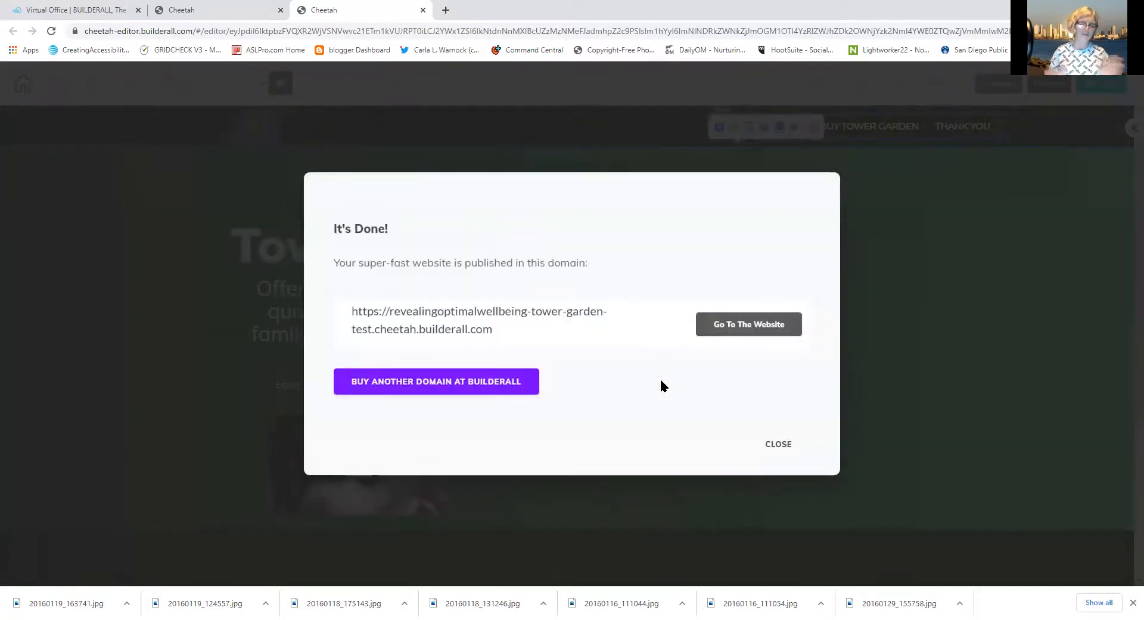
{"action": "left_click", "coordinate": [778, 445]}
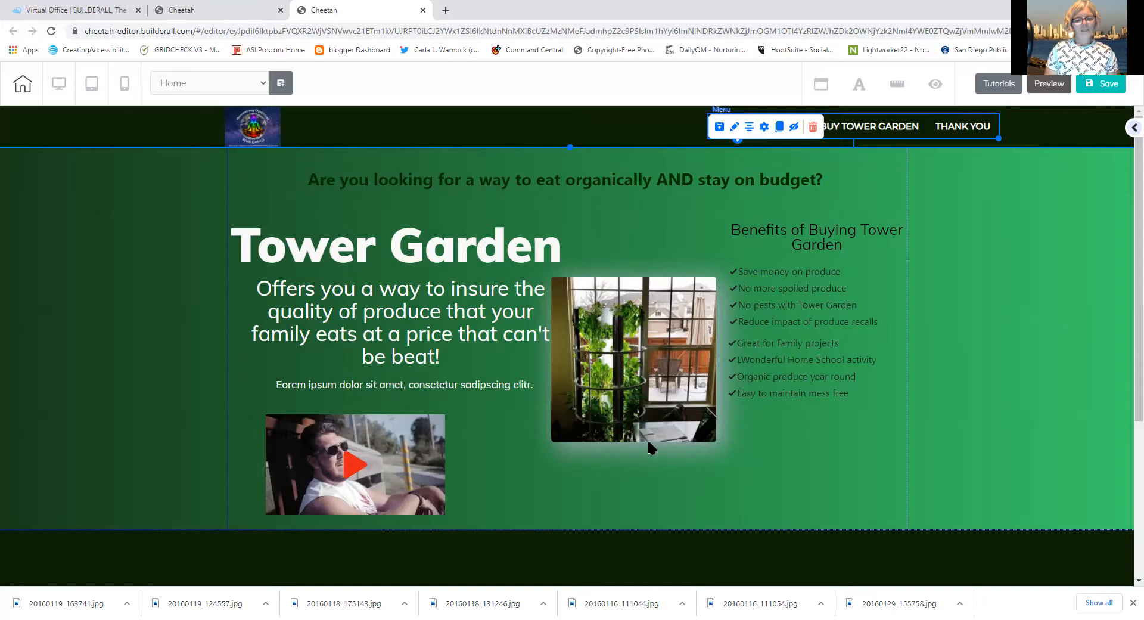
Open the hero video element's settings and expand General Settings to show its URL and playback options
{"action": "left_click", "coordinate": [389, 467]}
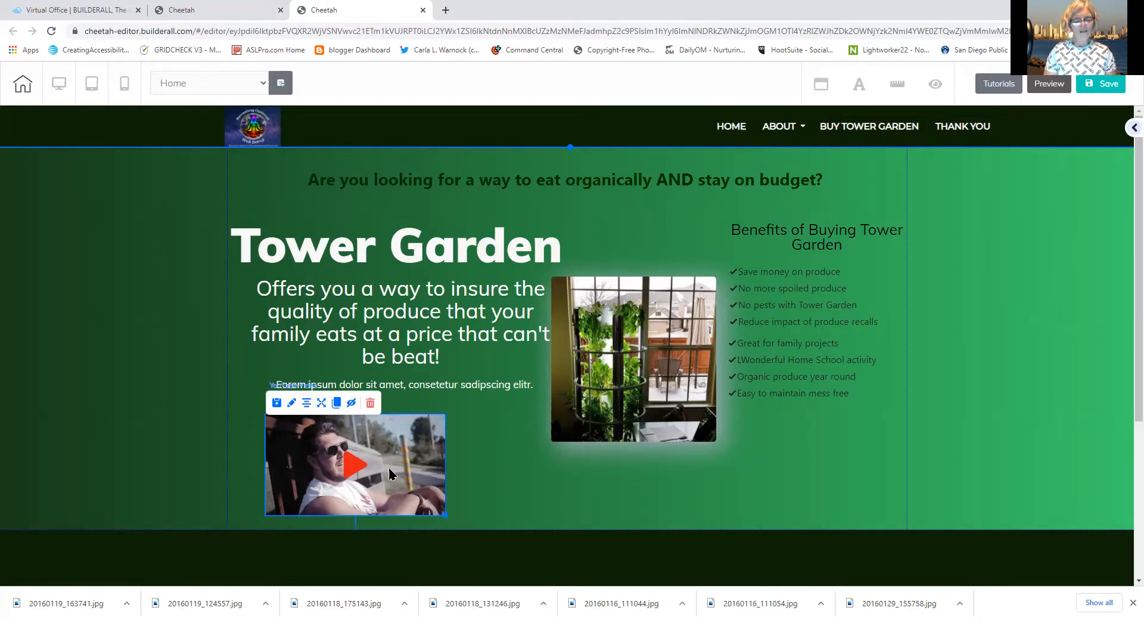
{"action": "left_click", "coordinate": [292, 403]}
{"action": "left_click_drag", "start_coordinate": [548, 430], "coordinate": [528, 192]}
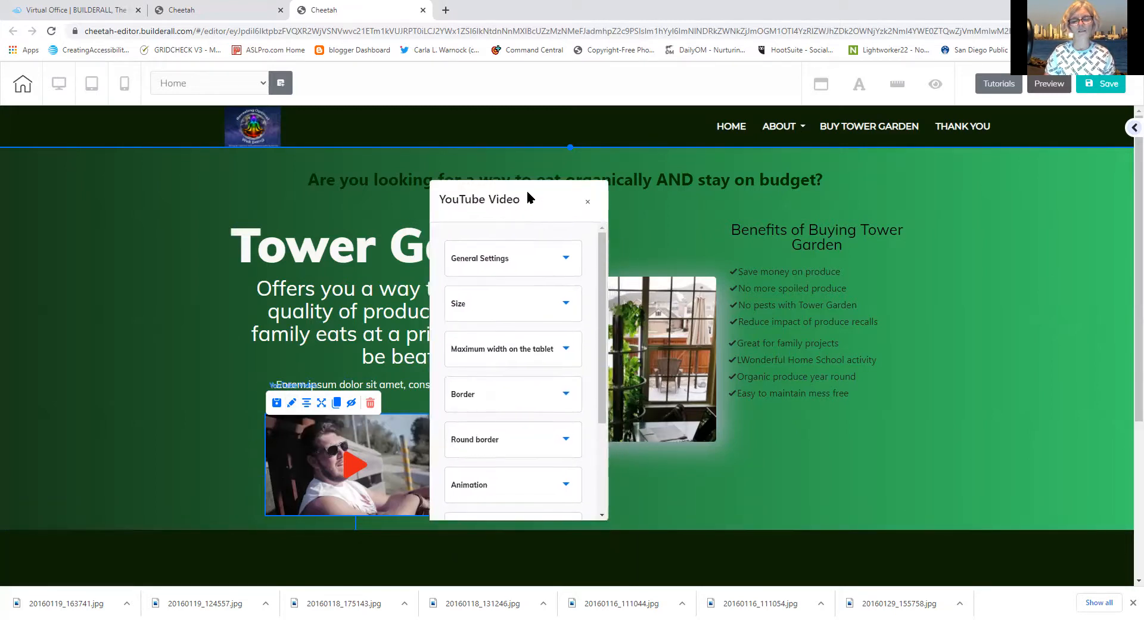
{"action": "left_click", "coordinate": [498, 264]}
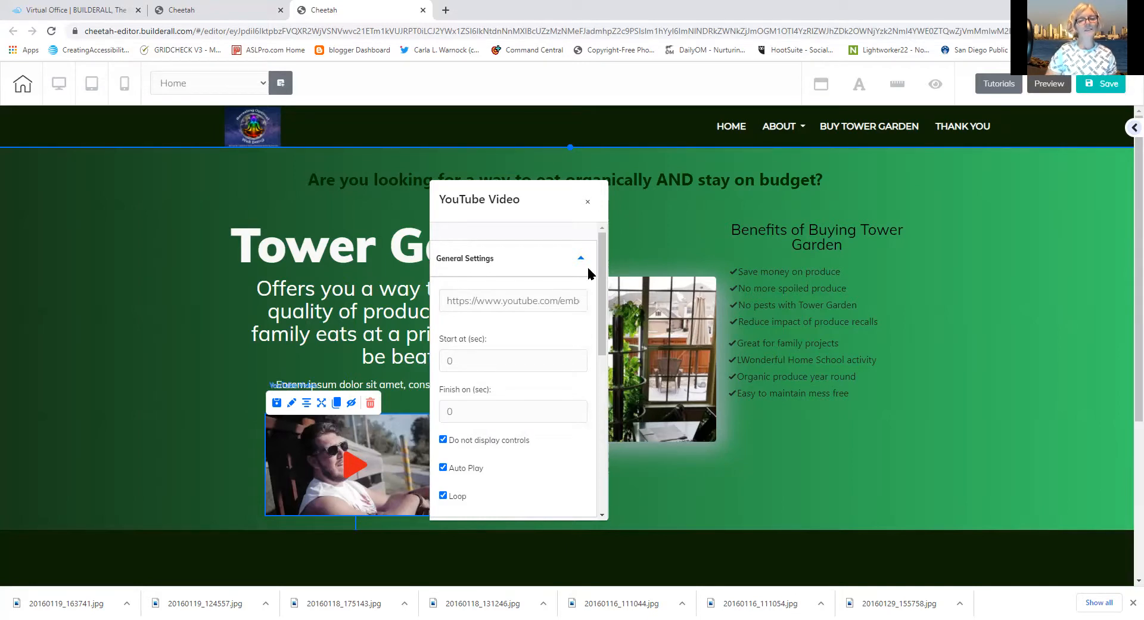
In a new browser tab, switch to the second Google account and go to YouTube
{"action": "left_click", "coordinate": [446, 10]}
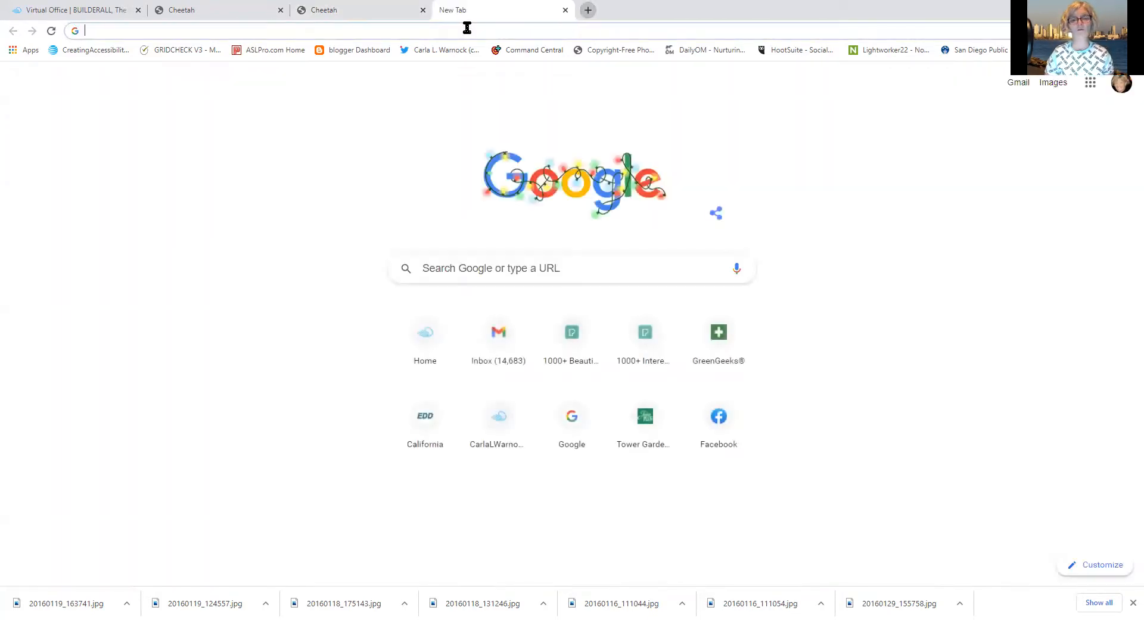
{"action": "left_click", "coordinate": [1123, 90]}
{"action": "left_click", "coordinate": [995, 271]}
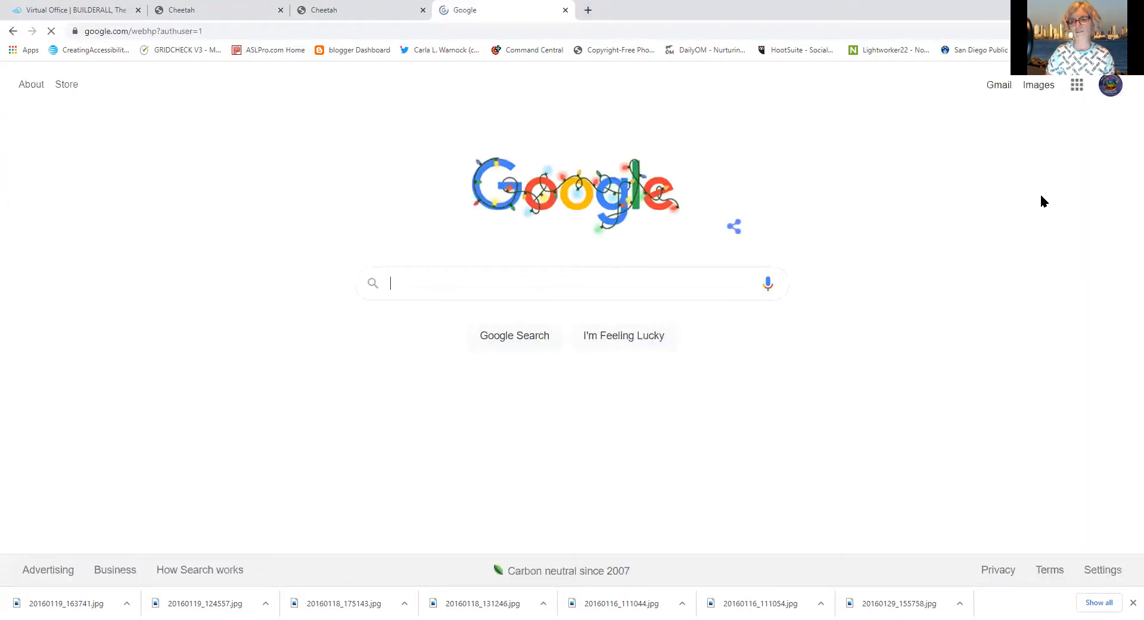
{"action": "left_click", "coordinate": [1077, 86]}
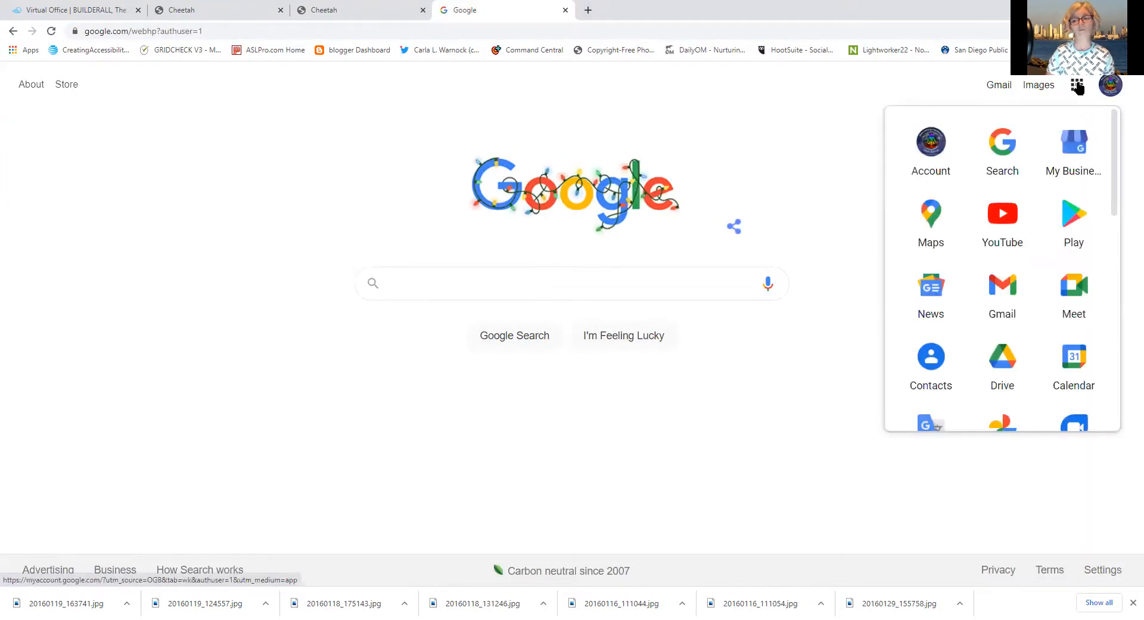
{"action": "left_click", "coordinate": [996, 208]}
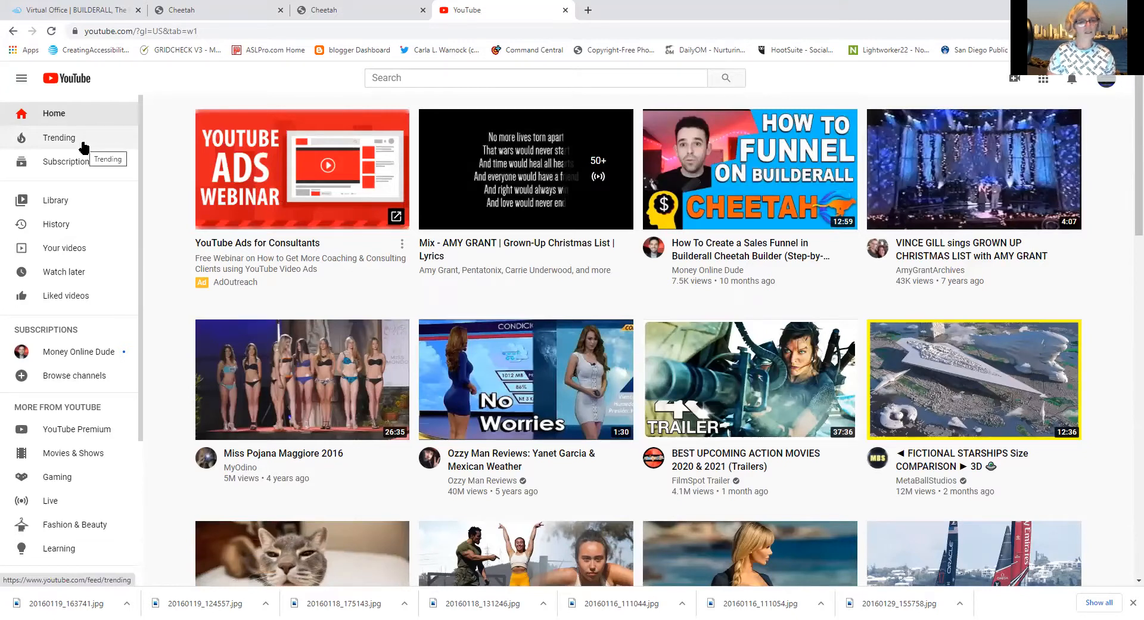
Copy the shareable link of the 'Welcome to Builderall Introducing Cheetah' video from Your videos
{"action": "left_click", "coordinate": [57, 247]}
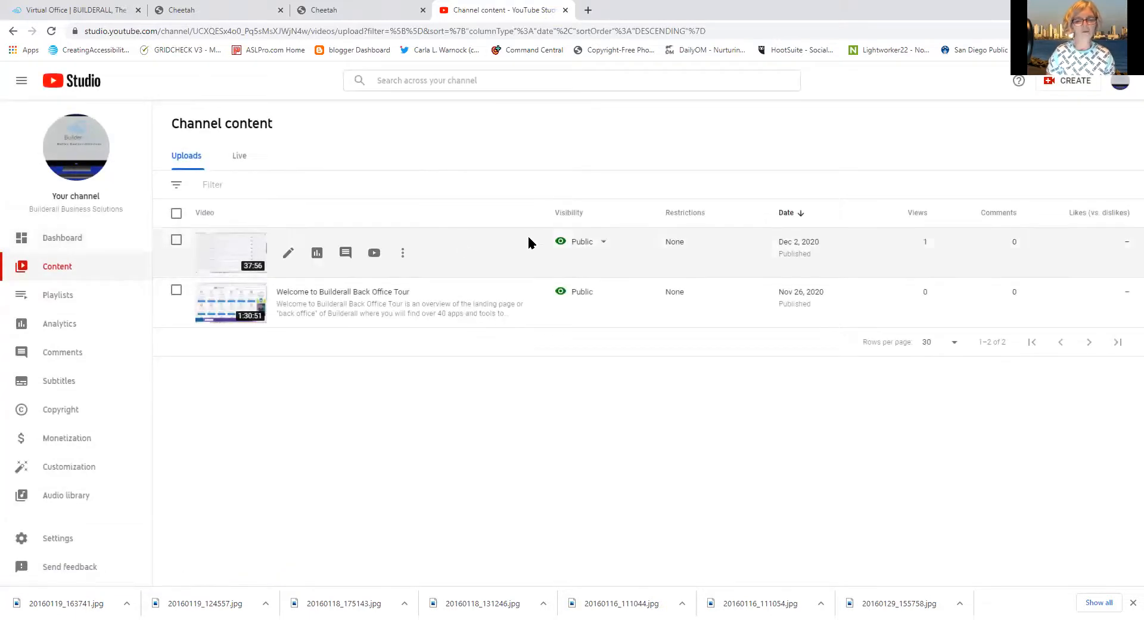
{"action": "left_click", "coordinate": [403, 253]}
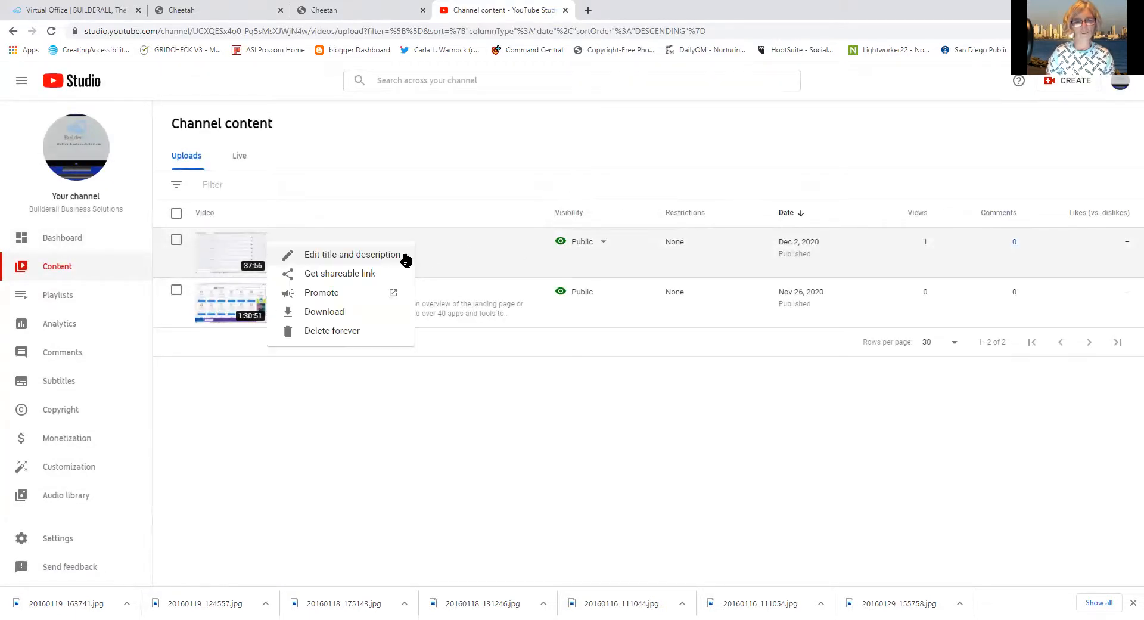
{"action": "left_click", "coordinate": [362, 274]}
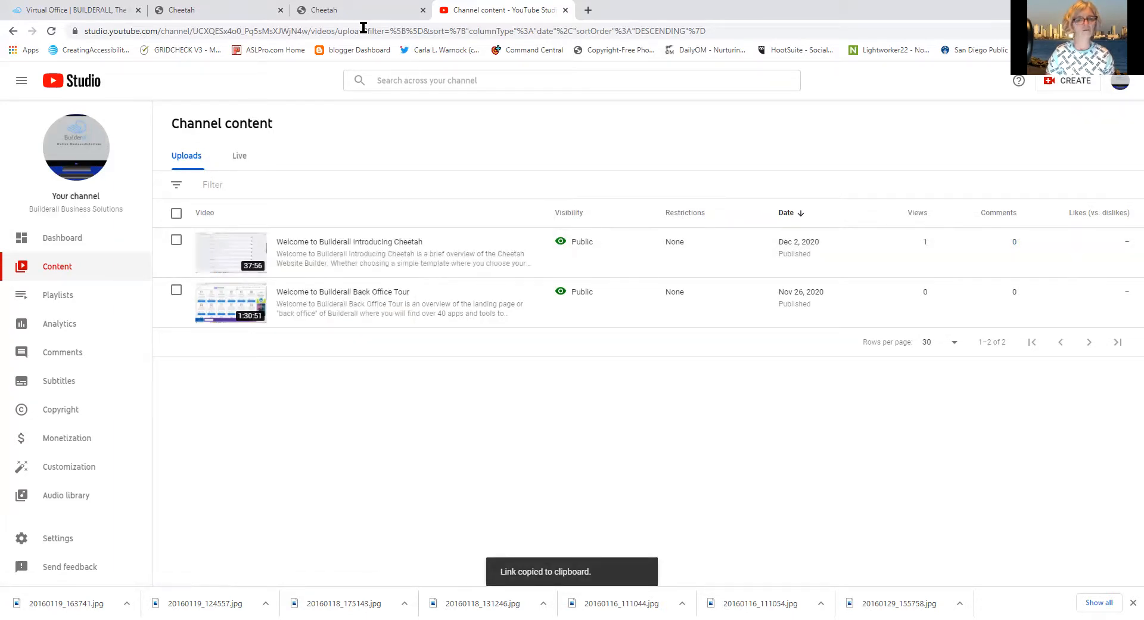
{"action": "left_click", "coordinate": [340, 9]}
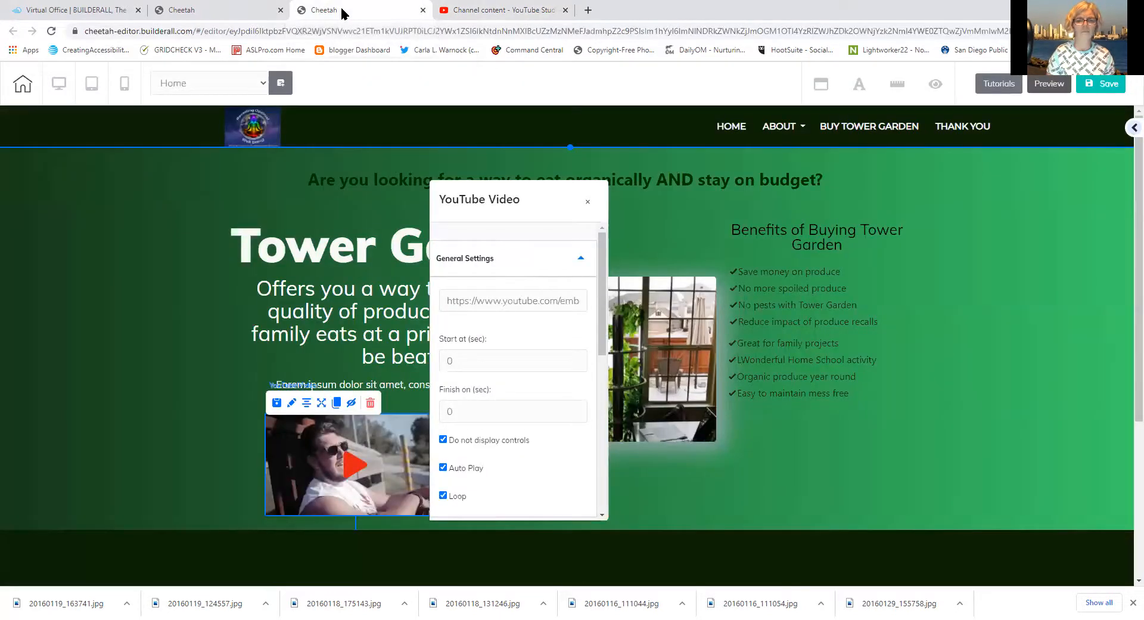
Replace the old YouTube URL with the copied video link, apply it, and close the settings
{"action": "left_click", "coordinate": [500, 300]}
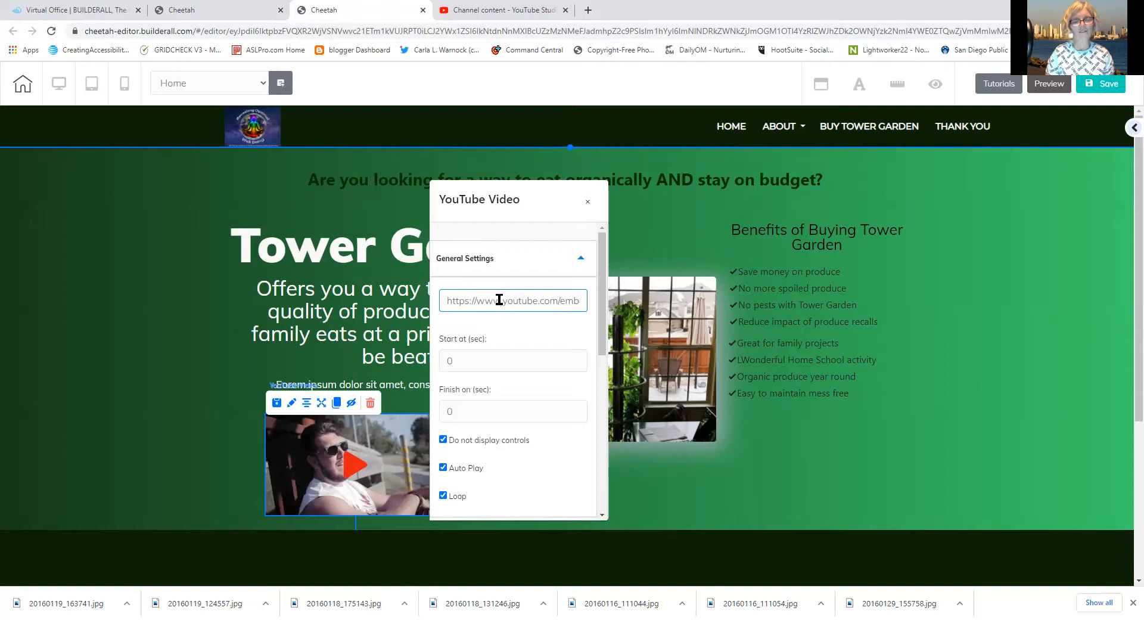
{"action": "right_click", "coordinate": [499, 301]}
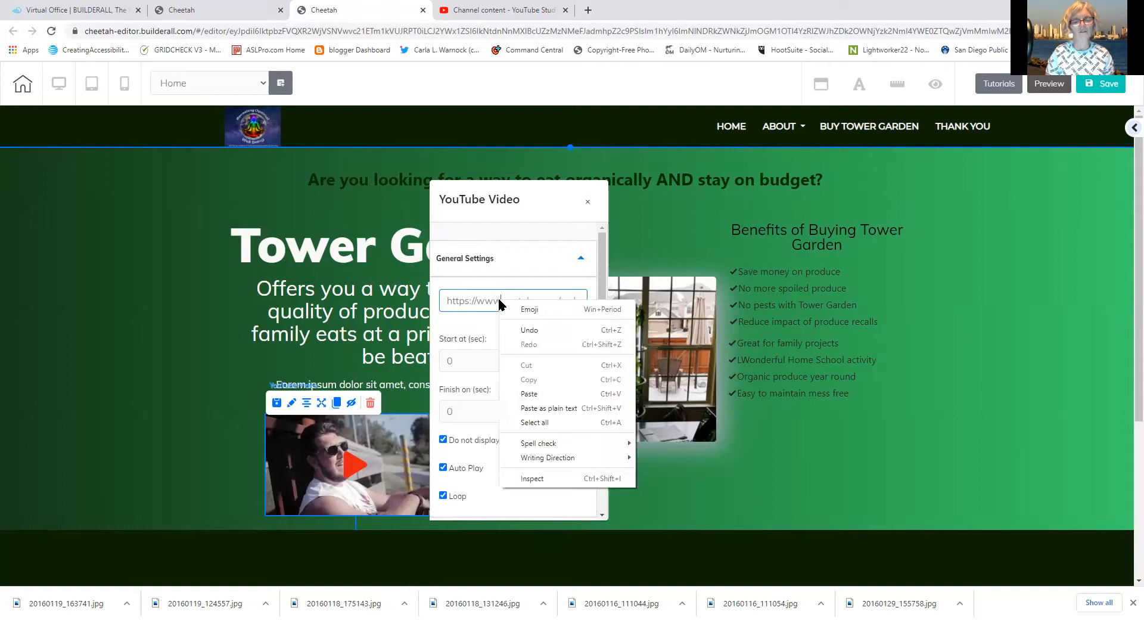
{"action": "left_click", "coordinate": [449, 305]}
{"action": "left_click_drag", "start_coordinate": [449, 305], "coordinate": [609, 311]}
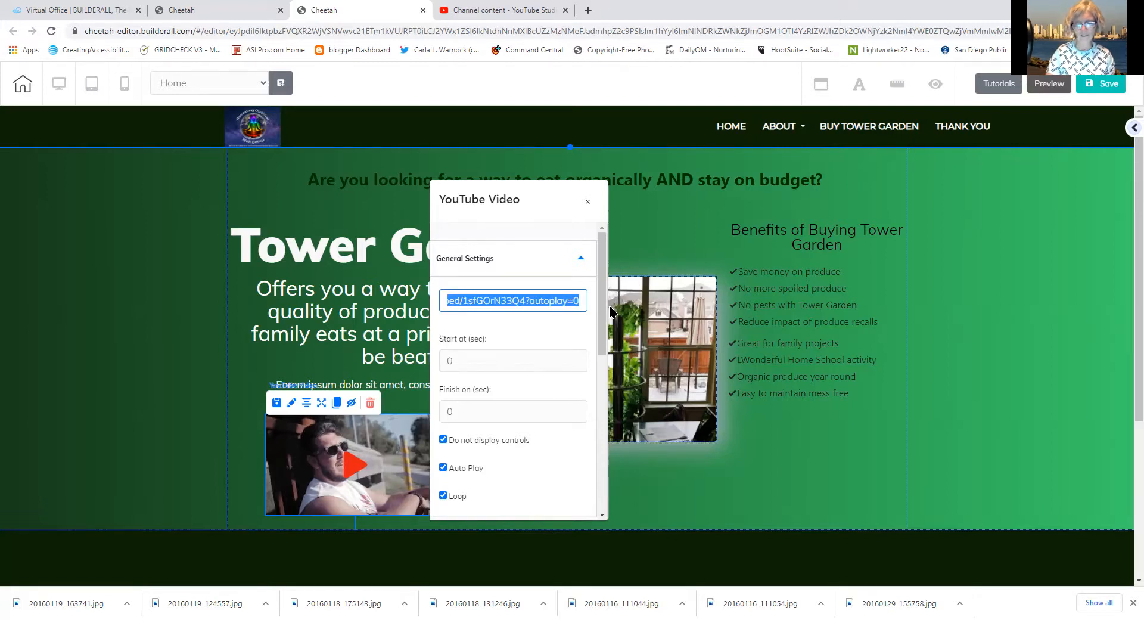
{"action": "key", "text": "Delete"}
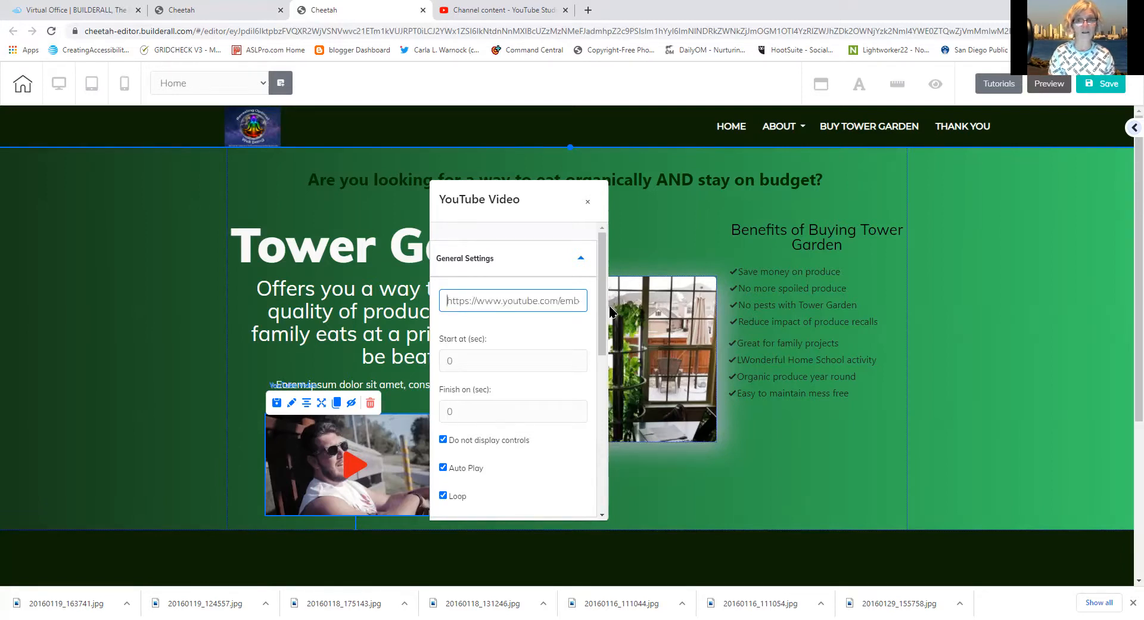
{"action": "right_click", "coordinate": [473, 300]}
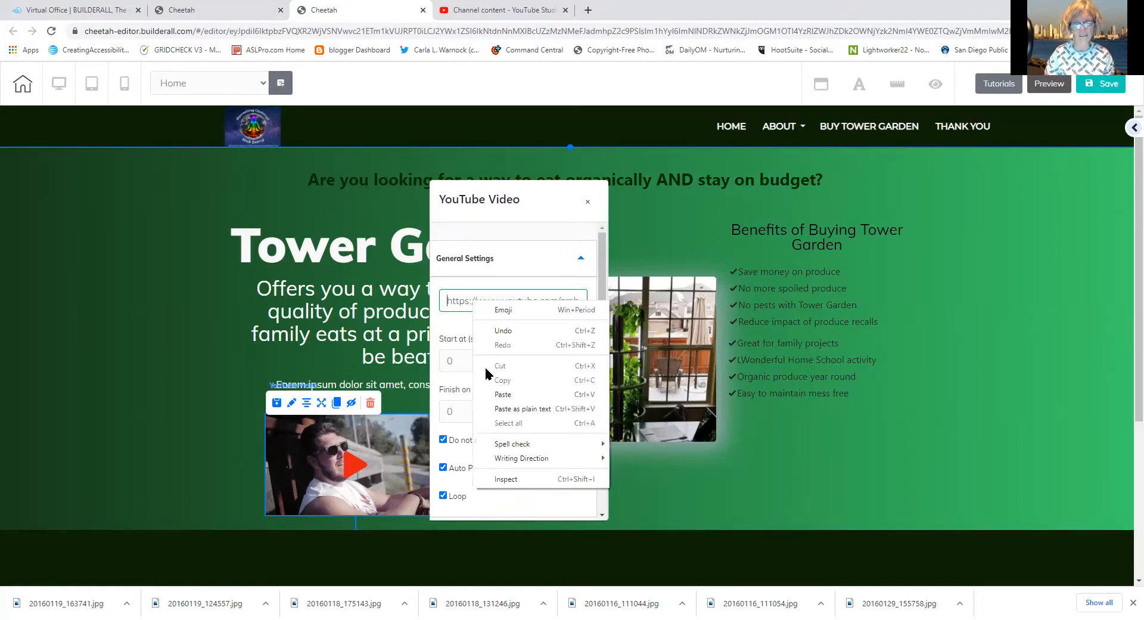
{"action": "left_click", "coordinate": [490, 391]}
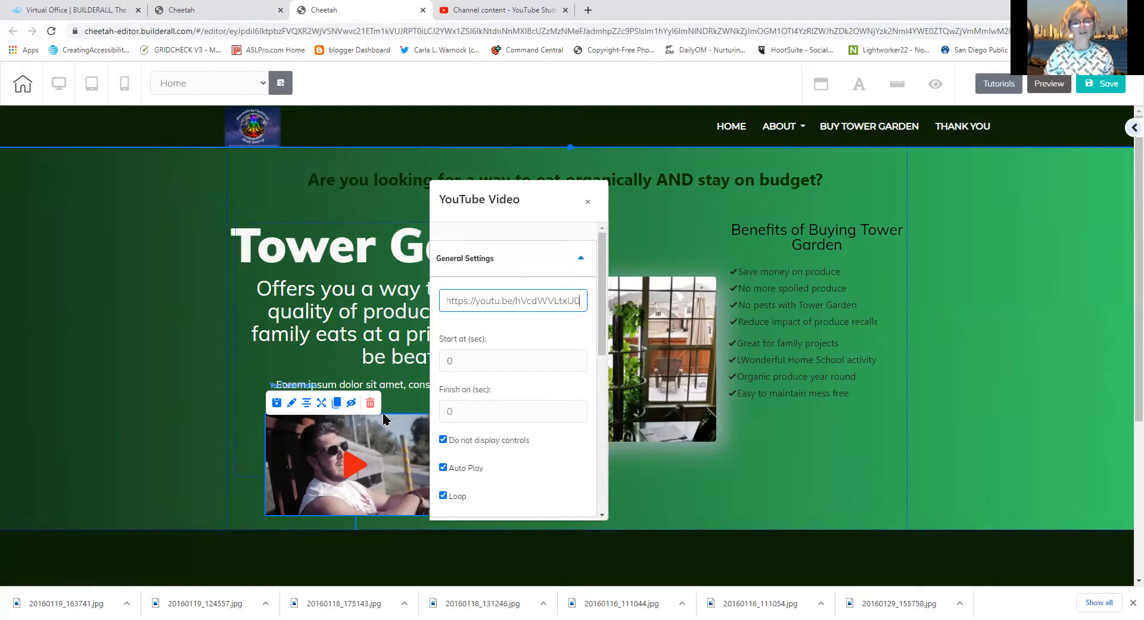
{"action": "left_click", "coordinate": [342, 463]}
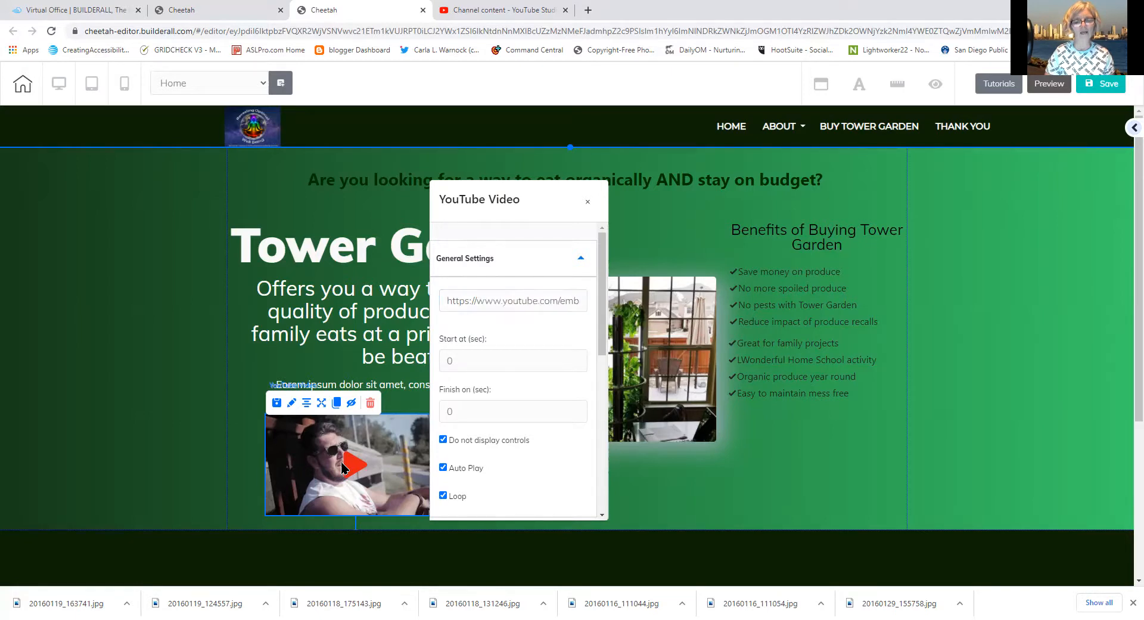
{"action": "left_click", "coordinate": [342, 464]}
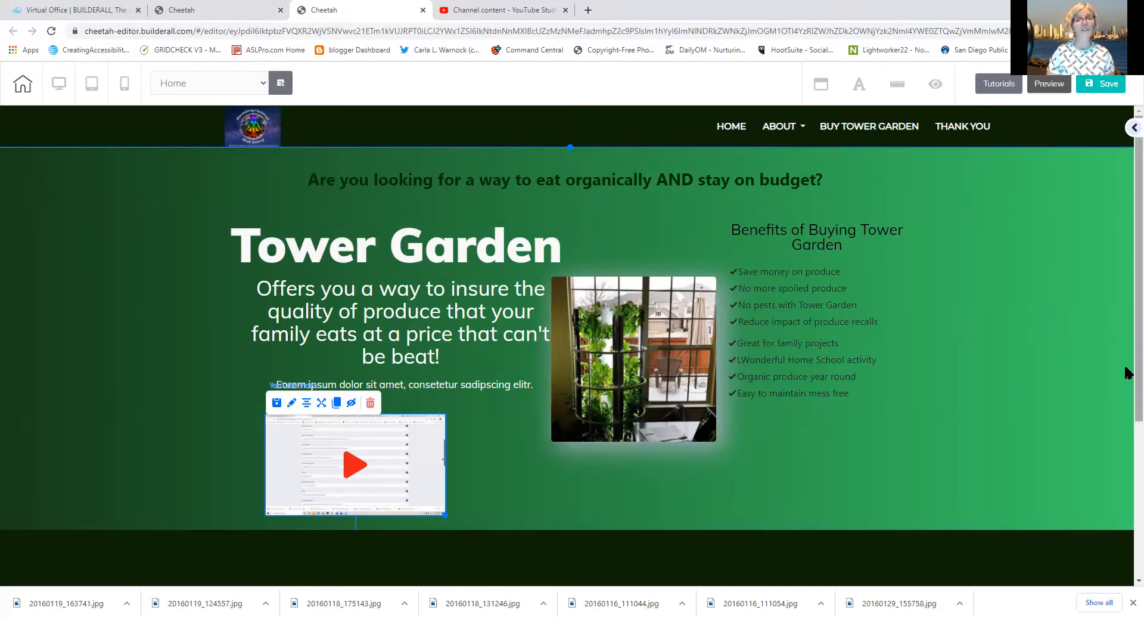
Drag the footer panel's bottom edge down to remove the white strip under the copyright line
{"action": "scroll", "coordinate": [1126, 365], "scroll_direction": "down", "scroll_amount": 4}
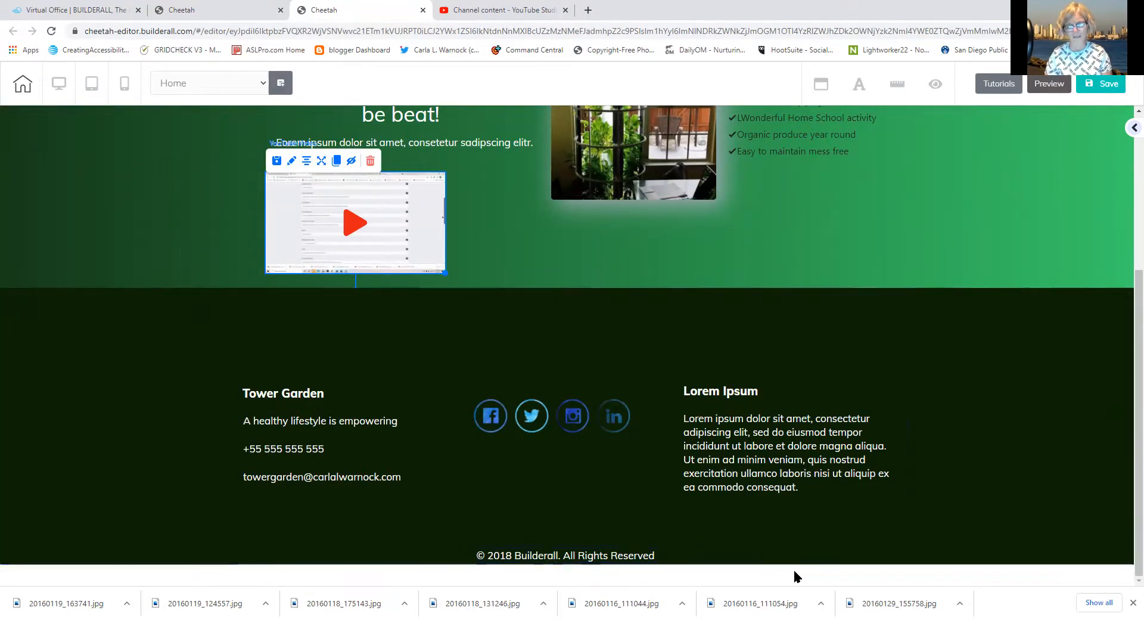
{"action": "left_click", "coordinate": [761, 551]}
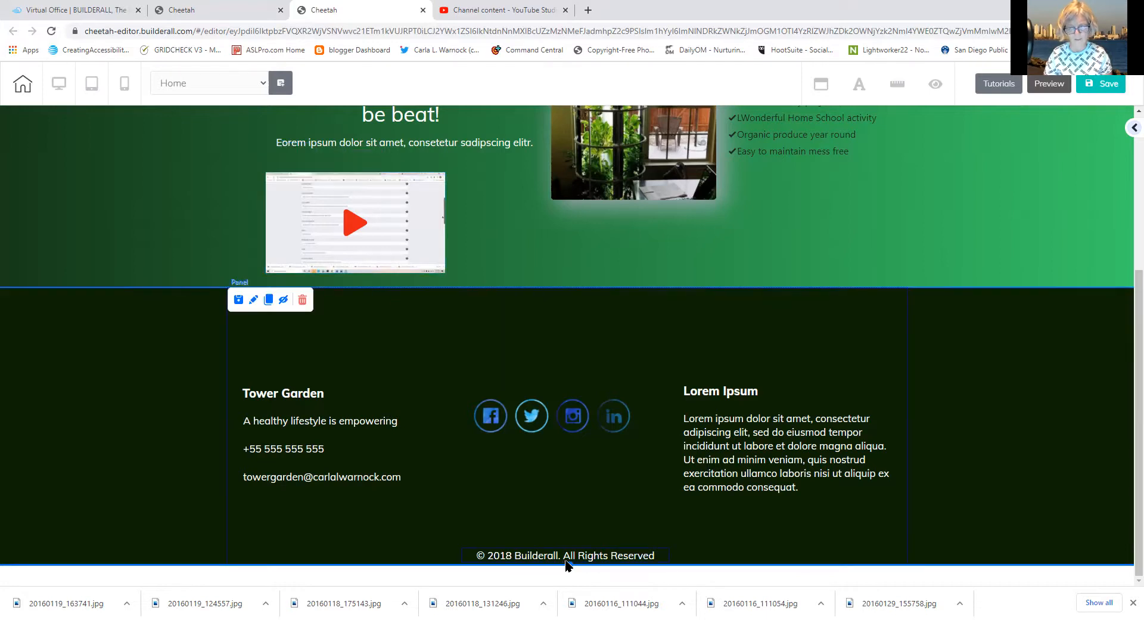
{"action": "left_click_drag", "start_coordinate": [568, 564], "coordinate": [566, 594]}
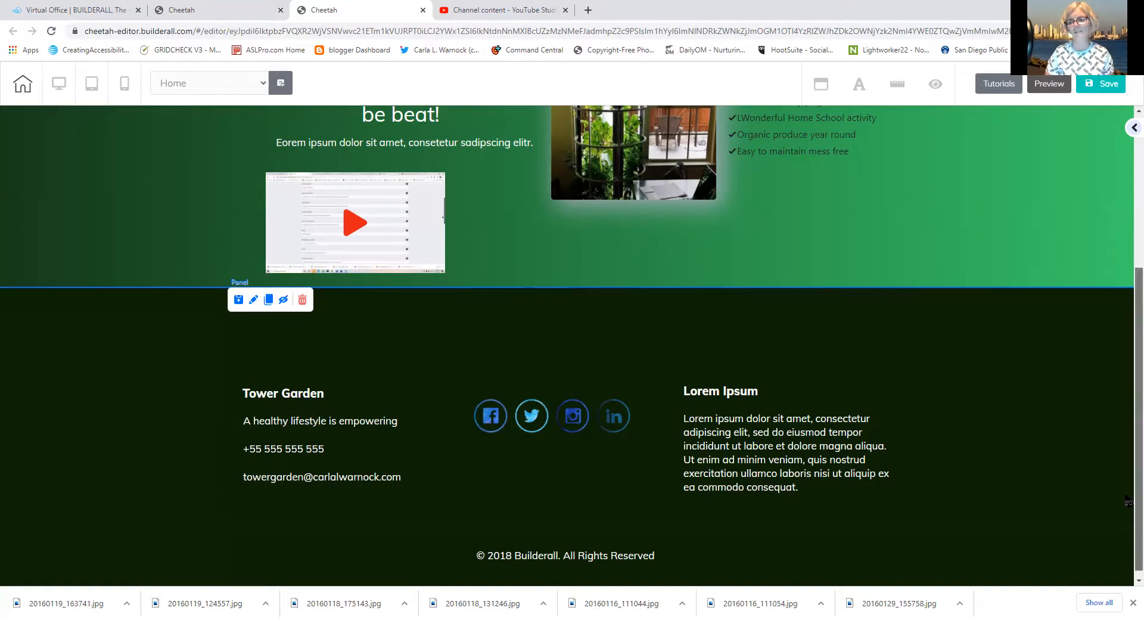
{"action": "scroll", "coordinate": [1128, 501], "scroll_direction": "up", "scroll_amount": 4}
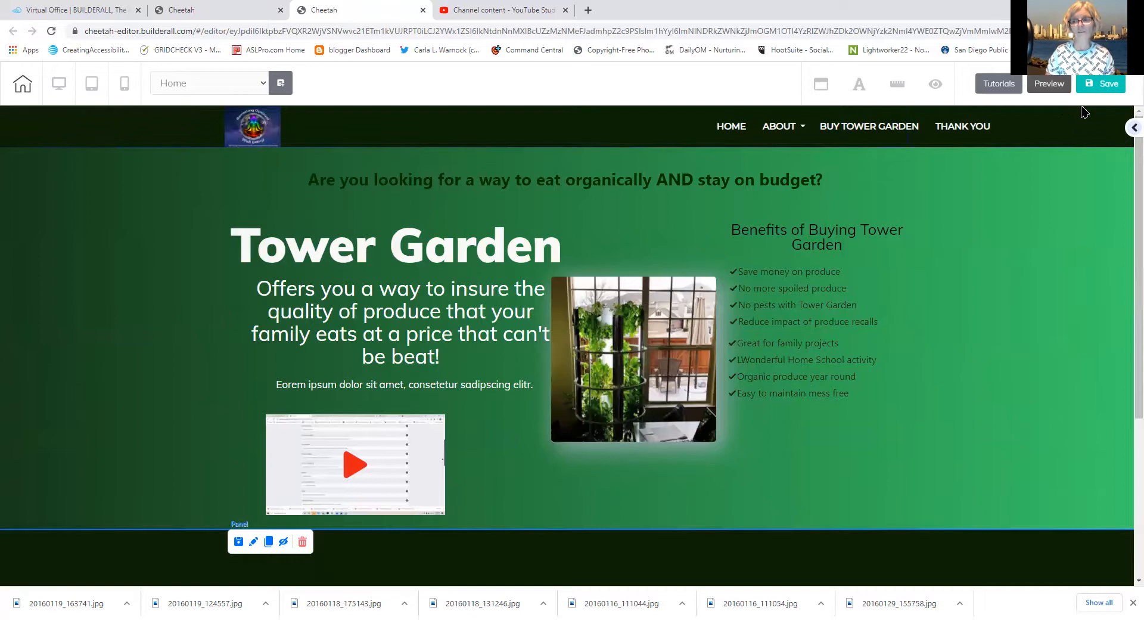
Save the Tower Garden site, confirm That's fine to publish, and close the It's Done! dialog
{"action": "left_click", "coordinate": [1099, 84]}
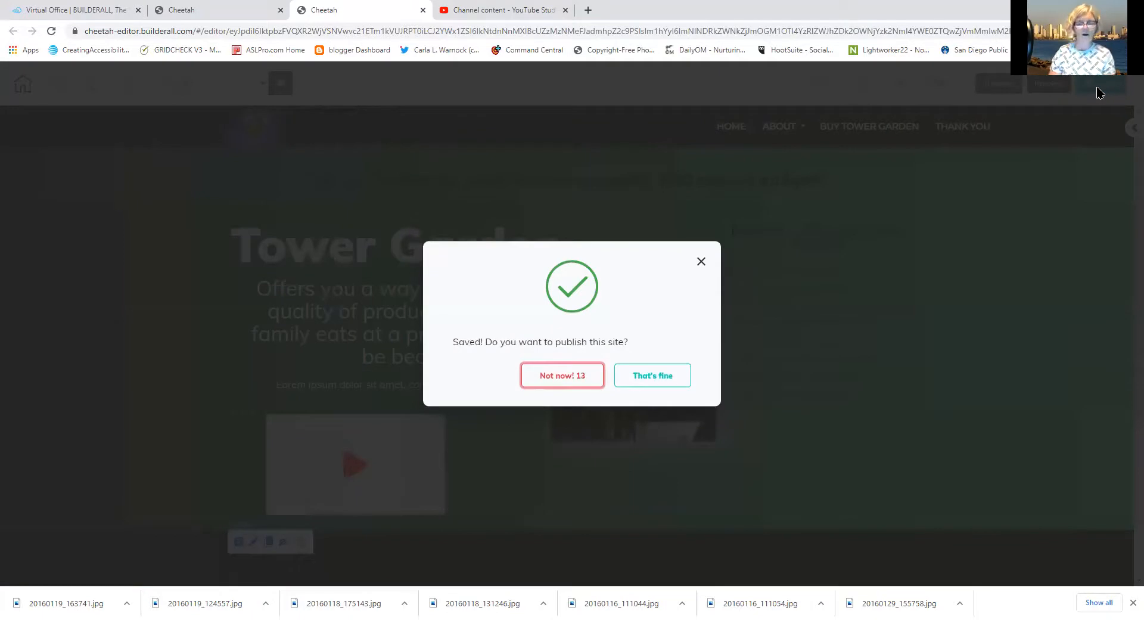
{"action": "left_click", "coordinate": [671, 375]}
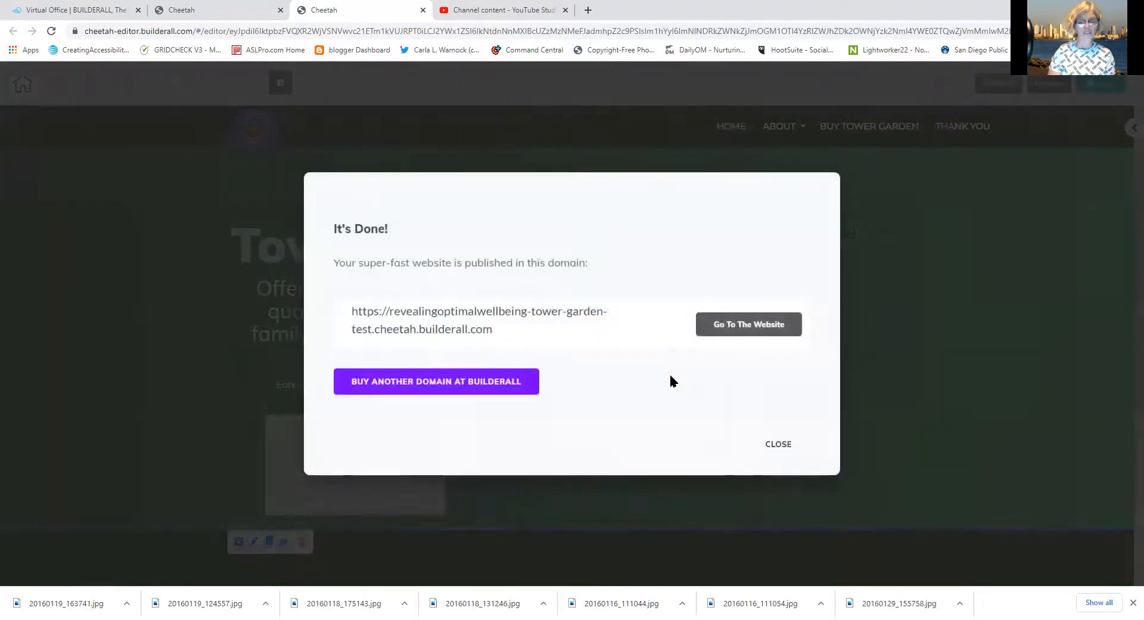
{"action": "left_click", "coordinate": [777, 444]}
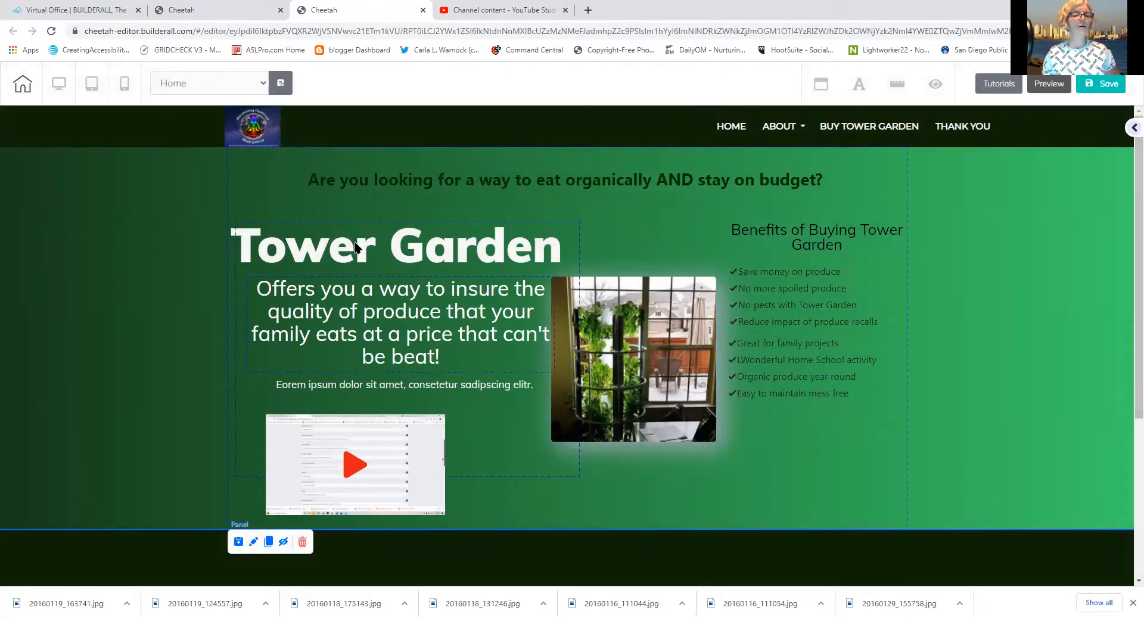
Preview the mobile layout, checking the hamburger menu and scrolling down the stacked hero
{"action": "left_click", "coordinate": [123, 86]}
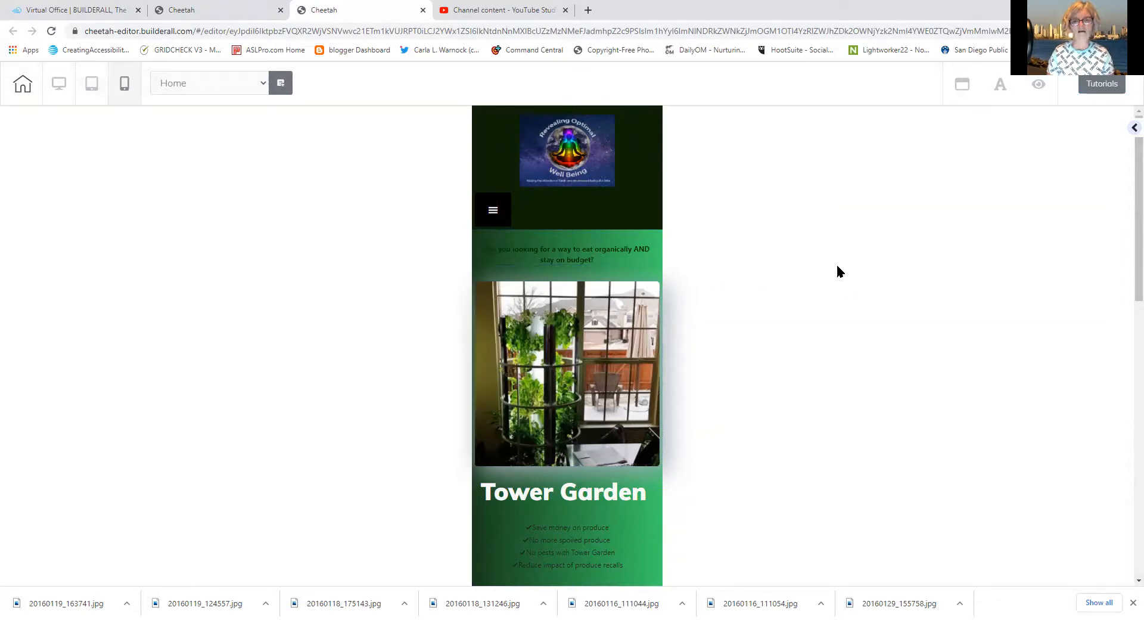
{"action": "left_click", "coordinate": [494, 213]}
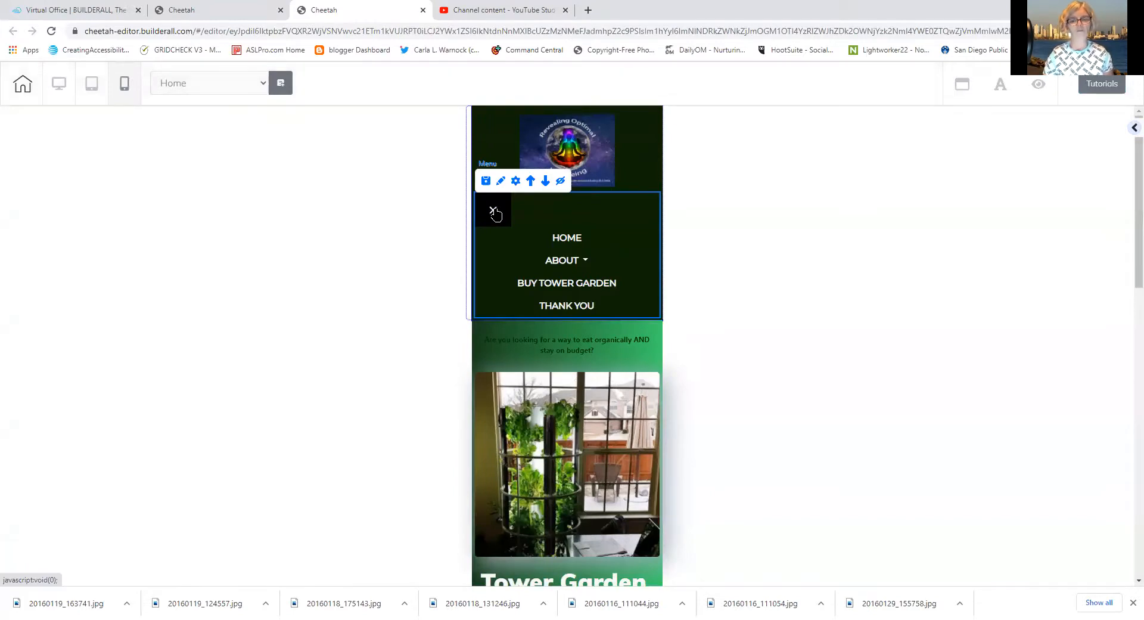
{"action": "left_click", "coordinate": [495, 213]}
{"action": "left_click_drag", "start_coordinate": [1128, 253], "coordinate": [1107, 397]}
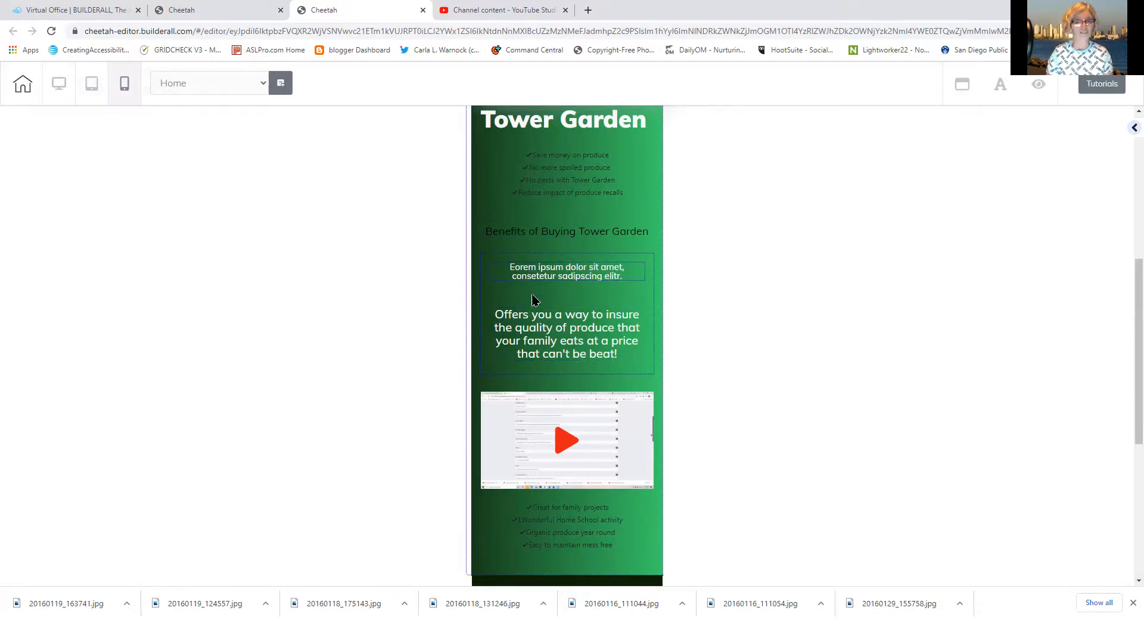
Move the tagline and lorem ipsum text up above the Benefits heading and first checklist, tagline first
{"action": "left_click", "coordinate": [495, 279]}
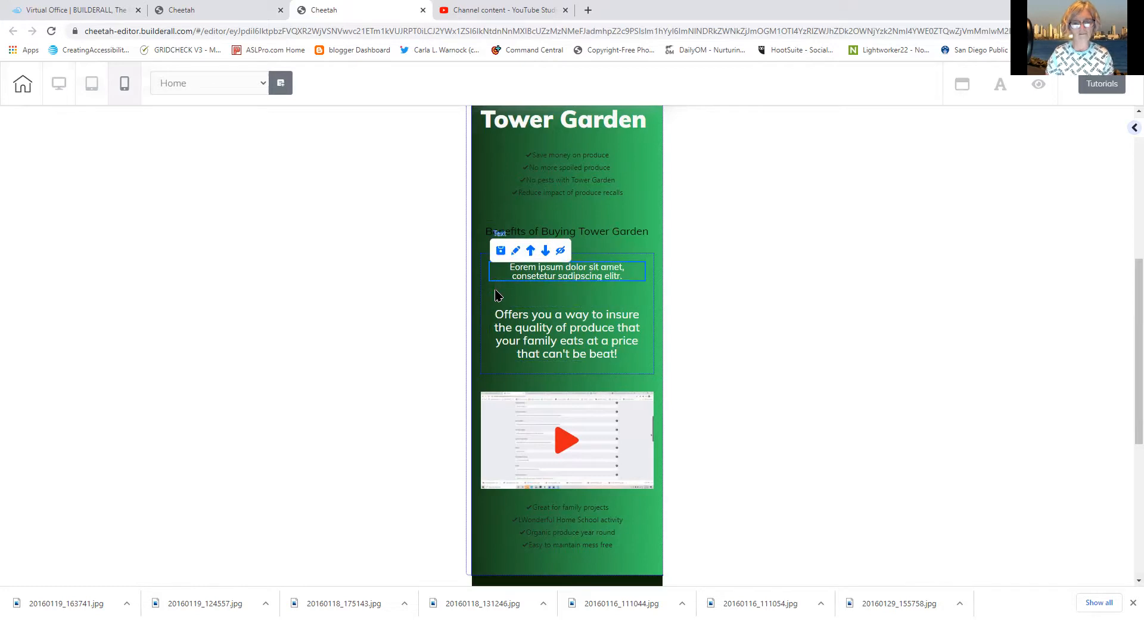
{"action": "left_click", "coordinate": [649, 297]}
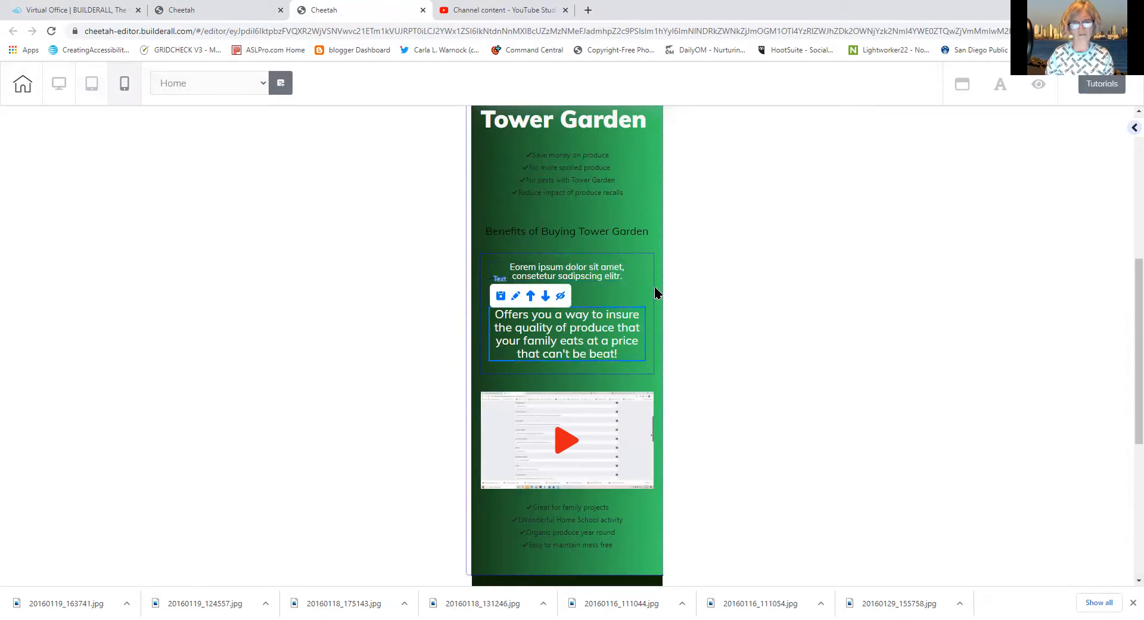
{"action": "left_click", "coordinate": [653, 292]}
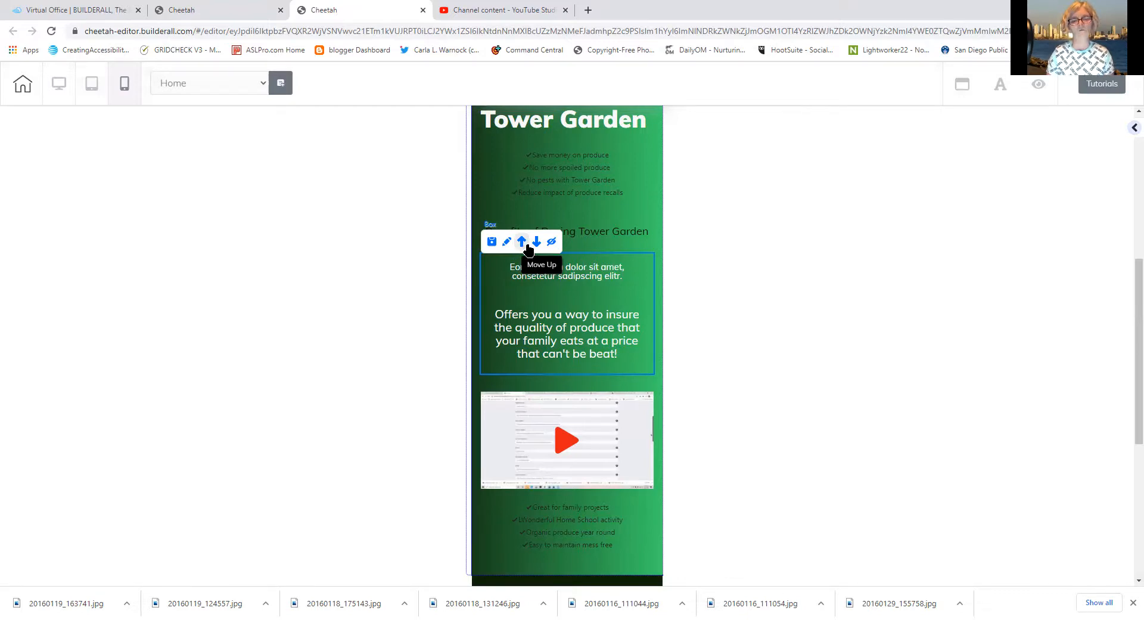
{"action": "left_click", "coordinate": [522, 243]}
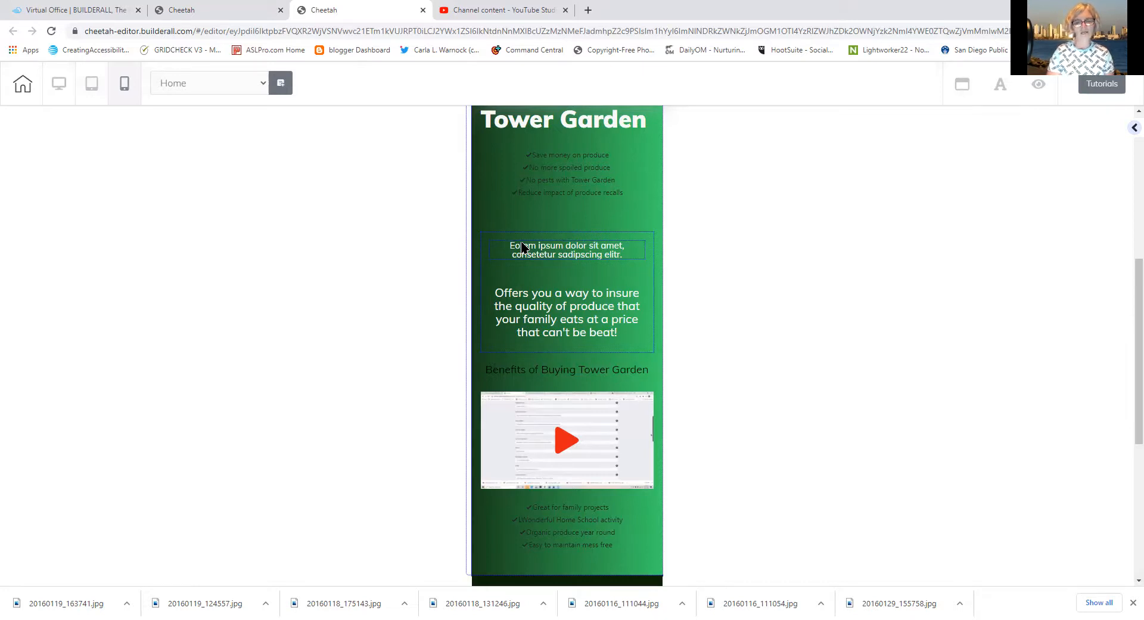
{"action": "left_click", "coordinate": [526, 294]}
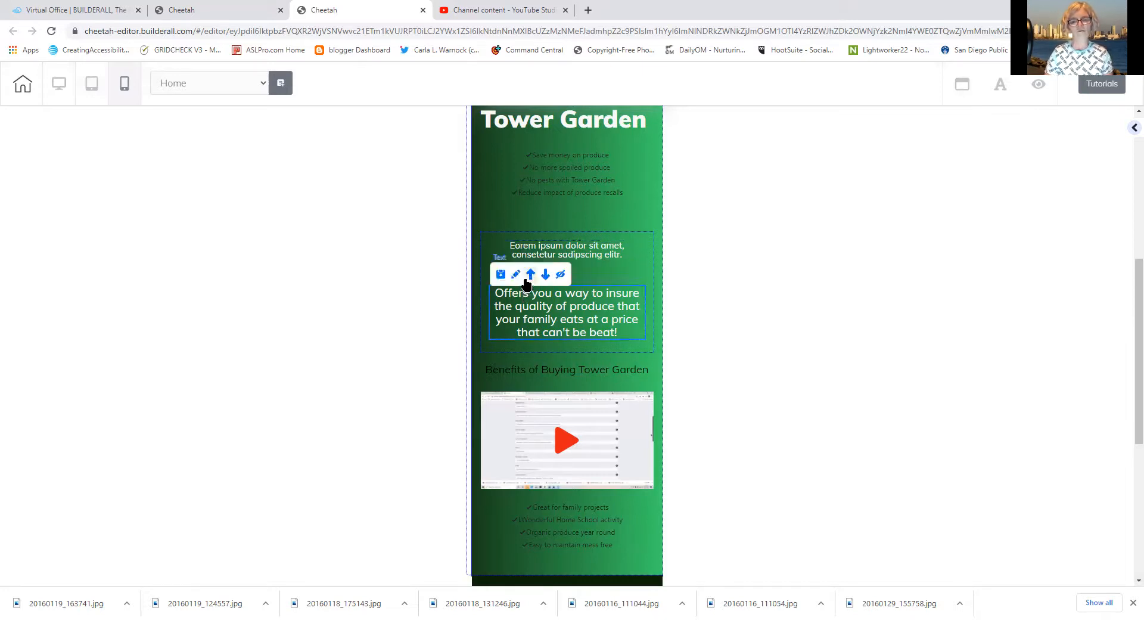
{"action": "left_click", "coordinate": [529, 274]}
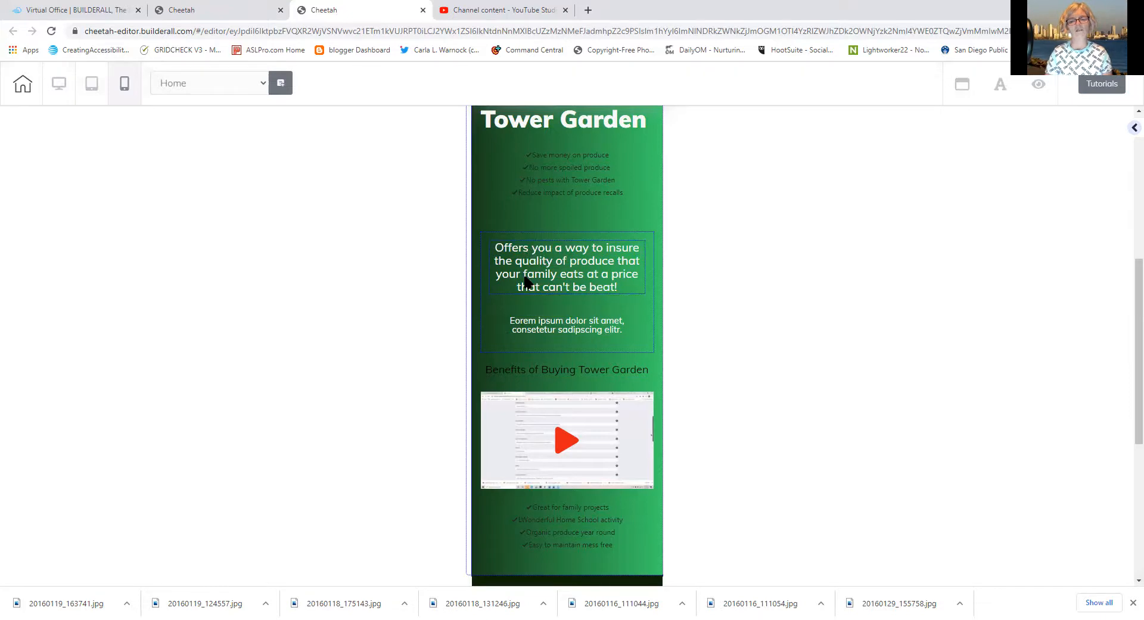
{"action": "left_click", "coordinate": [515, 234]}
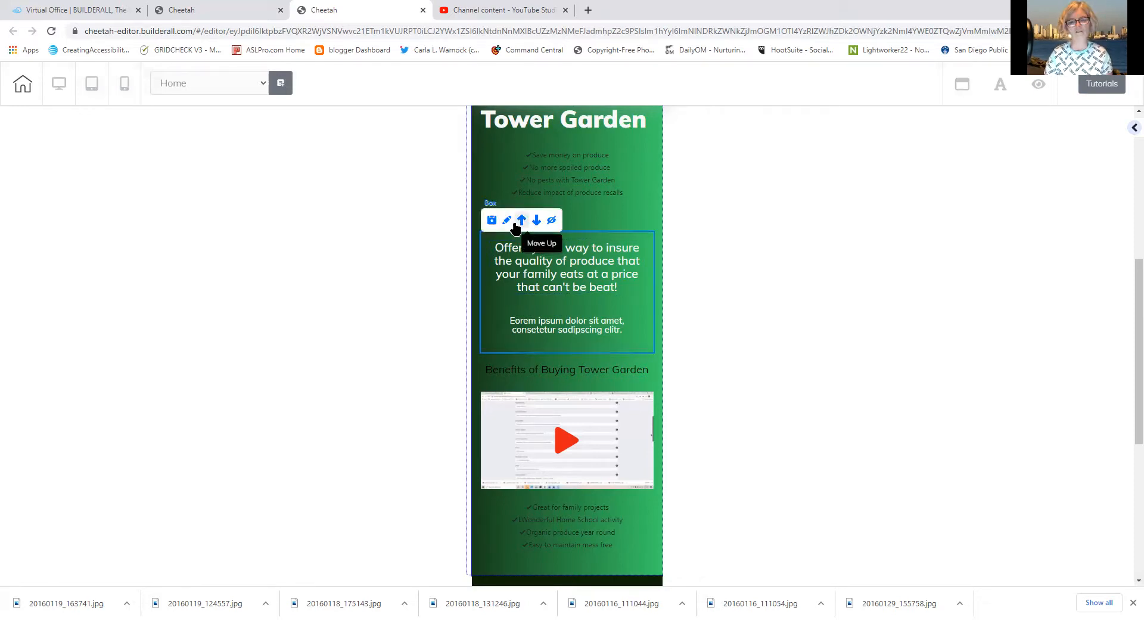
{"action": "left_click", "coordinate": [521, 222]}
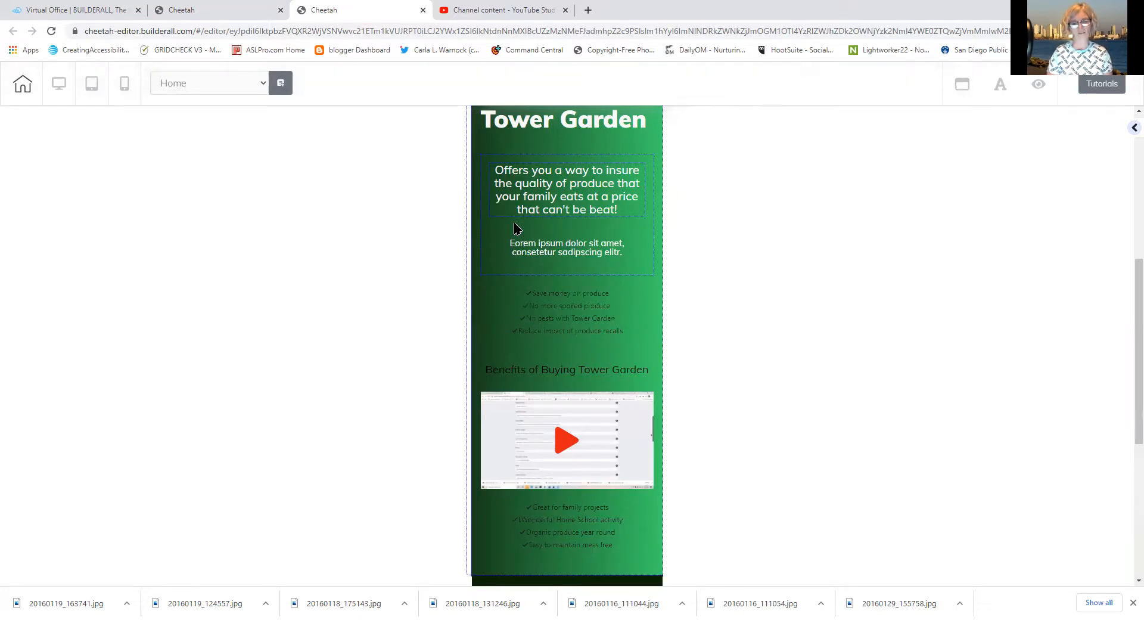
Move the second checkmark list above the video and the Benefits heading above both checklists
{"action": "left_click", "coordinate": [553, 519]}
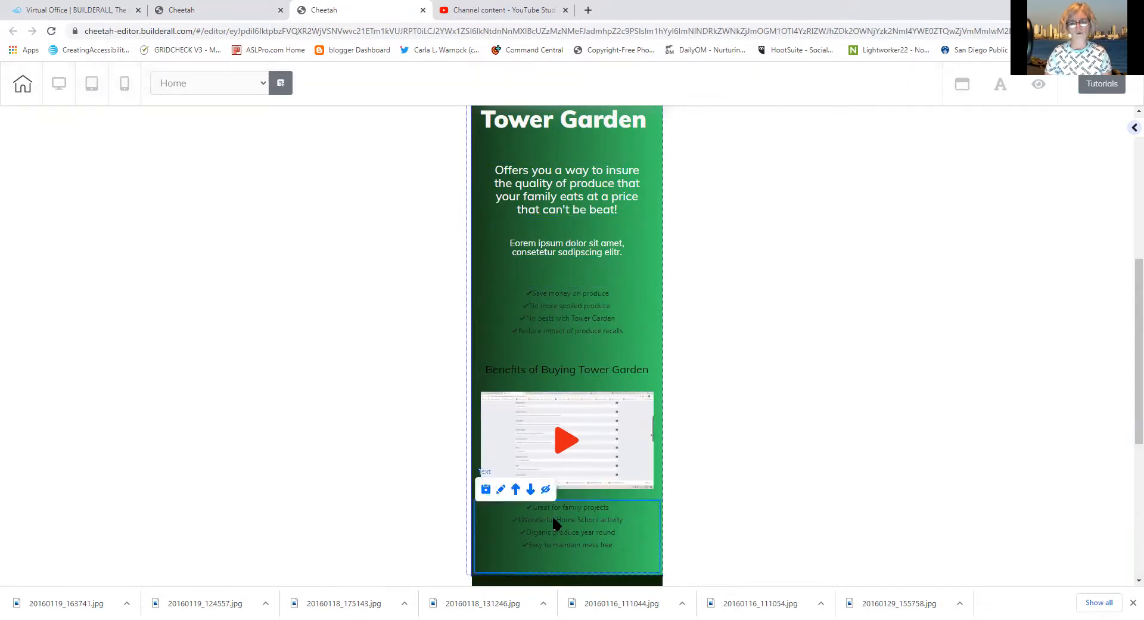
{"action": "left_click", "coordinate": [516, 490]}
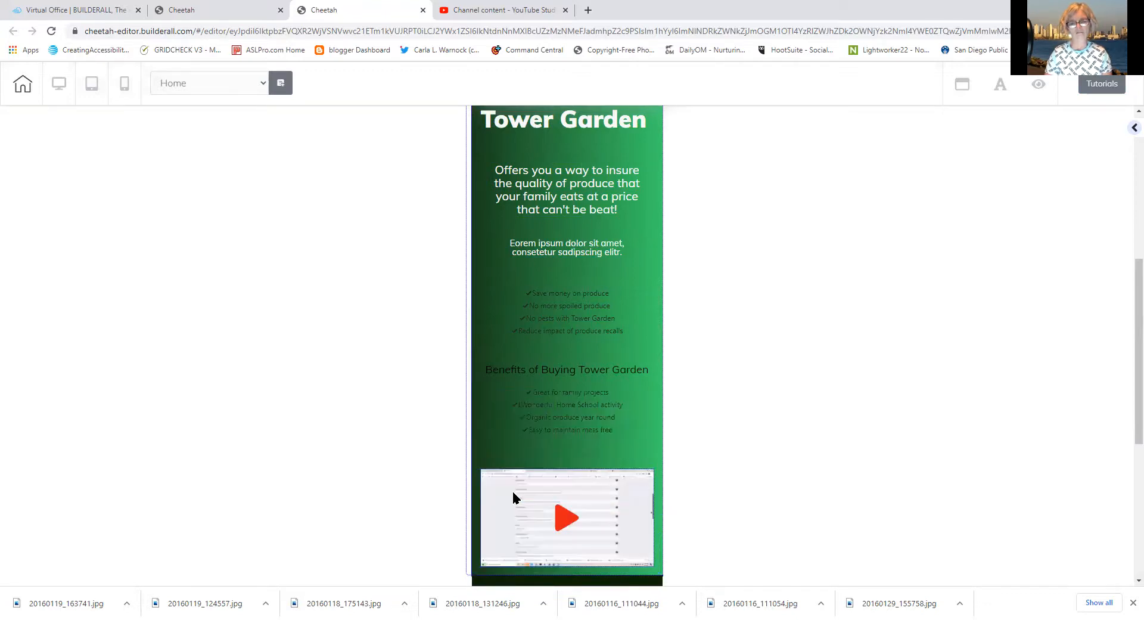
{"action": "left_click", "coordinate": [564, 430]}
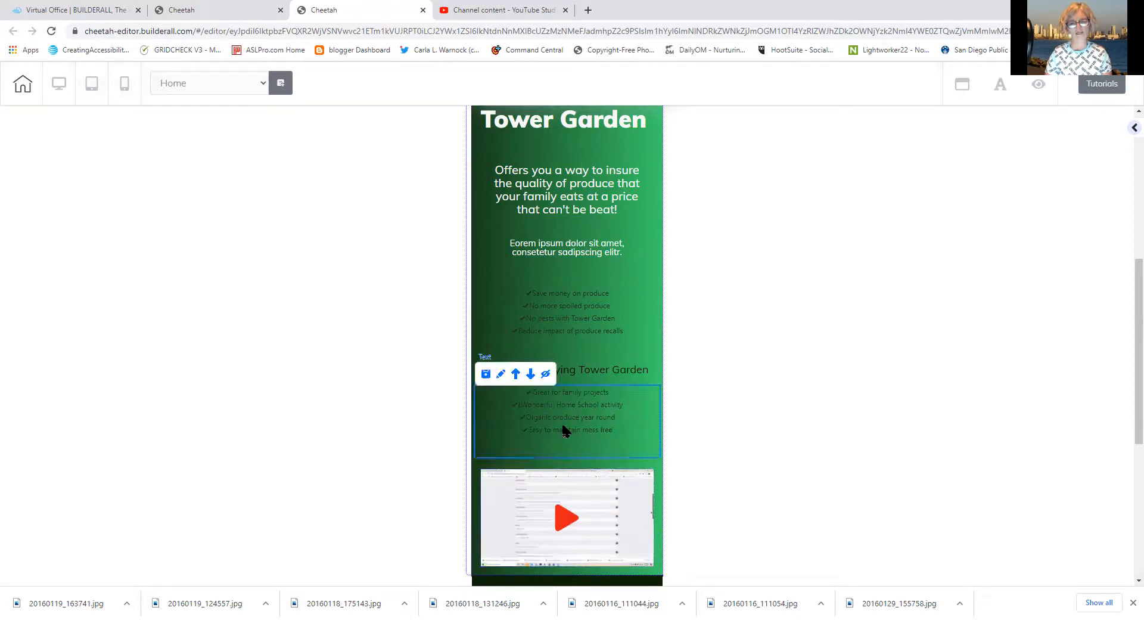
{"action": "left_click", "coordinate": [516, 374]}
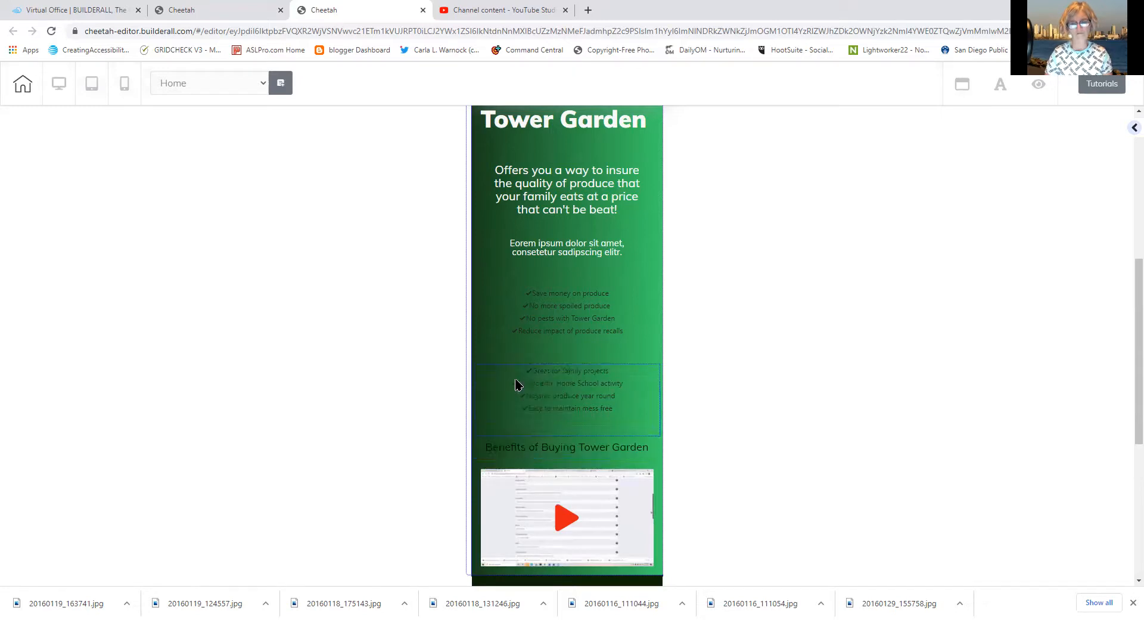
{"action": "left_click", "coordinate": [545, 451]}
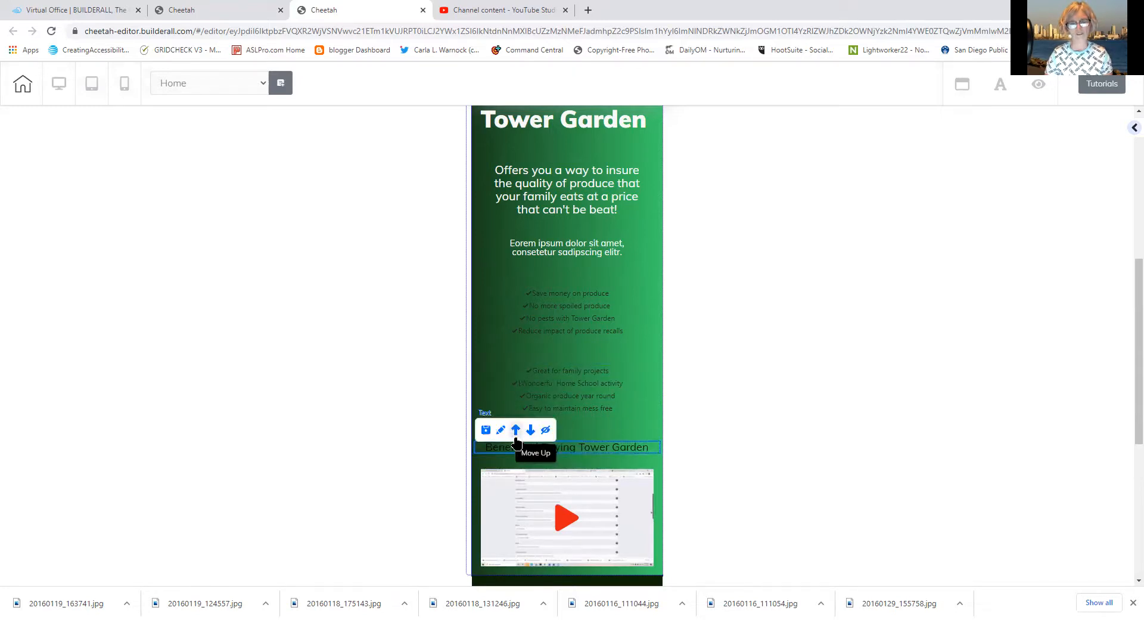
{"action": "left_click", "coordinate": [516, 441]}
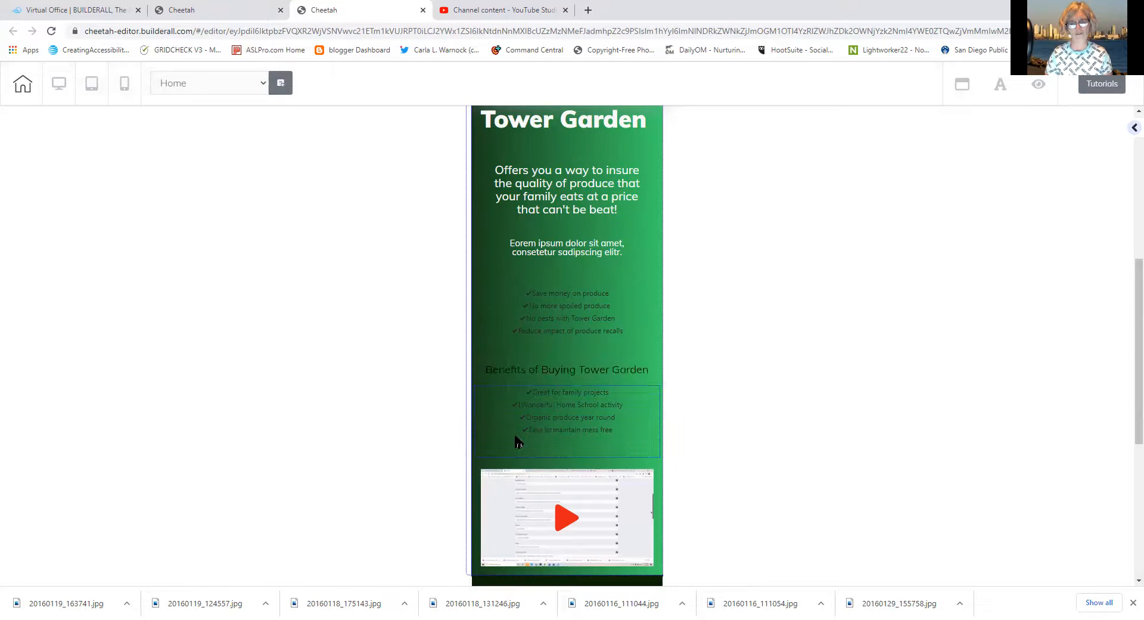
{"action": "left_click", "coordinate": [540, 371]}
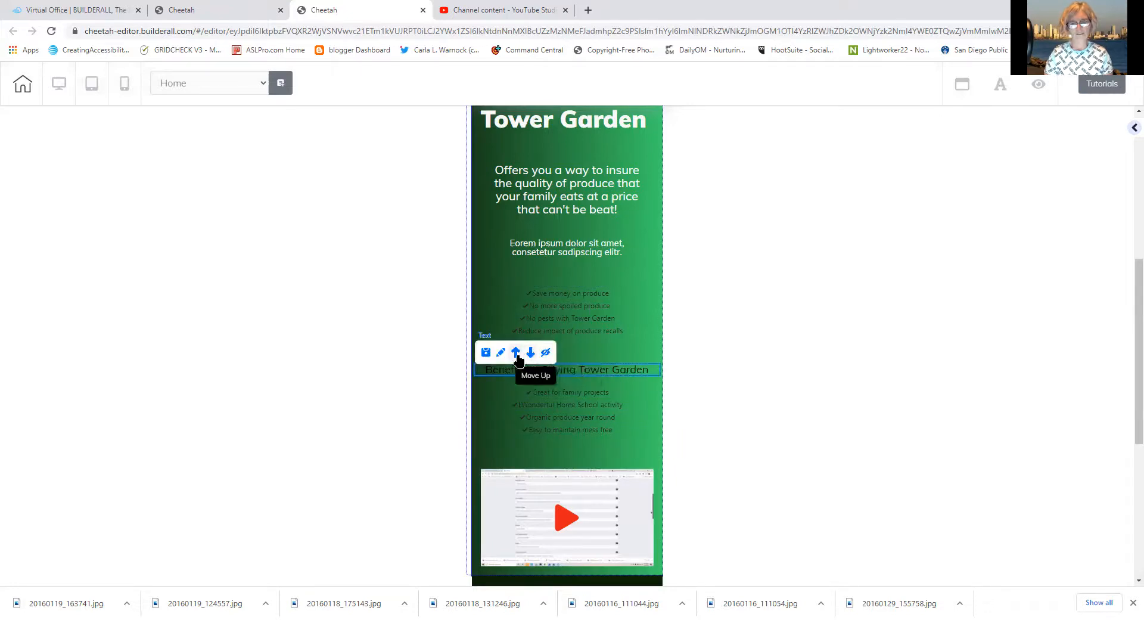
{"action": "left_click", "coordinate": [516, 352]}
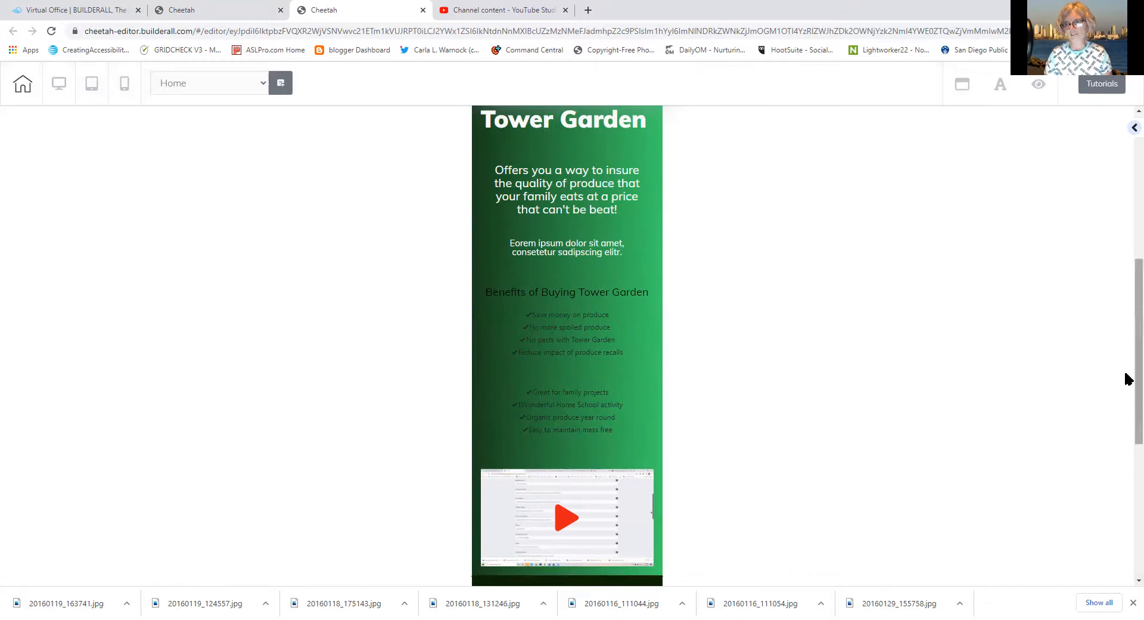
{"action": "left_click_drag", "start_coordinate": [1126, 375], "coordinate": [1100, 235]}
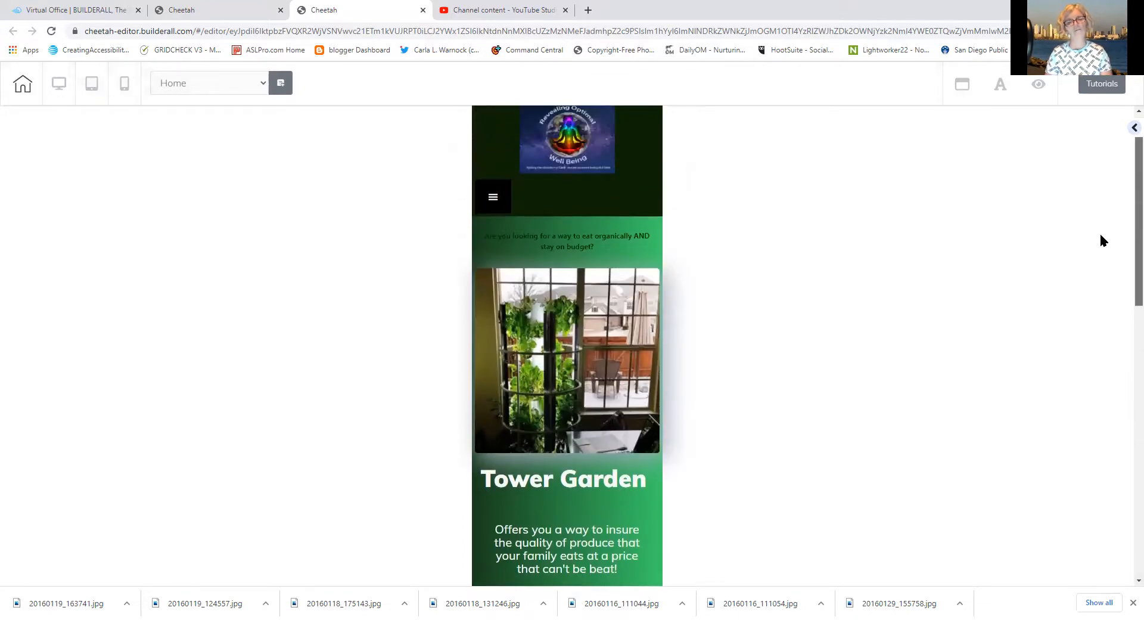
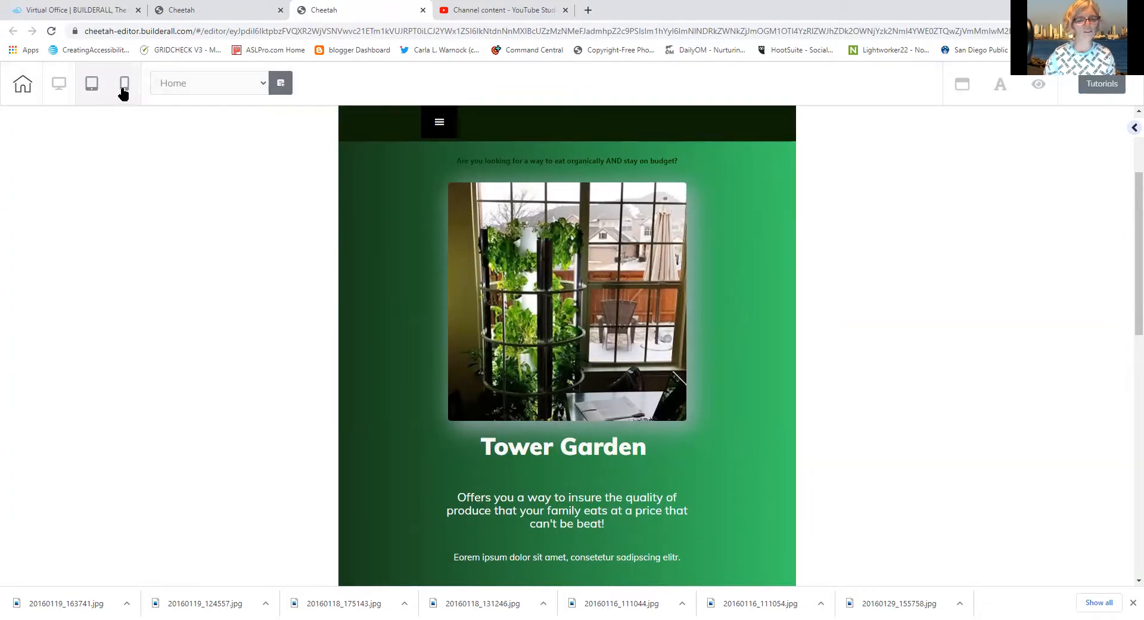
In tablet view, move the Tower Garden photo to sit just below the Tower Garden heading
{"action": "left_click", "coordinate": [539, 308]}
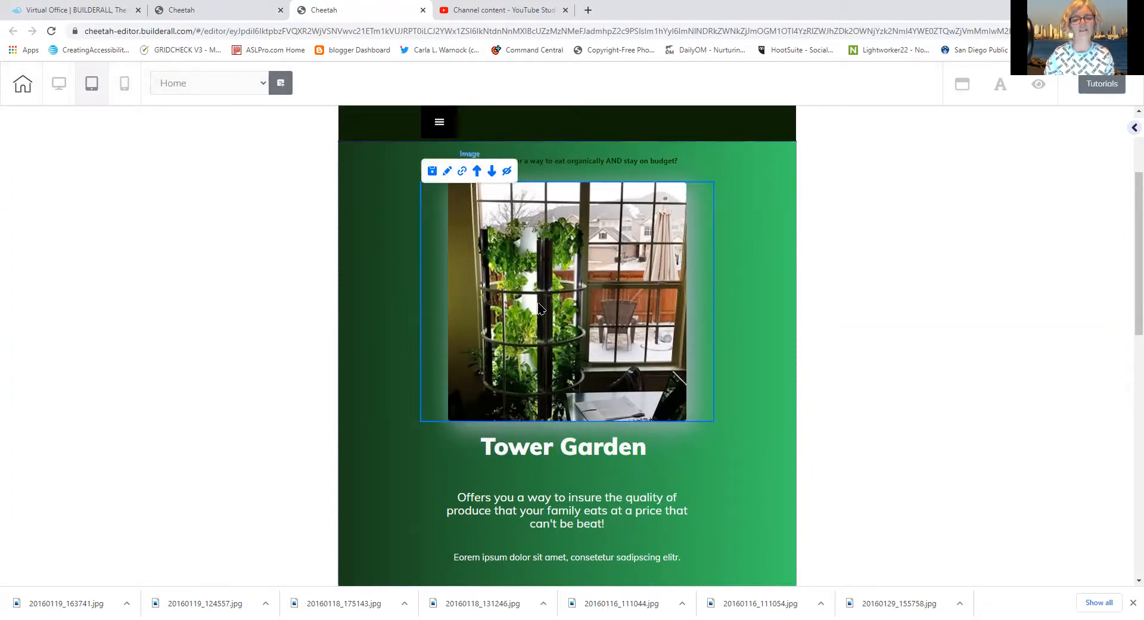
{"action": "left_click", "coordinate": [476, 172]}
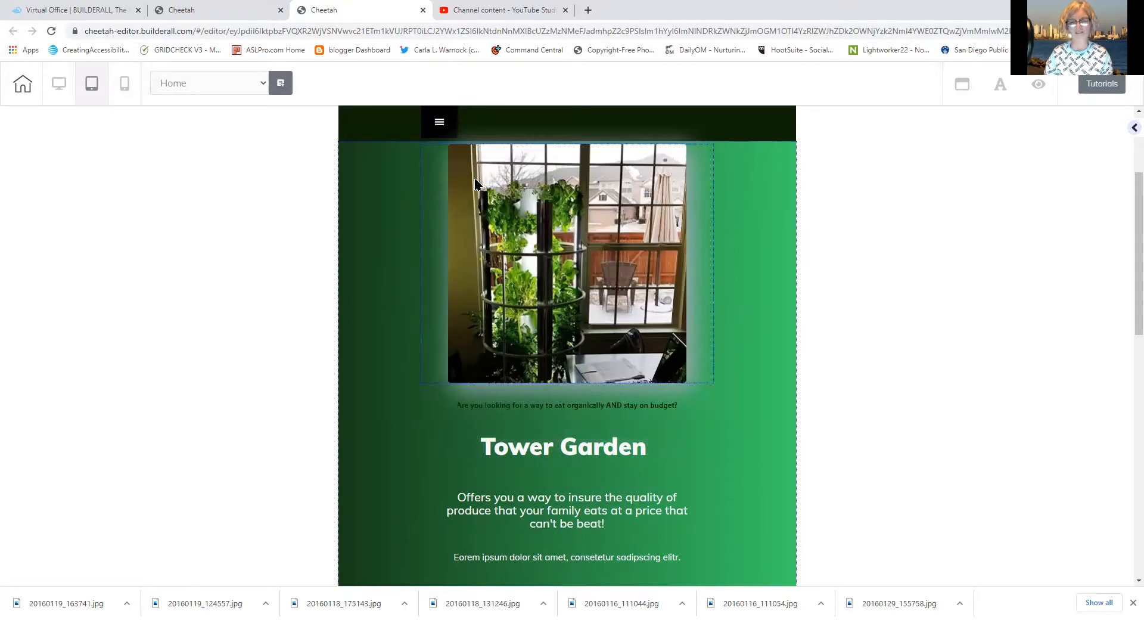
{"action": "left_click", "coordinate": [474, 178]}
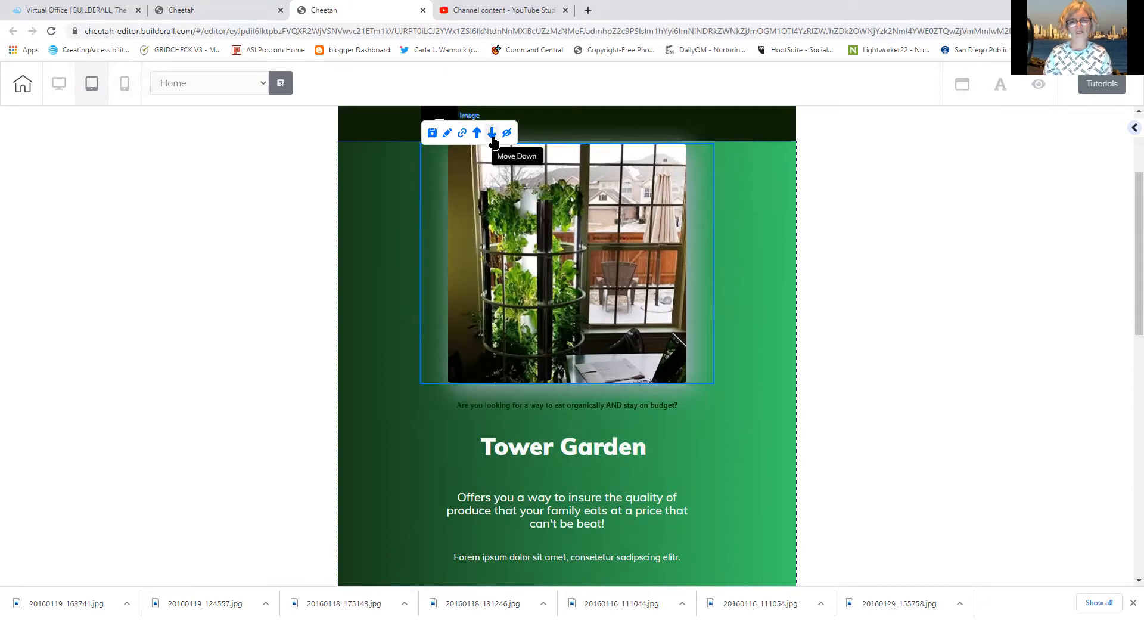
{"action": "left_click", "coordinate": [492, 136]}
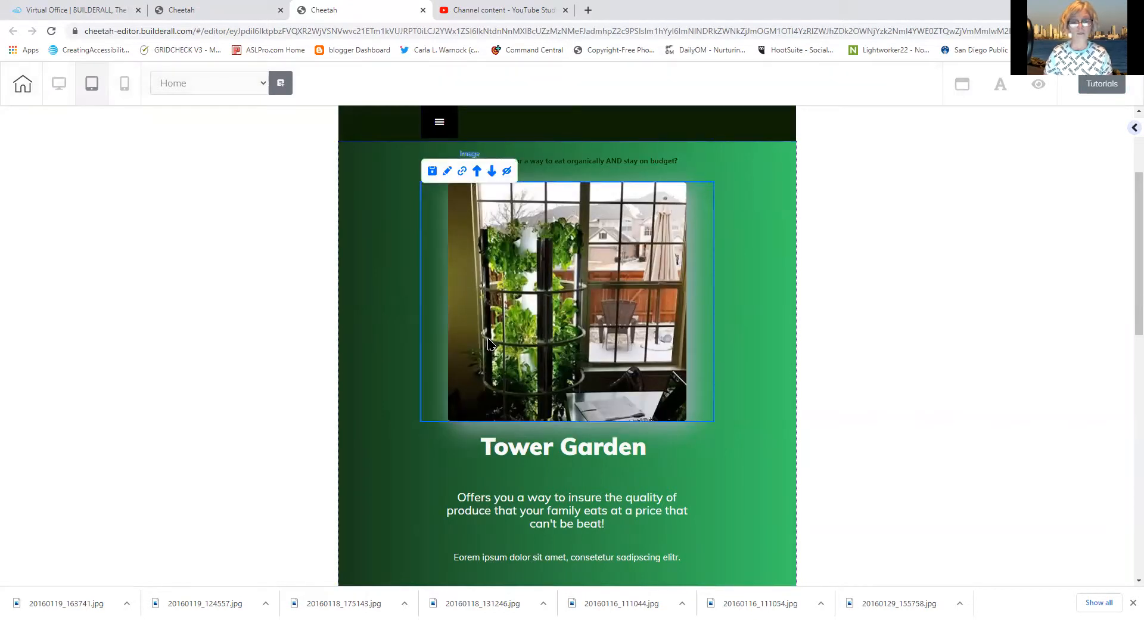
{"action": "left_click", "coordinate": [491, 173]}
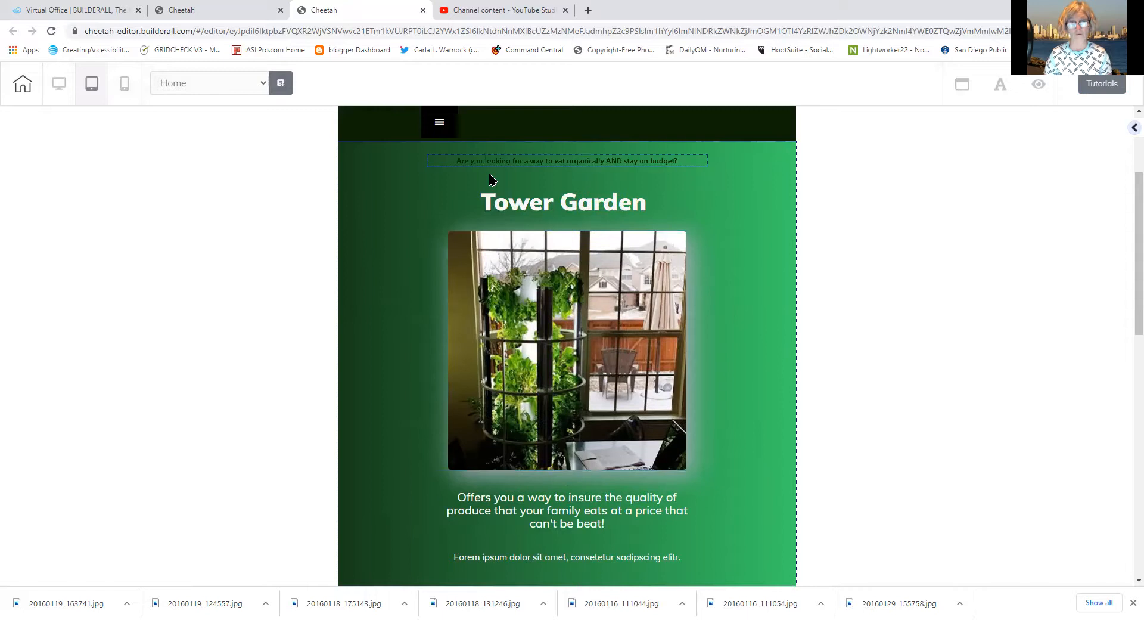
{"action": "left_click", "coordinate": [560, 506]}
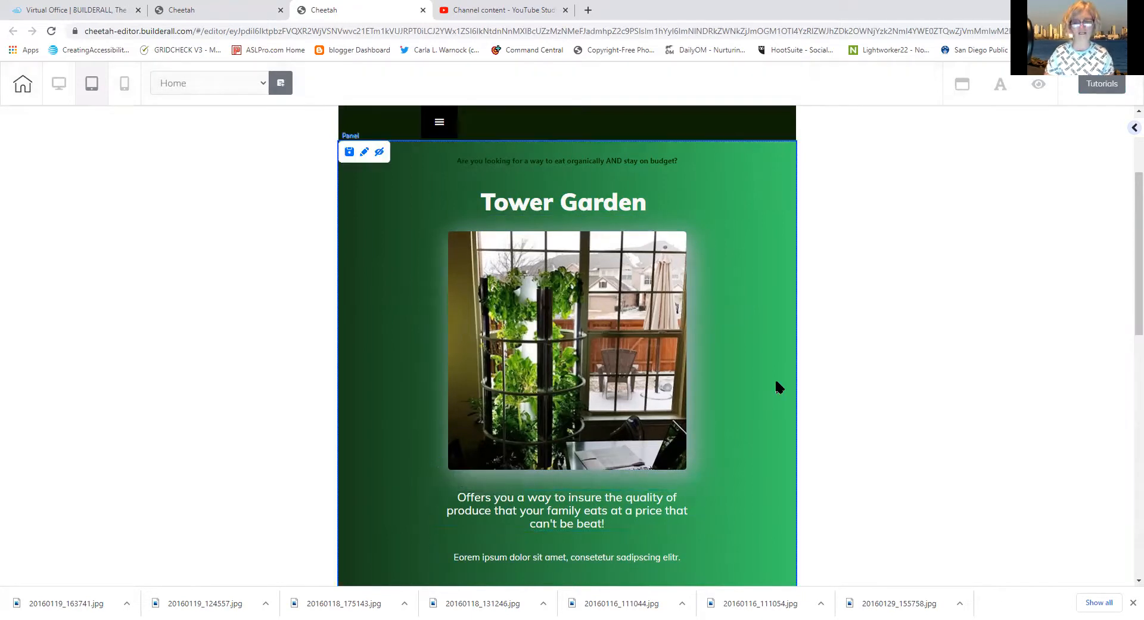
Return to the desktop layout, save the site and agree to publish it
{"action": "left_click", "coordinate": [62, 88]}
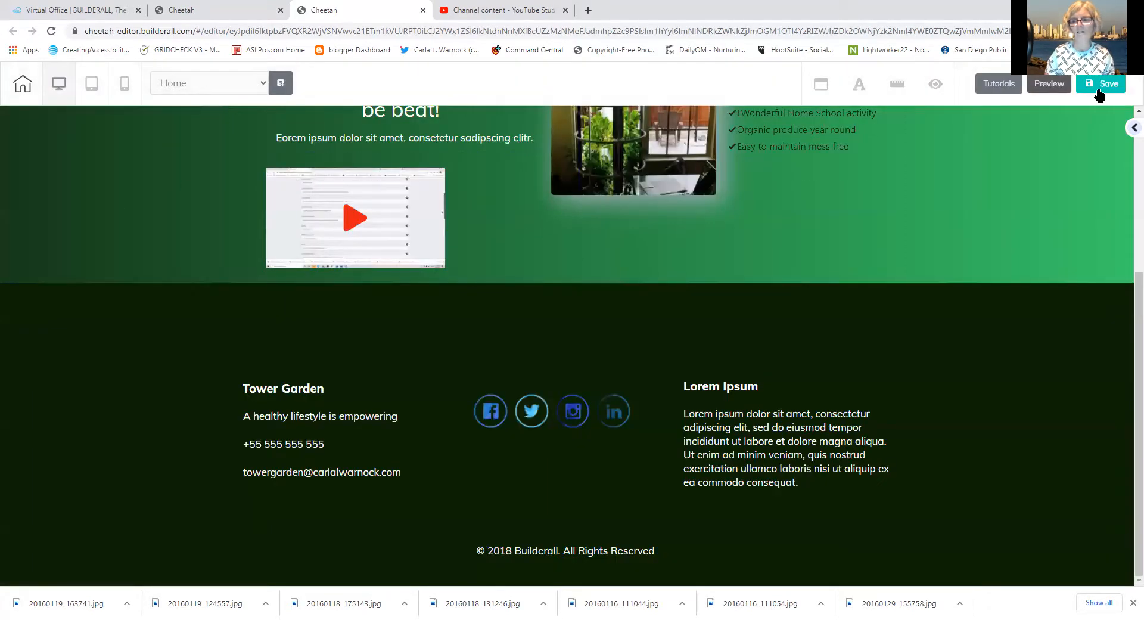
{"action": "left_click", "coordinate": [1100, 91]}
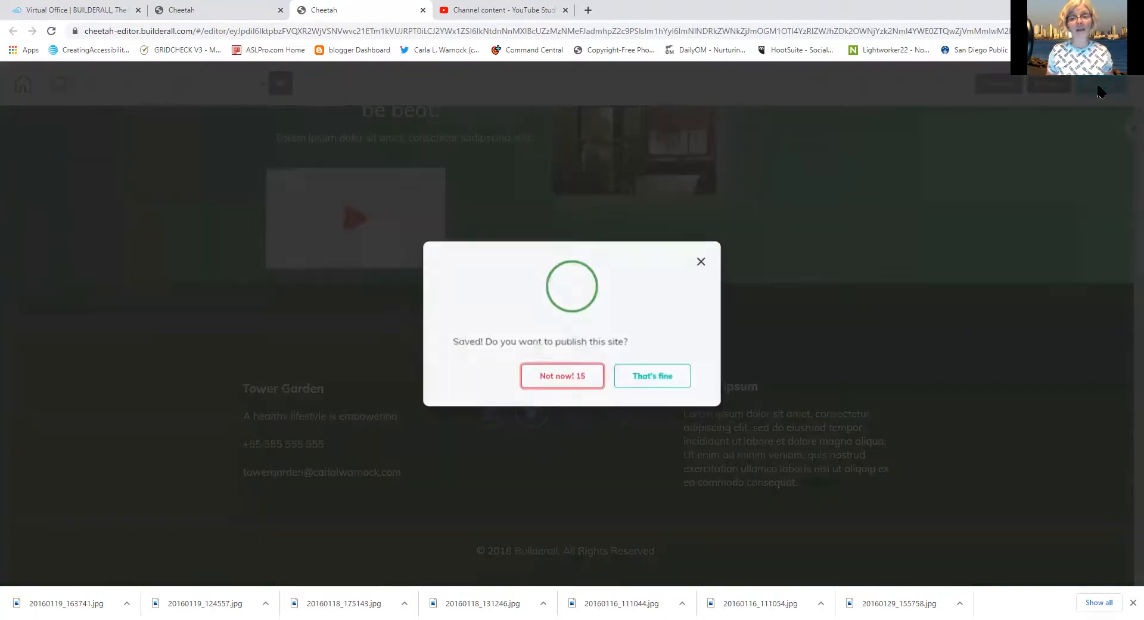
{"action": "left_click", "coordinate": [647, 376]}
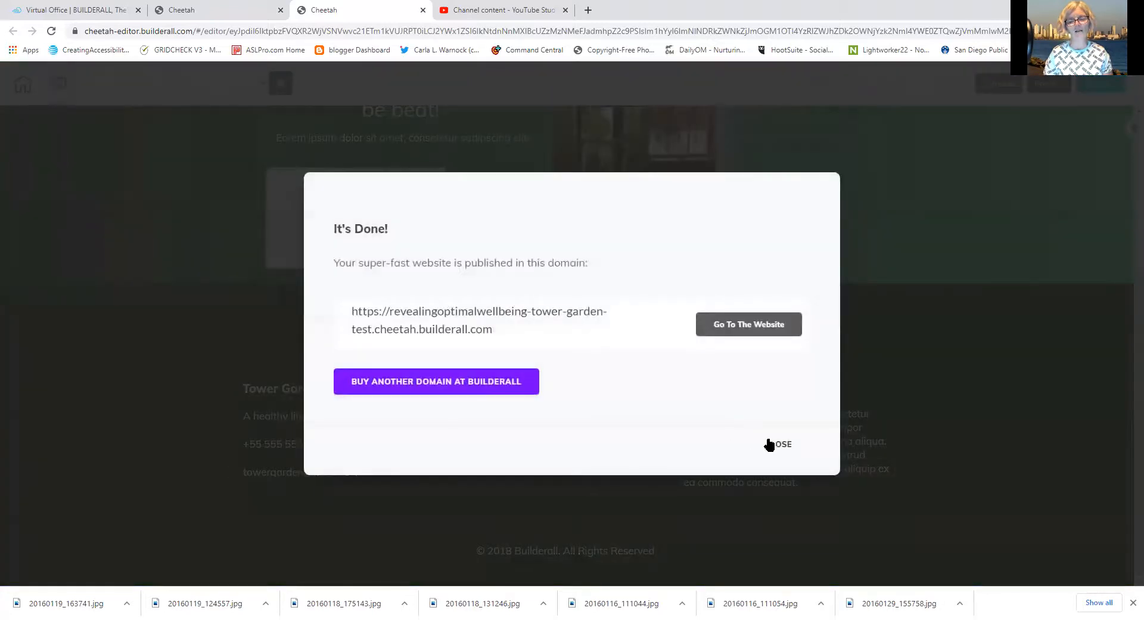
Replace the Lorem Ipsum footer heading with 'My Hope For You'
{"action": "left_click", "coordinate": [768, 443]}
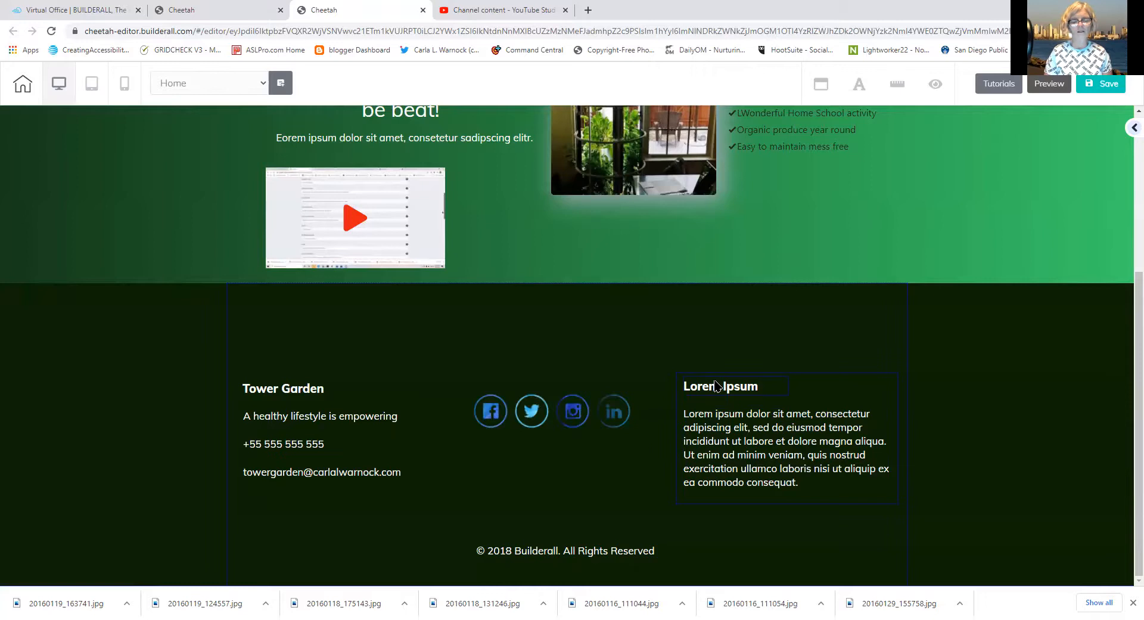
{"action": "left_click", "coordinate": [763, 390]}
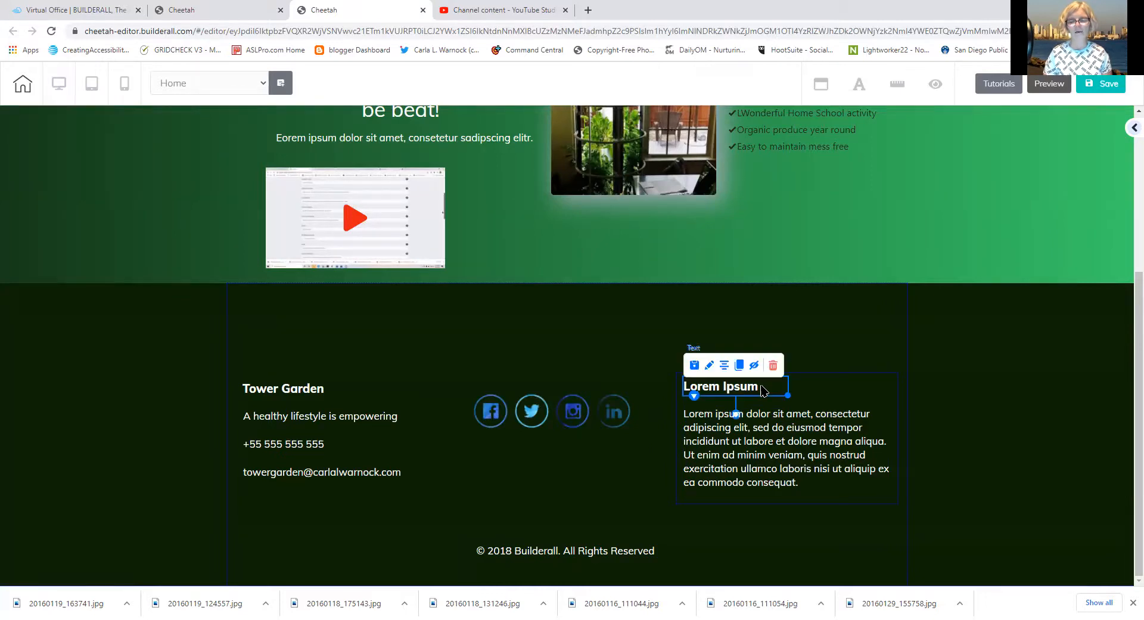
{"action": "double_click", "coordinate": [763, 389]}
{"action": "left_click_drag", "start_coordinate": [761, 386], "coordinate": [619, 396]}
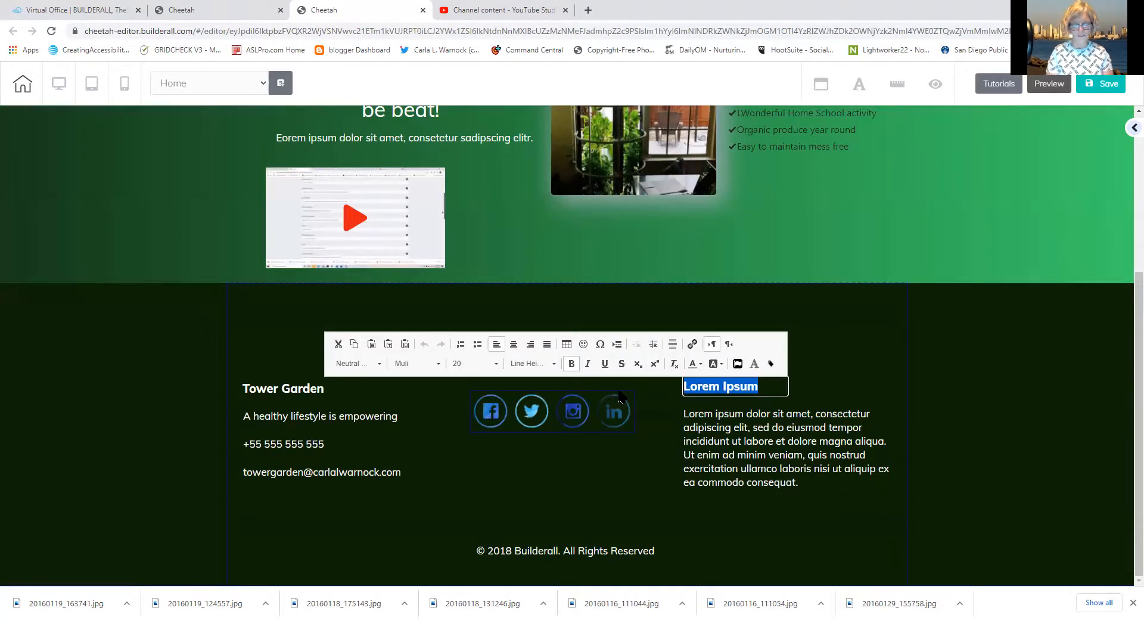
{"action": "type", "text": "M"}
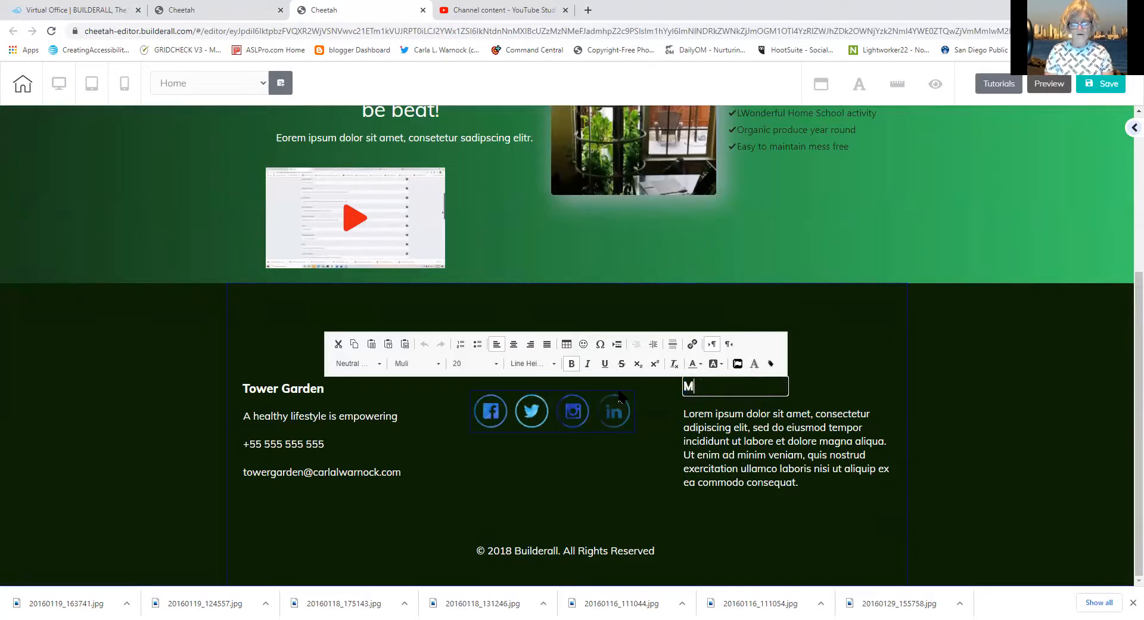
{"action": "type", "text": "y Hope "}
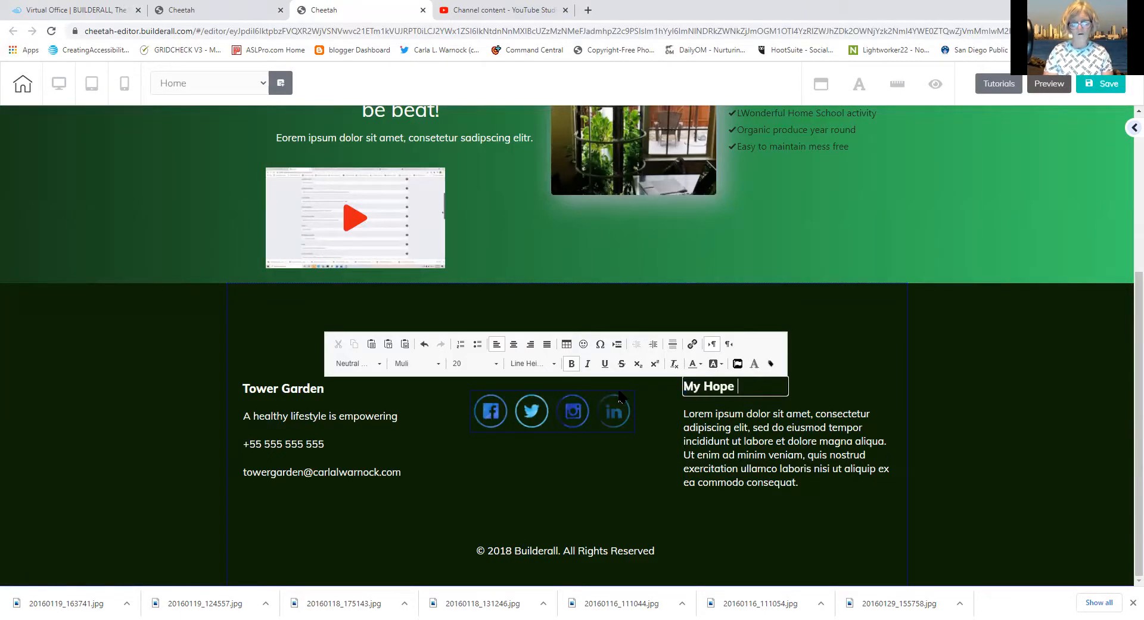
{"action": "type", "text": "For You"}
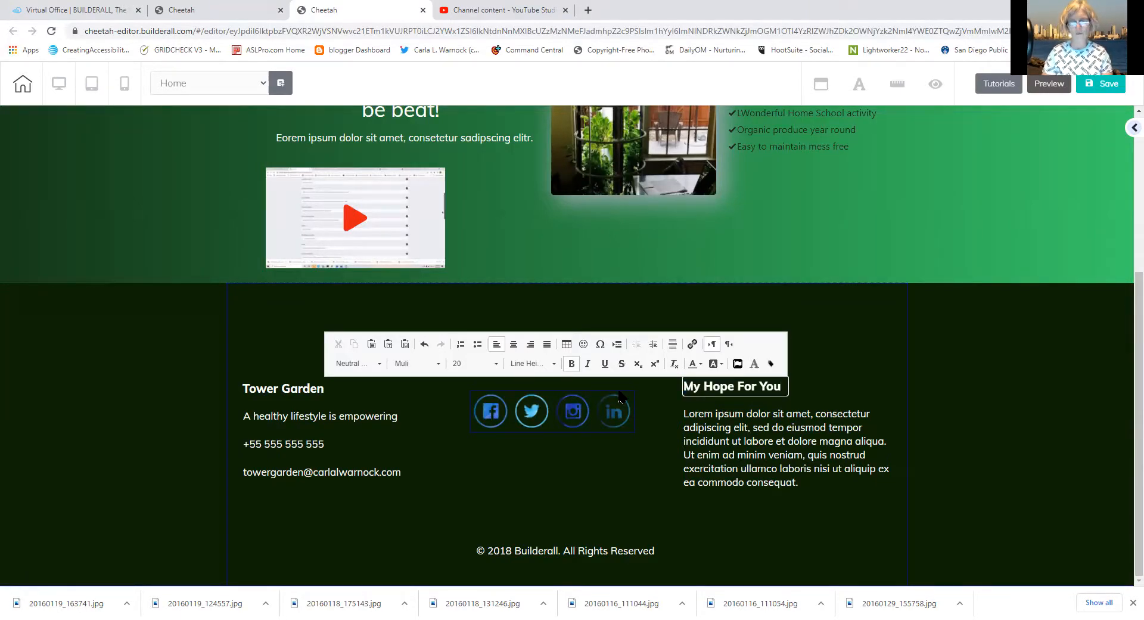
Replace the footer paragraph with 'I have found great empowerment in taking control of the food I eat…'
{"action": "double_click", "coordinate": [803, 486]}
{"action": "key", "text": "ctrl+a"}
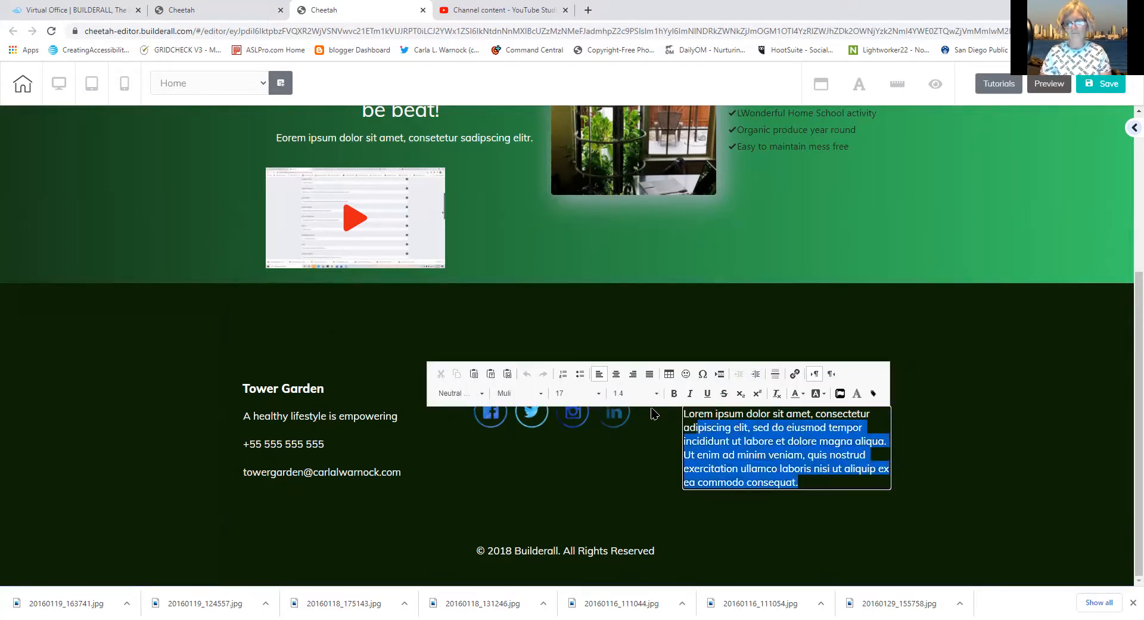
{"action": "type", "text": "I have found great emp"}
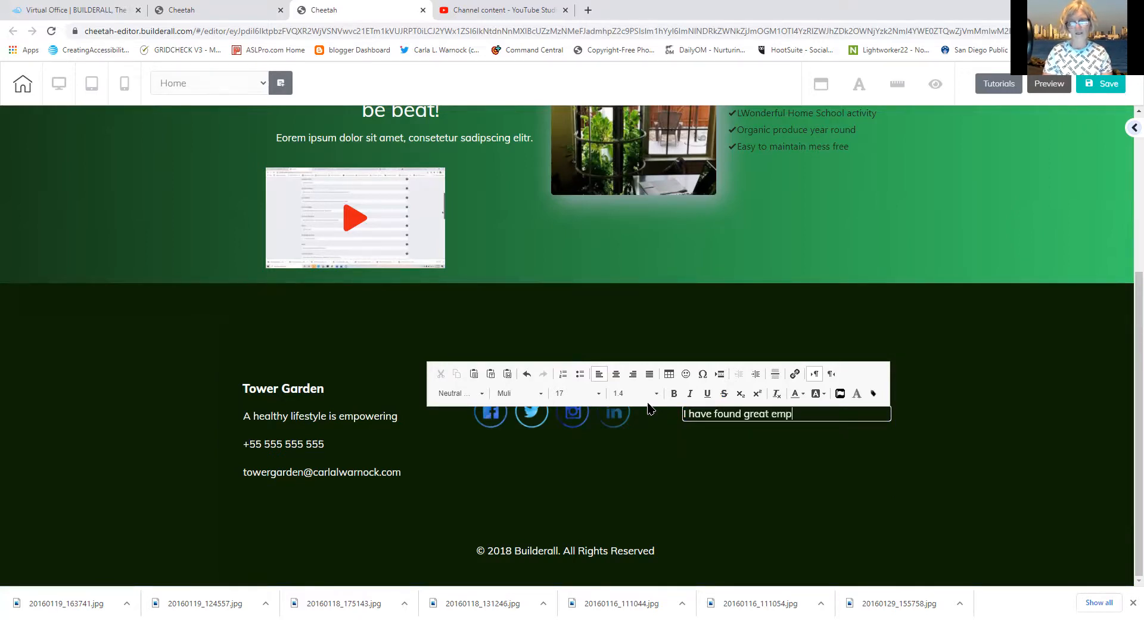
{"action": "type", "text": "owerment in "}
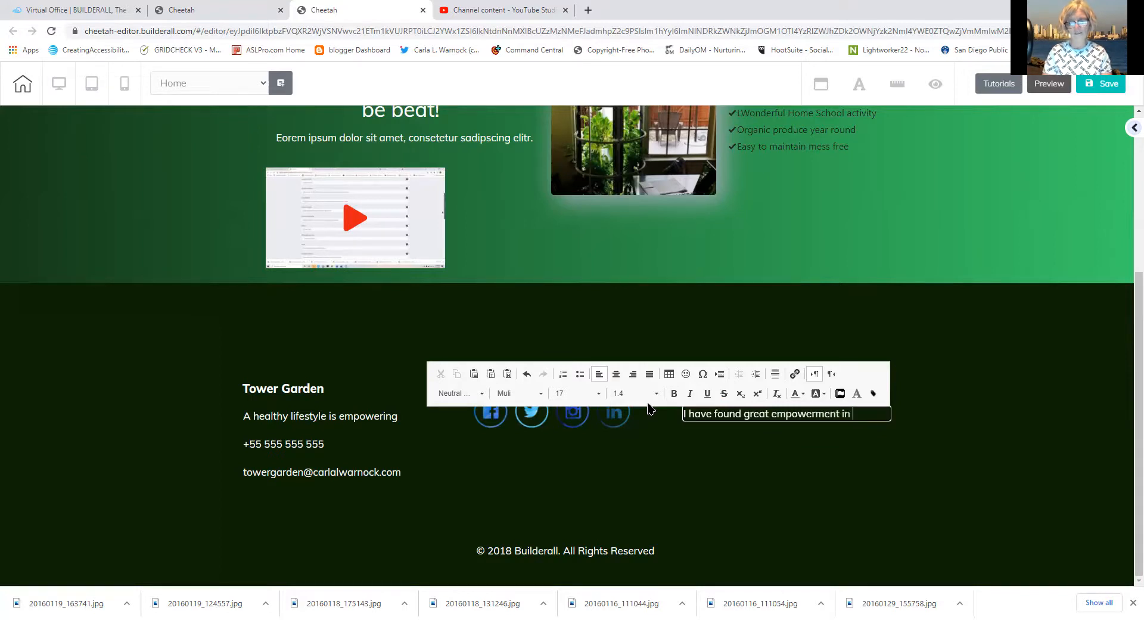
{"action": "type", "text": "taking contro"}
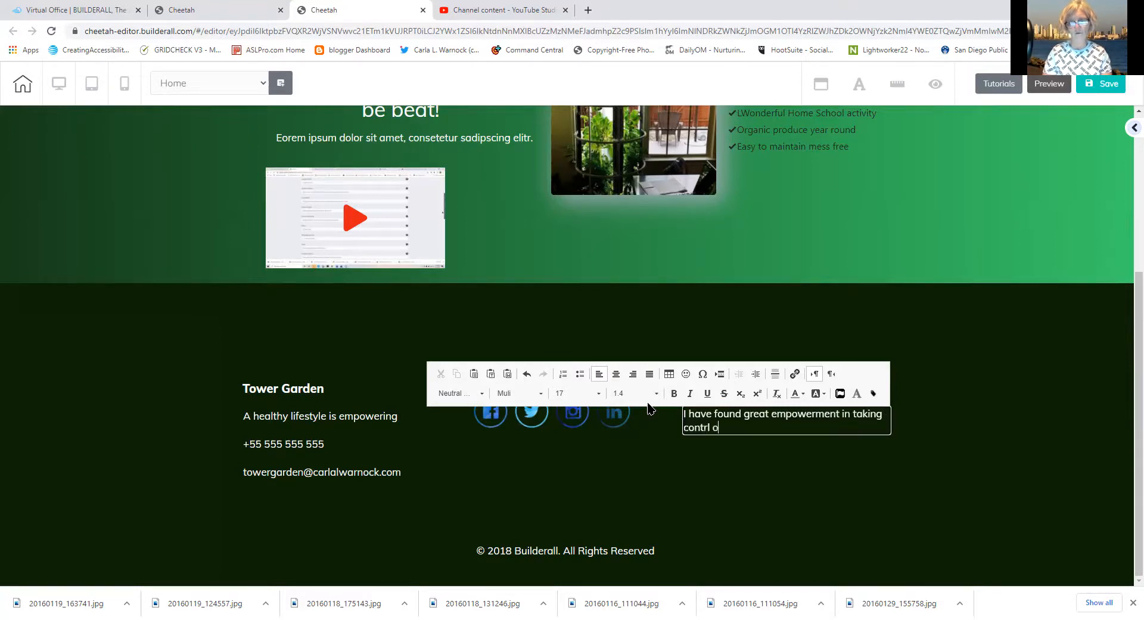
{"action": "type", "text": "l of the food I d"}
{"action": "key", "text": "BackSpace"}
{"action": "type", "text": "eat by"}
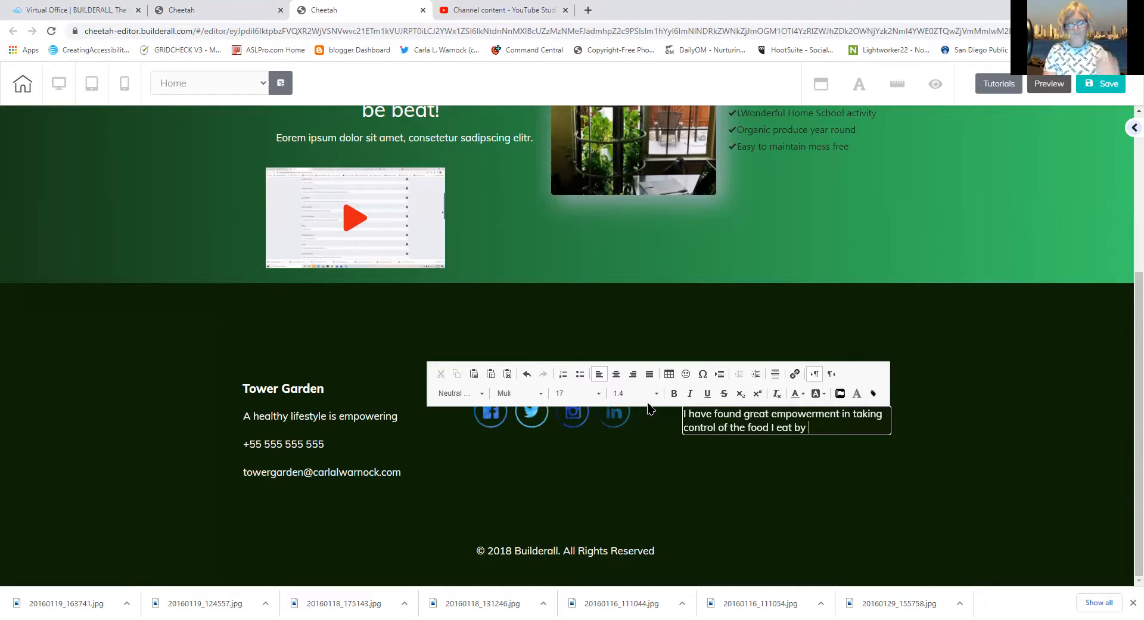
{"action": "type", "text": " growing"}
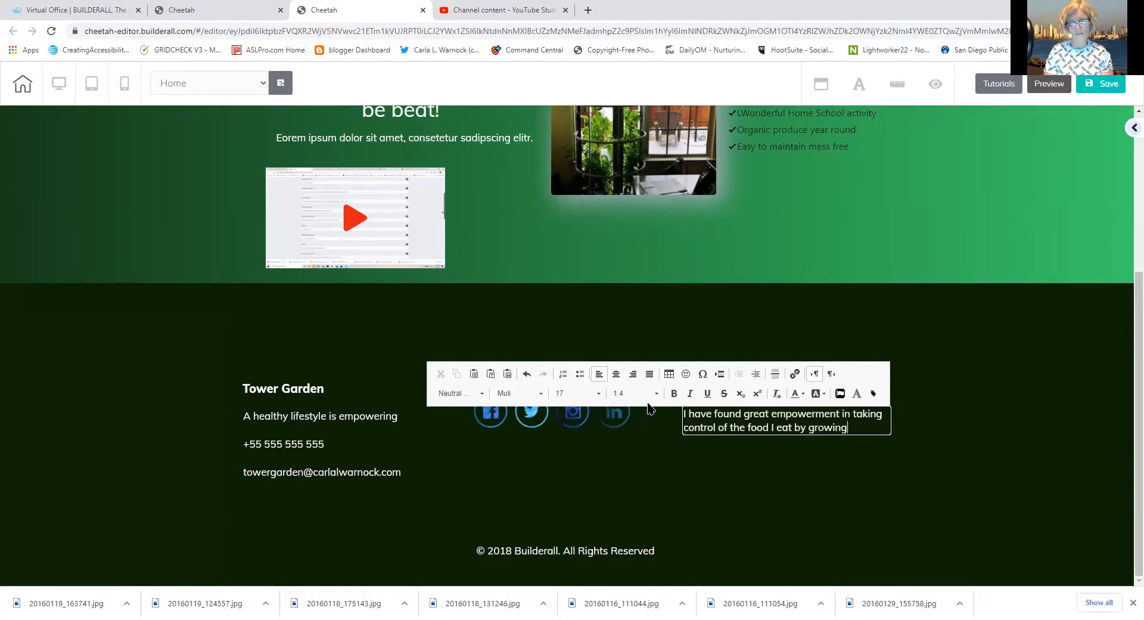
{"action": "type", "text": " with Tower G"}
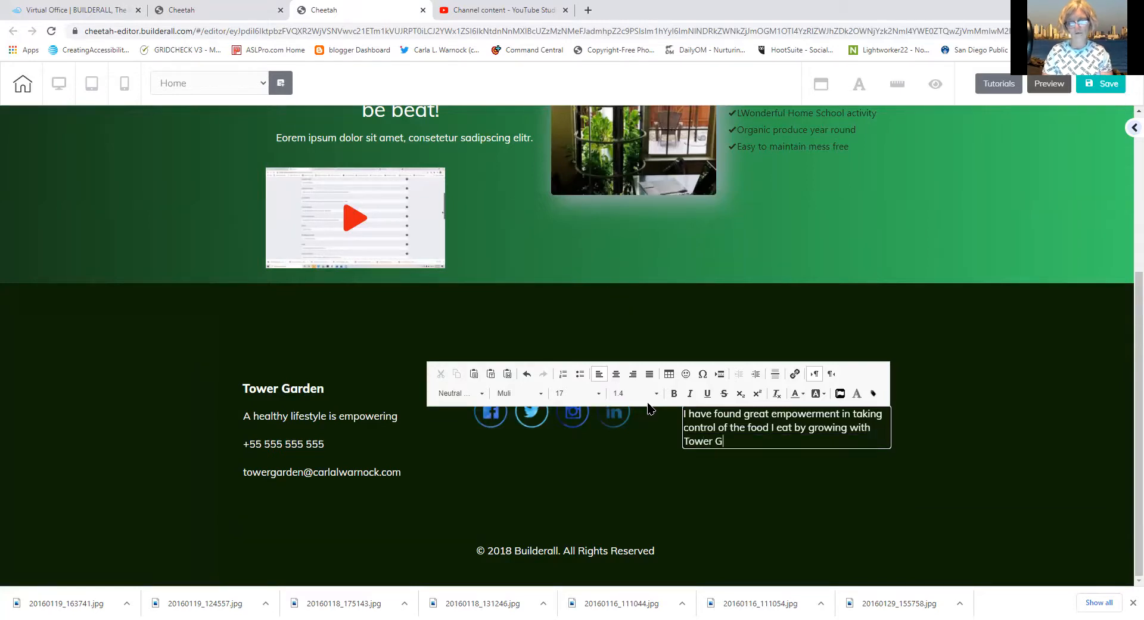
{"action": "type", "text": "arden. I hope you"}
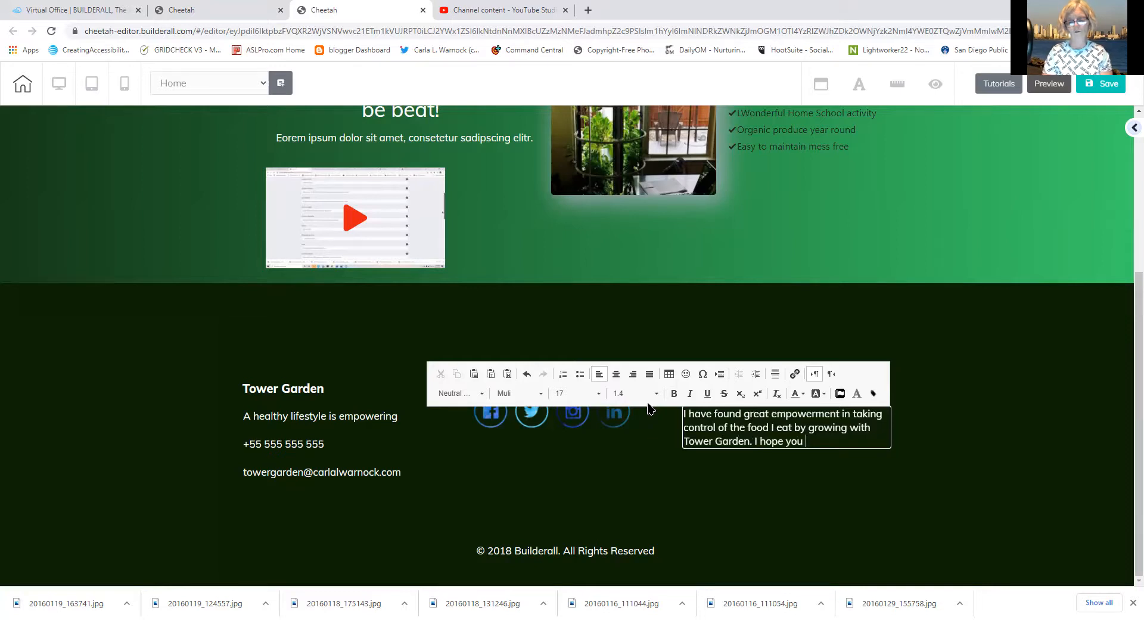
{"action": "type", "text": " have the same e"}
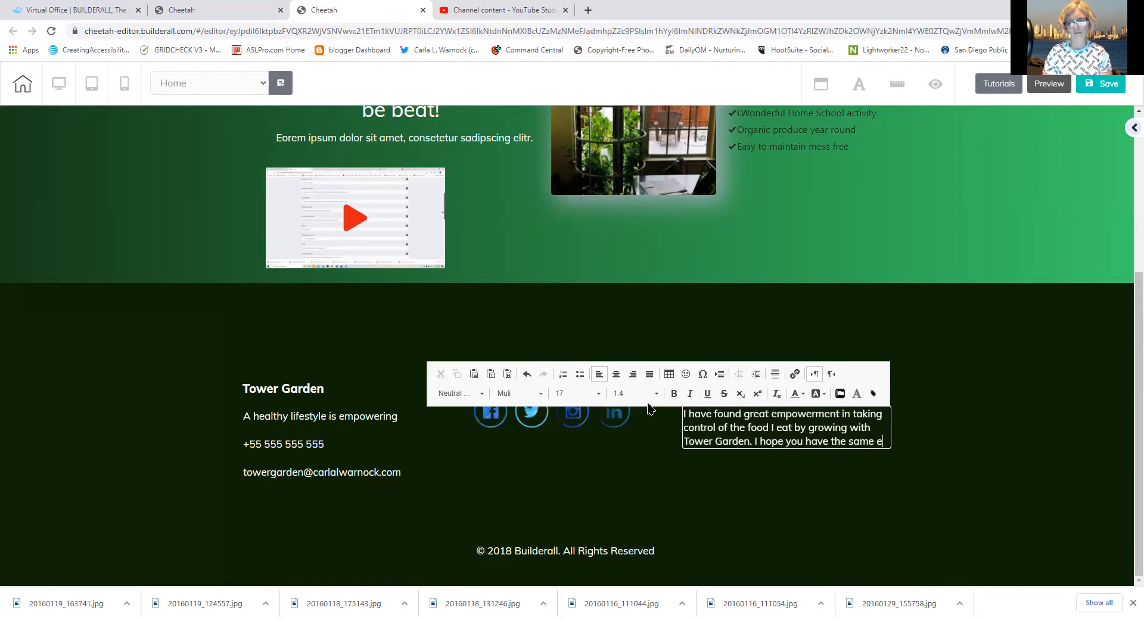
{"action": "type", "text": "xperience"}
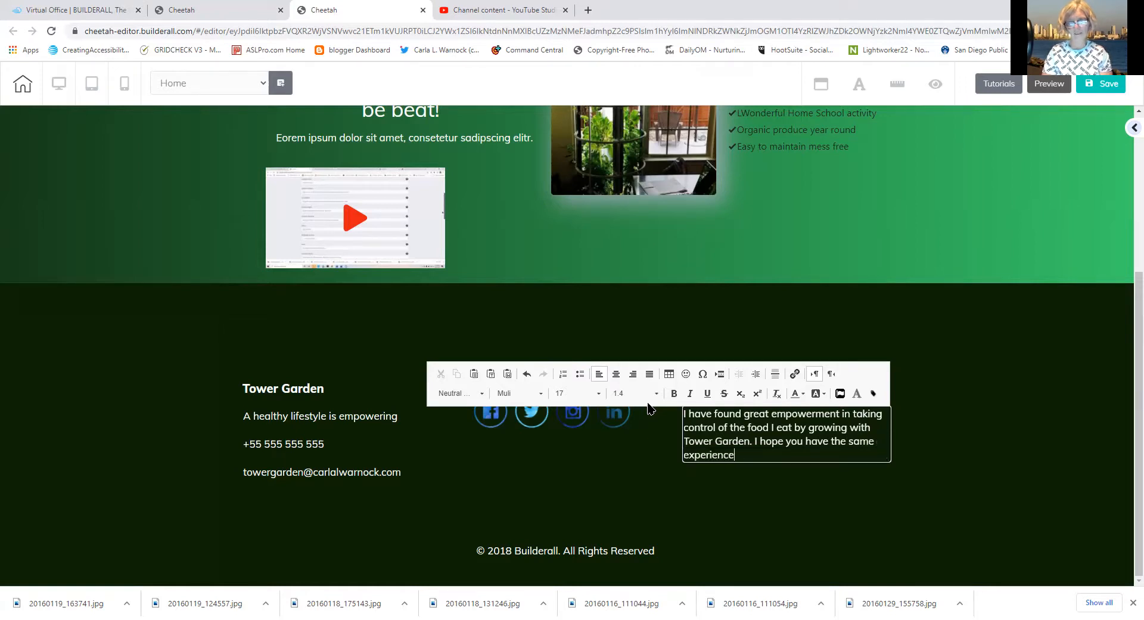
{"action": "type", "text": ". If  you want to shar"}
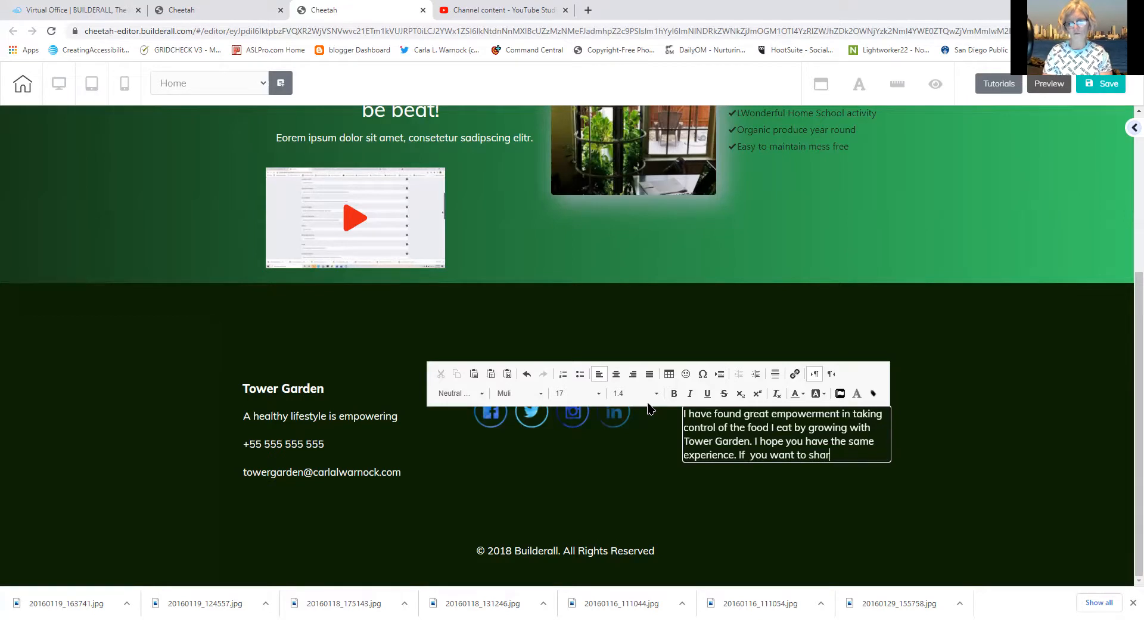
{"action": "type", "text": "e your testi"}
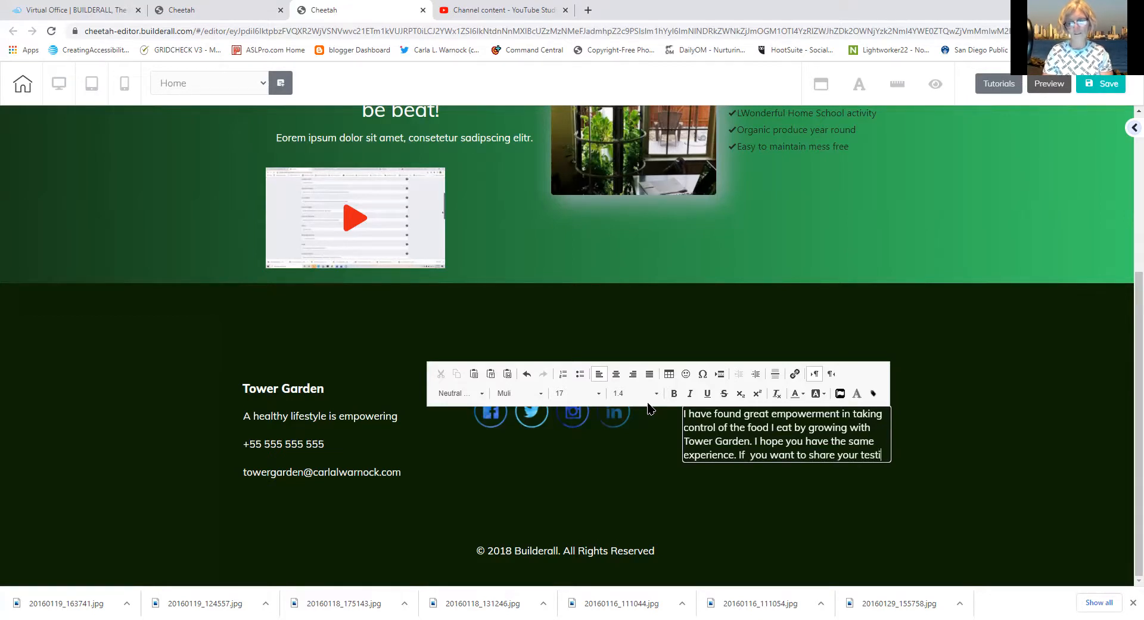
{"action": "type", "text": "mon"}
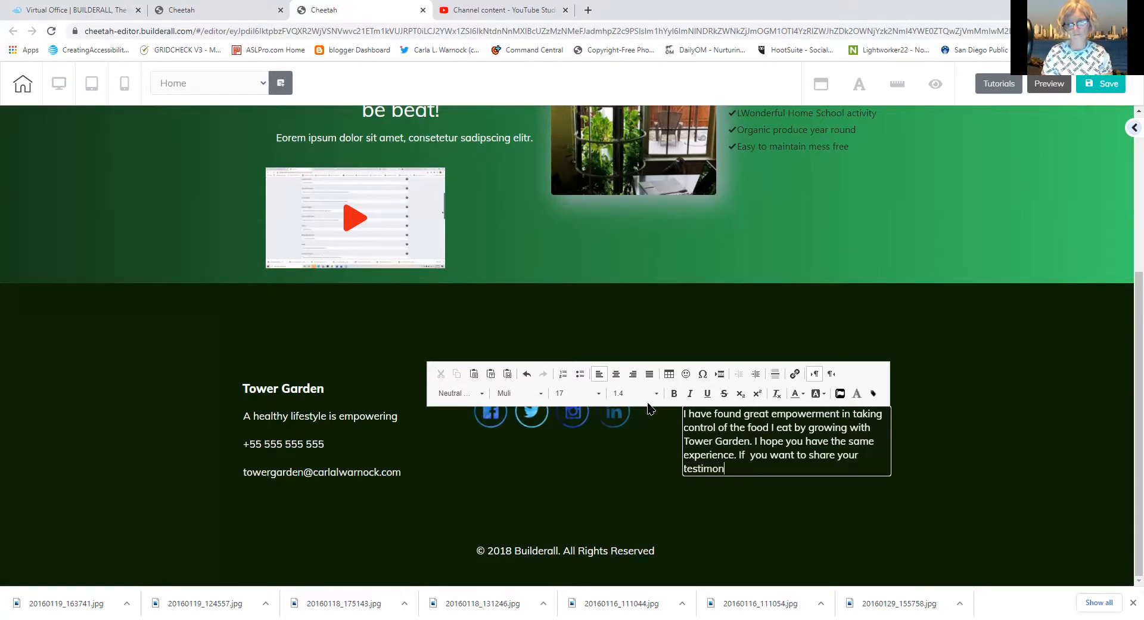
{"action": "type", "text": "ial m"}
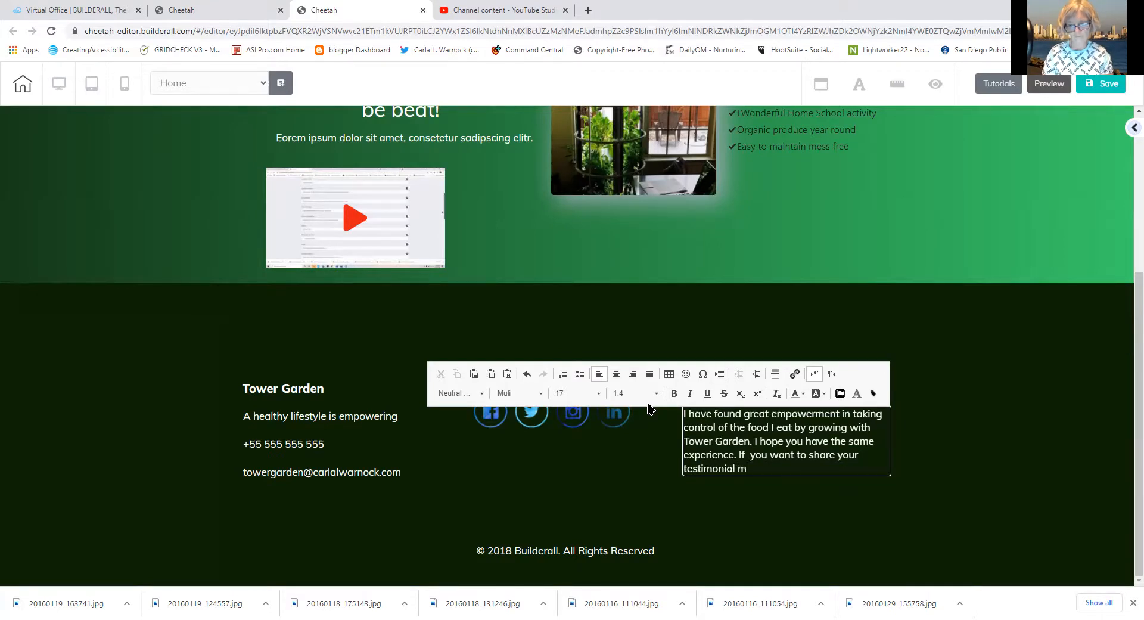
Finish the paragraph by asking readers to please email the Tower Garden contact address
{"action": "key", "text": "BackSpace"}
{"action": "type", "text": "pleae m"}
{"action": "key", "text": "BackSpace"}
{"action": "key", "text": "BackSpace"}
{"action": "key", "text": "BackSpace"}
{"action": "type", "text": "se emi"}
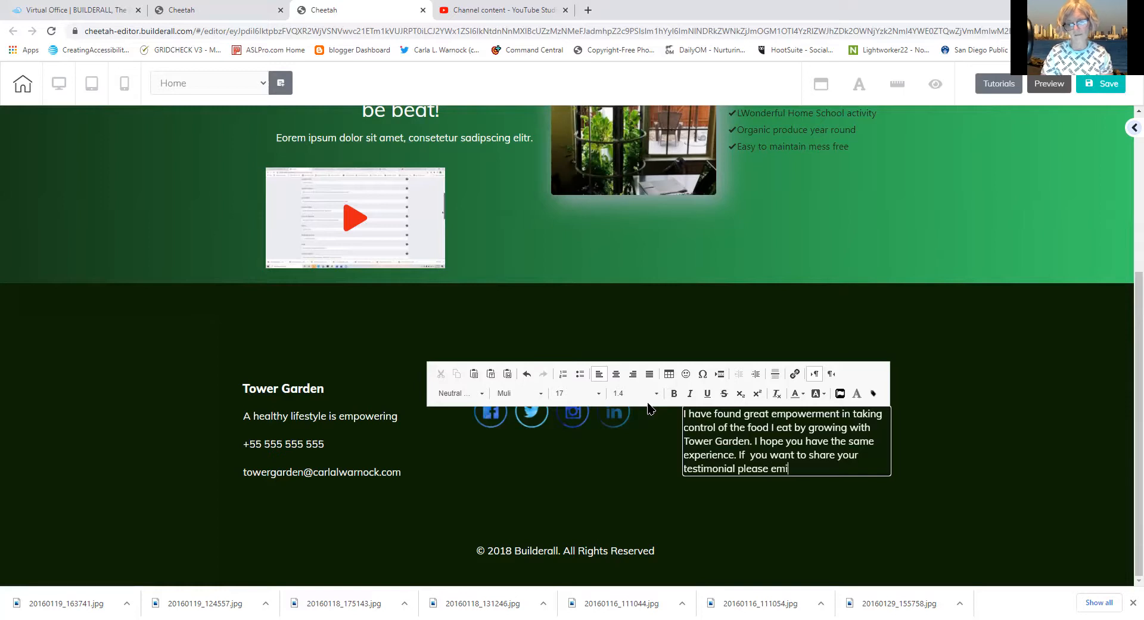
{"action": "key", "text": "BackSpace"}
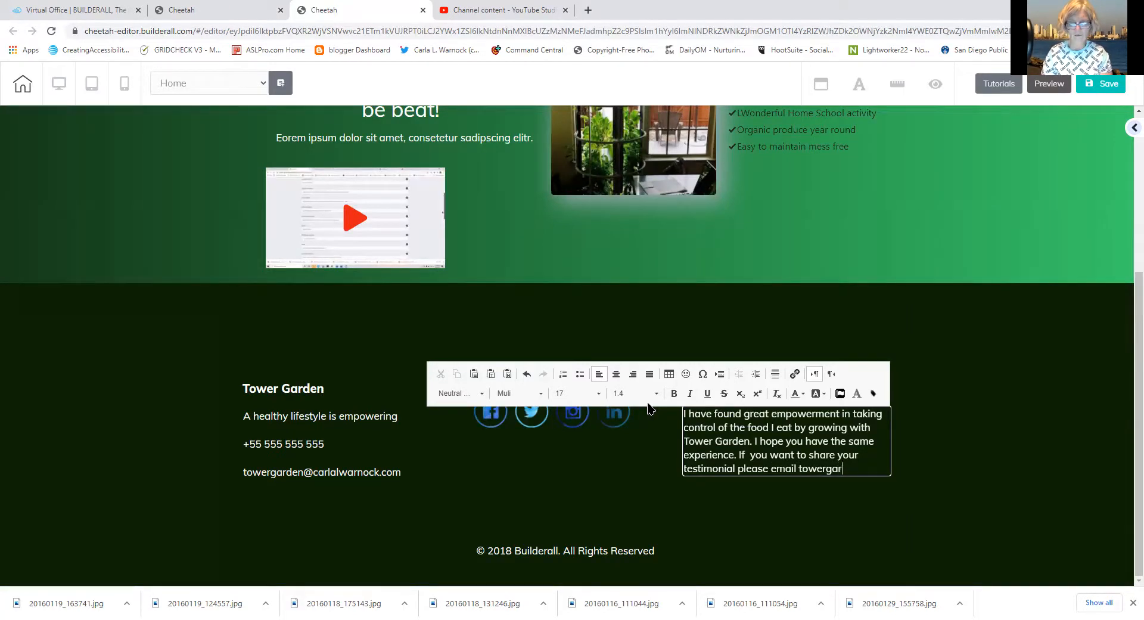
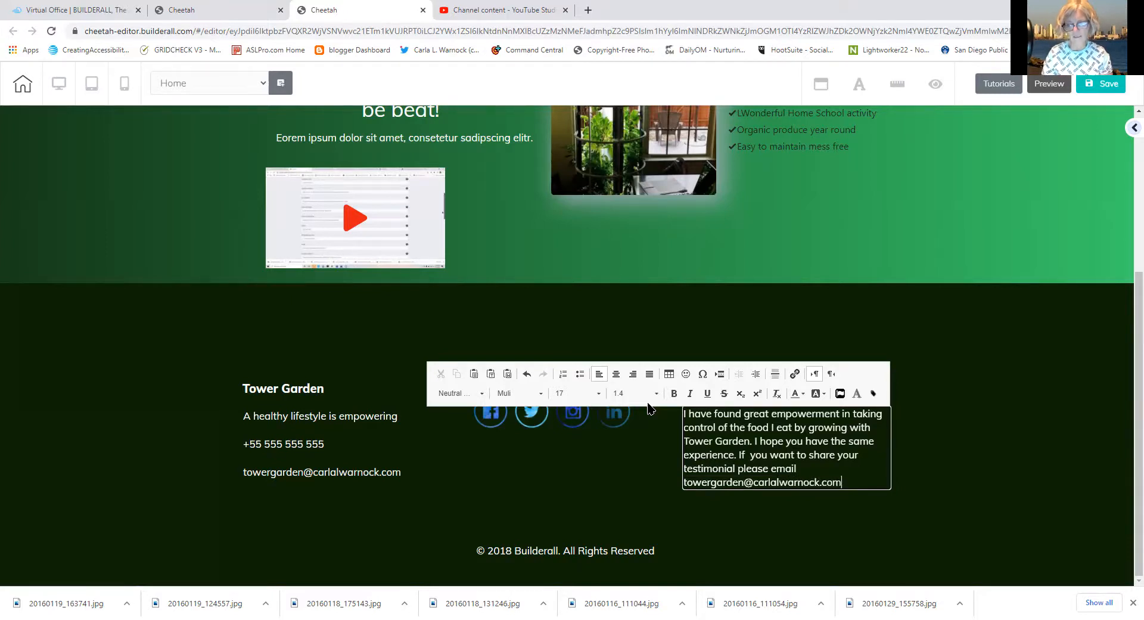
Change the footer copyright to read © 2020 Revealing Optimal Wellbeing
{"action": "left_click", "coordinate": [548, 547]}
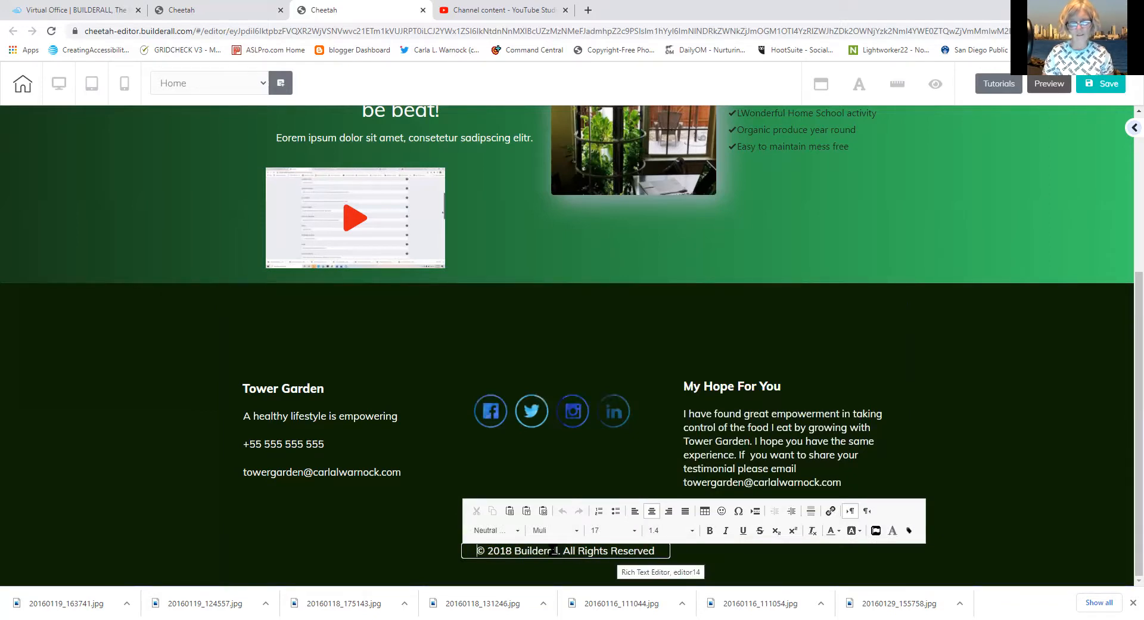
{"action": "left_click_drag", "start_coordinate": [554, 550], "coordinate": [501, 554]}
{"action": "type", "text": "2021"}
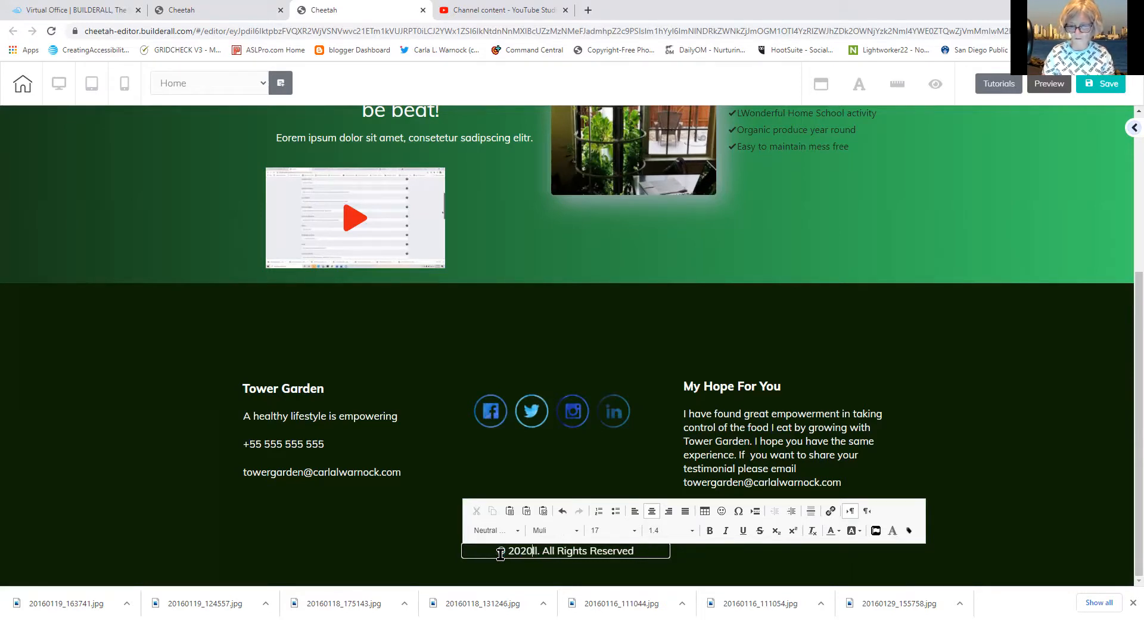
{"action": "type", "text": " Reveal"}
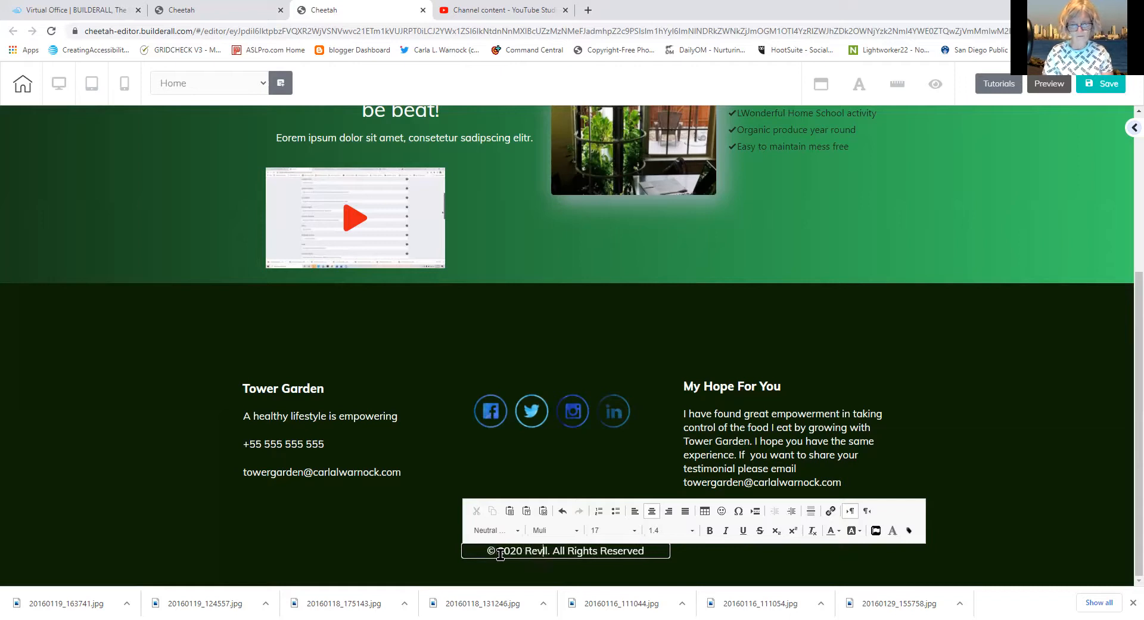
{"action": "type", "text": "ing Optimal Well"}
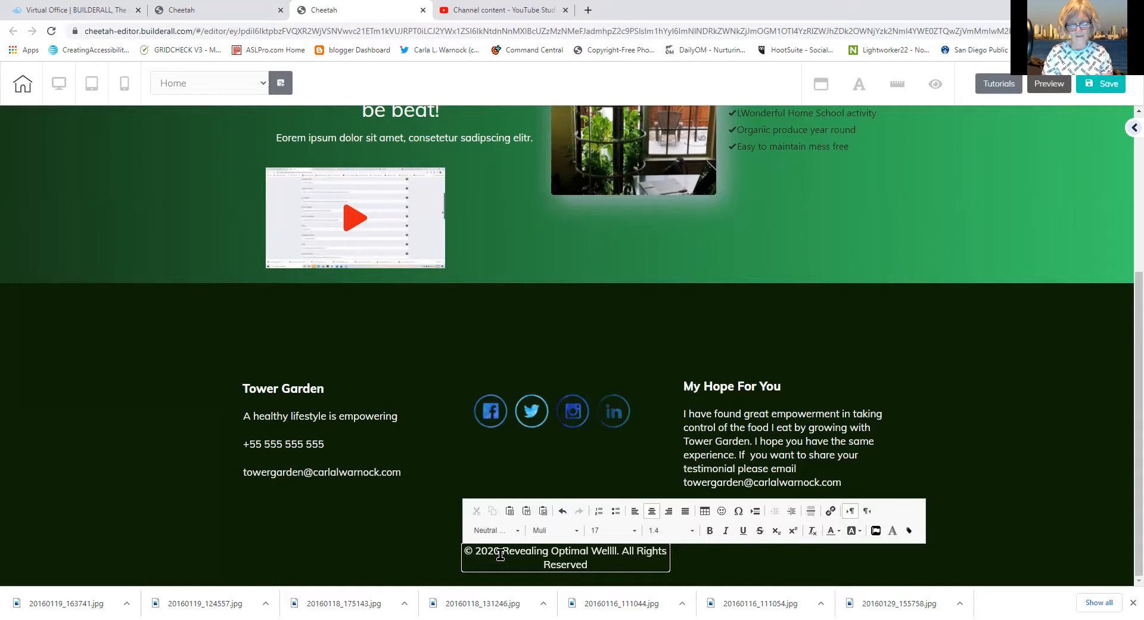
{"action": "type", "text": "being"}
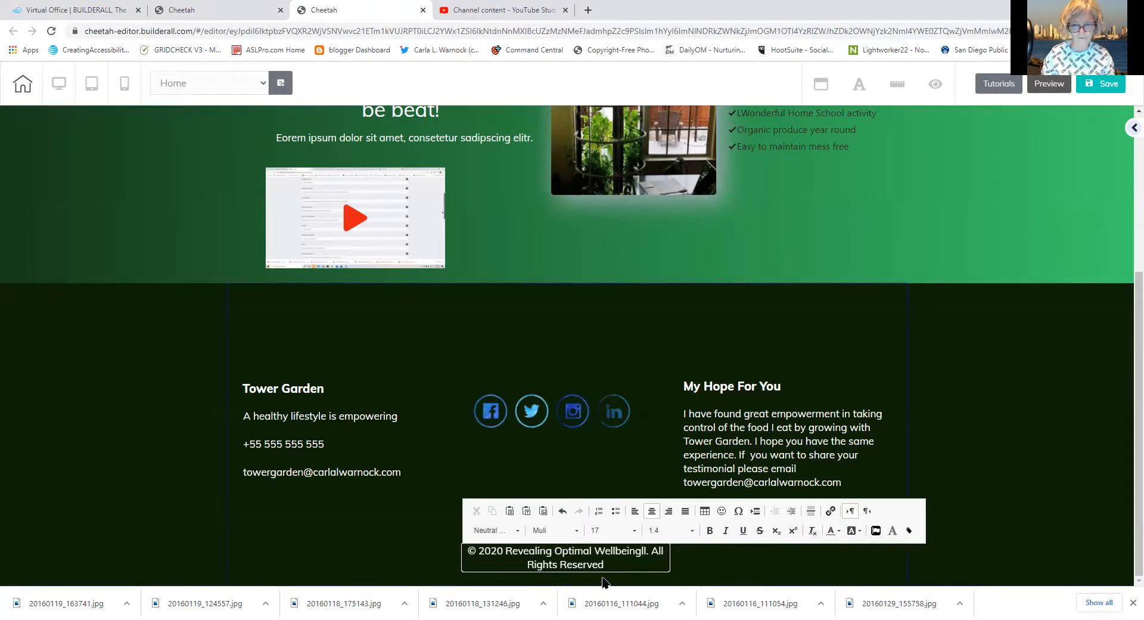
{"action": "left_click", "coordinate": [704, 580]}
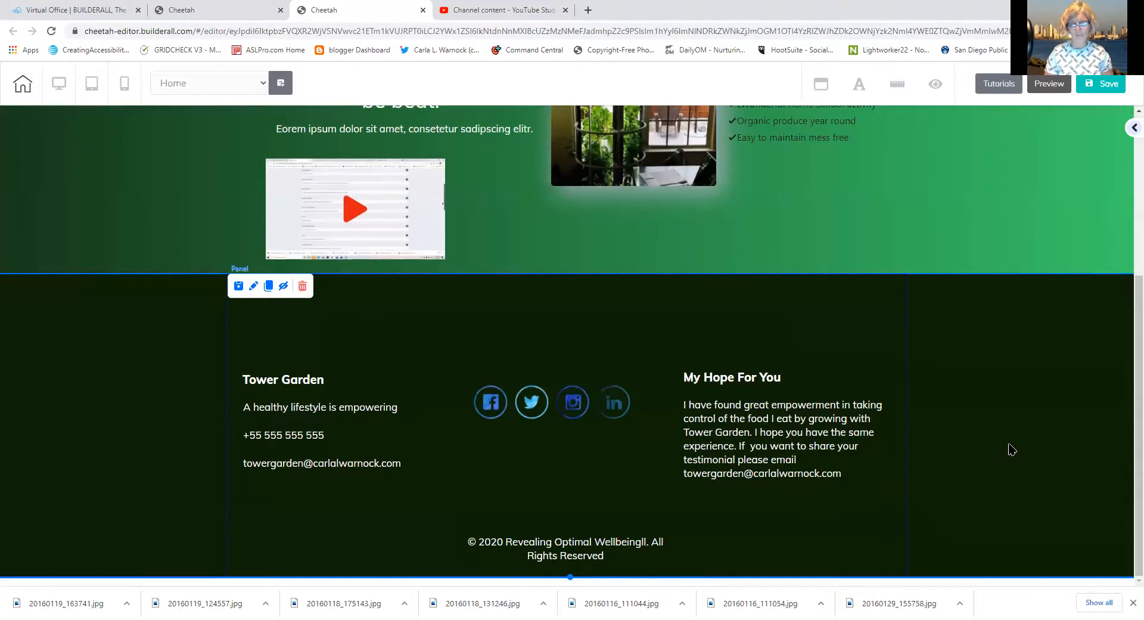
Centre the footer social media icons
{"action": "left_click", "coordinate": [597, 545]}
{"action": "left_click", "coordinate": [598, 545]}
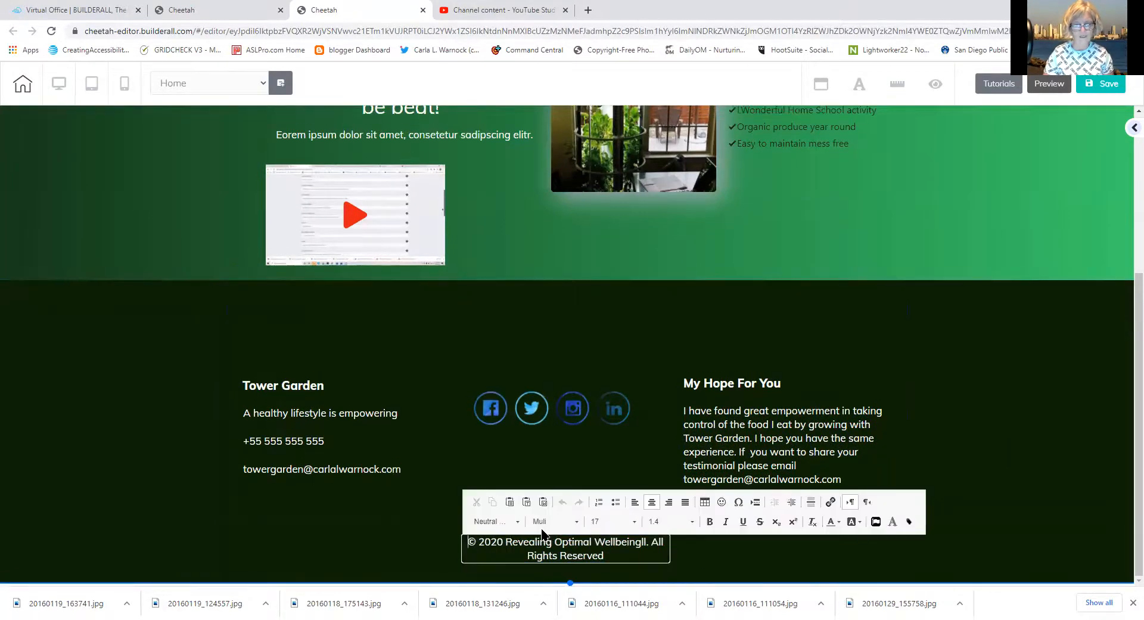
{"action": "left_click", "coordinate": [377, 557]}
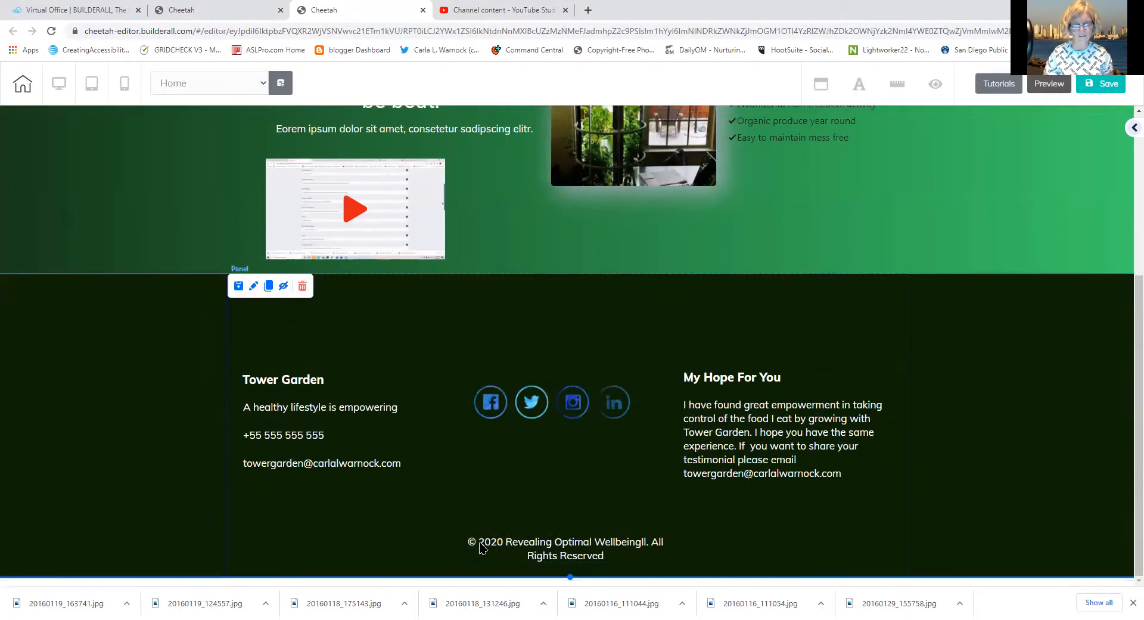
{"action": "left_click", "coordinate": [504, 543]}
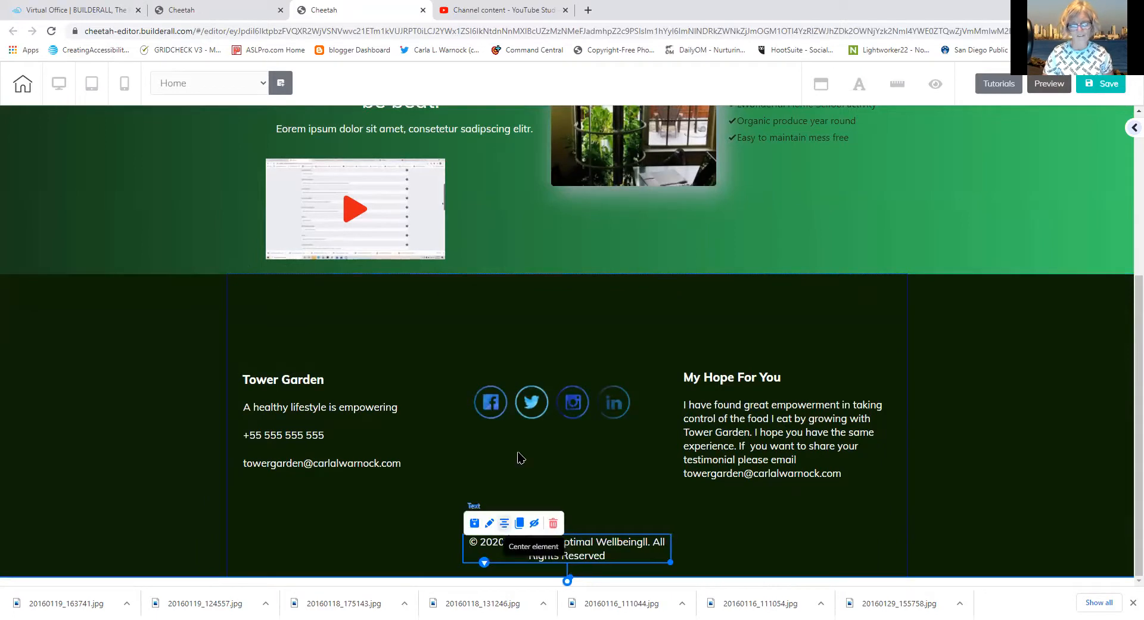
{"action": "left_click", "coordinate": [513, 411]}
{"action": "left_click", "coordinate": [510, 370]}
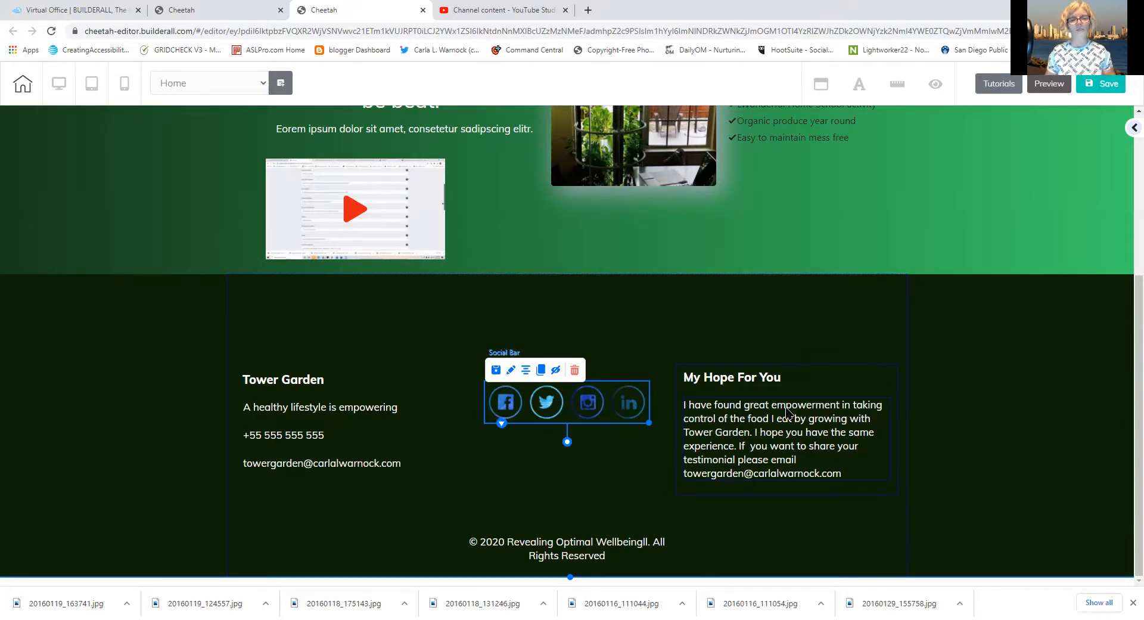
Delete the Lorem ipsum text block above the video
{"action": "left_click", "coordinate": [501, 130]}
{"action": "left_click", "coordinate": [347, 137]}
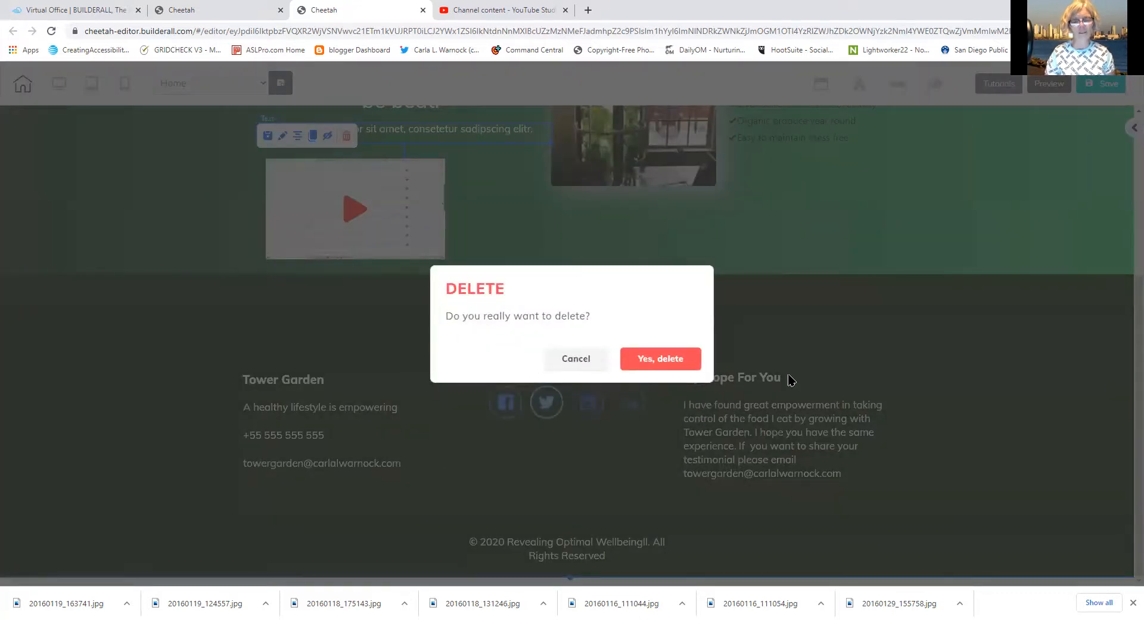
{"action": "left_click", "coordinate": [680, 358]}
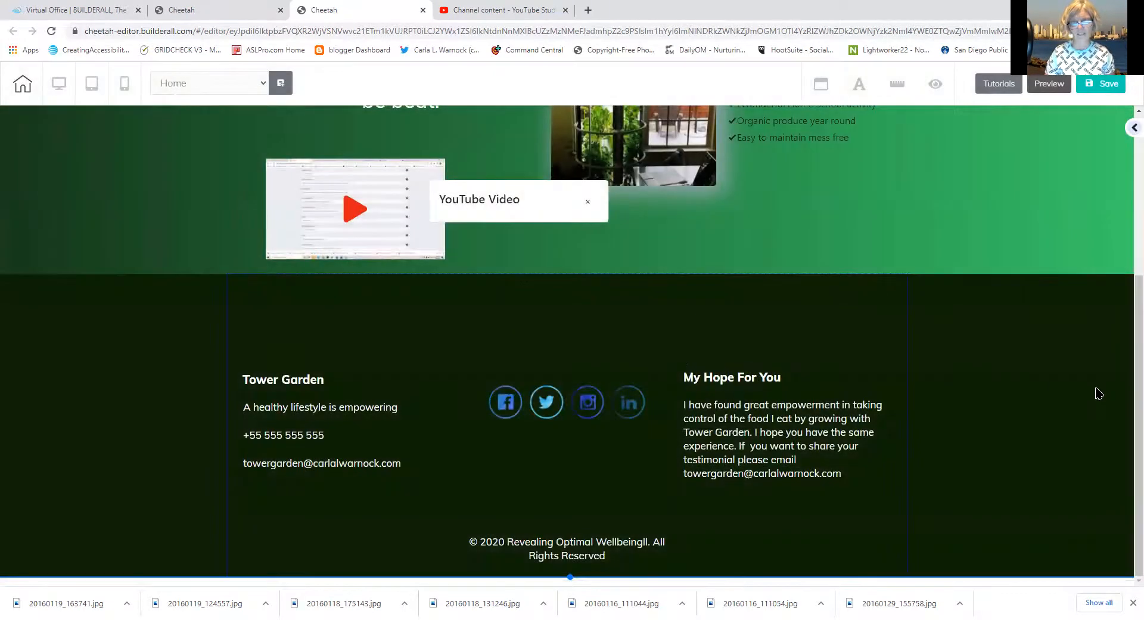
{"action": "left_click_drag", "start_coordinate": [1126, 377], "coordinate": [1102, 386]}
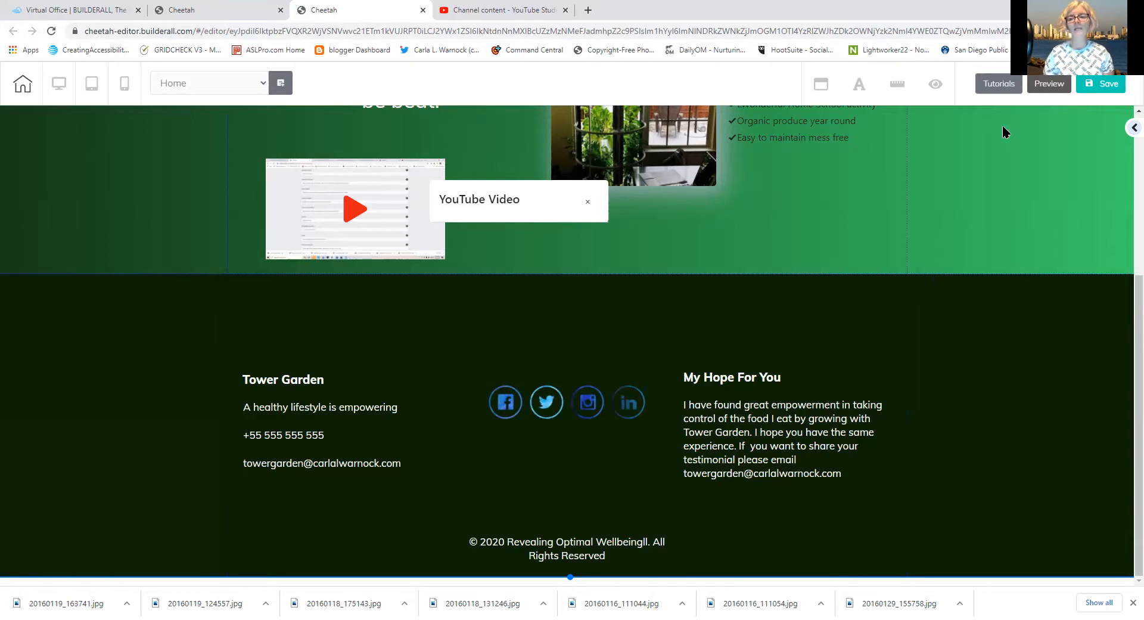
Turn on the rulers and add a horizontal guide in the footer and a vertical guide
{"action": "left_click", "coordinate": [888, 91]}
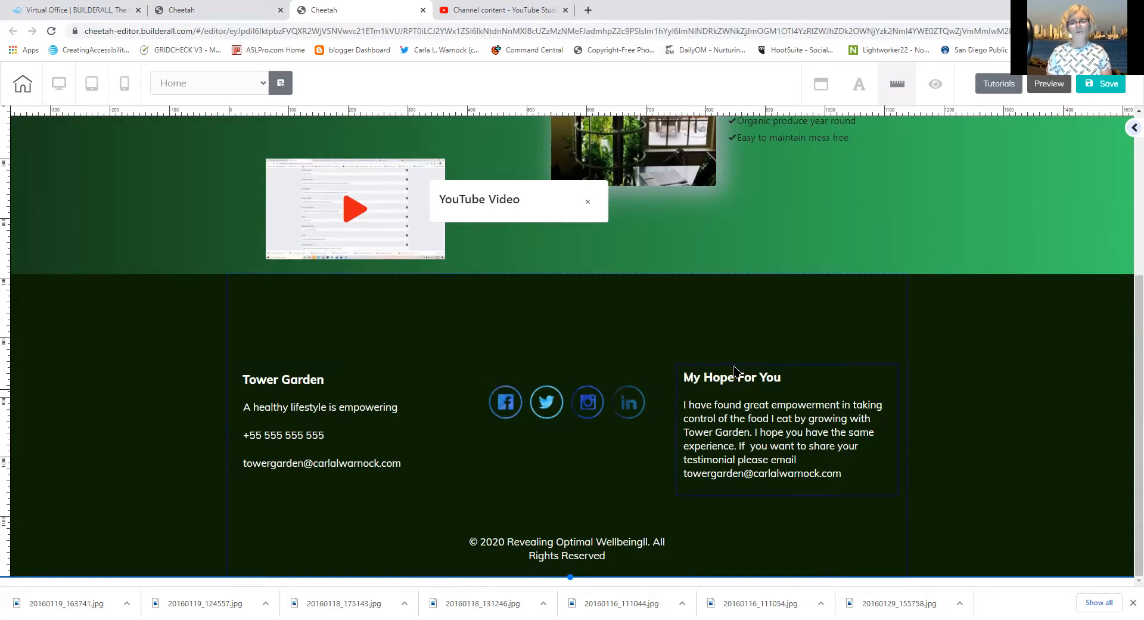
{"action": "left_click", "coordinate": [6, 362]}
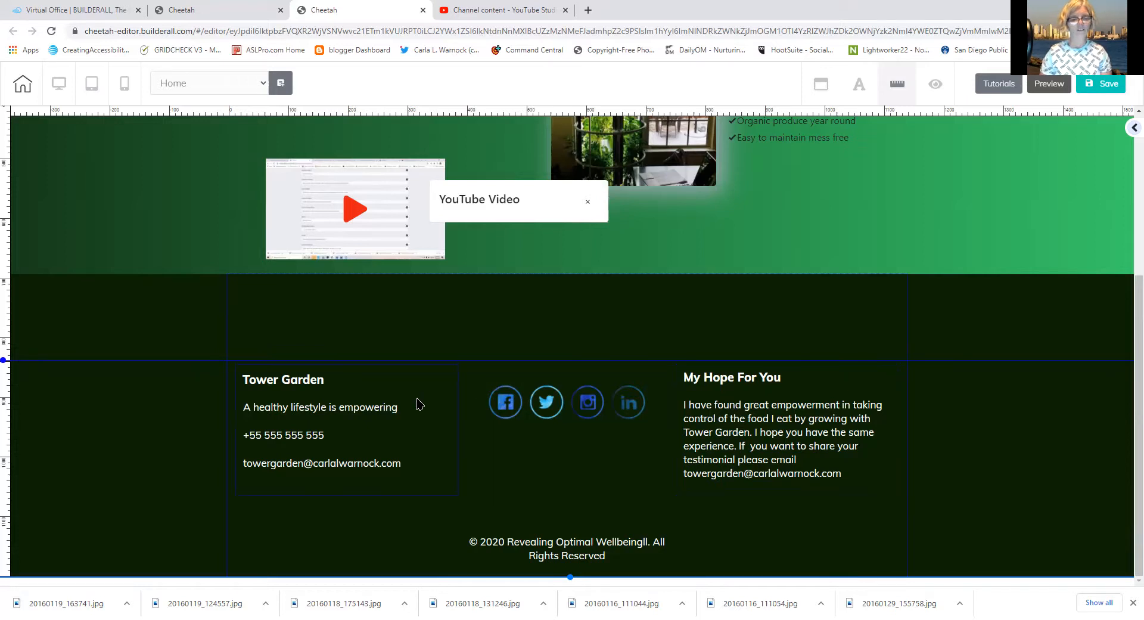
{"action": "left_click", "coordinate": [450, 112]}
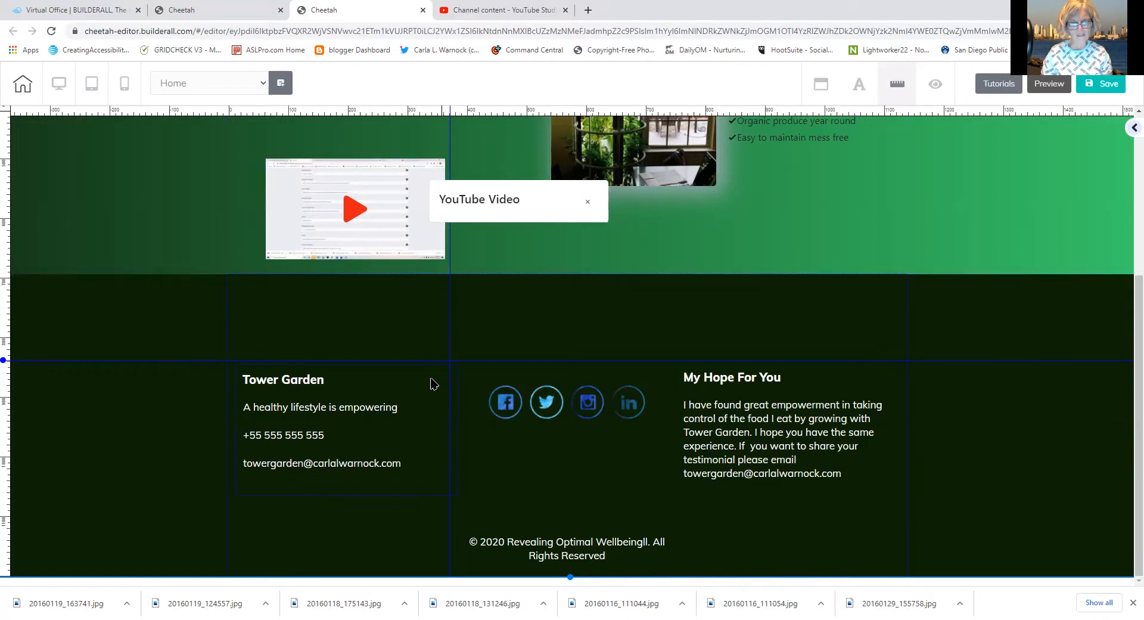
Add and then remove an extra vertical guide line
{"action": "left_click", "coordinate": [456, 113]}
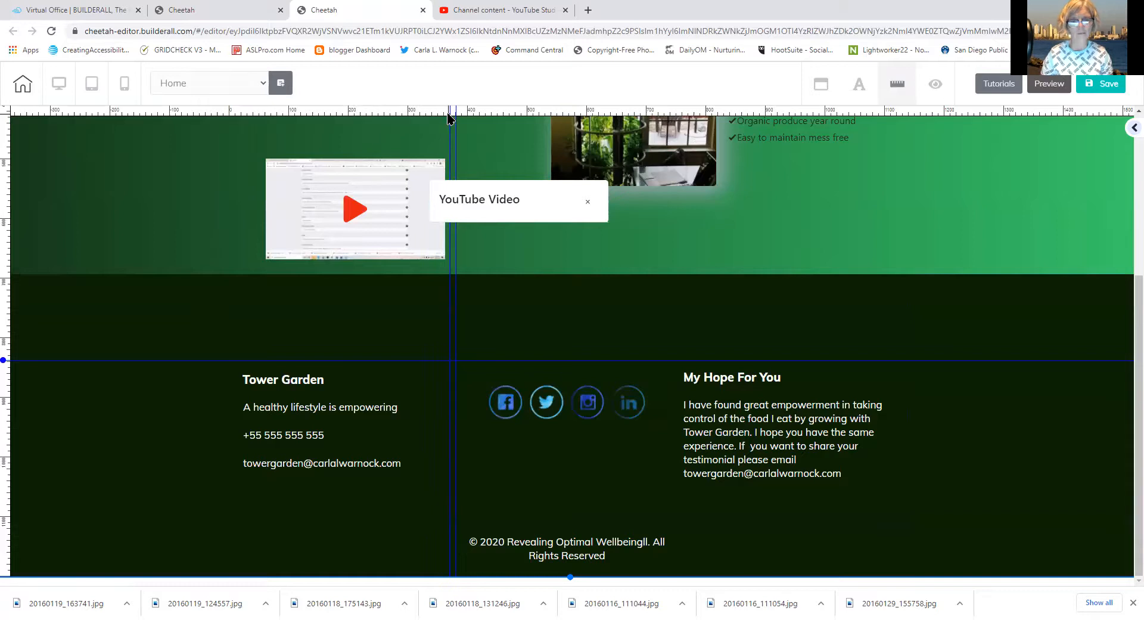
{"action": "double_click", "coordinate": [450, 116]}
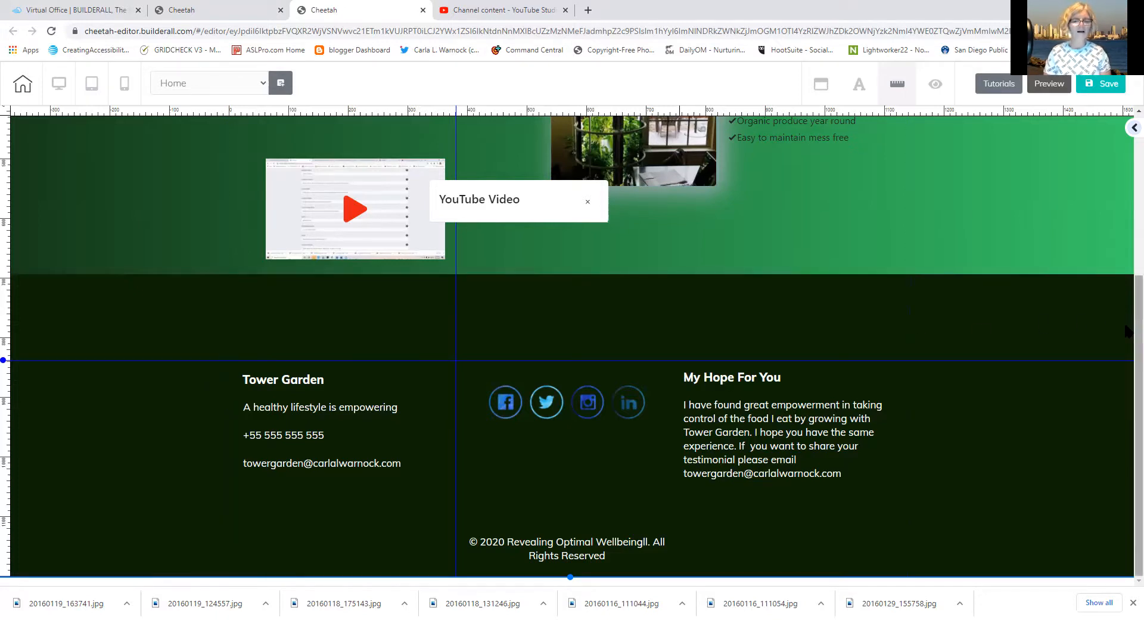
{"action": "scroll", "coordinate": [1126, 331], "scroll_direction": "up", "scroll_amount": 5}
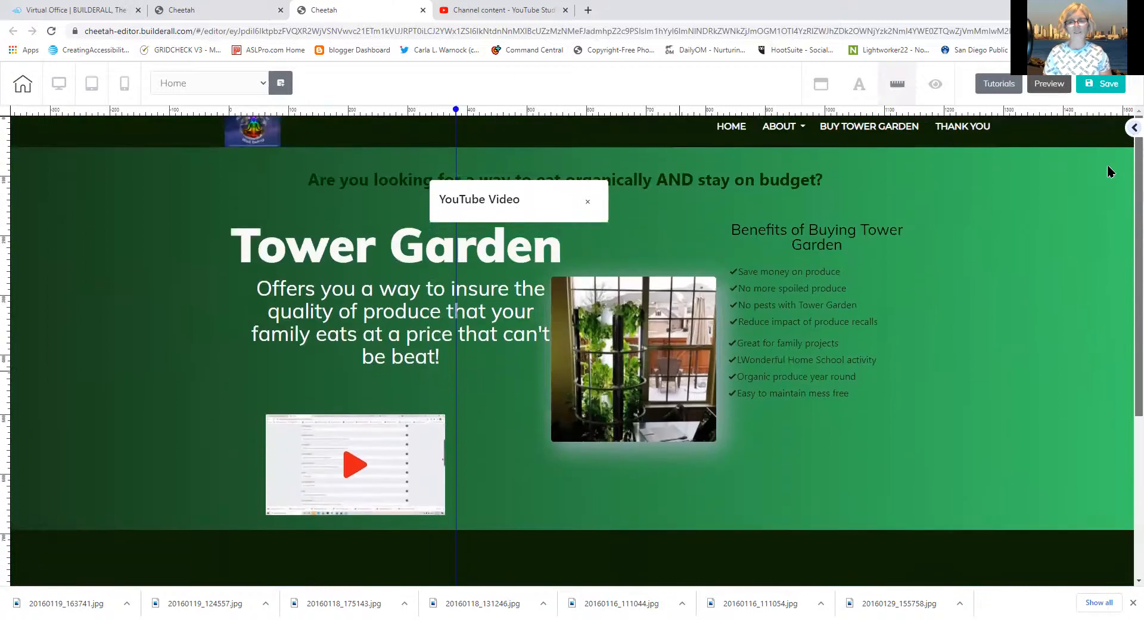
{"action": "left_click_drag", "start_coordinate": [1107, 165], "coordinate": [1108, 173]}
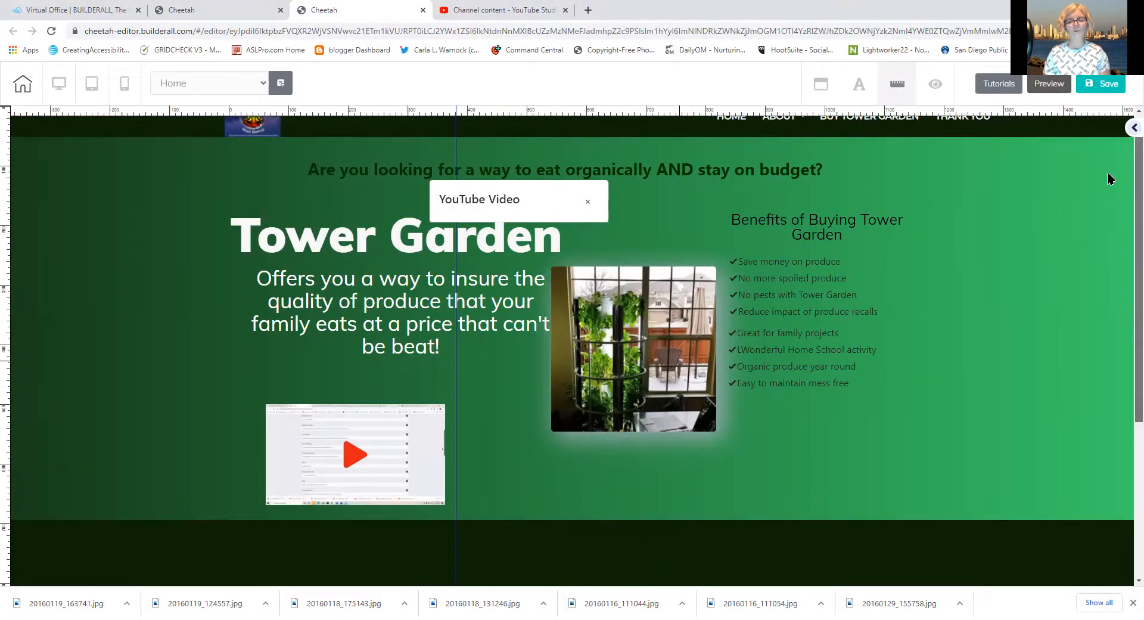
Reposition the Tower Garden title and nudge the Benefits of Buying Tower Garden heading up
{"action": "left_click", "coordinate": [750, 229]}
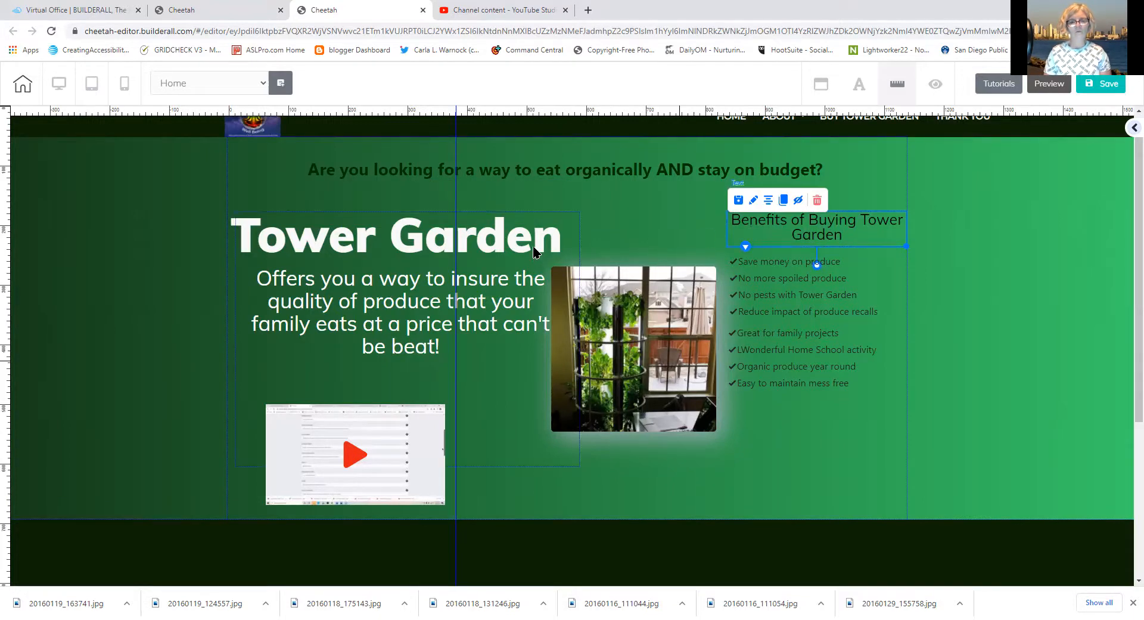
{"action": "mouse_move", "coordinate": [534, 236]}
{"action": "left_mouse_down"}
{"action": "mouse_move", "coordinate": [533, 278]}
{"action": "mouse_move", "coordinate": [522, 233]}
{"action": "left_mouse_up"}
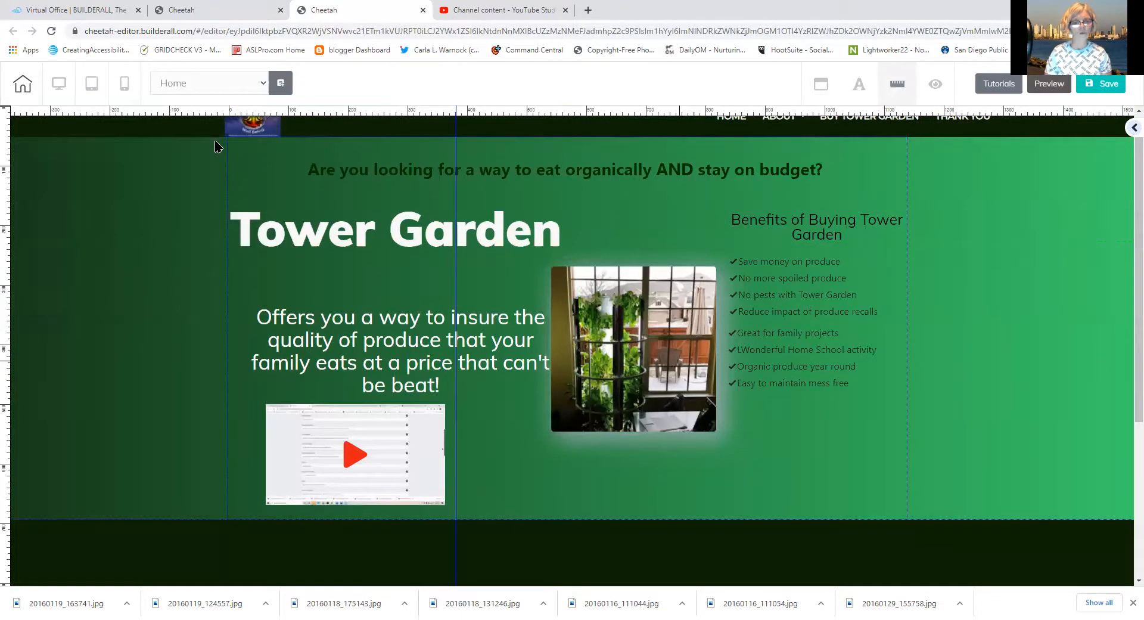
{"action": "left_click", "coordinate": [5, 203]}
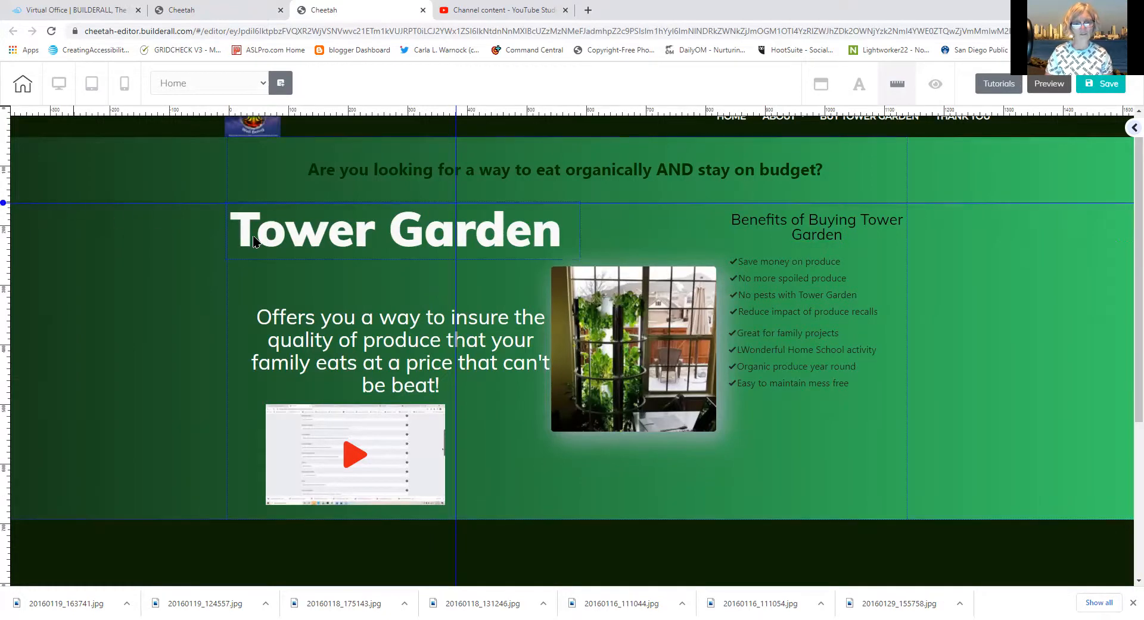
{"action": "left_click_drag", "start_coordinate": [254, 240], "coordinate": [574, 197]}
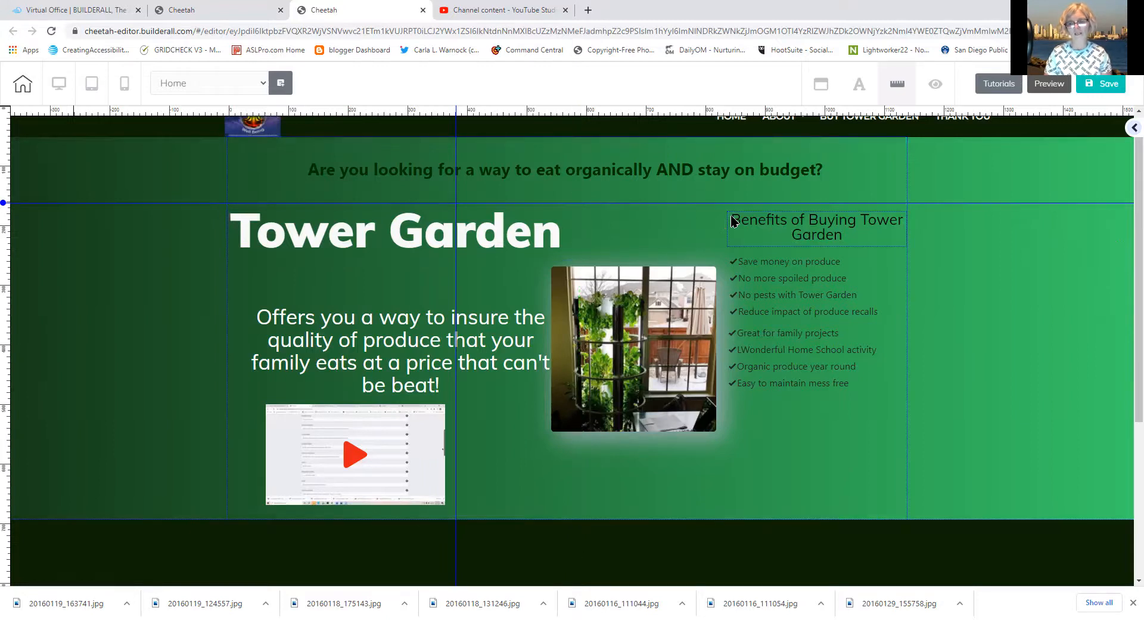
{"action": "left_click_drag", "start_coordinate": [732, 221], "coordinate": [391, 343]}
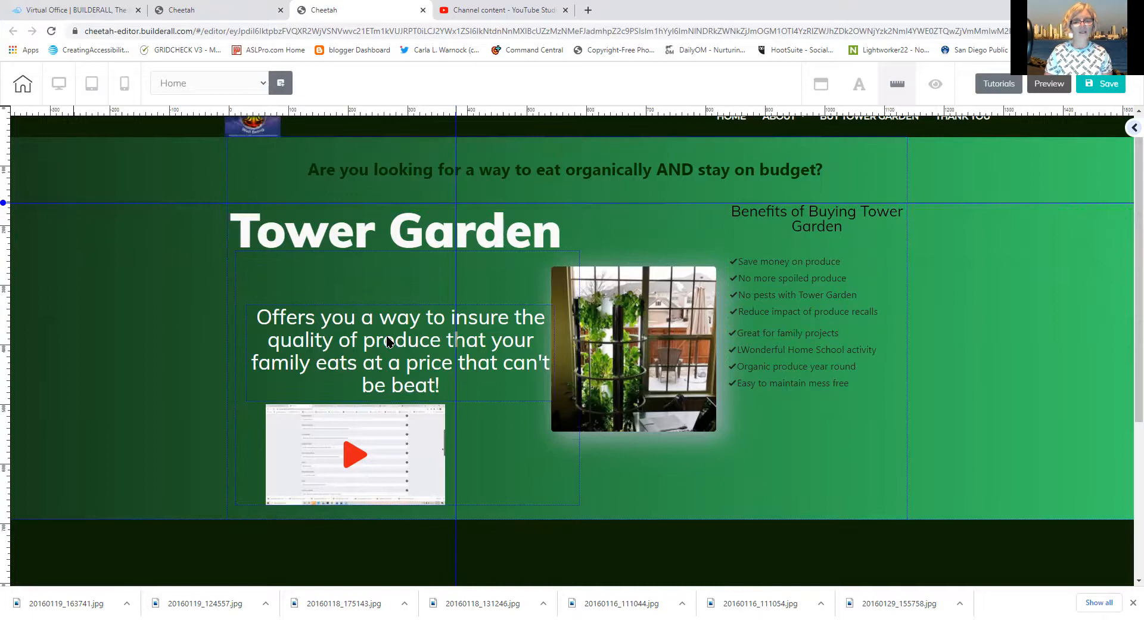
{"action": "left_click", "coordinate": [5, 208]}
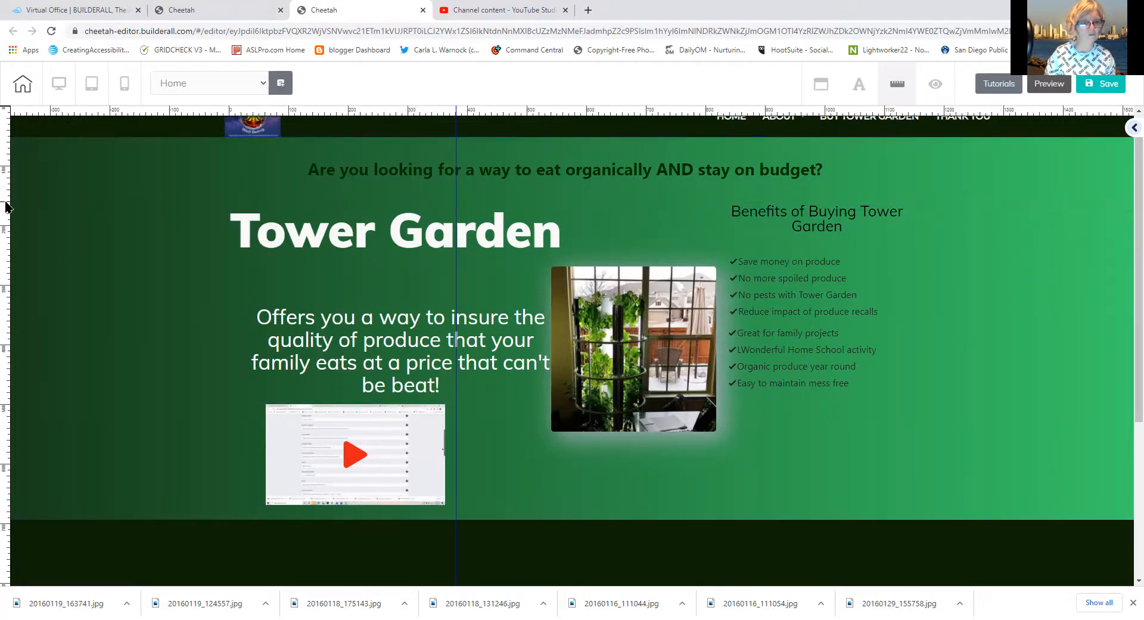
Clear the vertical guide line off the header section
{"action": "left_click", "coordinate": [455, 121]}
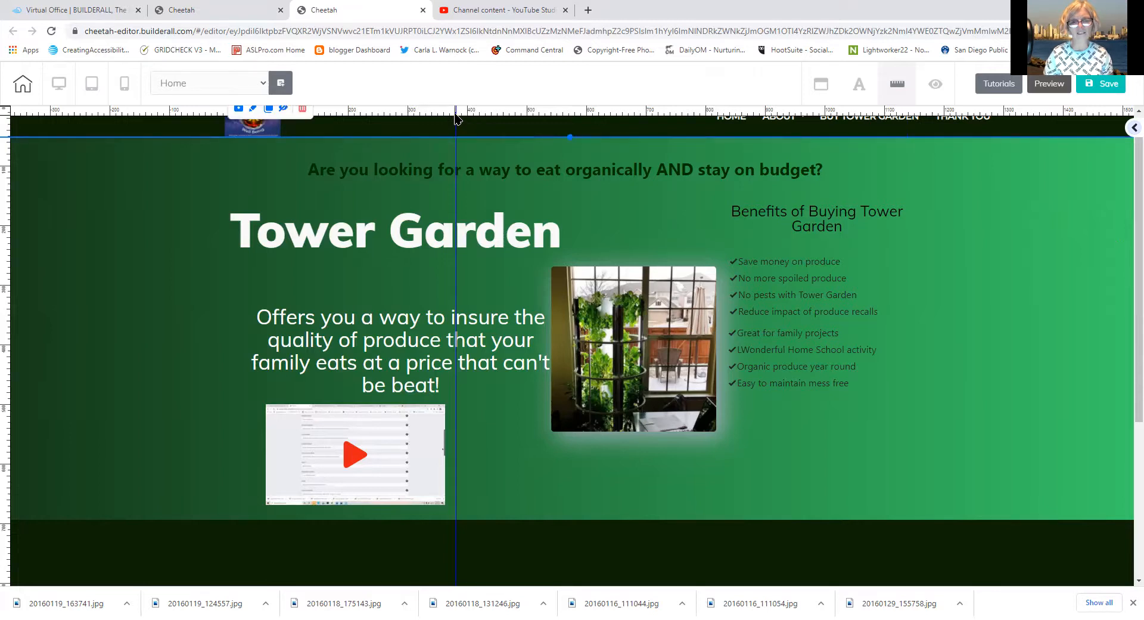
{"action": "left_click", "coordinate": [454, 113]}
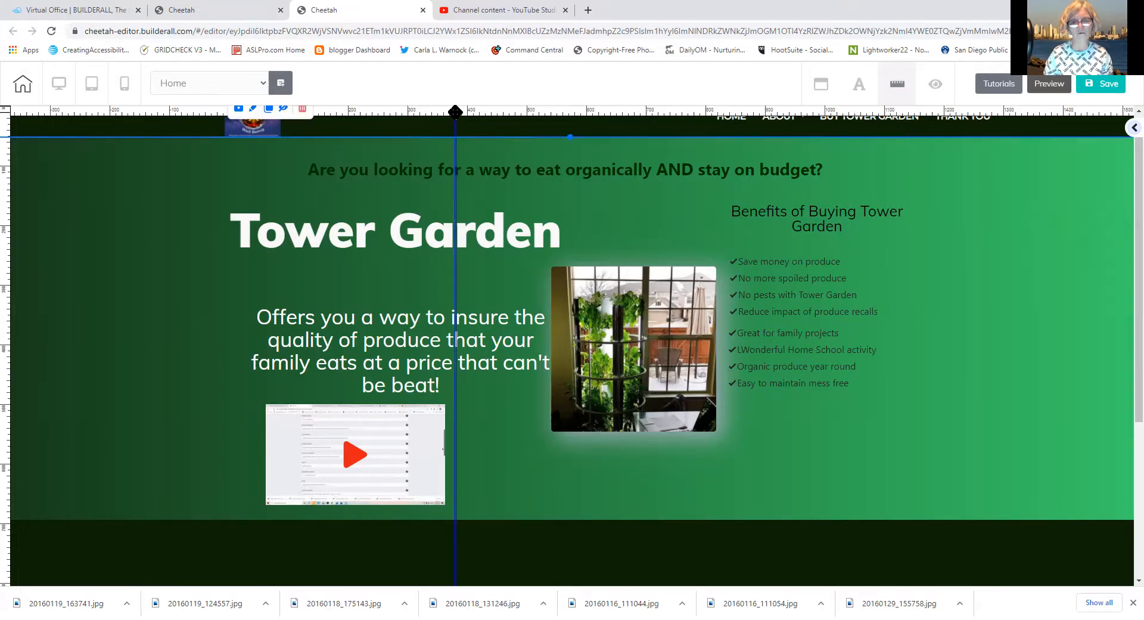
{"action": "double_click", "coordinate": [456, 114]}
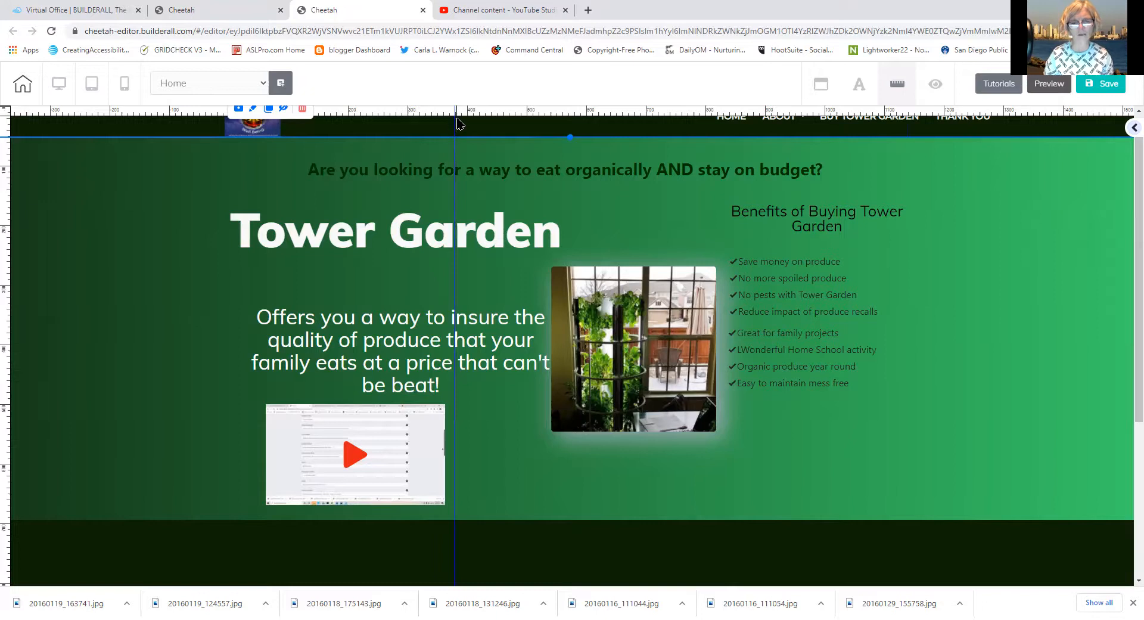
{"action": "double_click", "coordinate": [454, 151]}
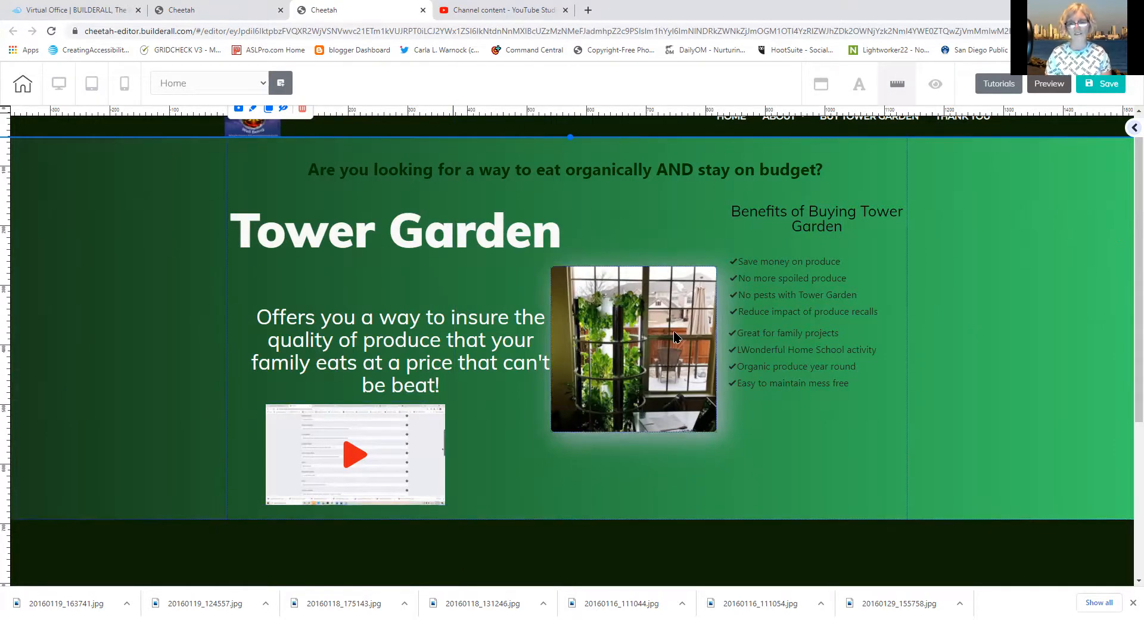
Shift the benefits items slightly right, raise the Offers text and video block, and save
{"action": "left_click_drag", "start_coordinate": [769, 298], "coordinate": [777, 294]}
{"action": "left_click_drag", "start_coordinate": [787, 370], "coordinate": [798, 368]}
{"action": "mouse_move", "coordinate": [446, 330]}
{"action": "left_mouse_down"}
{"action": "mouse_move", "coordinate": [441, 319]}
{"action": "mouse_move", "coordinate": [439, 329]}
{"action": "left_mouse_up"}
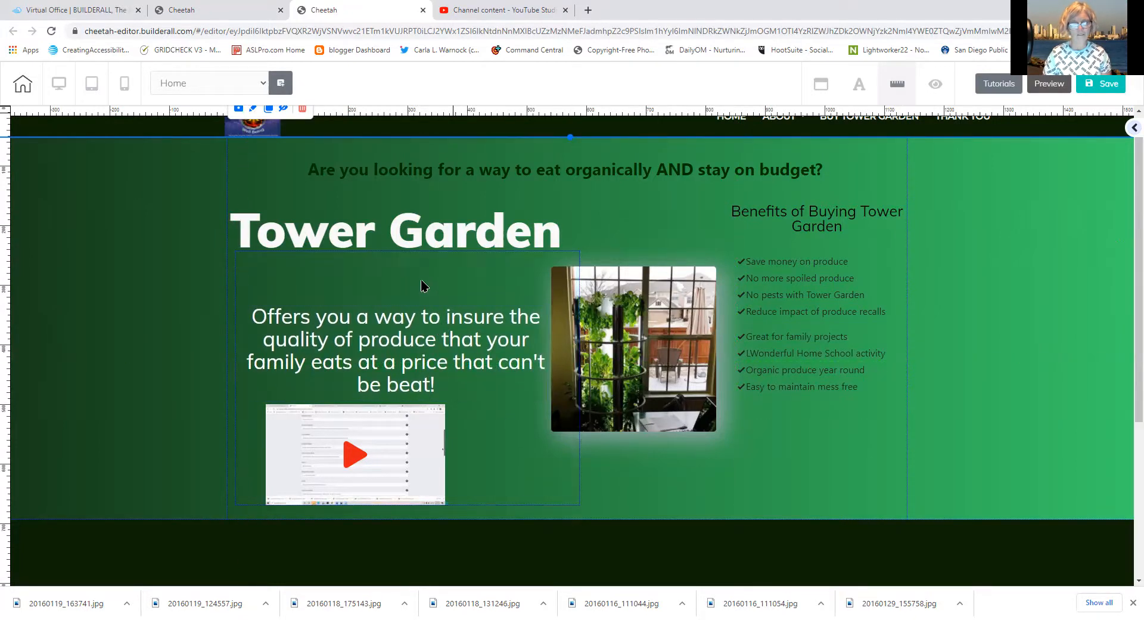
{"action": "left_click_drag", "start_coordinate": [420, 278], "coordinate": [420, 271]}
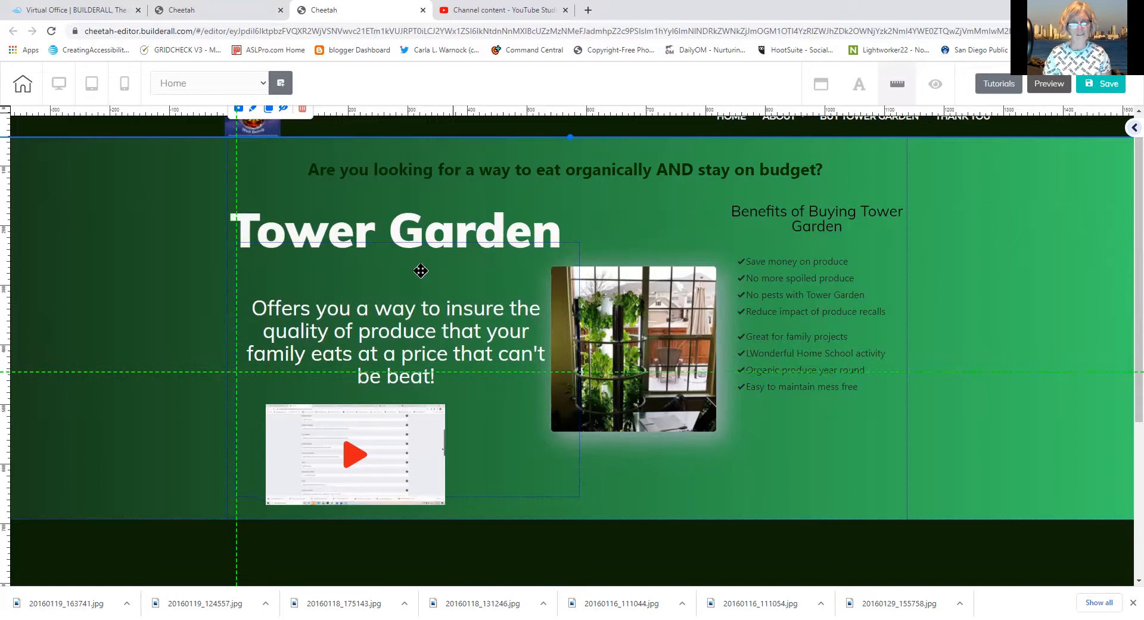
{"action": "mouse_move", "coordinate": [488, 424]}
{"action": "left_mouse_down"}
{"action": "mouse_move", "coordinate": [483, 396]}
{"action": "mouse_move", "coordinate": [480, 406]}
{"action": "left_mouse_up"}
{"action": "left_click_drag", "start_coordinate": [428, 435], "coordinate": [512, 419]}
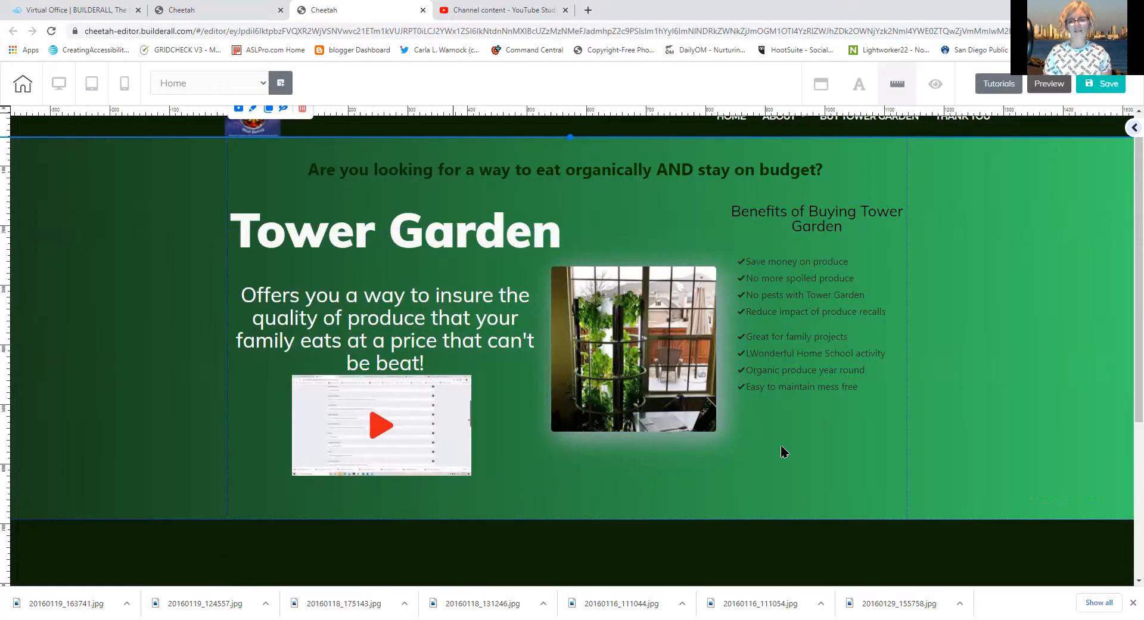
{"action": "left_click", "coordinate": [780, 444]}
{"action": "left_click", "coordinate": [1102, 87]}
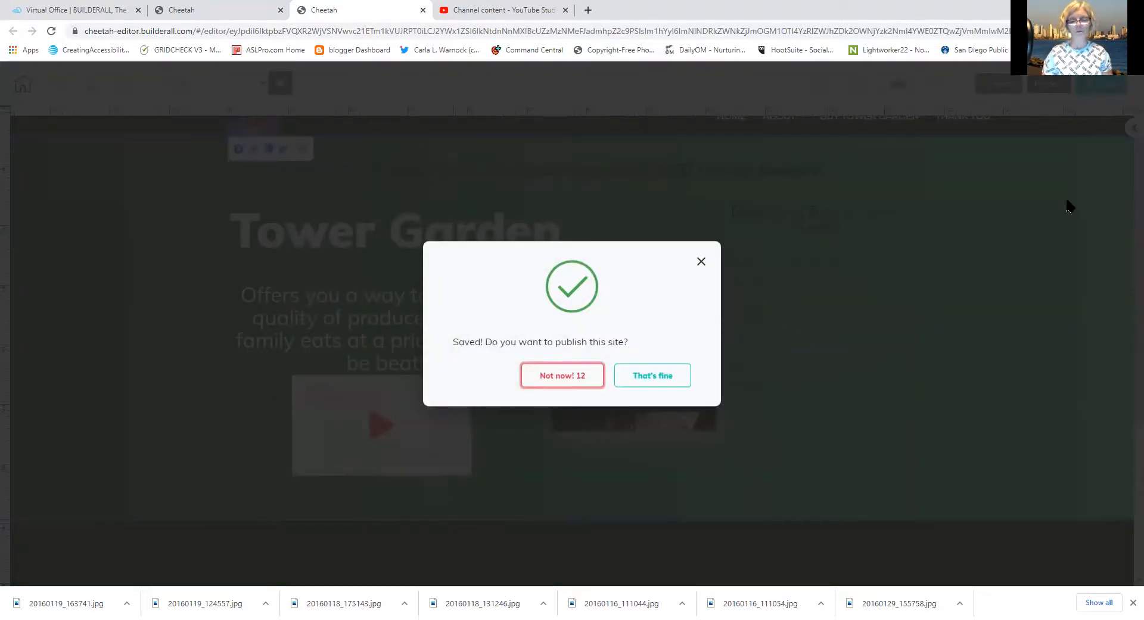
Publish the site, then browse the ready-made panel categories in the Add panel
{"action": "left_click", "coordinate": [675, 392]}
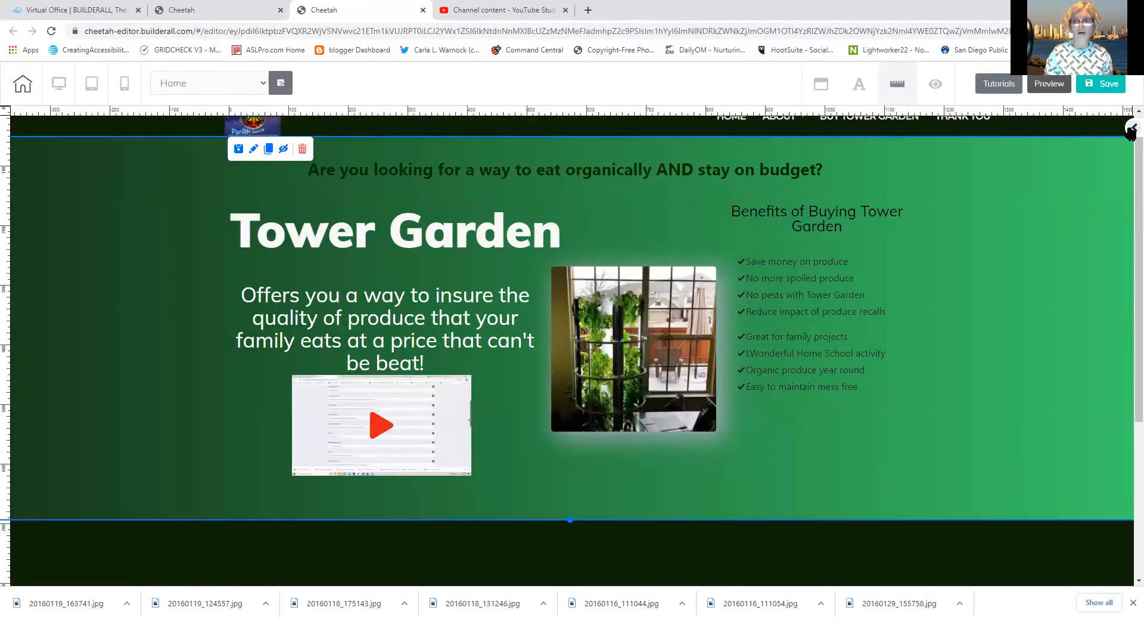
{"action": "left_click", "coordinate": [1131, 130]}
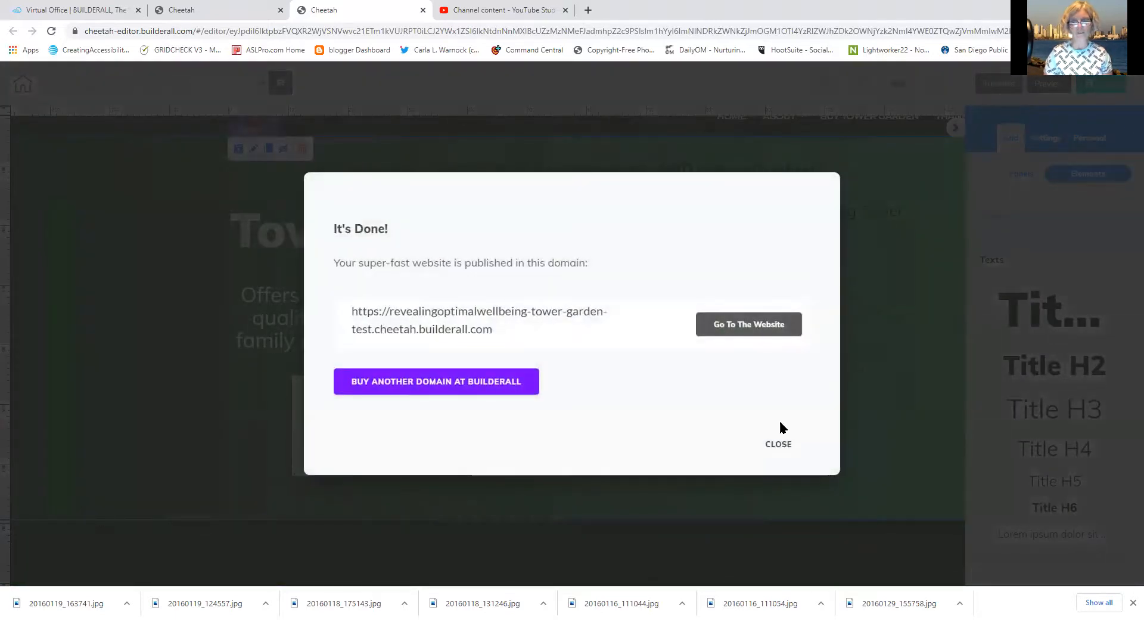
{"action": "left_click", "coordinate": [777, 444]}
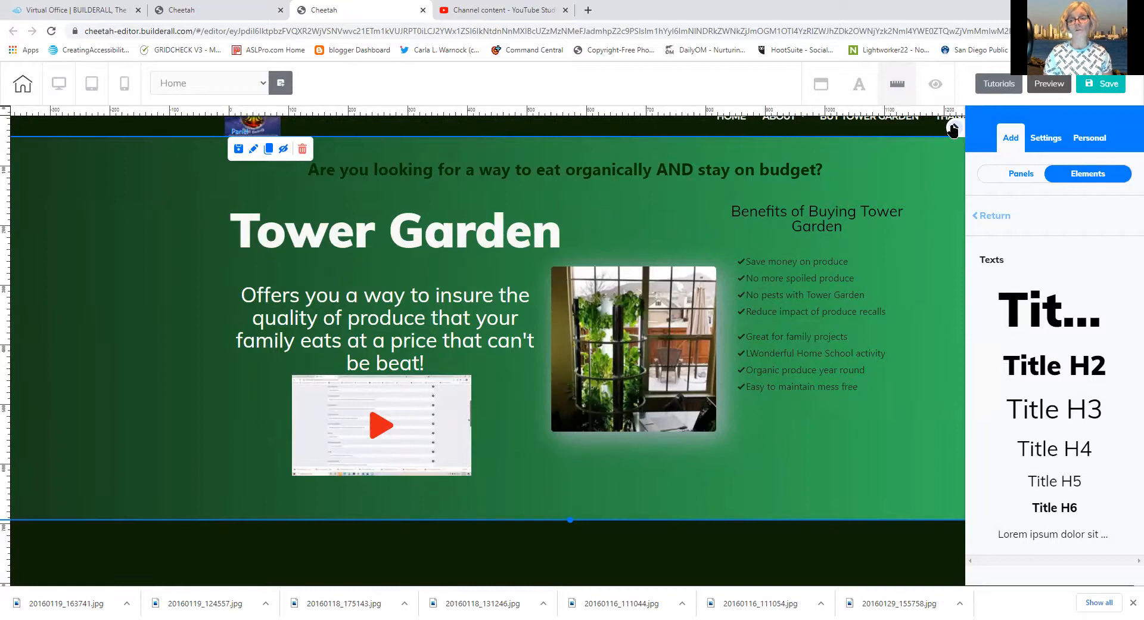
{"action": "left_click", "coordinate": [995, 170]}
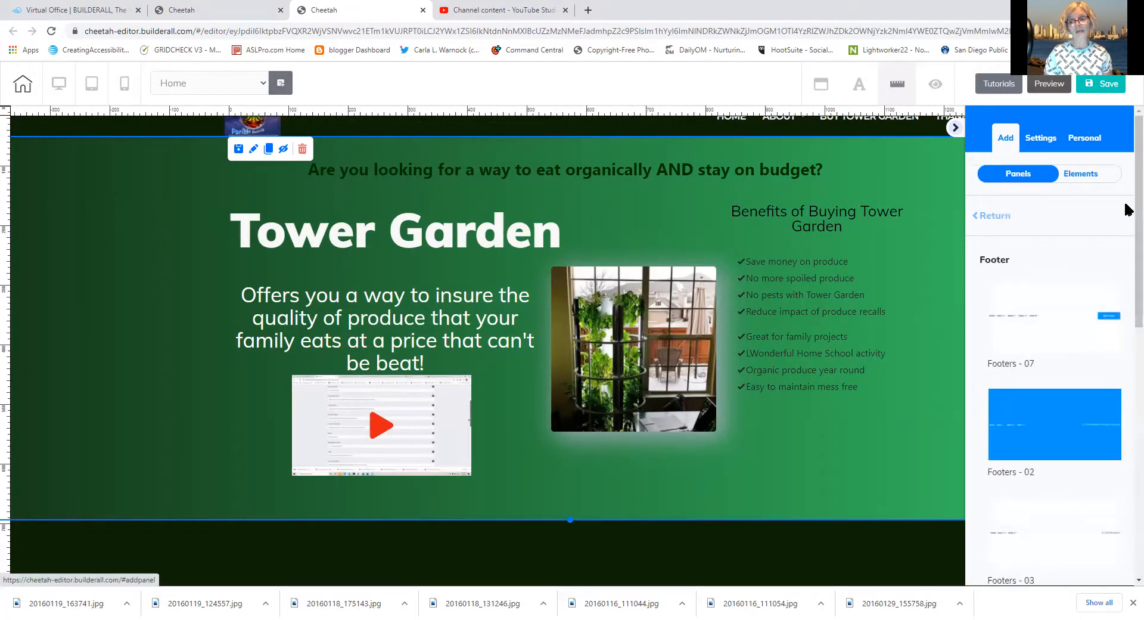
{"action": "left_click", "coordinate": [991, 215]}
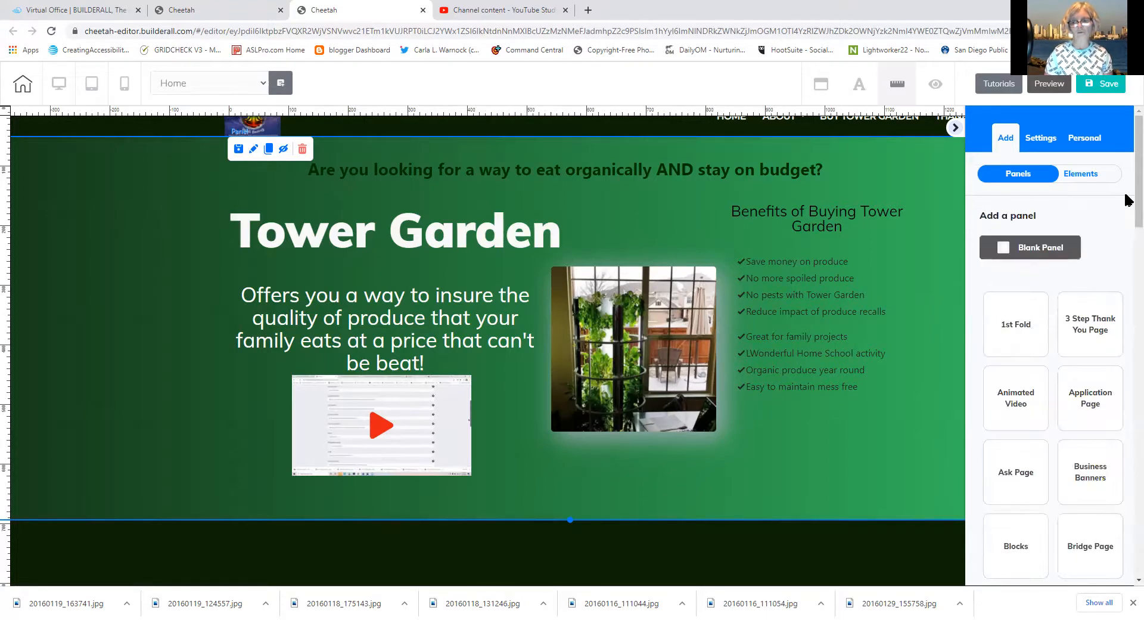
{"action": "left_click_drag", "start_coordinate": [1137, 197], "coordinate": [1127, 286]}
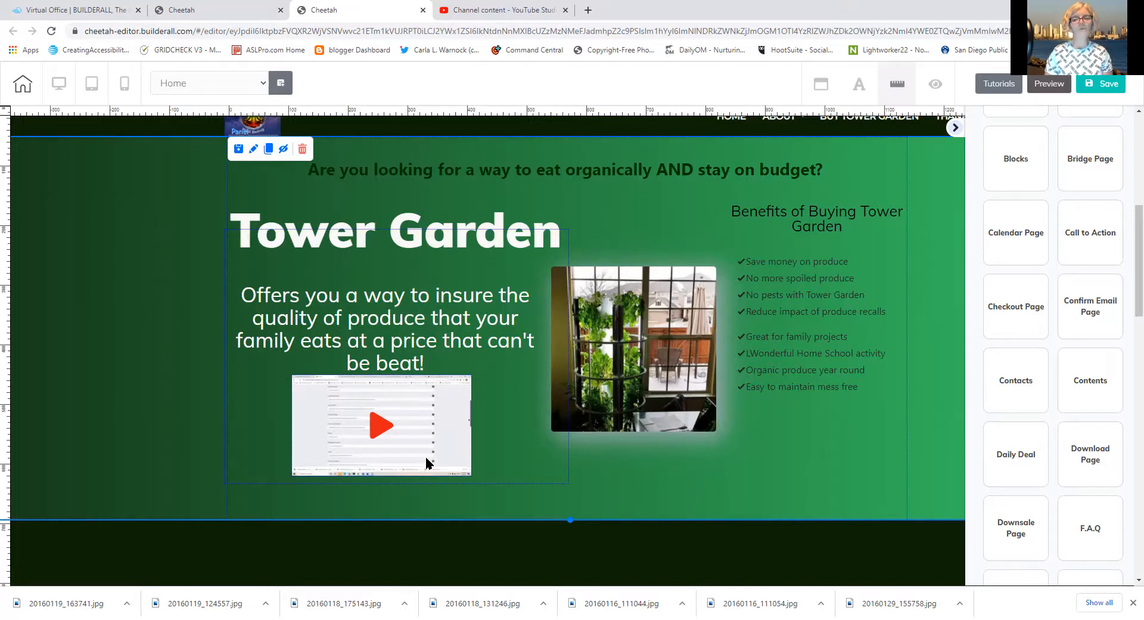
Save and publish the site again, then close the editor and confirm leaving
{"action": "left_click", "coordinate": [1102, 84]}
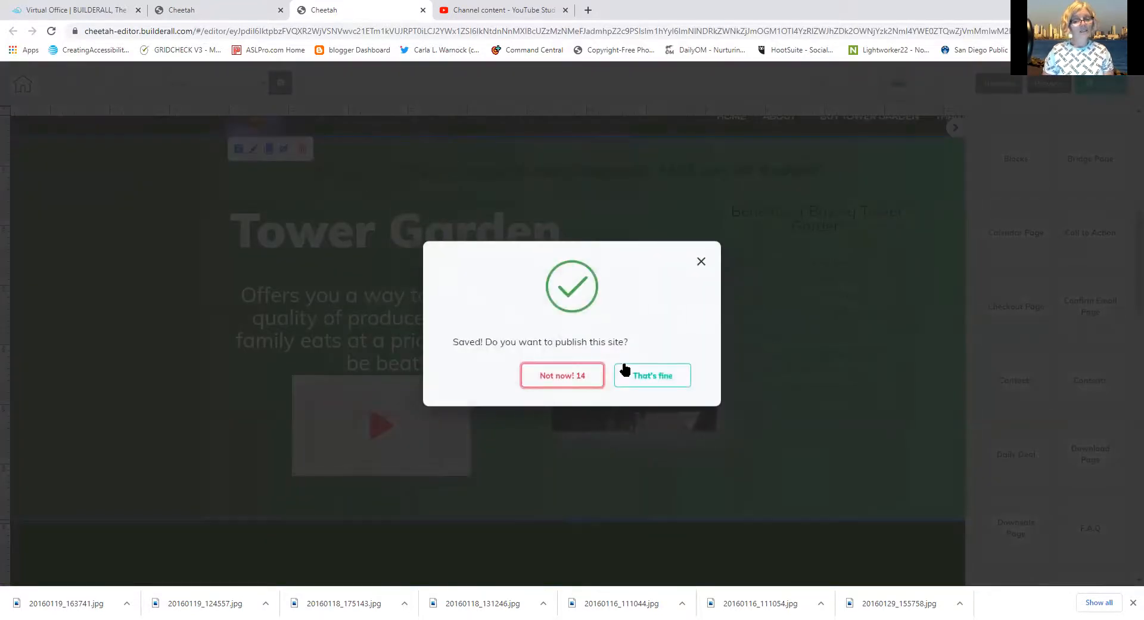
{"action": "left_click", "coordinate": [653, 381]}
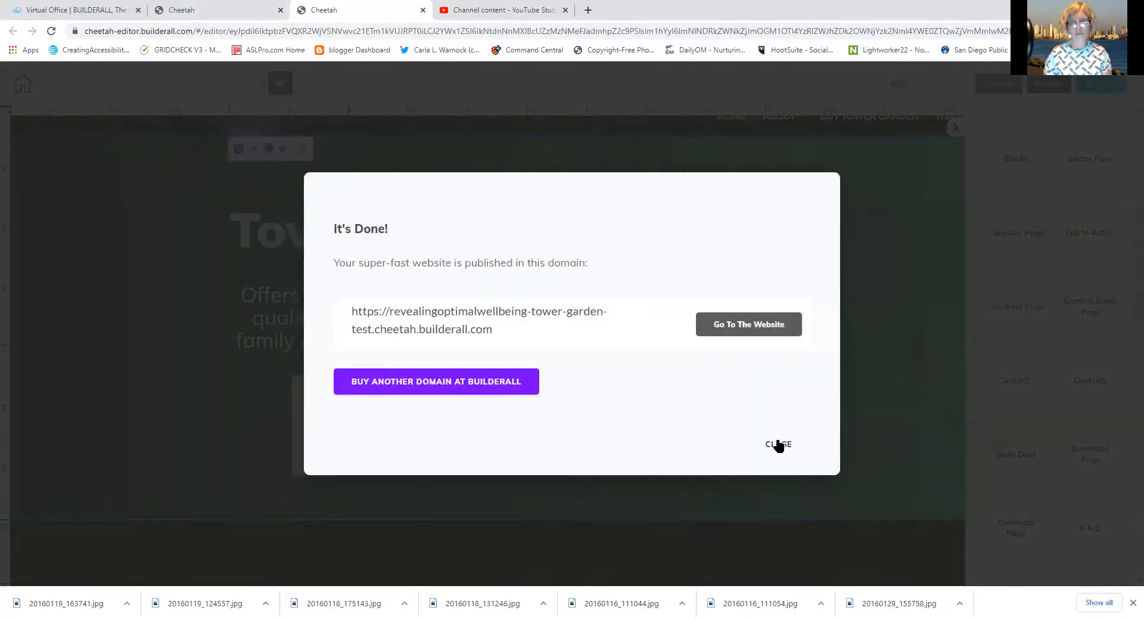
{"action": "left_click", "coordinate": [778, 444]}
{"action": "left_click", "coordinate": [422, 10]}
{"action": "left_click", "coordinate": [629, 99]}
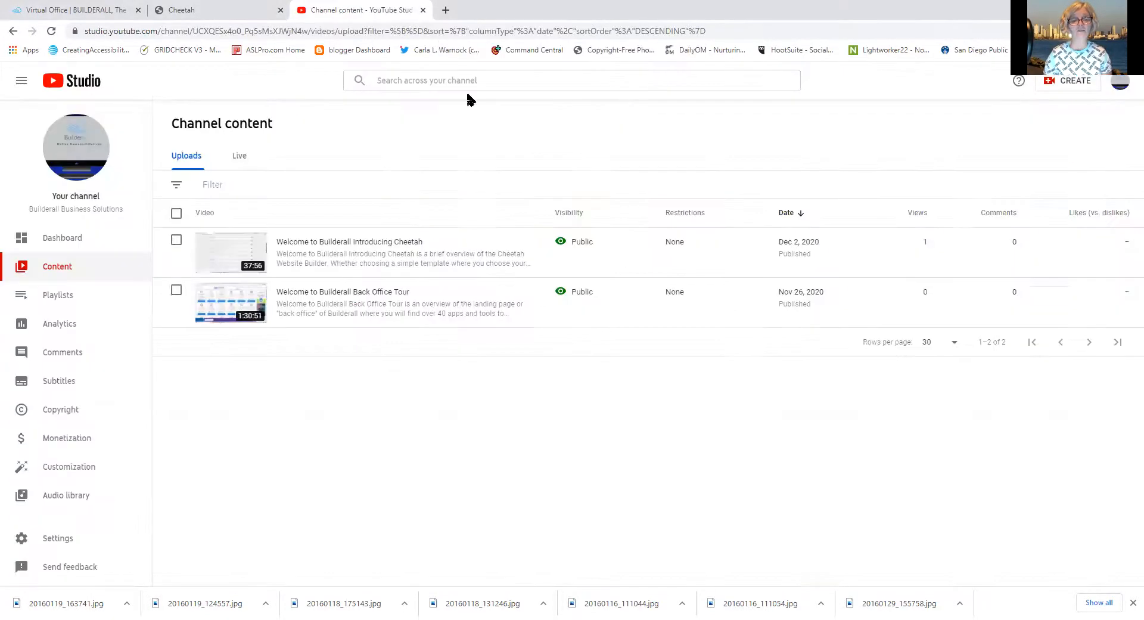
From the Cheetah websites list, create a new site using a smart template with your tags
{"action": "left_click", "coordinate": [247, 17]}
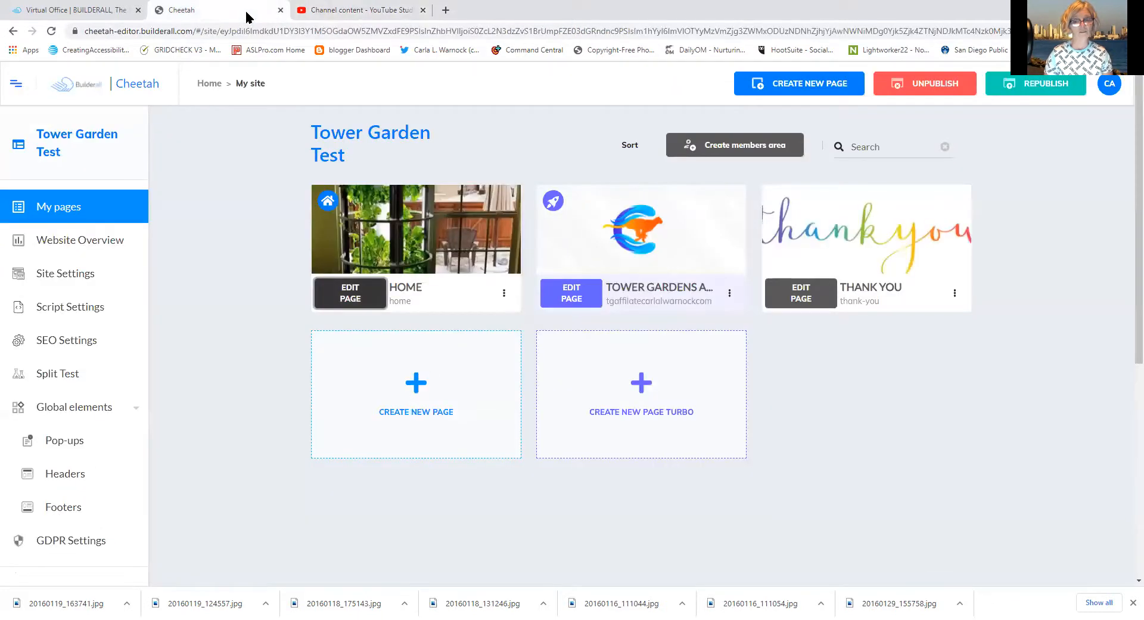
{"action": "left_click", "coordinate": [208, 84]}
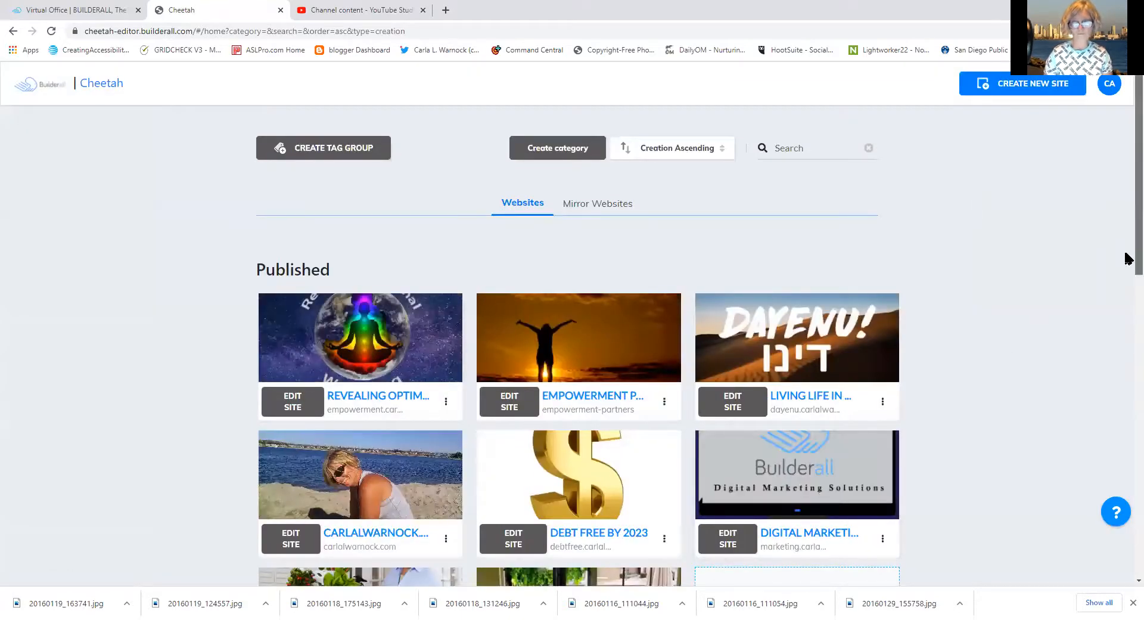
{"action": "left_click_drag", "start_coordinate": [1136, 250], "coordinate": [1136, 331]}
{"action": "left_click", "coordinate": [799, 405]}
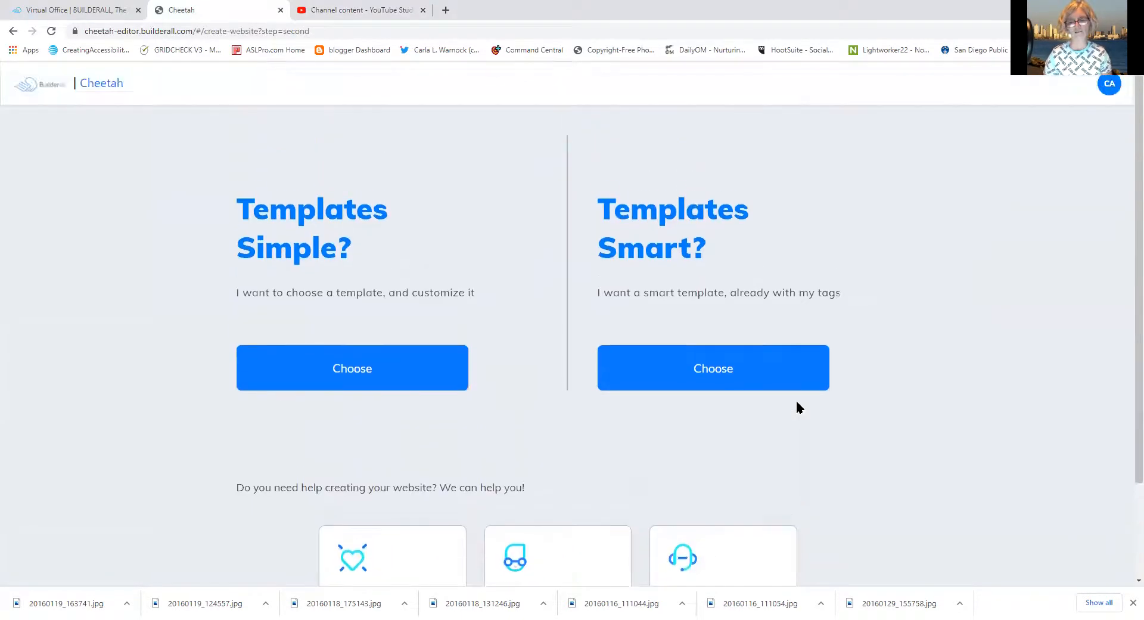
{"action": "left_click", "coordinate": [749, 370]}
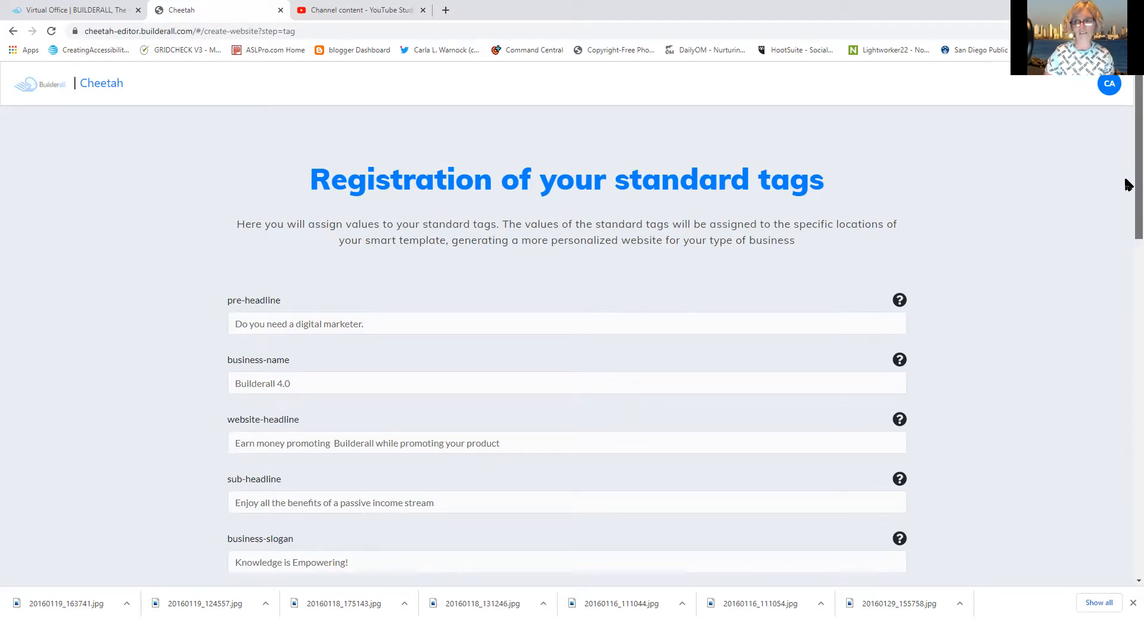
Change the business name to 'Digital Marketing Solutions'
{"action": "left_click_drag", "start_coordinate": [1127, 179], "coordinate": [1128, 234]}
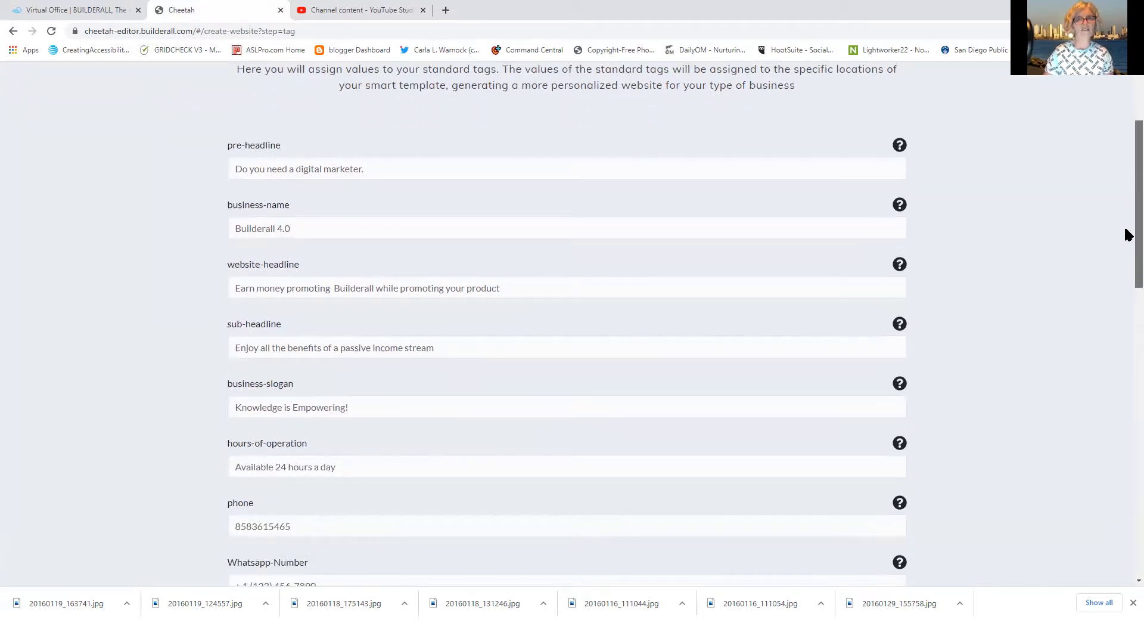
{"action": "left_click", "coordinate": [354, 230]}
{"action": "key", "text": "BackSpace"}
{"action": "key", "text": "BackSpace"}
{"action": "key", "text": "BackSpace"}
{"action": "key", "text": "BackSpace"}
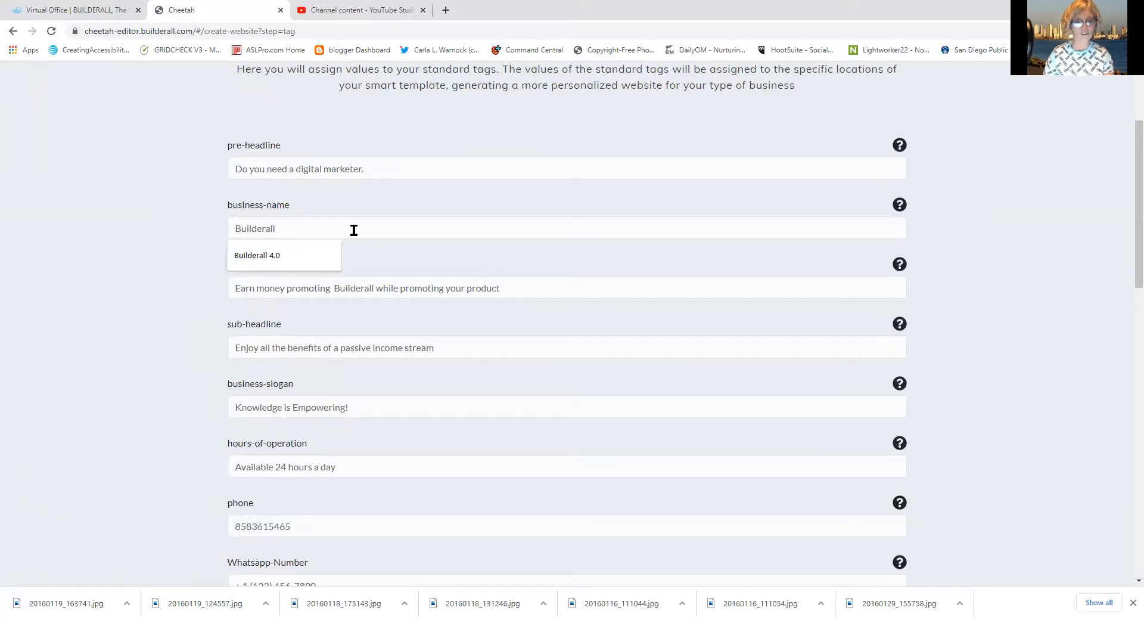
{"action": "type", "text": "Digit"}
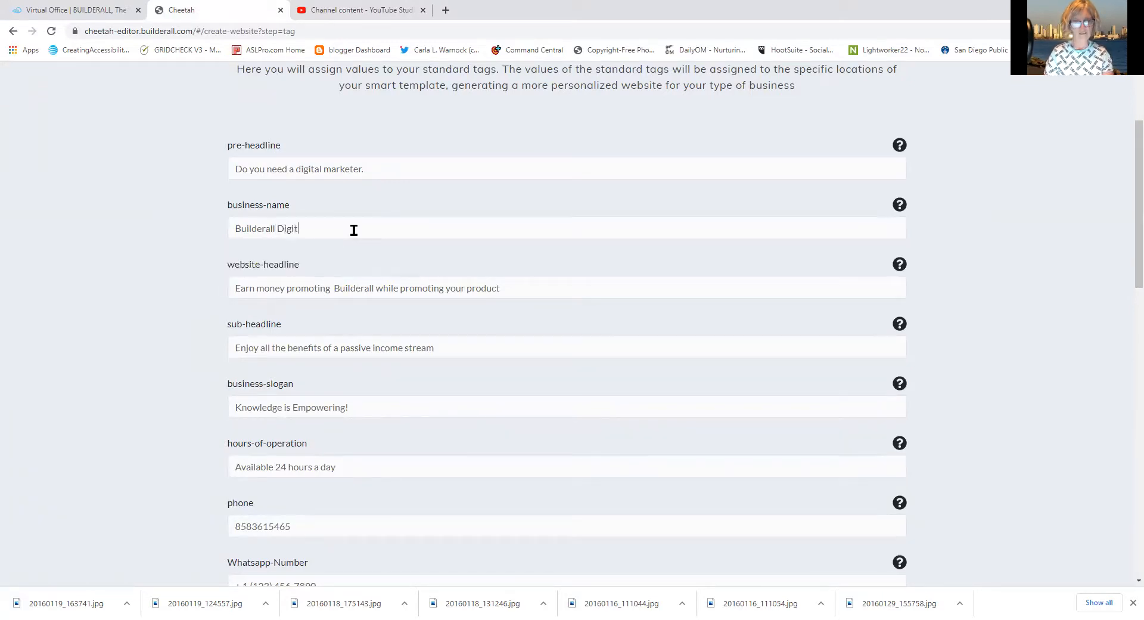
{"action": "type", "text": "al Marketing Solutions"}
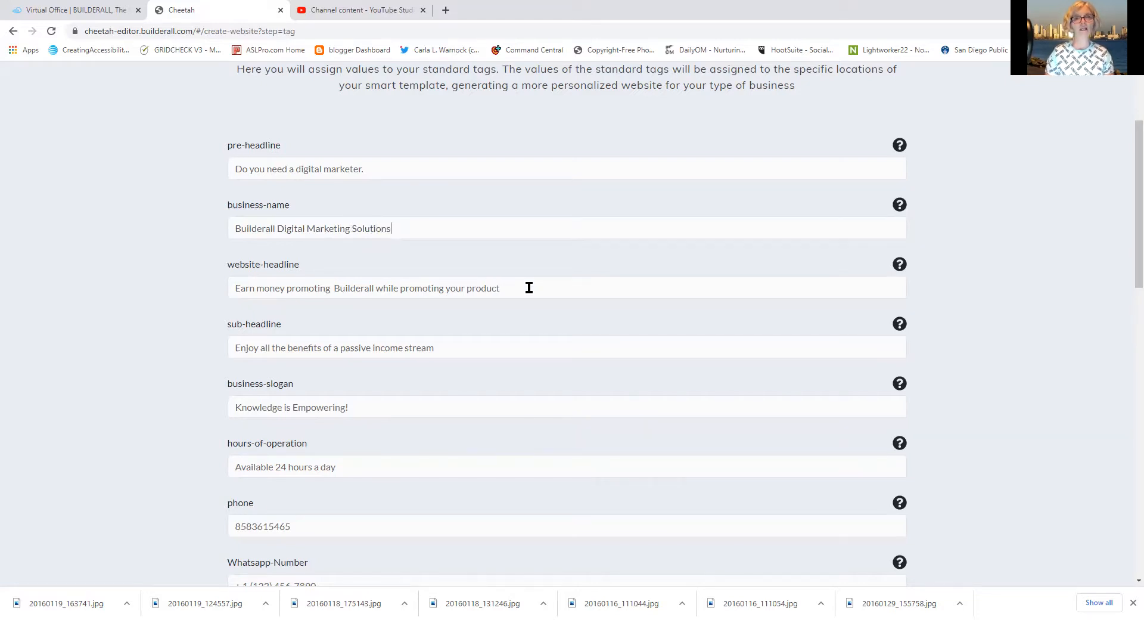
Set the website headline to 'Create a passive income stream while promoting your business online'
{"action": "left_click_drag", "start_coordinate": [510, 293], "coordinate": [227, 292]}
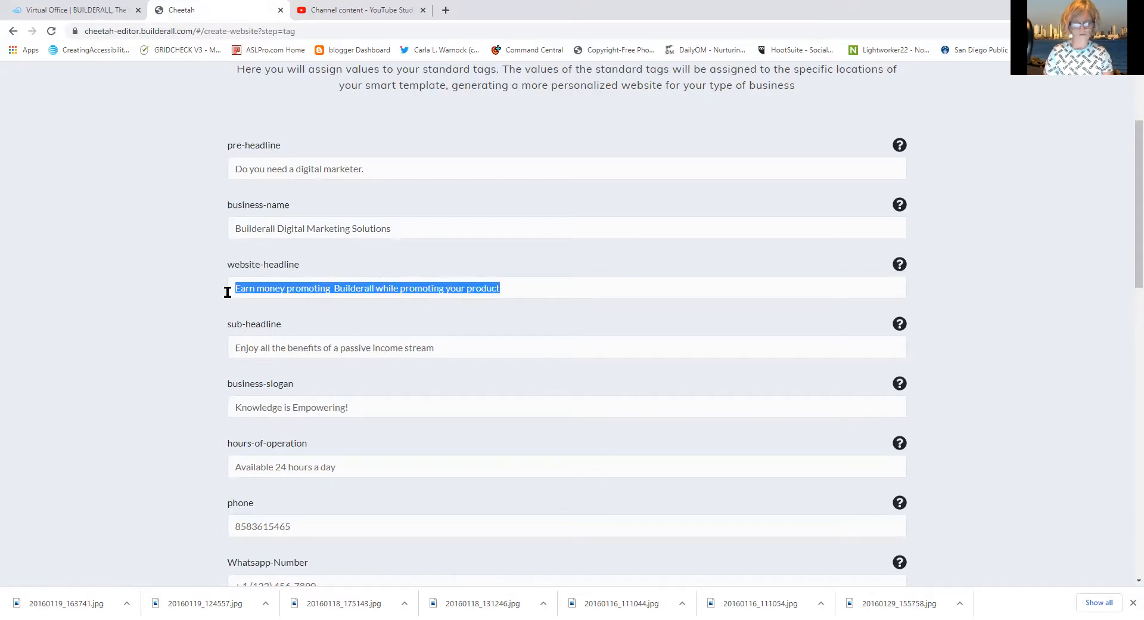
{"action": "type", "text": "Create "}
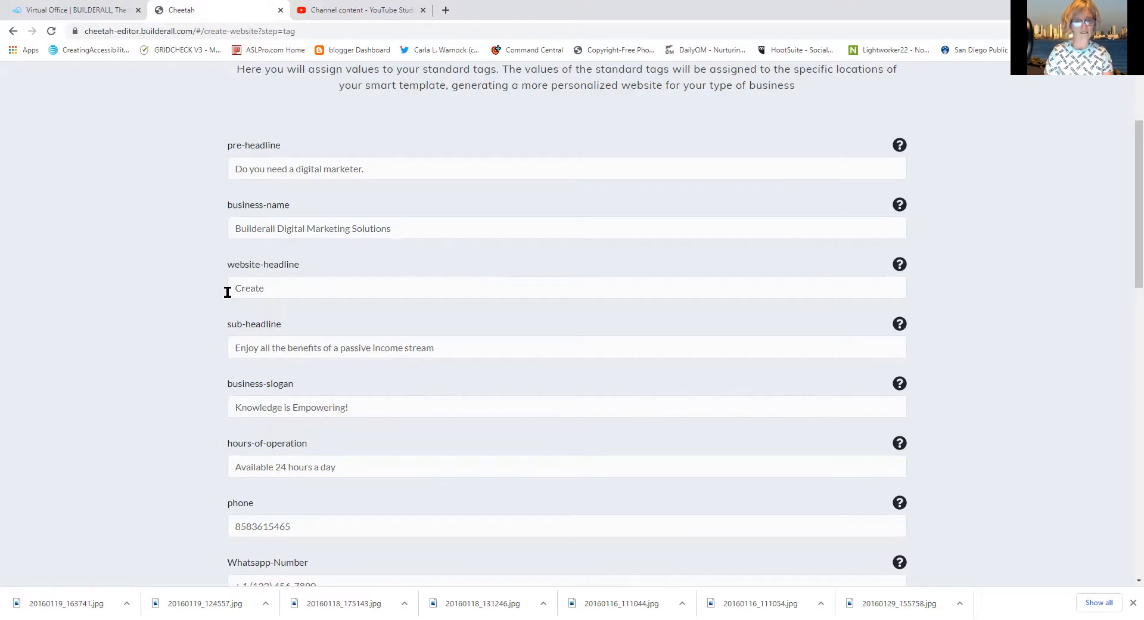
{"action": "type", "text": " and"}
{"action": "key", "text": "BackSpace"}
{"action": "key", "text": "BackSpace"}
{"action": "type", "text": "ate a"}
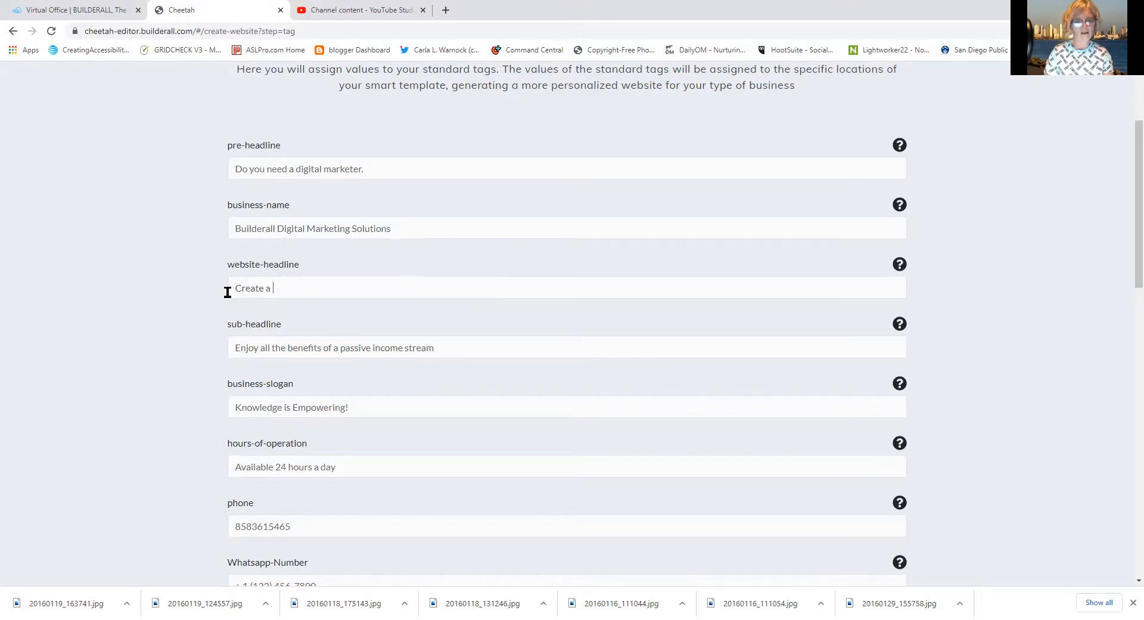
{"action": "type", "text": "n"}
{"action": "key", "text": "BackSpace"}
{"action": "type", "text": "pass"}
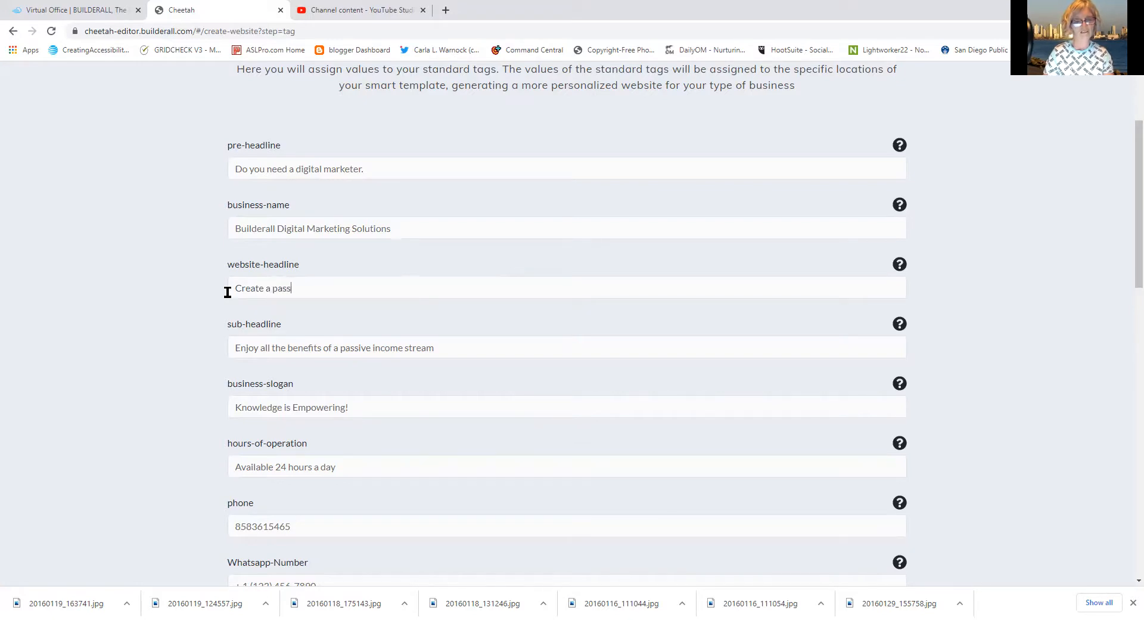
{"action": "type", "text": "ive income str"}
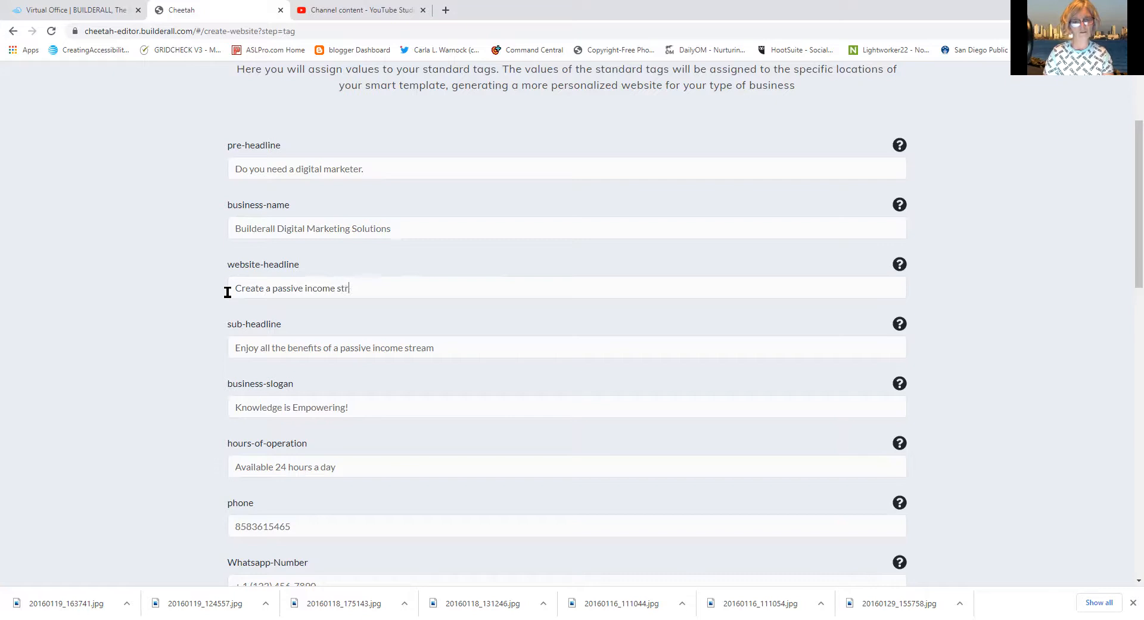
{"action": "type", "text": "eam while promoting your b"}
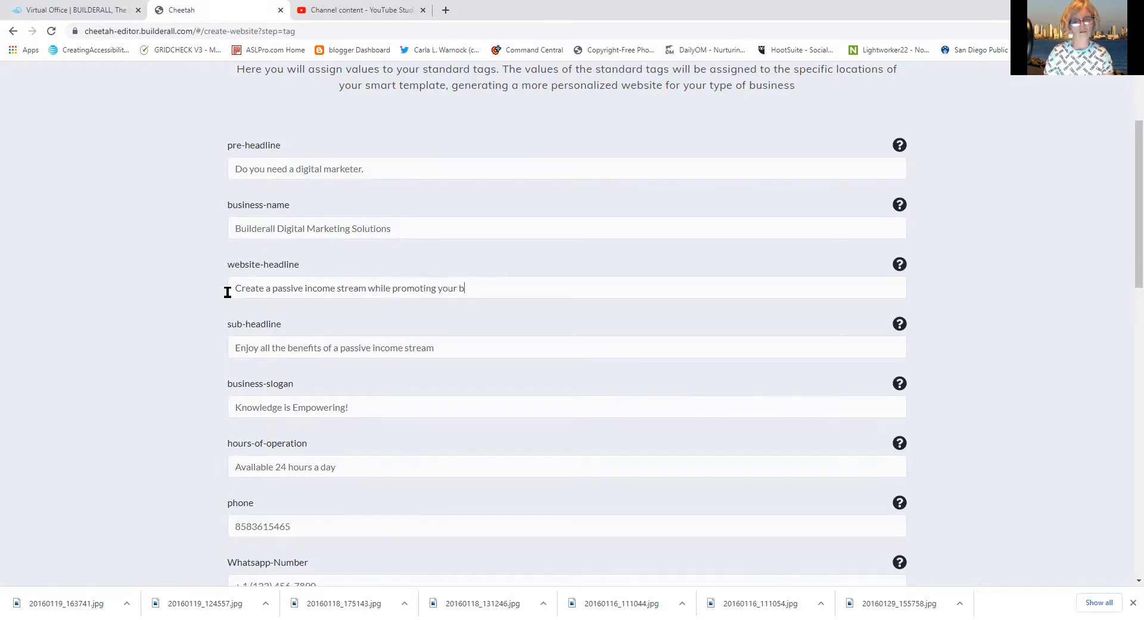
{"action": "type", "text": "usiness oni"}
{"action": "key", "text": "BackSpace"}
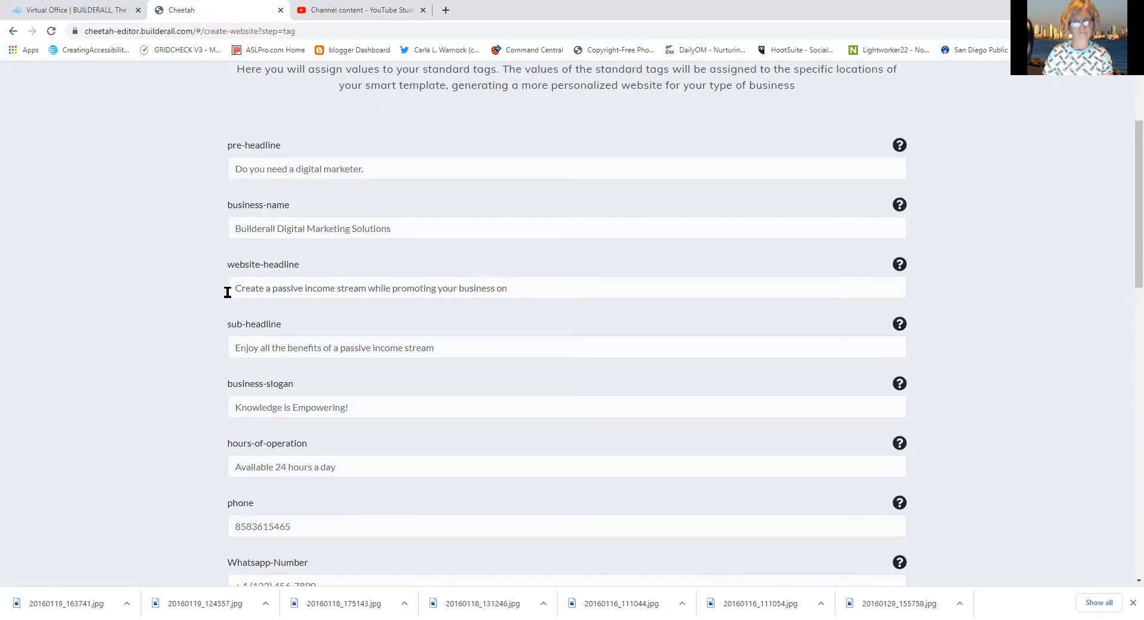
{"action": "type", "text": "line"}
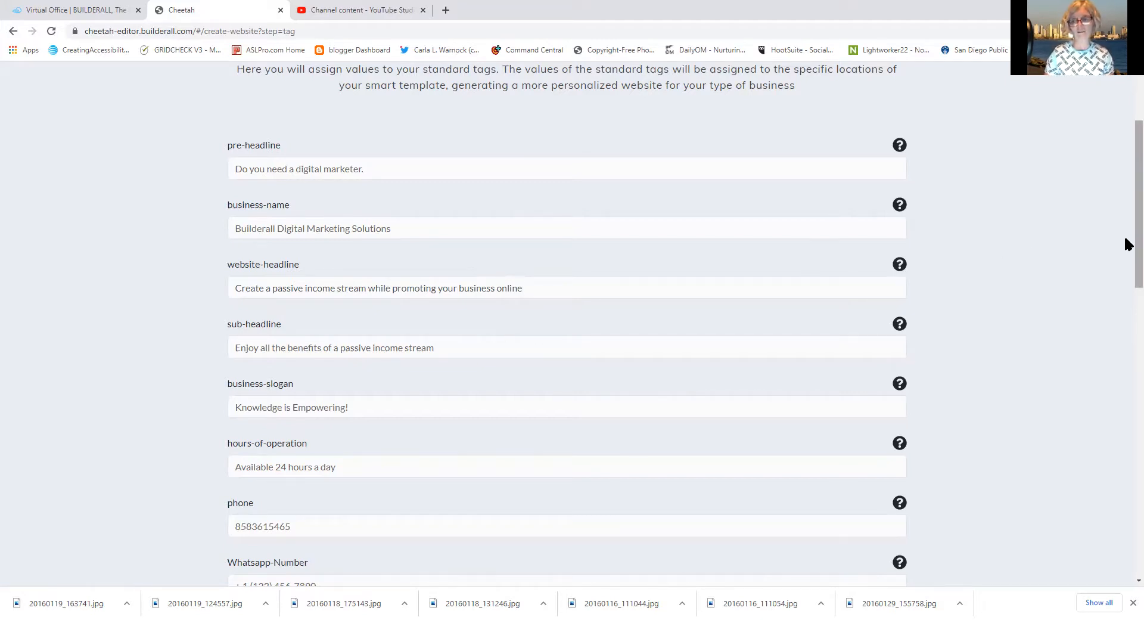
Scroll down the tag form to the Select Template button
{"action": "left_click_drag", "start_coordinate": [1126, 239], "coordinate": [1128, 298]}
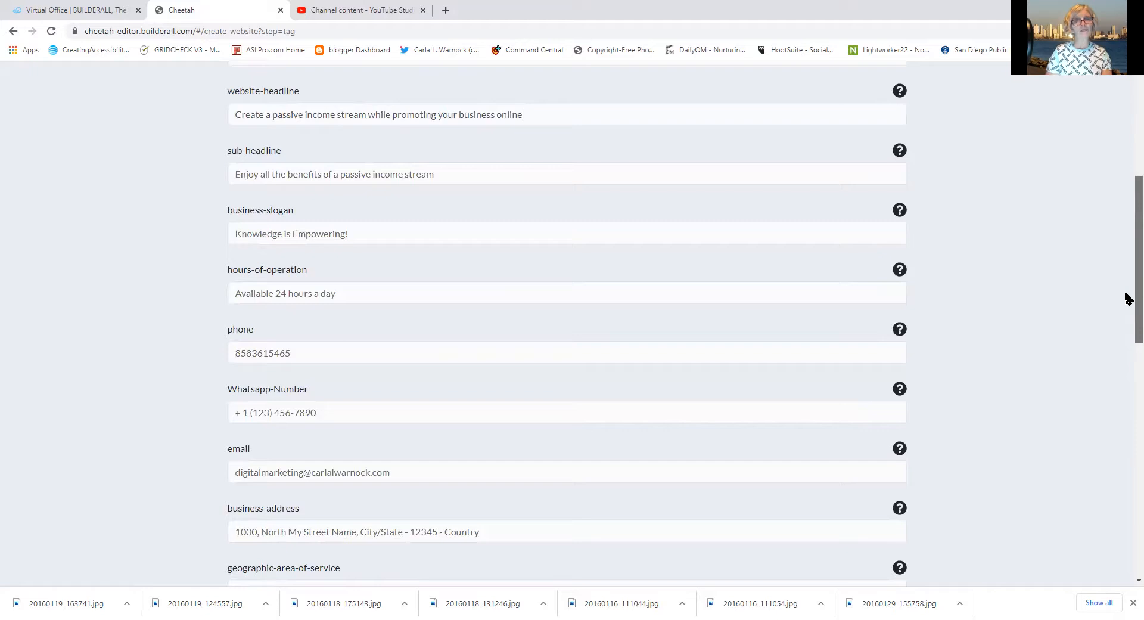
{"action": "left_click_drag", "start_coordinate": [1128, 298], "coordinate": [1125, 356]}
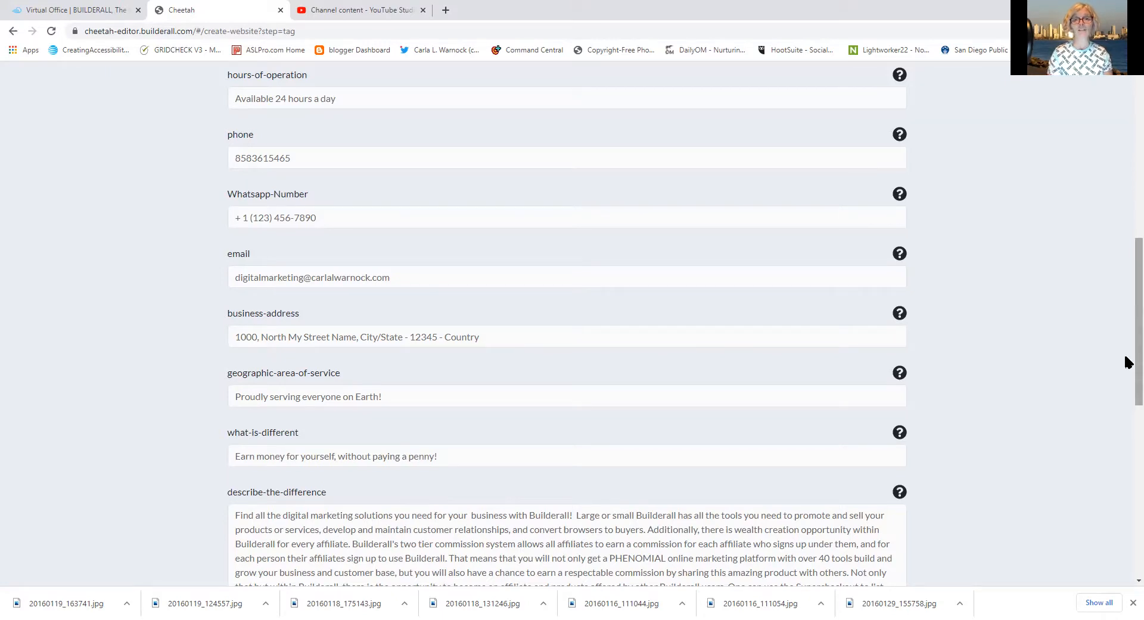
{"action": "left_click_drag", "start_coordinate": [1125, 356], "coordinate": [1114, 437]}
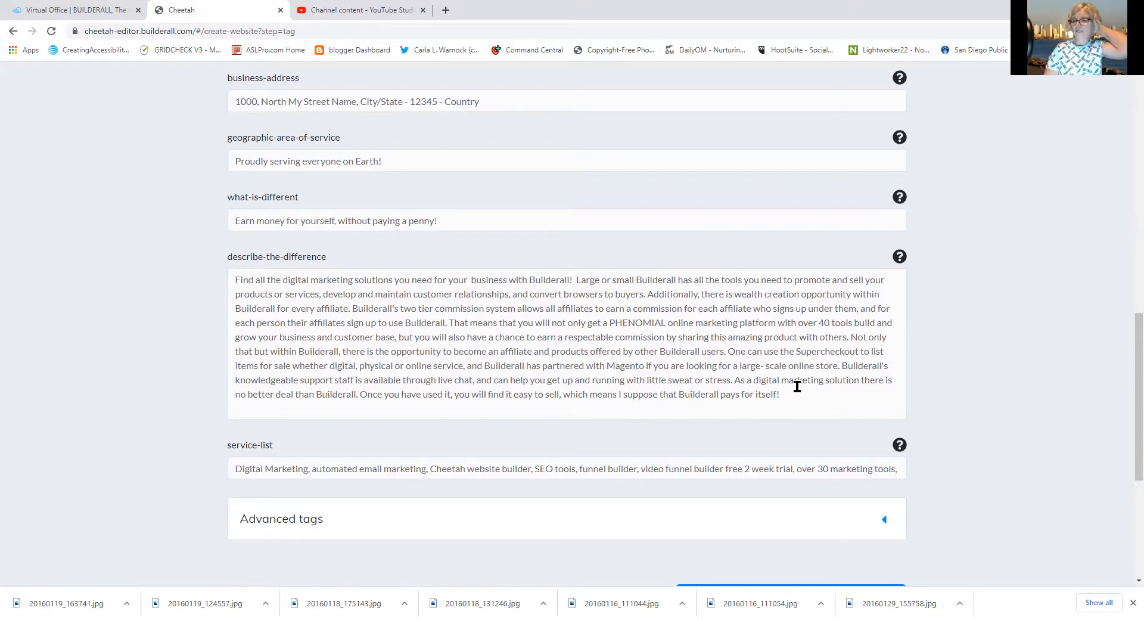
{"action": "left_click_drag", "start_coordinate": [1128, 417], "coordinate": [1124, 288]}
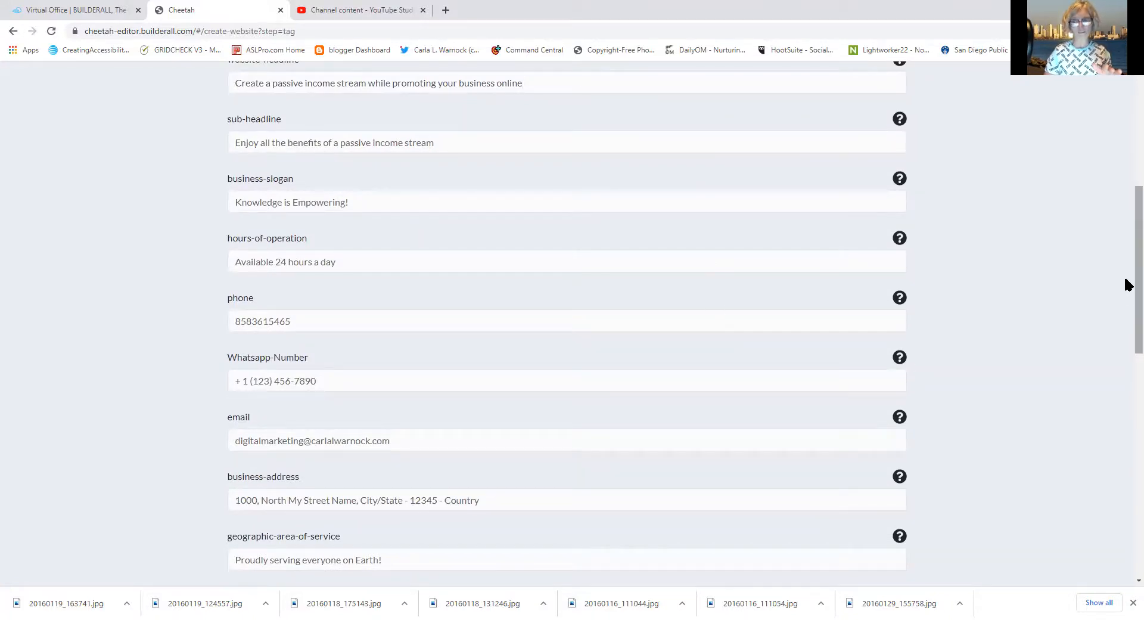
{"action": "left_click_drag", "start_coordinate": [1128, 284], "coordinate": [1122, 422]}
{"action": "scroll", "coordinate": [1120, 426], "scroll_direction": "down", "scroll_amount": 4}
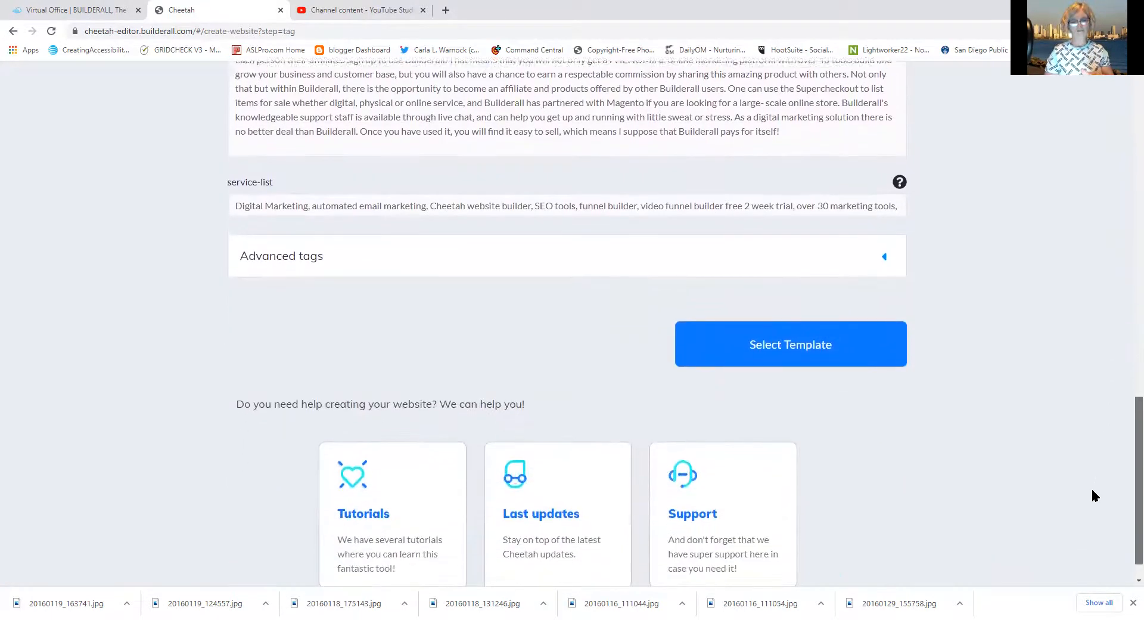
{"action": "scroll", "coordinate": [1089, 493], "scroll_direction": "down", "scroll_amount": 1}
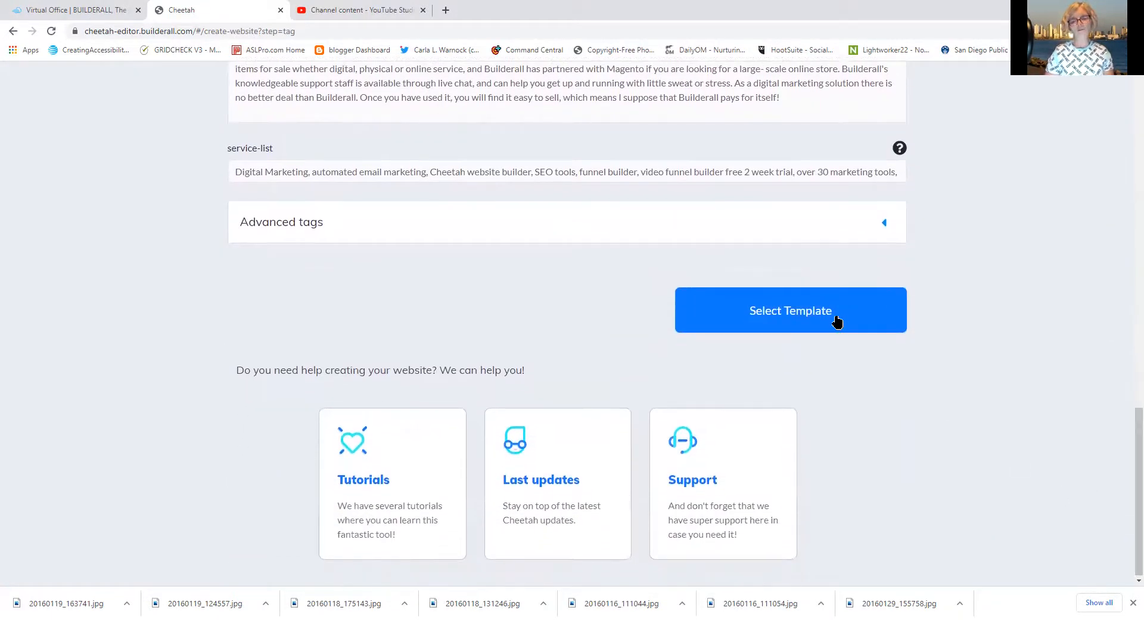
Expand the Advanced tags section, then go on to the website template selection
{"action": "left_click", "coordinate": [777, 224]}
{"action": "left_click_drag", "start_coordinate": [1127, 222], "coordinate": [1095, 528]}
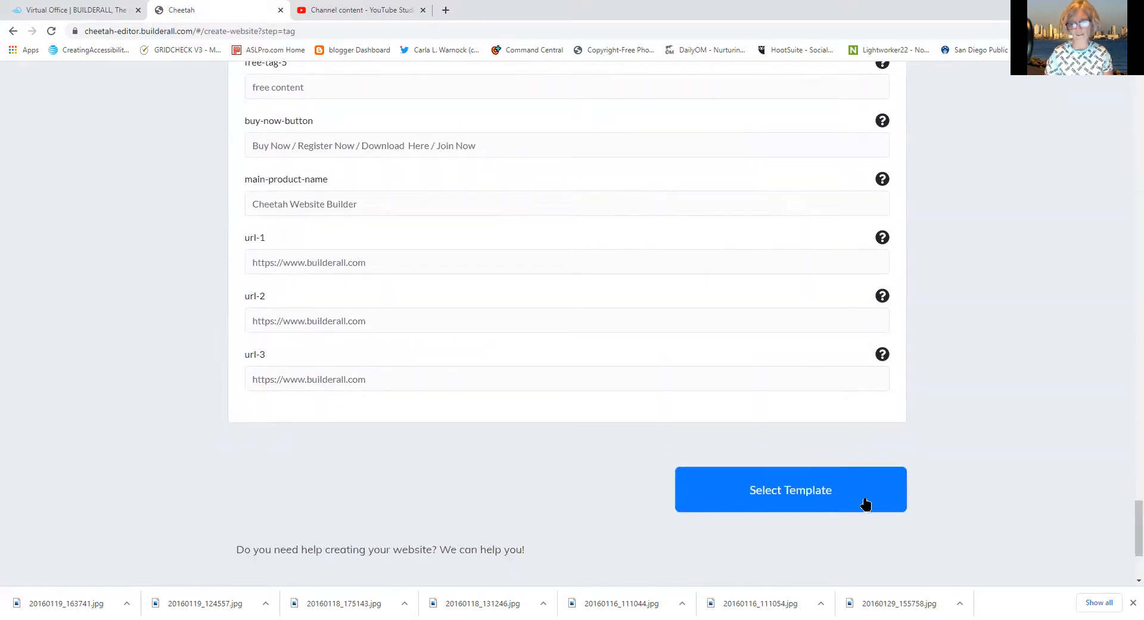
{"action": "left_click", "coordinate": [838, 502]}
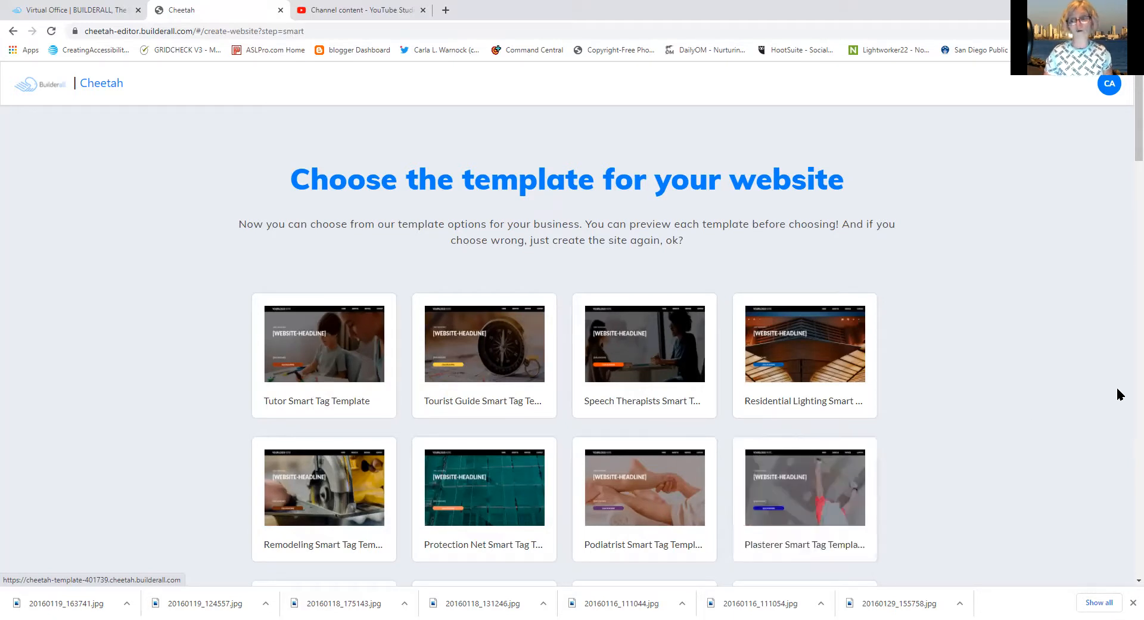
{"action": "left_click_drag", "start_coordinate": [1125, 137], "coordinate": [1125, 169]}
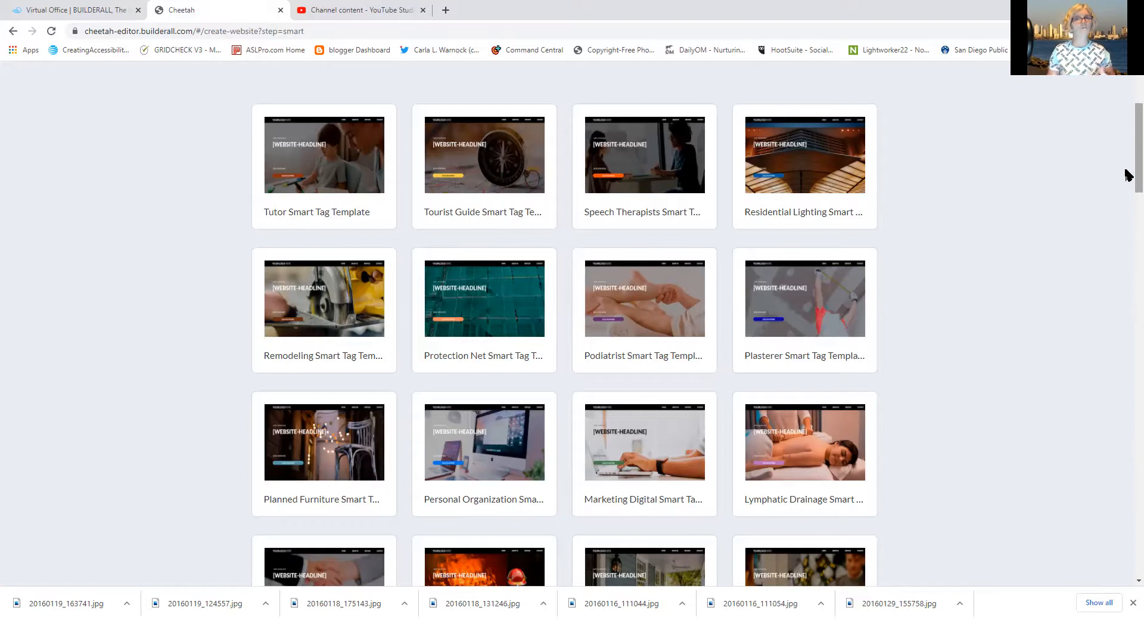
{"action": "left_click_drag", "start_coordinate": [1128, 175], "coordinate": [1128, 223]}
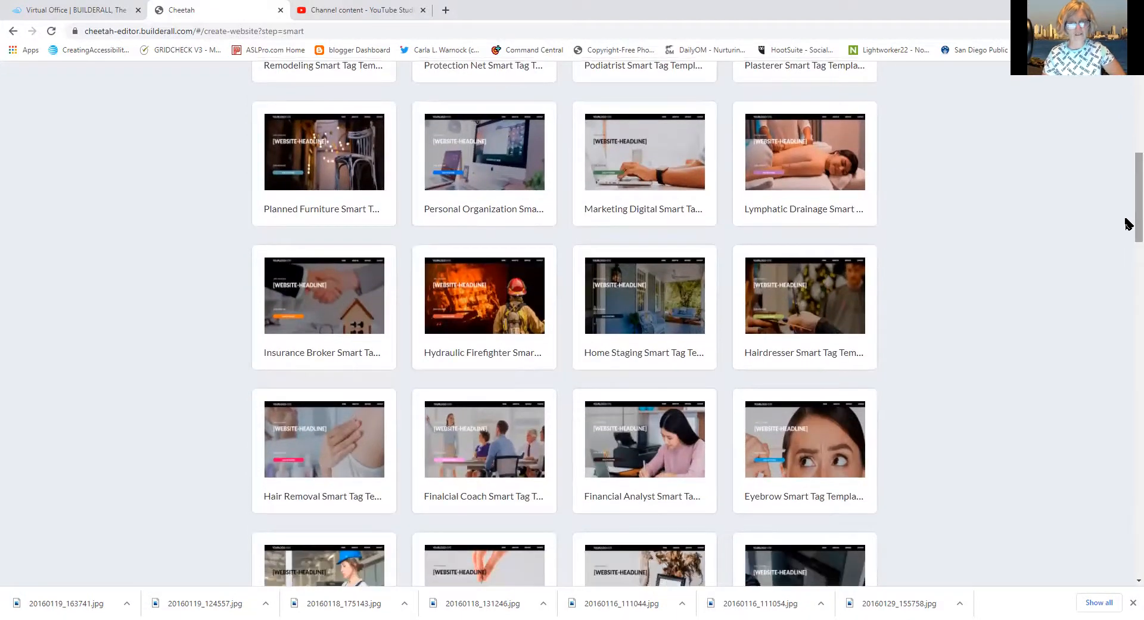
{"action": "mouse_move", "coordinate": [666, 191]}
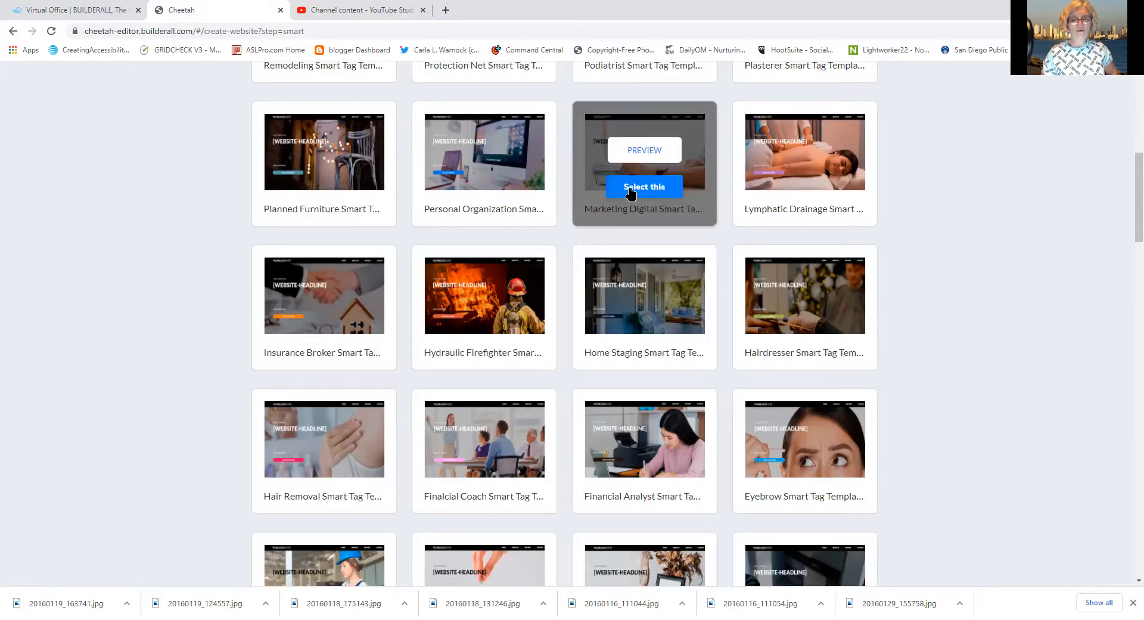
Build and publish the site from the Marketing Digital template, then begin a new page
{"action": "left_click", "coordinate": [631, 192]}
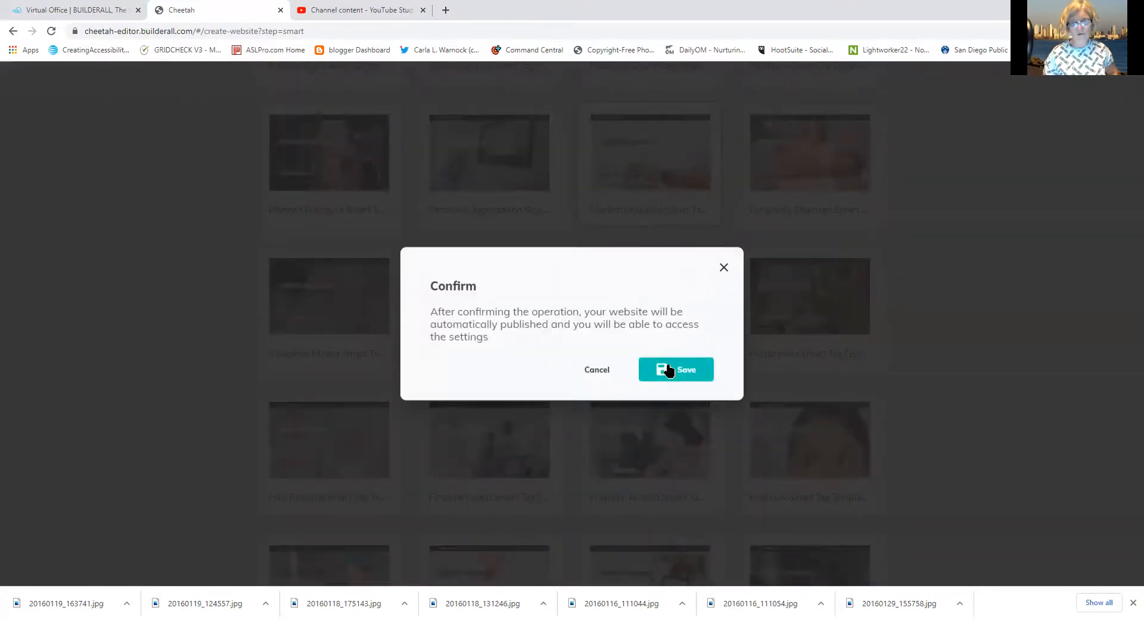
{"action": "left_click", "coordinate": [668, 370]}
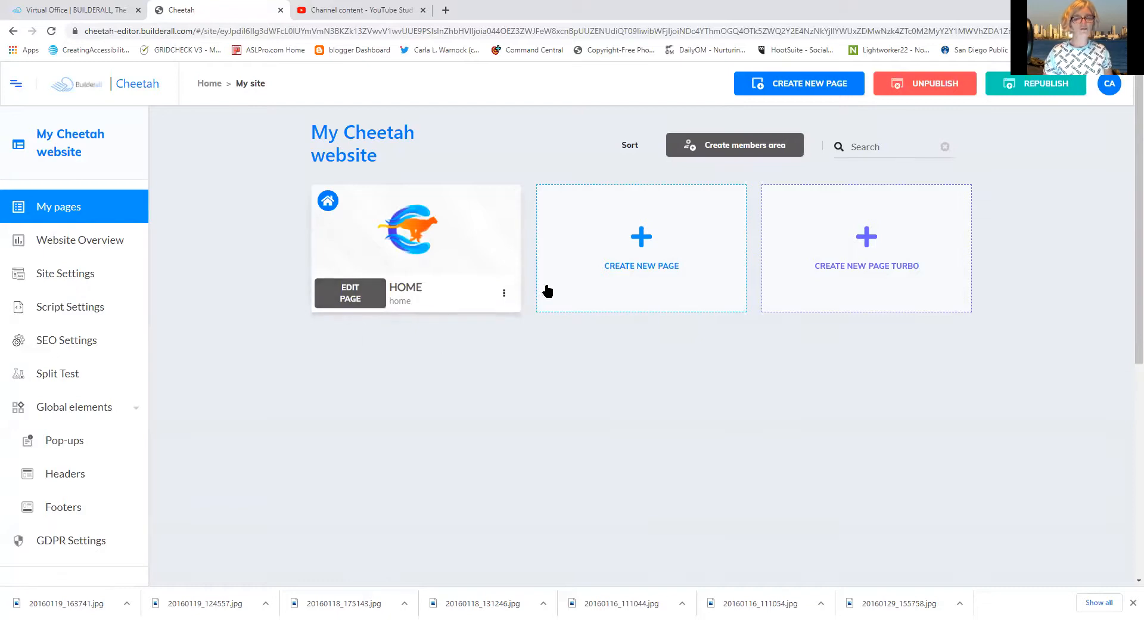
{"action": "mouse_move", "coordinate": [382, 222]}
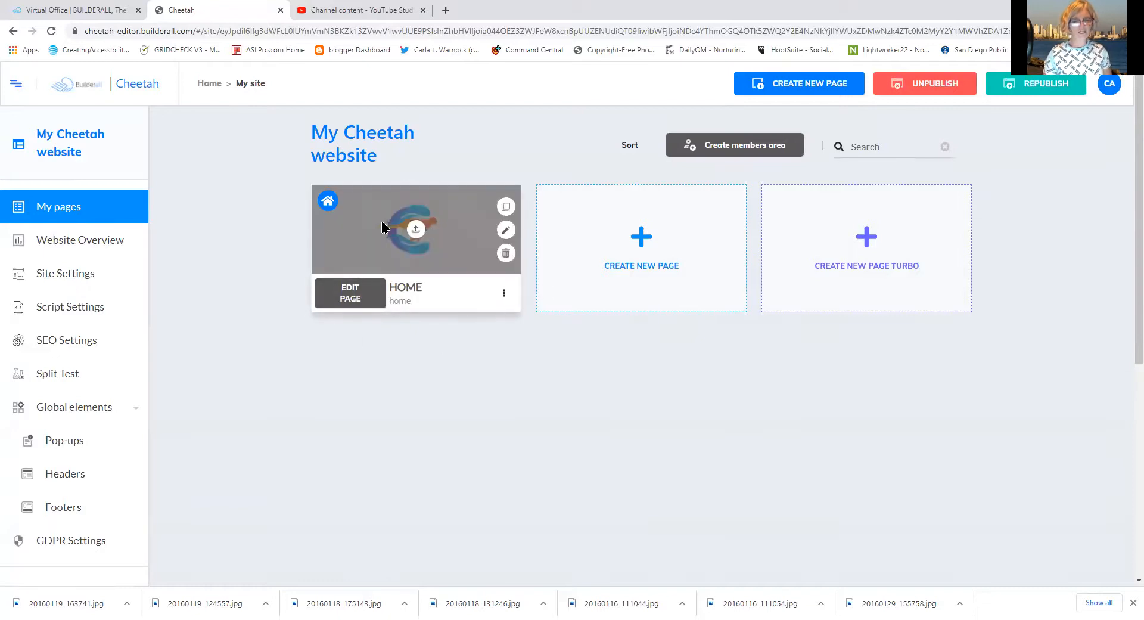
{"action": "left_click", "coordinate": [631, 244]}
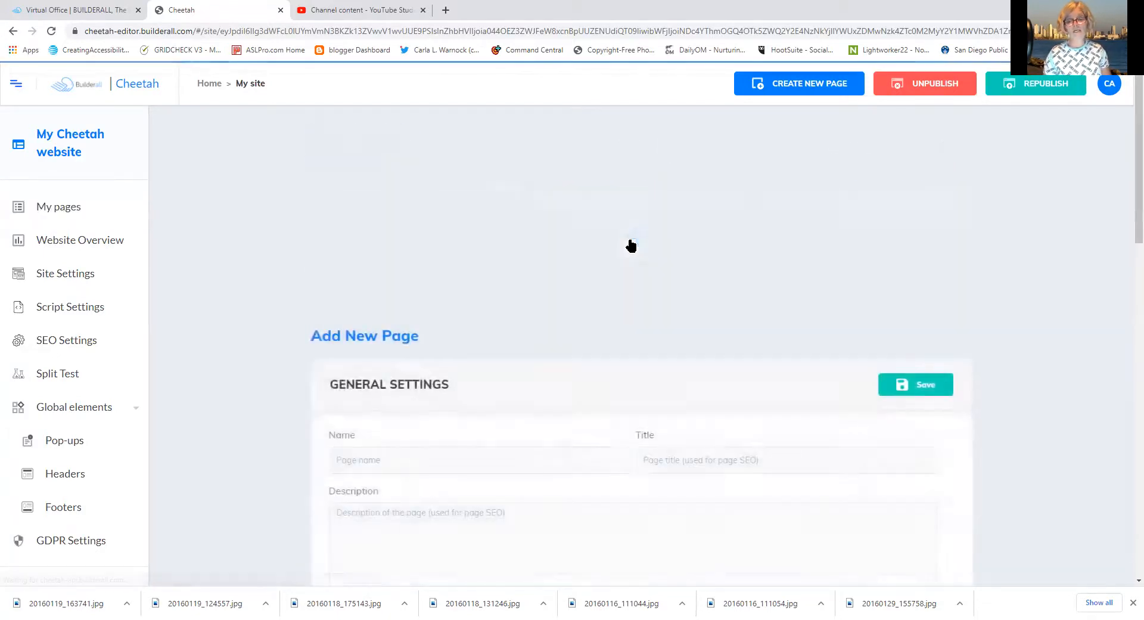
Name the new page 'Thank You', correcting the typos
{"action": "left_click", "coordinate": [452, 256]}
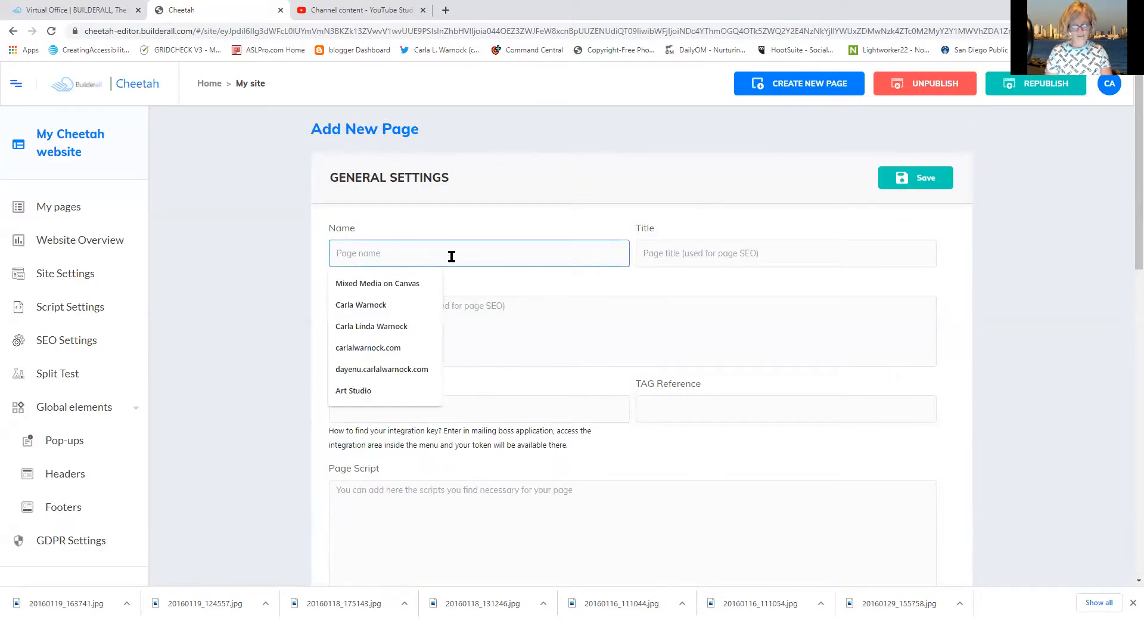
{"action": "type", "text": "Thank ou"}
{"action": "key", "text": "BackSpace"}
{"action": "key", "text": "BackSpace"}
{"action": "key", "text": "BackSpace"}
{"action": "type", "text": "you"}
{"action": "key", "text": "BackSpace"}
{"action": "key", "text": "BackSpace"}
{"action": "type", "text": "You"}
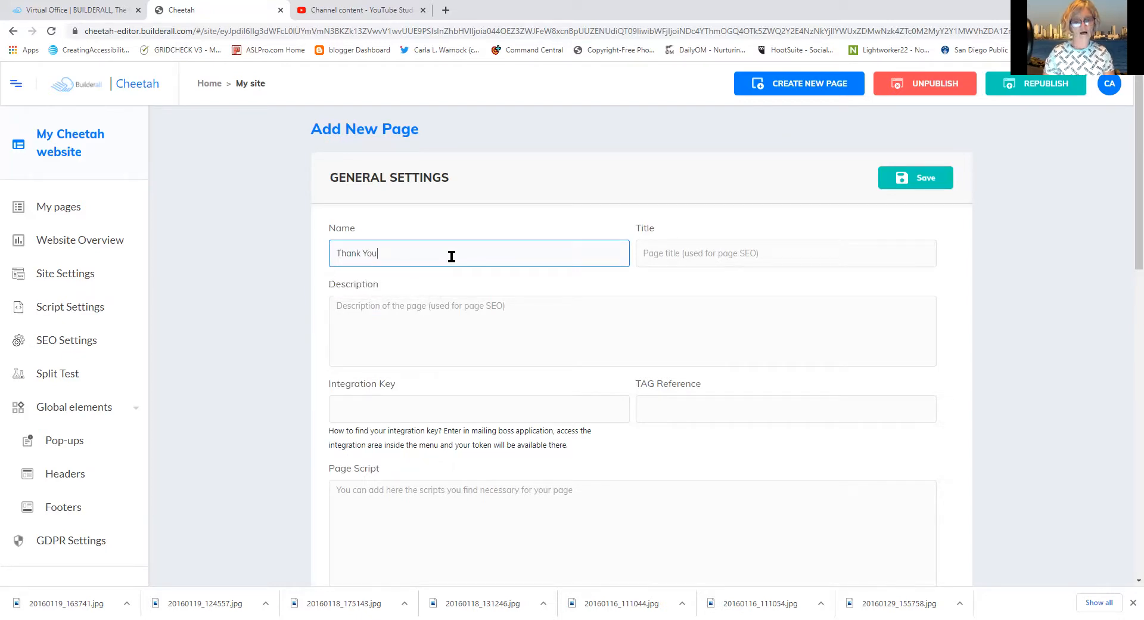
Copy 'Thank You' into the page Title and Description, then save the page
{"action": "left_click_drag", "start_coordinate": [384, 255], "coordinate": [309, 255]}
{"action": "right_click", "coordinate": [351, 255]}
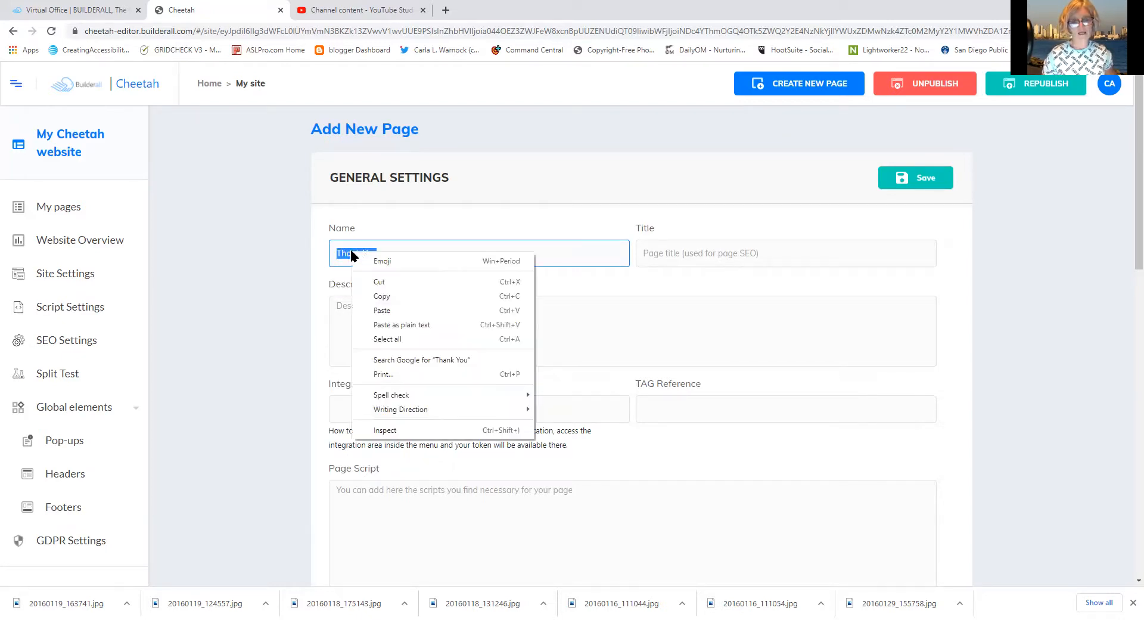
{"action": "left_click", "coordinate": [389, 294]}
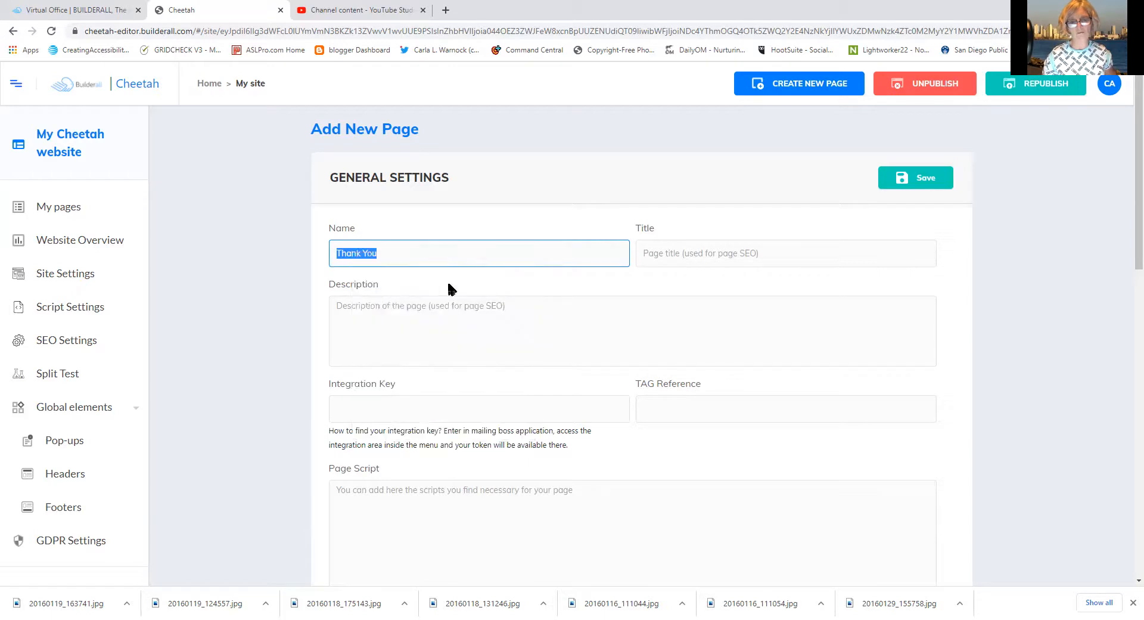
{"action": "left_click", "coordinate": [668, 256]}
{"action": "right_click", "coordinate": [669, 256]}
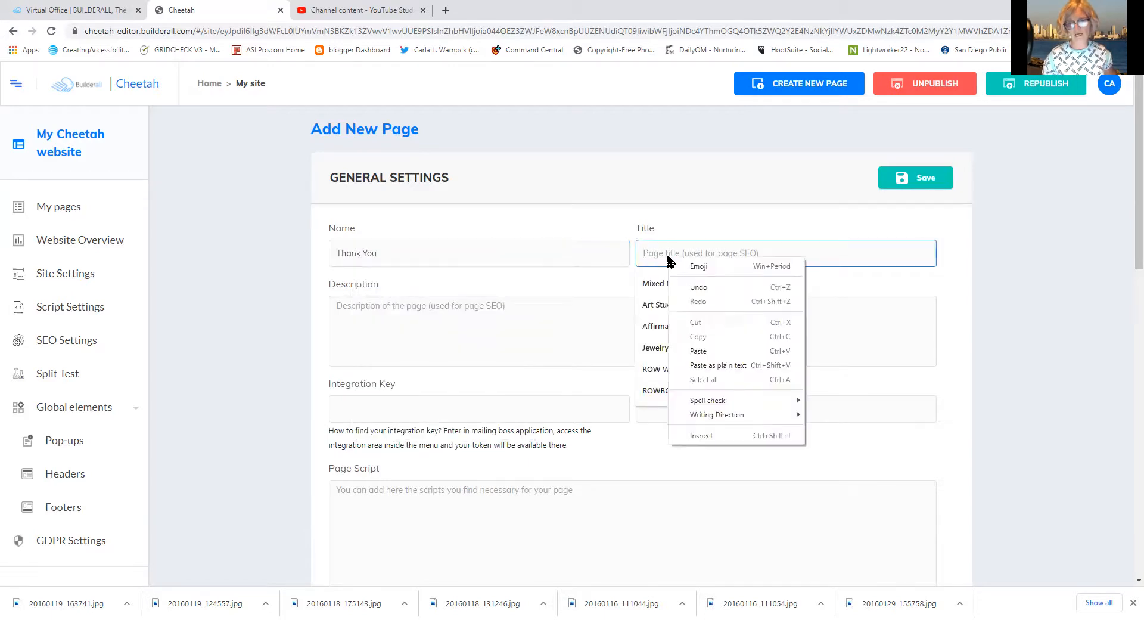
{"action": "left_click", "coordinate": [703, 352]}
{"action": "left_click", "coordinate": [487, 324]}
{"action": "right_click", "coordinate": [487, 325]}
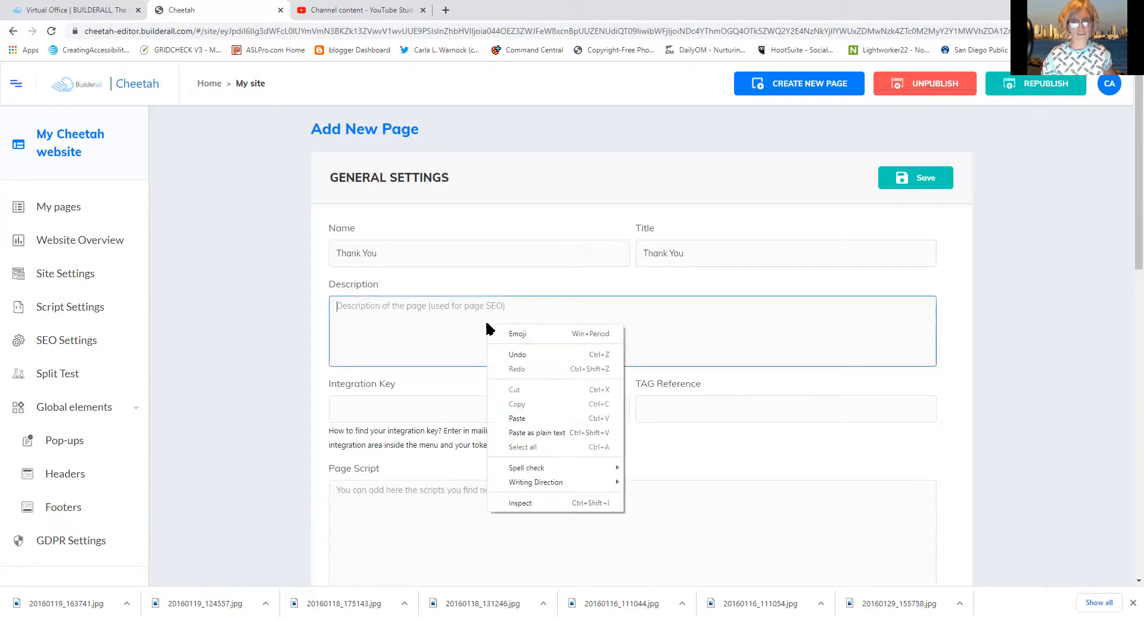
{"action": "left_click", "coordinate": [518, 419]}
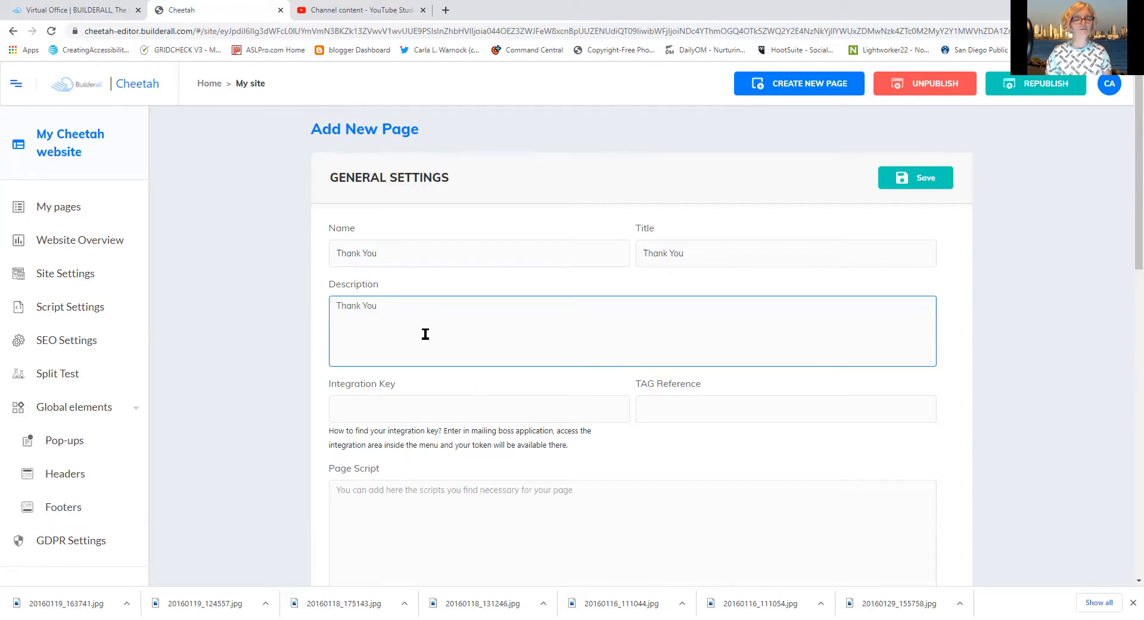
{"action": "left_click", "coordinate": [917, 184]}
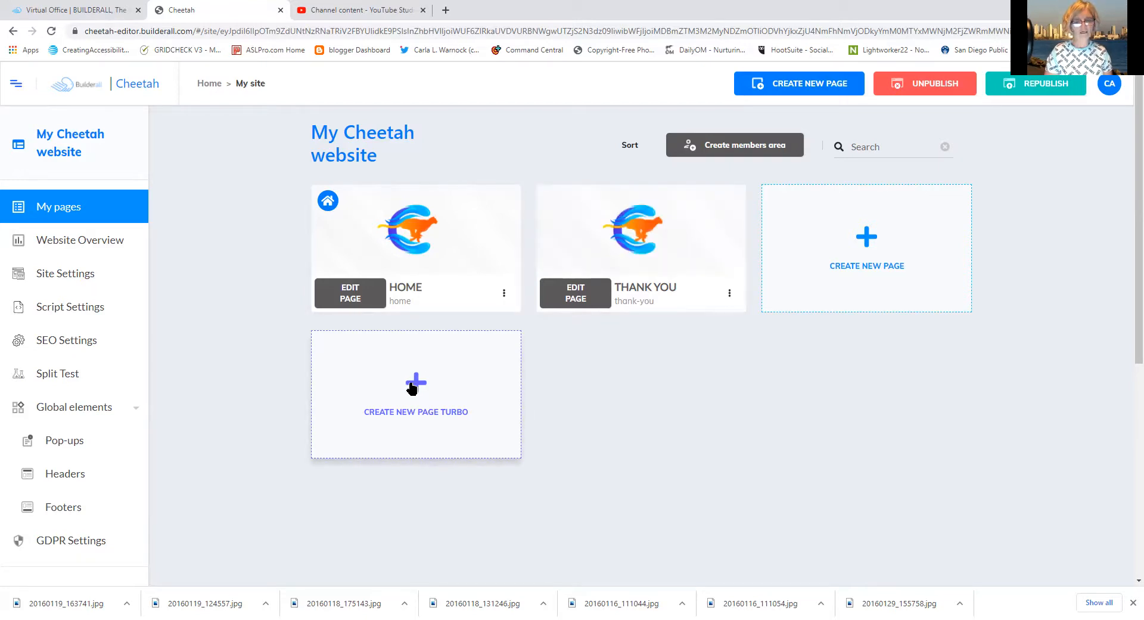
Create another page named 'Under Construction', fixing the spelling of Construction
{"action": "left_click", "coordinate": [858, 242]}
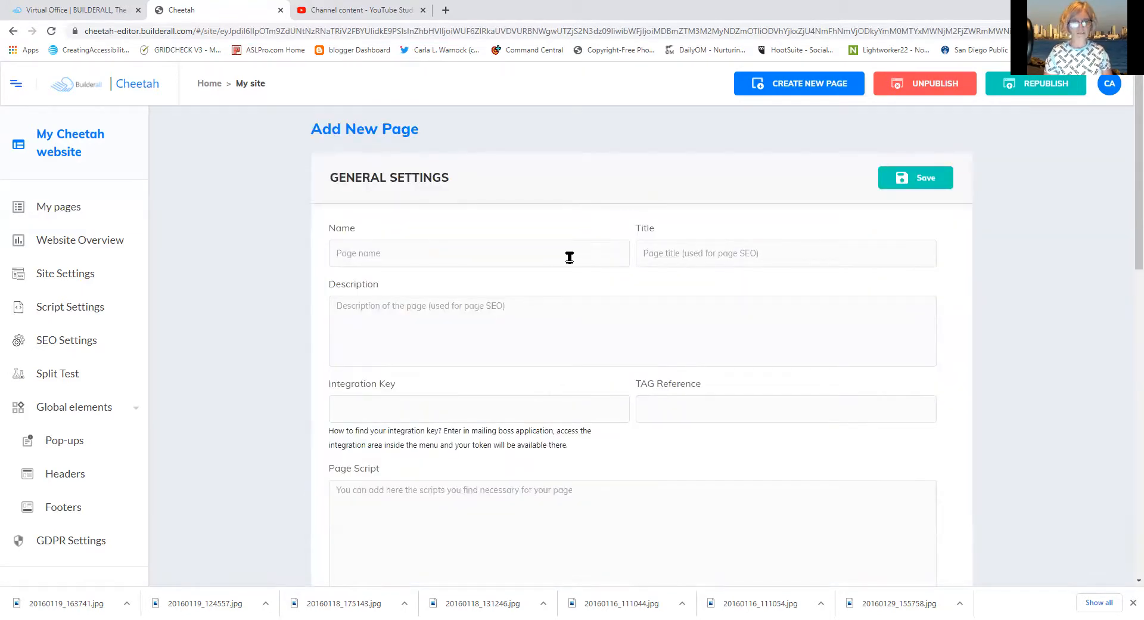
{"action": "left_click", "coordinate": [519, 255]}
{"action": "type", "text": "U"}
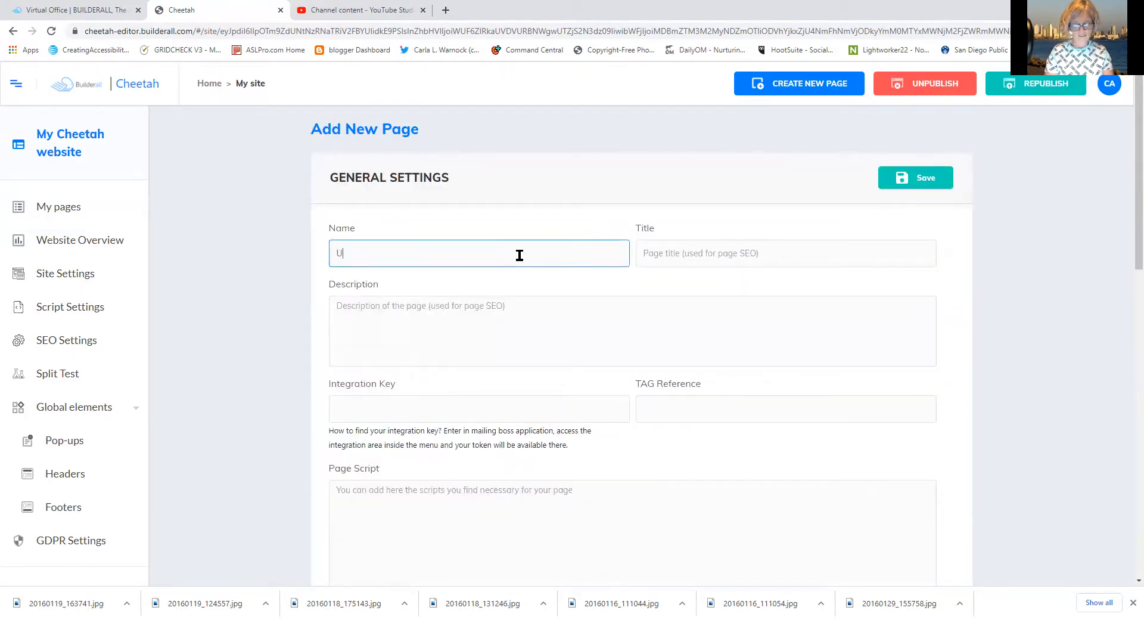
{"action": "type", "text": "nder Contruction"}
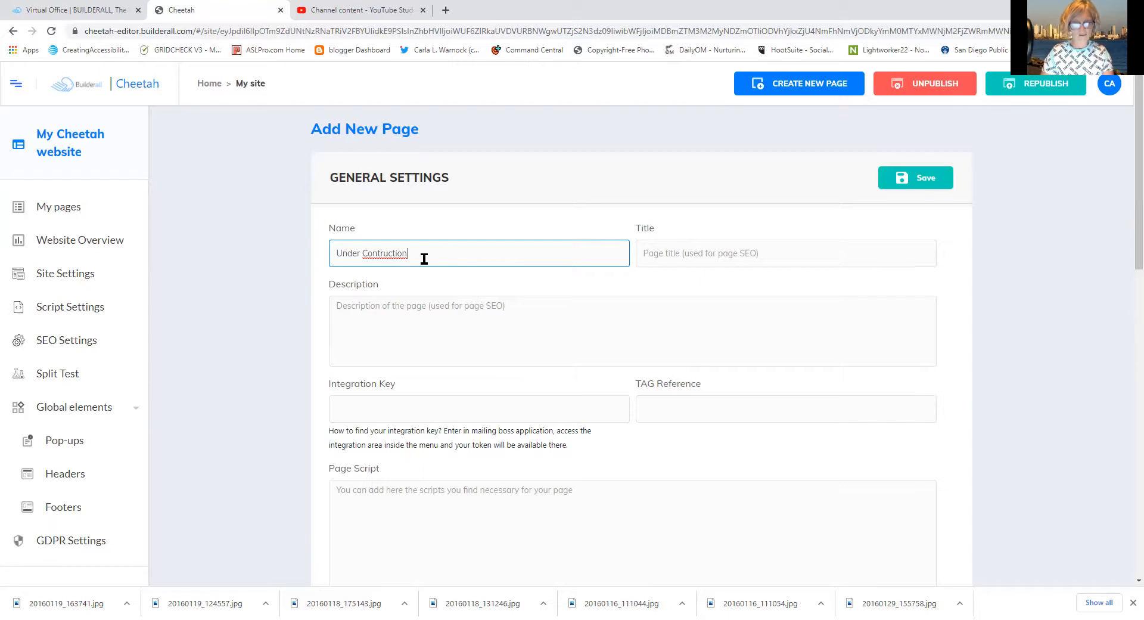
{"action": "right_click", "coordinate": [399, 256]}
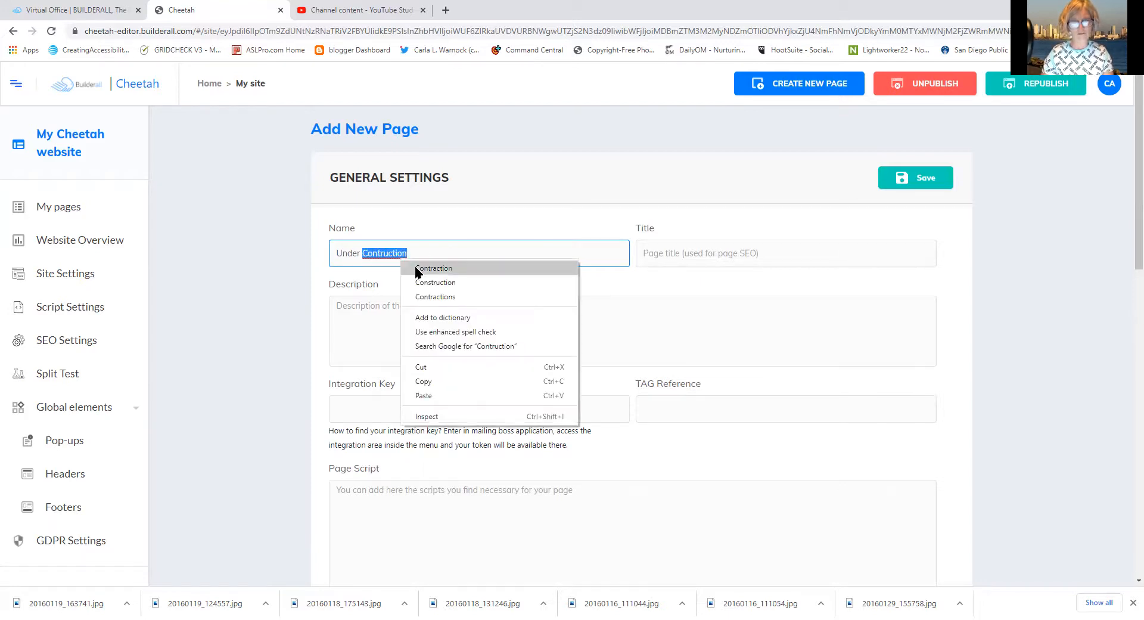
{"action": "left_click", "coordinate": [415, 281]}
Copy 'Under Construction' into the Title and Description fields and save the page
{"action": "left_click_drag", "start_coordinate": [421, 253], "coordinate": [318, 244]}
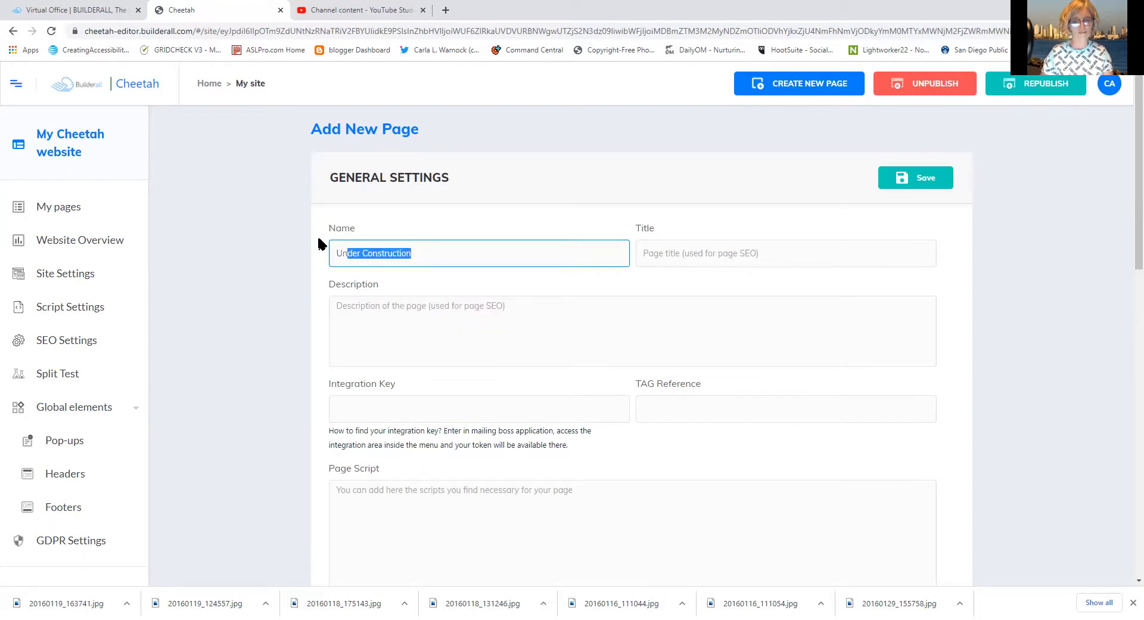
{"action": "right_click", "coordinate": [360, 259]}
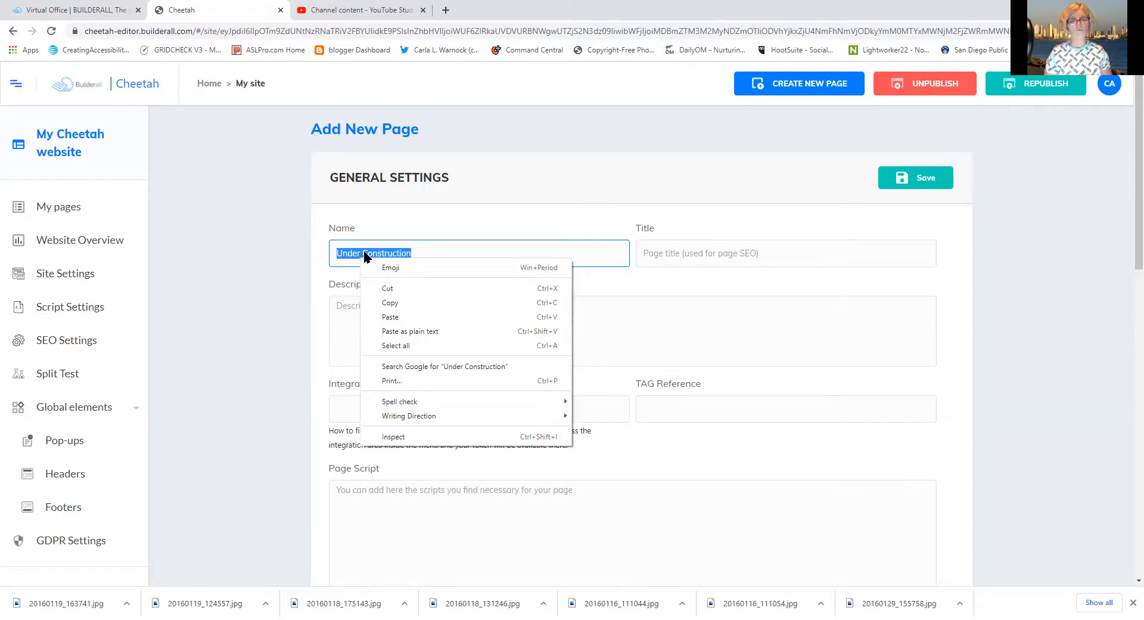
{"action": "left_click", "coordinate": [390, 302]}
{"action": "left_click", "coordinate": [677, 251]}
{"action": "right_click", "coordinate": [677, 251]}
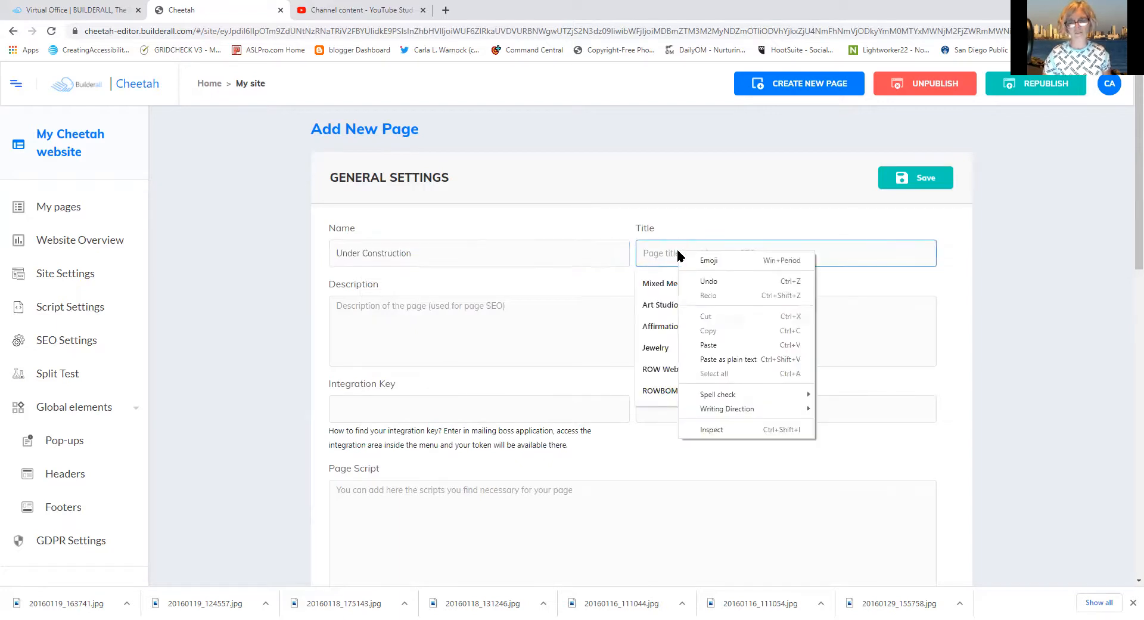
{"action": "left_click", "coordinate": [708, 345]}
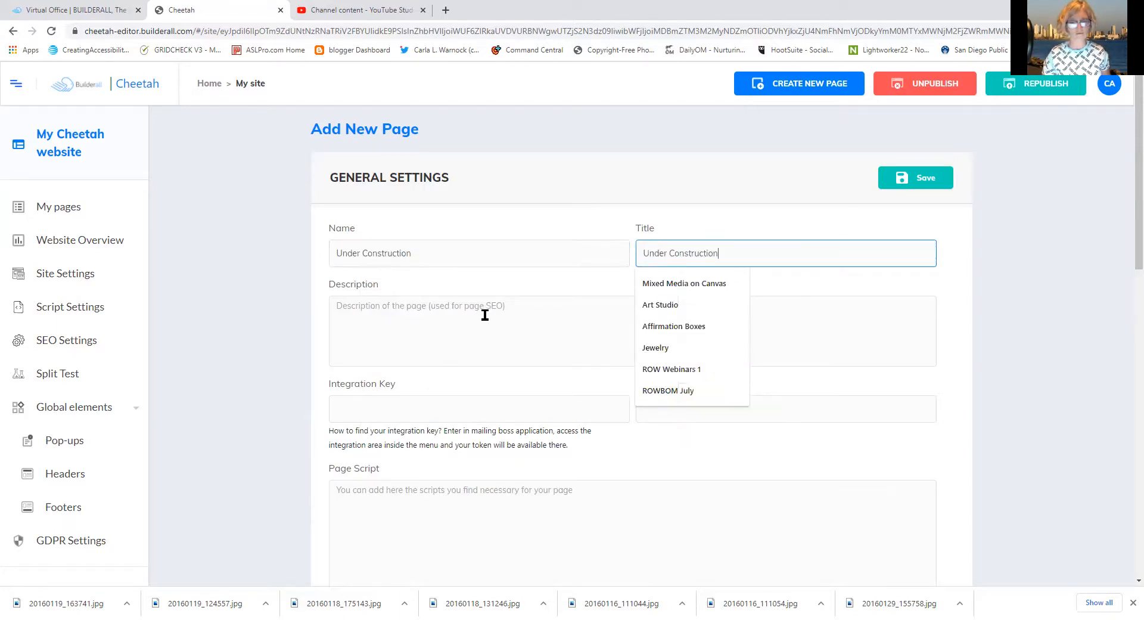
{"action": "left_click", "coordinate": [466, 315]}
{"action": "right_click", "coordinate": [466, 315]}
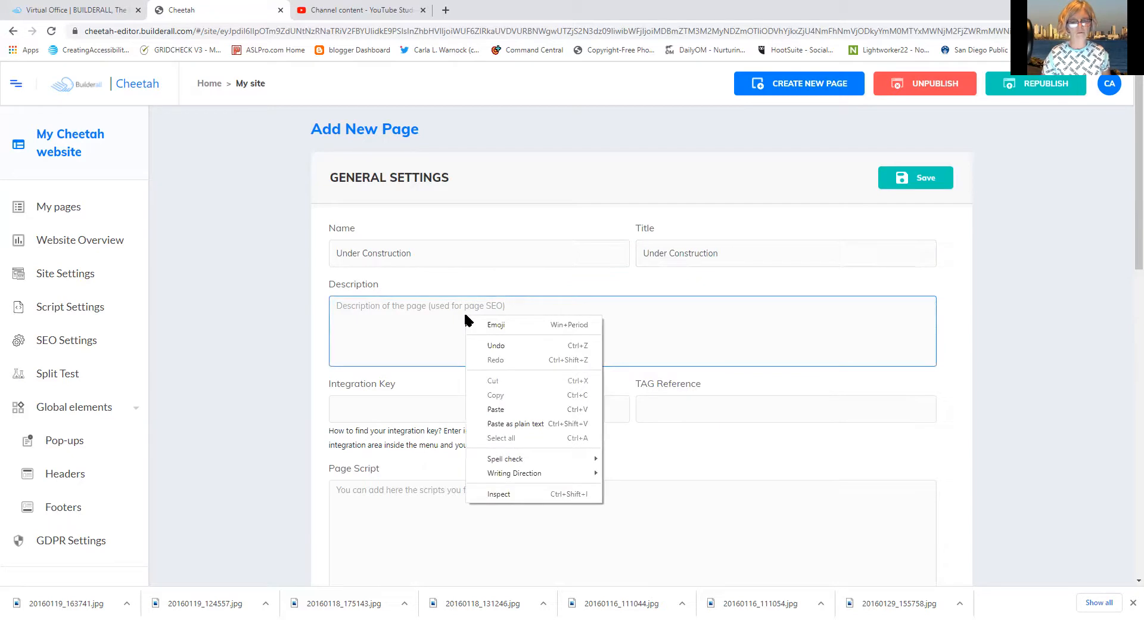
{"action": "left_click", "coordinate": [495, 410]}
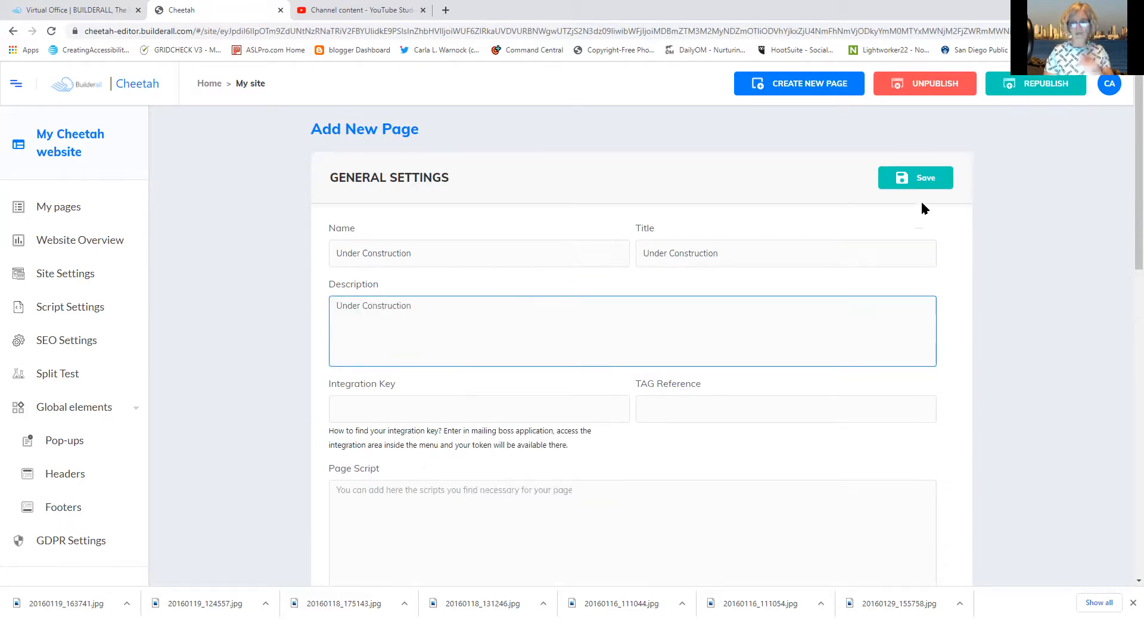
{"action": "left_click", "coordinate": [915, 183]}
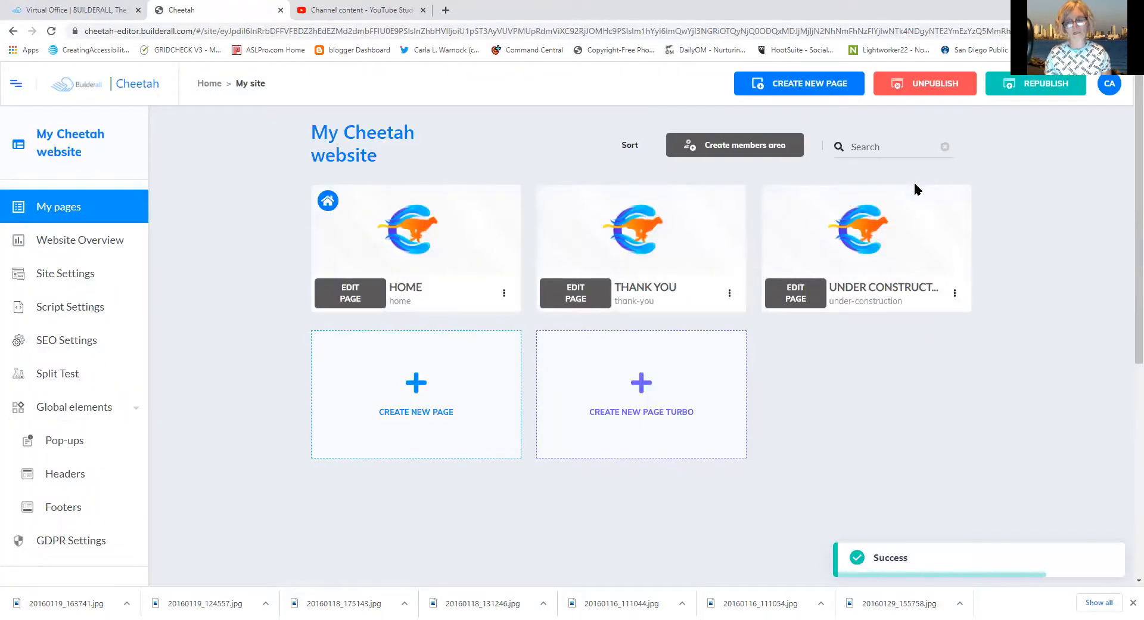
{"action": "mouse_move", "coordinate": [858, 237]}
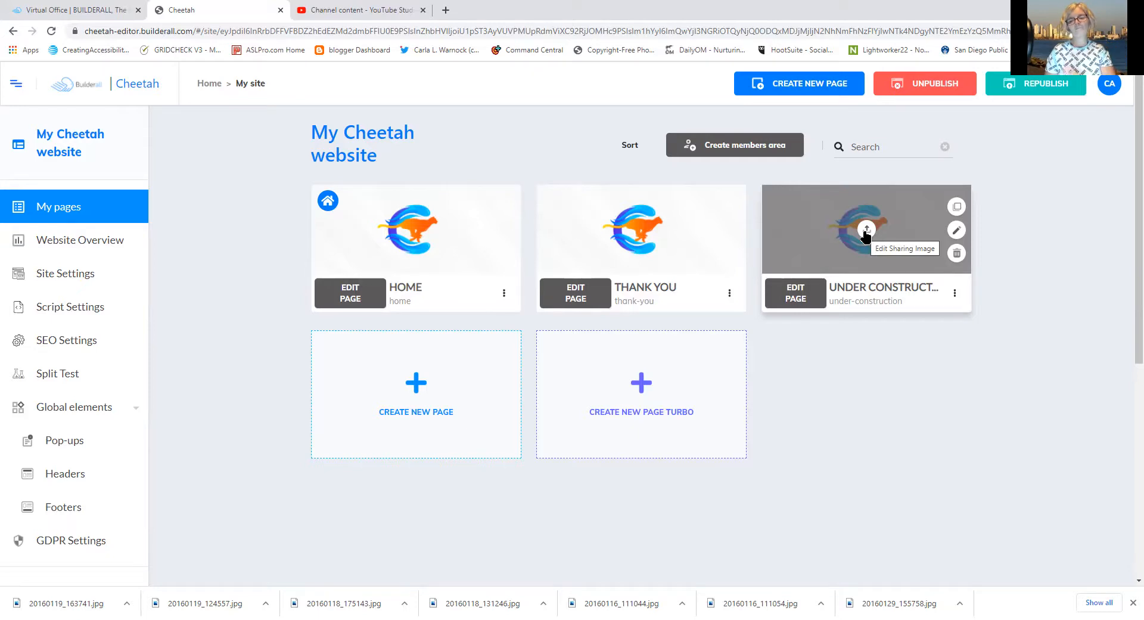
Open the Under Construction page card in the editor
{"action": "left_click", "coordinate": [795, 298]}
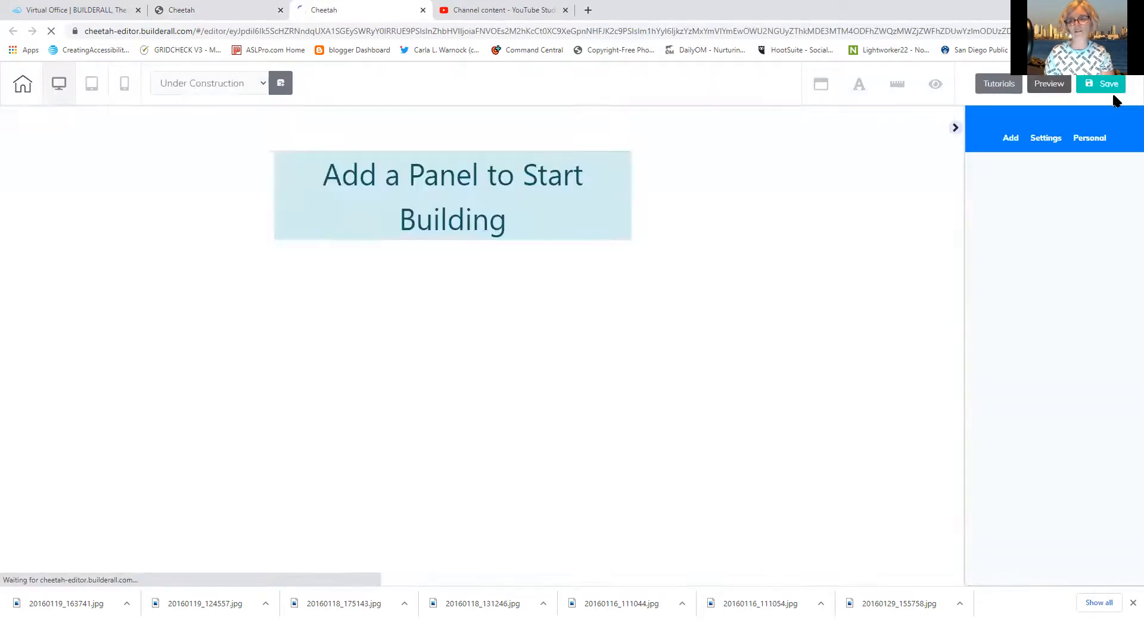
Add the saved 'Under Construction Page' panel from Personal > Panels and save the page
{"action": "left_click", "coordinate": [1089, 142]}
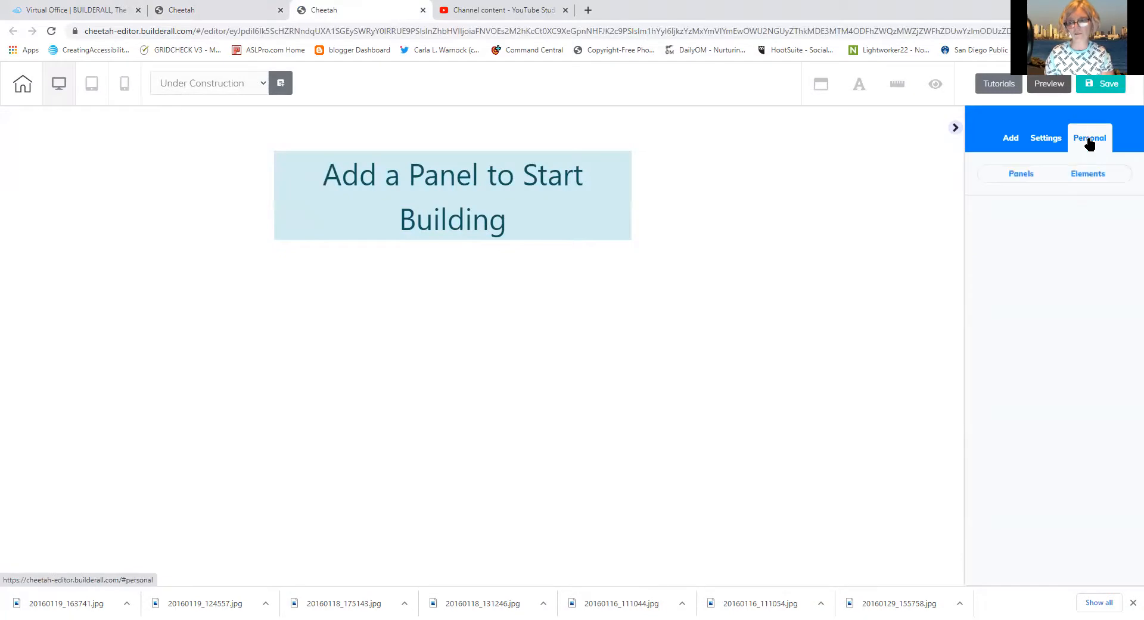
{"action": "left_click", "coordinate": [1085, 174]}
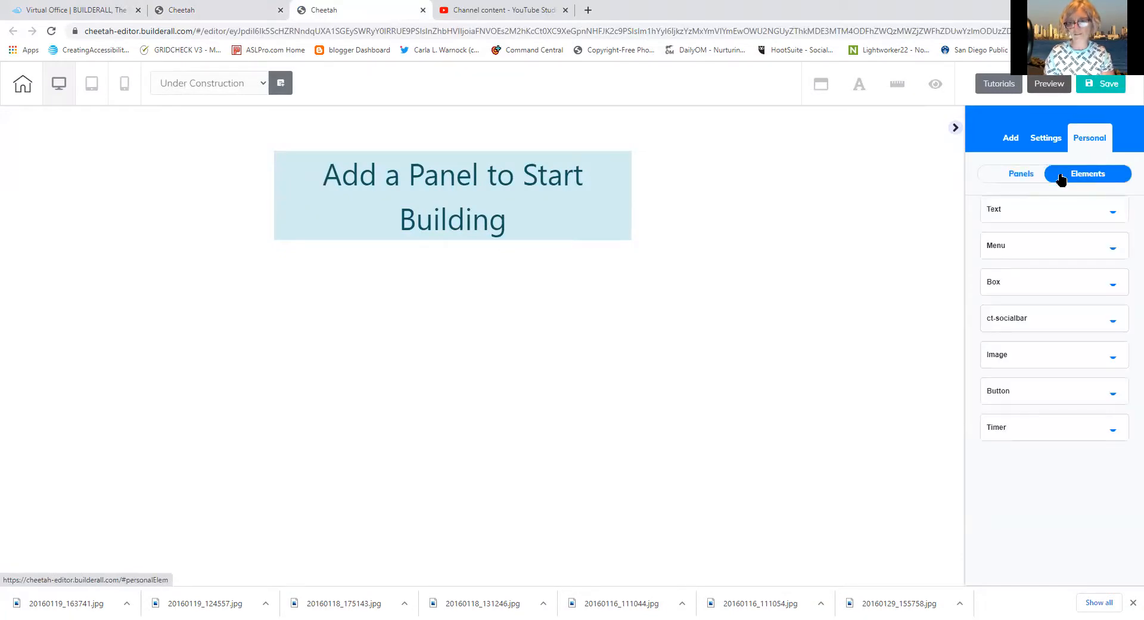
{"action": "left_click", "coordinate": [1011, 171]}
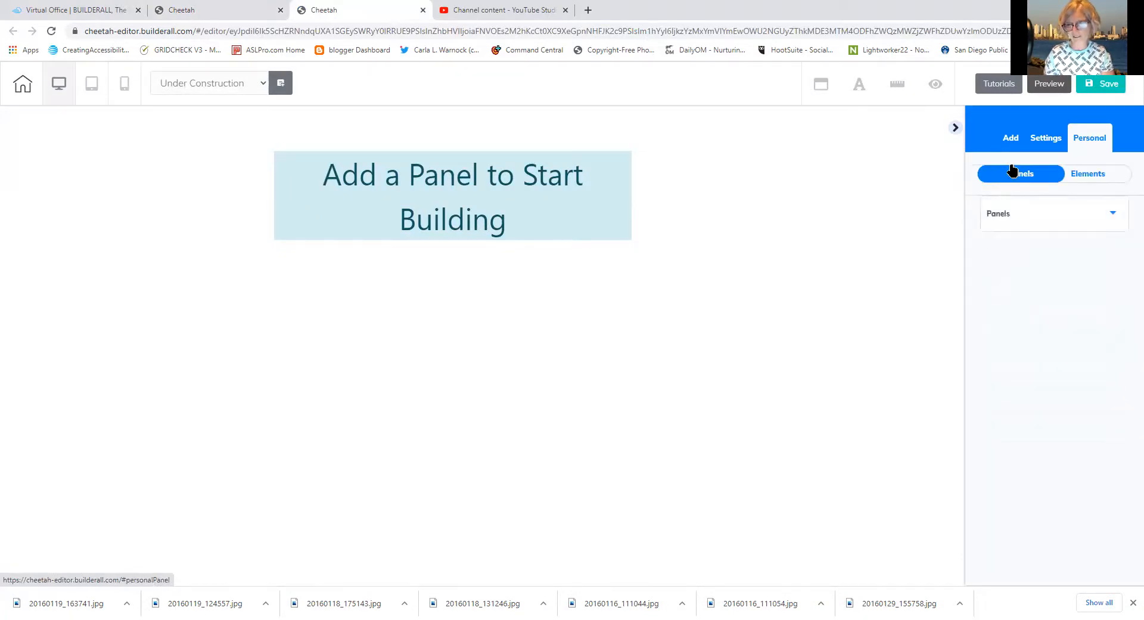
{"action": "left_click", "coordinate": [995, 219]}
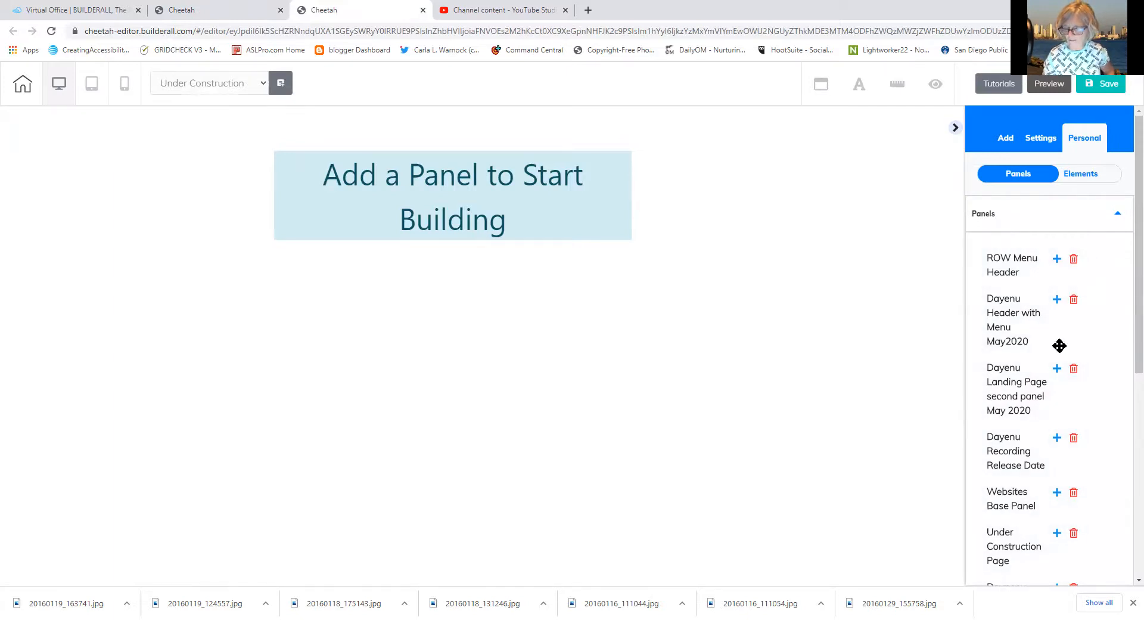
{"action": "left_click", "coordinate": [1057, 534]}
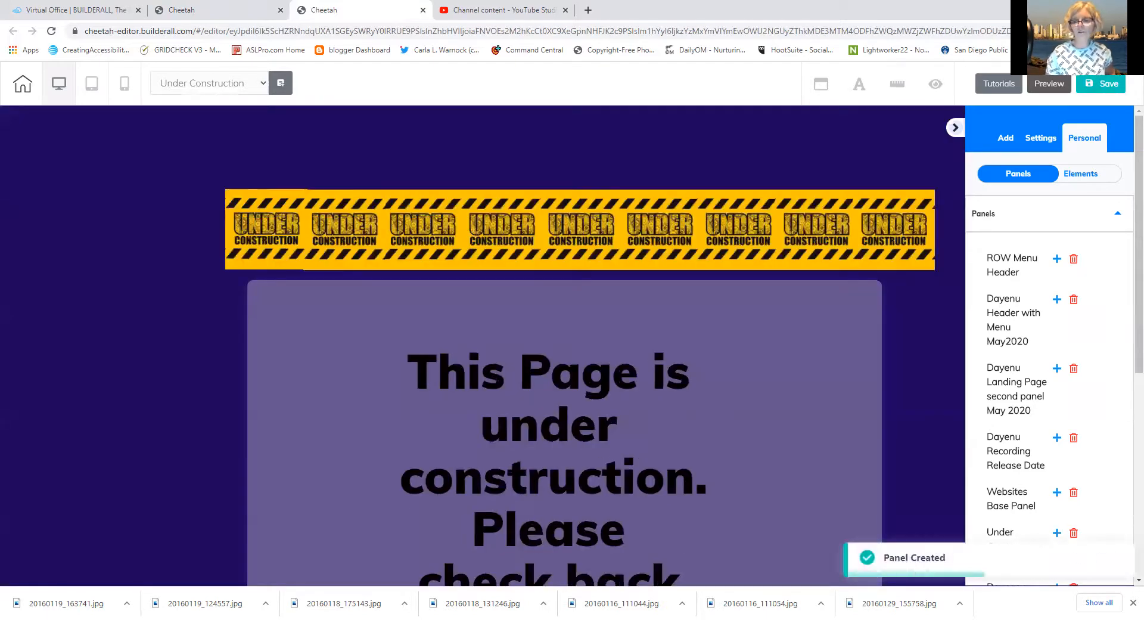
{"action": "left_click", "coordinate": [1108, 83]}
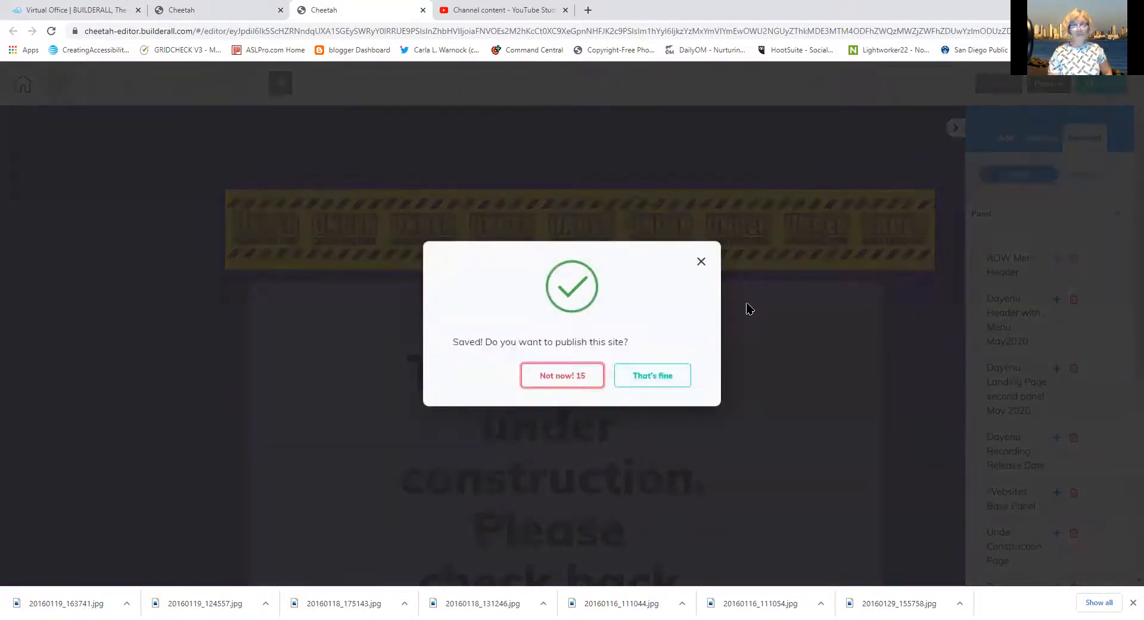
Accept publishing the site with 'That's fine' and close the It's Done dialog
{"action": "left_click", "coordinate": [649, 375]}
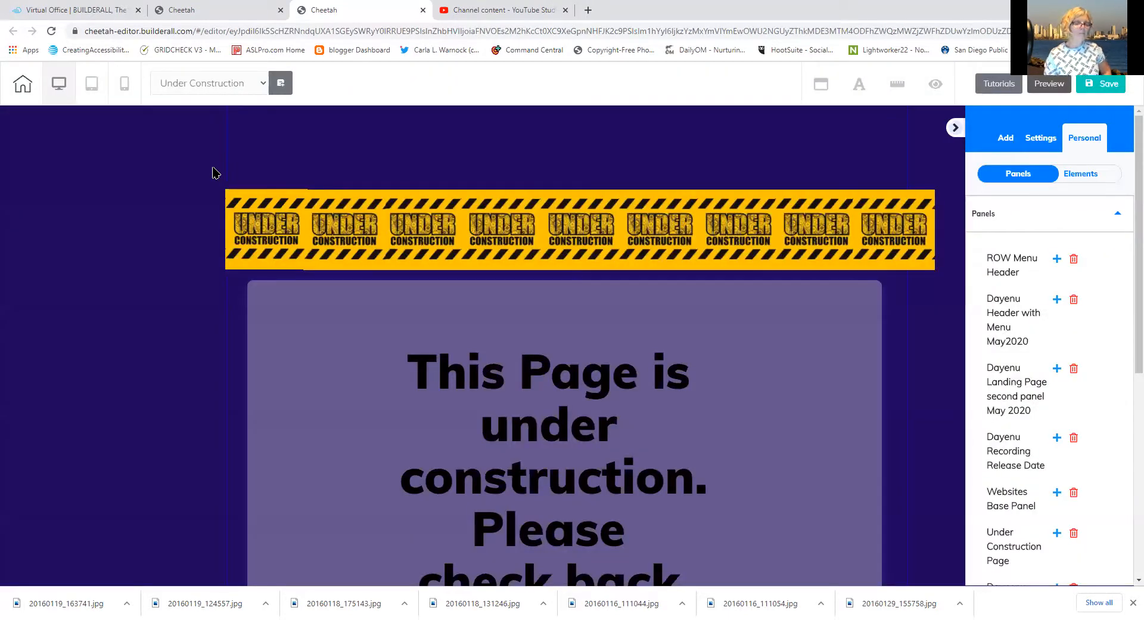
{"action": "left_click", "coordinate": [216, 173]}
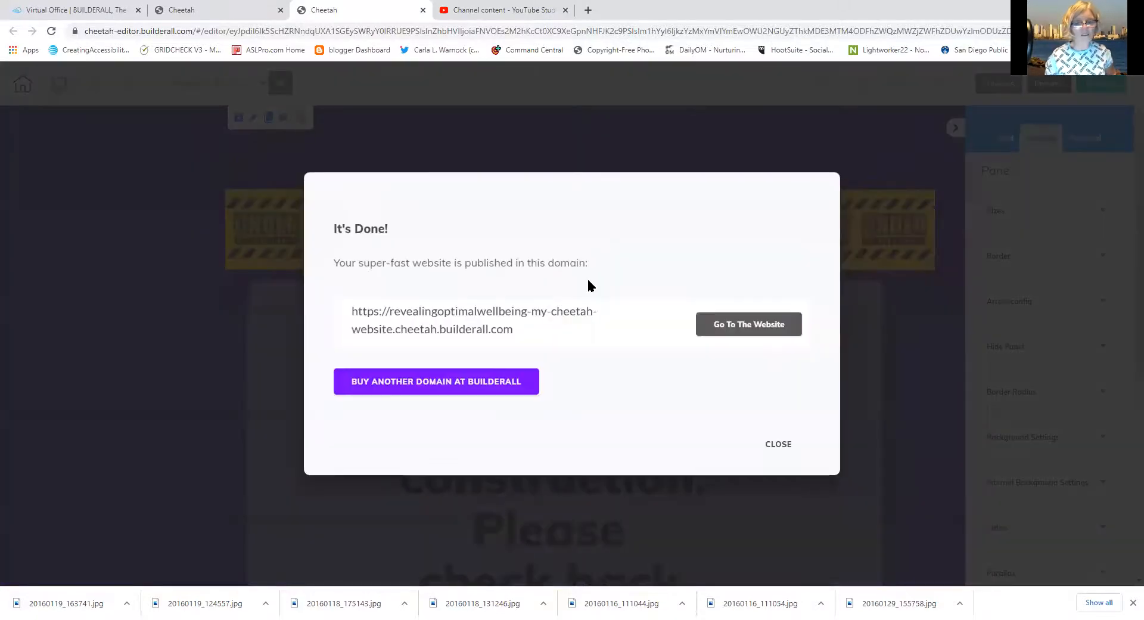
{"action": "left_click", "coordinate": [785, 444]}
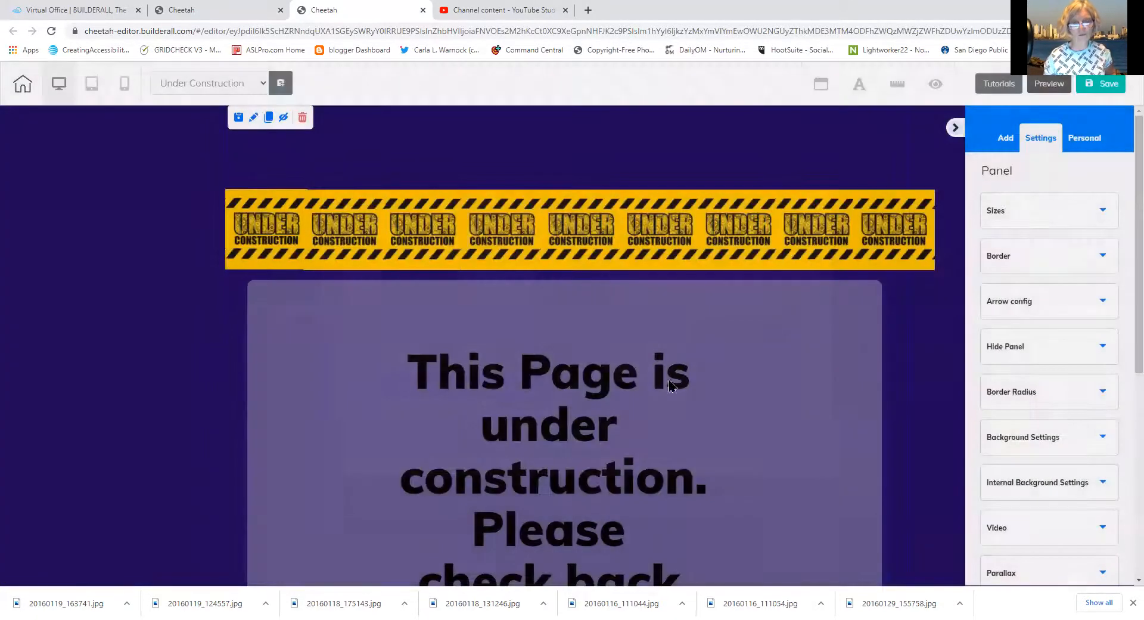
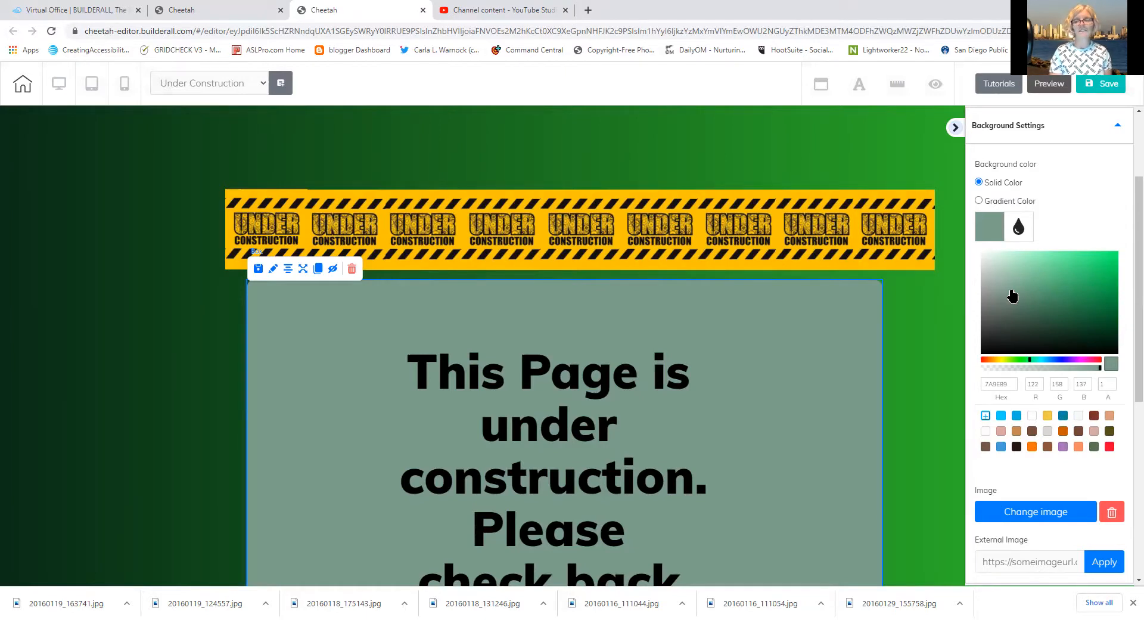
Save the Under Construction page, publish with 'That's fine', and dismiss the It's Done dialog
{"action": "left_click", "coordinate": [1092, 85]}
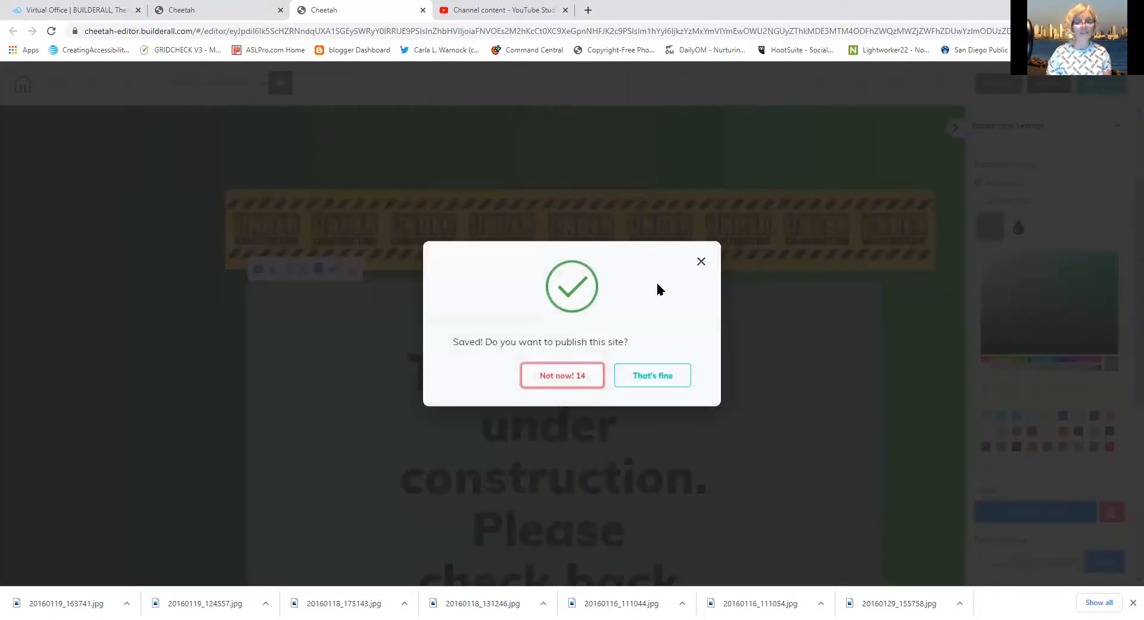
{"action": "left_click", "coordinate": [662, 386]}
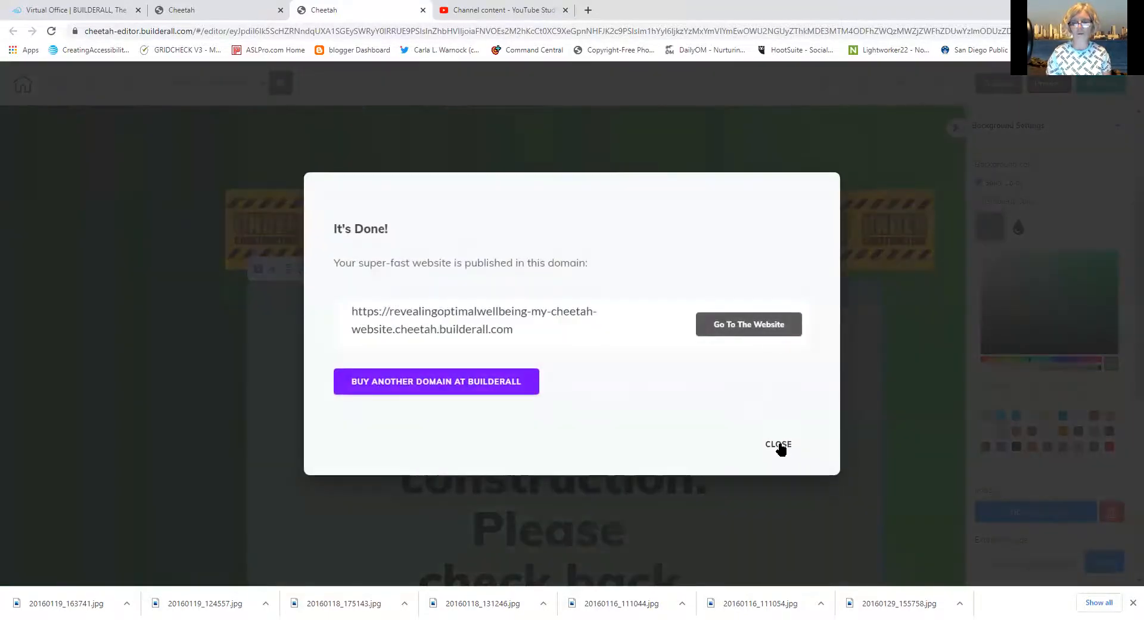
{"action": "left_click", "coordinate": [776, 446]}
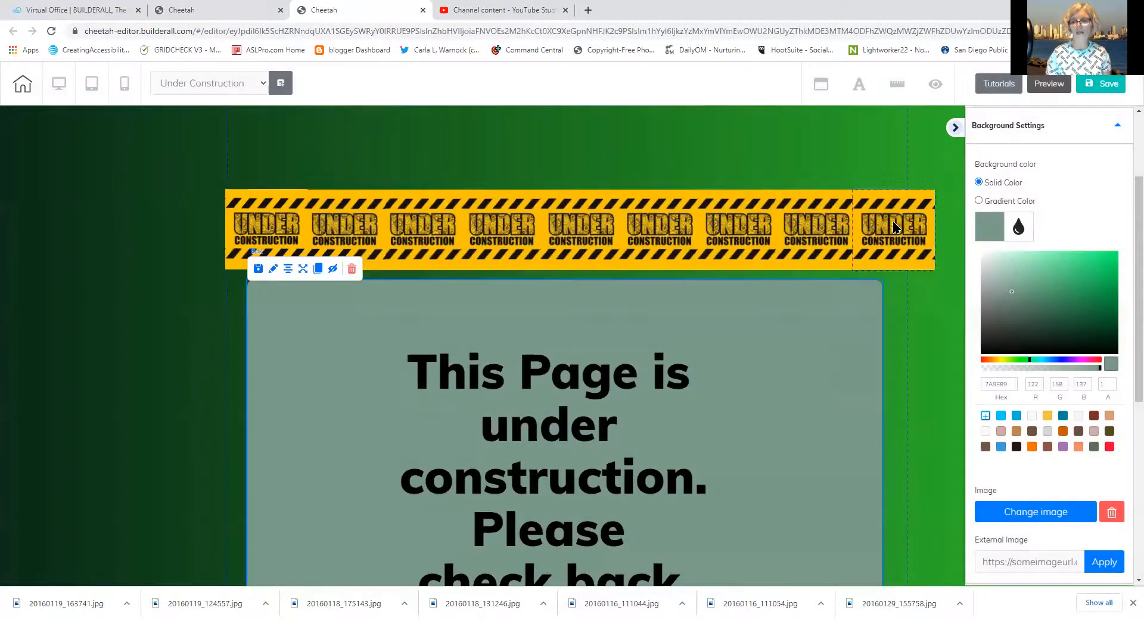
Hide the background settings and open the HOME page from the My Cheetah website pages, selecting its hero panel
{"action": "left_click", "coordinate": [955, 128]}
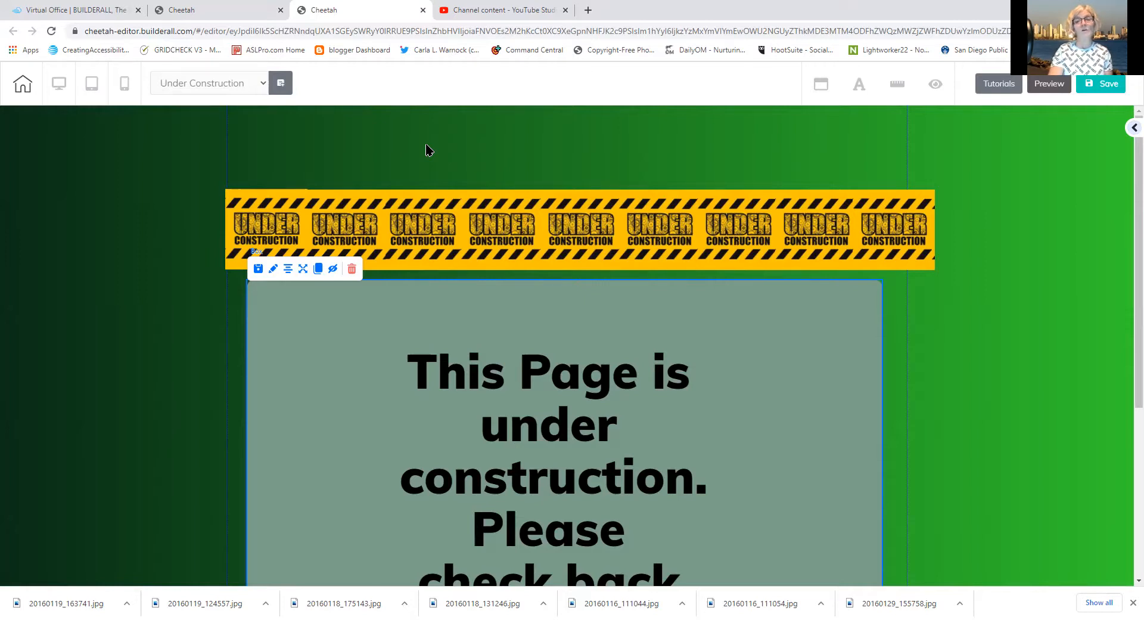
{"action": "left_click", "coordinate": [233, 8]}
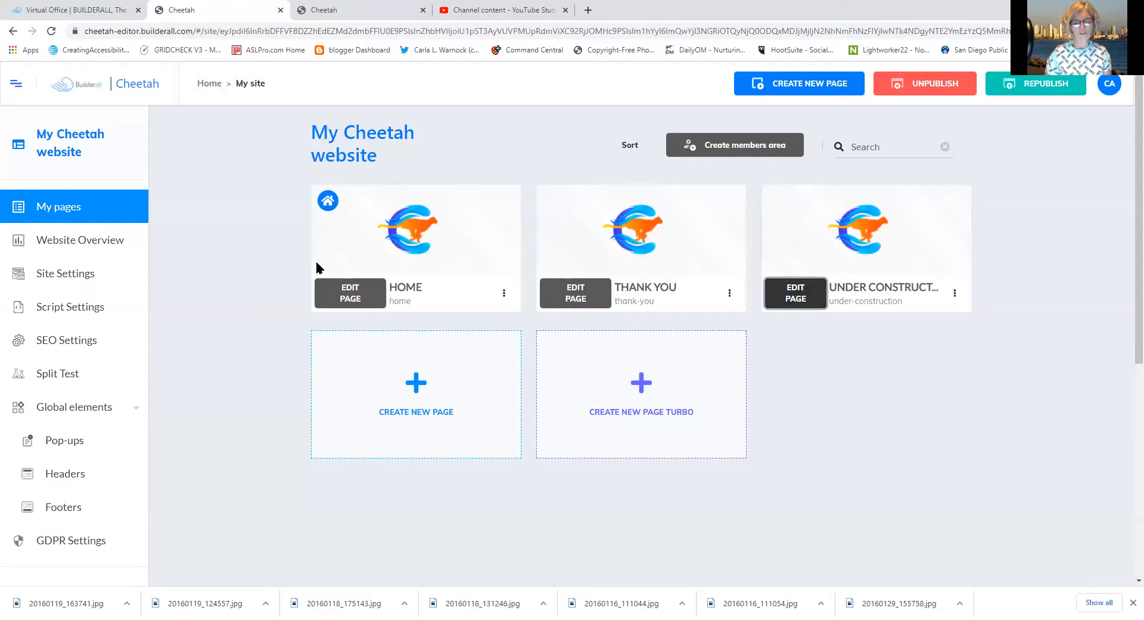
{"action": "left_click", "coordinate": [337, 291]}
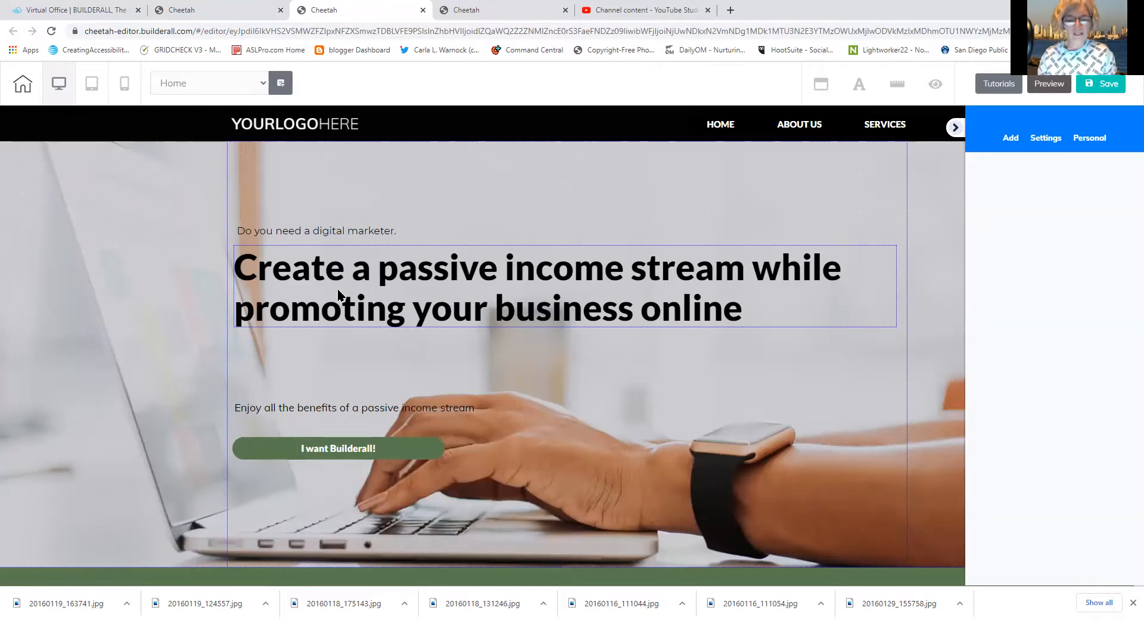
{"action": "left_click", "coordinate": [74, 300]}
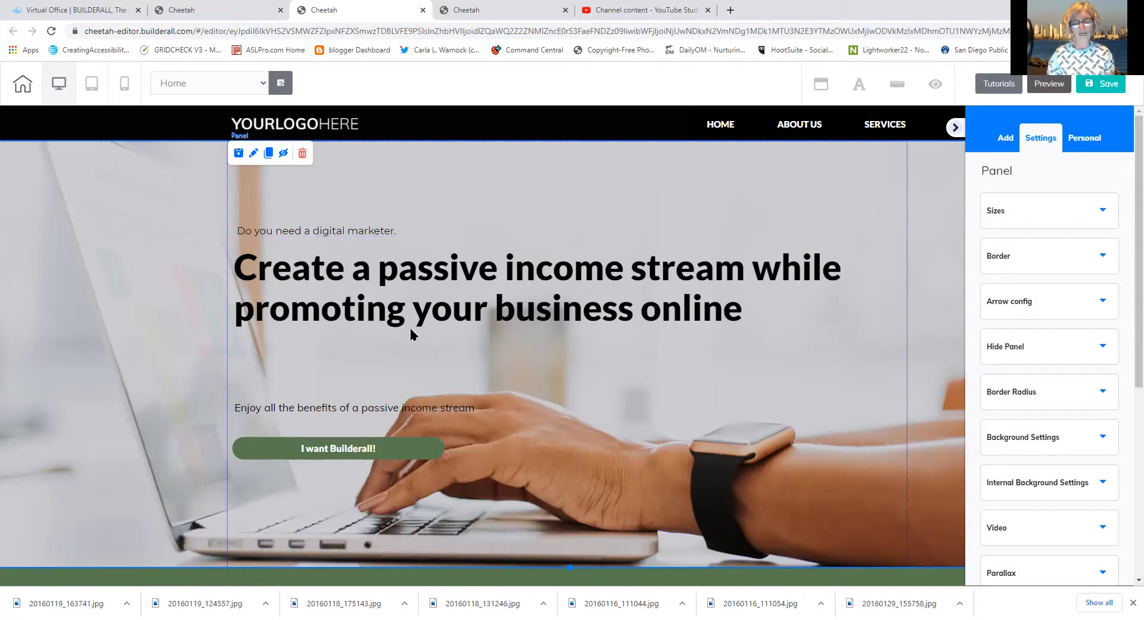
Collapse the settings sidebar and scroll down to select the [SPECIAL-OFFER] heading
{"action": "left_click", "coordinate": [954, 129]}
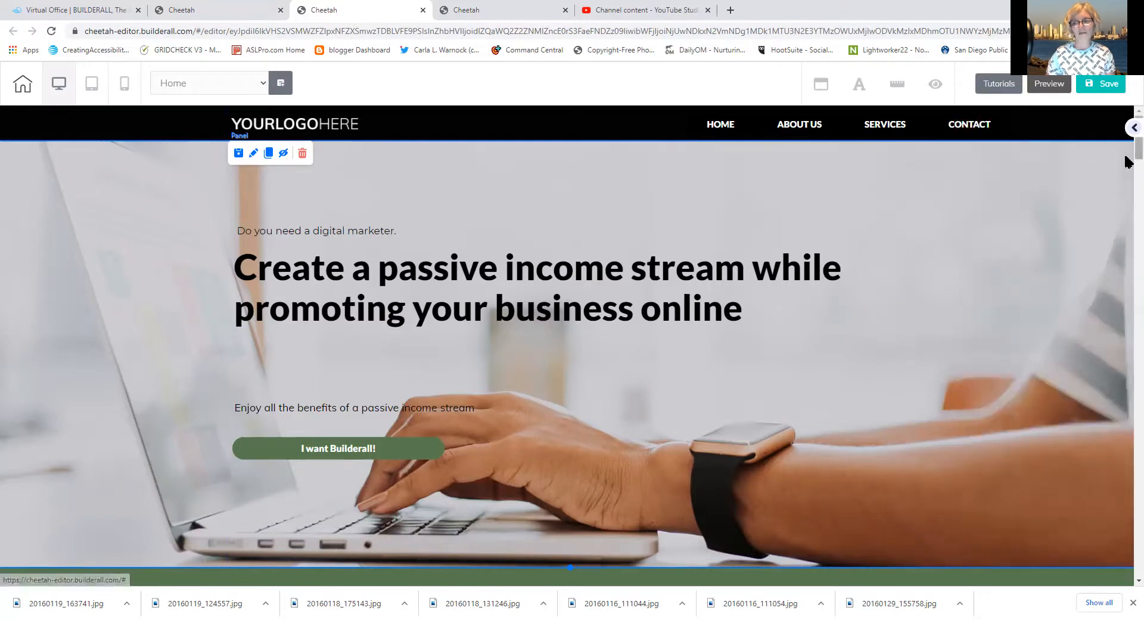
{"action": "scroll", "coordinate": [1127, 154], "scroll_direction": "down", "scroll_amount": 5}
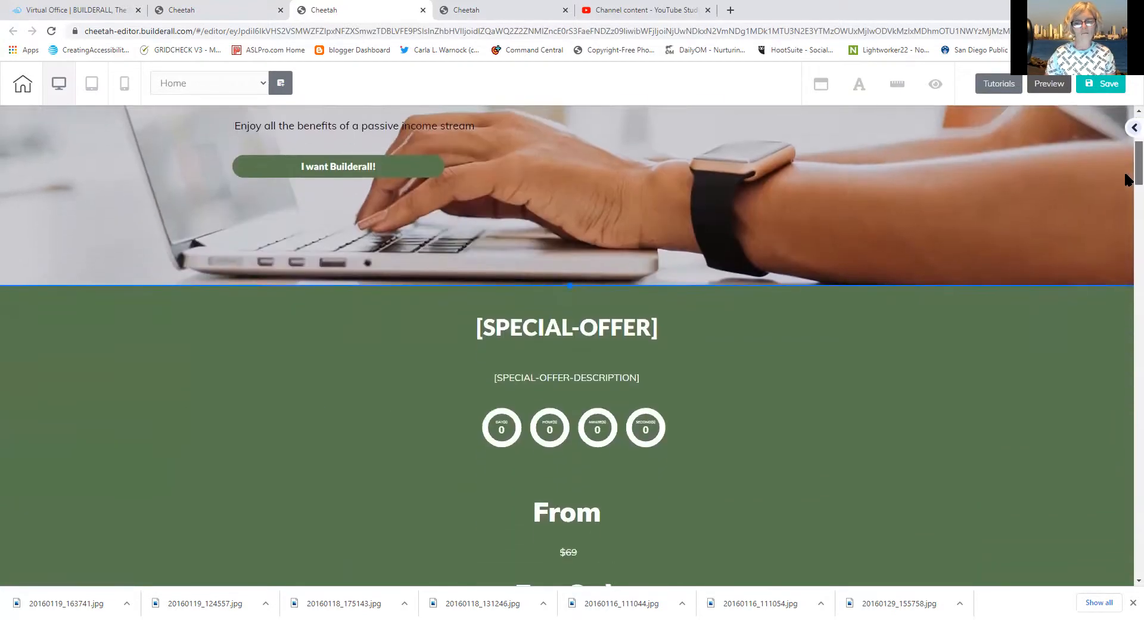
{"action": "scroll", "coordinate": [1127, 179], "scroll_direction": "down", "scroll_amount": 2}
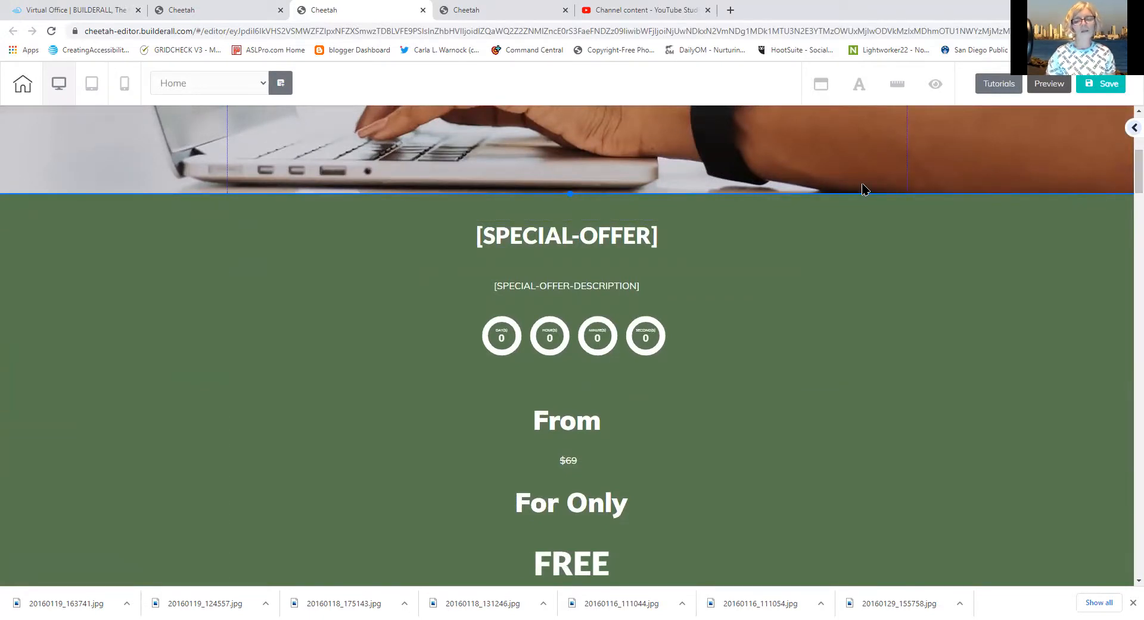
{"action": "left_click", "coordinate": [648, 234]}
Replace the [SPECIAL-OFFER] heading text with 'Get Builderall Funnel Club With Premium Membership'
{"action": "left_click", "coordinate": [651, 233]}
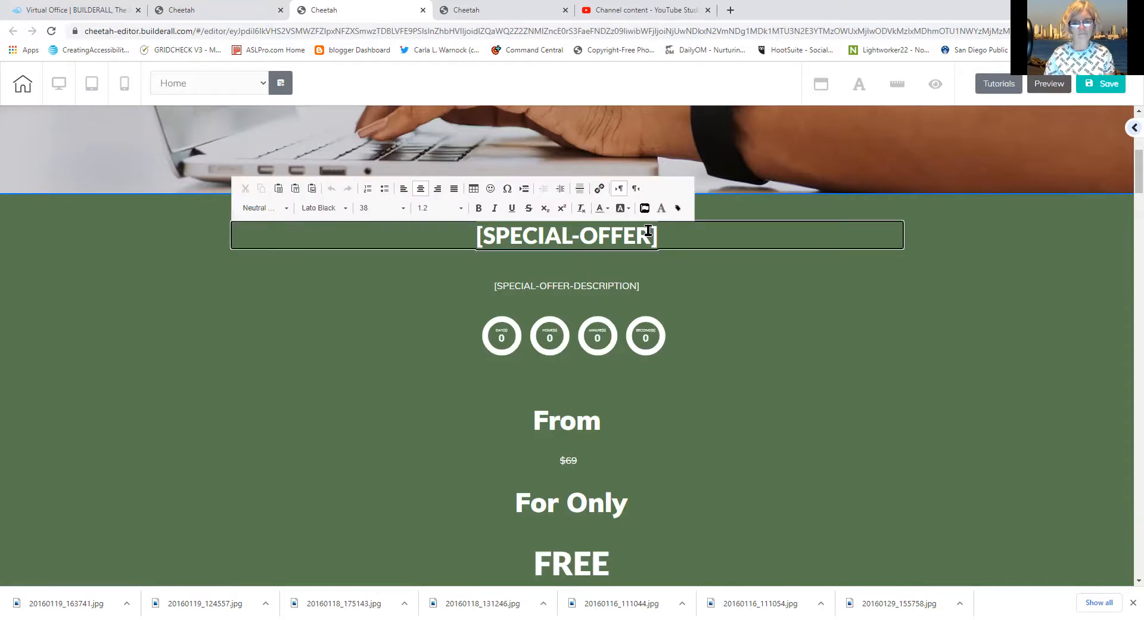
{"action": "double_click", "coordinate": [652, 232]}
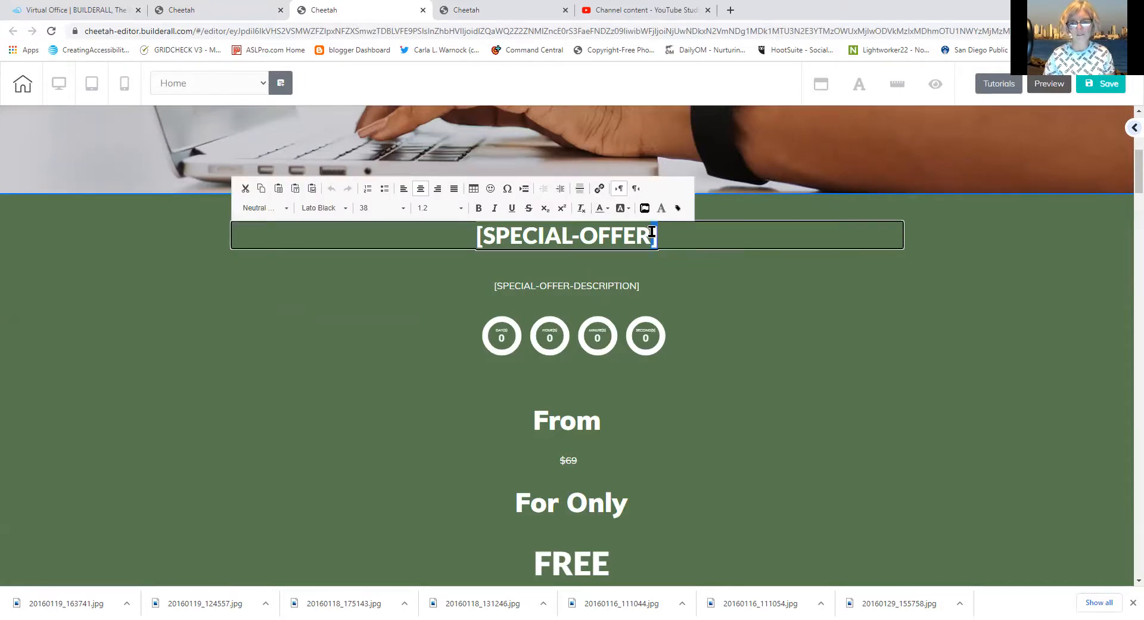
{"action": "left_click_drag", "start_coordinate": [652, 233], "coordinate": [548, 234]}
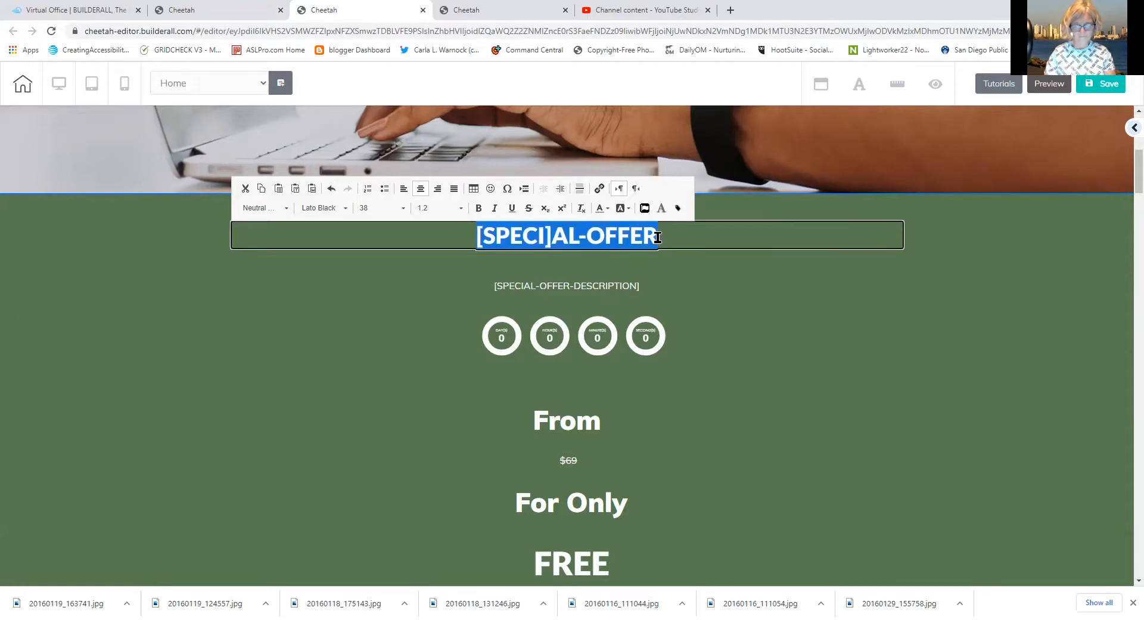
{"action": "type", "text": "Builderall Funnel C"}
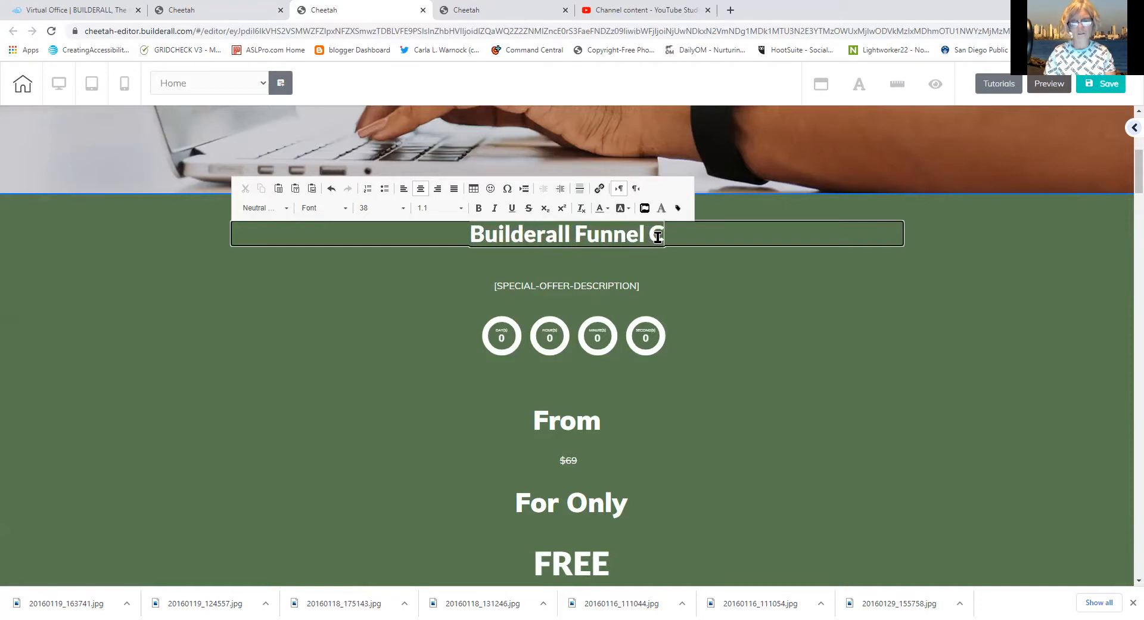
{"action": "type", "text": "lub"}
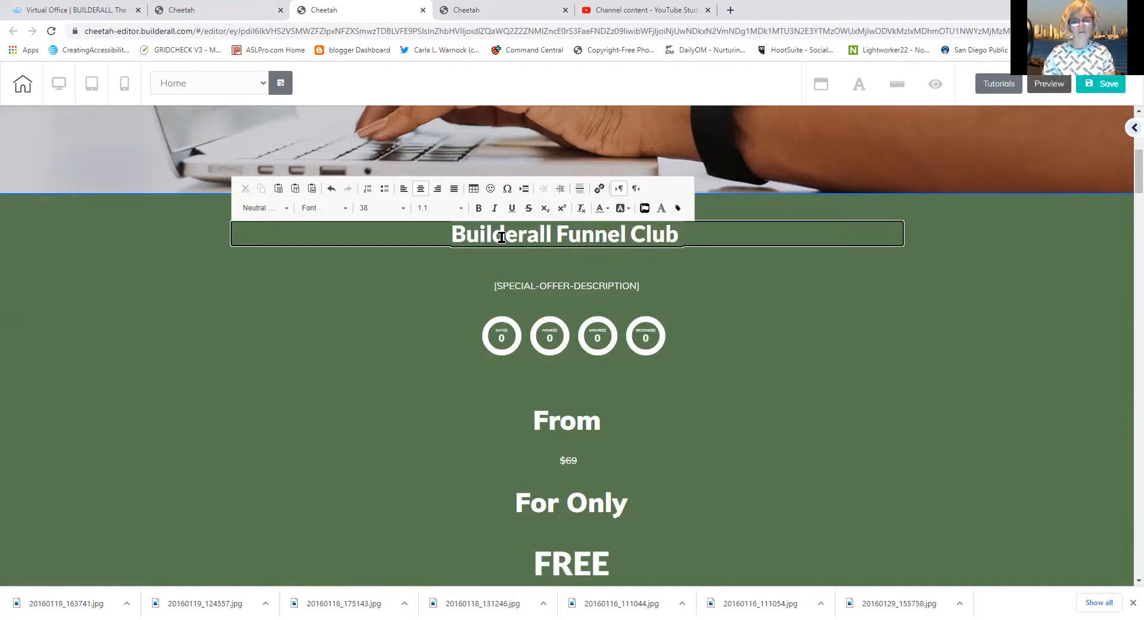
{"action": "left_click", "coordinate": [453, 236]}
{"action": "type", "text": "Get "}
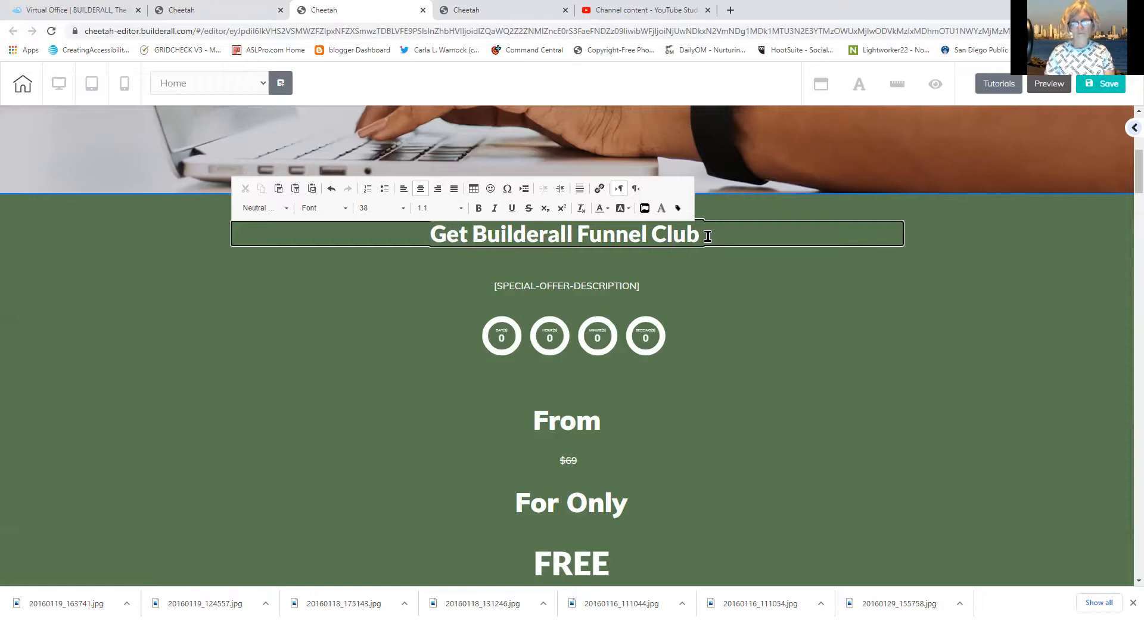
{"action": "type", "text": "wit"}
{"action": "key", "text": "BackSpace"}
{"action": "key", "text": "BackSpace"}
{"action": "key", "text": "BackSpace"}
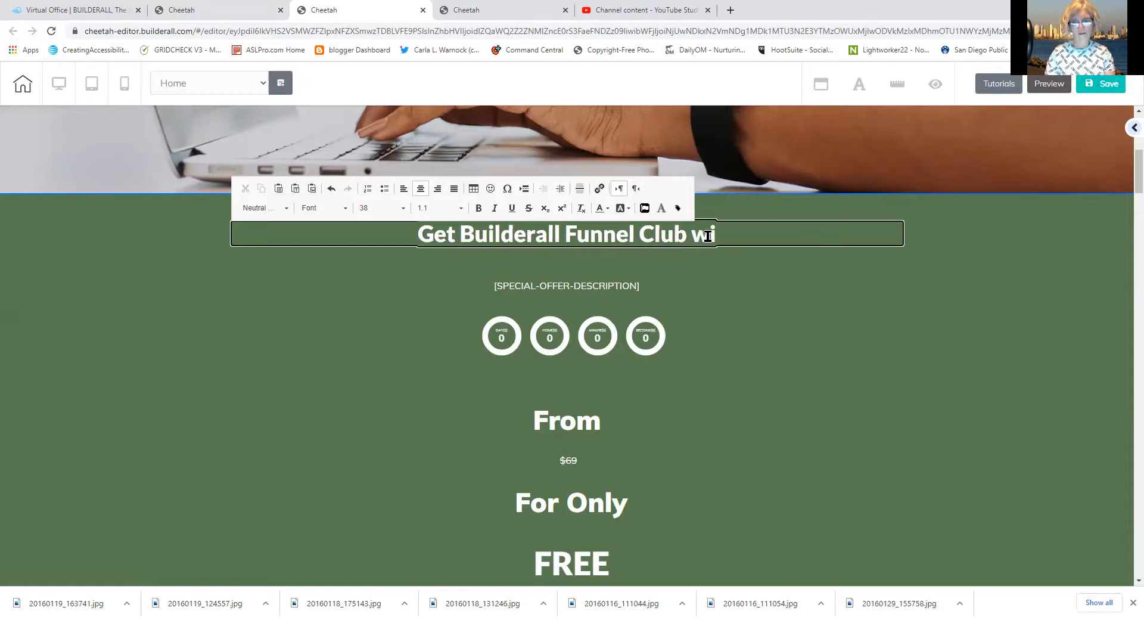
{"action": "type", "text": "Wit"}
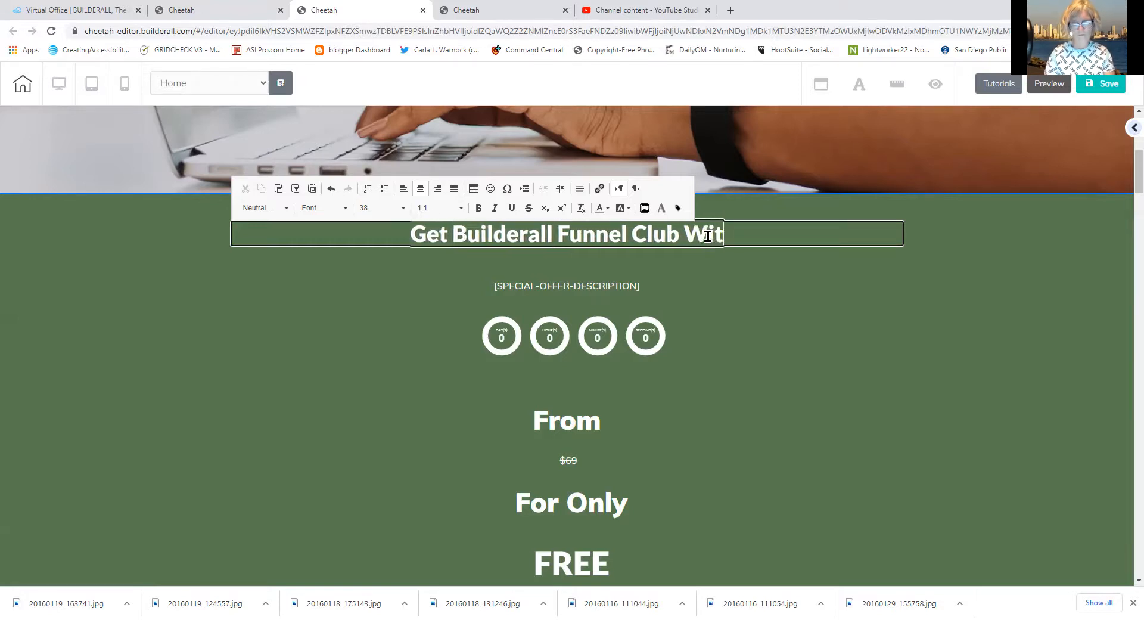
{"action": "type", "text": "h Premi"}
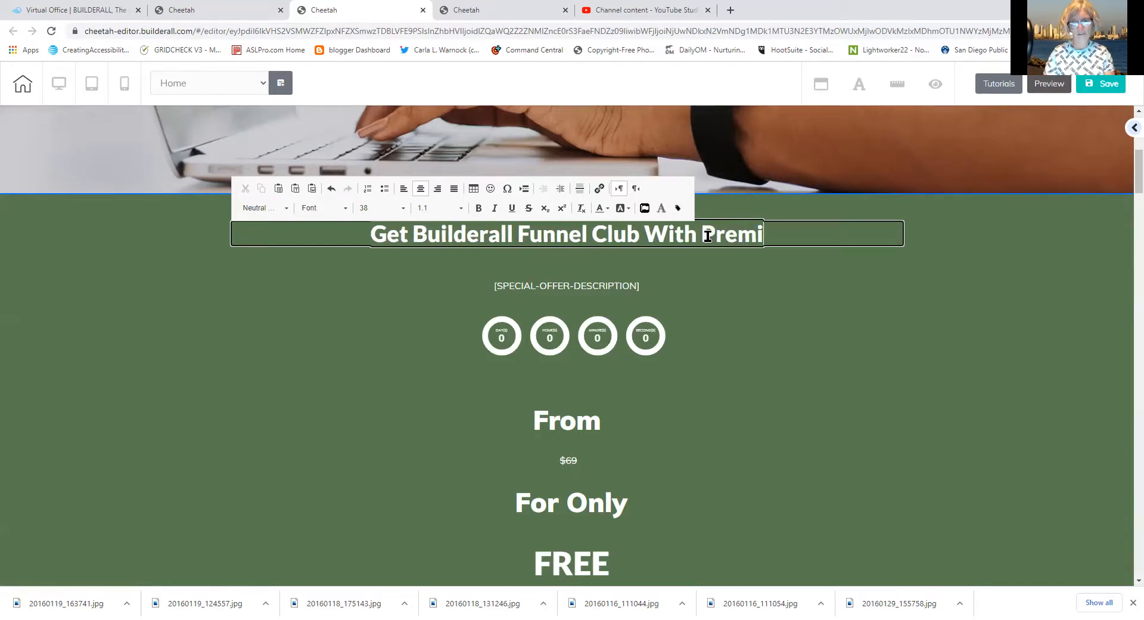
{"action": "type", "text": "um Mem"}
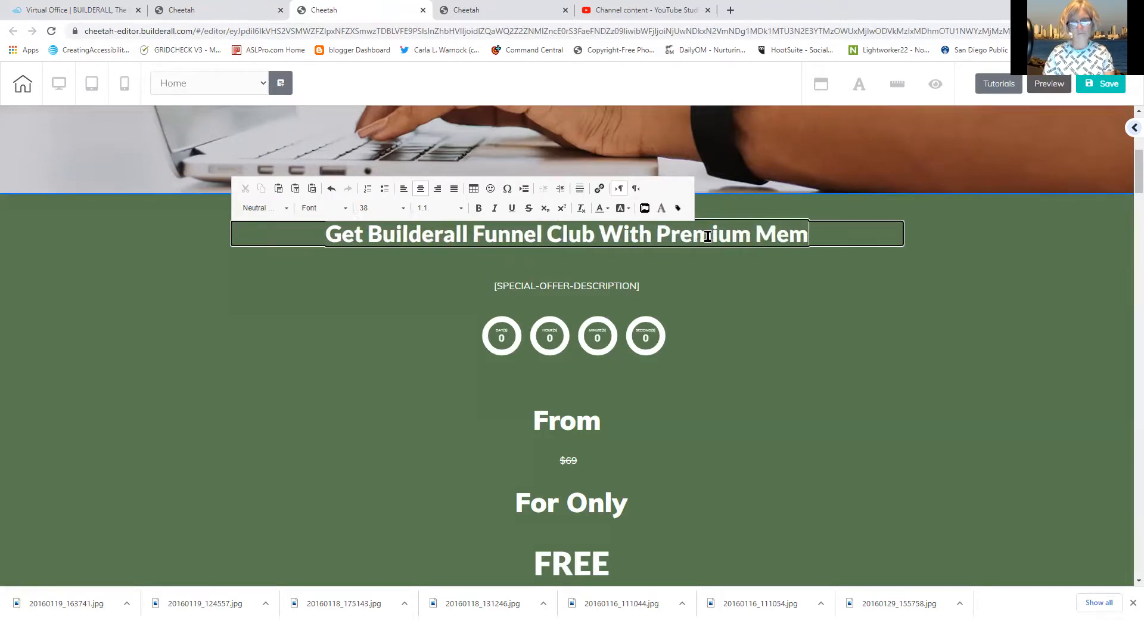
{"action": "type", "text": "bership"}
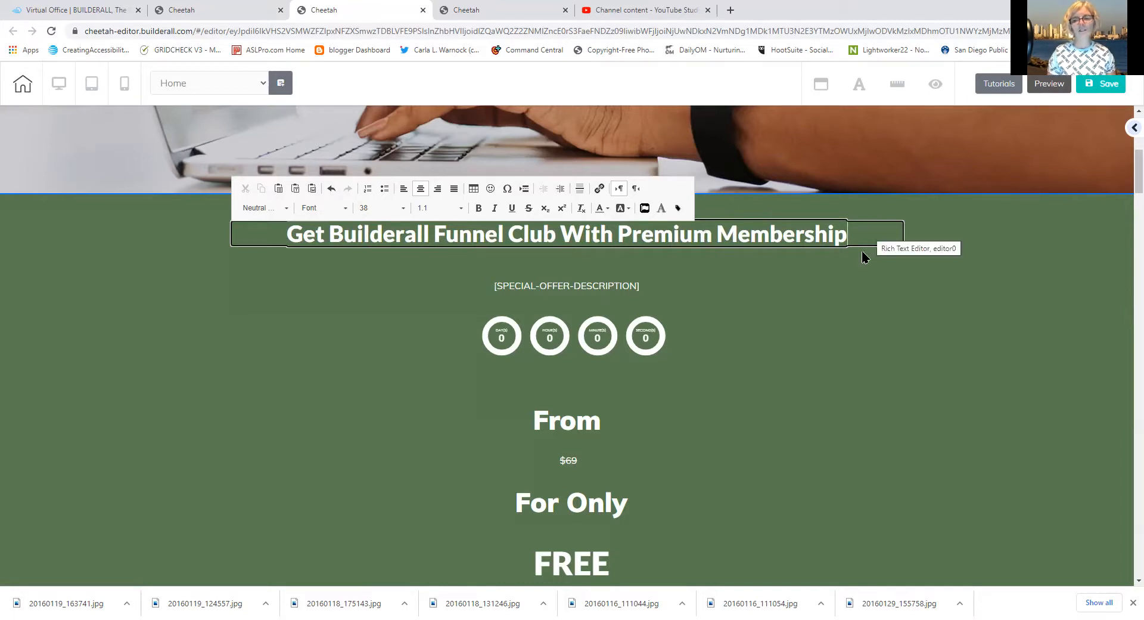
{"action": "left_click", "coordinate": [842, 260]}
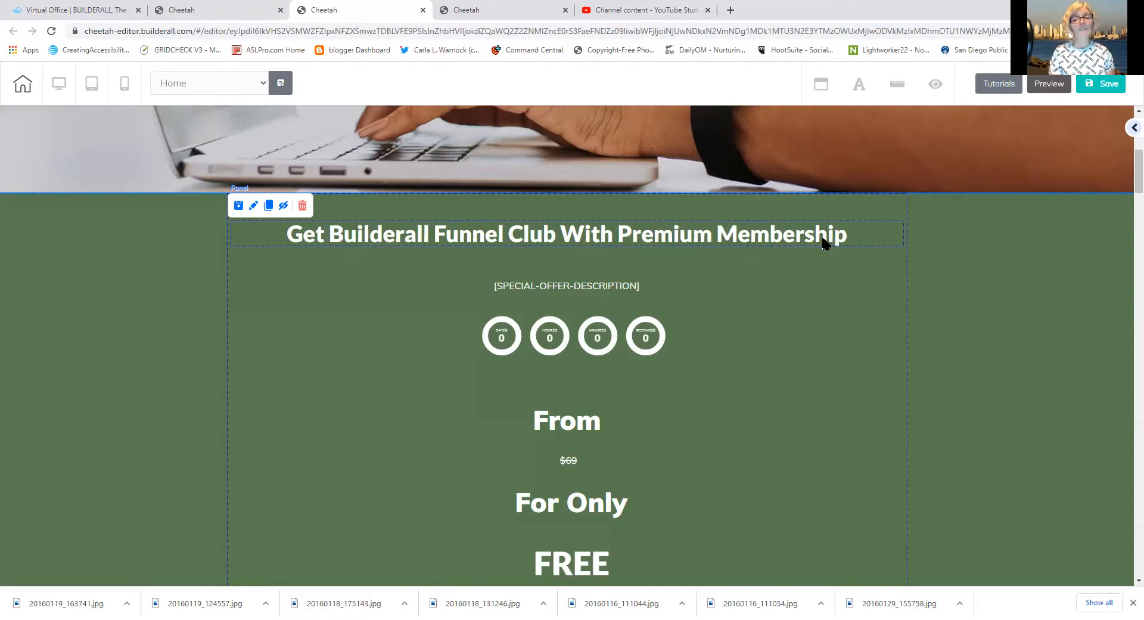
Change the description placeholder to 'over 300 pre built funnels for ease of marketing', without brackets
{"action": "left_click", "coordinate": [583, 291]}
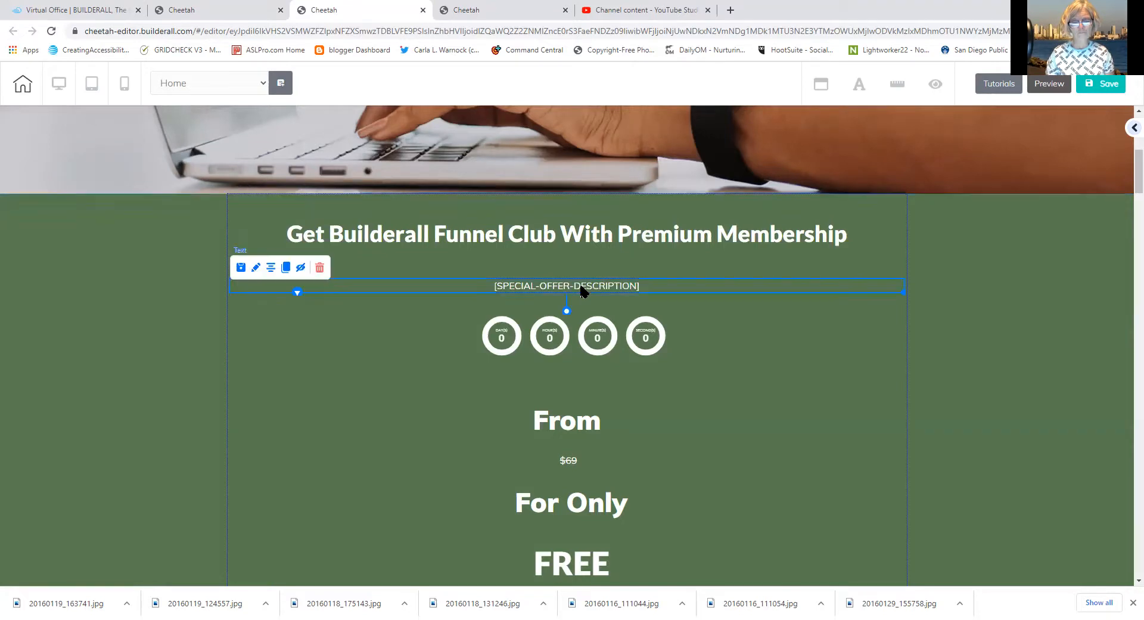
{"action": "left_click", "coordinate": [582, 291]}
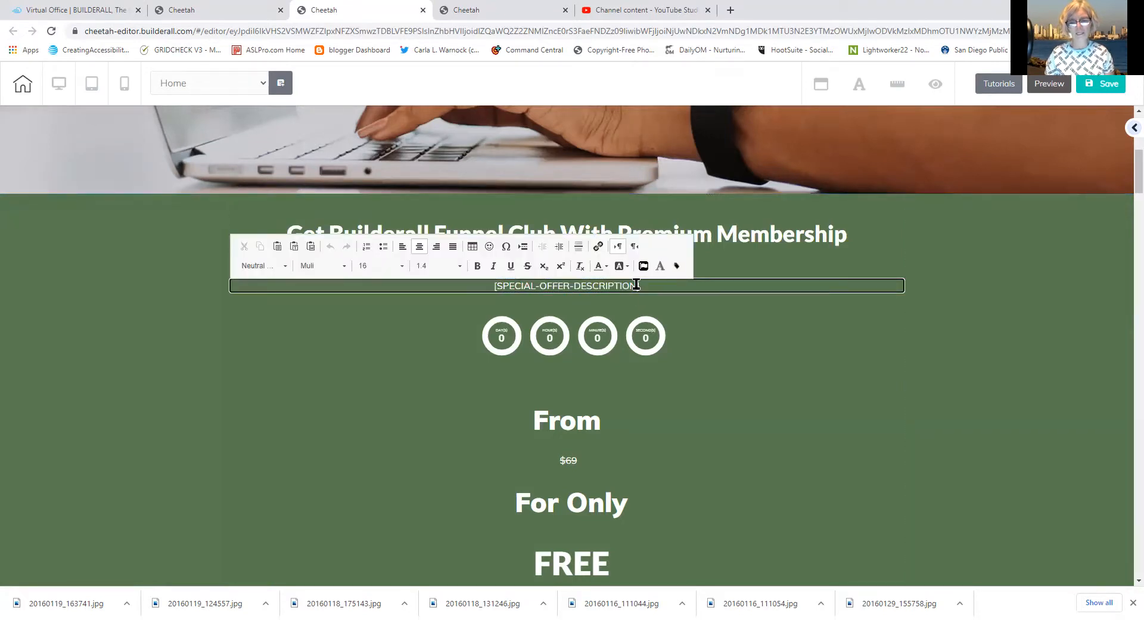
{"action": "left_click_drag", "start_coordinate": [637, 285], "coordinate": [498, 289]}
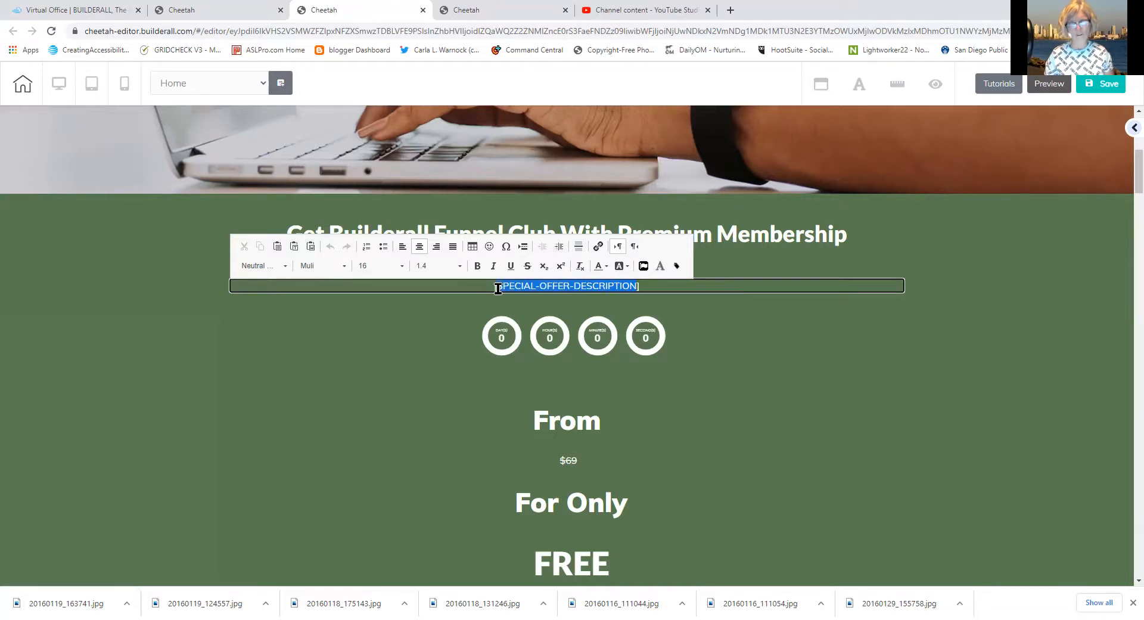
{"action": "type", "text": "over"}
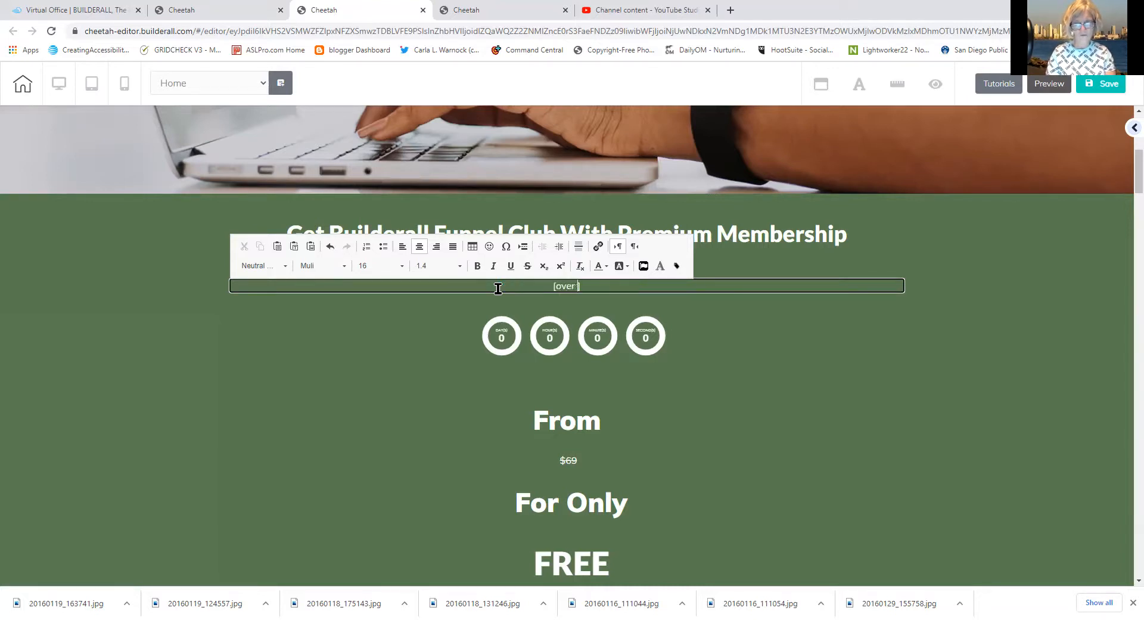
{"action": "type", "text": " 300 pre"}
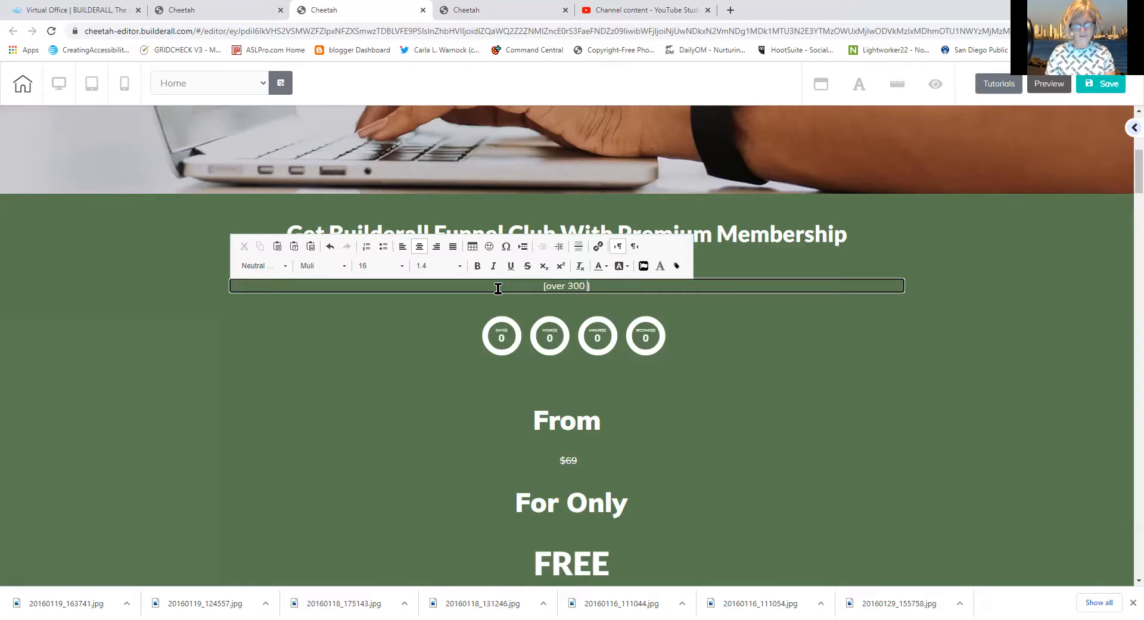
{"action": "type", "text": " built fu"}
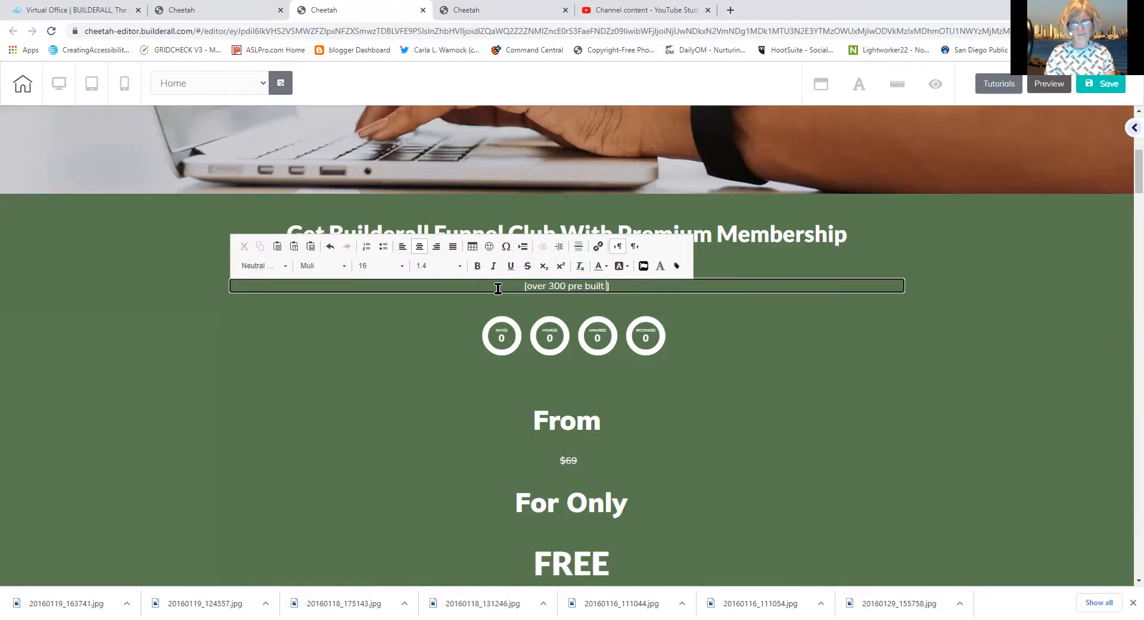
{"action": "type", "text": "nnels f"}
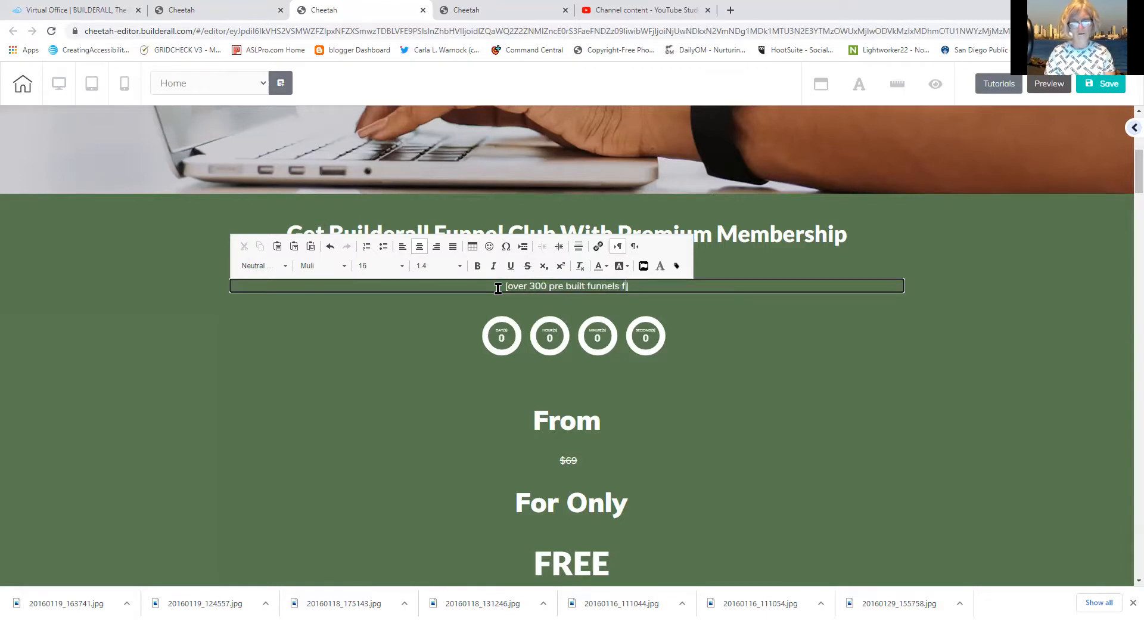
{"action": "type", "text": "or you"}
{"action": "key", "text": "BackSpace"}
{"action": "key", "text": "BackSpace"}
{"action": "key", "text": "BackSpace"}
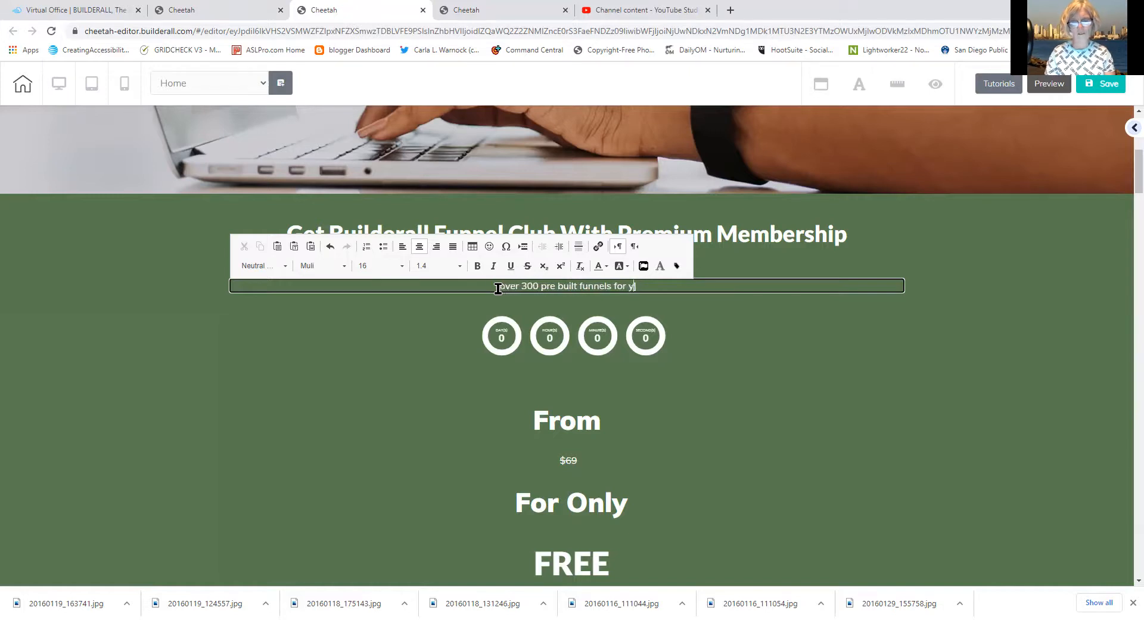
{"action": "type", "text": "ease of marketi"}
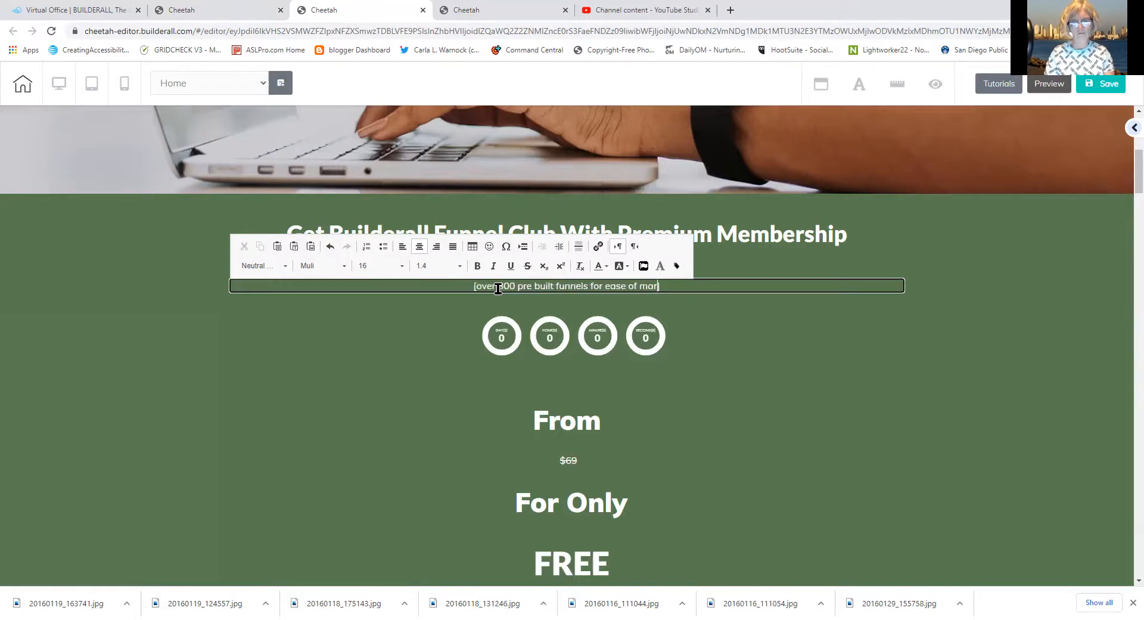
{"action": "type", "text": "ng"}
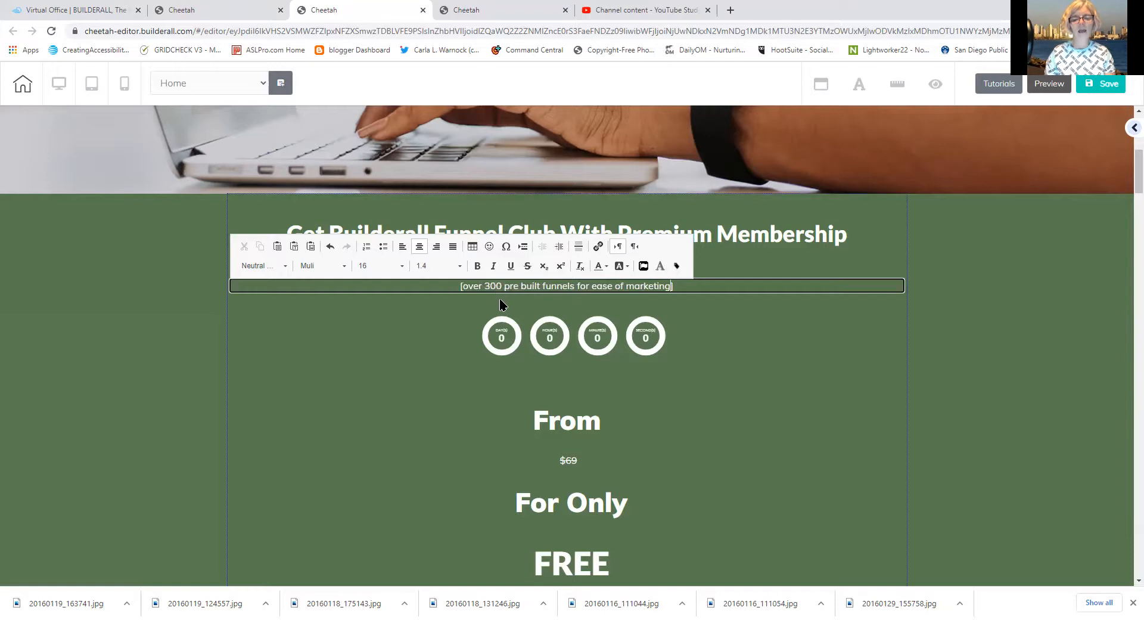
{"action": "key", "text": "BackSpace"}
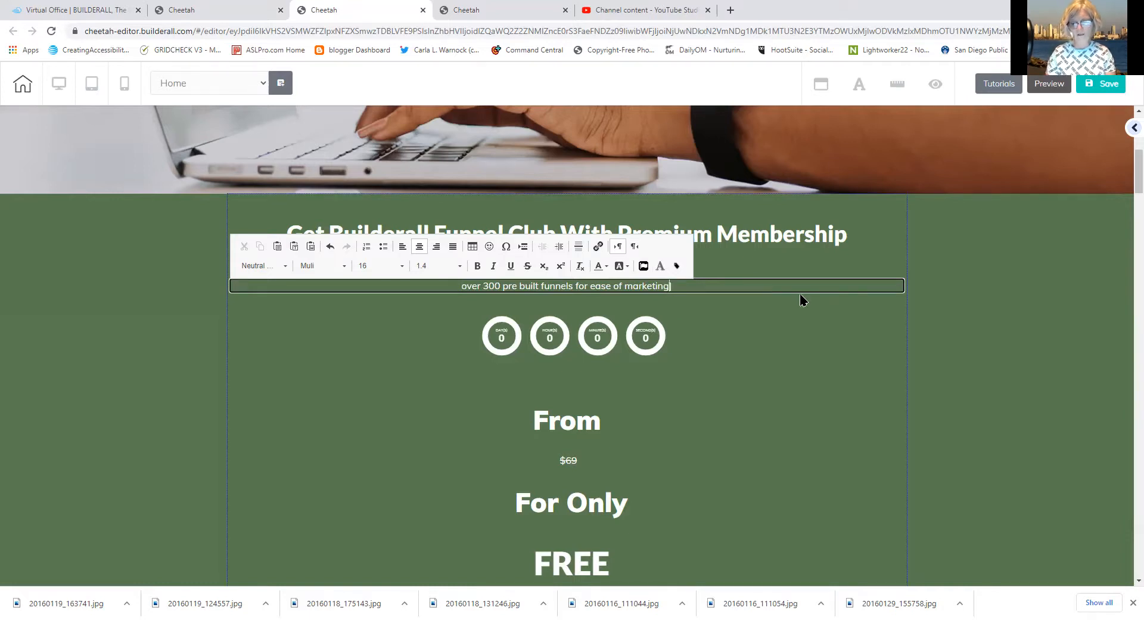
{"action": "key", "text": "BackSpace"}
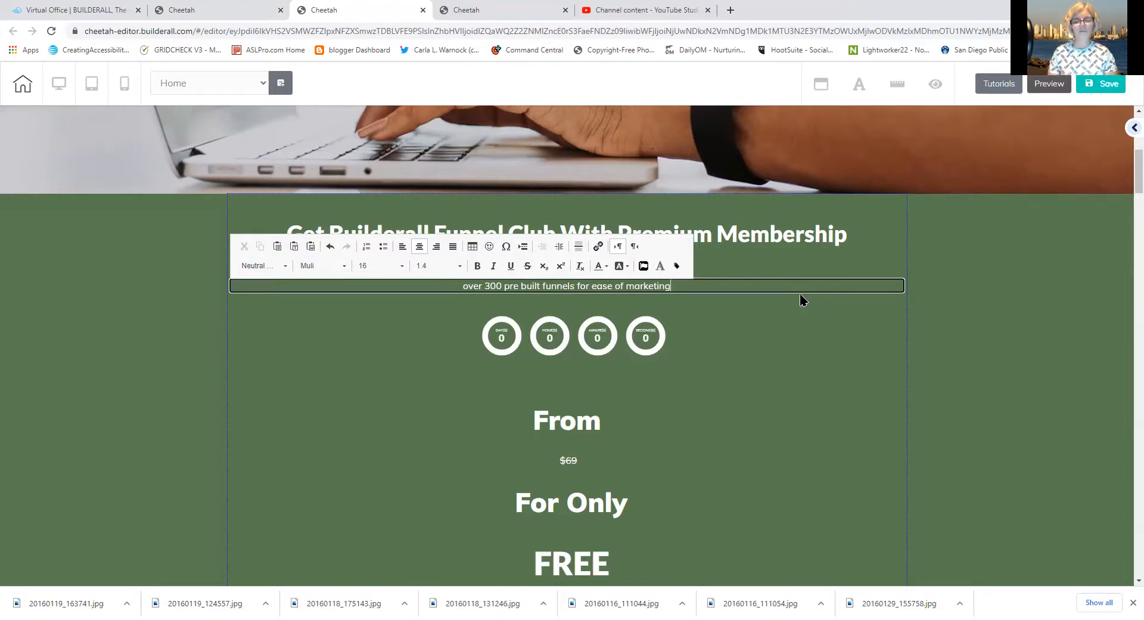
{"action": "left_click", "coordinate": [619, 337]}
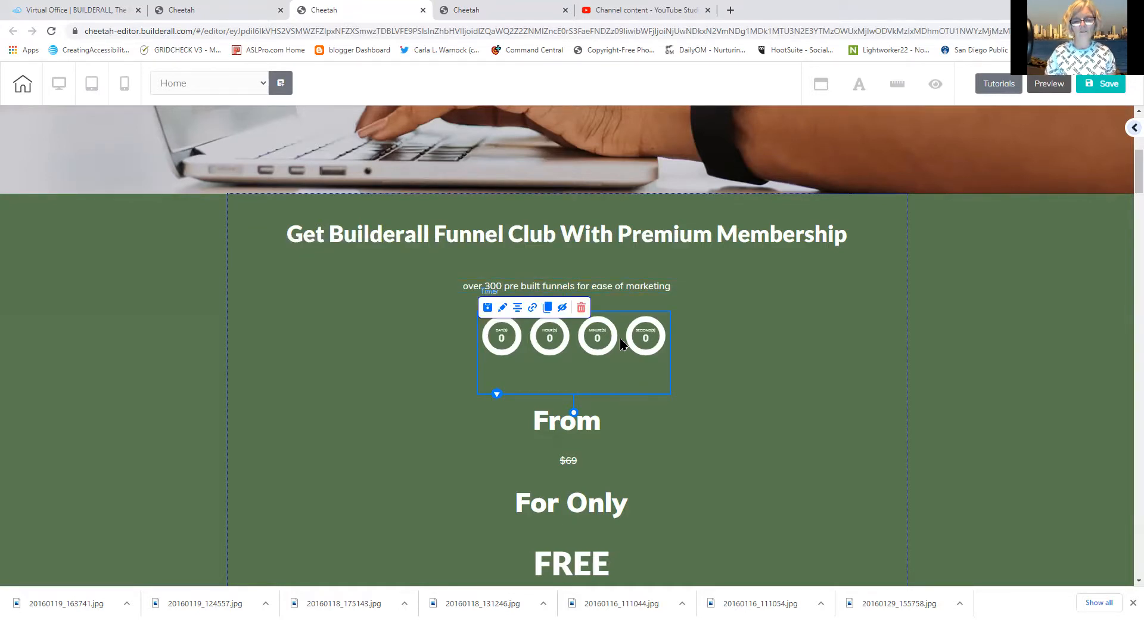
In the countdown timer's General Settings, set the Day(s) value to 14
{"action": "left_click", "coordinate": [503, 308]}
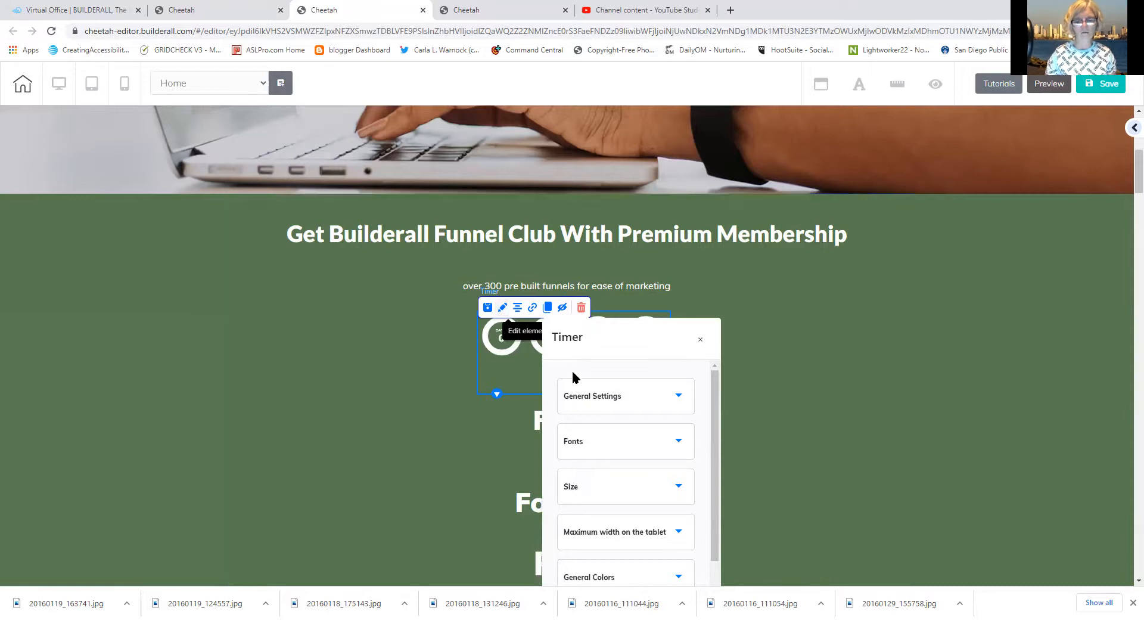
{"action": "left_click", "coordinate": [580, 396]}
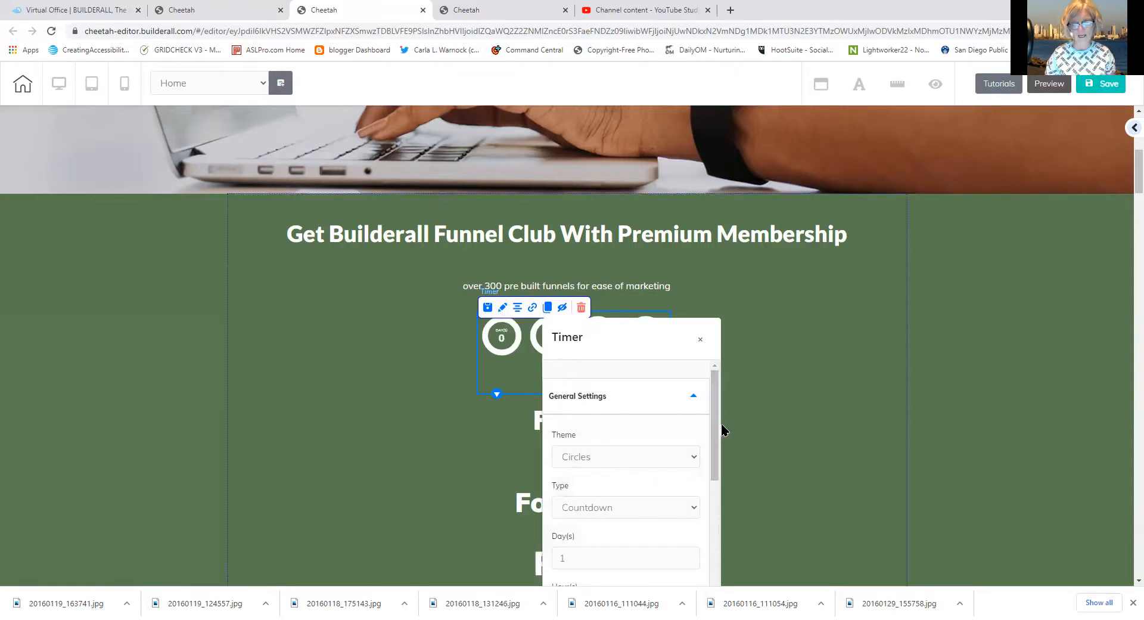
{"action": "left_click_drag", "start_coordinate": [710, 418], "coordinate": [699, 475]}
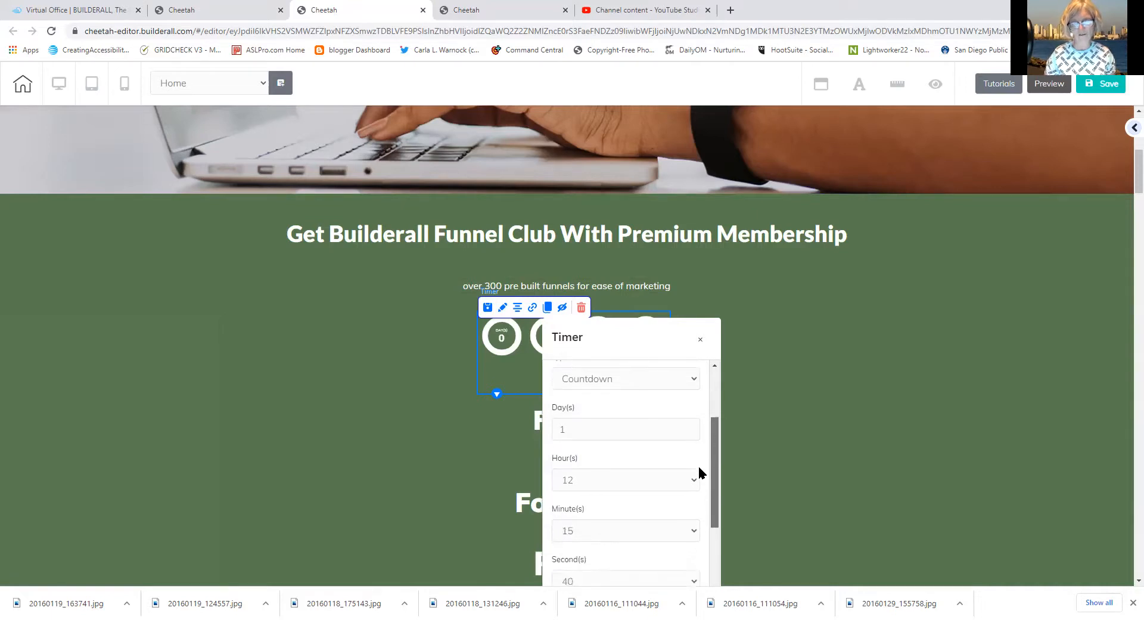
{"action": "left_click", "coordinate": [569, 430]}
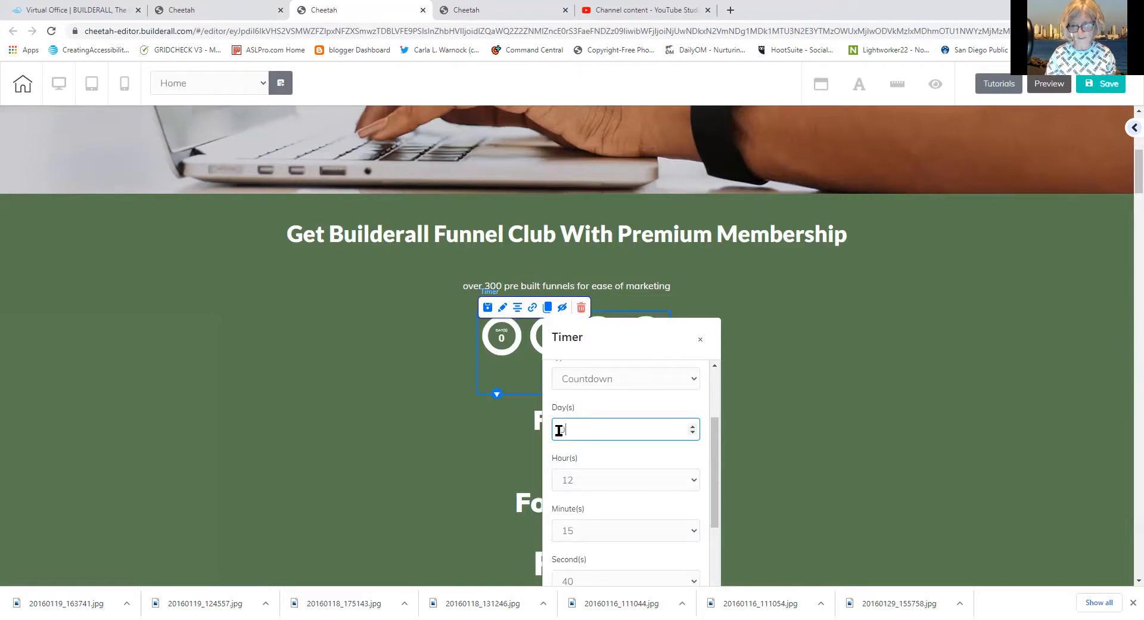
{"action": "type", "text": "14"}
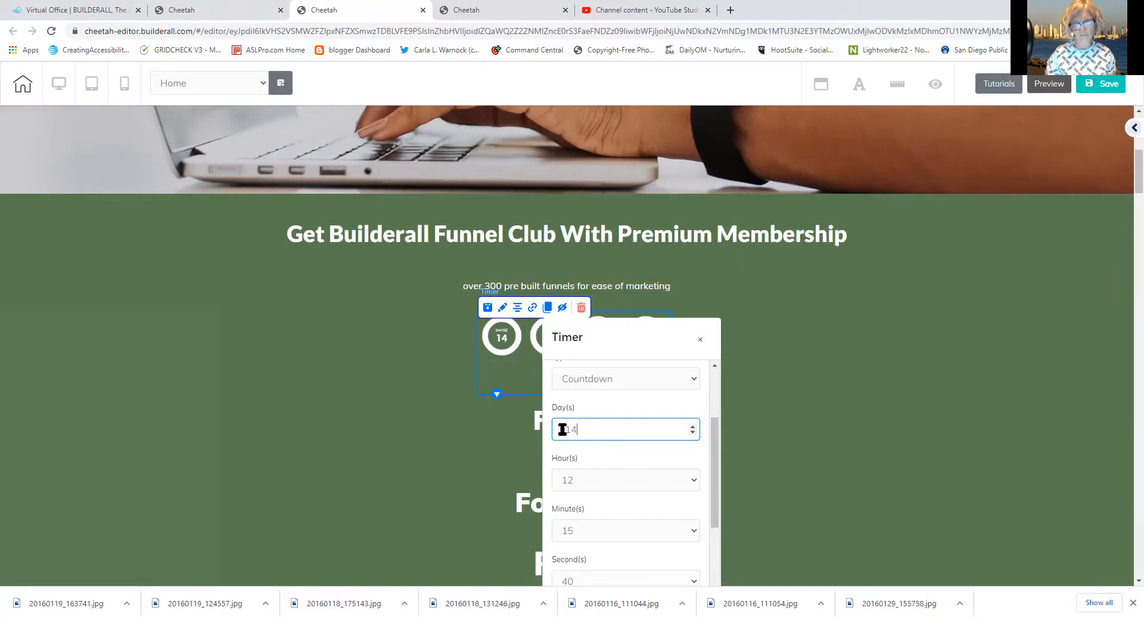
{"action": "key", "text": "Delete"}
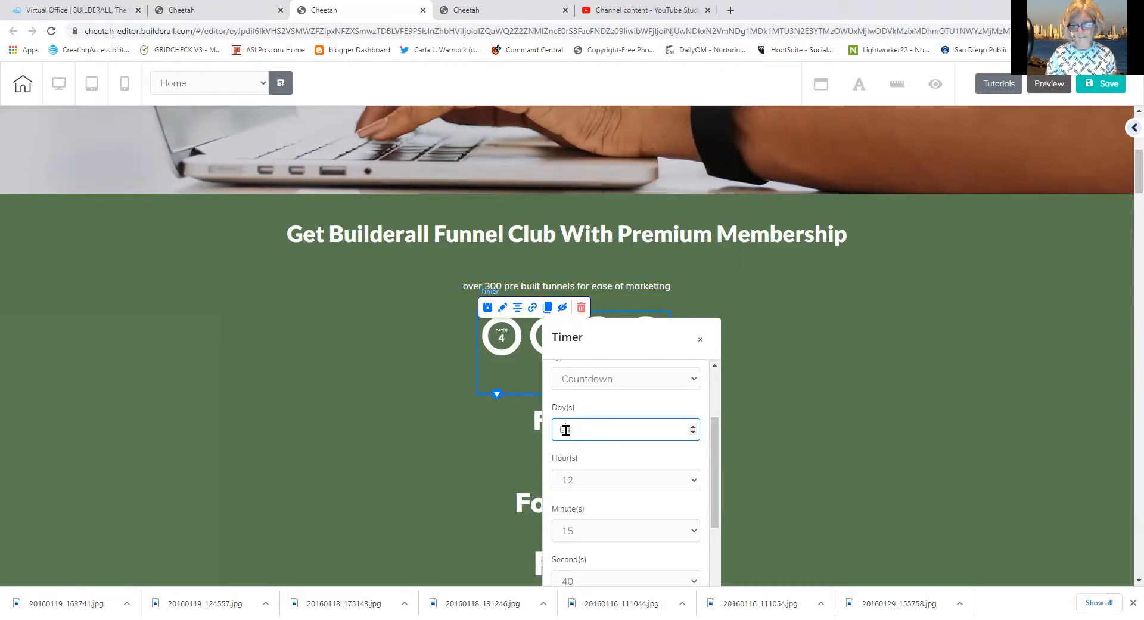
{"action": "key", "text": "BackSpace"}
{"action": "type", "text": "1"}
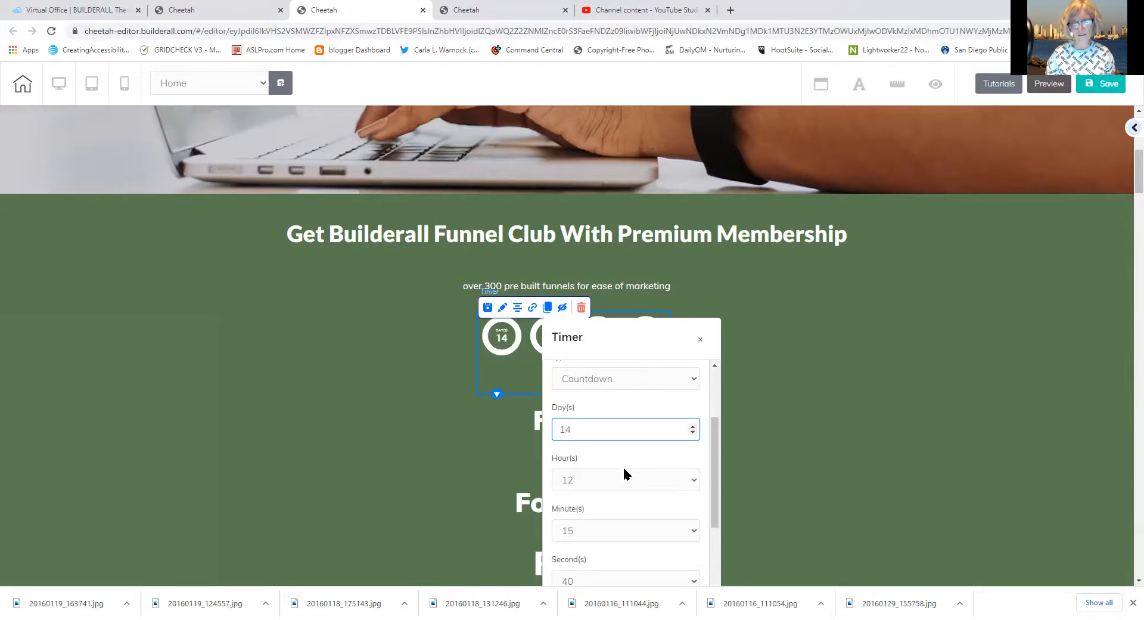
{"action": "left_click_drag", "start_coordinate": [713, 488], "coordinate": [695, 568]}
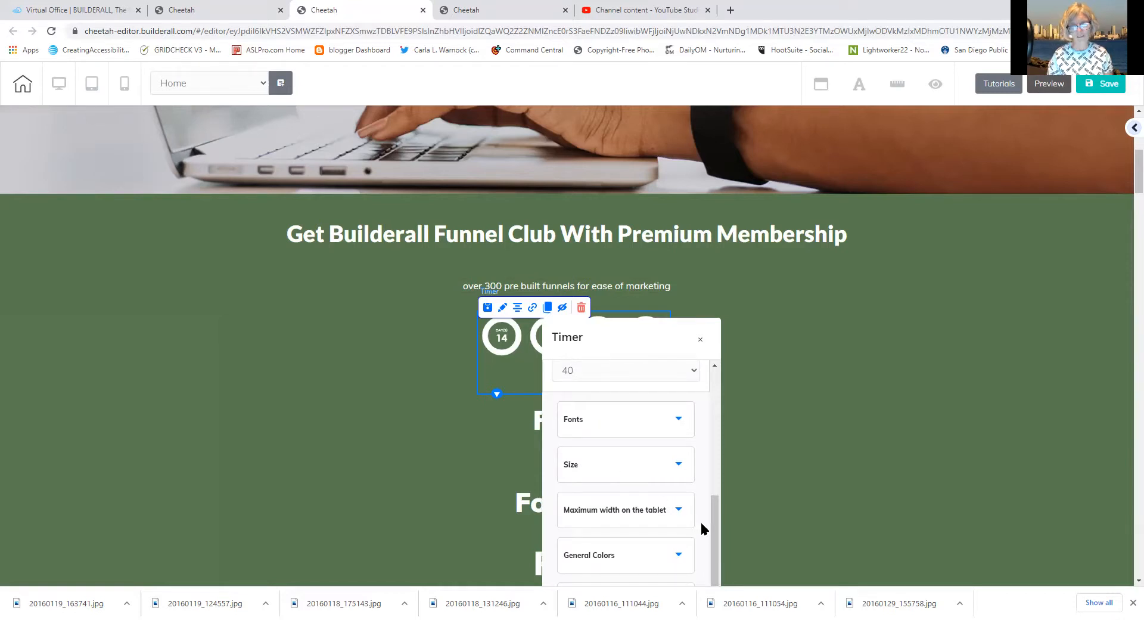
{"action": "left_click_drag", "start_coordinate": [712, 529], "coordinate": [706, 566]}
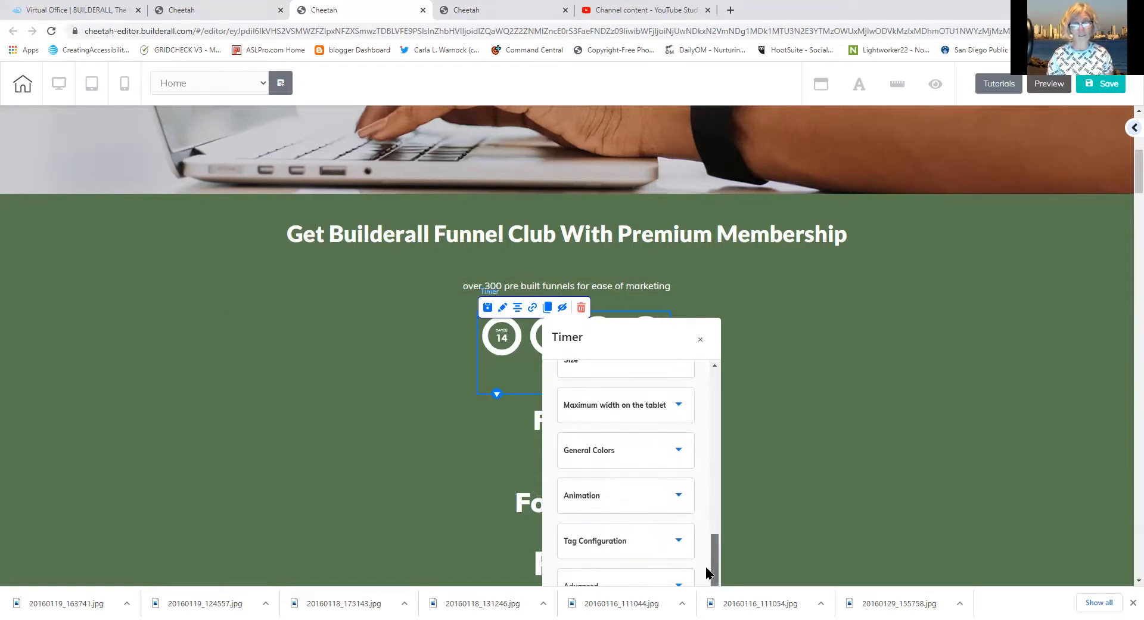
Narrow the timer's tablet maximum width with its slider, then close the timer settings and review the section
{"action": "left_click", "coordinate": [610, 411]}
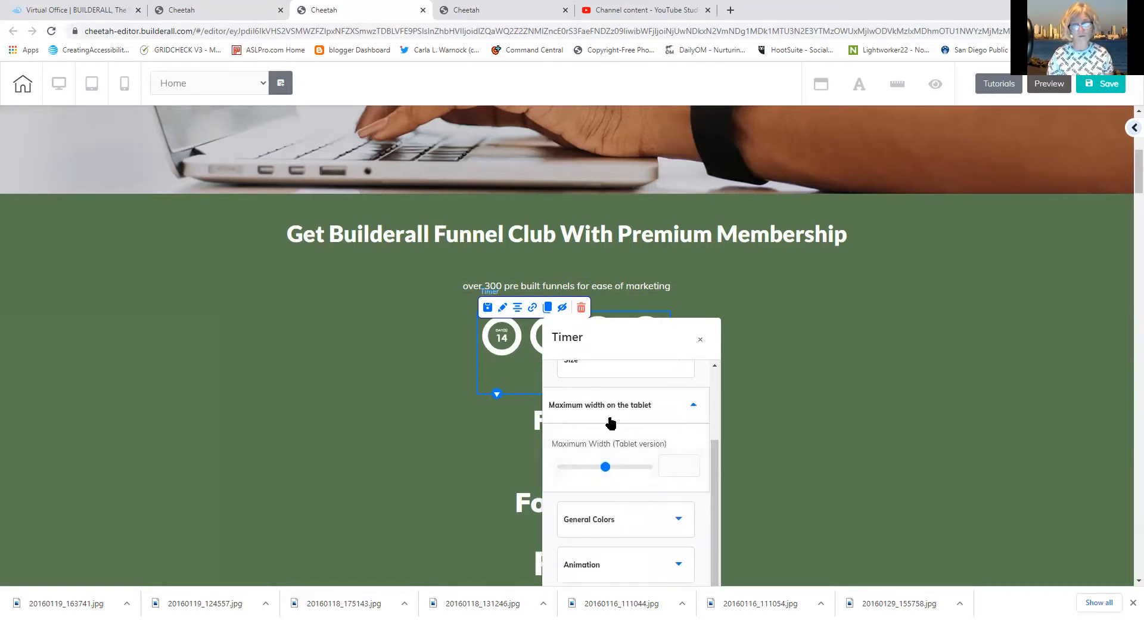
{"action": "left_click_drag", "start_coordinate": [605, 467], "coordinate": [583, 472]}
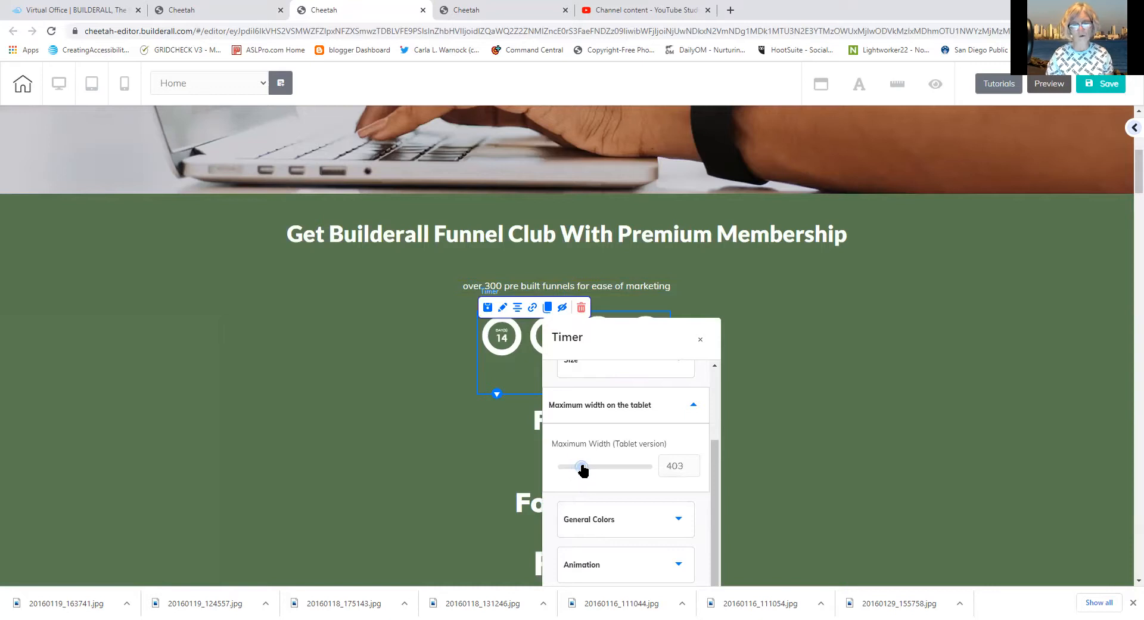
{"action": "left_click", "coordinate": [868, 423]}
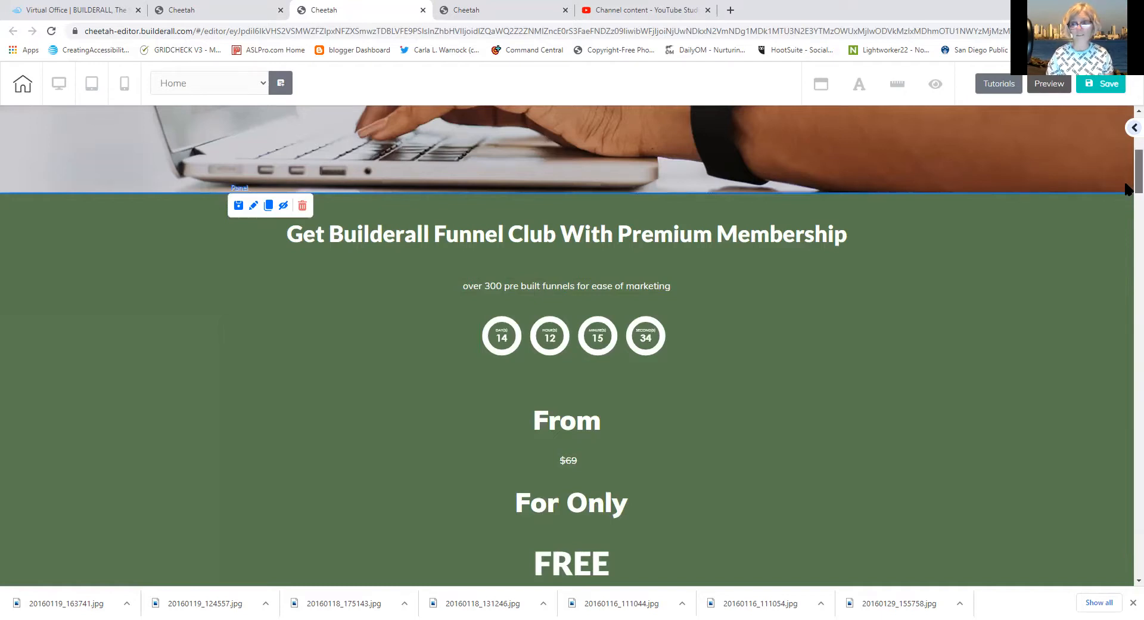
{"action": "scroll", "coordinate": [1127, 197], "scroll_direction": "down", "scroll_amount": 4}
{"action": "scroll", "coordinate": [1127, 209], "scroll_direction": "up", "scroll_amount": 2}
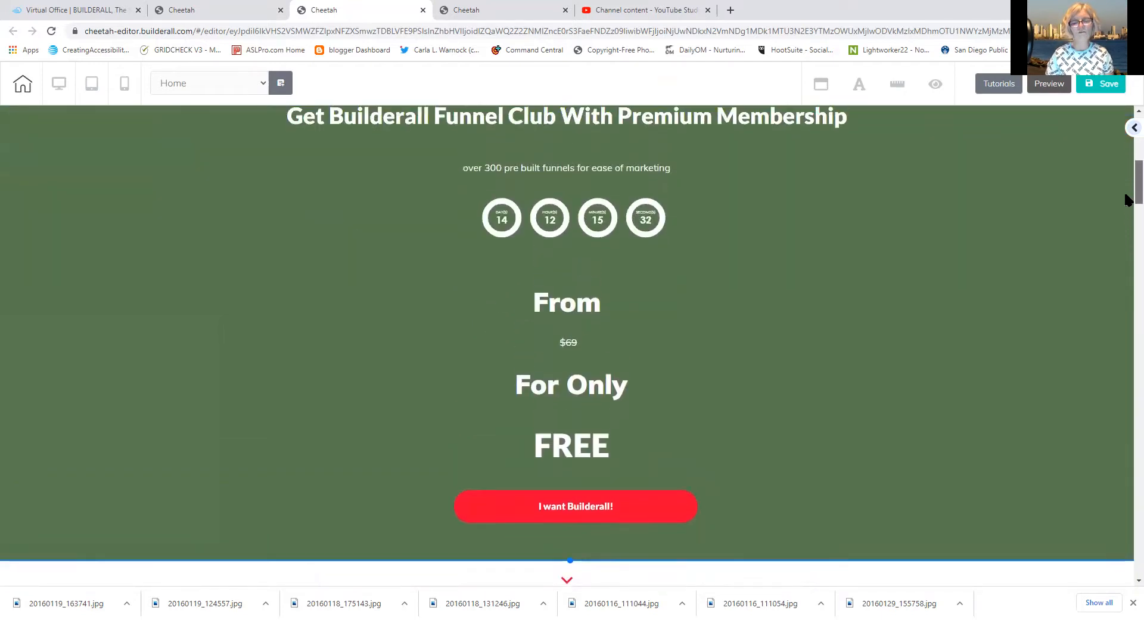
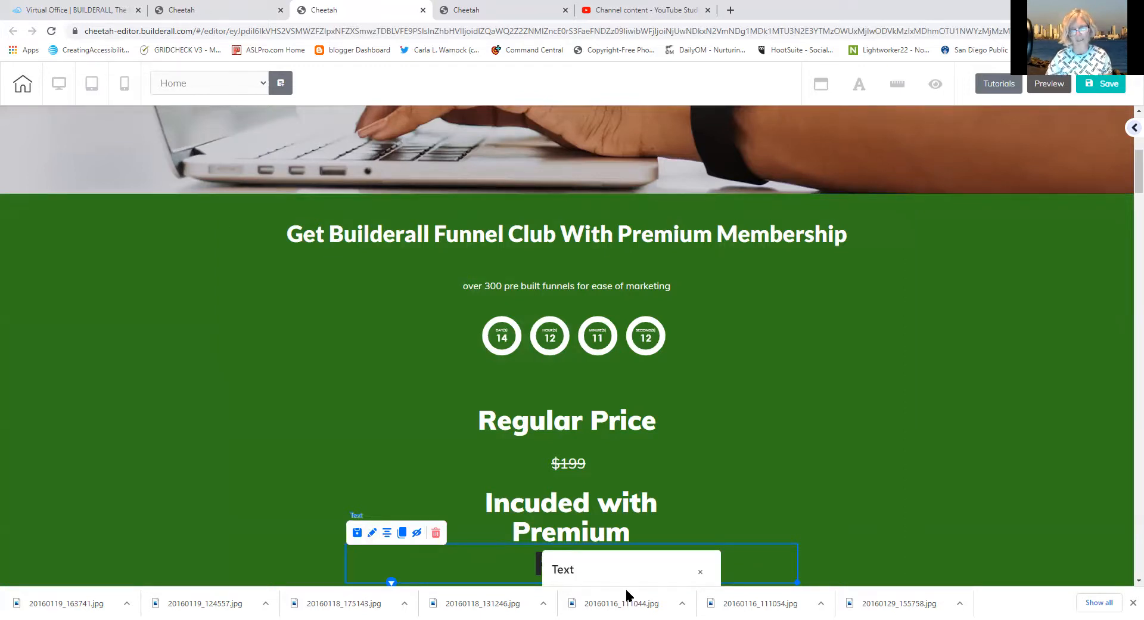
Move the FREE text's settings dialog higher and open its animation options
{"action": "left_click_drag", "start_coordinate": [630, 570], "coordinate": [583, 177]}
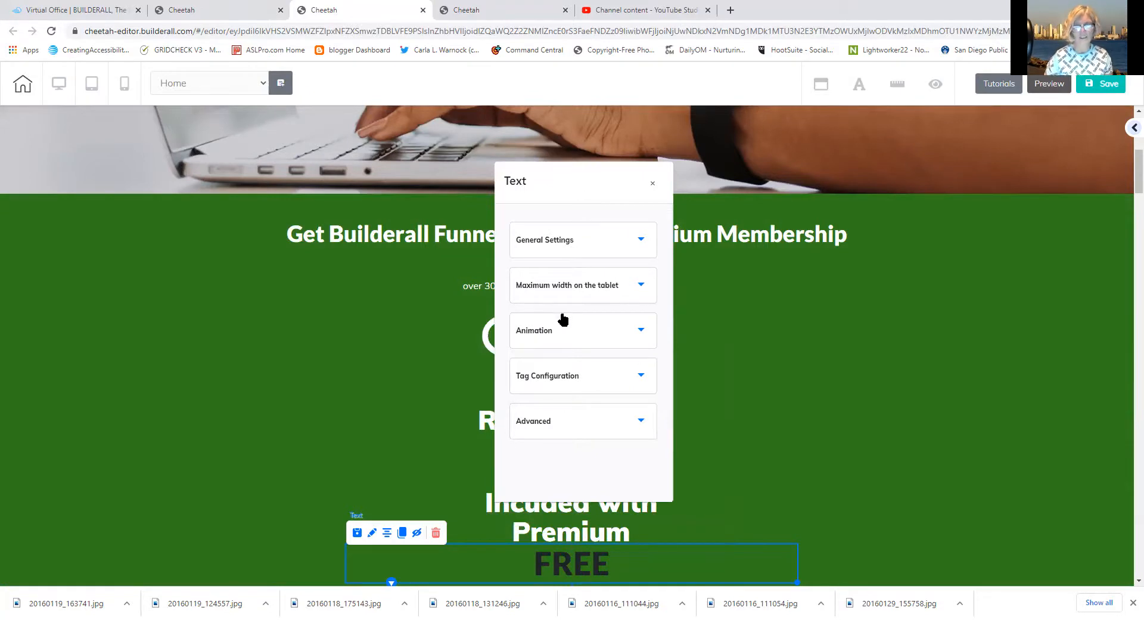
{"action": "left_click", "coordinate": [557, 331]}
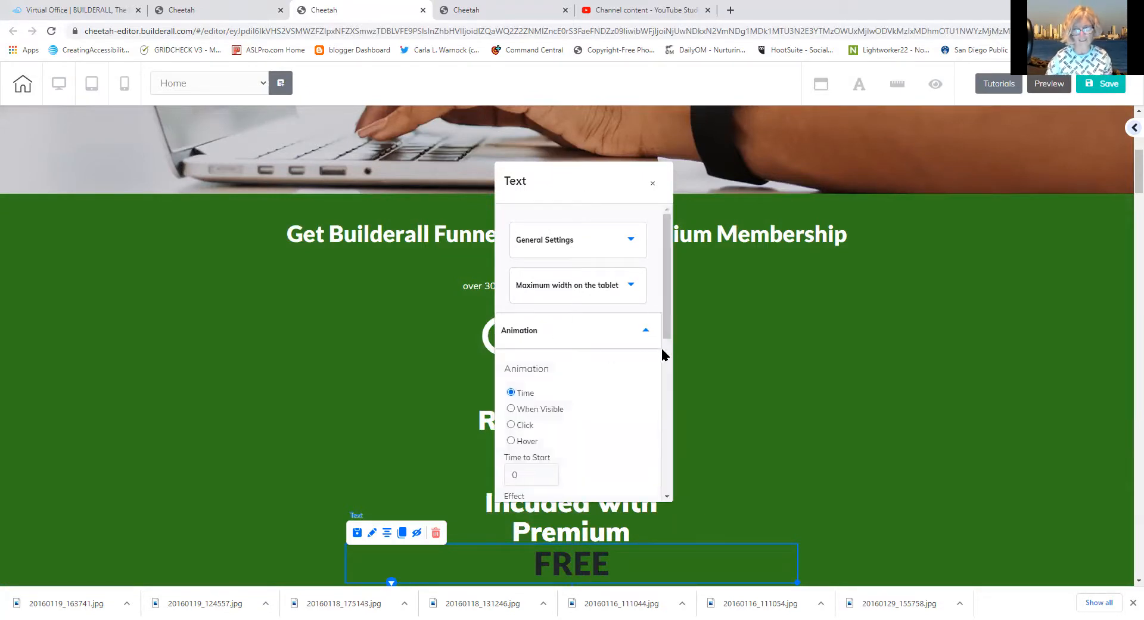
Make the FREE text's animation trigger When Visible using the jackInTheBox effect
{"action": "left_click_drag", "start_coordinate": [663, 332], "coordinate": [660, 413]}
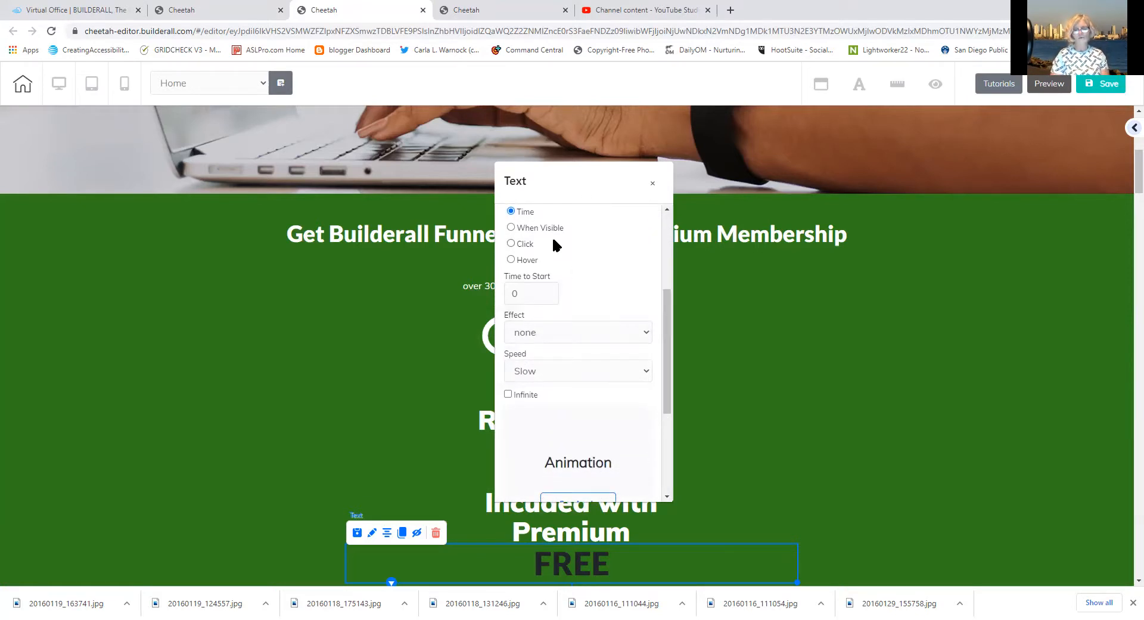
{"action": "left_click", "coordinate": [511, 229]}
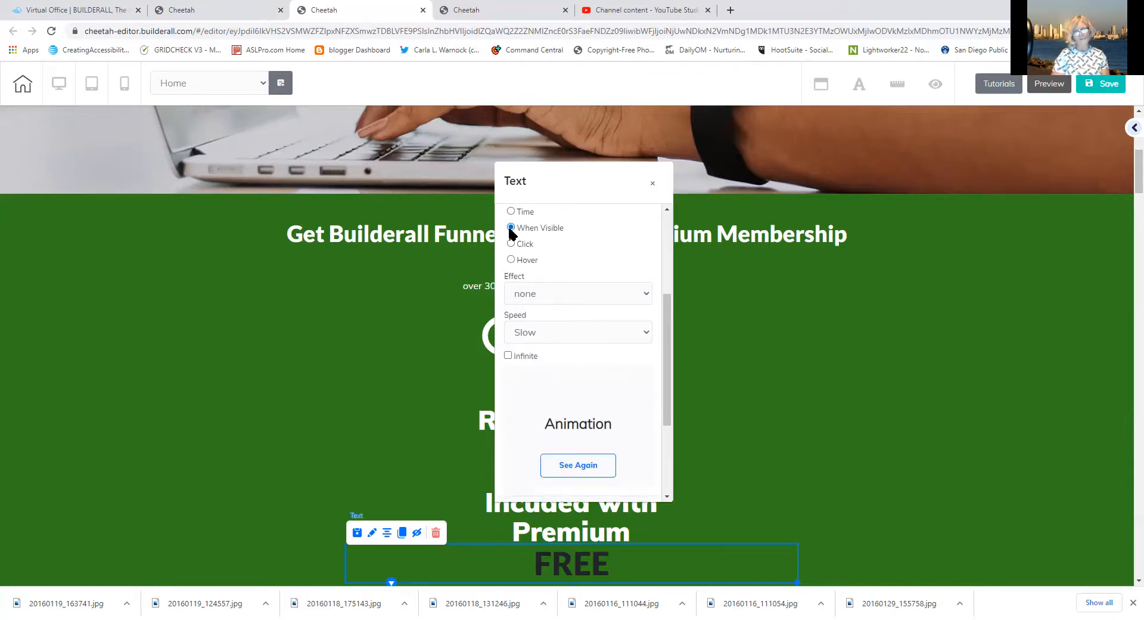
{"action": "left_click", "coordinate": [525, 294]}
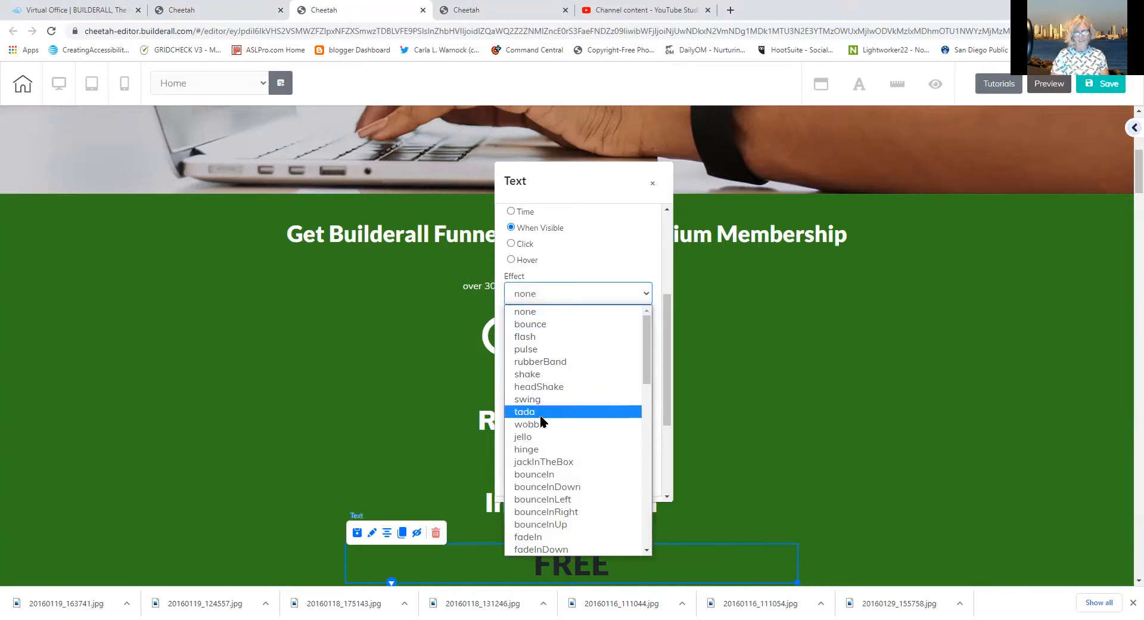
{"action": "left_click", "coordinate": [542, 462]}
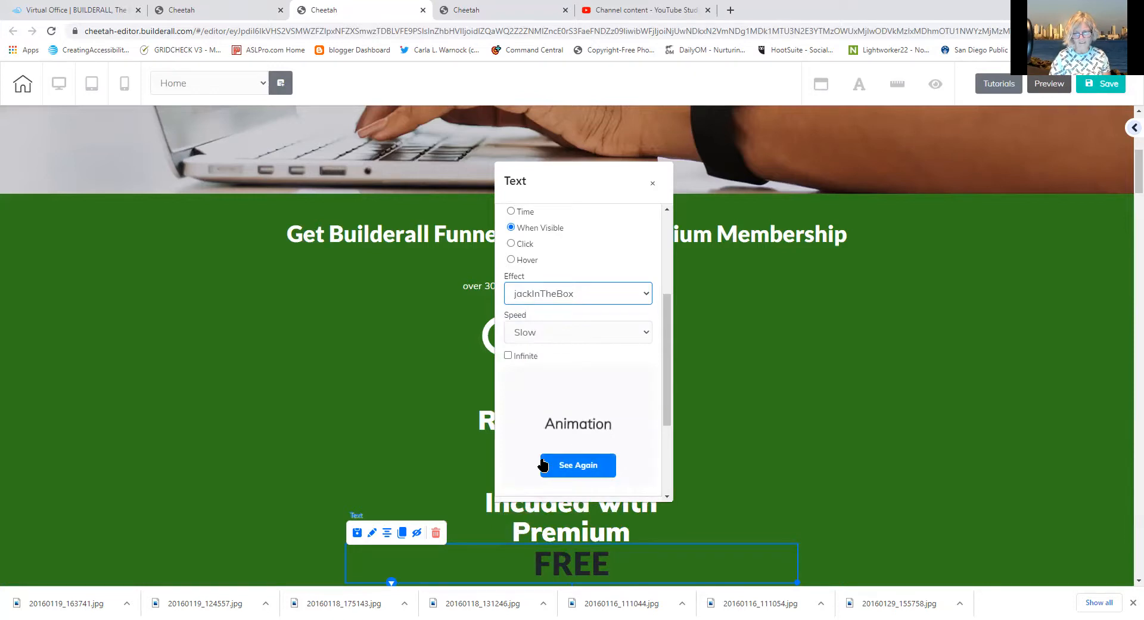
{"action": "left_click", "coordinate": [543, 463]}
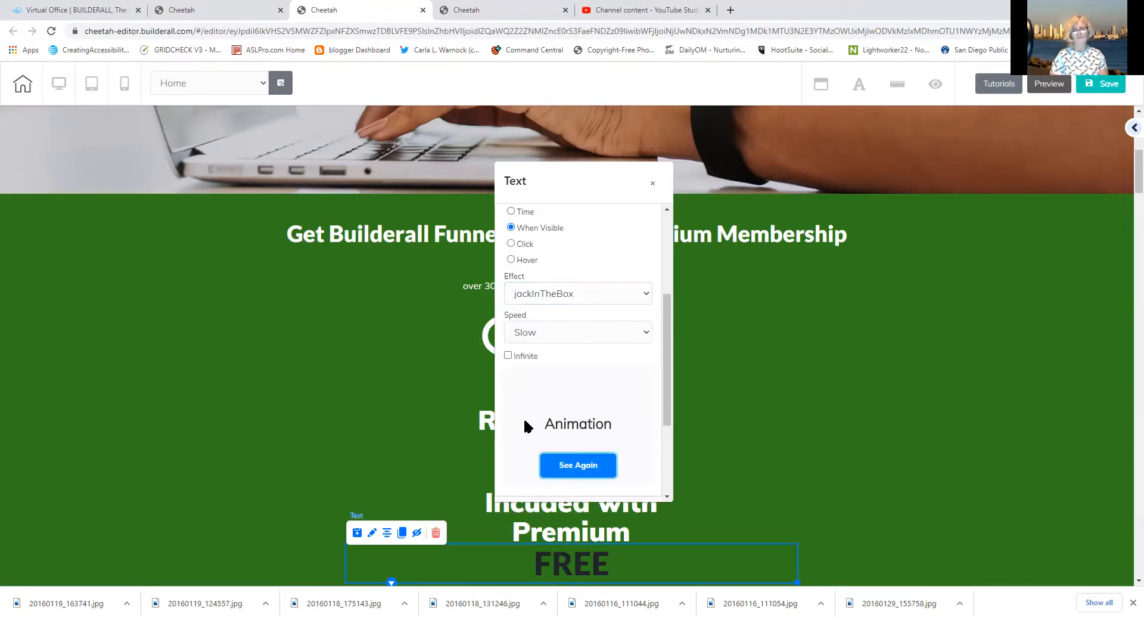
Set the animation speed to fast, replay the preview, and close the Text dialog
{"action": "left_click", "coordinate": [548, 331]}
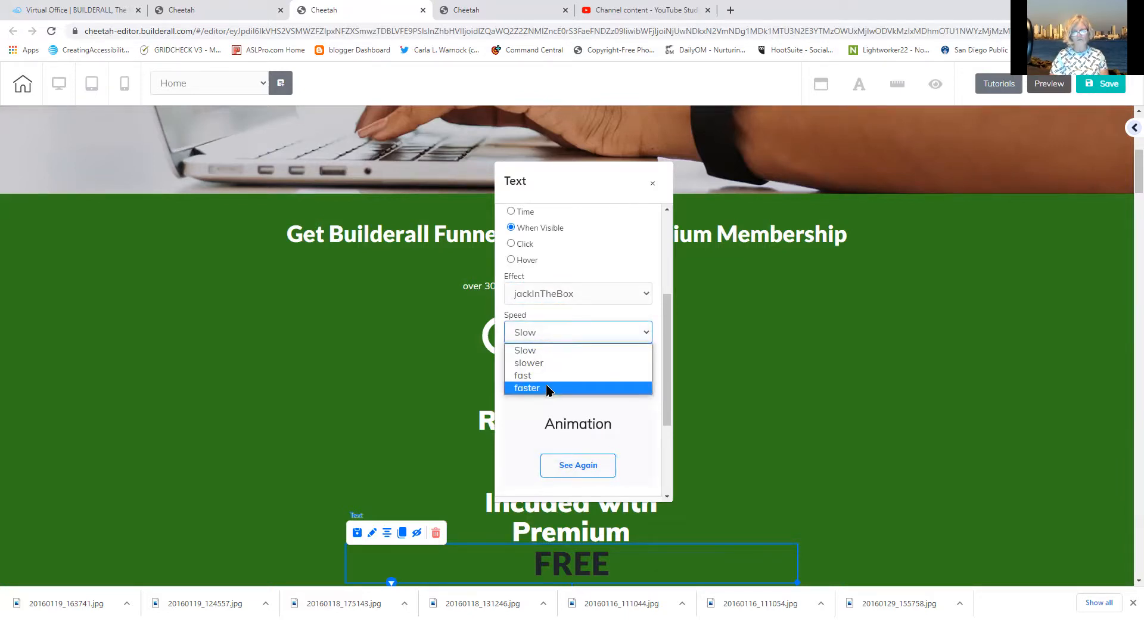
{"action": "left_click", "coordinate": [527, 388]}
{"action": "left_click", "coordinate": [540, 331]}
{"action": "left_click", "coordinate": [539, 374]}
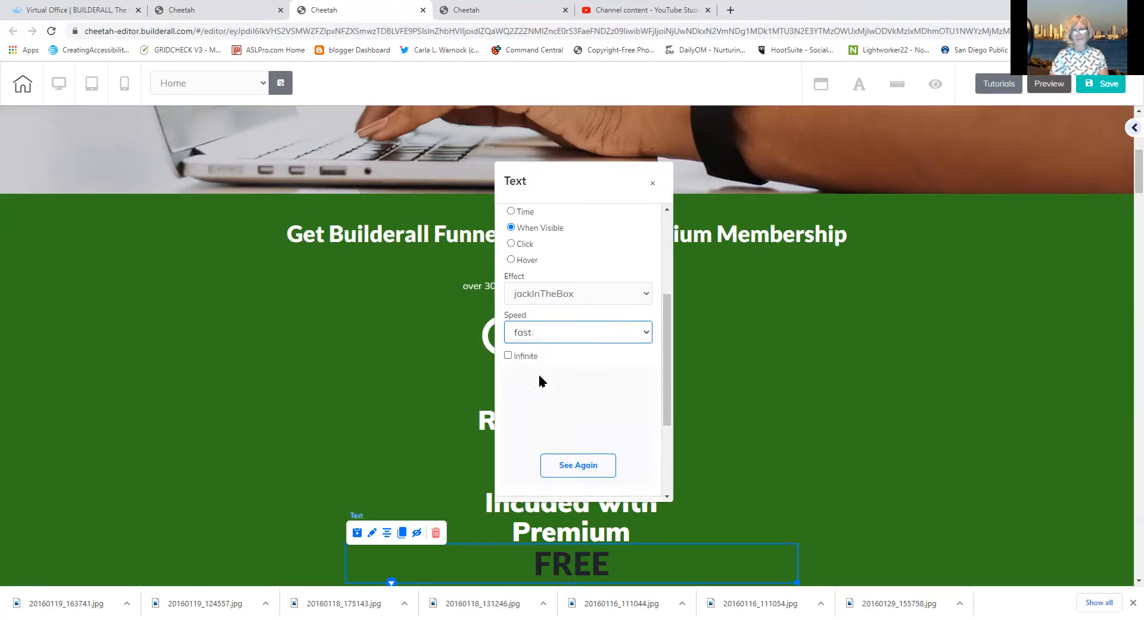
{"action": "left_click", "coordinate": [573, 464]}
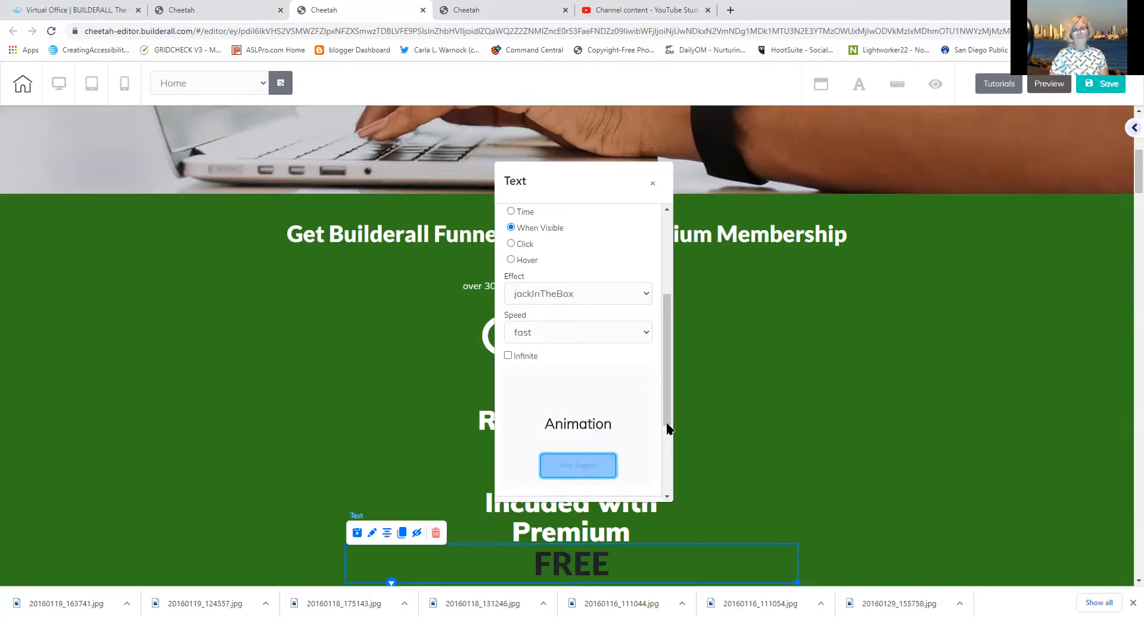
{"action": "left_click_drag", "start_coordinate": [1128, 167], "coordinate": [1128, 218]}
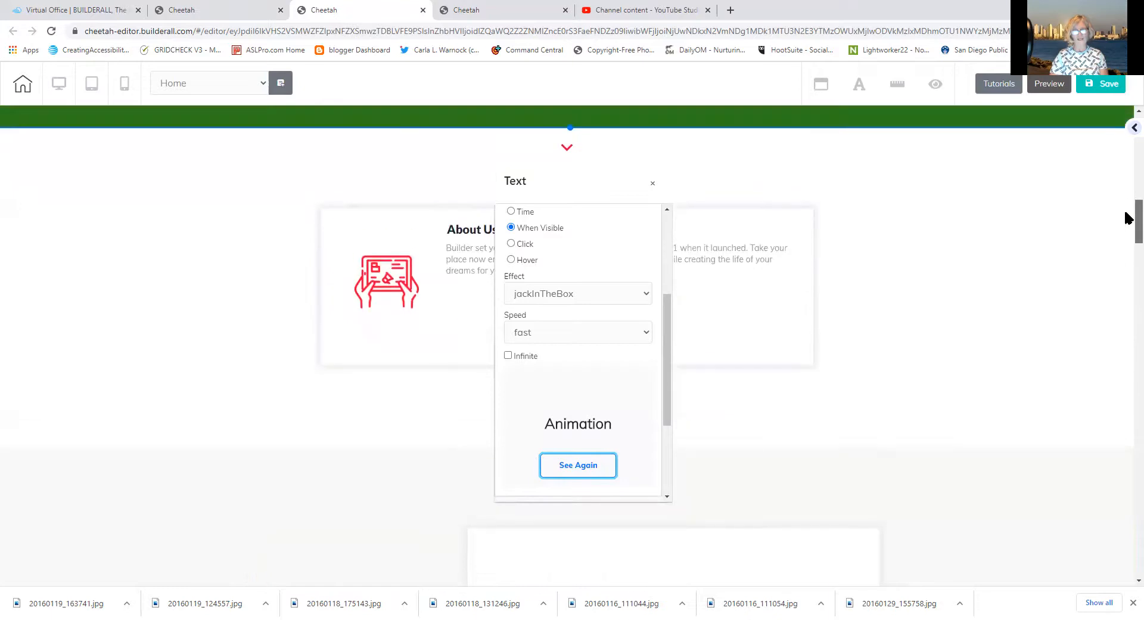
{"action": "left_click", "coordinate": [571, 470]}
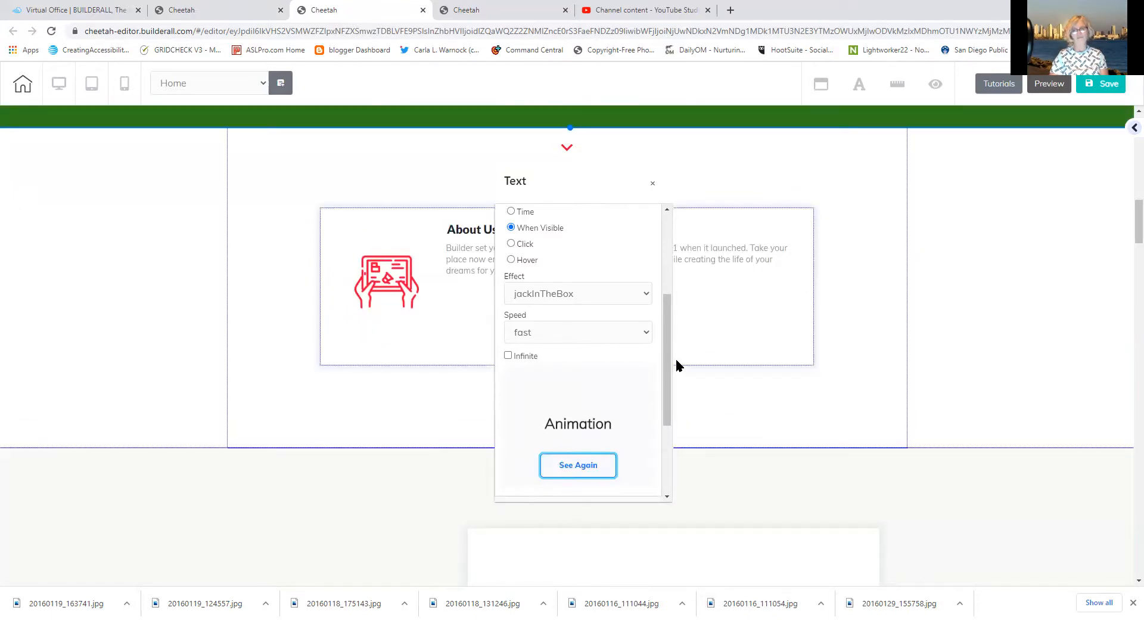
{"action": "left_click", "coordinate": [1033, 254]}
Scroll to the footer and back up, then select the sign-up form panel and open its settings
{"action": "left_click_drag", "start_coordinate": [1138, 235], "coordinate": [1103, 585]}
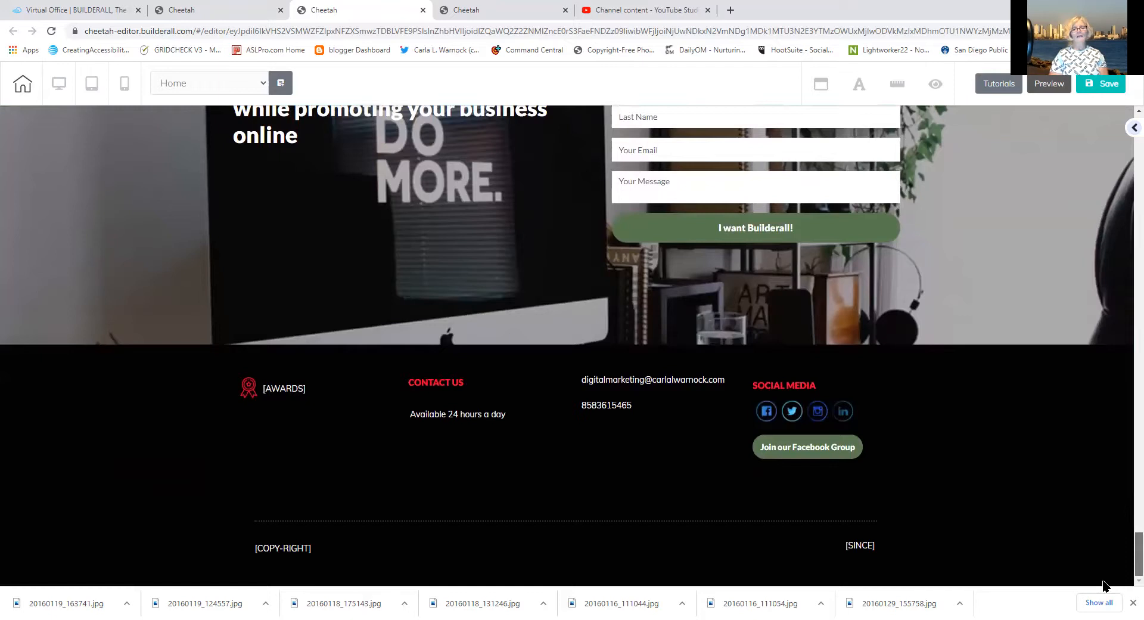
{"action": "left_click_drag", "start_coordinate": [1103, 586], "coordinate": [1083, 543]}
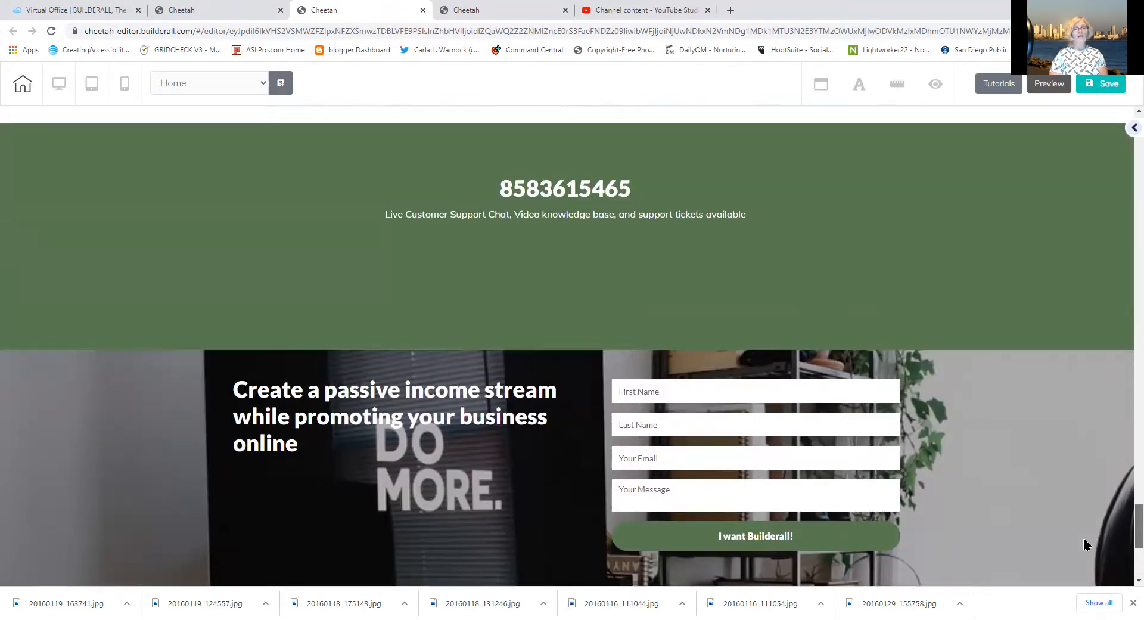
{"action": "left_click", "coordinate": [1012, 415]}
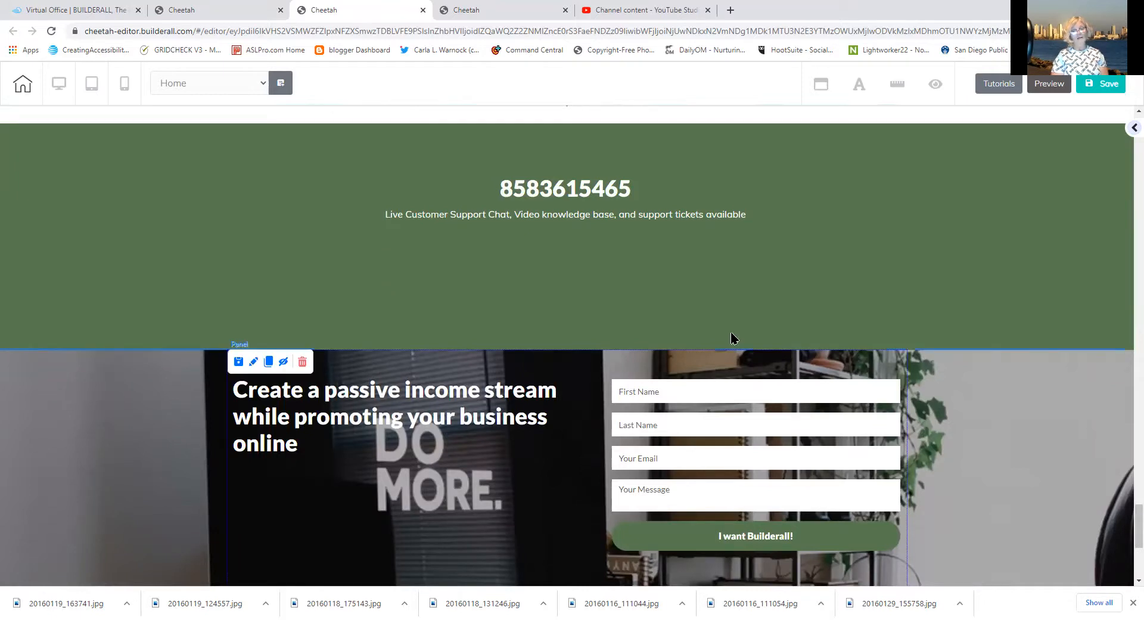
{"action": "left_click", "coordinate": [253, 364]}
{"action": "left_click_drag", "start_coordinate": [643, 377], "coordinate": [618, 222]}
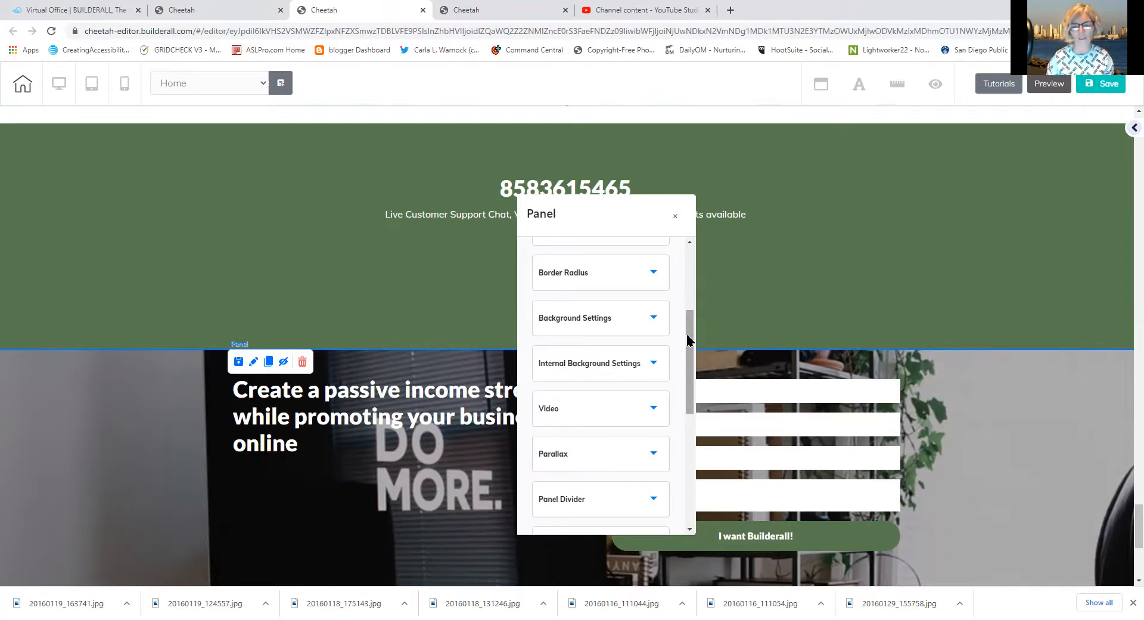
{"action": "left_click_drag", "start_coordinate": [690, 360], "coordinate": [679, 437]}
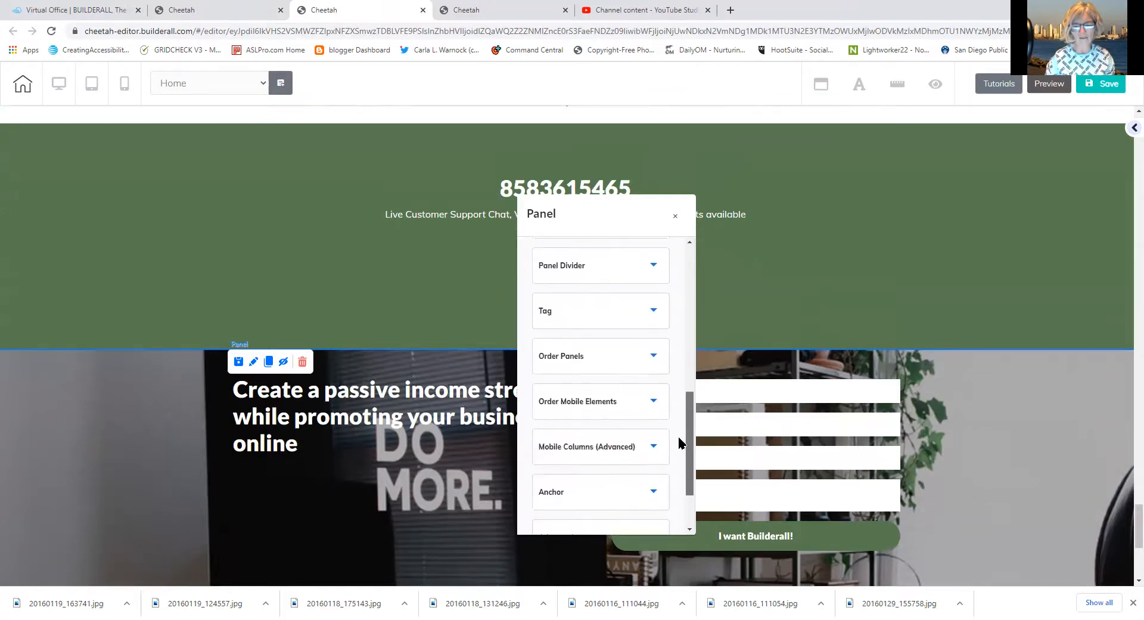
{"action": "left_click", "coordinate": [578, 357]}
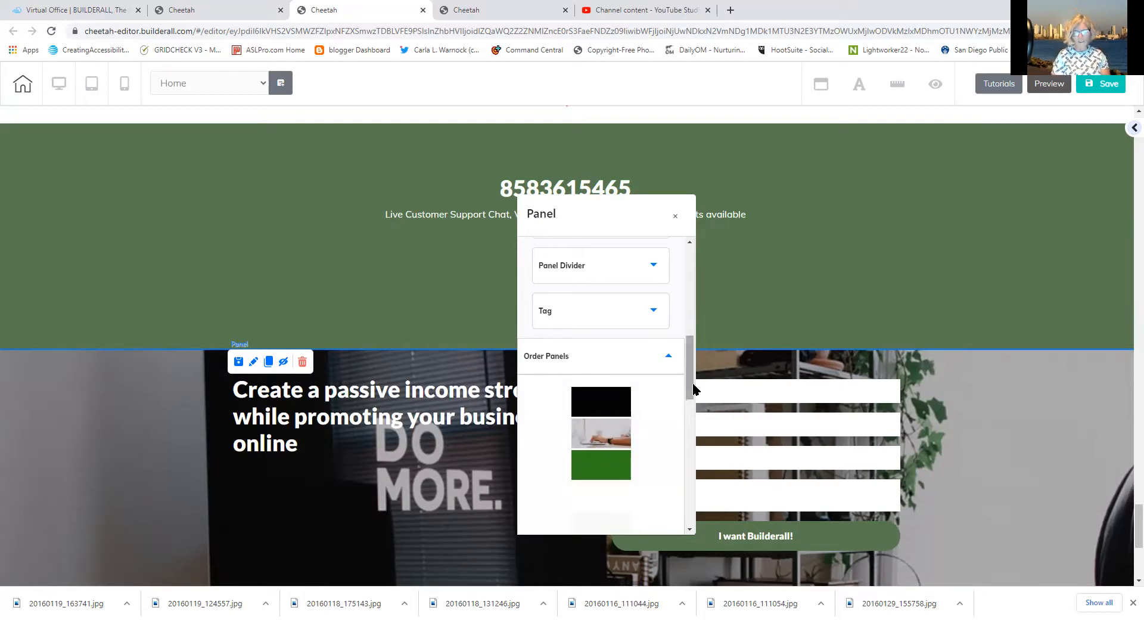
{"action": "left_click_drag", "start_coordinate": [692, 382], "coordinate": [669, 465]}
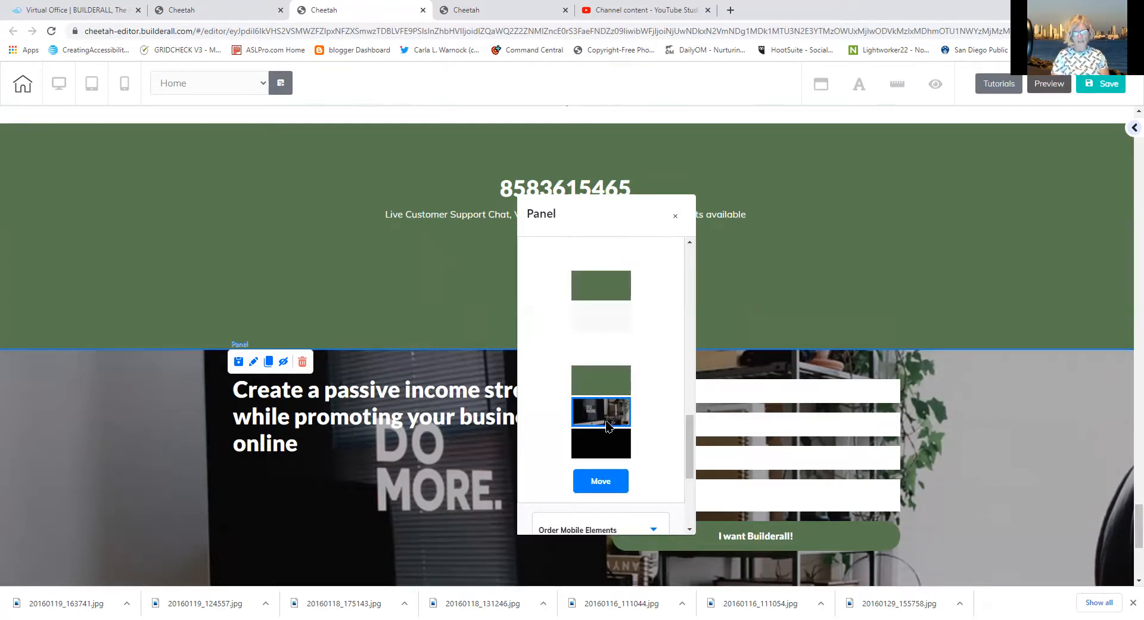
{"action": "scroll", "coordinate": [688, 437], "scroll_direction": "up", "scroll_amount": 1}
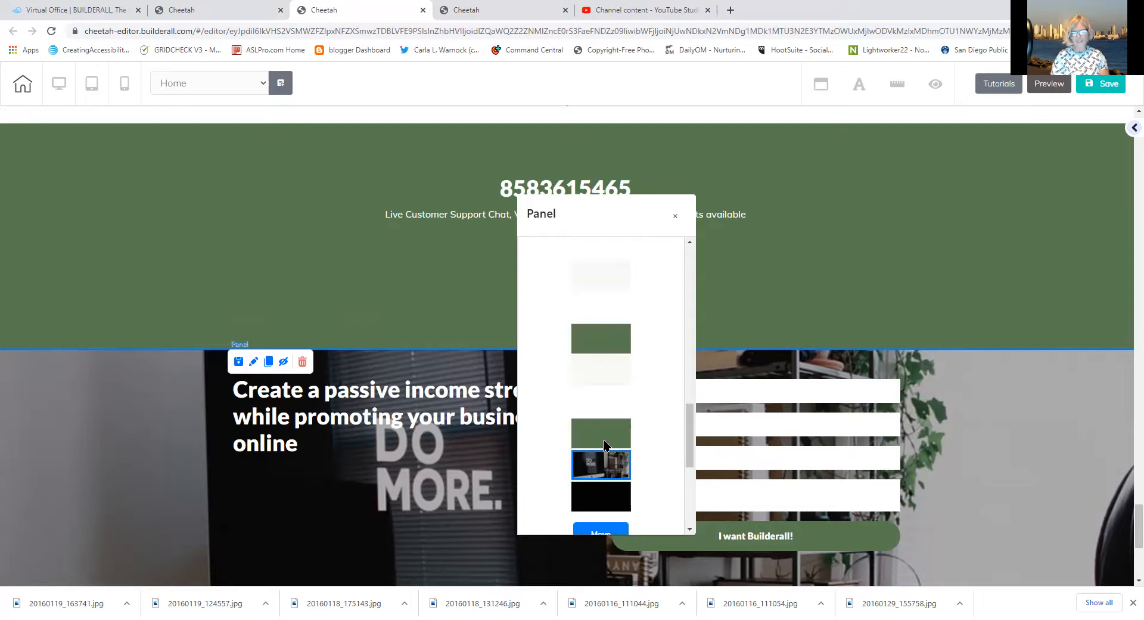
{"action": "left_click_drag", "start_coordinate": [603, 462], "coordinate": [602, 279]}
{"action": "left_click_drag", "start_coordinate": [690, 454], "coordinate": [680, 406]}
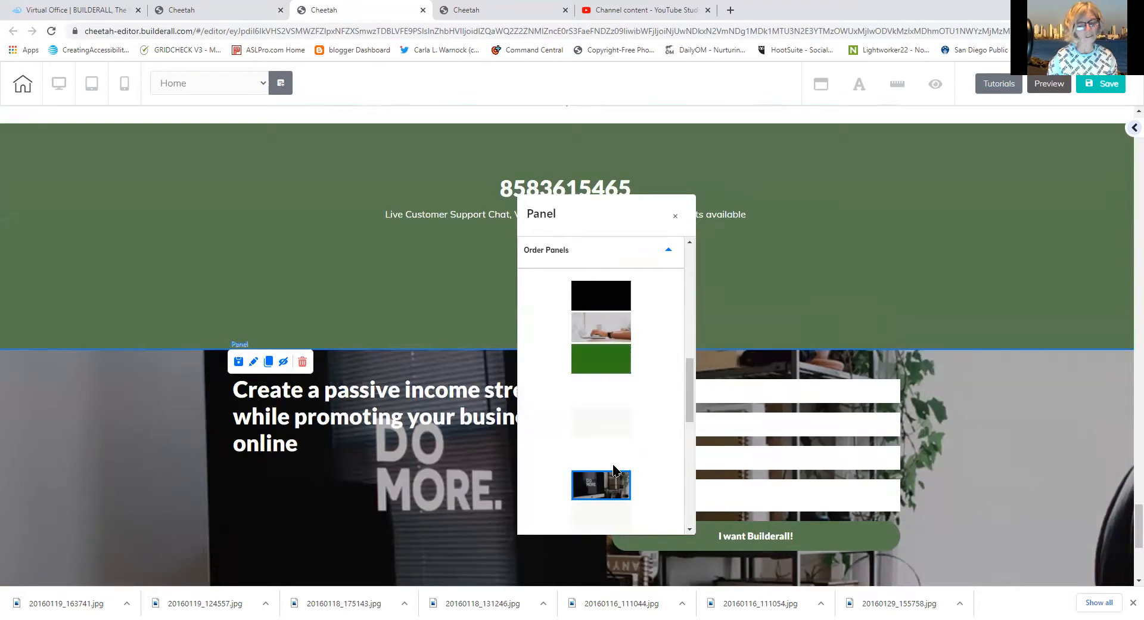
{"action": "left_click_drag", "start_coordinate": [614, 466], "coordinate": [604, 390]}
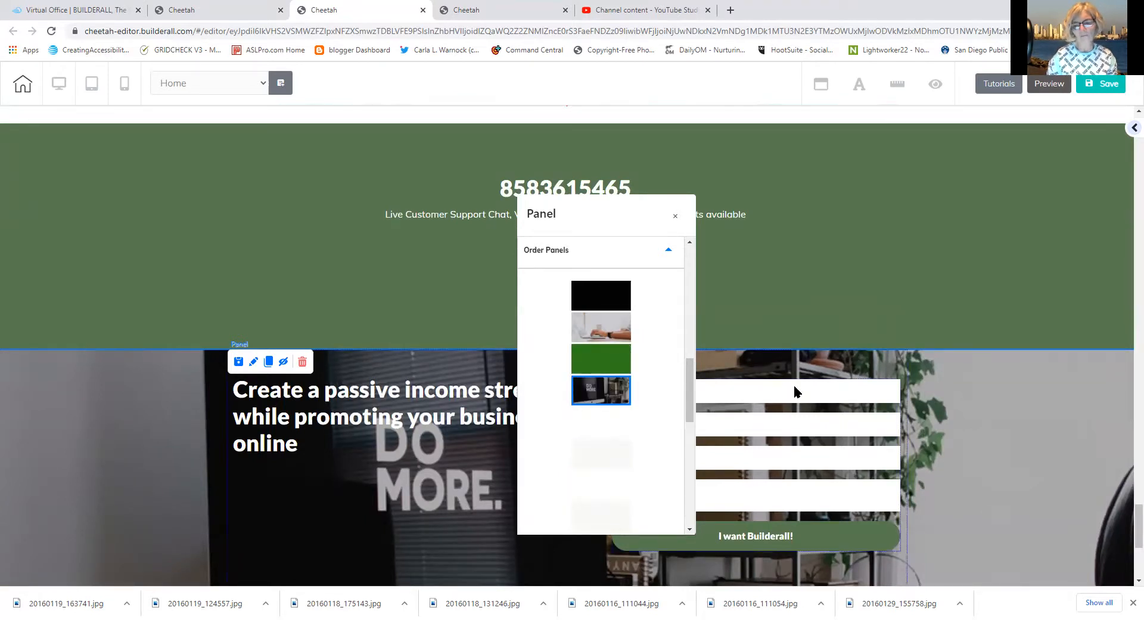
{"action": "left_click", "coordinate": [797, 276]}
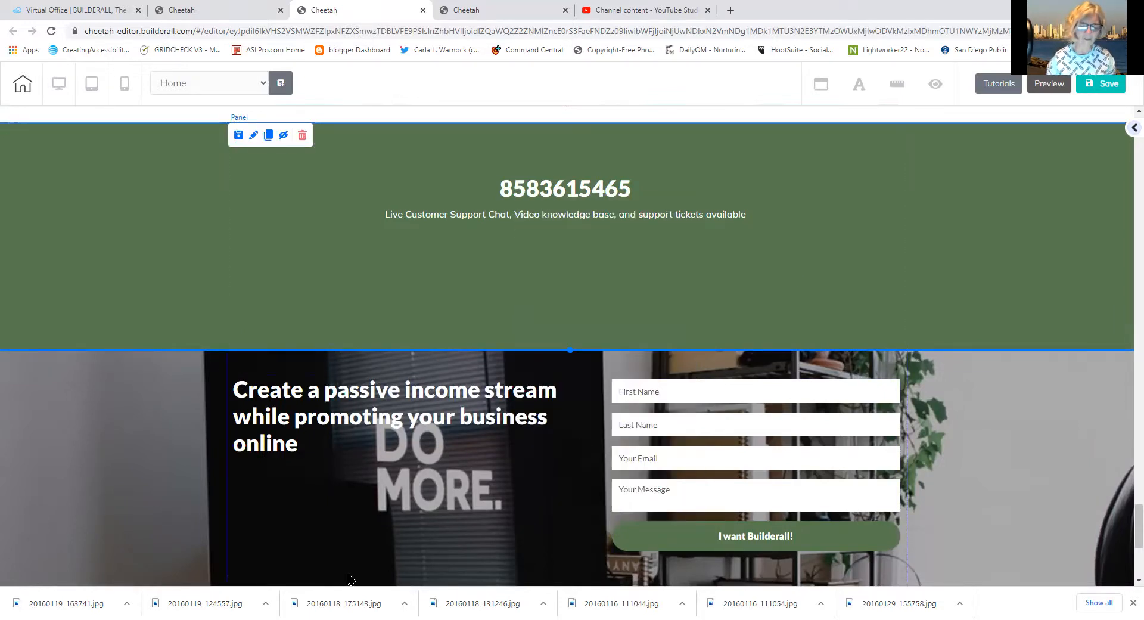
{"action": "scroll", "coordinate": [349, 577], "scroll_direction": "down", "scroll_amount": 2}
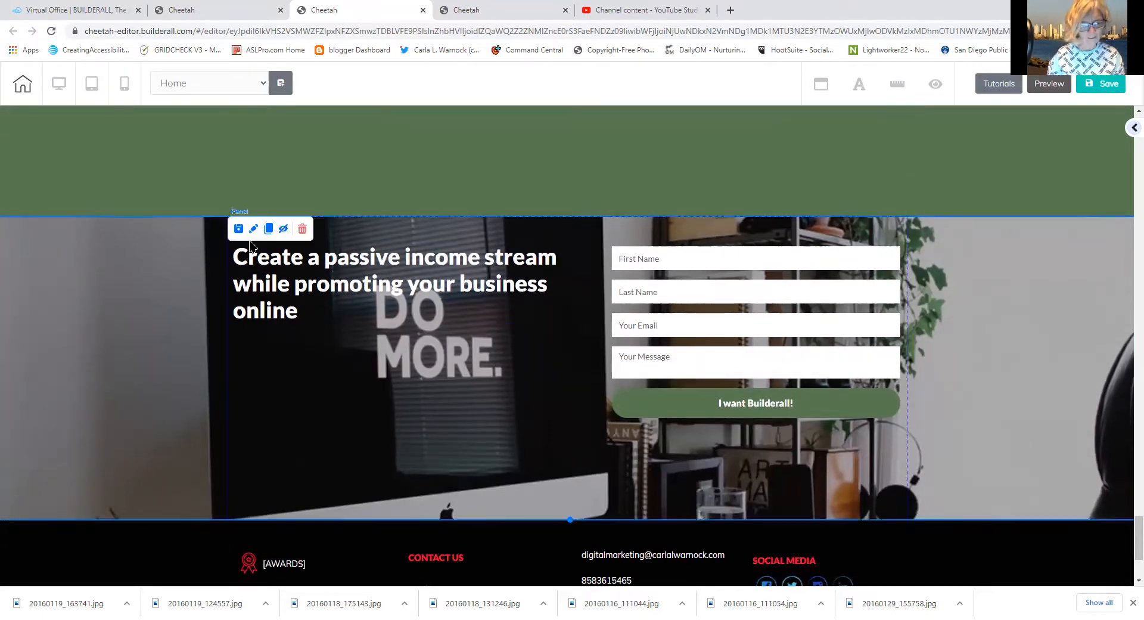
Reopen the section settings and apply the new panel order
{"action": "left_click", "coordinate": [253, 229]}
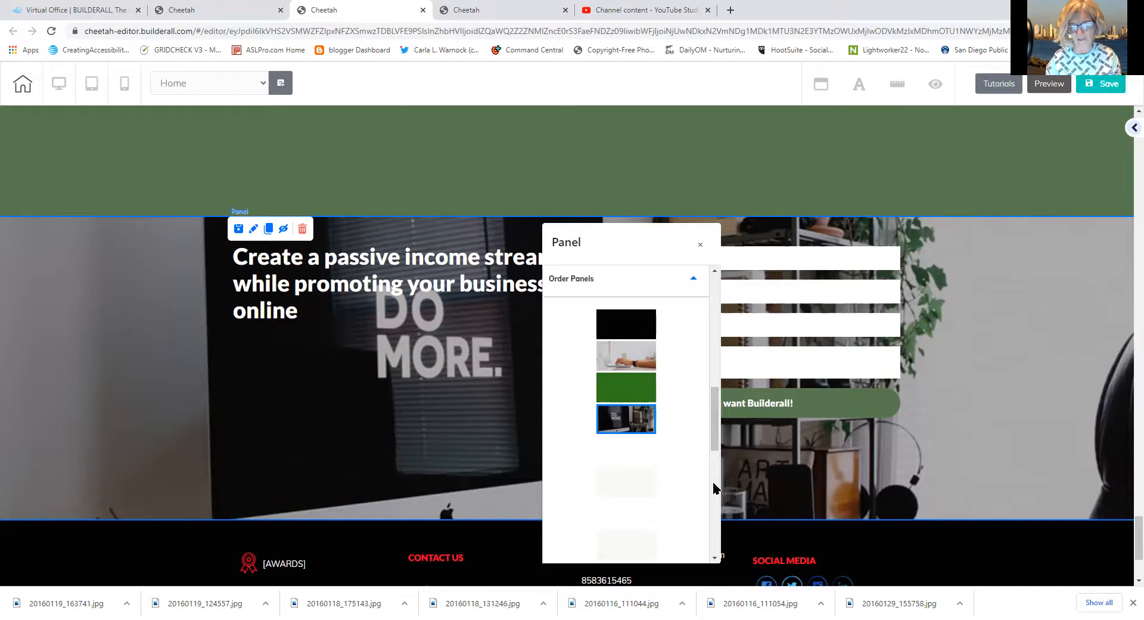
{"action": "scroll", "coordinate": [713, 494], "scroll_direction": "down", "scroll_amount": 5}
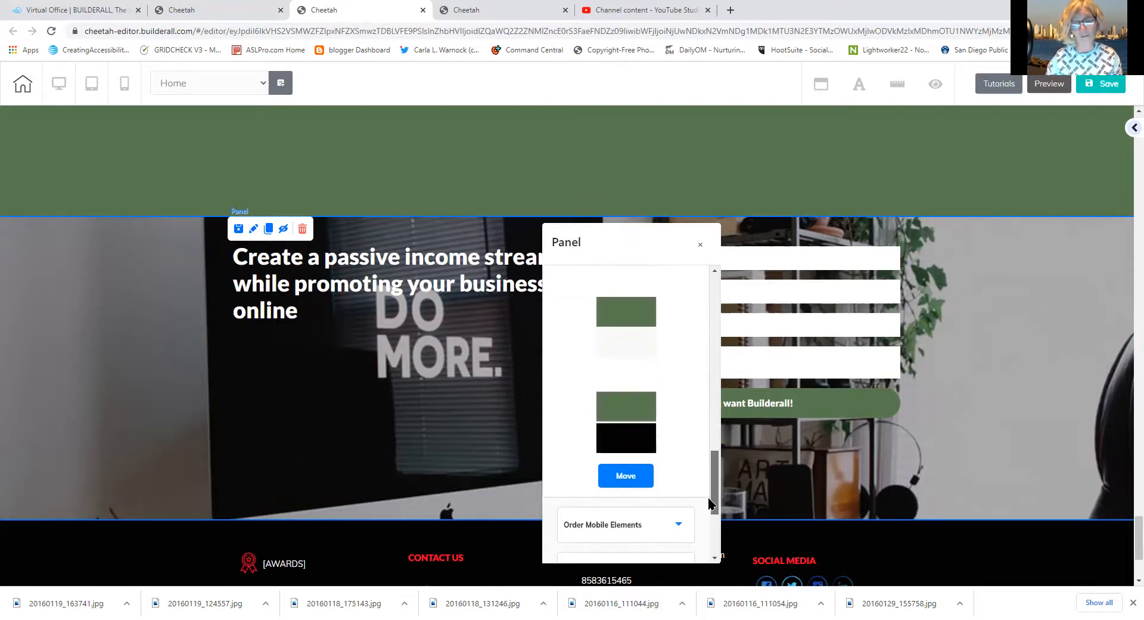
{"action": "left_click", "coordinate": [616, 478]}
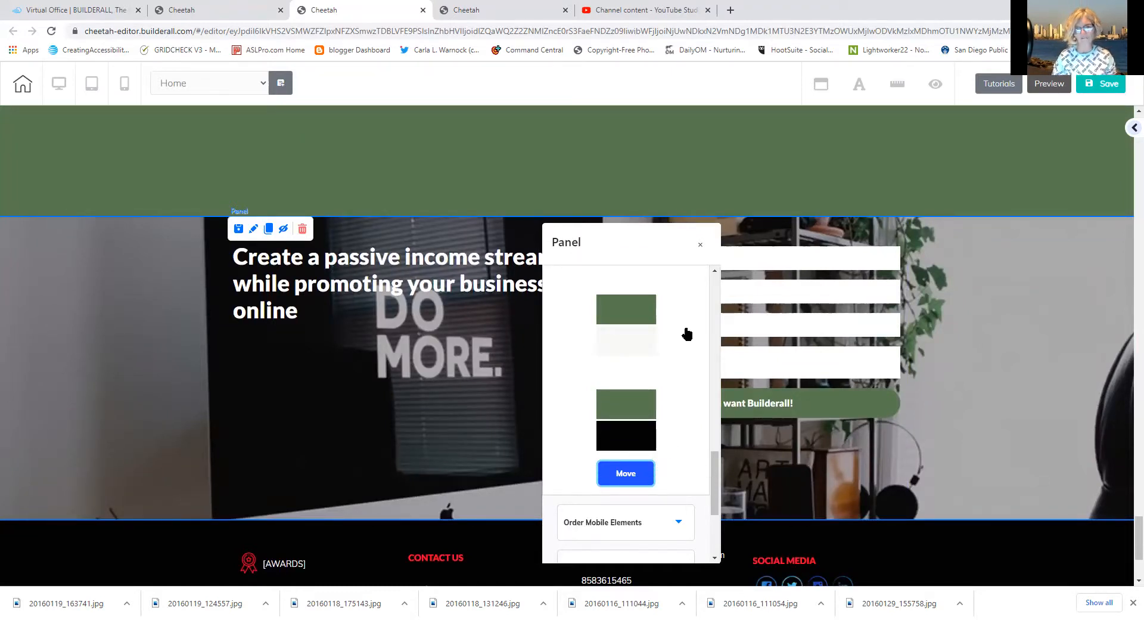
{"action": "left_click_drag", "start_coordinate": [717, 479], "coordinate": [693, 435]}
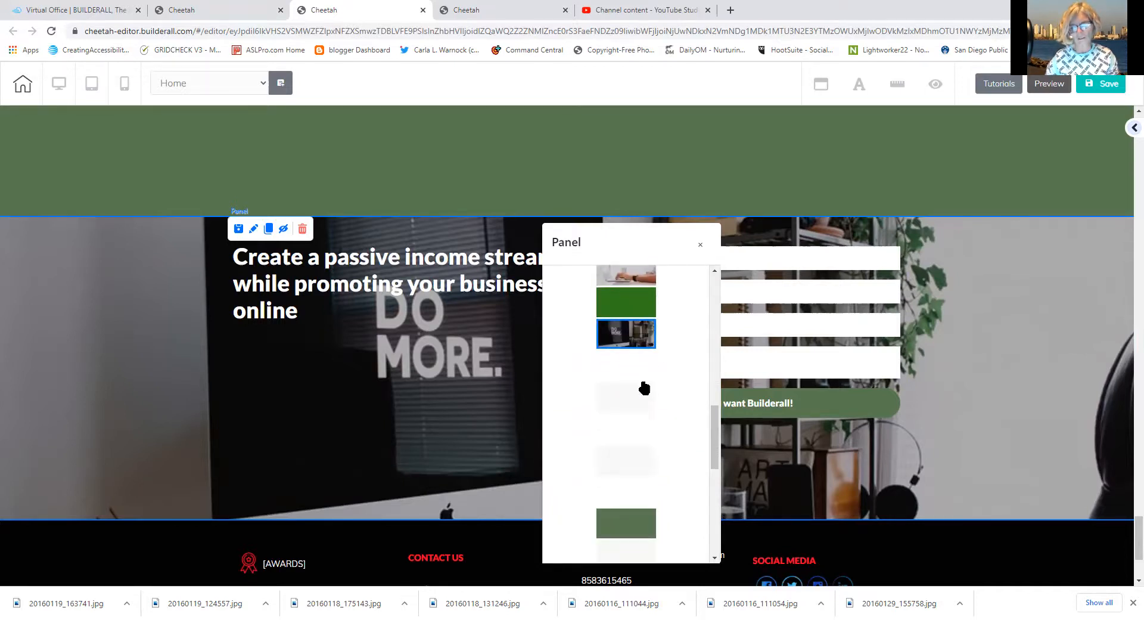
{"action": "scroll", "coordinate": [620, 458], "scroll_direction": "down", "scroll_amount": 3}
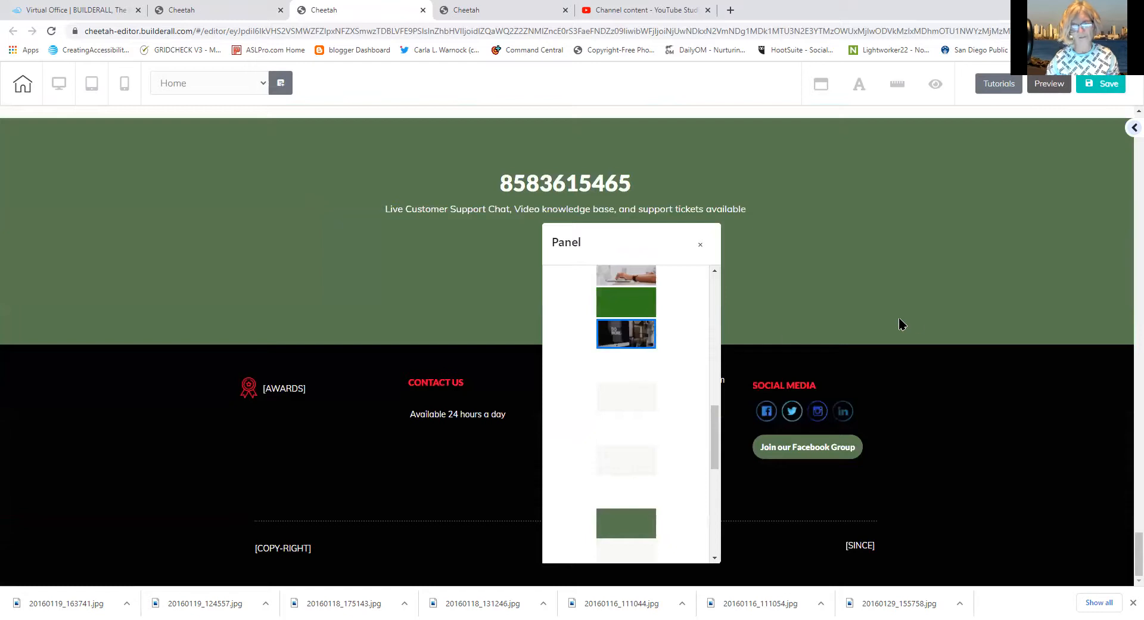
Close the Panel popup, scroll to the black footer, and request its deletion
{"action": "left_click", "coordinate": [700, 246]}
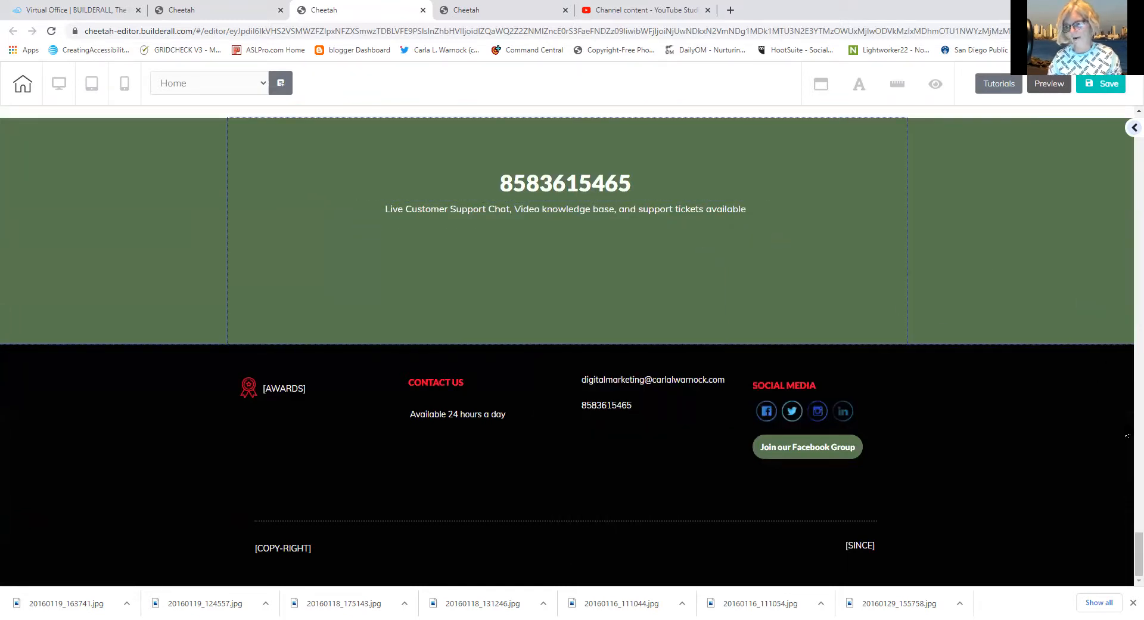
{"action": "left_click_drag", "start_coordinate": [1126, 570], "coordinate": [1128, 604]}
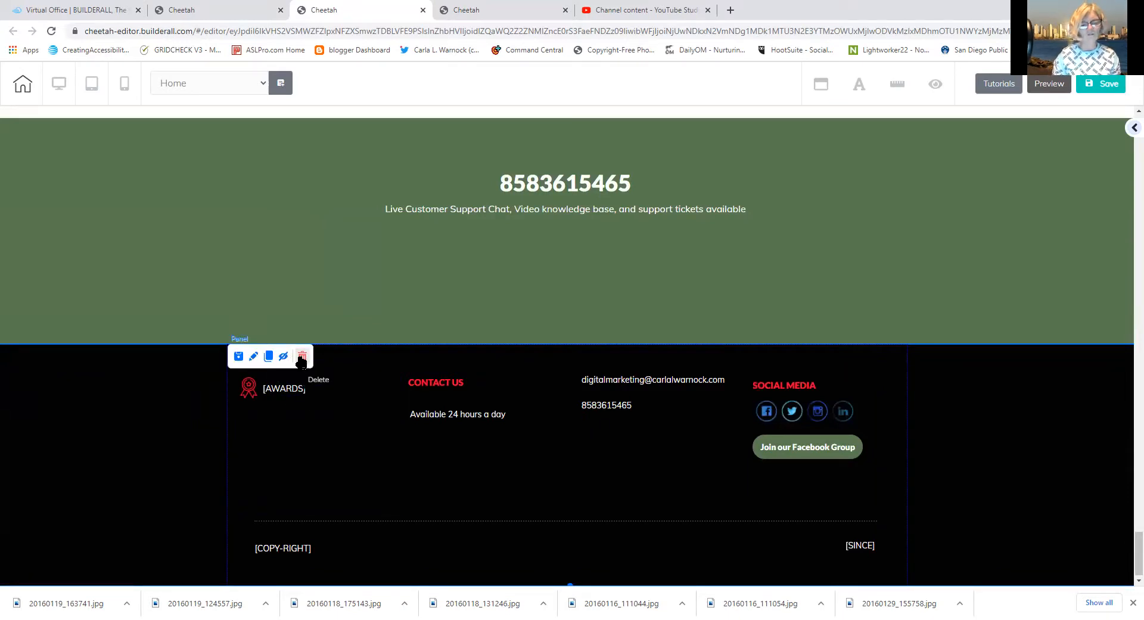
{"action": "left_click", "coordinate": [301, 357]}
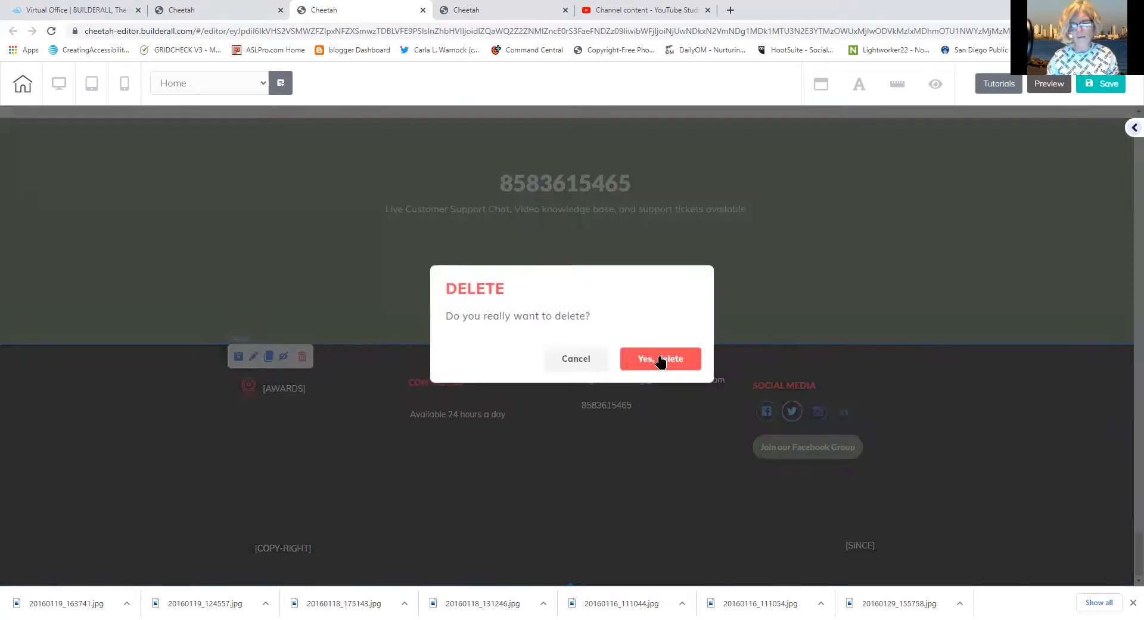
{"action": "left_click", "coordinate": [578, 359]}
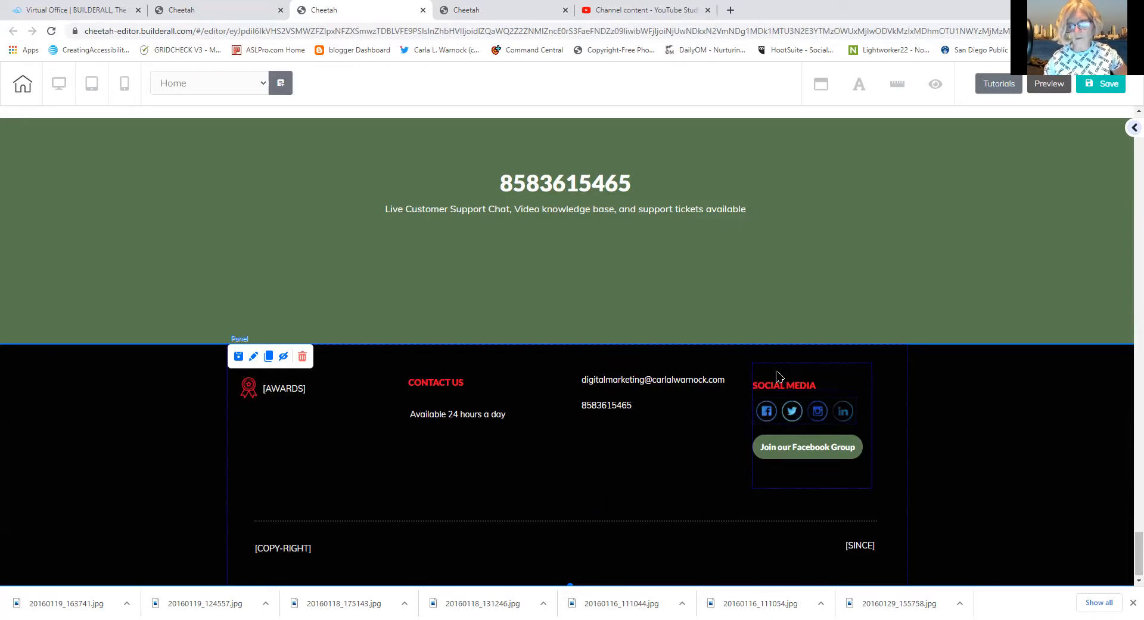
Move the CONTACT US heading to the top of the email and phone box and centre it
{"action": "left_click", "coordinate": [651, 382]}
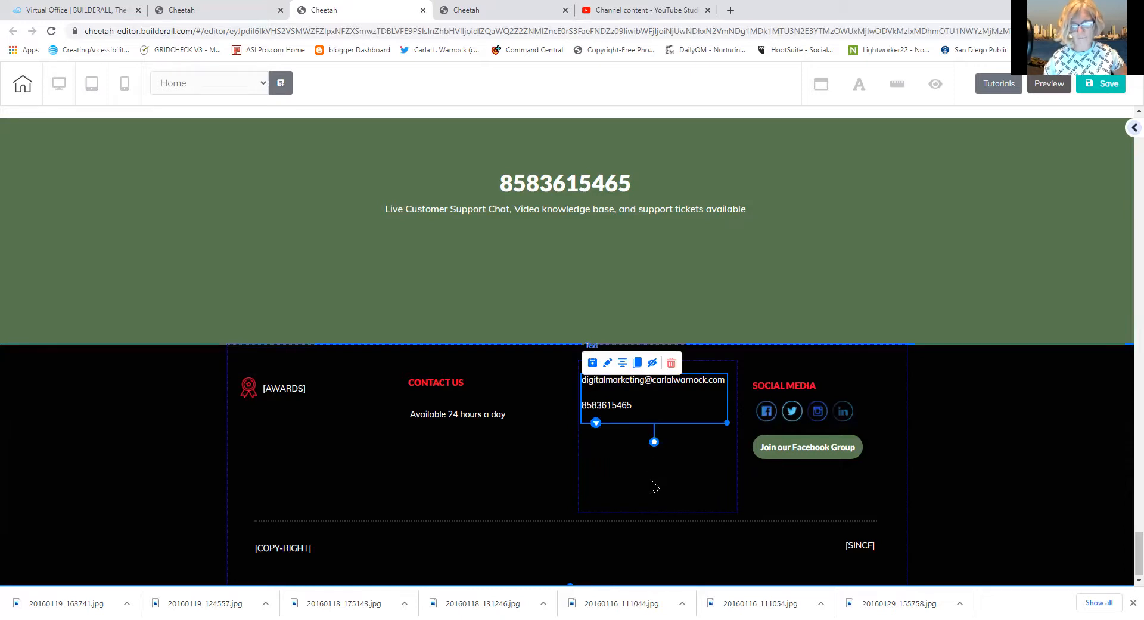
{"action": "left_click", "coordinate": [607, 478]}
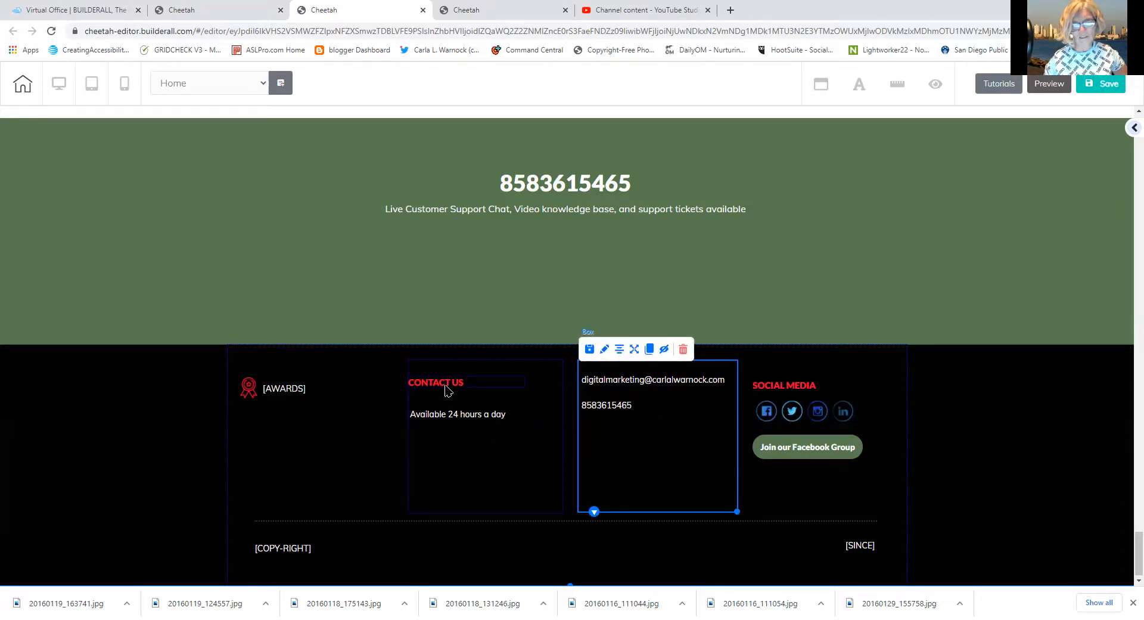
{"action": "left_click_drag", "start_coordinate": [448, 390], "coordinate": [615, 477]}
{"action": "left_click_drag", "start_coordinate": [623, 417], "coordinate": [615, 381]}
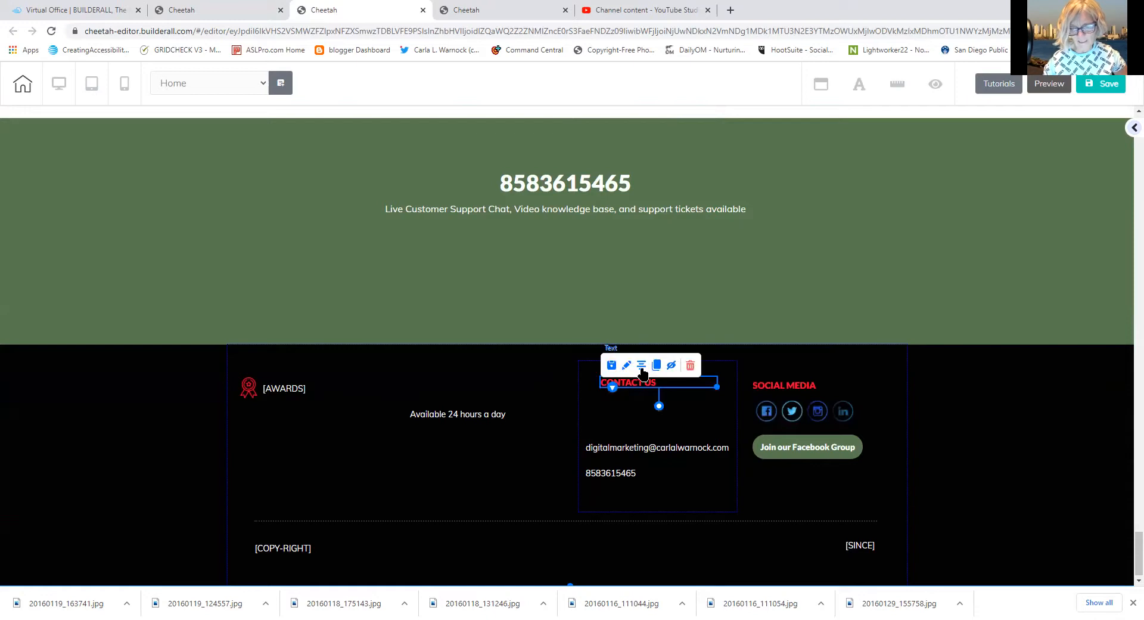
{"action": "left_click", "coordinate": [642, 367]}
{"action": "left_click_drag", "start_coordinate": [629, 430], "coordinate": [675, 448]}
{"action": "left_click", "coordinate": [684, 470]}
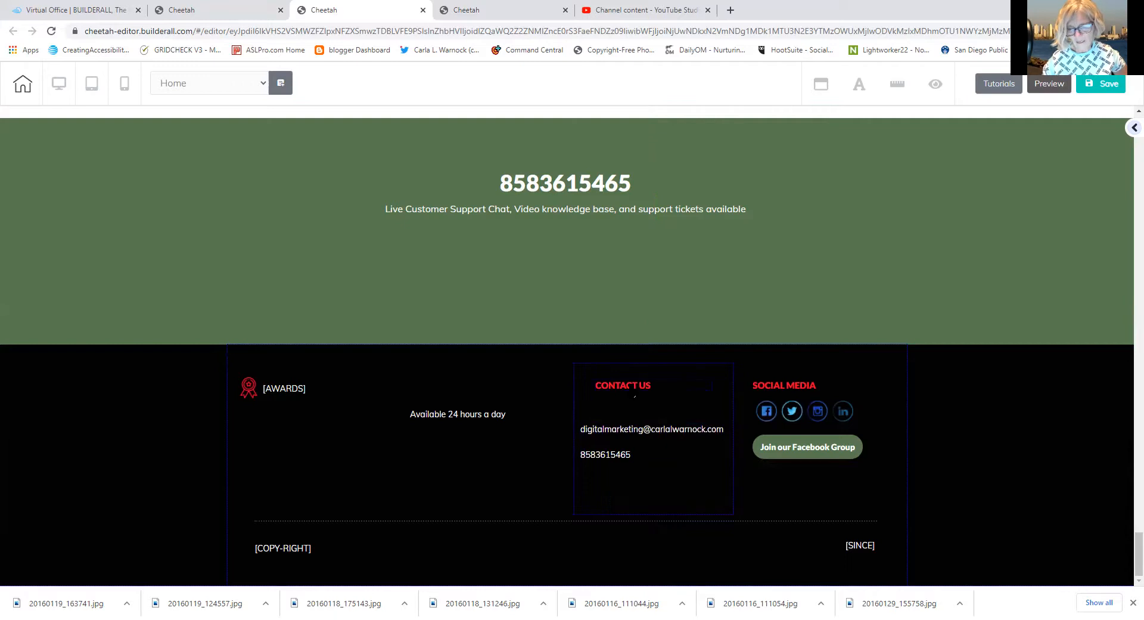
{"action": "left_click", "coordinate": [671, 389]}
{"action": "left_click_drag", "start_coordinate": [709, 388], "coordinate": [661, 388]}
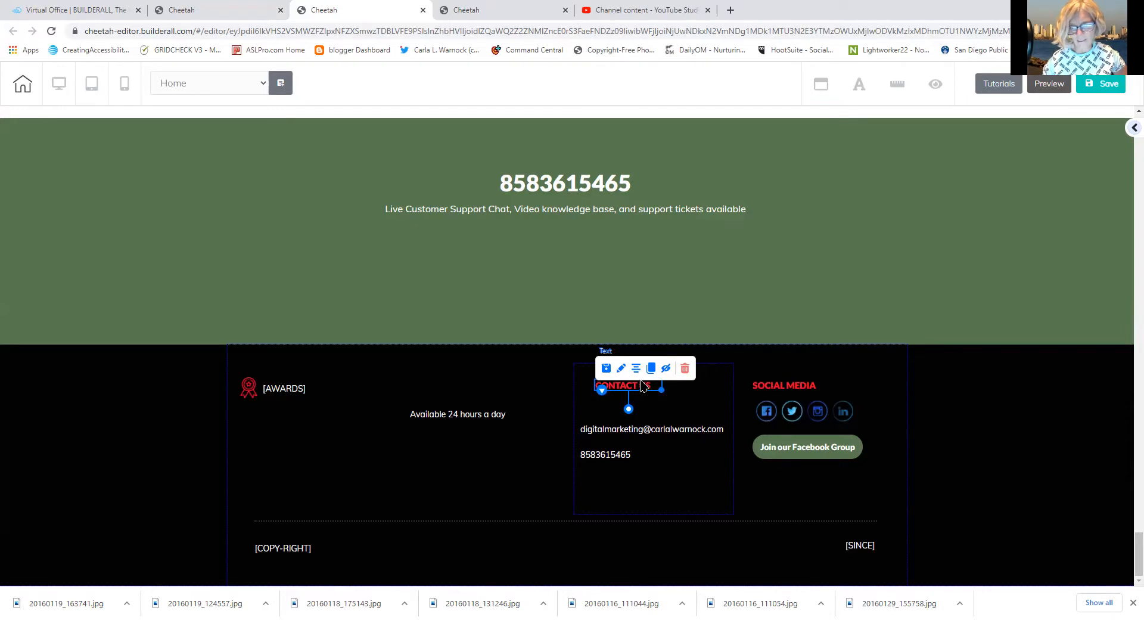
{"action": "left_click", "coordinate": [636, 368]}
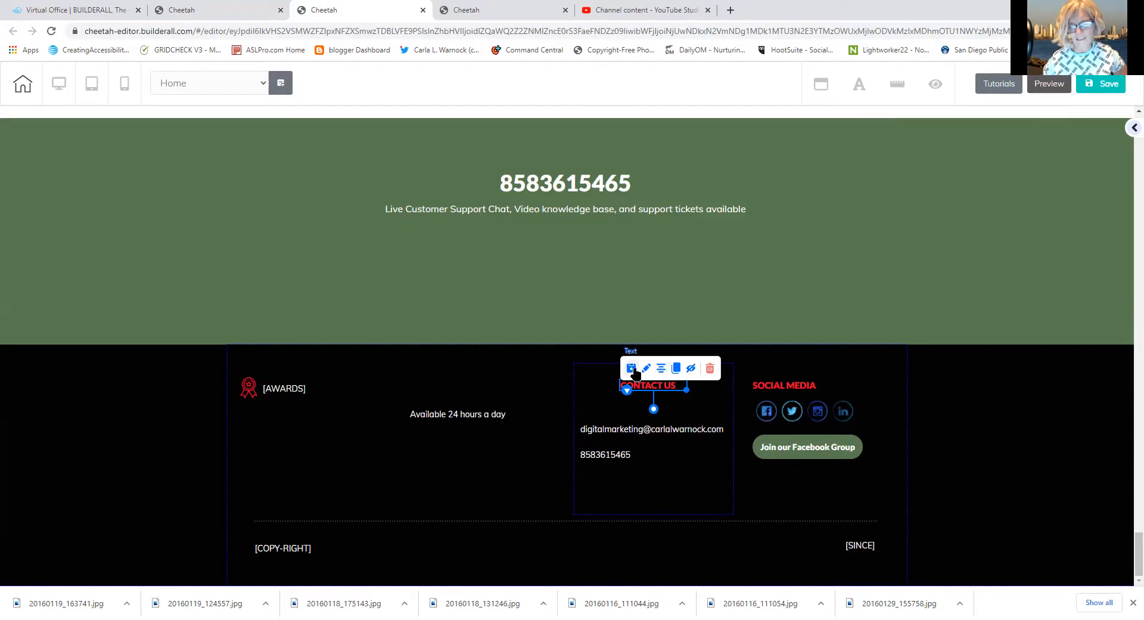
Centre-align the email and phone lines beneath the heading
{"action": "left_click", "coordinate": [636, 436]}
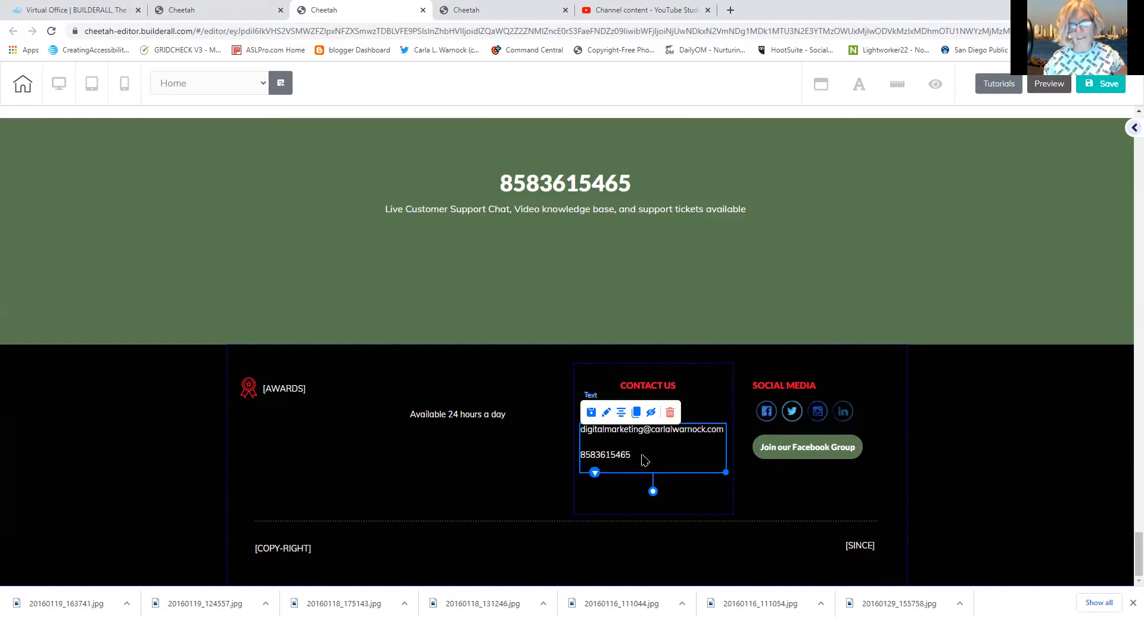
{"action": "double_click", "coordinate": [643, 459]}
{"action": "left_click_drag", "start_coordinate": [633, 463], "coordinate": [577, 441]}
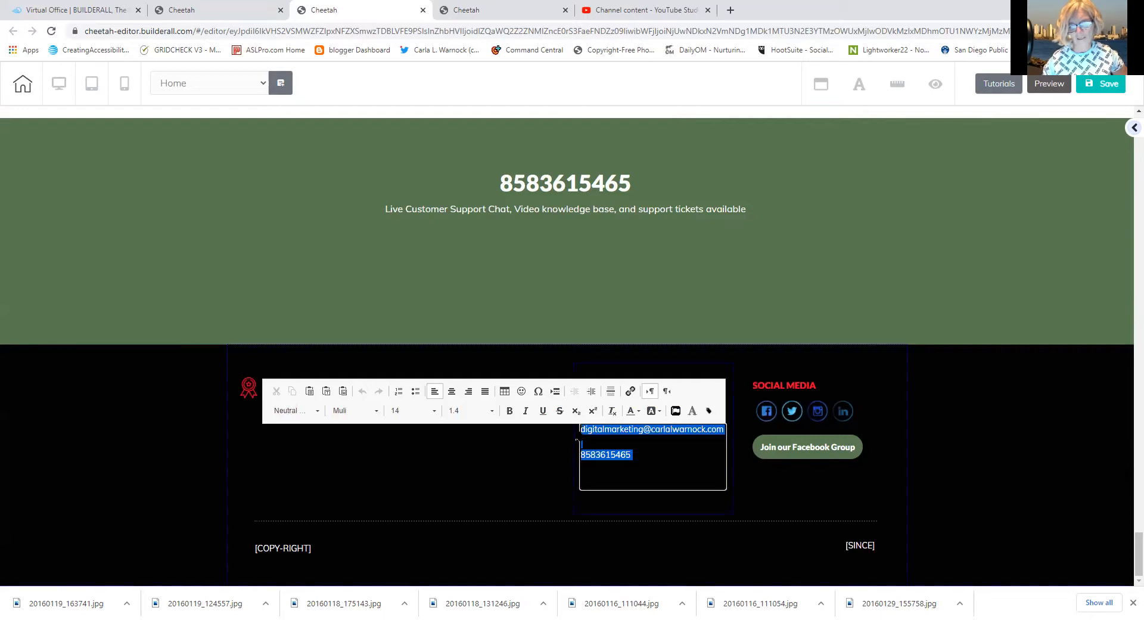
{"action": "left_click", "coordinate": [451, 390]}
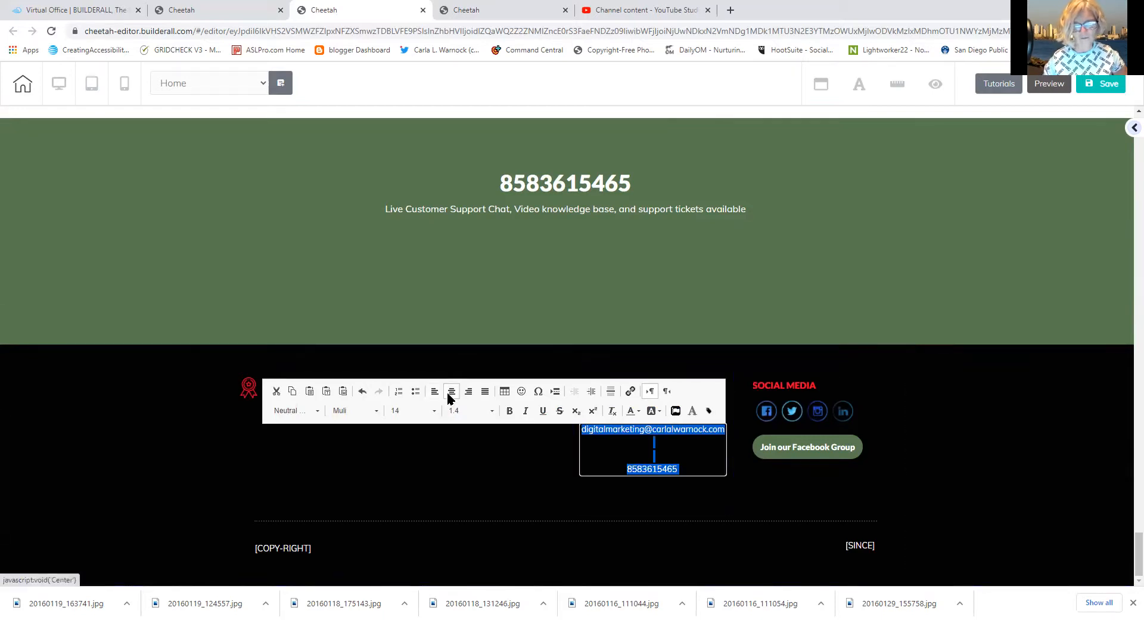
{"action": "left_click", "coordinate": [465, 475]}
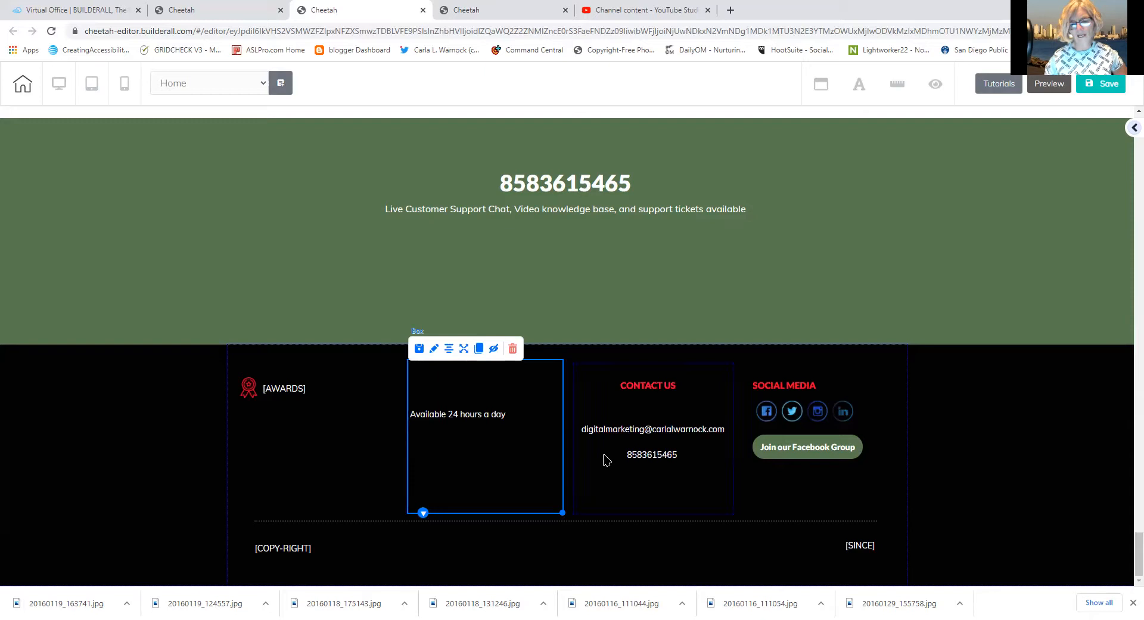
Move 'Available 24 hours a day' under the phone number and delete the emptied box
{"action": "left_click_drag", "start_coordinate": [485, 417], "coordinate": [632, 476]}
{"action": "left_click", "coordinate": [535, 434]}
{"action": "left_click", "coordinate": [512, 349]}
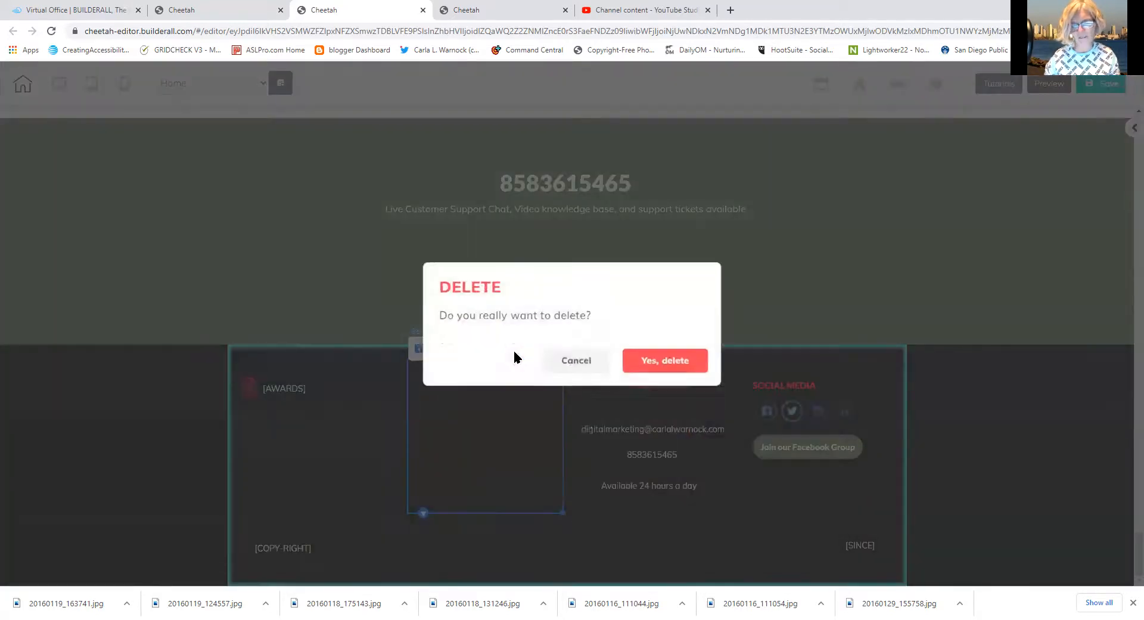
{"action": "left_click", "coordinate": [659, 360]}
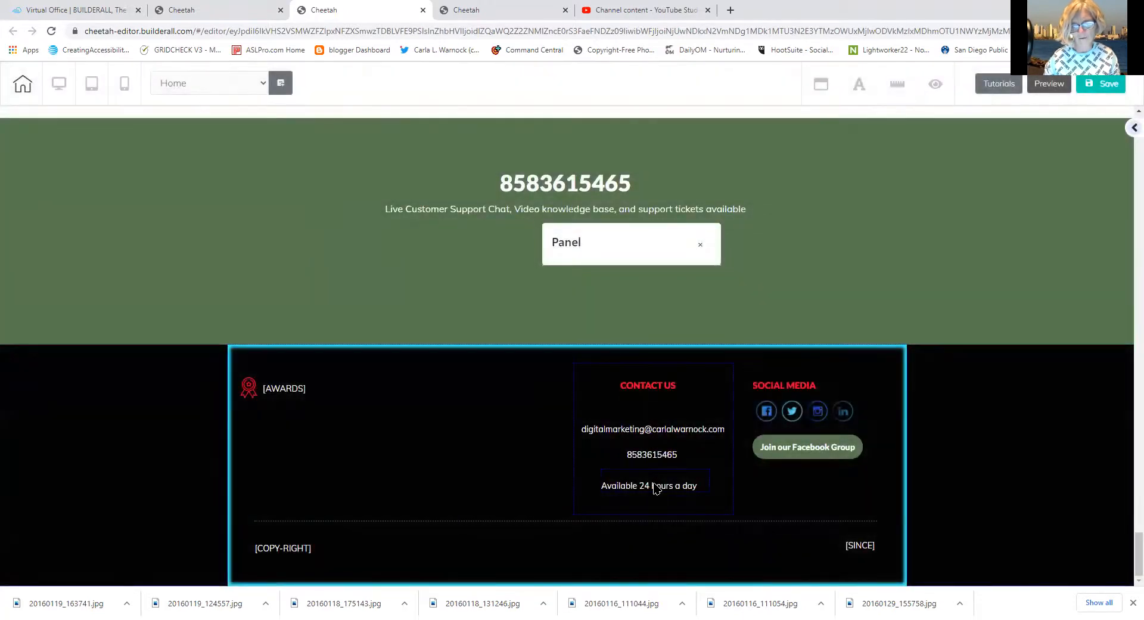
{"action": "left_click", "coordinate": [656, 487]}
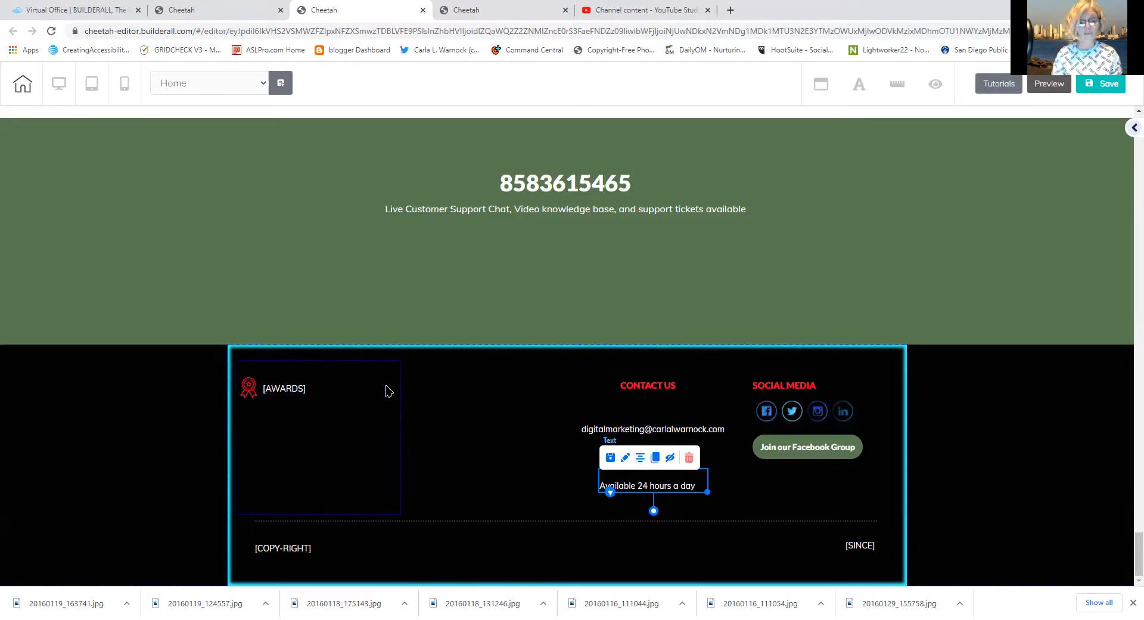
Delete the [AWARDS] box from the footer
{"action": "left_click", "coordinate": [392, 468]}
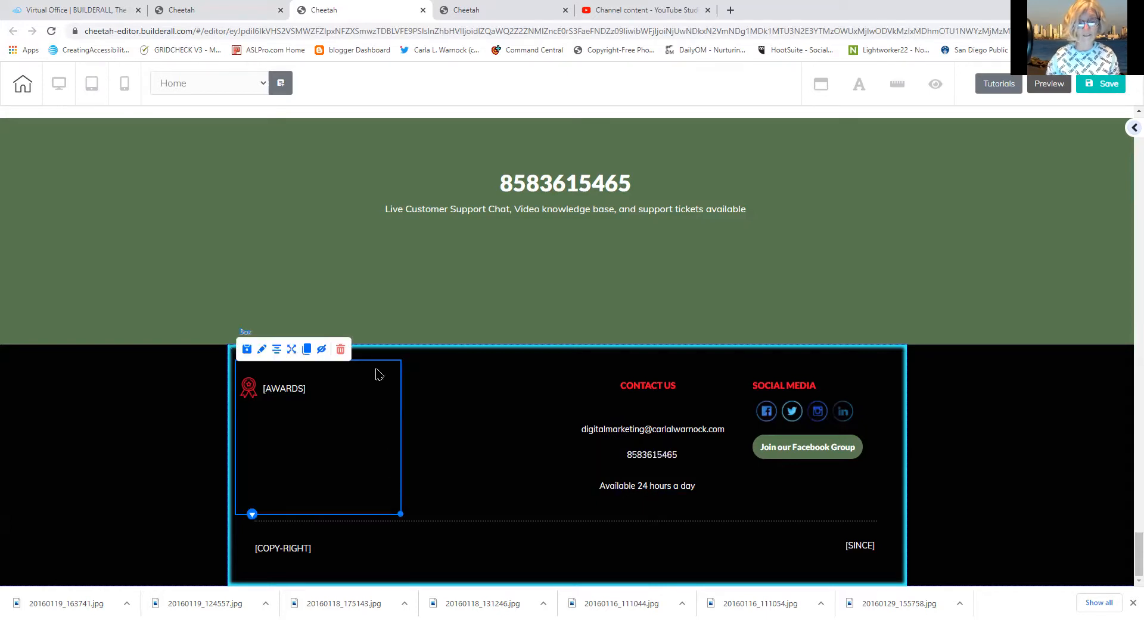
{"action": "left_click", "coordinate": [340, 349]}
{"action": "left_click", "coordinate": [635, 356]}
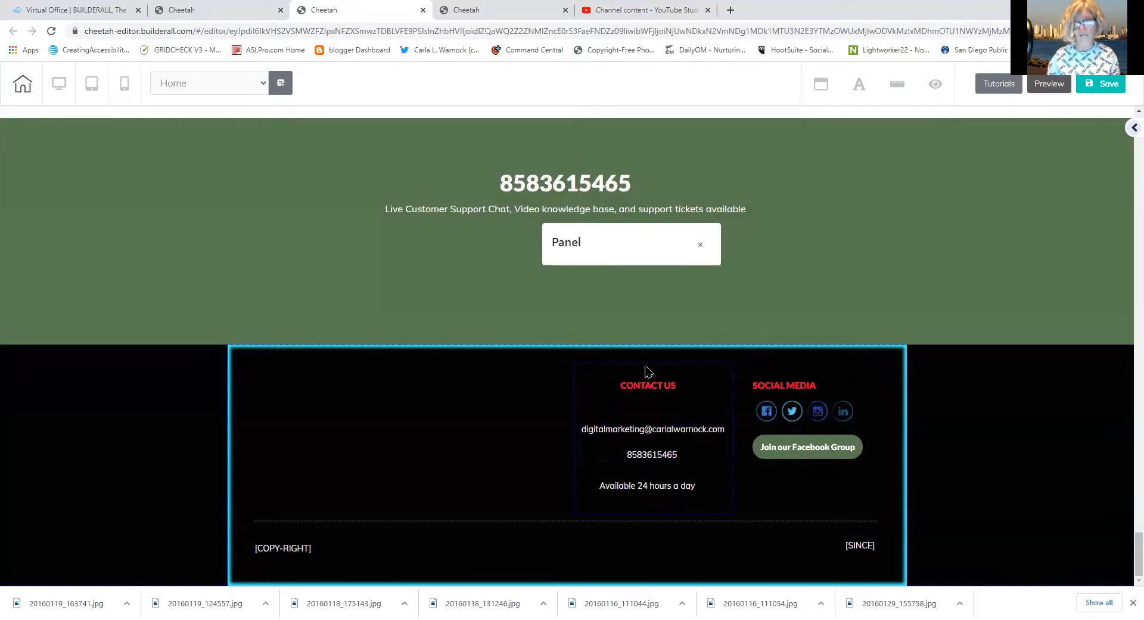
Shift the Contact Us column left then nudge it toward centre, and lower the Social Media column
{"action": "left_click_drag", "start_coordinate": [593, 391], "coordinate": [284, 398]}
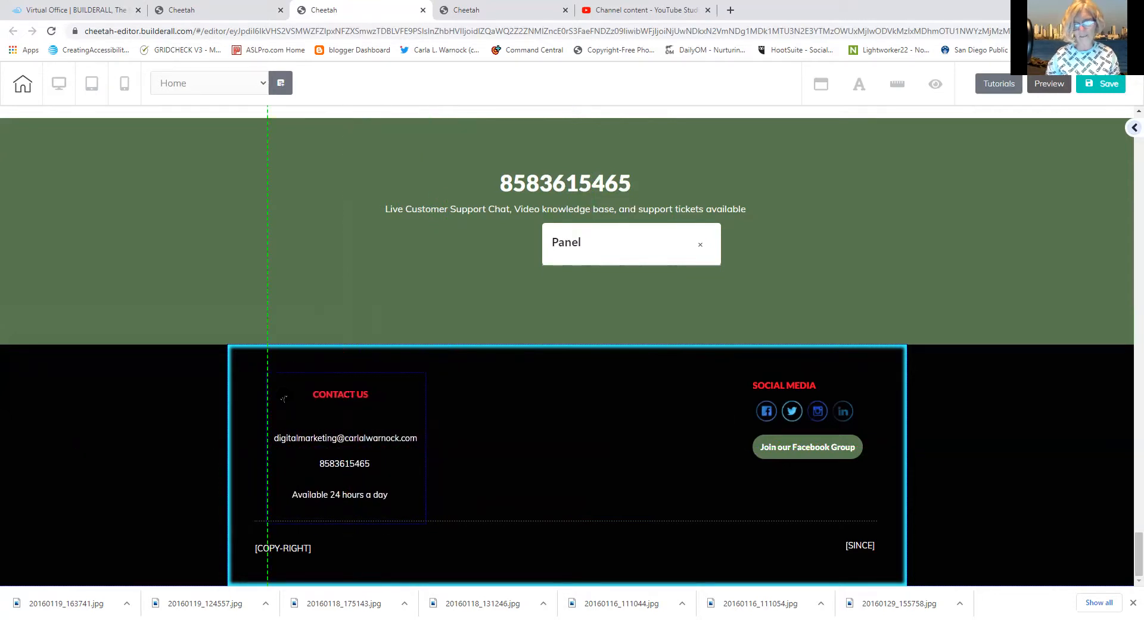
{"action": "left_click", "coordinate": [809, 385]}
{"action": "left_click_drag", "start_coordinate": [862, 479], "coordinate": [843, 496]}
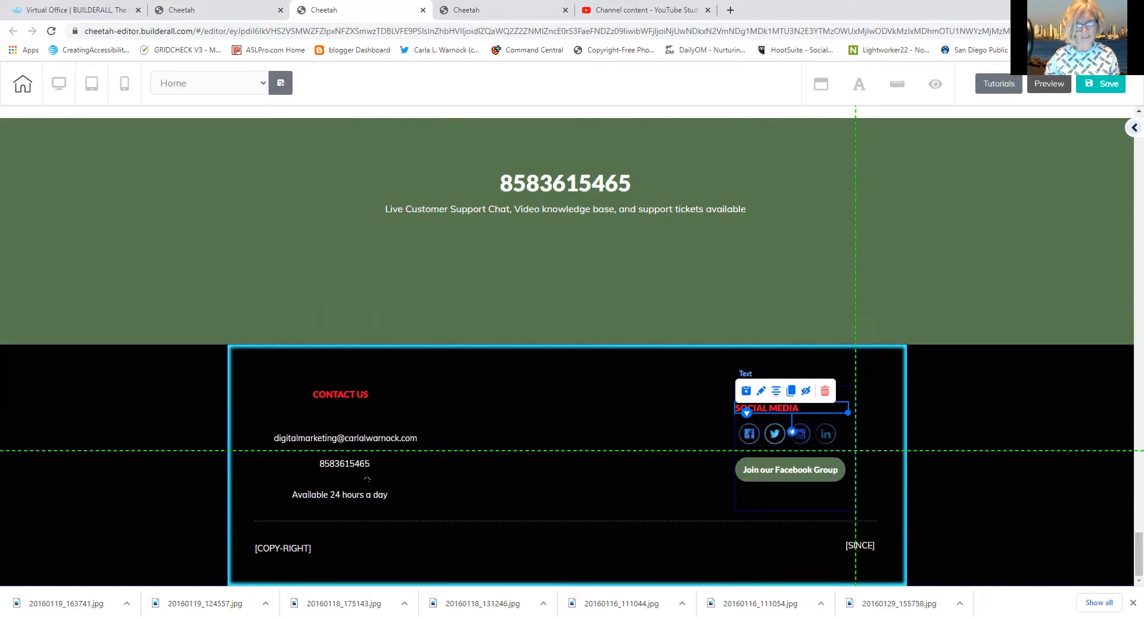
{"action": "left_click", "coordinate": [396, 488]}
{"action": "left_click_drag", "start_coordinate": [421, 499], "coordinate": [475, 488]}
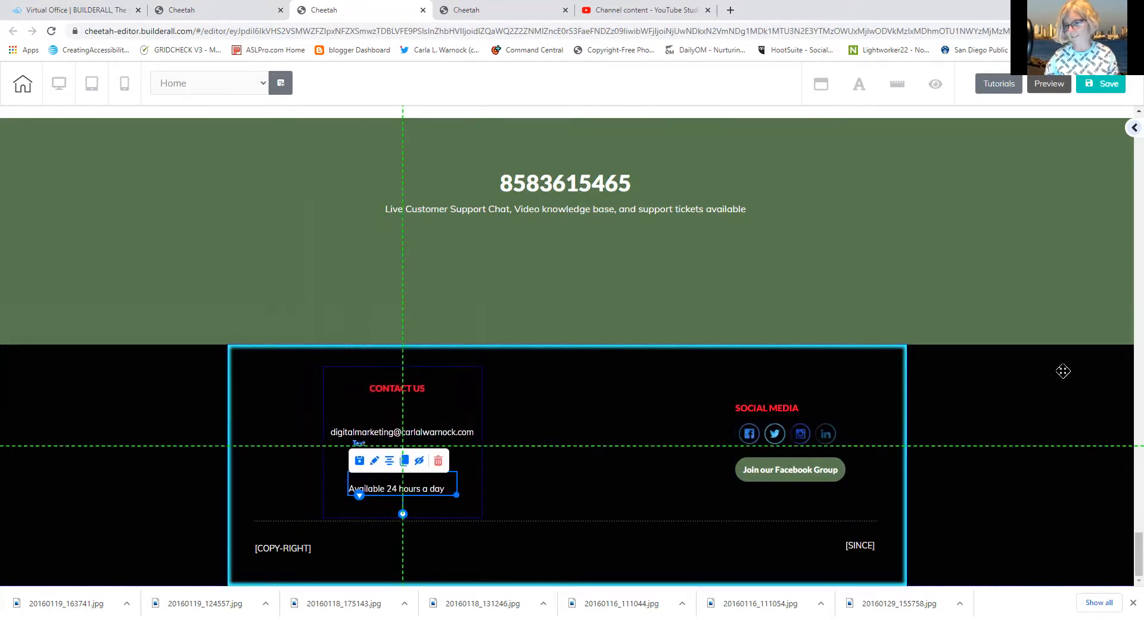
{"action": "left_click", "coordinate": [1085, 279]}
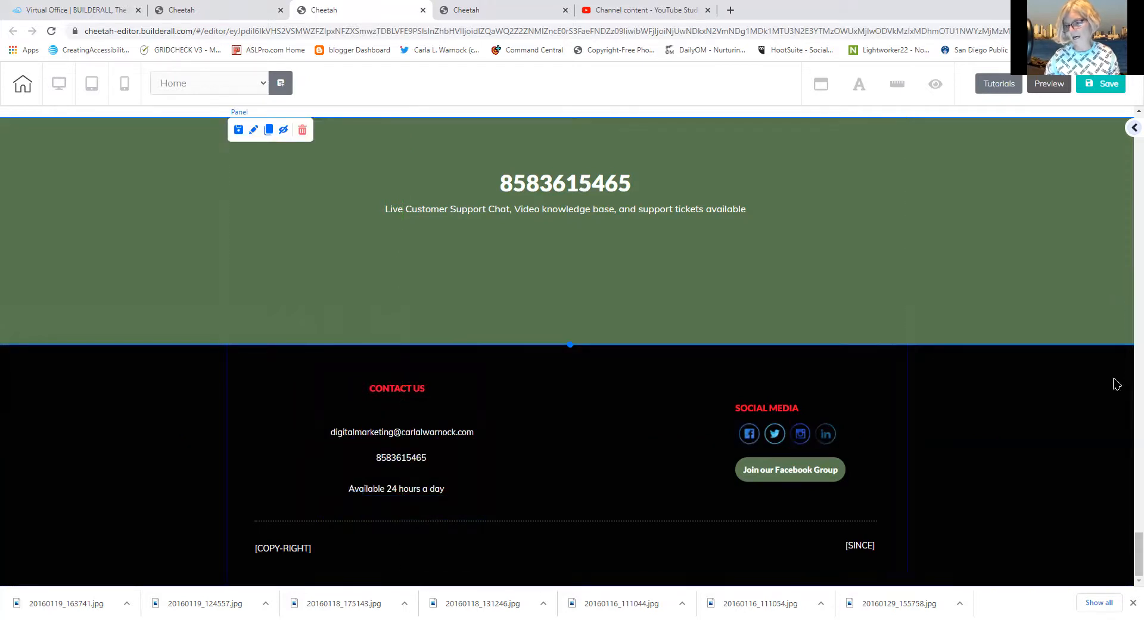
Delete the statistics panel showing 239, 500, 2350 and 100%, confirming the prompt
{"action": "scroll", "coordinate": [1105, 486], "scroll_direction": "up", "scroll_amount": 10}
{"action": "scroll", "coordinate": [1103, 488], "scroll_direction": "down", "scroll_amount": 3}
{"action": "scroll", "coordinate": [1074, 494], "scroll_direction": "up", "scroll_amount": 6}
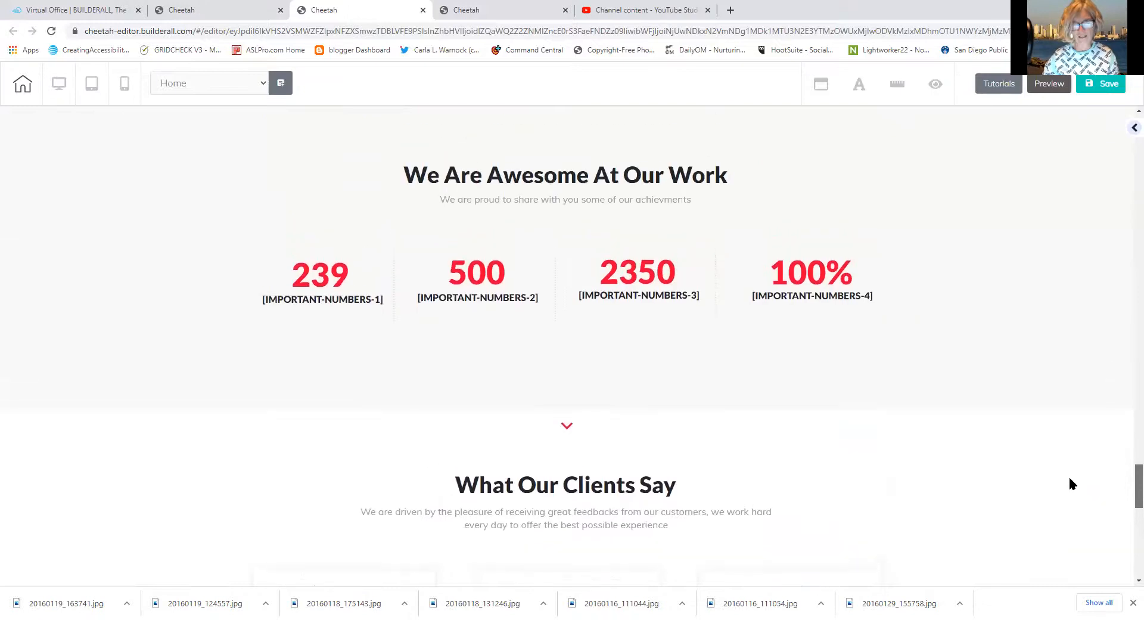
{"action": "left_click", "coordinate": [242, 347]}
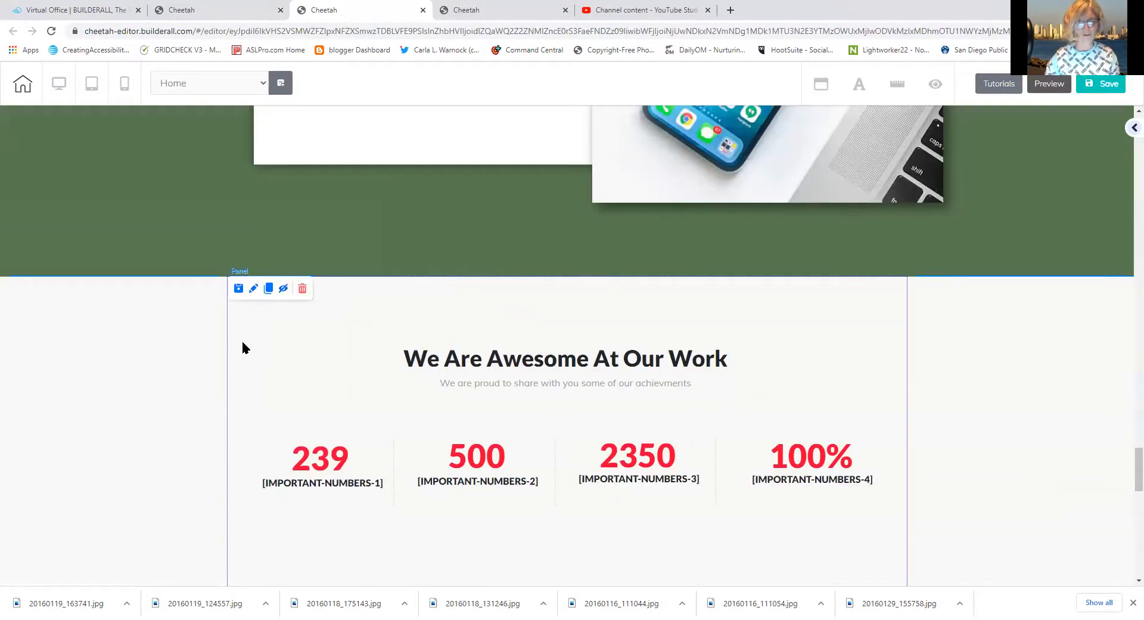
{"action": "left_click", "coordinate": [303, 290]}
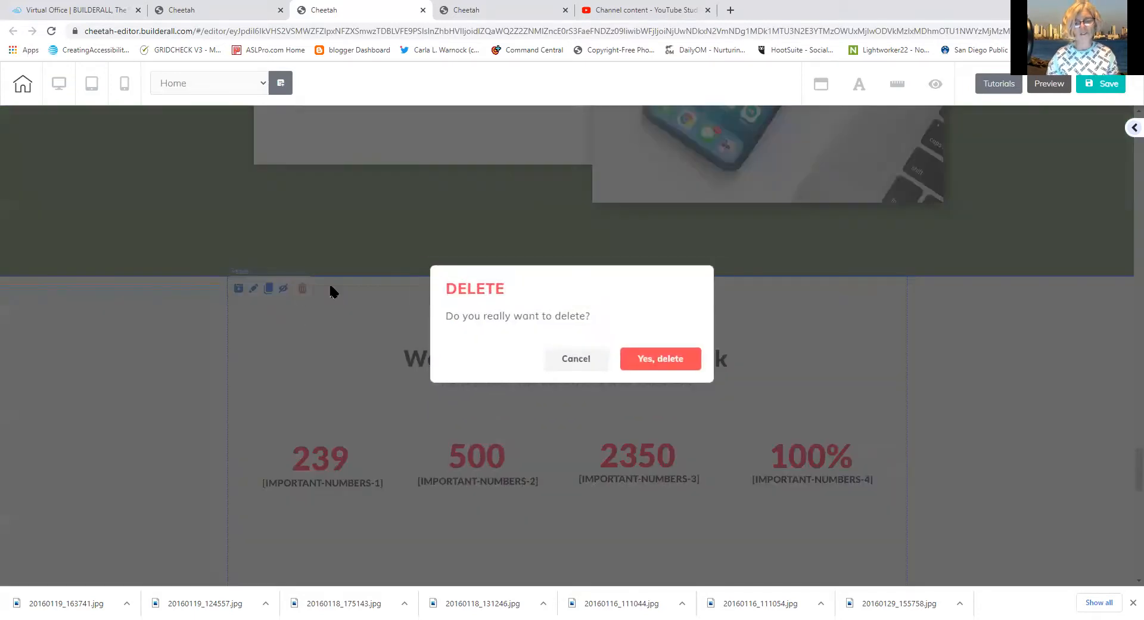
{"action": "left_click", "coordinate": [664, 363]}
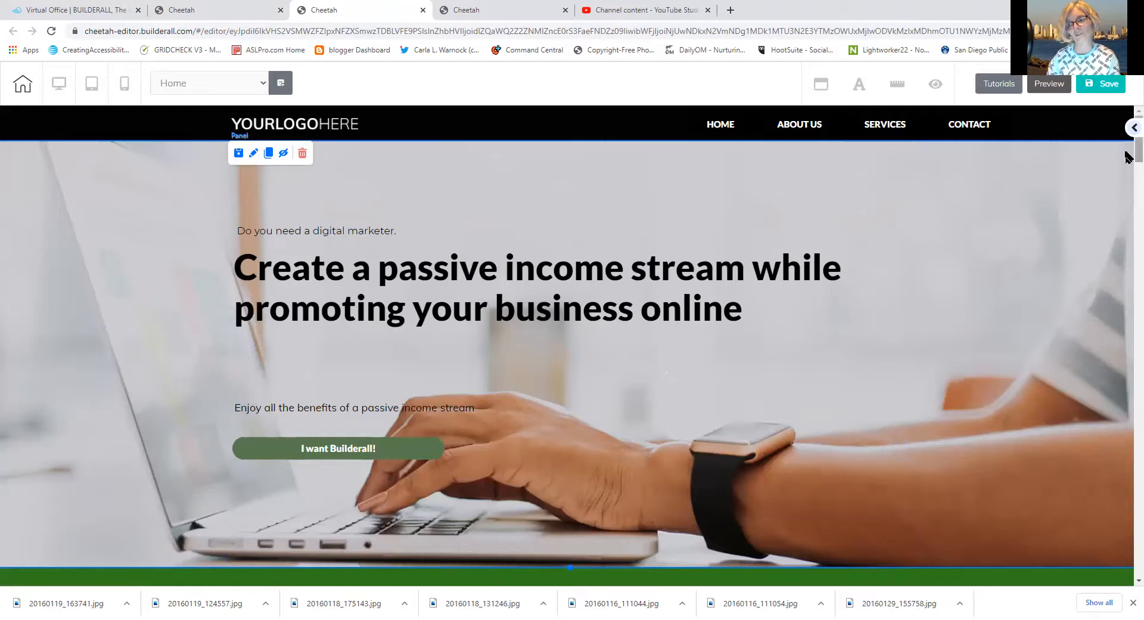
{"action": "scroll", "coordinate": [1127, 156], "scroll_direction": "down", "scroll_amount": 12}
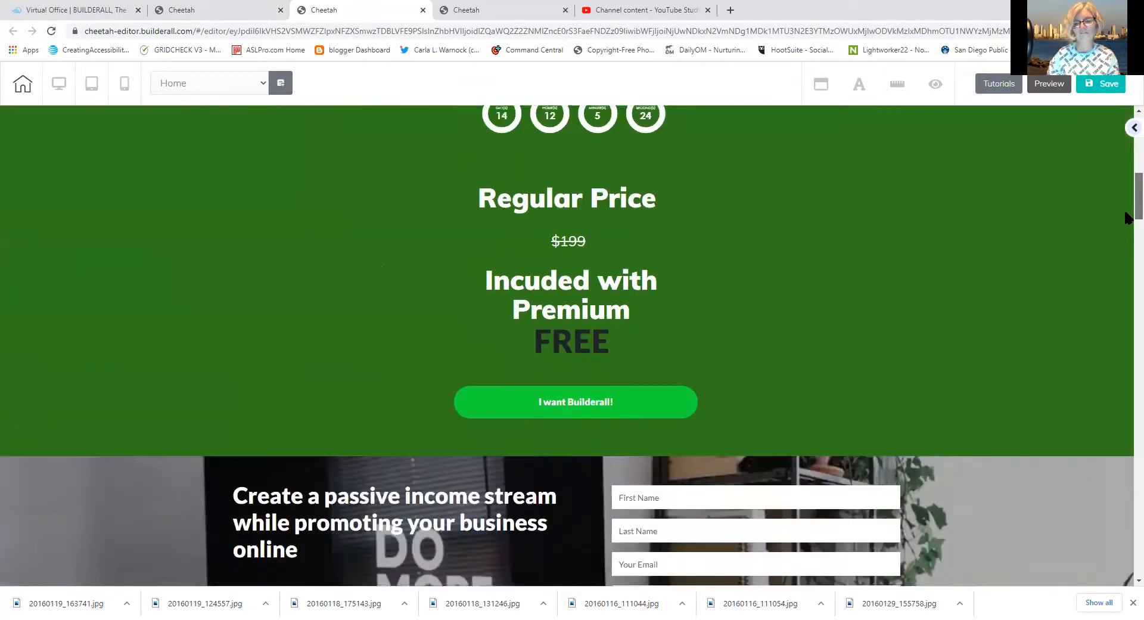
Open the green Funnel Club panel's Background Settings and its colour picker
{"action": "mouse_move", "coordinate": [1128, 218]}
{"action": "left_mouse_down"}
{"action": "mouse_move", "coordinate": [1128, 271]}
{"action": "mouse_move", "coordinate": [1119, 230]}
{"action": "mouse_move", "coordinate": [1095, 210]}
{"action": "mouse_move", "coordinate": [1128, 206]}
{"action": "mouse_move", "coordinate": [1126, 173]}
{"action": "left_mouse_up"}
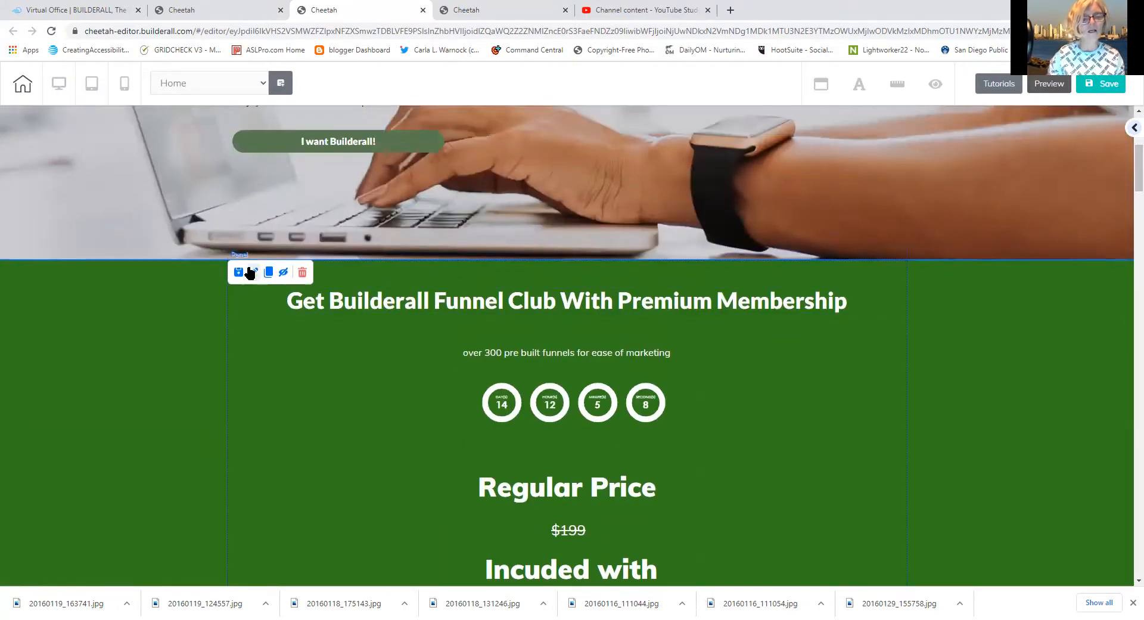
{"action": "left_click", "coordinate": [252, 272]}
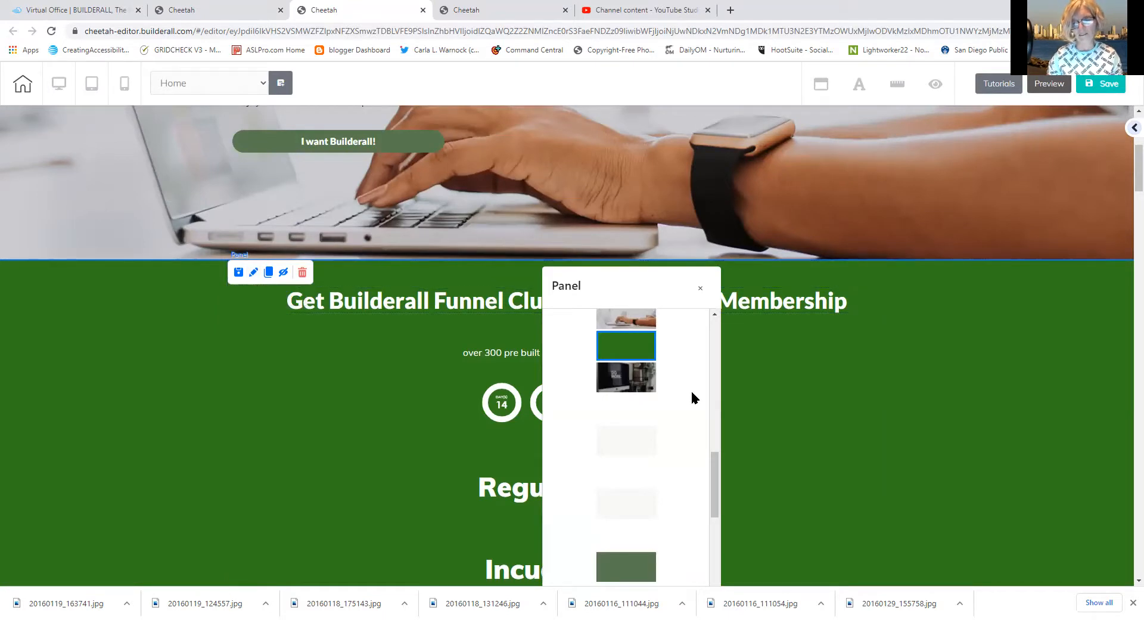
{"action": "left_click_drag", "start_coordinate": [715, 477], "coordinate": [716, 330]}
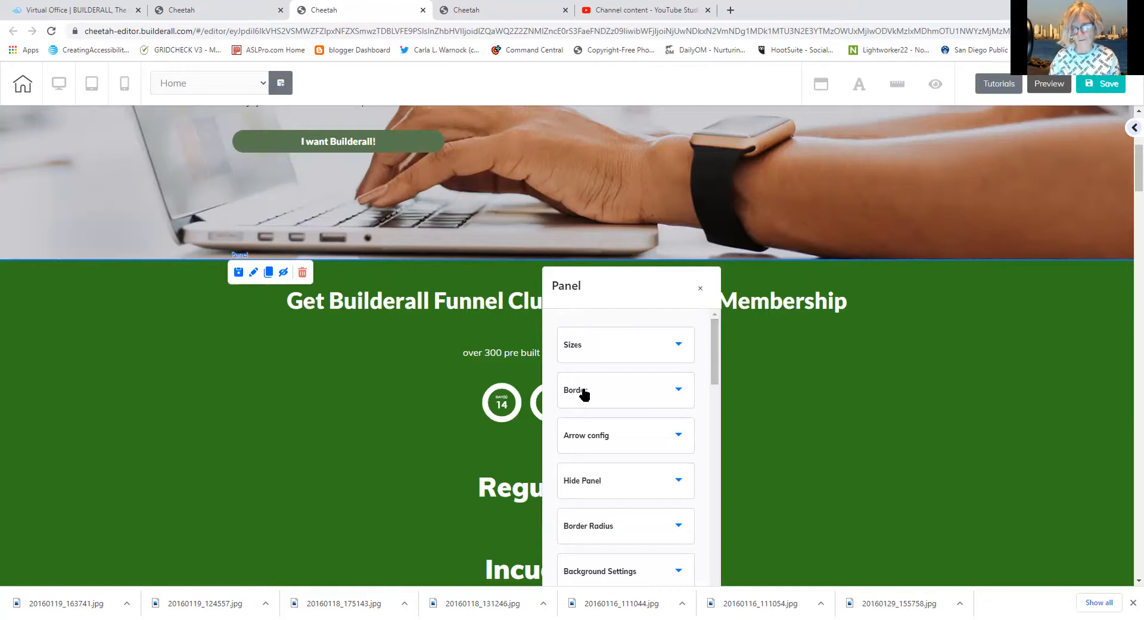
{"action": "left_click", "coordinate": [591, 573]}
{"action": "left_click_drag", "start_coordinate": [713, 387], "coordinate": [709, 454]}
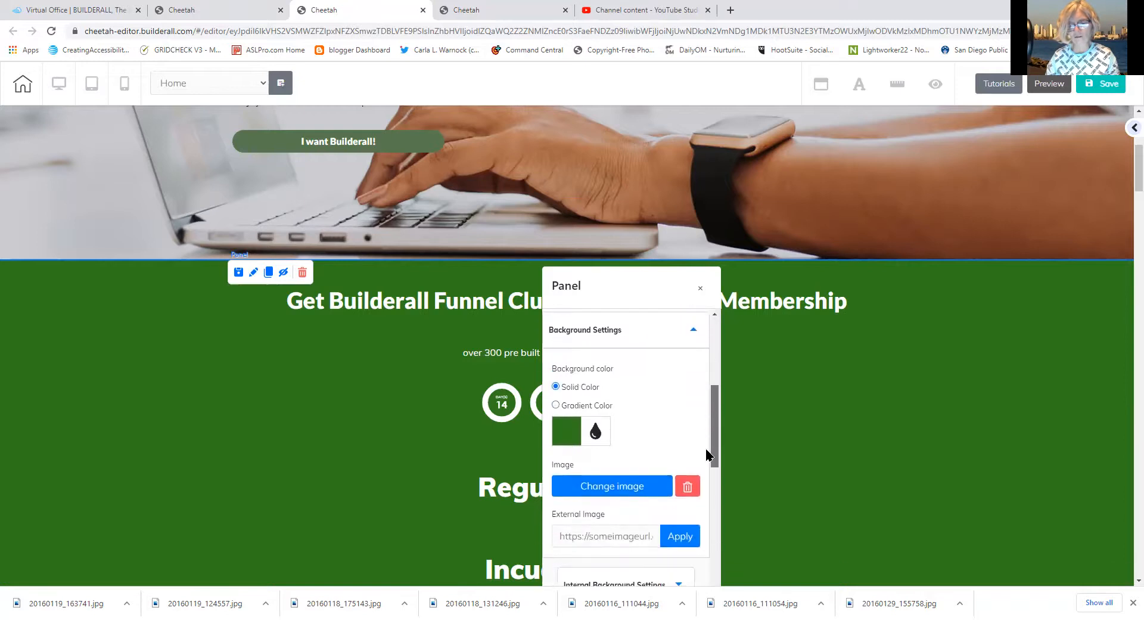
{"action": "left_click", "coordinate": [557, 433]}
{"action": "left_click_drag", "start_coordinate": [717, 412], "coordinate": [711, 436]}
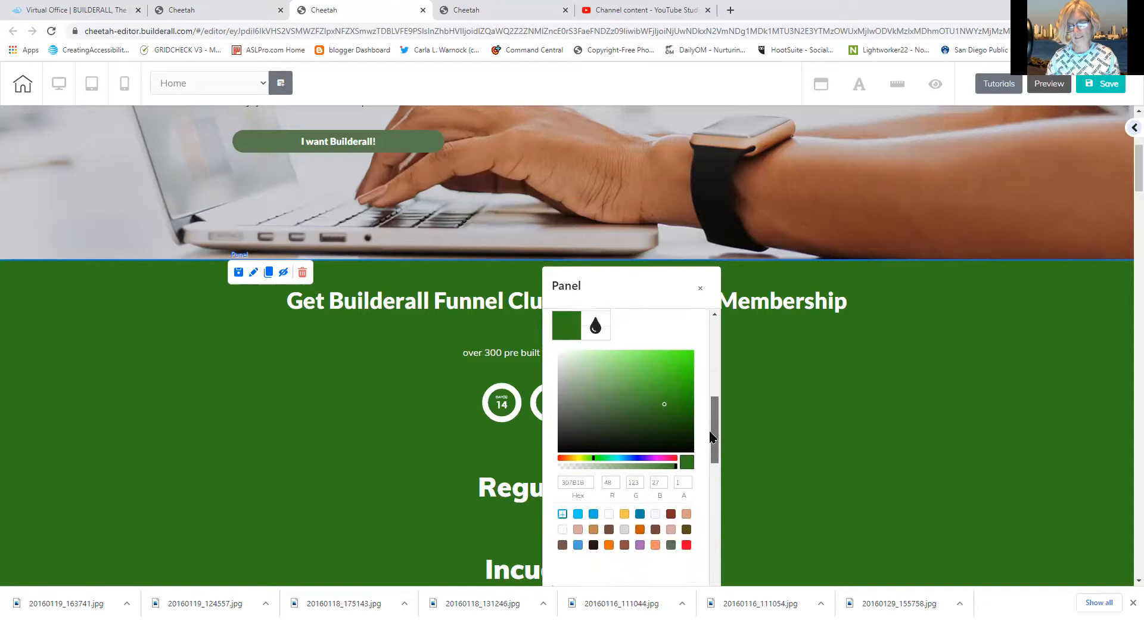
{"action": "left_click", "coordinate": [562, 517]}
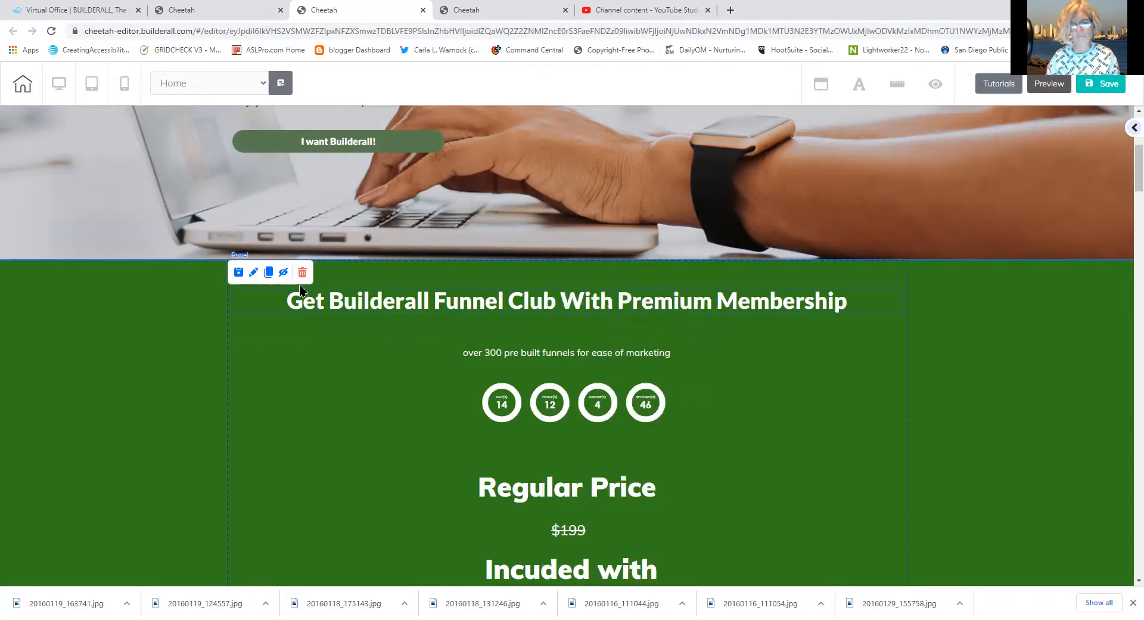
Copy the panel's background hex code 307B1B
{"action": "left_click", "coordinate": [253, 274]}
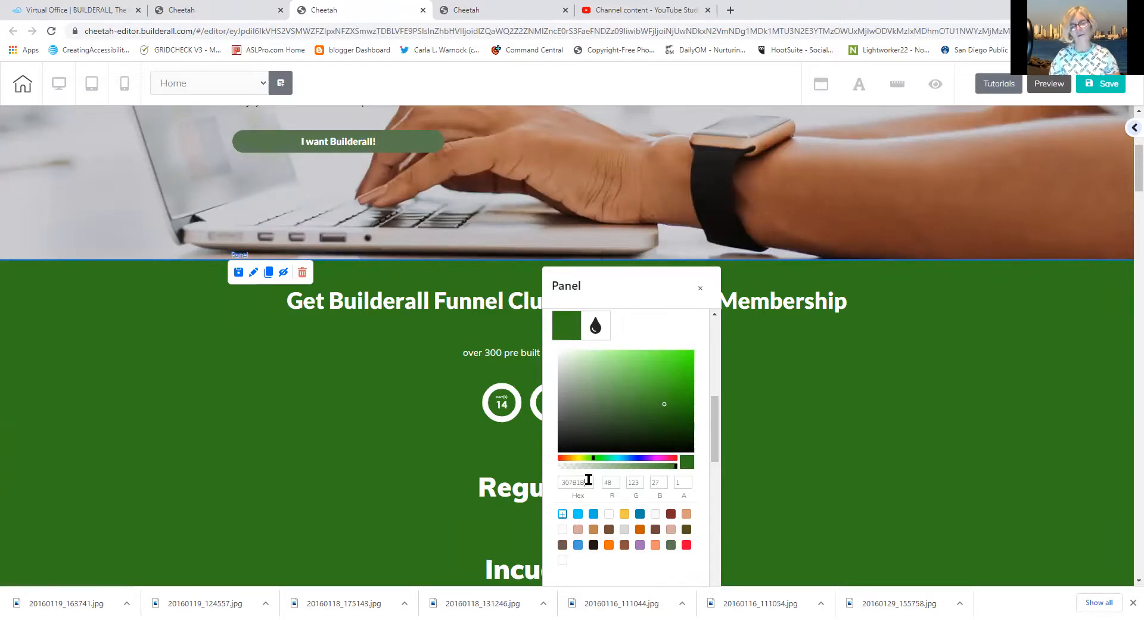
{"action": "left_click_drag", "start_coordinate": [589, 480], "coordinate": [554, 485]}
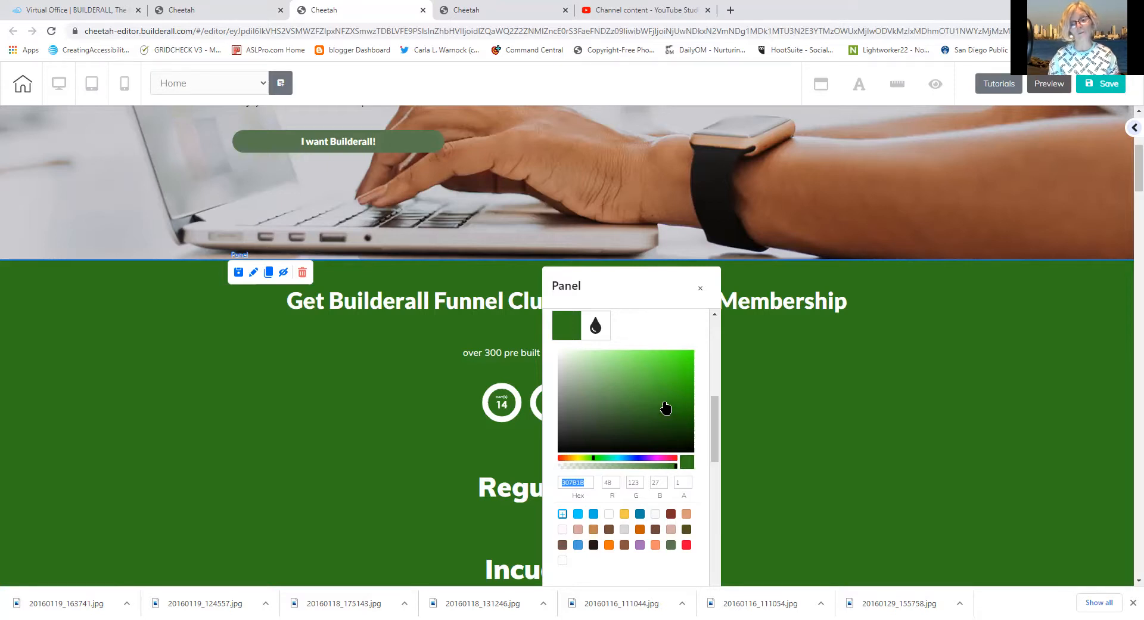
{"action": "right_click", "coordinate": [571, 482]}
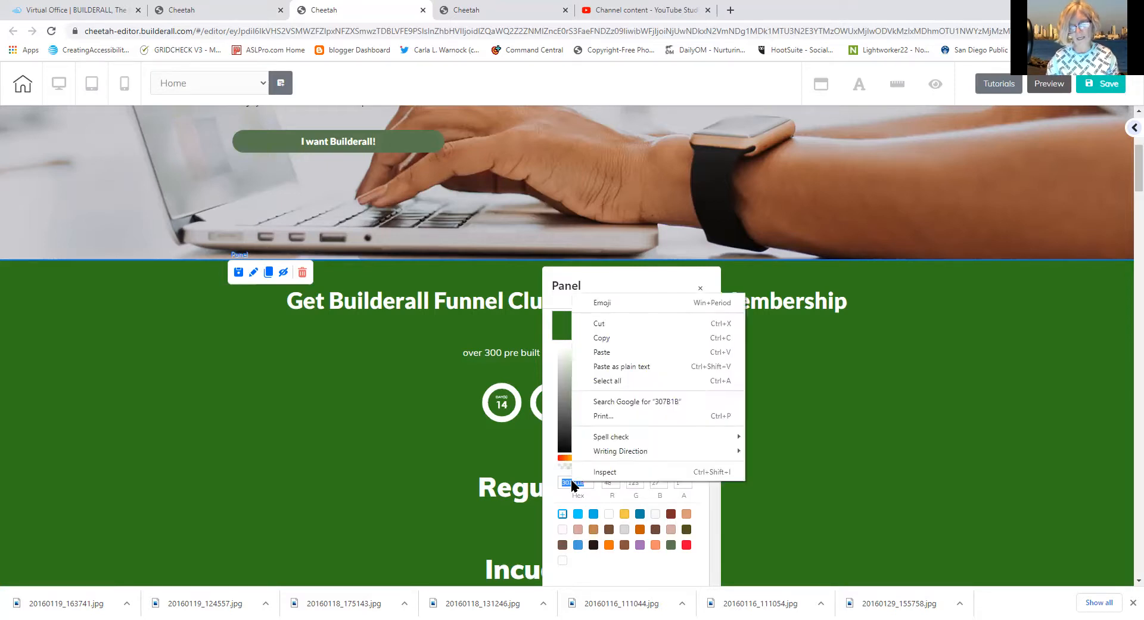
{"action": "left_click", "coordinate": [600, 338]}
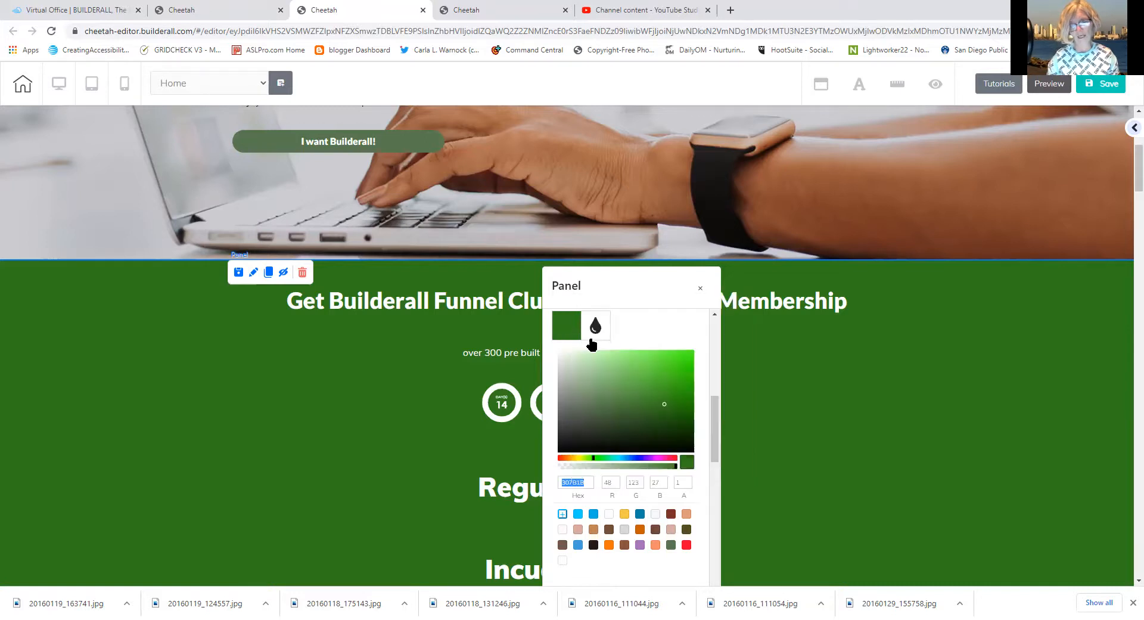
{"action": "left_click_drag", "start_coordinate": [1126, 179], "coordinate": [1118, 260]}
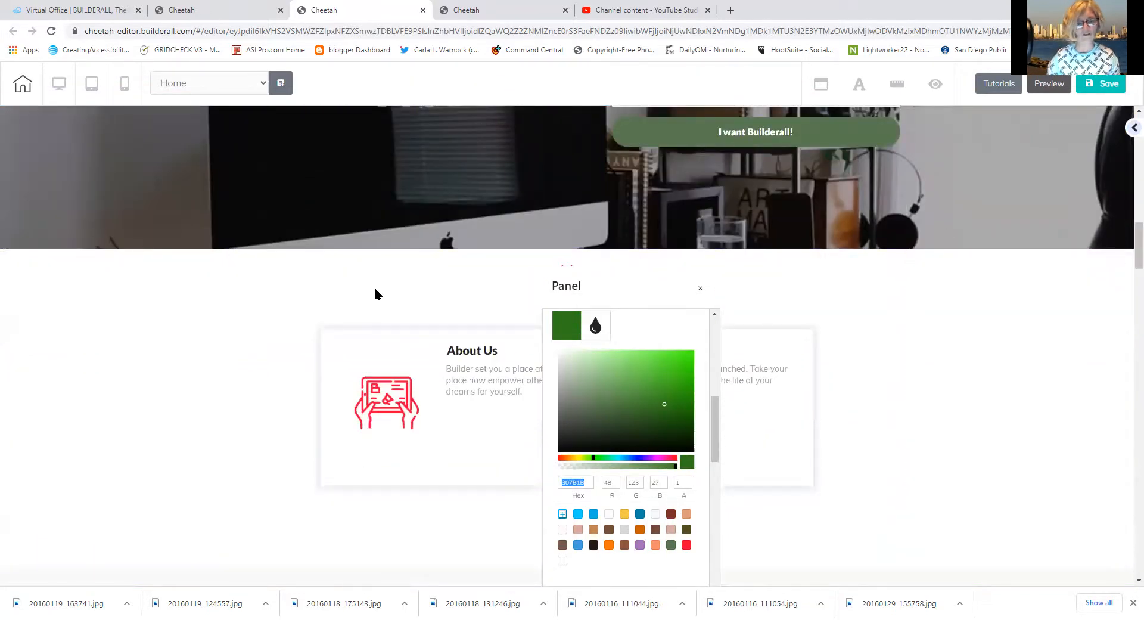
{"action": "left_click", "coordinate": [218, 320]}
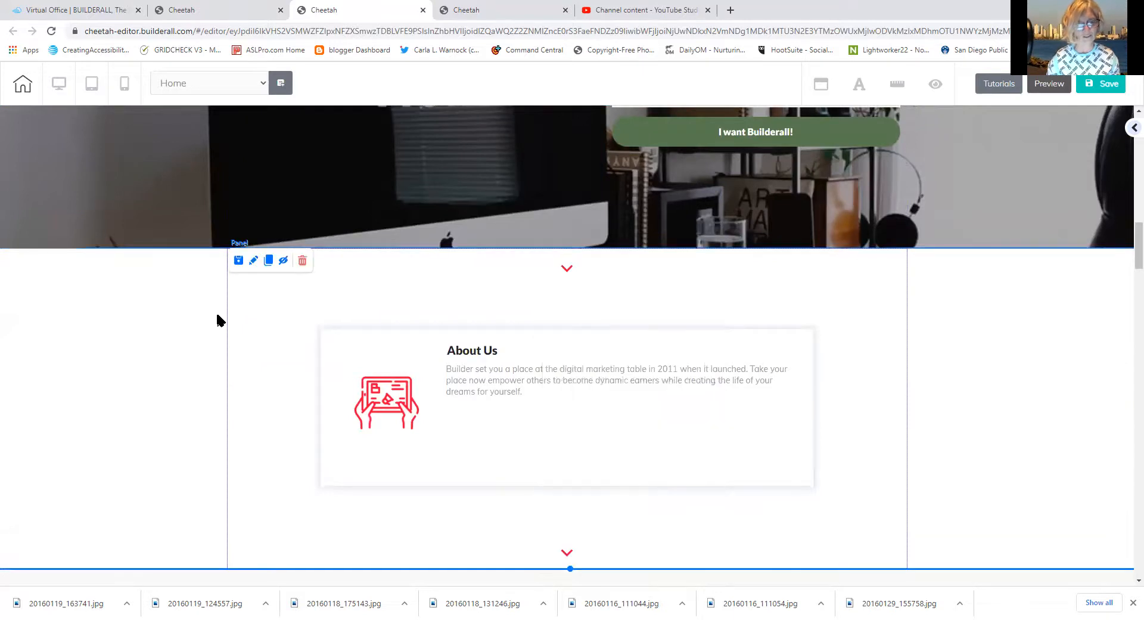
Replace the About Us panel's FFFFFF background hex with the pasted 307B1B
{"action": "left_click", "coordinate": [255, 260]}
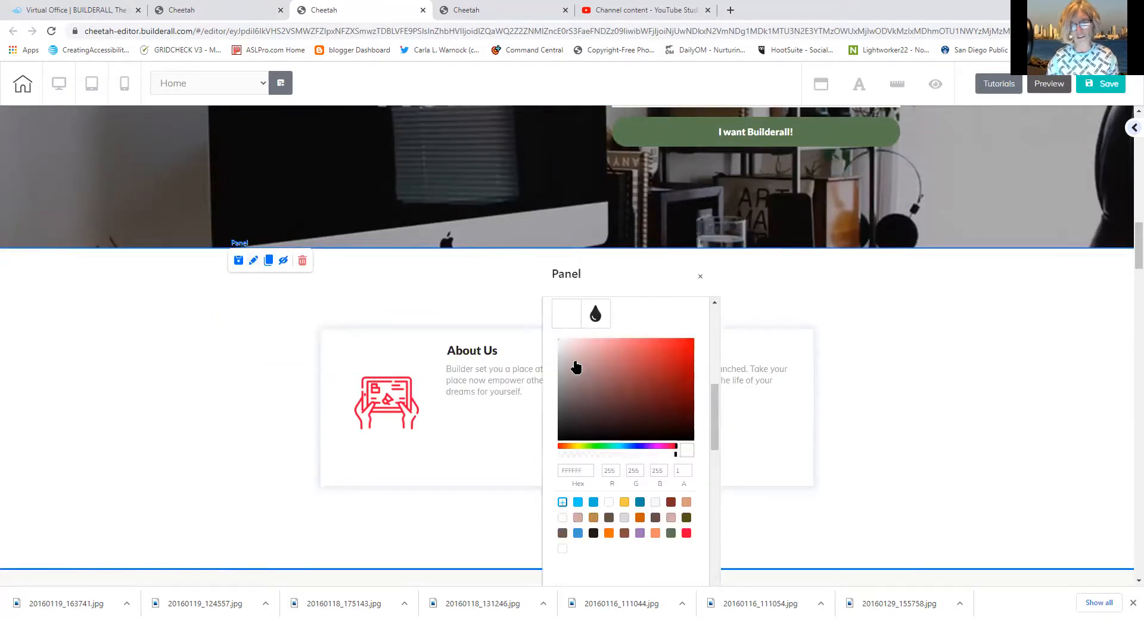
{"action": "left_click_drag", "start_coordinate": [712, 406], "coordinate": [708, 395]}
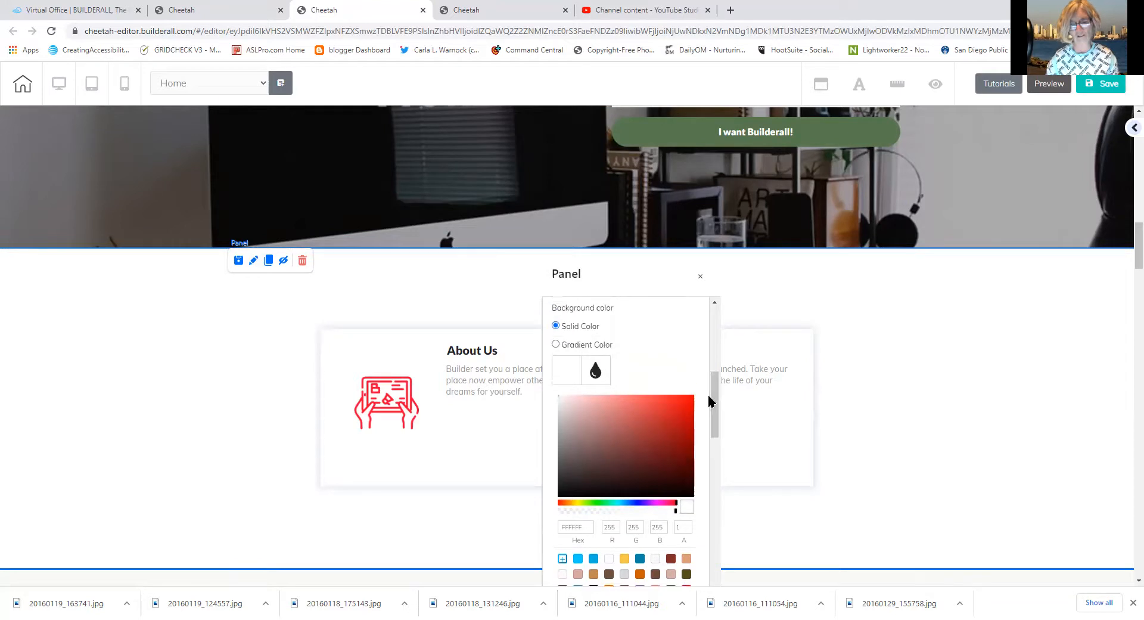
{"action": "left_click", "coordinate": [564, 373]}
{"action": "left_click", "coordinate": [567, 370]}
{"action": "left_click", "coordinate": [567, 370]}
{"action": "left_click", "coordinate": [569, 369]}
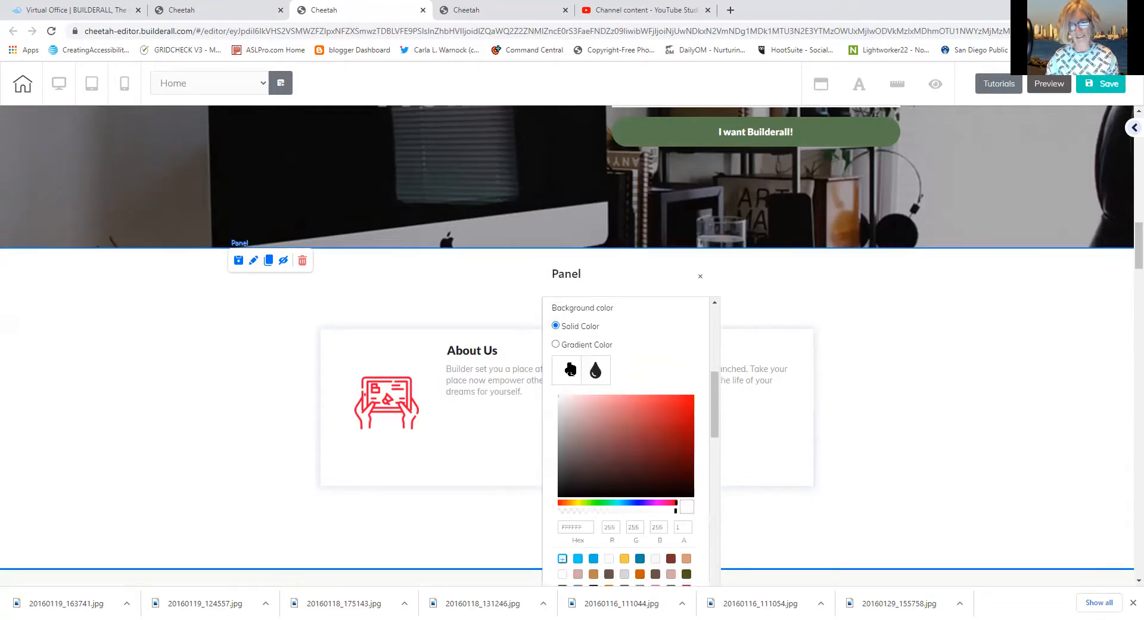
{"action": "left_click_drag", "start_coordinate": [710, 384], "coordinate": [714, 409]}
{"action": "left_click_drag", "start_coordinate": [588, 451], "coordinate": [548, 458]}
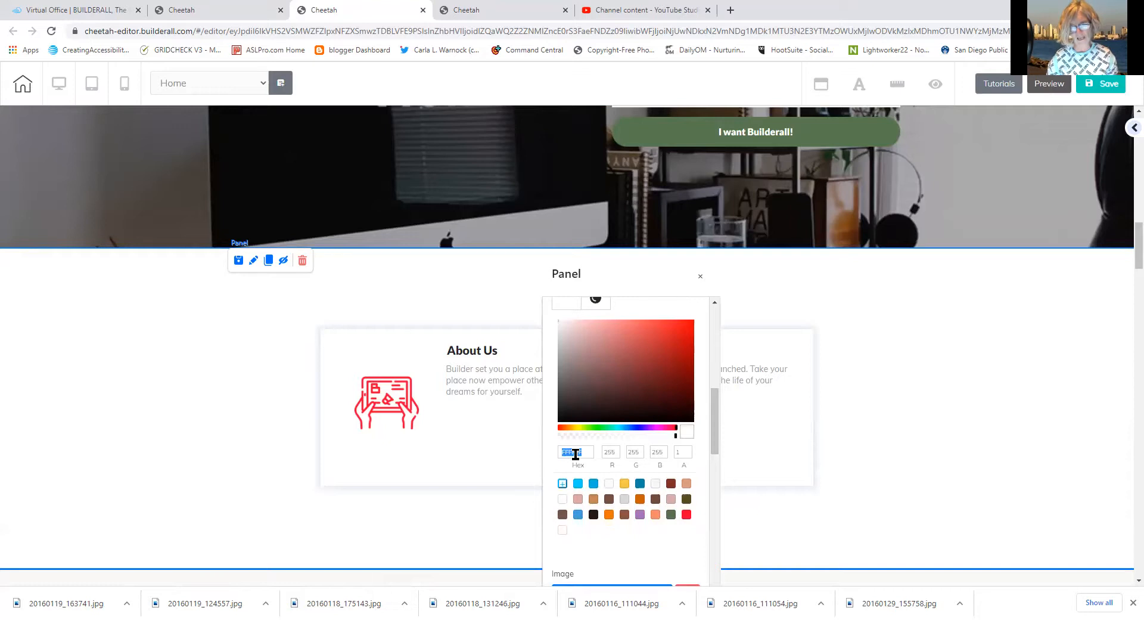
{"action": "right_click", "coordinate": [575, 454]}
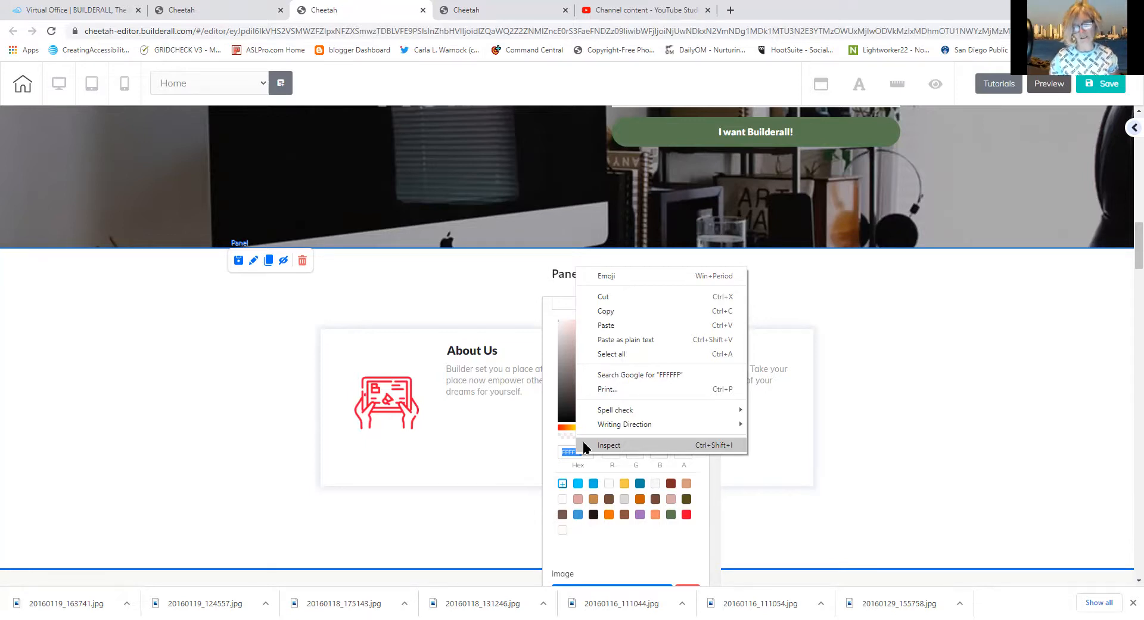
{"action": "left_click", "coordinate": [616, 324]}
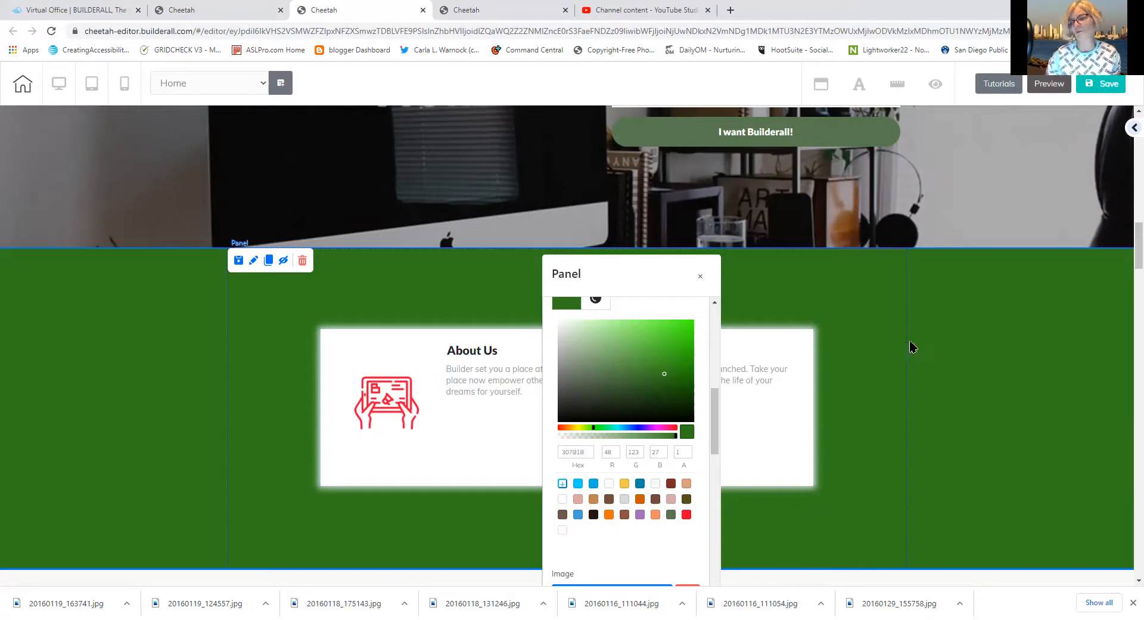
Scroll down and select the Introducing product panel
{"action": "scroll", "coordinate": [1126, 264], "scroll_direction": "down", "scroll_amount": 1}
{"action": "scroll", "coordinate": [1126, 264], "scroll_direction": "down", "scroll_amount": 6}
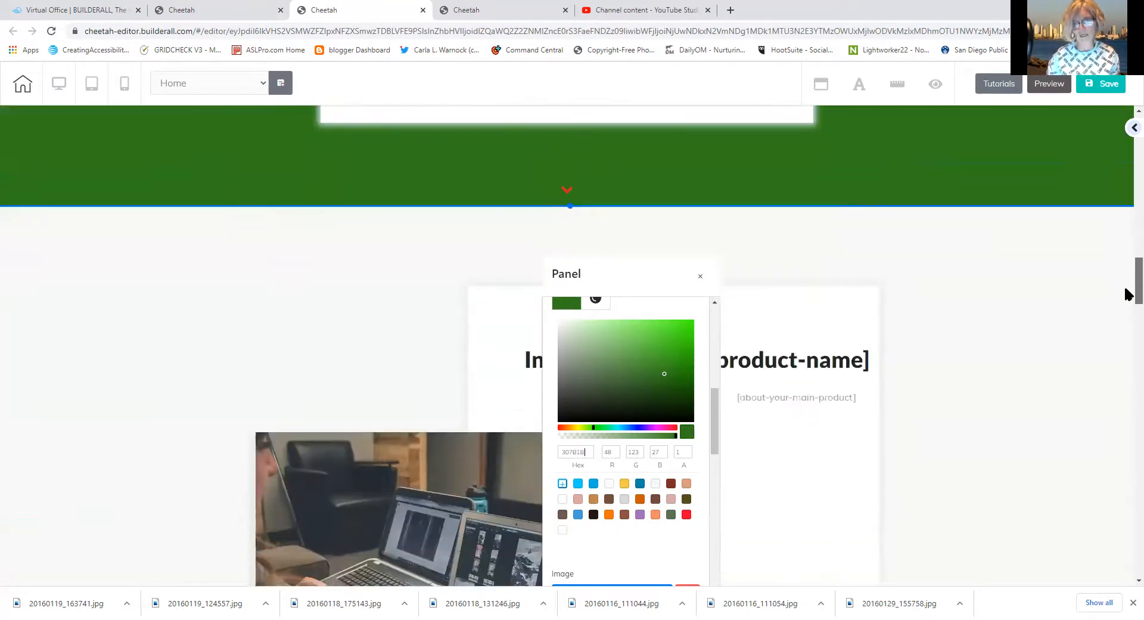
{"action": "left_click", "coordinate": [323, 285]}
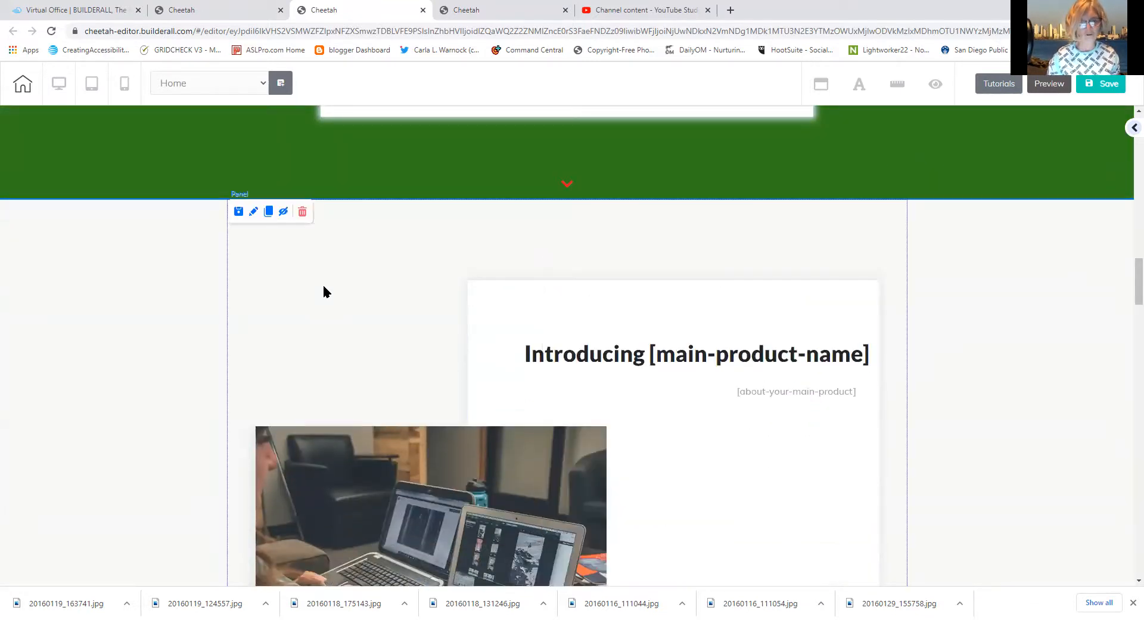
Paste hex 307B1B as the Introducing [main-product-name] panel's background colour, replacing 58784F0D
{"action": "left_click", "coordinate": [253, 211]}
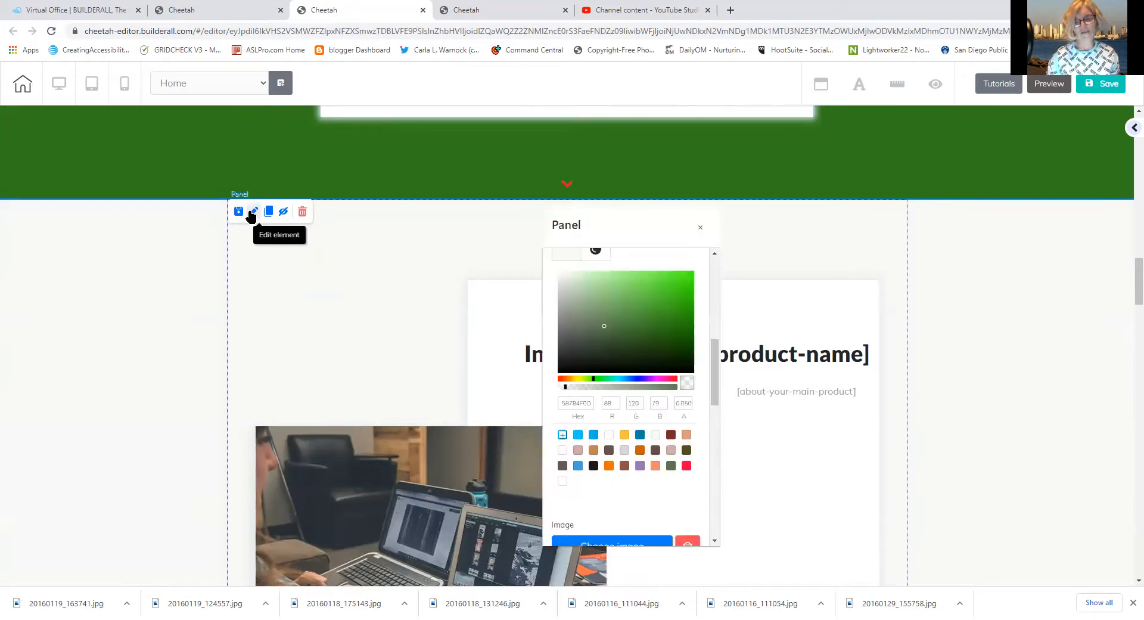
{"action": "left_click", "coordinate": [567, 254]}
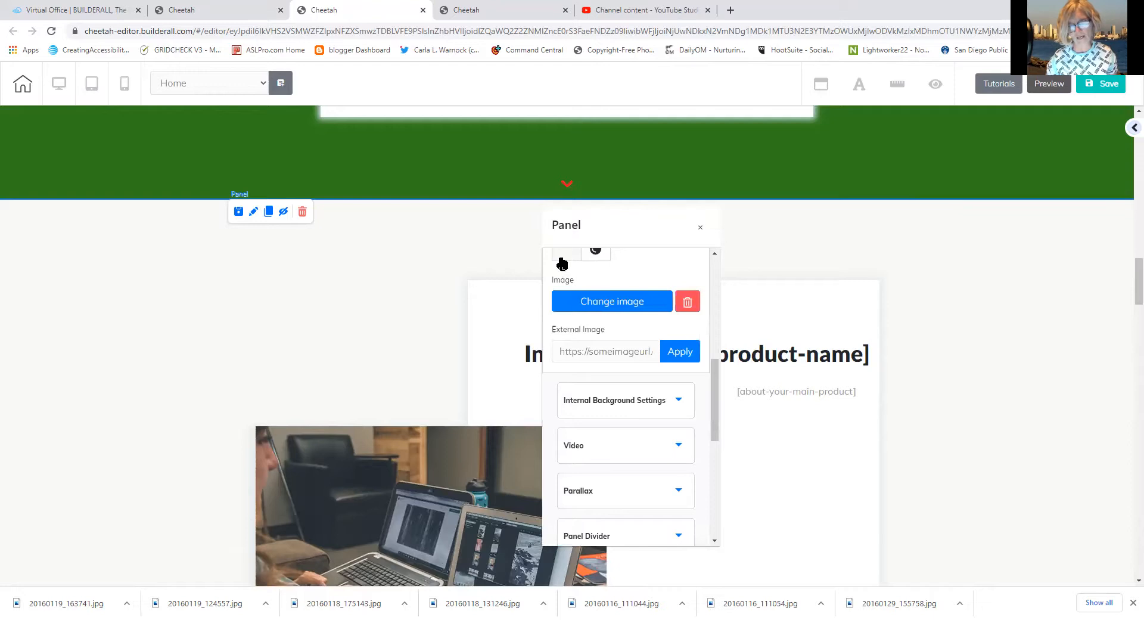
{"action": "left_click", "coordinate": [562, 262]}
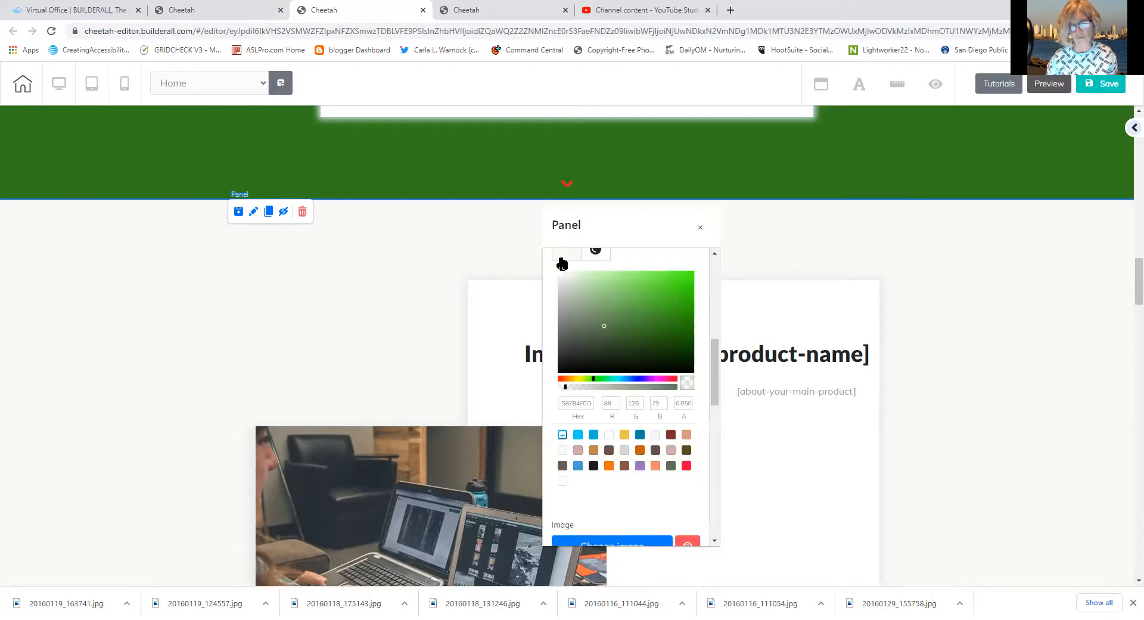
{"action": "double_click", "coordinate": [580, 403]}
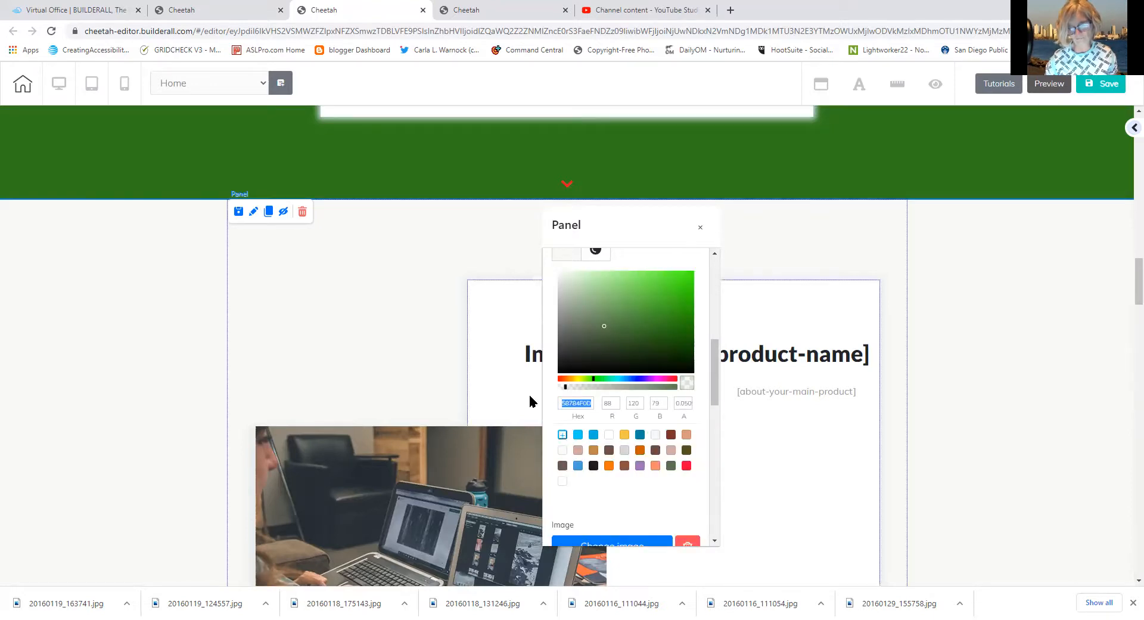
{"action": "left_click", "coordinate": [567, 403]}
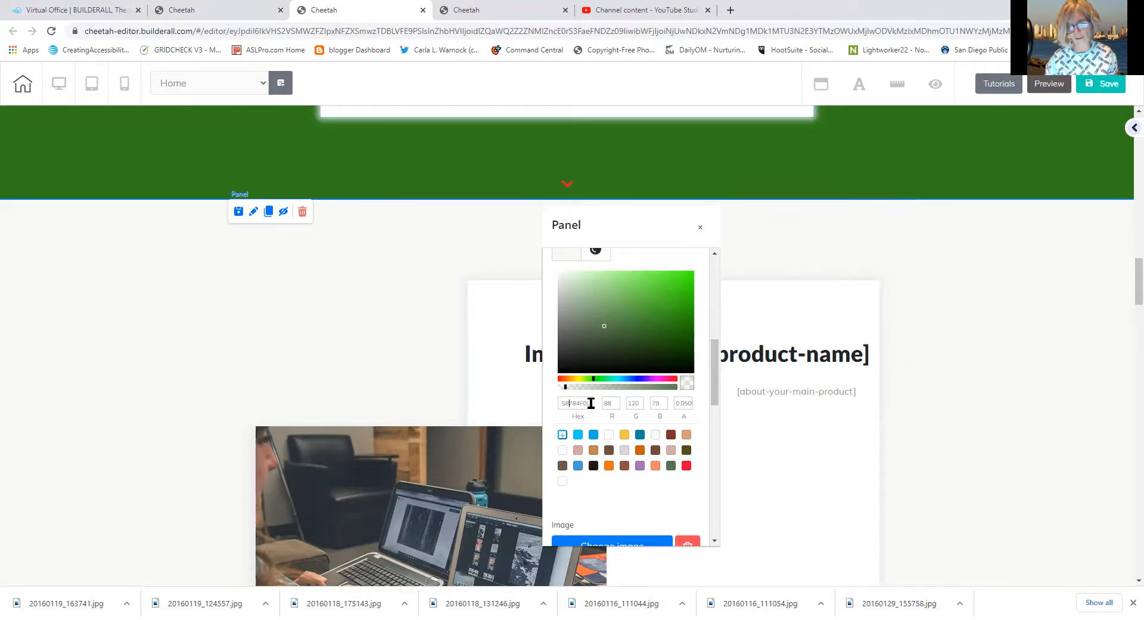
{"action": "double_click", "coordinate": [562, 405]}
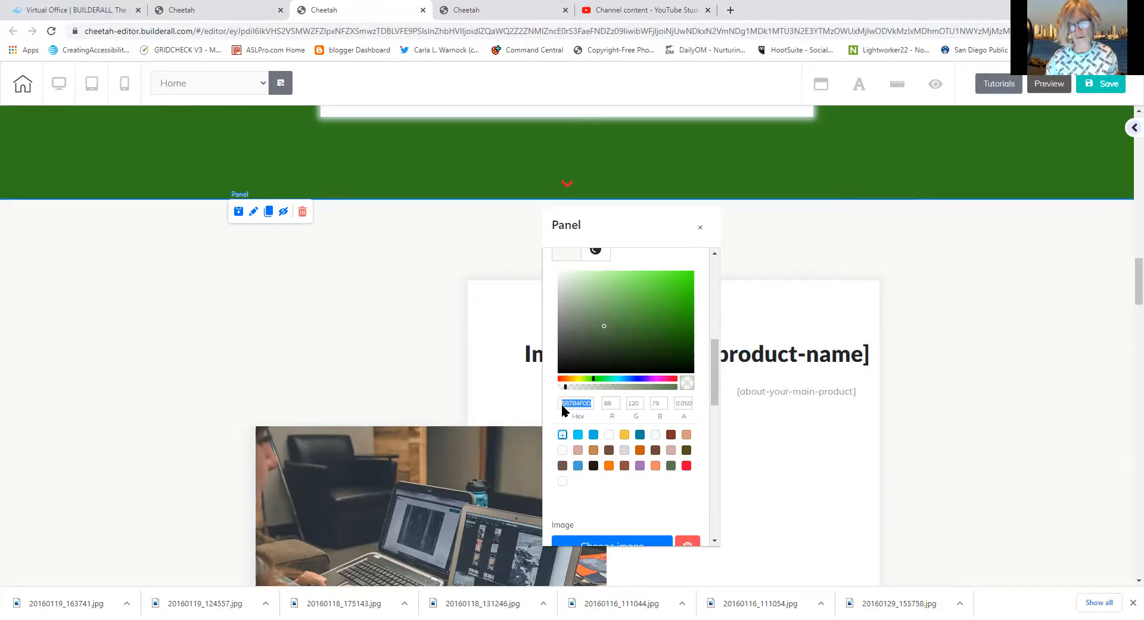
{"action": "right_click", "coordinate": [562, 406]}
{"action": "left_click", "coordinate": [593, 466]}
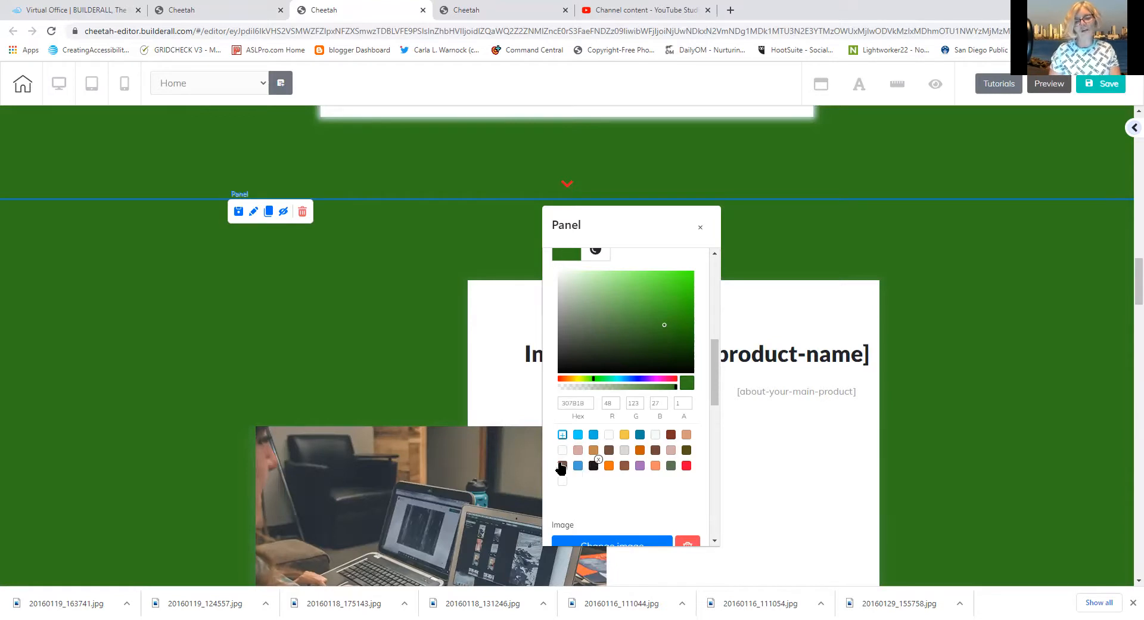
{"action": "left_click", "coordinate": [398, 306]}
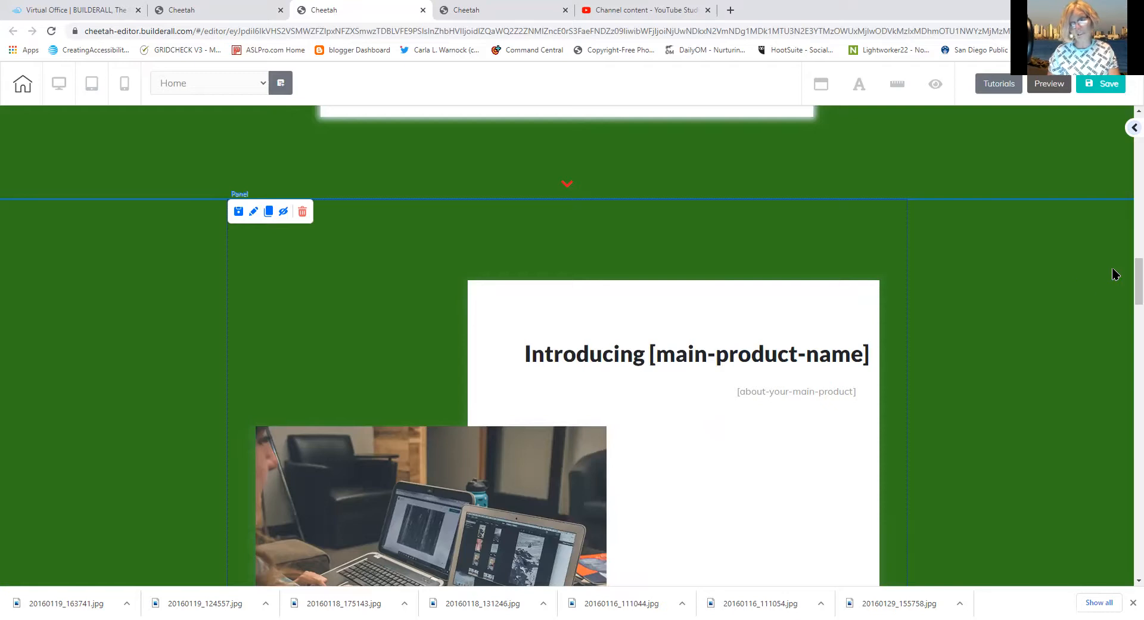
{"action": "left_click_drag", "start_coordinate": [1128, 283], "coordinate": [1108, 334]}
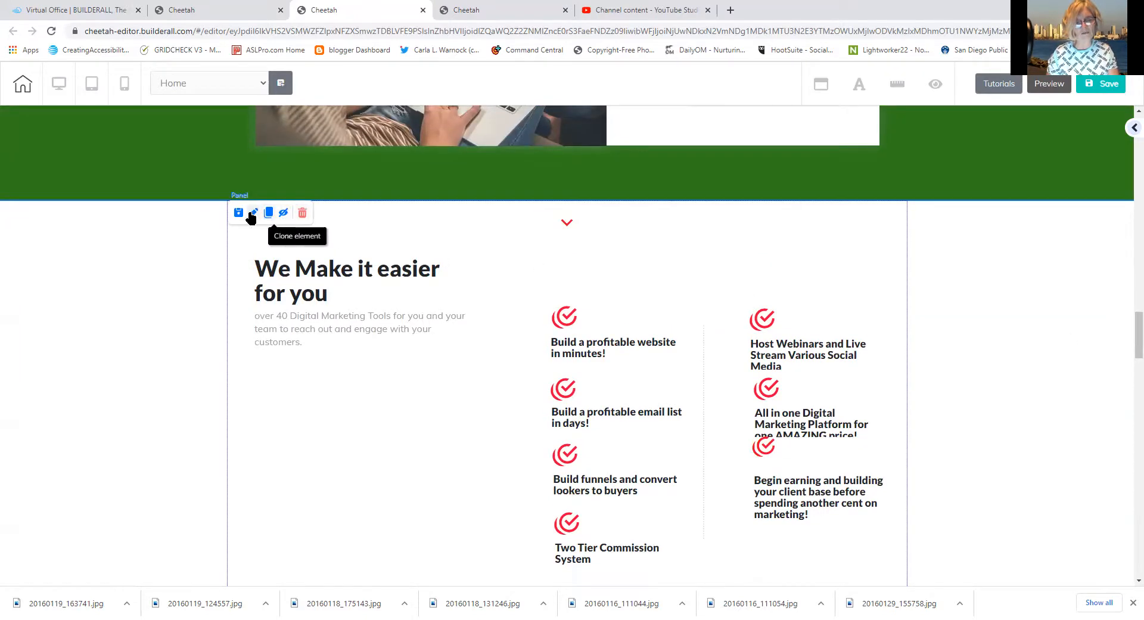
{"action": "left_click", "coordinate": [253, 213]}
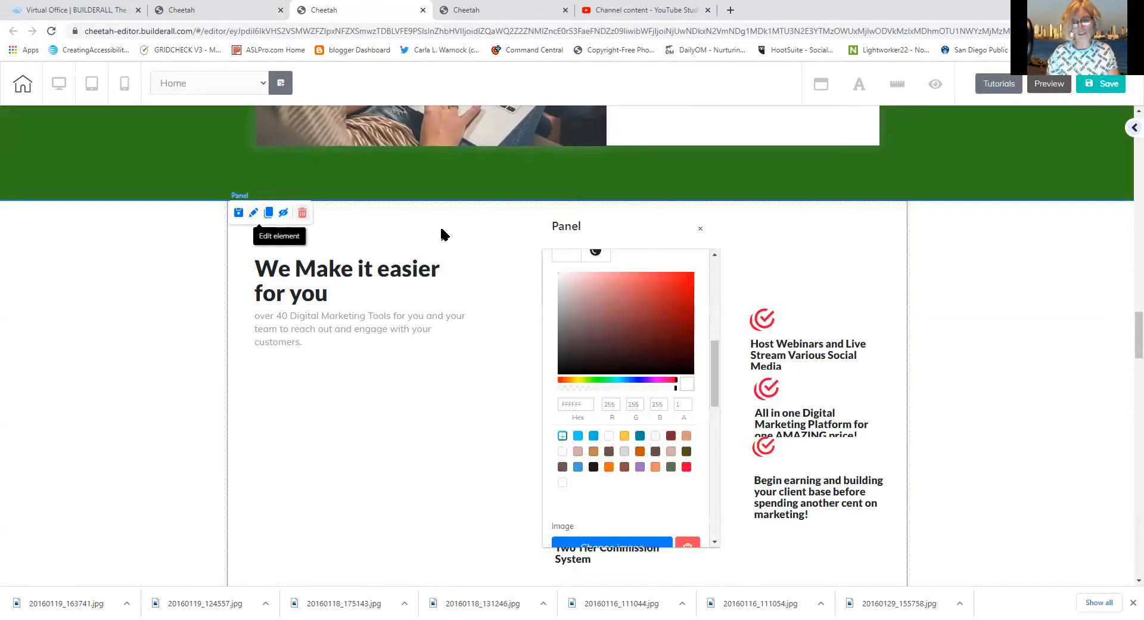
Replace the We Make it easier panel's white FFFFFF background with hex 307B1B
{"action": "left_click", "coordinate": [561, 260]}
{"action": "left_click", "coordinate": [559, 350]}
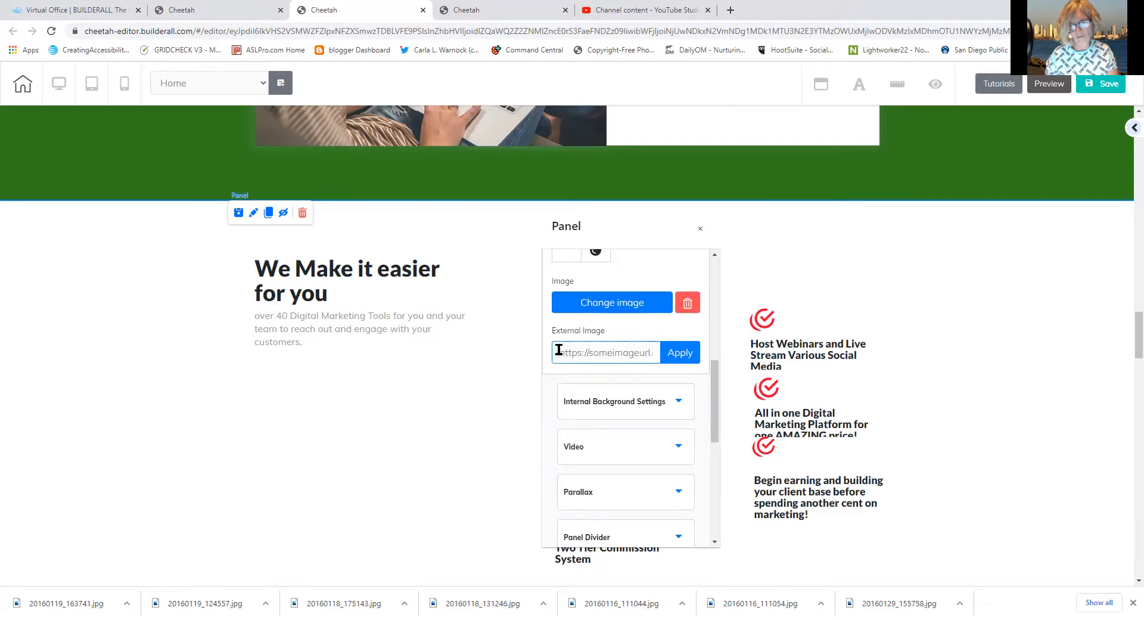
{"action": "left_click", "coordinate": [561, 257]}
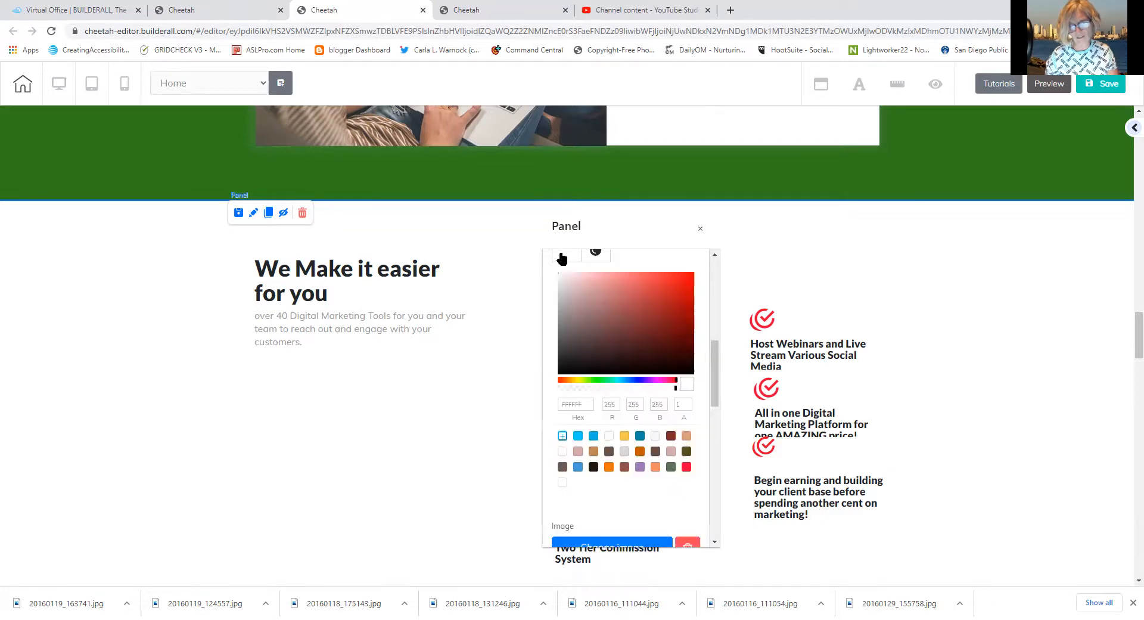
{"action": "double_click", "coordinate": [567, 403]}
{"action": "right_click", "coordinate": [567, 403]}
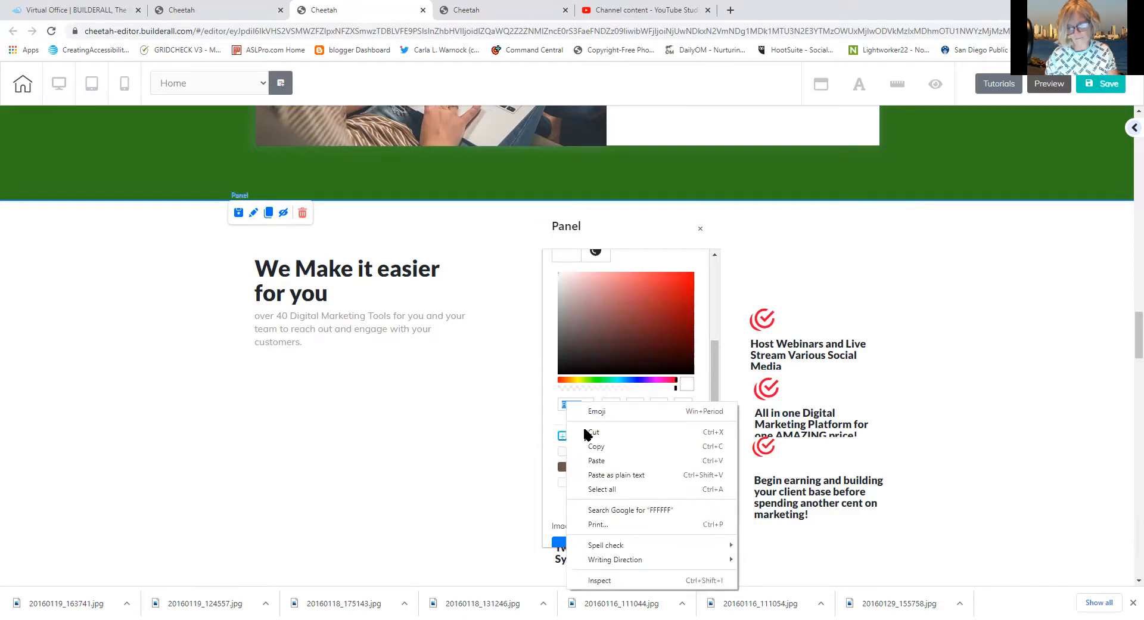
{"action": "left_click", "coordinate": [596, 462]}
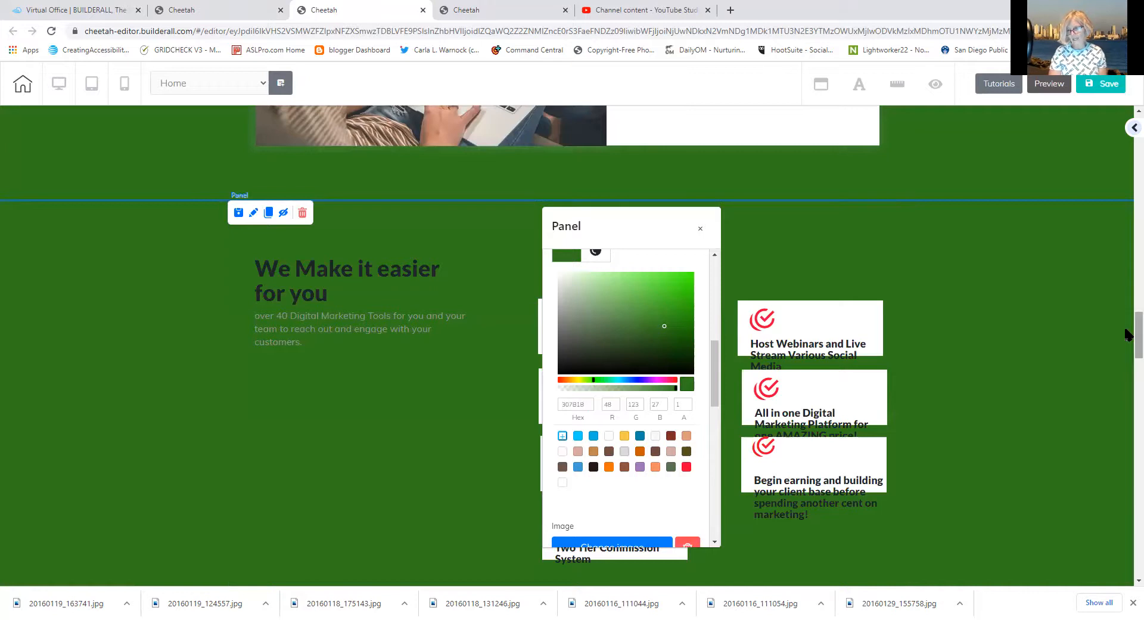
Move the Host Webinars text up inside its card
{"action": "scroll", "coordinate": [1125, 333], "scroll_direction": "down", "scroll_amount": 4}
{"action": "scroll", "coordinate": [1126, 358], "scroll_direction": "up", "scroll_amount": 1}
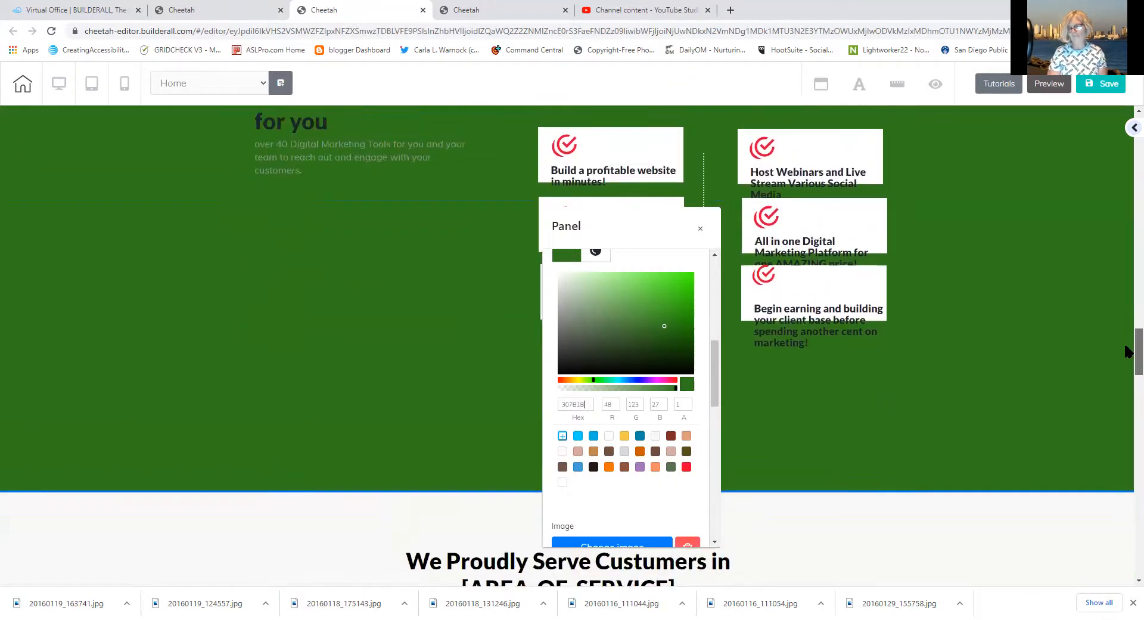
{"action": "scroll", "coordinate": [1128, 357], "scroll_direction": "down", "scroll_amount": 2}
{"action": "scroll", "coordinate": [1128, 355], "scroll_direction": "up", "scroll_amount": 3}
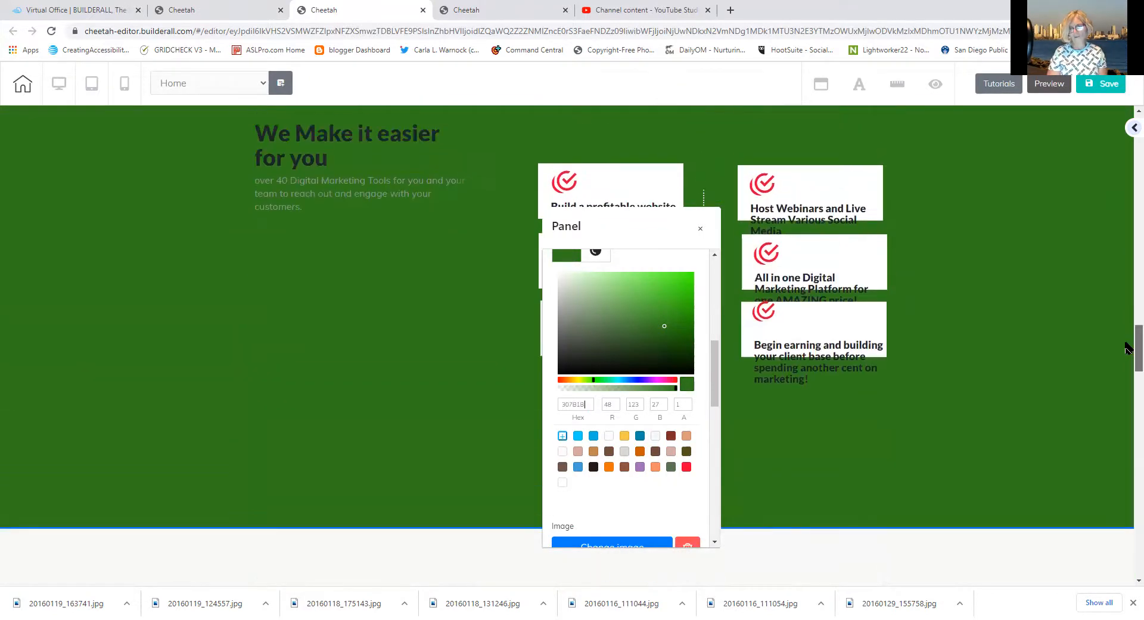
{"action": "scroll", "coordinate": [1127, 347], "scroll_direction": "down", "scroll_amount": 1}
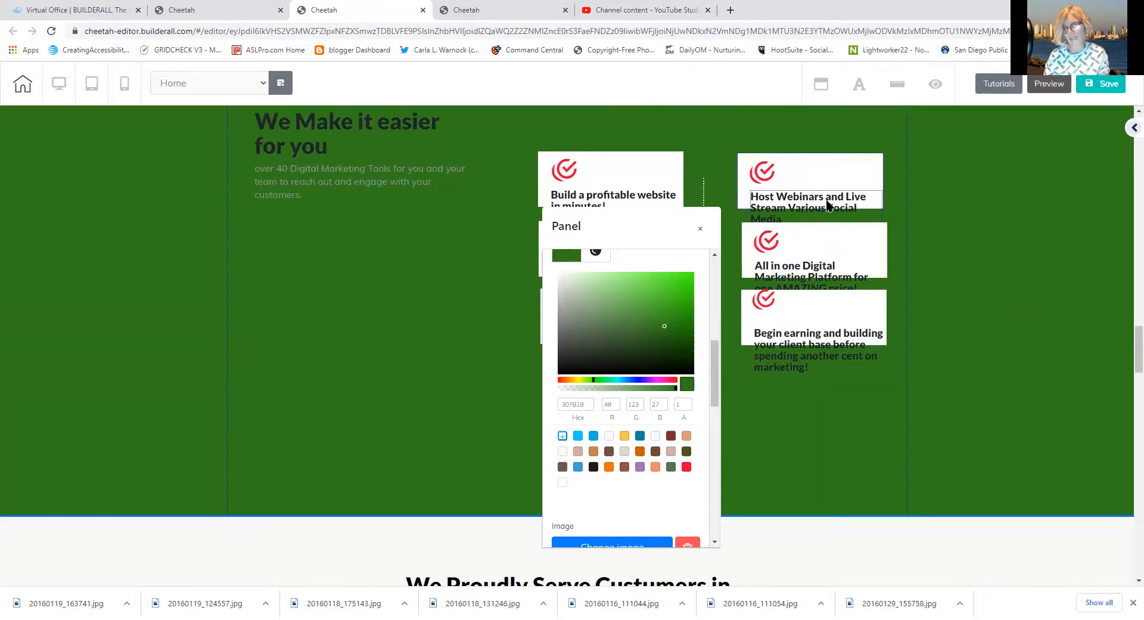
{"action": "left_click_drag", "start_coordinate": [827, 198], "coordinate": [839, 178]}
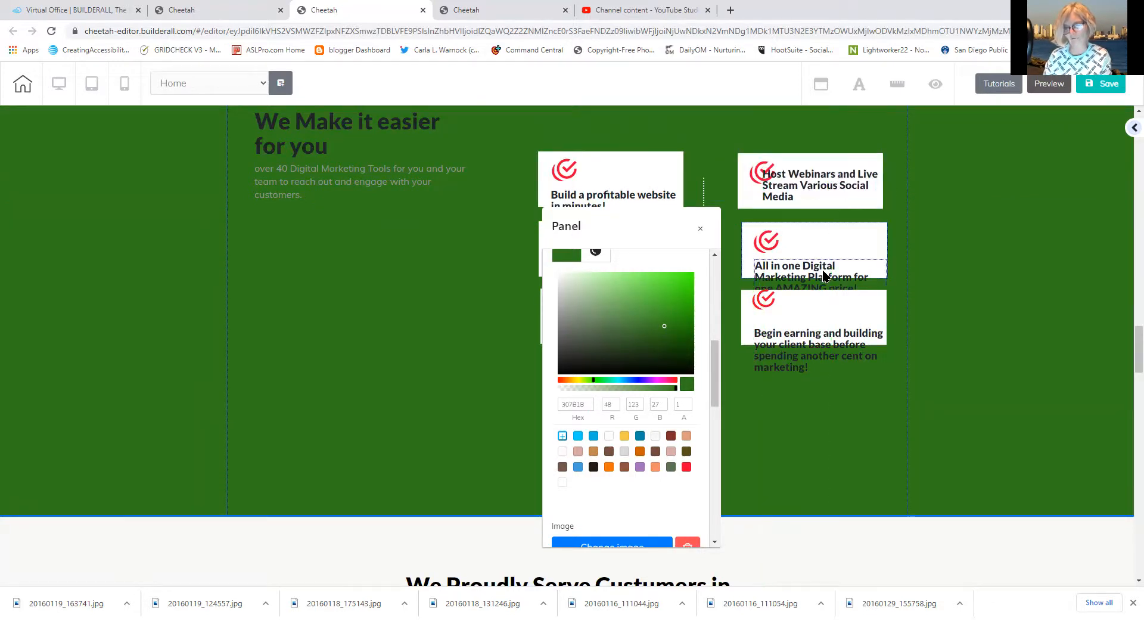
Raise the All in one text, then widen the Host Webinars card and fit its text inside
{"action": "left_click_drag", "start_coordinate": [824, 274], "coordinate": [832, 247]}
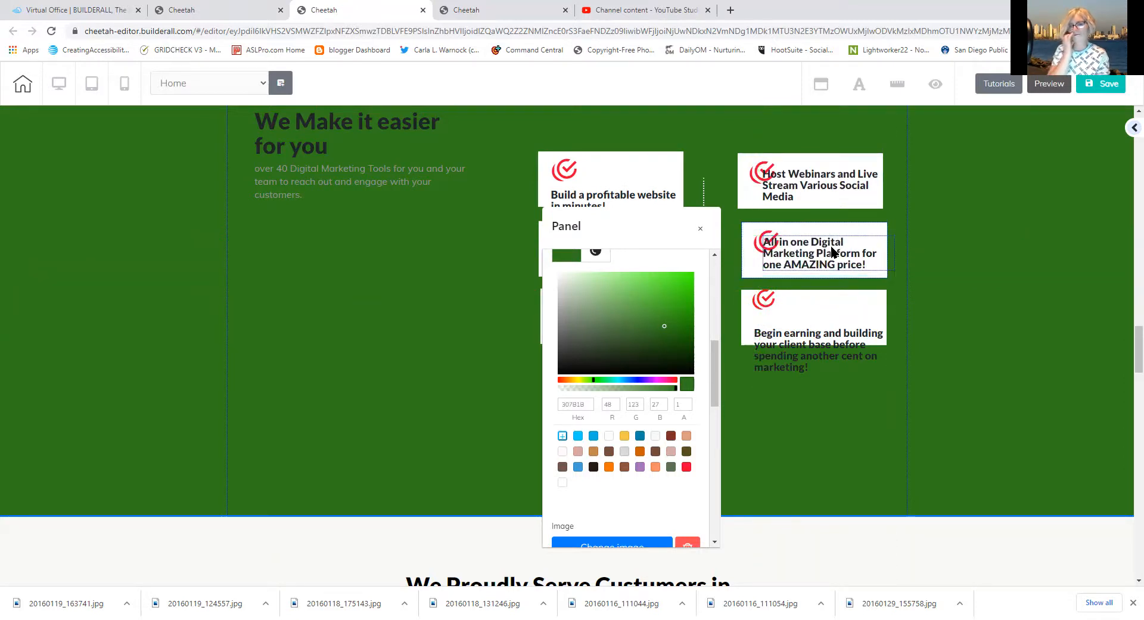
{"action": "left_click_drag", "start_coordinate": [830, 245], "coordinate": [826, 245]}
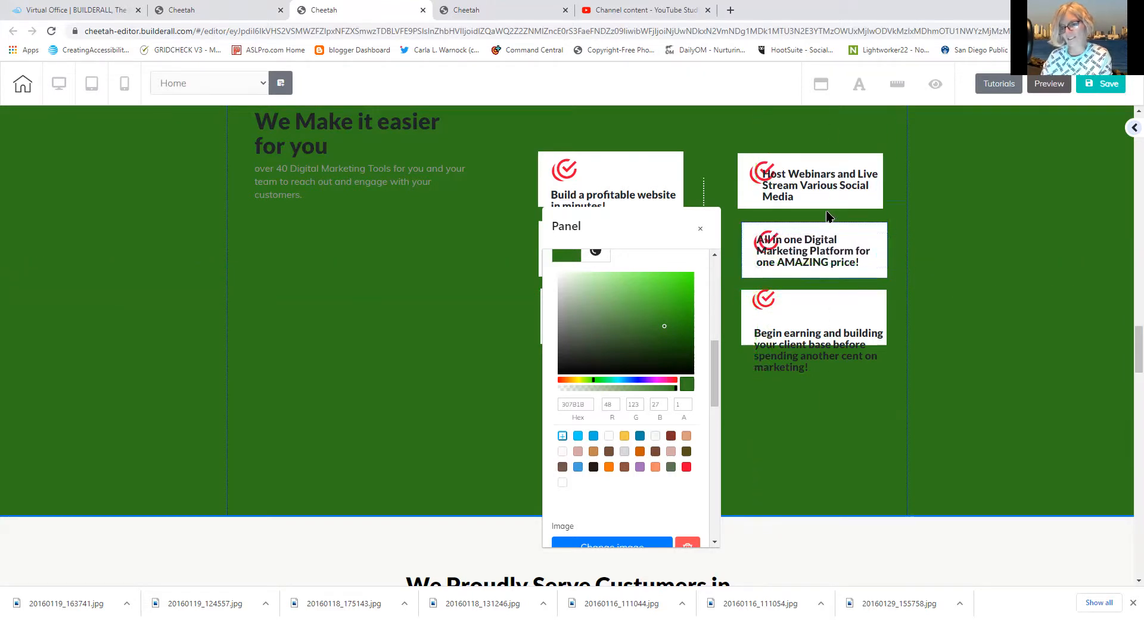
{"action": "left_click", "coordinate": [826, 206]}
{"action": "left_click_drag", "start_coordinate": [882, 209], "coordinate": [900, 211]}
{"action": "left_click_drag", "start_coordinate": [834, 187], "coordinate": [850, 188]}
{"action": "double_click", "coordinate": [852, 193]}
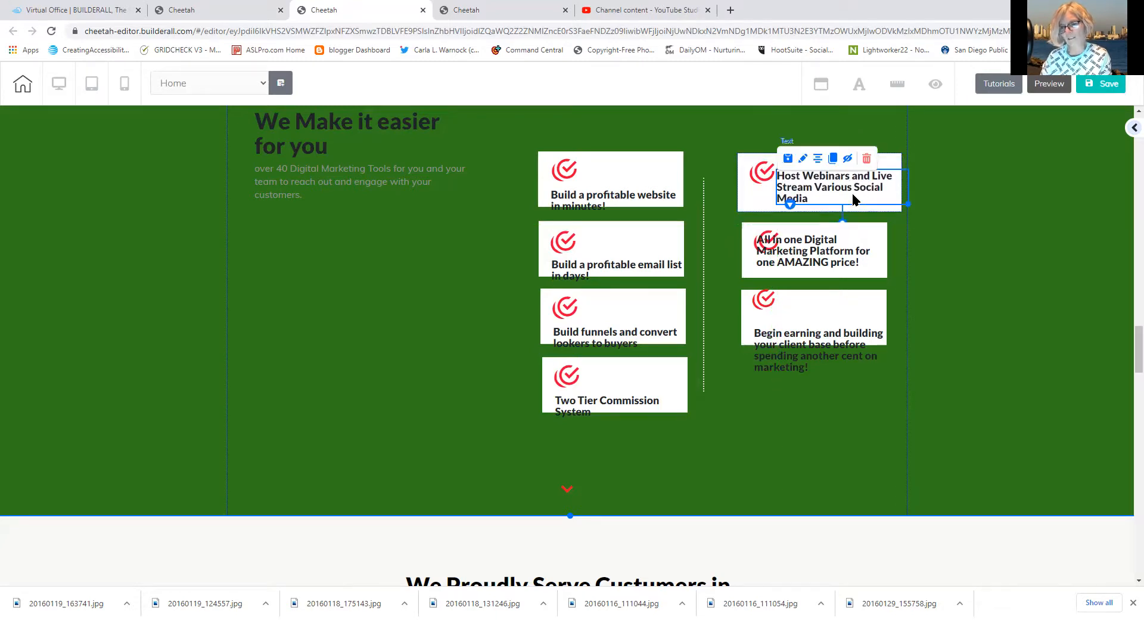
{"action": "left_click", "coordinate": [898, 209]}
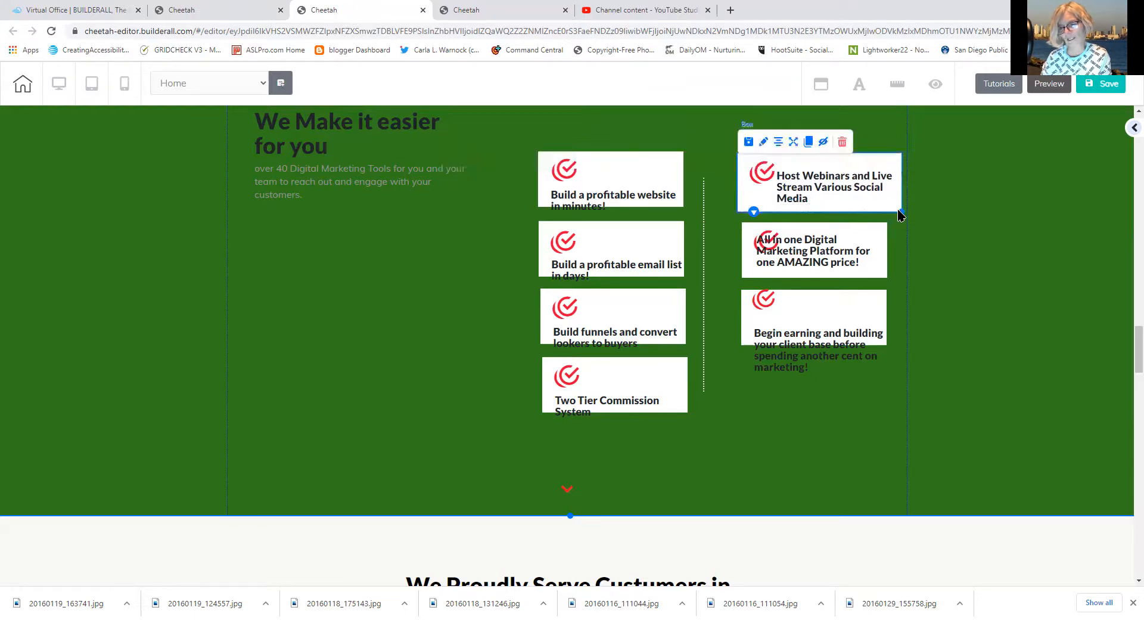
{"action": "left_click_drag", "start_coordinate": [902, 211], "coordinate": [907, 211]}
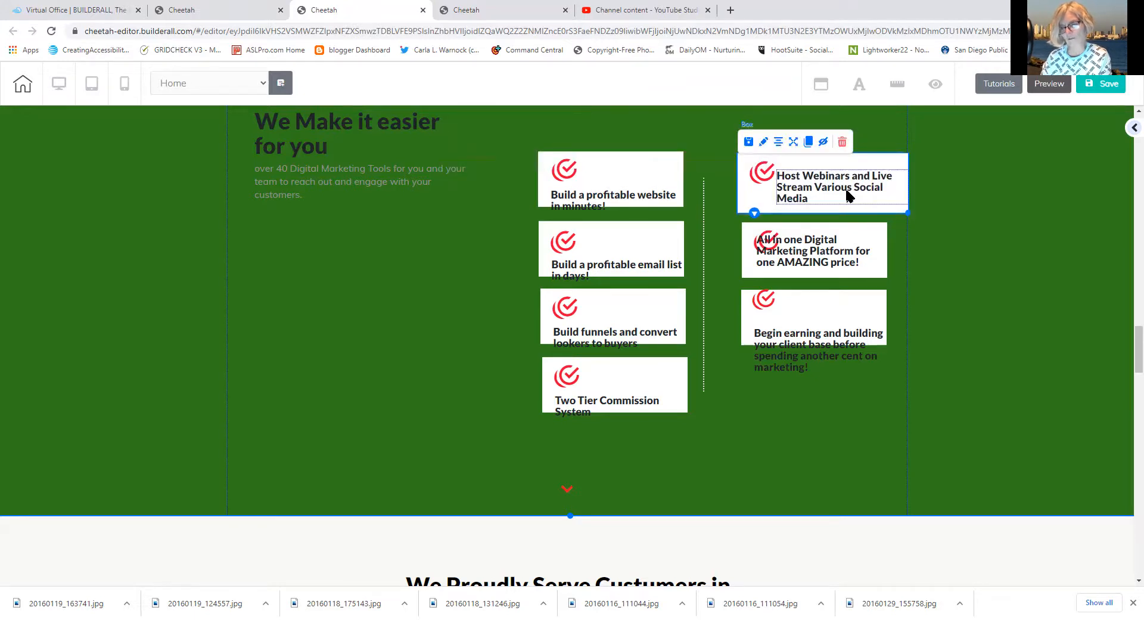
{"action": "left_click_drag", "start_coordinate": [842, 187], "coordinate": [843, 181]}
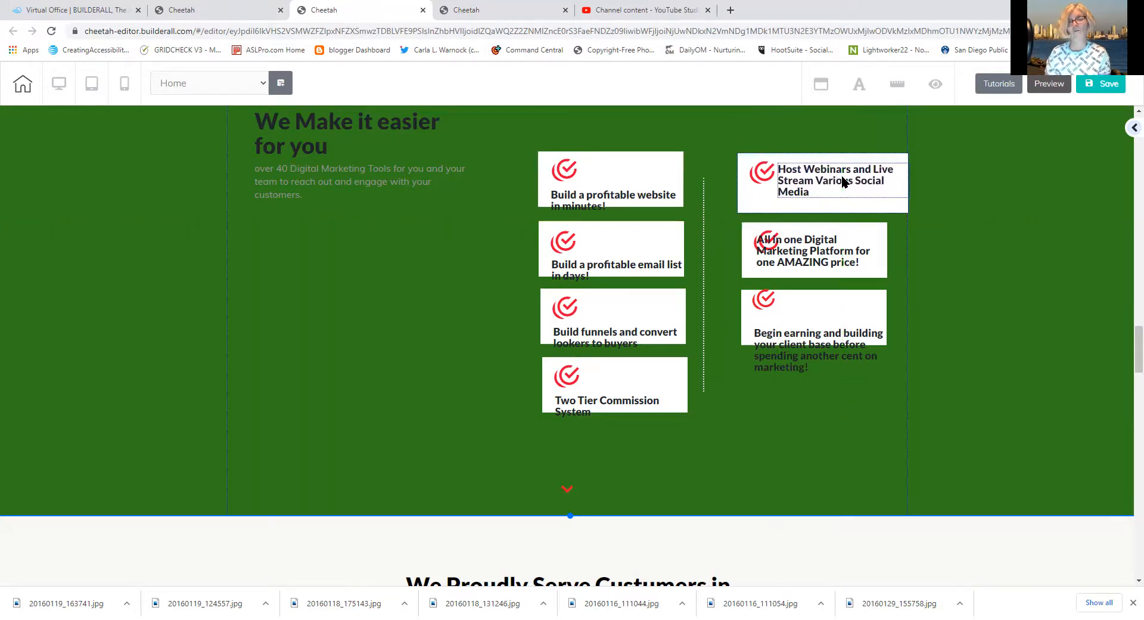
Widen the All in one Digital Marketing card and shift its text right beside the icon
{"action": "left_click", "coordinate": [834, 276]}
{"action": "left_click_drag", "start_coordinate": [888, 276], "coordinate": [905, 277]}
{"action": "left_click_drag", "start_coordinate": [840, 262], "coordinate": [878, 258]}
{"action": "left_click", "coordinate": [875, 304]}
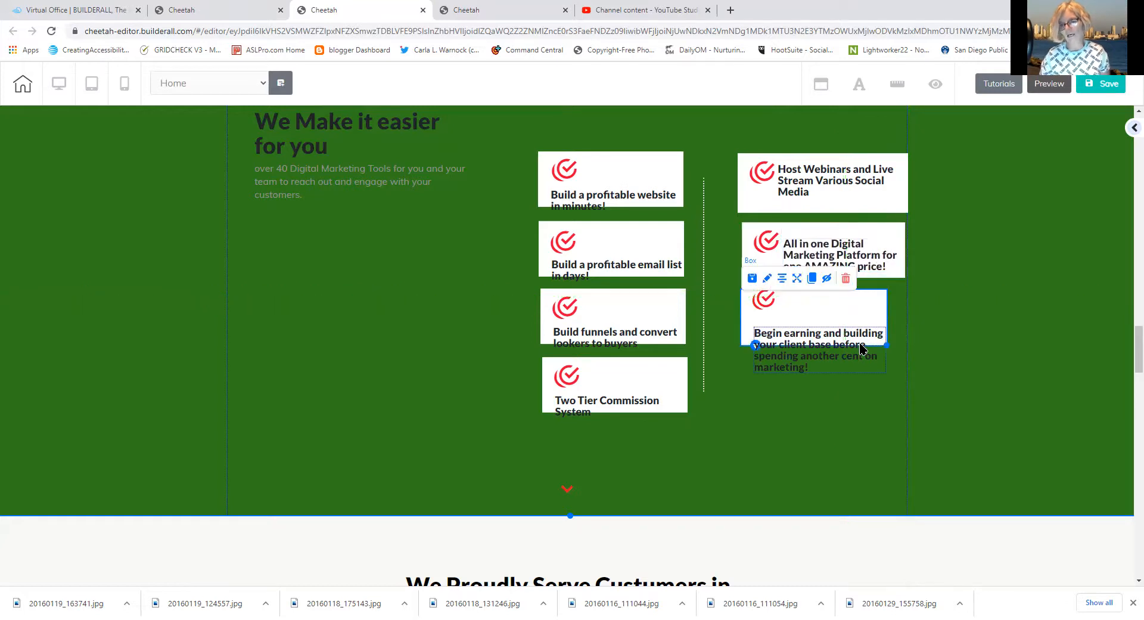
Make the Begin earning card wider and taller and move its text fully inside
{"action": "left_click_drag", "start_coordinate": [861, 348], "coordinate": [869, 325]}
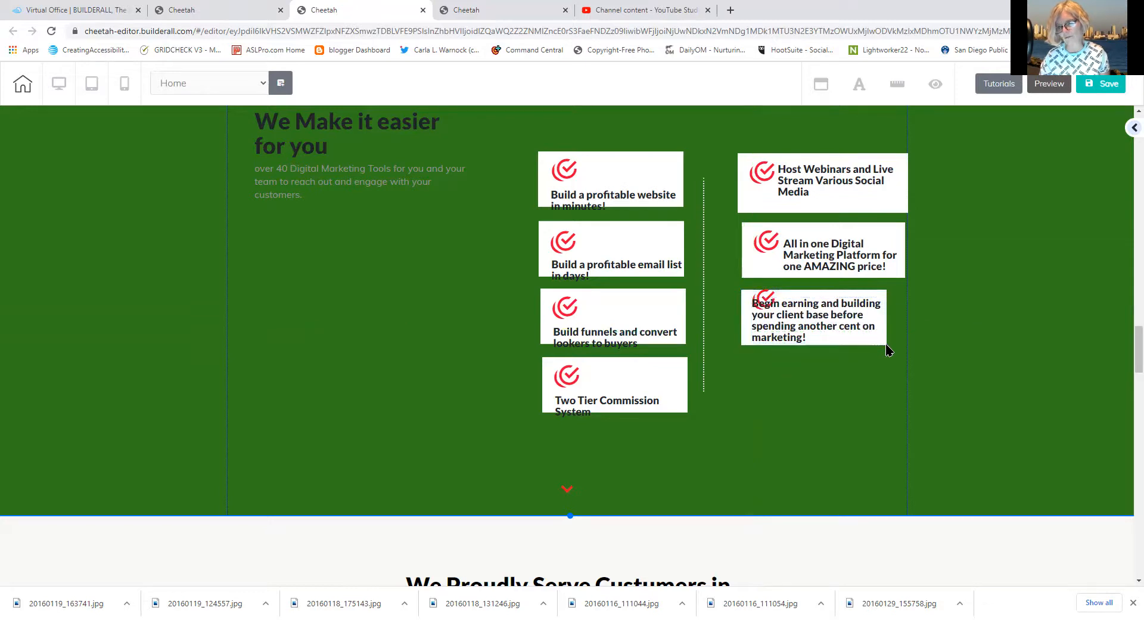
{"action": "left_click", "coordinate": [877, 338]}
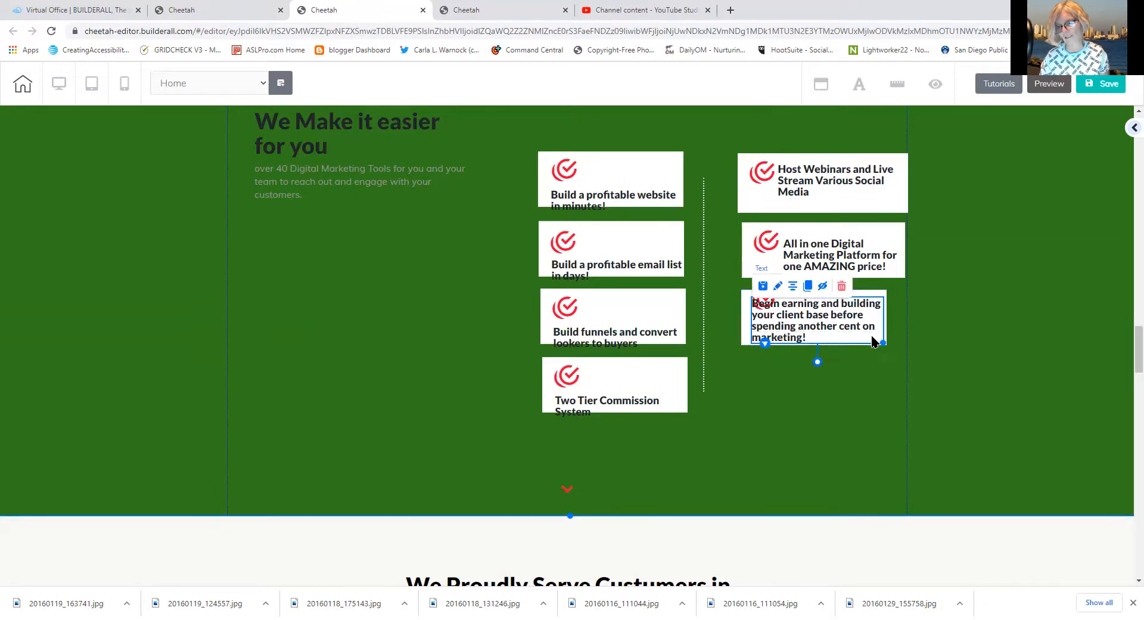
{"action": "left_click_drag", "start_coordinate": [862, 336], "coordinate": [859, 327]}
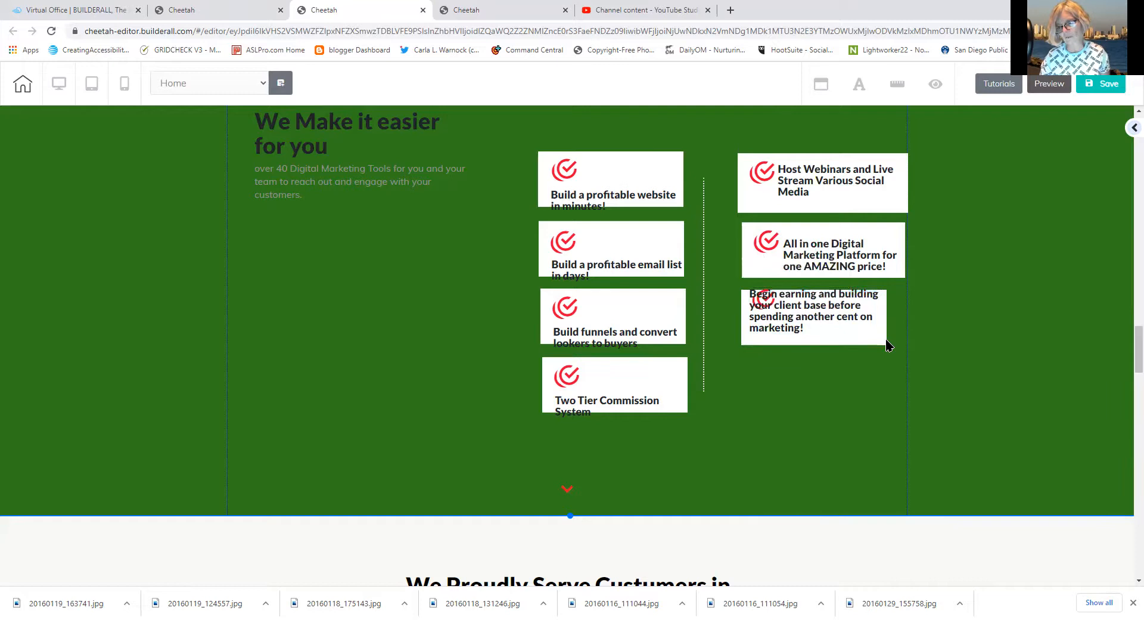
{"action": "left_click", "coordinate": [883, 343]}
{"action": "left_click_drag", "start_coordinate": [884, 342], "coordinate": [907, 351]}
{"action": "left_click_drag", "start_coordinate": [822, 313], "coordinate": [849, 328]}
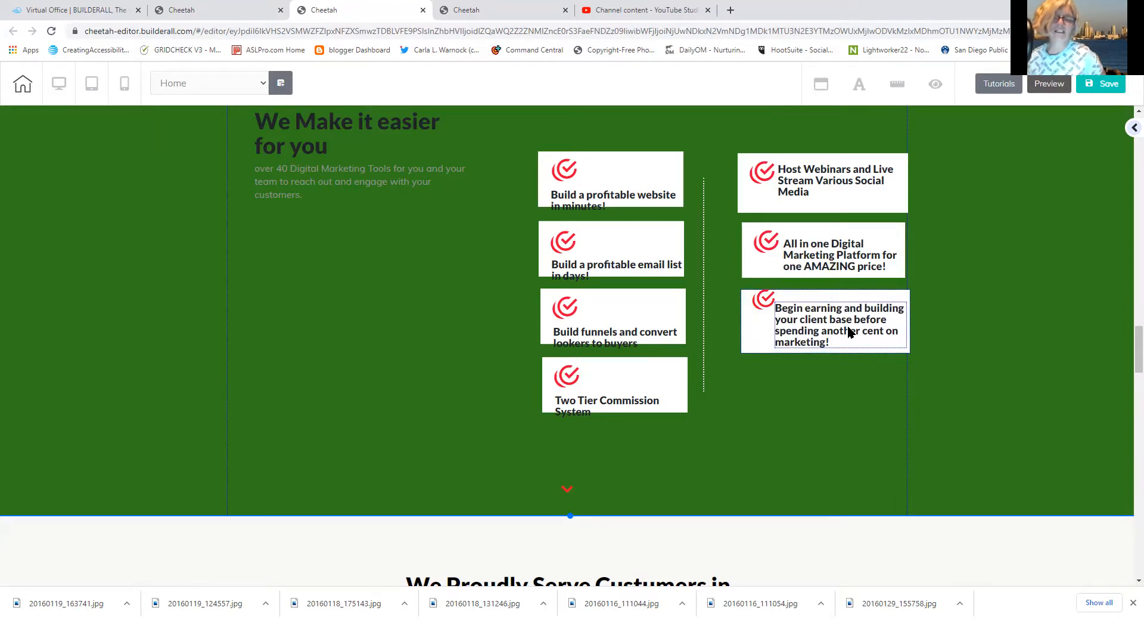
{"action": "left_click_drag", "start_coordinate": [630, 191], "coordinate": [629, 184]}
Raise the email list, Build funnels and Two Tier Commission System texts within their cards
{"action": "left_click_drag", "start_coordinate": [617, 266], "coordinate": [616, 255]}
{"action": "left_click_drag", "start_coordinate": [605, 337], "coordinate": [605, 325]}
{"action": "left_click_drag", "start_coordinate": [590, 405], "coordinate": [595, 395]}
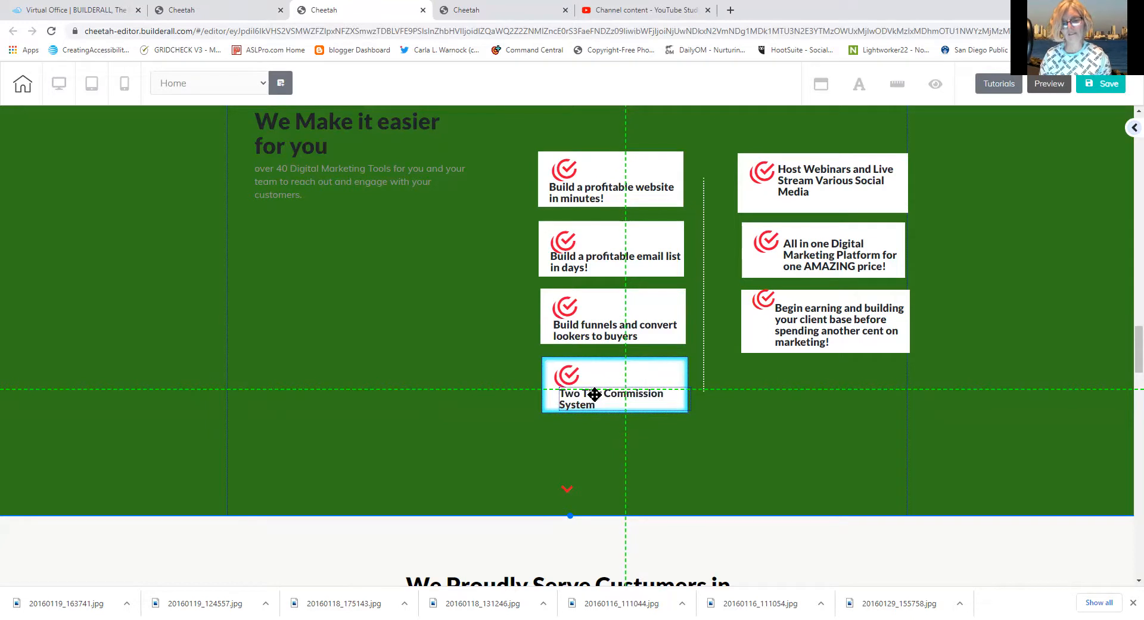
{"action": "left_click_drag", "start_coordinate": [595, 394], "coordinate": [595, 394]}
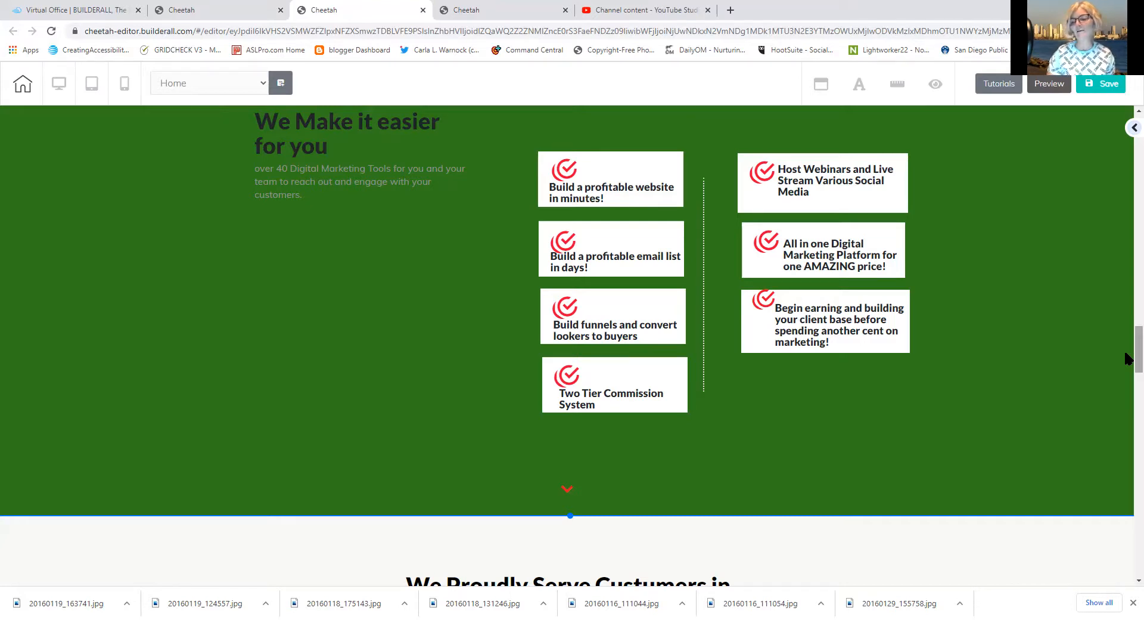
{"action": "left_click_drag", "start_coordinate": [1128, 358], "coordinate": [1080, 372]}
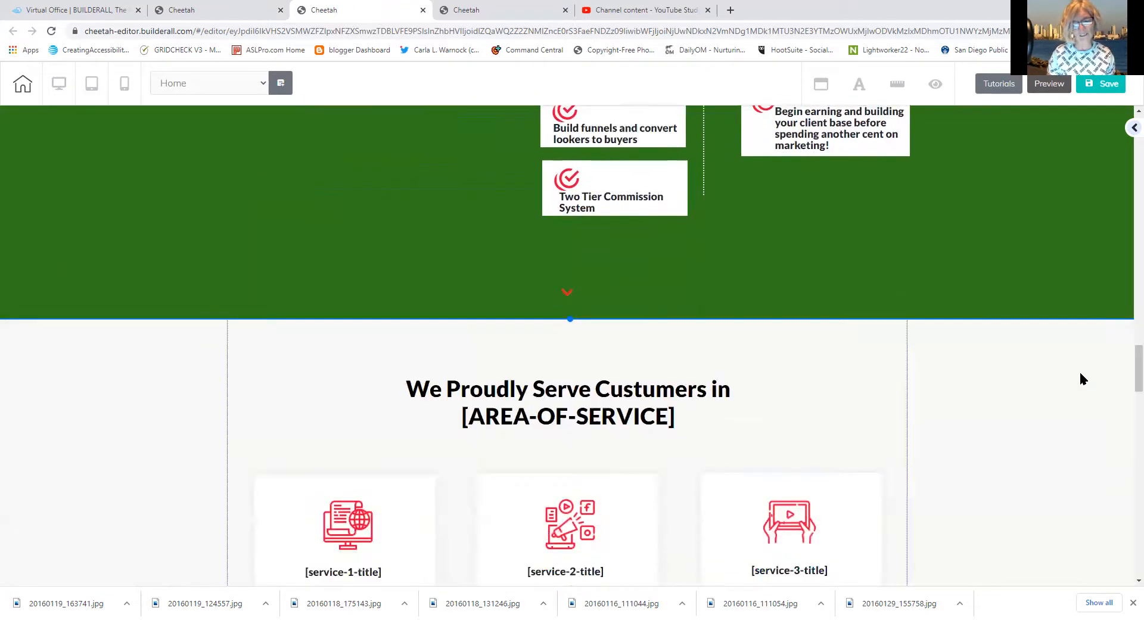
Replace the We Proudly Serve panel's 58784F0D background with hex 307B1B
{"action": "mouse_move", "coordinate": [325, 339]}
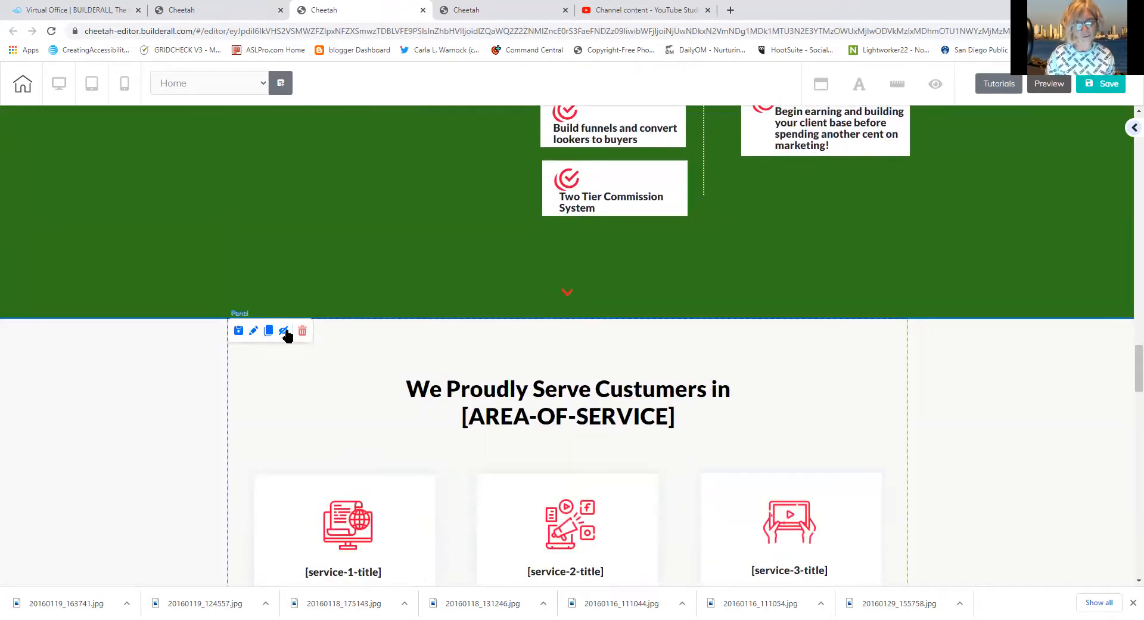
{"action": "left_click", "coordinate": [255, 333]}
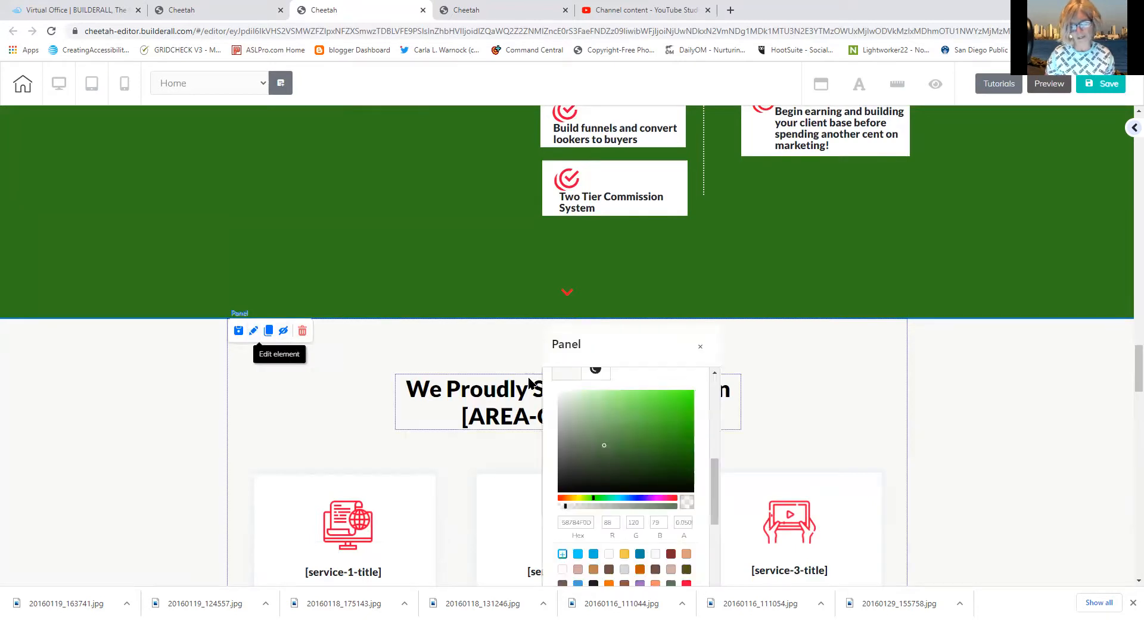
{"action": "left_click", "coordinate": [566, 378]}
{"action": "left_click", "coordinate": [566, 378]}
{"action": "left_click_drag", "start_coordinate": [592, 523], "coordinate": [543, 534]}
{"action": "right_click", "coordinate": [573, 524]}
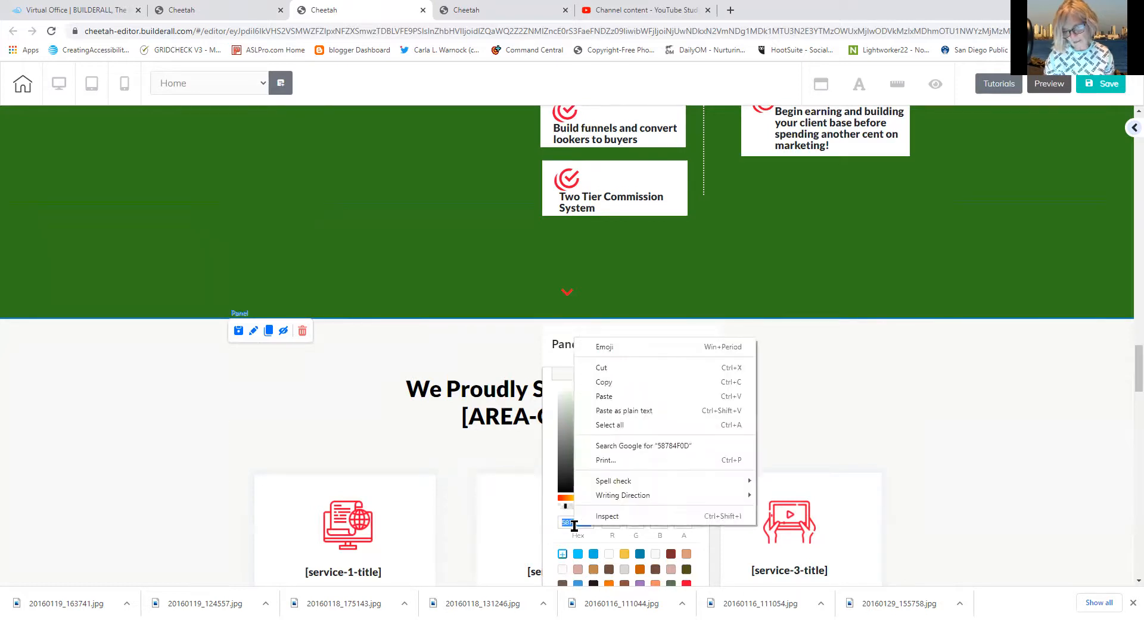
{"action": "left_click", "coordinate": [603, 397]}
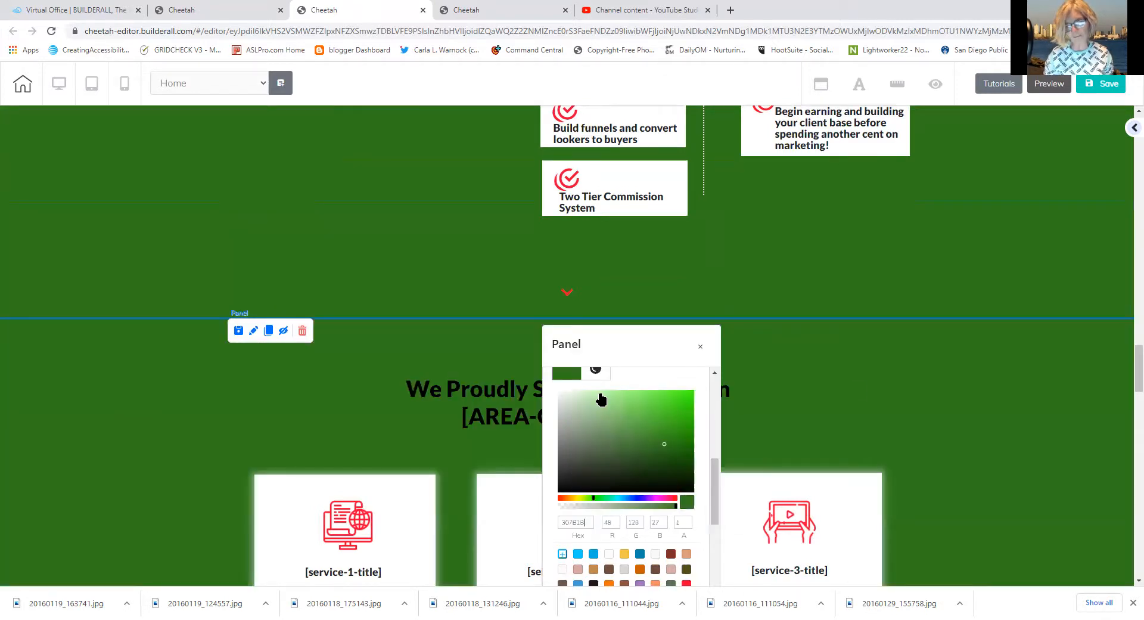
{"action": "left_click_drag", "start_coordinate": [1135, 377], "coordinate": [1128, 423]}
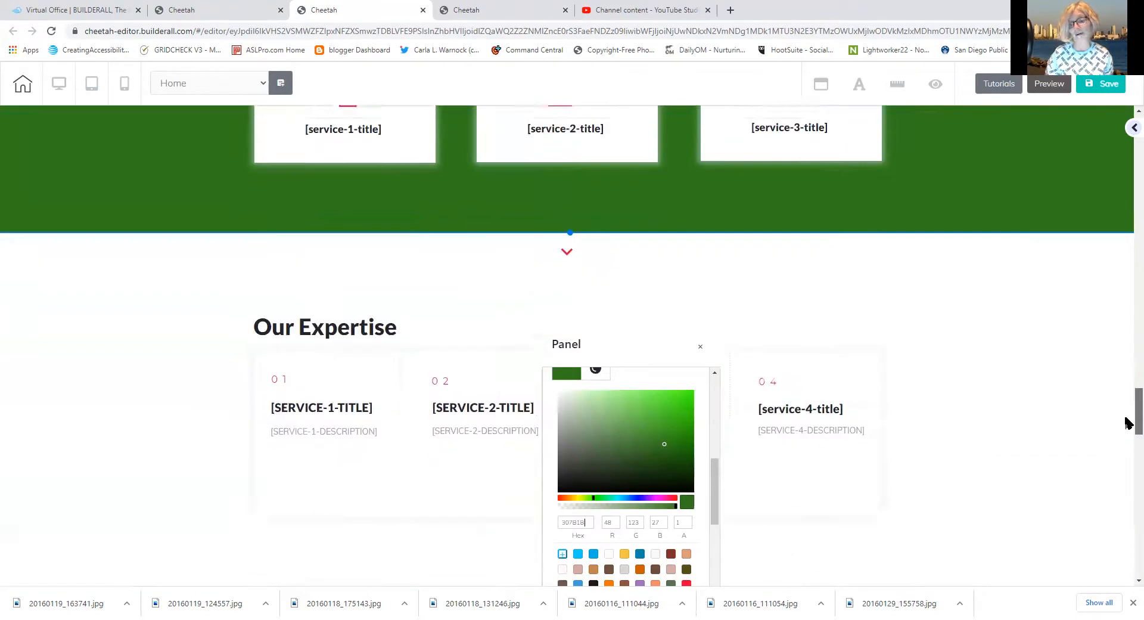
{"action": "left_click", "coordinate": [313, 233]}
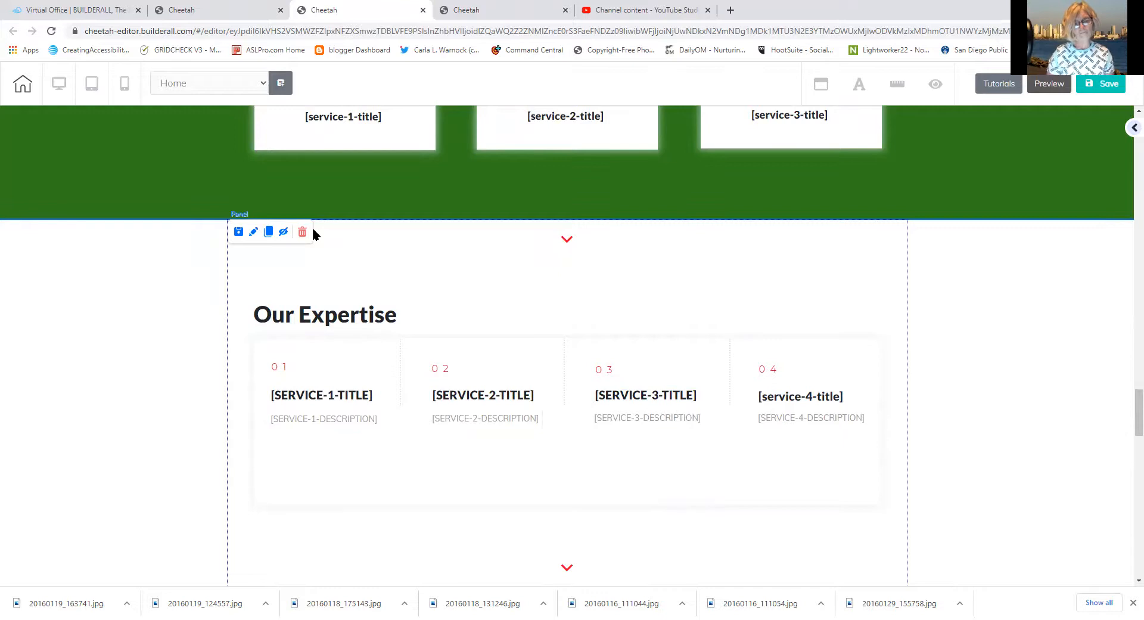
Change the Our Expertise panel's background from FFFFFF to hex 307B1B
{"action": "left_click", "coordinate": [254, 232]}
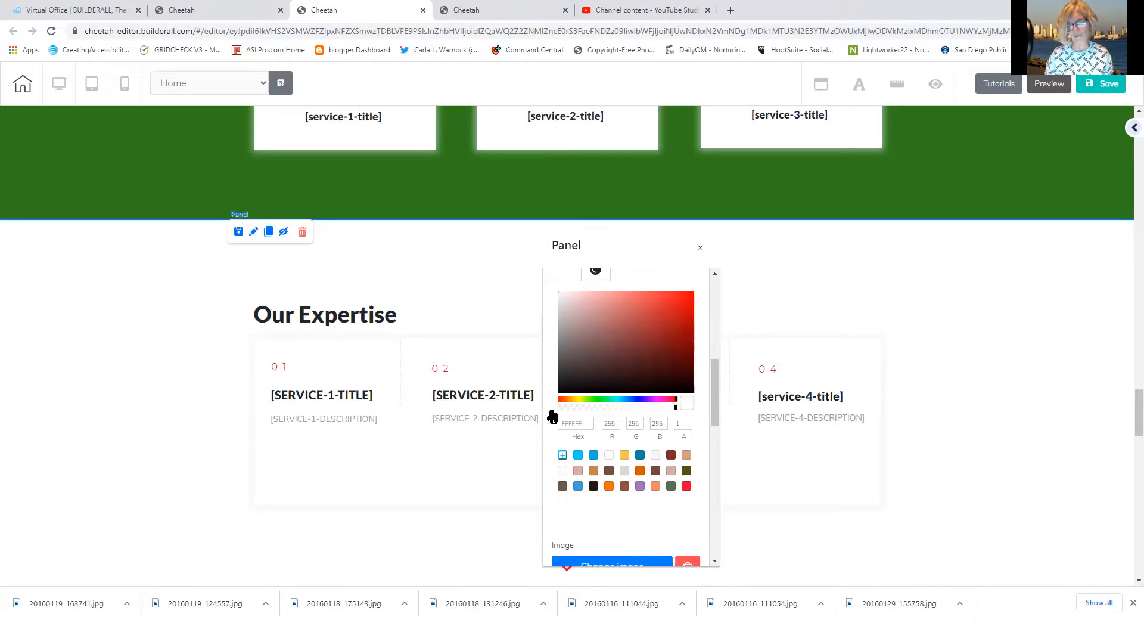
{"action": "left_click_drag", "start_coordinate": [558, 423], "coordinate": [580, 419]}
{"action": "left_click", "coordinate": [580, 419]}
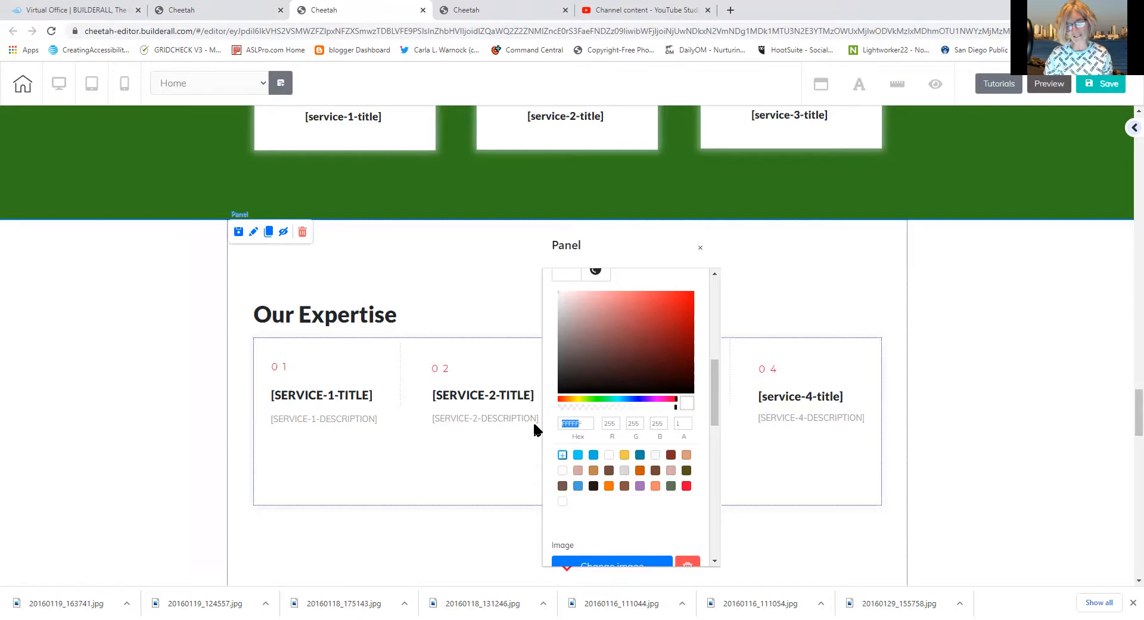
{"action": "left_click_drag", "start_coordinate": [584, 424], "coordinate": [555, 428]}
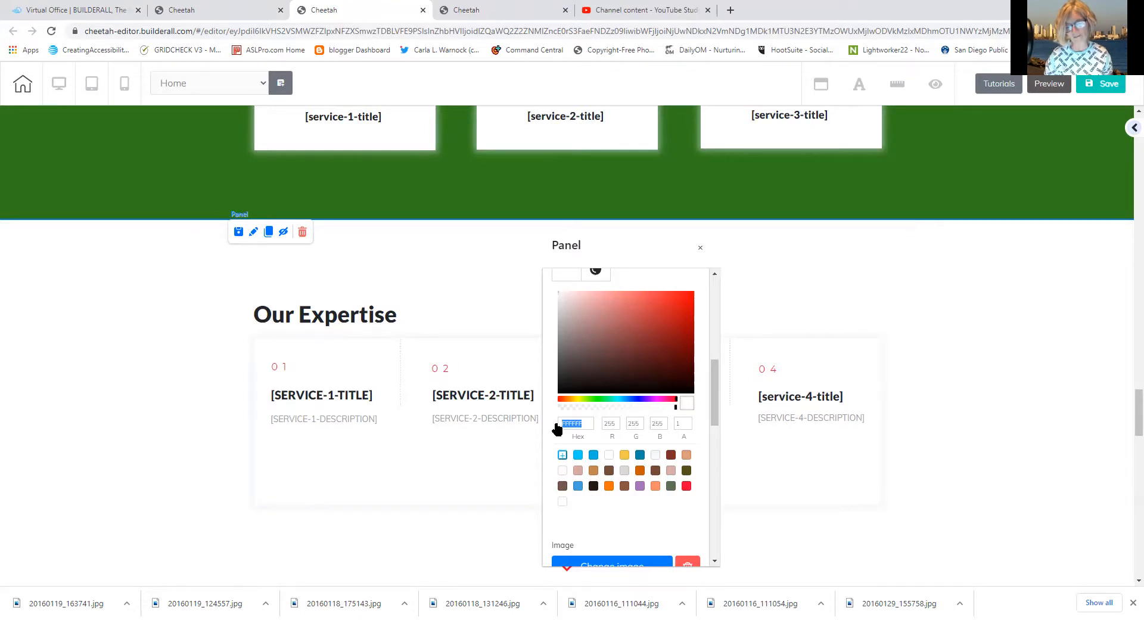
{"action": "left_click", "coordinate": [562, 424]}
{"action": "left_click_drag", "start_coordinate": [583, 423], "coordinate": [564, 423]}
{"action": "left_click", "coordinate": [567, 423]}
{"action": "left_click_drag", "start_coordinate": [584, 423], "coordinate": [557, 427]}
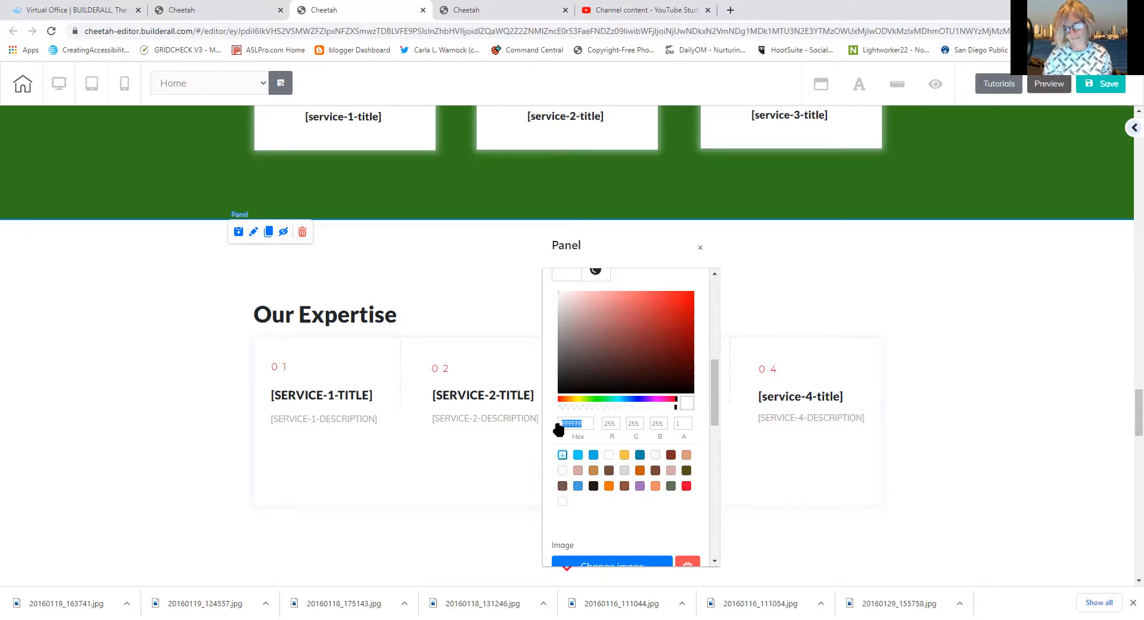
{"action": "left_click", "coordinate": [570, 423]}
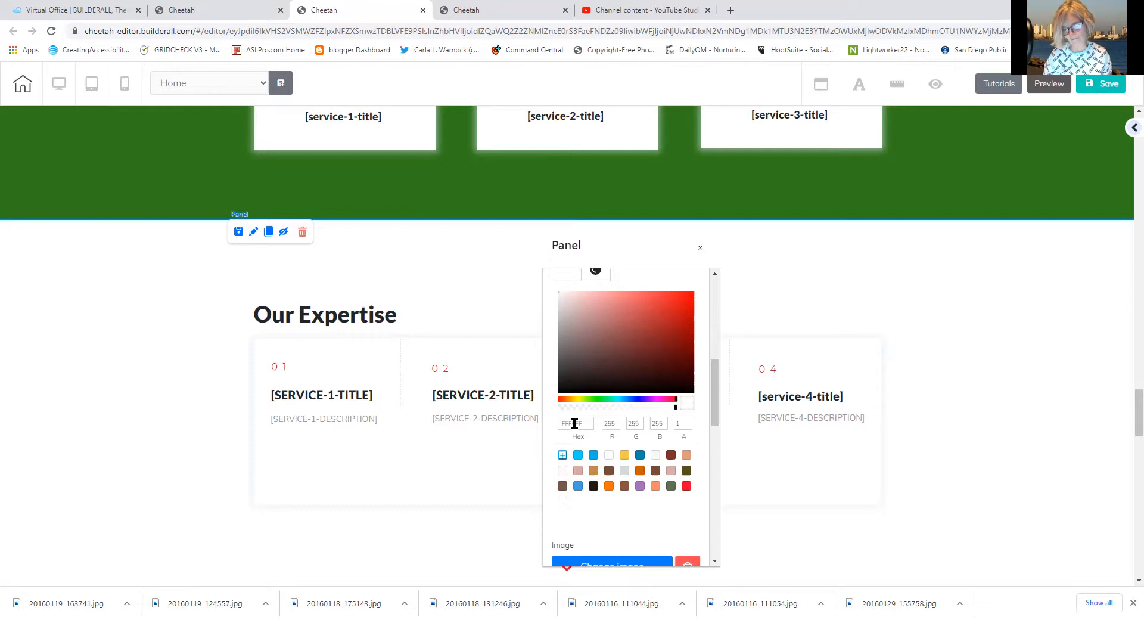
{"action": "left_click_drag", "start_coordinate": [582, 423], "coordinate": [560, 423]}
{"action": "right_click", "coordinate": [565, 427]}
{"action": "left_click", "coordinate": [596, 484]}
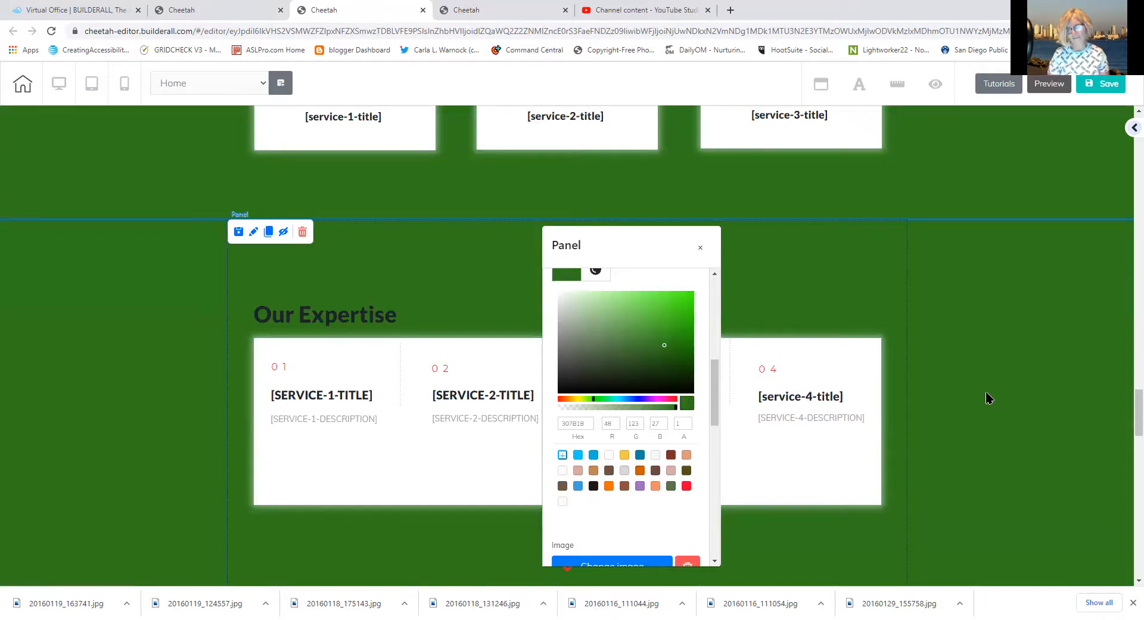
{"action": "left_click", "coordinate": [986, 392]}
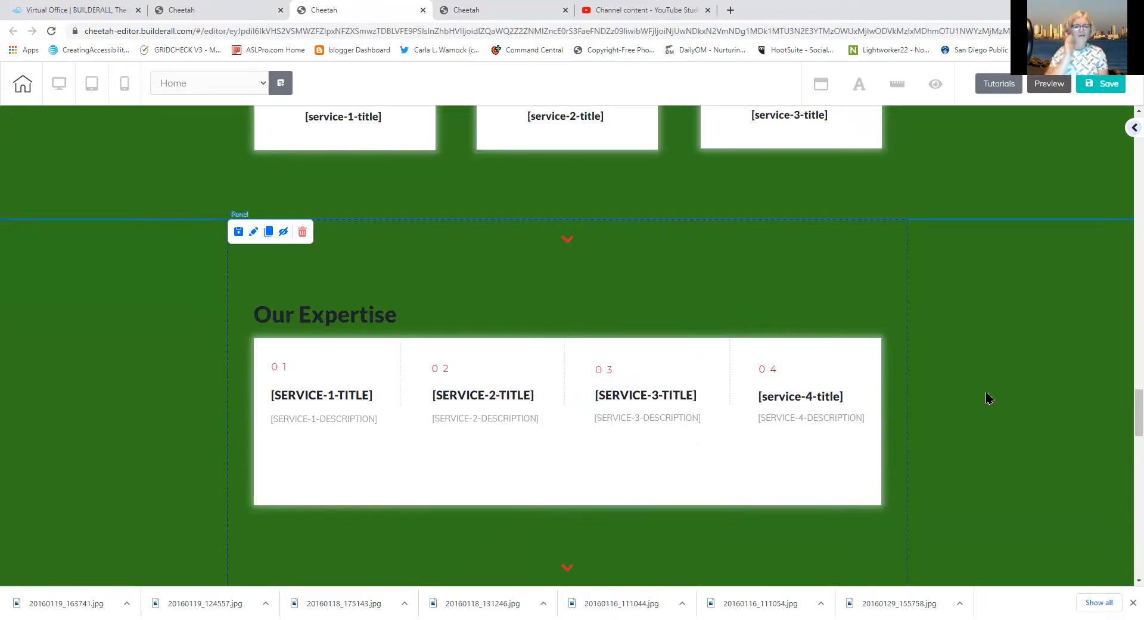
Delete the Our Expertise panel from the home page
{"action": "left_click", "coordinate": [302, 232]}
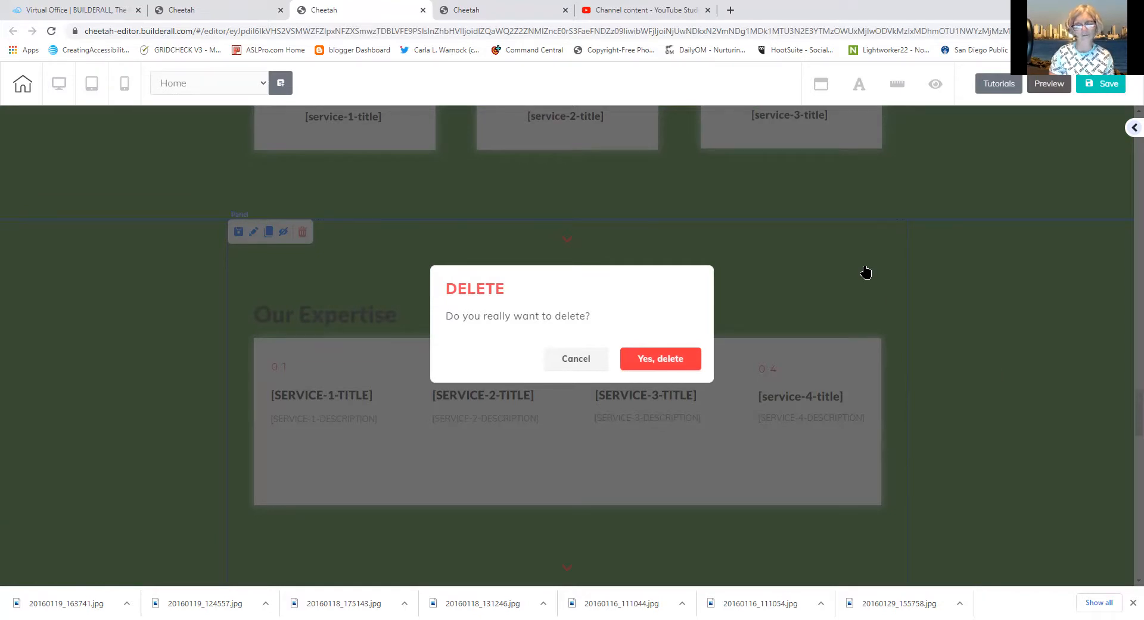
{"action": "left_click", "coordinate": [672, 357]}
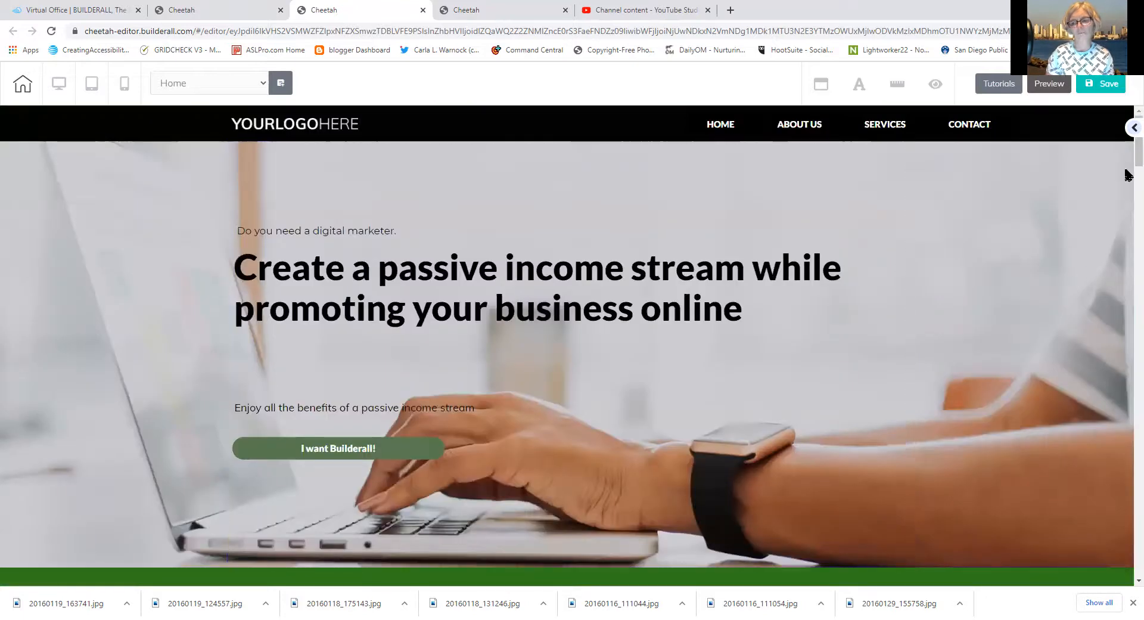
{"action": "left_click_drag", "start_coordinate": [1126, 161], "coordinate": [1126, 290]}
Scroll down to the 'Earn money for yourself, without paying a penny!' section with the smartphone photo
{"action": "scroll", "coordinate": [1126, 291], "scroll_direction": "down", "scroll_amount": 3}
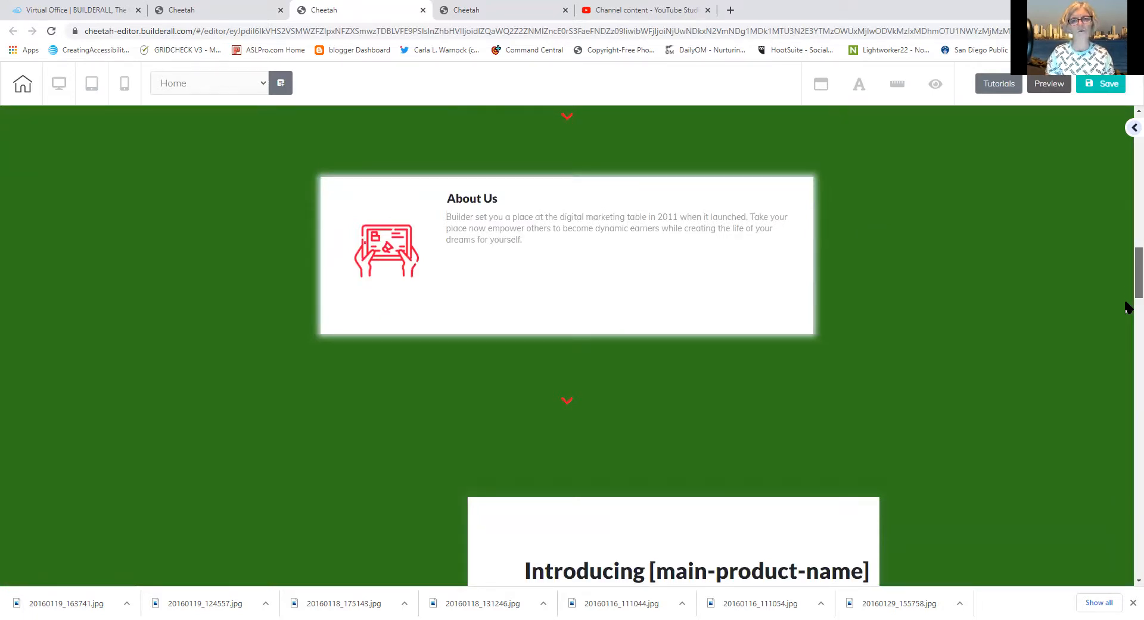
{"action": "scroll", "coordinate": [1126, 314], "scroll_direction": "down", "scroll_amount": 3}
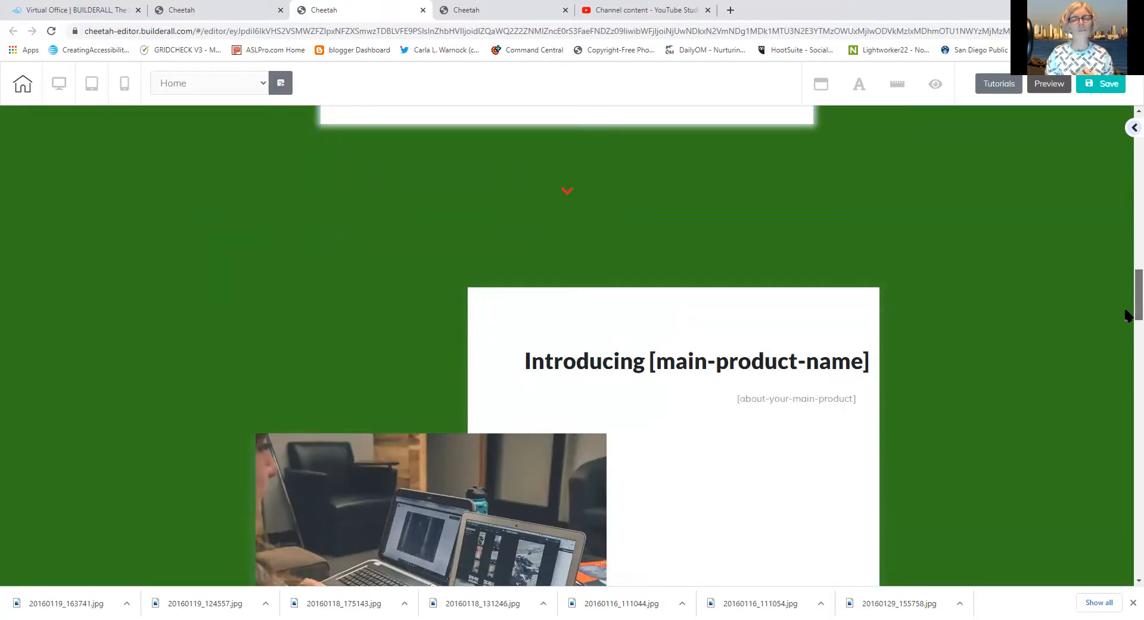
{"action": "scroll", "coordinate": [1126, 315], "scroll_direction": "down", "scroll_amount": 4}
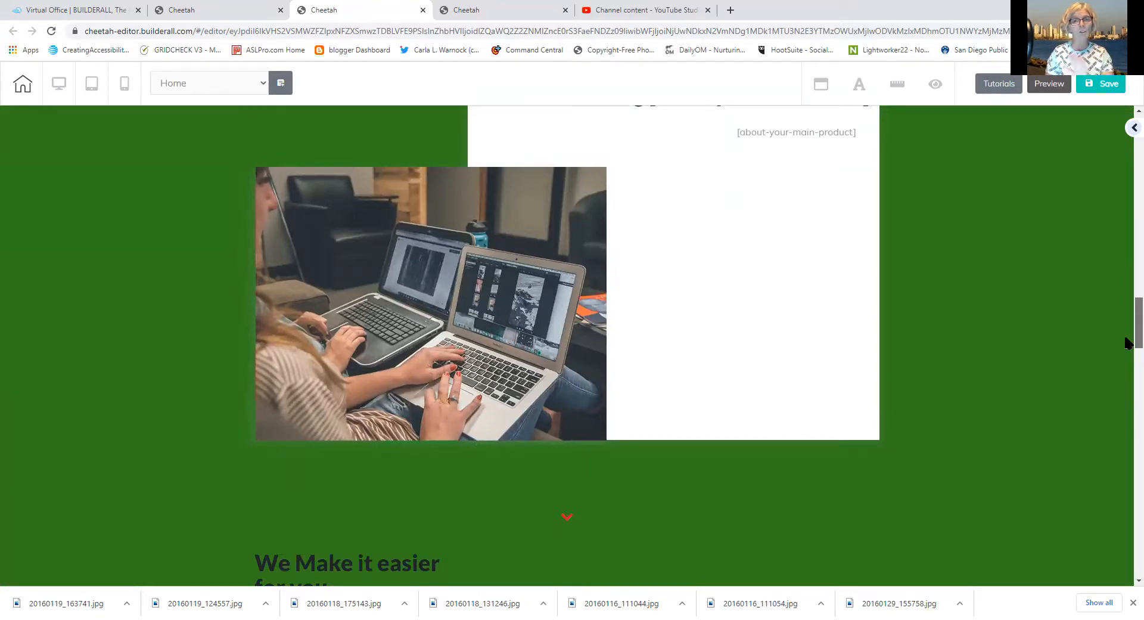
{"action": "scroll", "coordinate": [1120, 316], "scroll_direction": "up", "scroll_amount": 9}
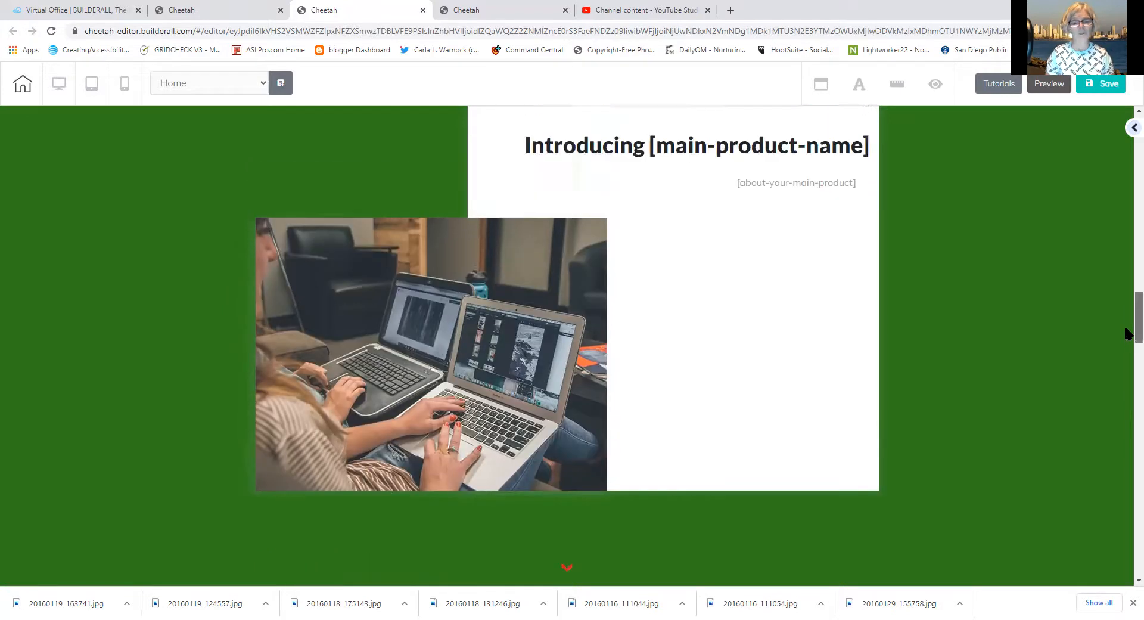
{"action": "scroll", "coordinate": [1109, 339], "scroll_direction": "down", "scroll_amount": 10}
{"action": "scroll", "coordinate": [1115, 417], "scroll_direction": "down", "scroll_amount": 15}
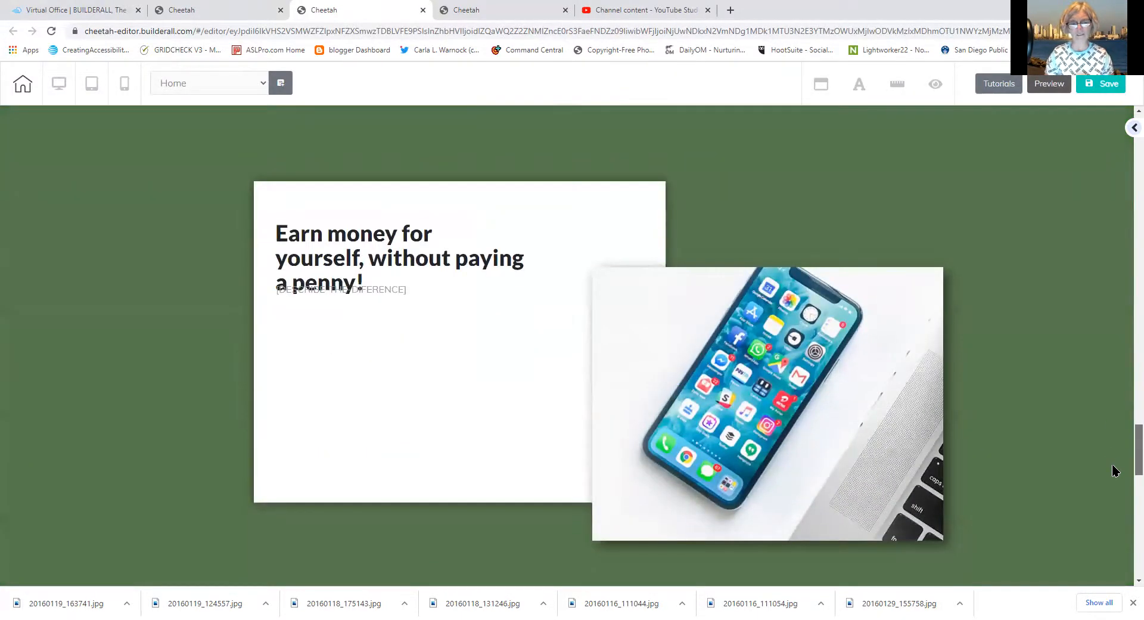
{"action": "scroll", "coordinate": [1111, 462], "scroll_direction": "up", "scroll_amount": 1}
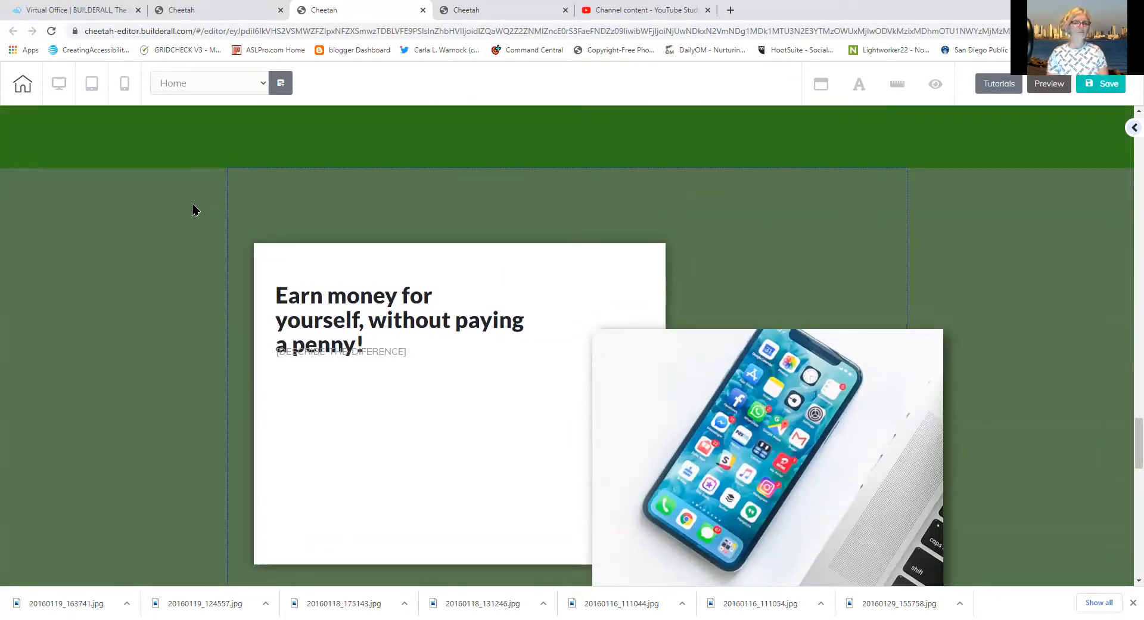
Clear the Earn money panel's background hex and paste 307B1B in its place
{"action": "mouse_move", "coordinate": [230, 199]}
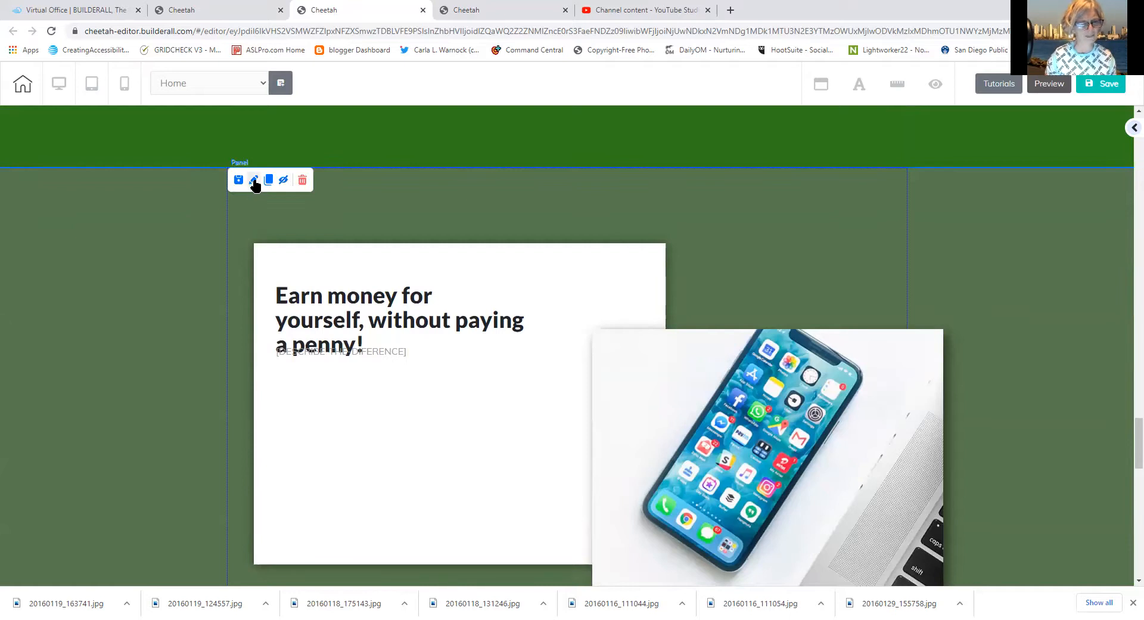
{"action": "left_click", "coordinate": [254, 181]}
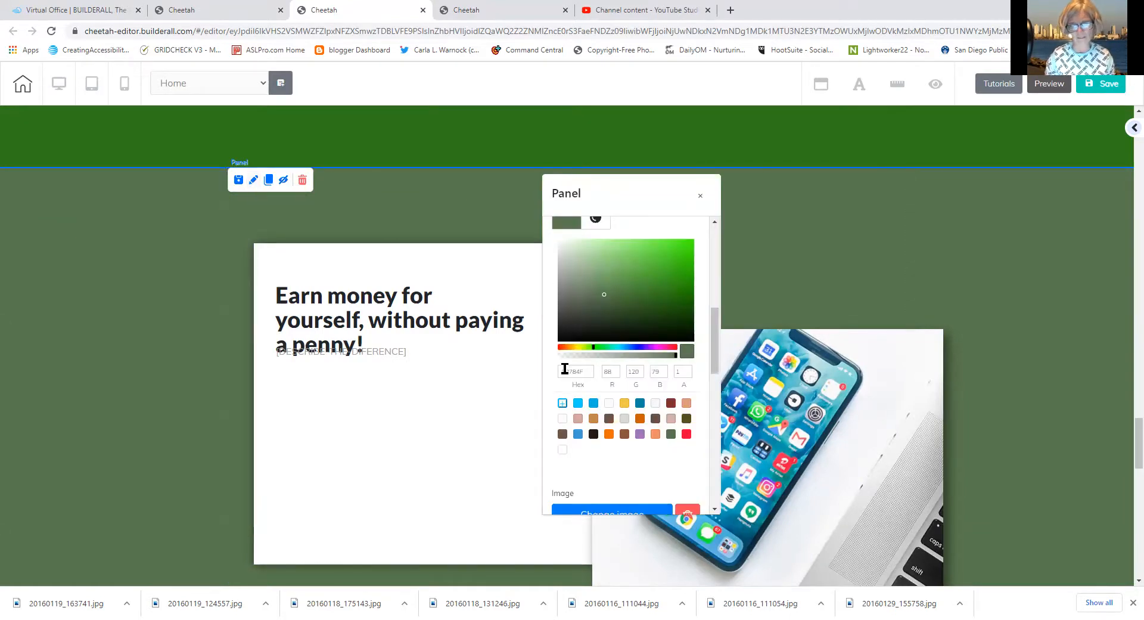
{"action": "left_click_drag", "start_coordinate": [586, 373], "coordinate": [552, 370]}
{"action": "key", "text": "BackSpace"}
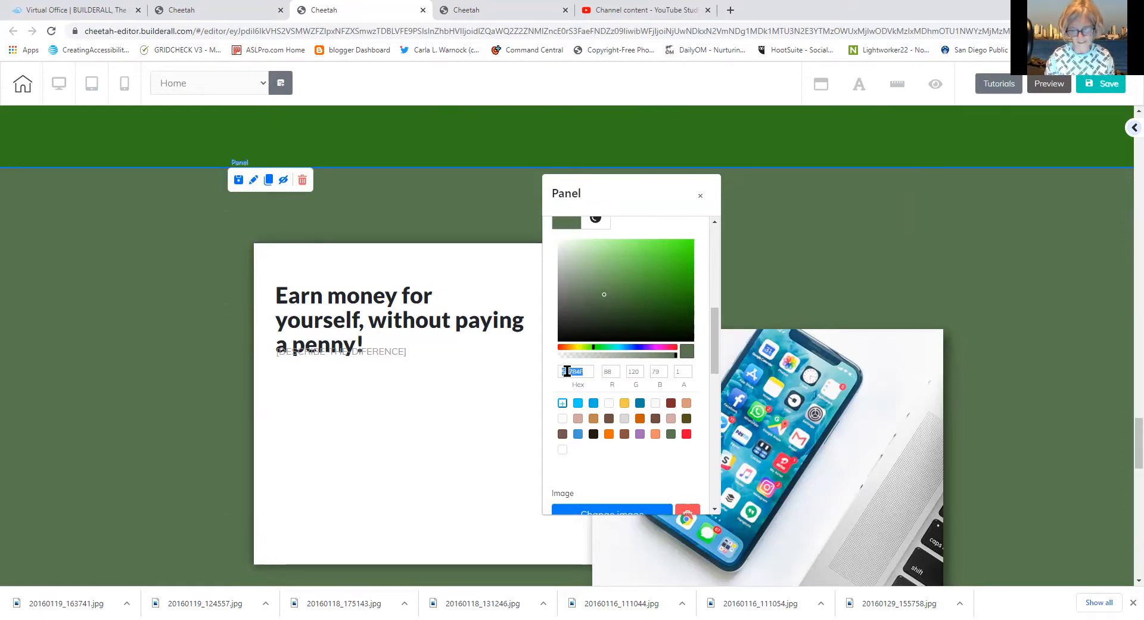
{"action": "right_click", "coordinate": [568, 371]}
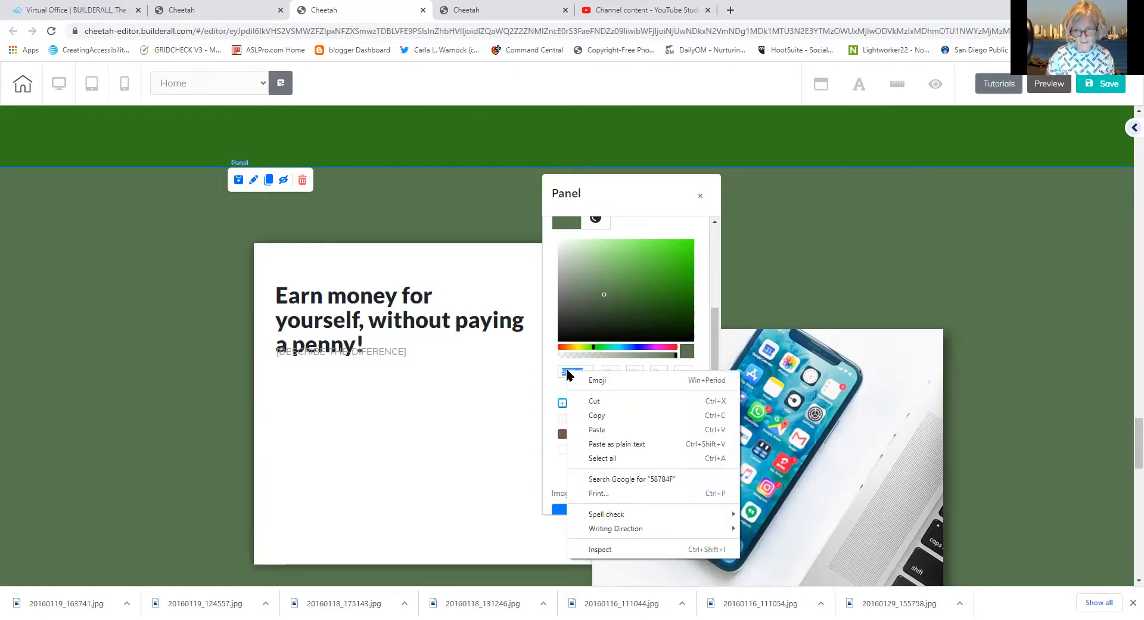
{"action": "left_click", "coordinate": [596, 429]}
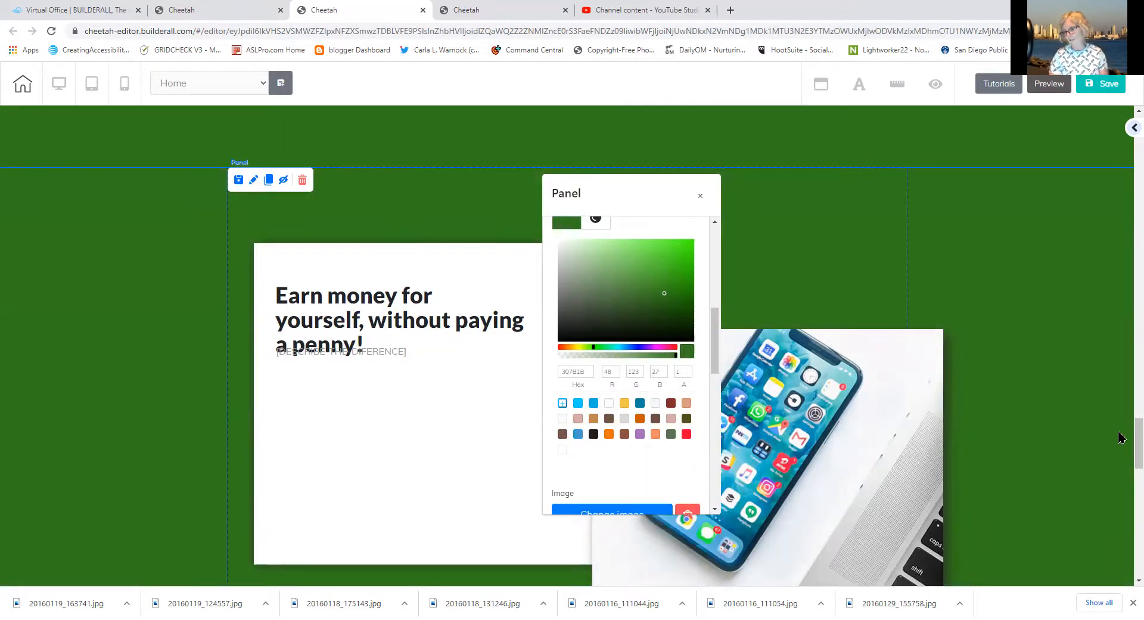
{"action": "left_click_drag", "start_coordinate": [1129, 451], "coordinate": [1126, 500]}
{"action": "left_click", "coordinate": [181, 195]}
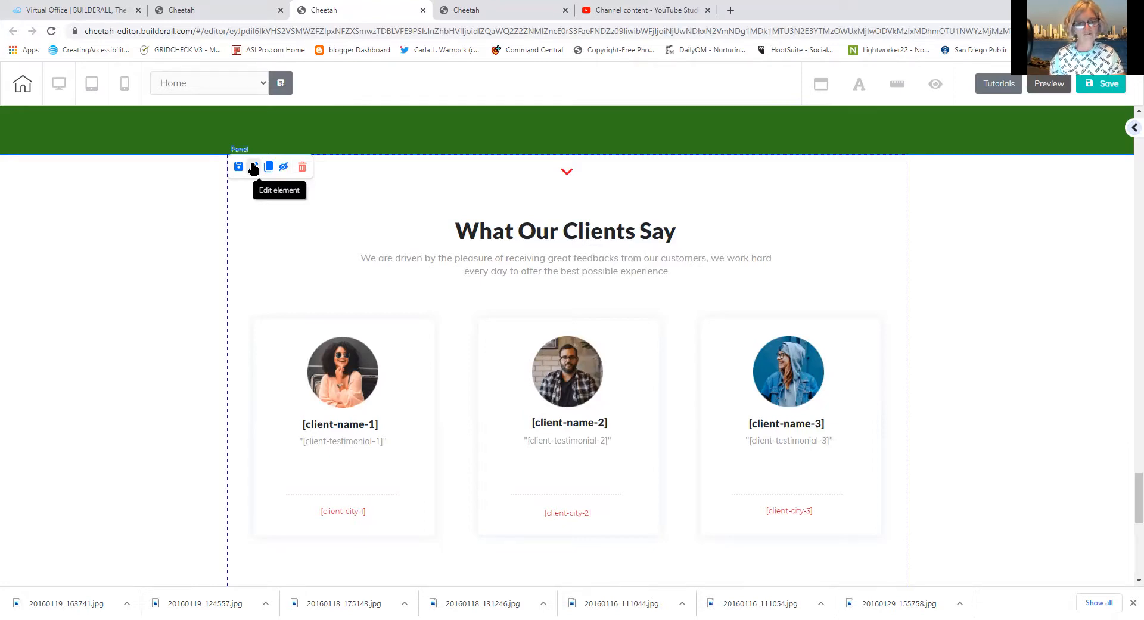
Replace the What Our Clients Say panel's FFFFFF background hex with 307B1B
{"action": "left_click", "coordinate": [253, 169]}
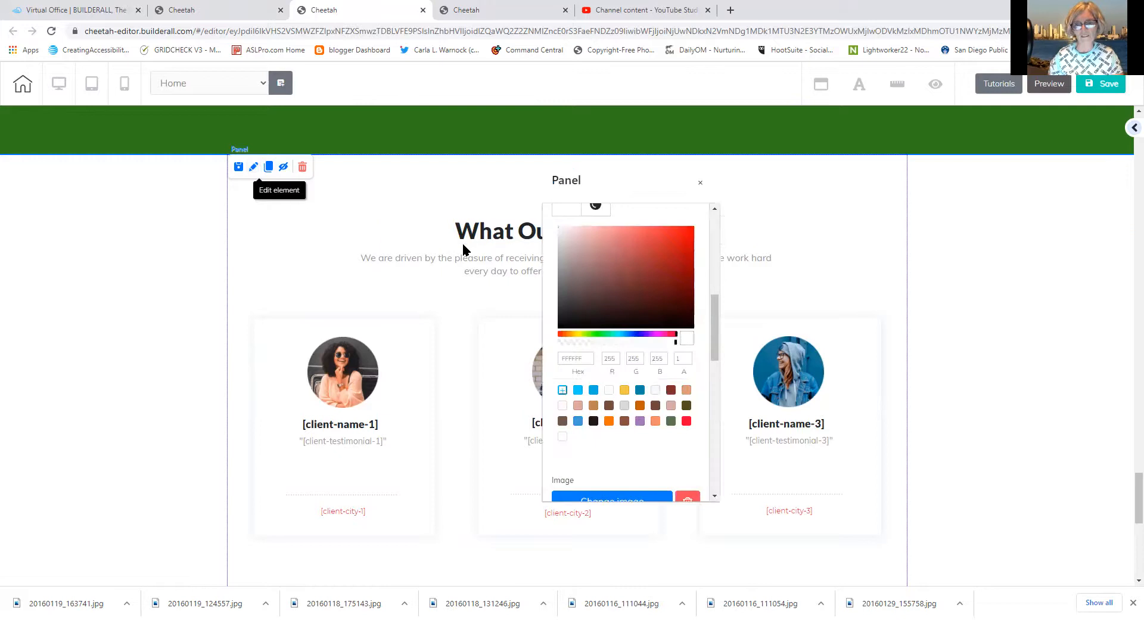
{"action": "left_click", "coordinate": [571, 215]}
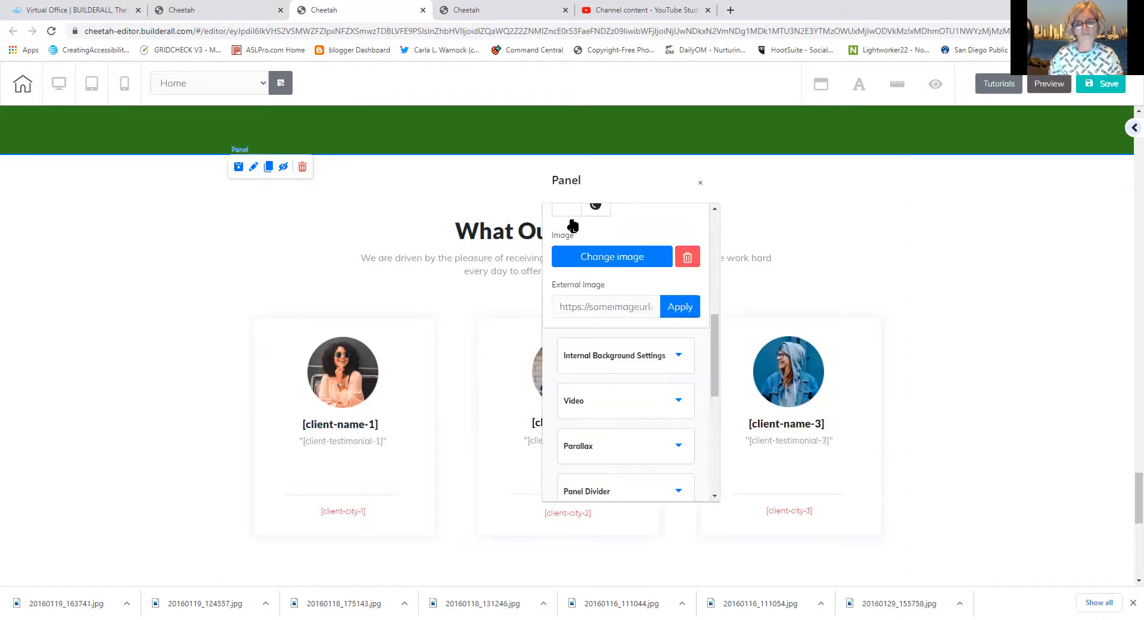
{"action": "left_click", "coordinate": [571, 217]}
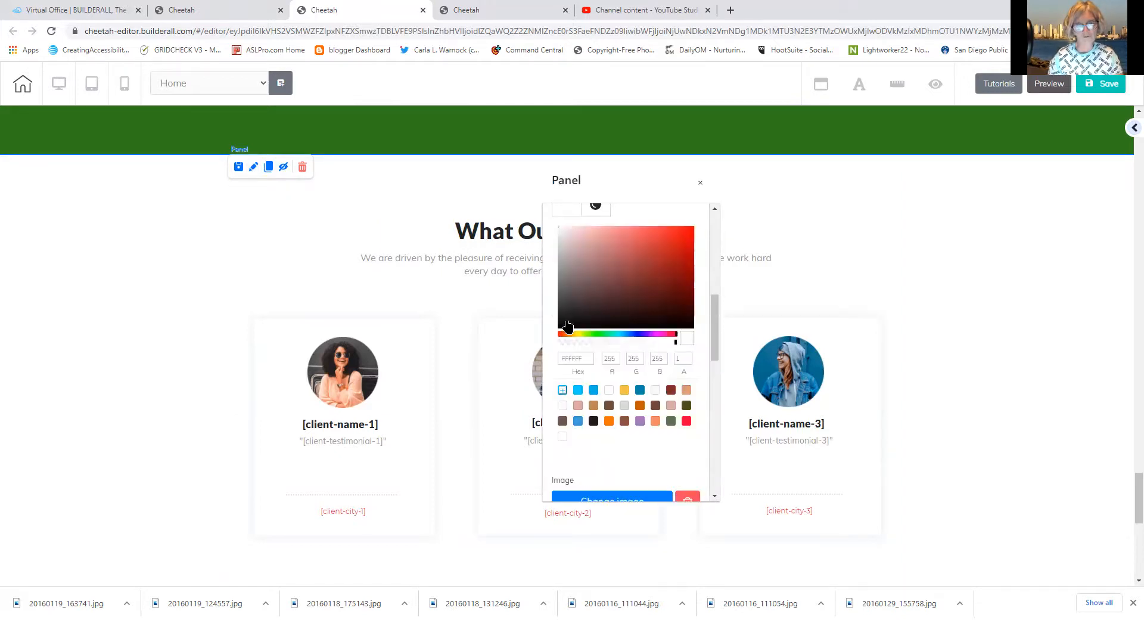
{"action": "left_click_drag", "start_coordinate": [581, 358], "coordinate": [556, 357]}
{"action": "right_click", "coordinate": [567, 362]}
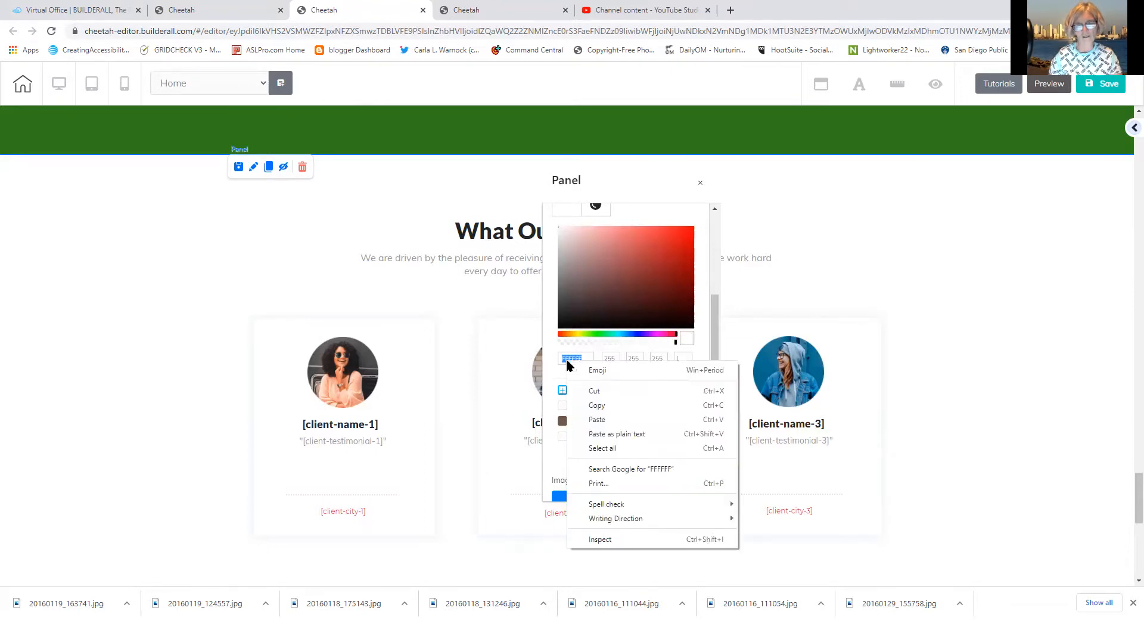
{"action": "left_click", "coordinate": [596, 420]}
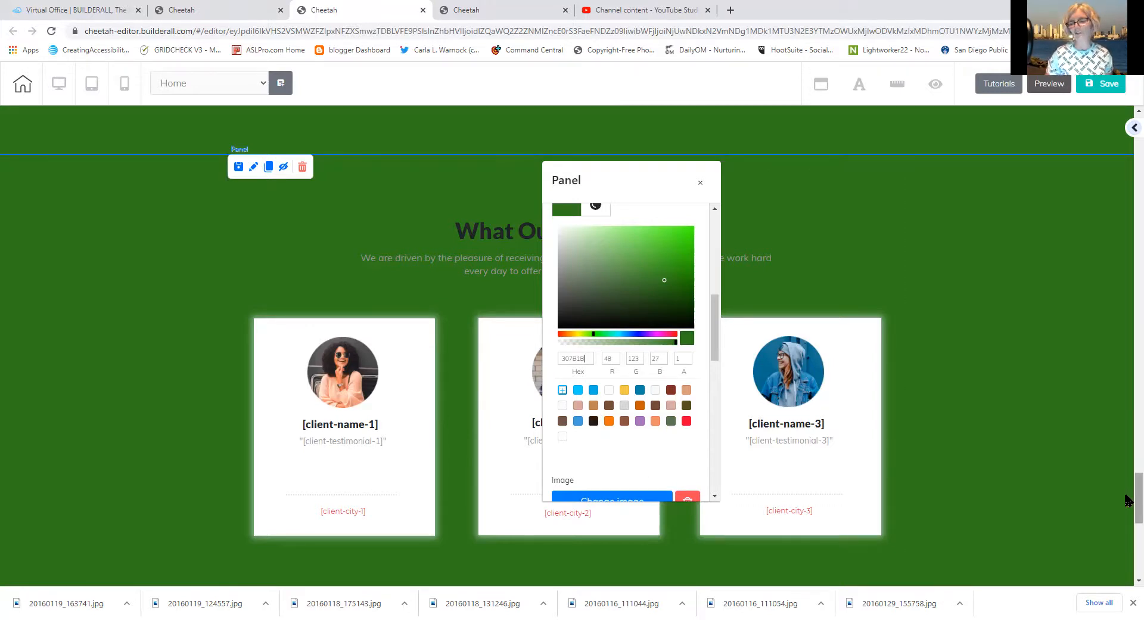
{"action": "left_click_drag", "start_coordinate": [1126, 499], "coordinate": [1126, 549]}
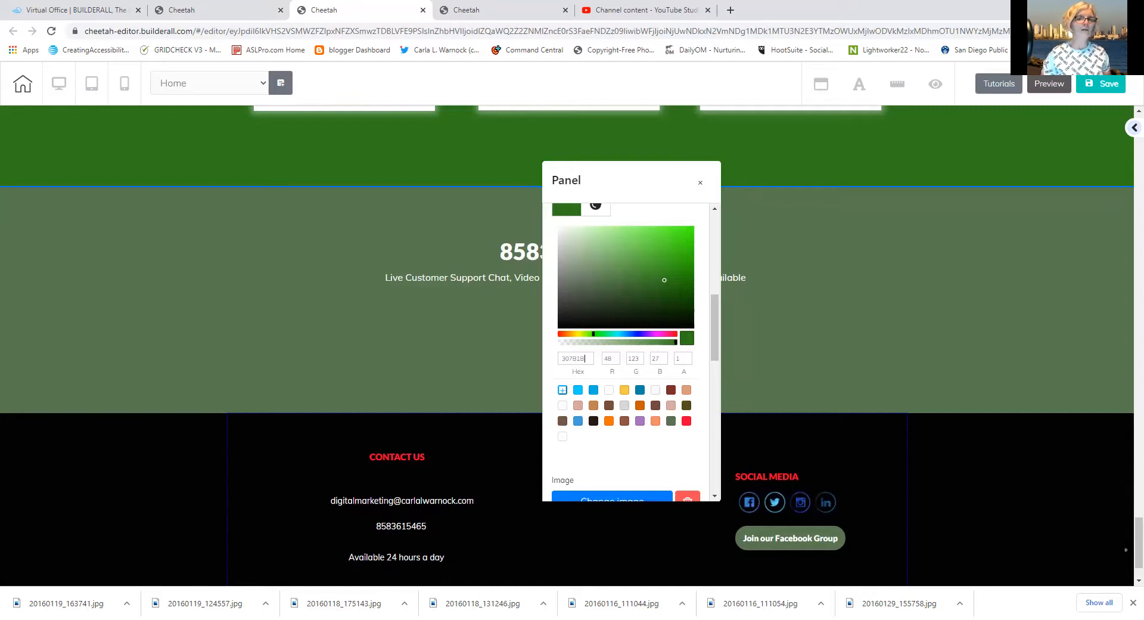
Set the phone-number panel's background colour to dark green hex 307B1B
{"action": "left_click", "coordinate": [398, 360]}
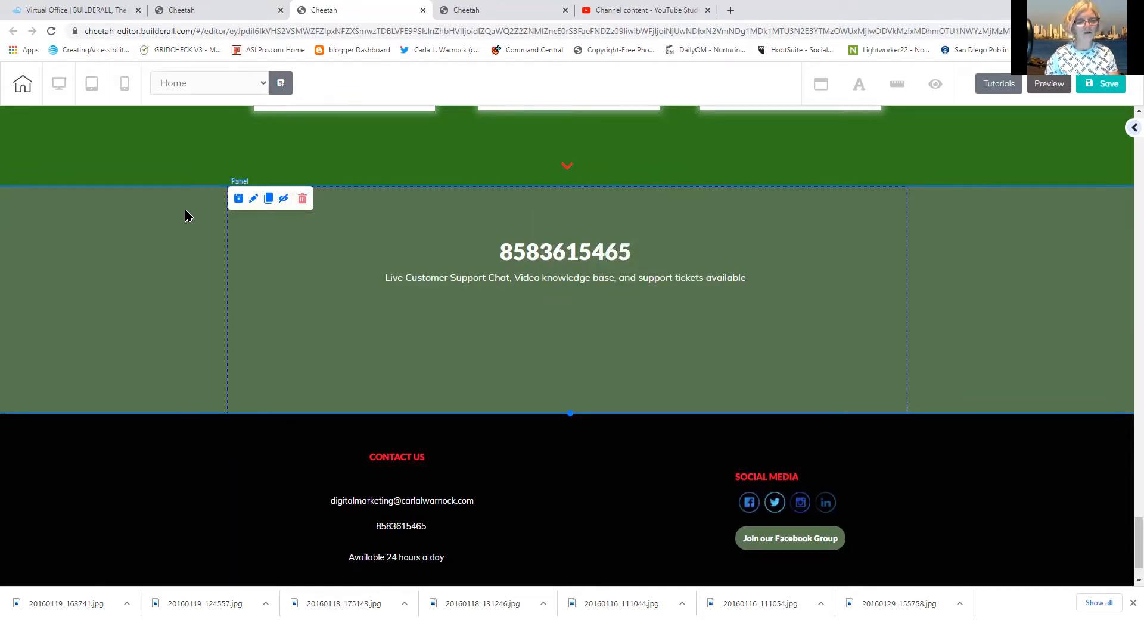
{"action": "double_click", "coordinate": [185, 210]}
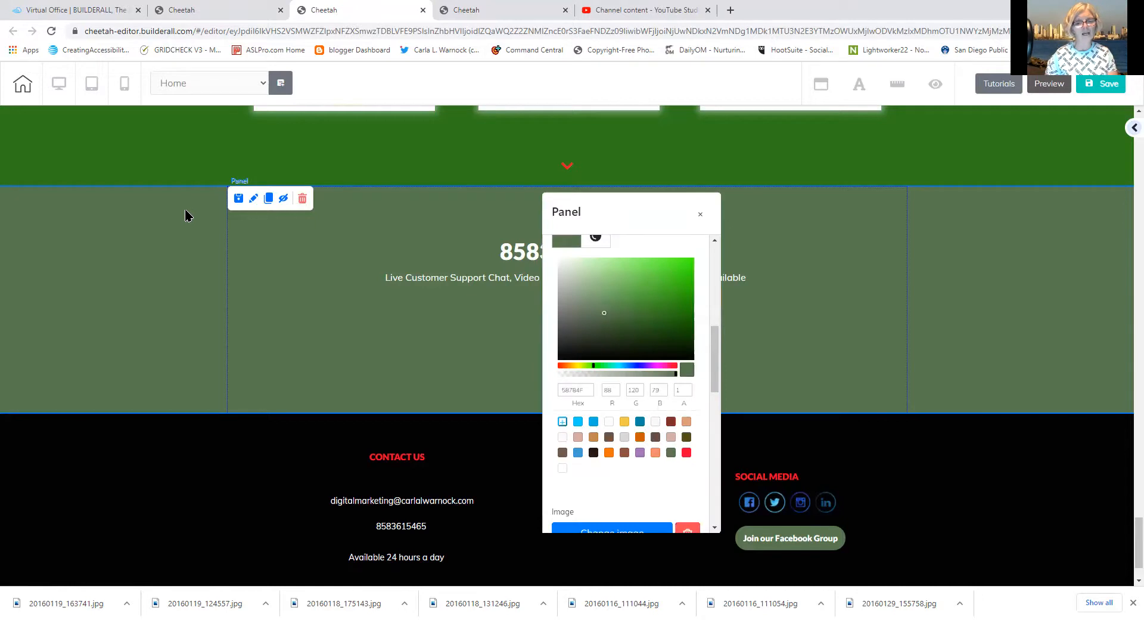
{"action": "left_click", "coordinate": [562, 244]}
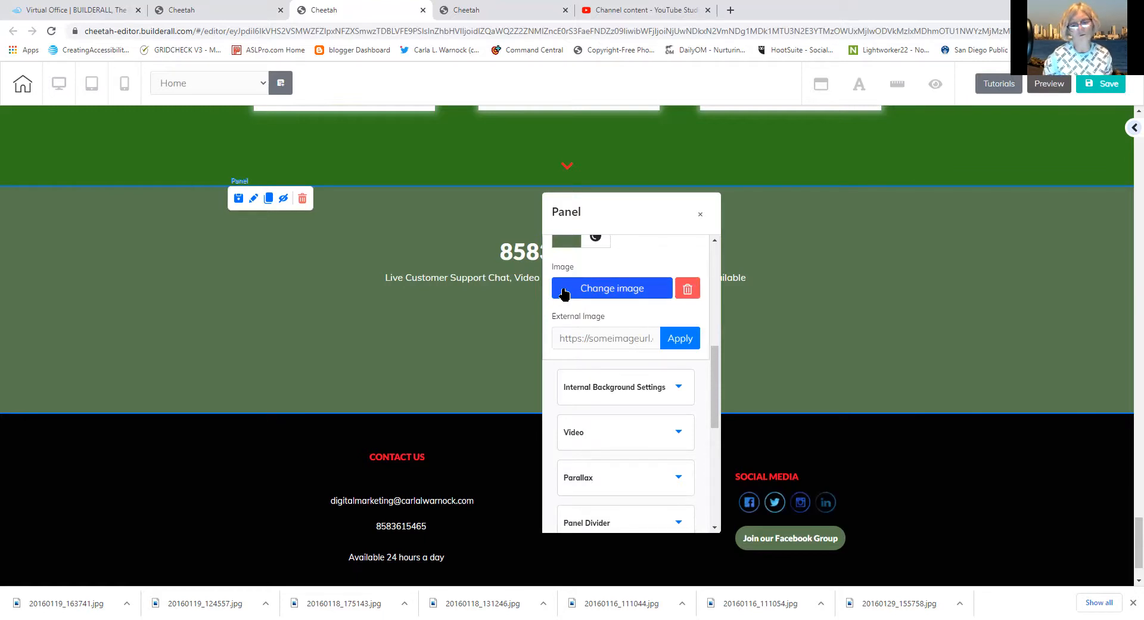
{"action": "left_click", "coordinate": [554, 243]}
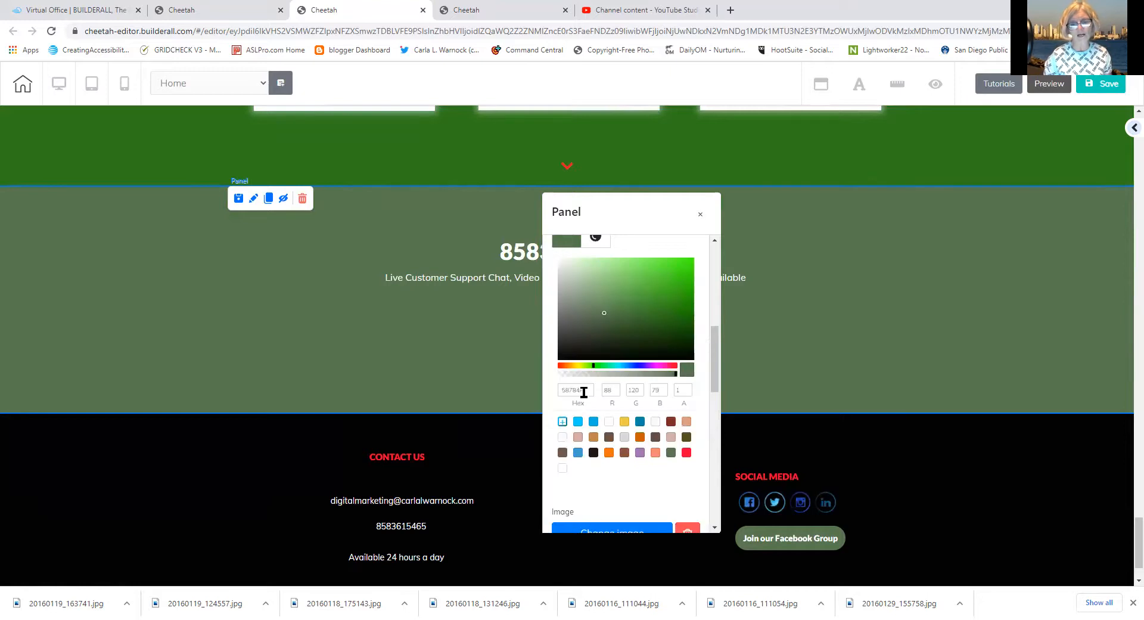
{"action": "left_click_drag", "start_coordinate": [584, 392], "coordinate": [557, 395]}
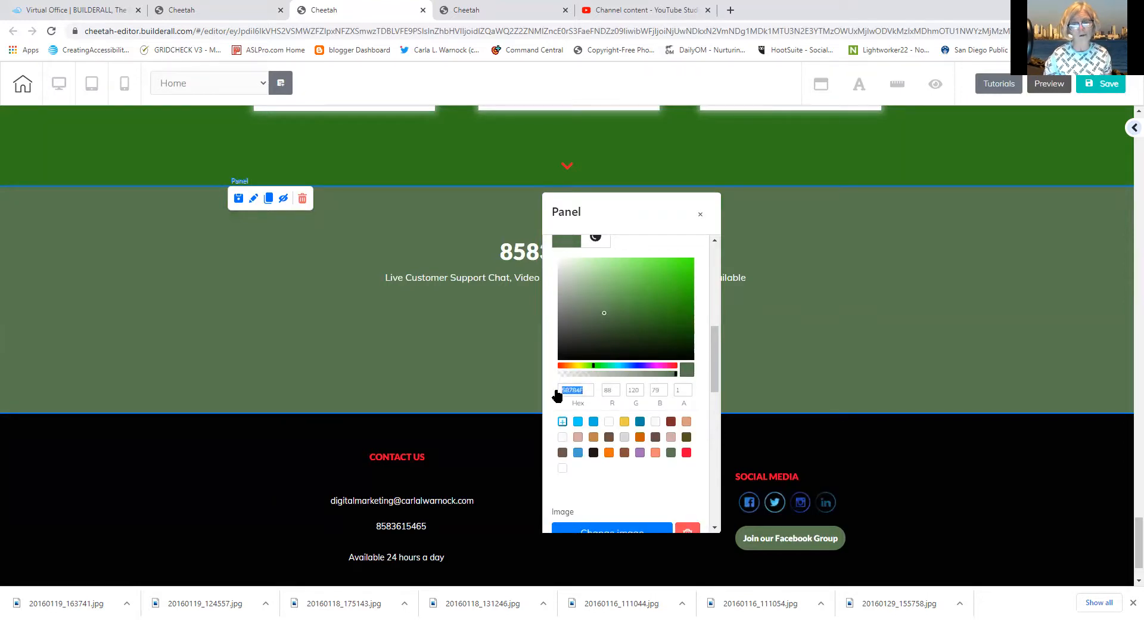
{"action": "right_click", "coordinate": [570, 391]}
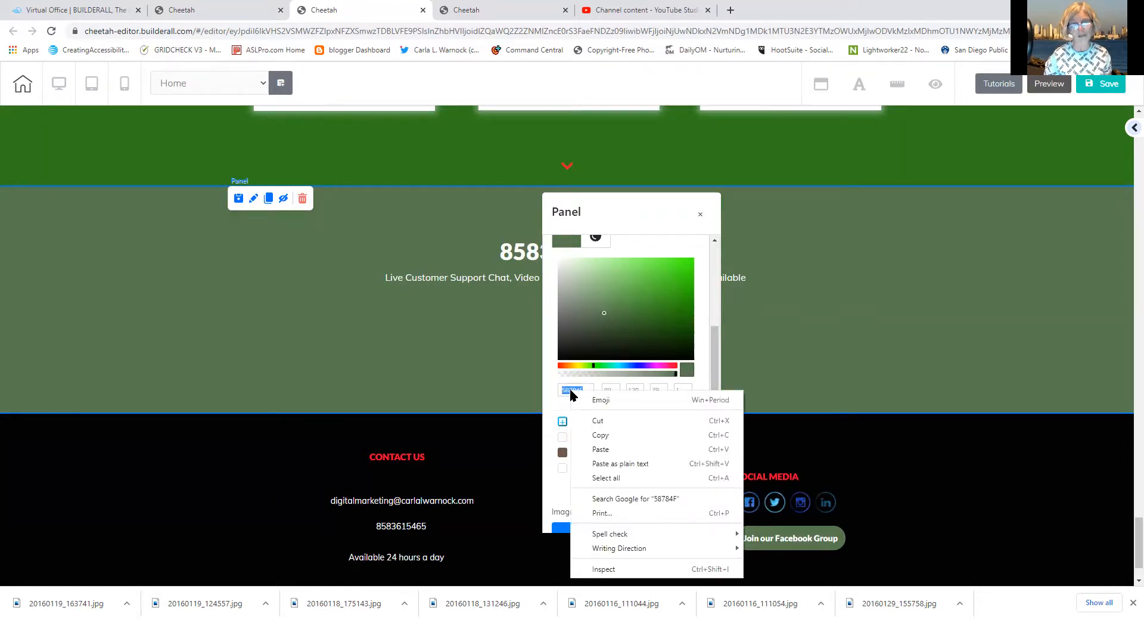
{"action": "left_click", "coordinate": [600, 449]}
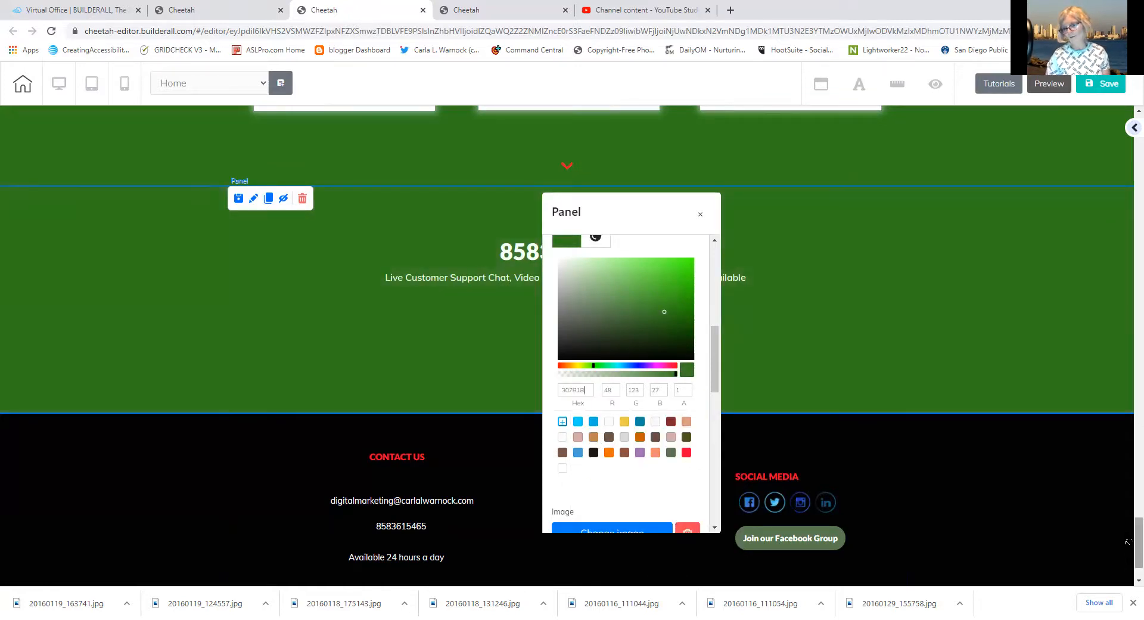
Scroll through the page to check the green panel, then save the site
{"action": "scroll", "coordinate": [1128, 541], "scroll_direction": "down", "scroll_amount": 1}
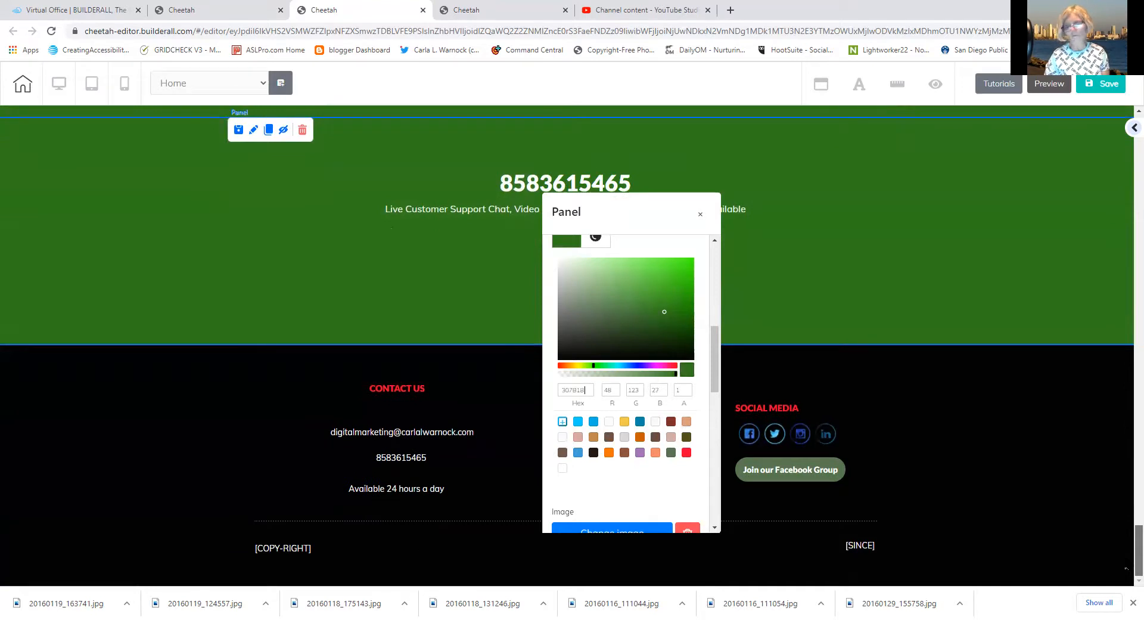
{"action": "scroll", "coordinate": [1120, 536], "scroll_direction": "up", "scroll_amount": 3}
{"action": "scroll", "coordinate": [1117, 524], "scroll_direction": "down", "scroll_amount": 3}
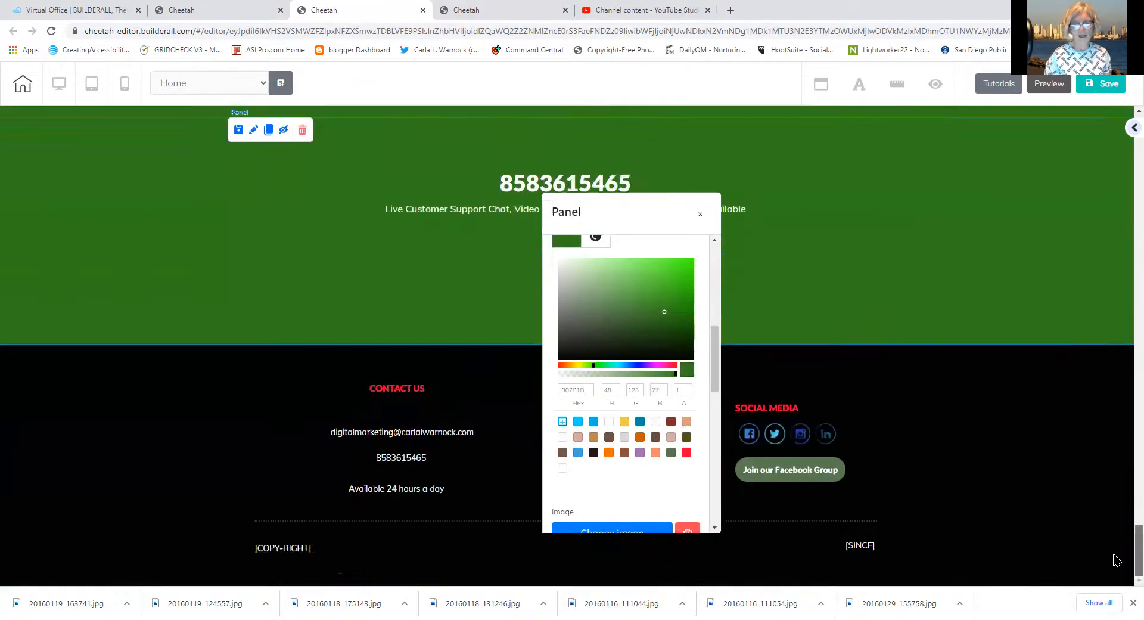
{"action": "scroll", "coordinate": [1108, 482], "scroll_direction": "up", "scroll_amount": 4}
{"action": "scroll", "coordinate": [1107, 482], "scroll_direction": "down", "scroll_amount": 5}
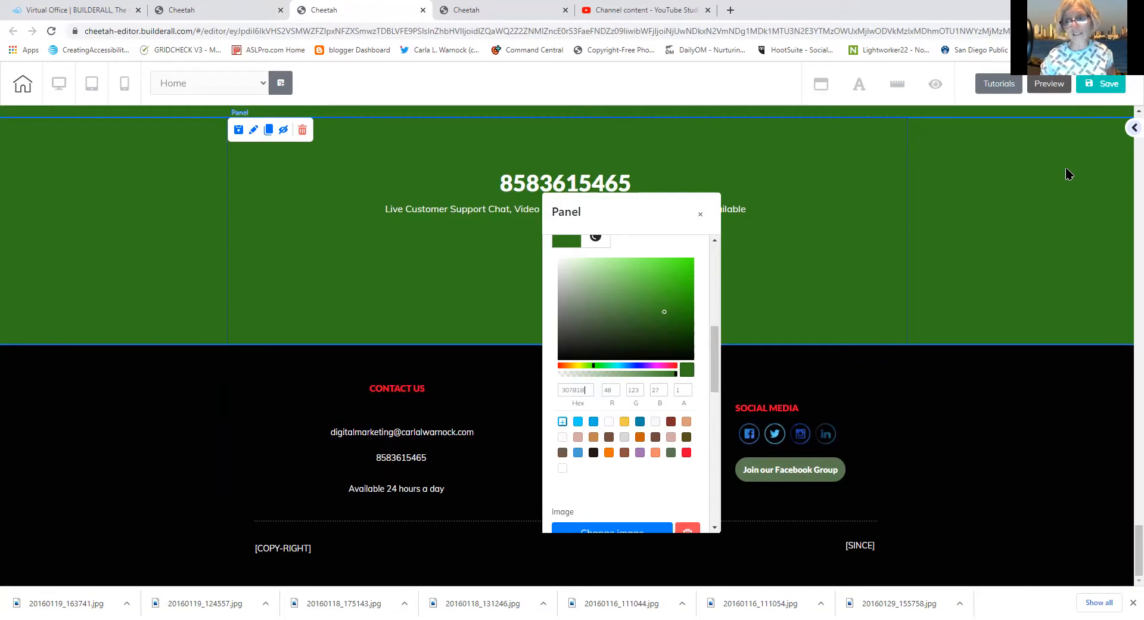
{"action": "left_click", "coordinate": [1098, 86]}
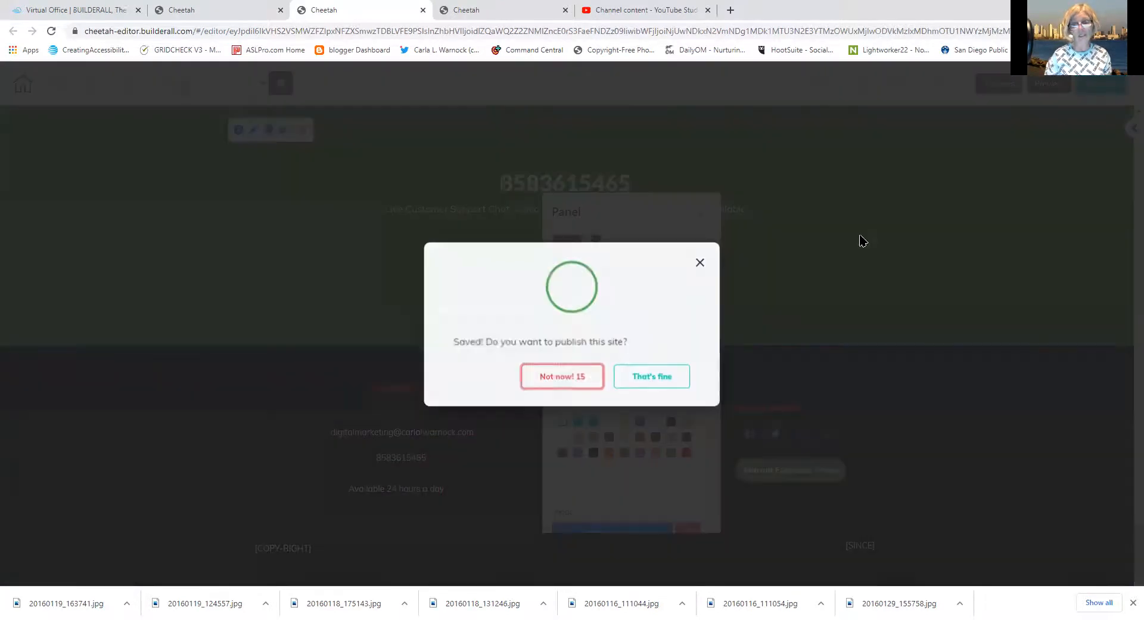
Publish the saved site, dismiss the completion message, and close the Panel colour settings
{"action": "left_click", "coordinate": [651, 379]}
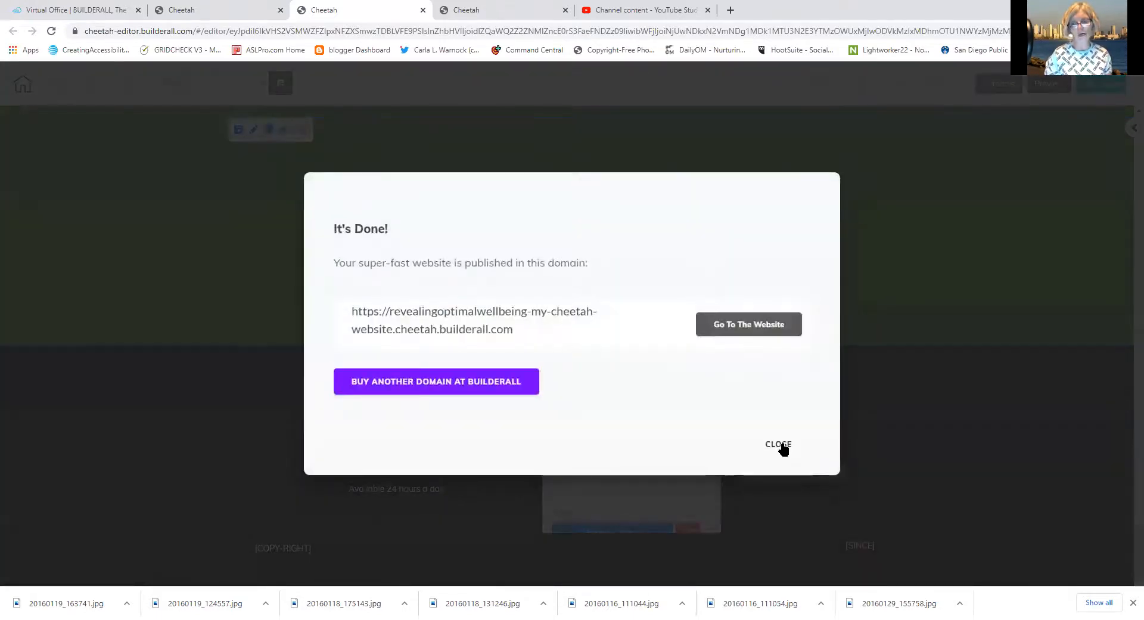
{"action": "left_click", "coordinate": [780, 445]}
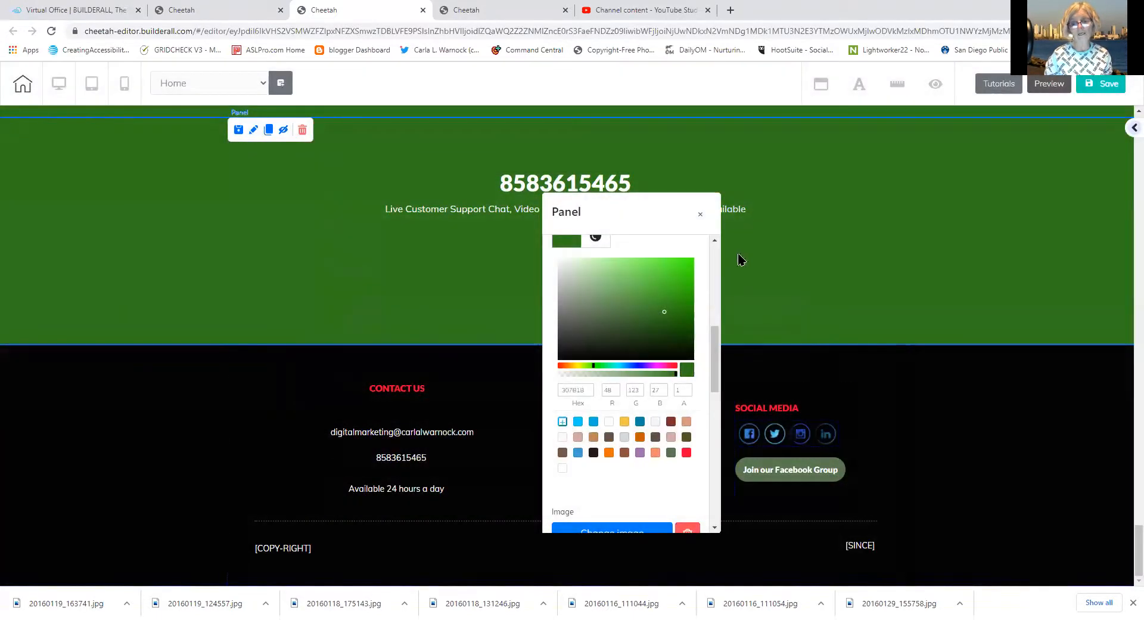
{"action": "left_click", "coordinate": [1063, 225]}
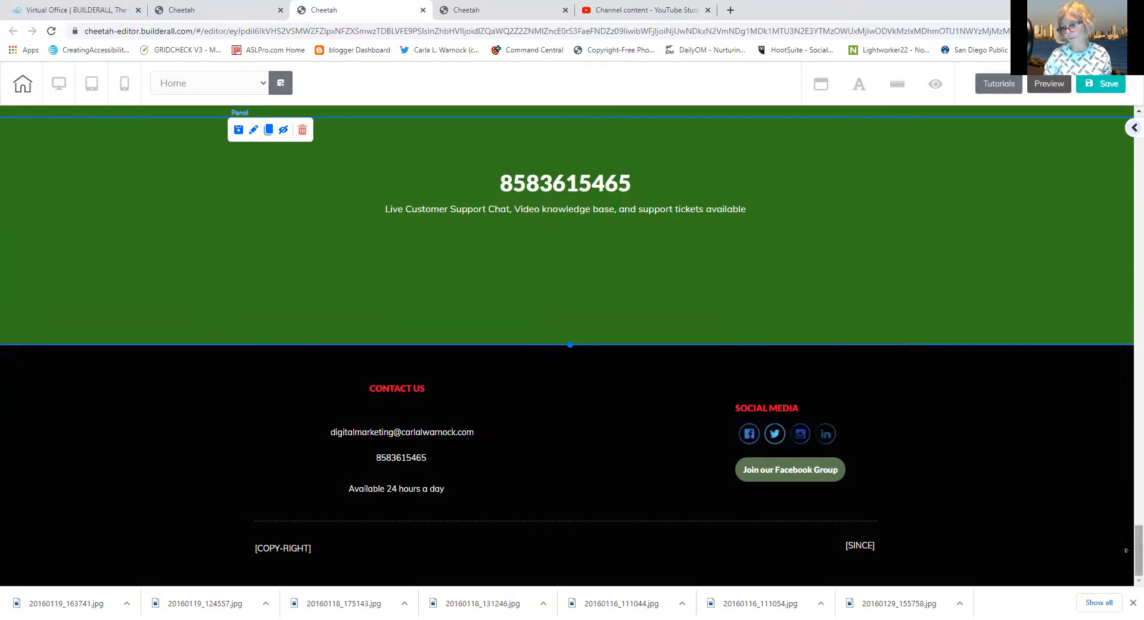
{"action": "left_click_drag", "start_coordinate": [1138, 543], "coordinate": [1129, 104]}
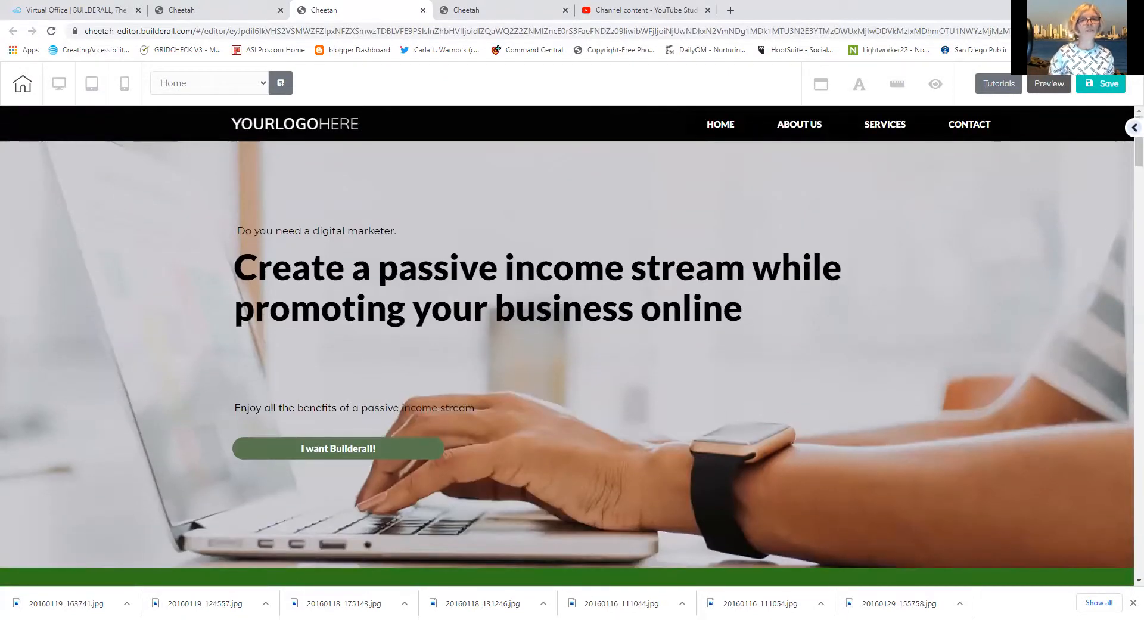
Scroll down to the green services section and select its panel and first service box
{"action": "left_click", "coordinate": [414, 130]}
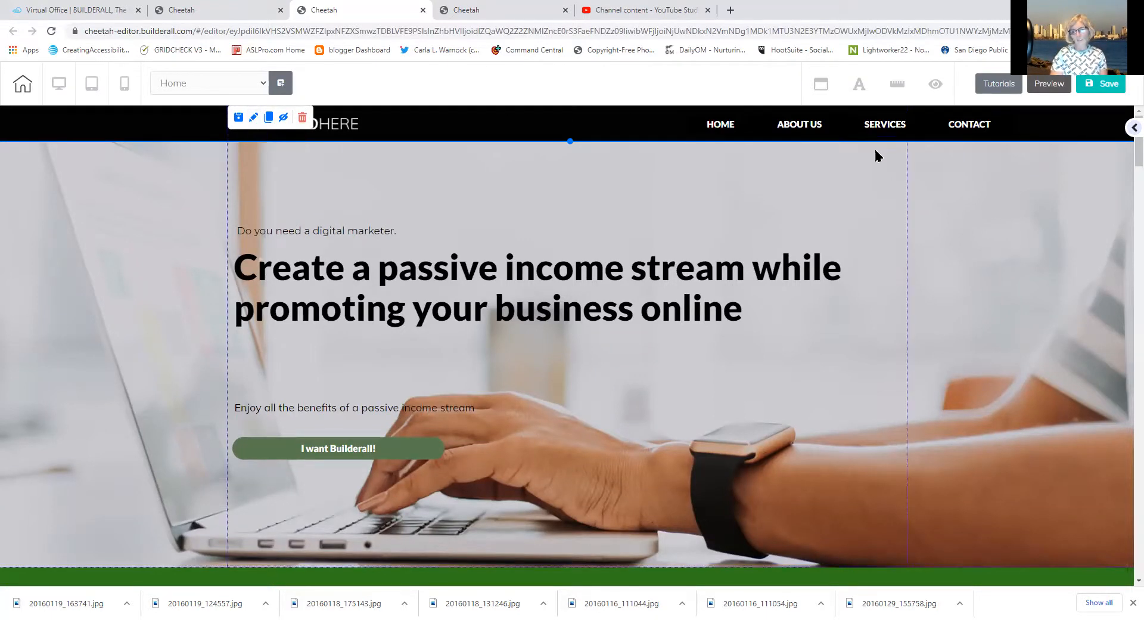
{"action": "left_click_drag", "start_coordinate": [1137, 160], "coordinate": [1066, 423]}
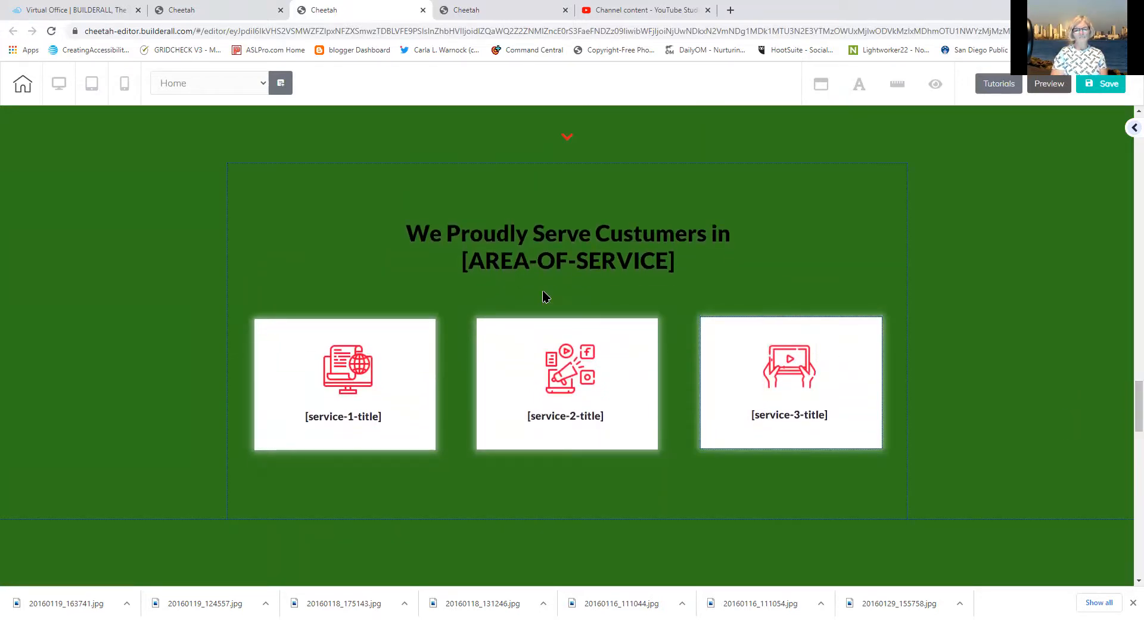
{"action": "left_click", "coordinate": [466, 276]}
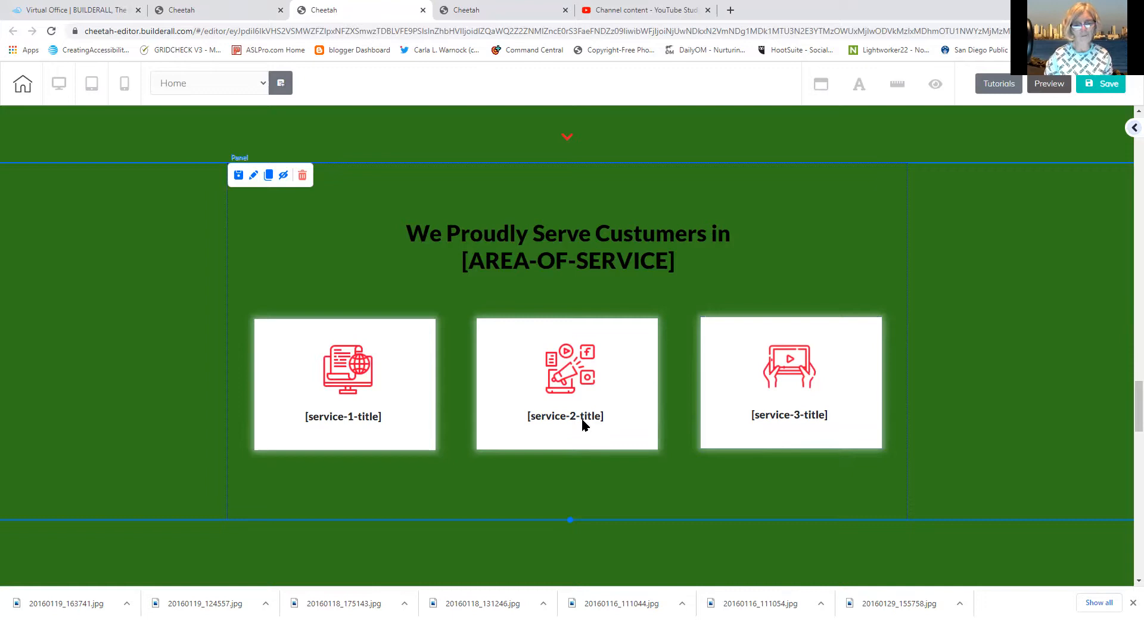
{"action": "left_click", "coordinate": [400, 383]}
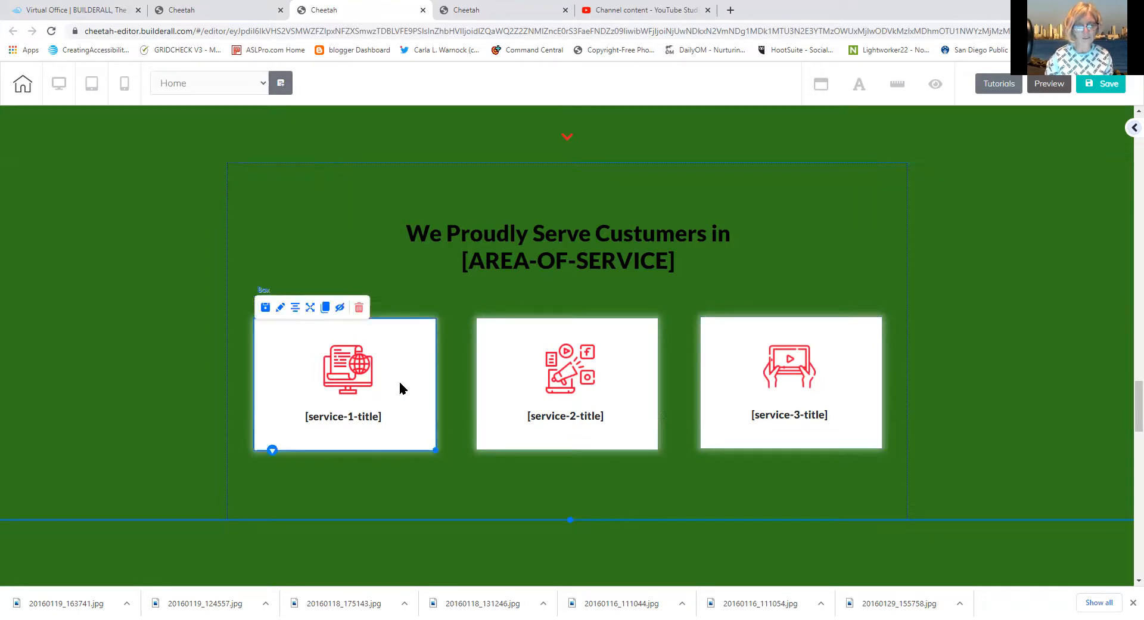
Open the first service box's Background Settings and choose to change its image
{"action": "left_click", "coordinate": [278, 307]}
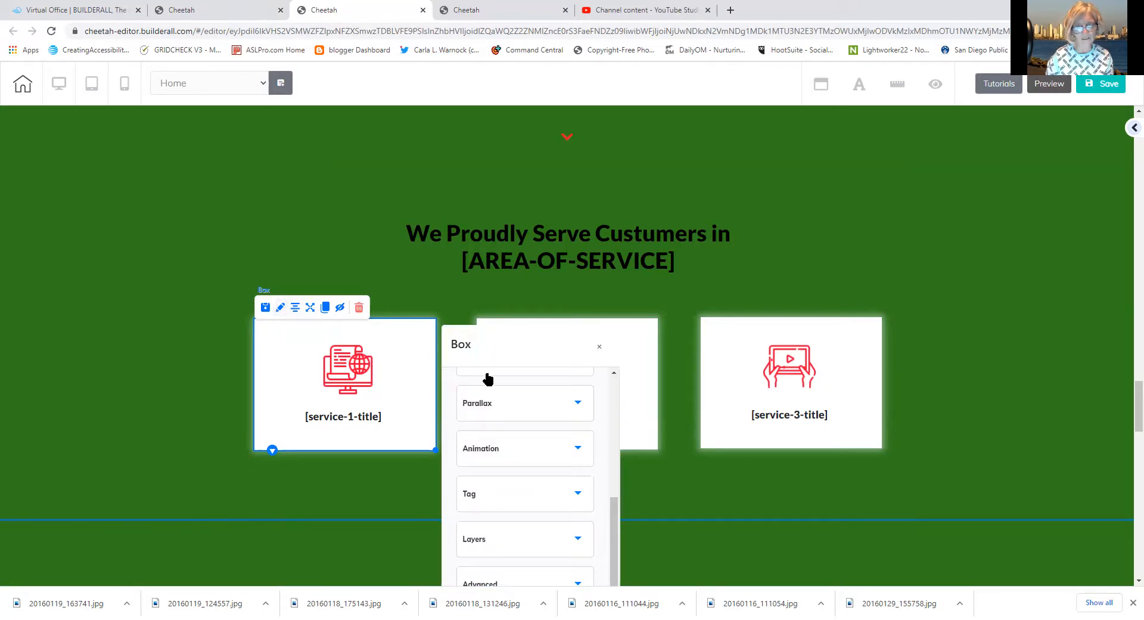
{"action": "left_click_drag", "start_coordinate": [611, 510], "coordinate": [580, 409]}
{"action": "left_click", "coordinate": [519, 428]}
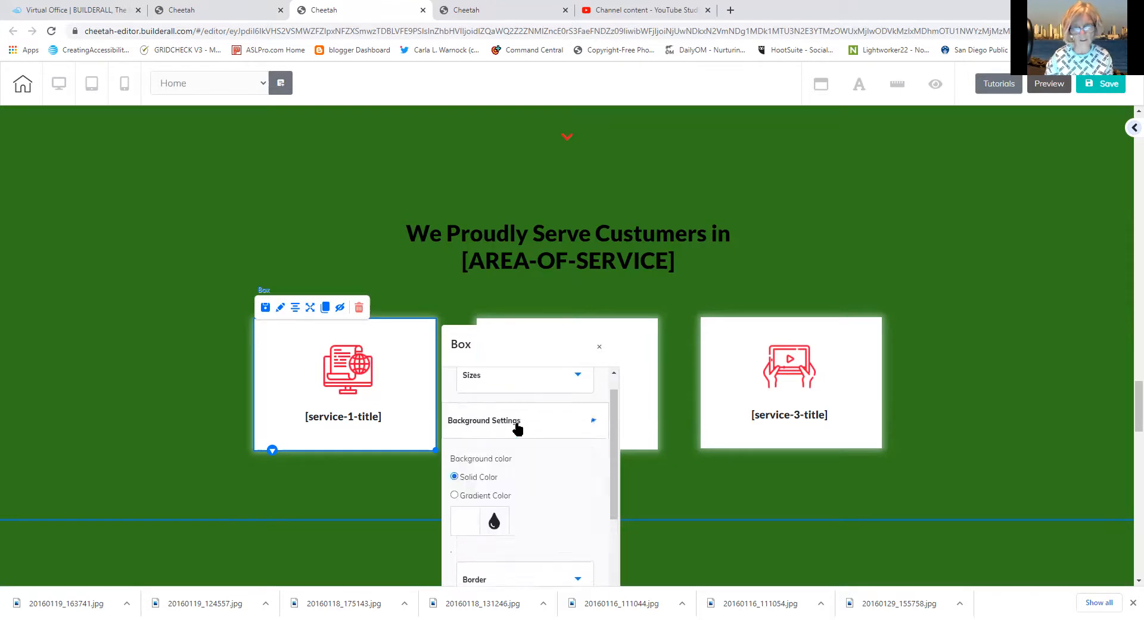
{"action": "left_click", "coordinate": [510, 575]}
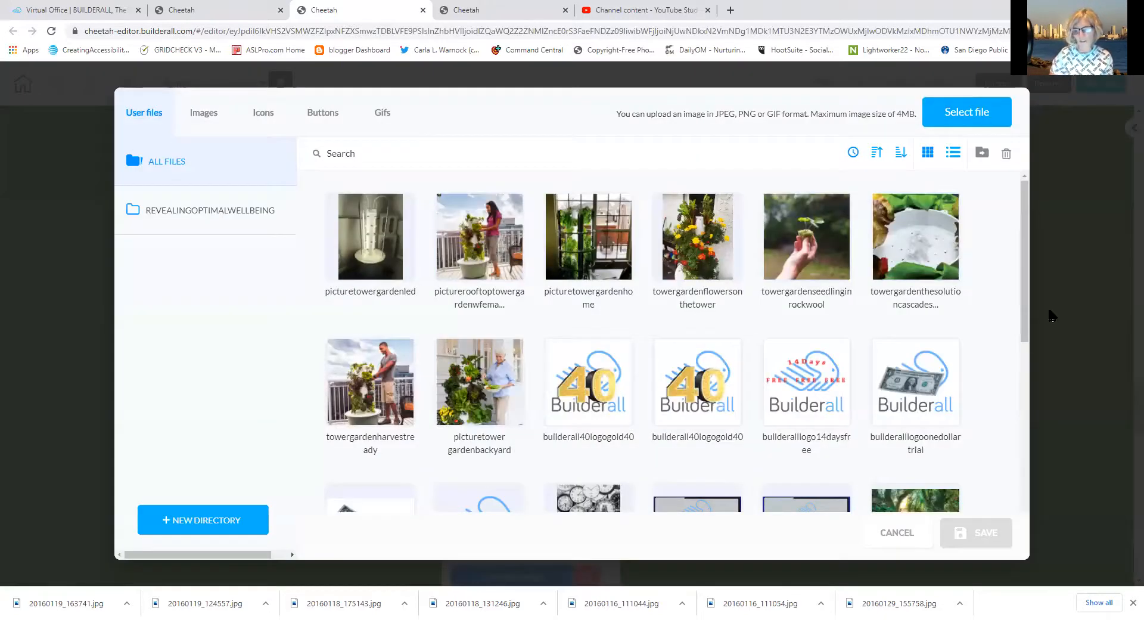
Apply the mystorewellshowresistancebelt photo as the first box's background and pull its title below
{"action": "scroll", "coordinate": [1029, 317], "scroll_direction": "down", "scroll_amount": 7}
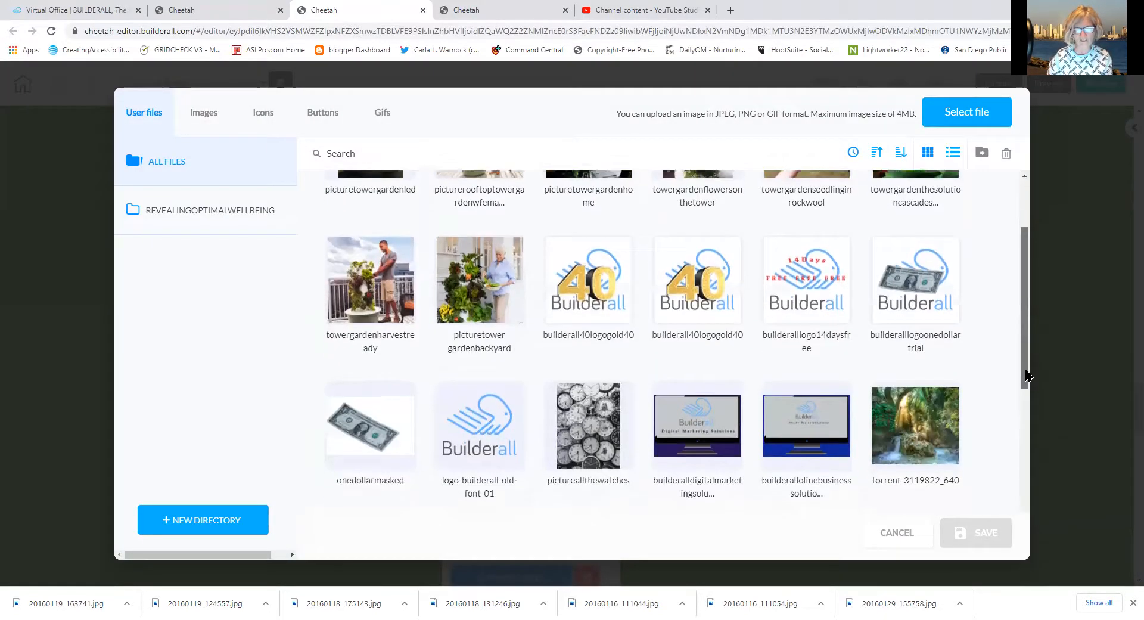
{"action": "scroll", "coordinate": [1013, 513], "scroll_direction": "down", "scroll_amount": 3}
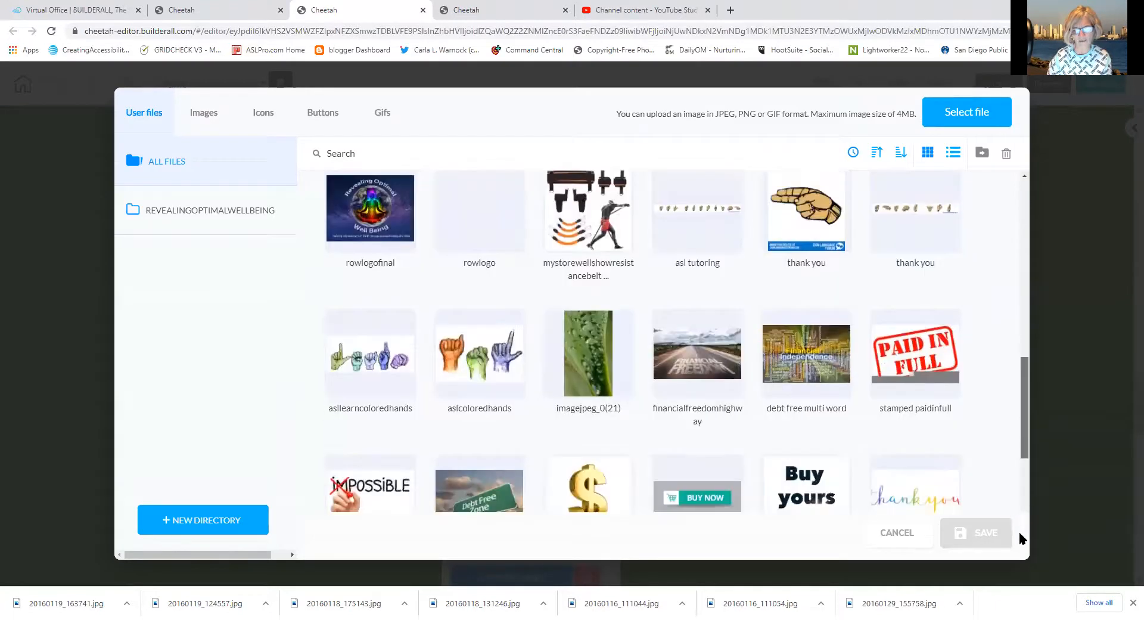
{"action": "scroll", "coordinate": [1013, 517], "scroll_direction": "up", "scroll_amount": 1}
{"action": "mouse_move", "coordinate": [595, 265]}
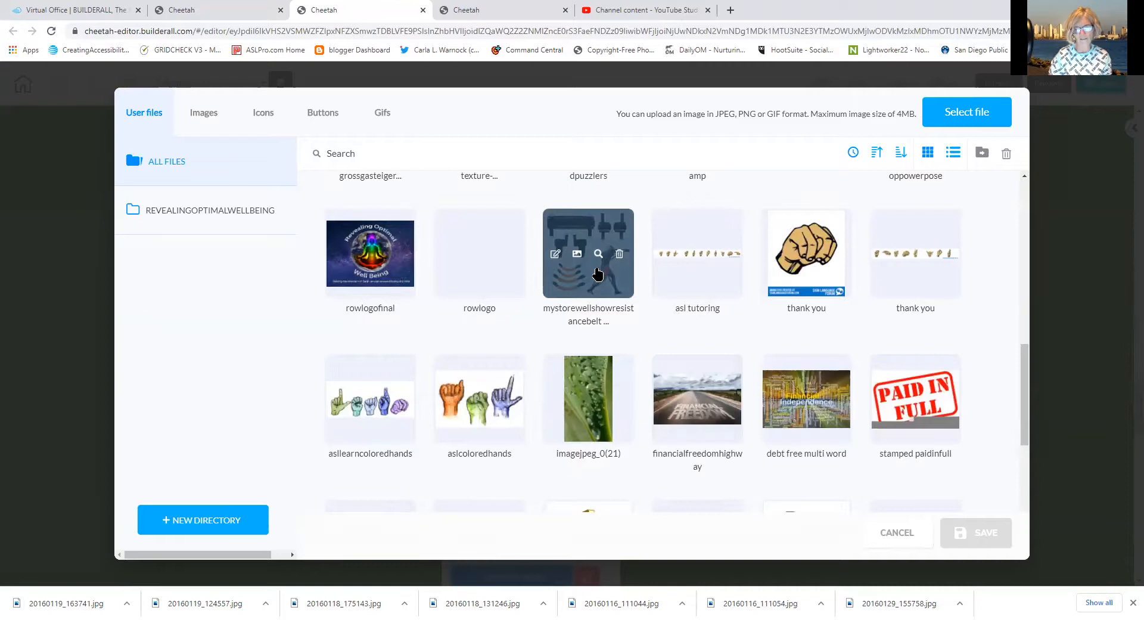
{"action": "left_click", "coordinate": [598, 280]}
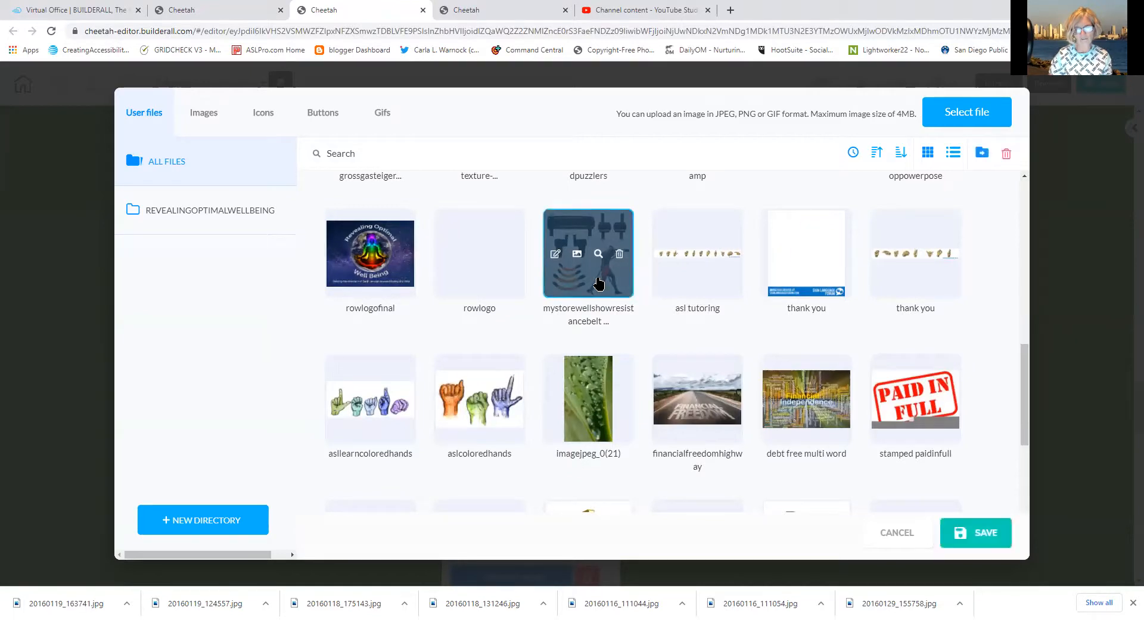
{"action": "left_click", "coordinate": [972, 533]}
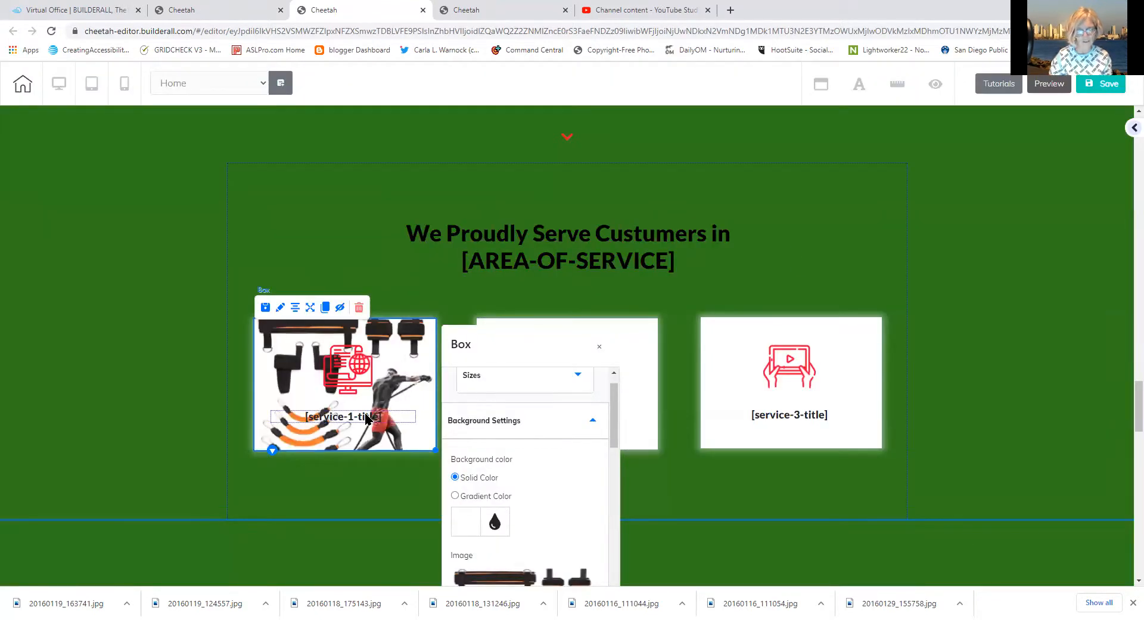
{"action": "left_click_drag", "start_coordinate": [367, 418], "coordinate": [364, 470]}
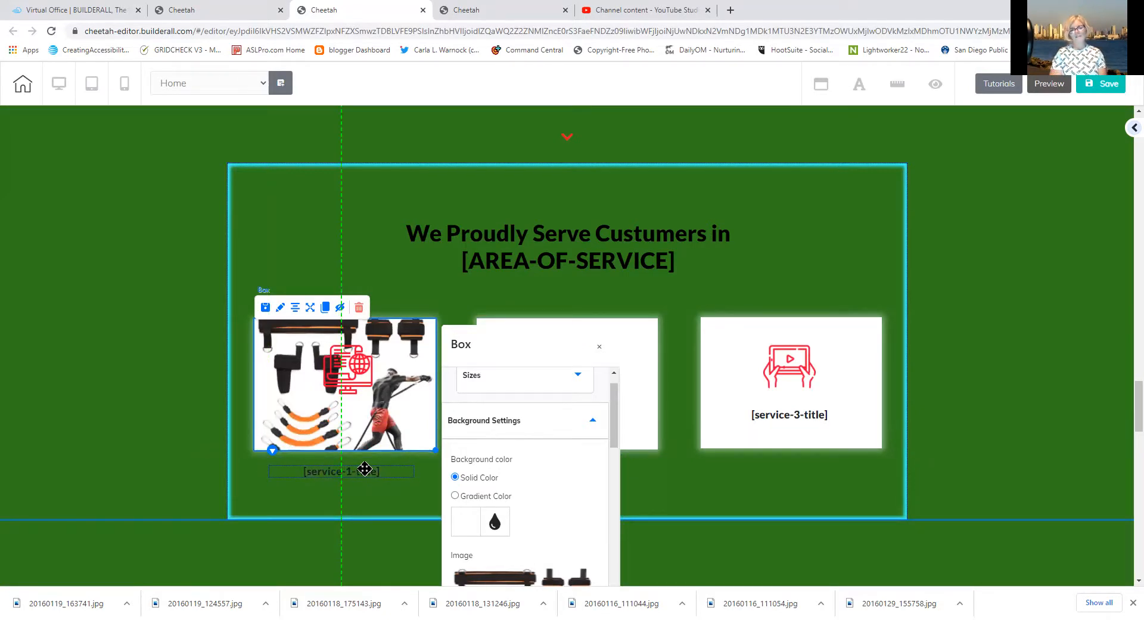
Drop the [service-1-title] caption under the image and replace its text with 'Fitness Experts'
{"action": "left_click_drag", "start_coordinate": [365, 469], "coordinate": [364, 470]}
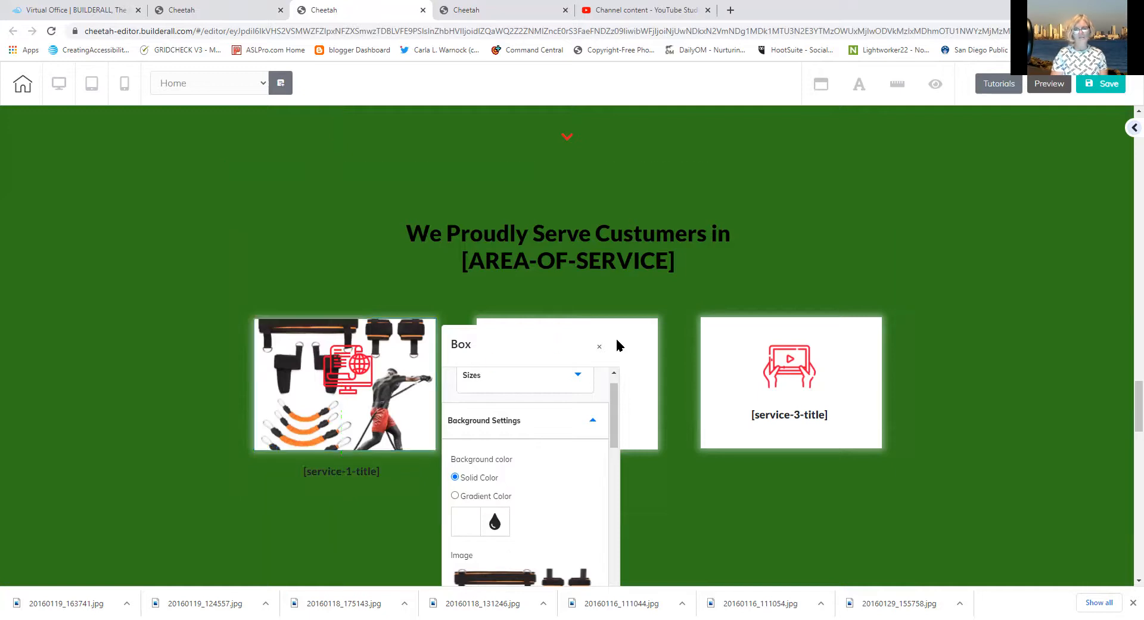
{"action": "left_click", "coordinate": [391, 472]}
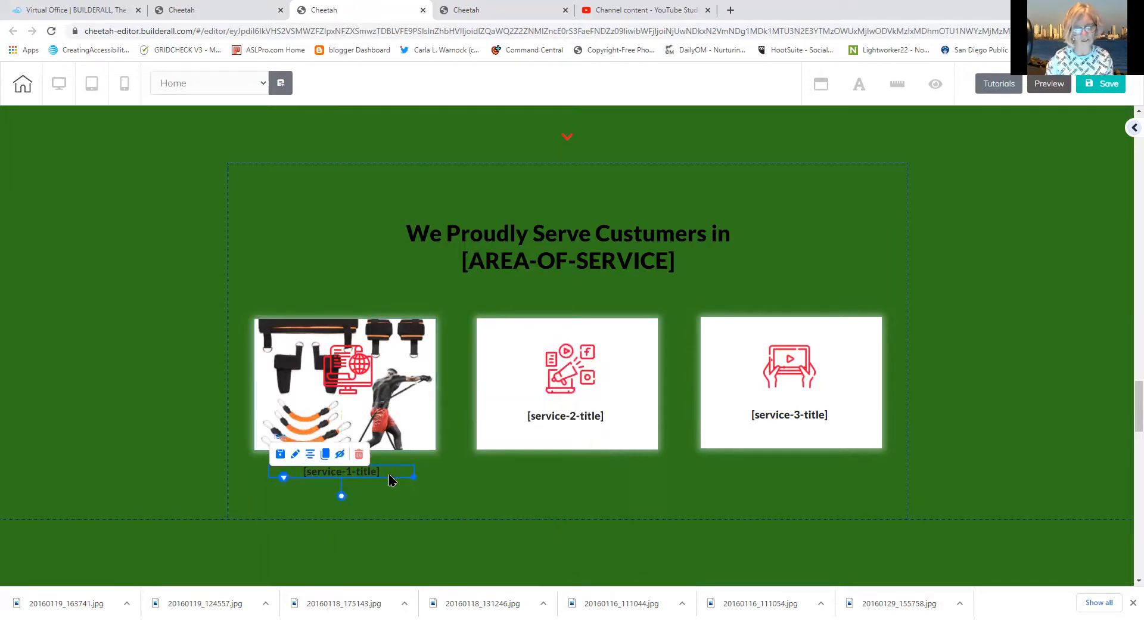
{"action": "double_click", "coordinate": [393, 471]}
{"action": "left_click_drag", "start_coordinate": [392, 471], "coordinate": [299, 469]}
{"action": "type", "text": "Futeb"}
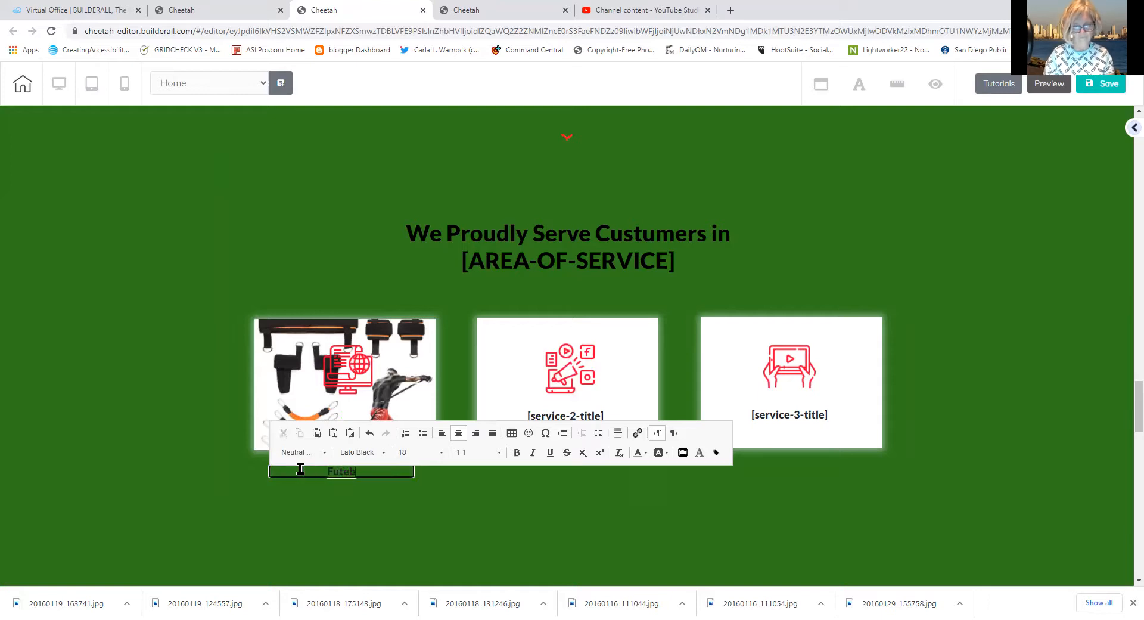
{"action": "key", "text": "BackSpace"}
{"action": "key", "text": "BackSpace"}
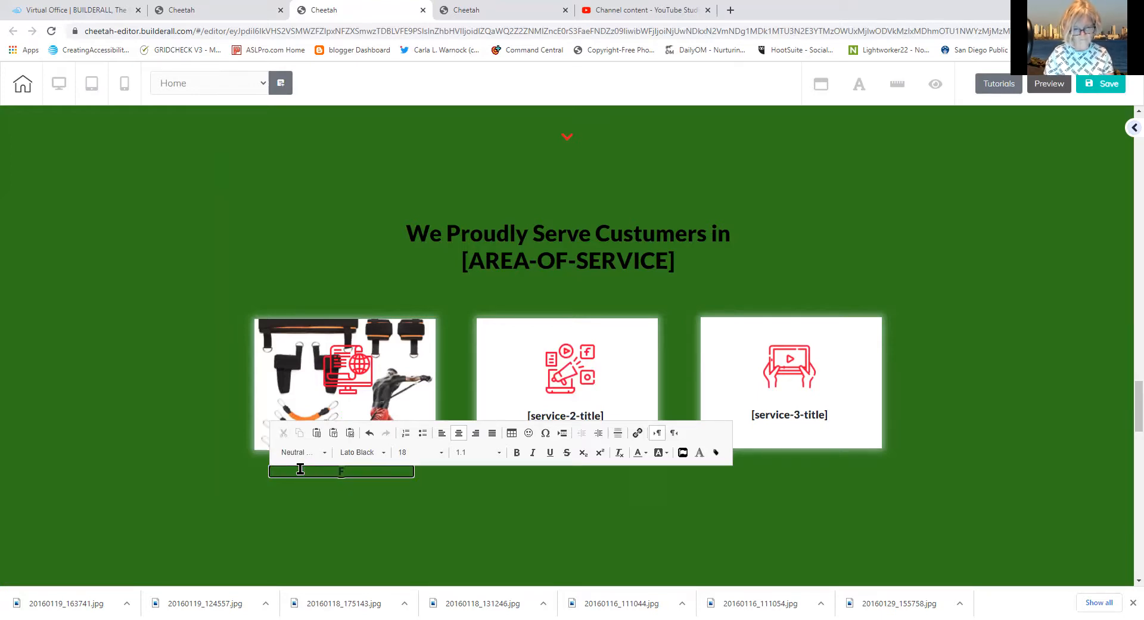
{"action": "type", "text": "itness E"}
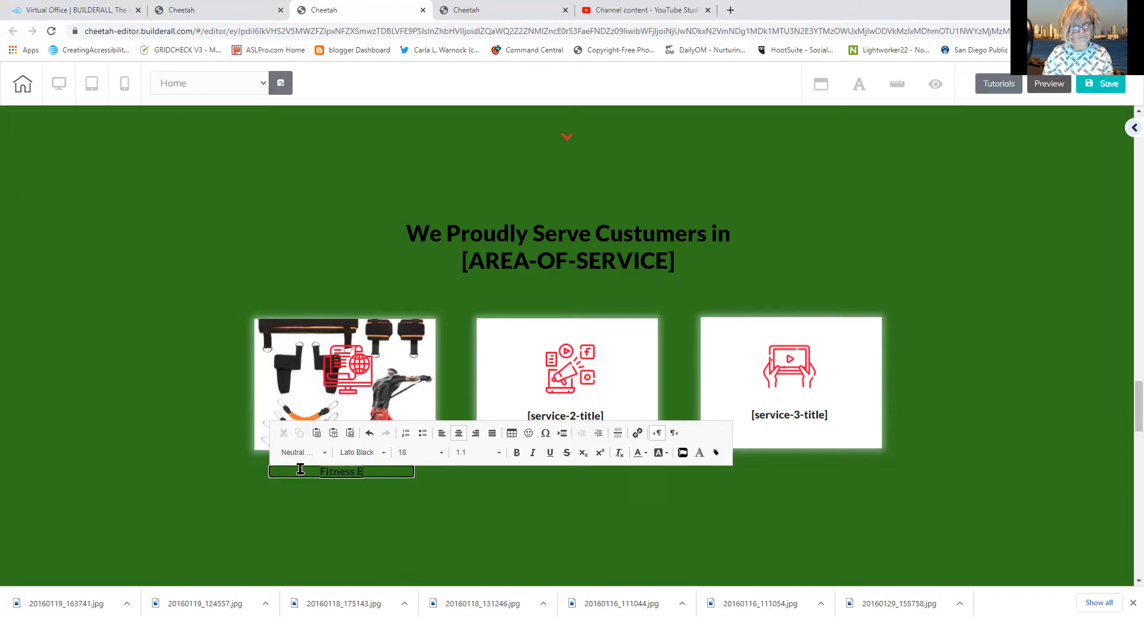
{"action": "type", "text": "xperts"}
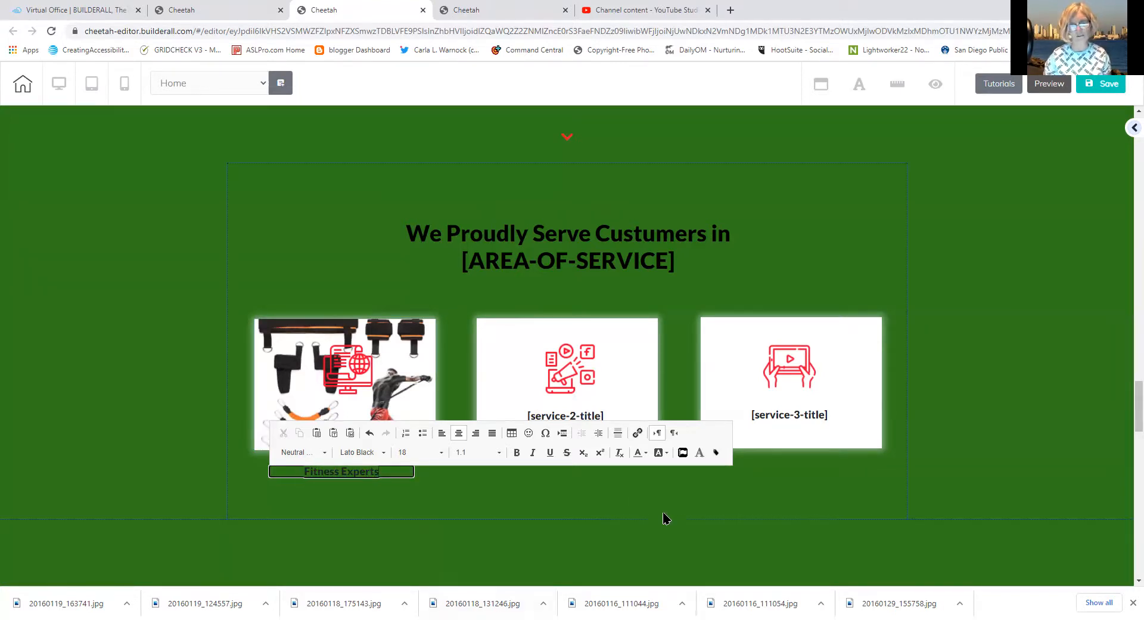
{"action": "left_click", "coordinate": [589, 491]}
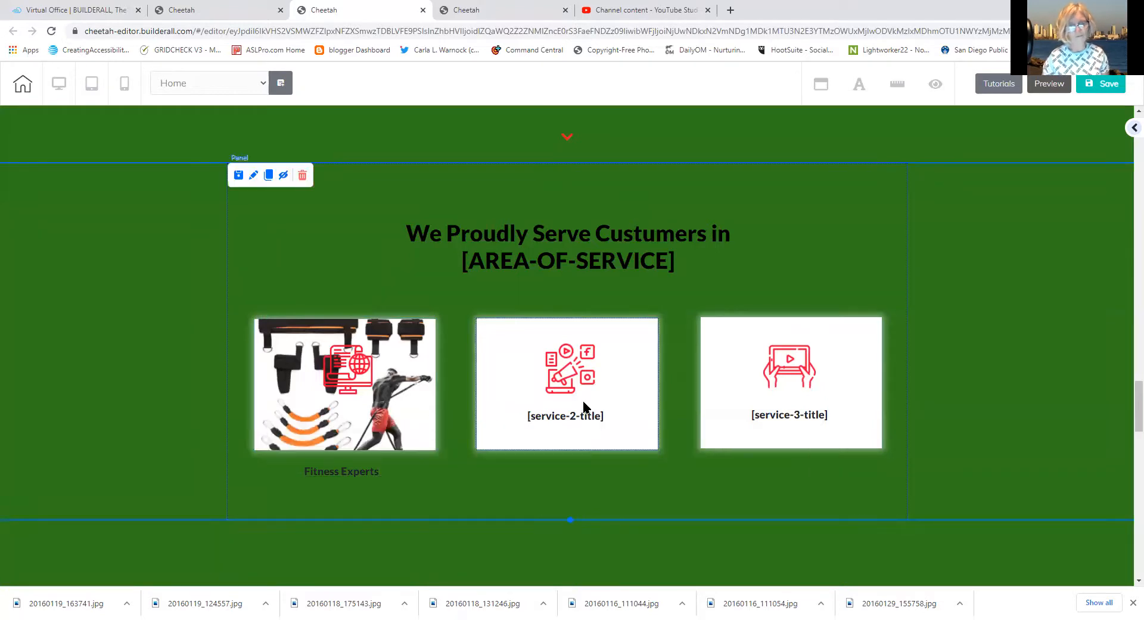
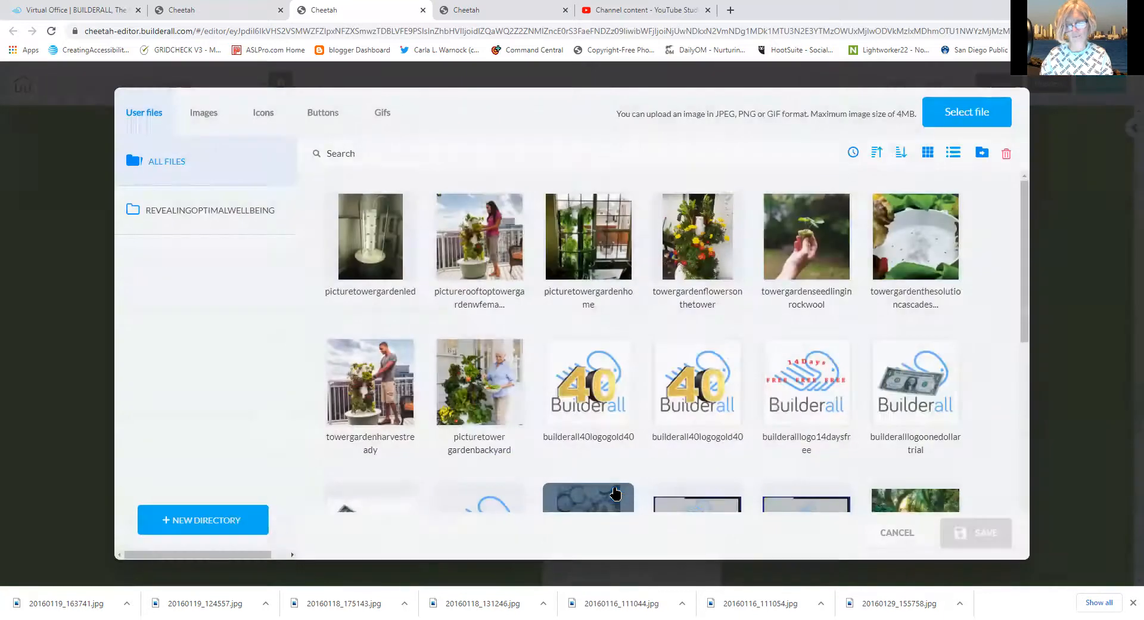
Apply the sdwcatgala choir photo as the middle service box's image
{"action": "left_click_drag", "start_coordinate": [1025, 325], "coordinate": [1019, 365]}
{"action": "scroll", "coordinate": [1013, 393], "scroll_direction": "down", "scroll_amount": 7}
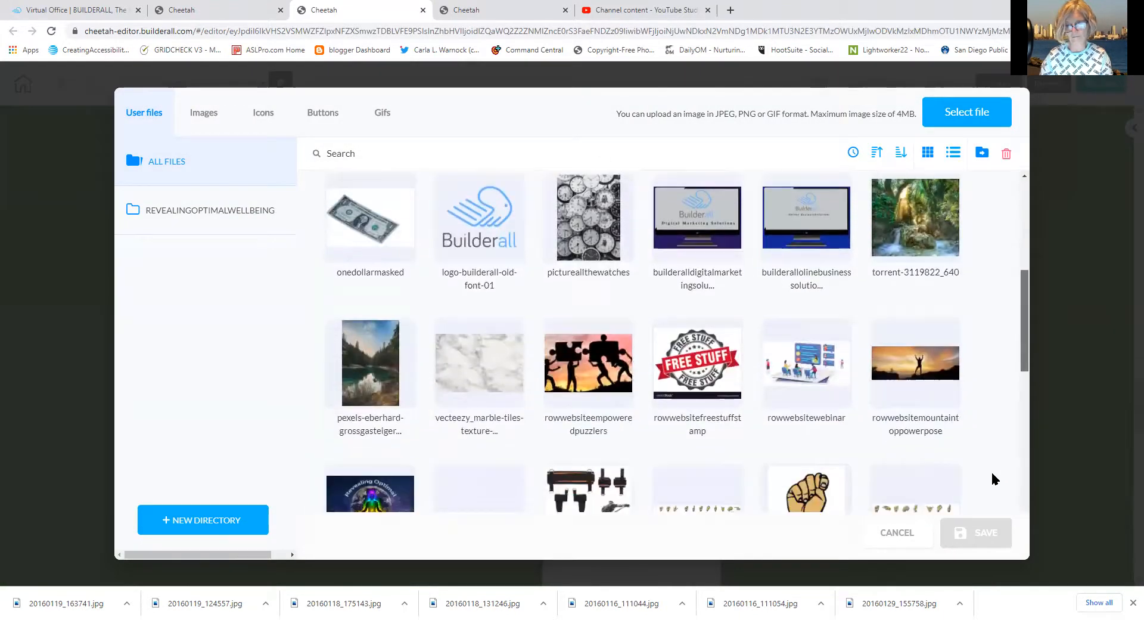
{"action": "scroll", "coordinate": [980, 530], "scroll_direction": "down", "scroll_amount": 4}
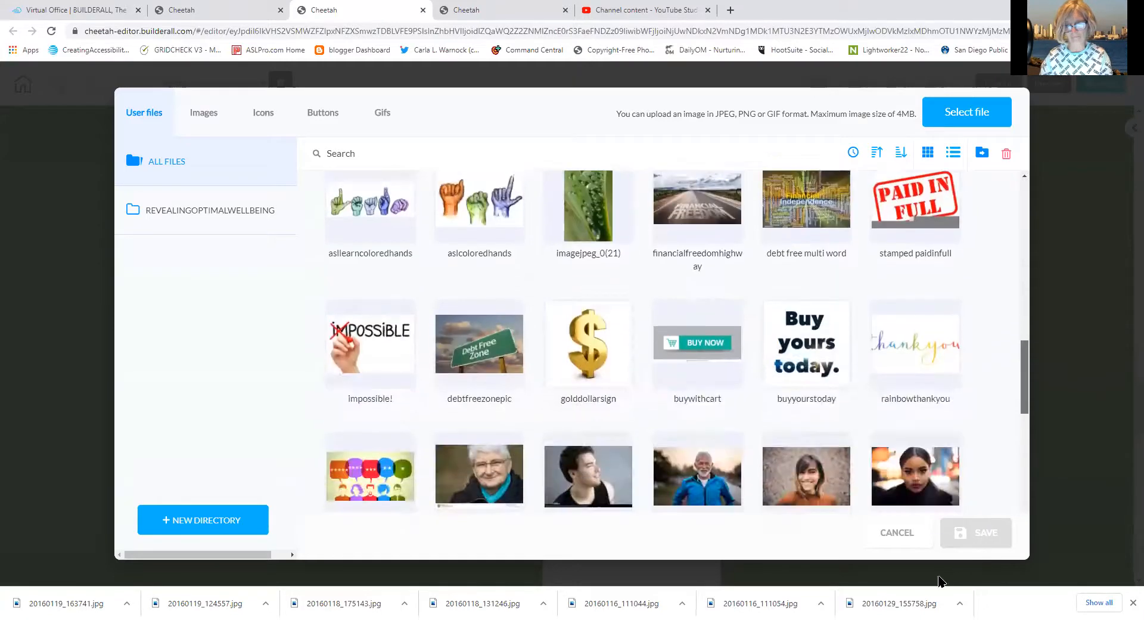
{"action": "left_click_drag", "start_coordinate": [949, 584], "coordinate": [933, 532]}
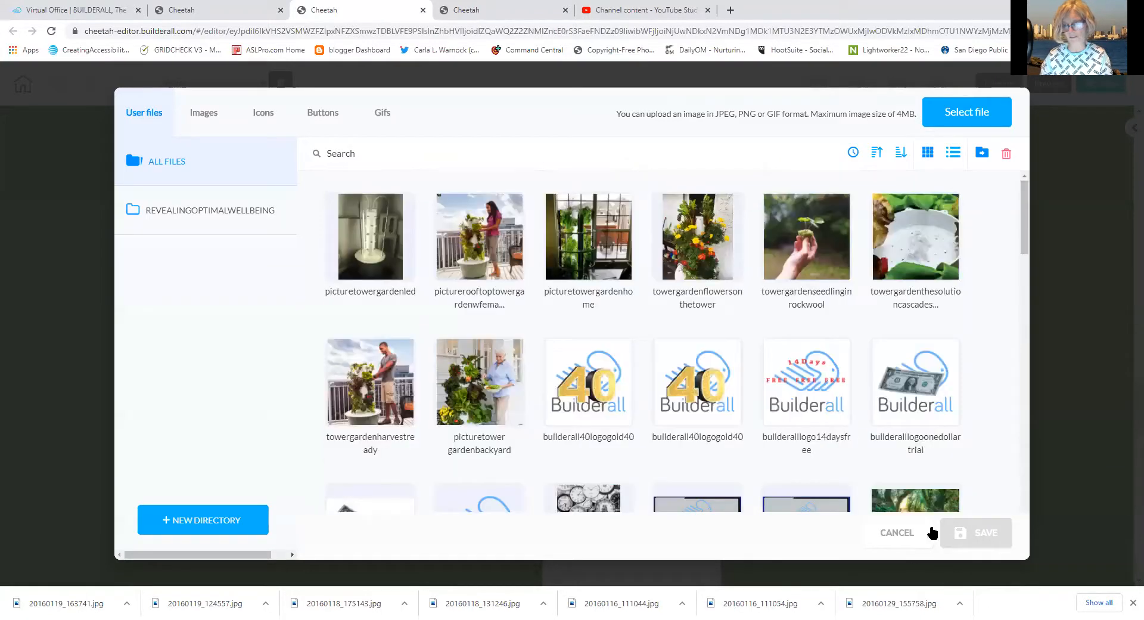
{"action": "left_click_drag", "start_coordinate": [1030, 240], "coordinate": [1063, 568]}
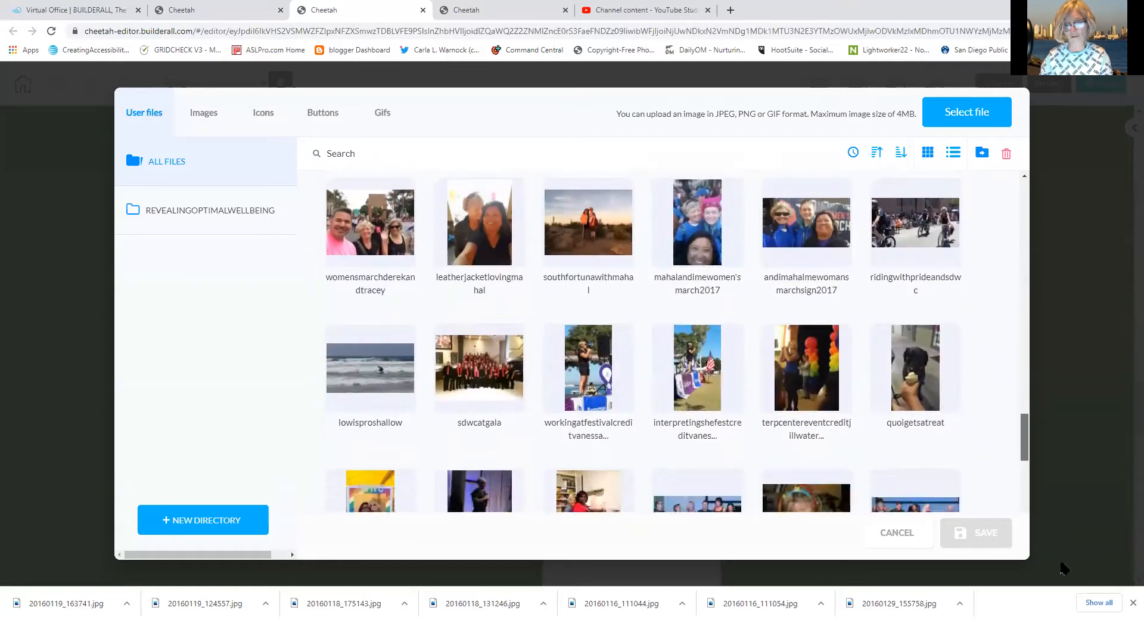
{"action": "left_click", "coordinate": [492, 398]}
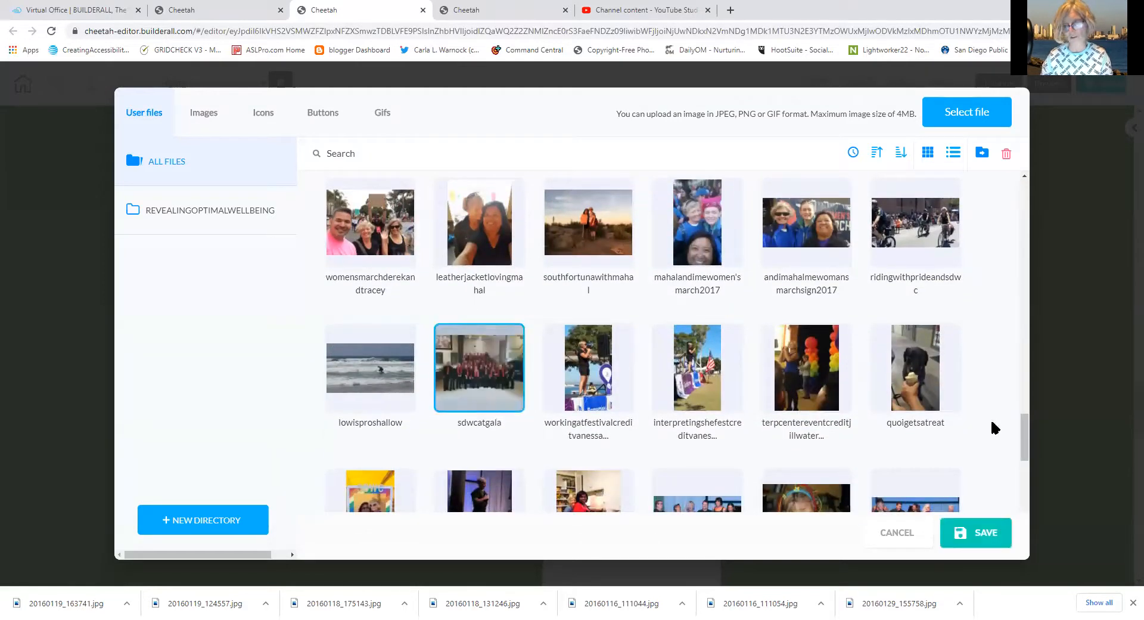
{"action": "left_click", "coordinate": [992, 532]}
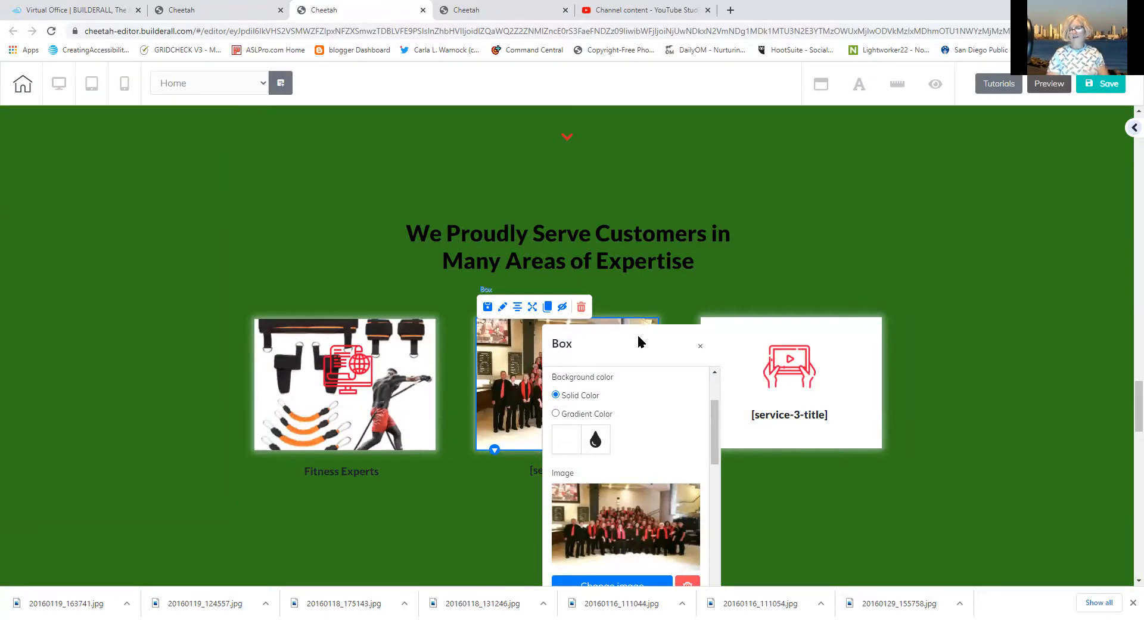
Replace the [service-2-title] placeholder with 'Choruses and Choirs'
{"action": "left_click", "coordinate": [534, 472]}
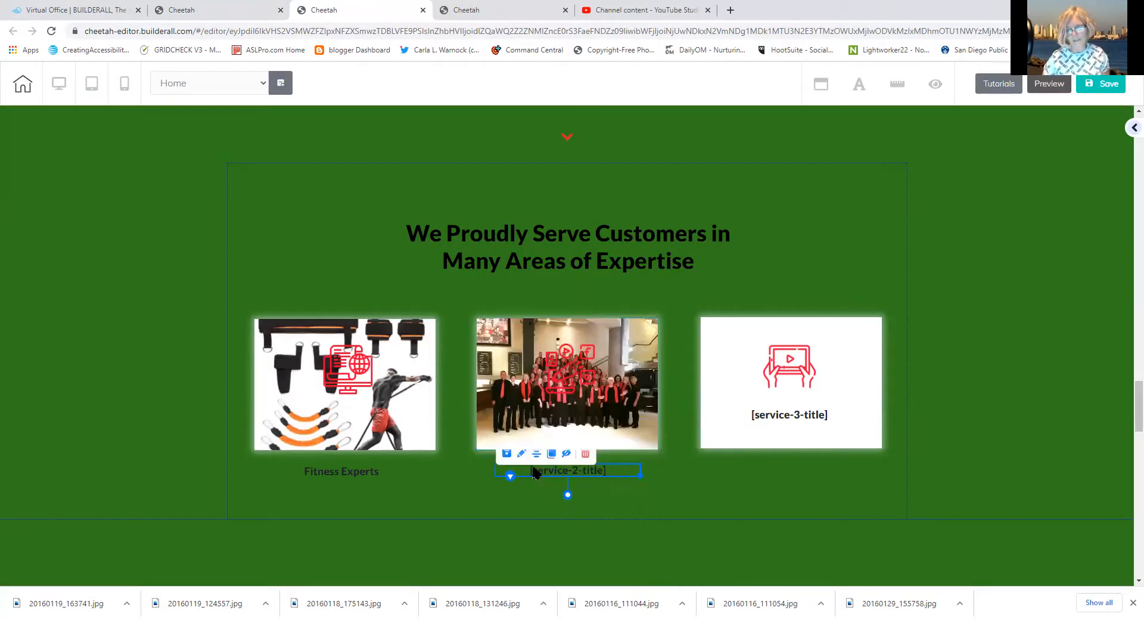
{"action": "left_click", "coordinate": [604, 466]}
{"action": "left_click_drag", "start_coordinate": [616, 472], "coordinate": [517, 471]}
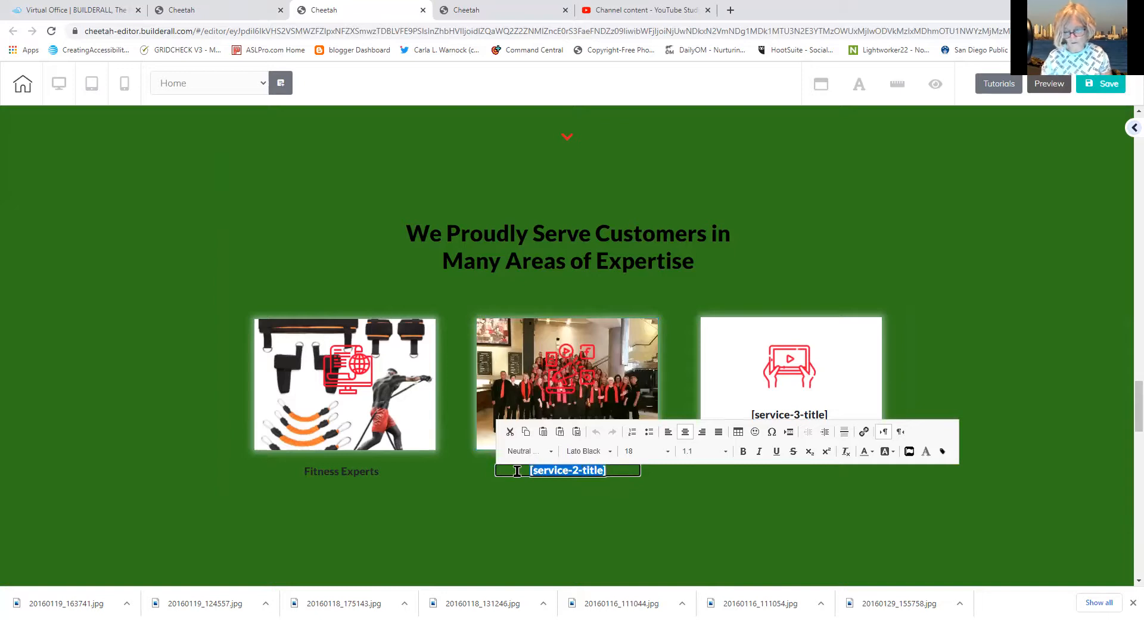
{"action": "type", "text": "Choruses an d"}
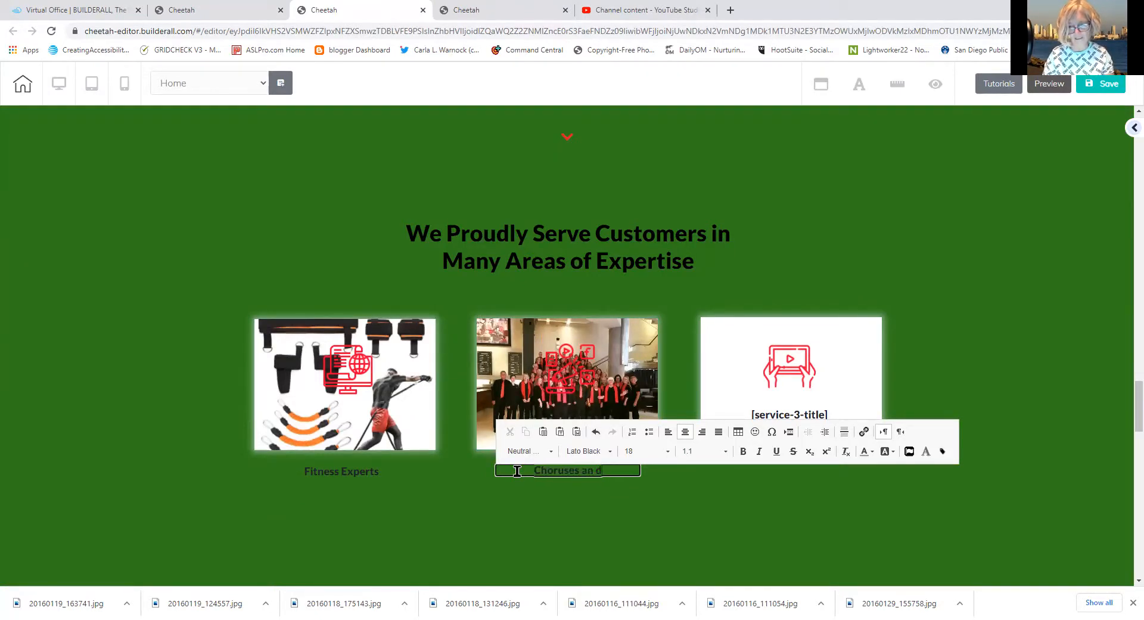
{"action": "type", "text": " Cho"}
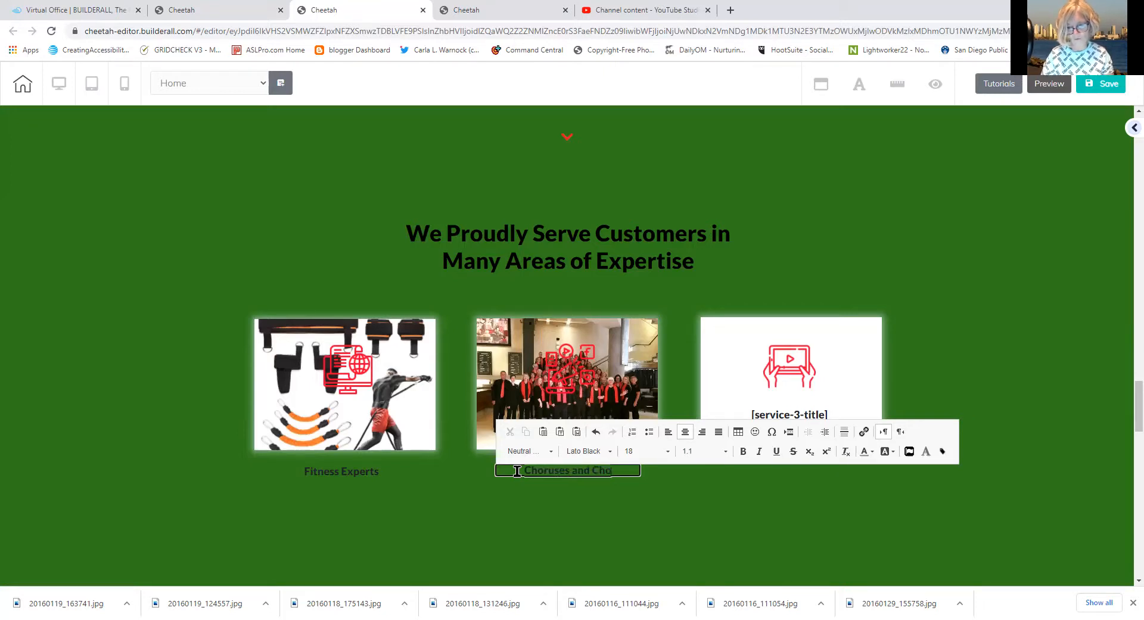
{"action": "type", "text": "irs"}
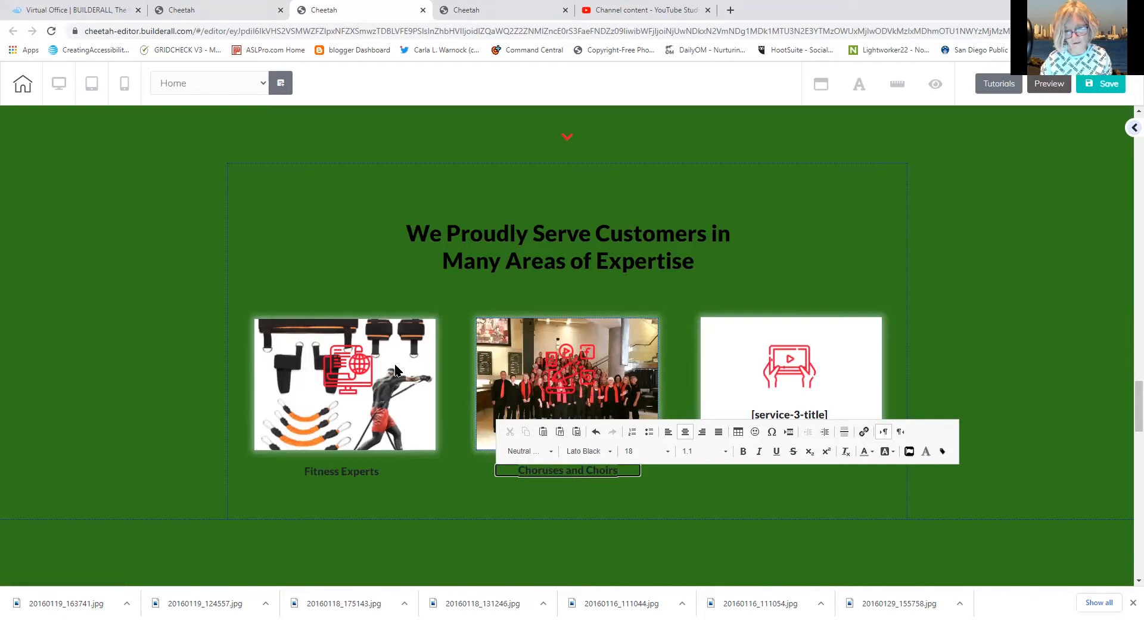
Delete the red icons from the Fitness Experts, choir and third service cards
{"action": "left_click", "coordinate": [343, 365]}
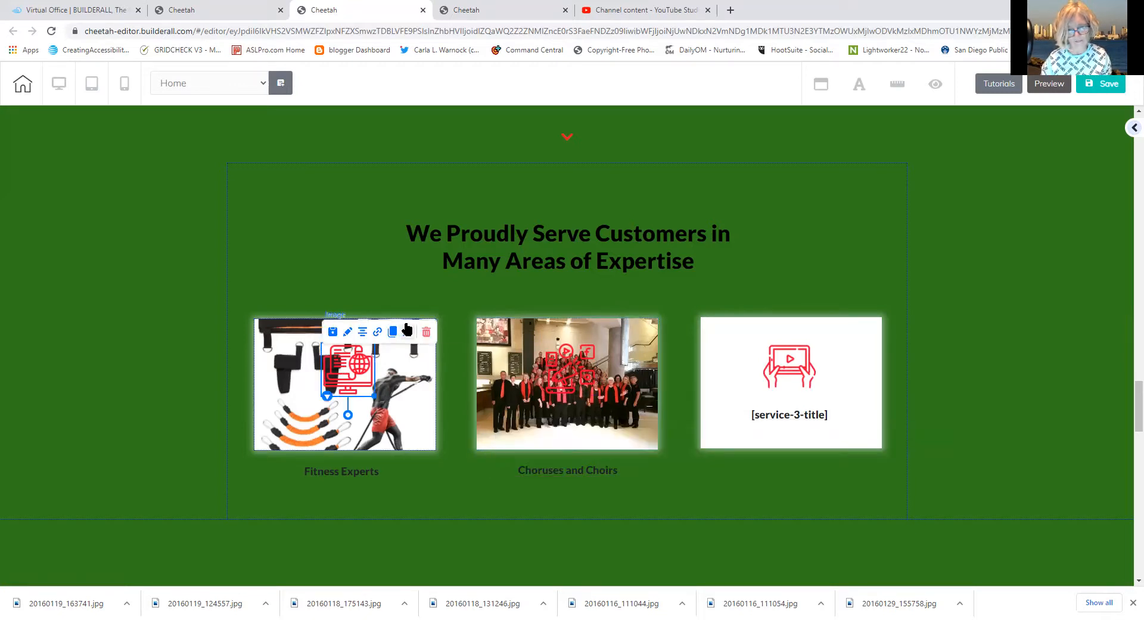
{"action": "left_click", "coordinate": [427, 334]}
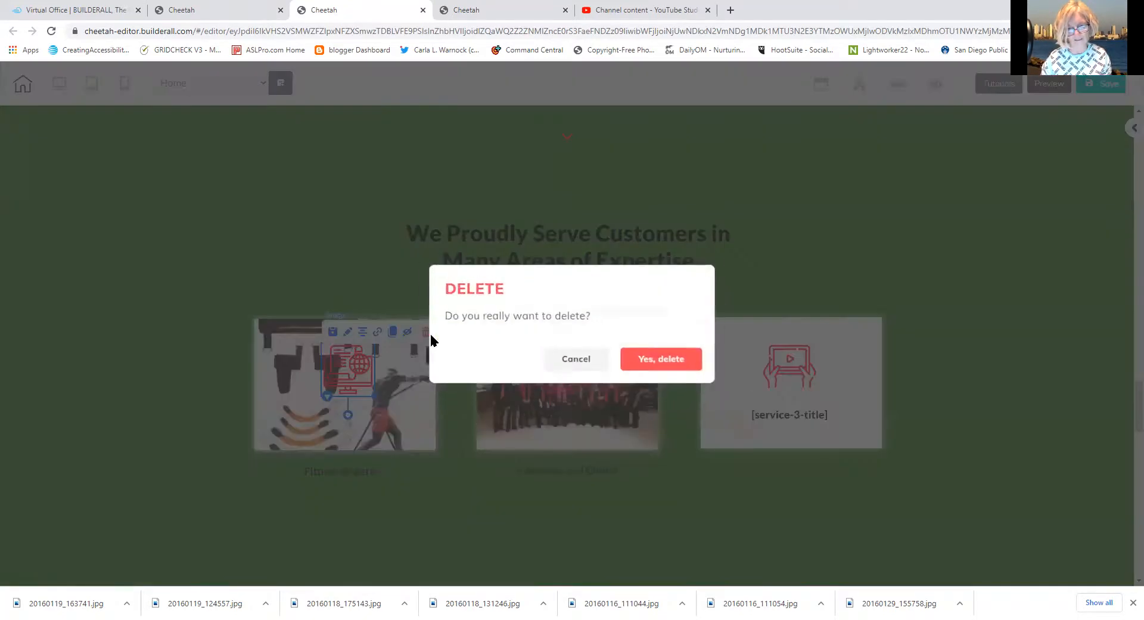
{"action": "left_click", "coordinate": [654, 358]}
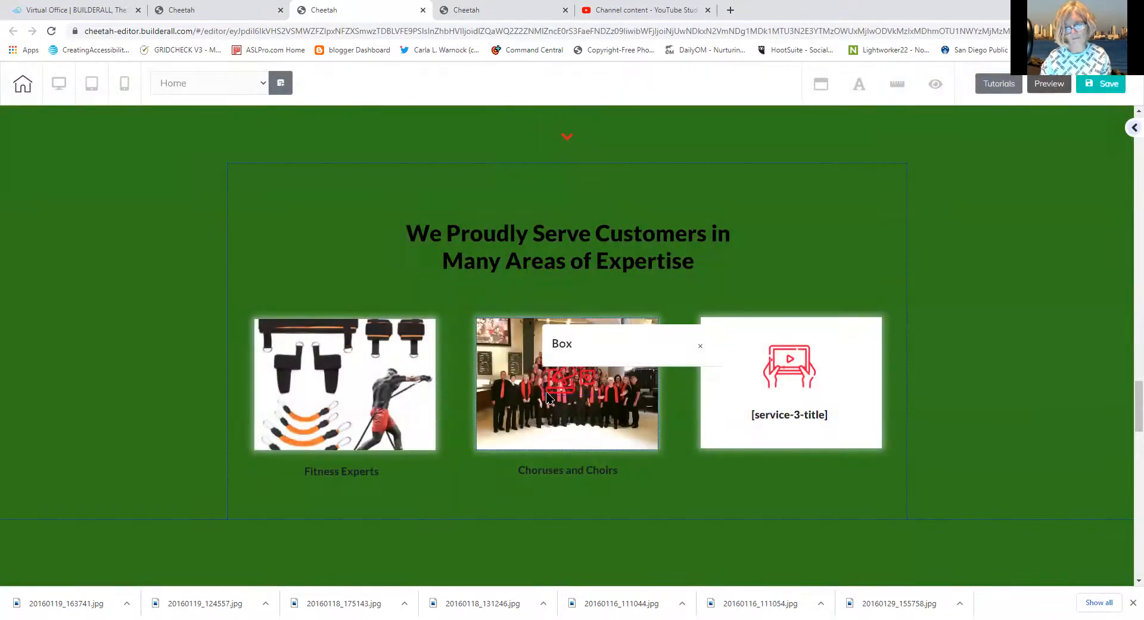
{"action": "left_click", "coordinate": [592, 380]}
{"action": "left_click", "coordinate": [648, 331]}
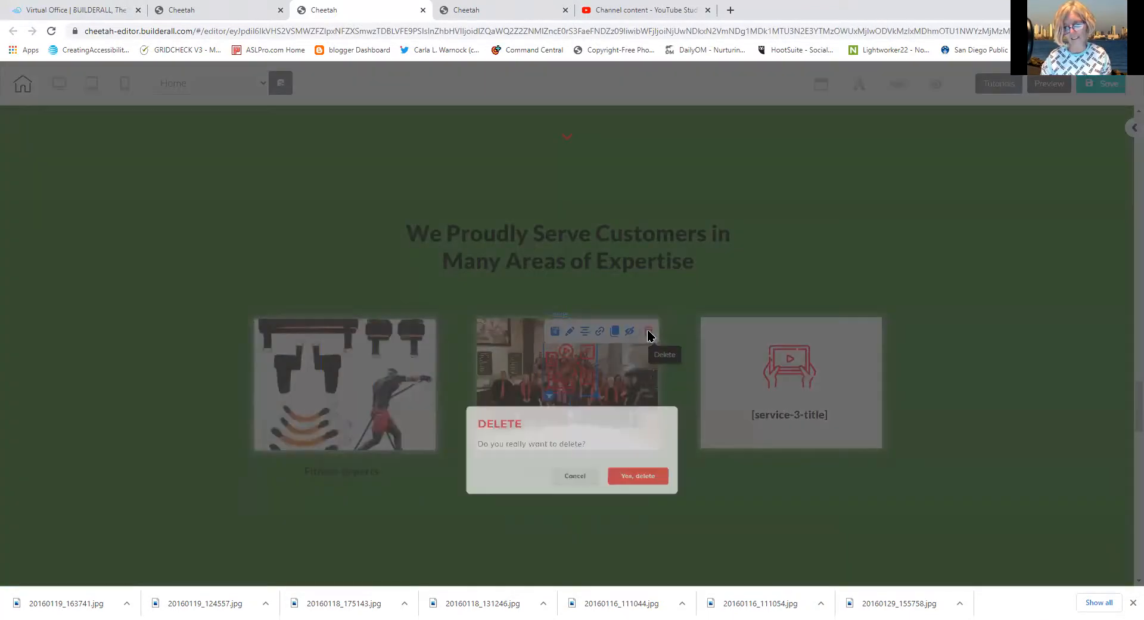
{"action": "left_click", "coordinate": [672, 364]}
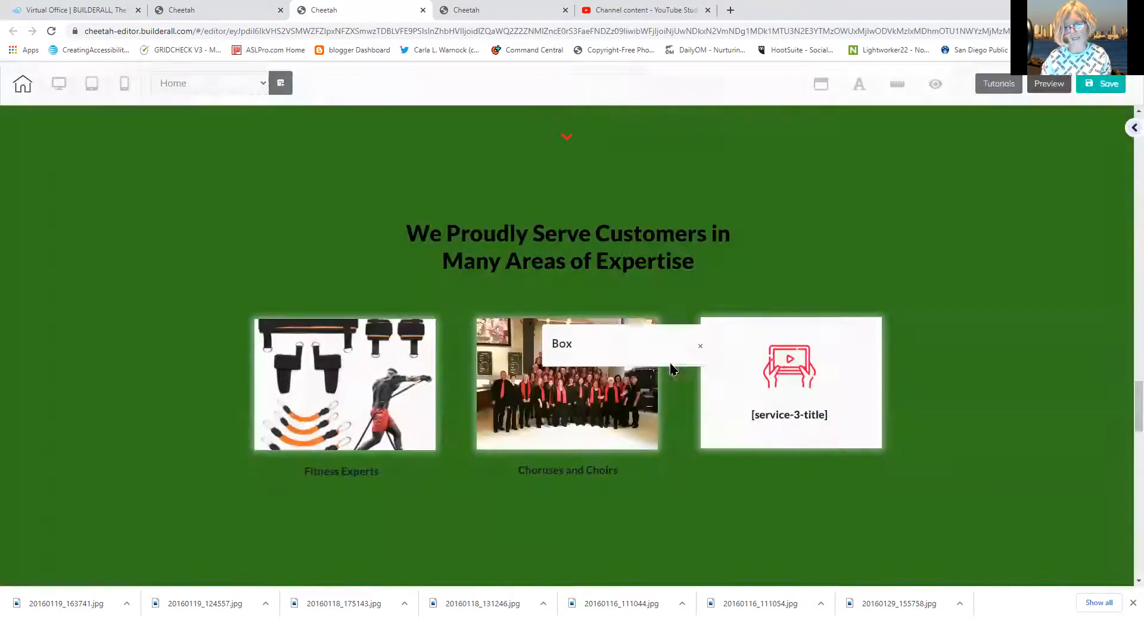
{"action": "left_click", "coordinate": [815, 387]}
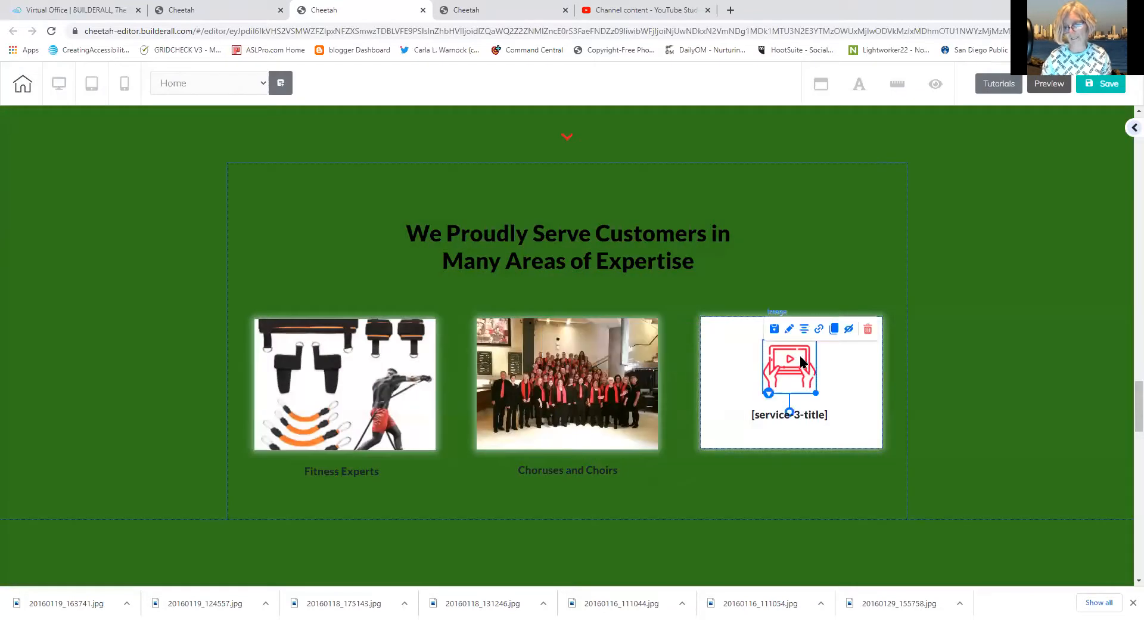
{"action": "left_click", "coordinate": [868, 331]}
{"action": "left_click", "coordinate": [647, 359]}
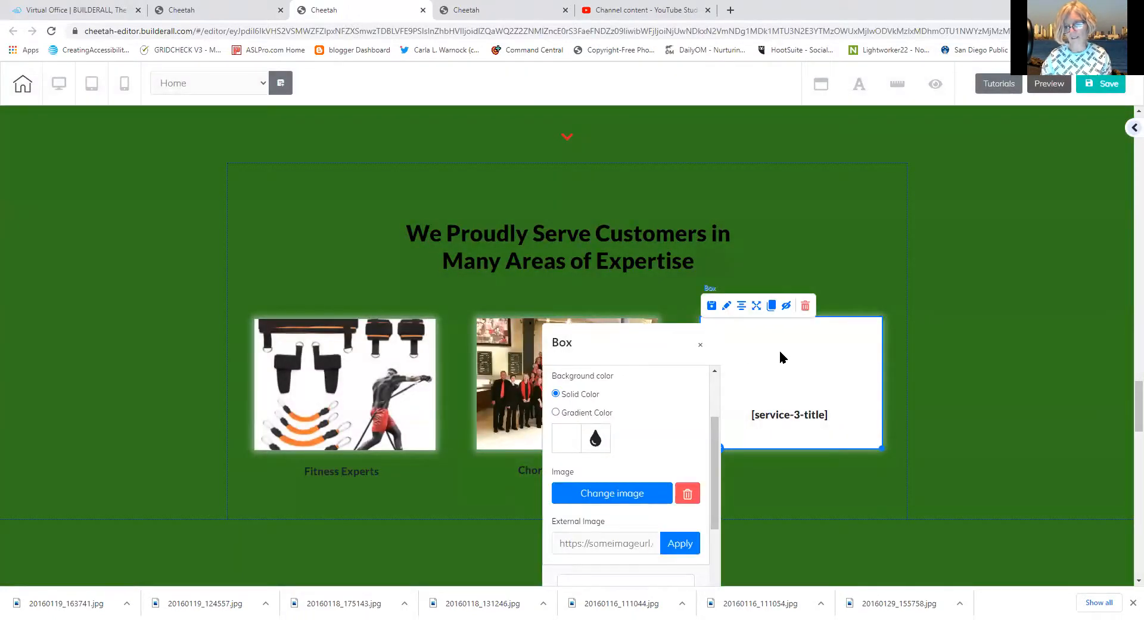
Apply the southfortunawithmahal sunset desert photo to the third service box
{"action": "left_click", "coordinate": [613, 494]}
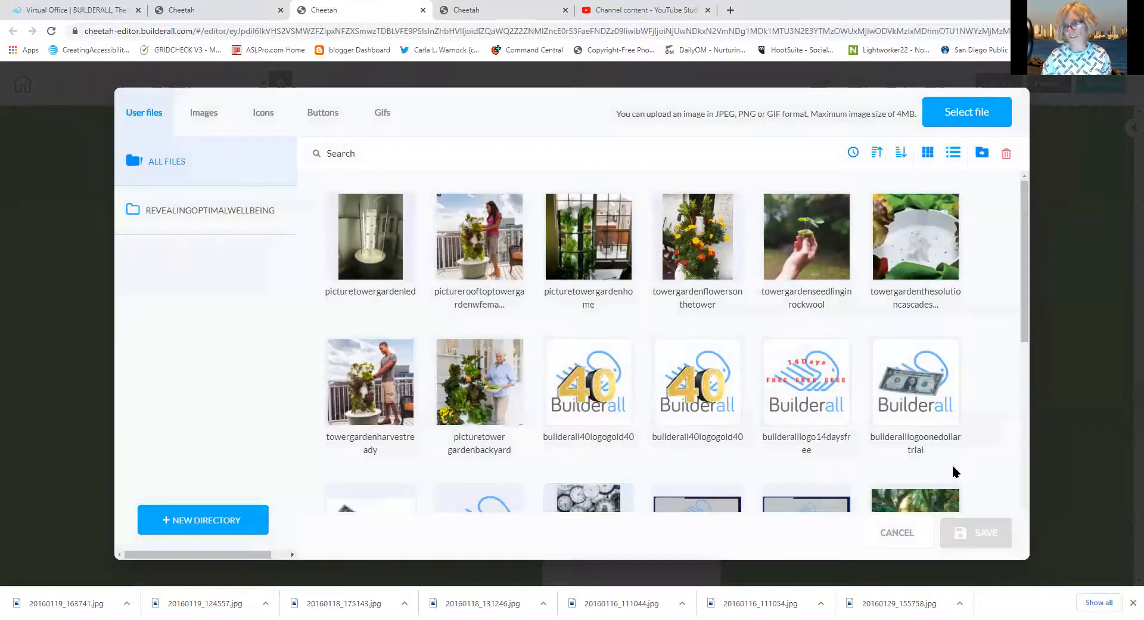
{"action": "left_click_drag", "start_coordinate": [1026, 307], "coordinate": [1023, 491]}
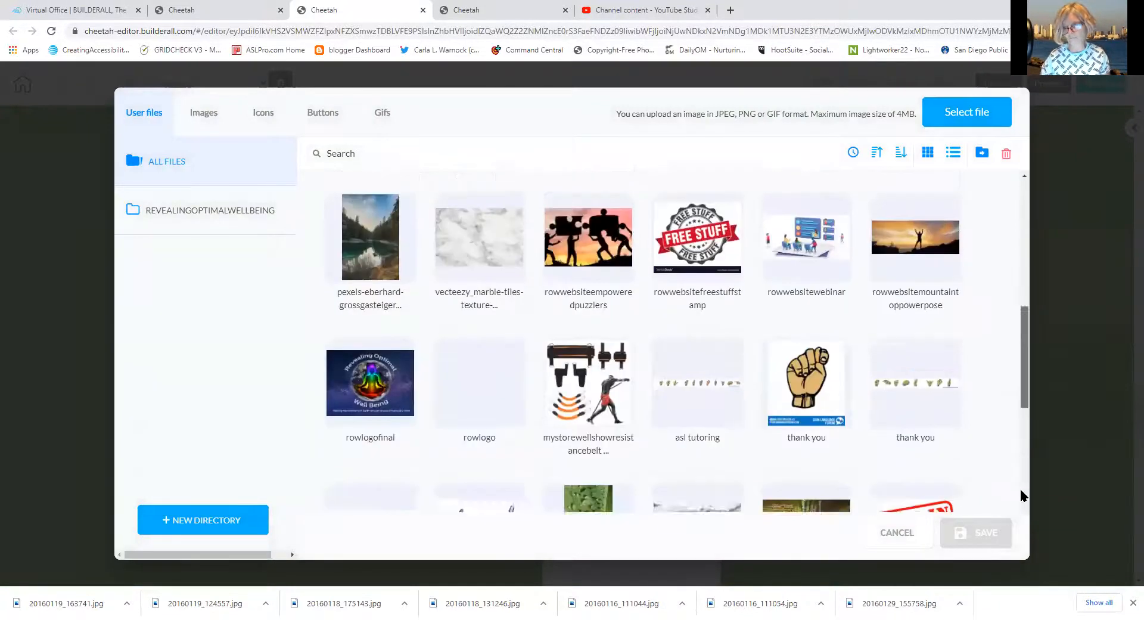
{"action": "scroll", "coordinate": [1022, 491], "scroll_direction": "down", "scroll_amount": 9}
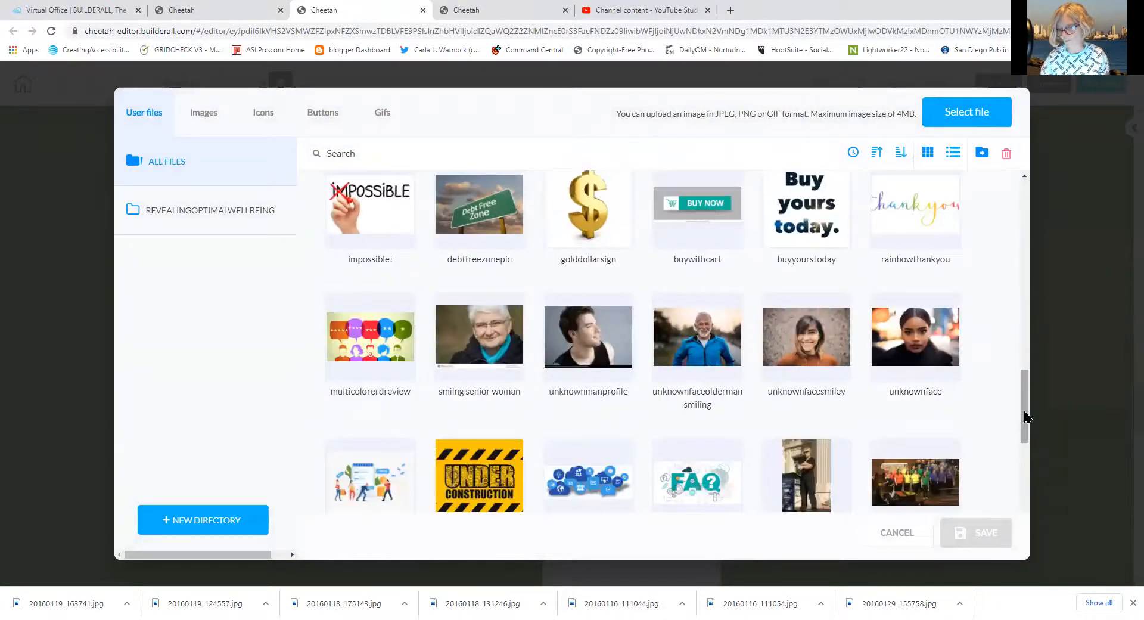
{"action": "scroll", "coordinate": [1017, 429], "scroll_direction": "down", "scroll_amount": 10}
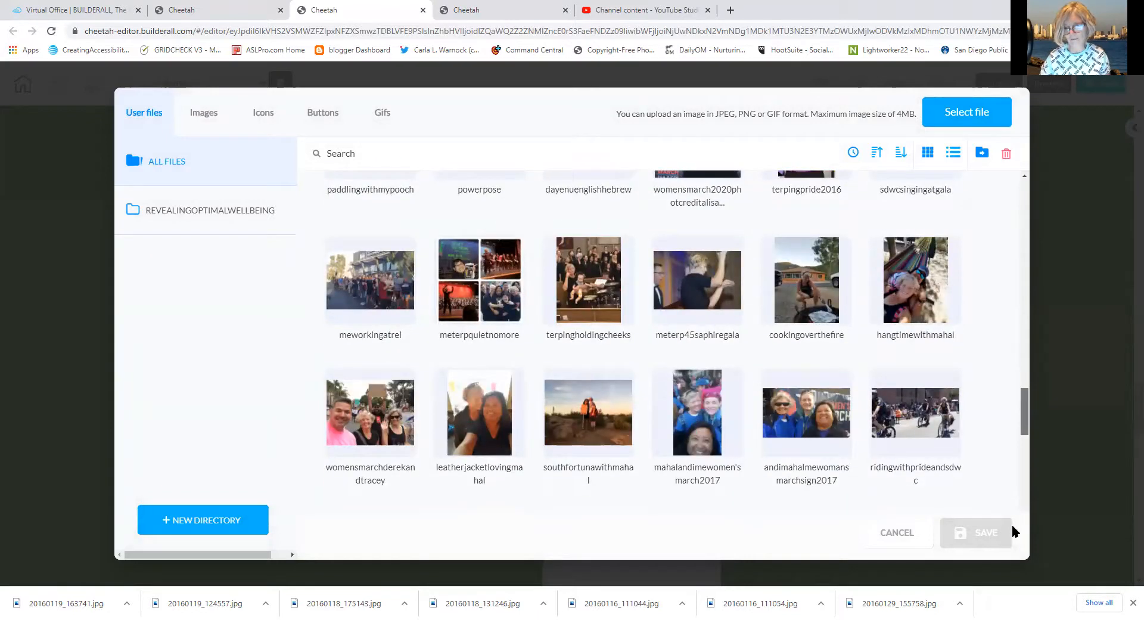
{"action": "scroll", "coordinate": [1016, 539], "scroll_direction": "down", "scroll_amount": 3}
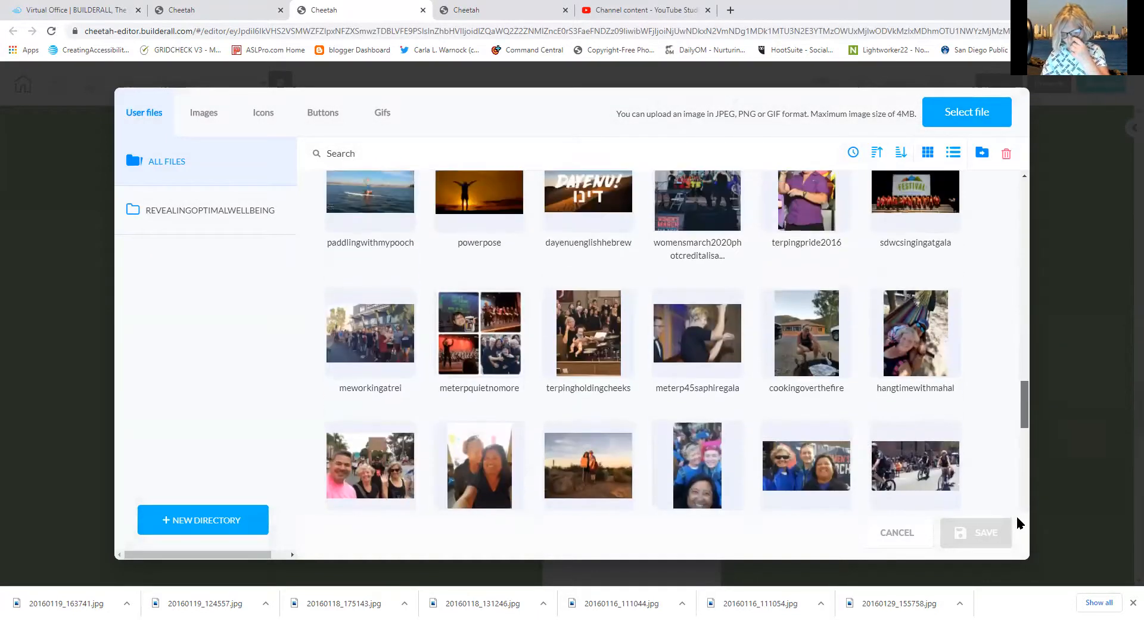
{"action": "scroll", "coordinate": [1018, 560], "scroll_direction": "down", "scroll_amount": 6}
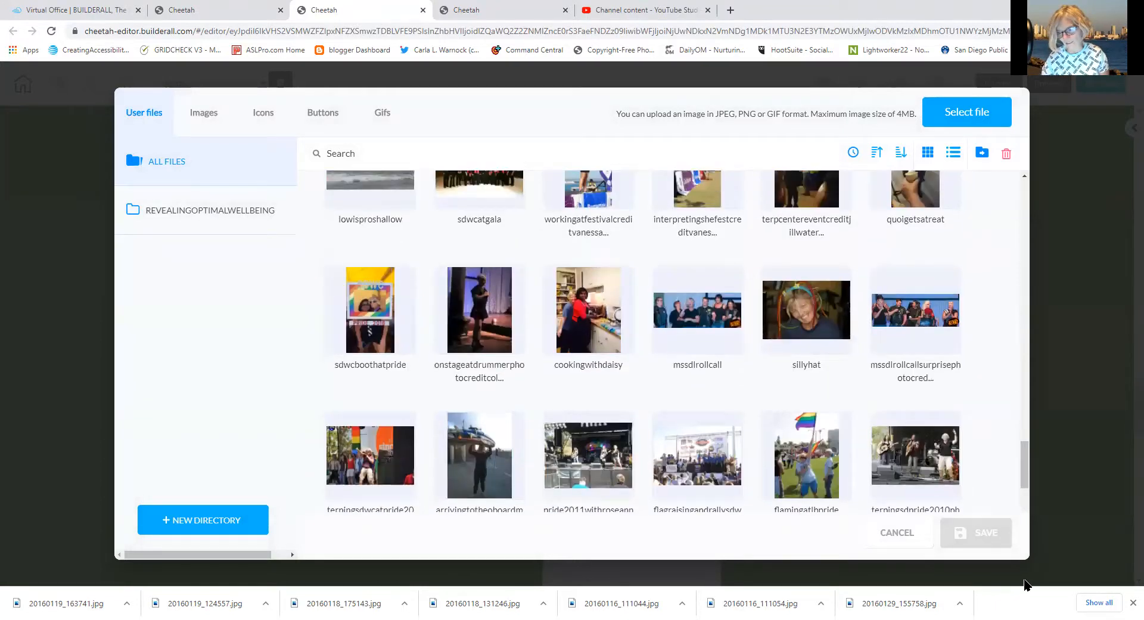
{"action": "scroll", "coordinate": [1027, 494], "scroll_direction": "down", "scroll_amount": 2}
{"action": "scroll", "coordinate": [1028, 495], "scroll_direction": "down", "scroll_amount": 5}
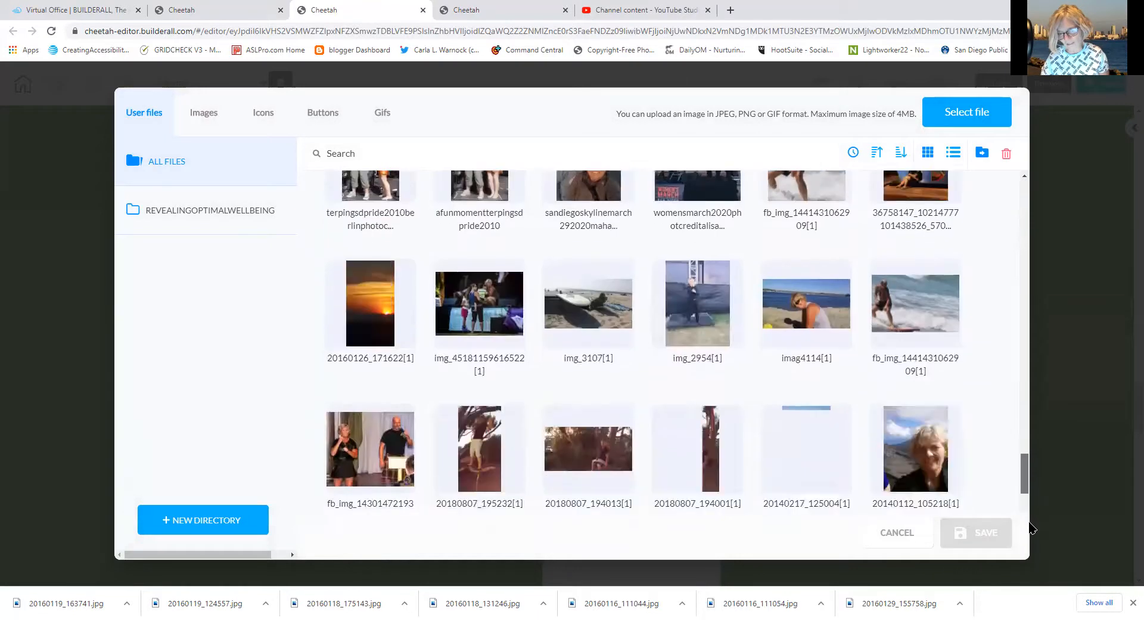
{"action": "scroll", "coordinate": [1031, 528], "scroll_direction": "down", "scroll_amount": 5}
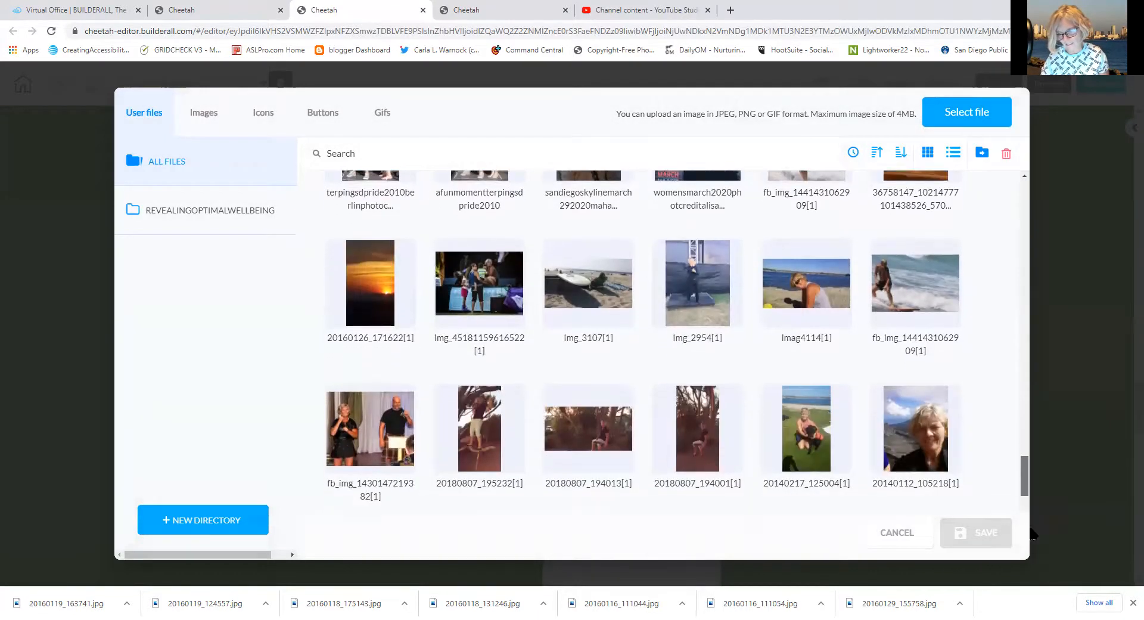
{"action": "scroll", "coordinate": [1062, 566], "scroll_direction": "down", "scroll_amount": 3}
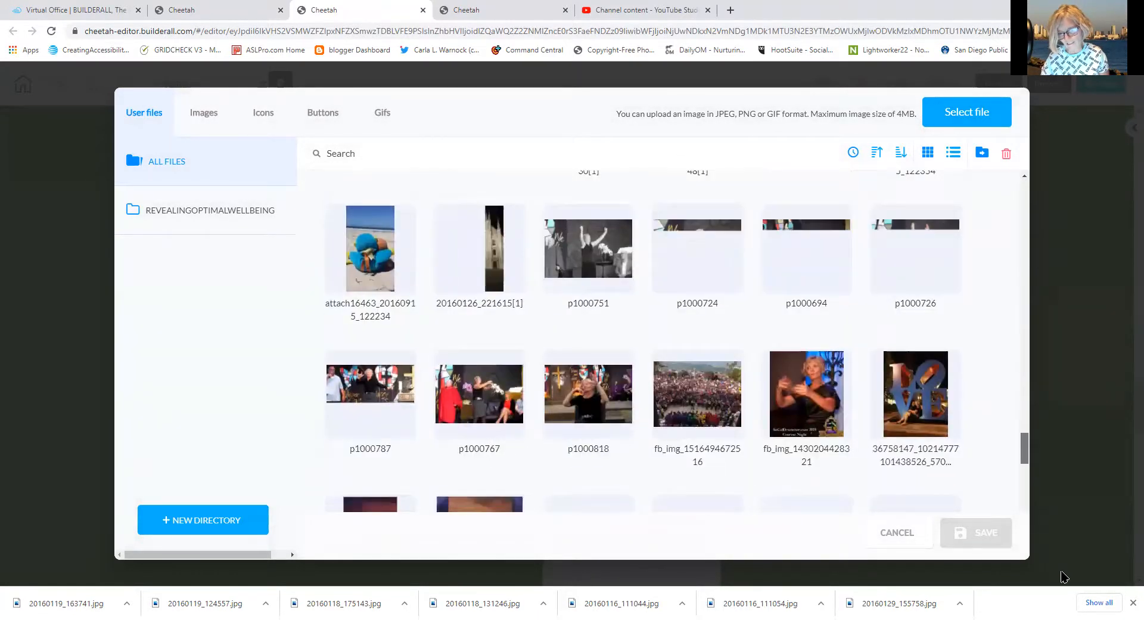
{"action": "scroll", "coordinate": [1049, 500], "scroll_direction": "up", "scroll_amount": 10}
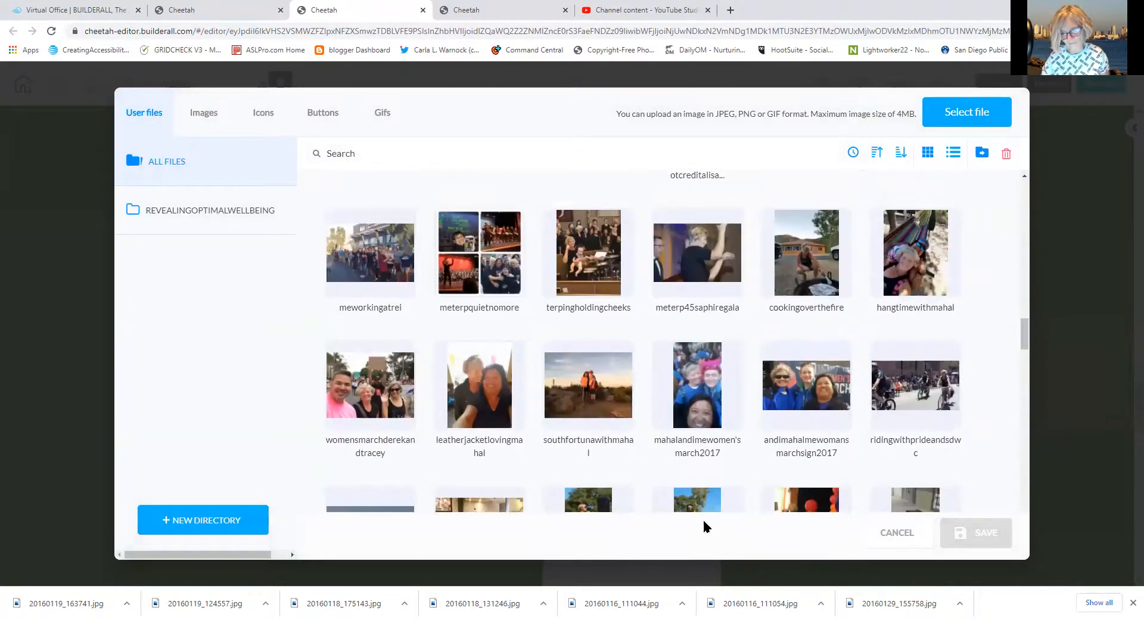
{"action": "left_click", "coordinate": [594, 379]}
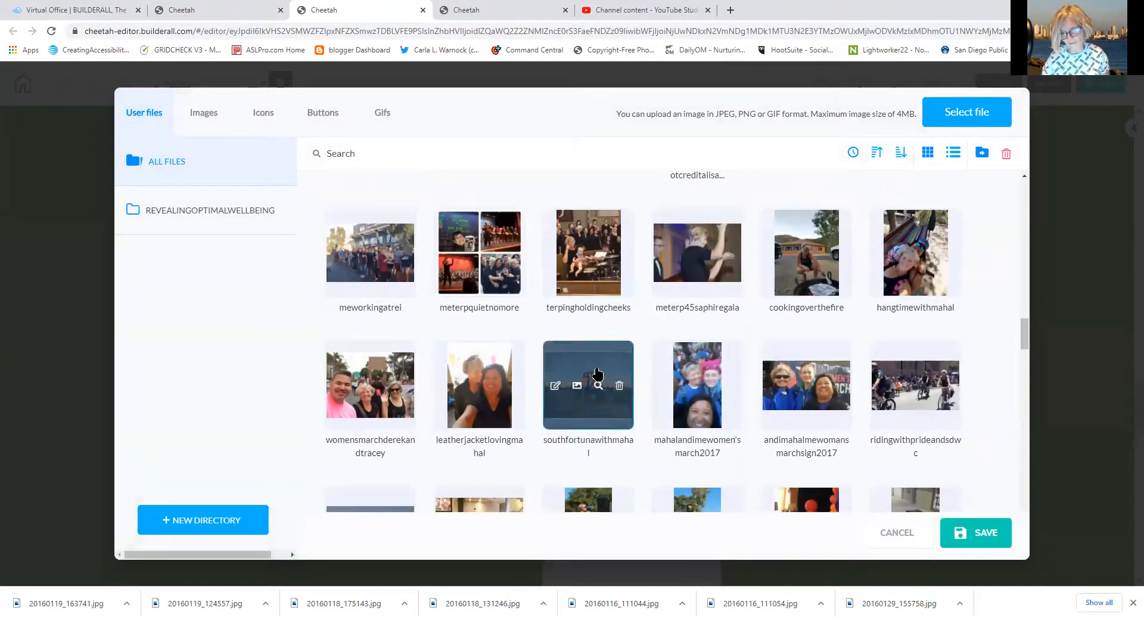
{"action": "left_click", "coordinate": [972, 543]}
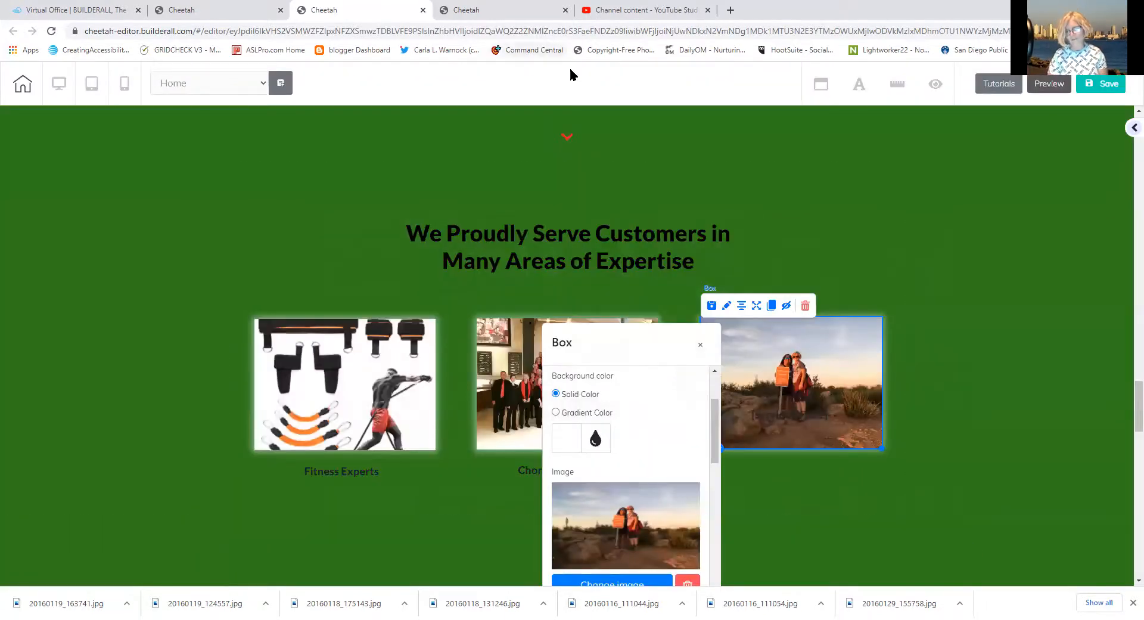
Move the third title below the photo and retitle it 'Outdoor Enthusiaests'
{"action": "left_click_drag", "start_coordinate": [793, 409], "coordinate": [797, 469]}
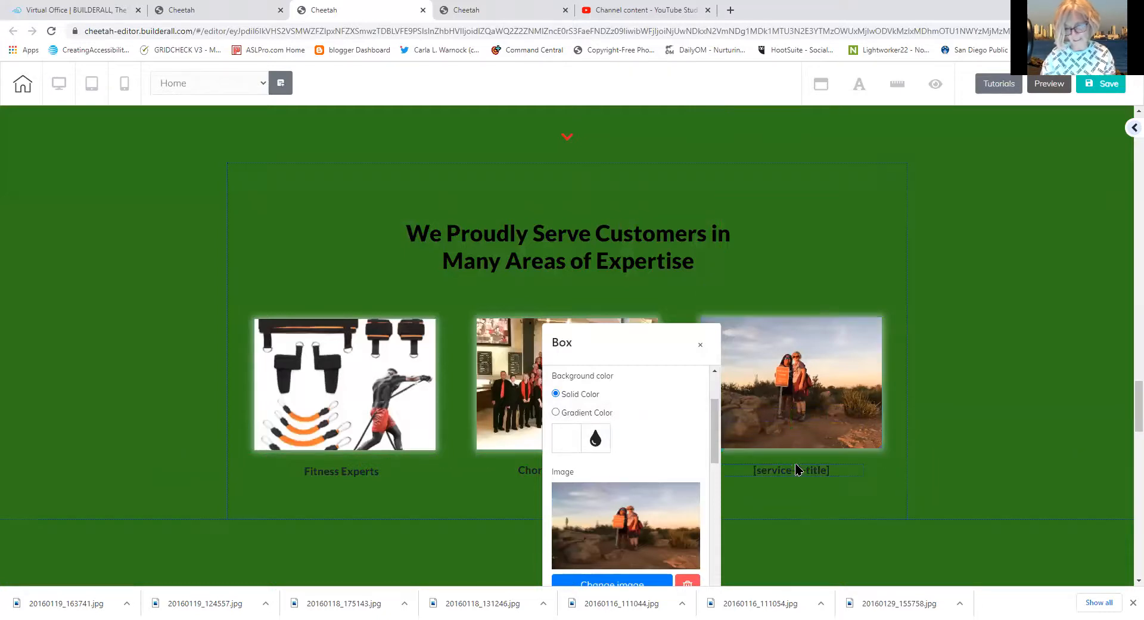
{"action": "left_click", "coordinate": [796, 469]}
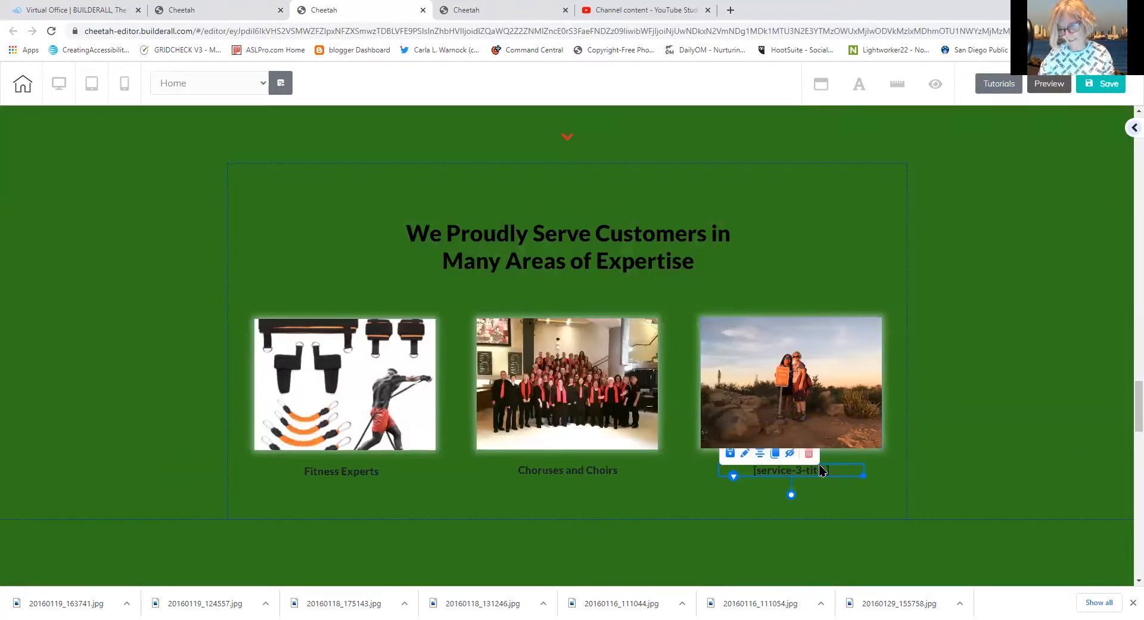
{"action": "double_click", "coordinate": [821, 470]}
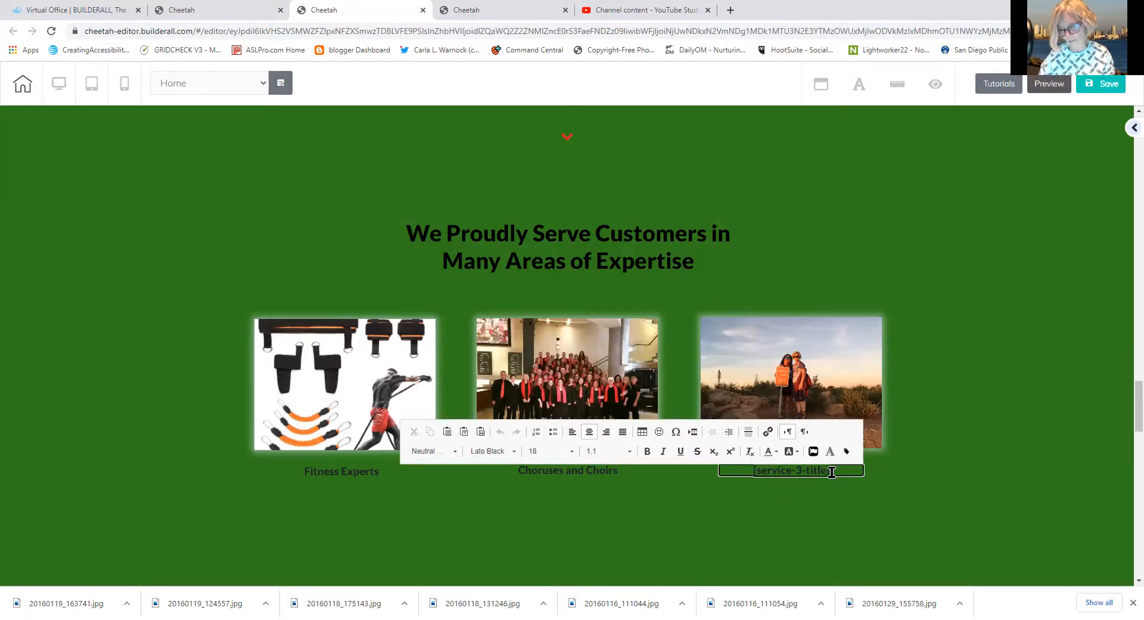
{"action": "left_click_drag", "start_coordinate": [831, 472], "coordinate": [740, 470]}
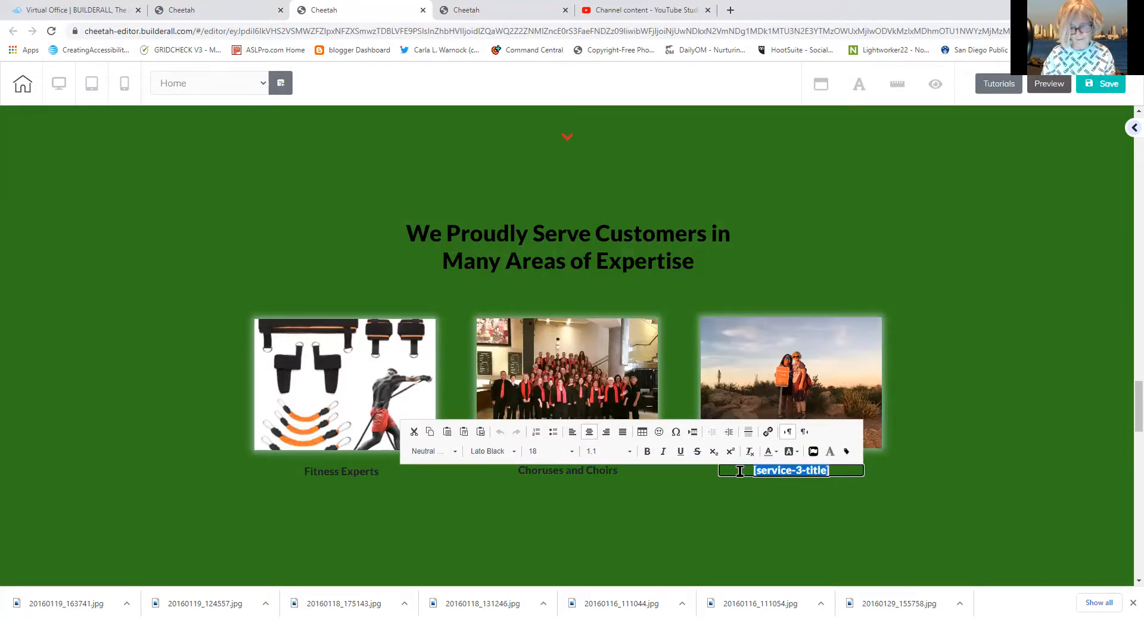
{"action": "type", "text": "Outdoor Enthusiaests"}
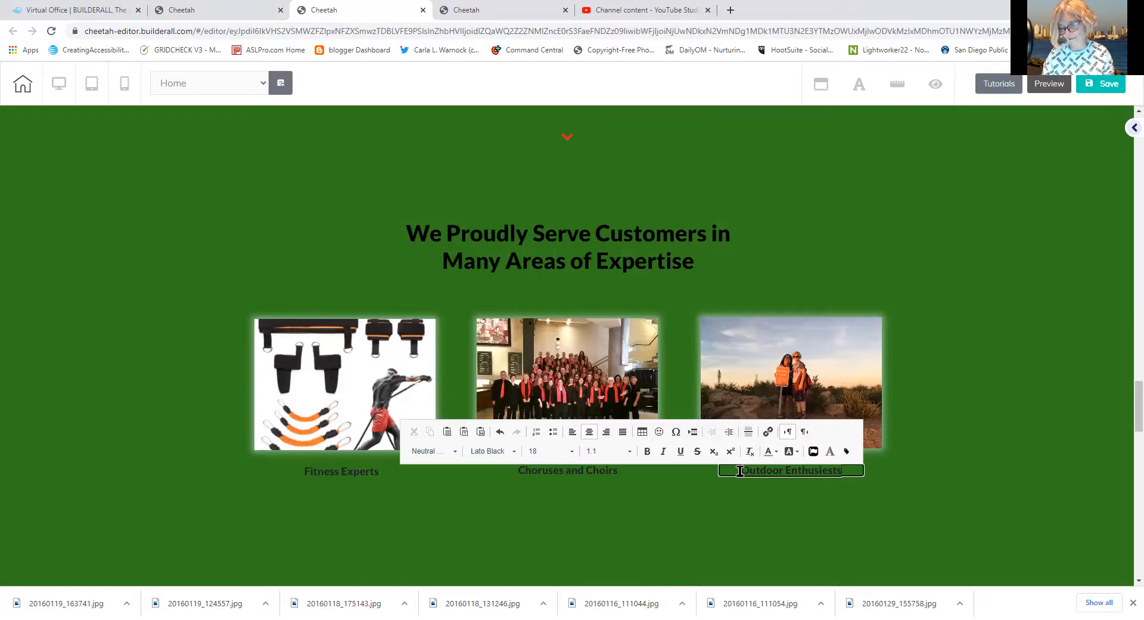
{"action": "left_click", "coordinate": [937, 482]}
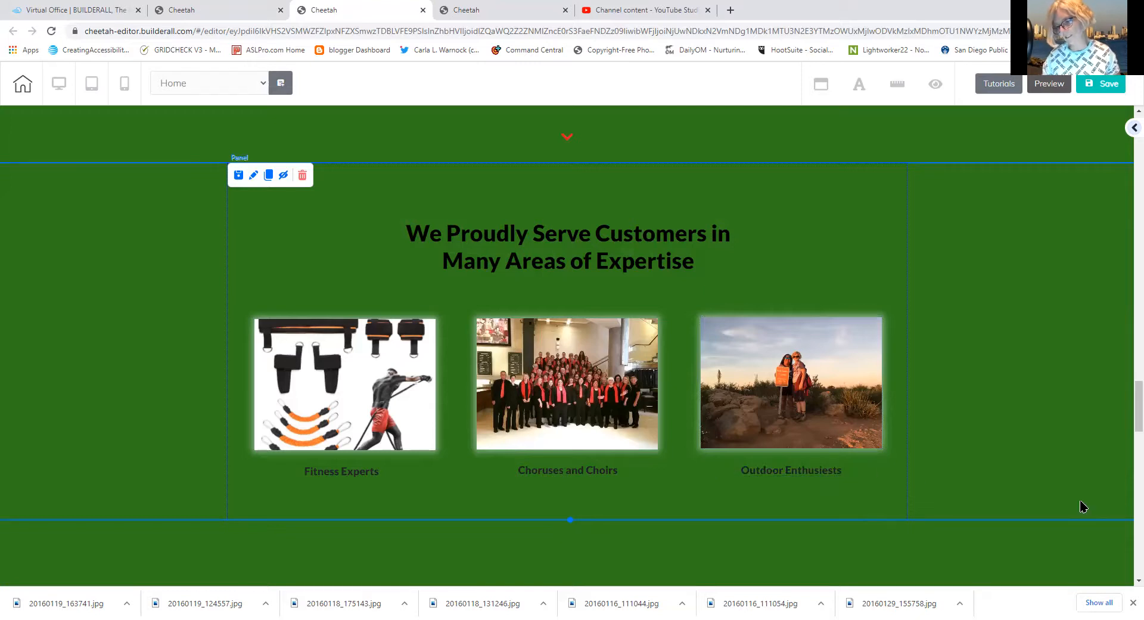
Replace [main-product-name] with 'Builderall' so the heading reads Introducing Builderall
{"action": "scroll", "coordinate": [1126, 420], "scroll_direction": "up", "scroll_amount": 10}
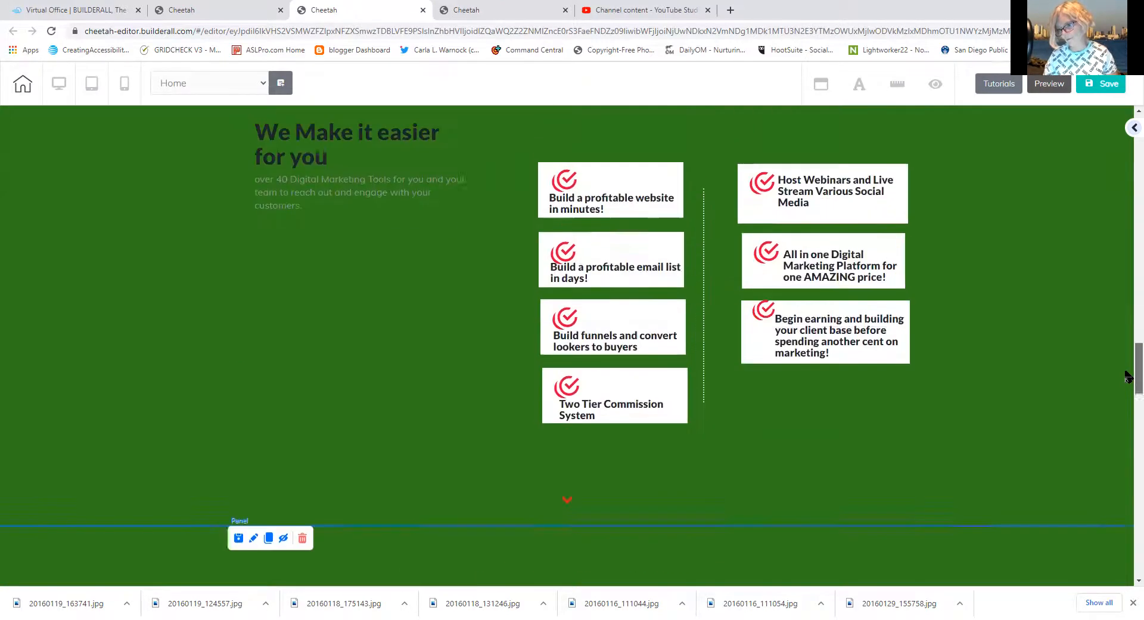
{"action": "scroll", "coordinate": [1094, 334], "scroll_direction": "down", "scroll_amount": 6}
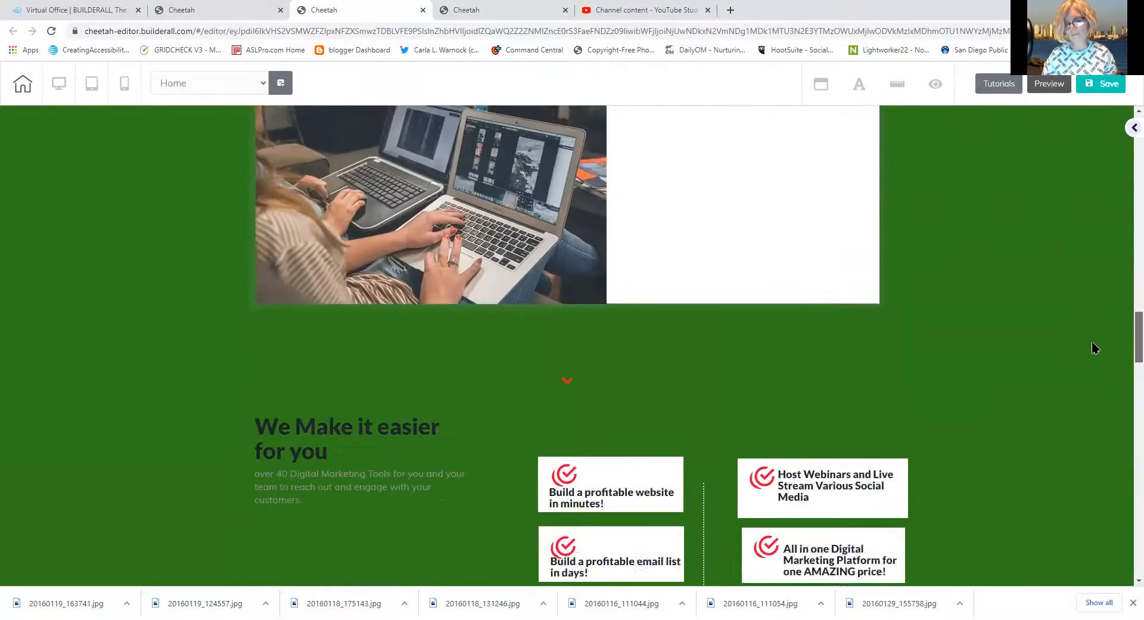
{"action": "scroll", "coordinate": [1084, 318], "scroll_direction": "up", "scroll_amount": 4}
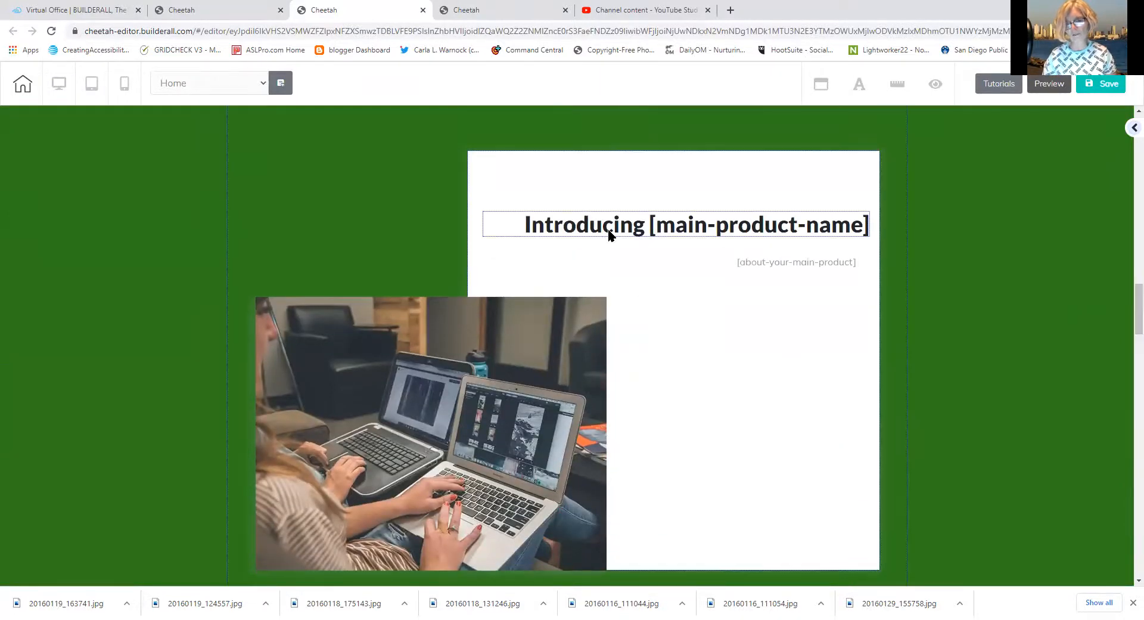
{"action": "left_click", "coordinate": [531, 225]}
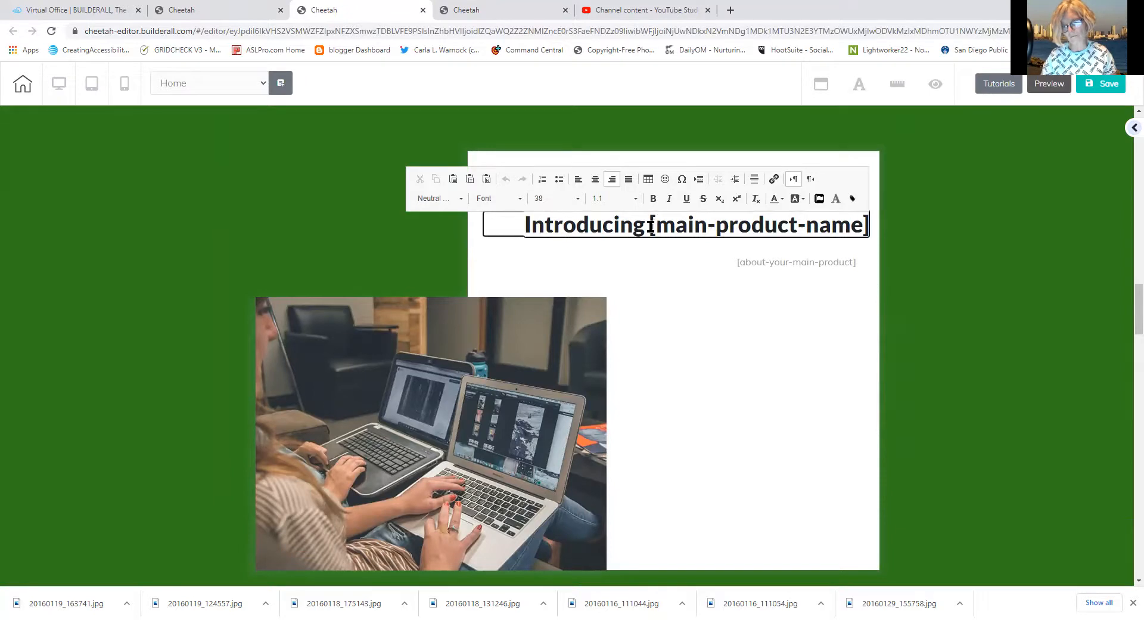
{"action": "left_click_drag", "start_coordinate": [650, 225], "coordinate": [886, 231]}
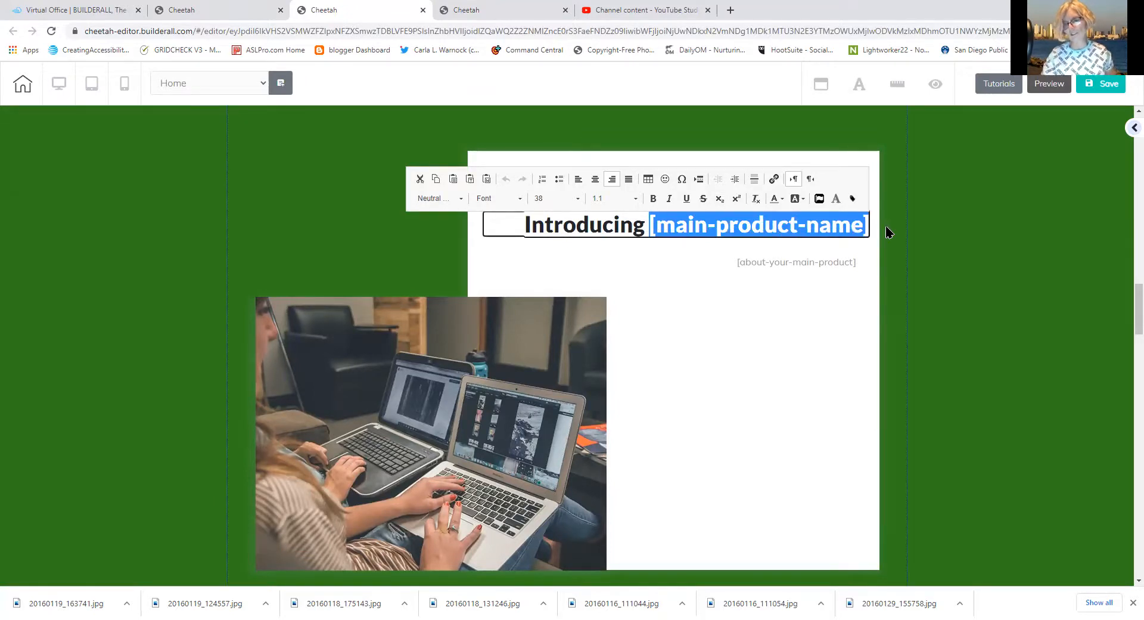
{"action": "type", "text": "Builderall"}
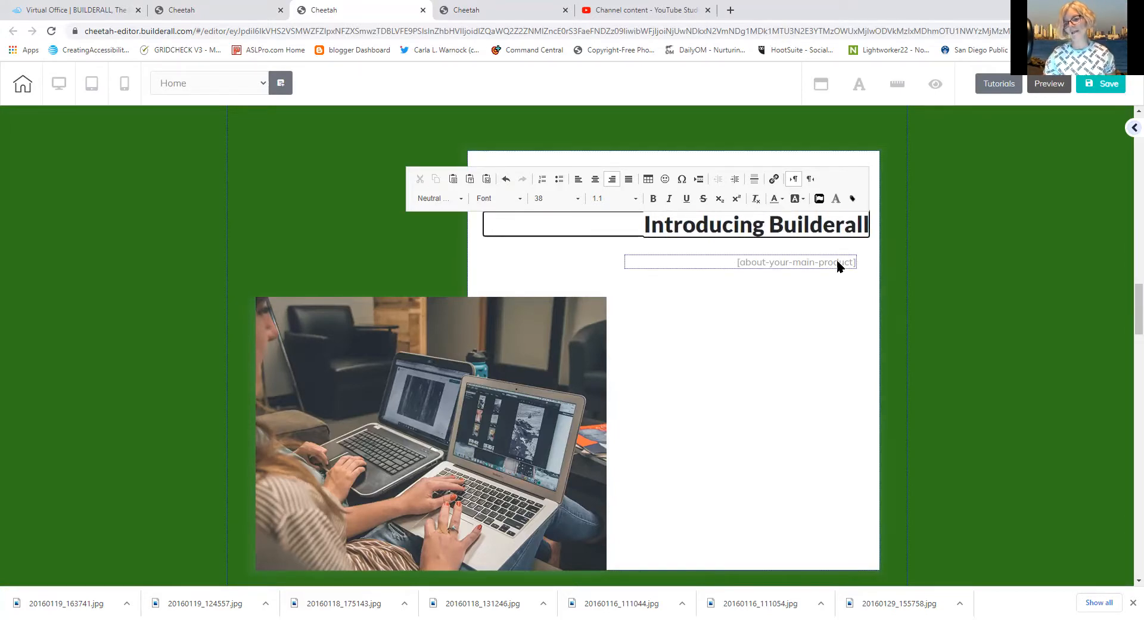
{"action": "mouse_move", "coordinate": [1127, 309]}
{"action": "left_mouse_down"}
{"action": "mouse_move", "coordinate": [1128, 216]}
{"action": "mouse_move", "coordinate": [1121, 310]}
{"action": "left_mouse_up"}
{"action": "left_click", "coordinate": [960, 303]}
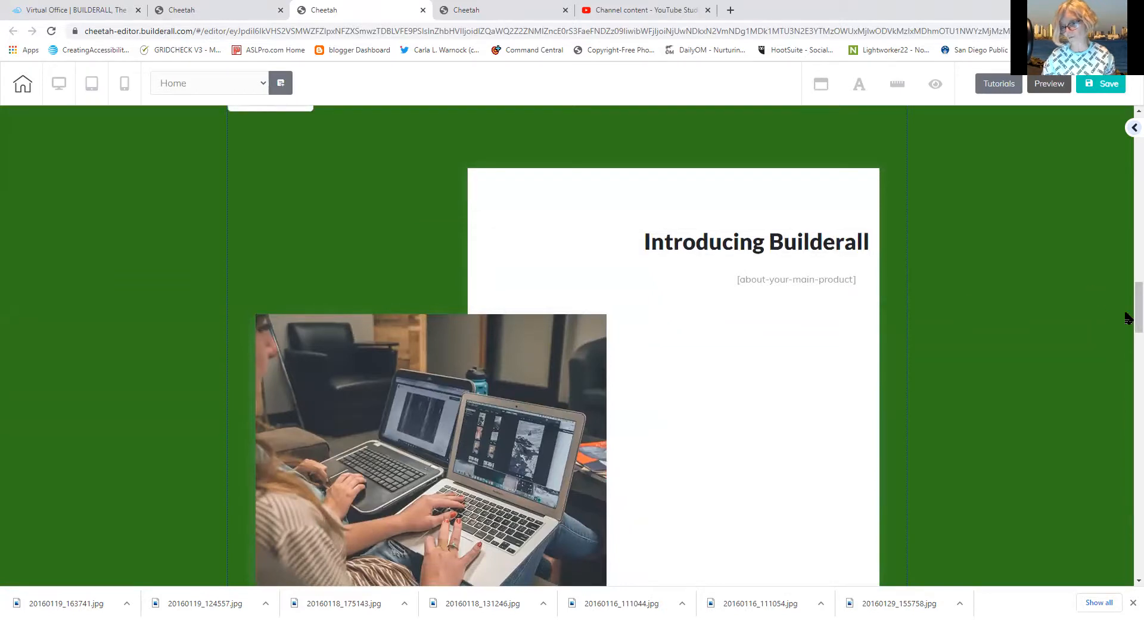
{"action": "scroll", "coordinate": [1126, 311], "scroll_direction": "up", "scroll_amount": 2}
{"action": "left_click_drag", "start_coordinate": [1128, 309], "coordinate": [1076, 134]}
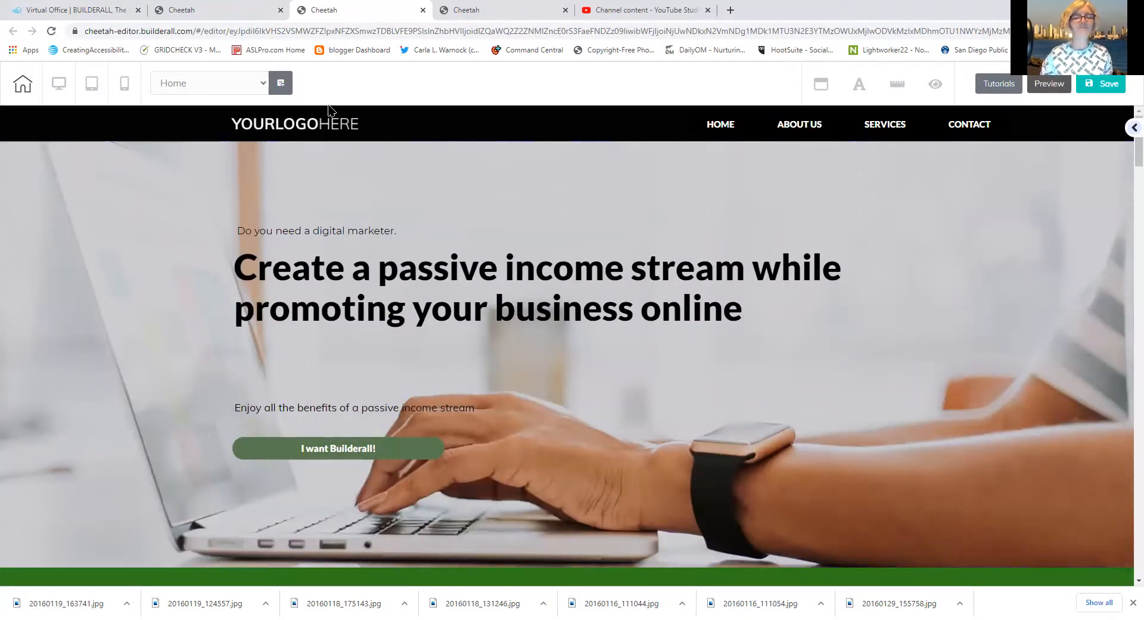
Swap the header's placeholder logo for the rowlogofinal image through its General Settings
{"action": "left_click", "coordinate": [327, 128]}
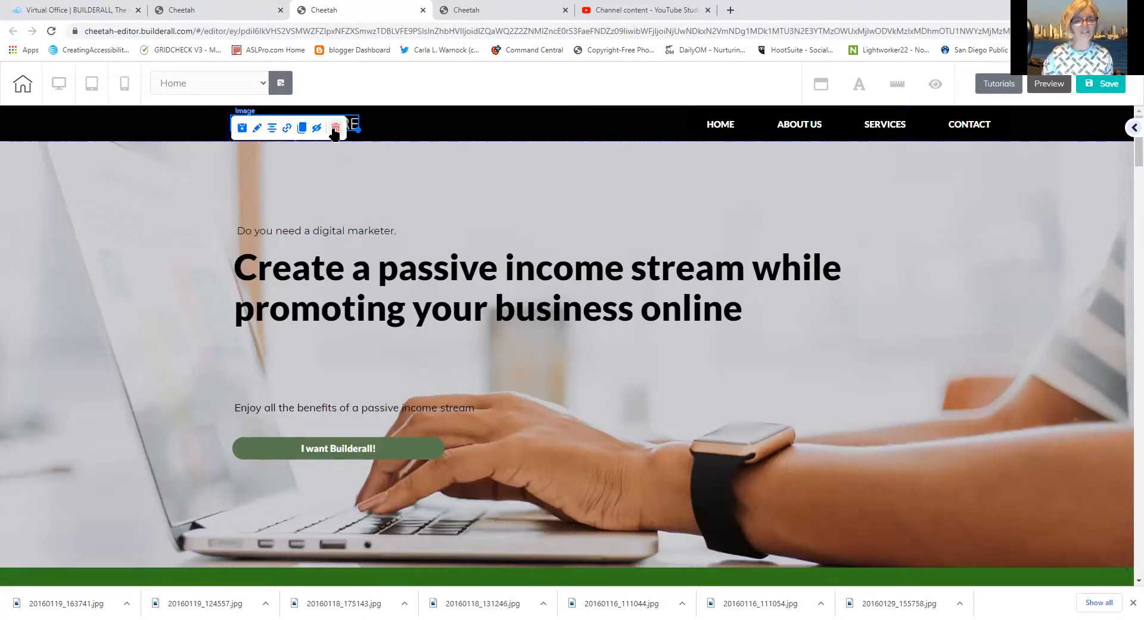
{"action": "left_click", "coordinate": [257, 129]}
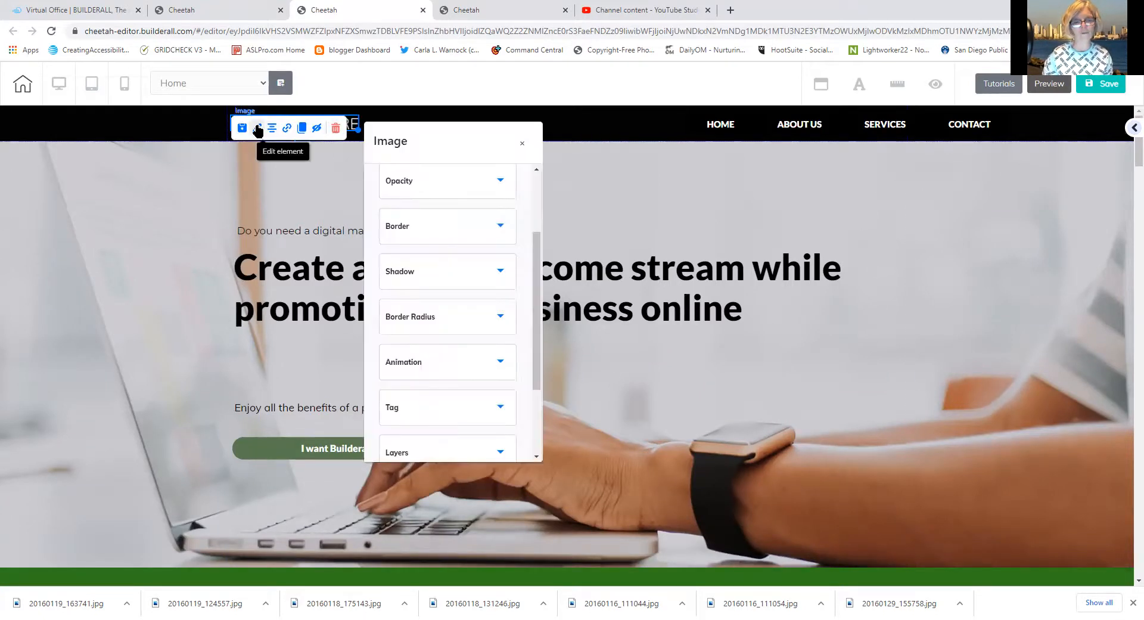
{"action": "left_click_drag", "start_coordinate": [537, 310], "coordinate": [528, 240]}
{"action": "left_click", "coordinate": [429, 201]}
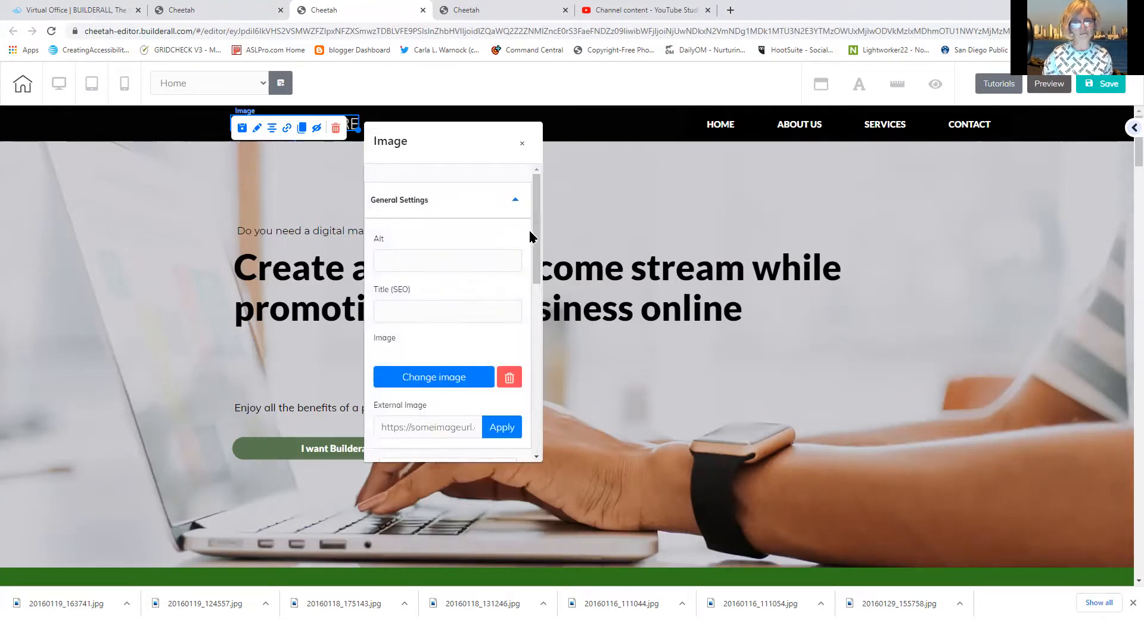
{"action": "left_click", "coordinate": [473, 378]}
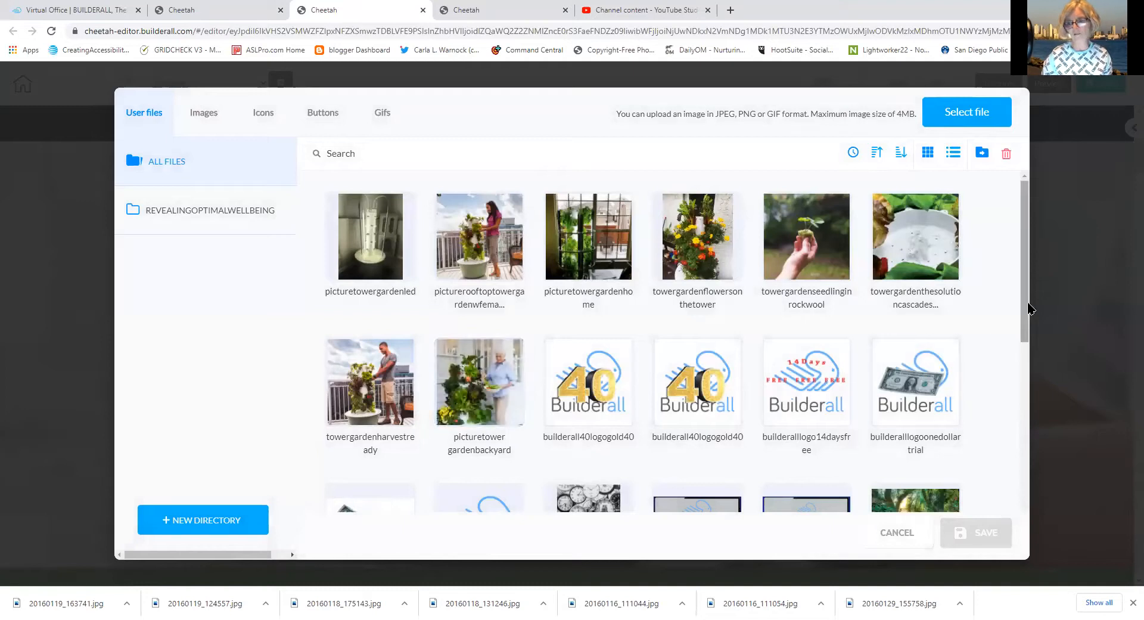
{"action": "scroll", "coordinate": [1011, 375], "scroll_direction": "down", "scroll_amount": 2}
{"action": "scroll", "coordinate": [1011, 375], "scroll_direction": "down", "scroll_amount": 5}
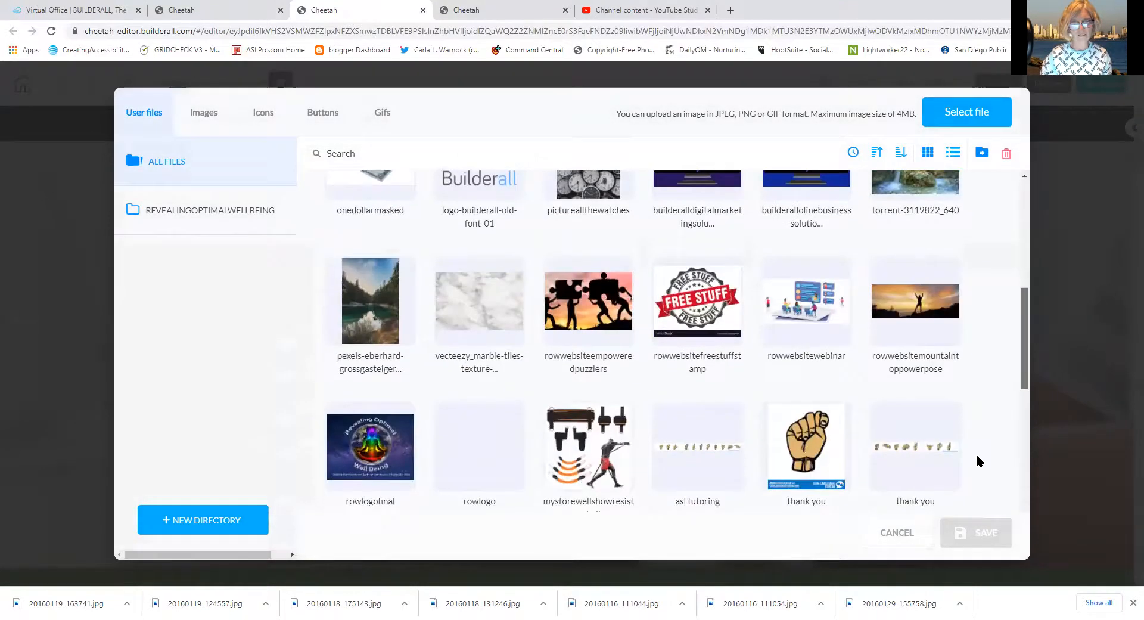
{"action": "left_click", "coordinate": [370, 346]}
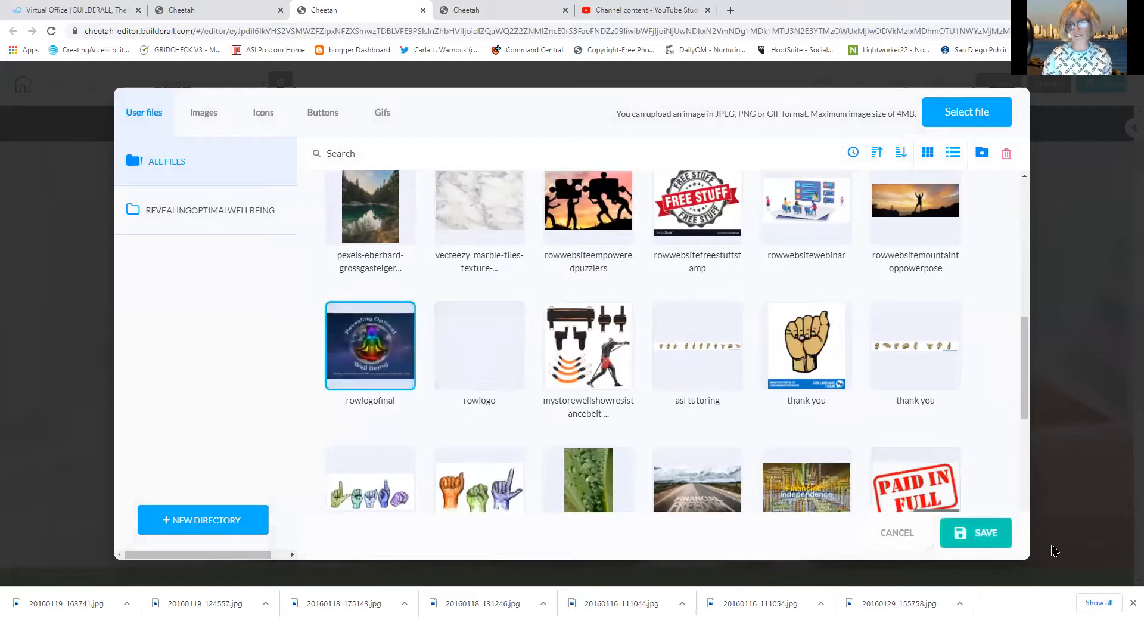
{"action": "left_click", "coordinate": [998, 537]}
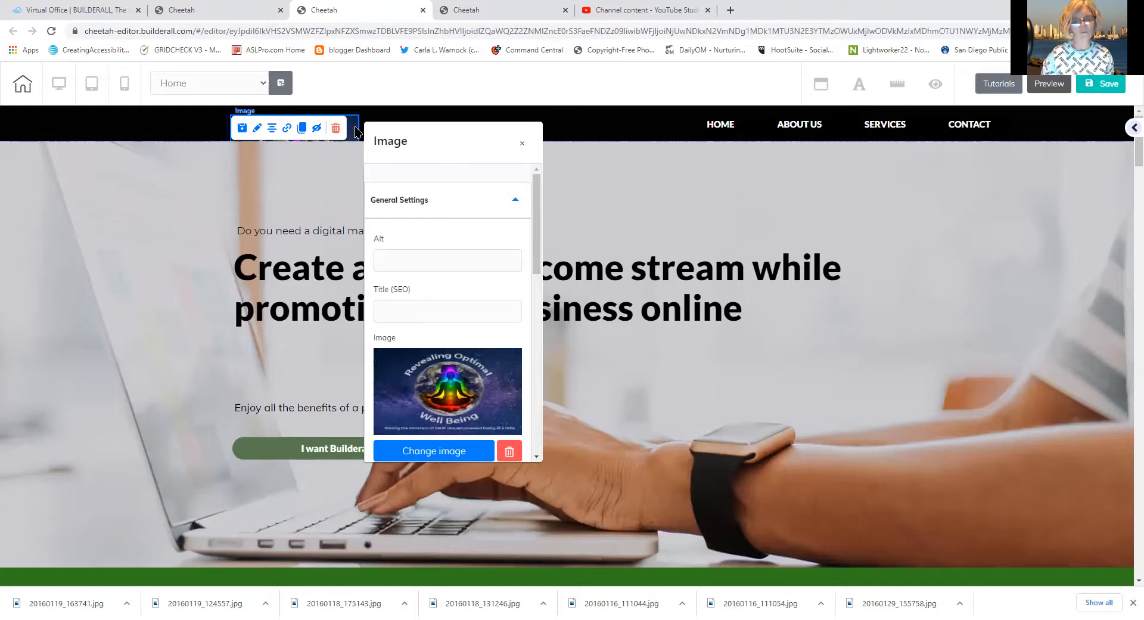
Shrink the rowlogofinal logo and move it to the header bar's left edge
{"action": "left_click_drag", "start_coordinate": [355, 128], "coordinate": [334, 162]}
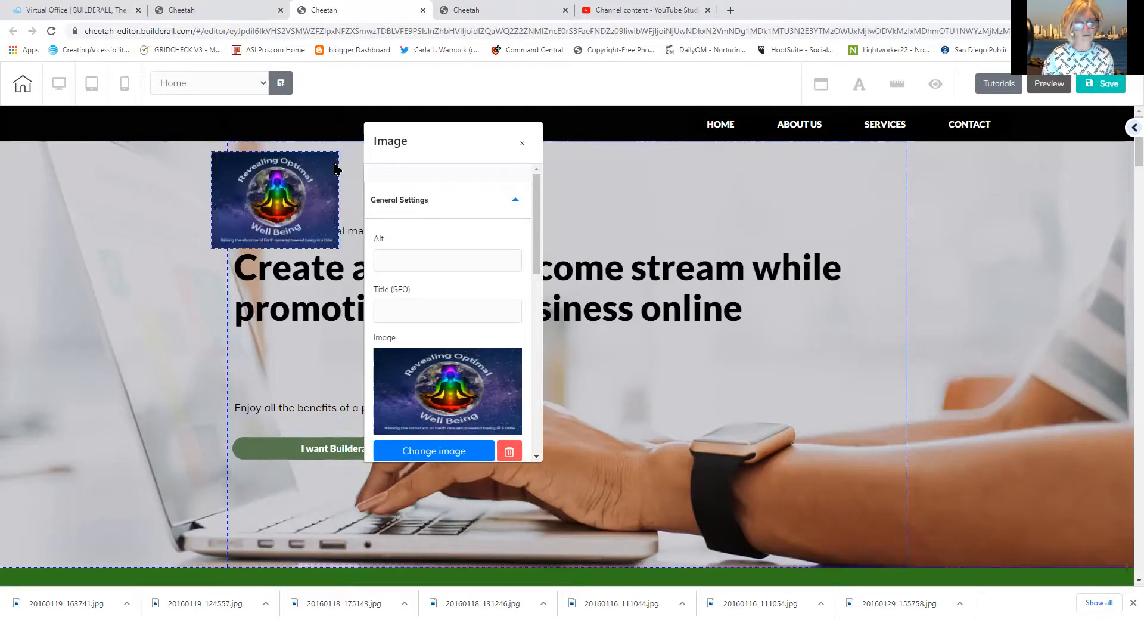
{"action": "left_click", "coordinate": [524, 145]}
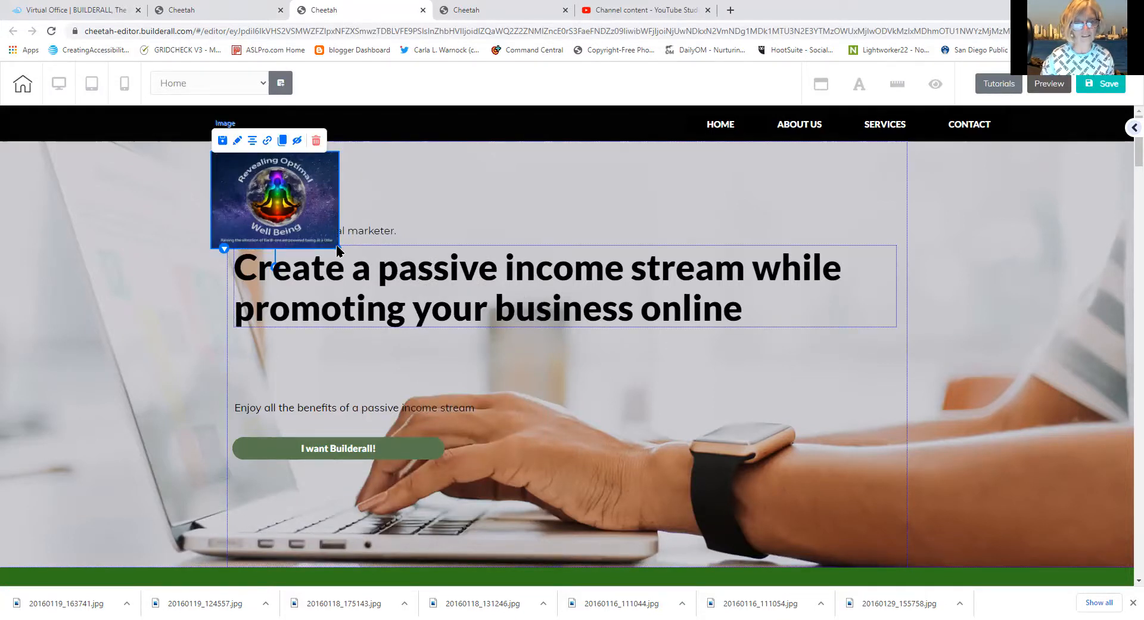
{"action": "left_click_drag", "start_coordinate": [325, 196], "coordinate": [302, 240]}
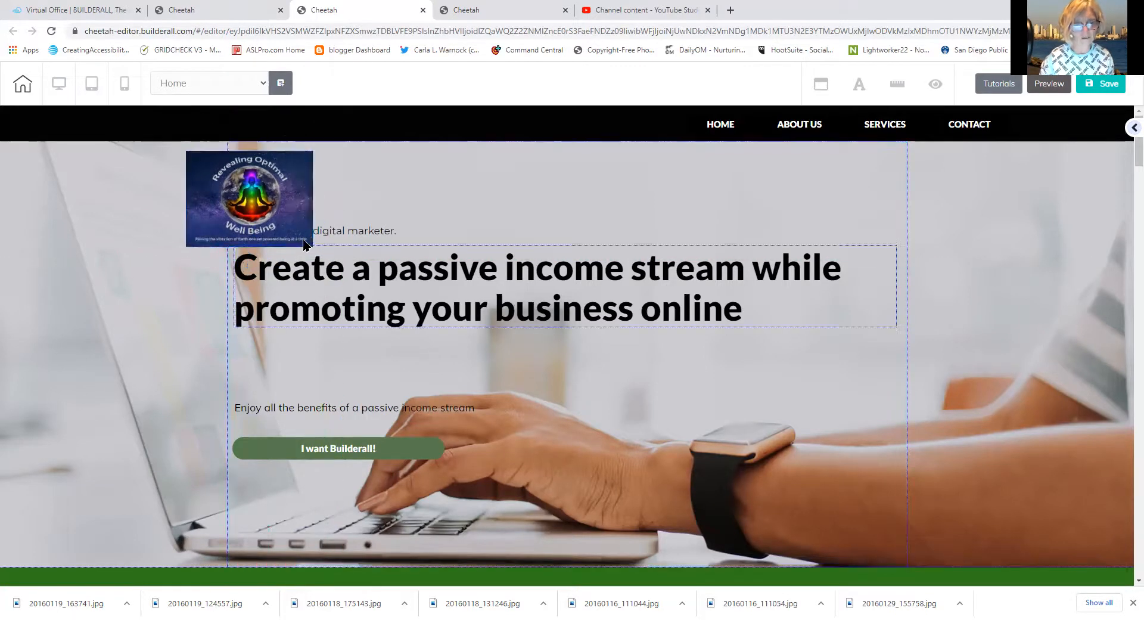
{"action": "left_click_drag", "start_coordinate": [272, 160], "coordinate": [249, 180]}
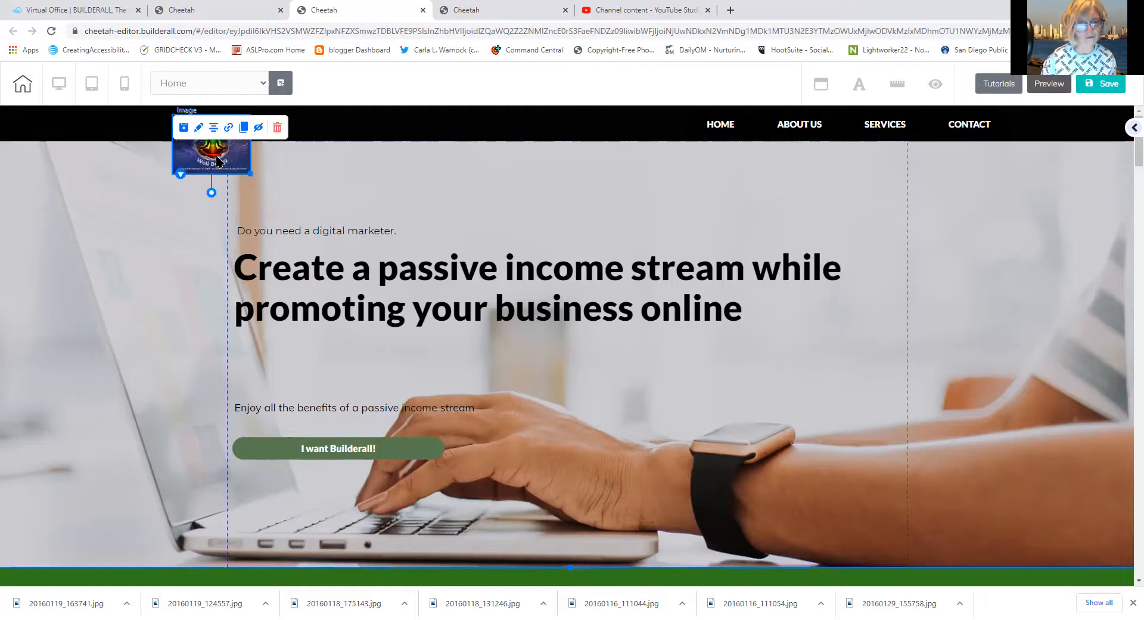
{"action": "left_click_drag", "start_coordinate": [250, 171], "coordinate": [306, 175]}
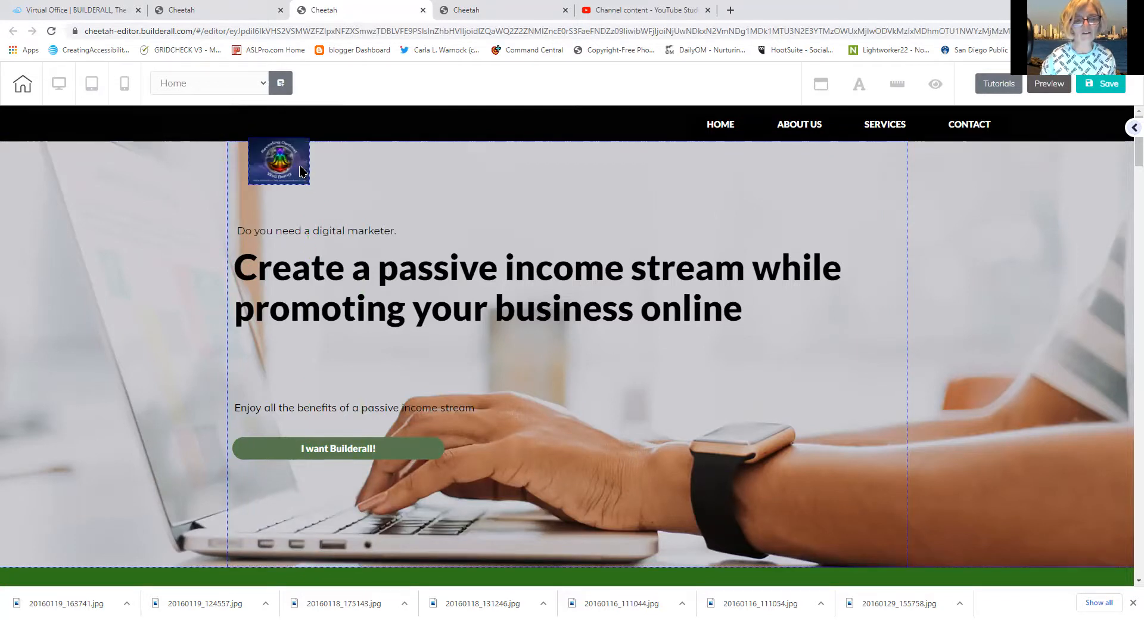
{"action": "left_click", "coordinate": [301, 171]}
{"action": "left_click_drag", "start_coordinate": [307, 181], "coordinate": [294, 175]}
{"action": "left_click_drag", "start_coordinate": [276, 156], "coordinate": [246, 125]}
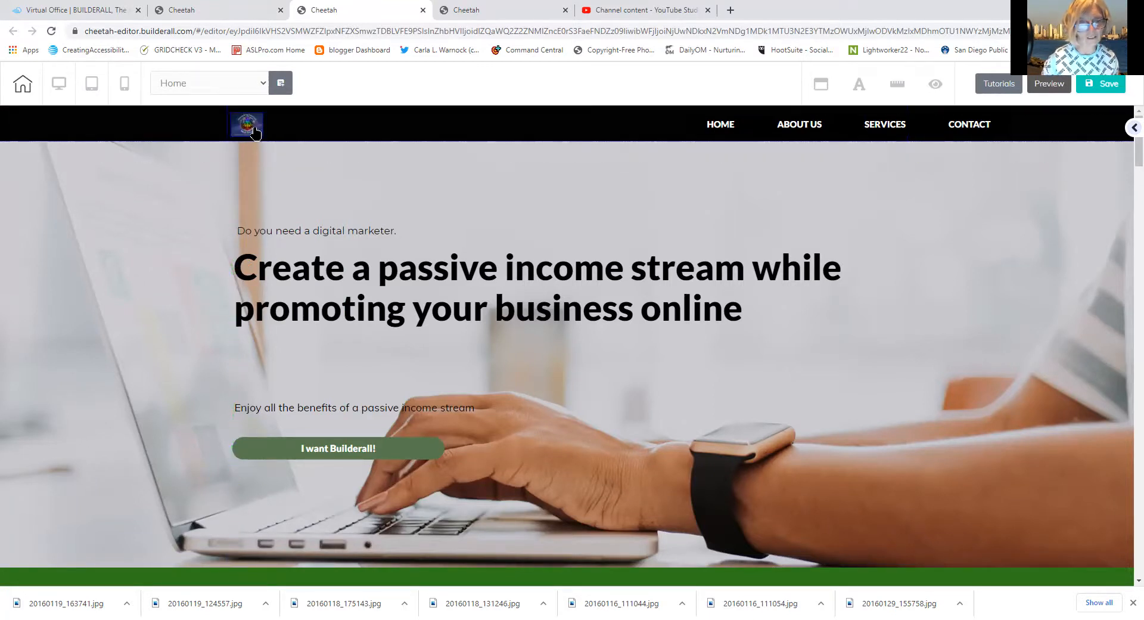
Select the header logo and close its open image settings
{"action": "left_click", "coordinate": [254, 132]}
{"action": "left_click", "coordinate": [254, 214]}
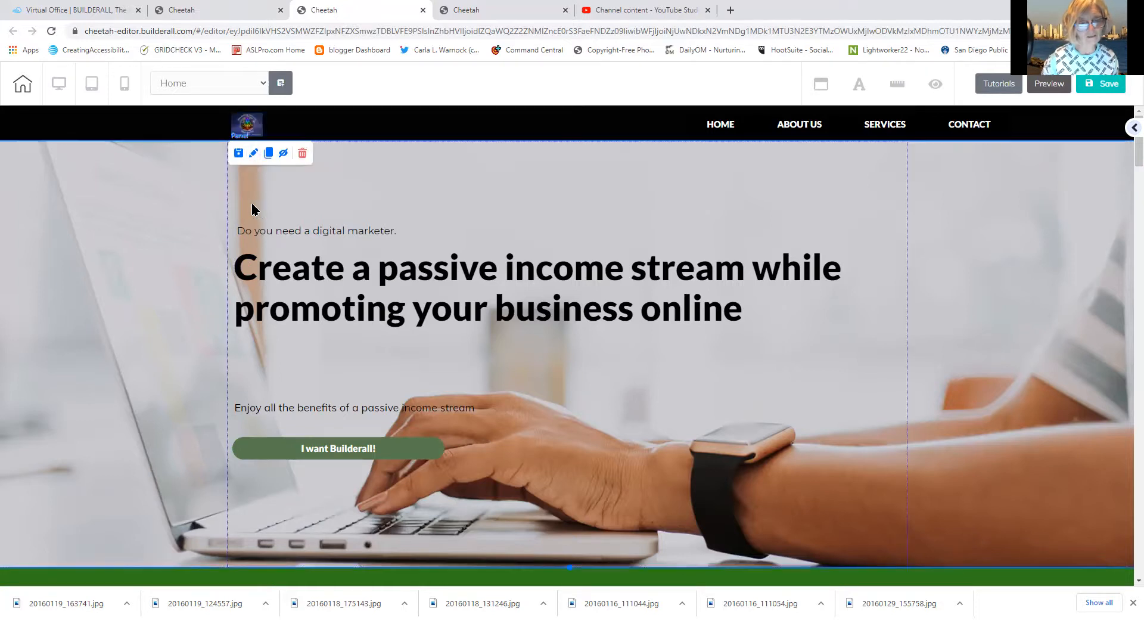
{"action": "left_click_drag", "start_coordinate": [251, 127], "coordinate": [249, 123]}
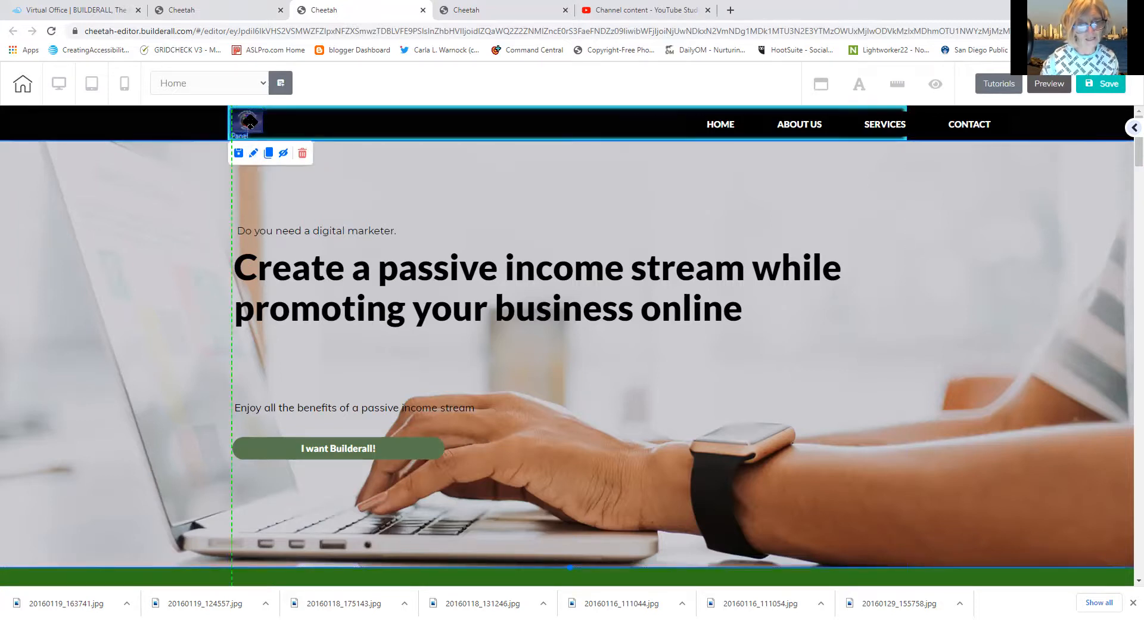
{"action": "left_click", "coordinate": [249, 125]}
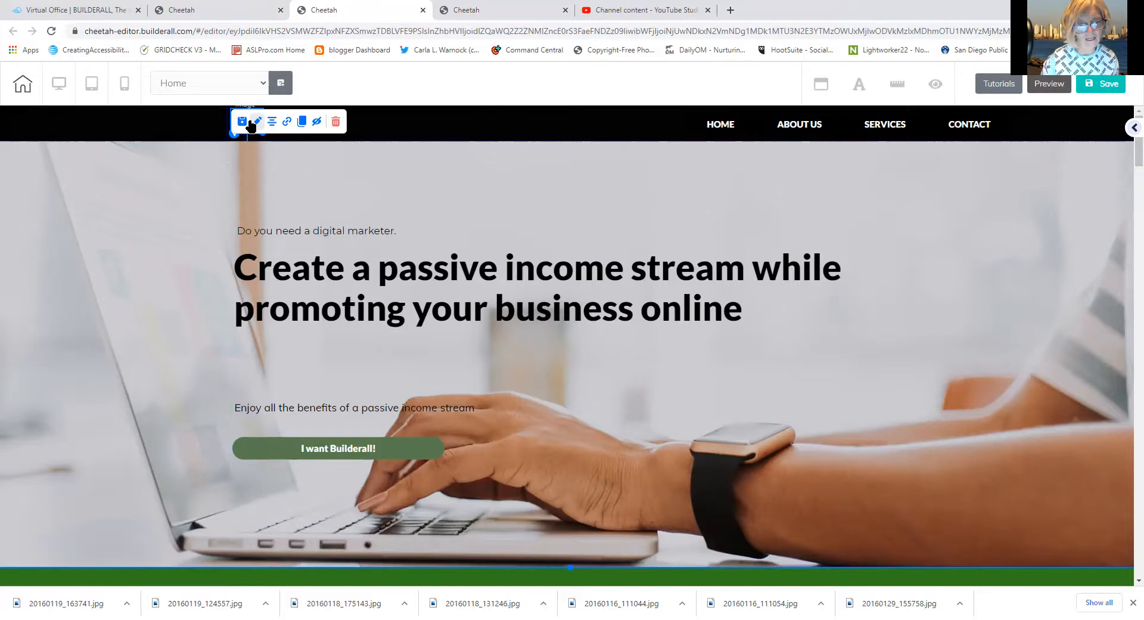
{"action": "left_click", "coordinate": [254, 123]}
{"action": "left_click", "coordinate": [184, 139]}
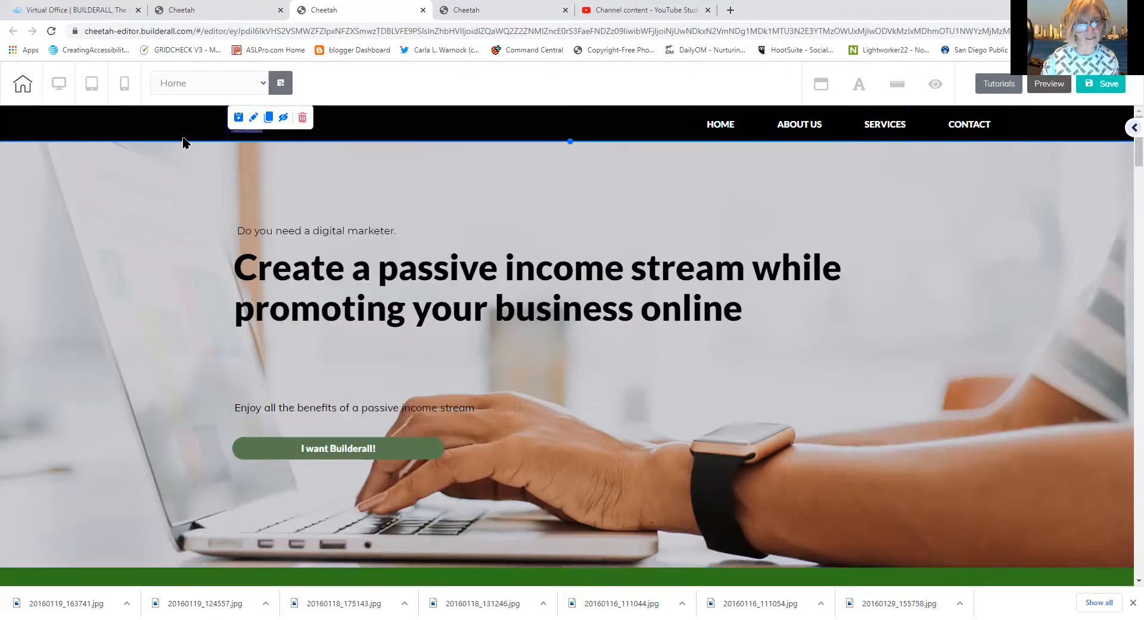
{"action": "left_click", "coordinate": [263, 134]}
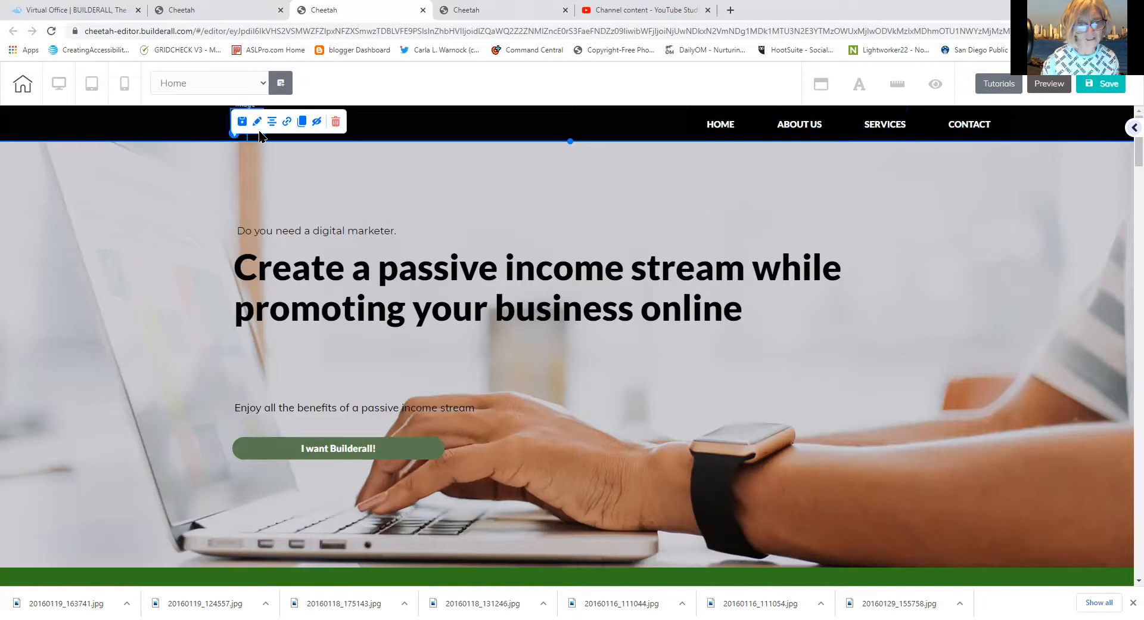
{"action": "left_click", "coordinate": [400, 132]}
{"action": "left_click", "coordinate": [398, 192]}
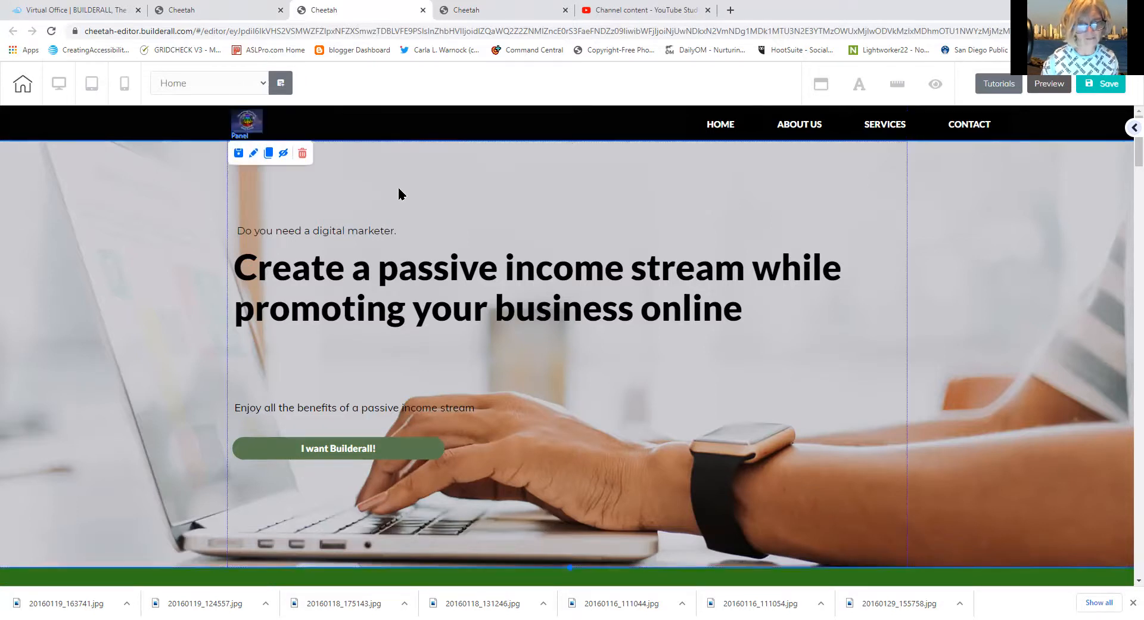
Settle the logo in the black header bar and show the navigation menu's Items list
{"action": "left_click", "coordinate": [259, 124]}
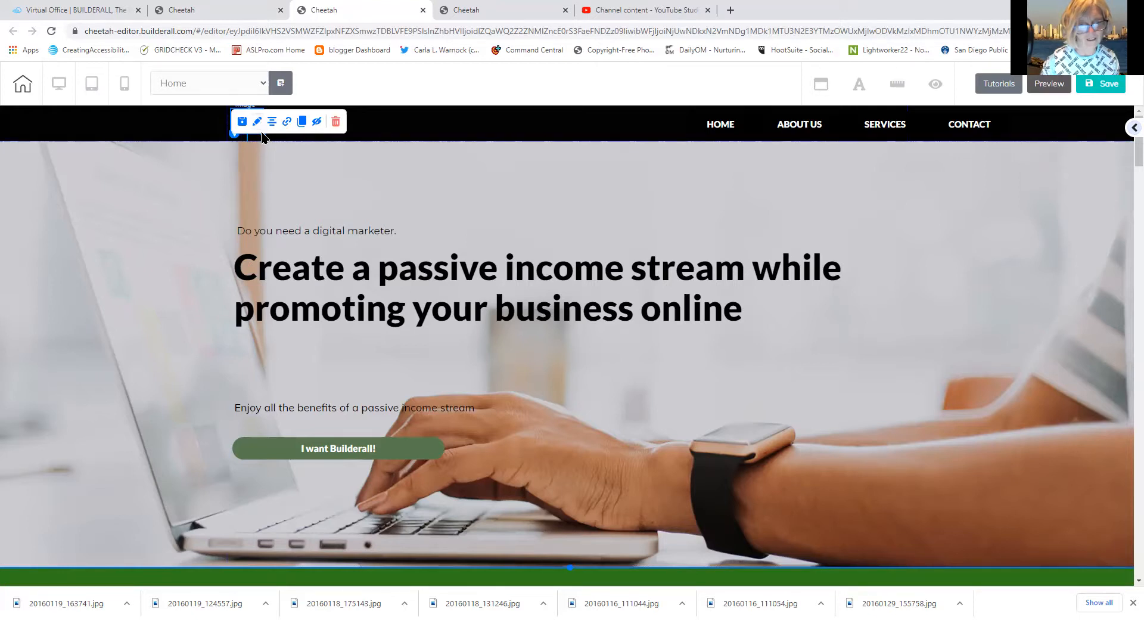
{"action": "left_click_drag", "start_coordinate": [262, 133], "coordinate": [283, 180]}
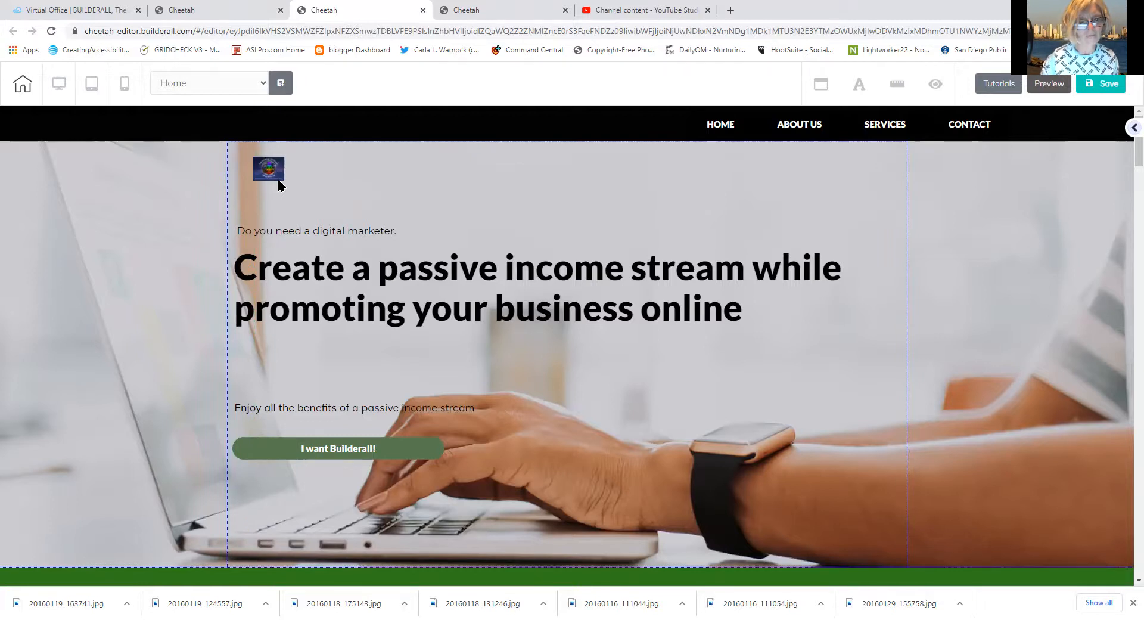
{"action": "left_click", "coordinate": [279, 179]}
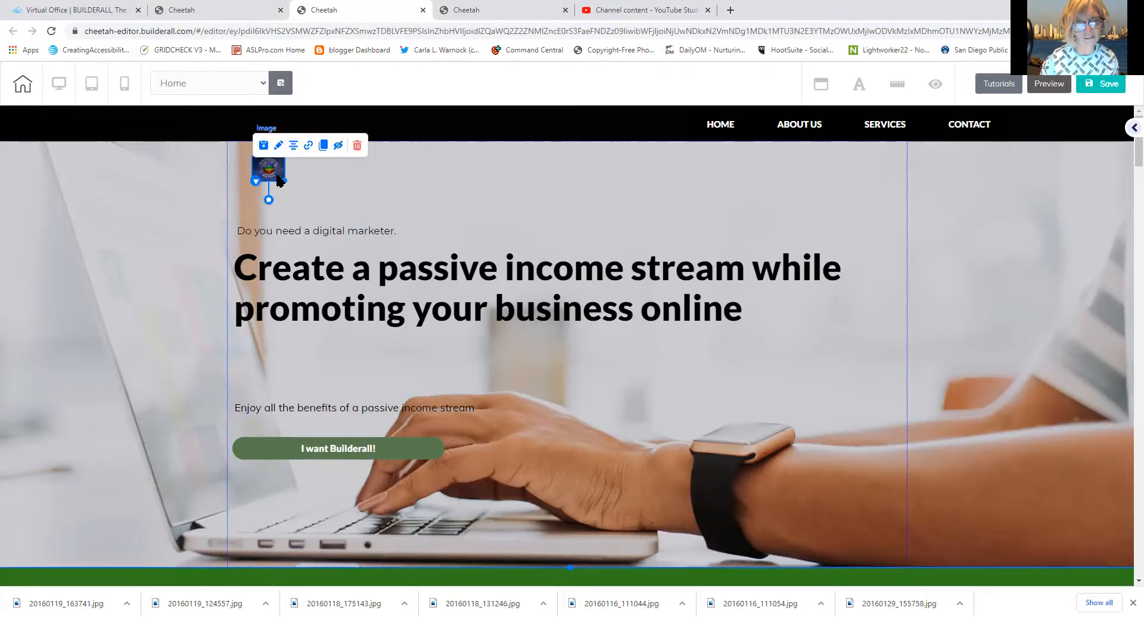
{"action": "left_click_drag", "start_coordinate": [284, 180], "coordinate": [287, 183]}
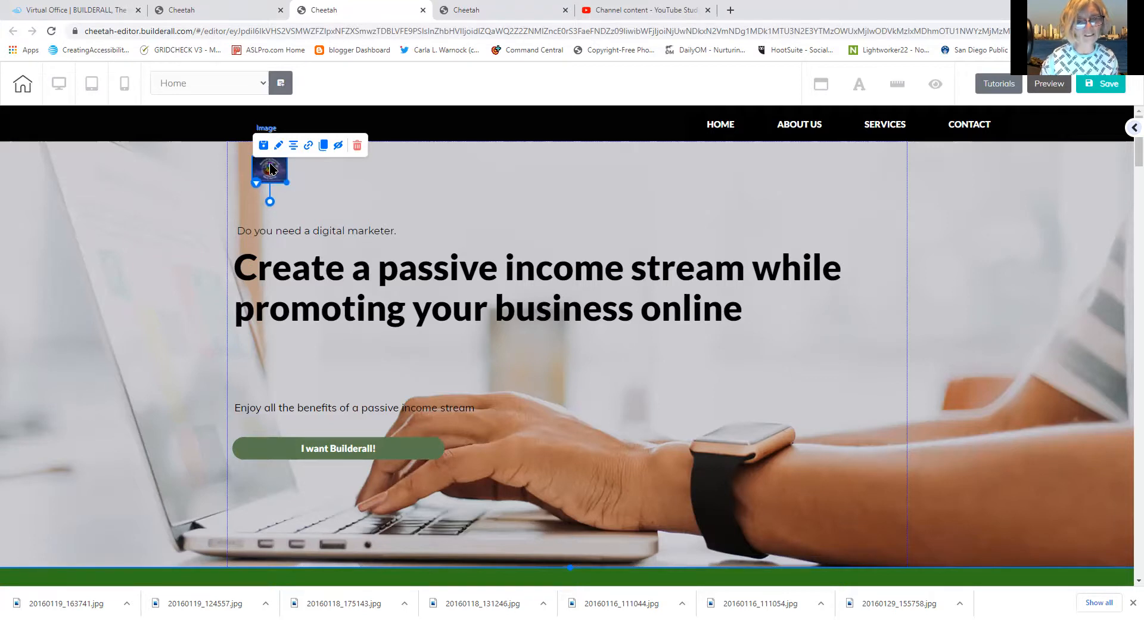
{"action": "left_click_drag", "start_coordinate": [261, 145], "coordinate": [249, 119]}
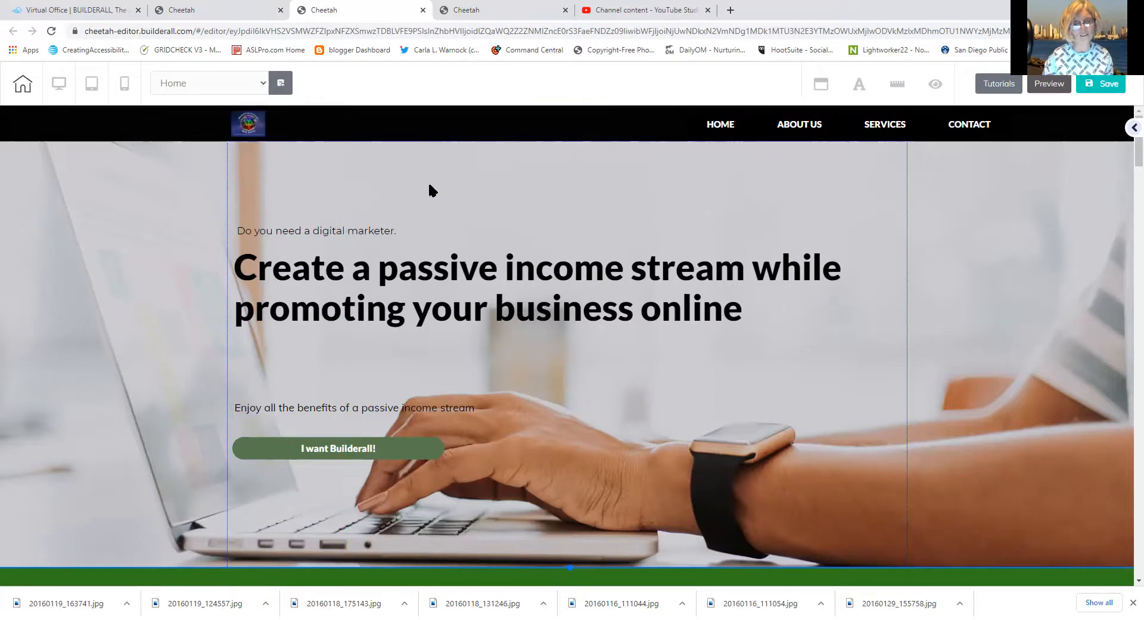
{"action": "left_click", "coordinate": [695, 133]}
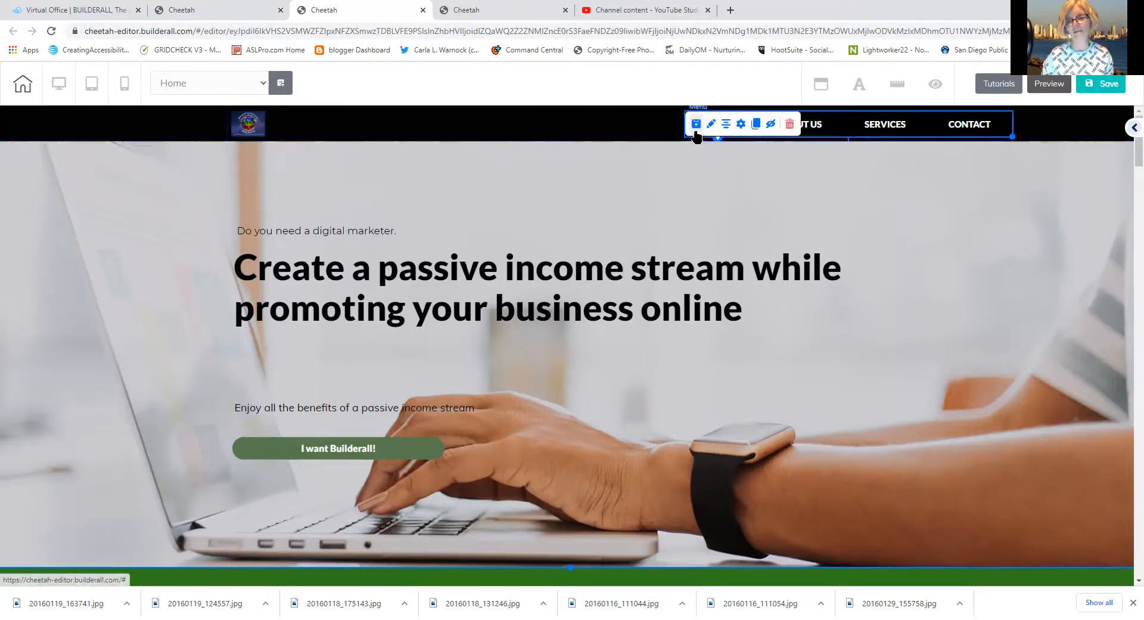
{"action": "left_click", "coordinate": [742, 126]}
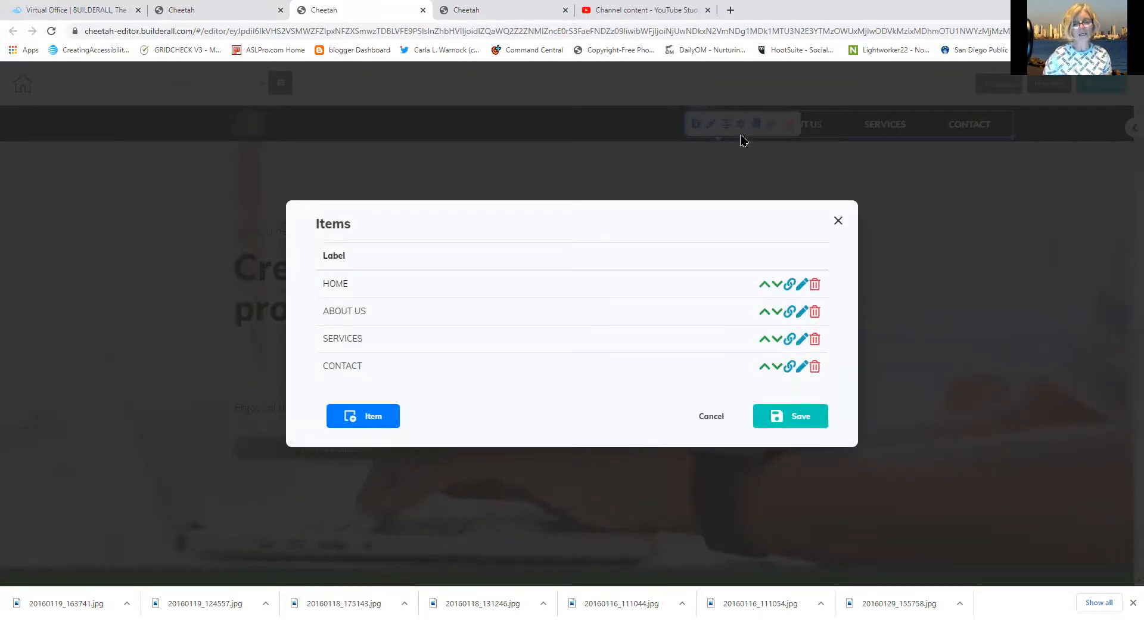
{"action": "left_click", "coordinate": [791, 312]}
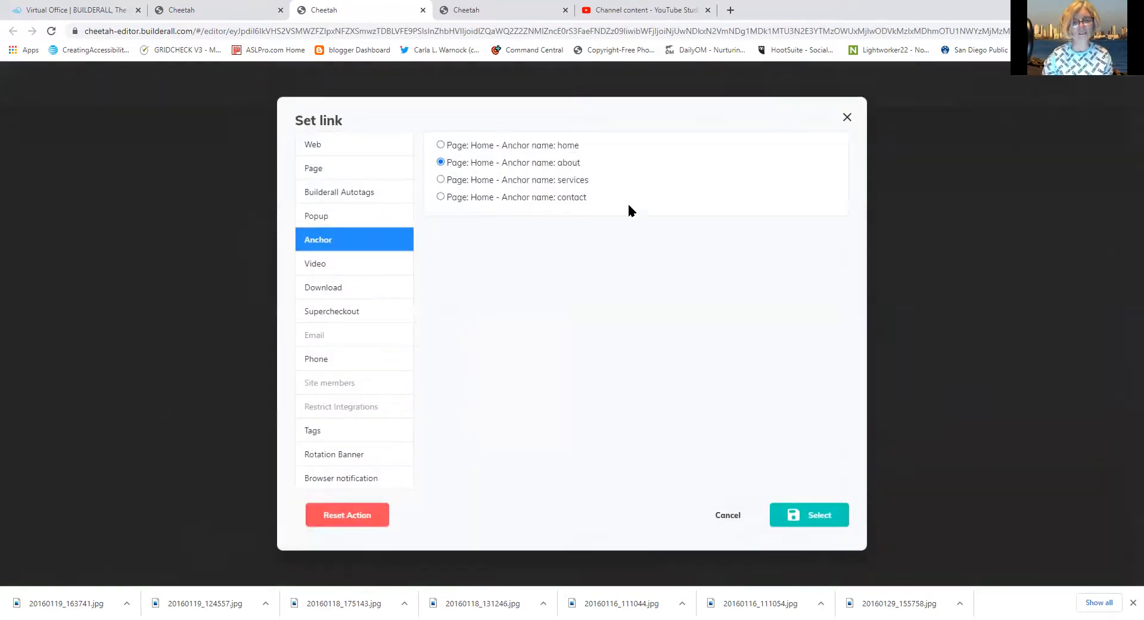
{"action": "left_click", "coordinate": [369, 172]}
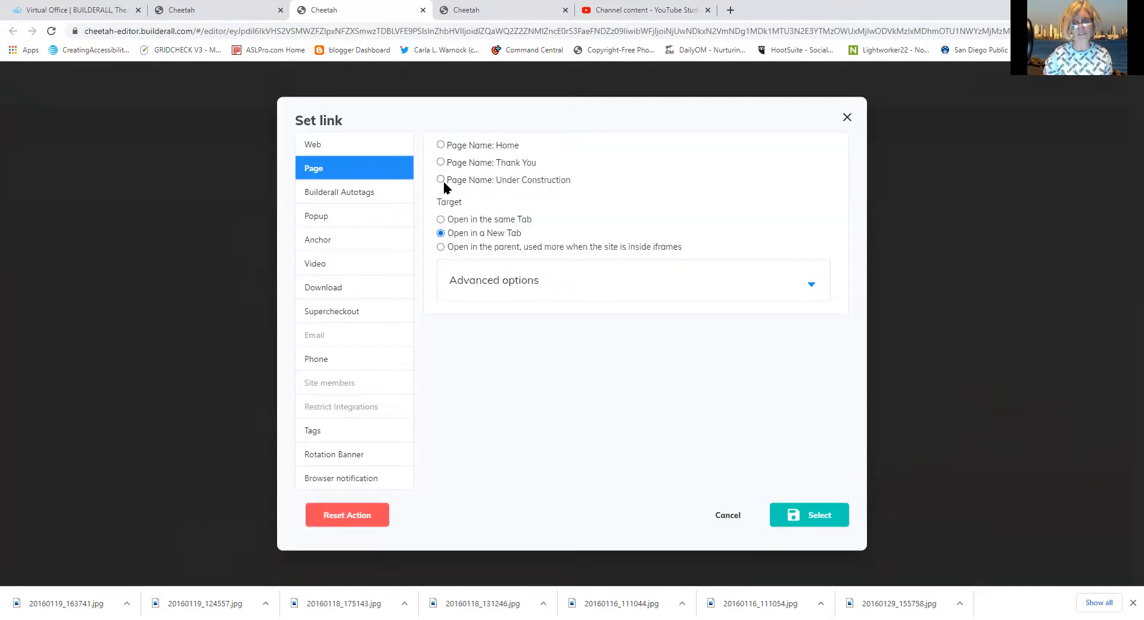
{"action": "left_click", "coordinate": [834, 516]}
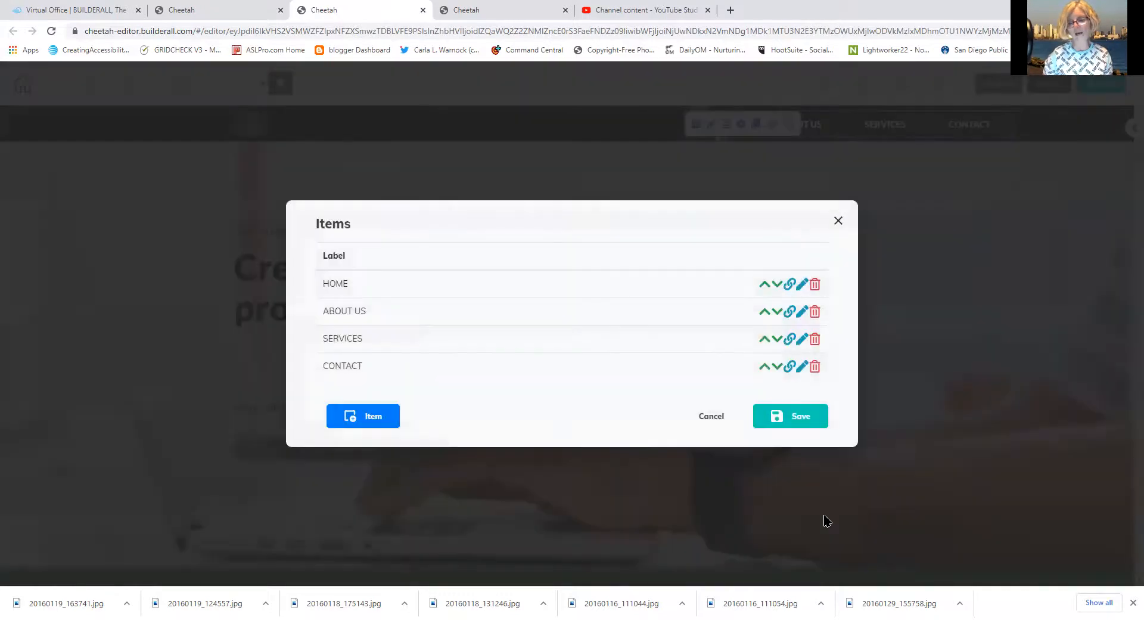
{"action": "left_click", "coordinate": [808, 424]}
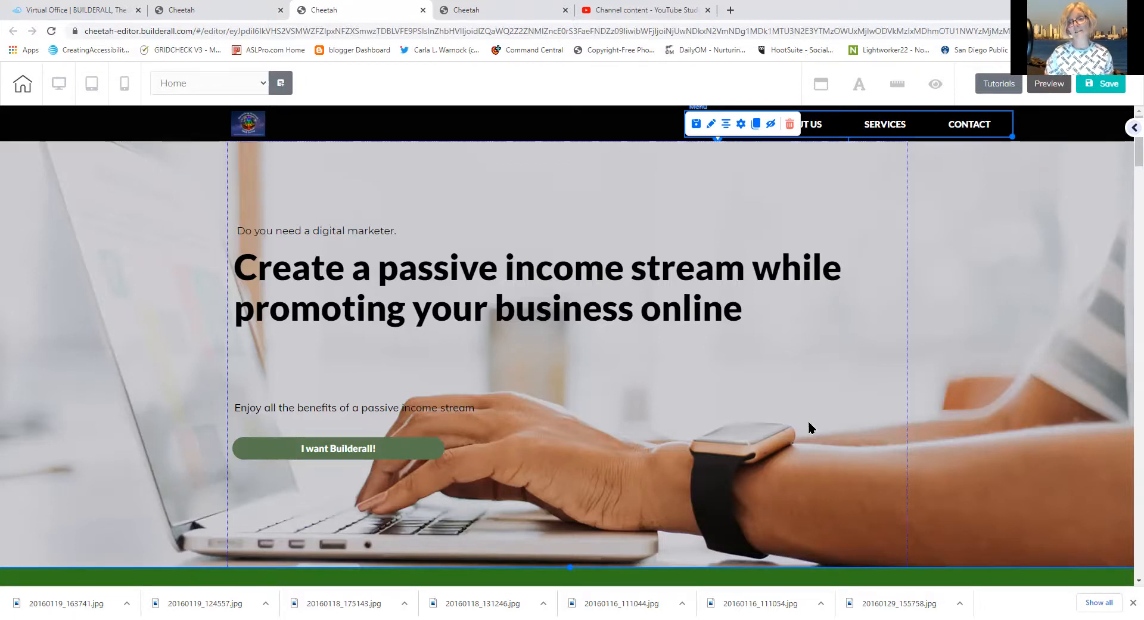
Rename the SERVICES menu item to BuyBuilderall and save it
{"action": "double_click", "coordinate": [739, 127]}
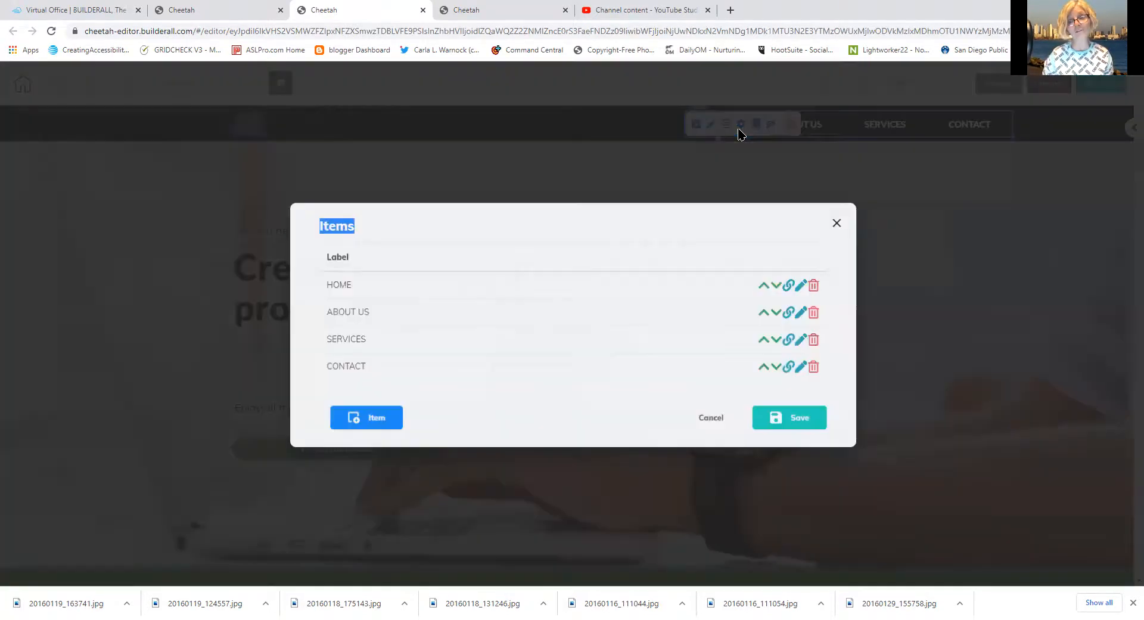
{"action": "left_click", "coordinate": [740, 125]}
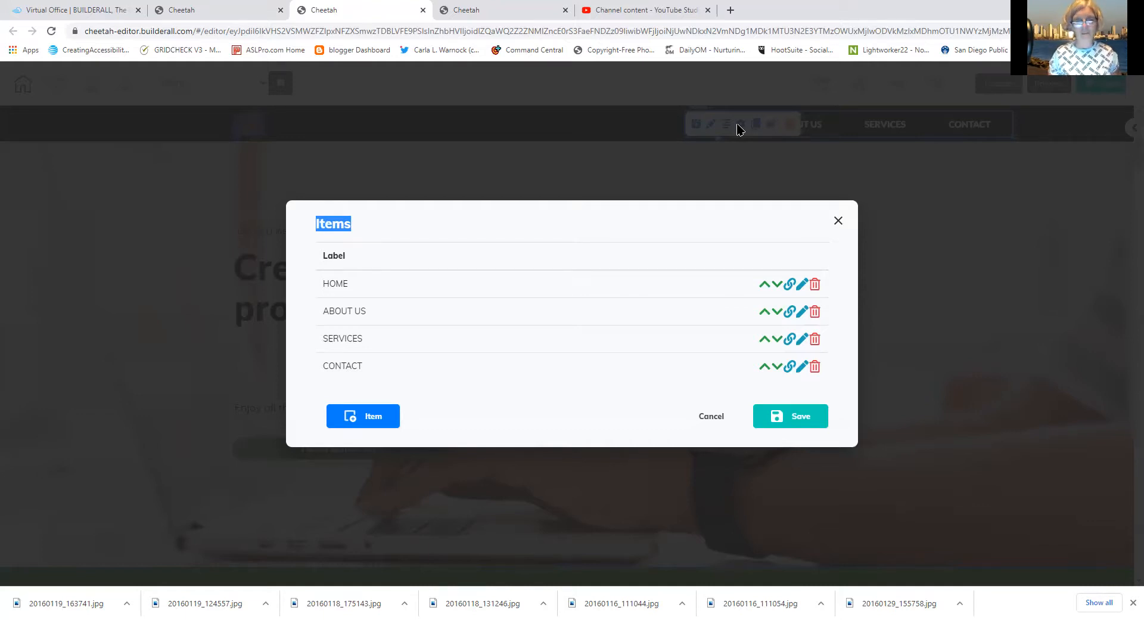
{"action": "left_click", "coordinate": [800, 341]}
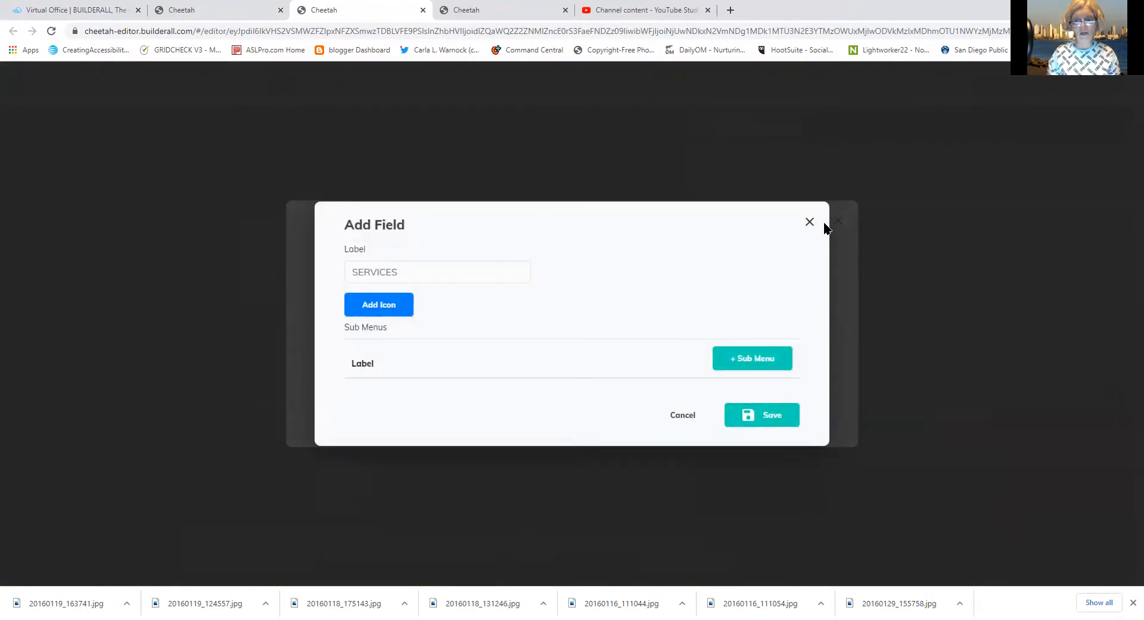
{"action": "left_click_drag", "start_coordinate": [442, 269], "coordinate": [280, 278]}
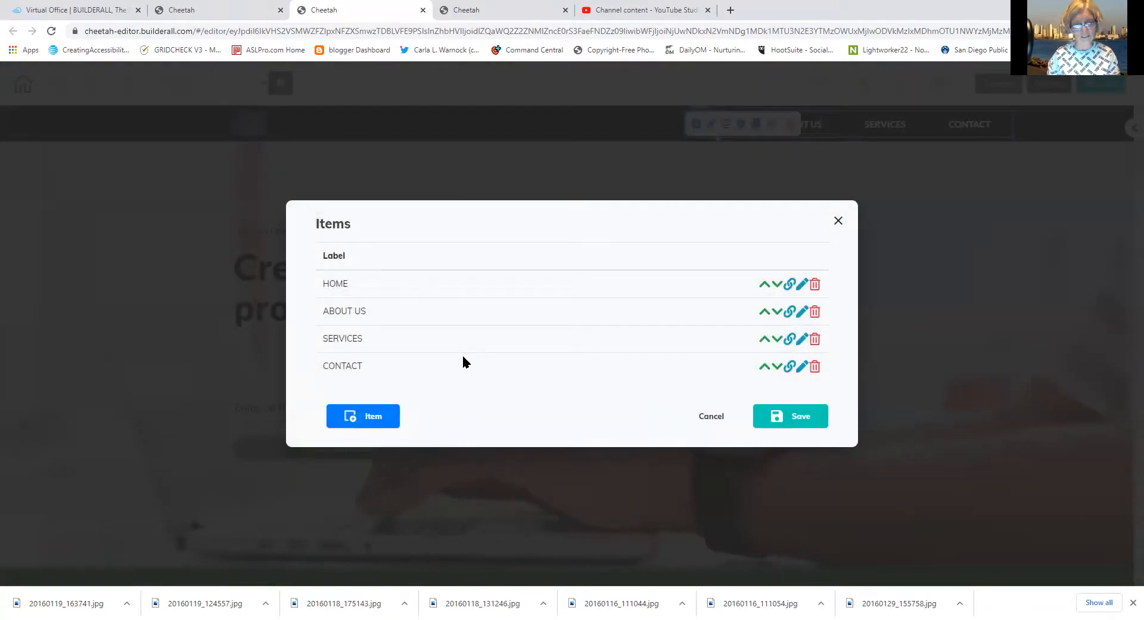
{"action": "left_click", "coordinate": [801, 339]}
{"action": "left_click", "coordinate": [425, 275]}
{"action": "double_click", "coordinate": [348, 268]}
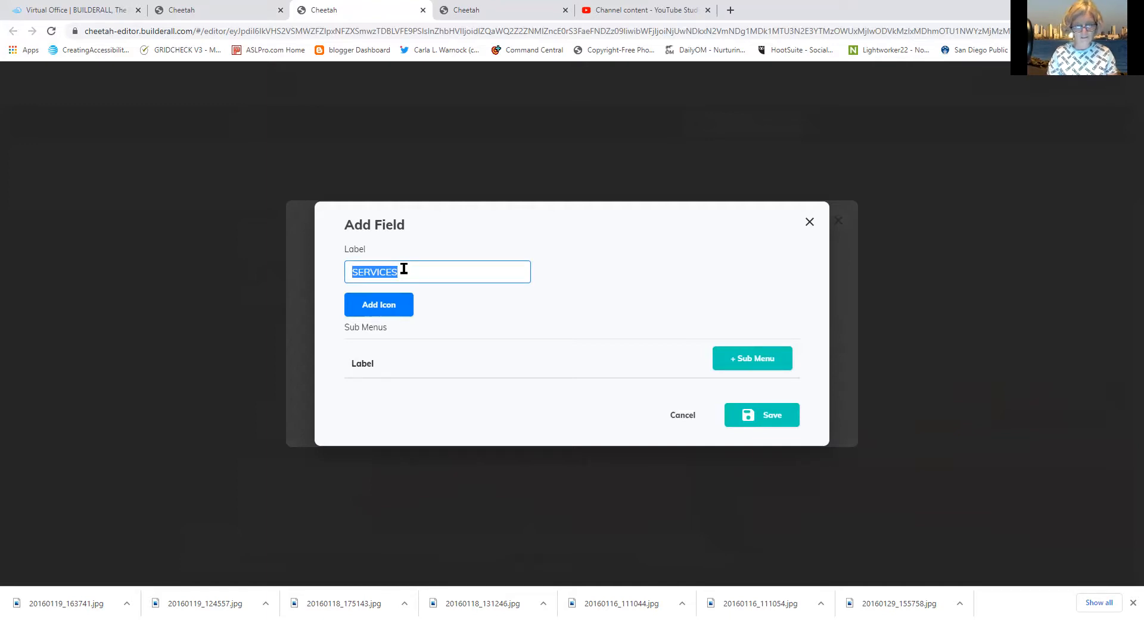
{"action": "type", "text": "Bu"}
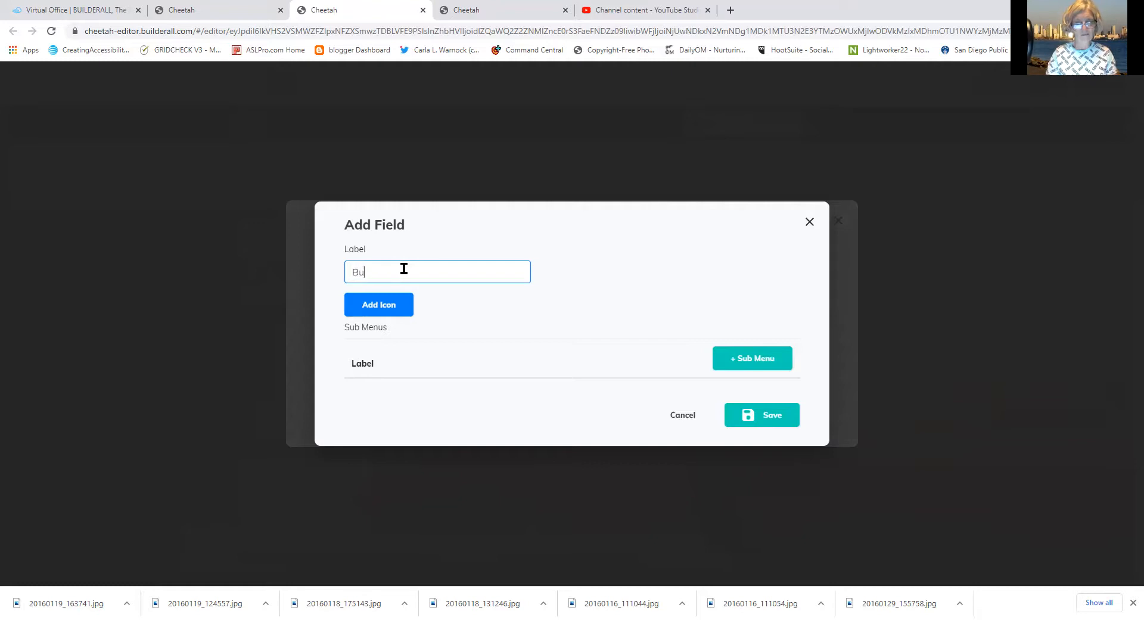
{"action": "type", "text": "yB"}
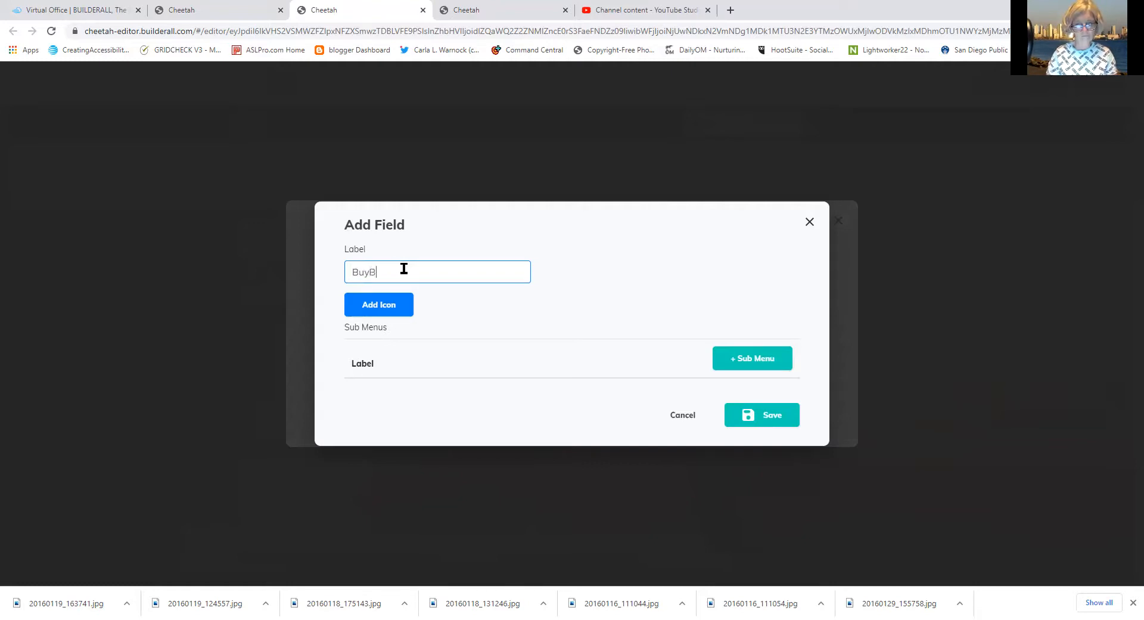
{"action": "type", "text": "ui"}
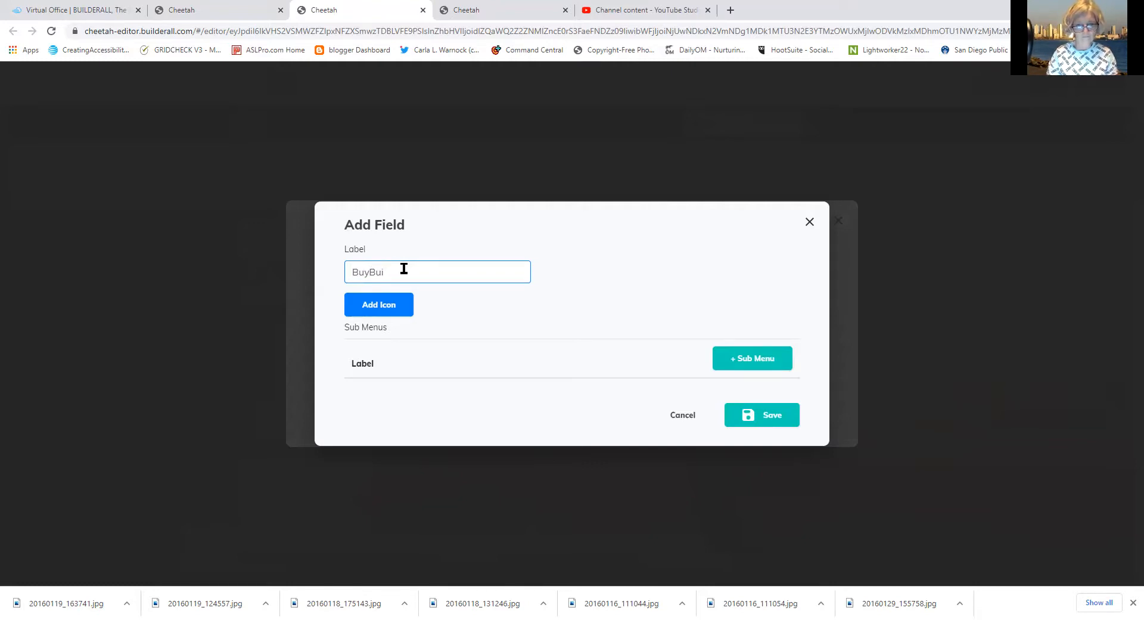
{"action": "type", "text": "lderall"}
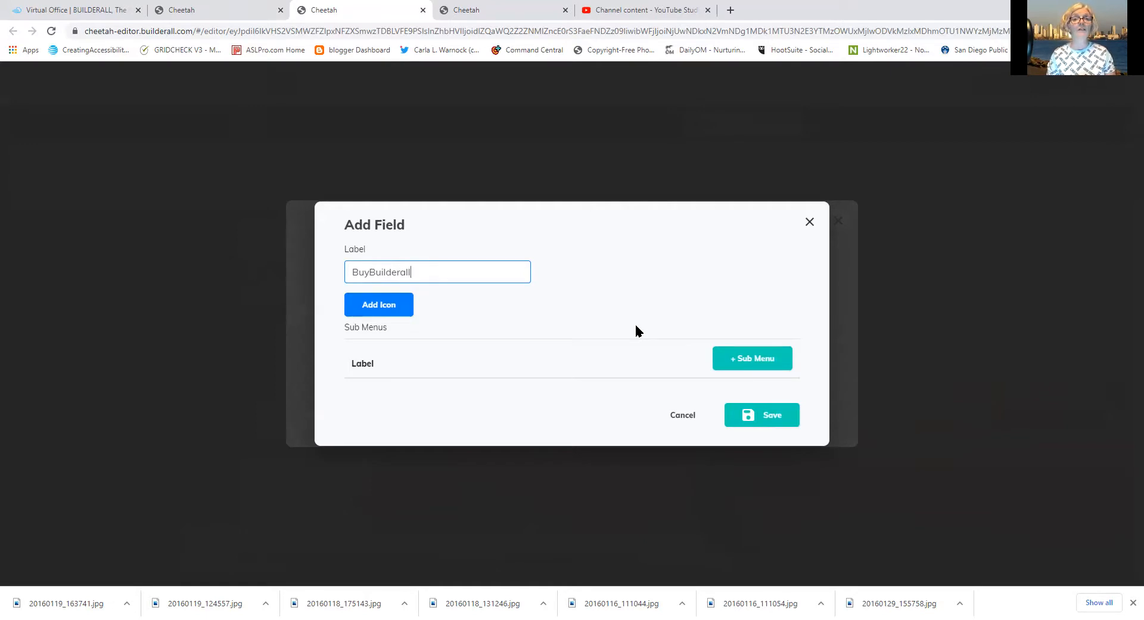
{"action": "left_click", "coordinate": [767, 411]}
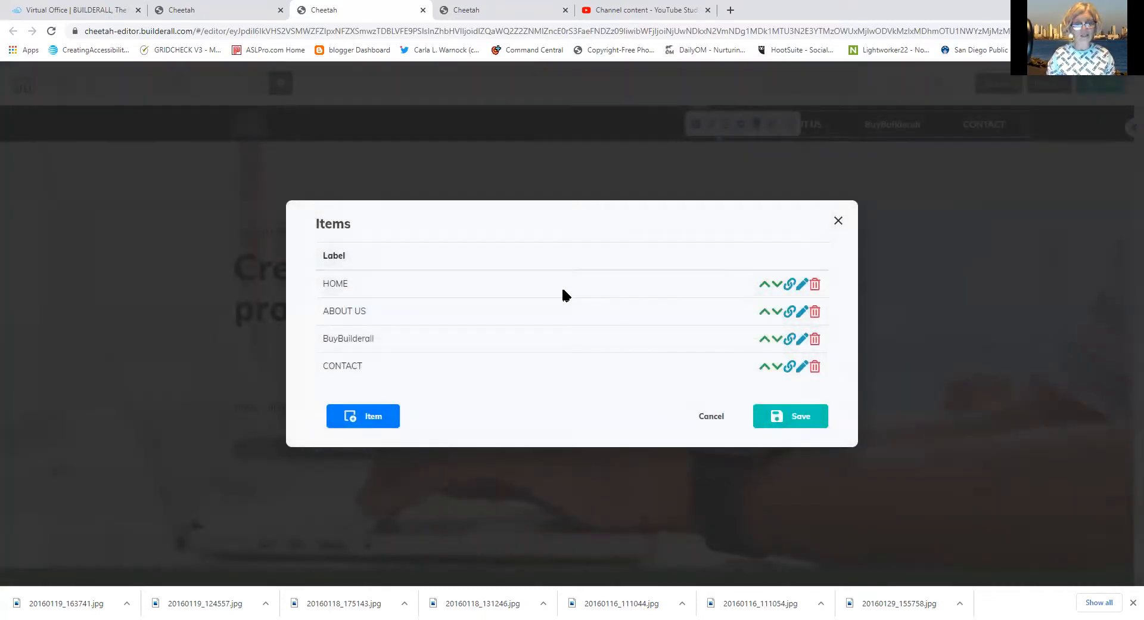
{"action": "left_click", "coordinate": [790, 339]}
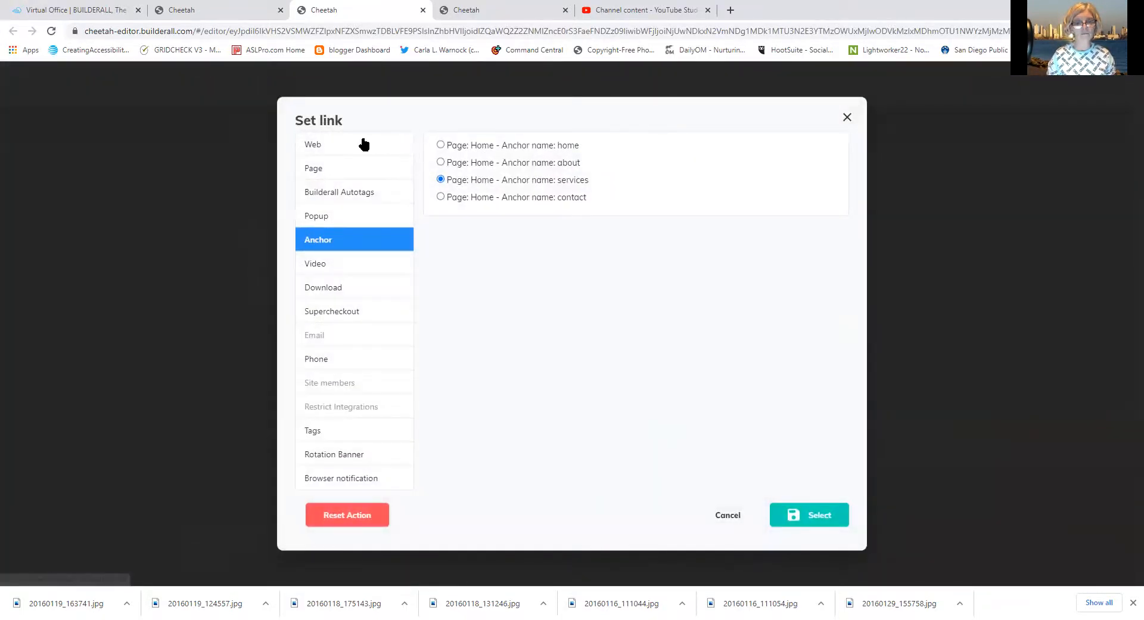
{"action": "left_click", "coordinate": [360, 145]}
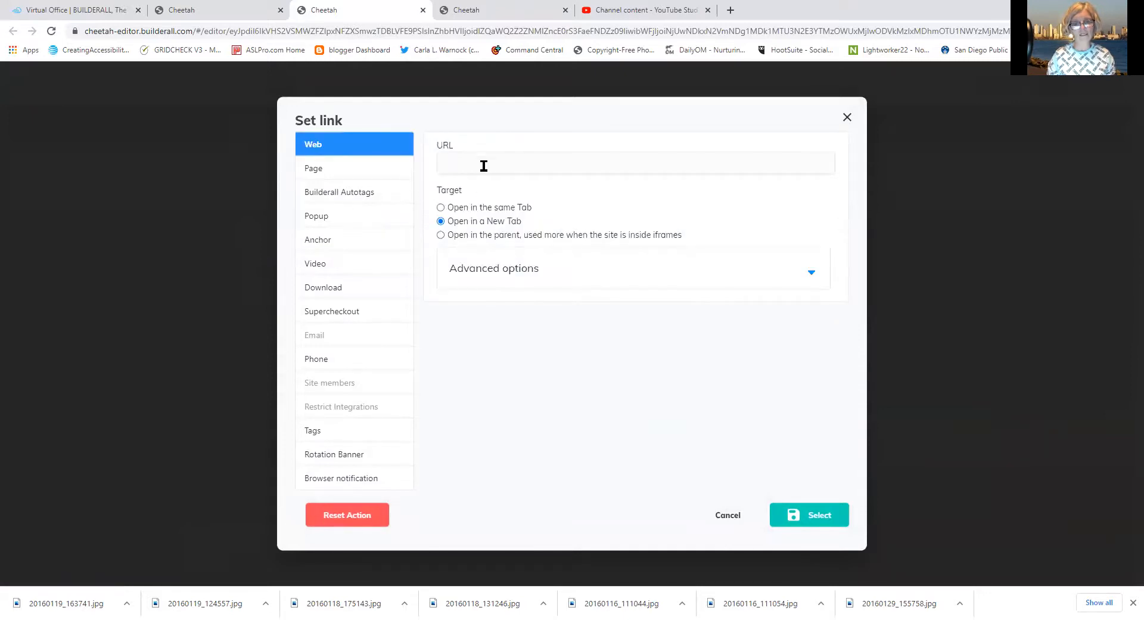
{"action": "left_click", "coordinate": [477, 159]}
{"action": "type", "text": "www."}
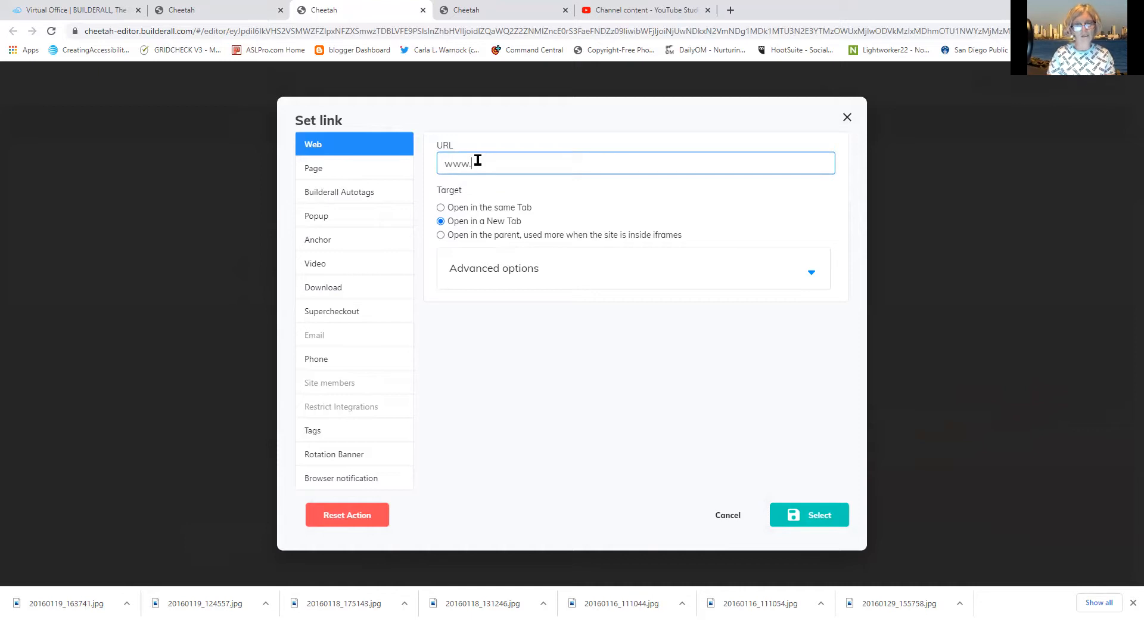
{"action": "type", "text": "builderall.com"}
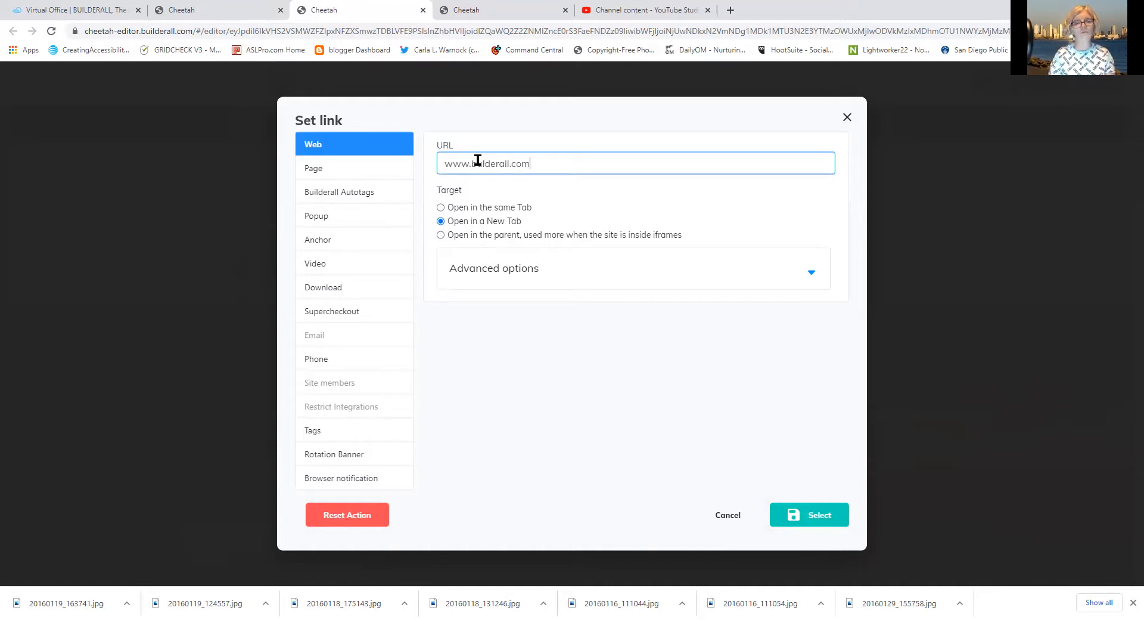
{"action": "left_click_drag", "start_coordinate": [543, 166], "coordinate": [428, 176]}
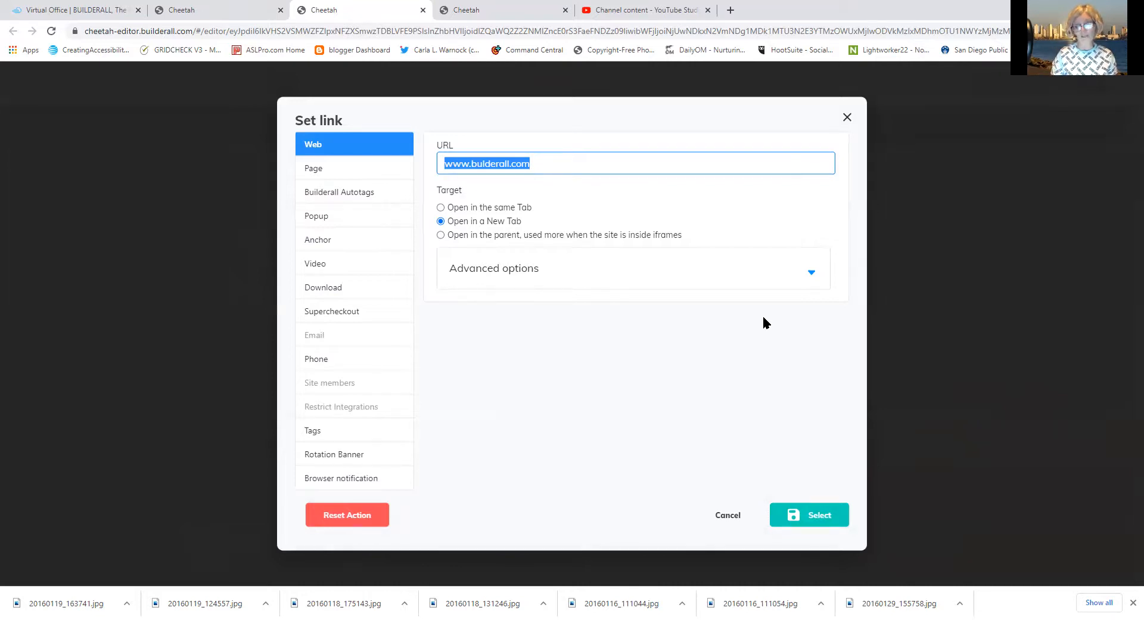
{"action": "key", "text": "BackSpace"}
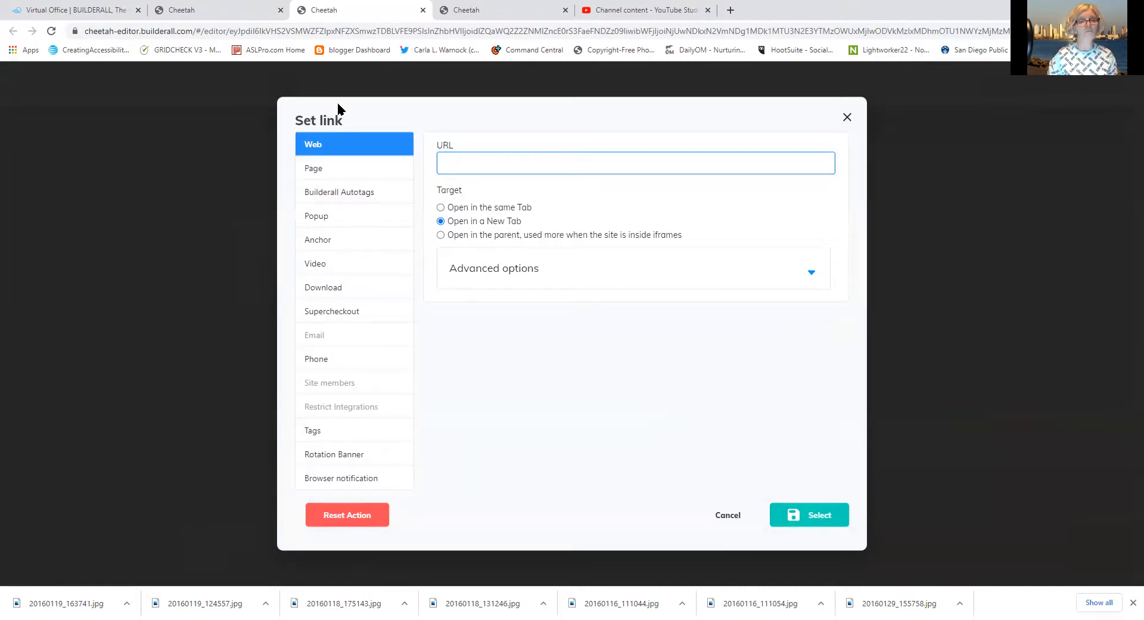
Copy Your Affiliate Link from the Virtual Office Affiliates page, then return to Cheetah
{"action": "left_click", "coordinate": [97, 12]}
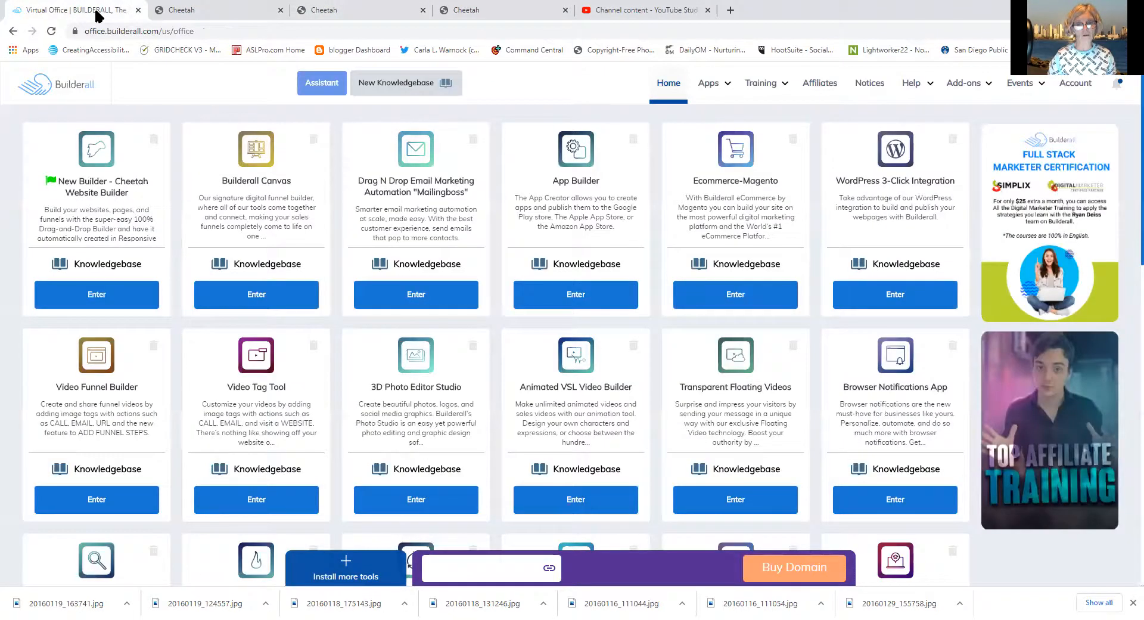
{"action": "left_click", "coordinate": [821, 91]}
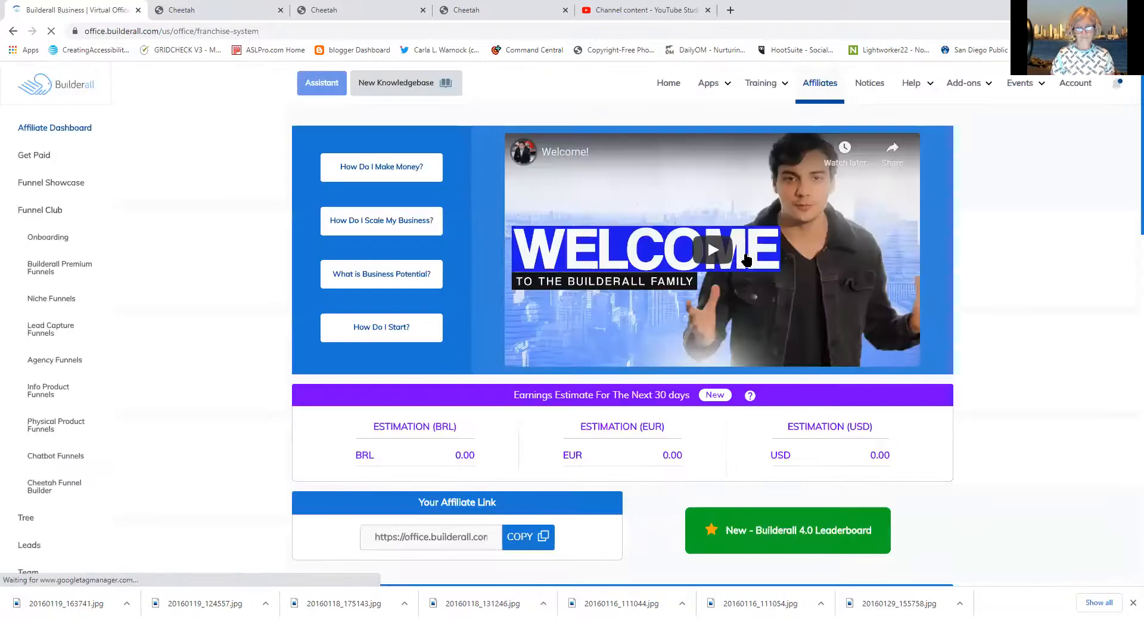
{"action": "left_click", "coordinate": [518, 543]}
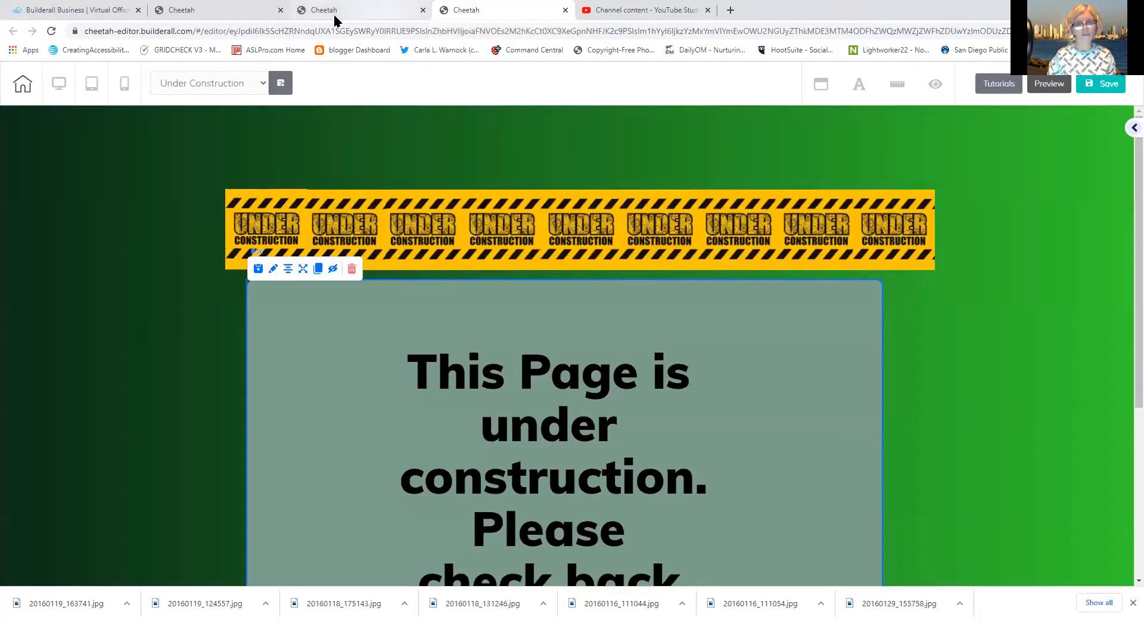
{"action": "left_click", "coordinate": [334, 12]}
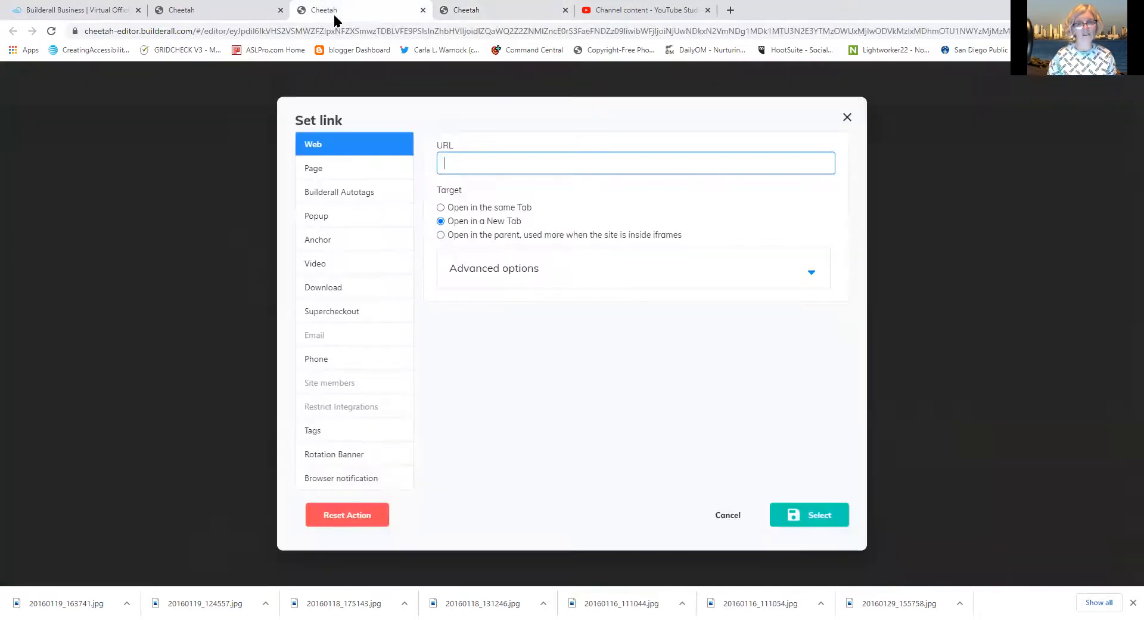
Paste the affiliate URL as the BuyBuilderall link and confirm it
{"action": "right_click", "coordinate": [447, 162]}
{"action": "left_click", "coordinate": [472, 256]}
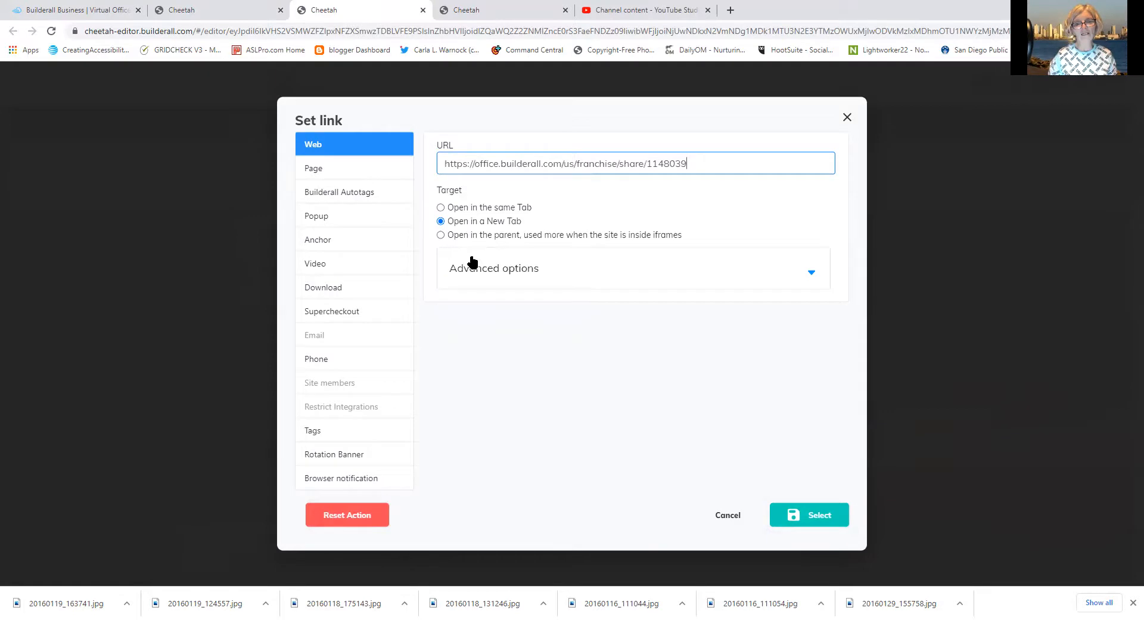
{"action": "left_click", "coordinate": [811, 528]}
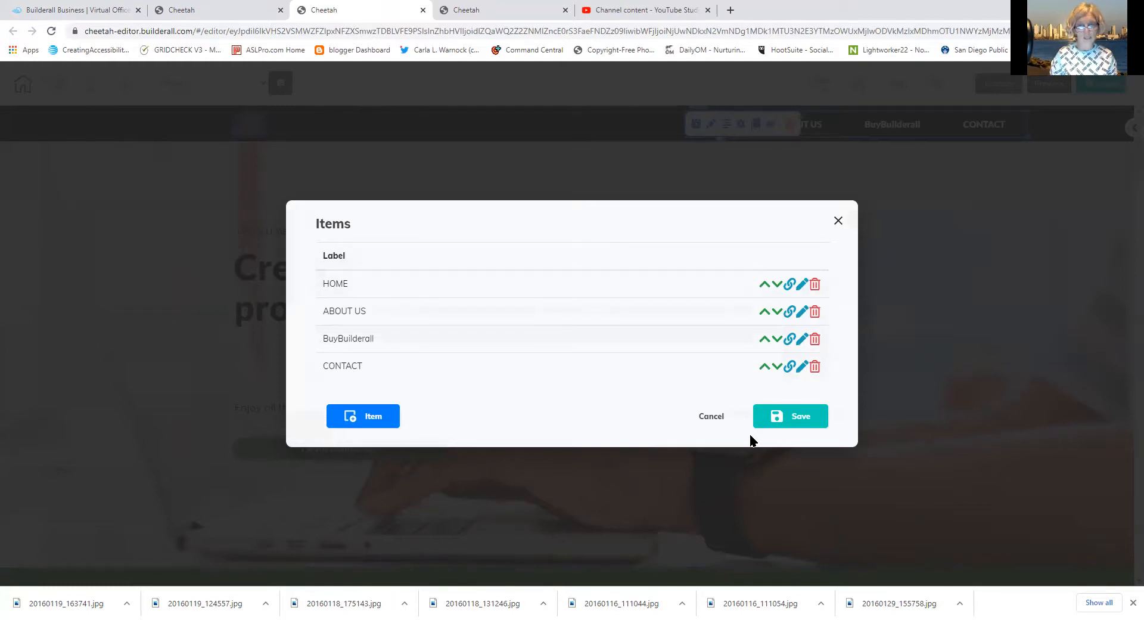
Link CONTACT to the Under Construction page and save the header menu
{"action": "left_click", "coordinate": [801, 368]}
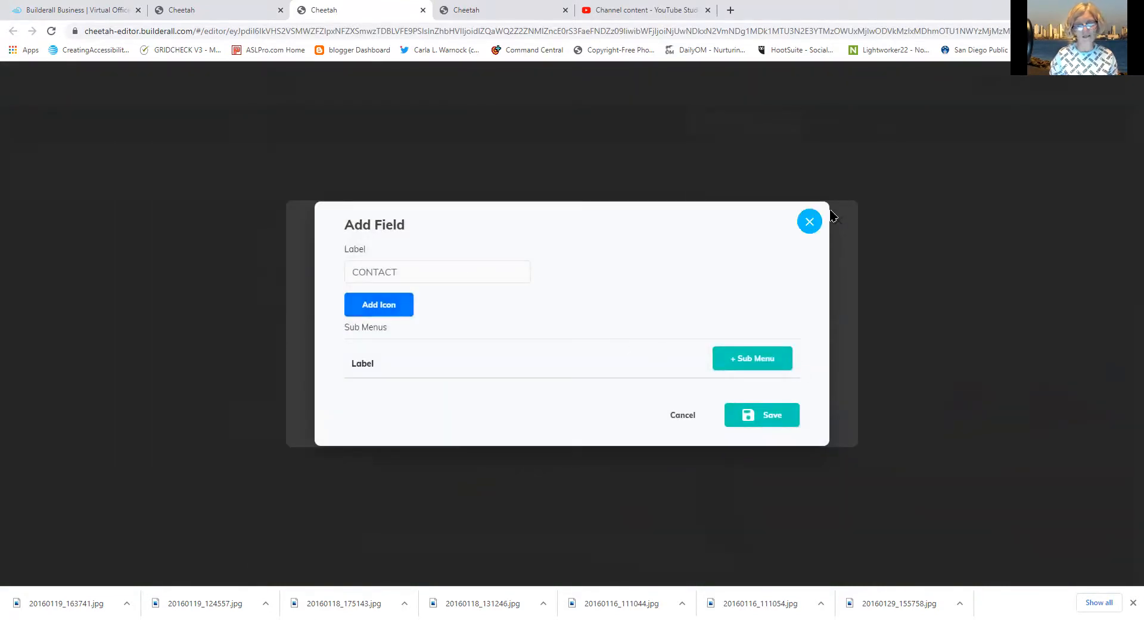
{"action": "left_click", "coordinate": [809, 223]}
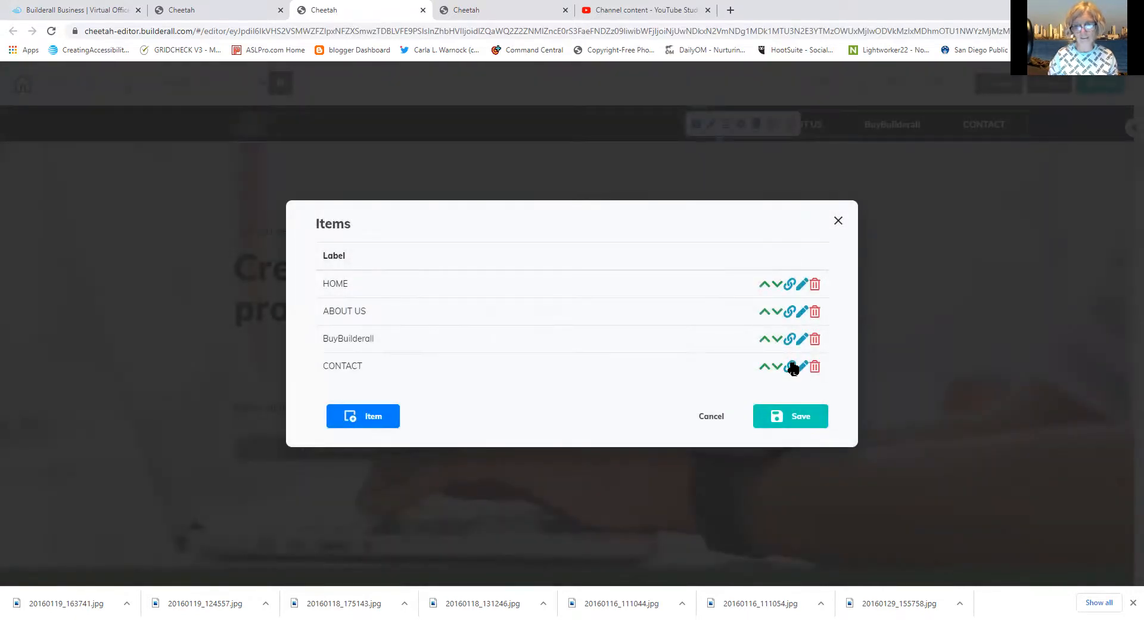
{"action": "left_click", "coordinate": [793, 366]}
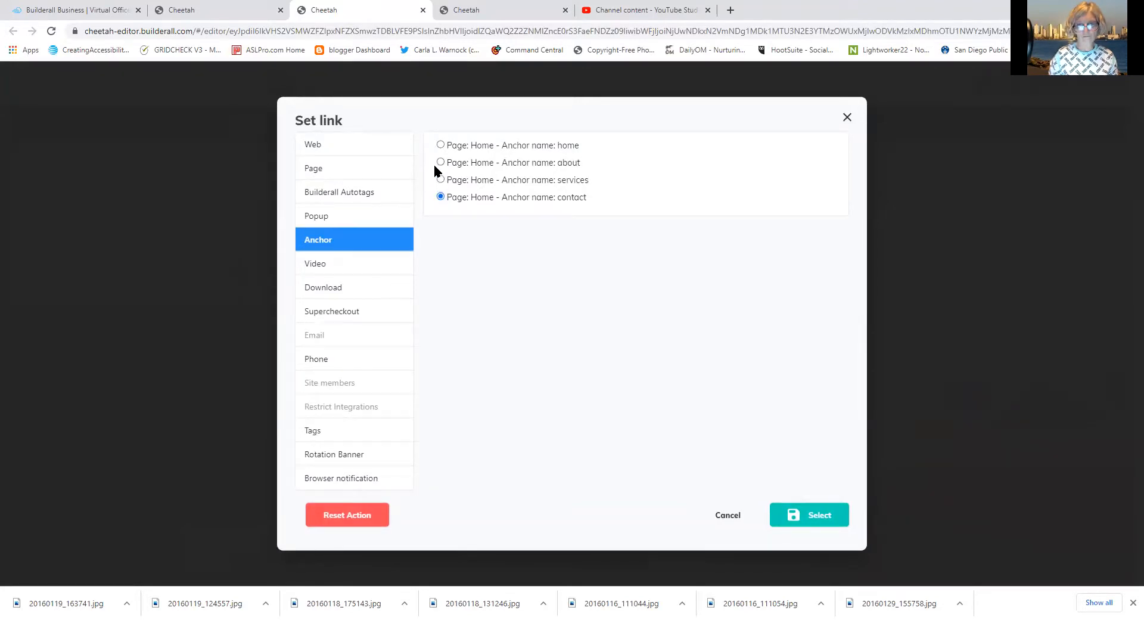
{"action": "left_click", "coordinate": [367, 174]}
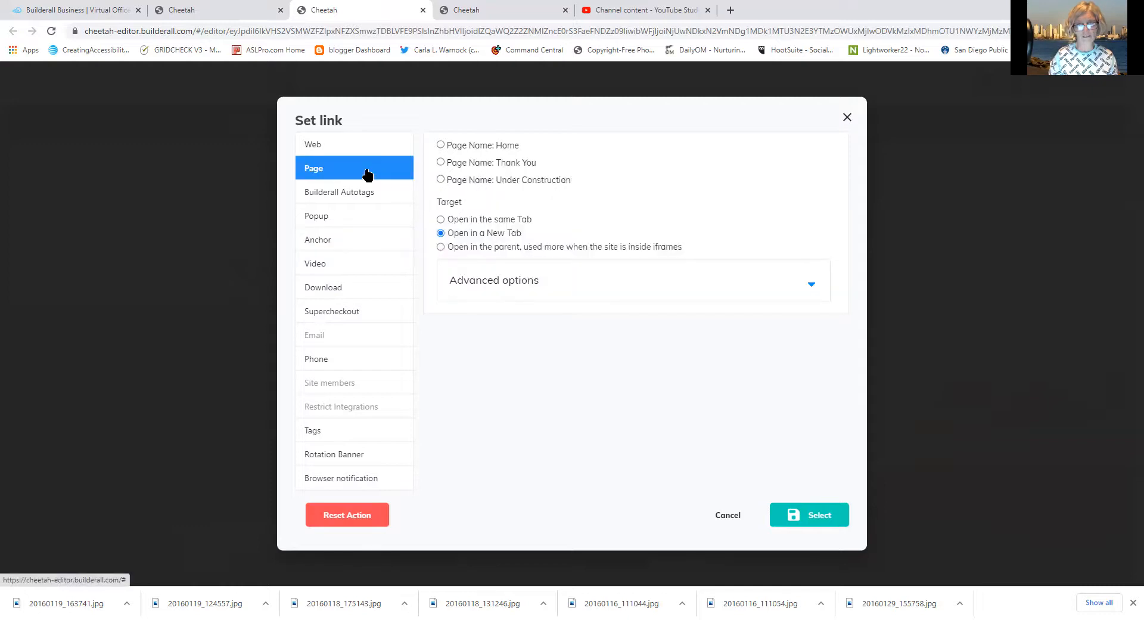
{"action": "left_click", "coordinate": [441, 182]}
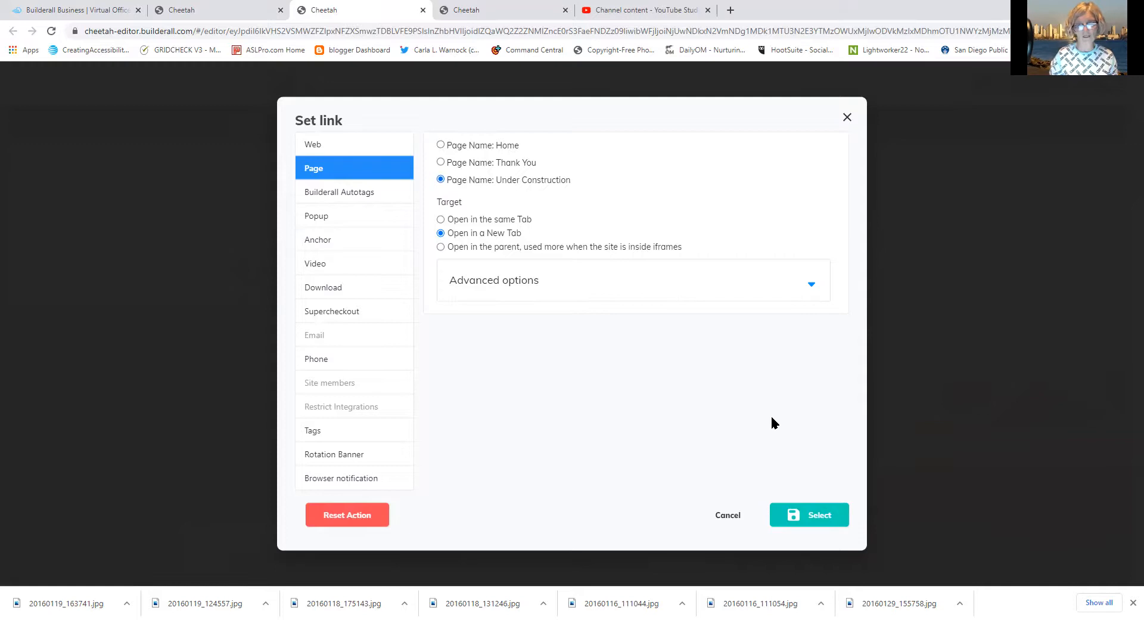
{"action": "left_click", "coordinate": [843, 522]}
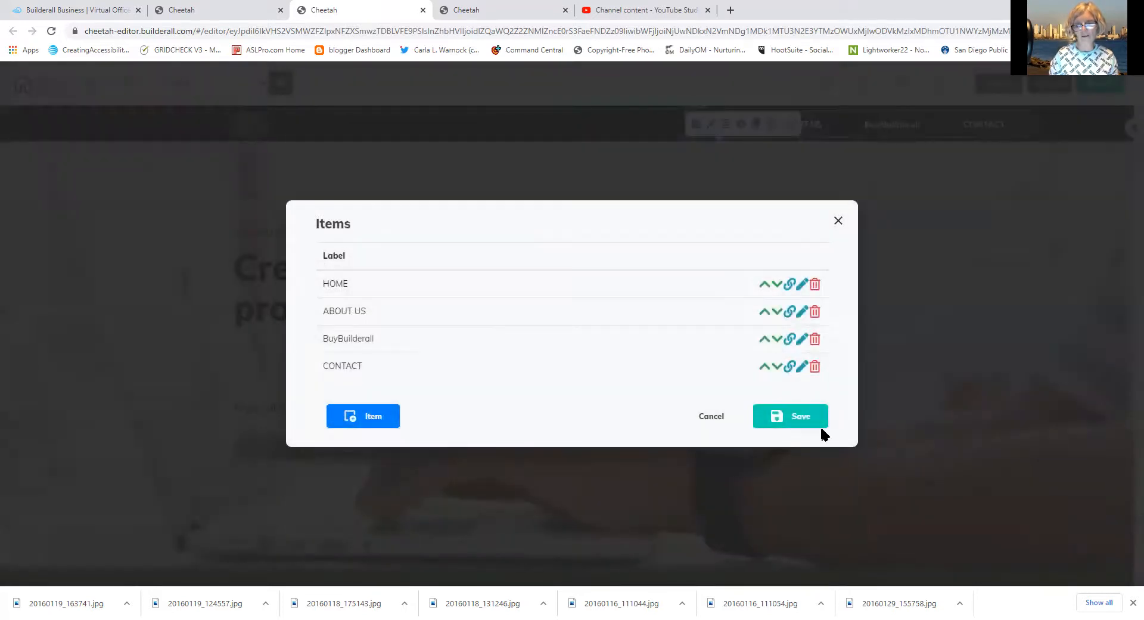
{"action": "left_click", "coordinate": [816, 416]}
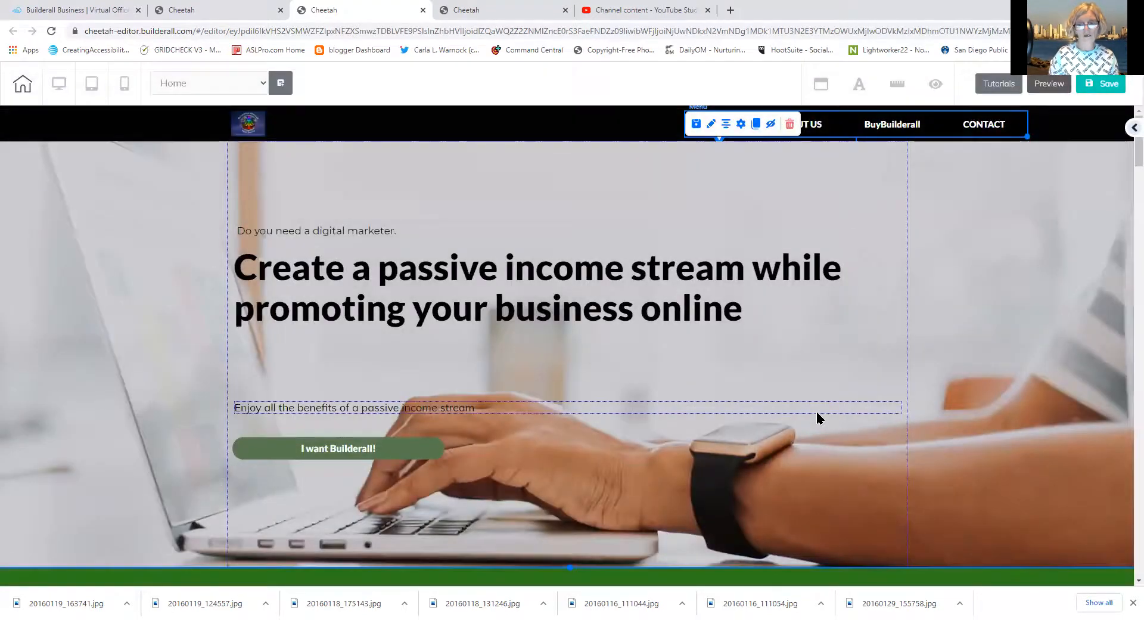